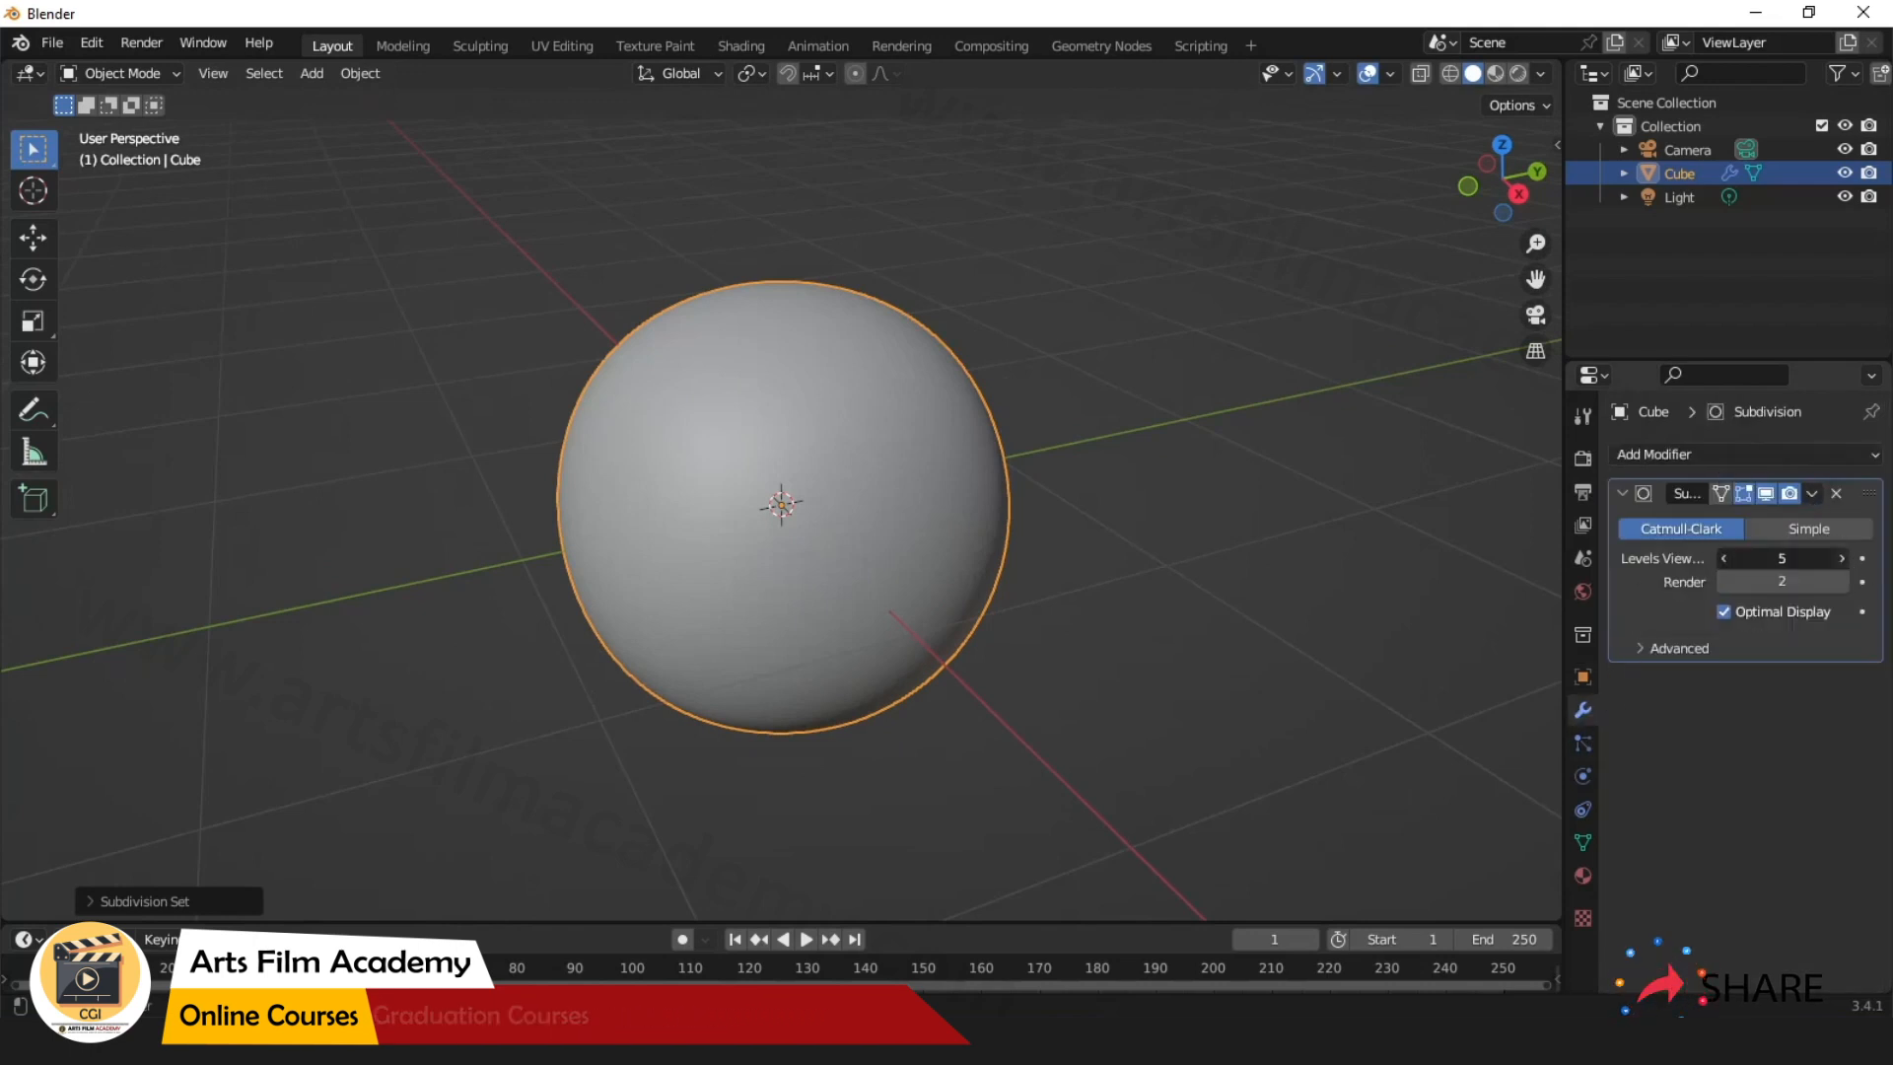
Raise the Subdivision modifier's viewport level to 6 and apply the modifier to the cube.
click(1843, 558)
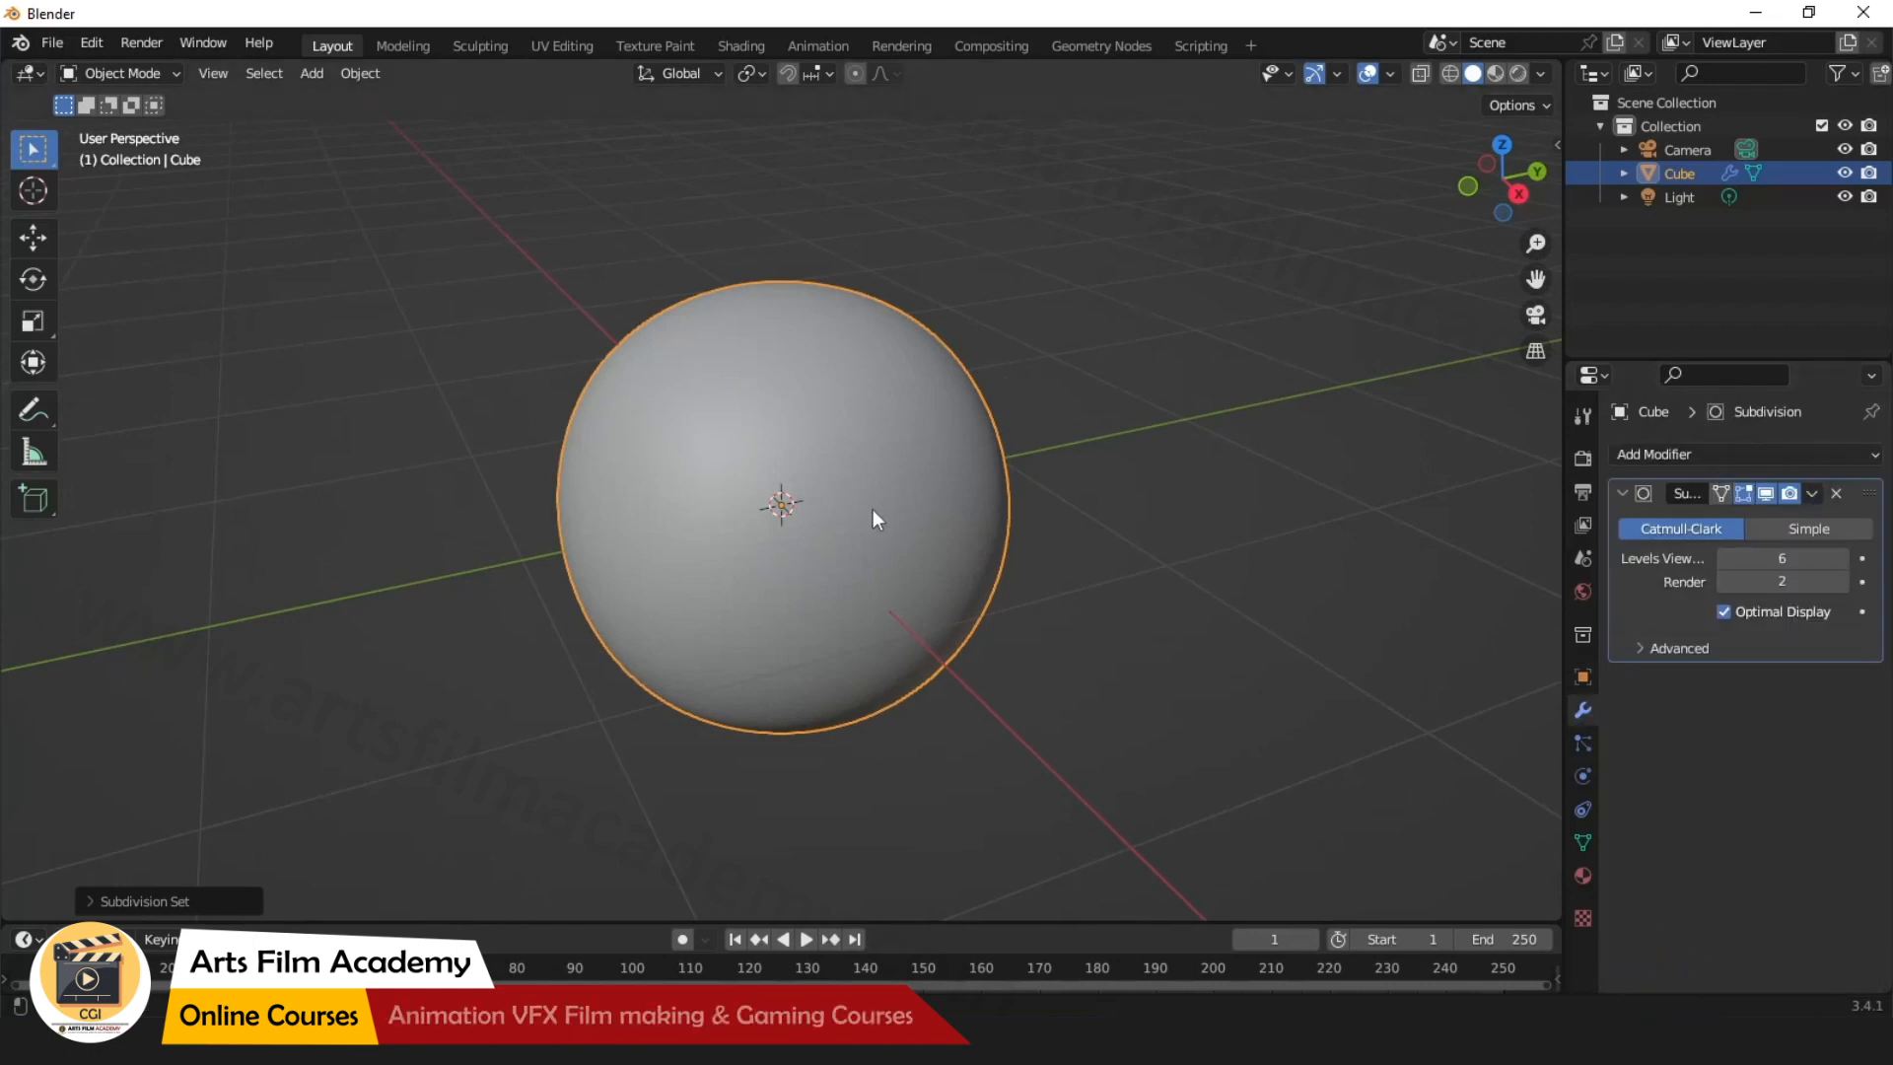
scroll(892, 508, up, 2)
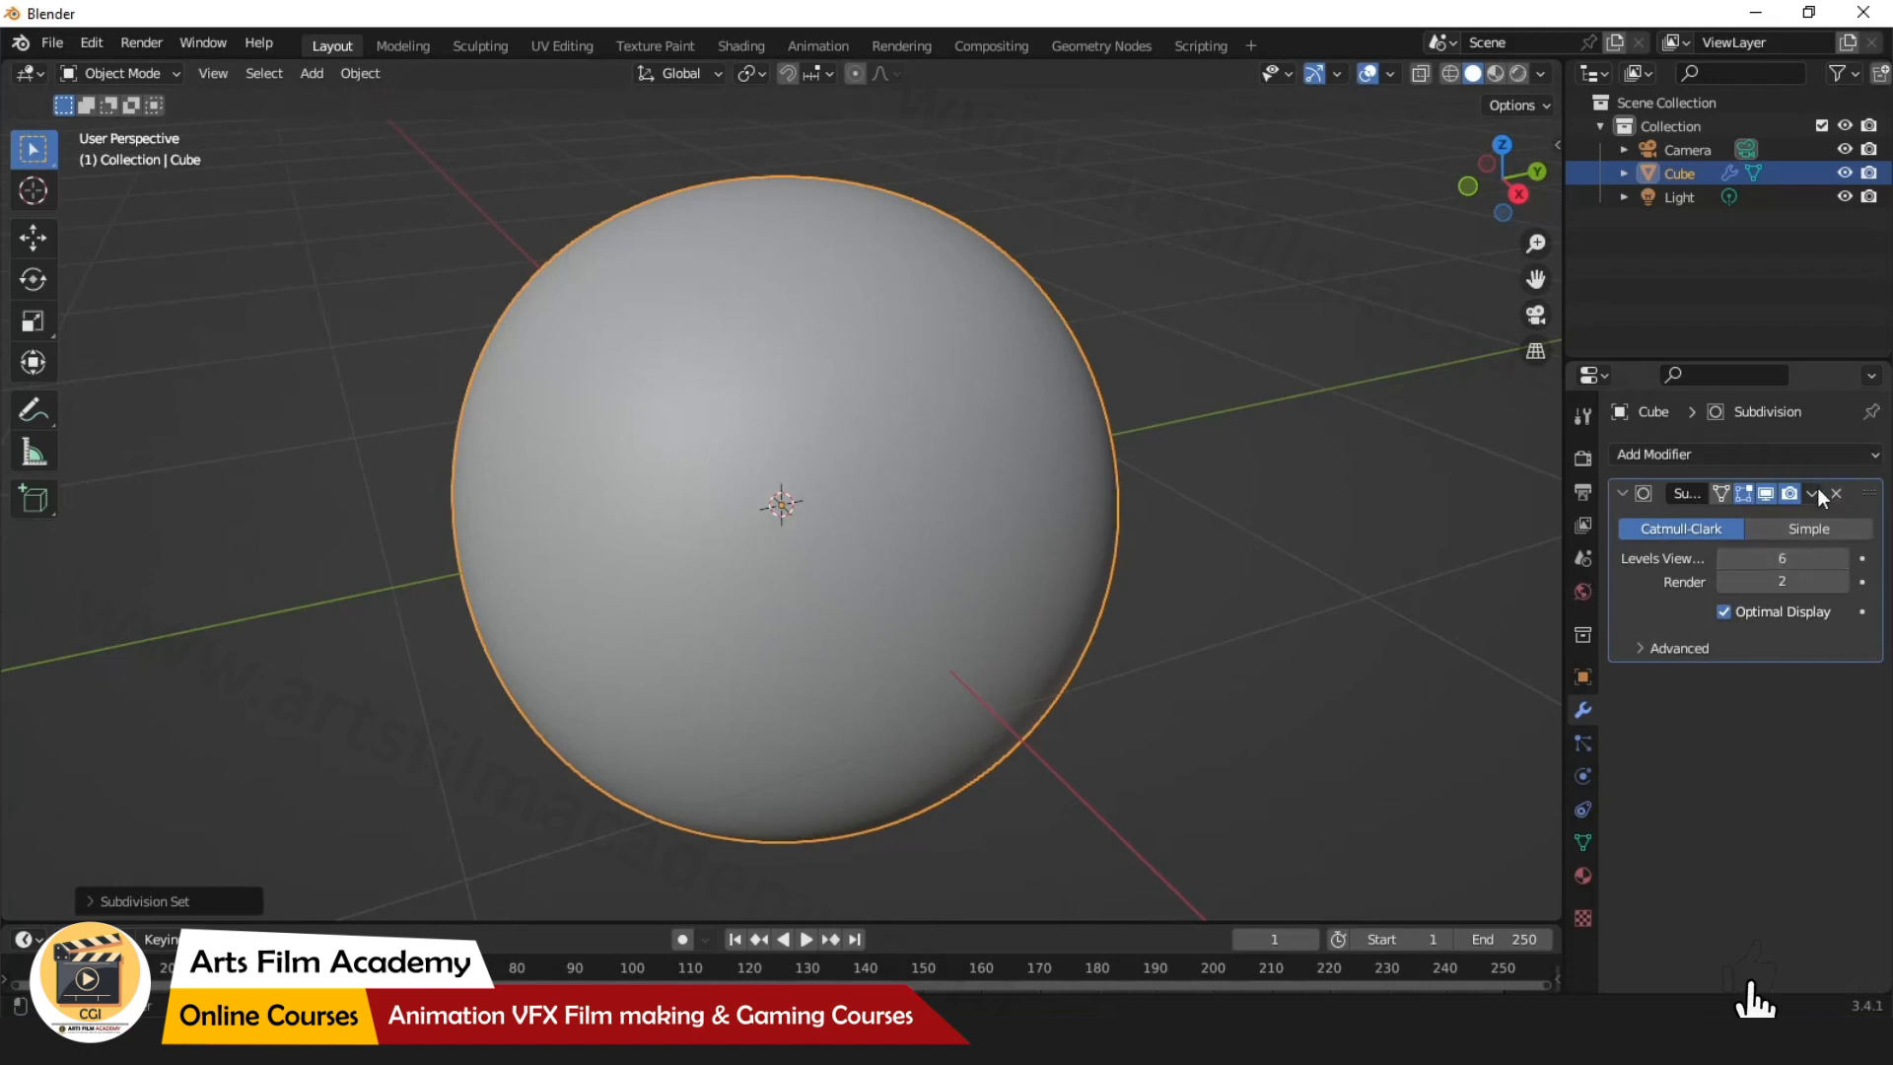
click(1812, 493)
click(1761, 519)
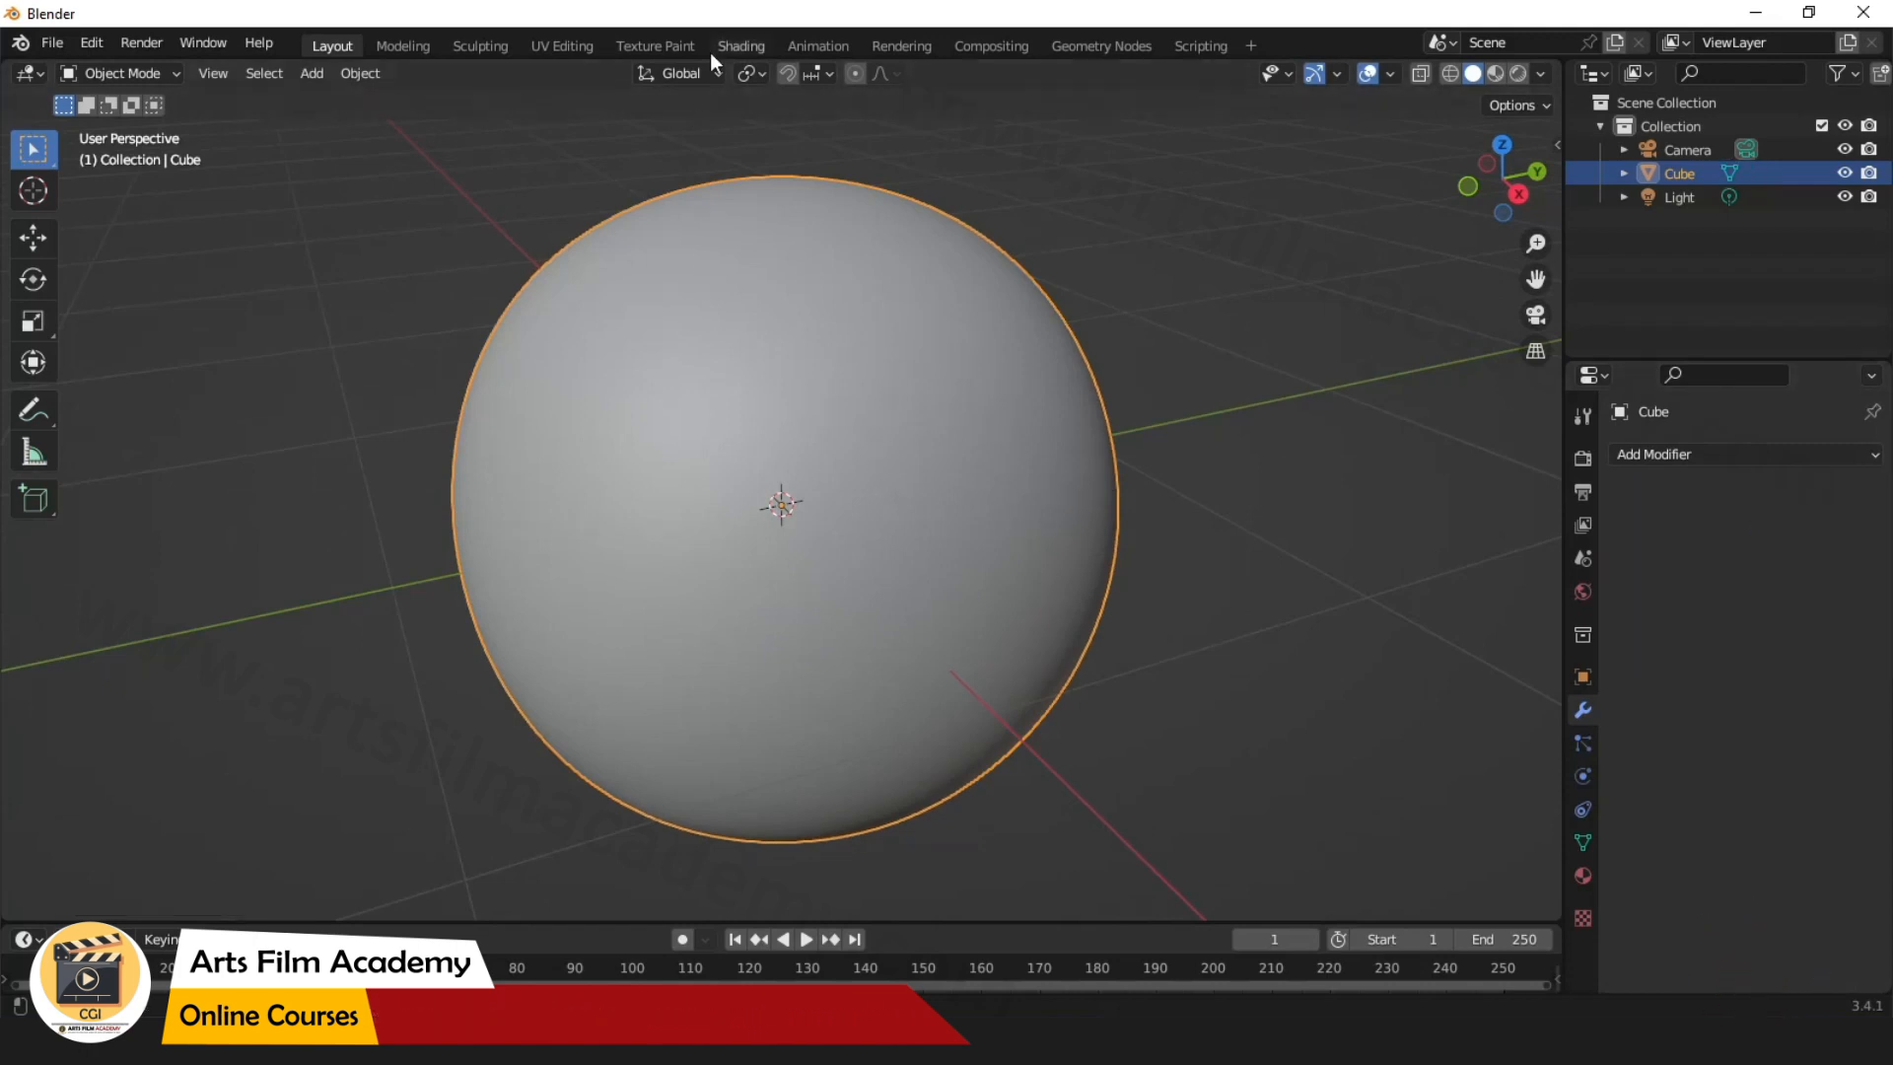
Switch to the Sculpting workspace with the rounded cube ready for sculpting.
click(477, 46)
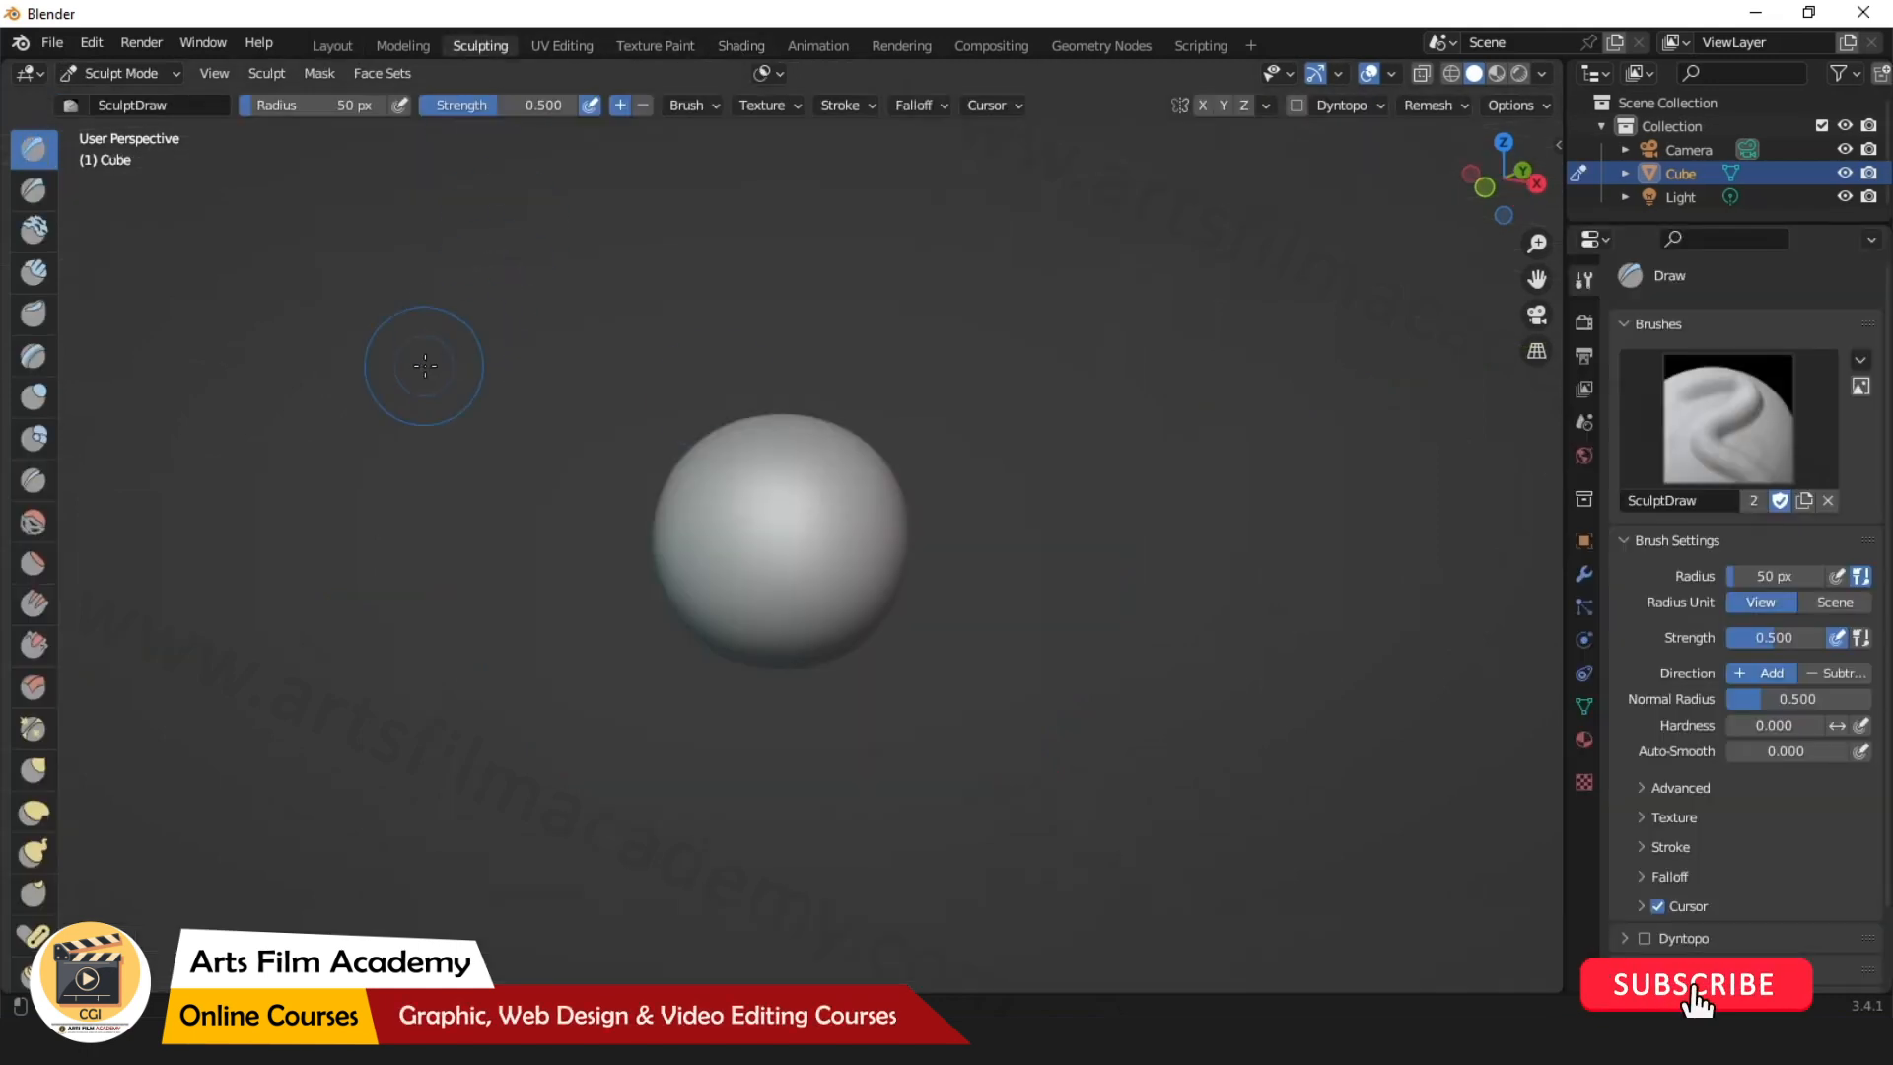
scroll(751, 473, up, 3)
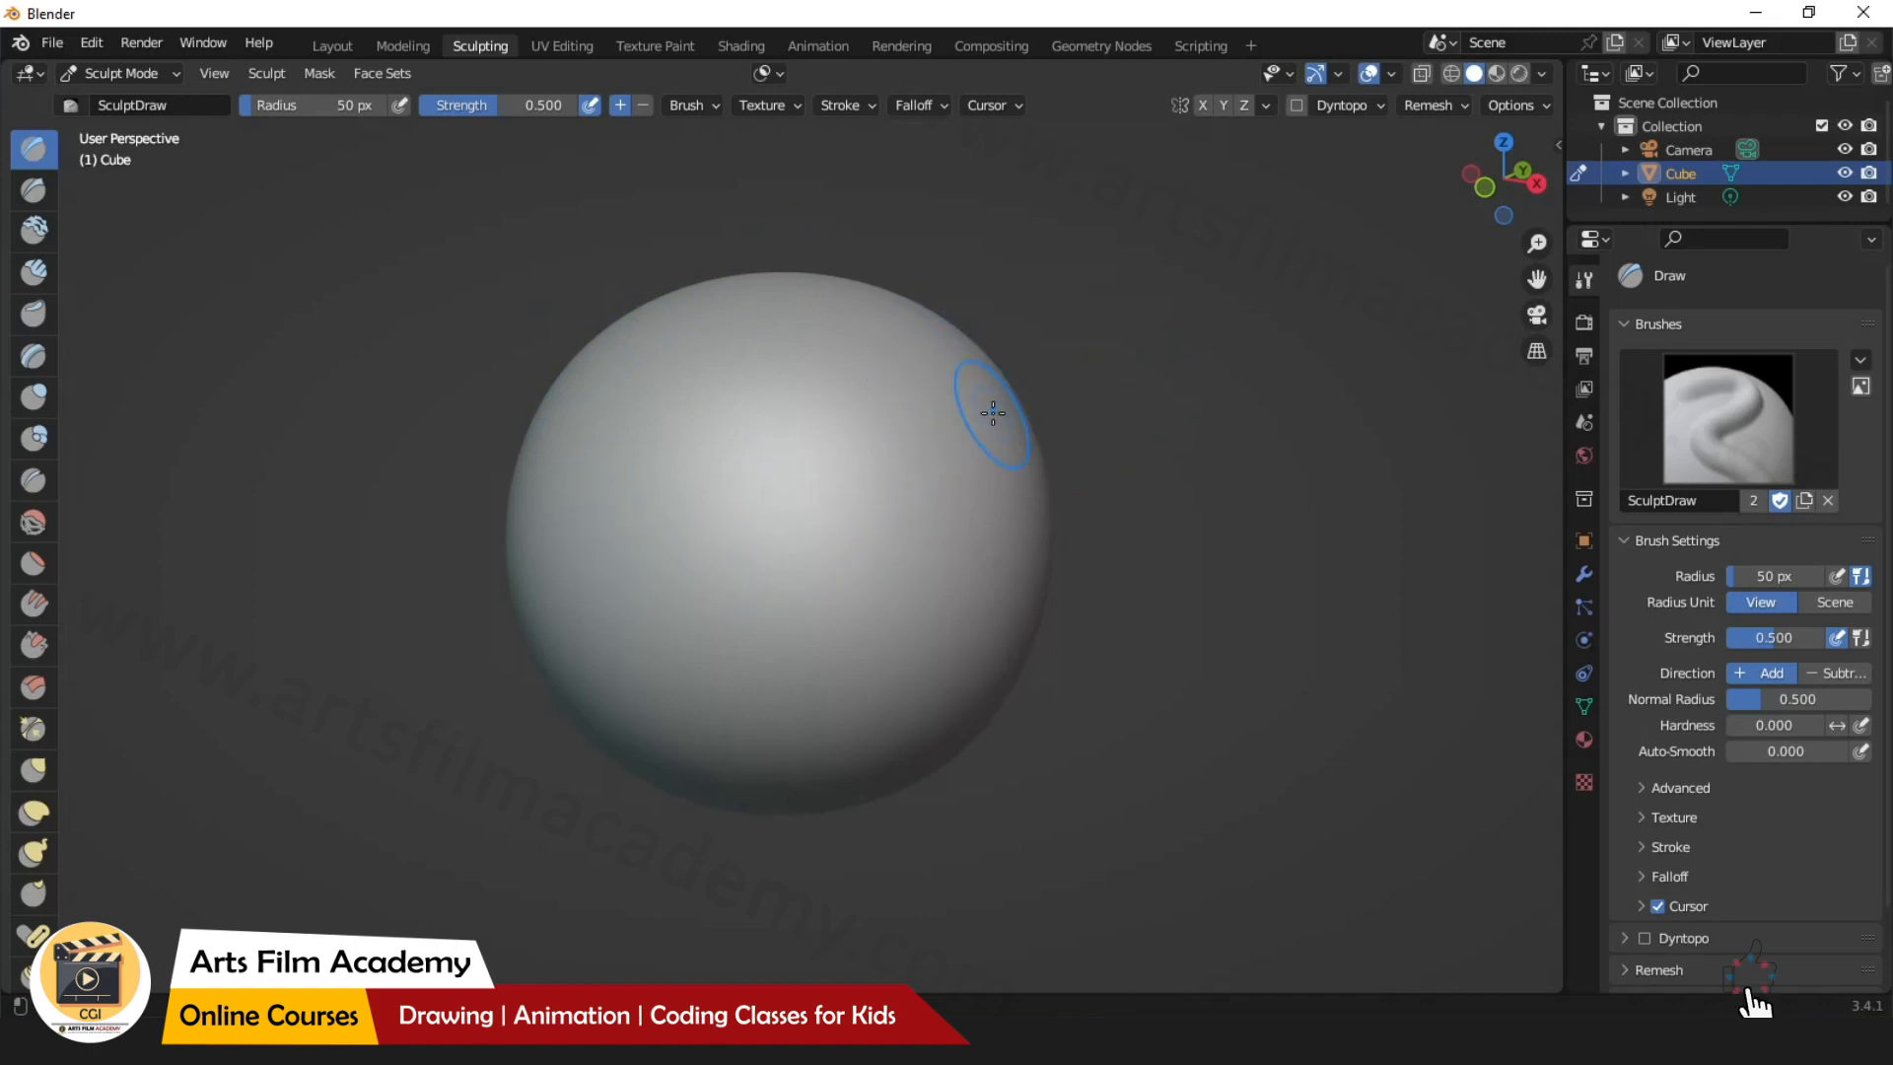
Try curved Draw brush strokes across the front of the sphere, undoing each one.
mouse_move(870, 363)
mouse_down()
mouse_move(773, 359)
mouse_move(608, 533)
mouse_move(924, 585)
mouse_move(872, 670)
mouse_up()
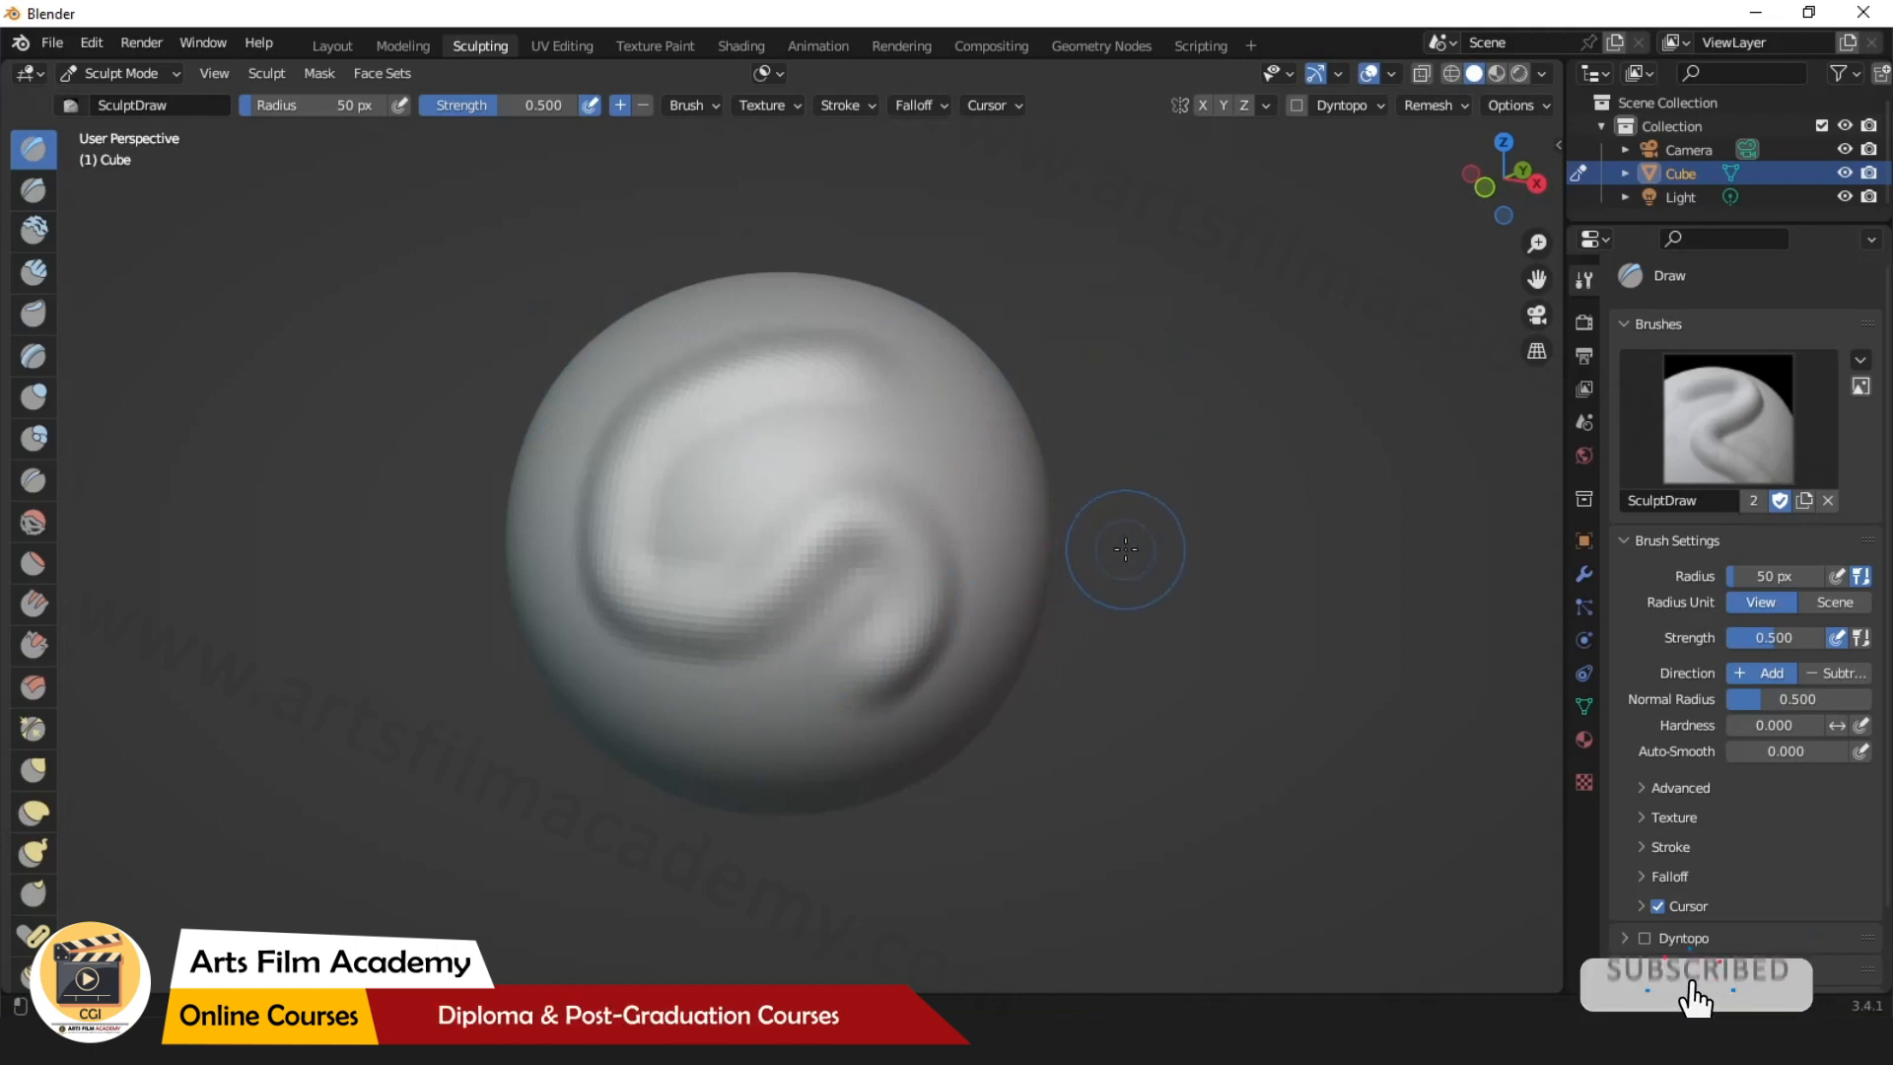
key(ctrl+z)
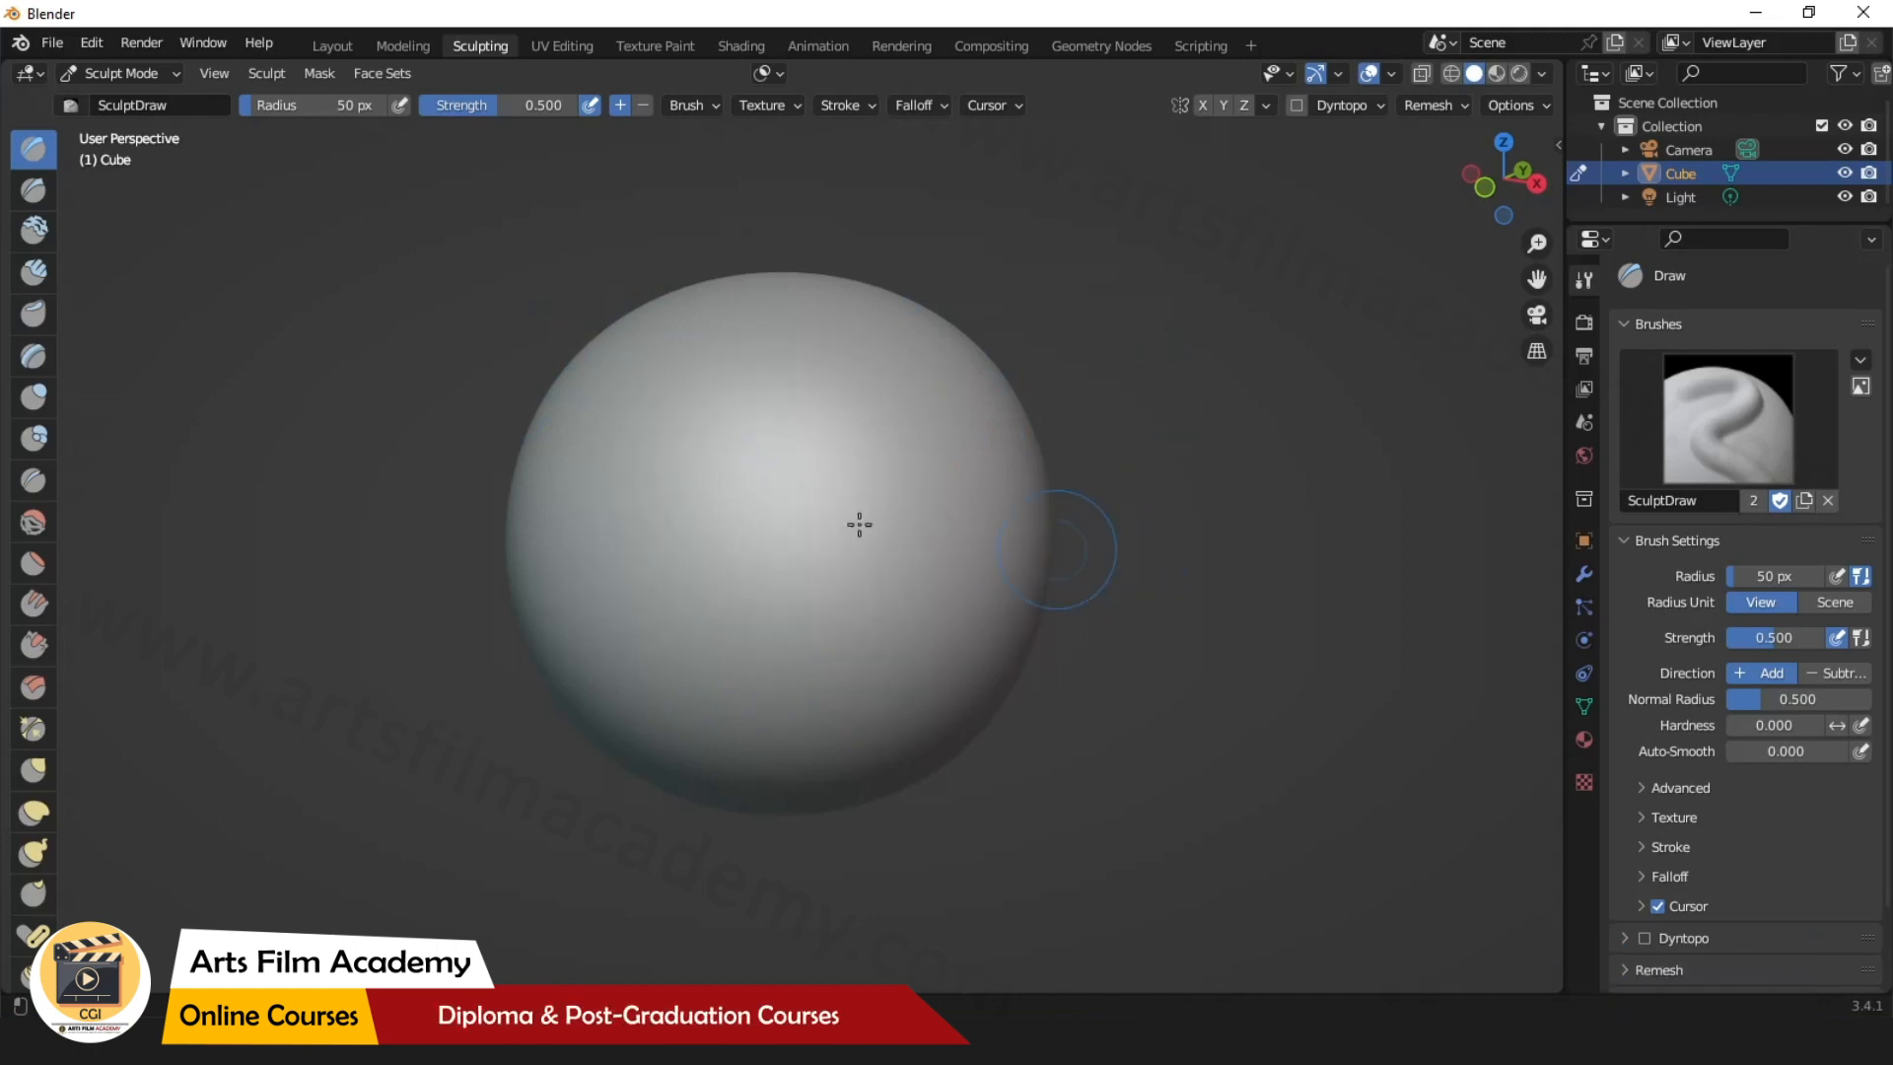
mouse_move(790, 376)
mouse_down()
mouse_move(583, 558)
mouse_move(718, 490)
mouse_move(810, 579)
mouse_up()
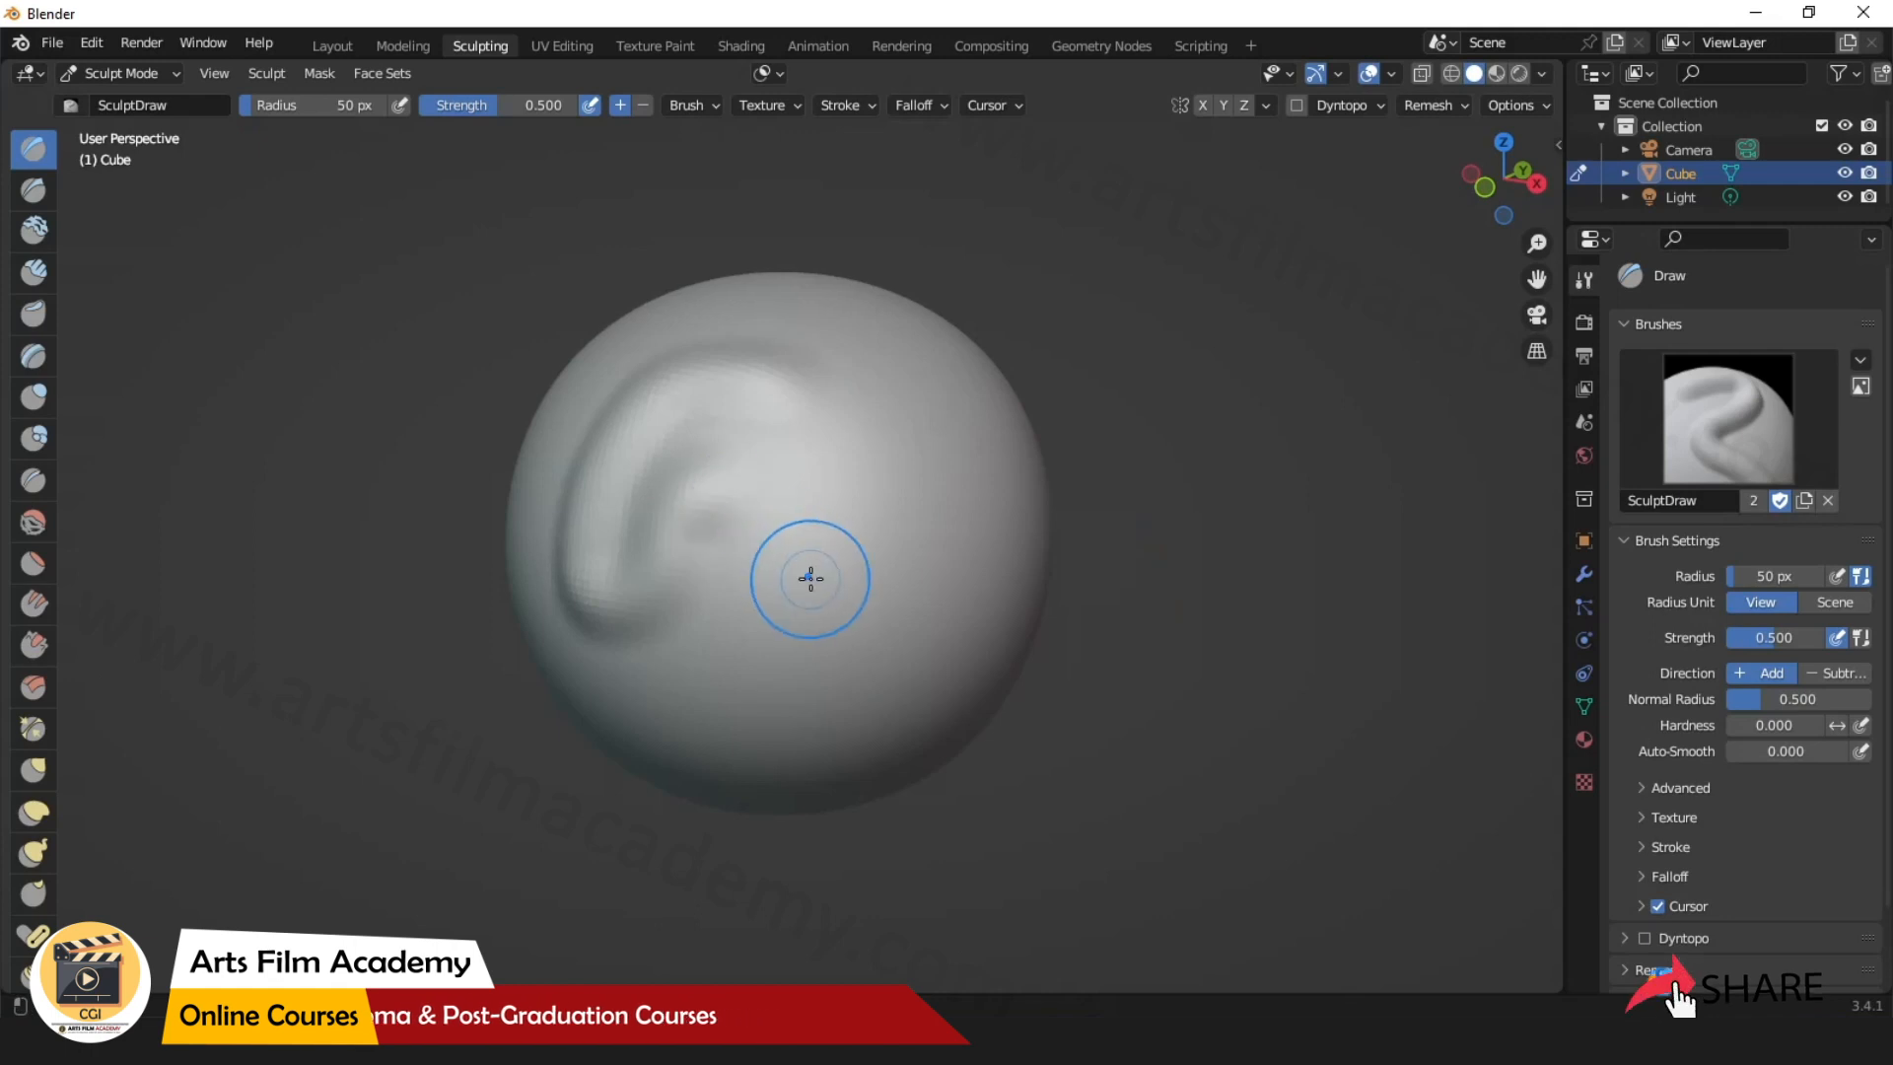
key(ctrl+z)
mouse_move(789, 379)
mouse_down()
mouse_move(604, 553)
mouse_move(778, 545)
mouse_up()
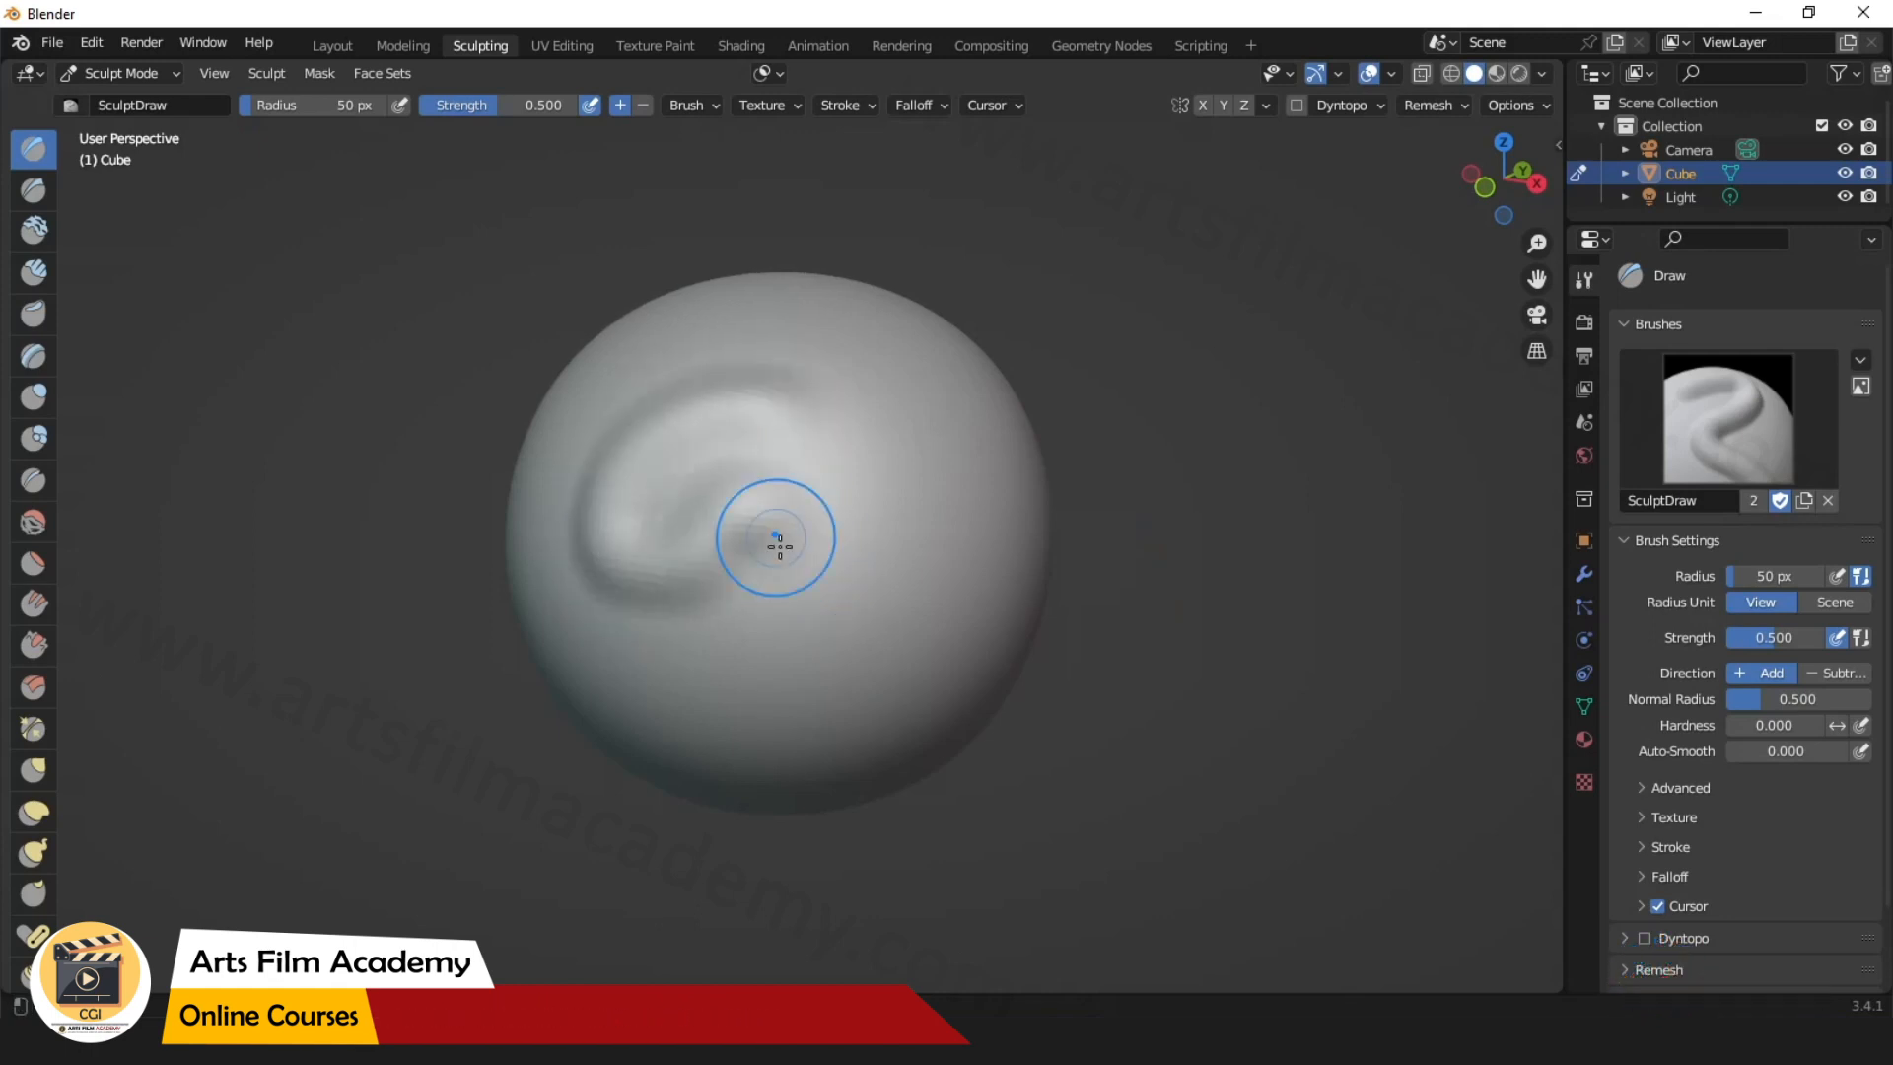
key(ctrl+z)
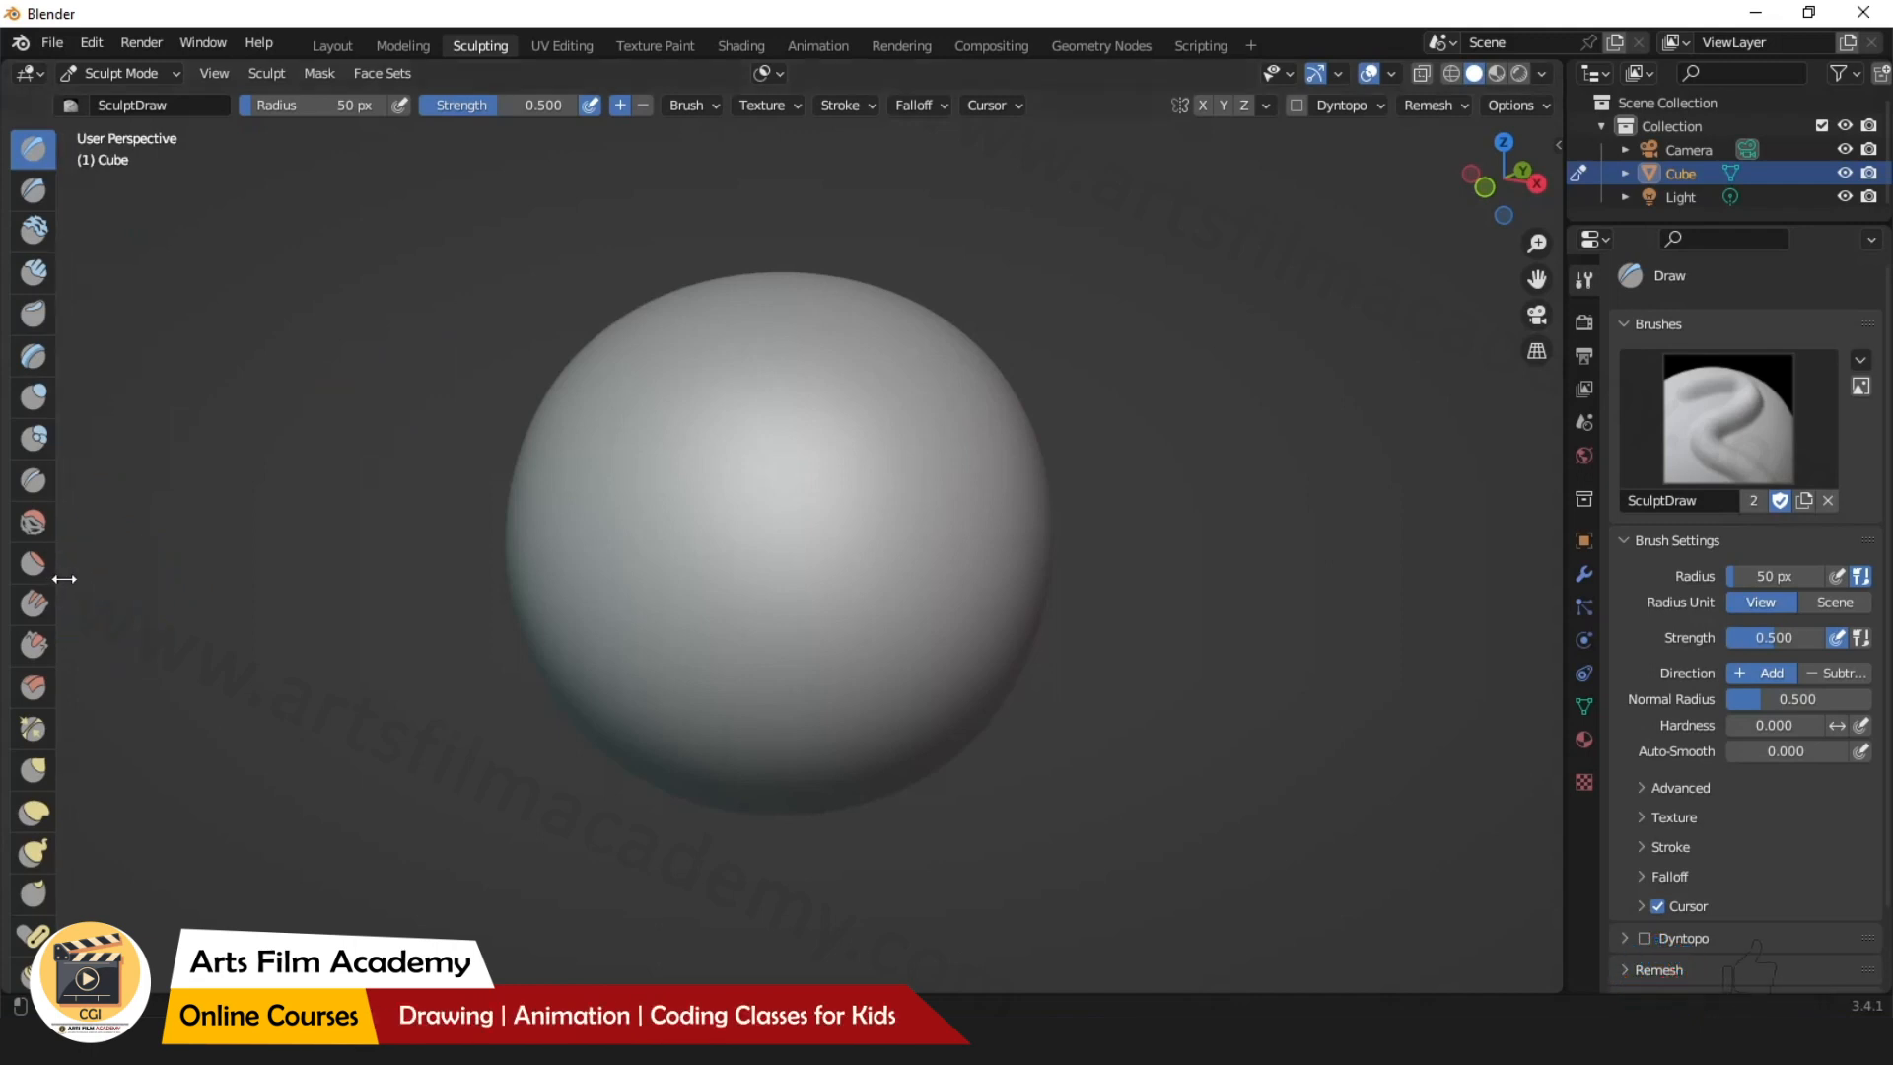
Widen the sculpt tool list until the brush names show and look through all available brushes.
mouse_move(64, 578)
mouse_down()
mouse_move(263, 579)
mouse_move(63, 584)
mouse_move(247, 594)
mouse_up()
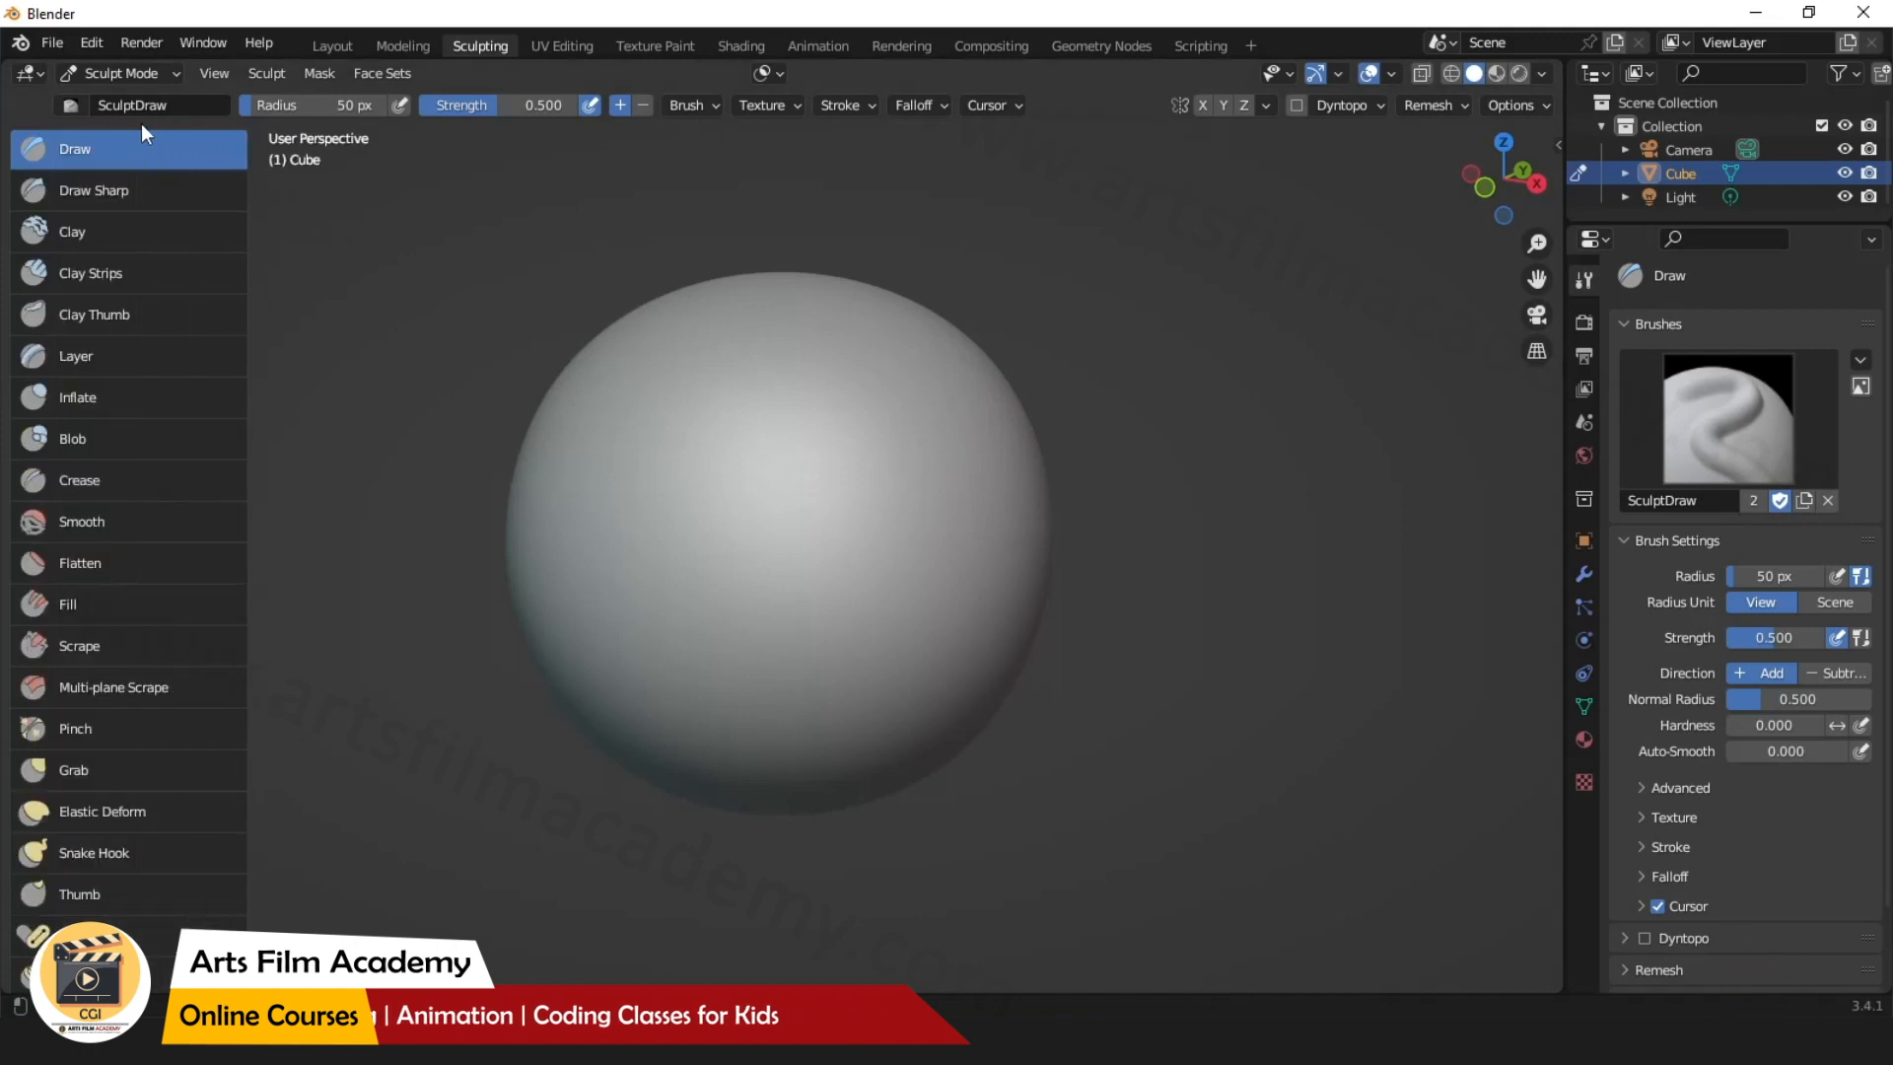
scroll(116, 507, down, 10)
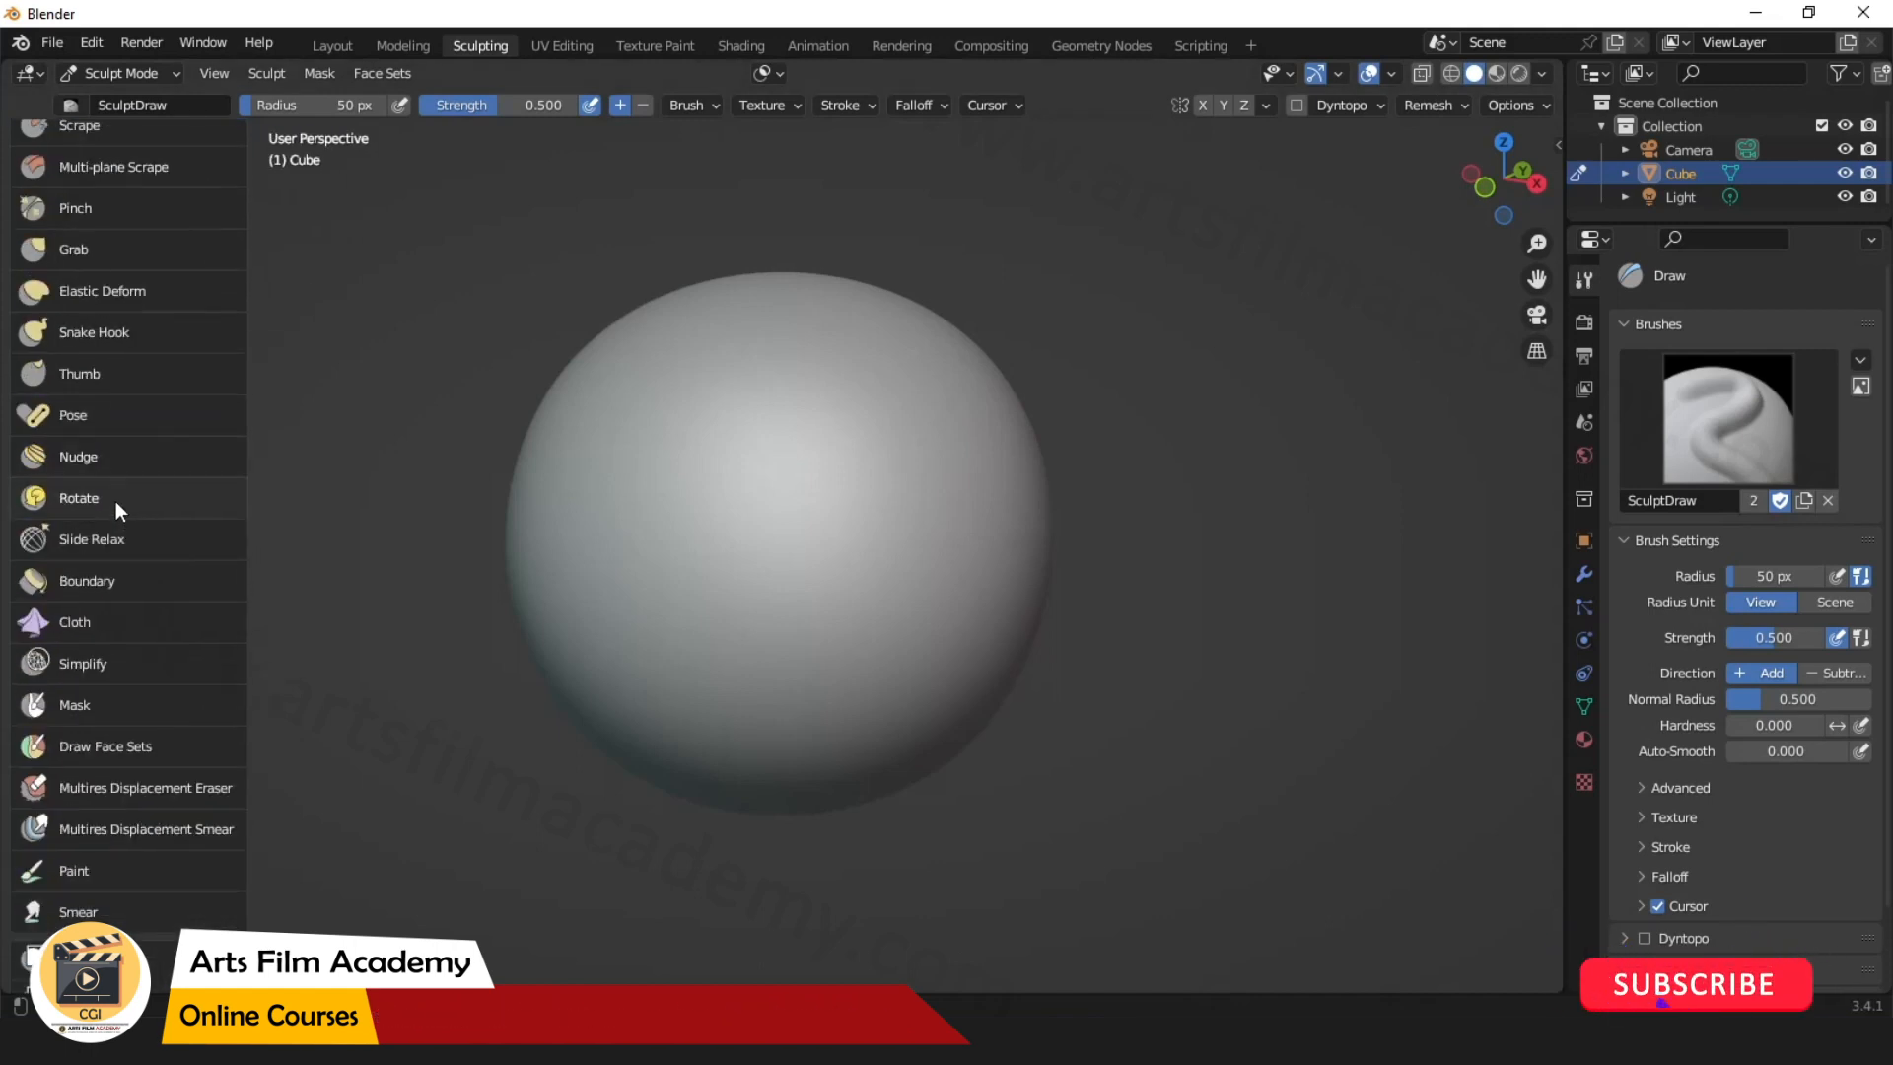
scroll(116, 499, up, 10)
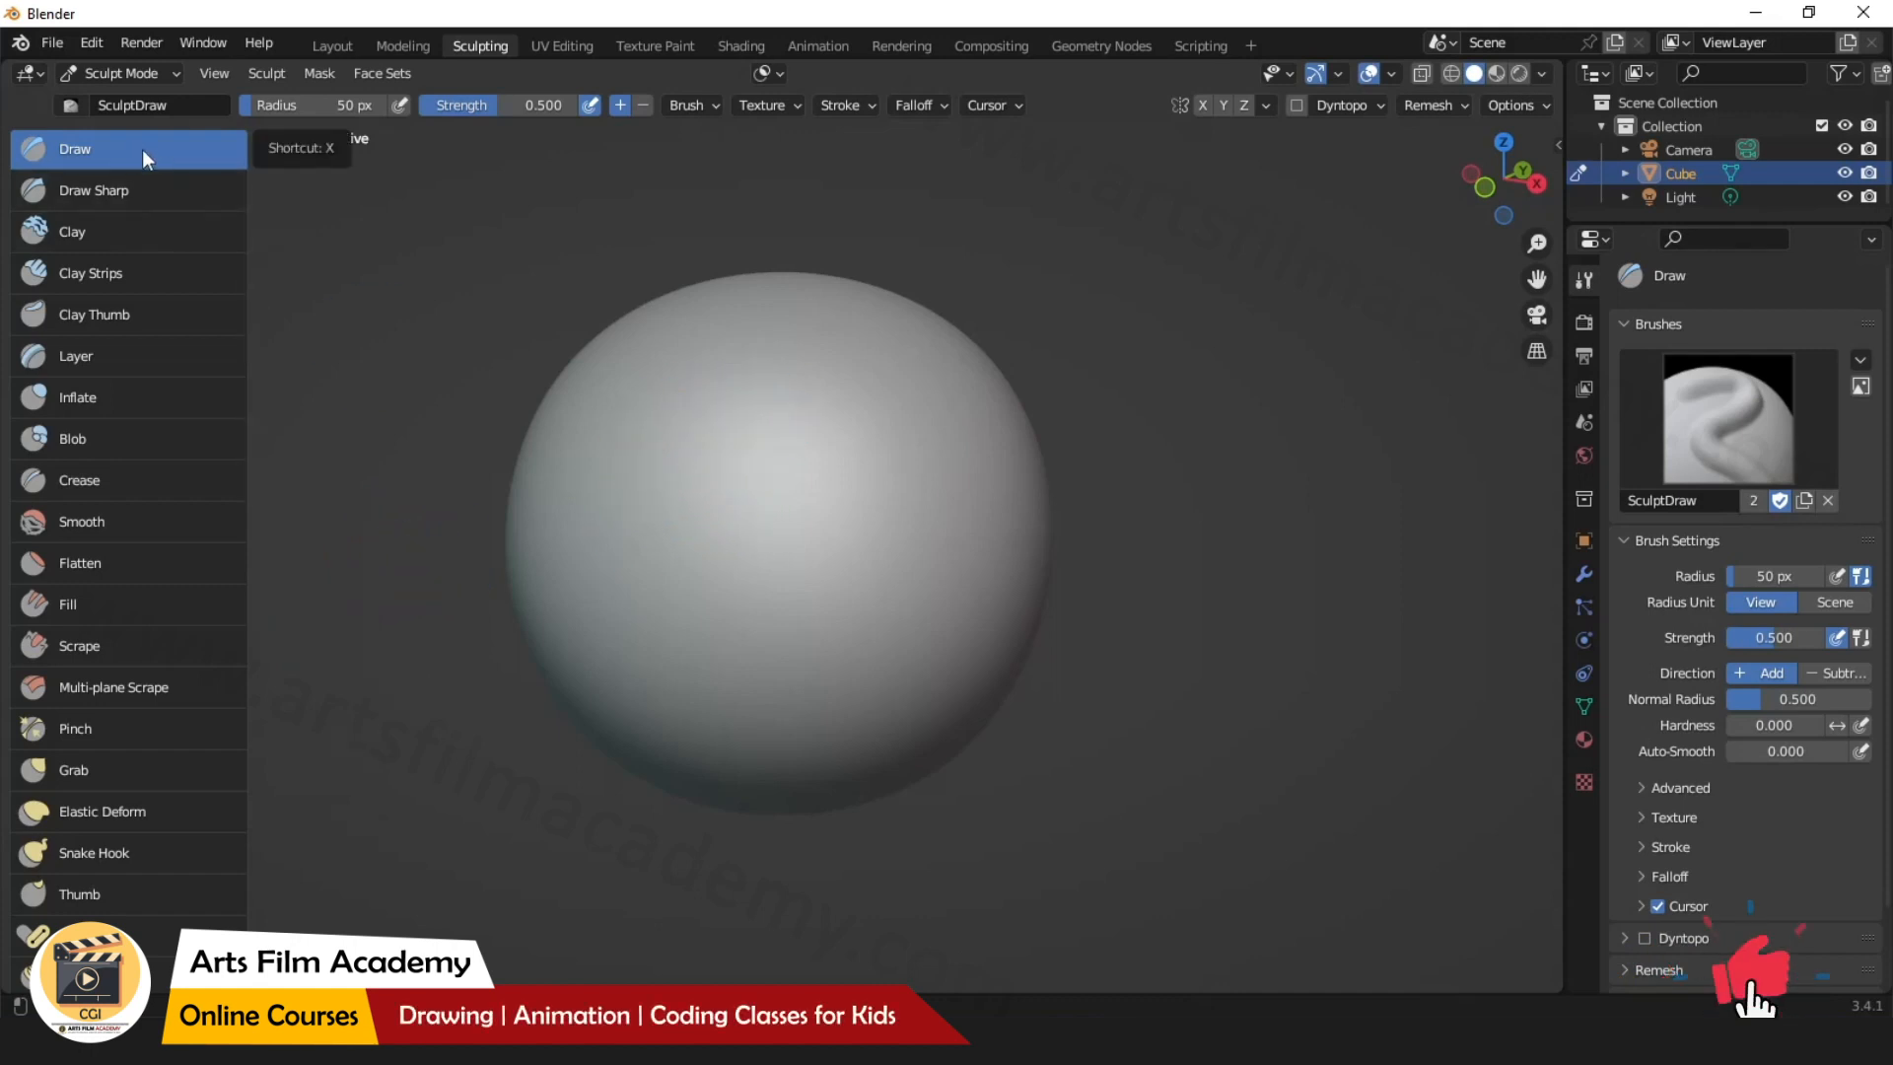
Set the Draw brush radius to 109 px and try strokes at strengths 0.721 and 0.441, undoing them.
mouse_move(769, 401)
mouse_down()
mouse_move(592, 536)
mouse_move(797, 506)
mouse_move(727, 663)
mouse_move(883, 591)
mouse_move(991, 596)
mouse_up()
key(ctrl+z)
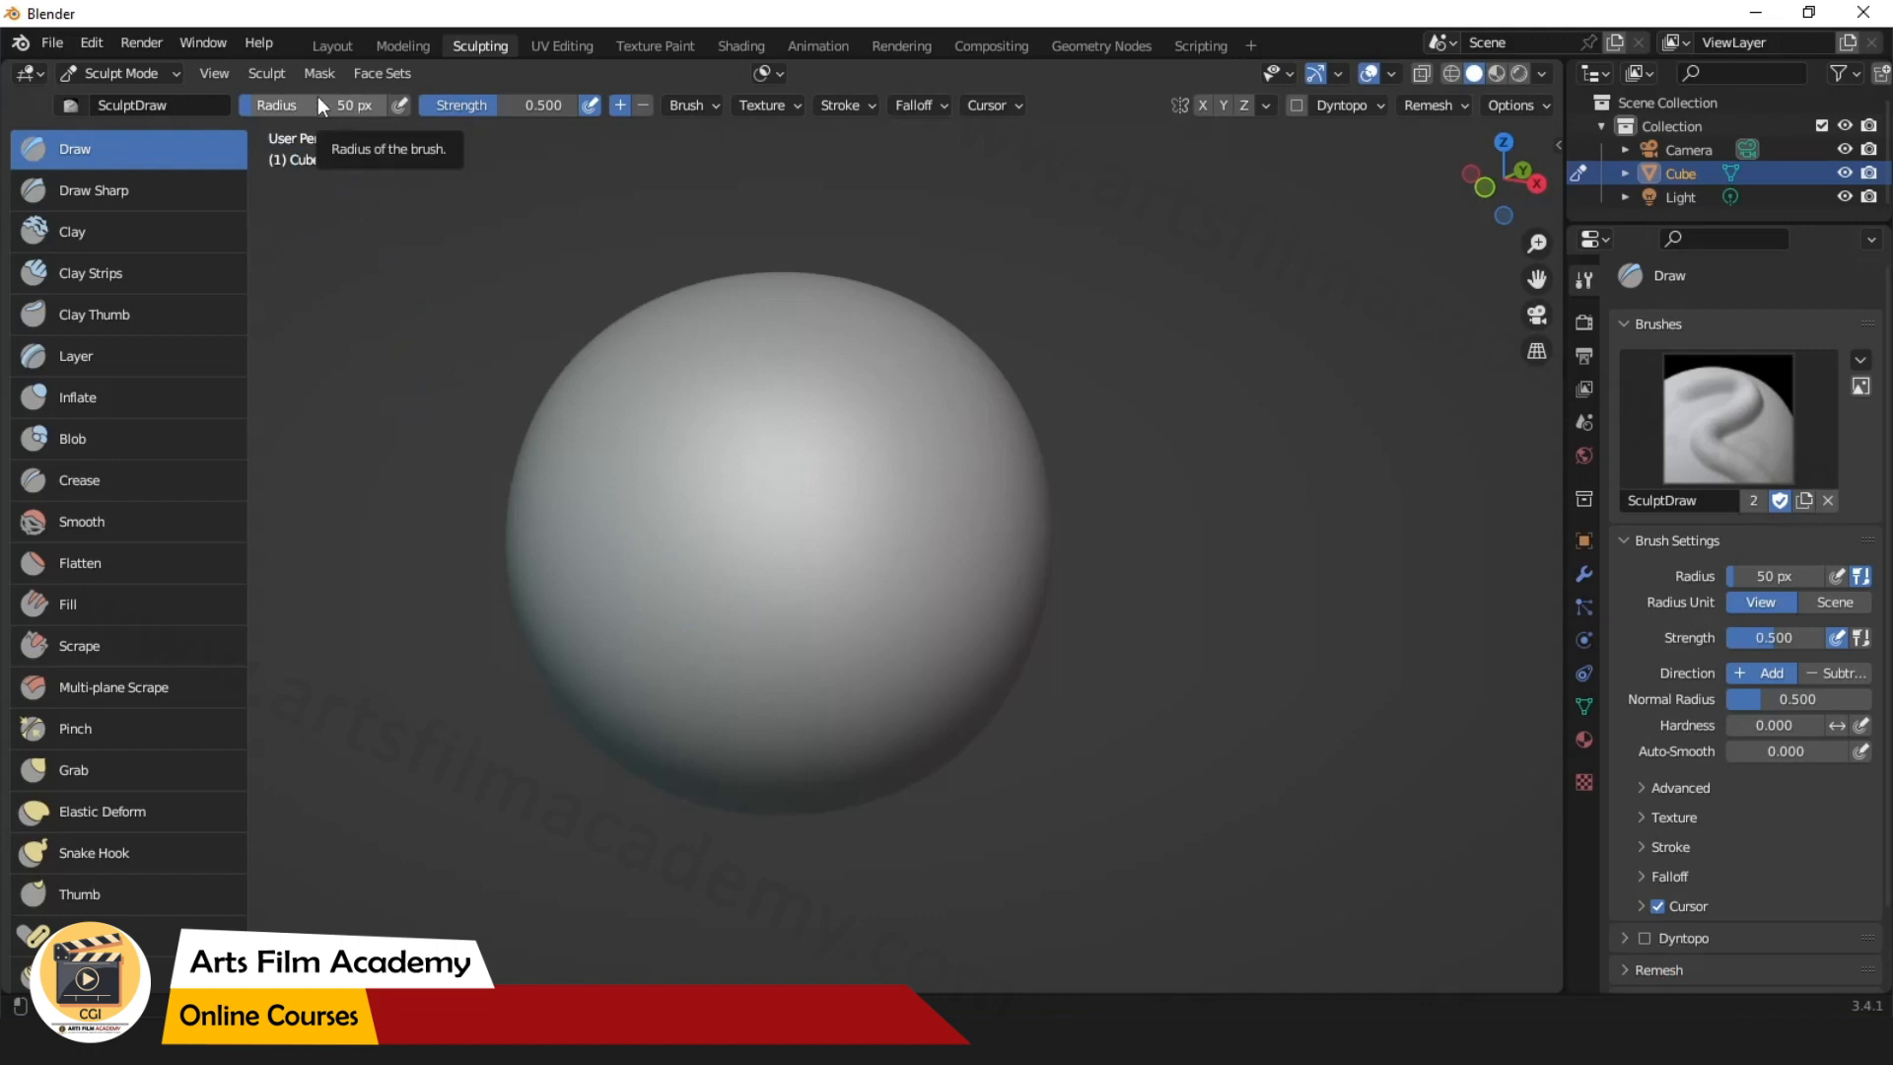
mouse_move(276, 104)
mouse_down()
mouse_move(364, 103)
mouse_move(270, 105)
mouse_up()
drag(510, 102, 558, 103)
mouse_move(858, 486)
mouse_down()
mouse_move(886, 454)
mouse_move(852, 630)
mouse_up()
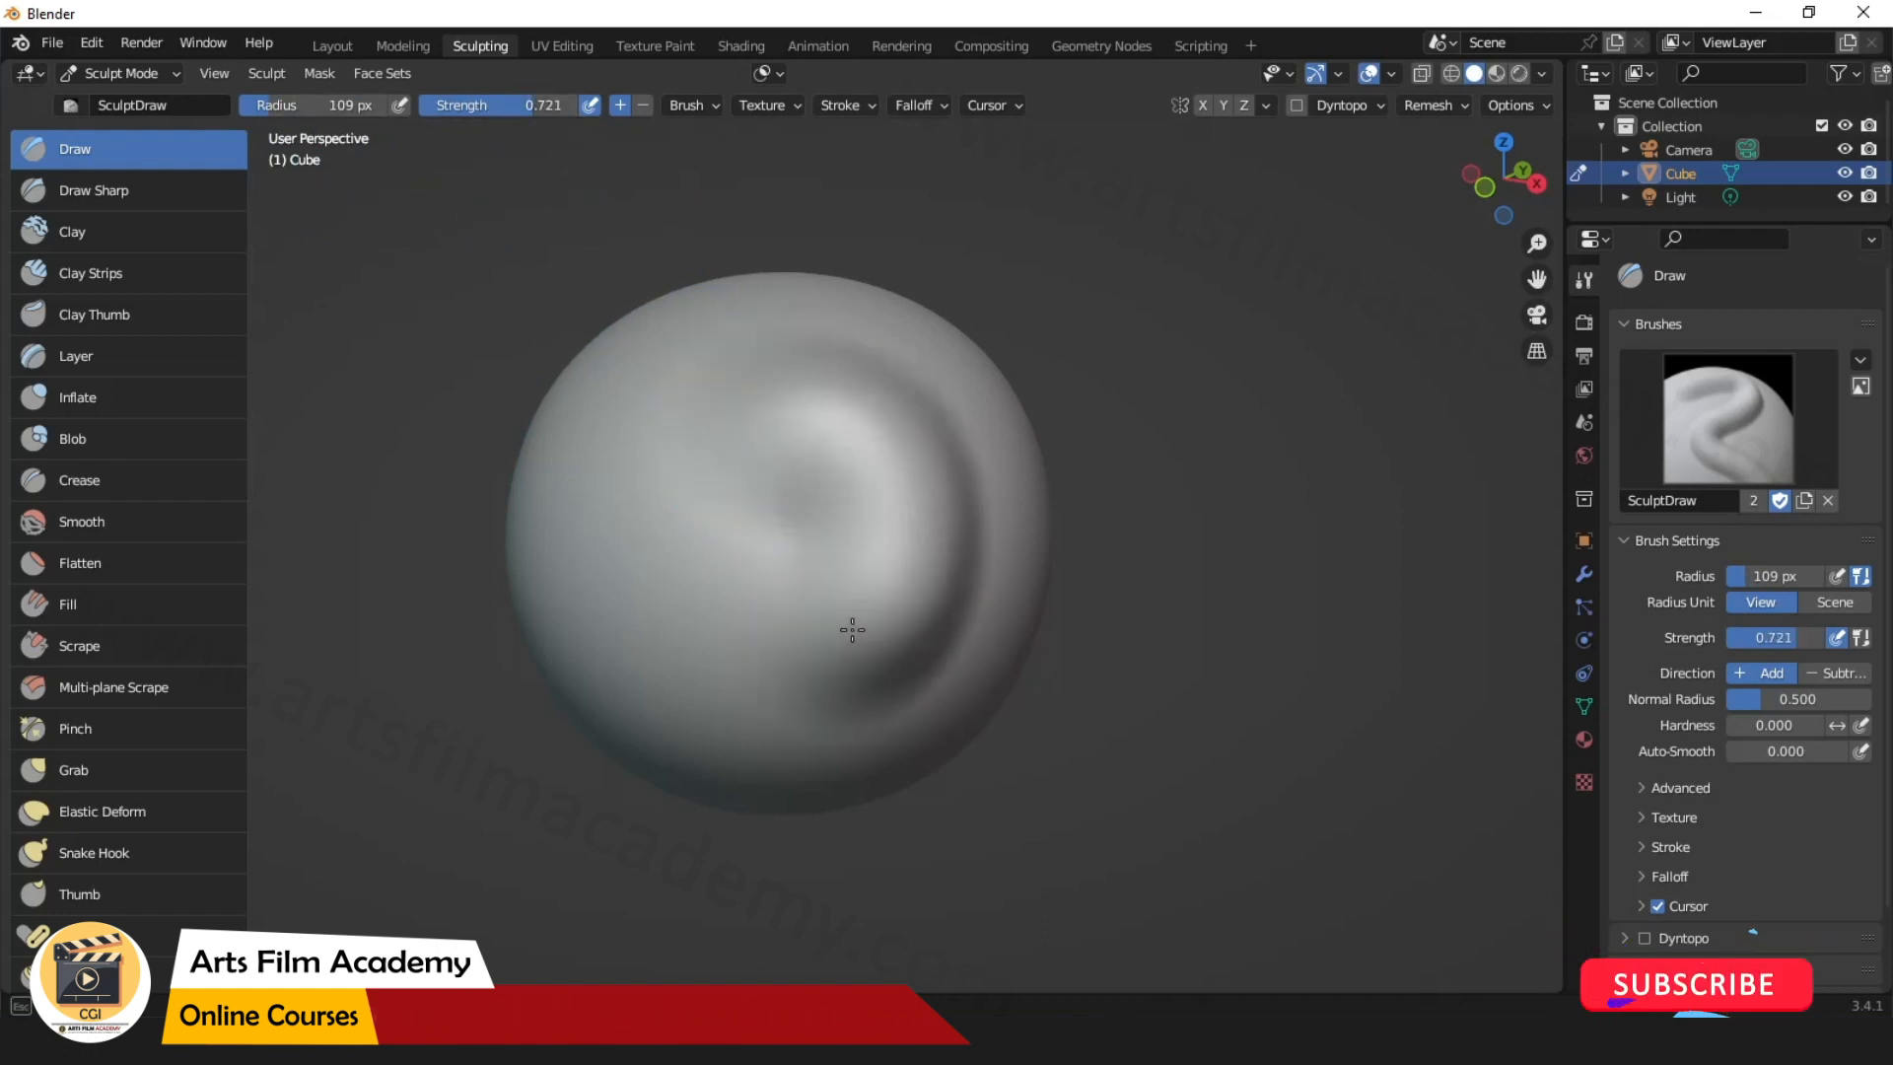
drag(552, 104, 469, 104)
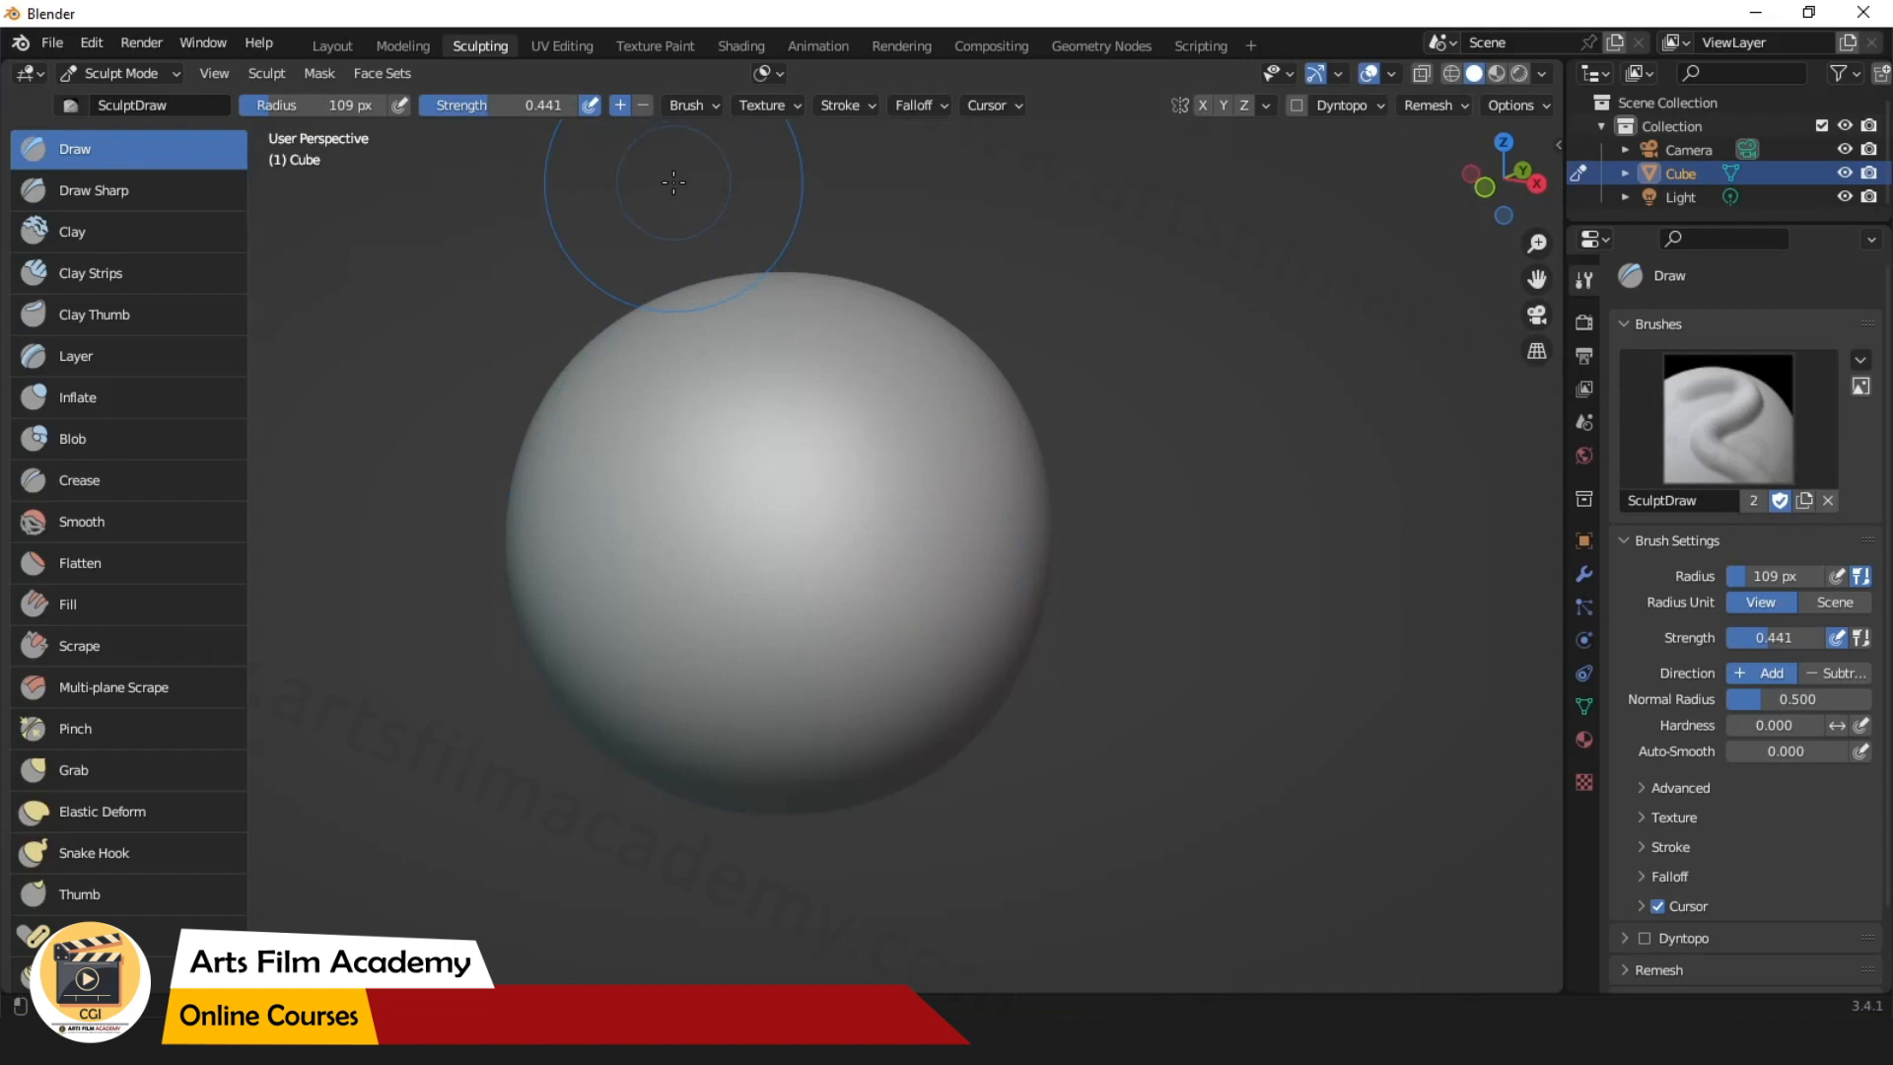
key(ctrl+z)
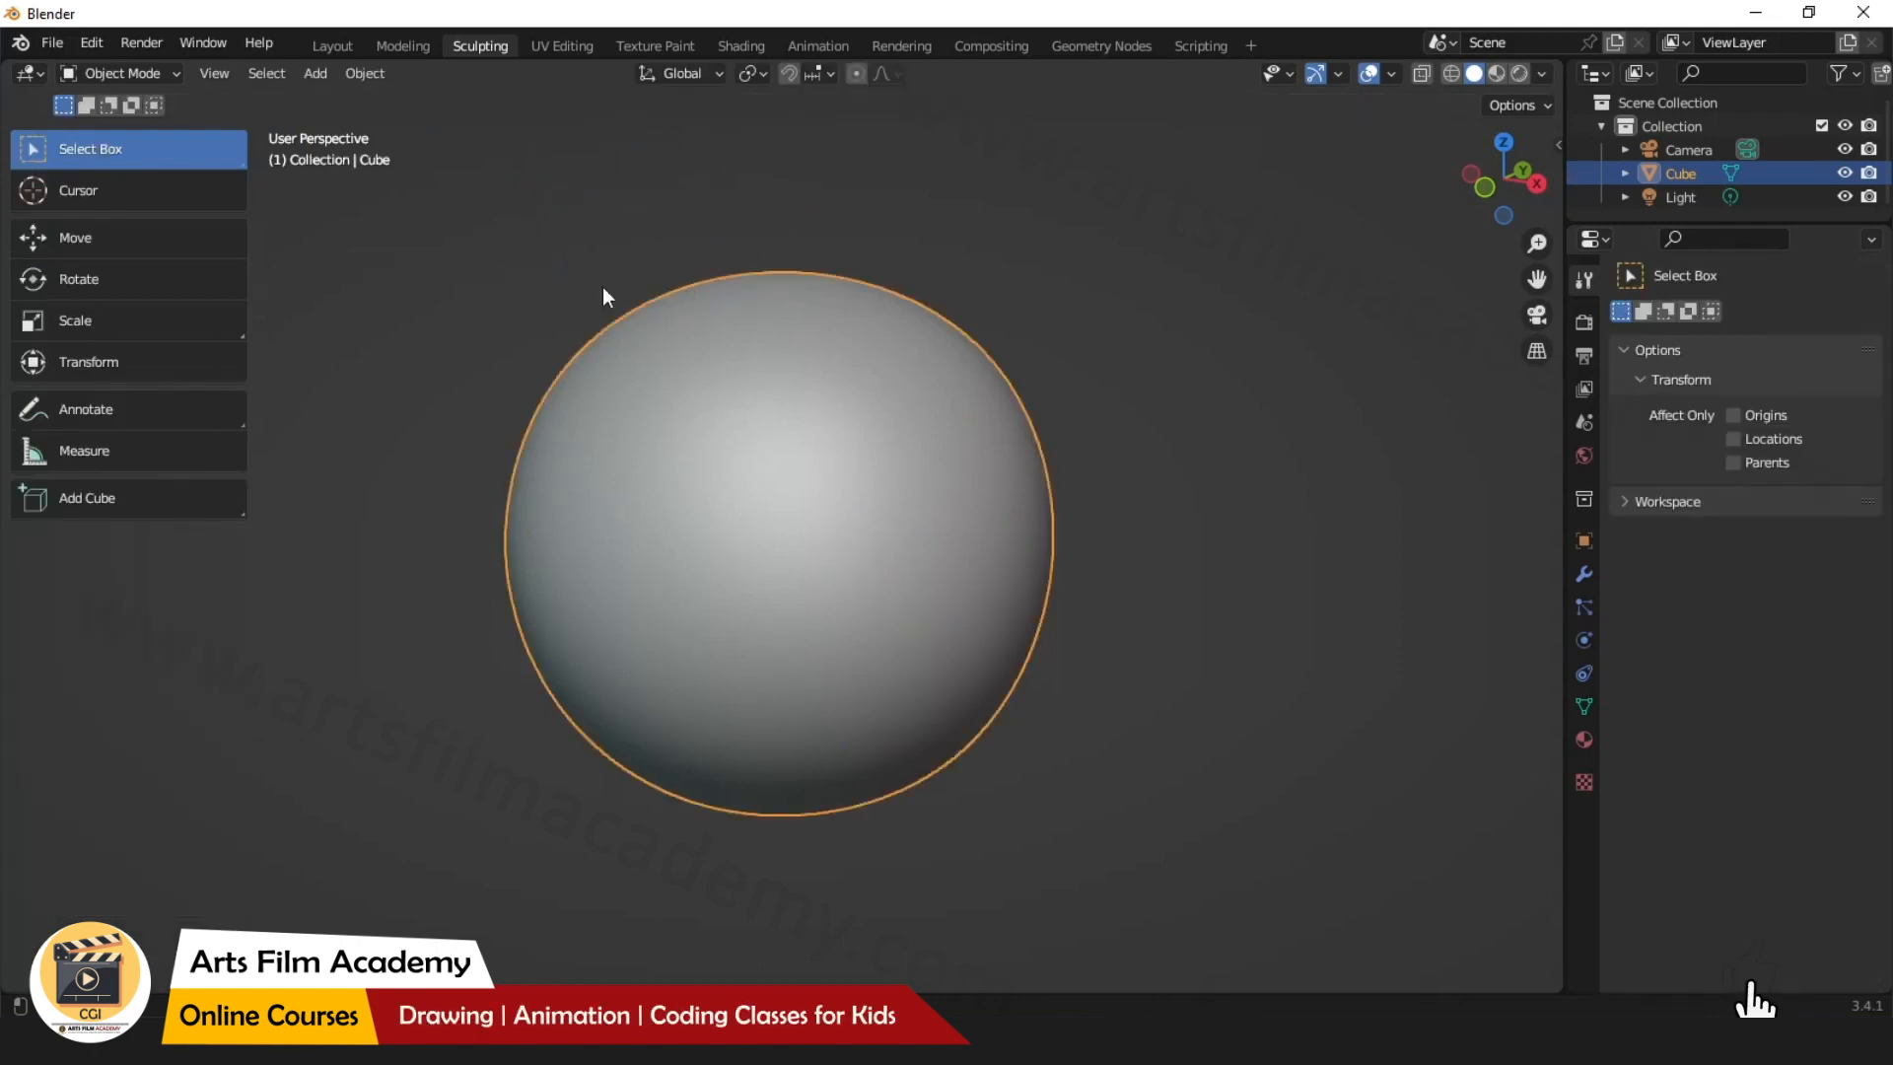
Reselect the sphere in Object Mode and switch it to Sculpt Mode.
click(519, 231)
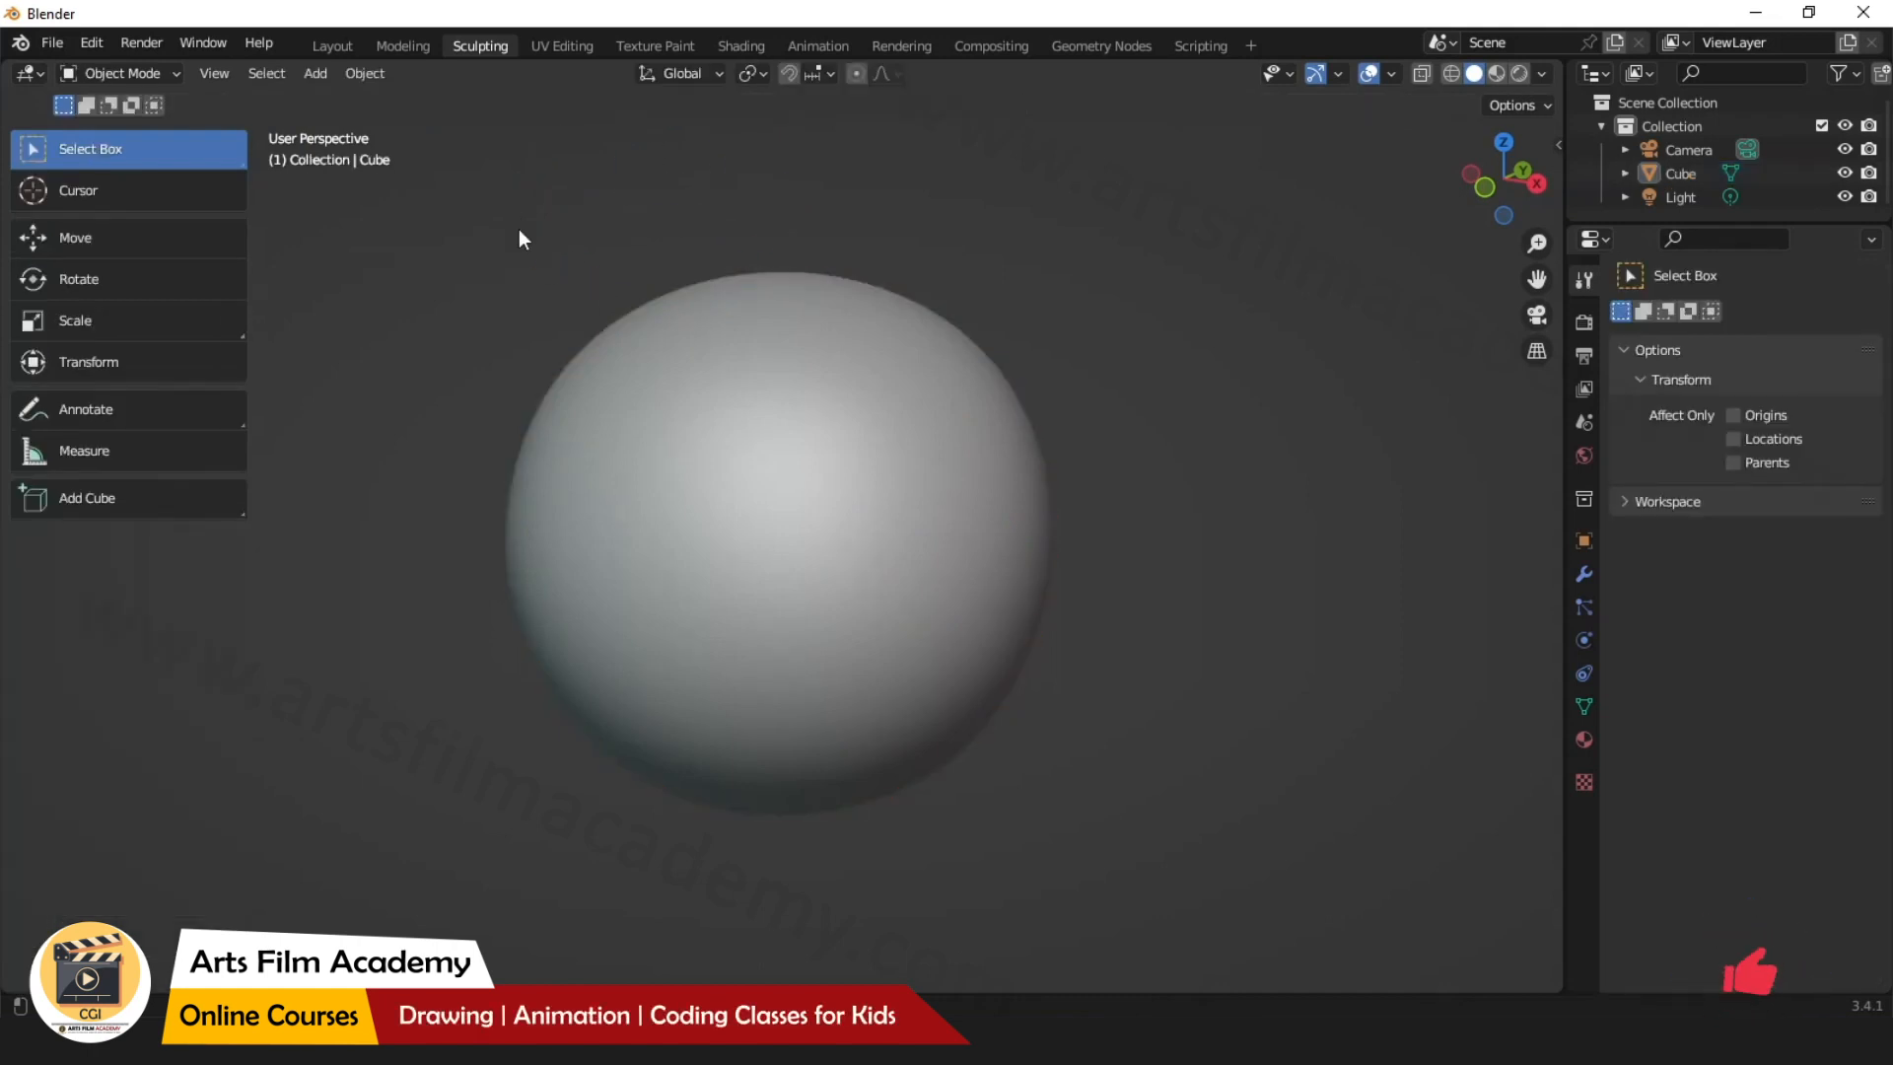
click(759, 380)
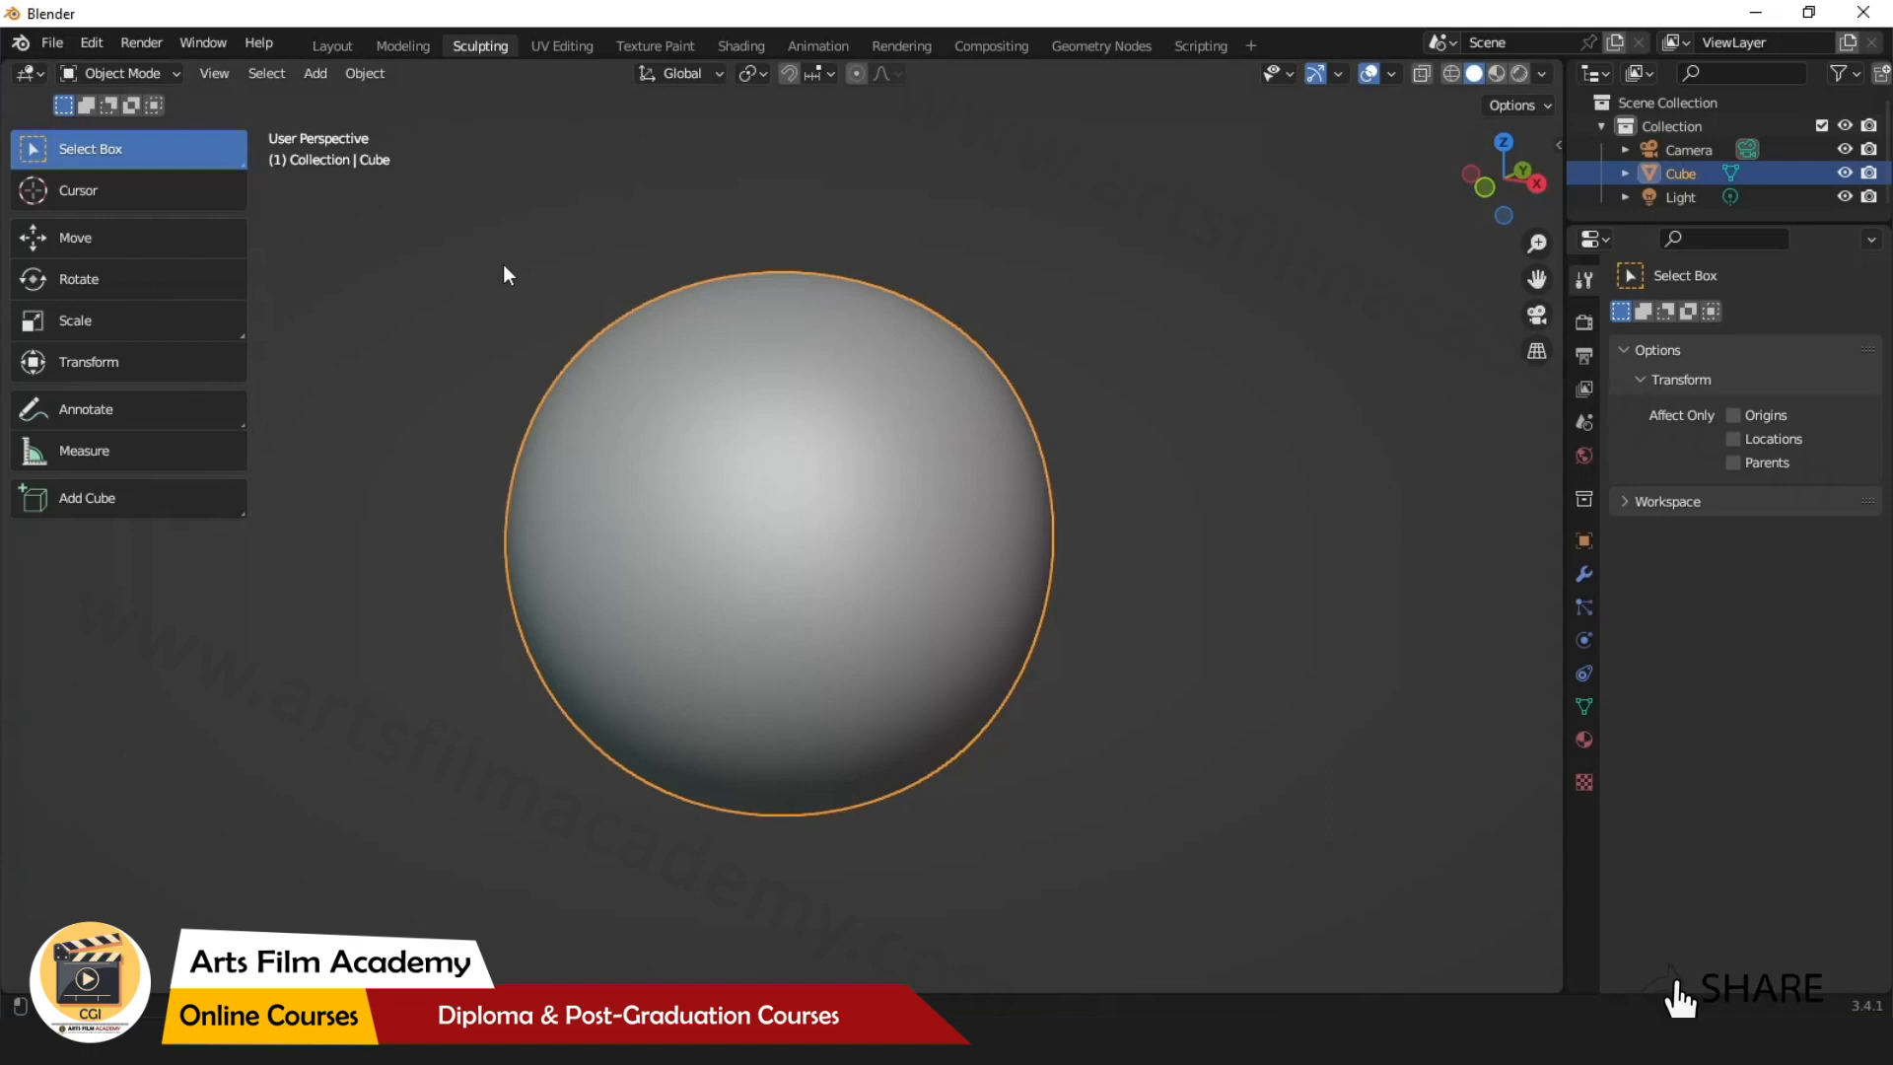
click(1104, 465)
click(921, 509)
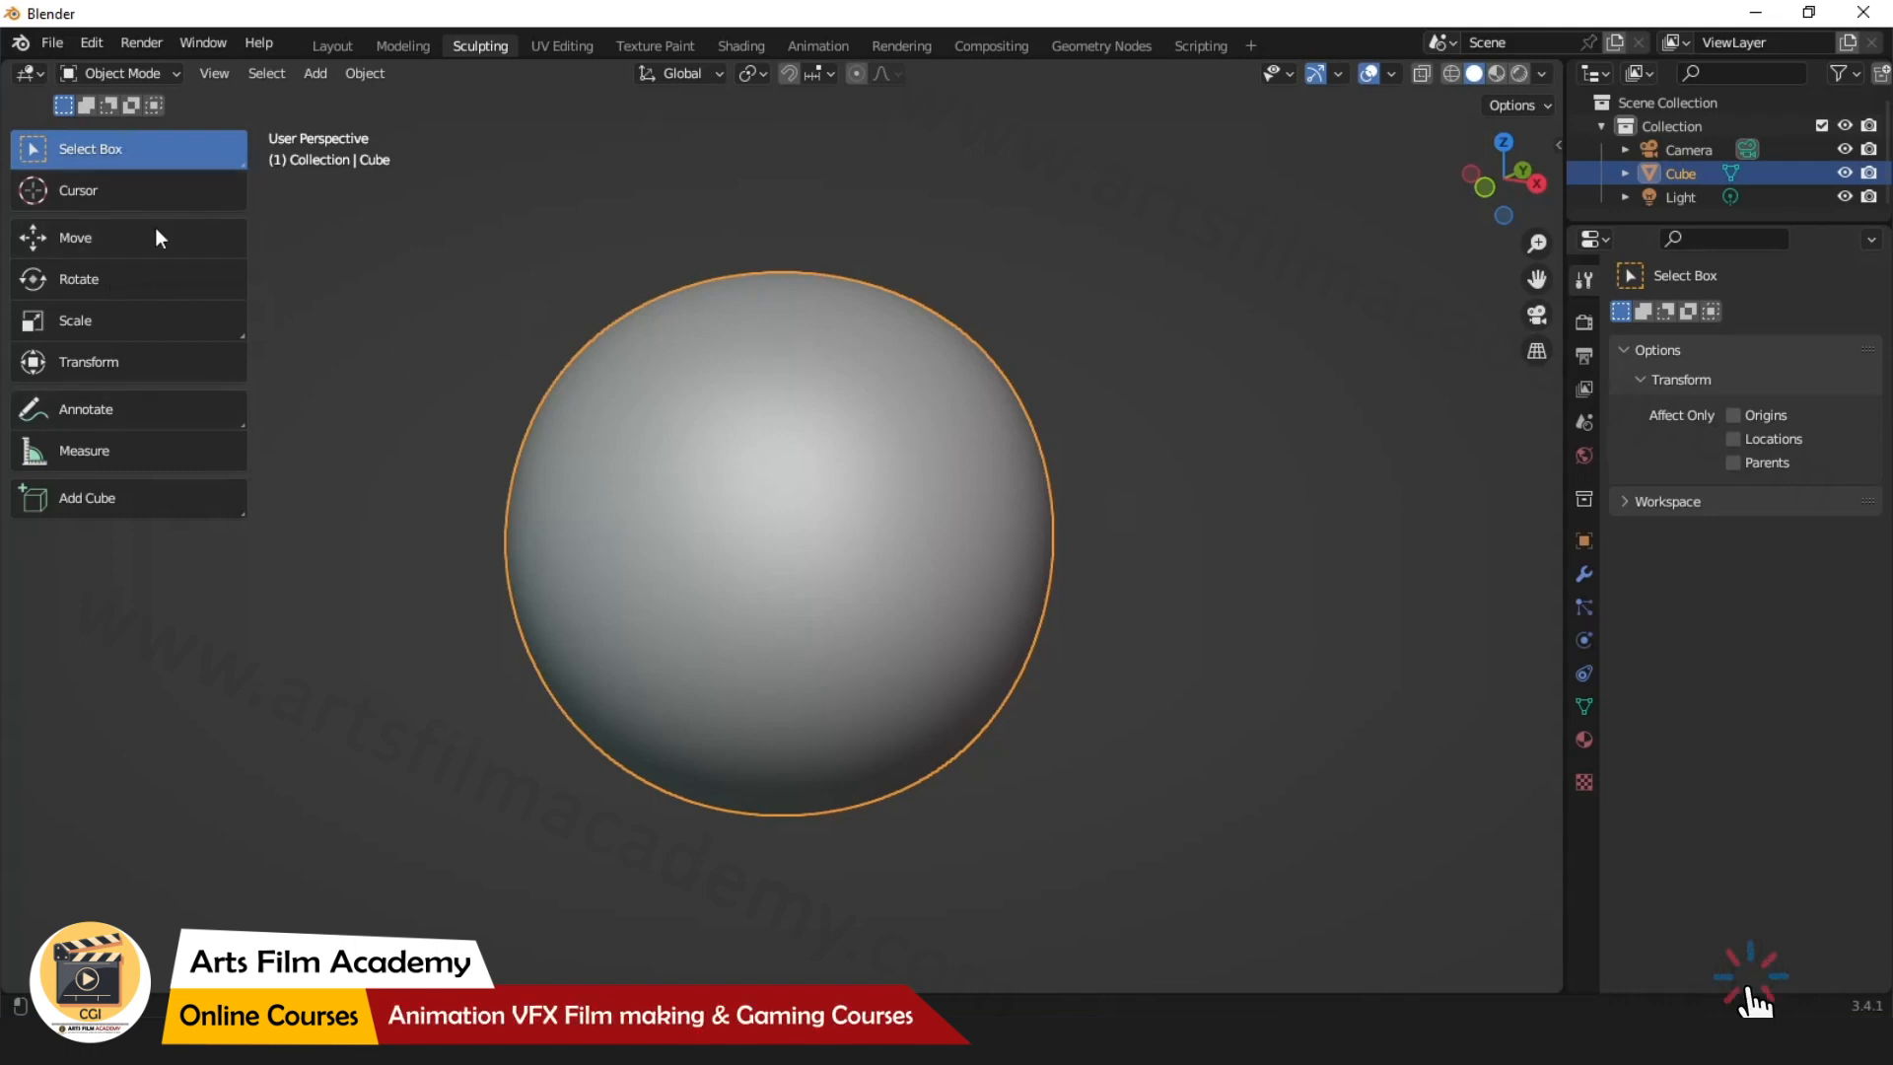
click(127, 69)
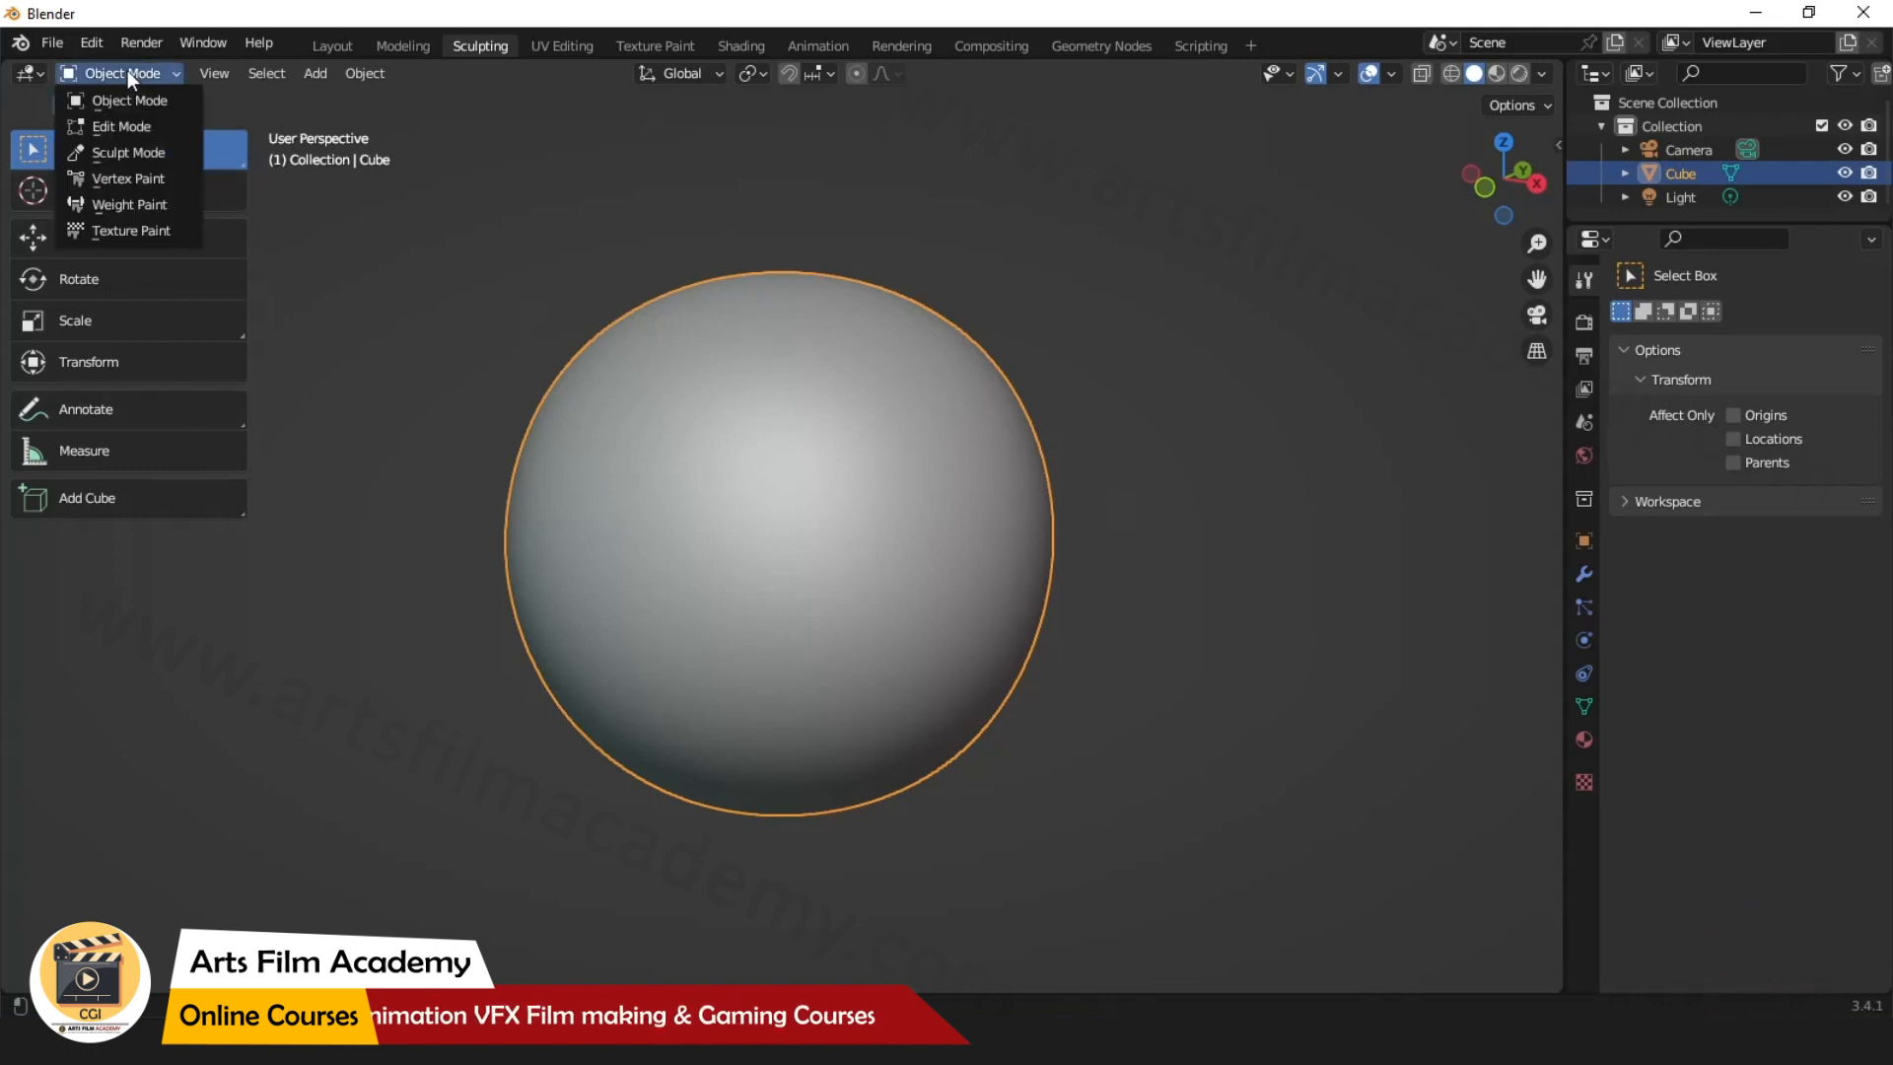
click(148, 152)
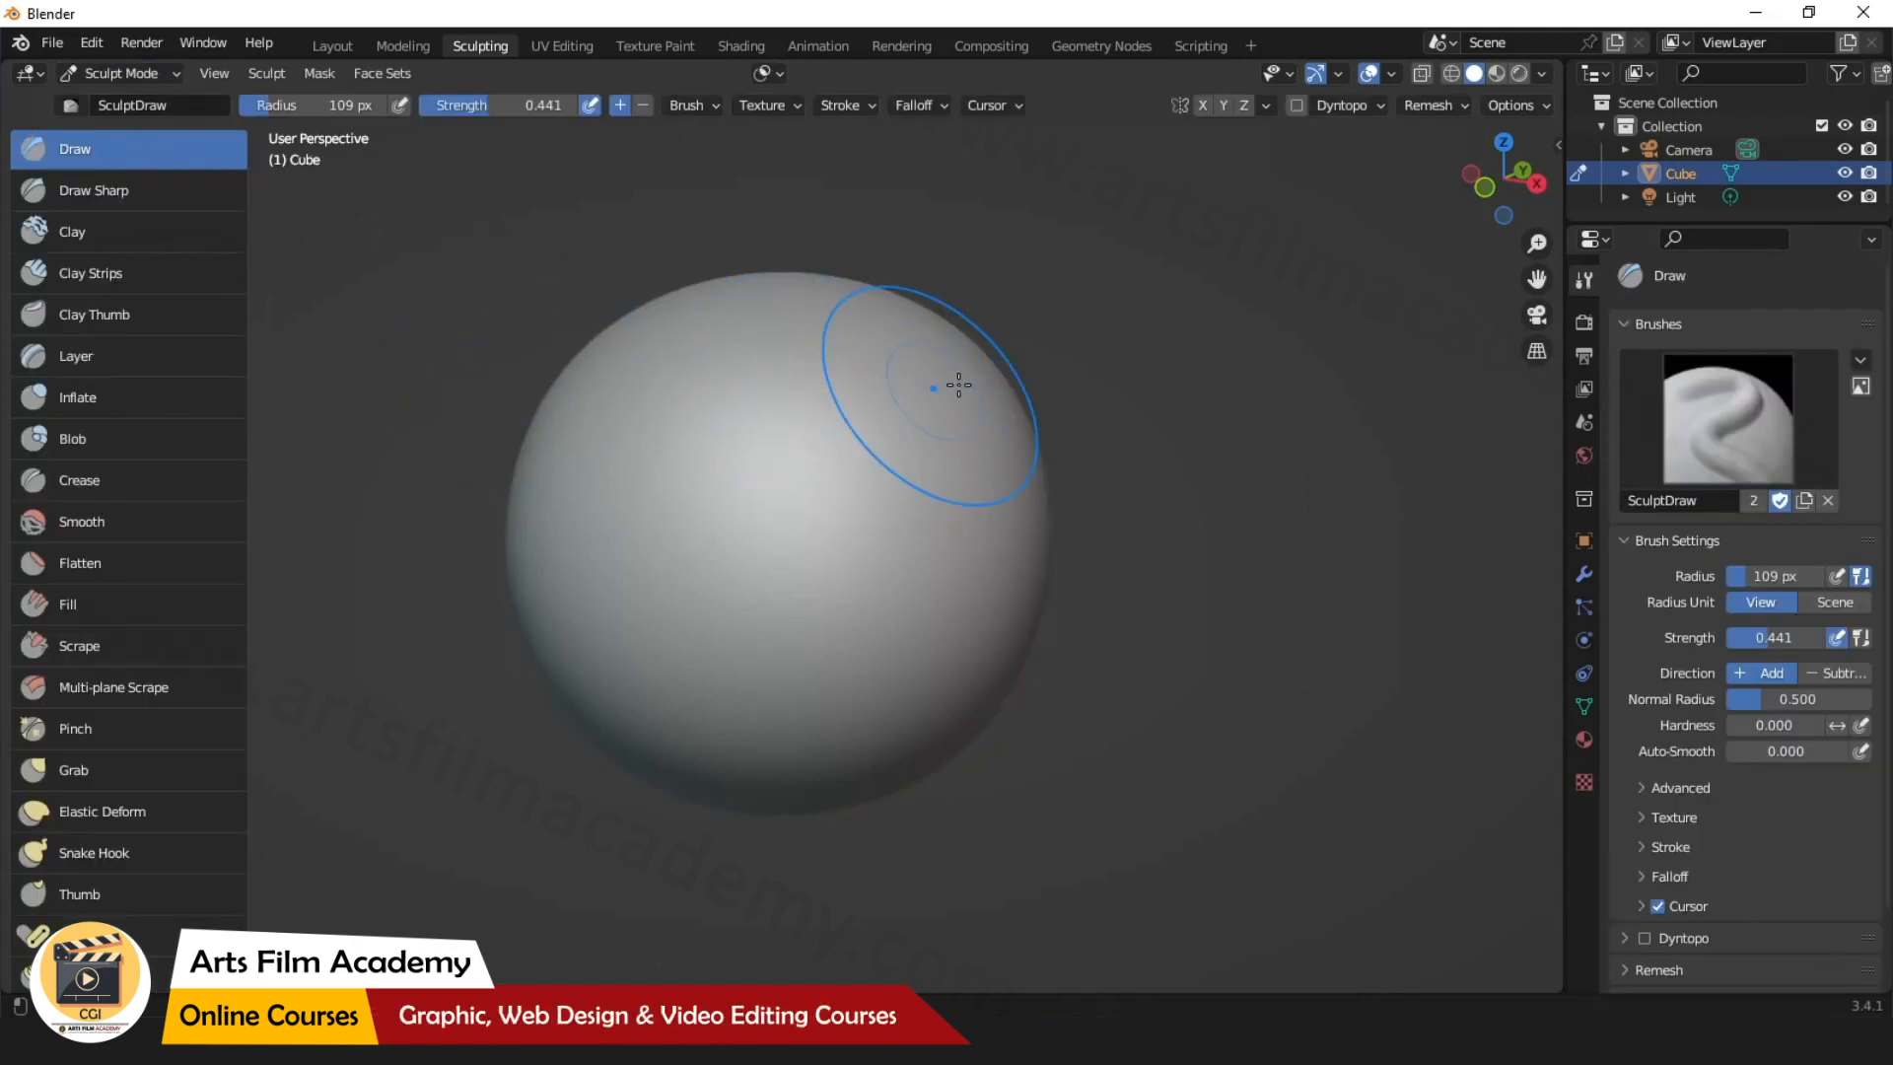
Try smaller and larger Draw brush sizes over the sphere and settle on a radius of 58 px.
right_click(1102, 386)
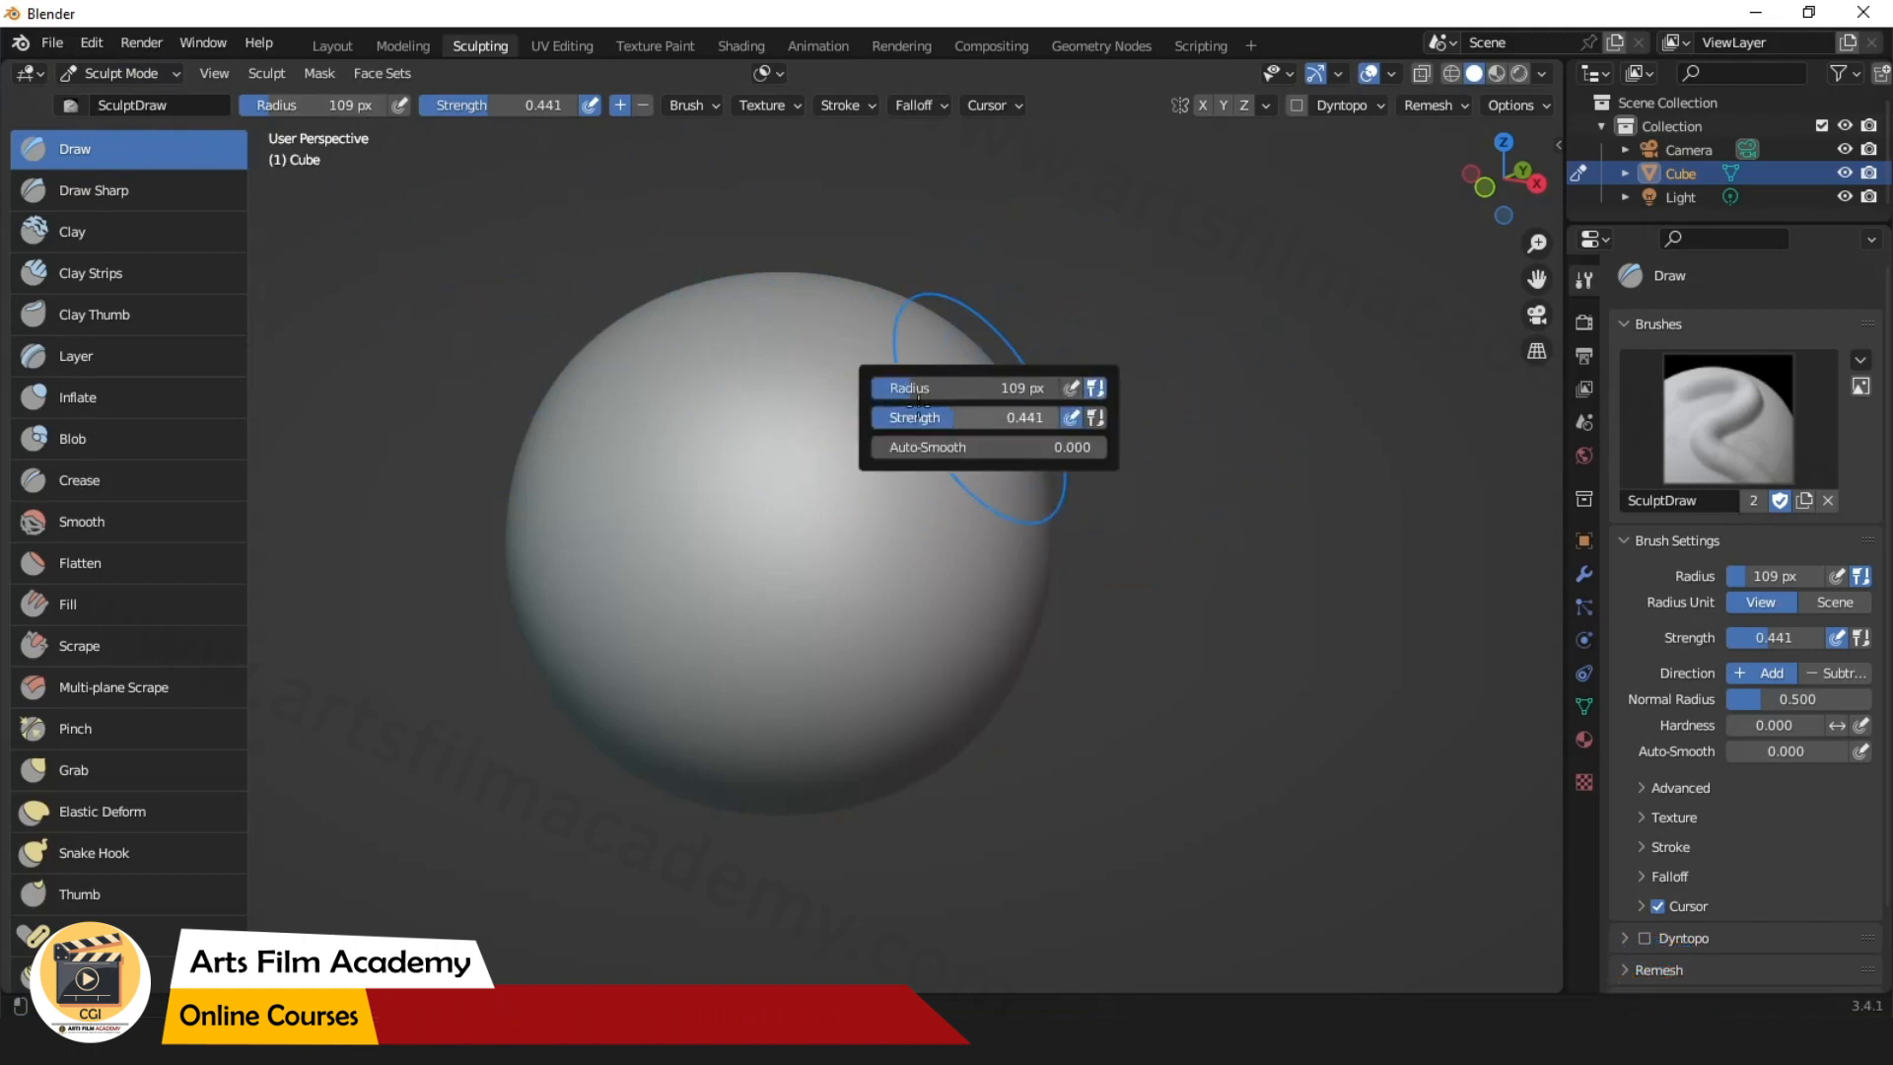
drag(902, 387, 871, 388)
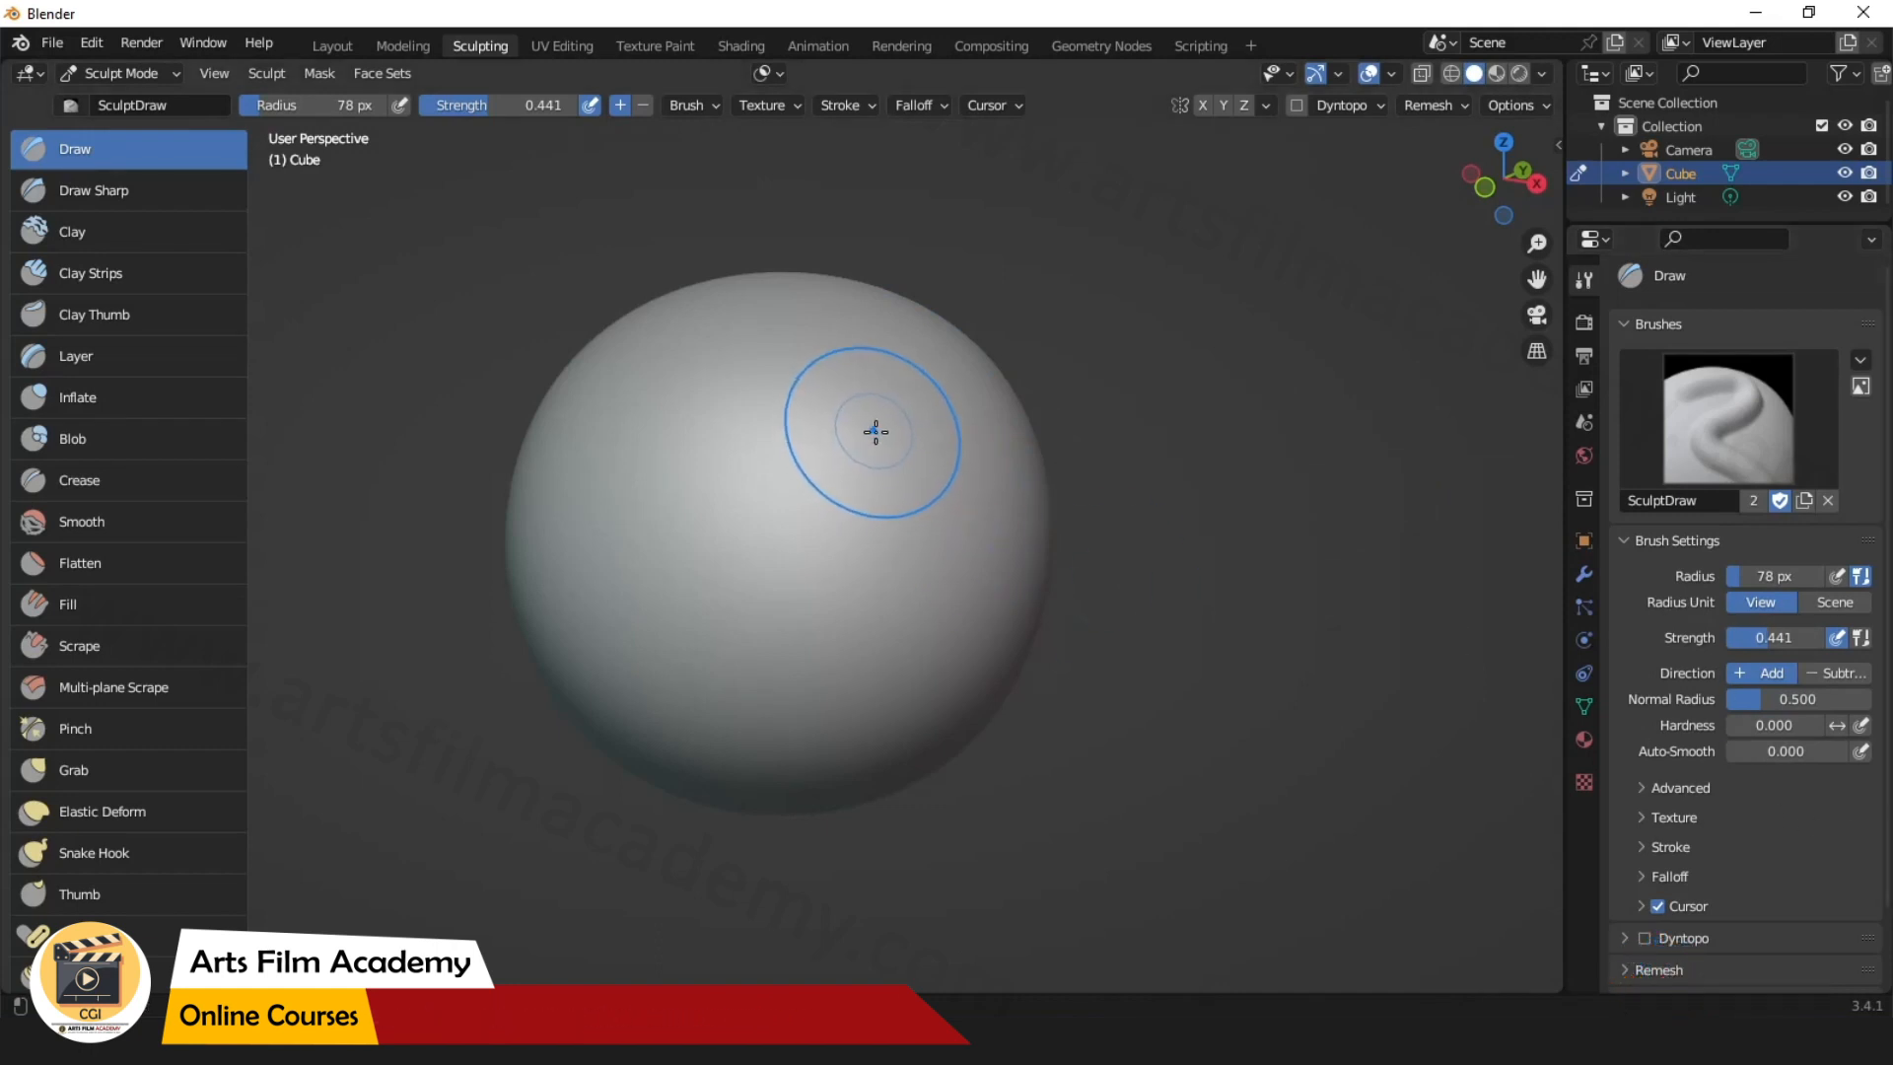
key(bracketleft)
key(bracketleft)
key(bracketleft)
key(bracketleft)
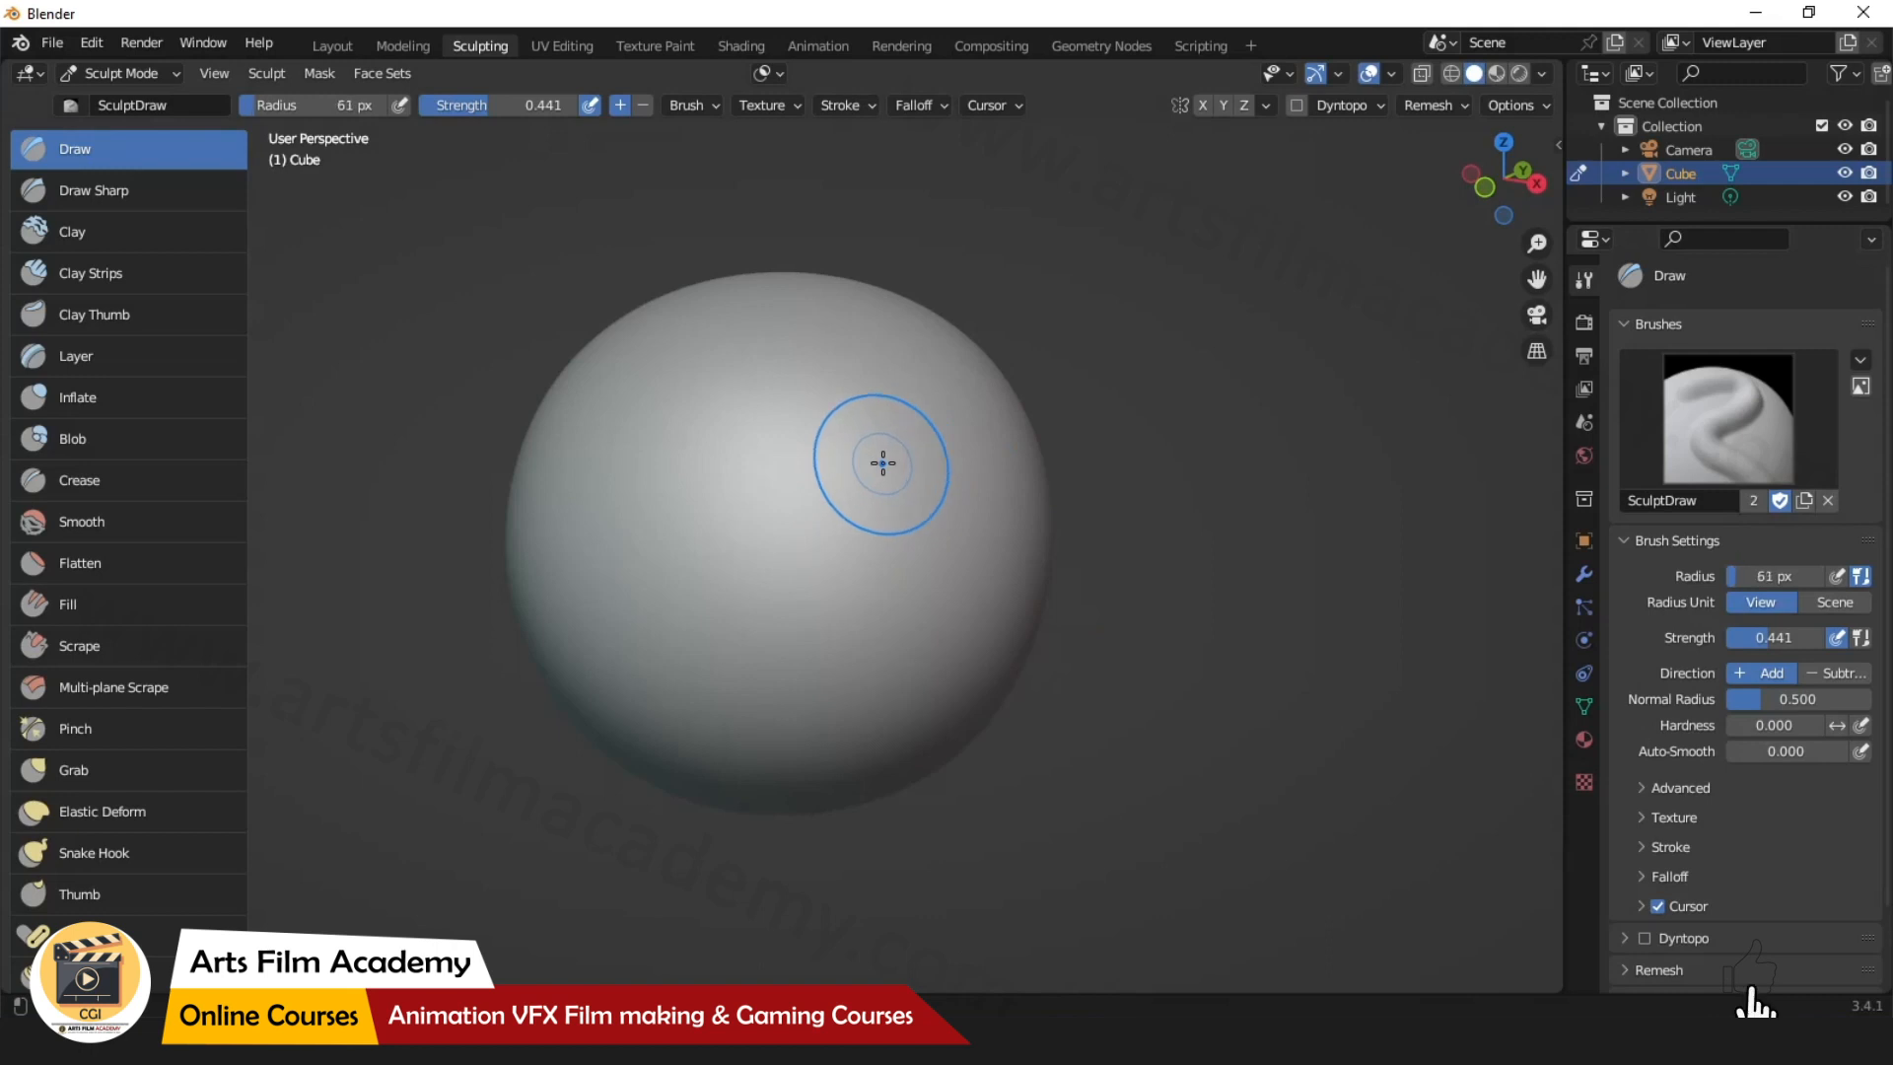
key(bracketright)
key(bracketright)
key(bracketright)
key(bracketright)
key(bracketright)
key(bracketright)
key(bracketright)
key(bracketright)
key(bracketright)
key(bracketright)
key(bracketright)
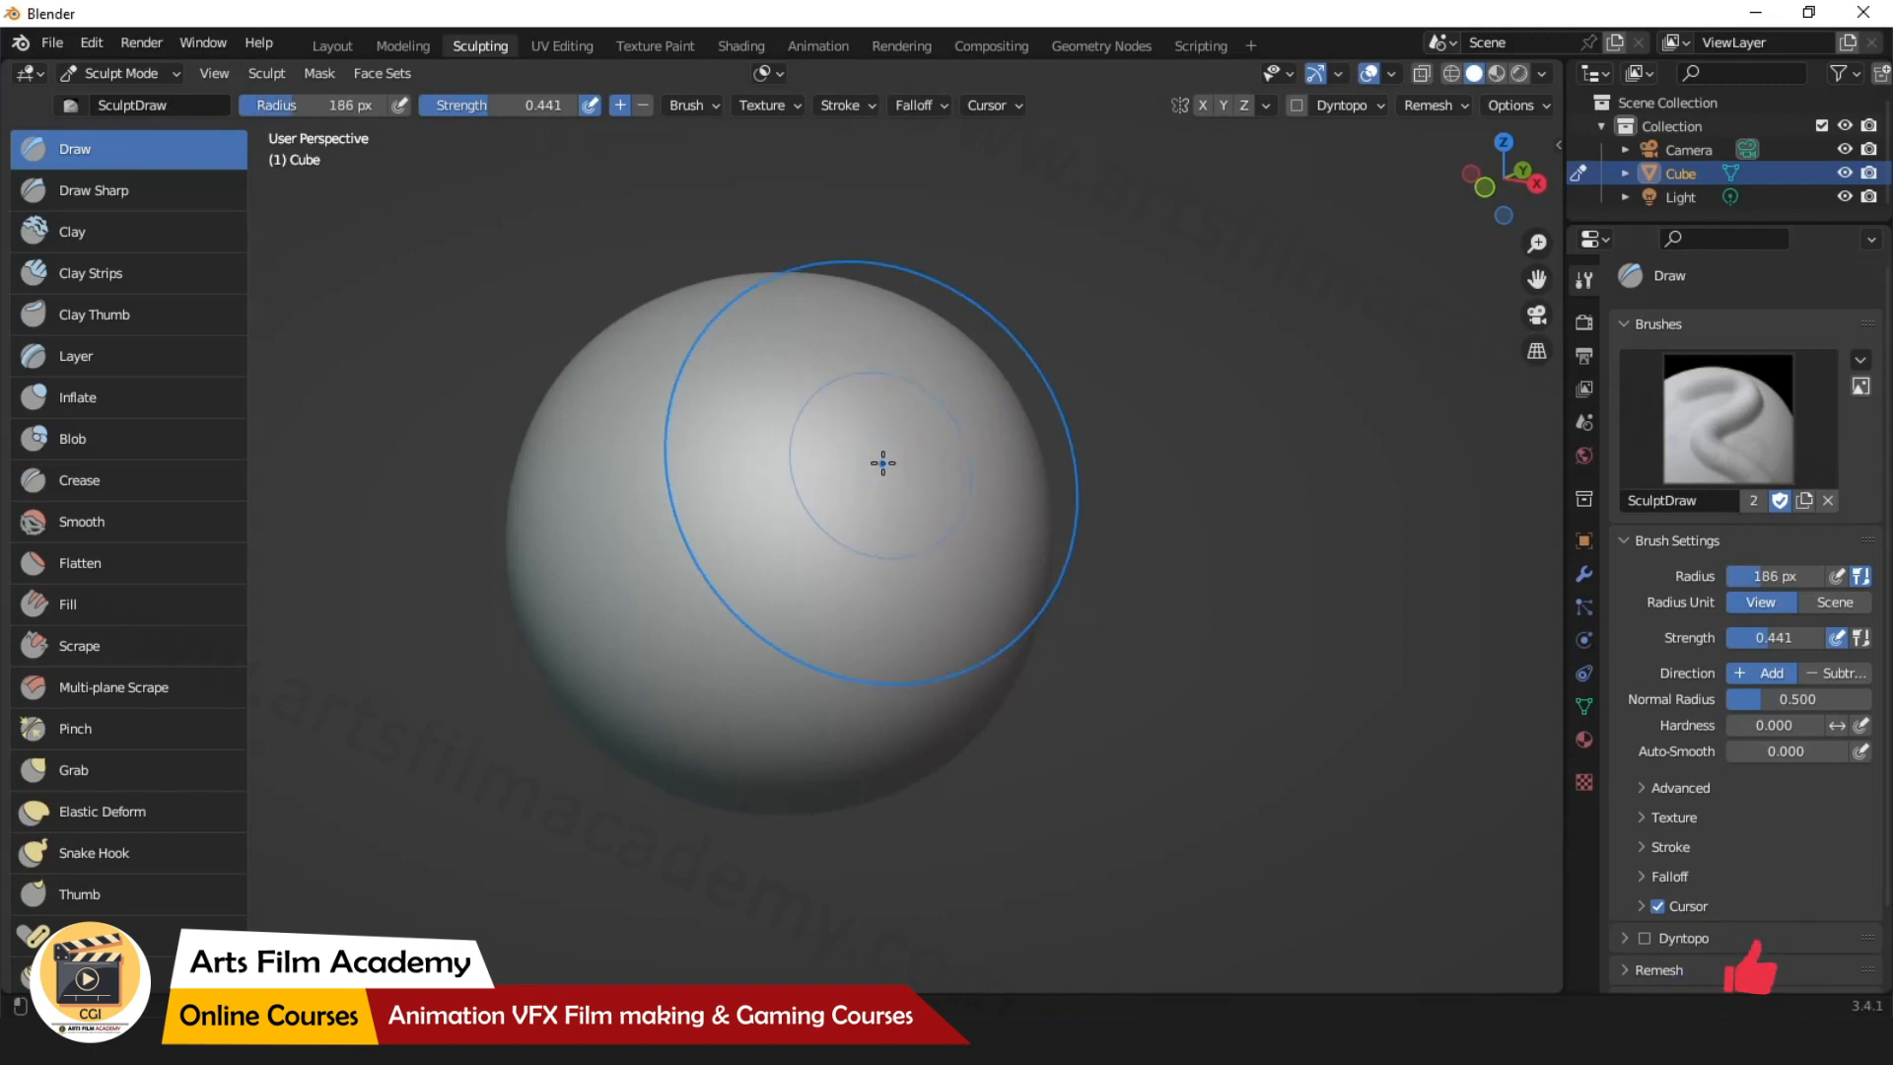
key(bracketleft)
key(bracketleft)
key(bracketleft)
key(bracketleft)
key(bracketleft)
key(bracketleft)
key(bracketleft)
key(bracketleft)
key(bracketleft)
key(bracketleft)
key(bracketleft)
key(bracketleft)
key(bracketleft)
key(bracketleft)
key(bracketleft)
key(bracketleft)
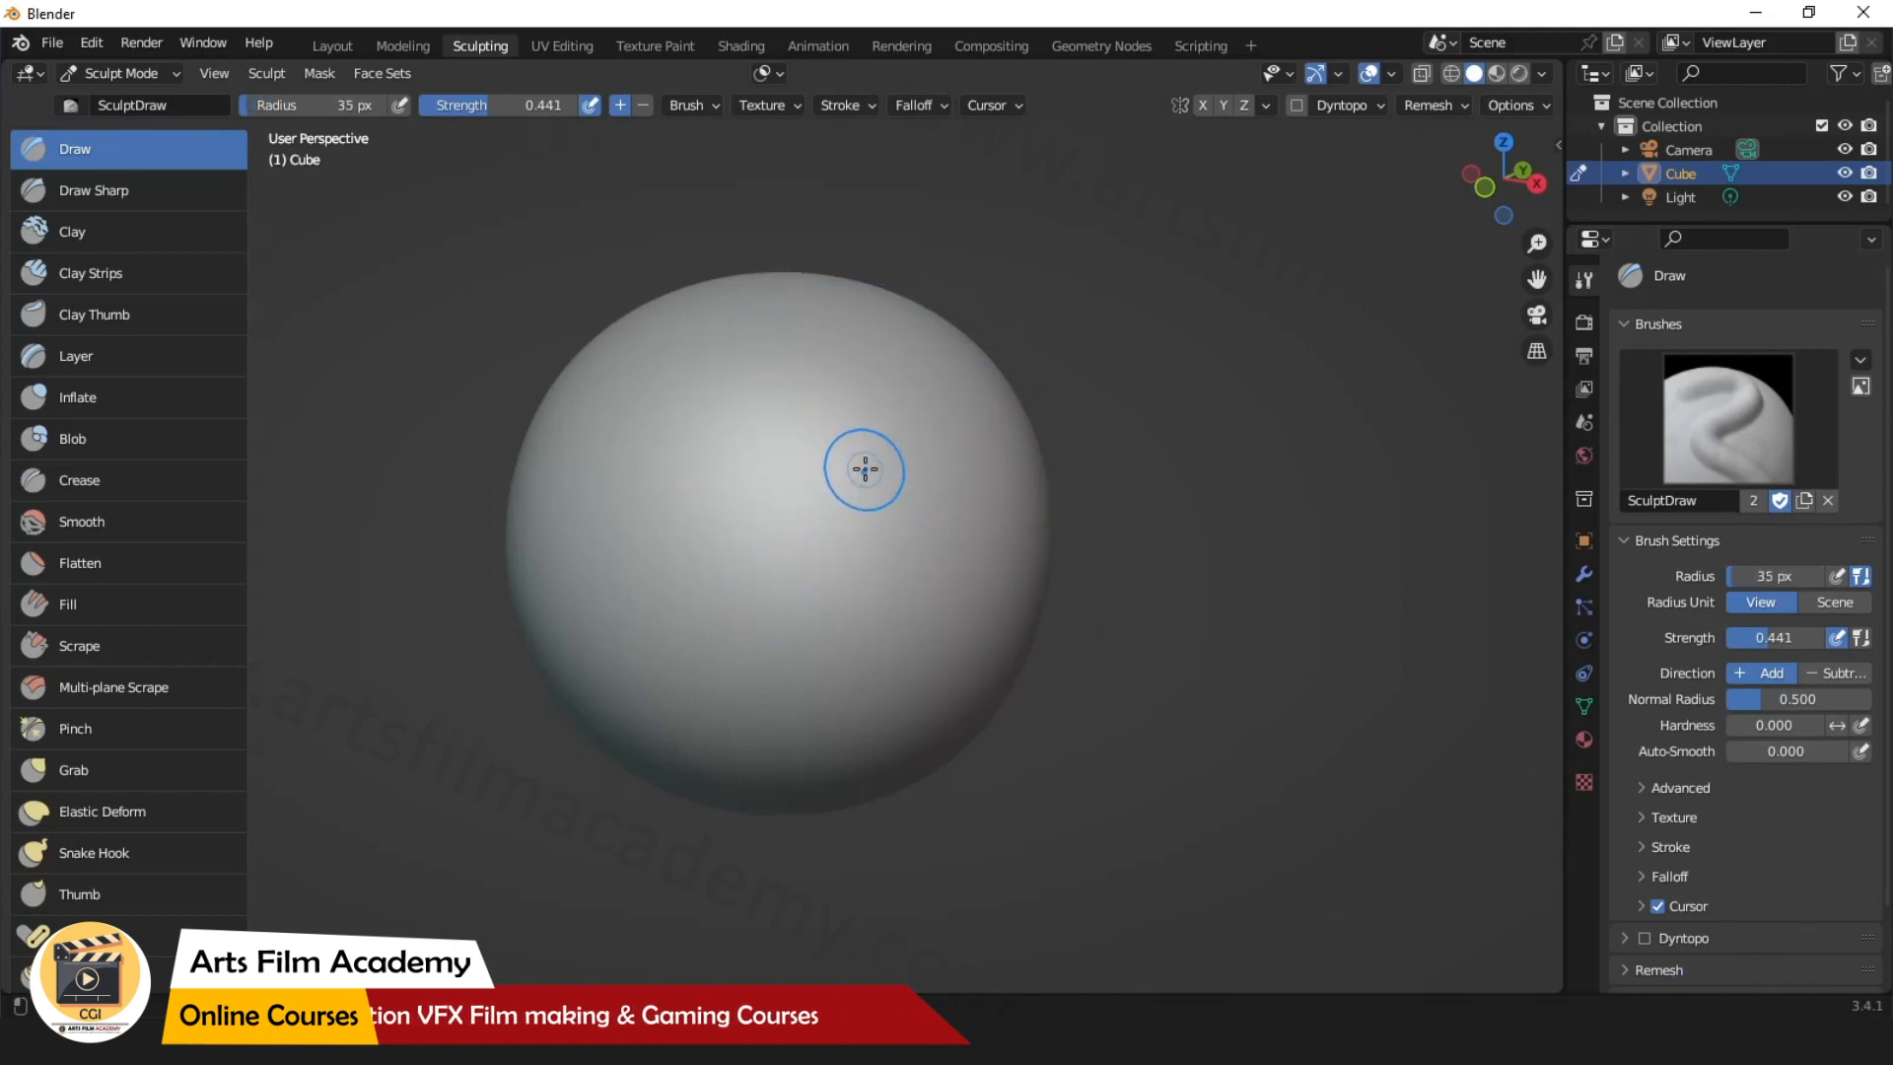
key(bracketright)
key(bracketright)
key(bracketright)
key(bracketright)
key(bracketright)
key(bracketright)
key(bracketright)
key(bracketright)
key(bracketright)
key(bracketright)
key(bracketleft)
key(bracketleft)
key(bracketleft)
key(bracketleft)
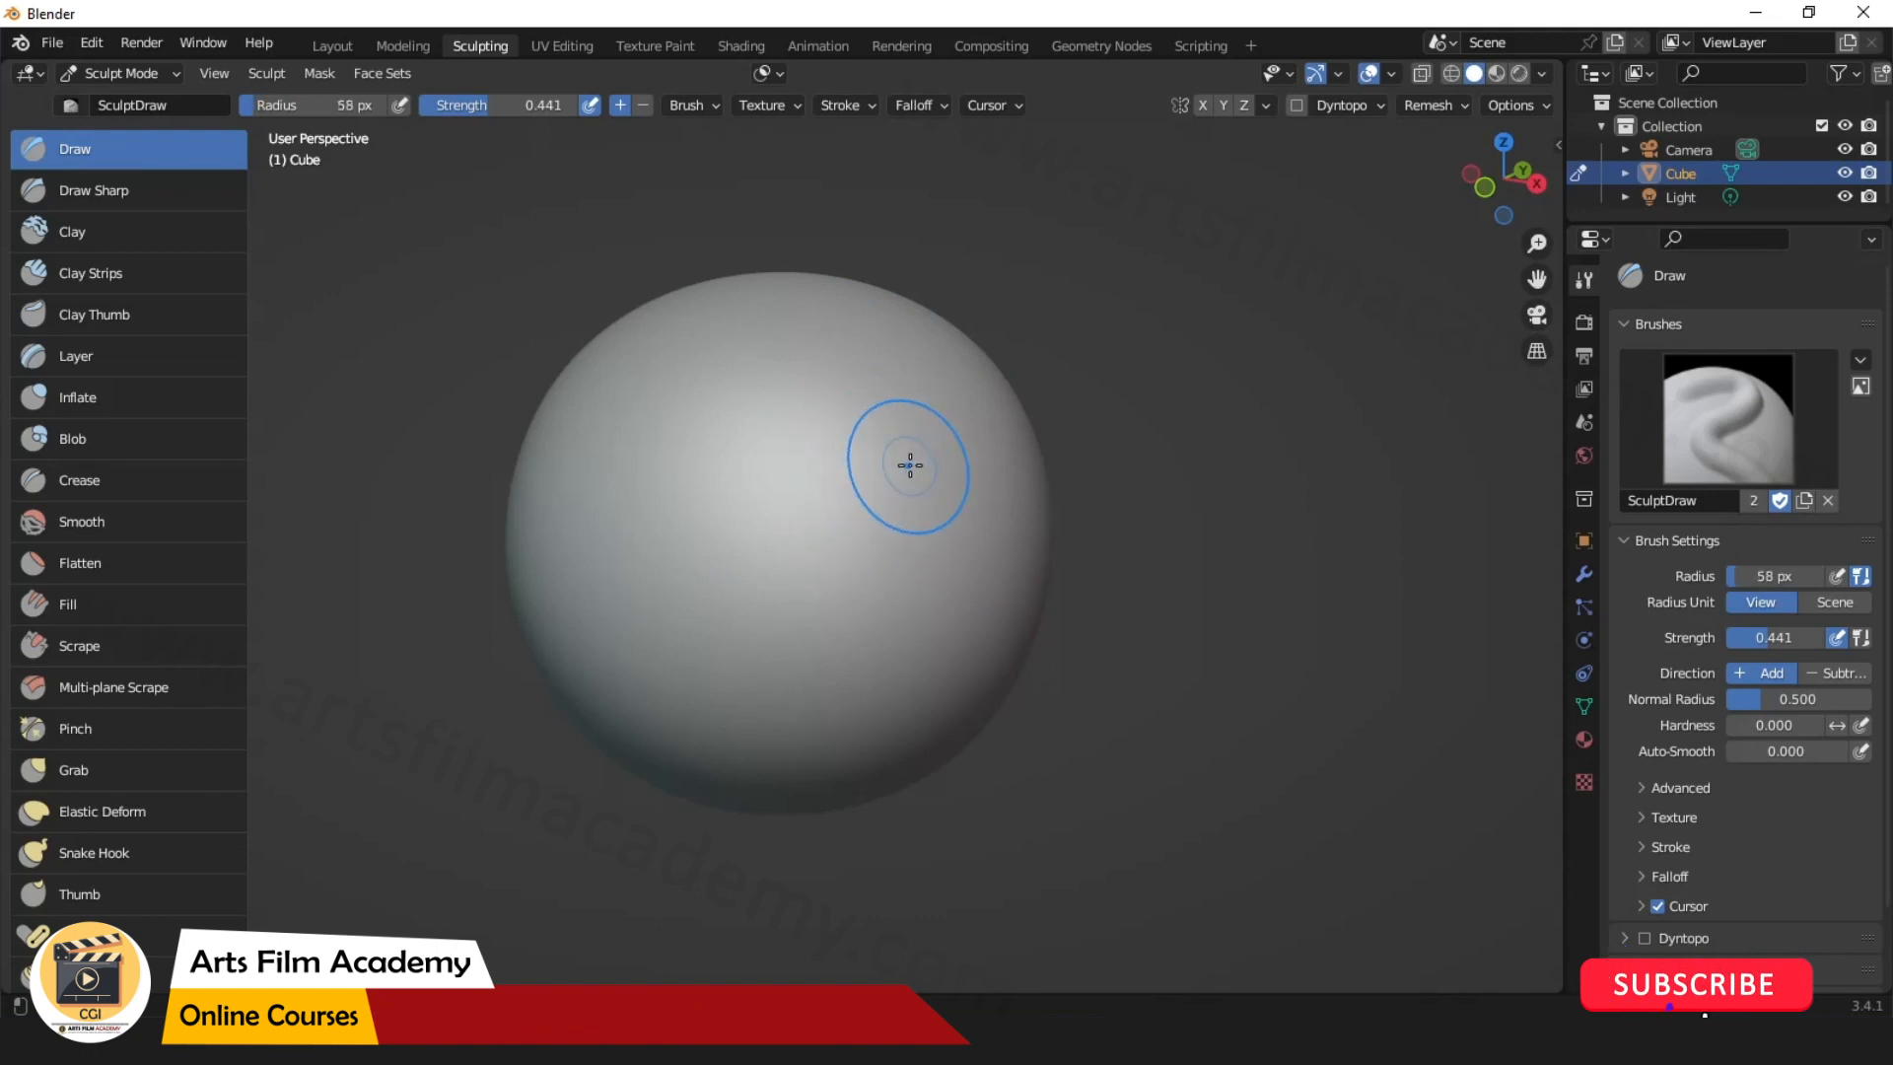
Try overlapping curved Draw strokes on the upper front of the sphere, and undo them.
mouse_move(844, 372)
mouse_down()
mouse_move(654, 427)
mouse_move(601, 577)
mouse_up()
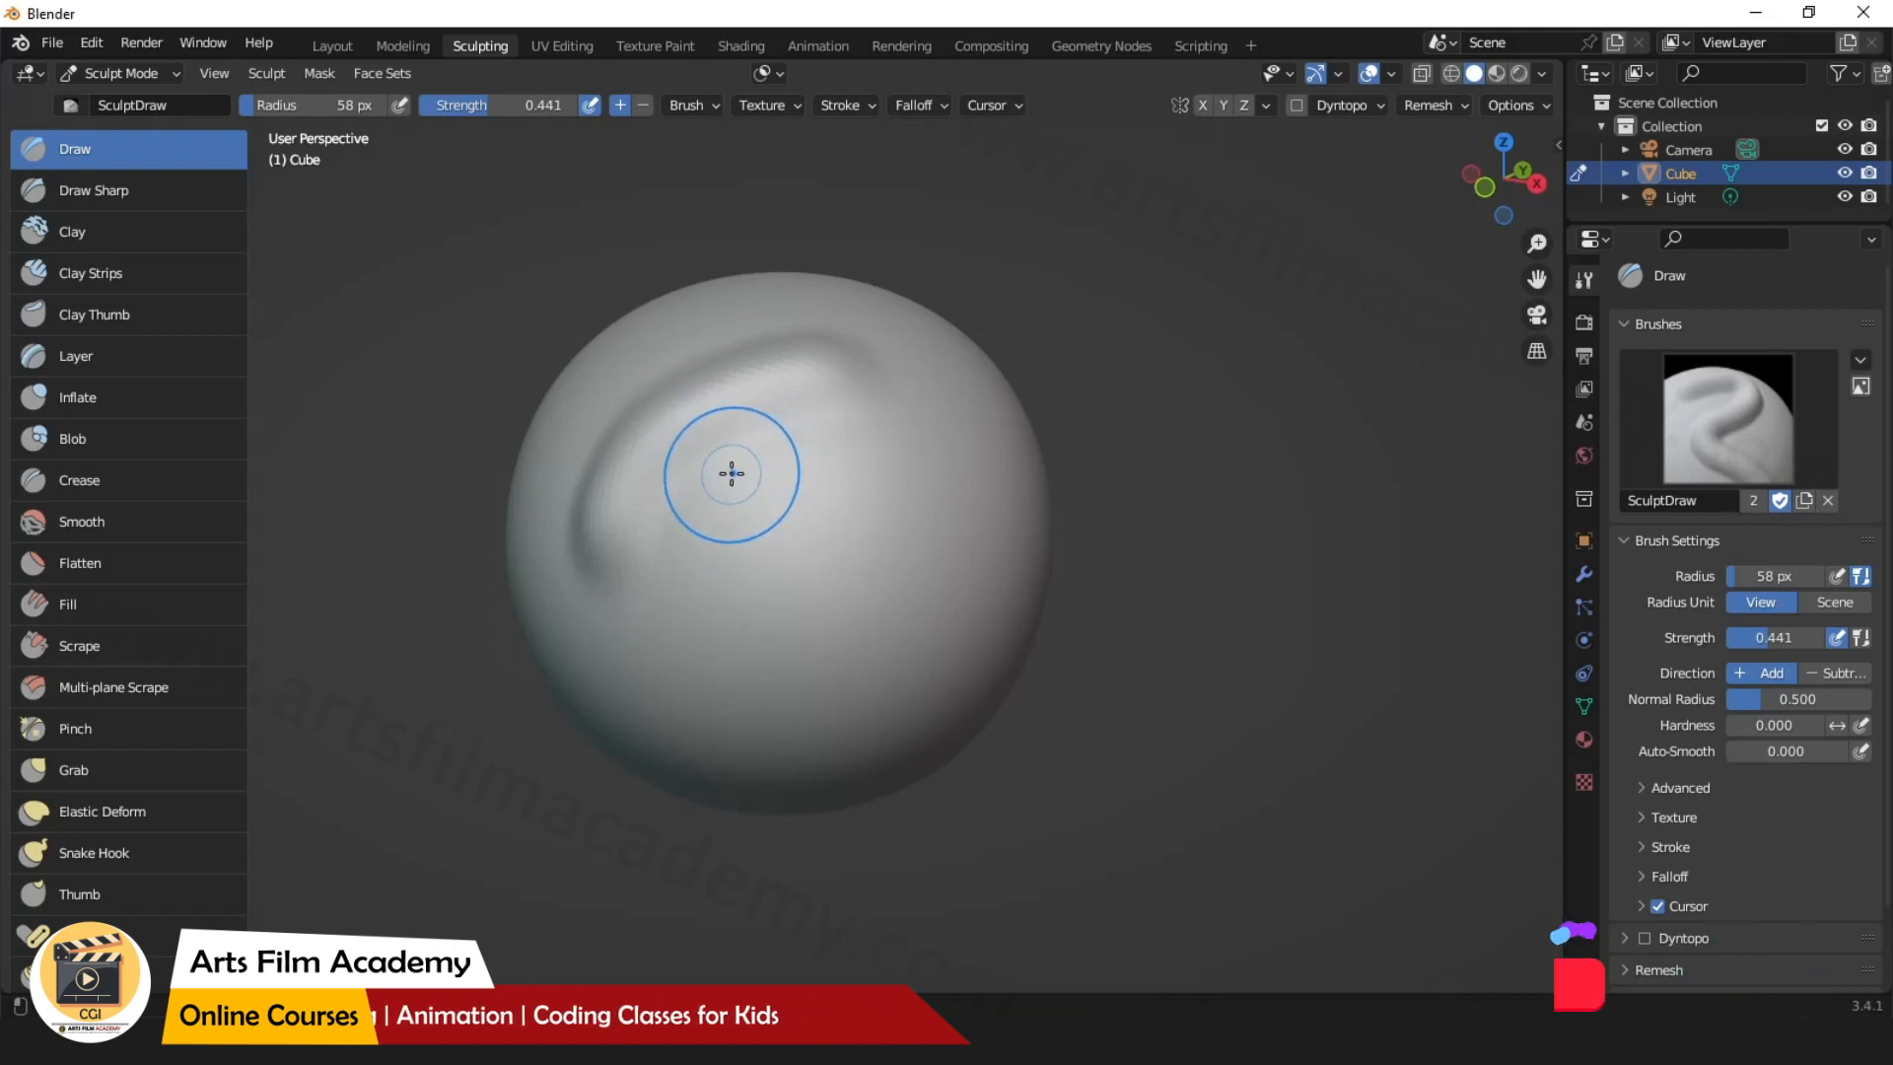
mouse_move(684, 532)
mouse_down()
mouse_move(871, 447)
mouse_move(674, 545)
mouse_move(863, 463)
mouse_up()
drag(652, 537, 761, 460)
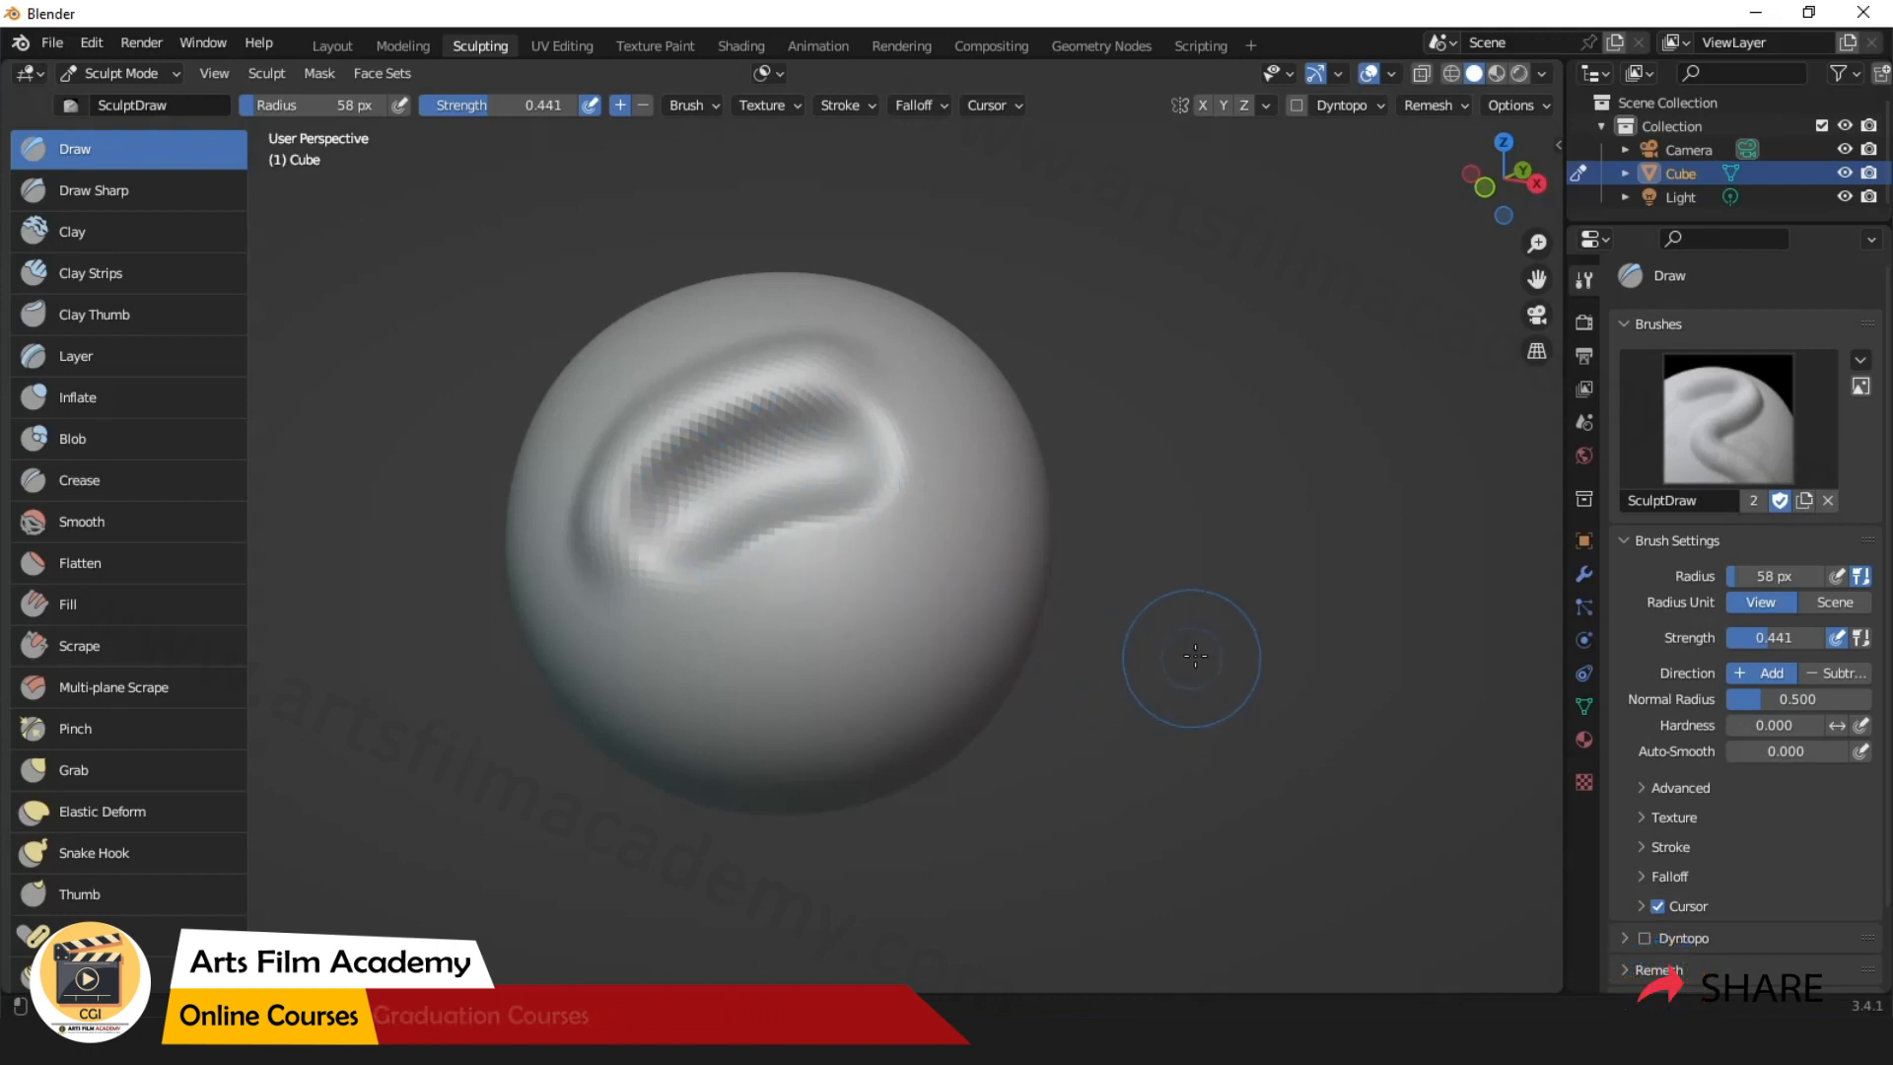
mouse_move(1195, 655)
middle_down()
mouse_move(1350, 664)
mouse_move(1225, 495)
mouse_move(1204, 598)
mouse_move(1211, 576)
mouse_move(1154, 568)
mouse_move(1185, 645)
mouse_move(1220, 643)
middle_up()
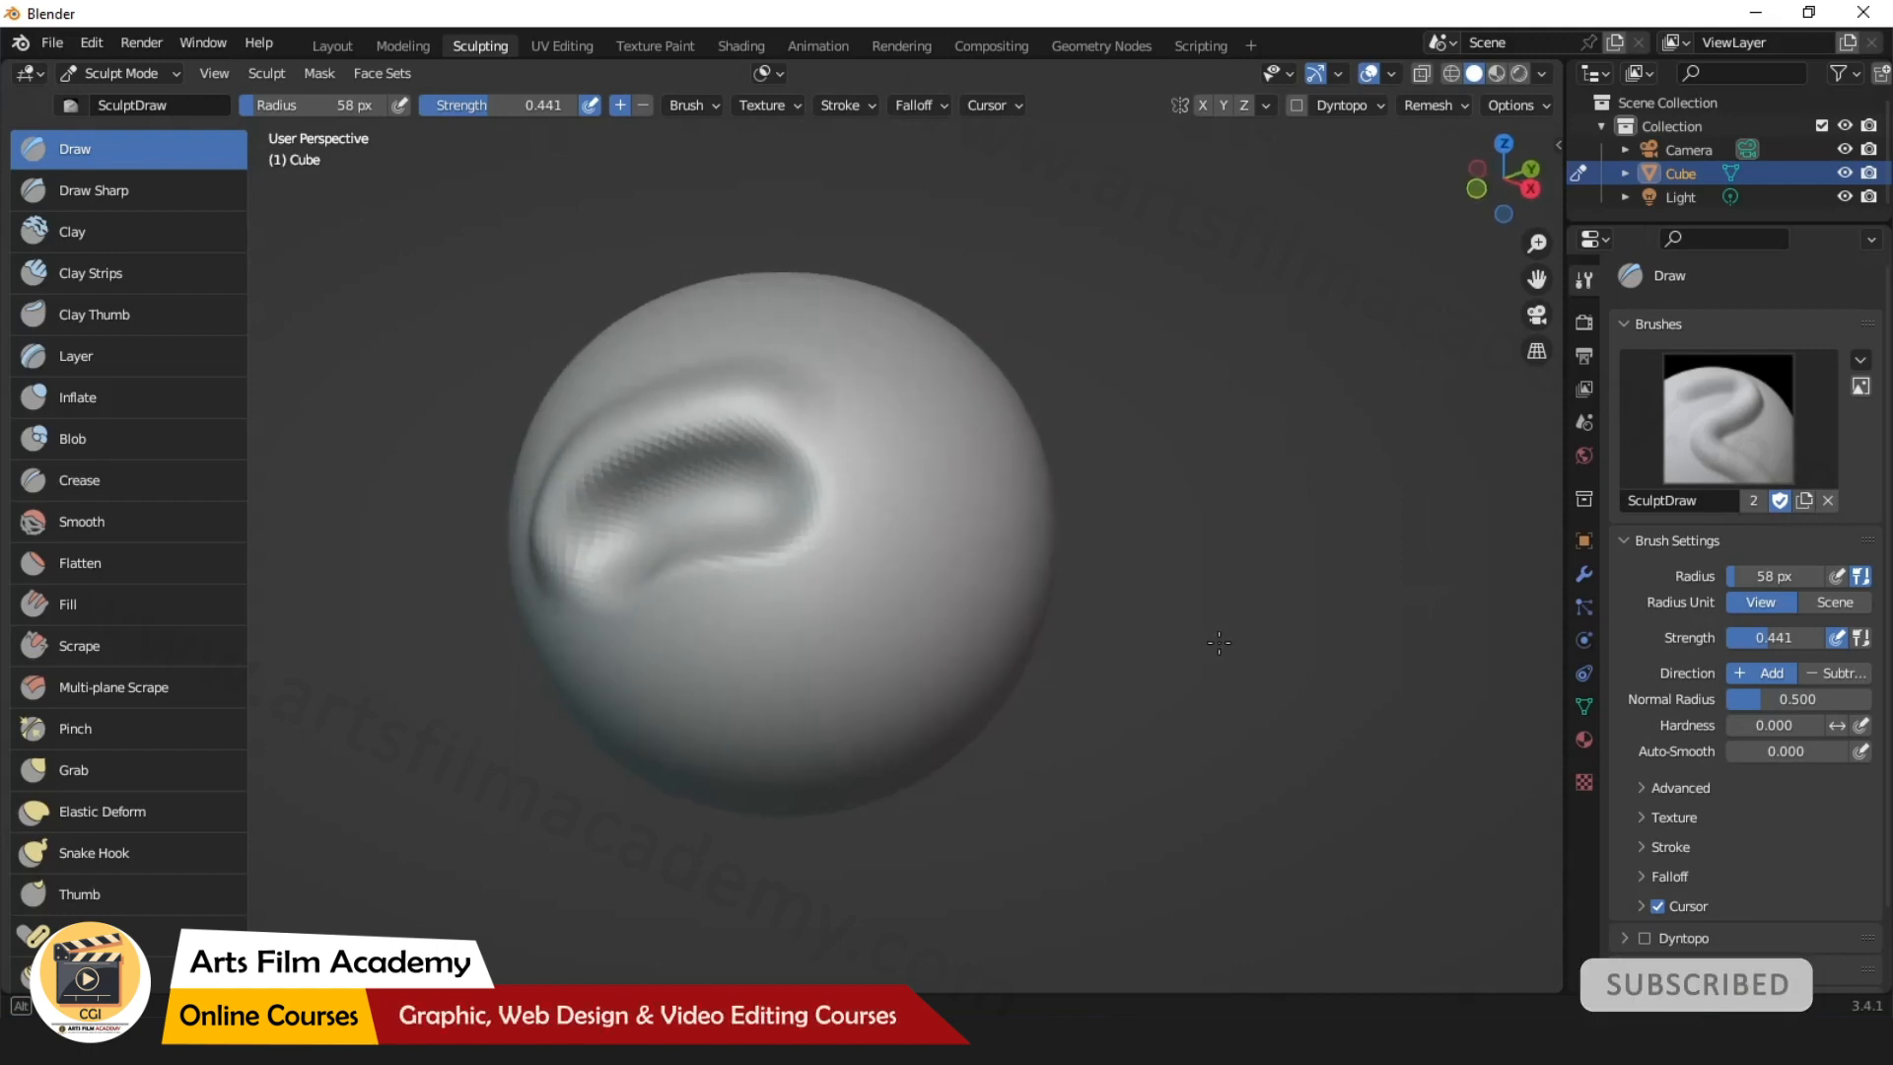
key(ctrl+z)
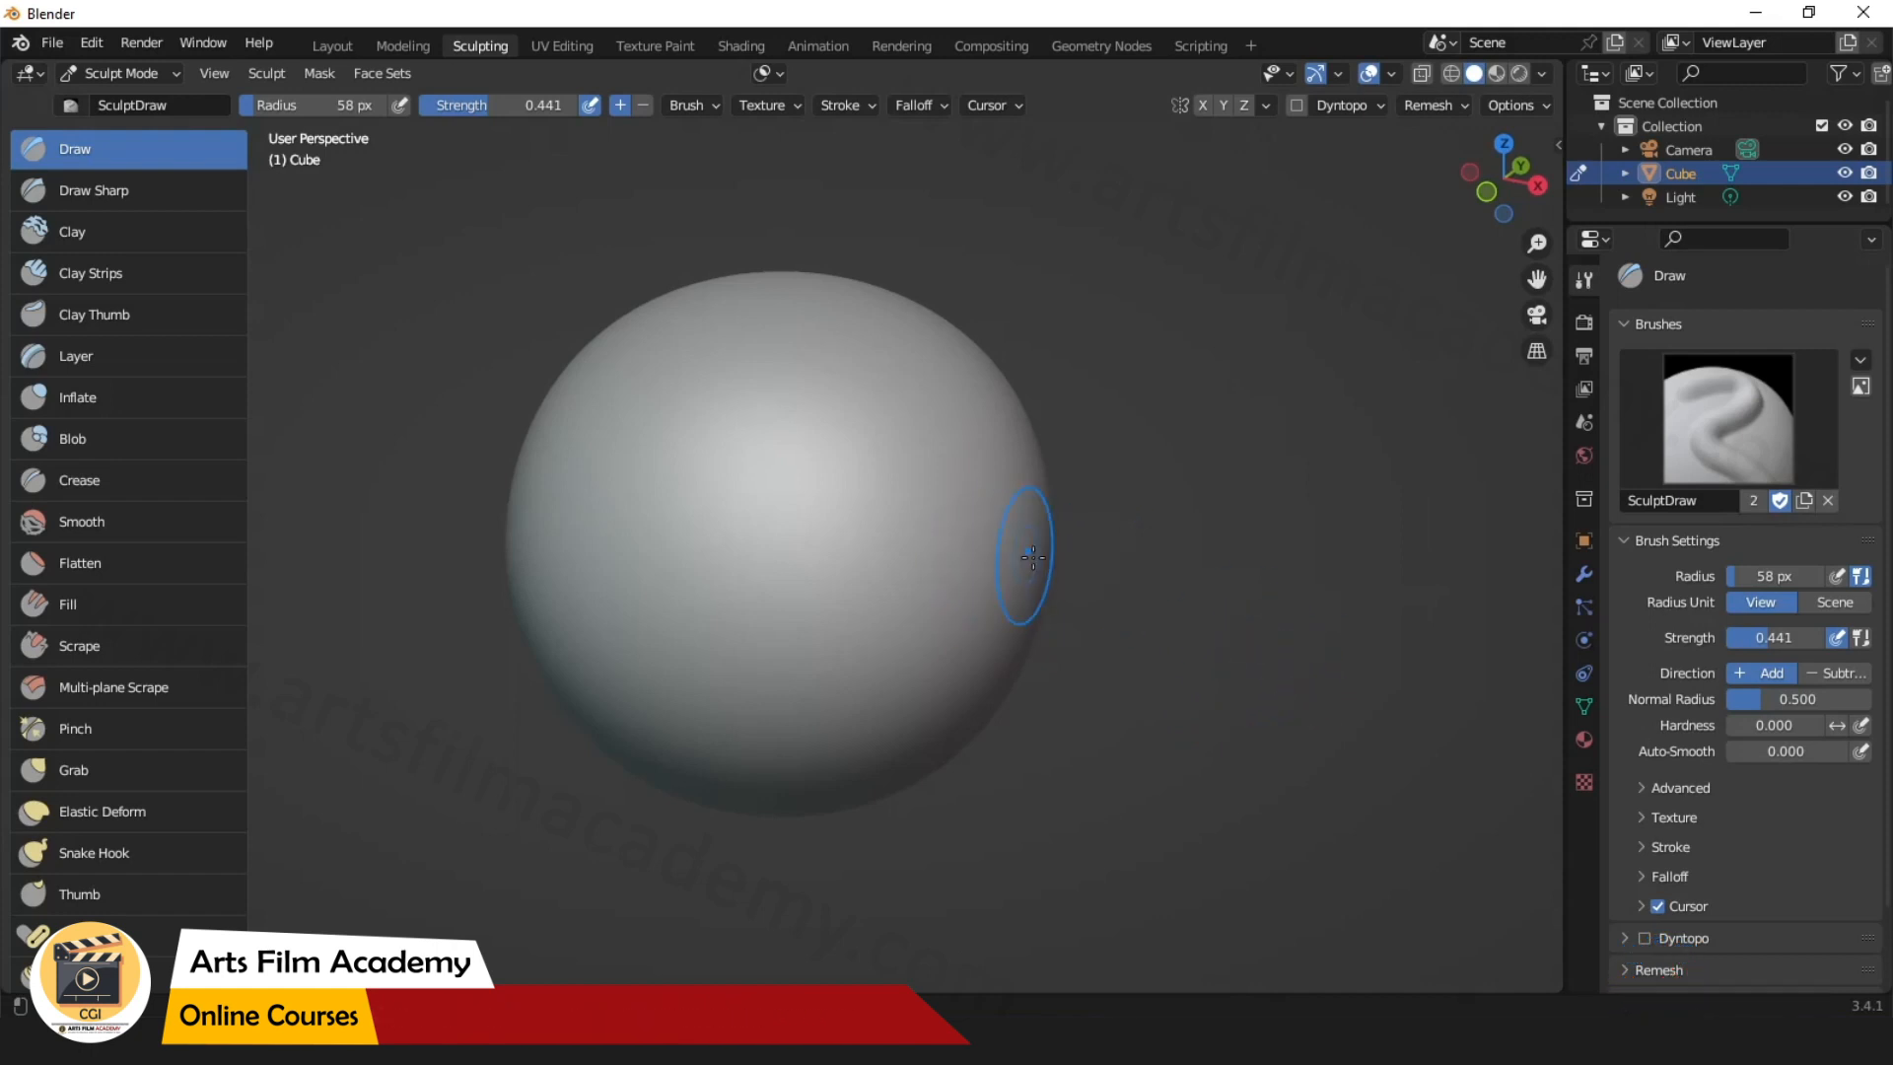
Try the Grab brush on the sphere's upper-right side and switch to the front orthographic view.
click(74, 767)
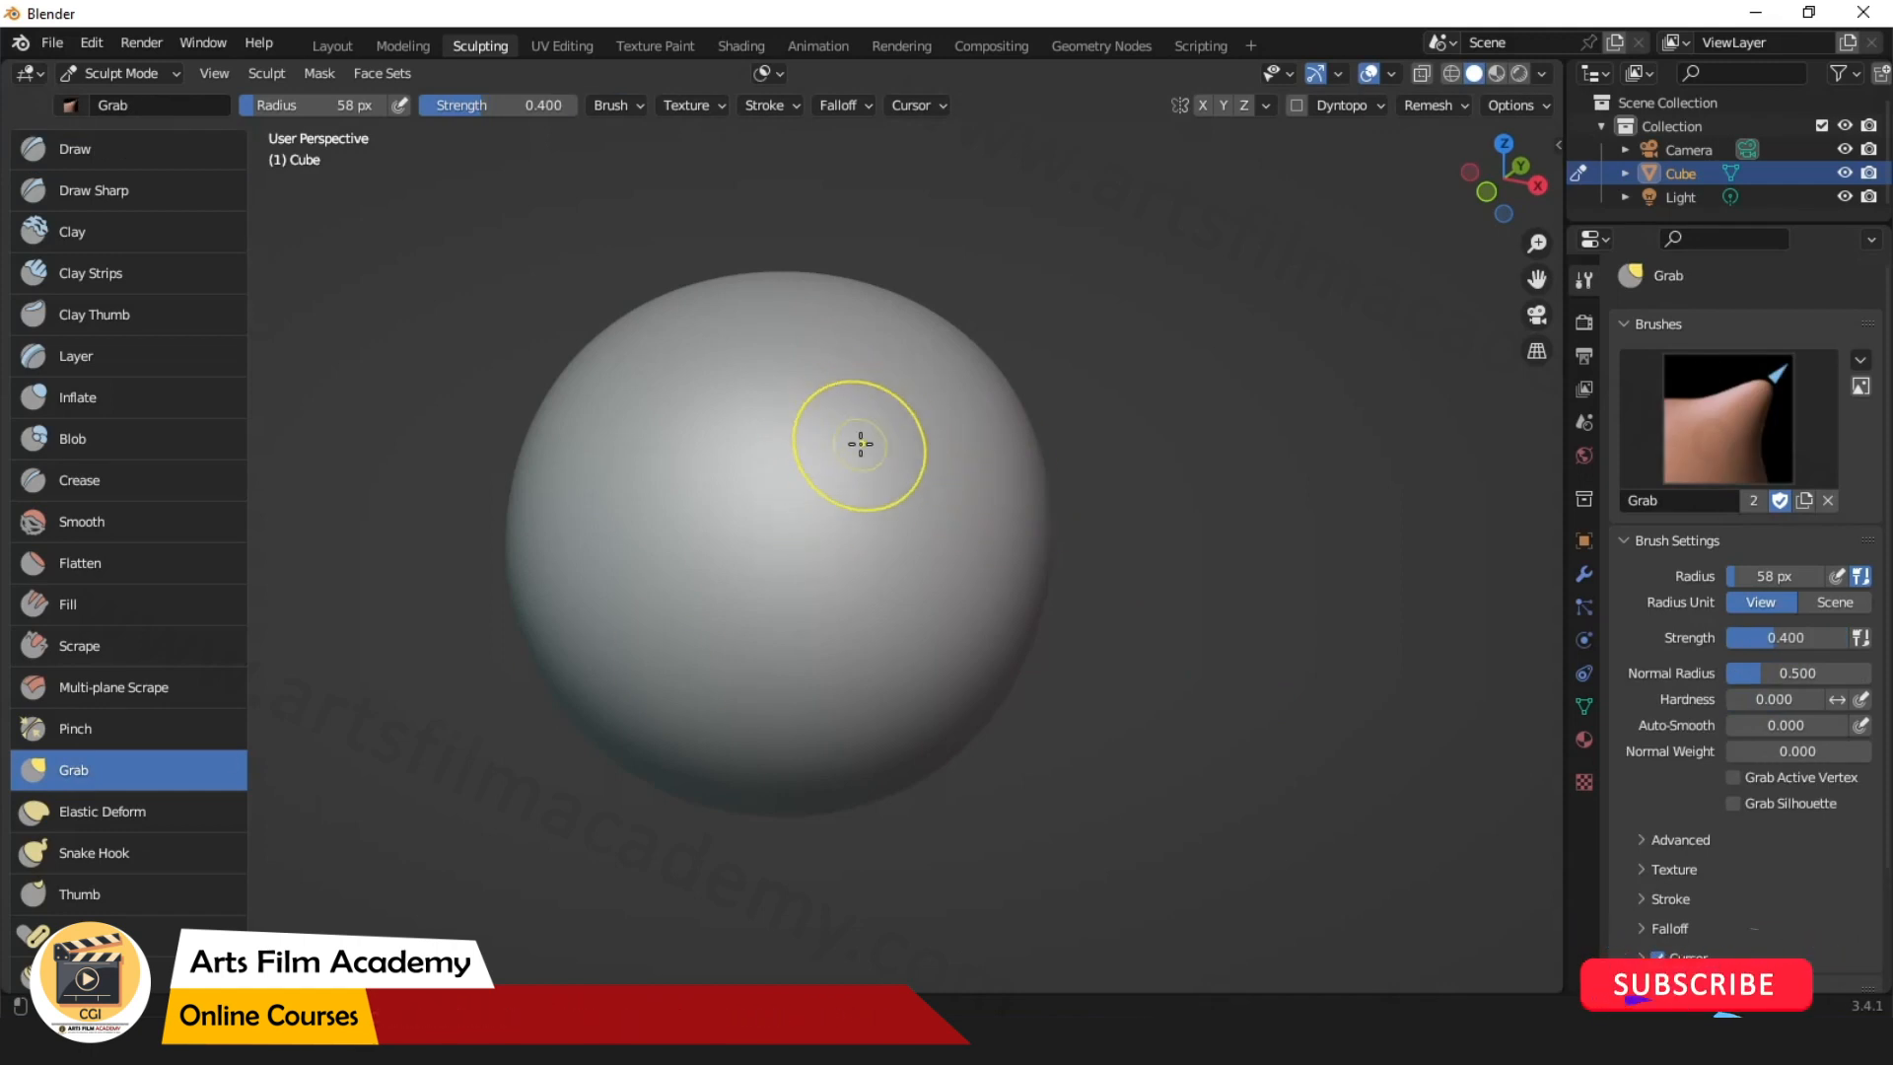
drag(971, 333, 773, 555)
drag(1003, 331, 845, 491)
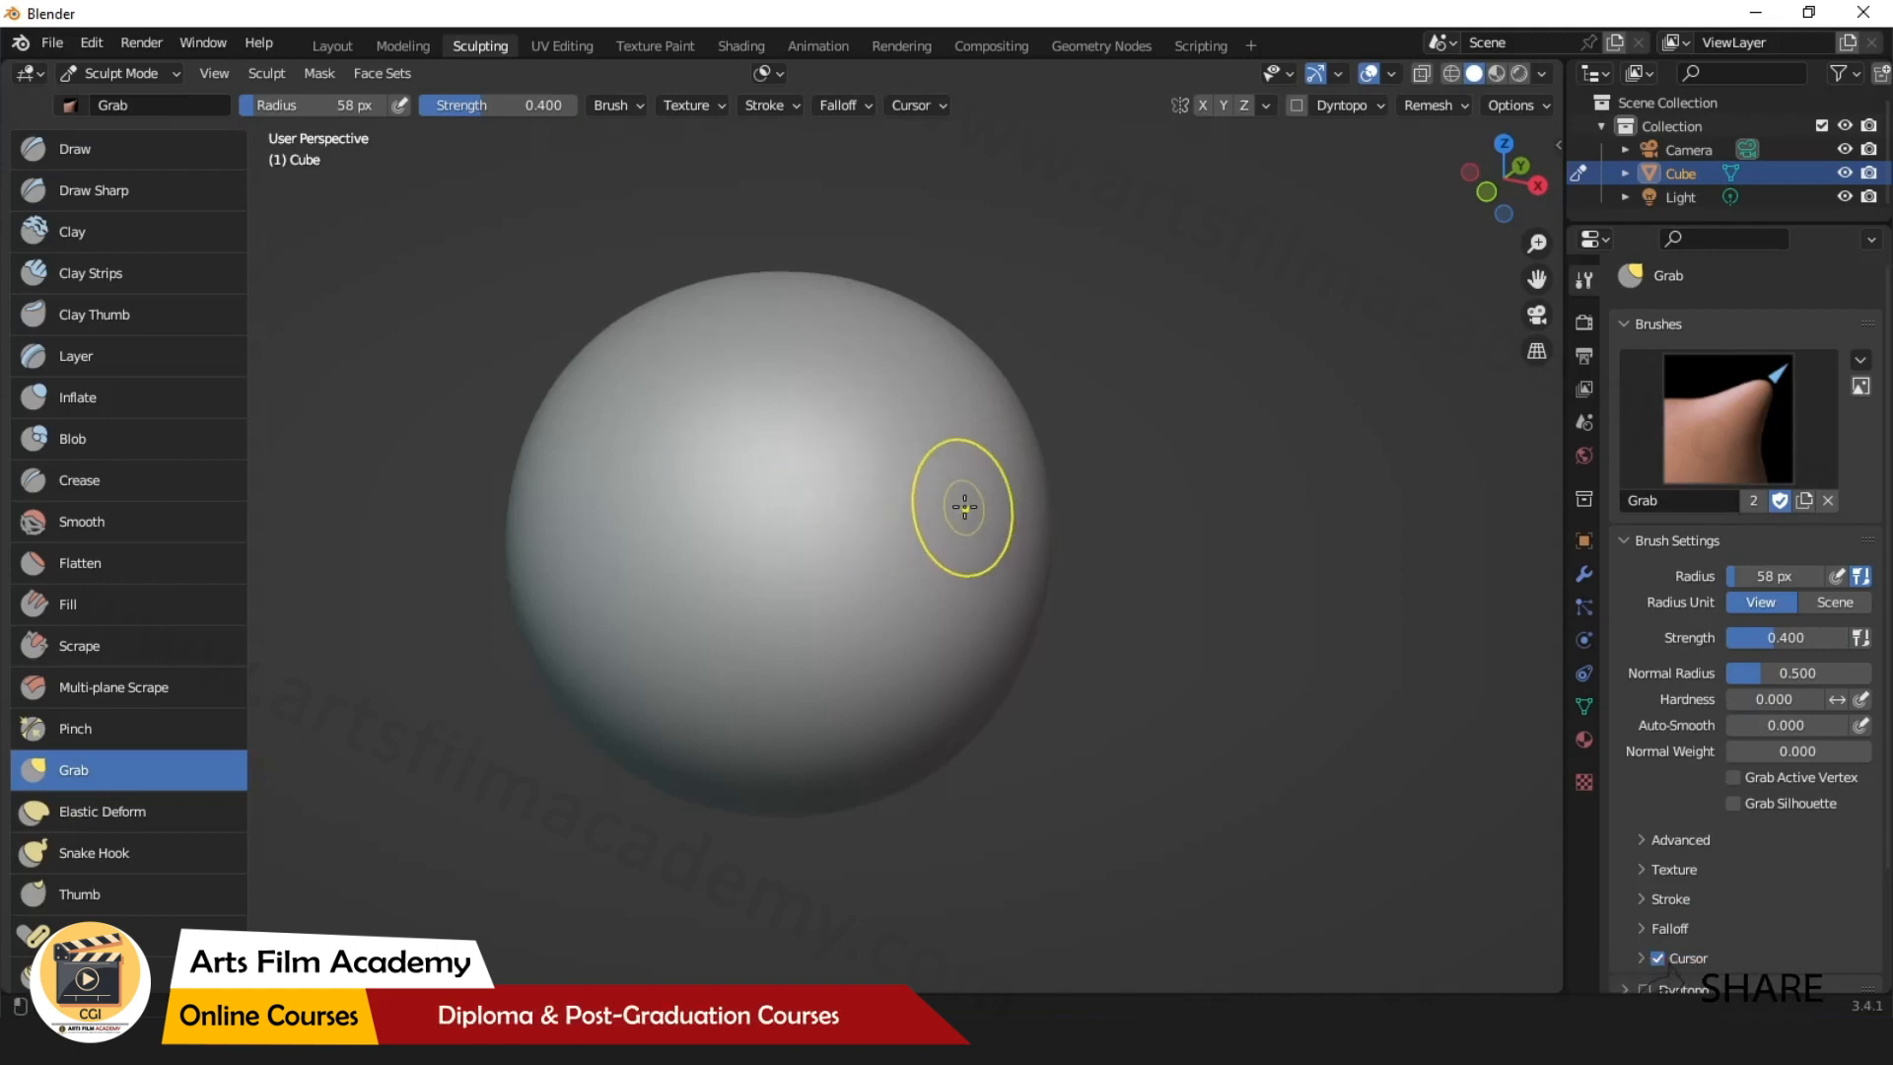
click(1486, 193)
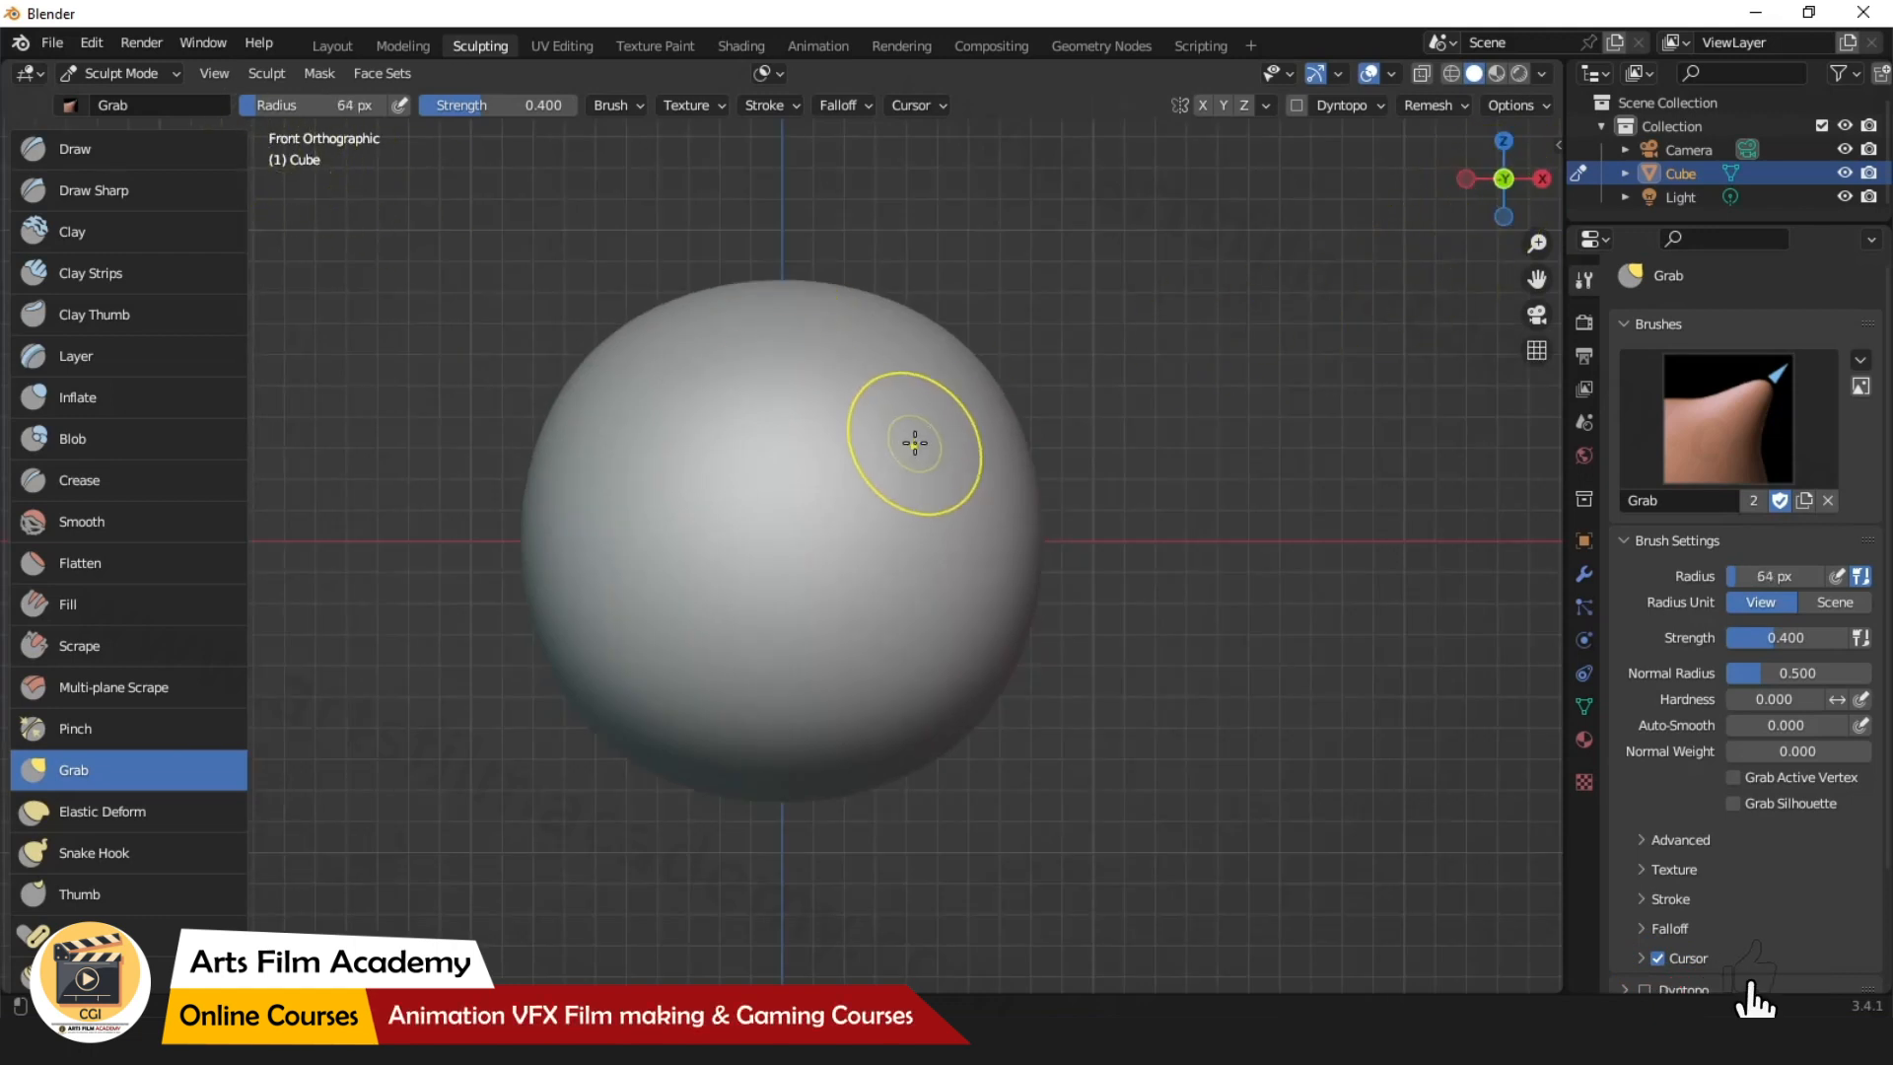
Enlarge the Grab brush to a radius of 290 px.
key(bracketright)
key(bracketright)
key(bracketright)
key(bracketright)
key(bracketright)
key(bracketright)
key(bracketright)
key(bracketright)
key(bracketright)
key(bracketleft)
key(bracketleft)
key(bracketleft)
key(bracketleft)
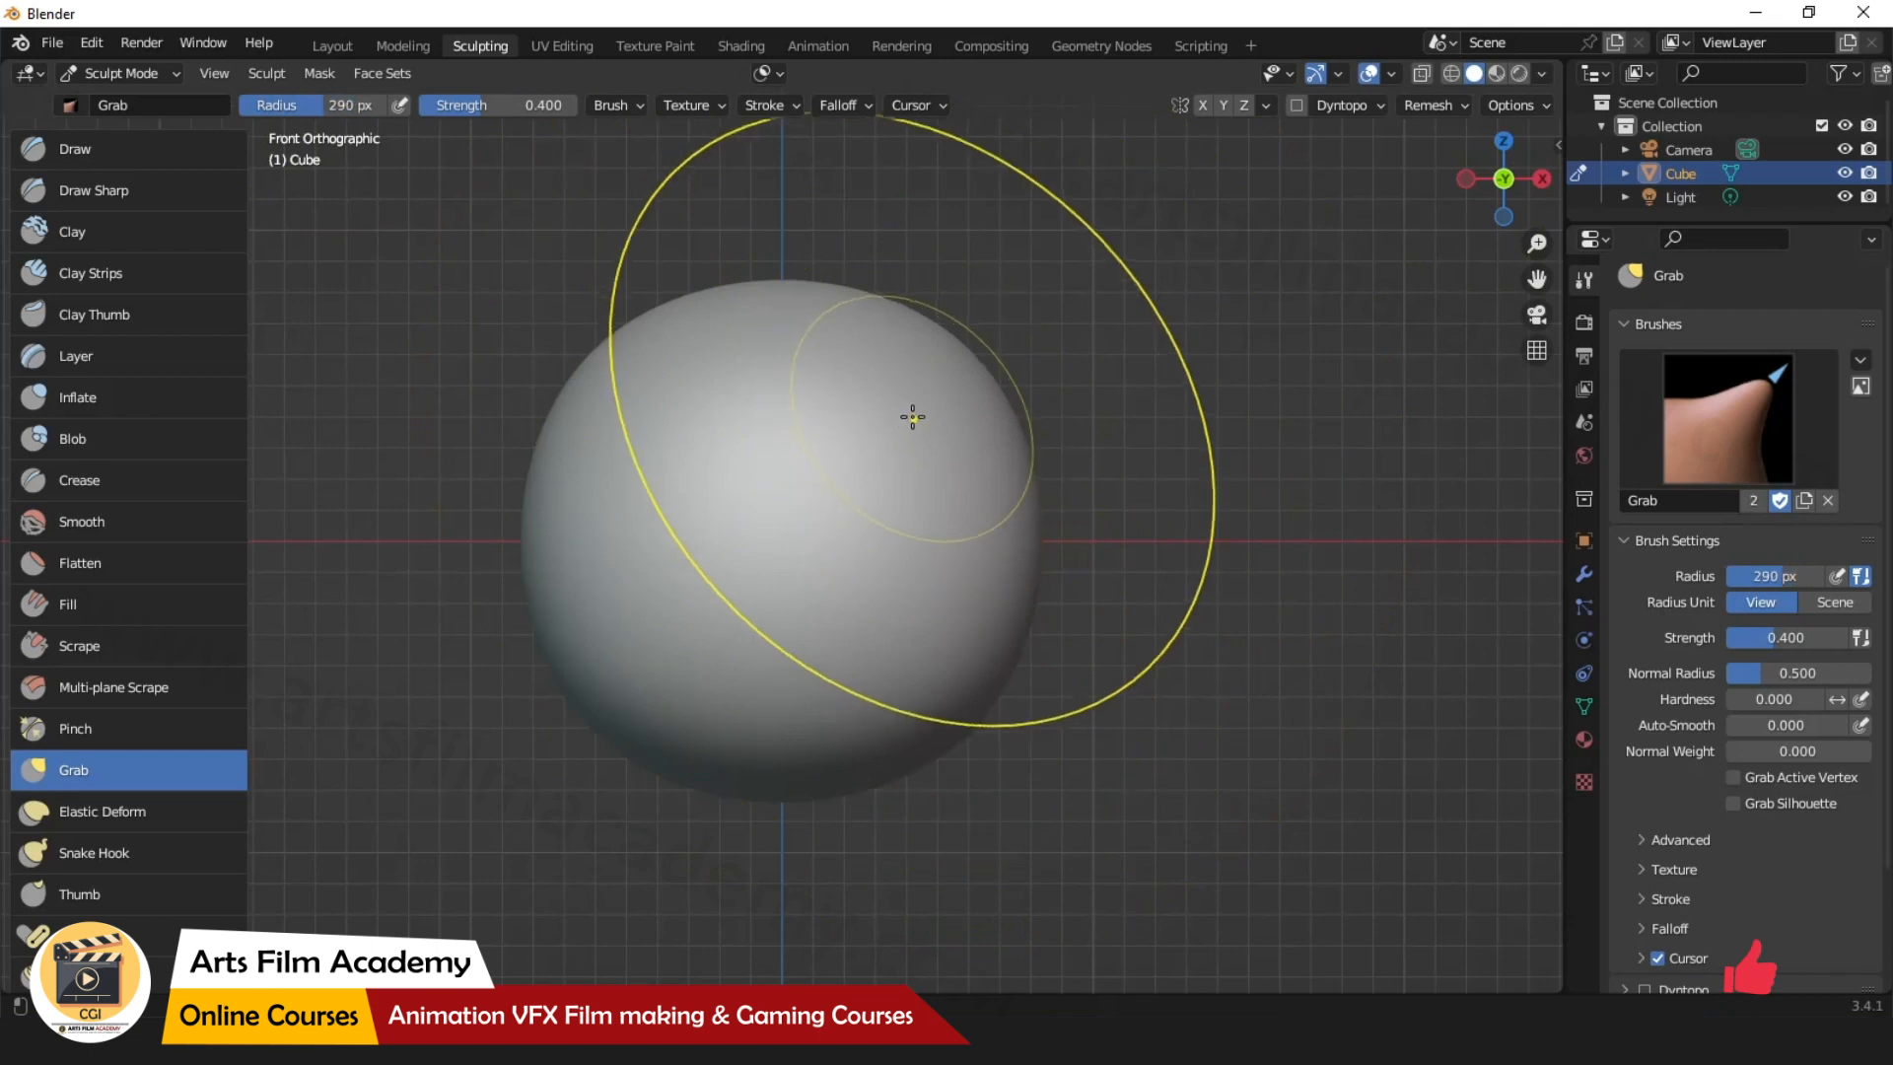
Try pulling the sphere's upper sides and top upward and its bottom downward with Grab, and undo the strokes.
drag(913, 418, 984, 262)
mouse_move(694, 355)
mouse_down()
mouse_move(667, 258)
mouse_move(586, 291)
mouse_up()
drag(786, 323, 790, 275)
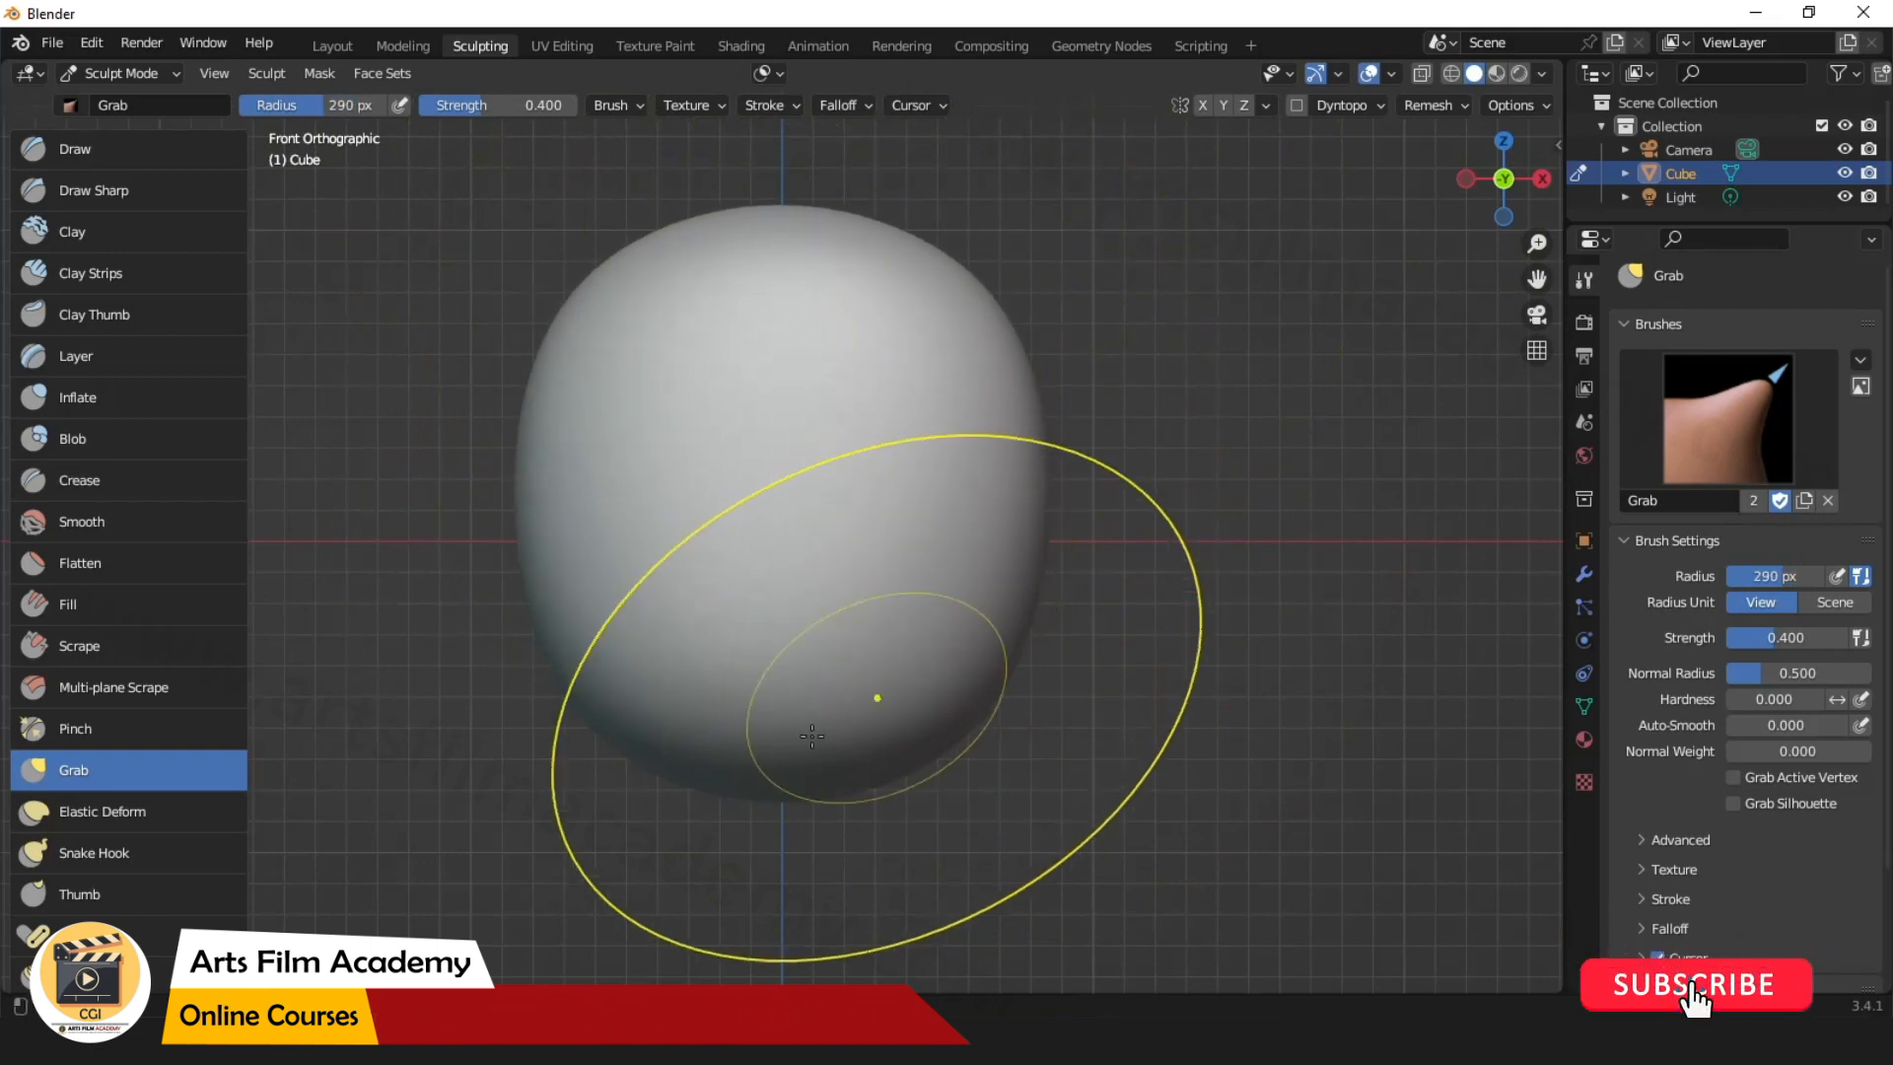
drag(772, 770, 778, 882)
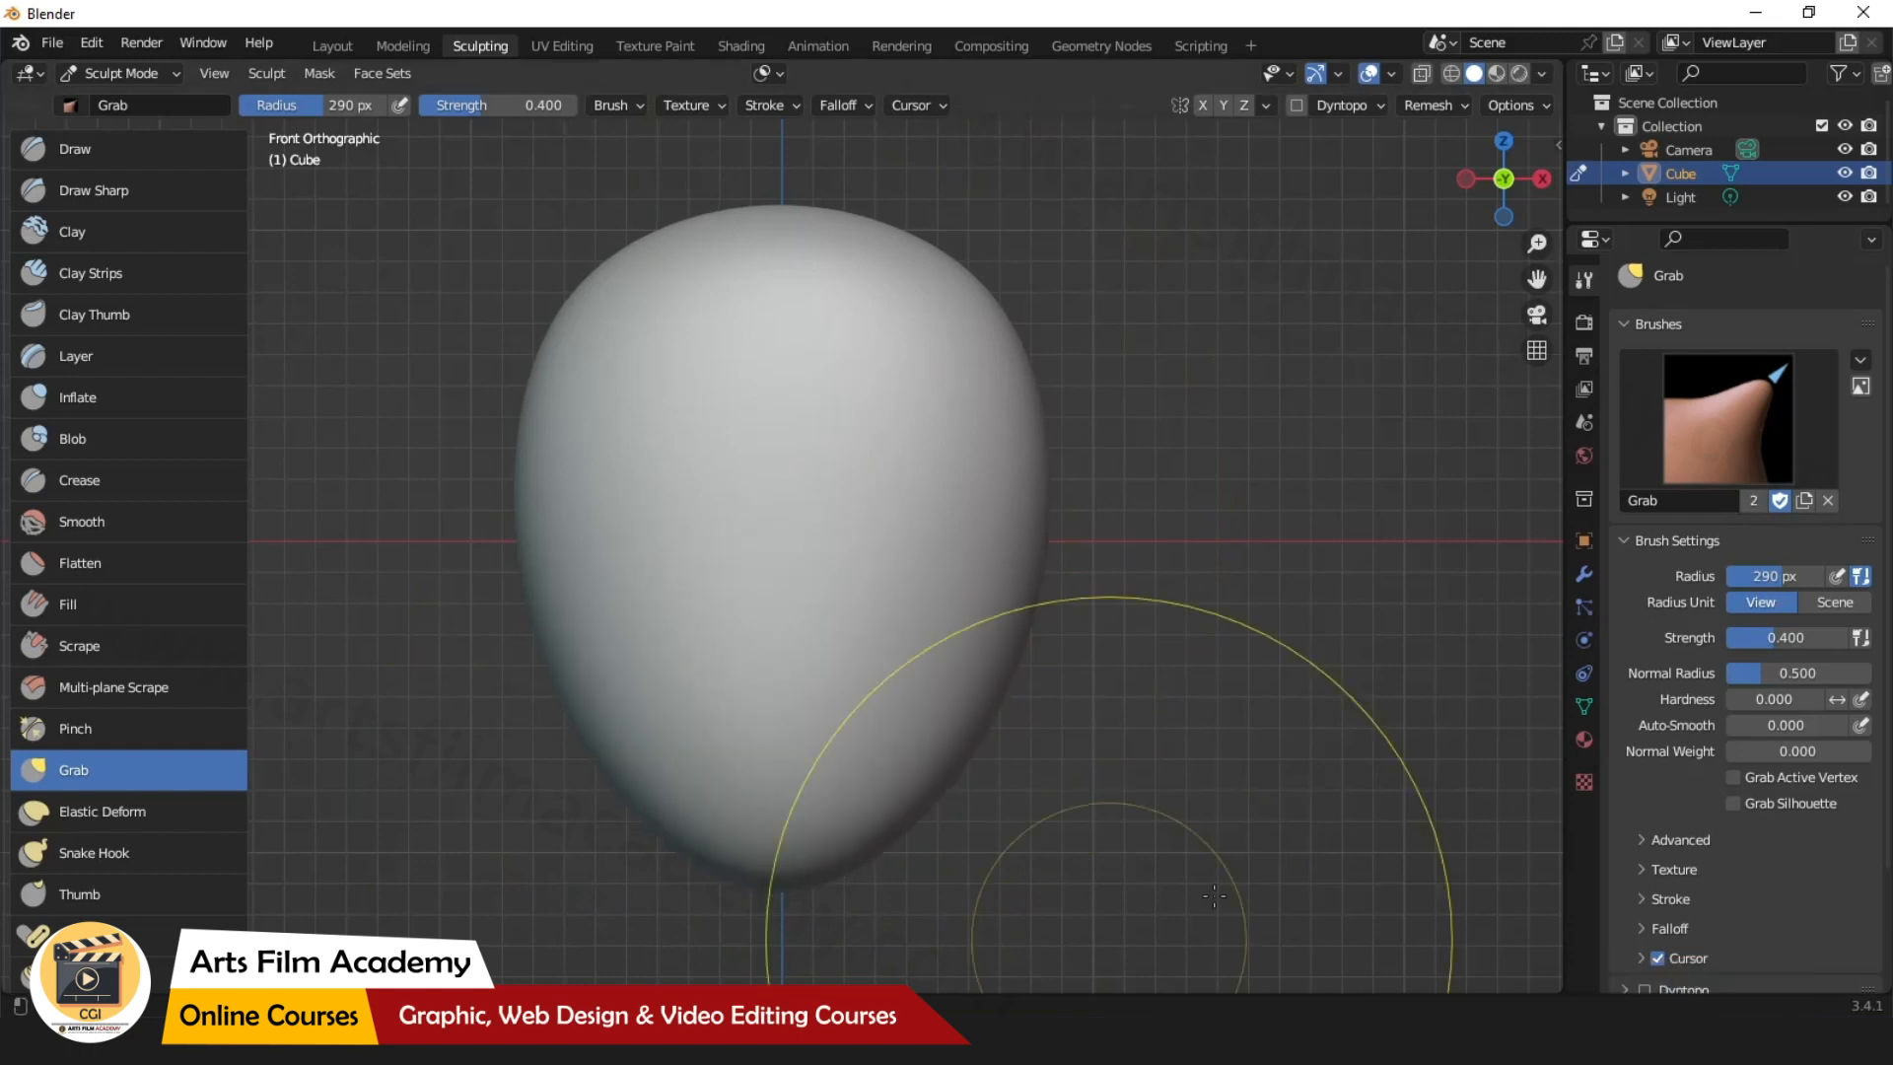
key(ctrl+z)
key(ctrl+z)
key(ctrl+z)
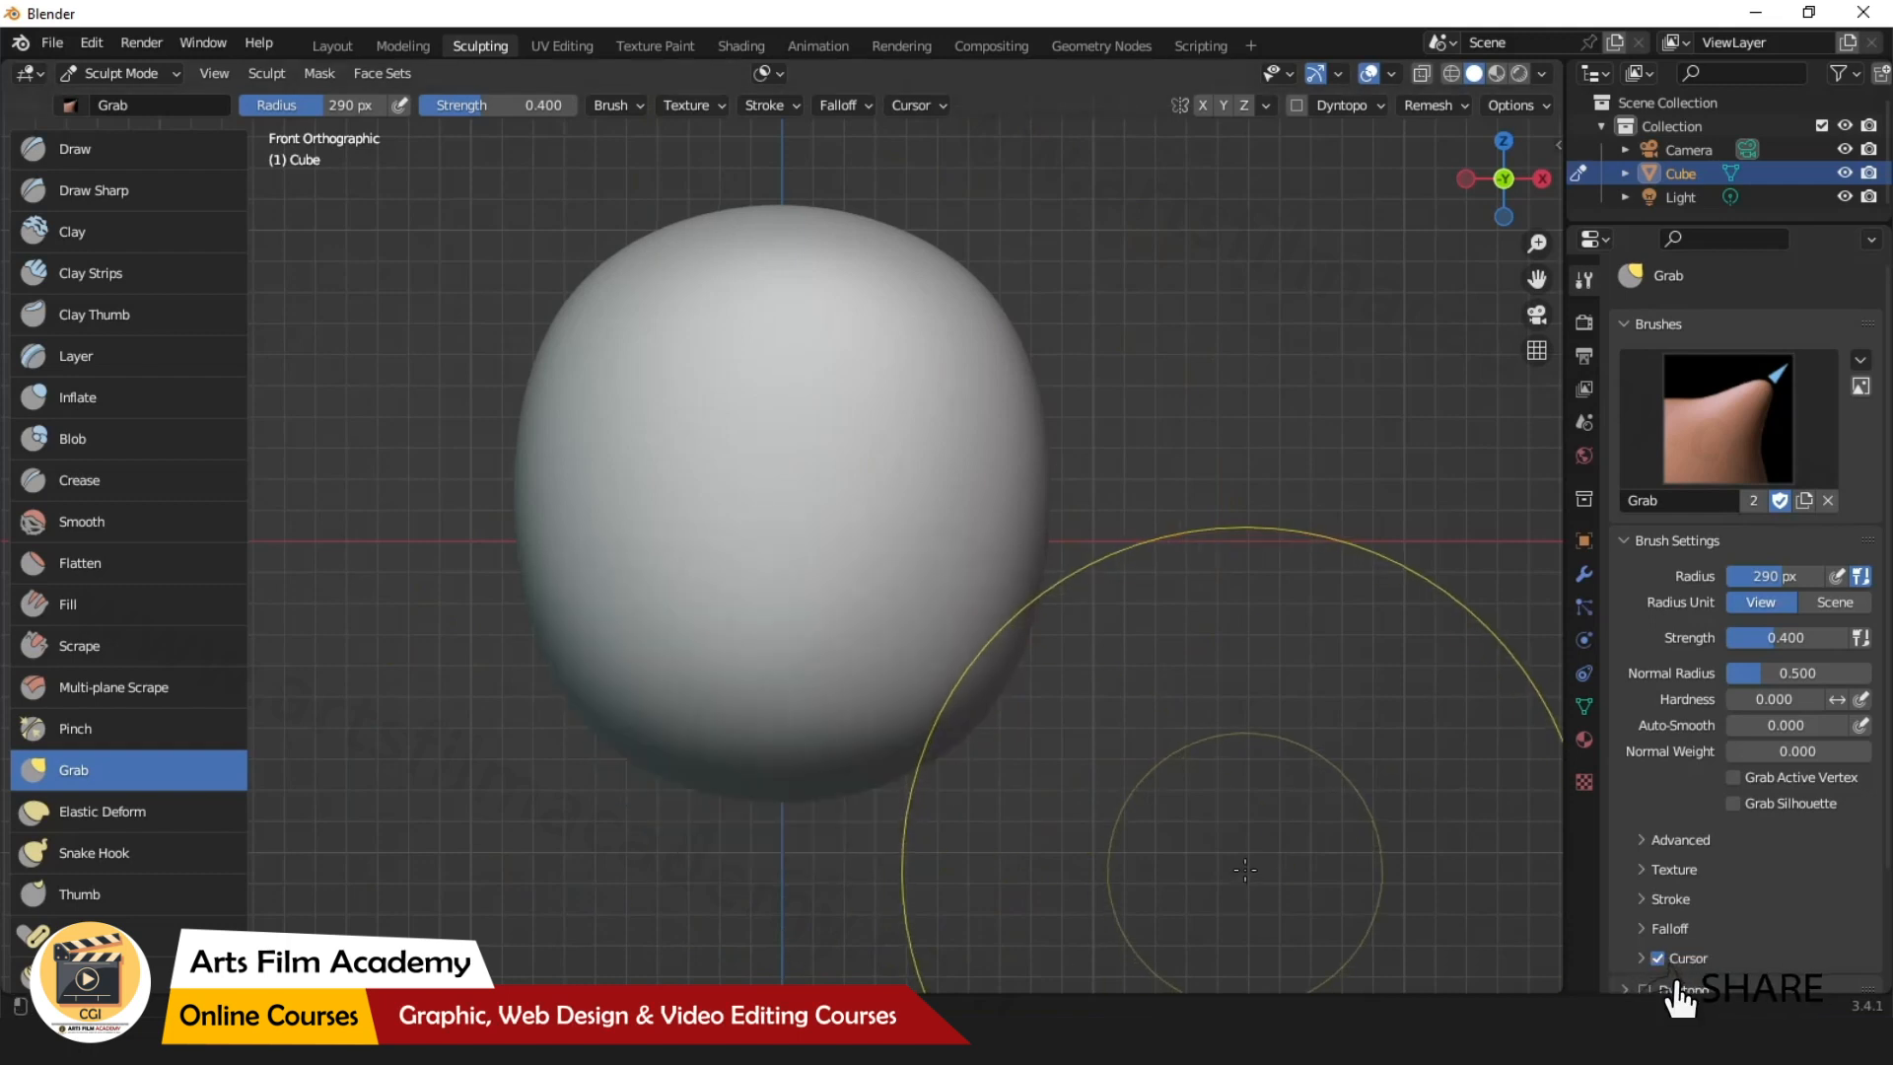
key(ctrl+z)
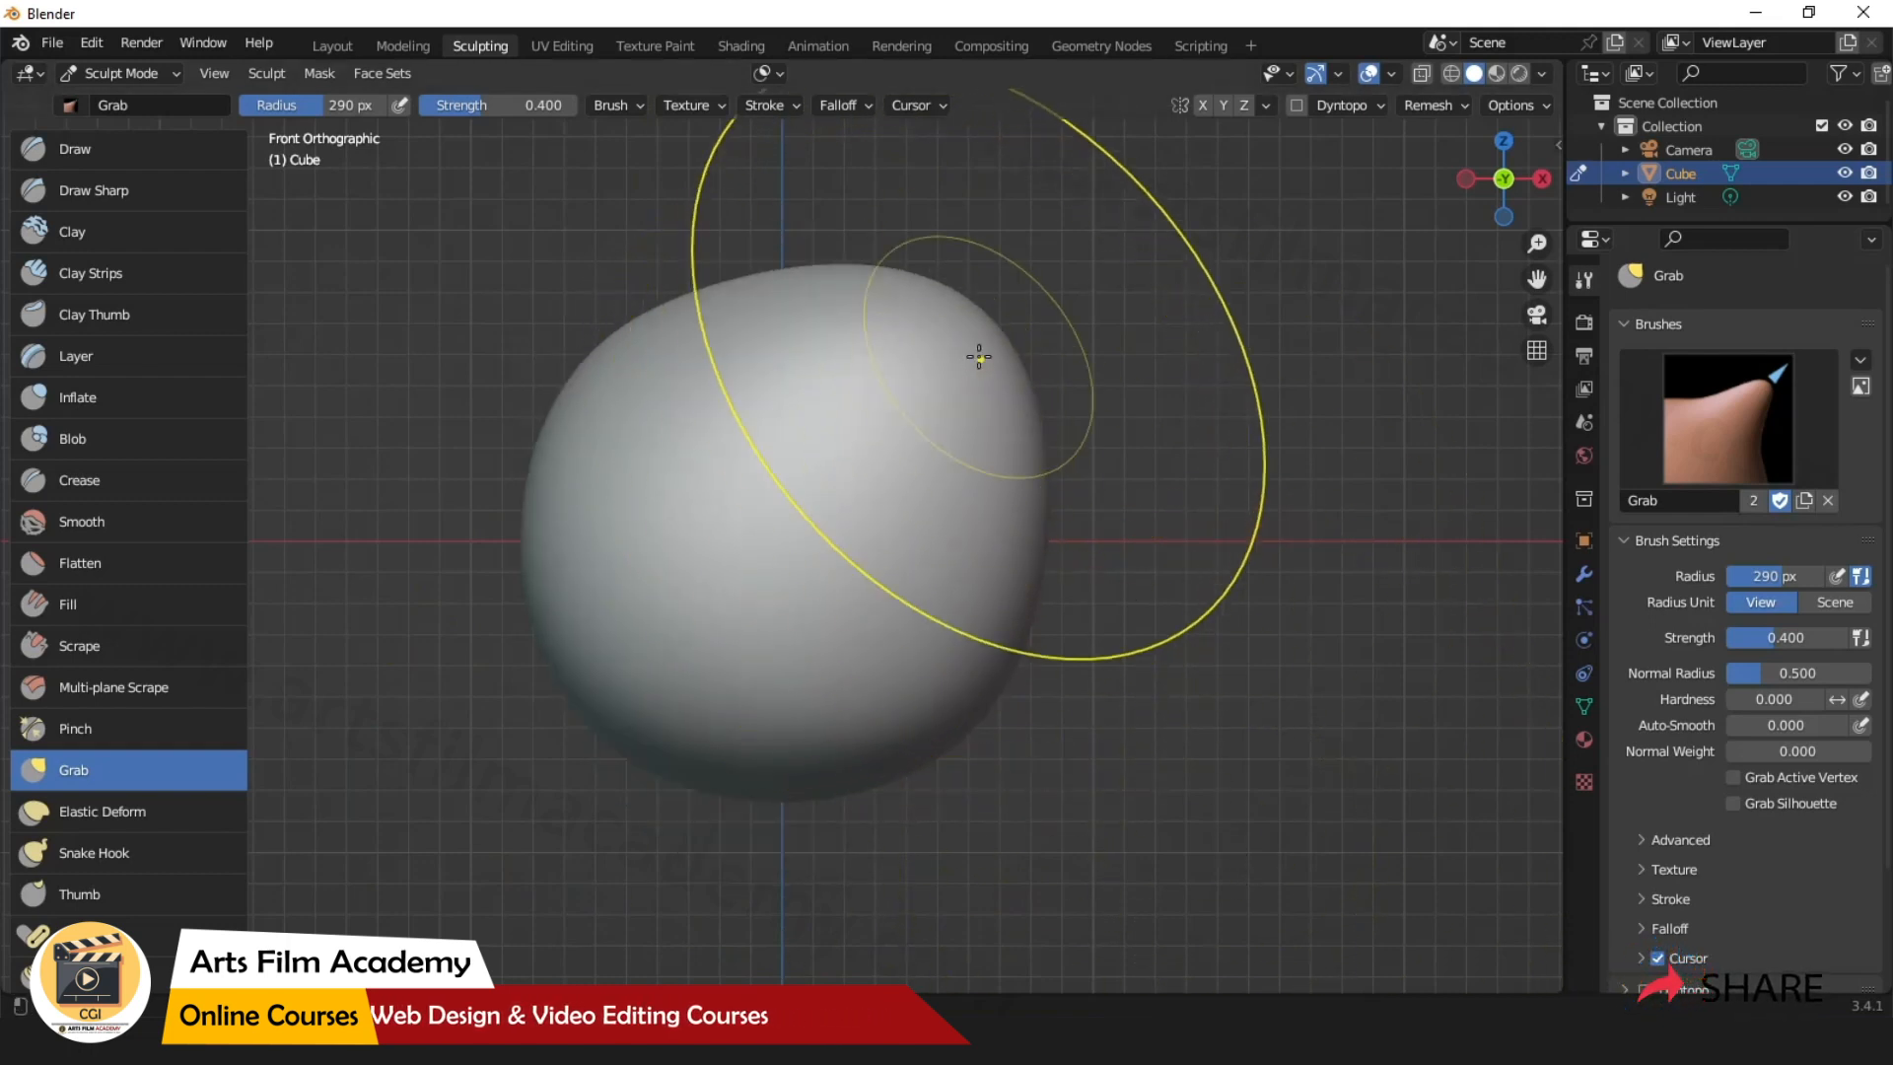
key(ctrl+z)
Try a Grab pull on the sphere's upper-left side without symmetry, and undo it.
mouse_move(862, 409)
mouse_down()
mouse_move(995, 315)
mouse_move(861, 409)
mouse_up()
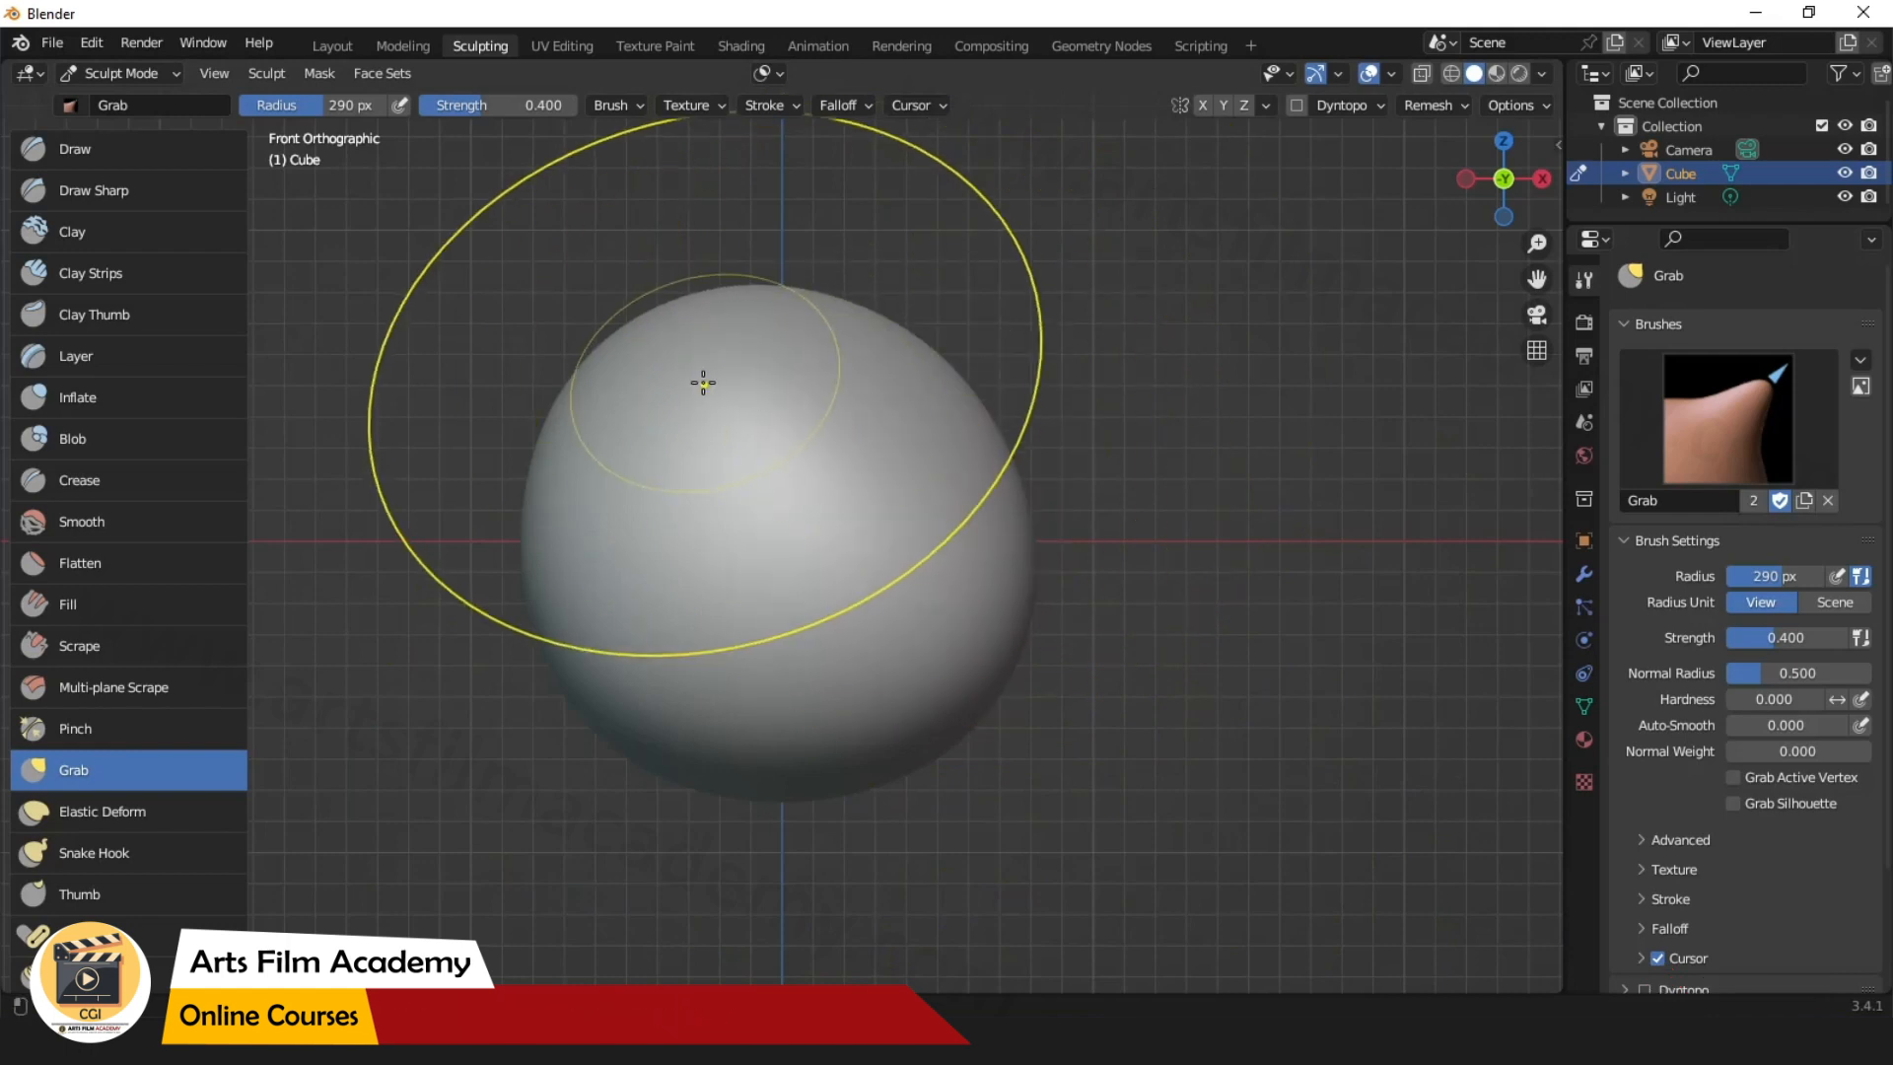
drag(703, 382, 621, 299)
key(ctrl+z)
key(ctrl+z)
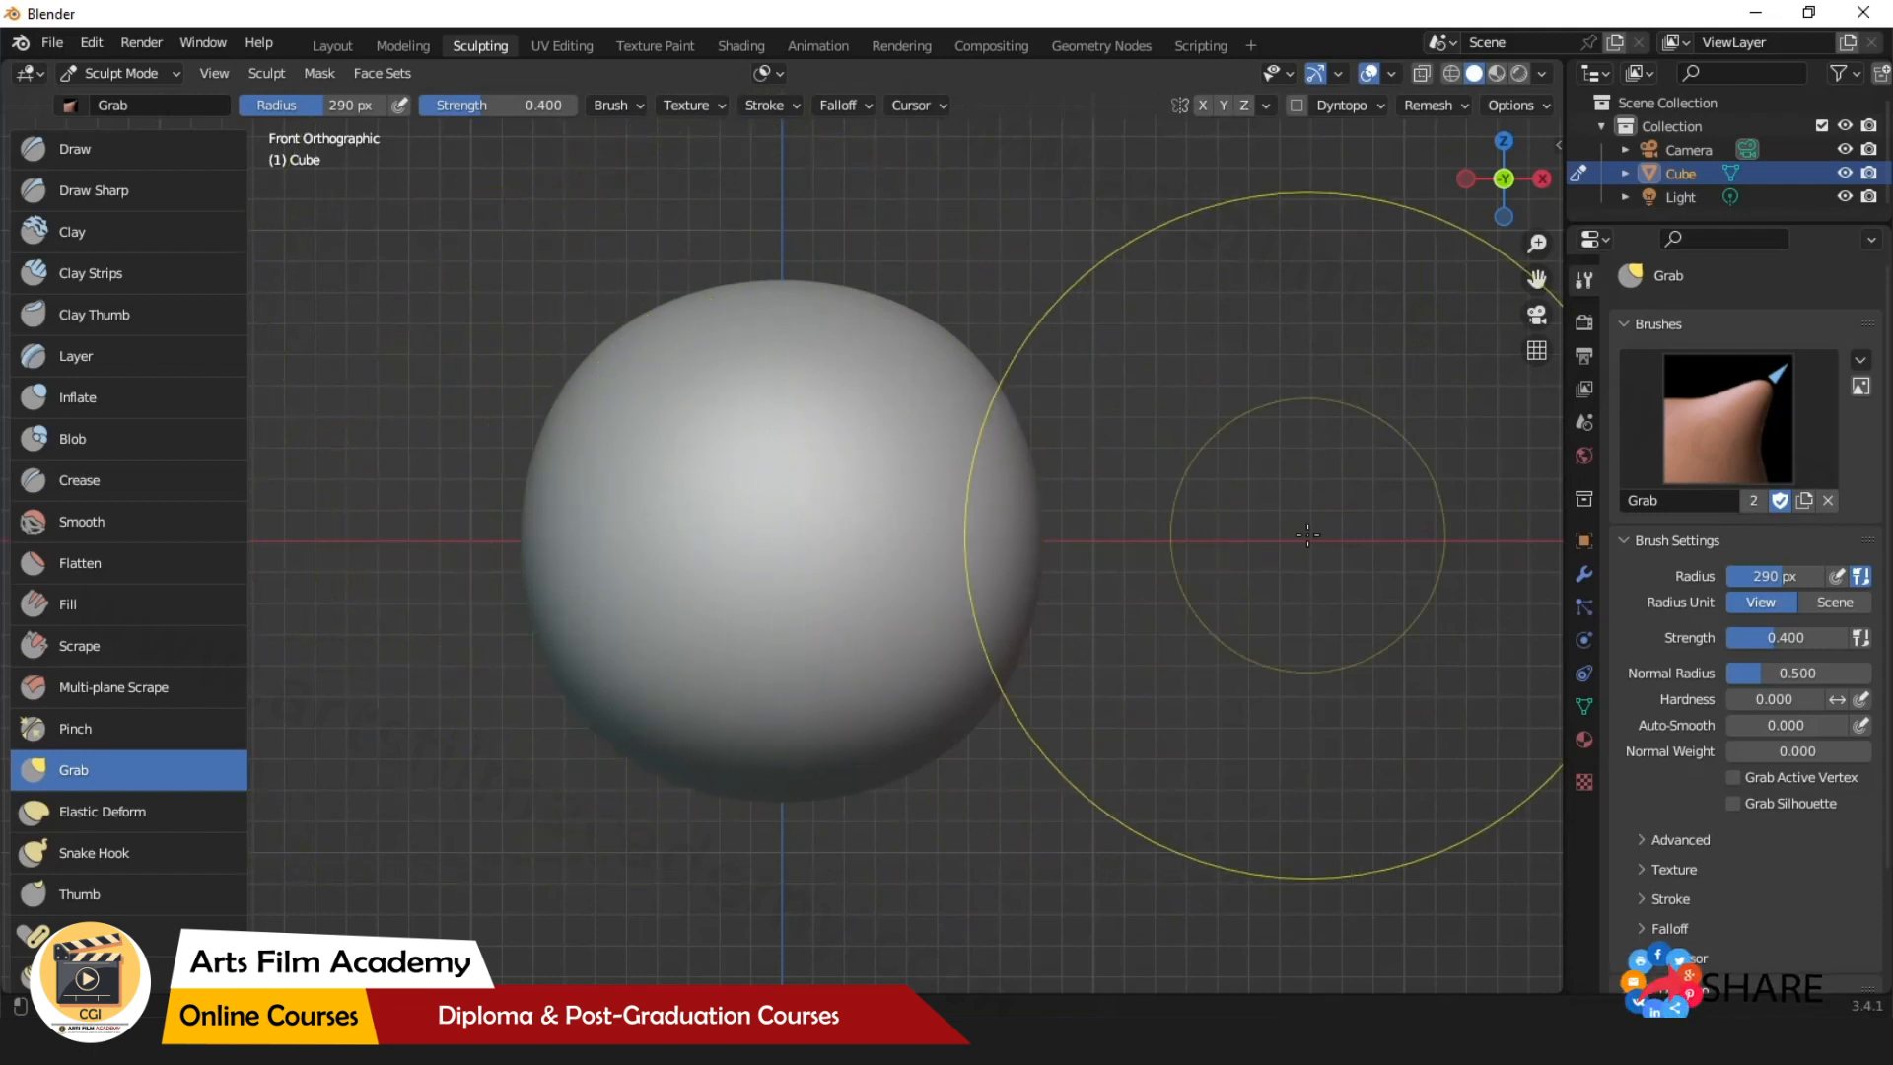
Turn on X-axis mirroring, test it with a Grab pull on the sphere's upper side, and undo that pull.
click(1210, 103)
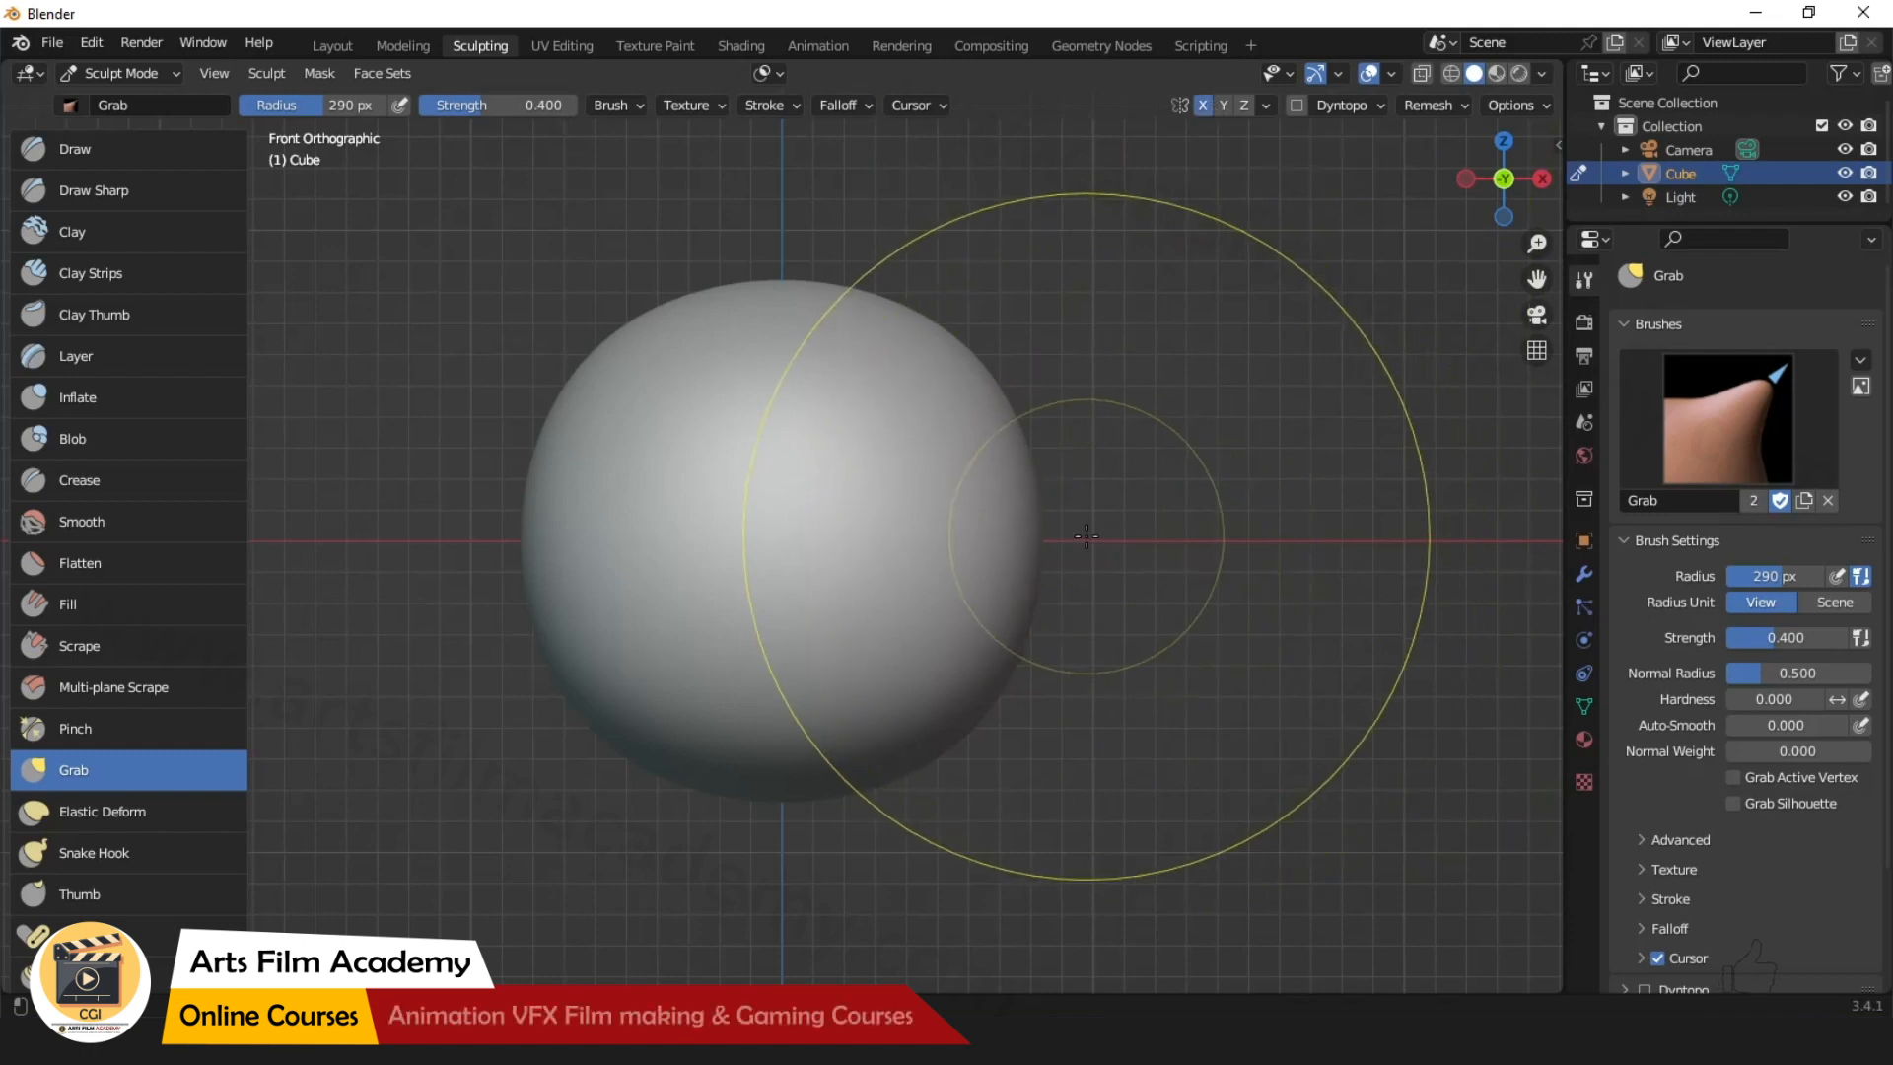
mouse_move(951, 385)
mouse_down()
mouse_move(1020, 285)
mouse_move(1106, 271)
mouse_move(804, 363)
mouse_move(1064, 228)
mouse_move(1029, 348)
mouse_up()
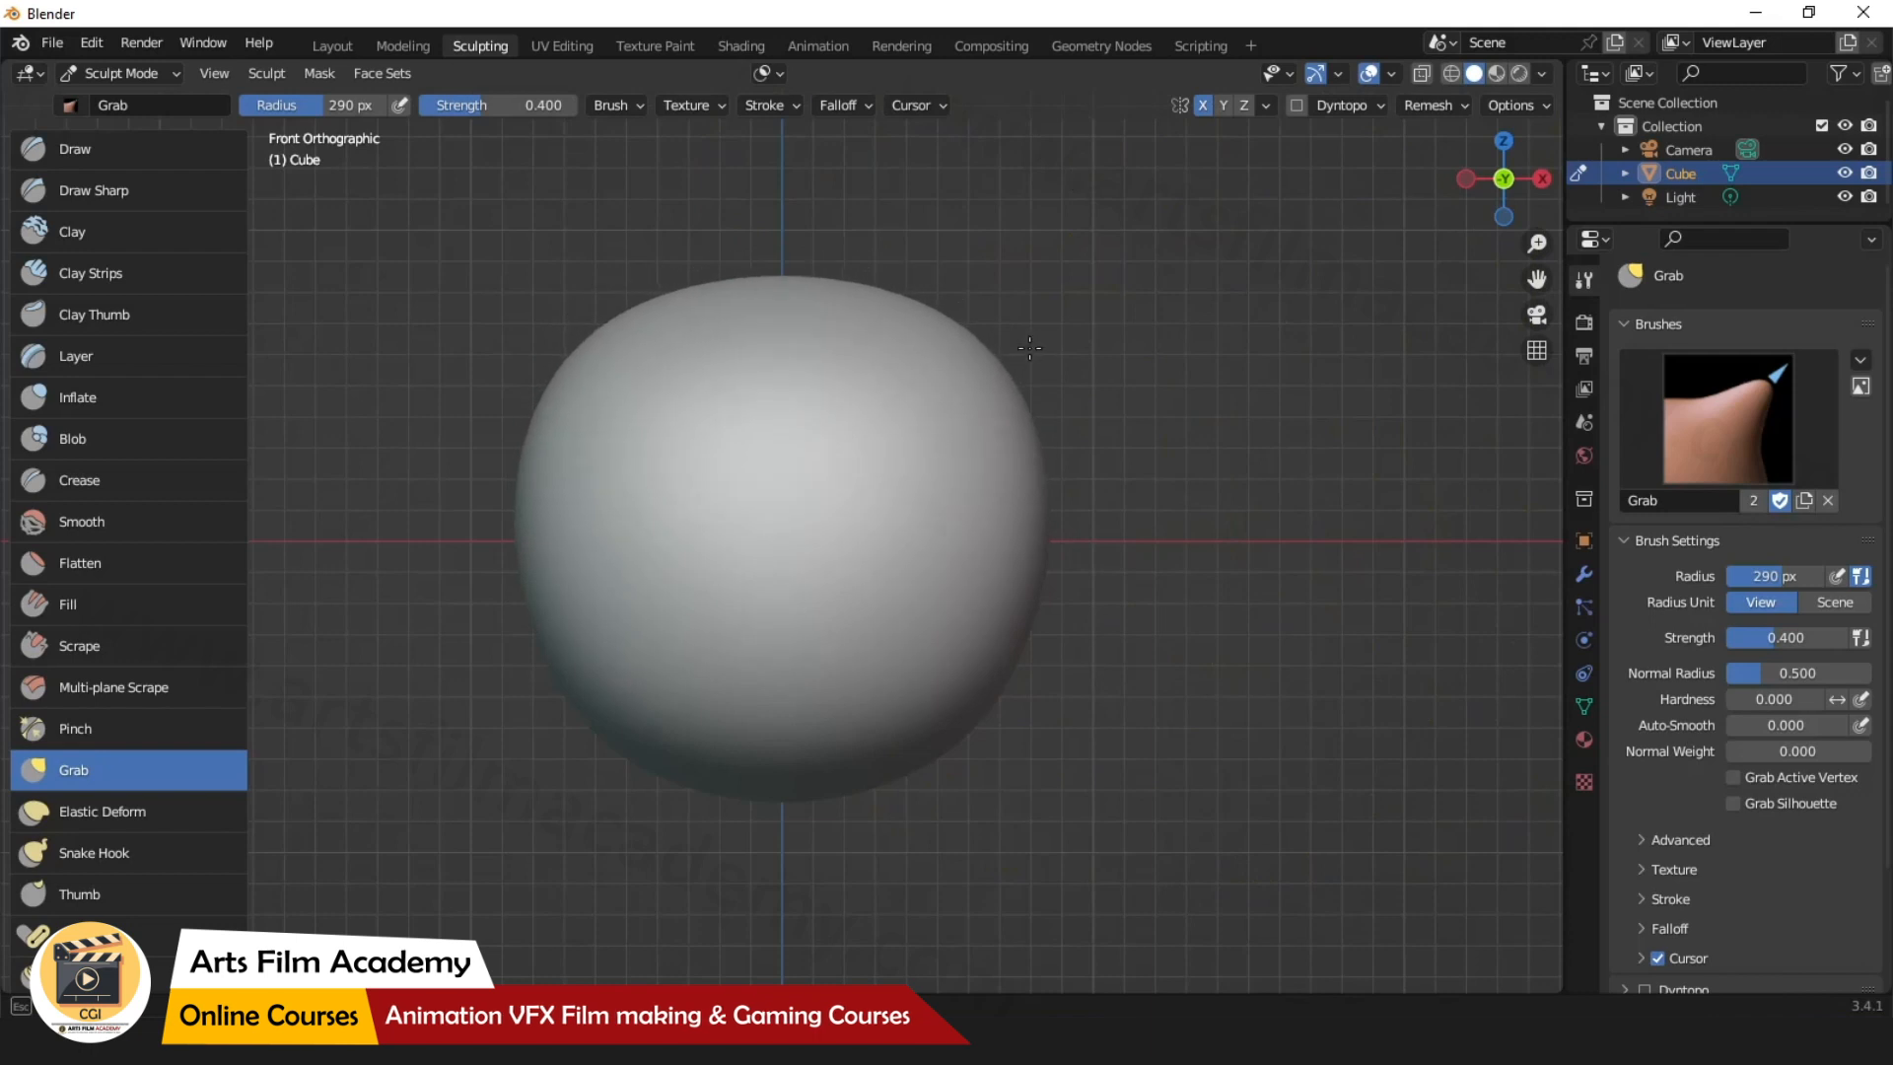
key(ctrl+z)
Grab the sphere's top upward, its upper sides slightly outward and its bottom downward to form an egg-shaped head.
drag(895, 325, 923, 182)
drag(950, 301, 991, 232)
drag(992, 339, 1026, 345)
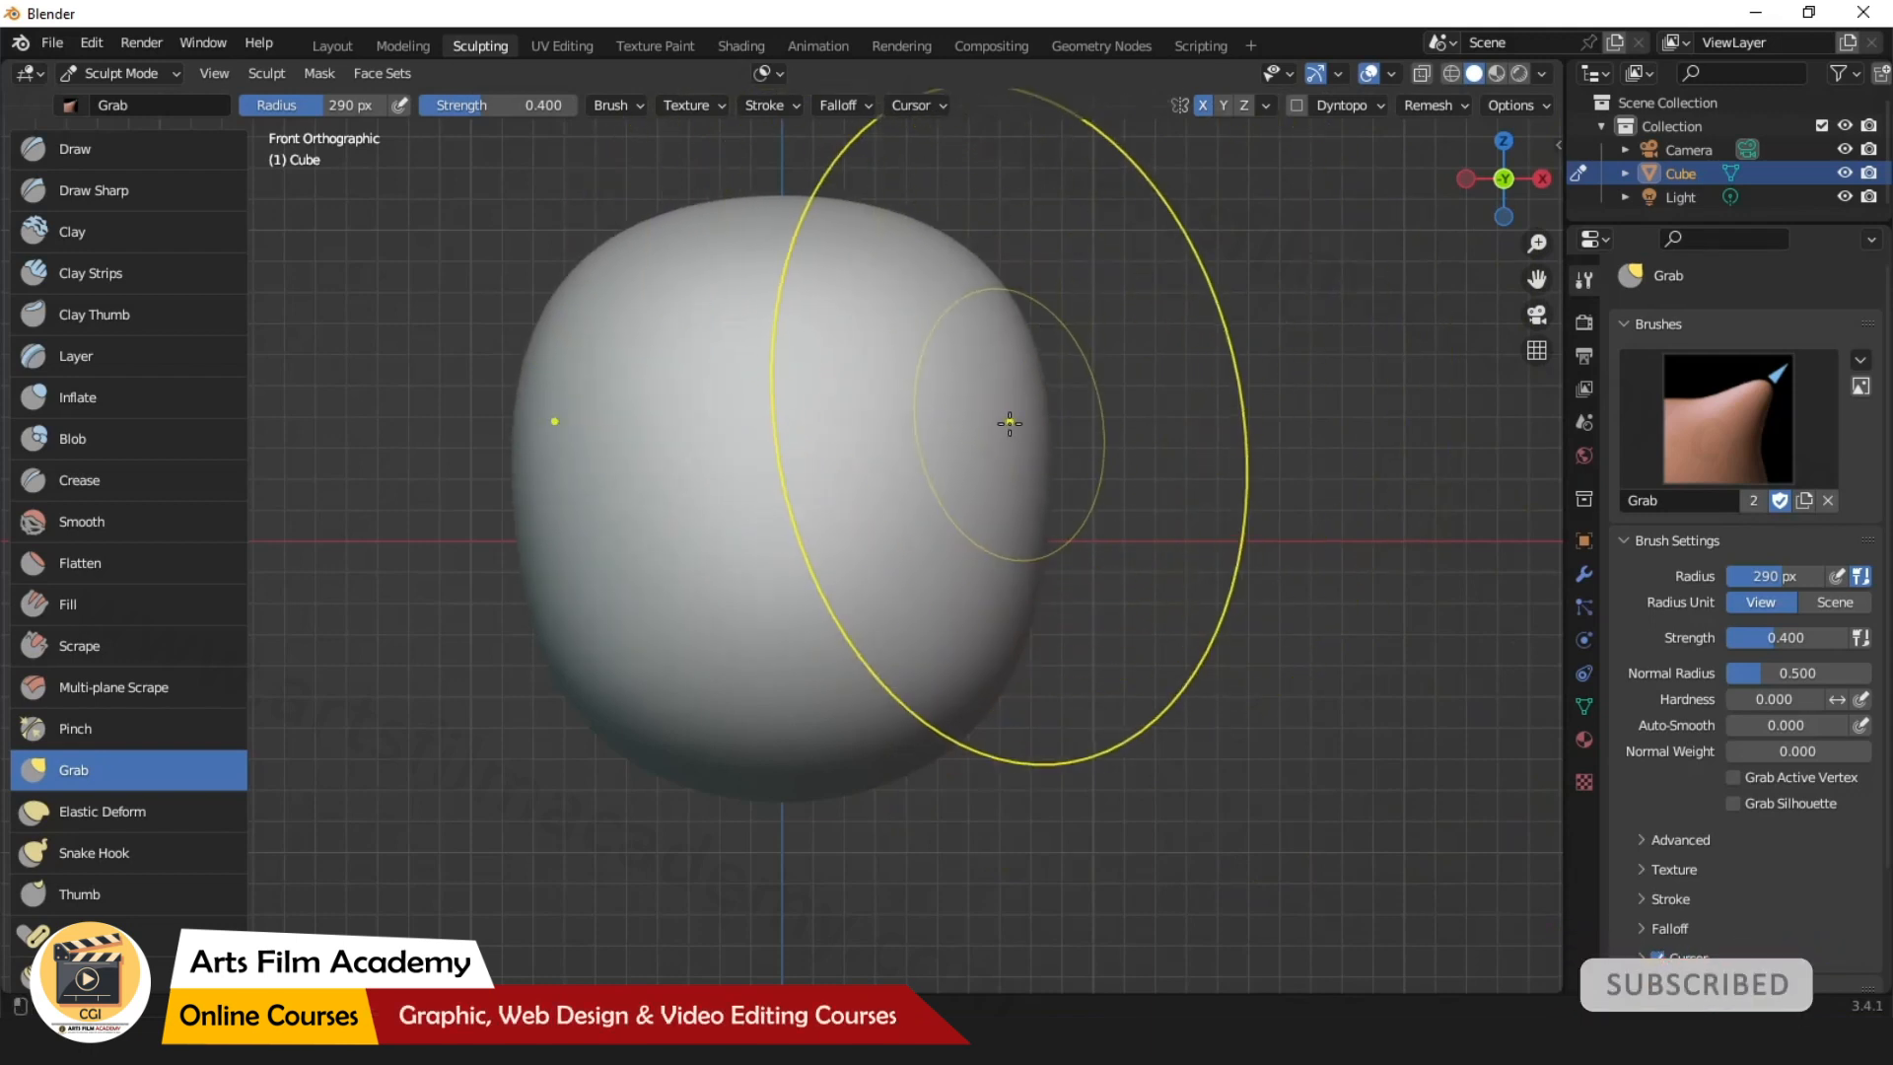
drag(1009, 423, 1021, 424)
drag(880, 307, 897, 211)
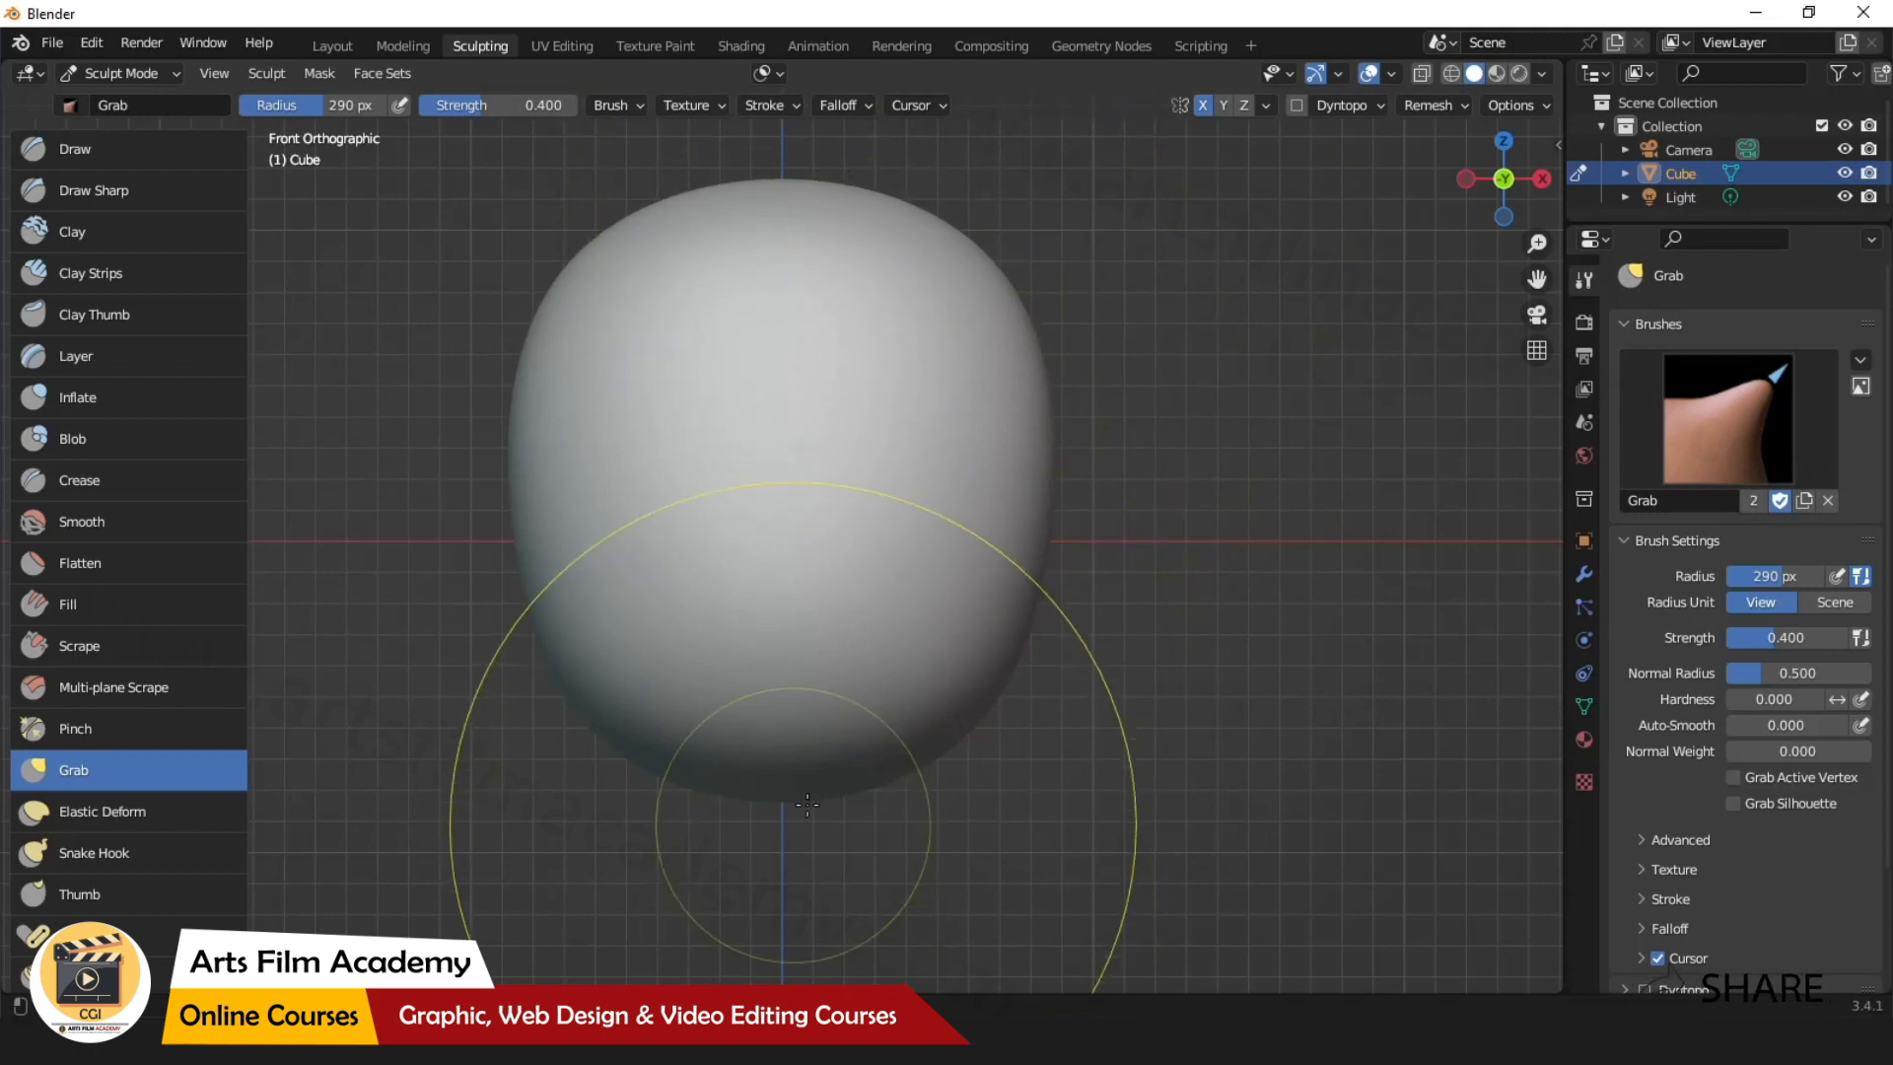
drag(830, 766, 814, 969)
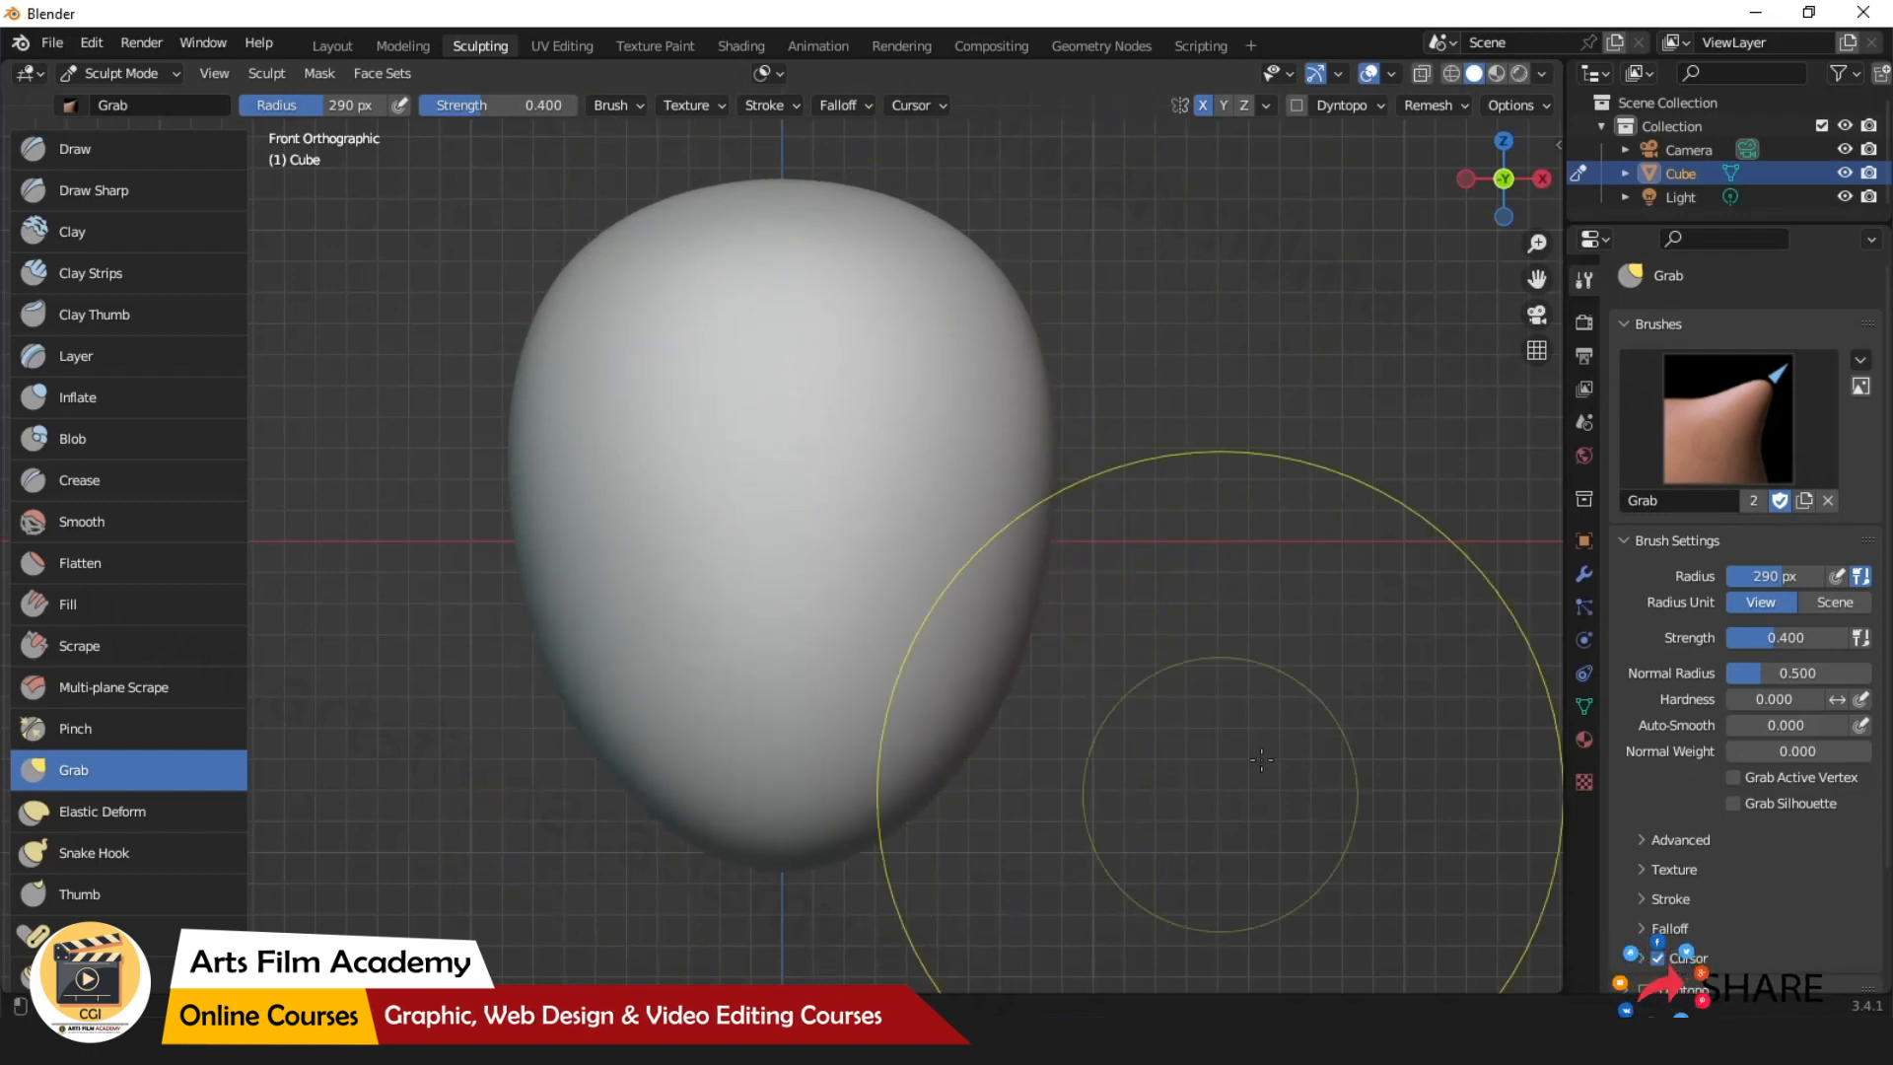
In the right orthographic view, pull the upper back of the head outward and its top upward with Grab.
mouse_move(1252, 698)
middle_down()
mouse_move(1024, 680)
mouse_move(996, 639)
mouse_move(1055, 627)
middle_up()
middle_drag(1387, 307, 1366, 364)
click(1494, 185)
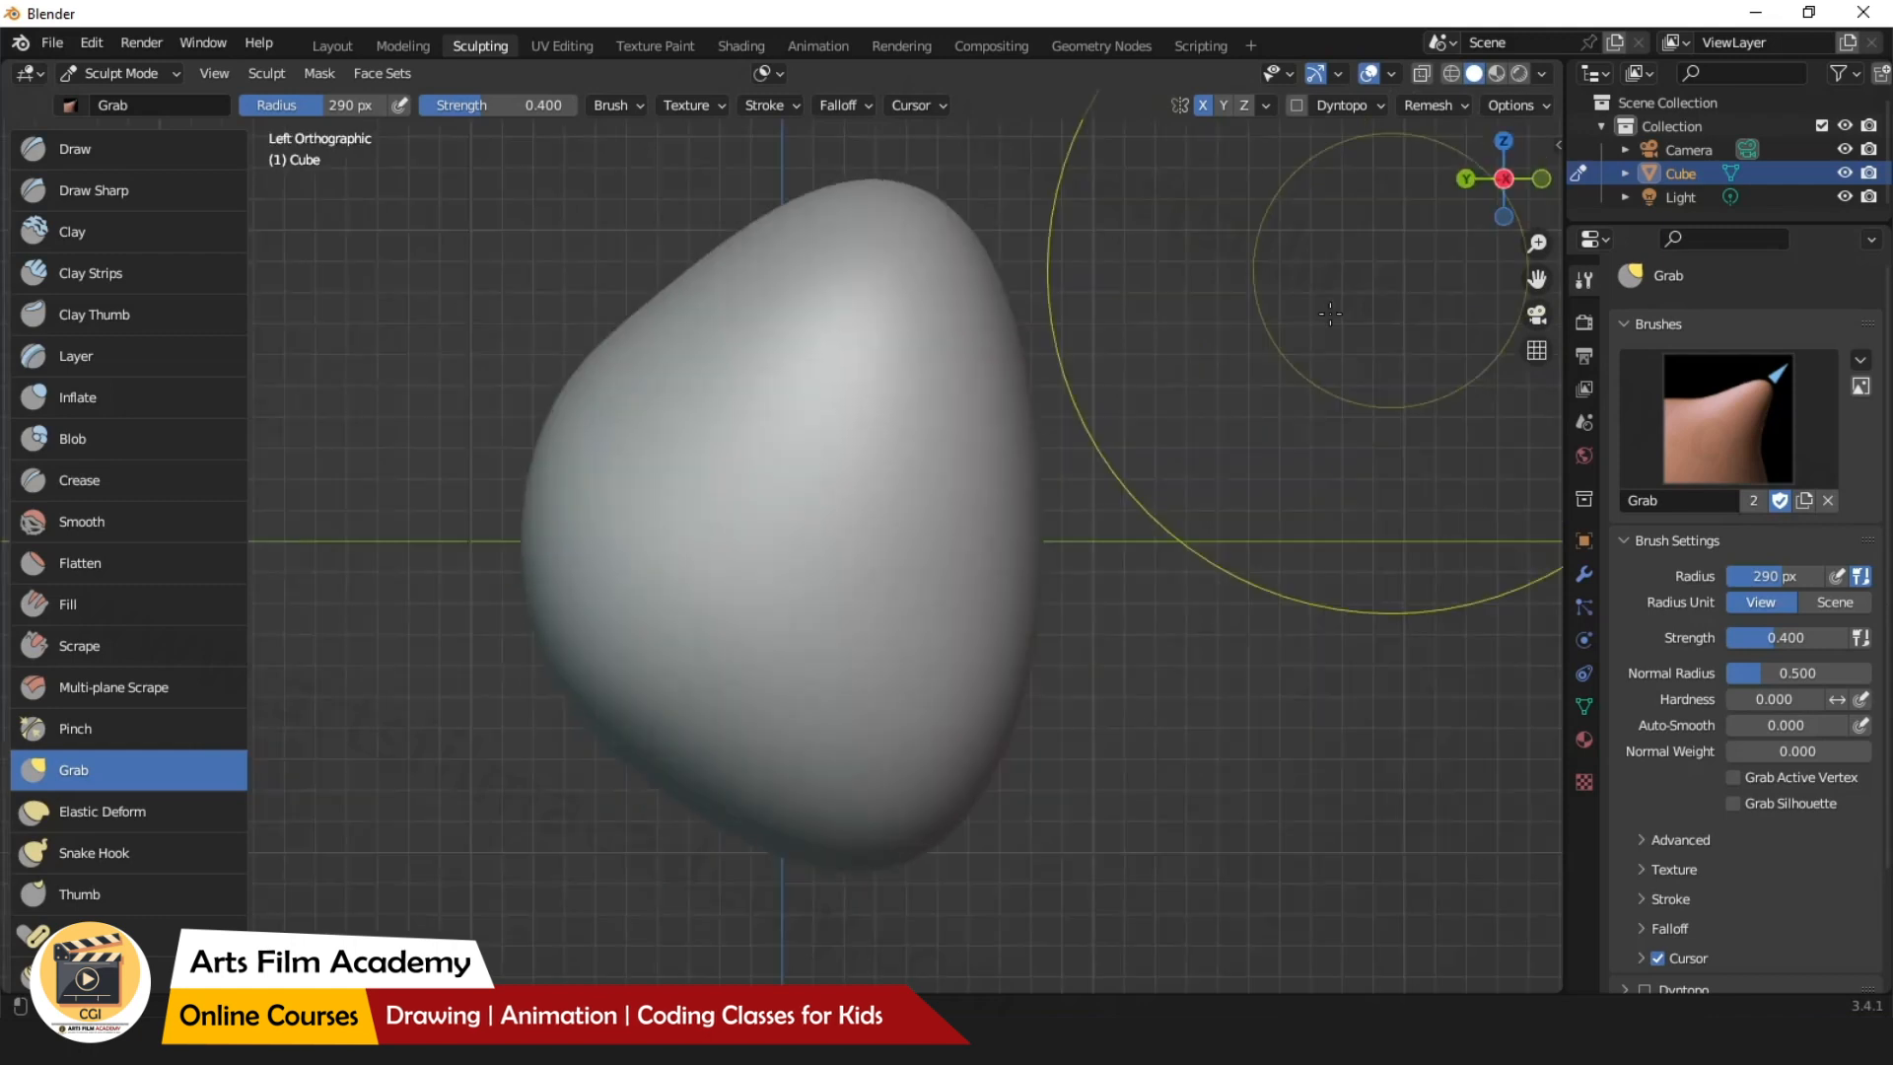
click(1503, 178)
drag(948, 229, 1069, 128)
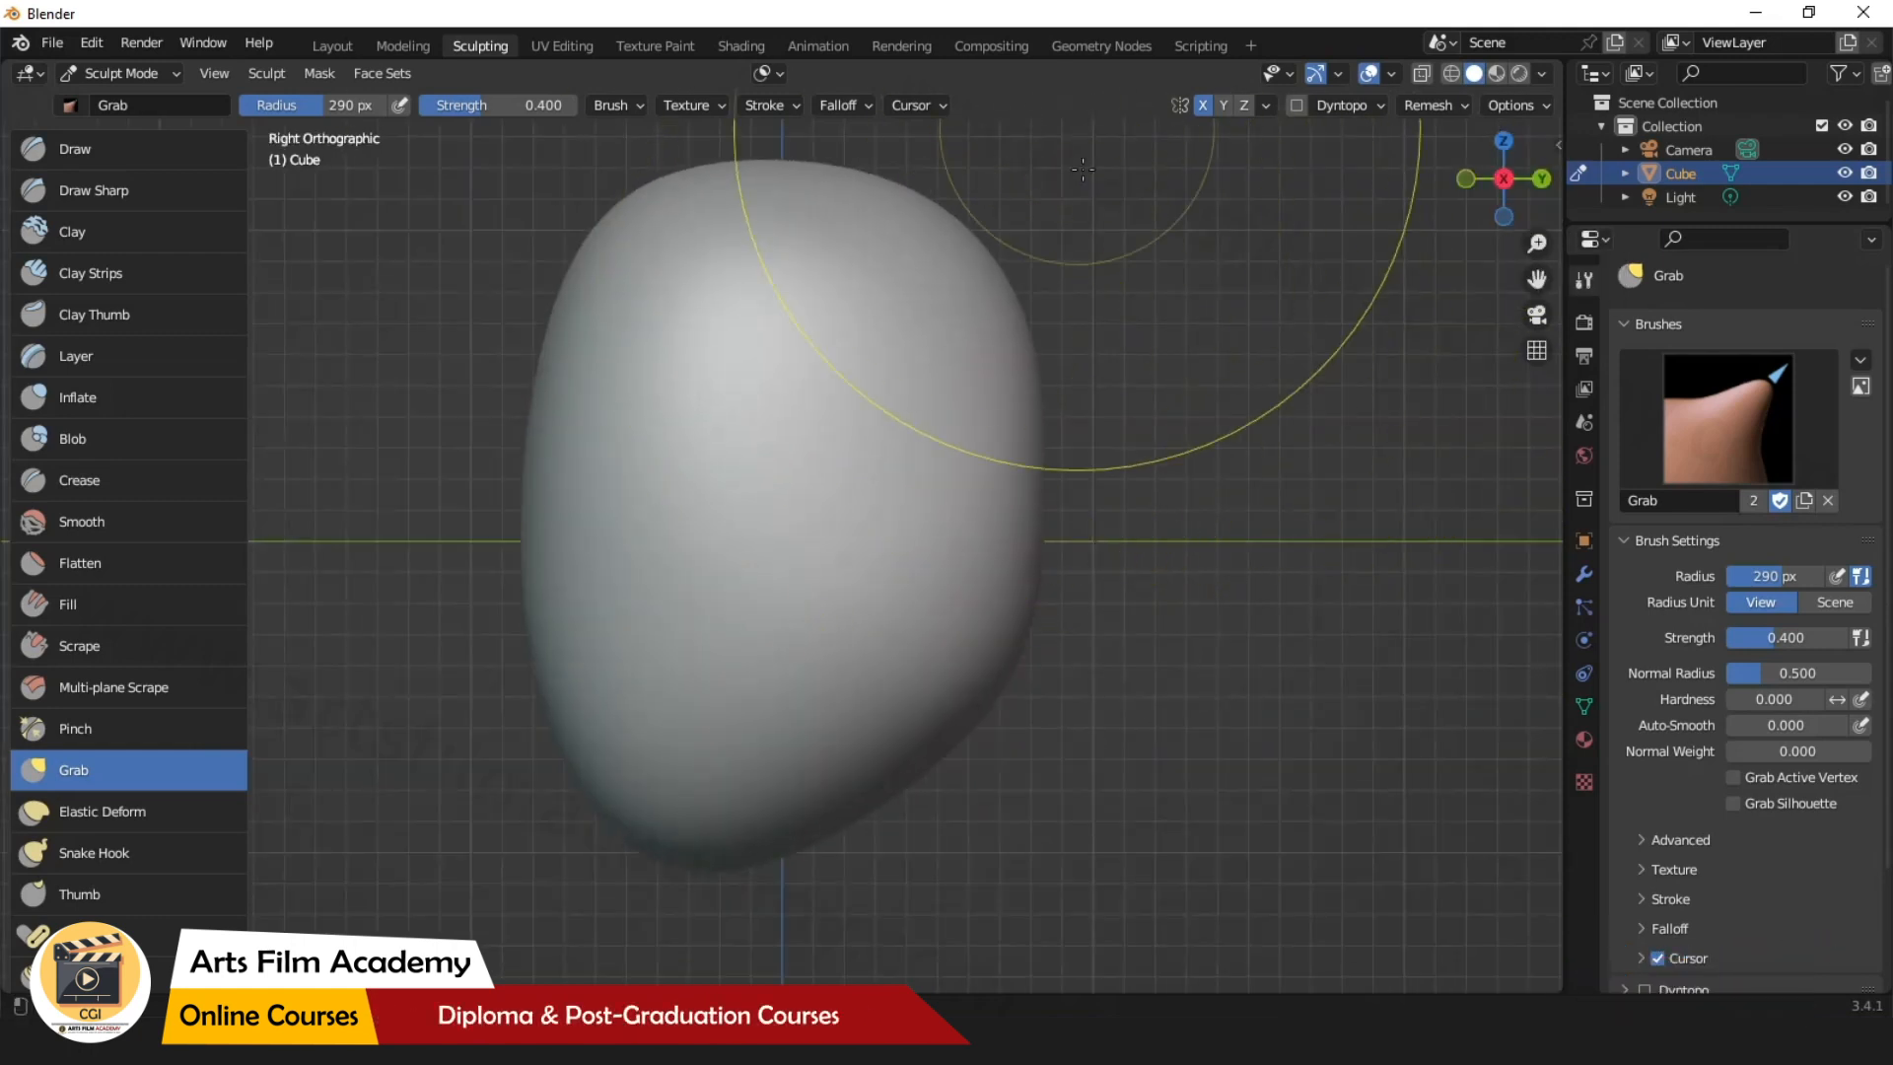
drag(1007, 355, 1291, 272)
mouse_move(1075, 498)
mouse_down()
mouse_move(1178, 581)
mouse_move(1123, 557)
mouse_move(1151, 527)
mouse_up()
drag(988, 248, 951, 177)
drag(820, 203, 811, 166)
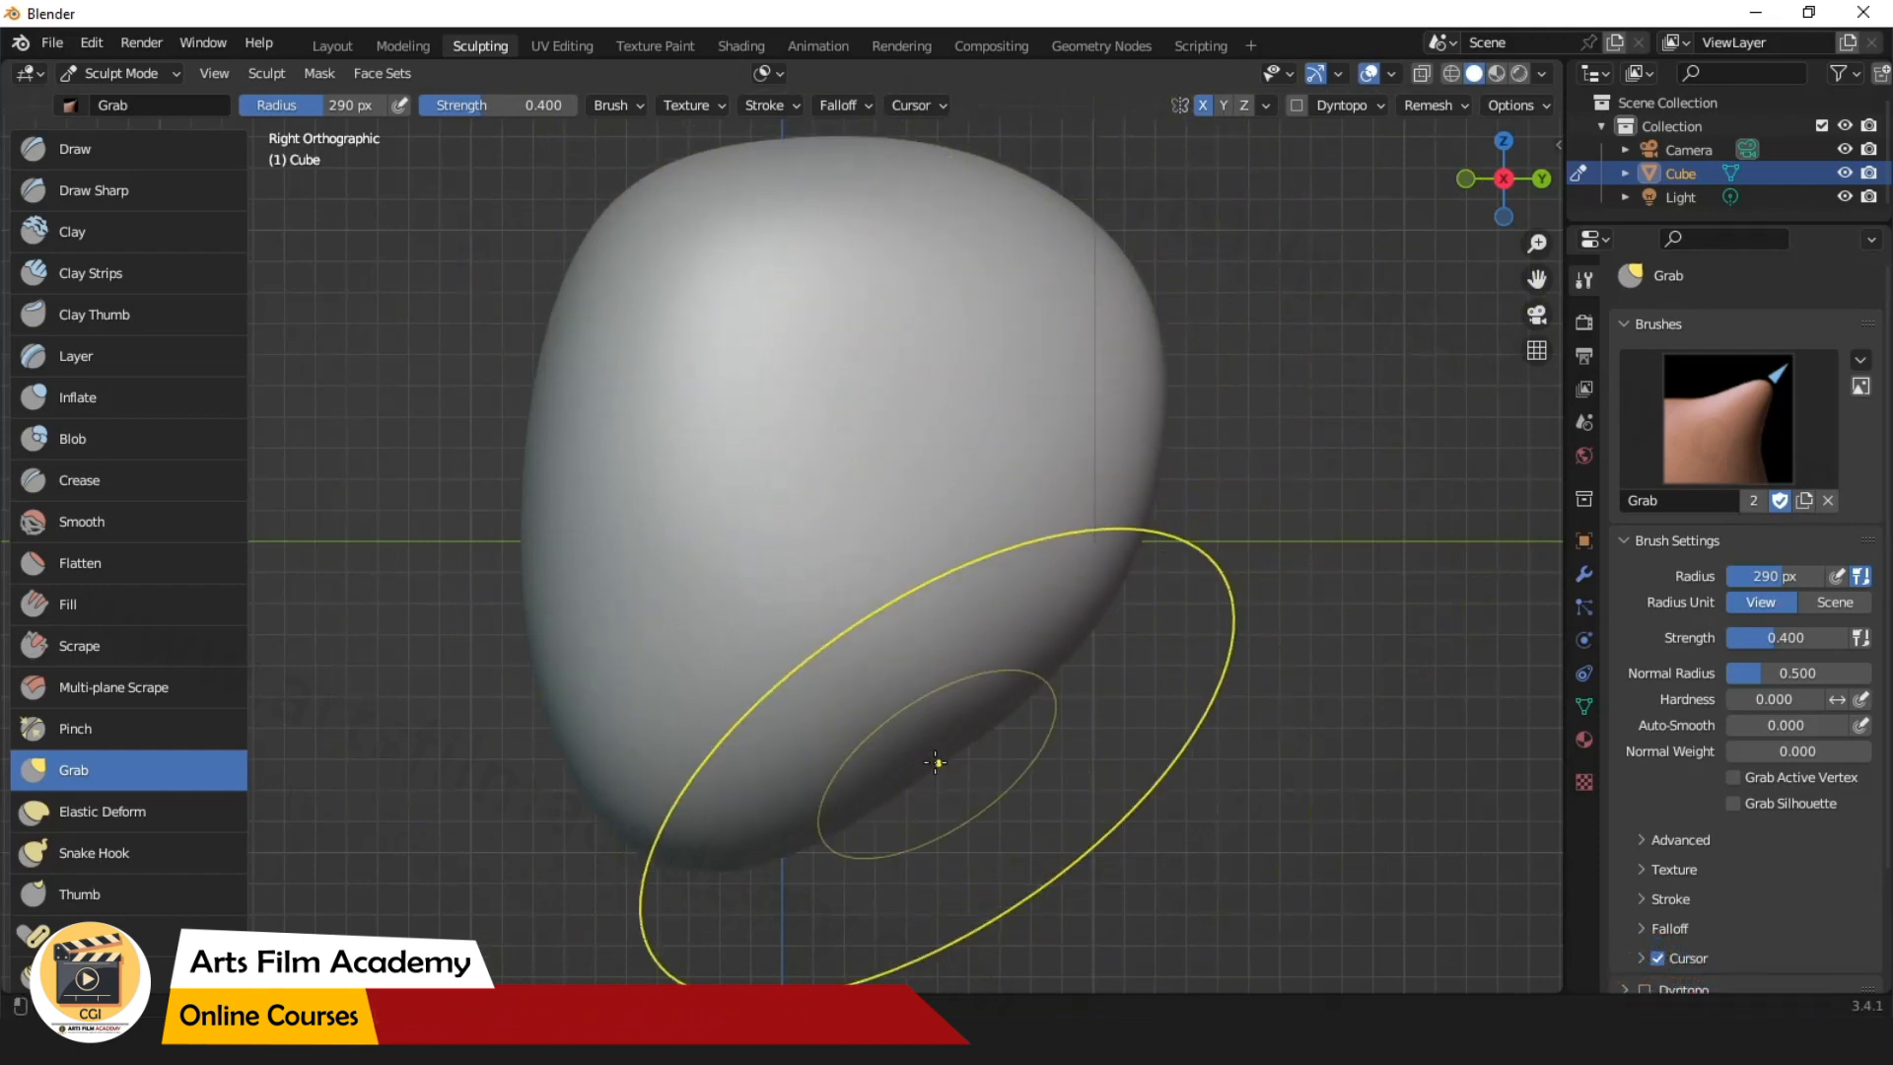
Push the underside behind the chin inward with Grab to form the jaw, and adjust the front of the face.
drag(938, 760, 771, 563)
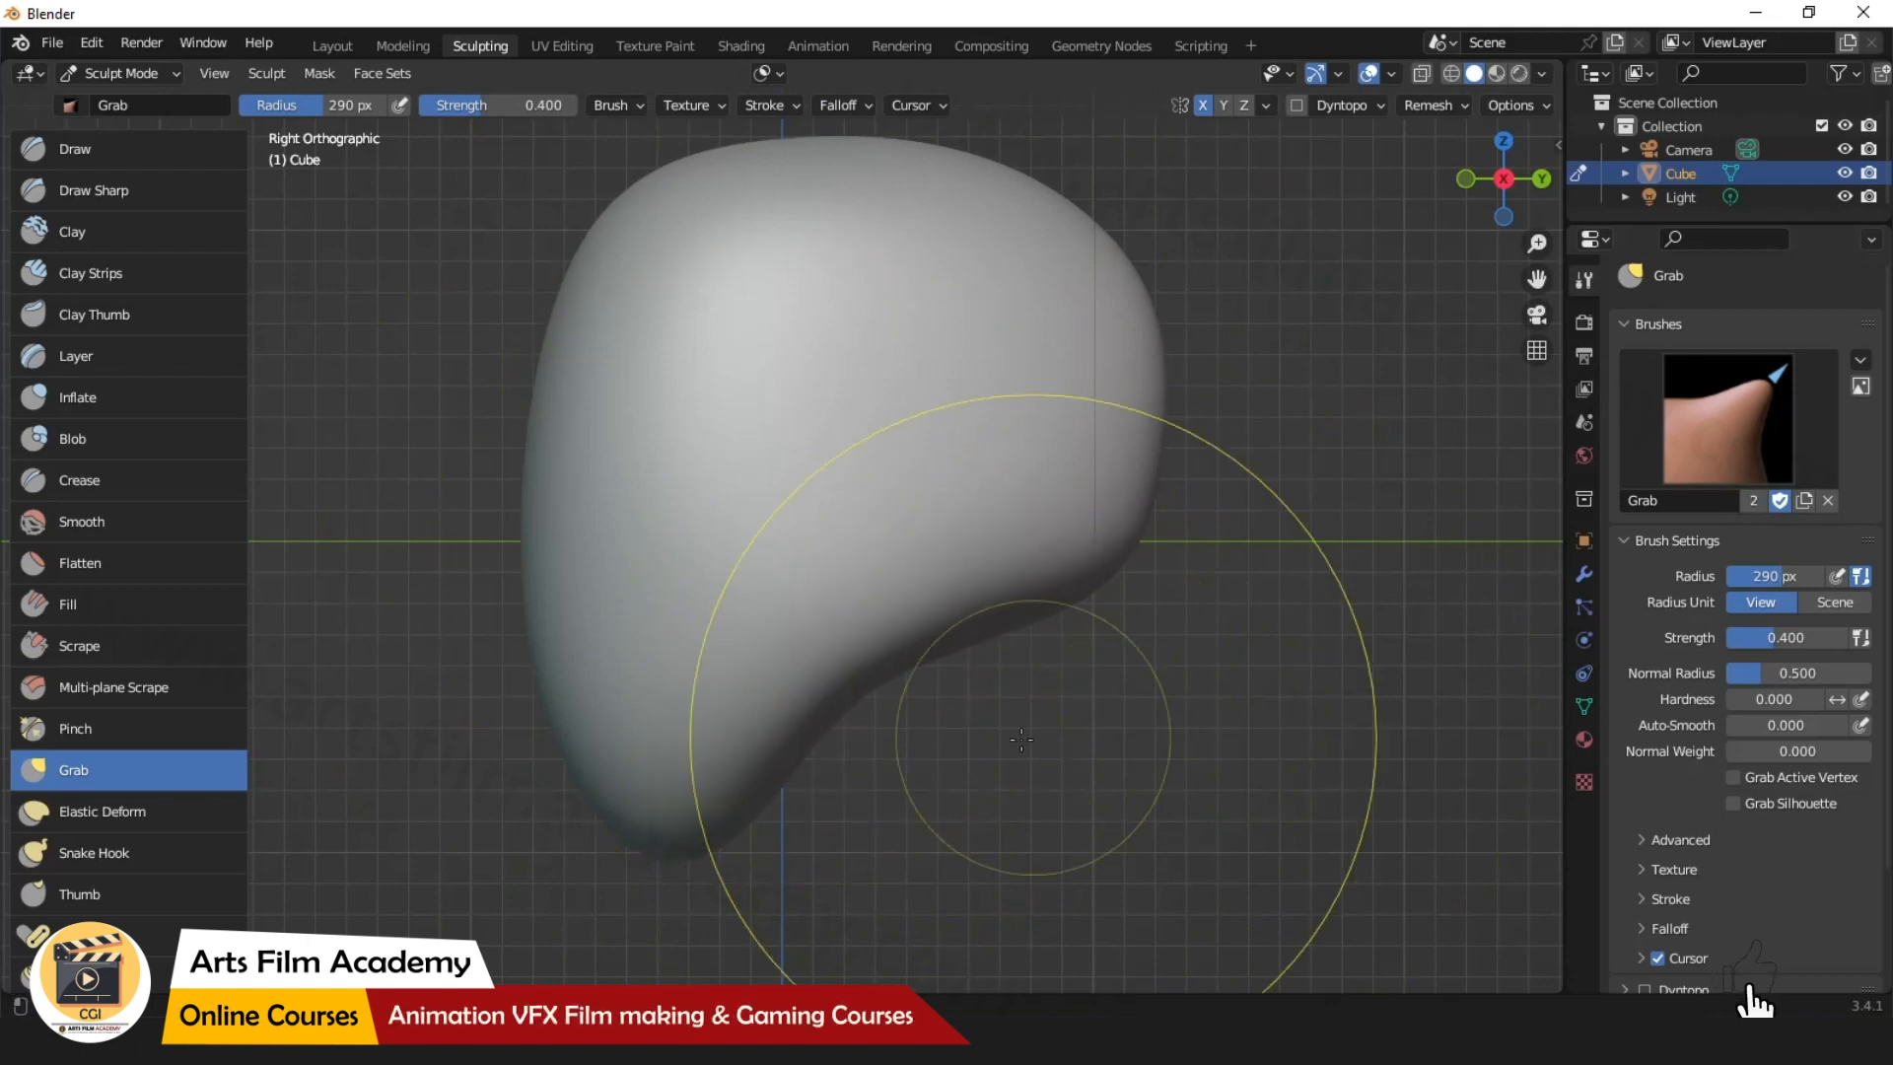
mouse_move(980, 793)
middle_down()
mouse_move(1192, 830)
mouse_move(1167, 848)
middle_up()
scroll(1091, 773, down, 2)
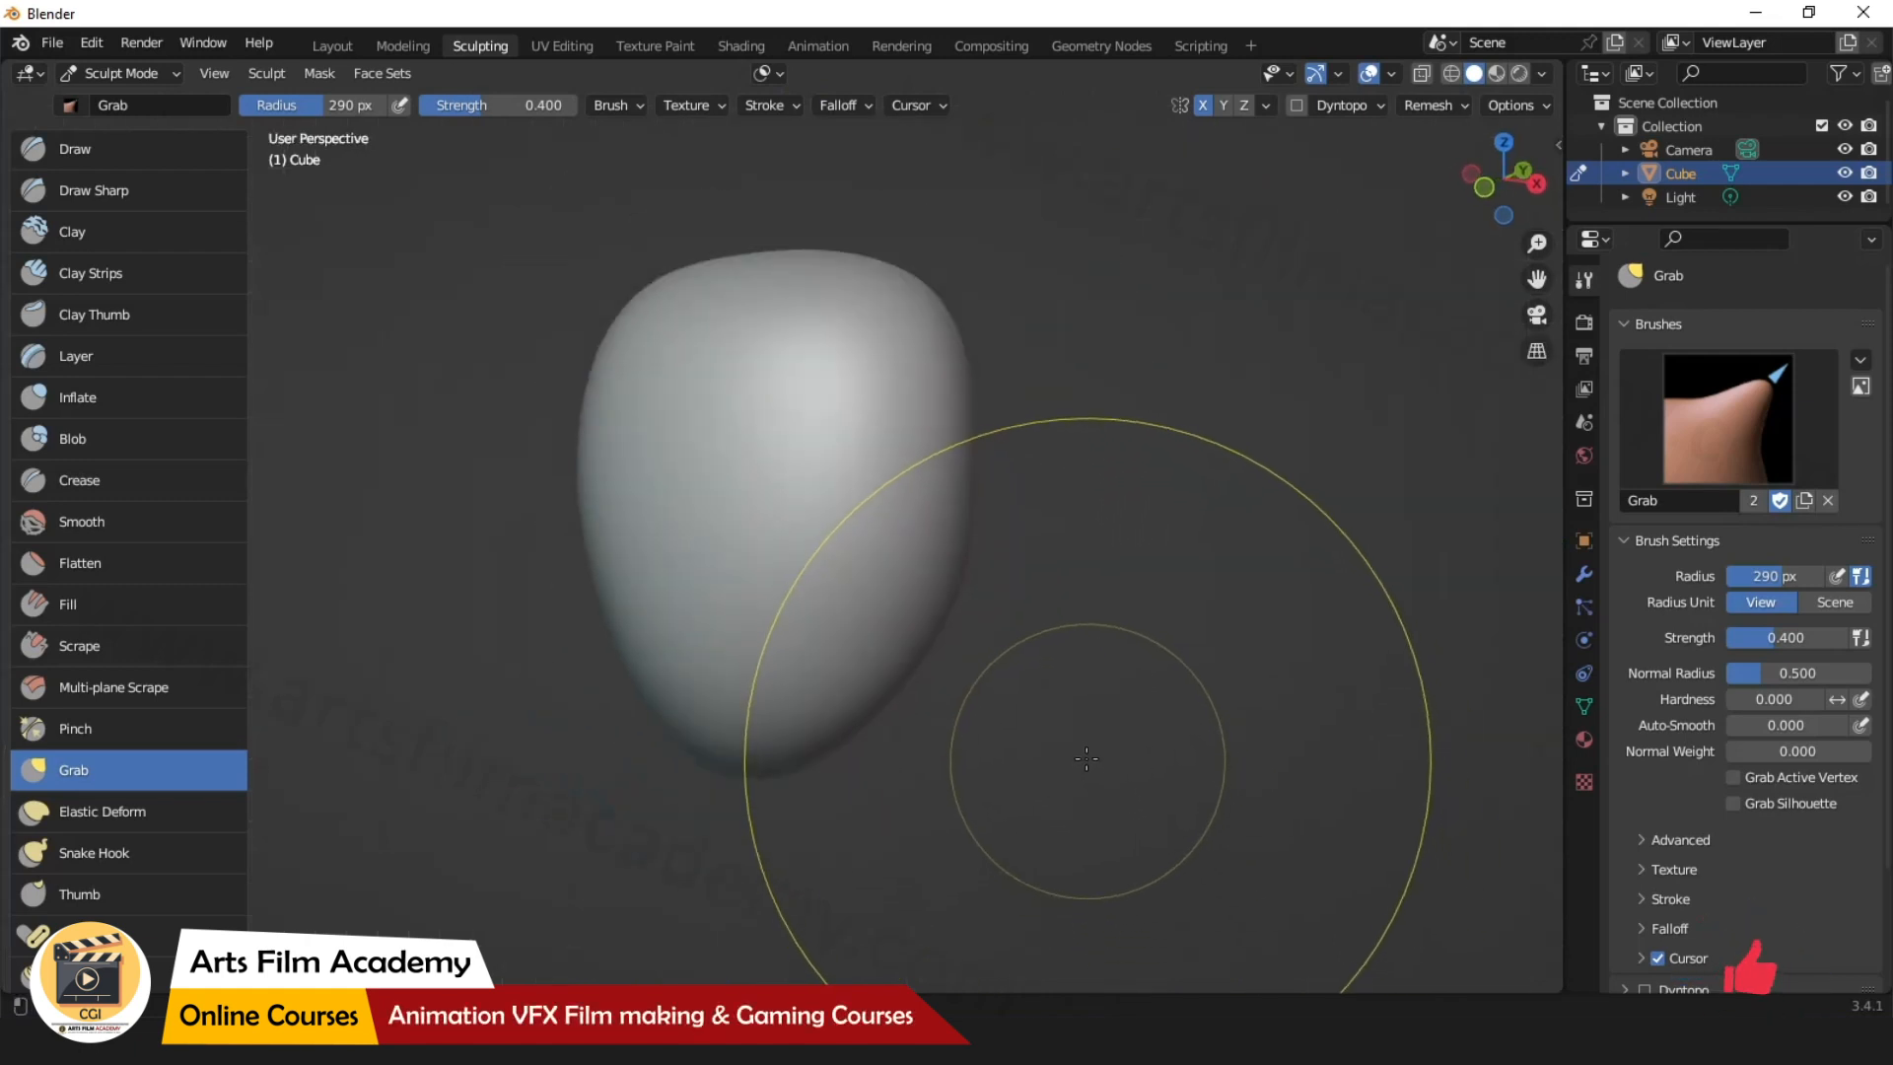
mouse_move(1068, 750)
middle_down()
mouse_move(1224, 690)
mouse_move(1240, 702)
mouse_move(1089, 791)
middle_up()
drag(720, 473, 677, 535)
middle_drag(1122, 665, 1129, 582)
scroll(1004, 581, up, 1)
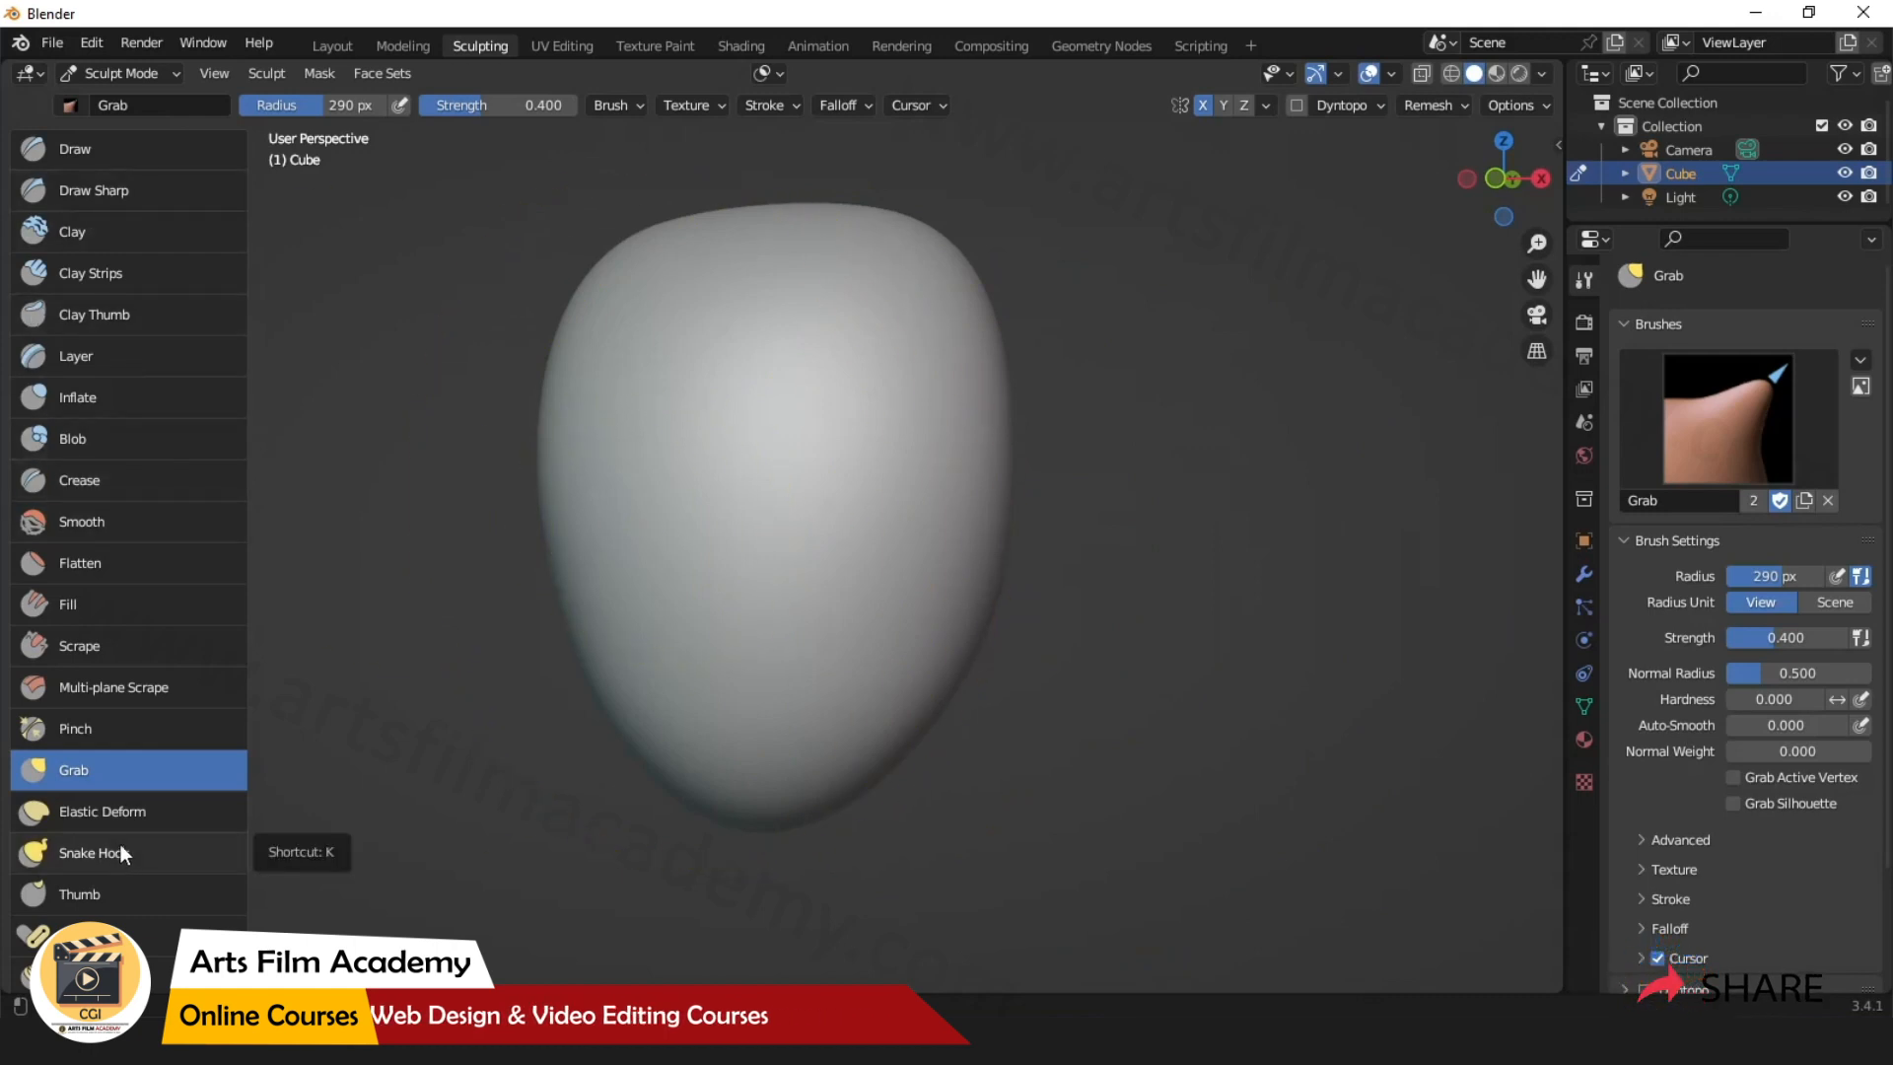
Looking down on the head, pull its side and rear corner outward with Grab to widen the skull.
middle_drag(1018, 664, 1046, 727)
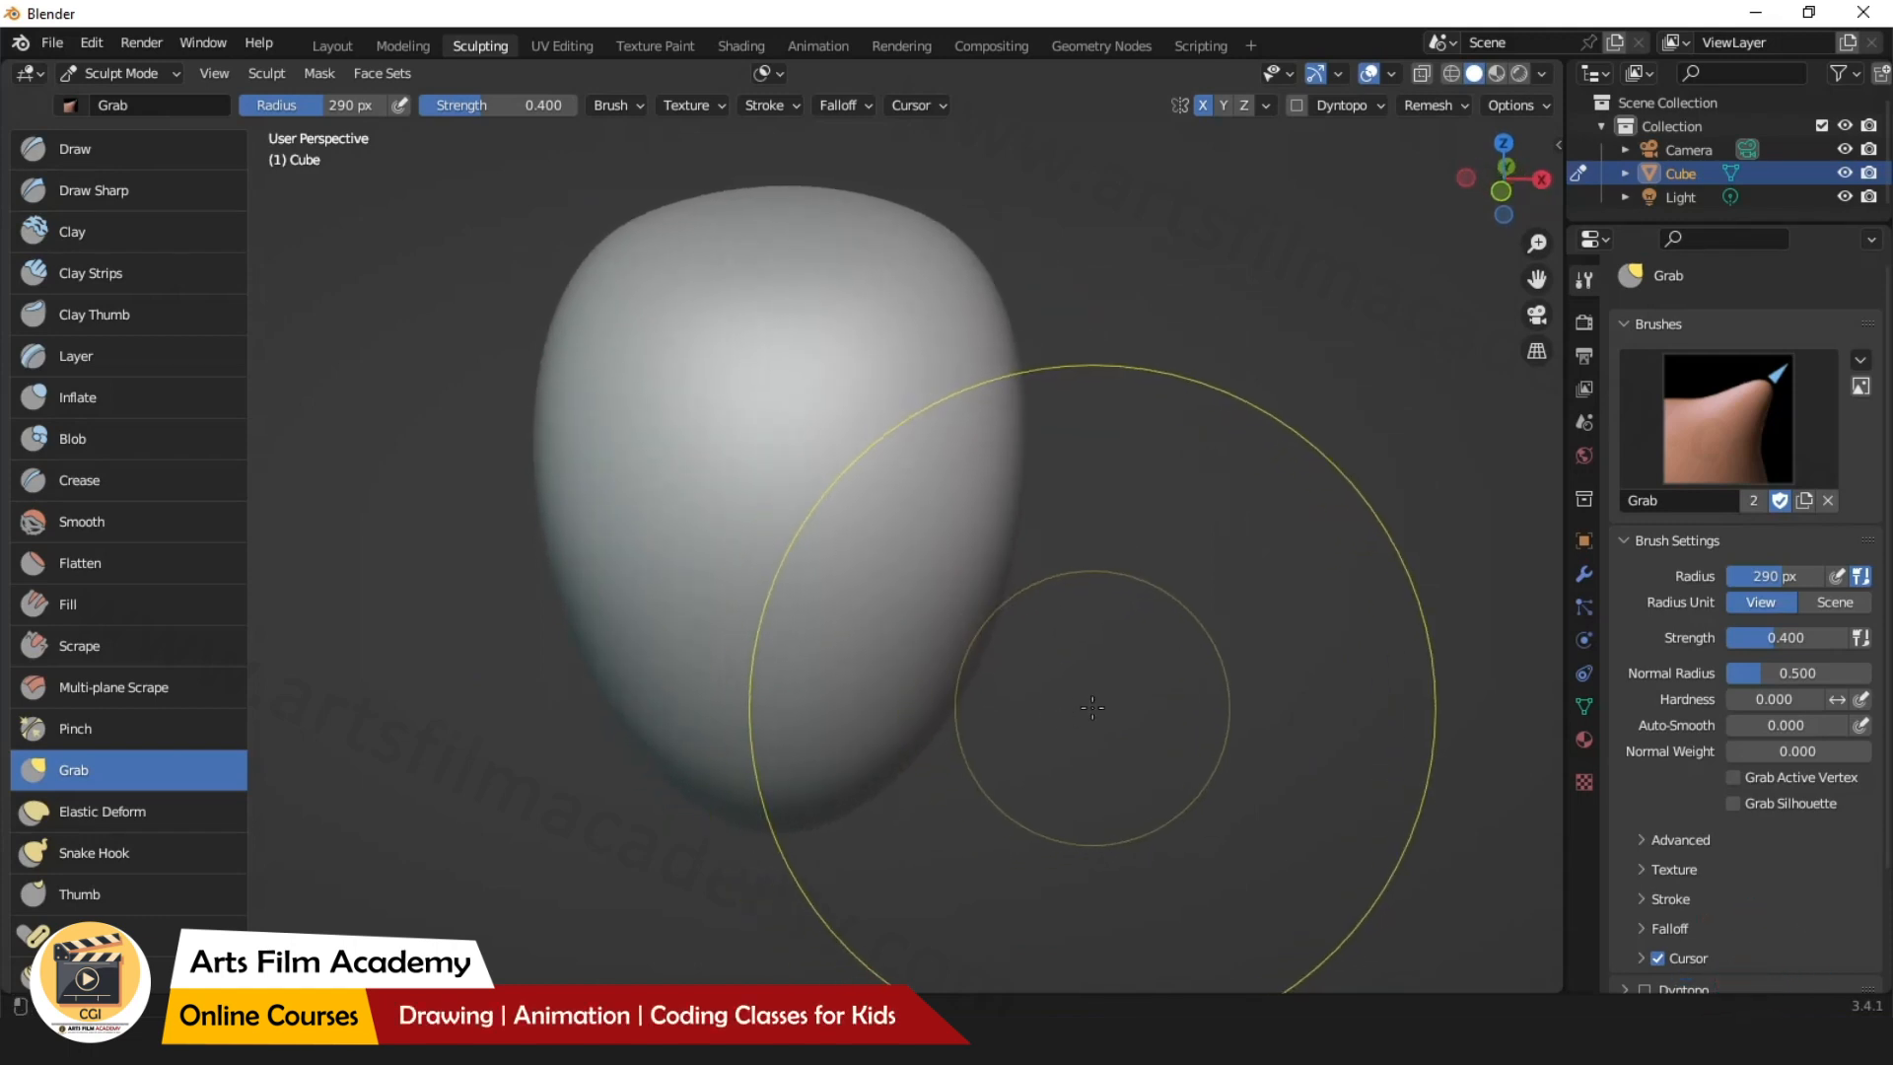
middle_drag(1078, 676, 972, 685)
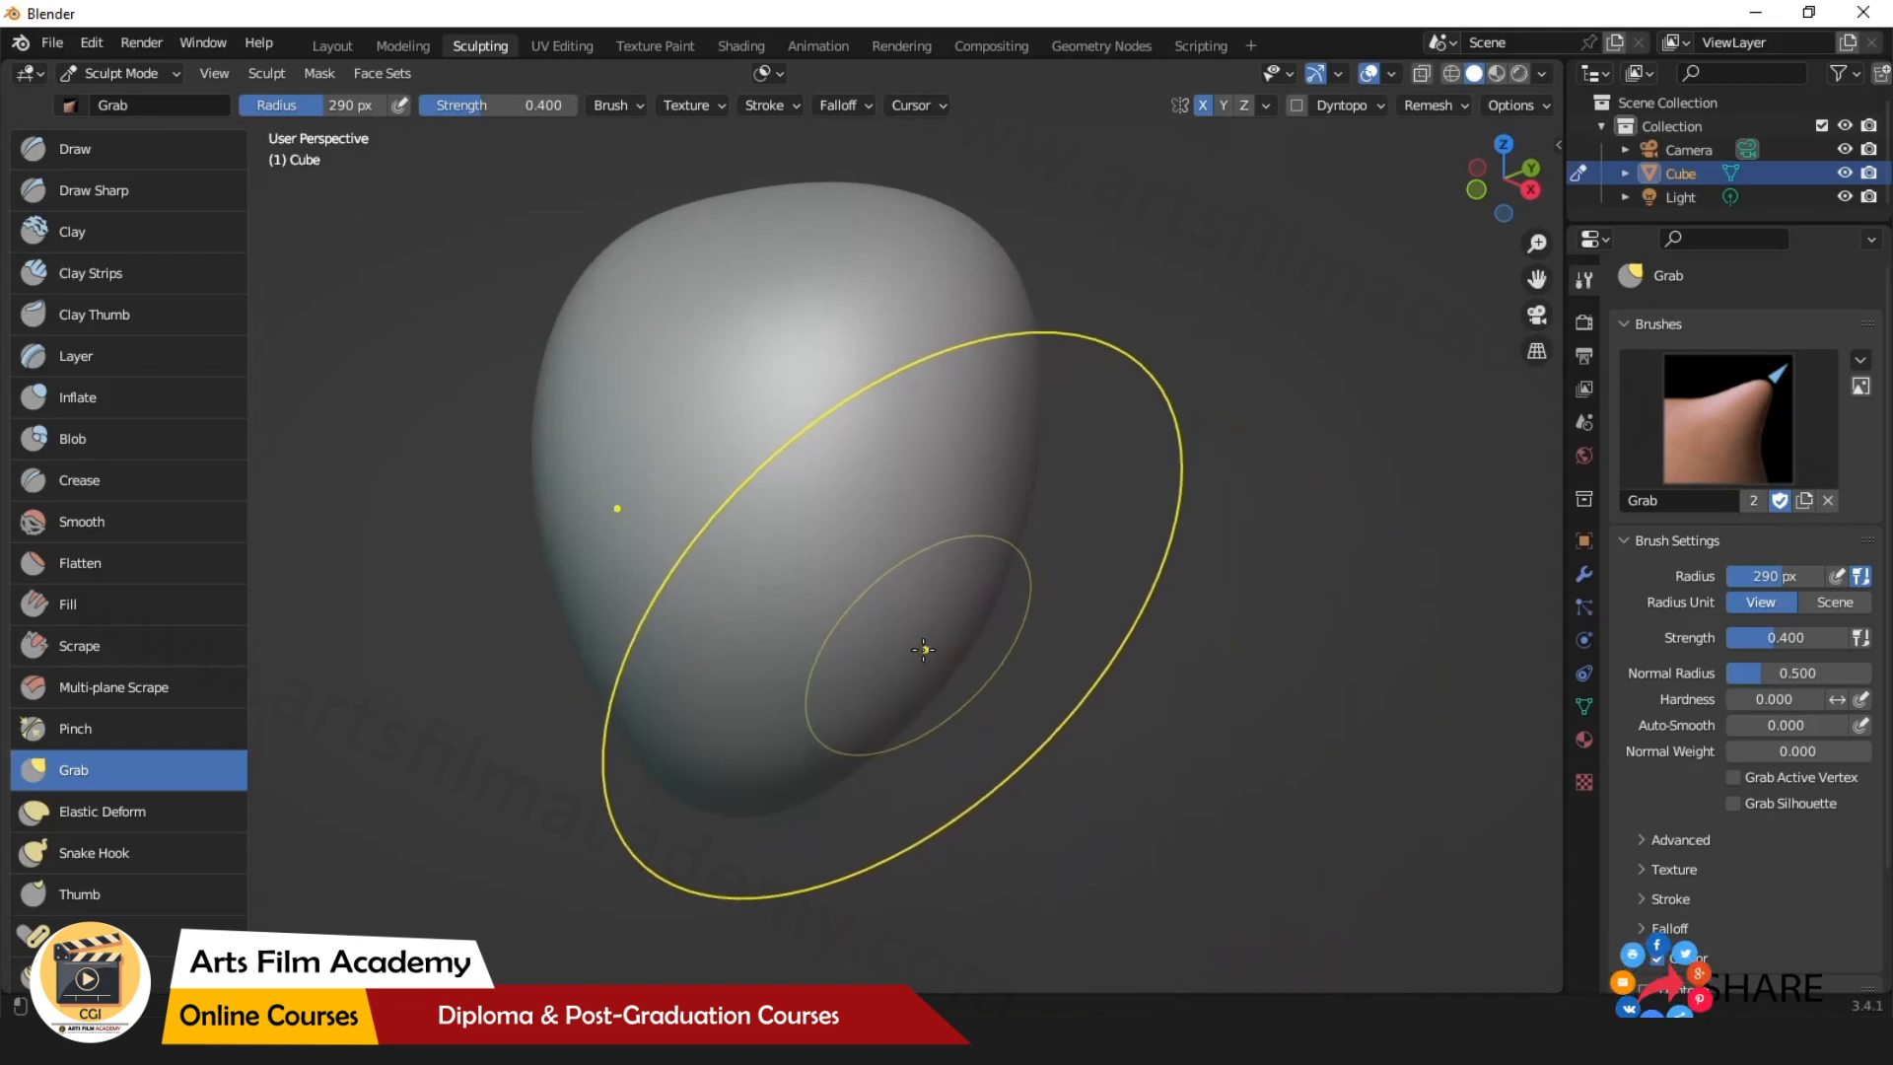
middle_drag(1024, 706, 938, 718)
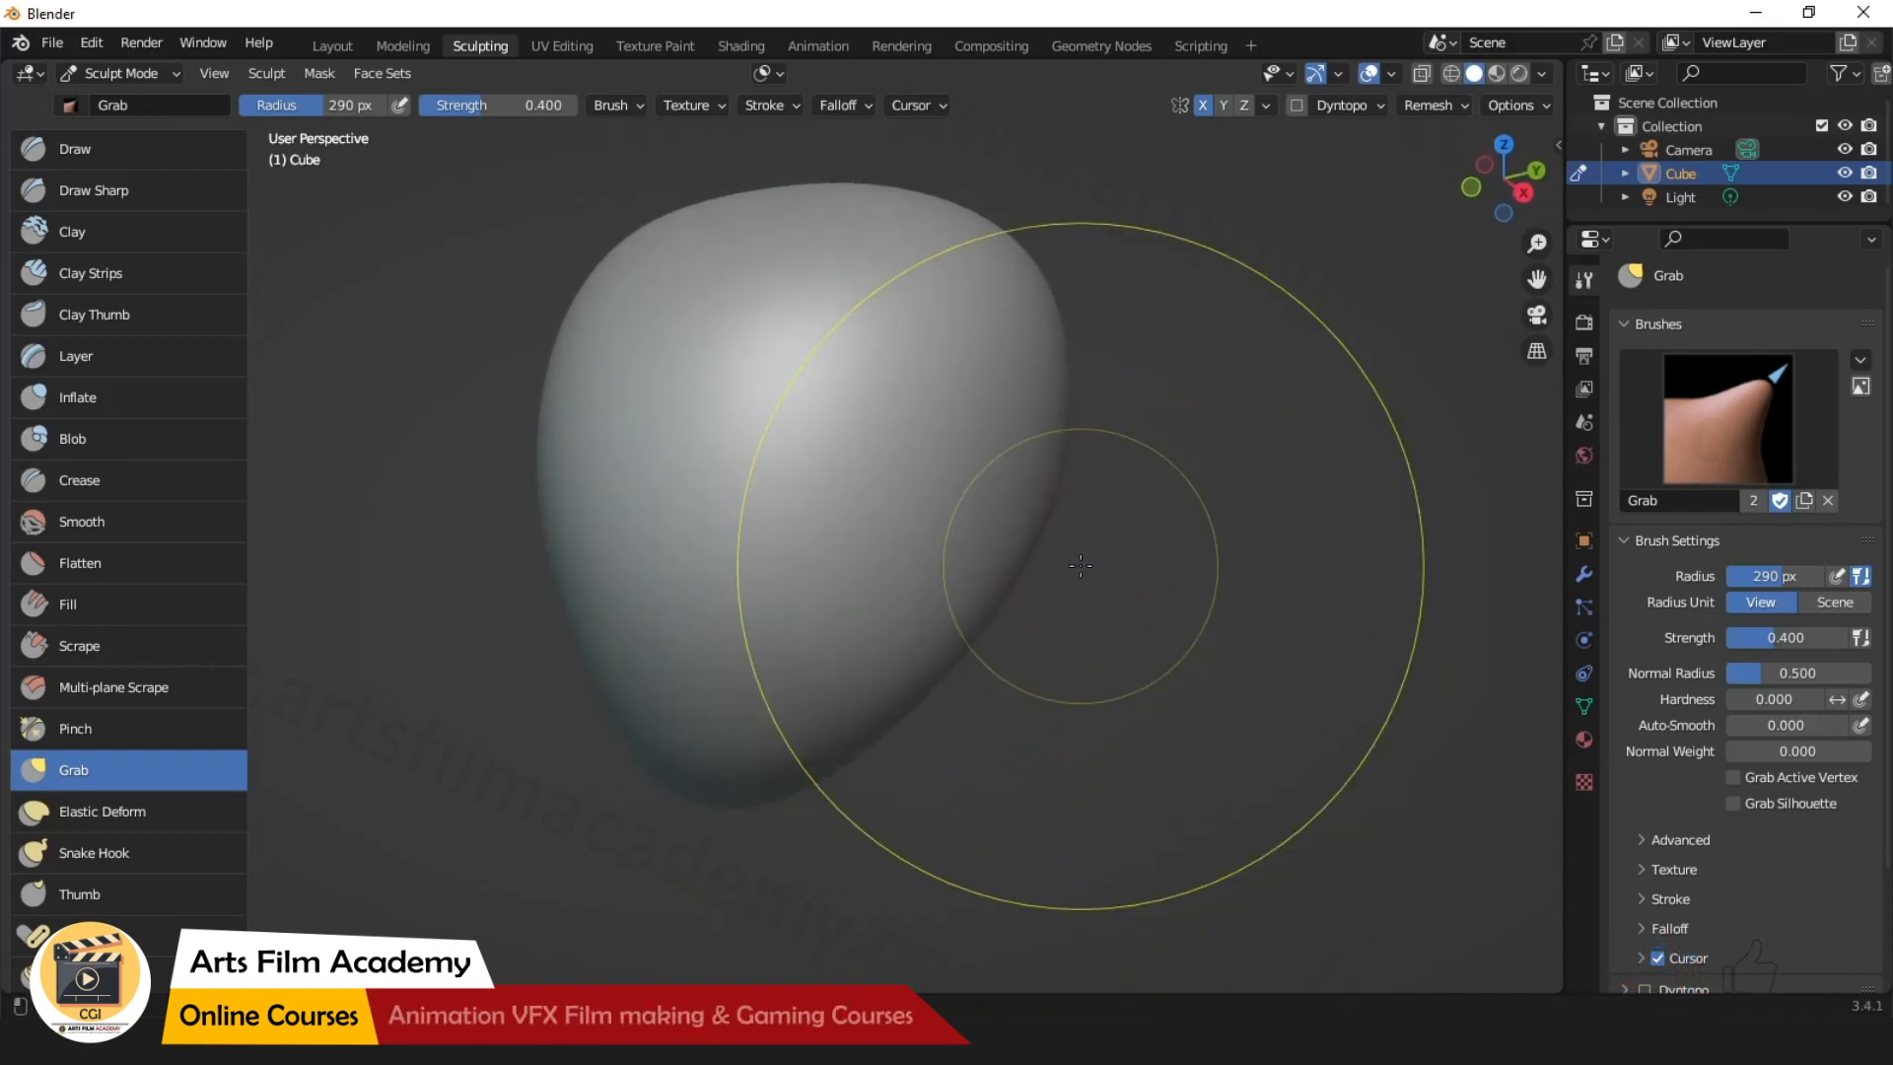
middle_drag(1081, 564, 1094, 584)
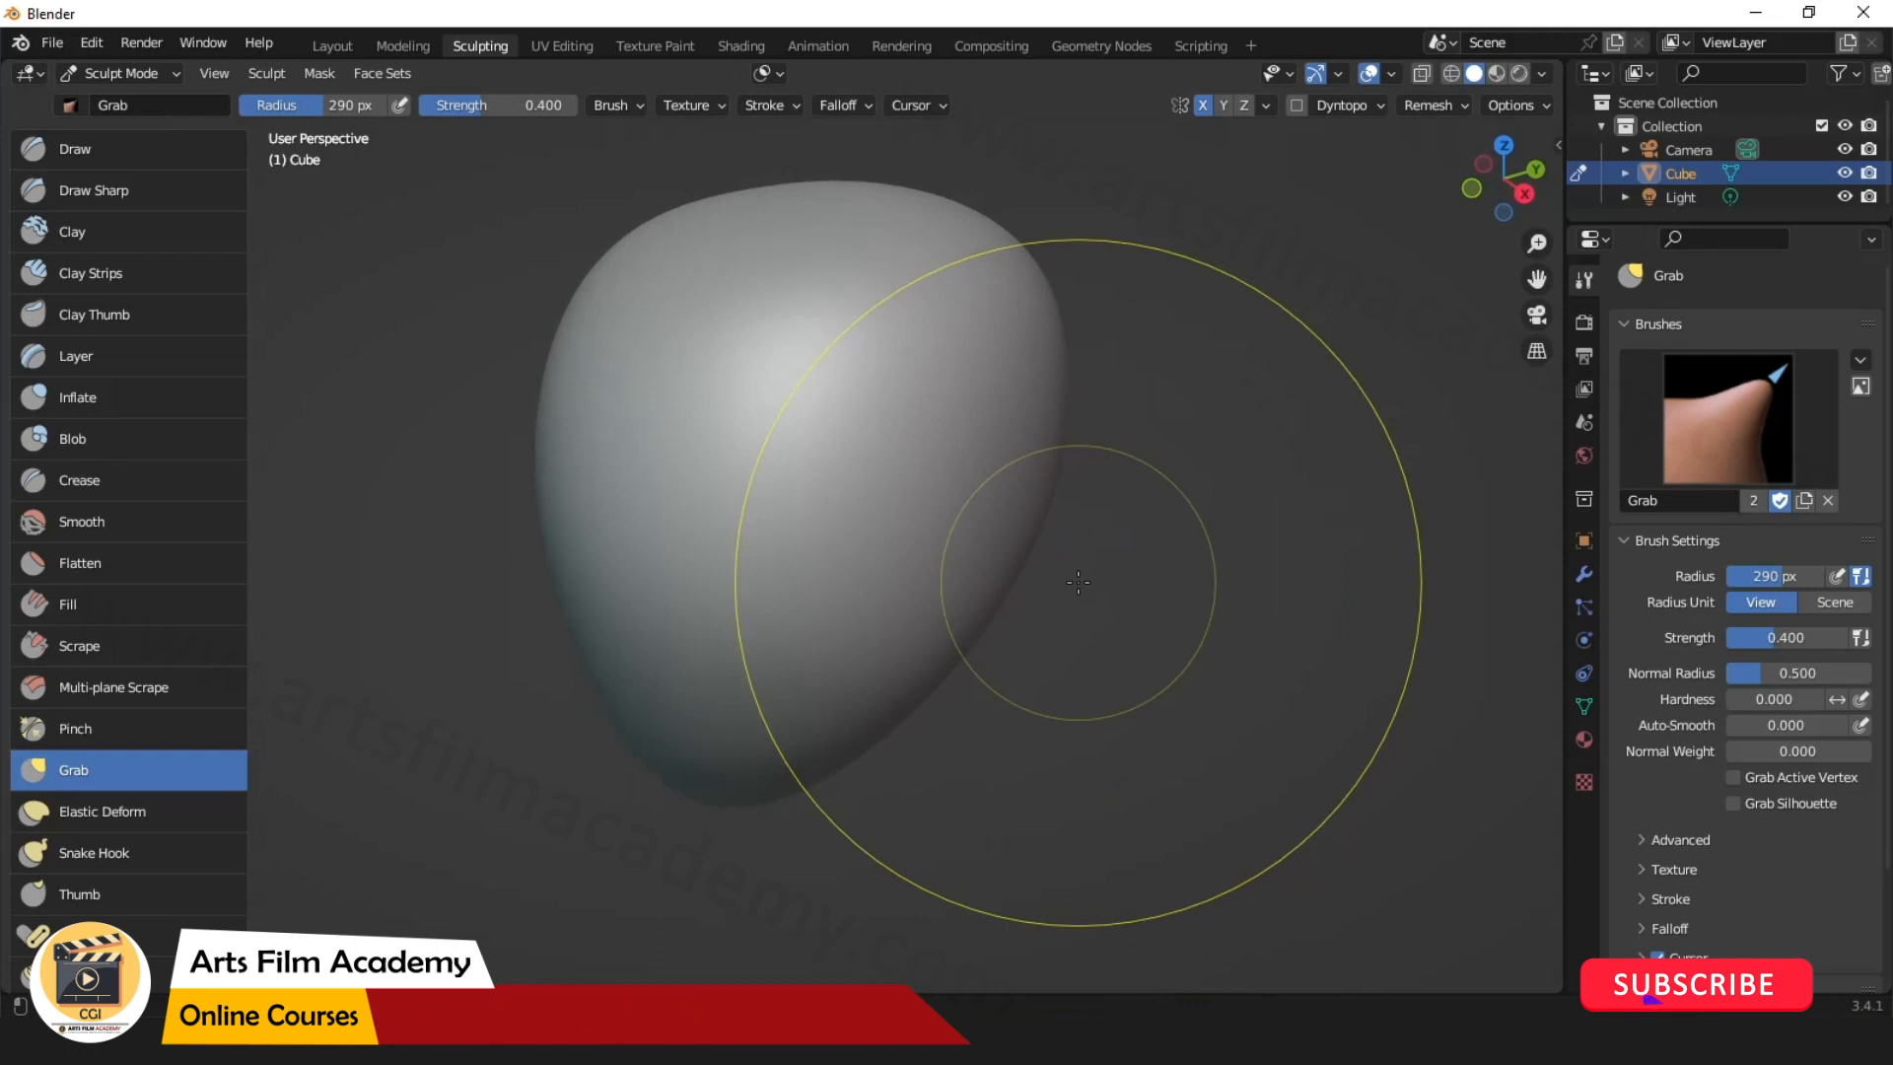
mouse_move(1090, 634)
middle_down()
mouse_move(1184, 782)
mouse_move(977, 733)
mouse_move(985, 654)
mouse_move(965, 865)
middle_up()
drag(811, 754, 828, 804)
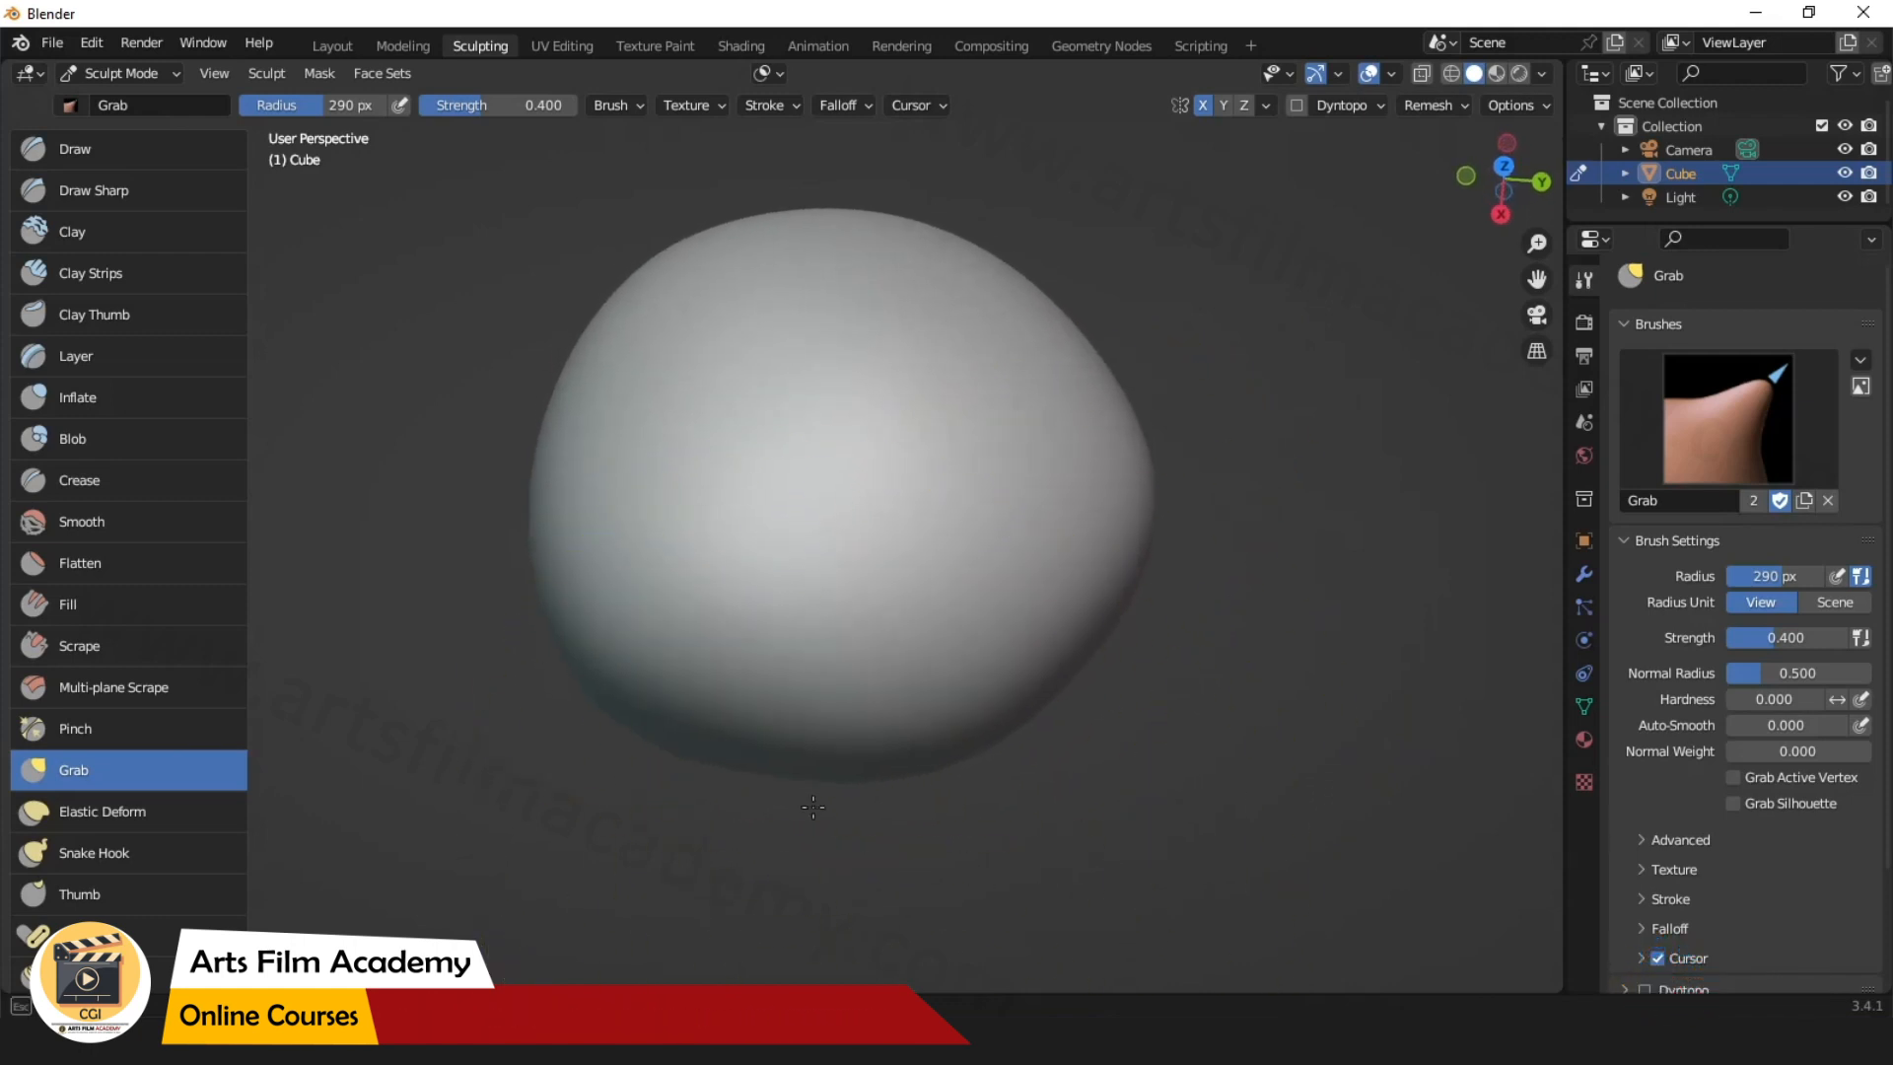
drag(1061, 631, 1141, 754)
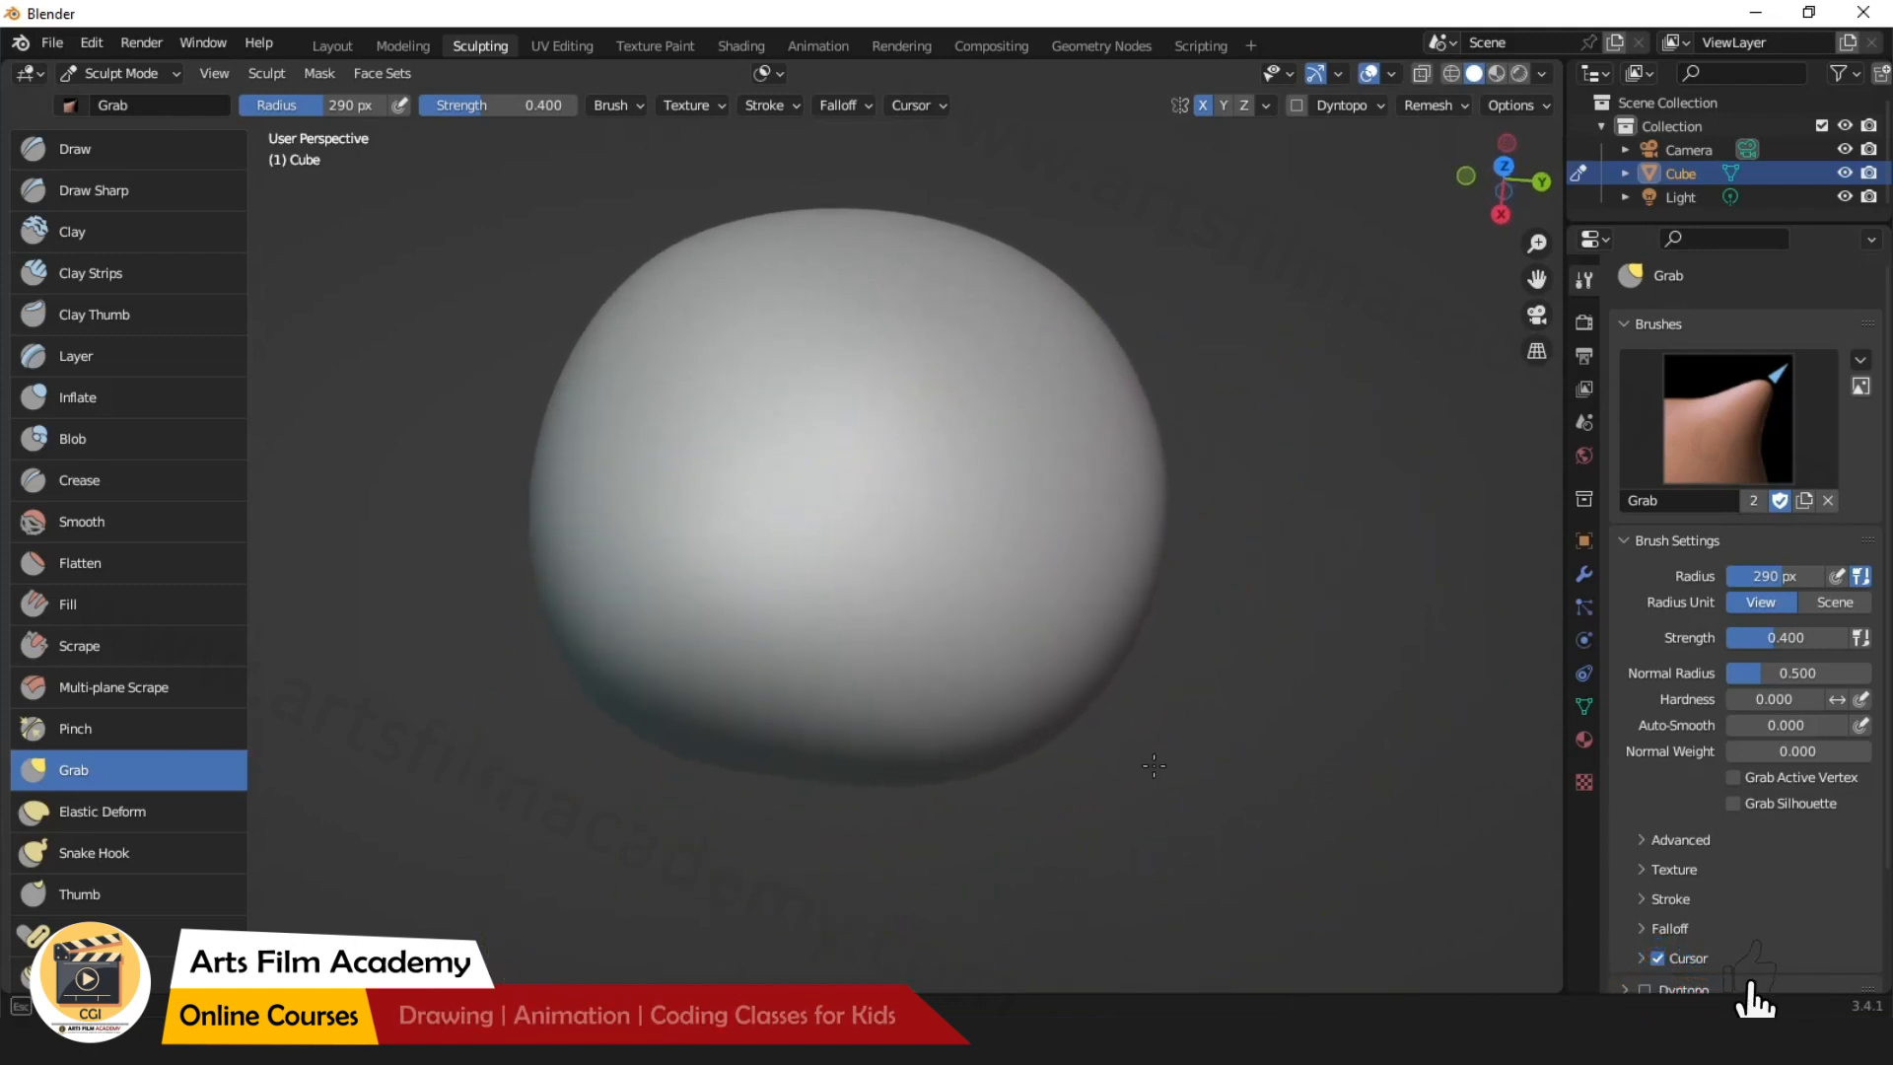
Push the sides of the face and the lower cheeks inward with Grab to narrow the head toward the chin.
middle_drag(1153, 764, 1120, 719)
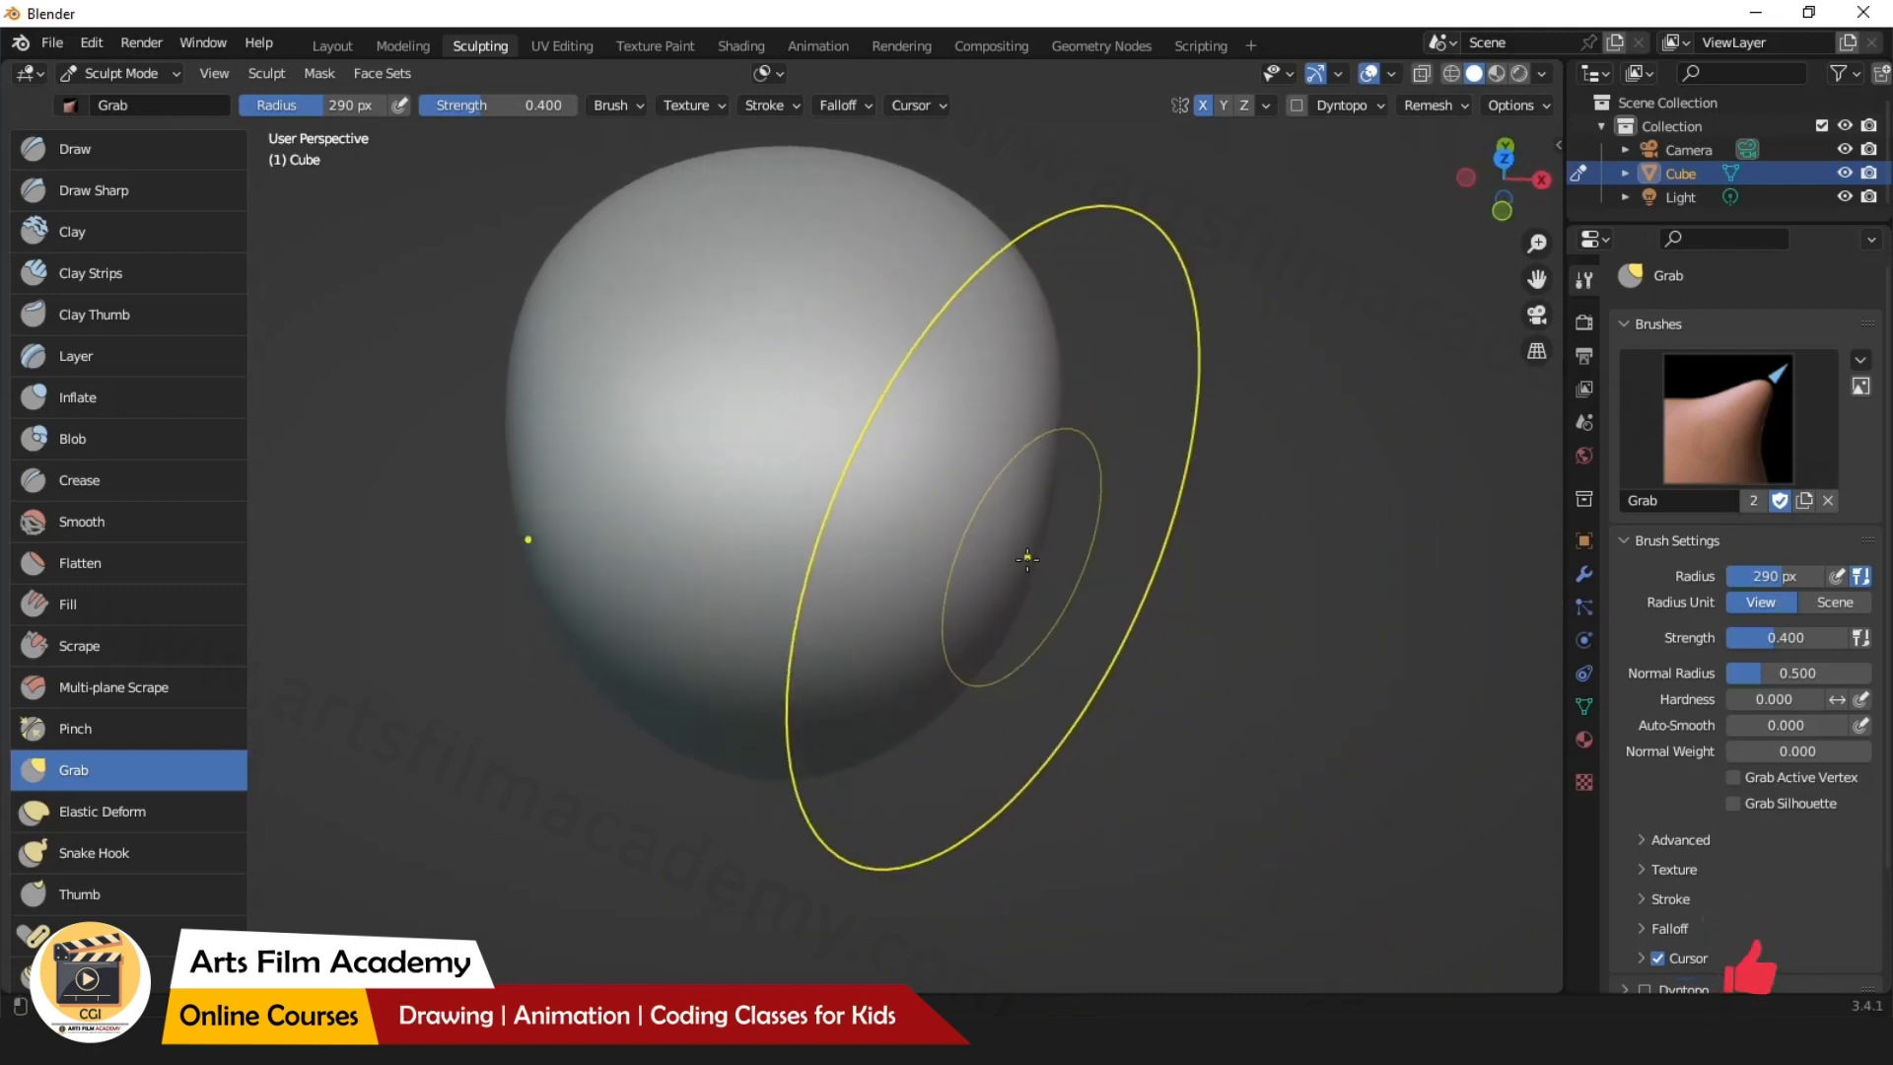
drag(1027, 559, 964, 550)
middle_drag(1056, 683, 1000, 438)
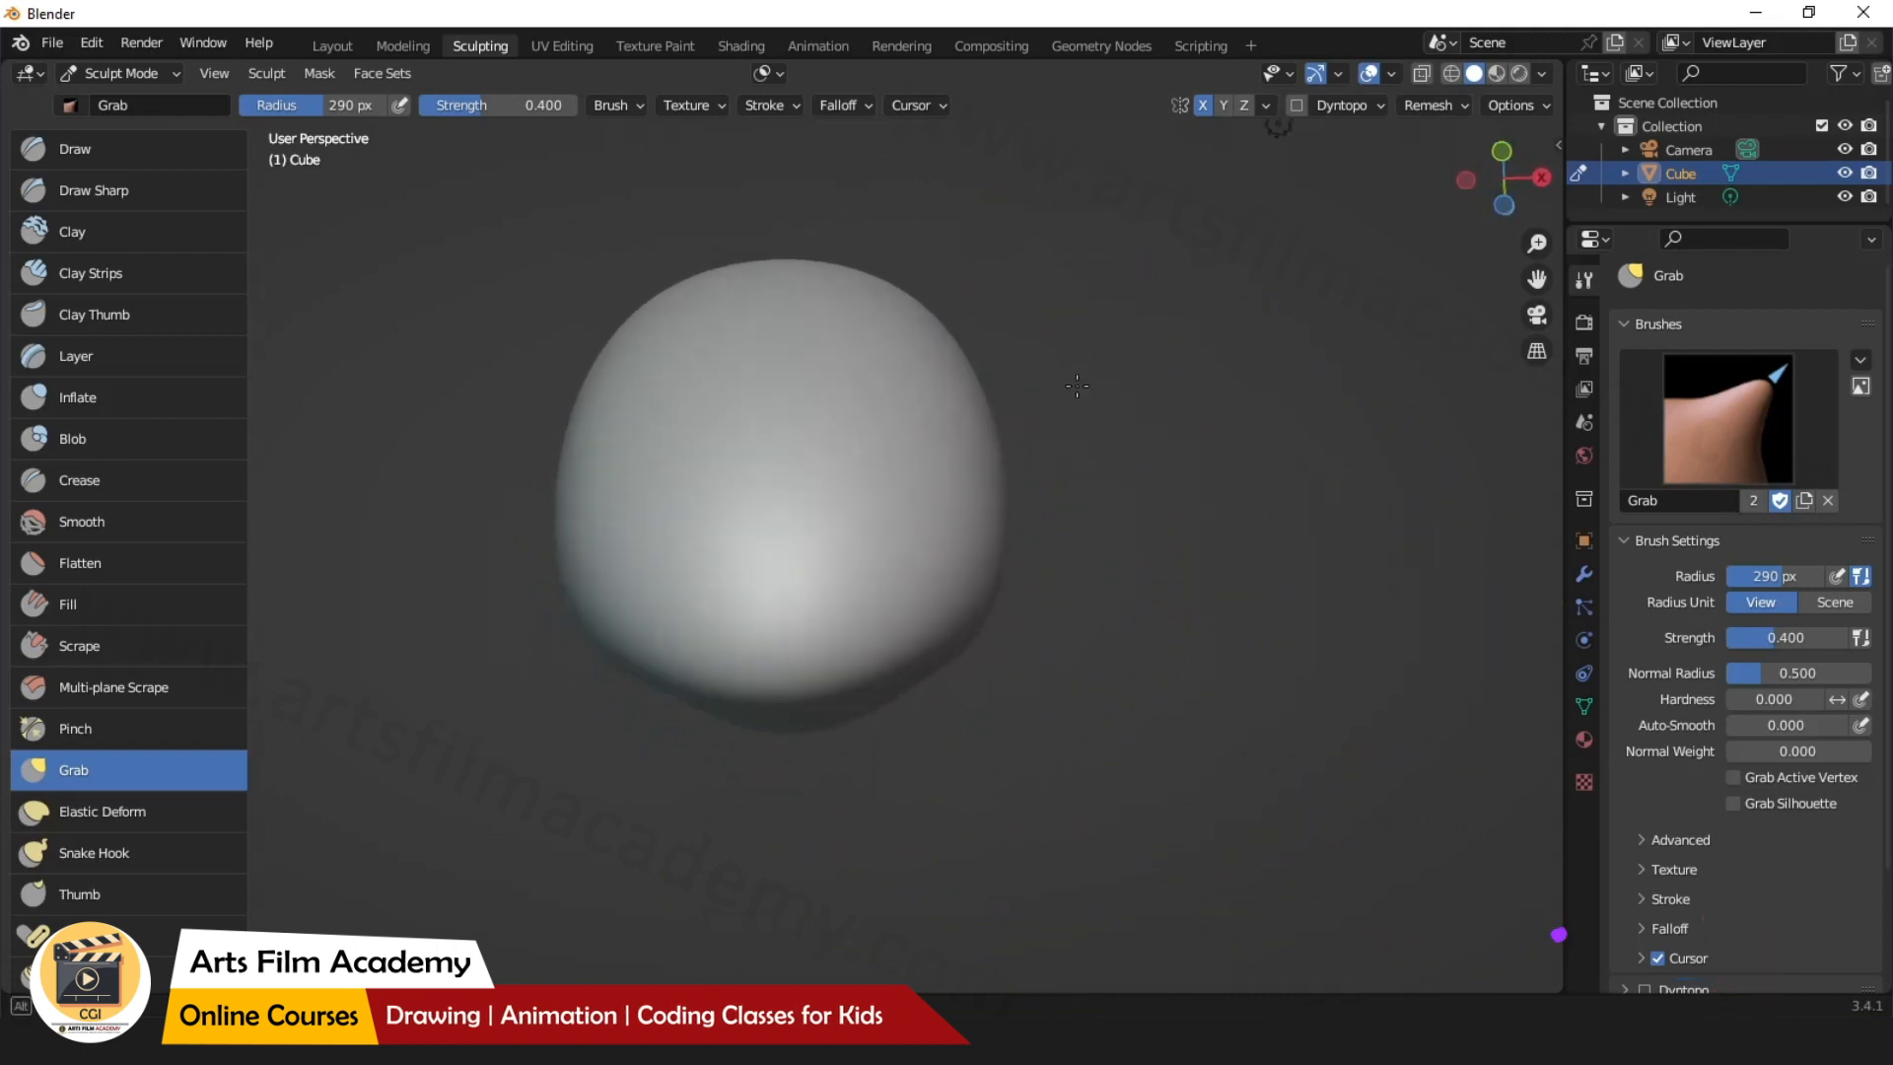
drag(963, 441, 904, 484)
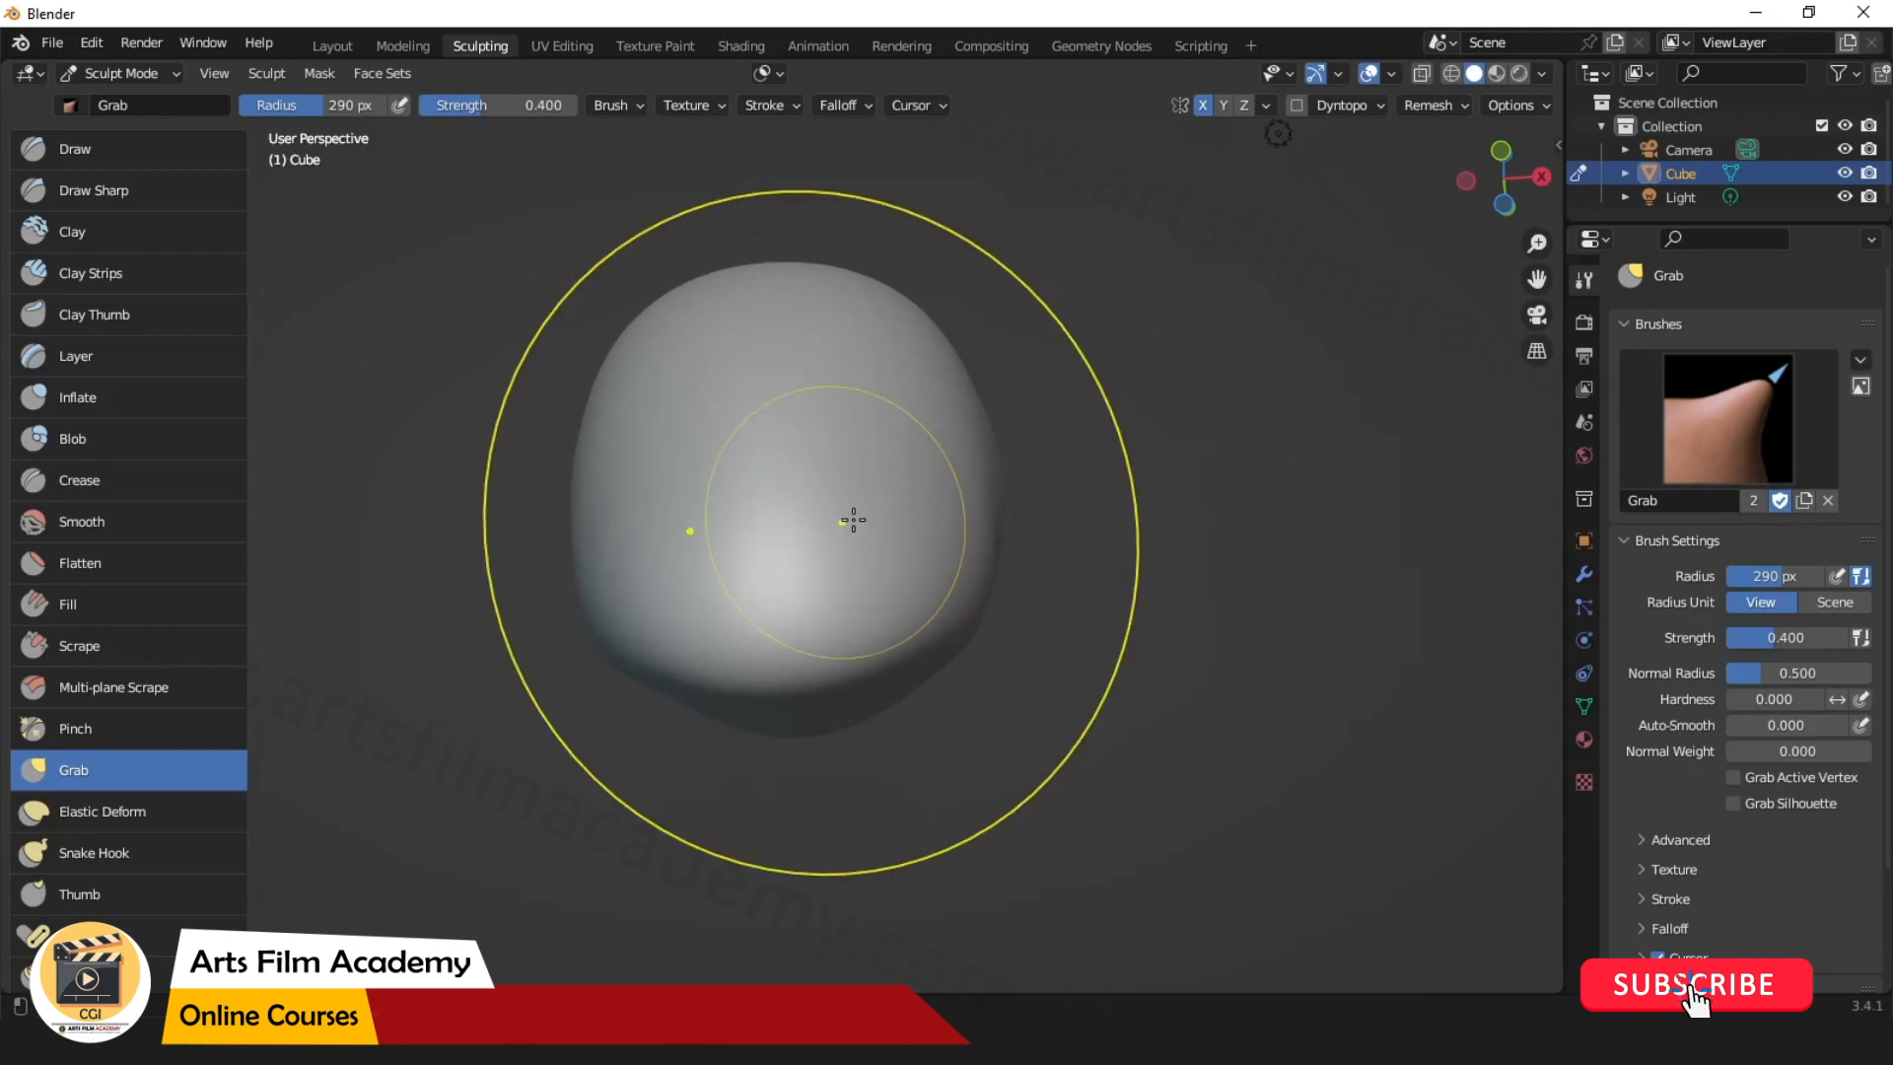
mouse_move(868, 520)
middle_down()
mouse_move(855, 625)
mouse_move(1058, 731)
mouse_move(995, 746)
mouse_move(1016, 745)
middle_up()
drag(891, 444, 886, 440)
mouse_move(886, 440)
middle_down()
mouse_move(951, 673)
mouse_move(1045, 690)
middle_up()
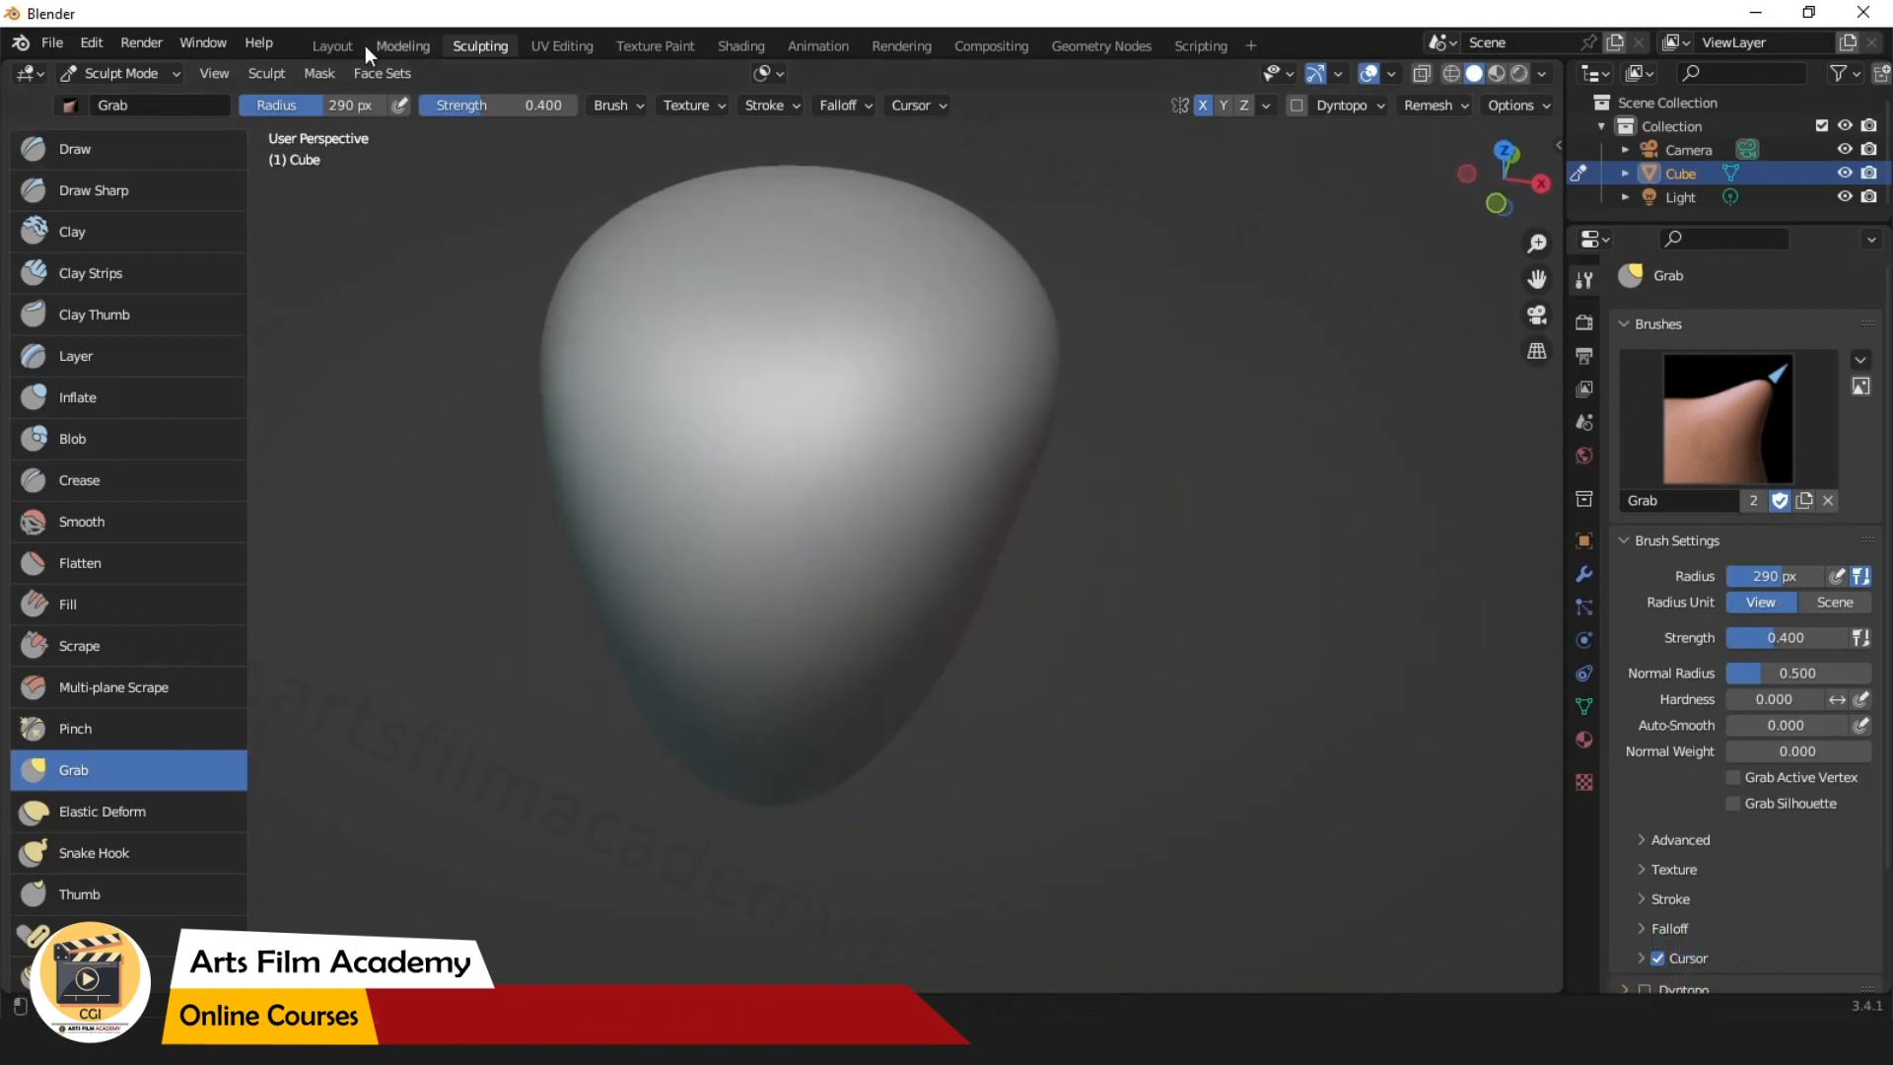
Switch to the Layout workspace and add a cylinder mesh to the scene.
click(337, 44)
scroll(707, 458, down, 3)
middle_drag(621, 627, 559, 570)
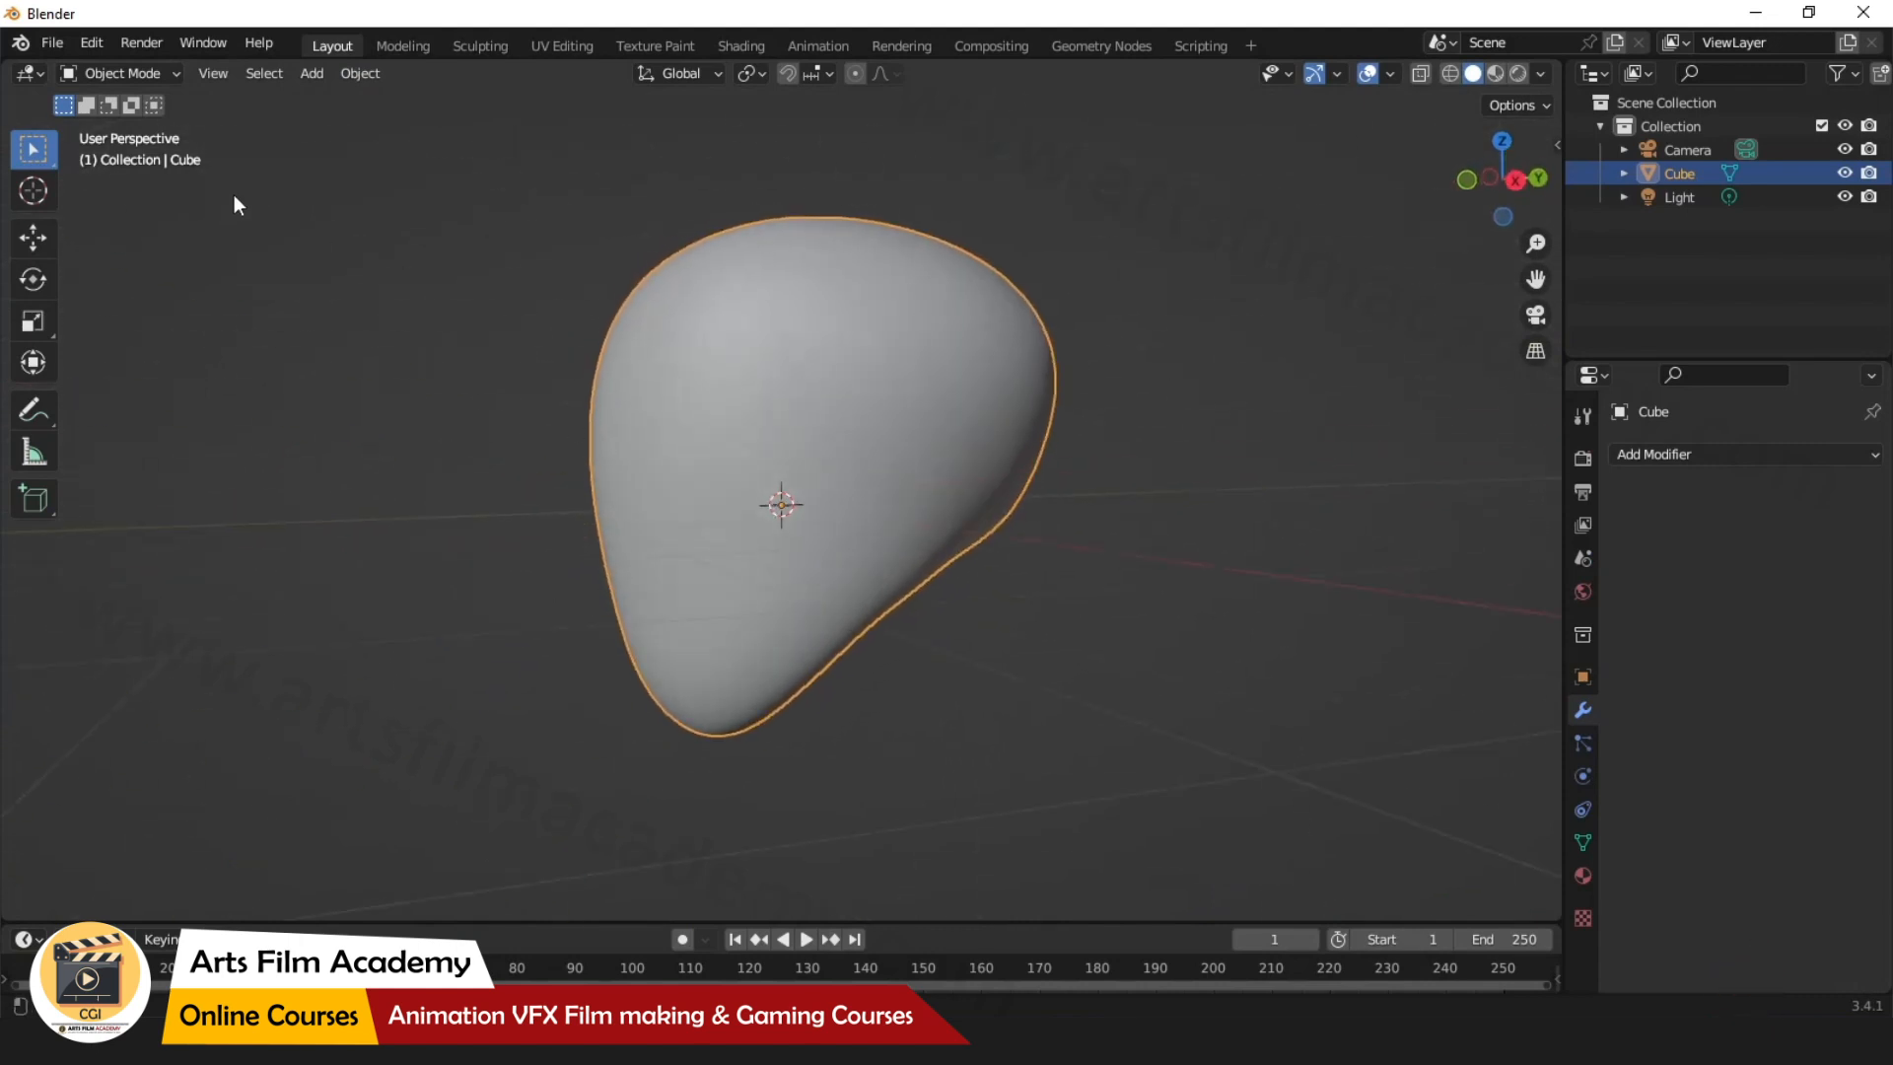
click(307, 75)
mouse_move(340, 99)
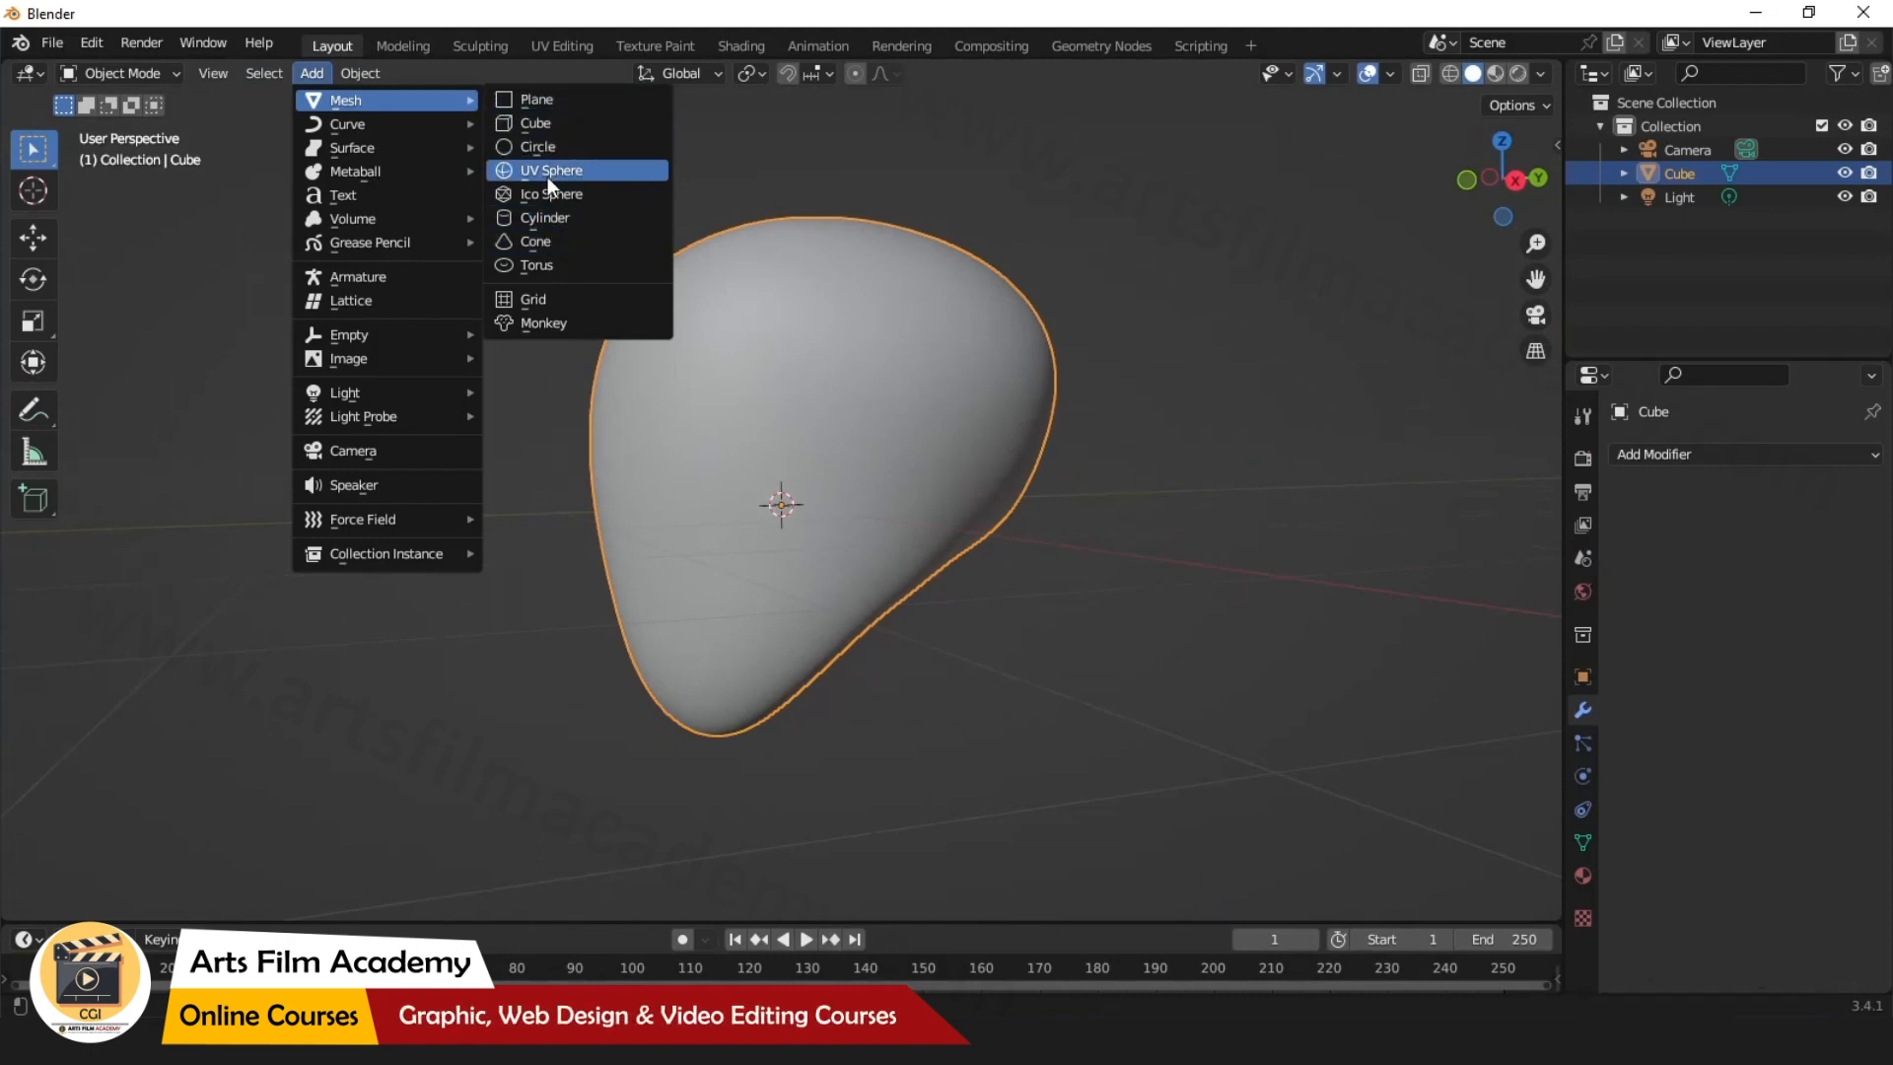
click(545, 217)
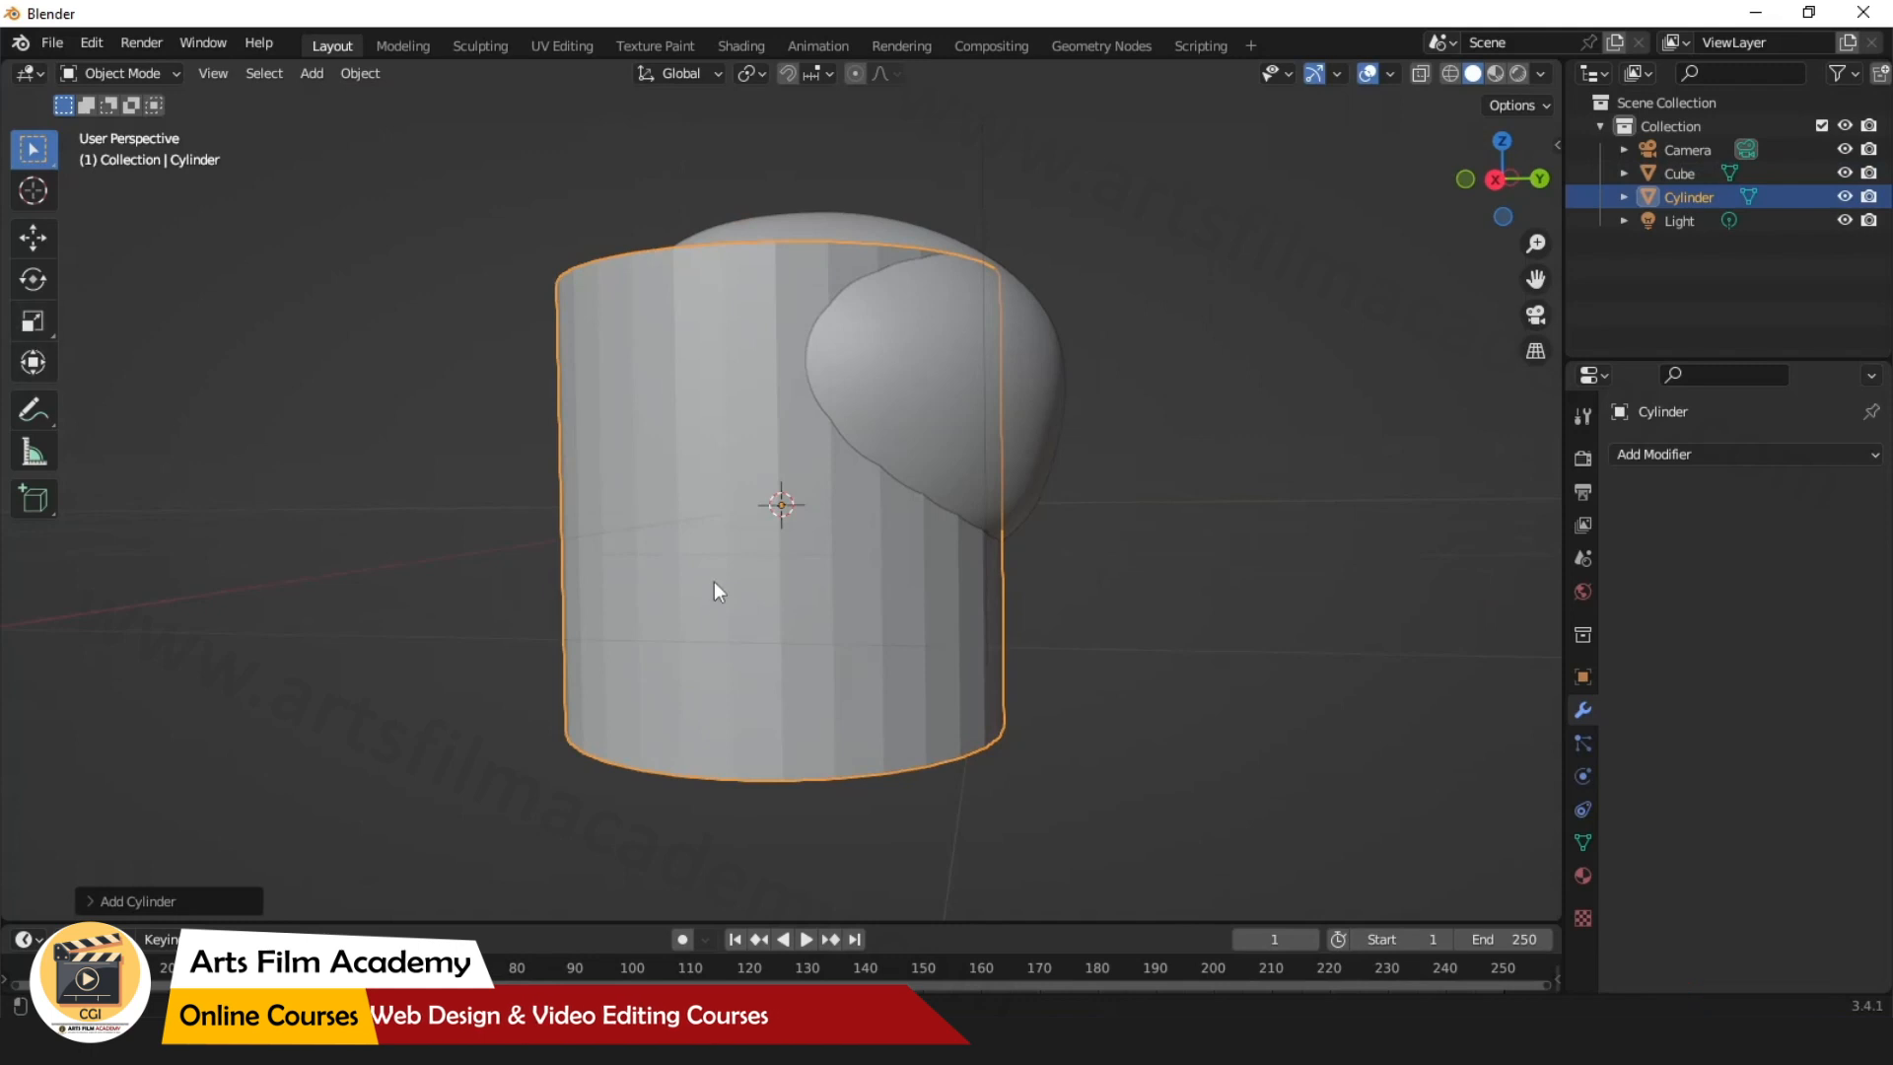
Scale the cylinder down uniformly to about 0.42 of its size.
middle_drag(713, 582, 733, 804)
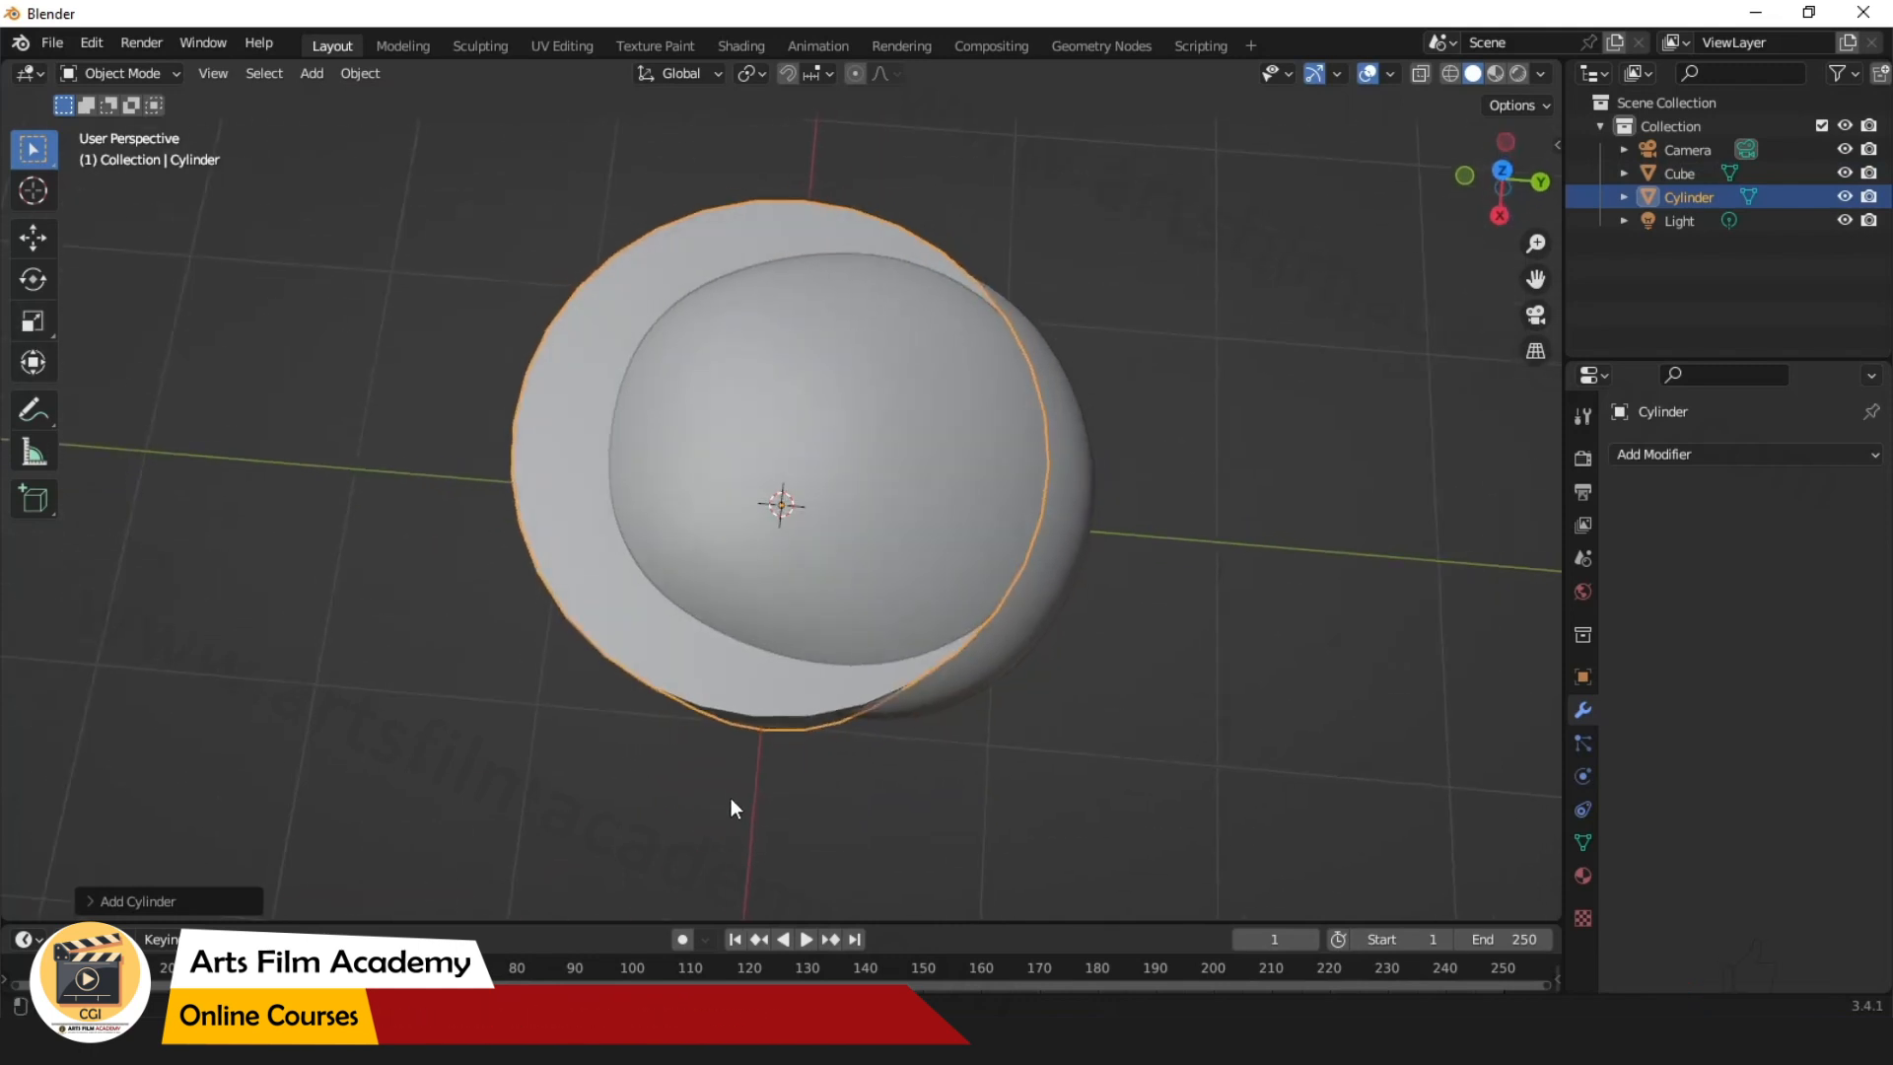
key(s)
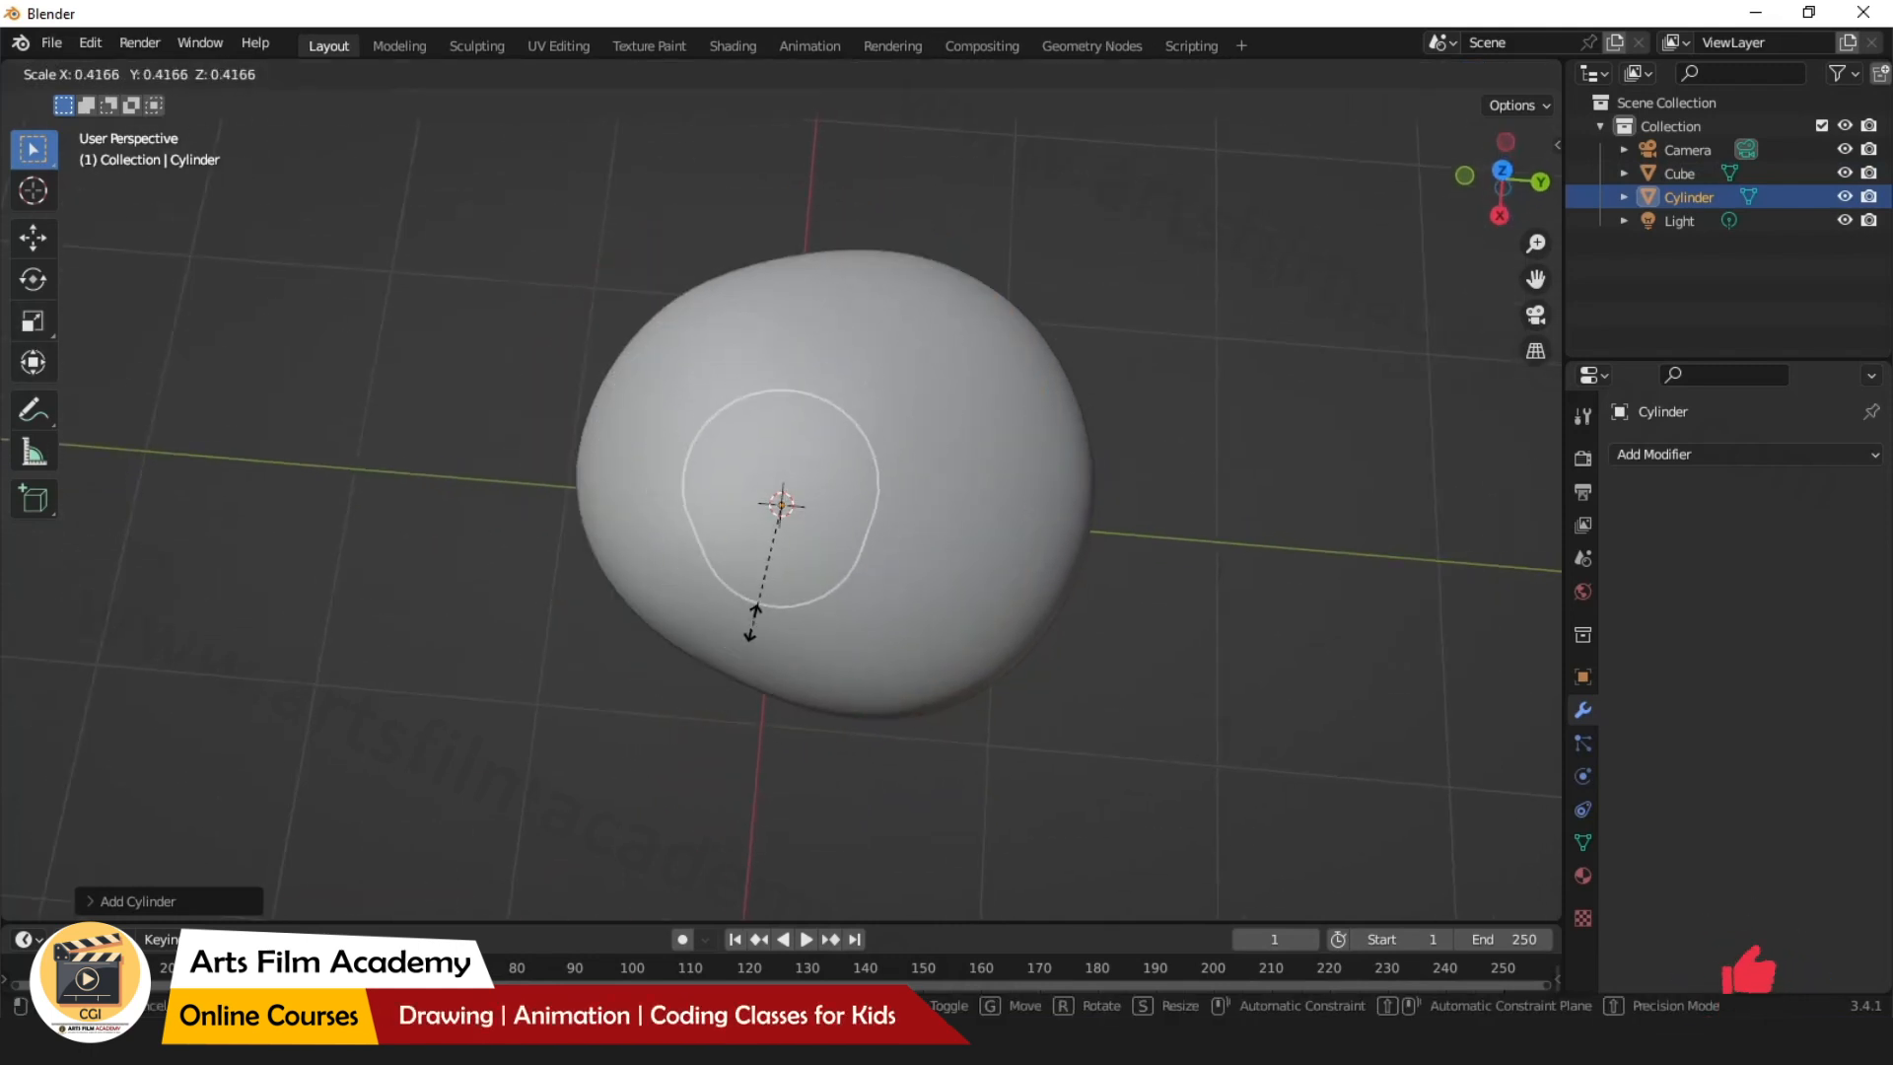
click(755, 621)
middle_drag(756, 625, 850, 503)
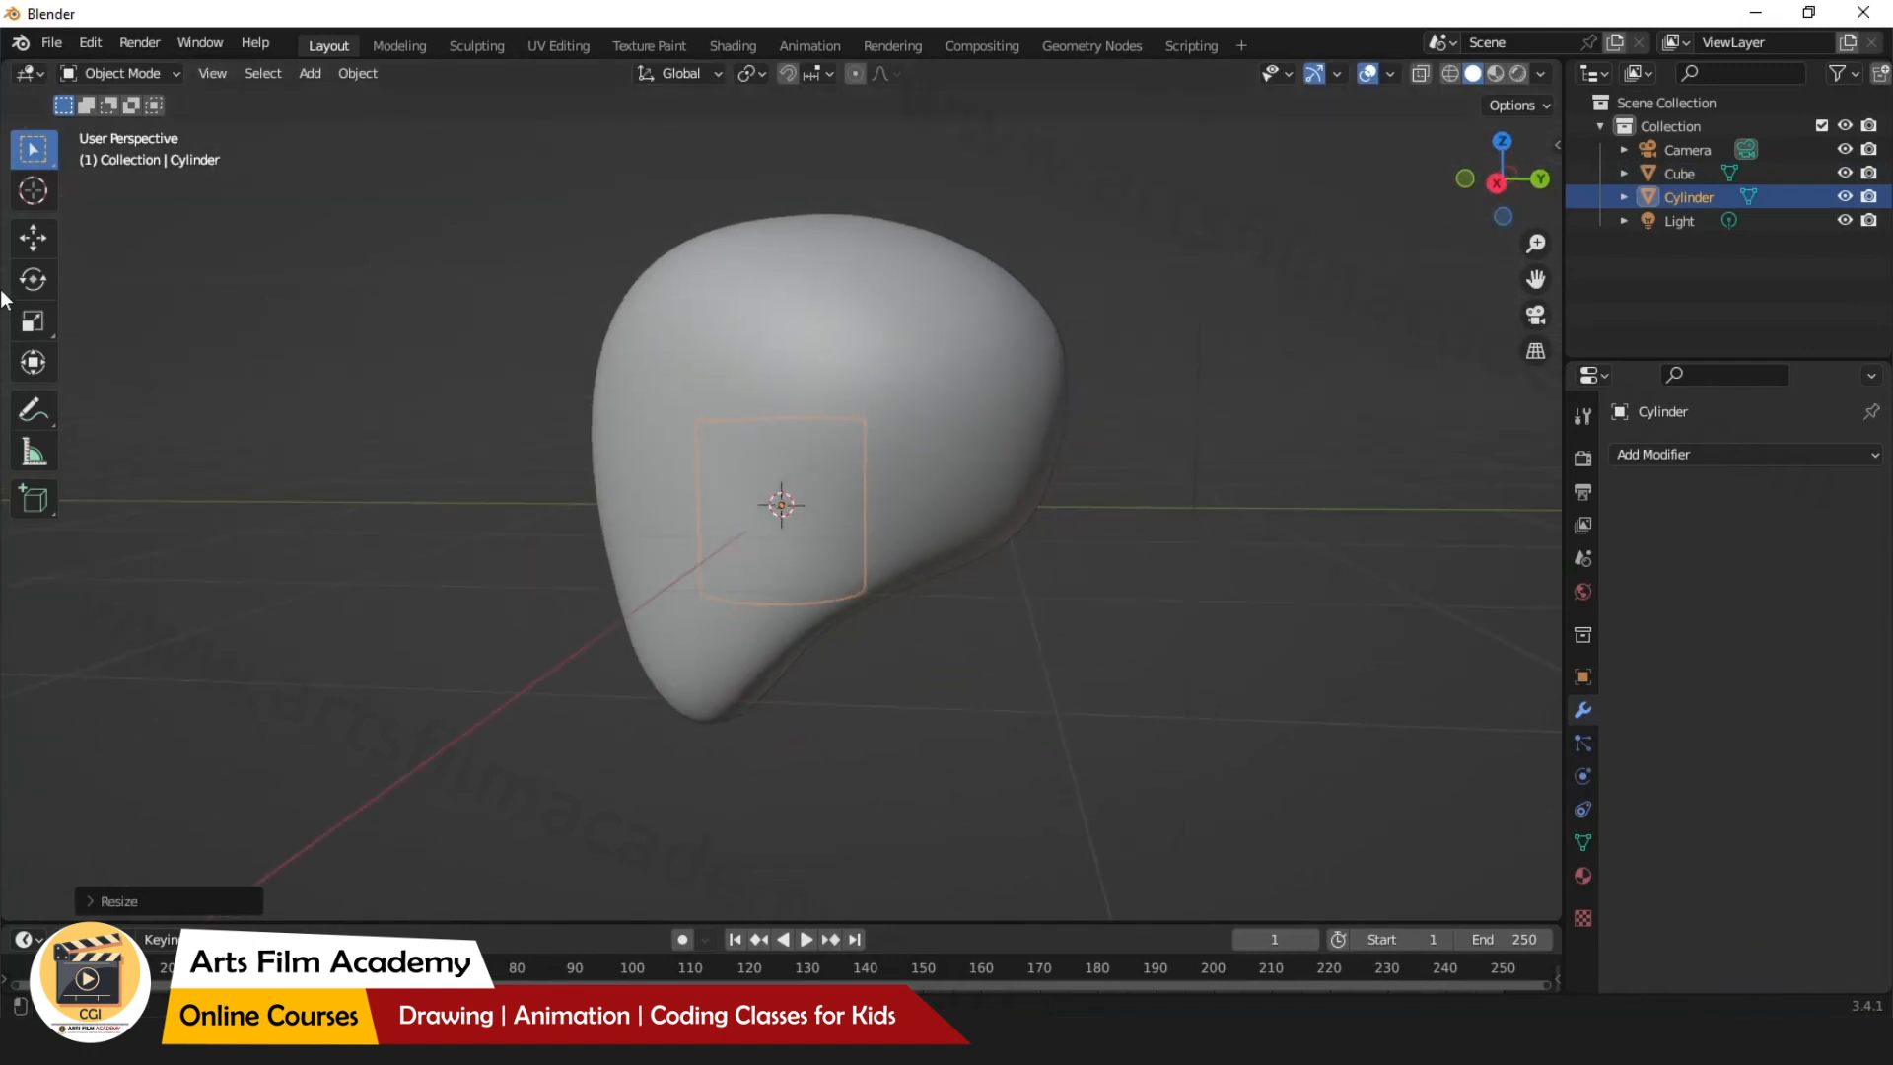
Stretch the cylinder along Z so its lower end extends below the jaw as a neck.
click(33, 318)
drag(778, 409, 782, 165)
right_click(783, 178)
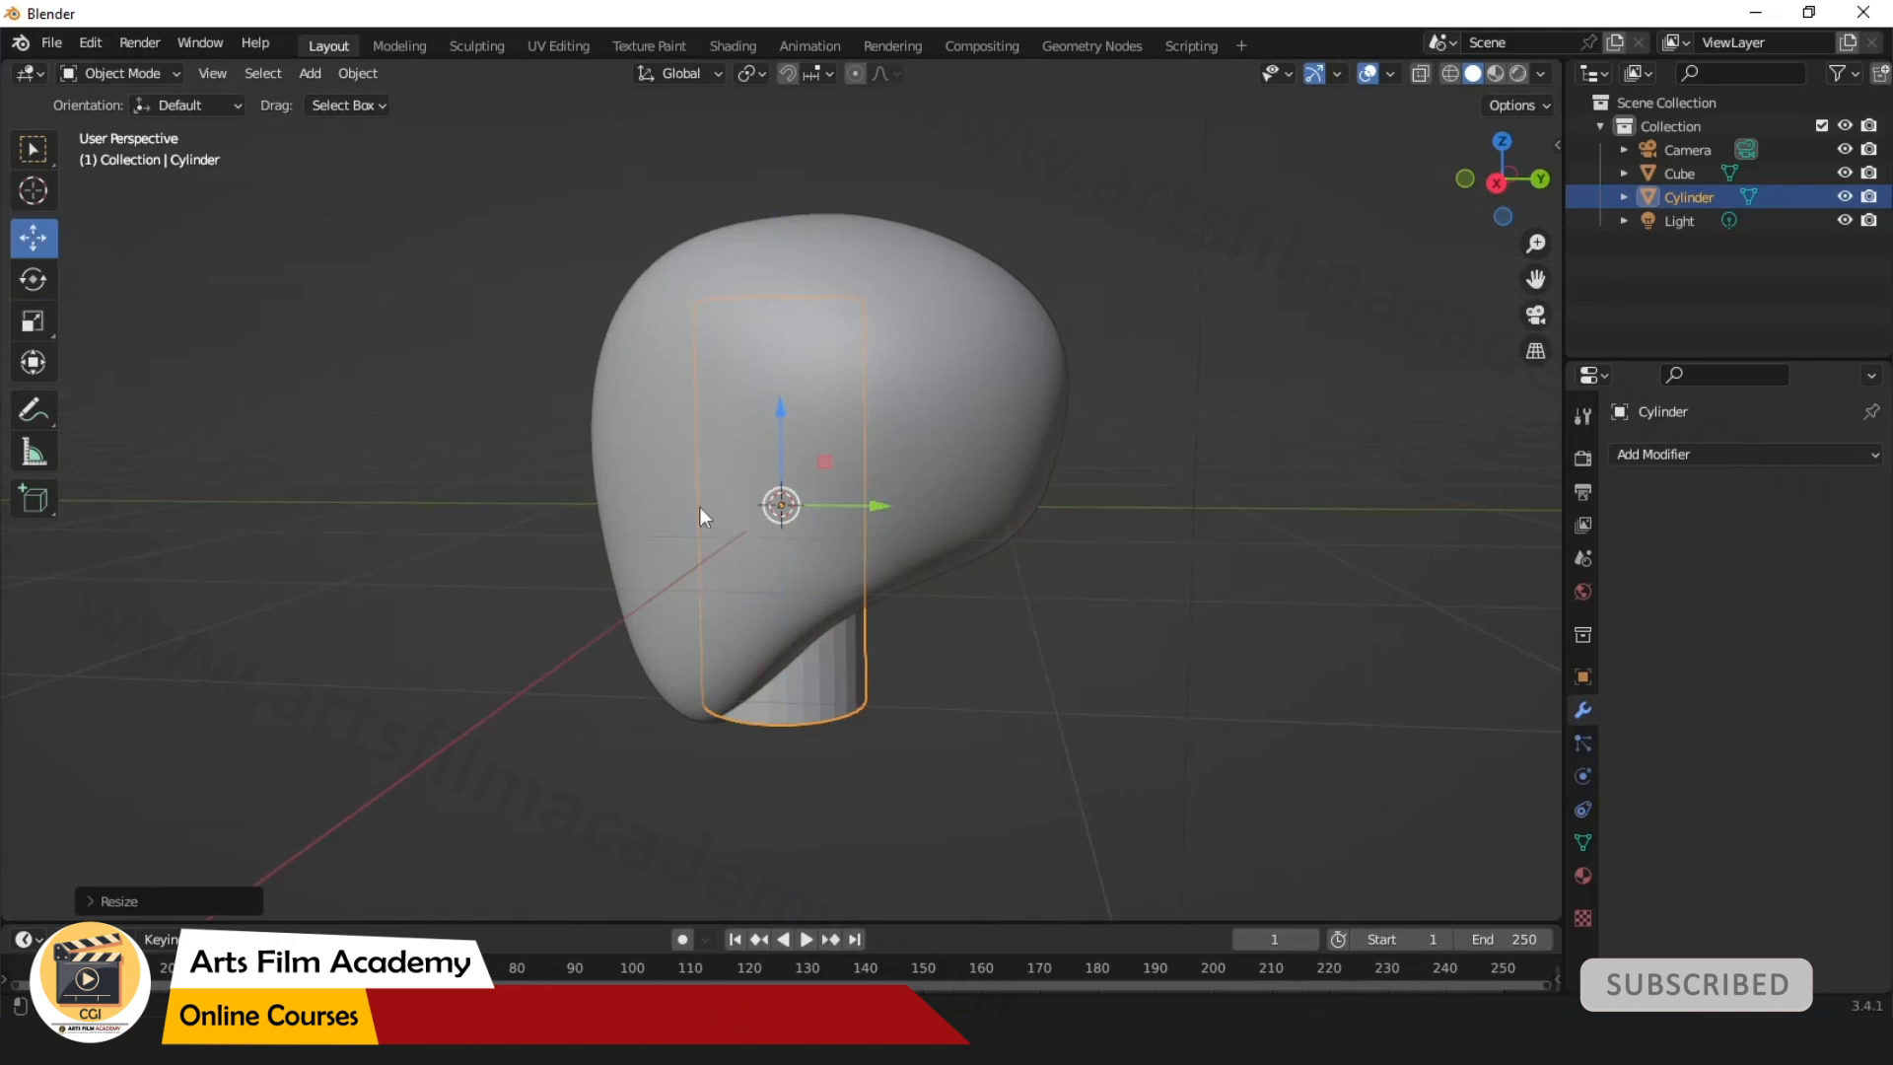
Move the cylinder down and back so it sits beneath the rear of the head as a neck.
drag(824, 461, 917, 643)
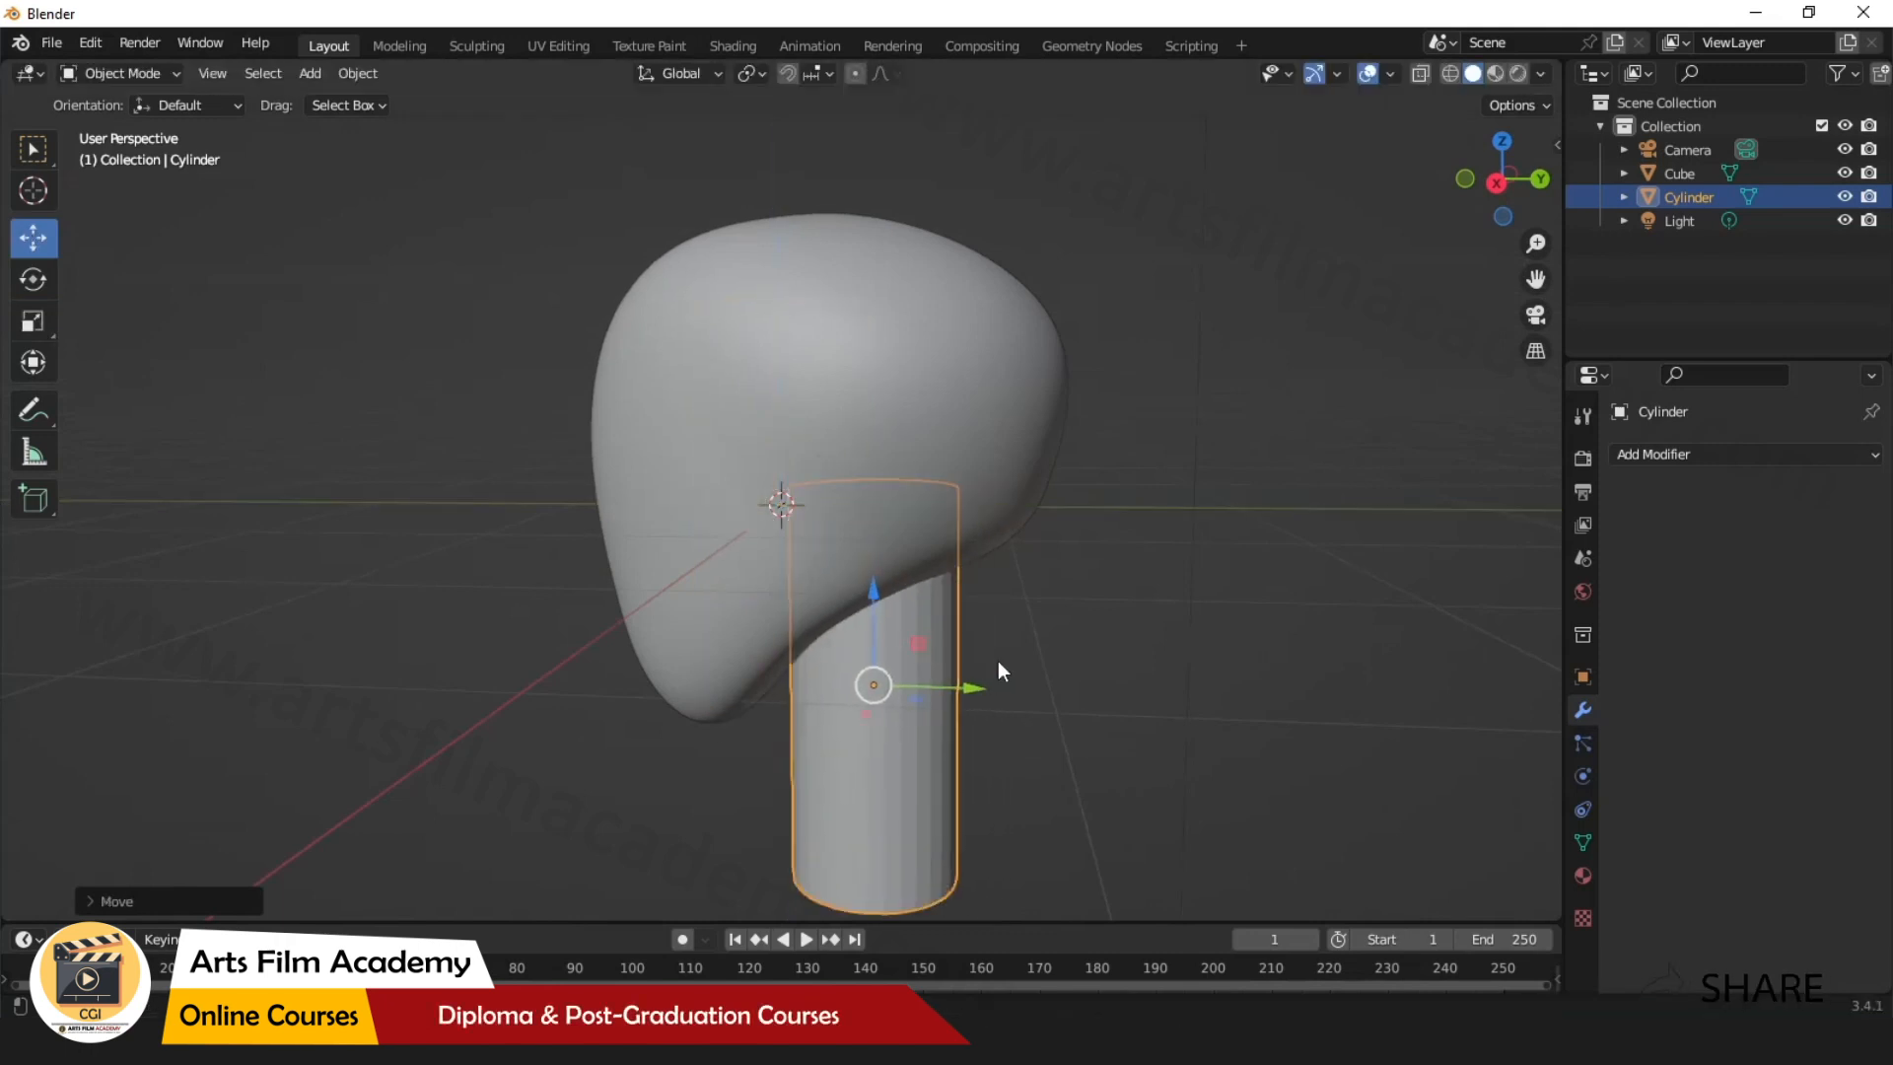
mouse_move(997, 662)
middle_down()
mouse_move(1006, 606)
mouse_move(1000, 657)
middle_up()
scroll(981, 674, down, 3)
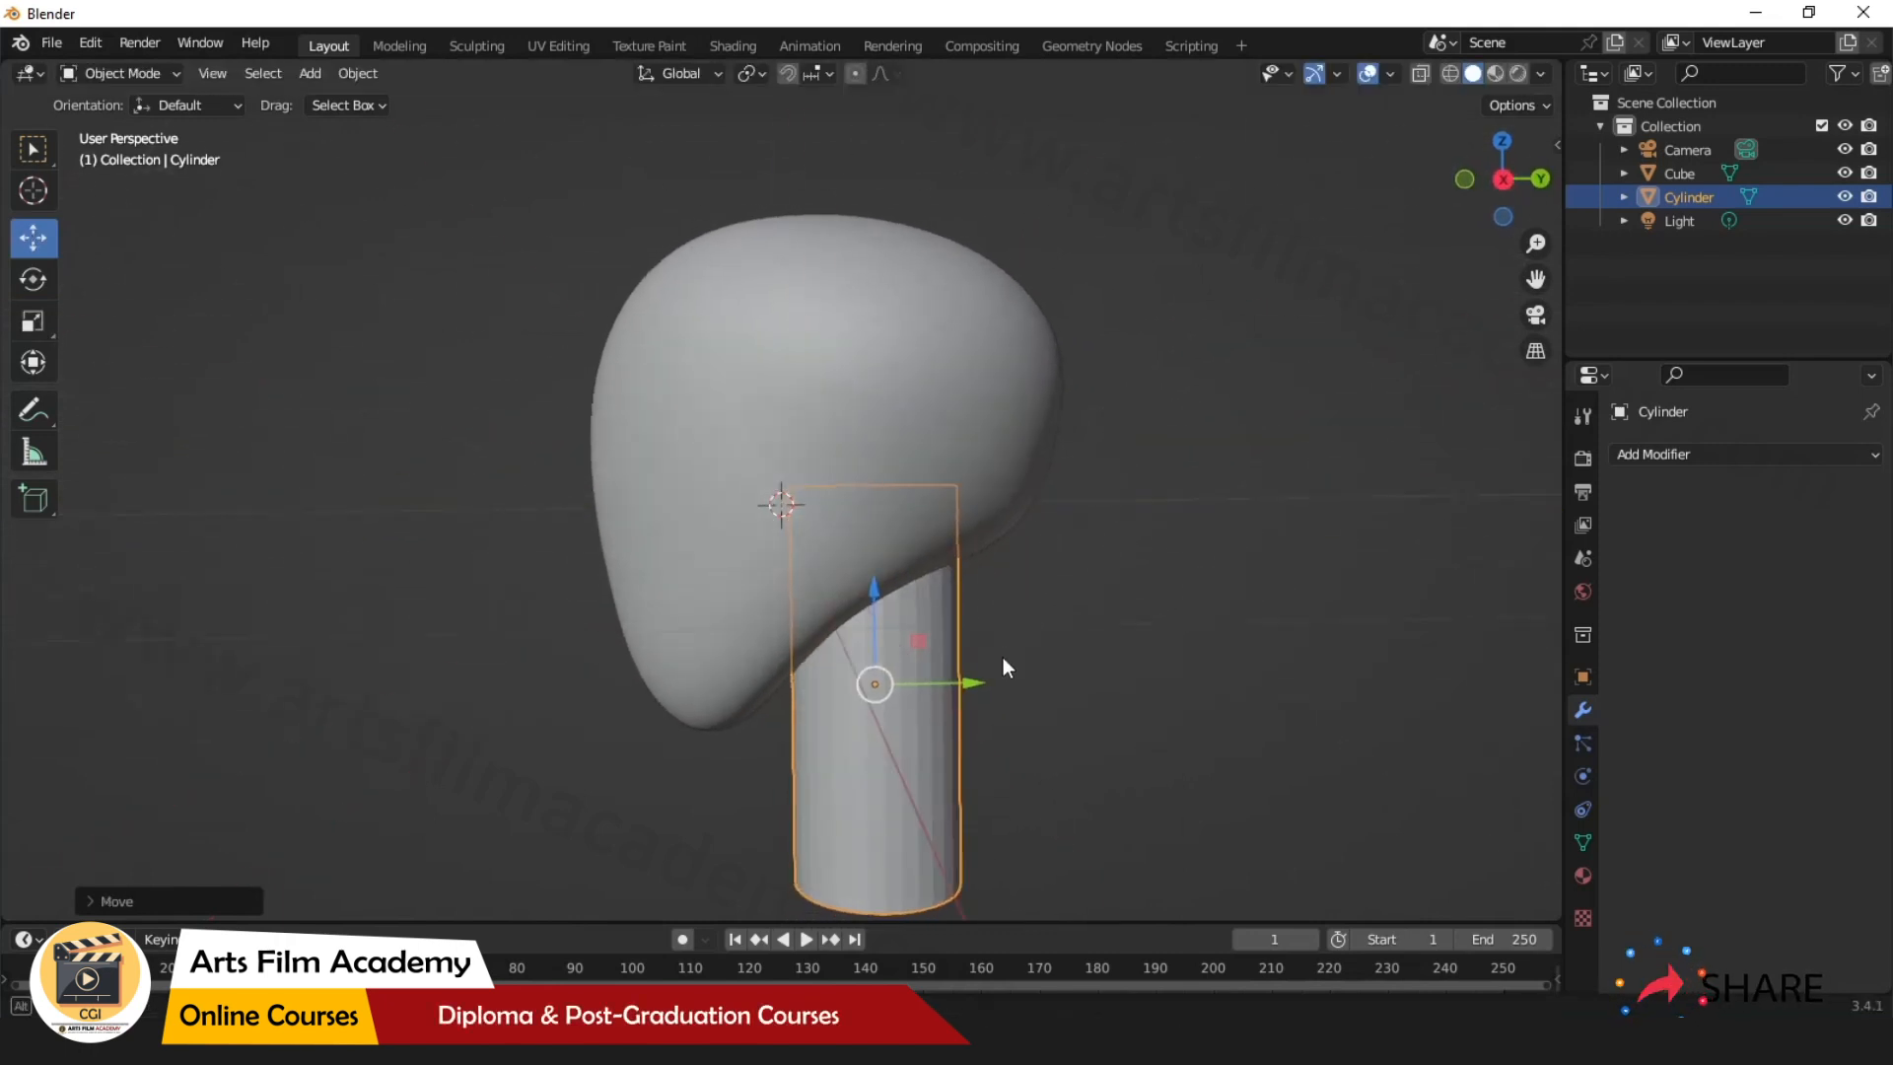
scroll(937, 675, up, 4)
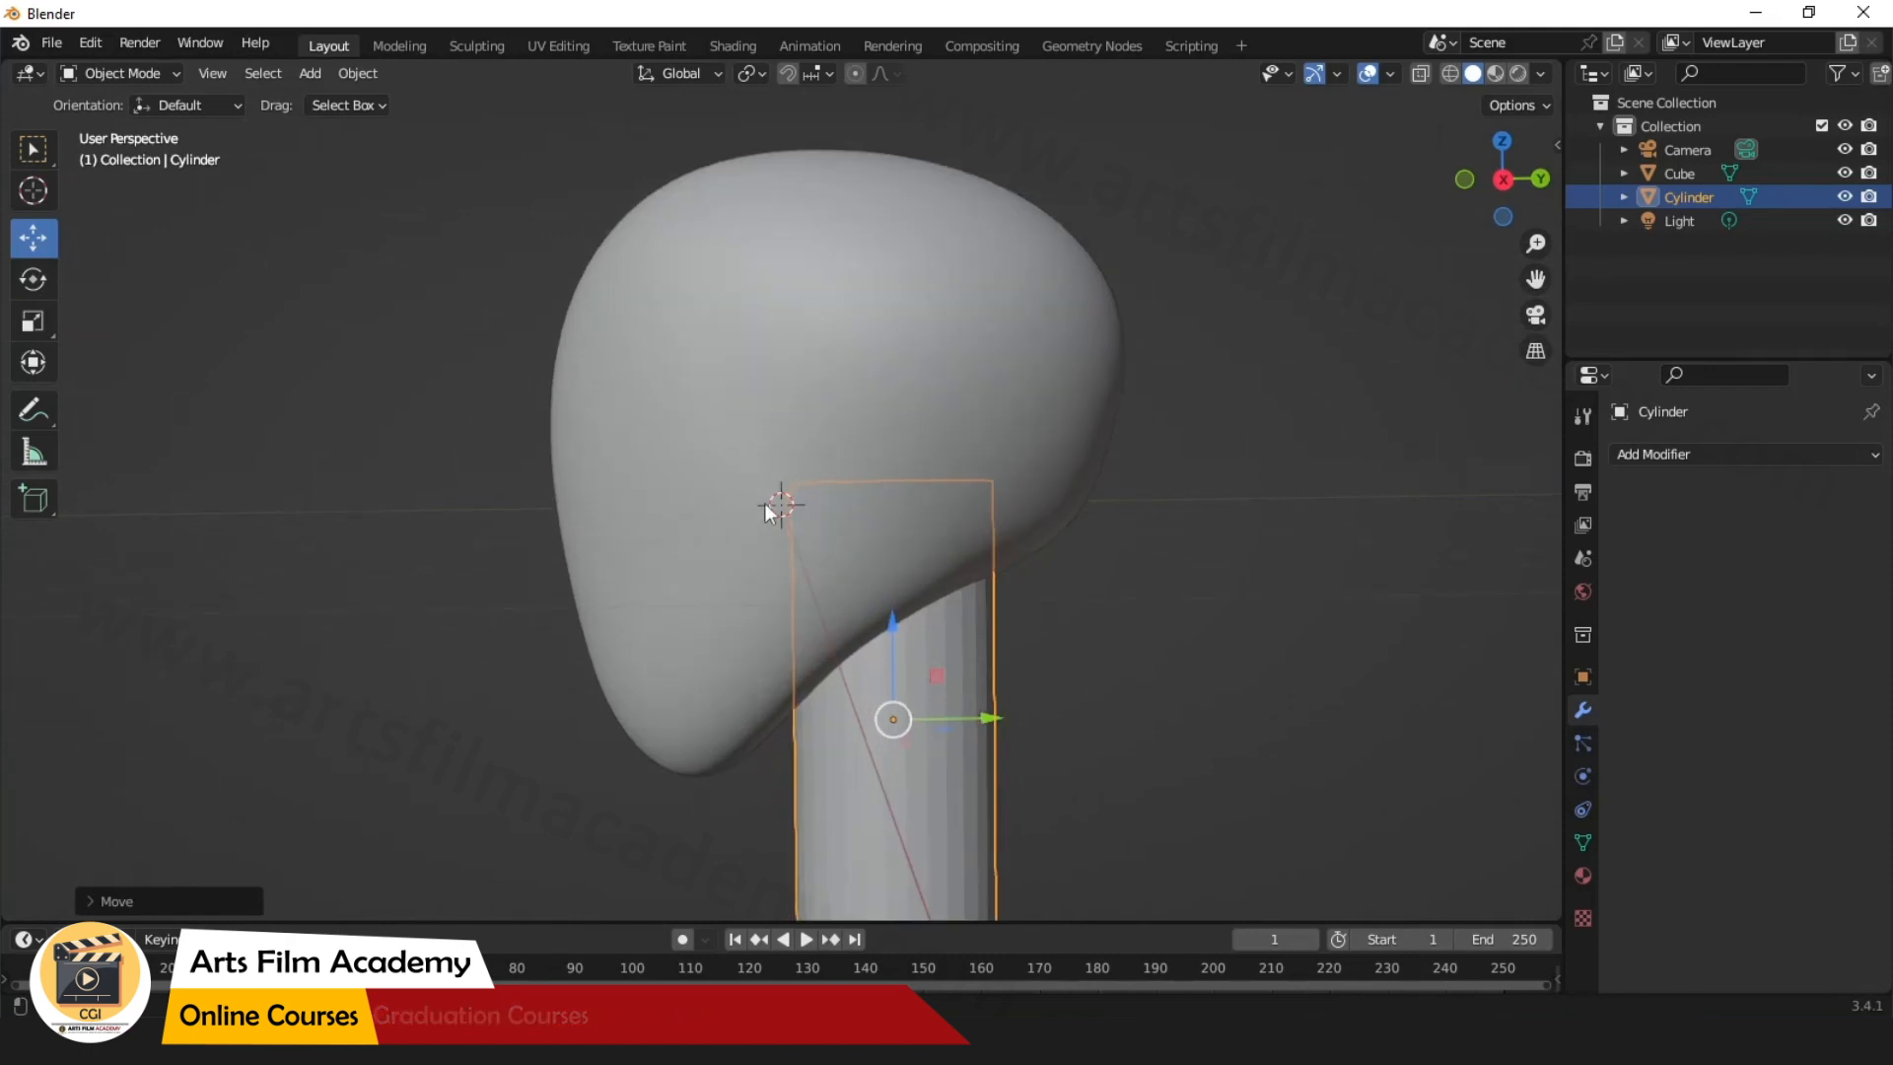
scroll(770, 513, down, 2)
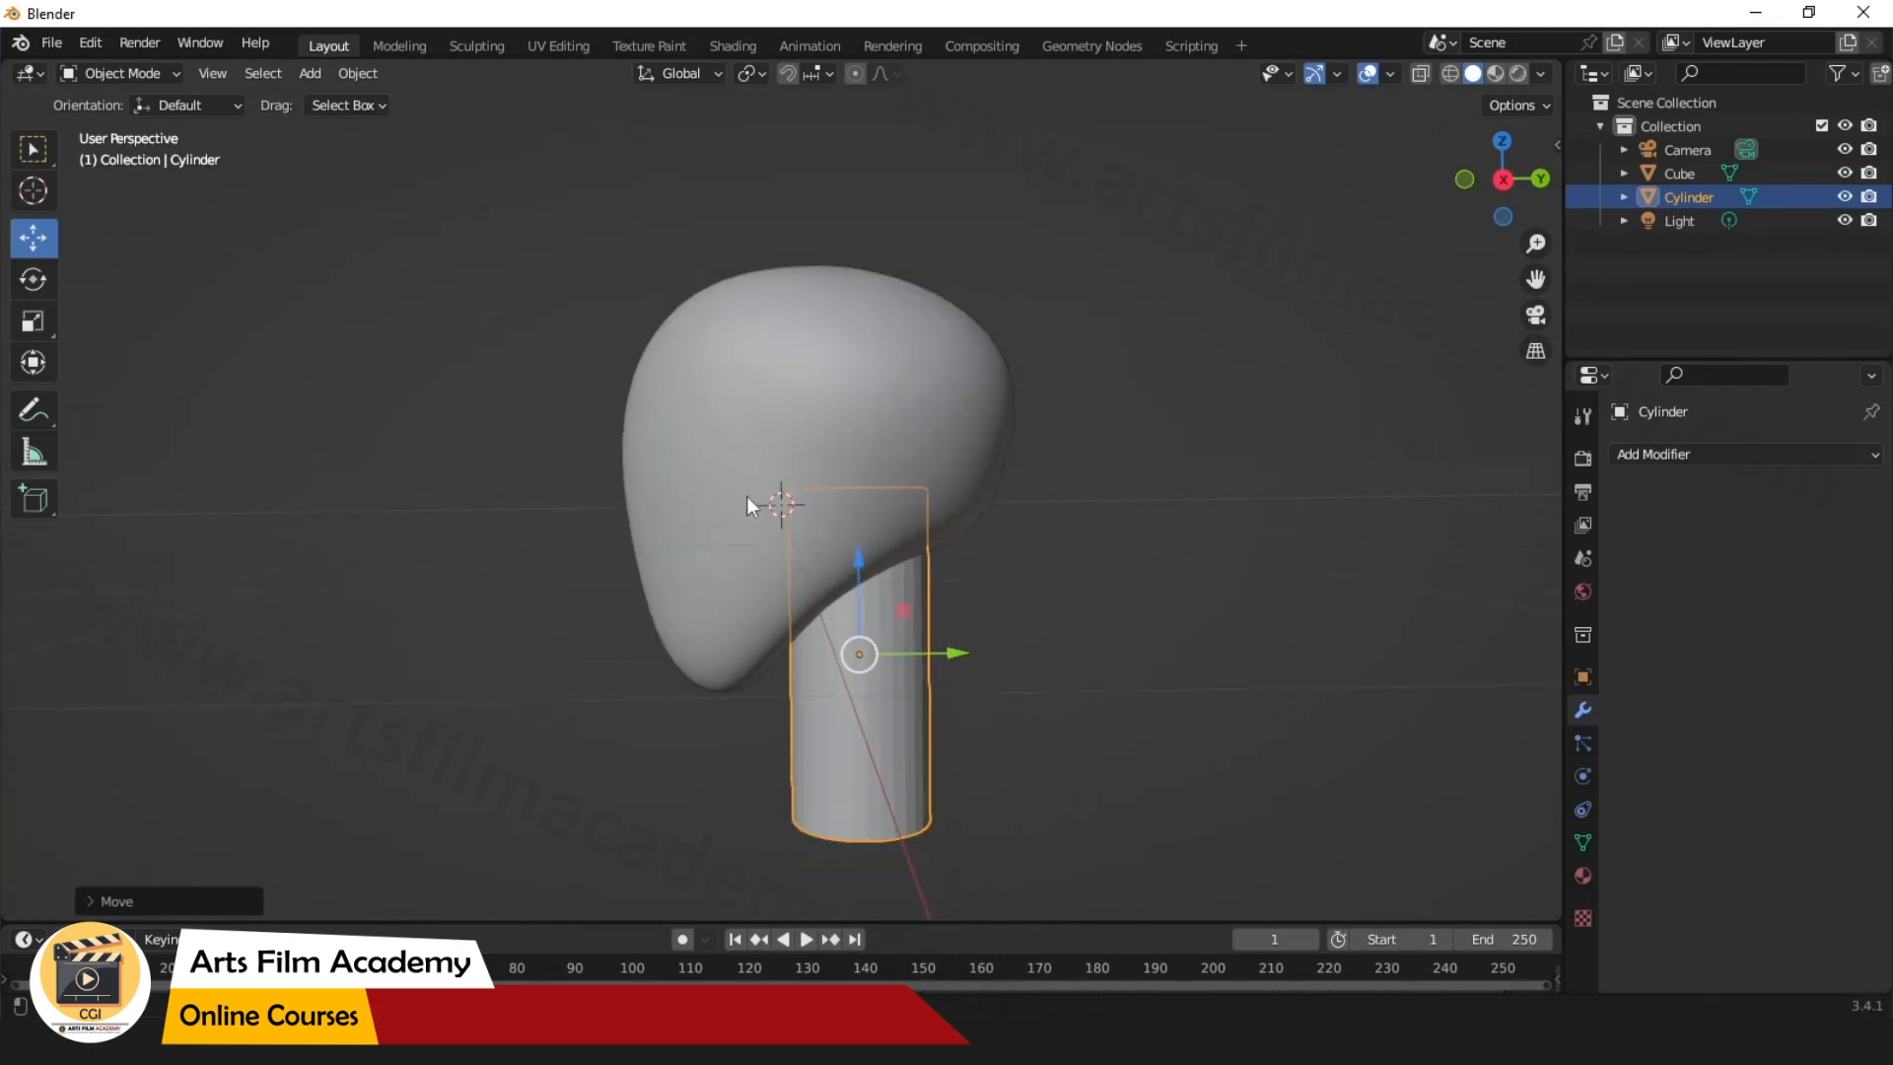
Switch to the Sculpting workspace and enlarge the outliner so all scene objects are listed.
click(478, 46)
scroll(854, 506, down, 3)
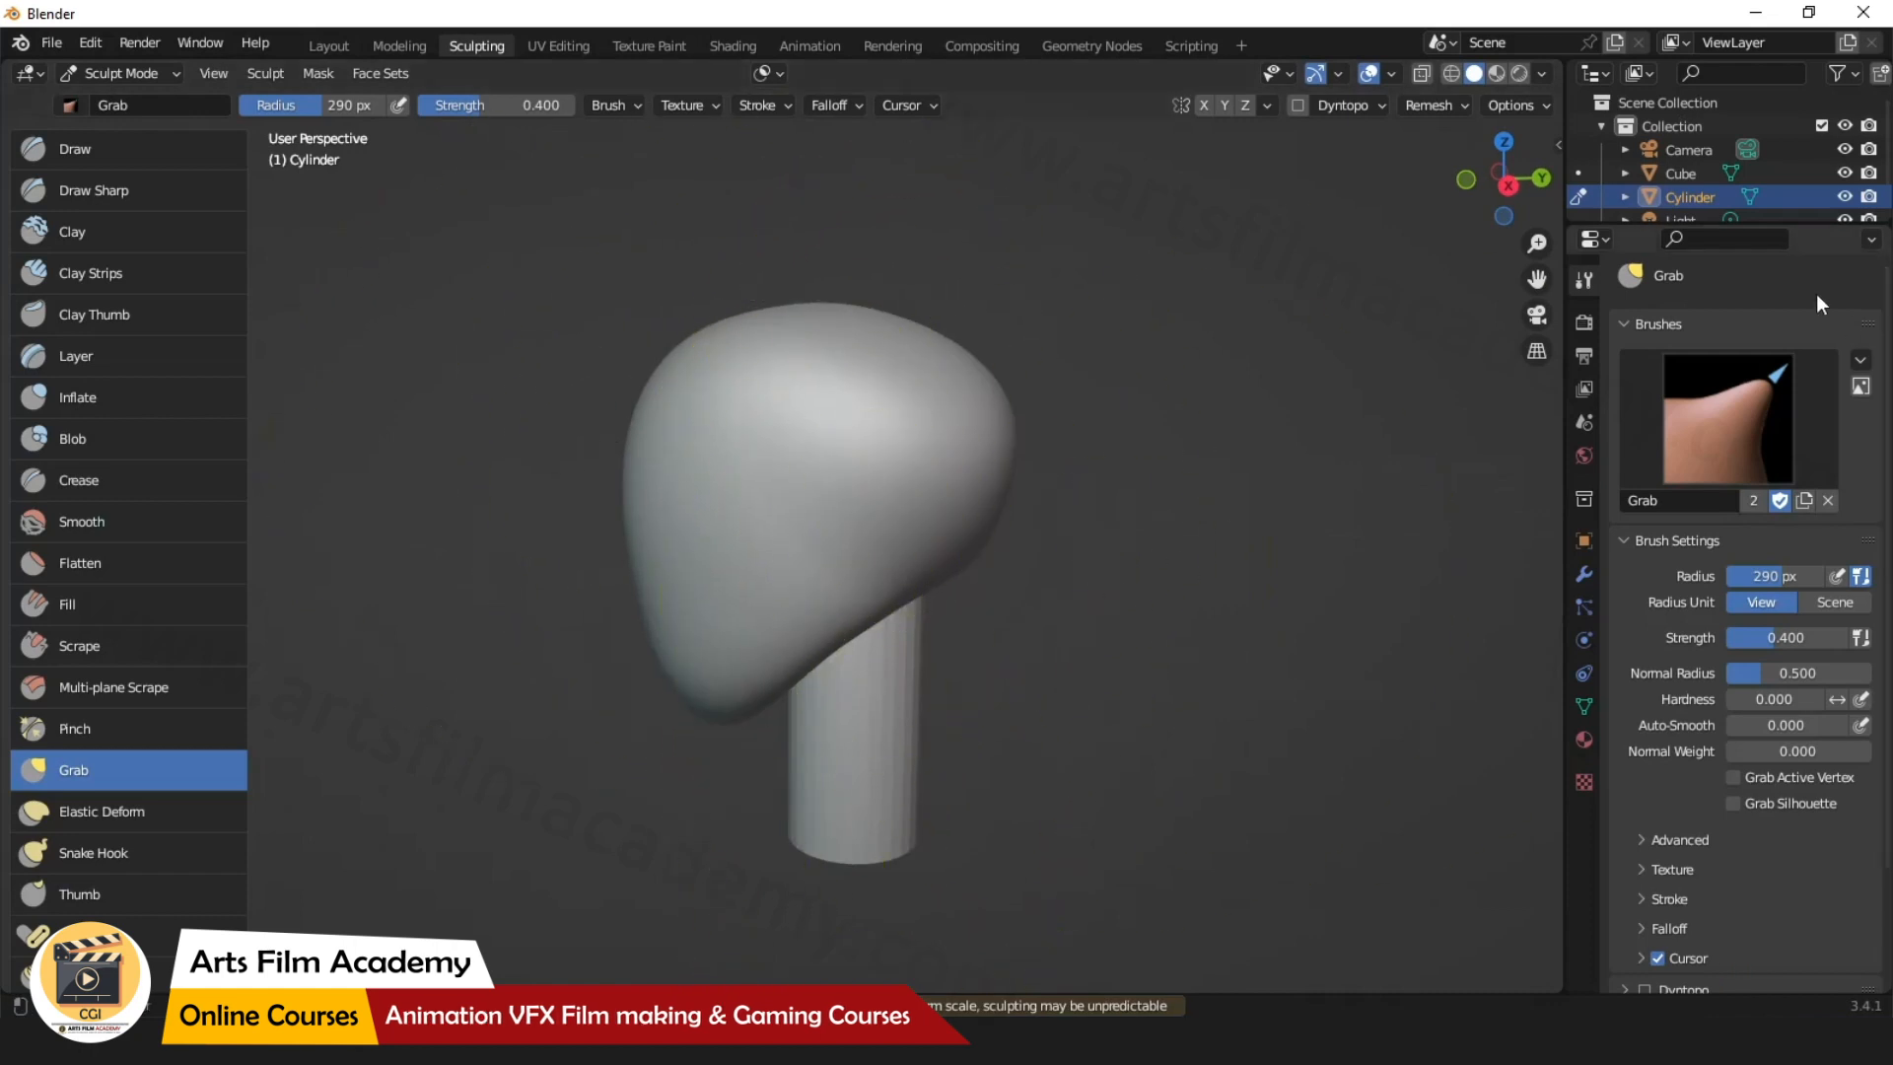
drag(1810, 217, 1810, 537)
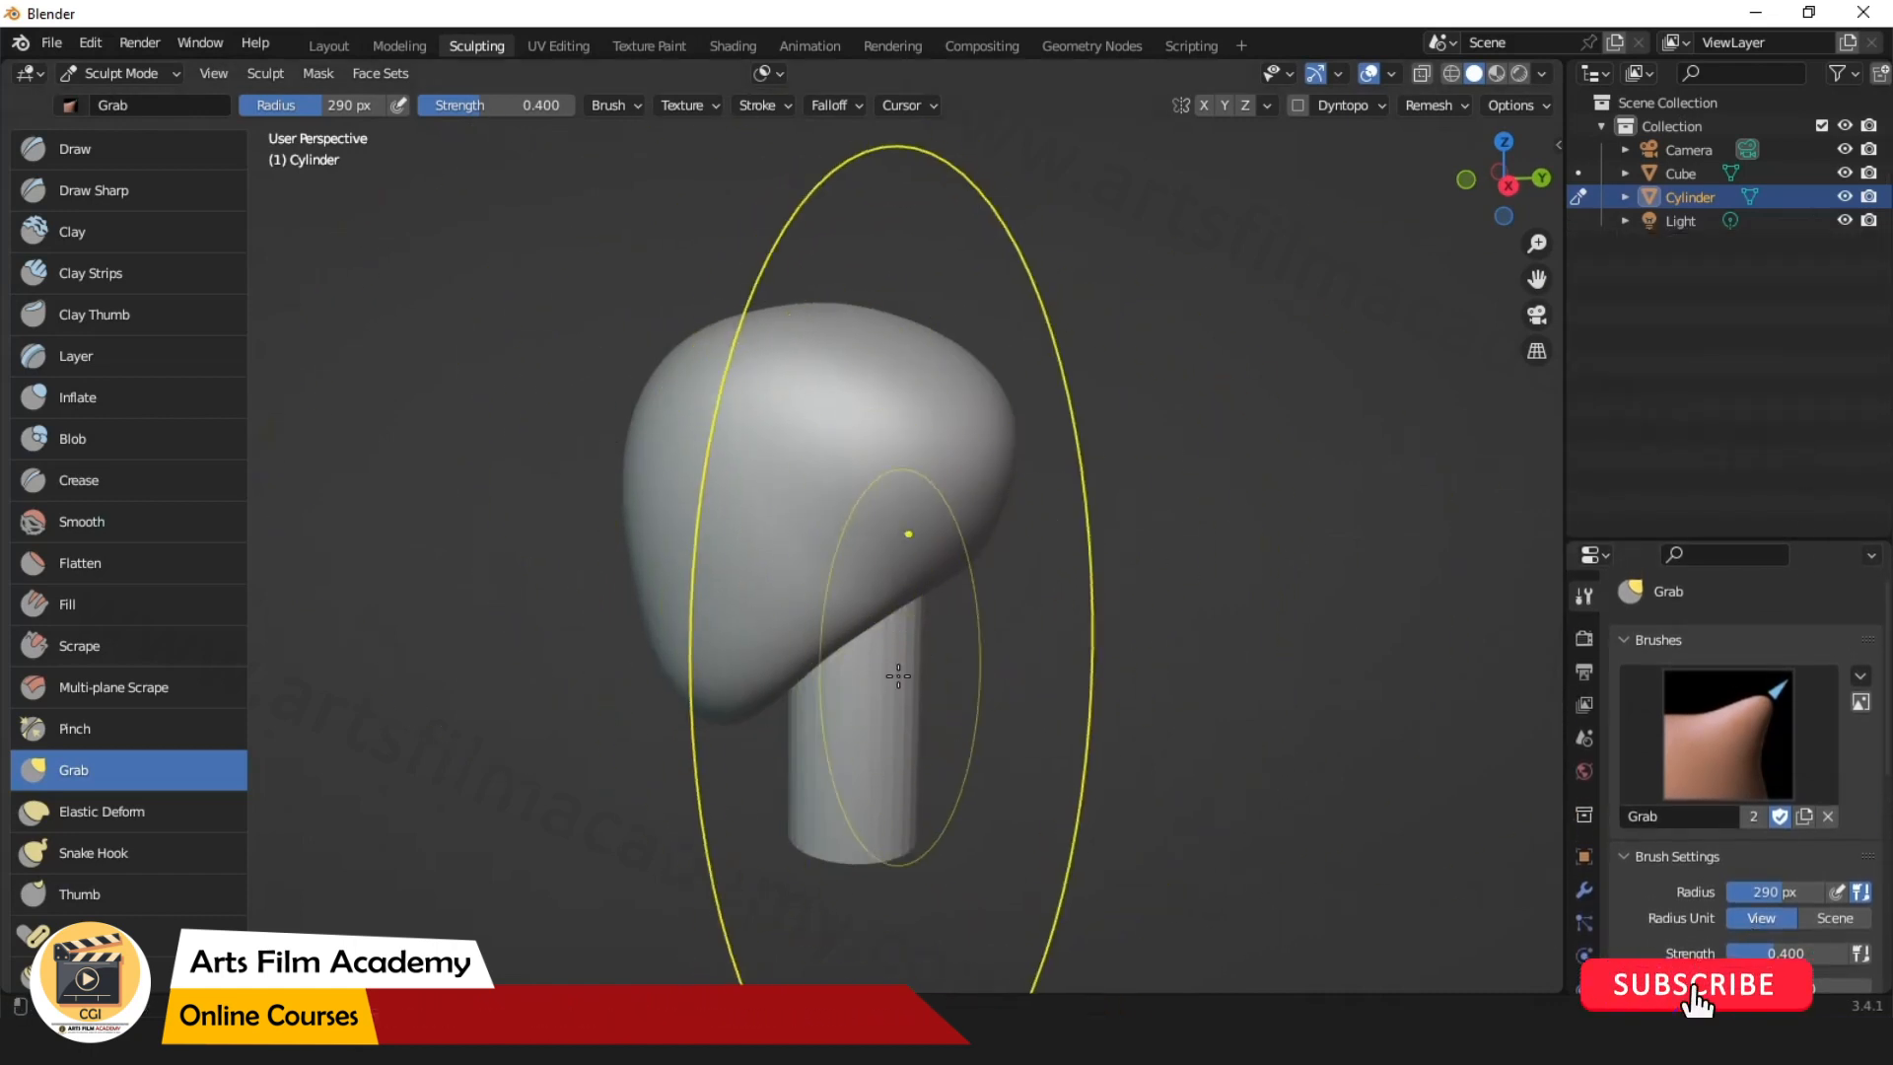
Try pulling the neck cylinder backward with Grab, and undo the stroke.
mouse_move(895, 676)
mouse_down()
mouse_move(1060, 721)
mouse_move(1144, 621)
mouse_move(1079, 694)
mouse_up()
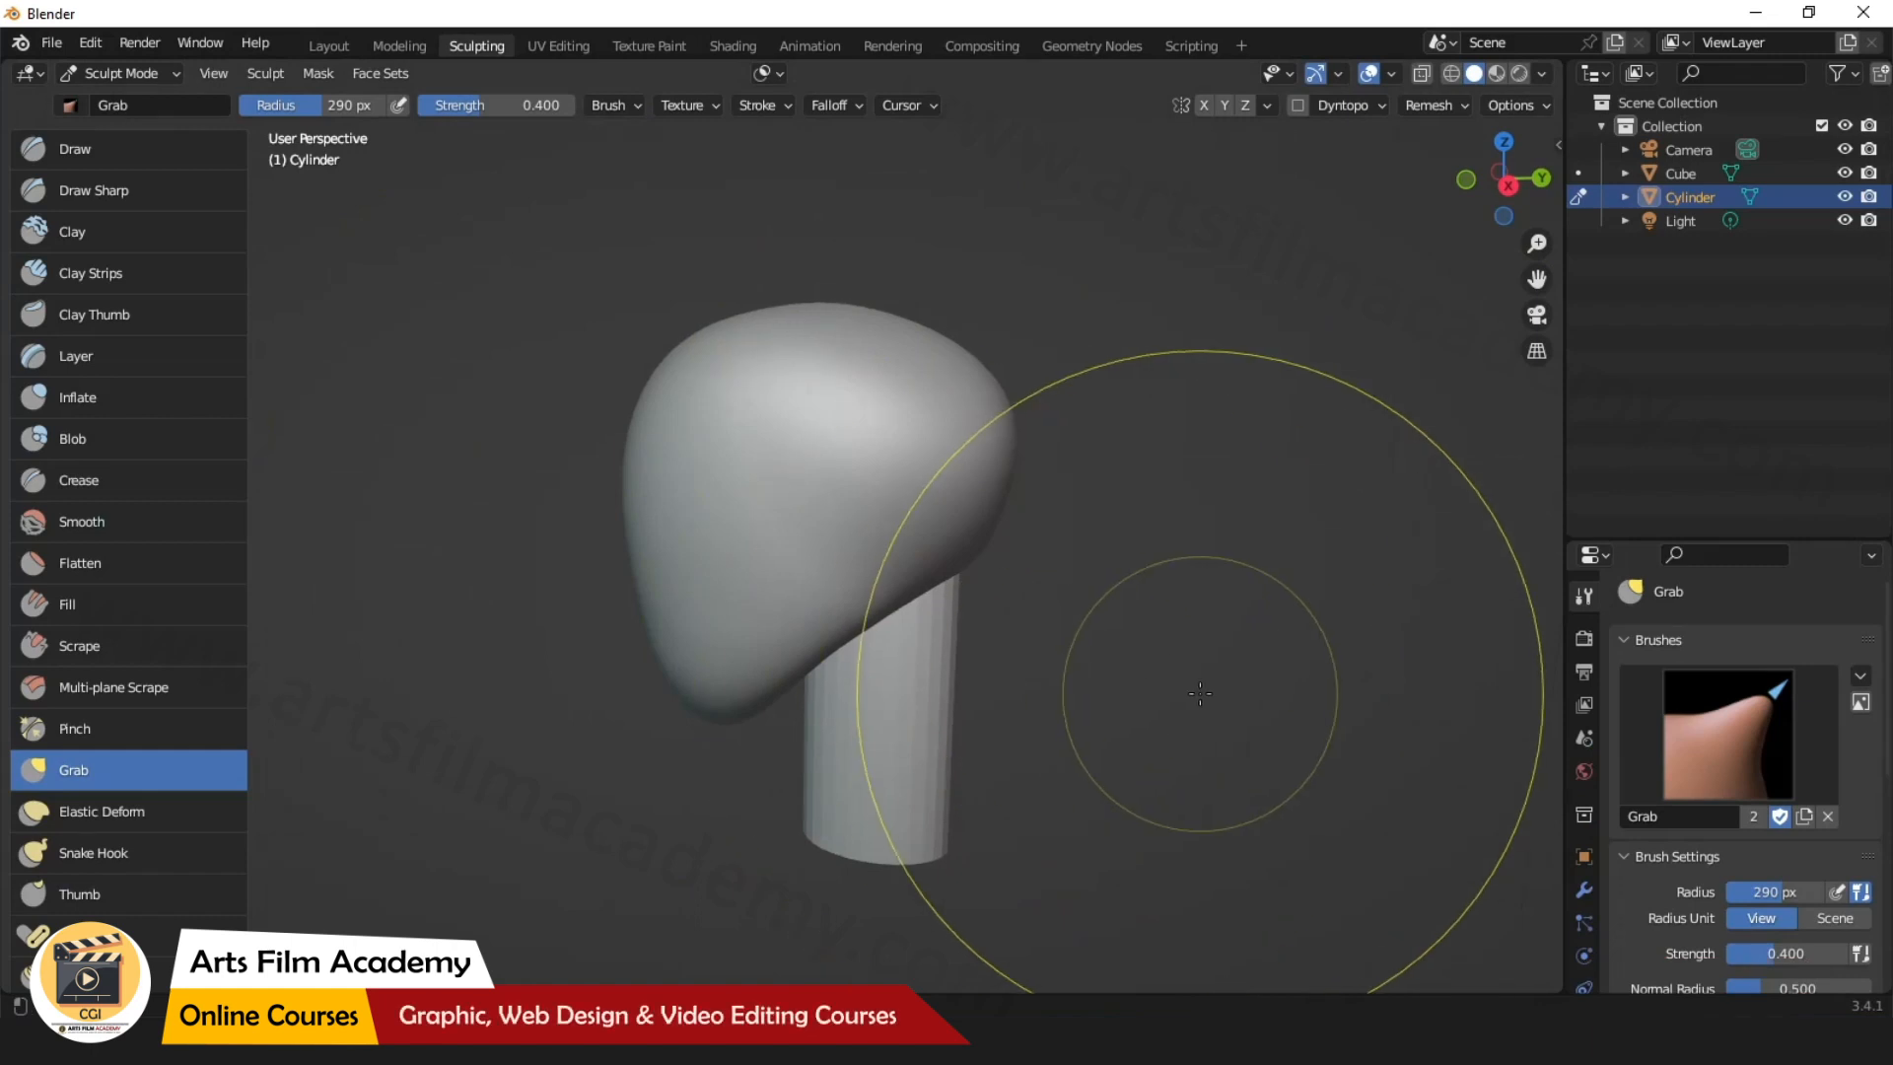
key(ctrl+z)
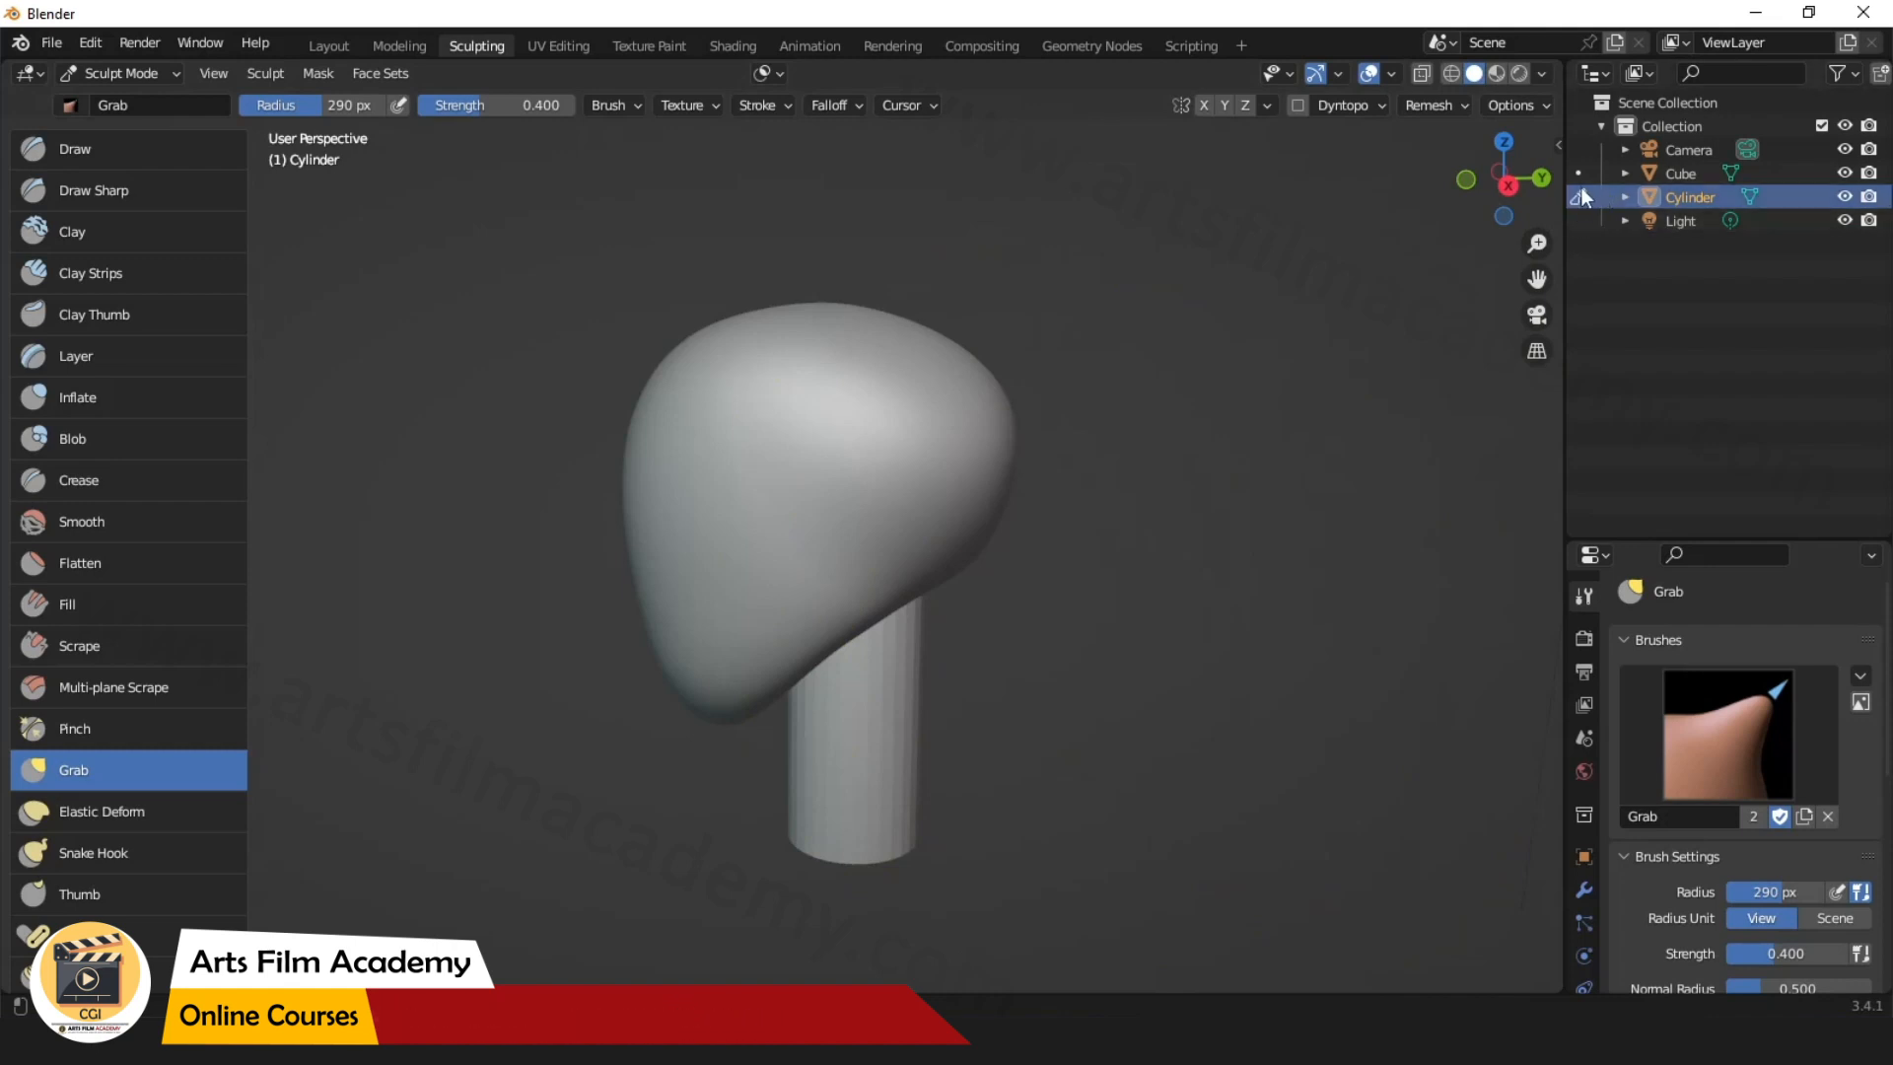
Make the head the active sculpt object and pull its surface slightly up and back with Grab.
click(1580, 173)
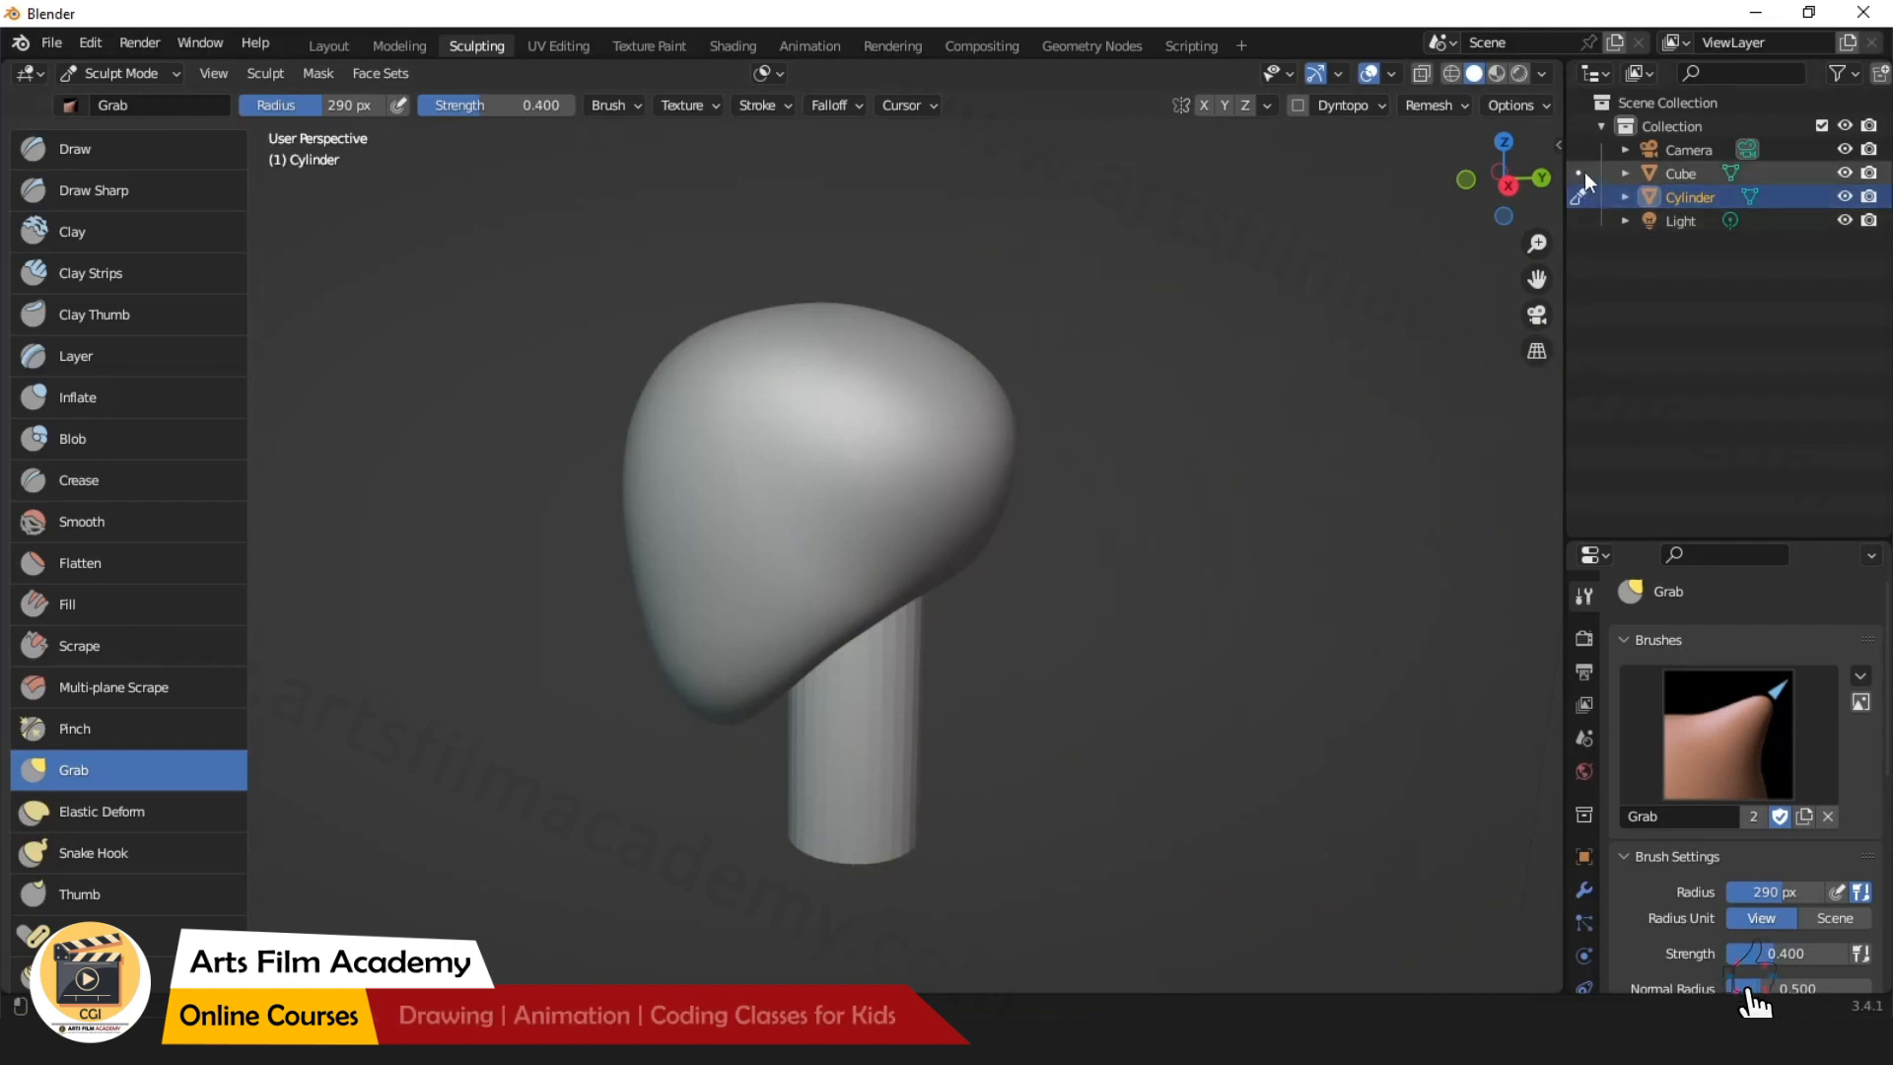
drag(849, 464, 961, 364)
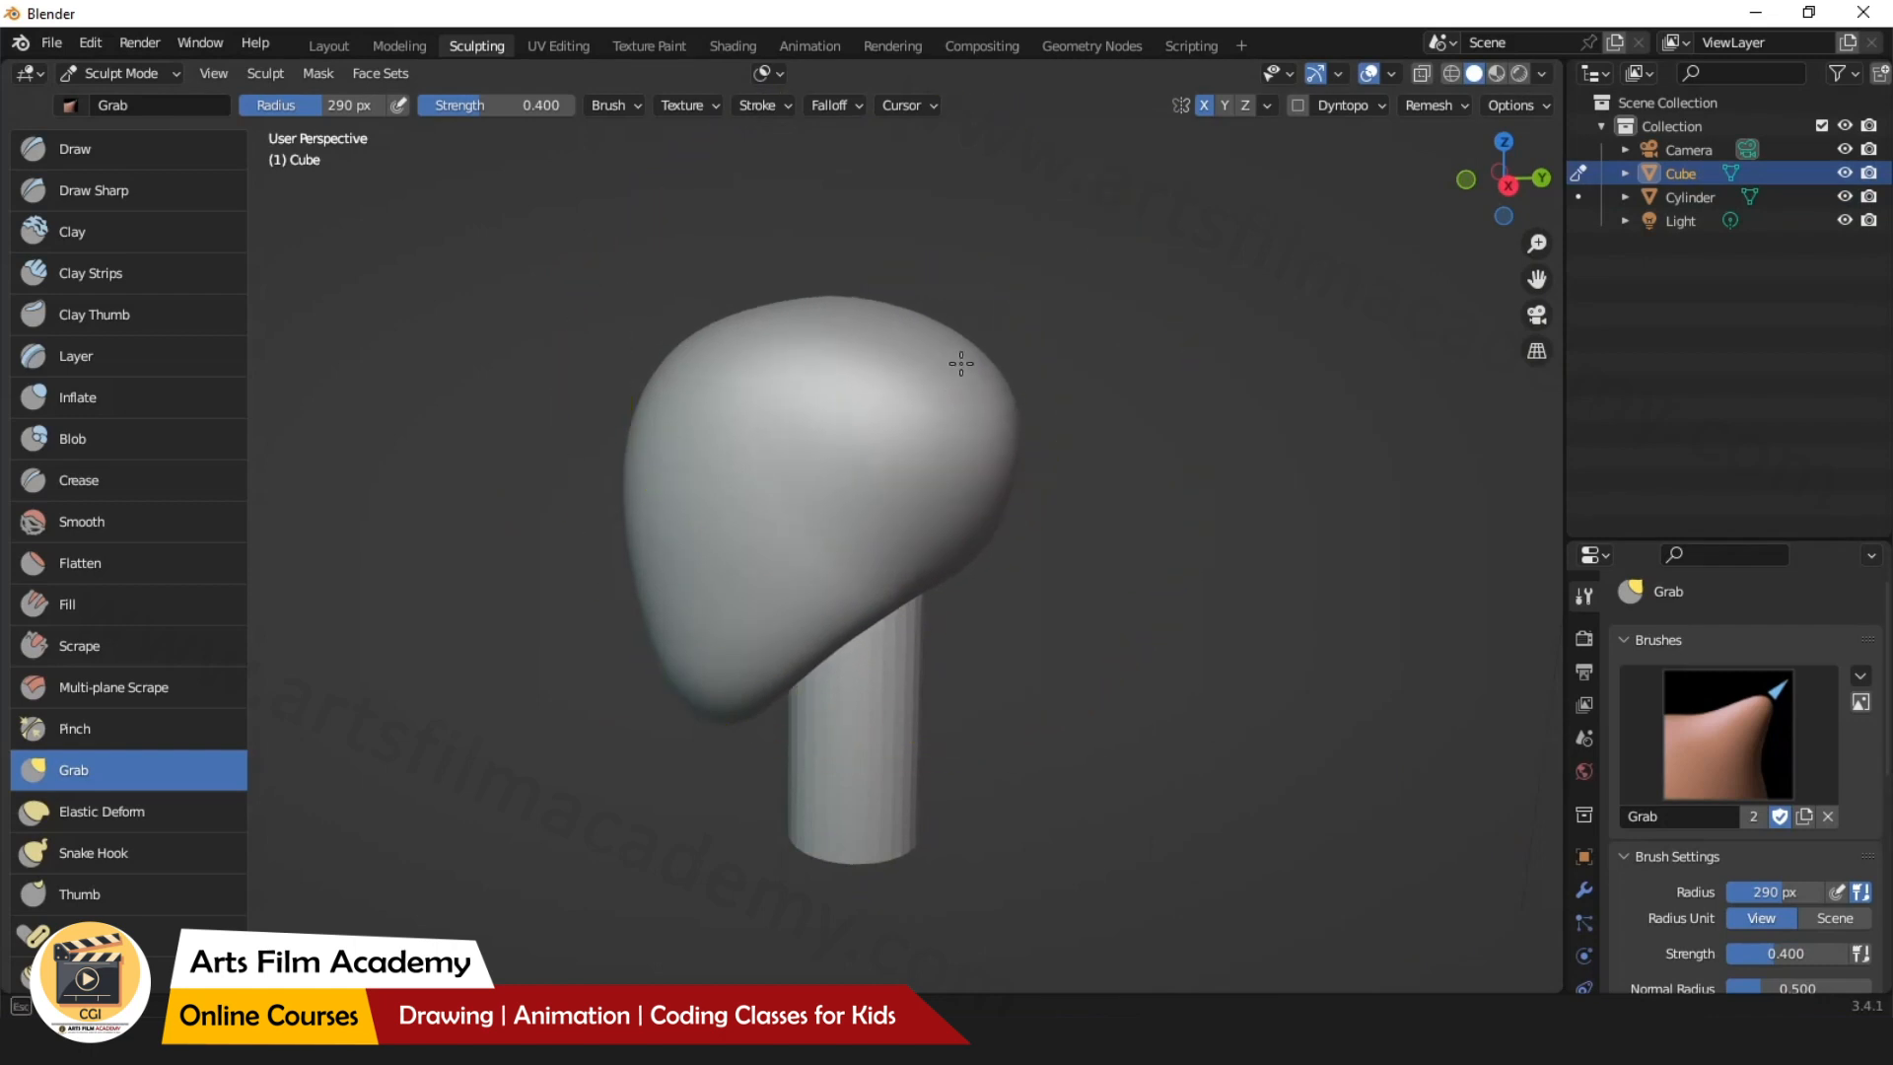
Make the neck cylinder the active sculpt object and try pulling its rear side outward with Grab.
click(1682, 197)
click(1579, 197)
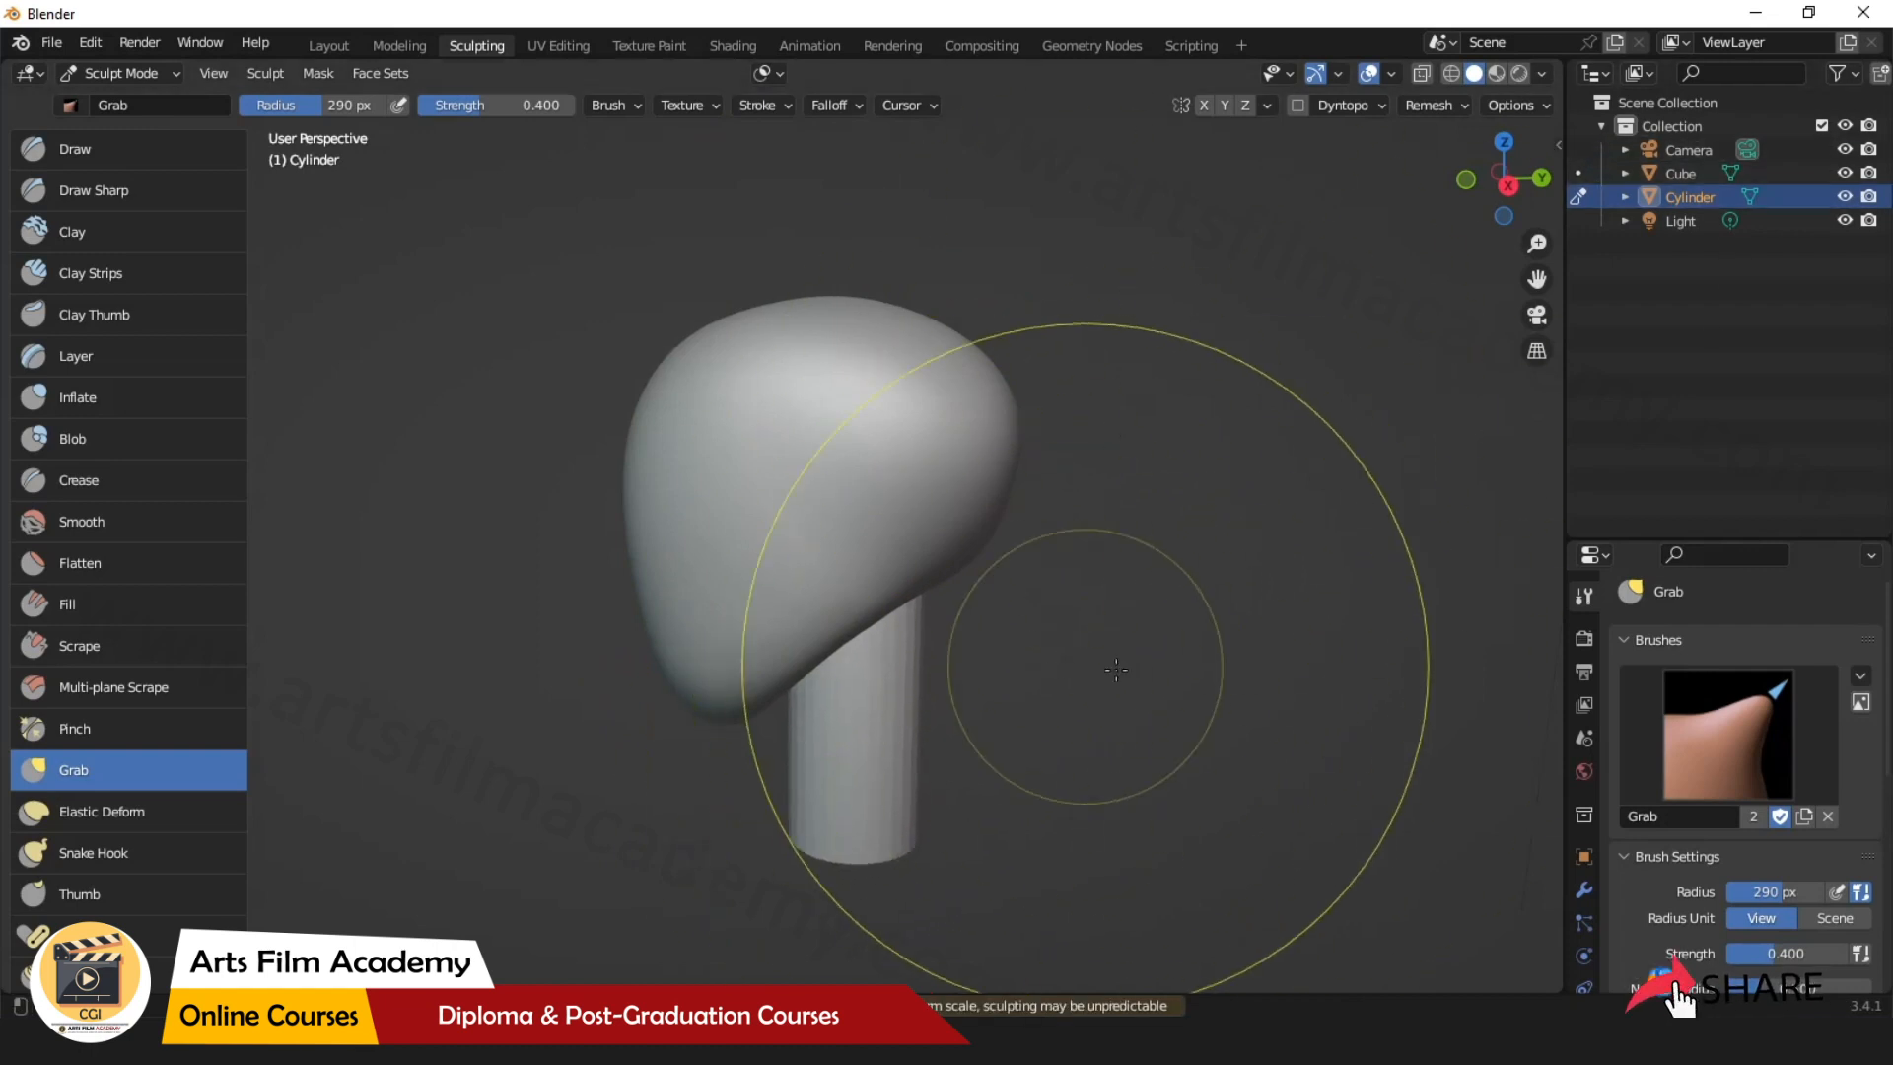
middle_drag(1085, 672, 1061, 668)
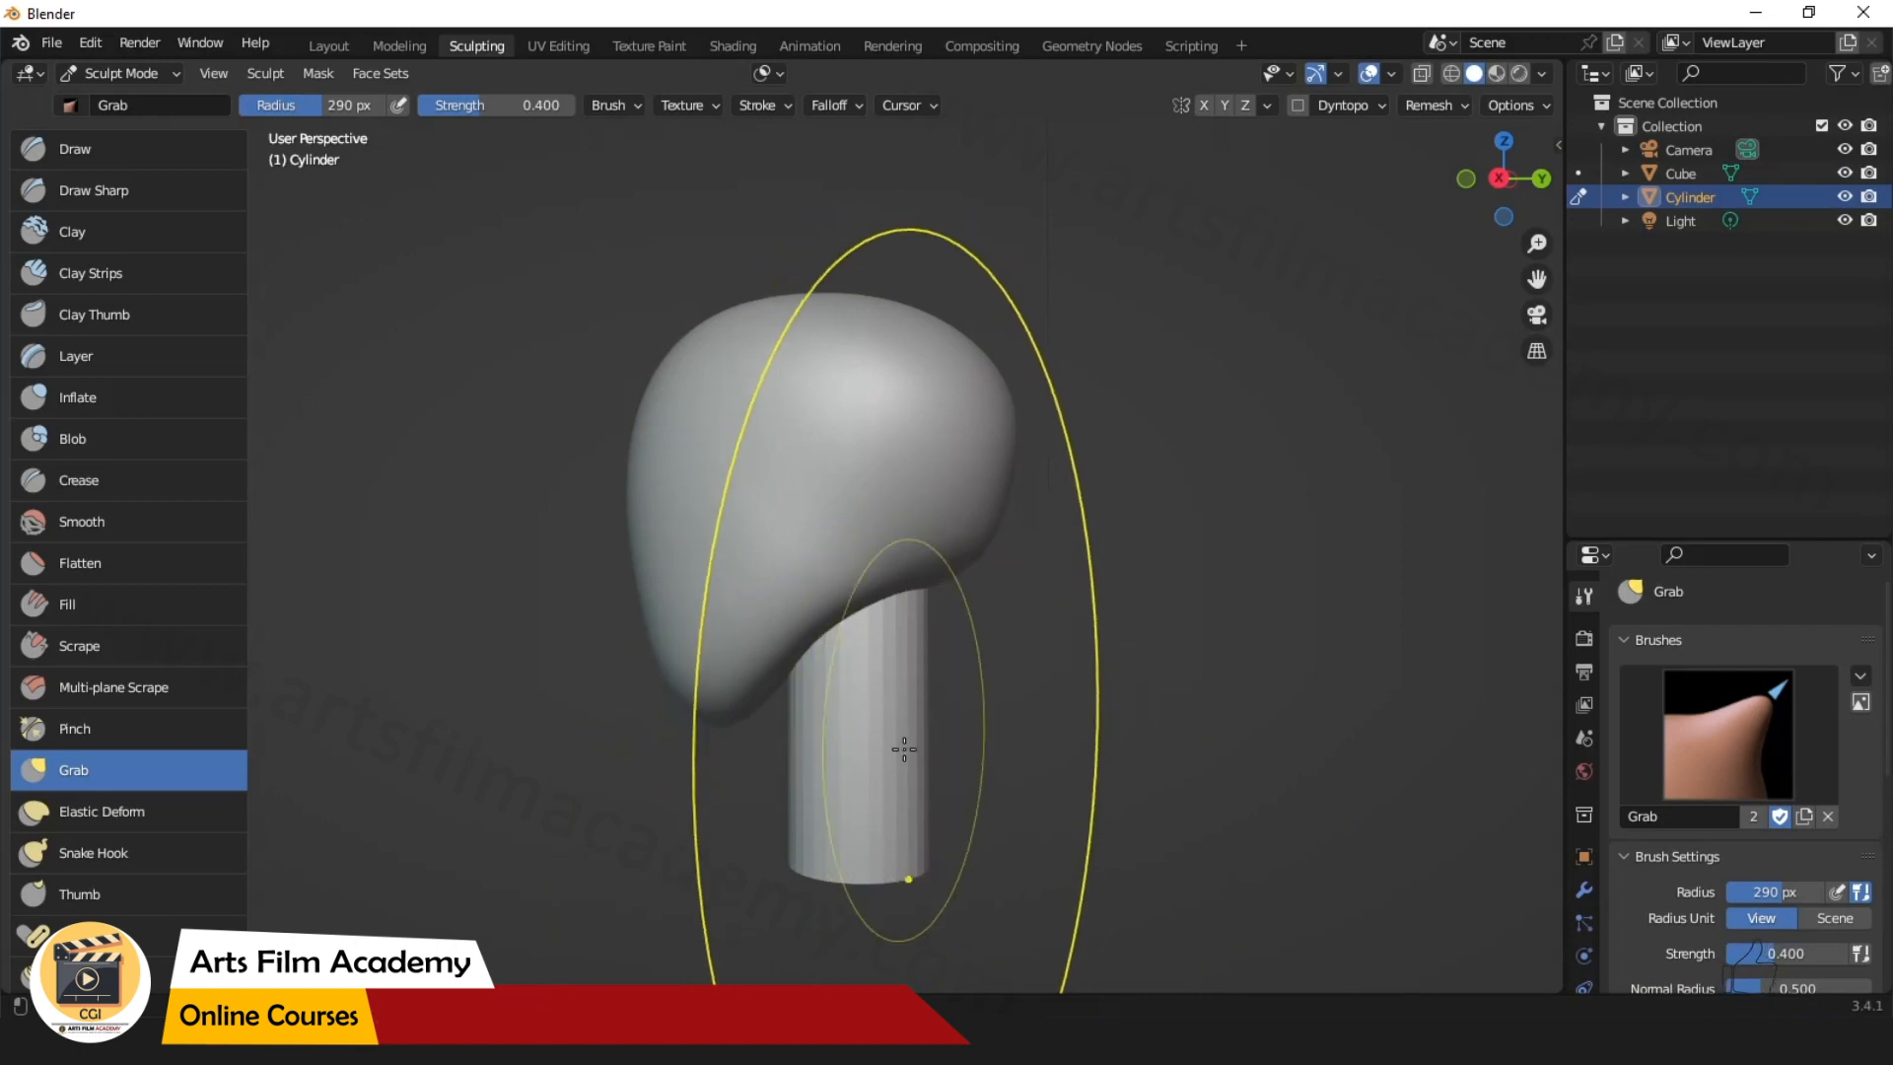
mouse_move(901, 707)
mouse_down()
mouse_move(1244, 702)
mouse_move(998, 703)
mouse_up()
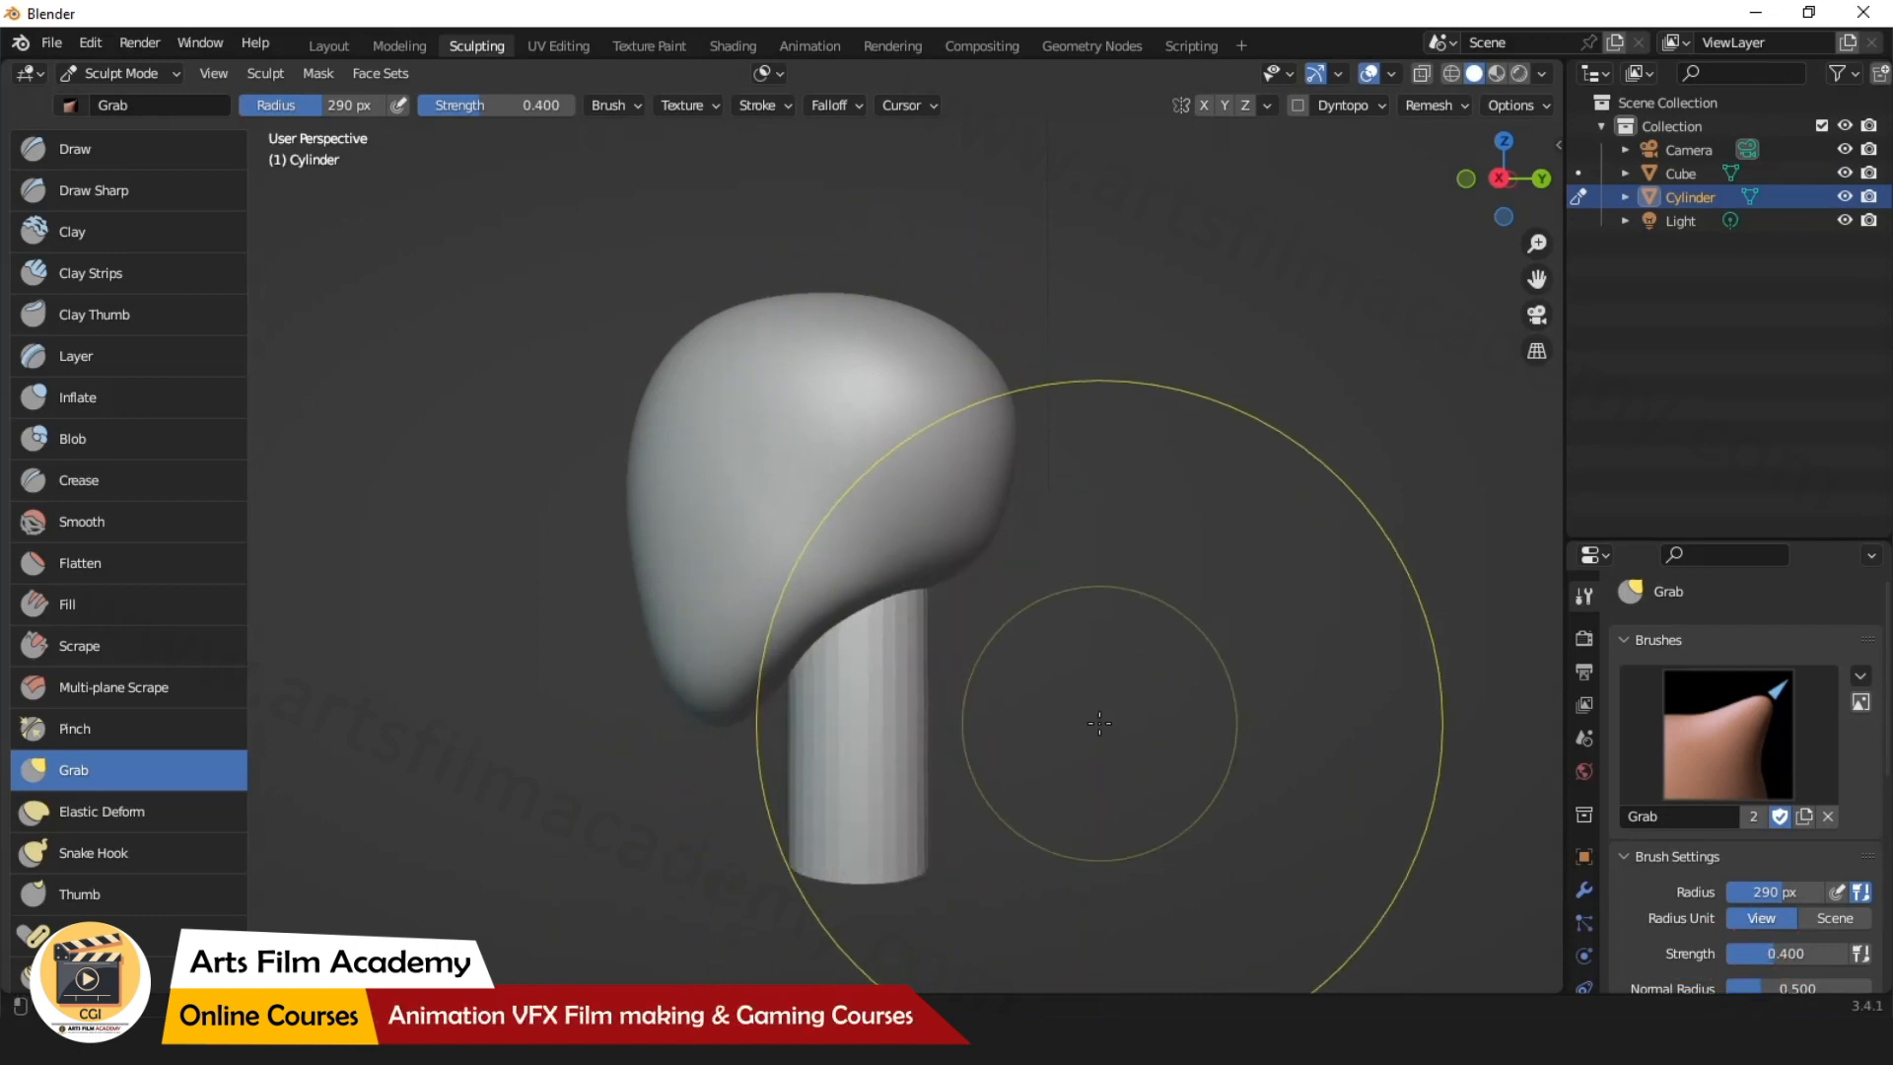
scroll(930, 696, down, 3)
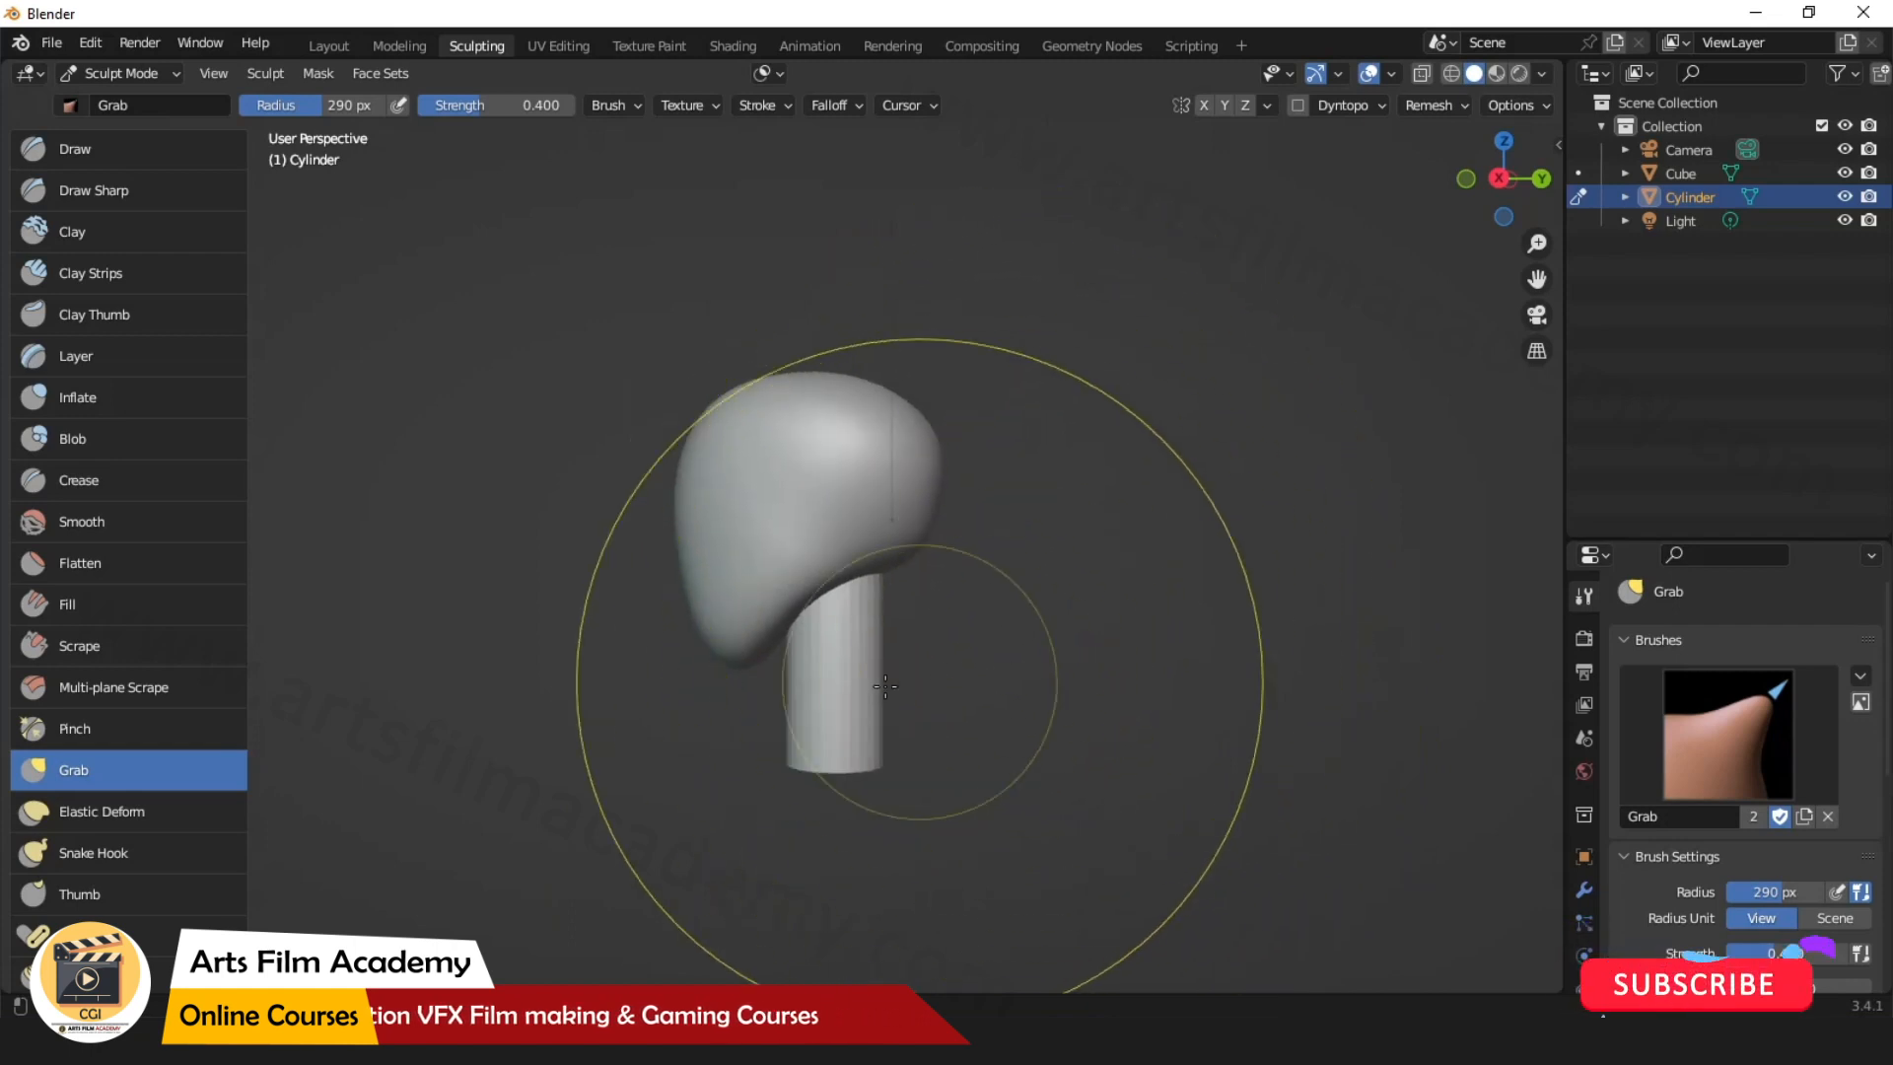
scroll(885, 686, up, 3)
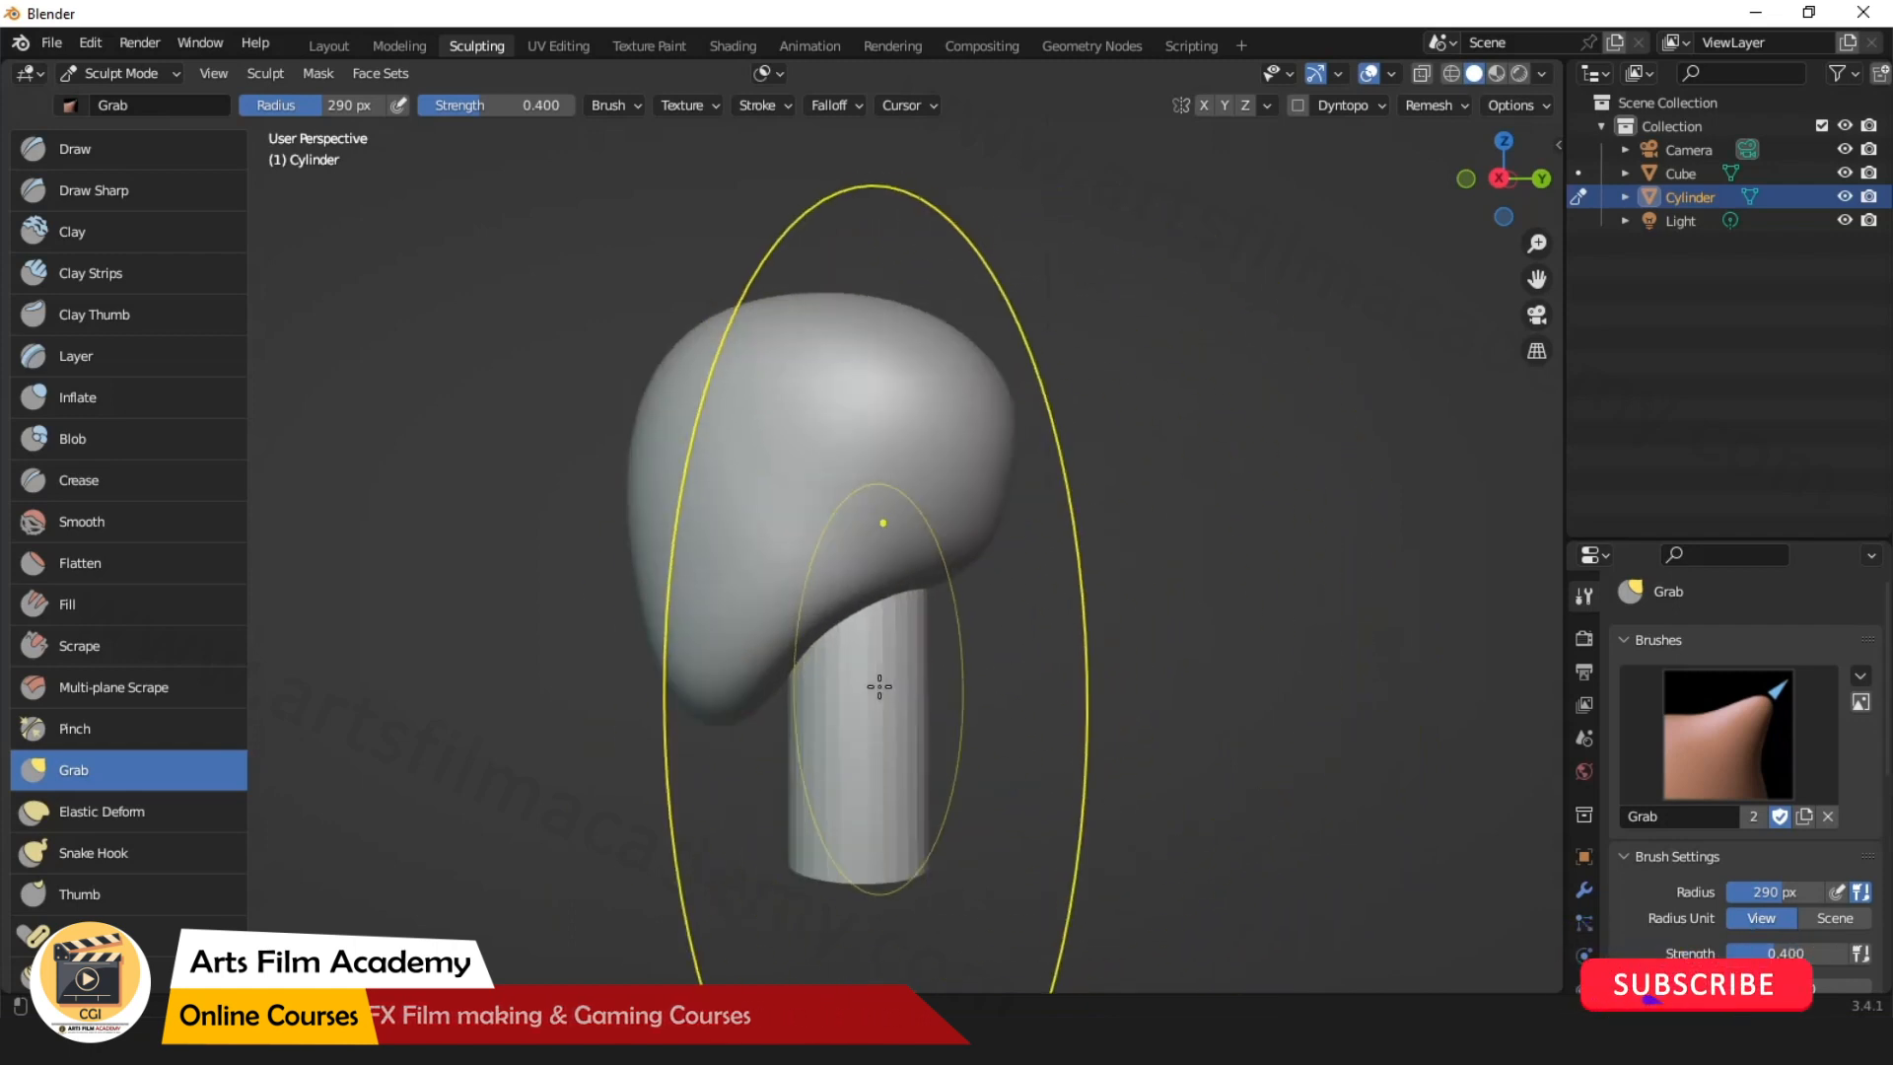
View the model from the right in orthographic projection and turn on the Wireframe overlay.
click(1497, 178)
scroll(917, 524, up, 3)
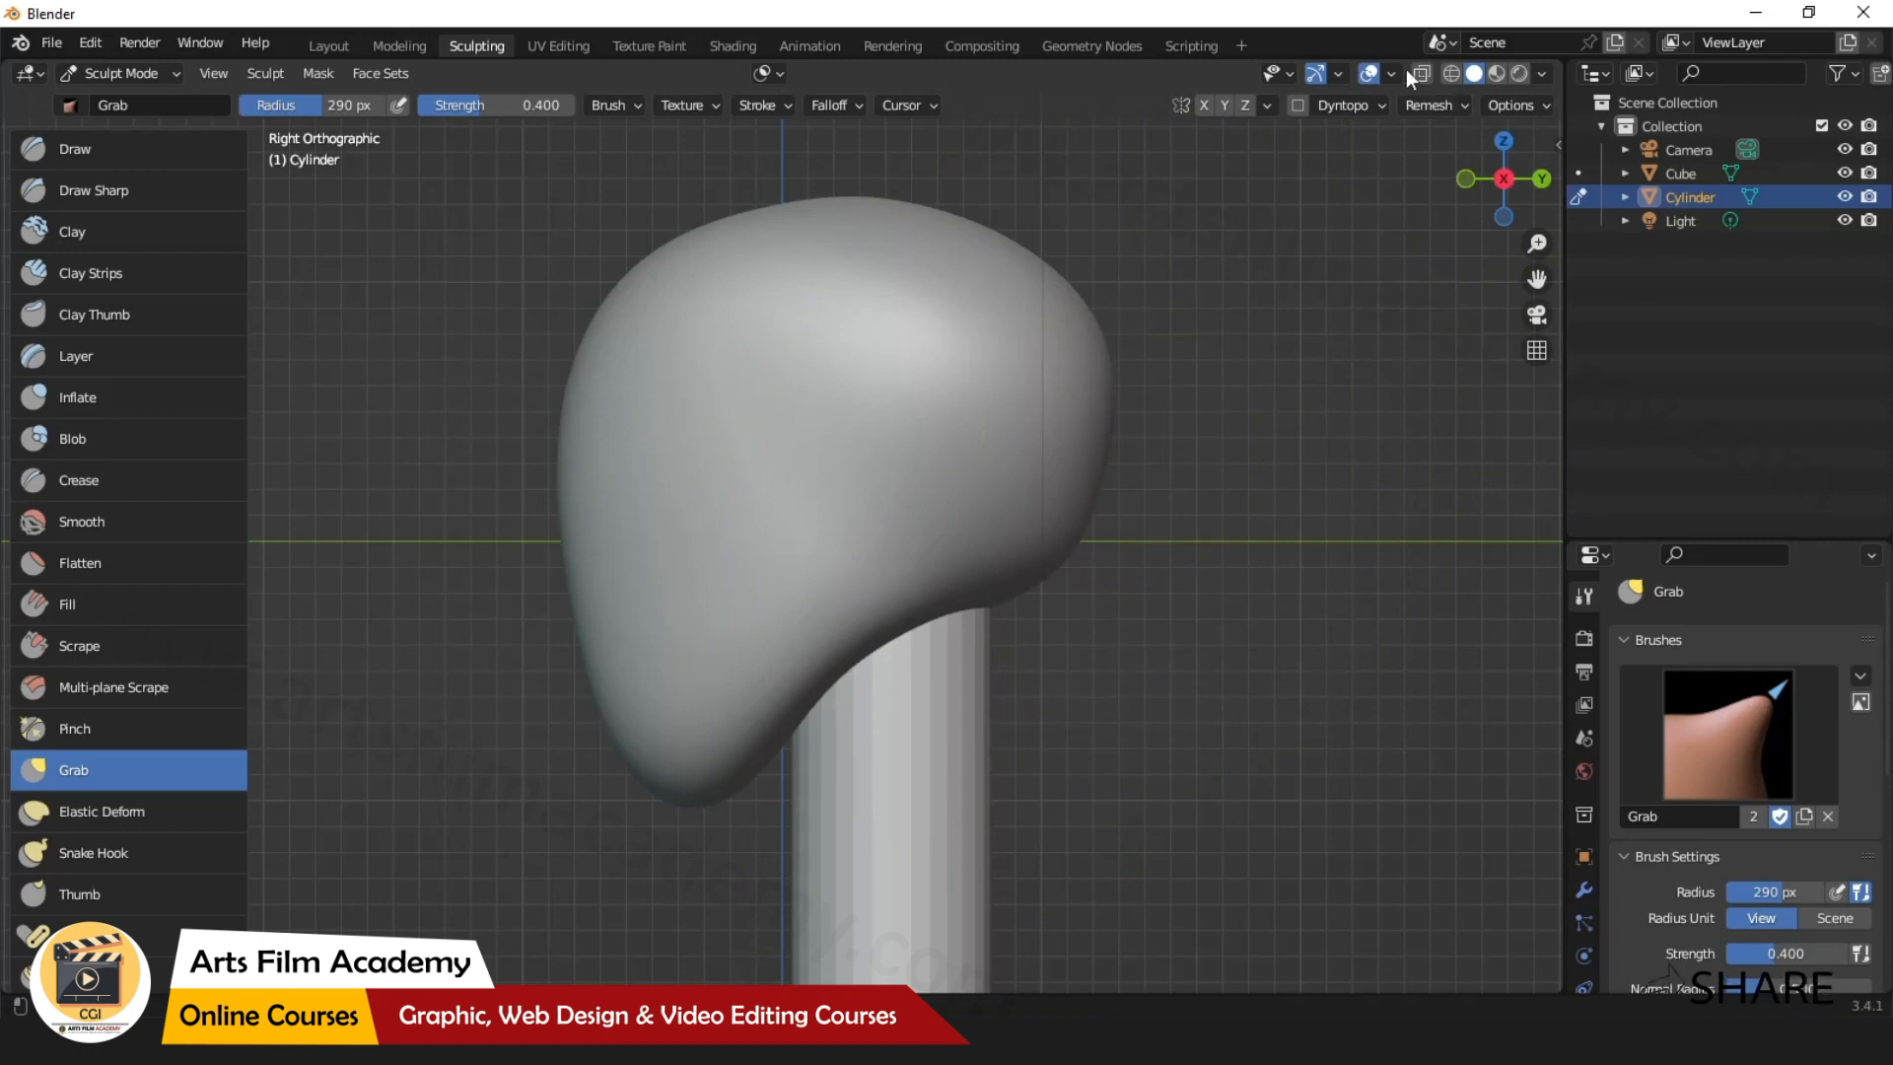
click(1390, 73)
click(1396, 73)
click(1396, 73)
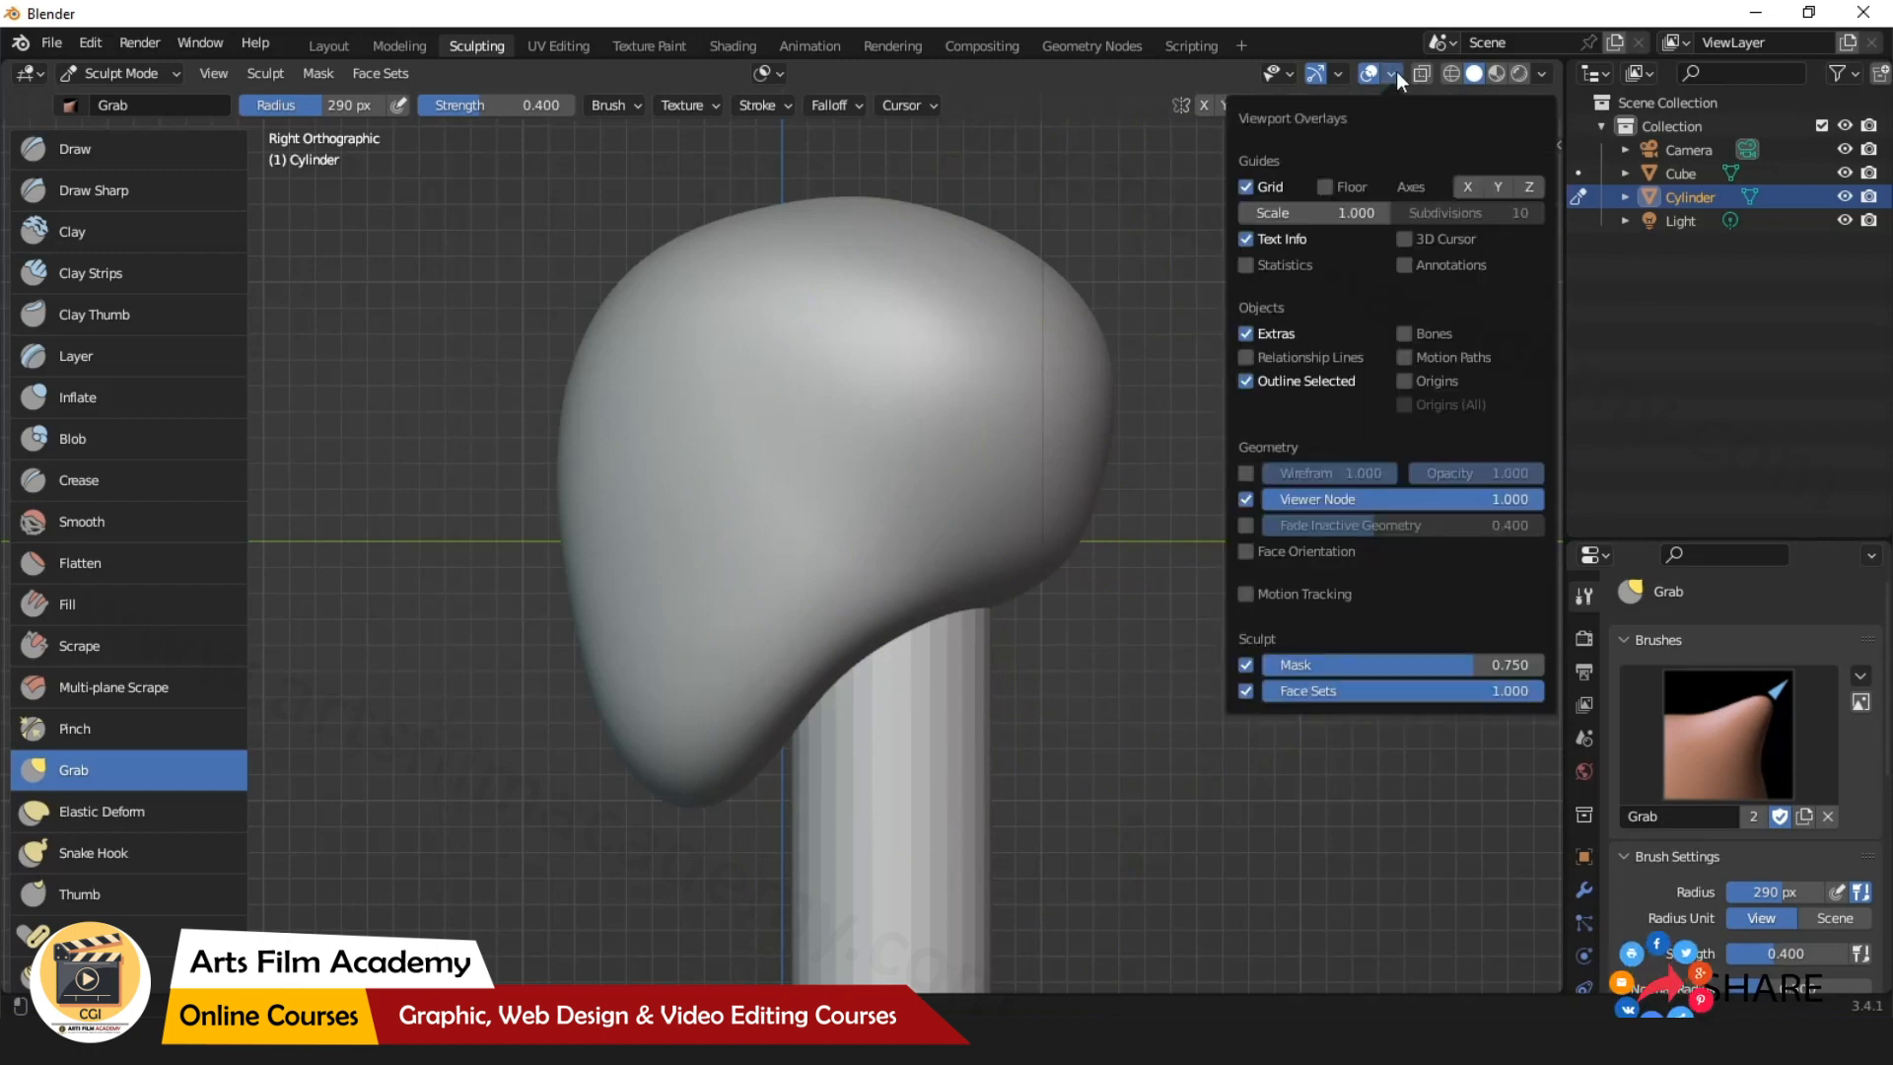
click(1245, 474)
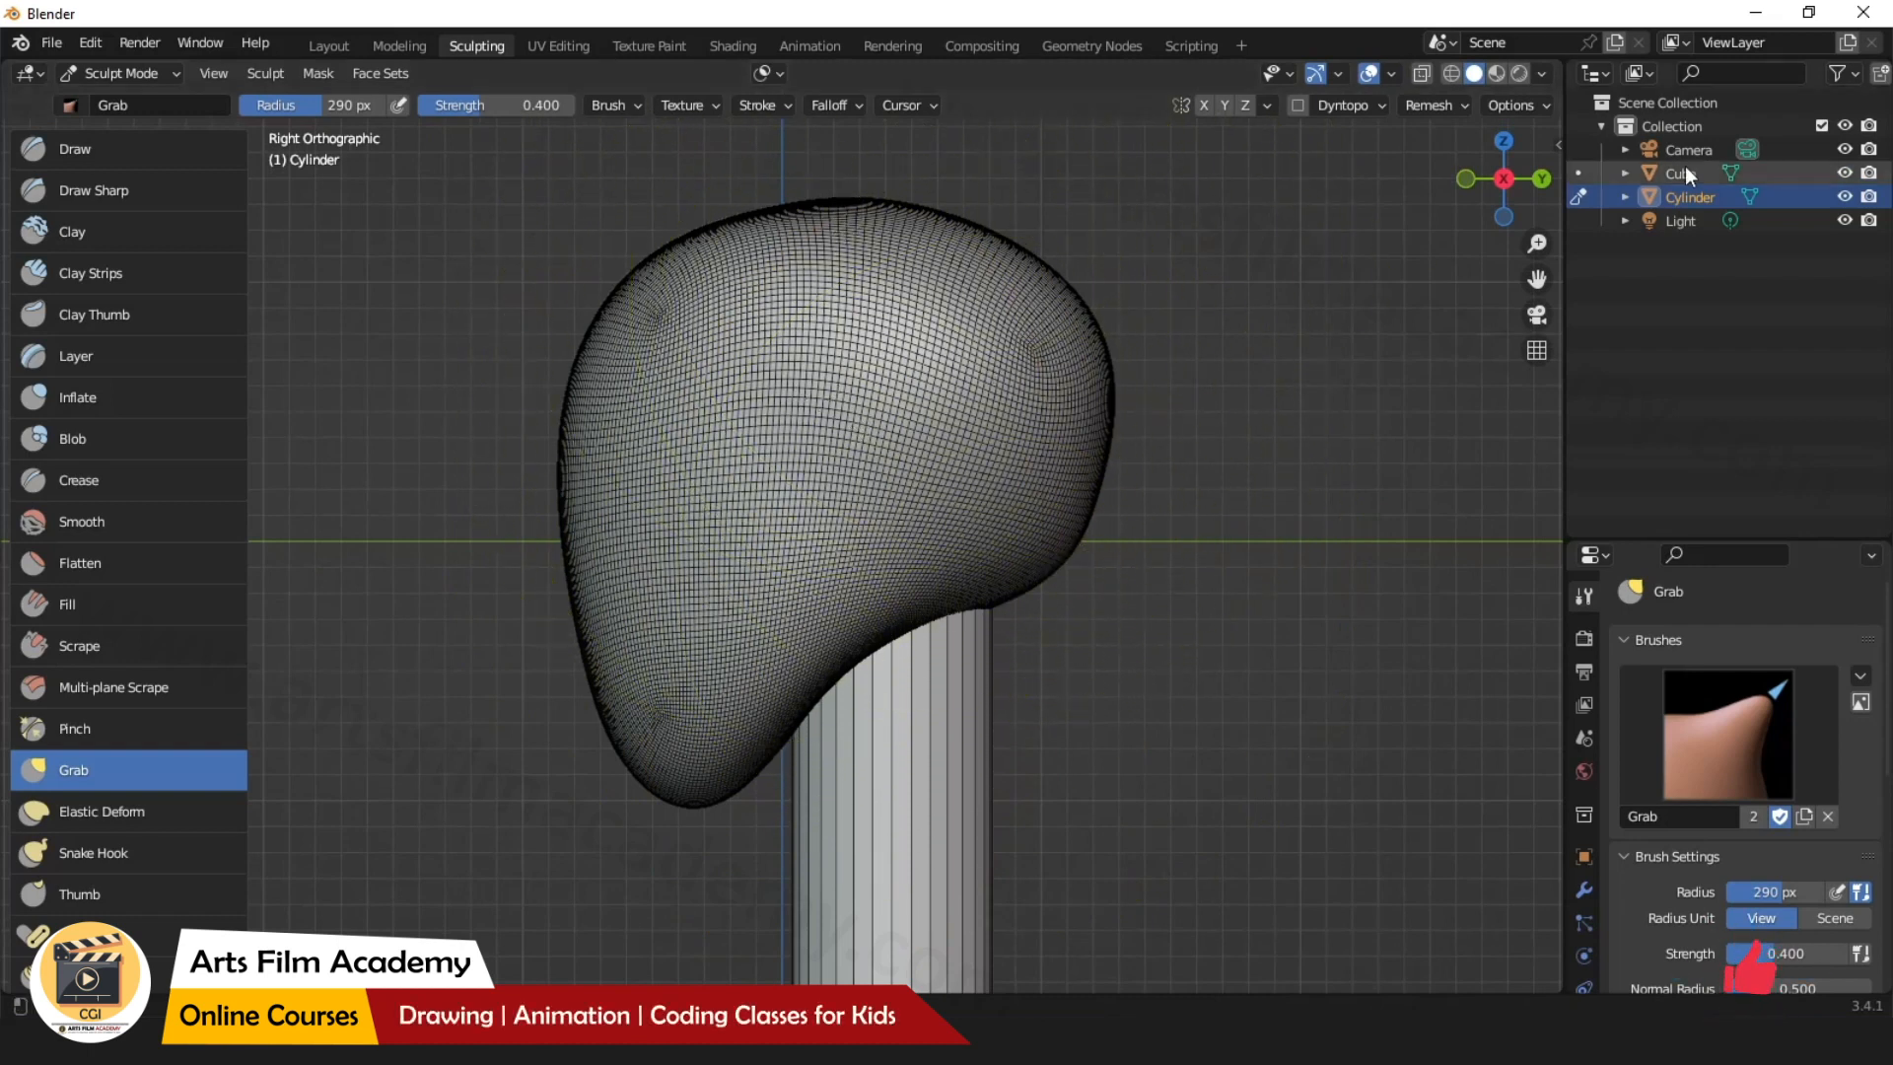
Make the head the active sculpt object and pull its chin forward with Grab.
click(1579, 174)
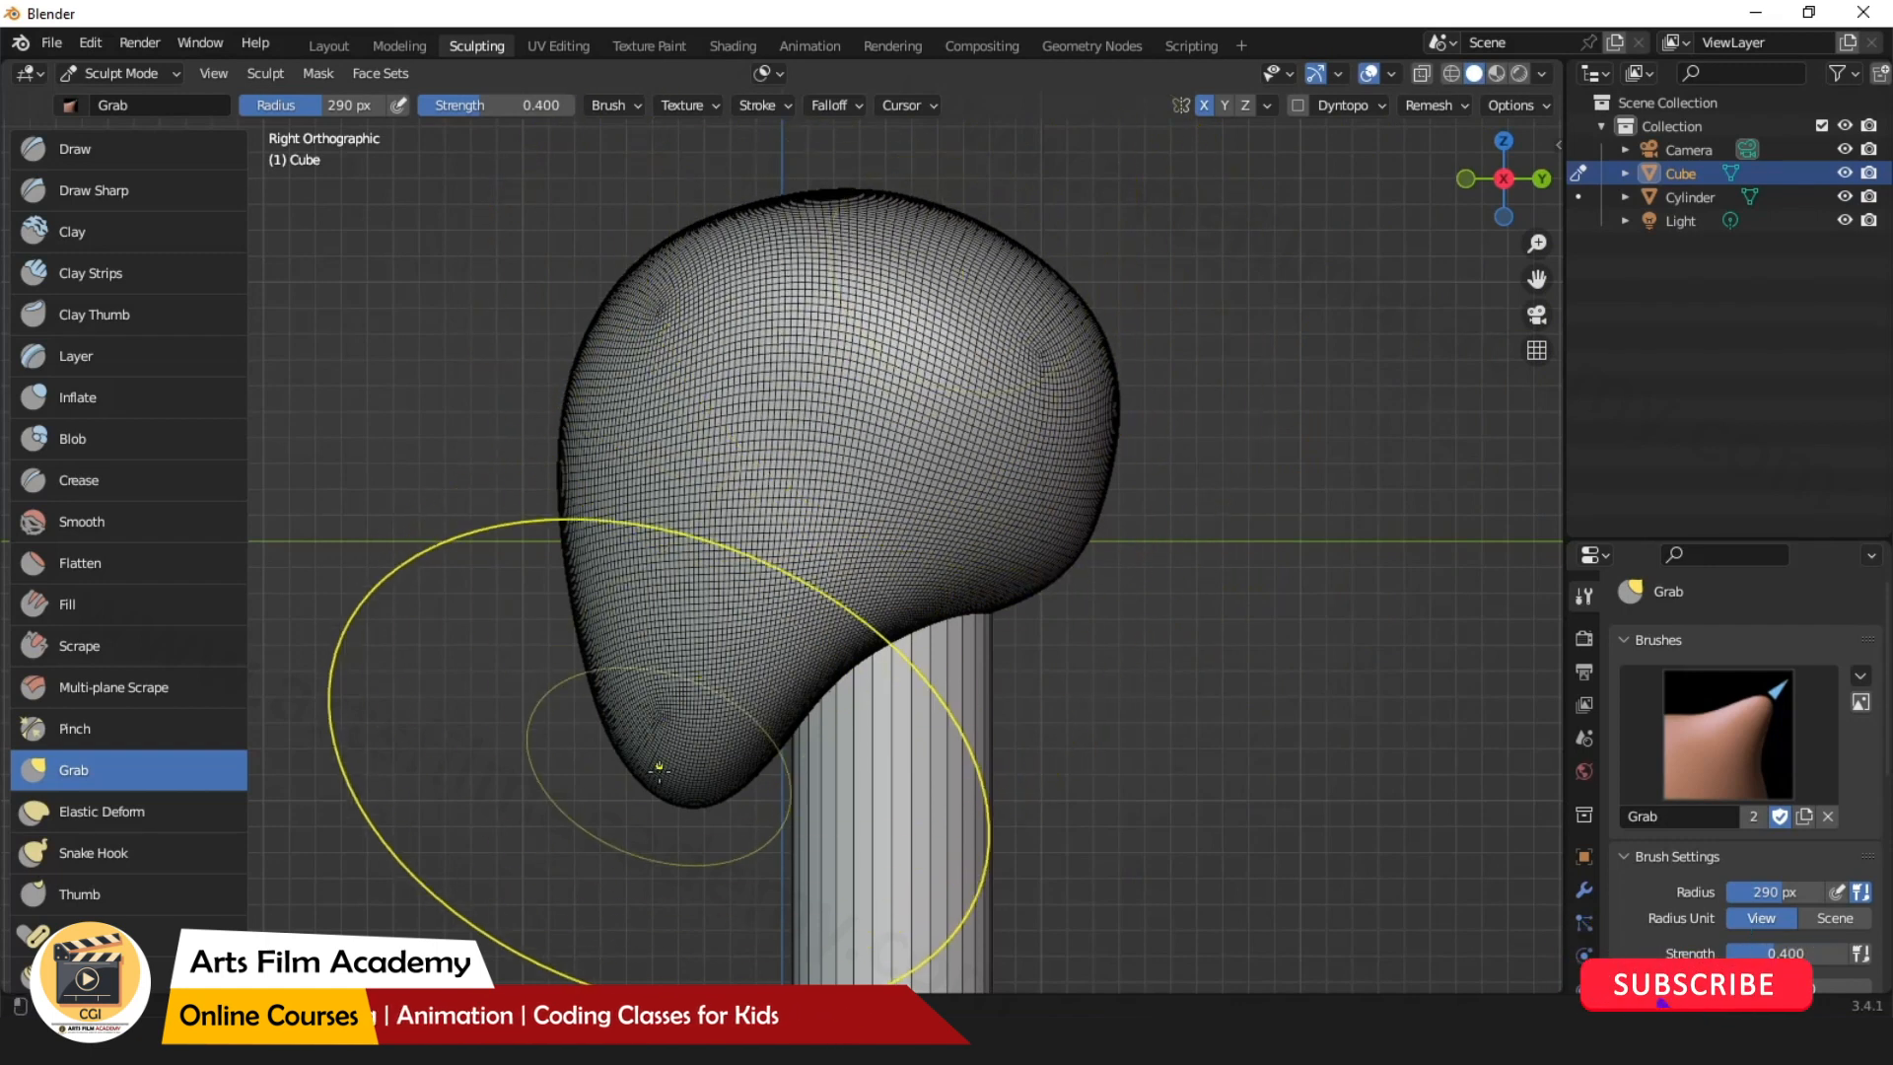
mouse_move(571, 774)
mouse_down()
mouse_move(544, 777)
mouse_move(584, 765)
mouse_up()
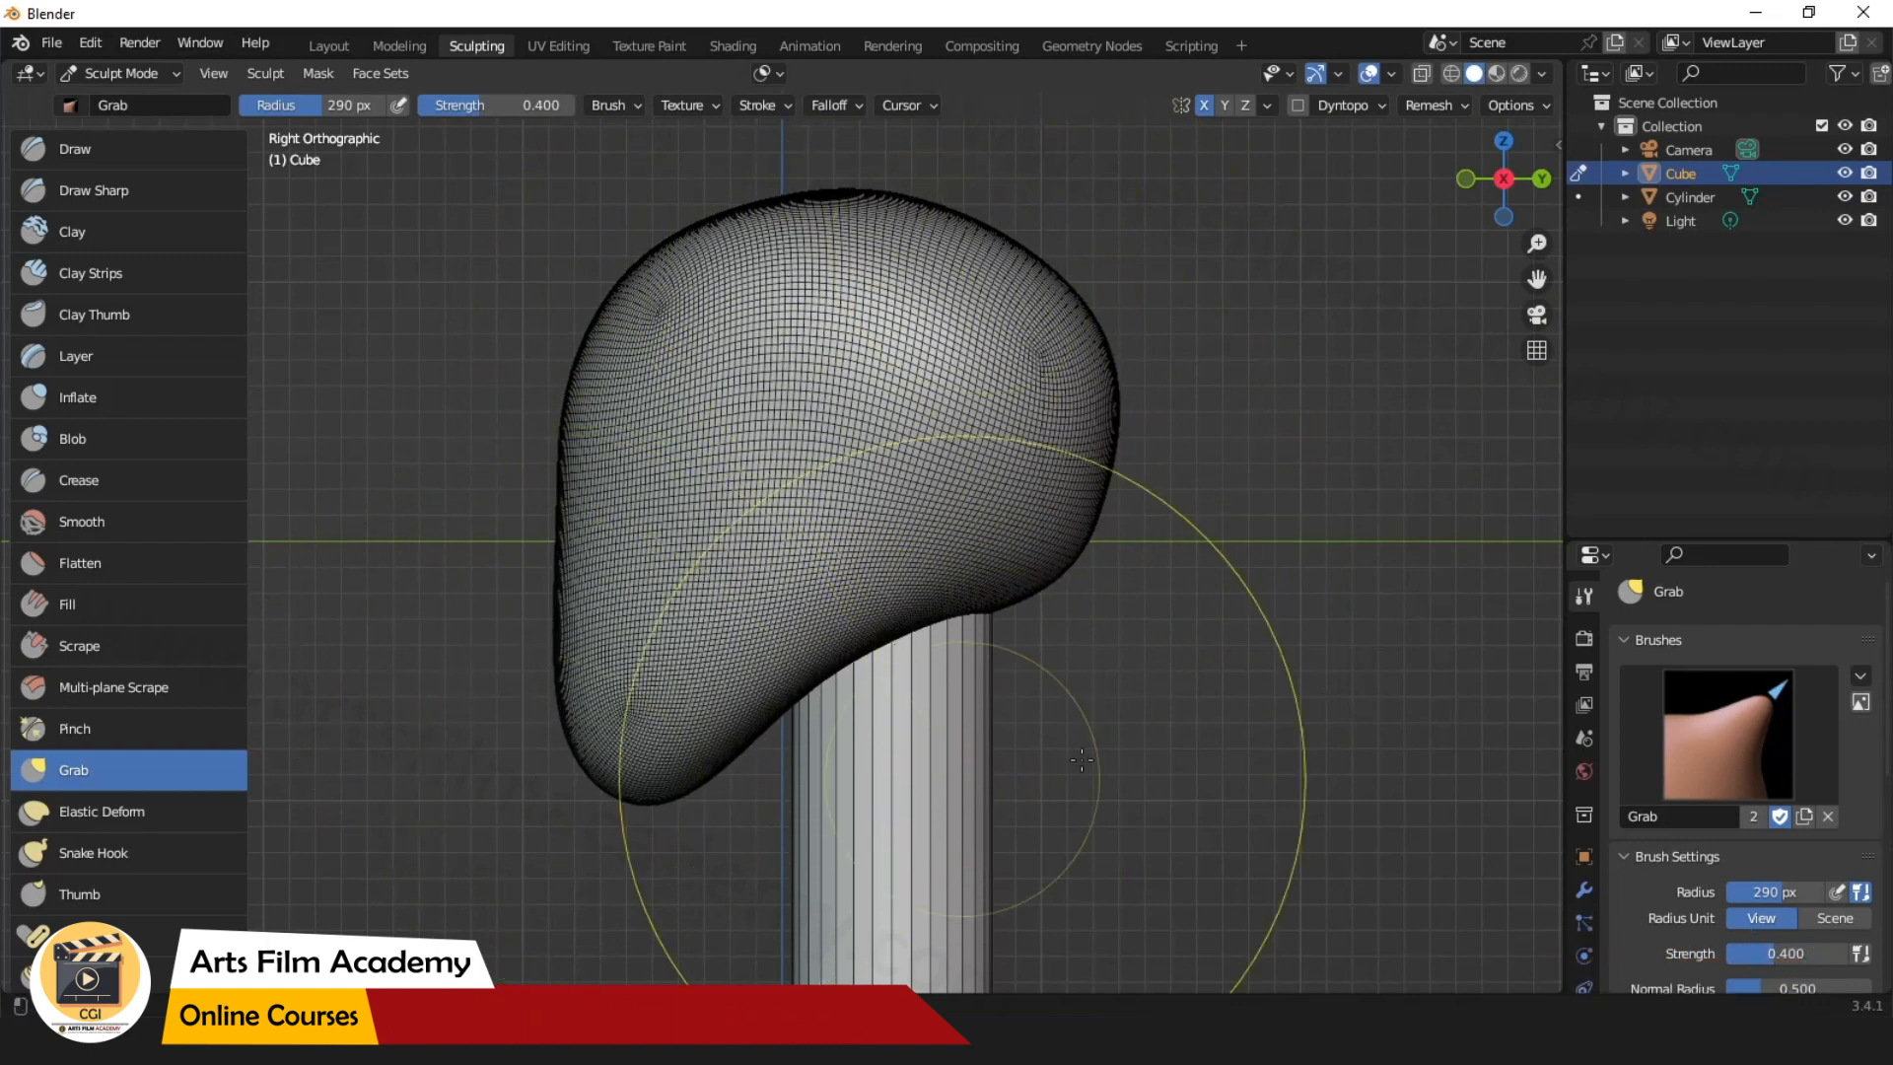
mouse_move(1136, 668)
middle_down()
mouse_move(1148, 587)
mouse_move(1140, 684)
mouse_move(1069, 710)
middle_up()
scroll(973, 673, down, 3)
scroll(892, 741, up, 2)
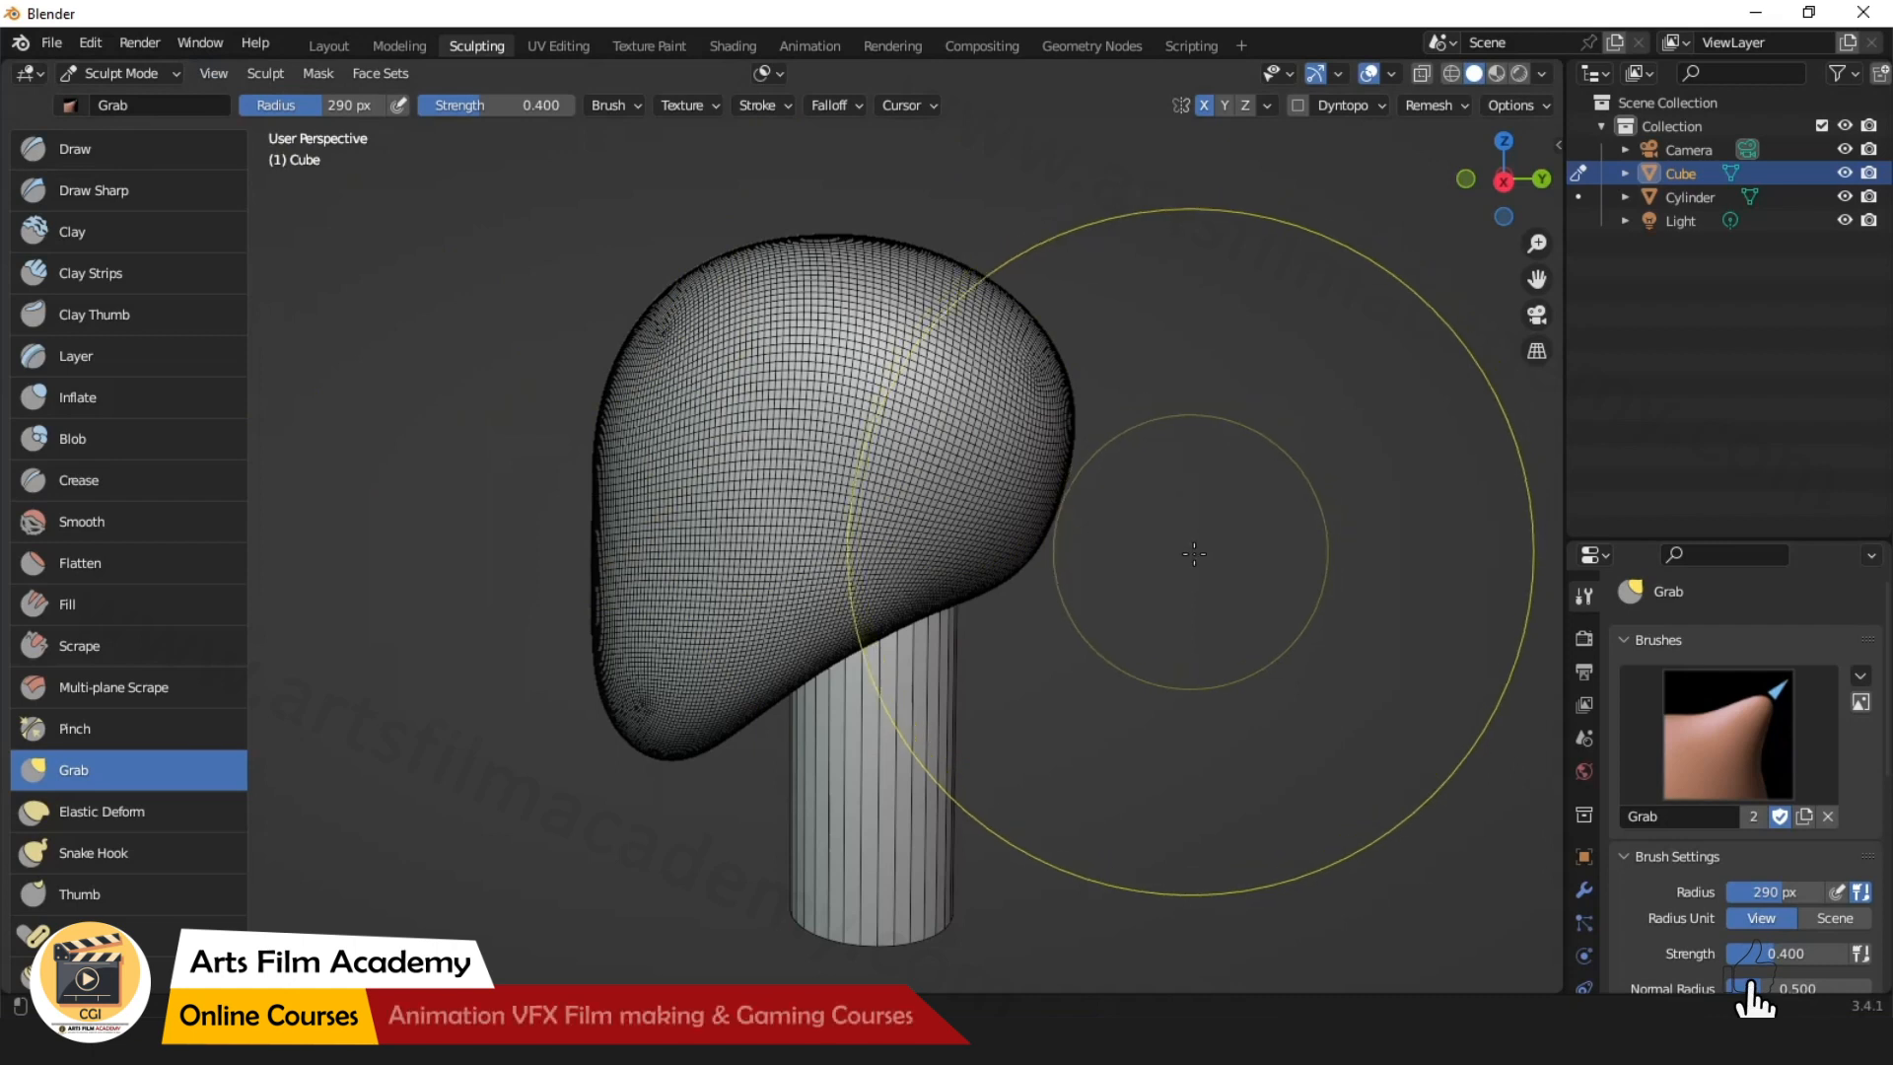
From the right orthographic view, adjust the head's remesh voxel size to about 0.057 m.
click(1501, 182)
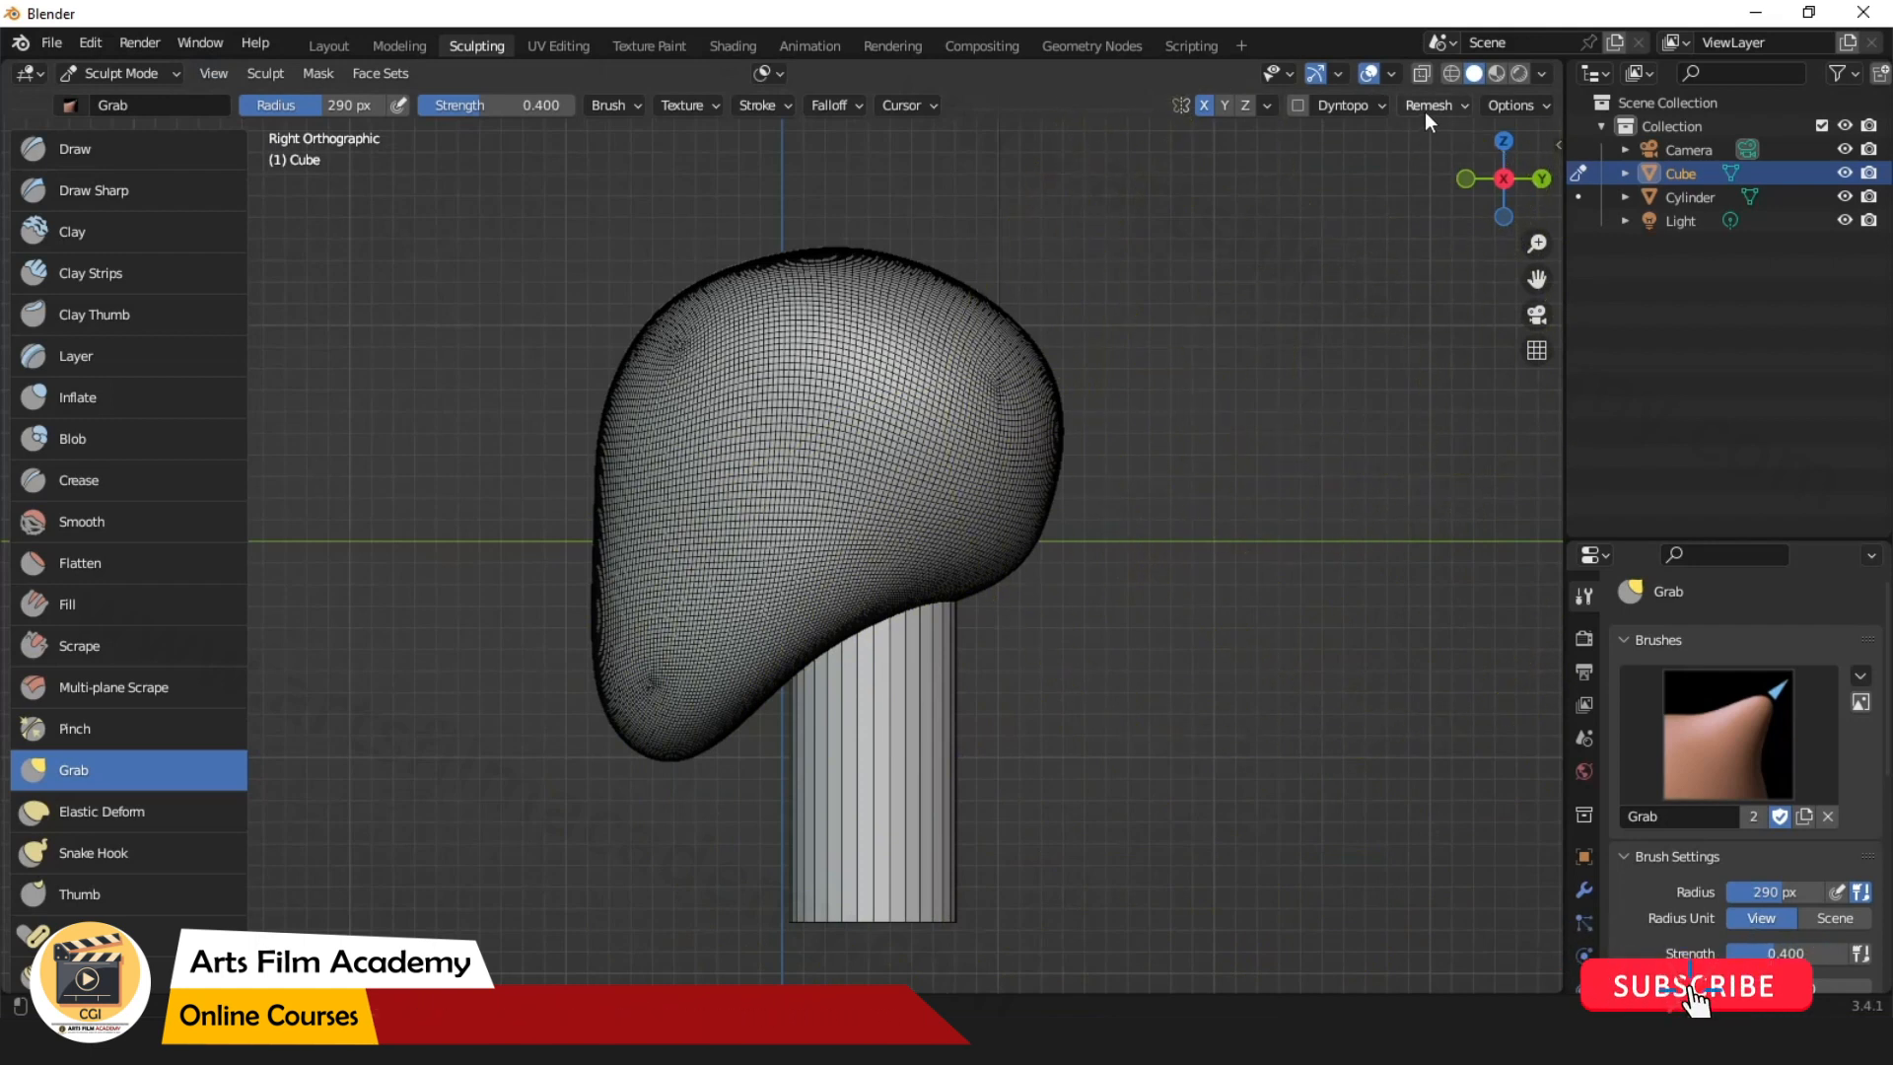
click(1425, 110)
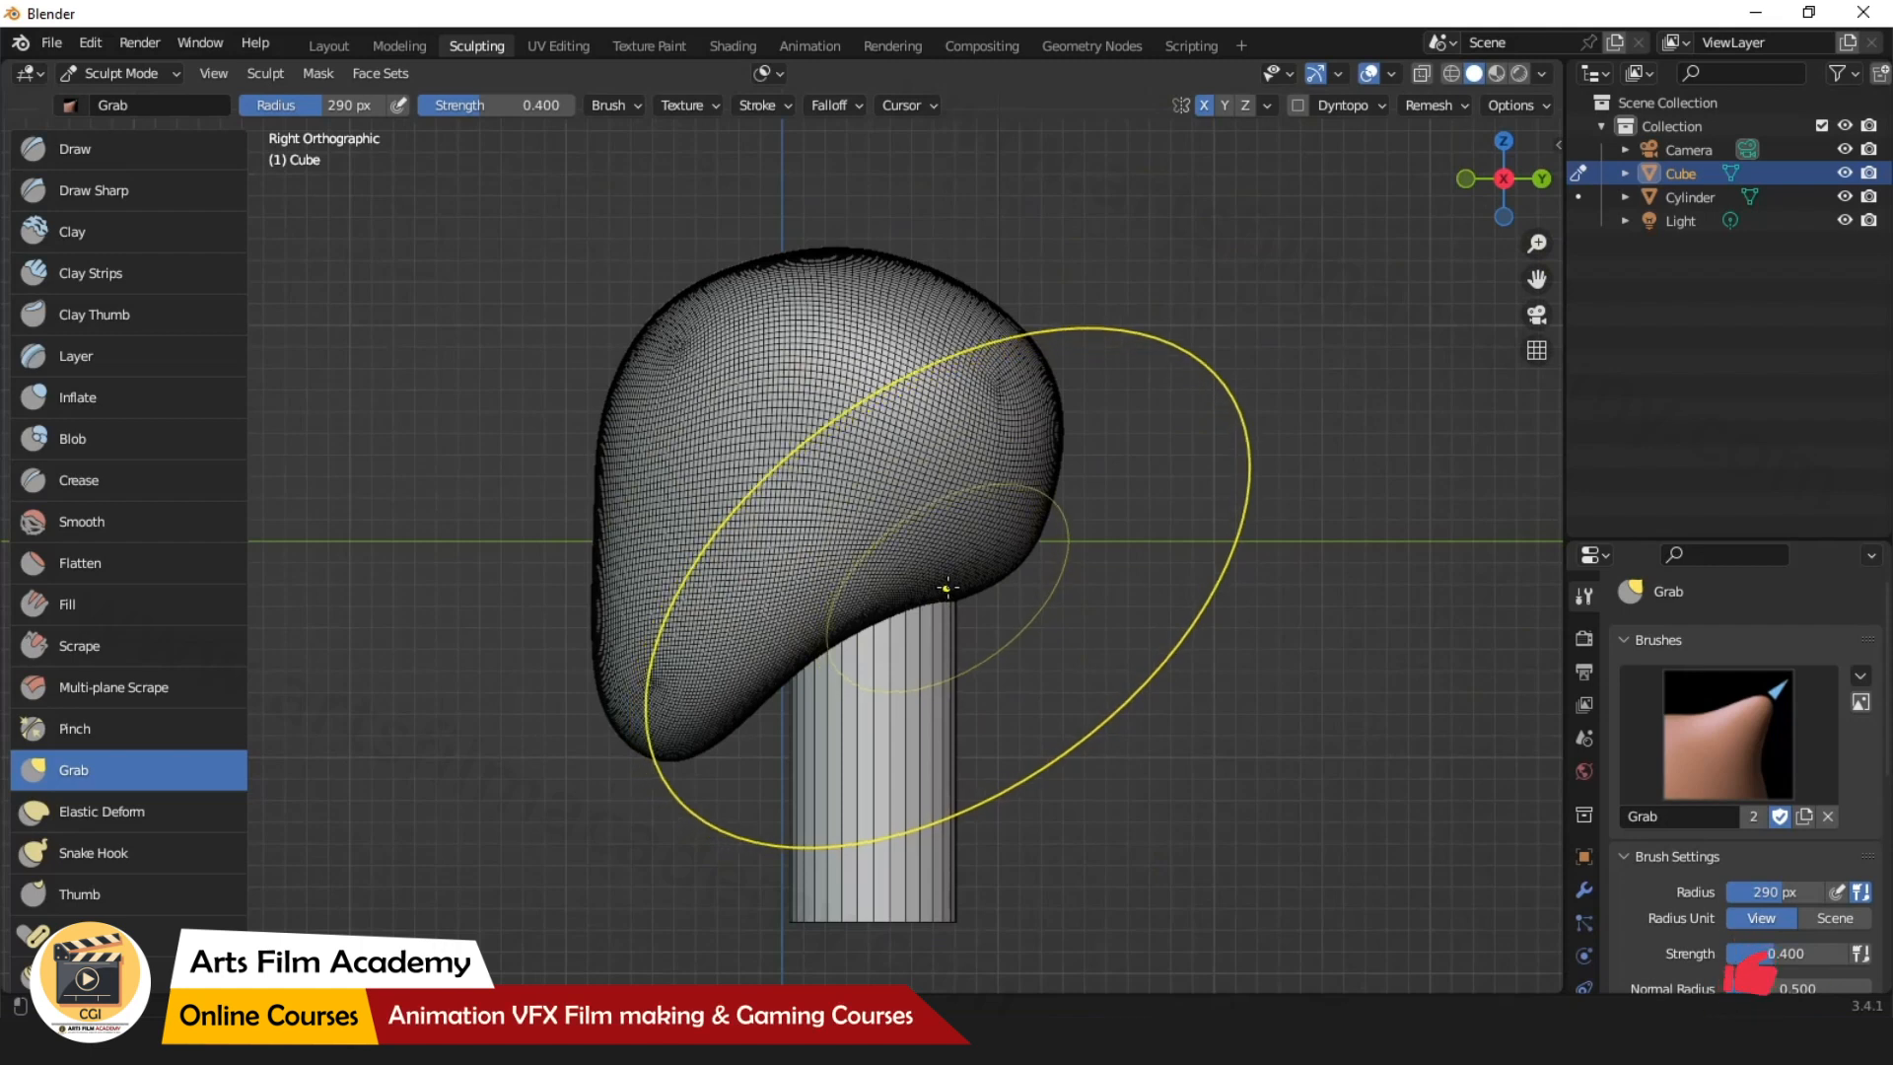
key(r)
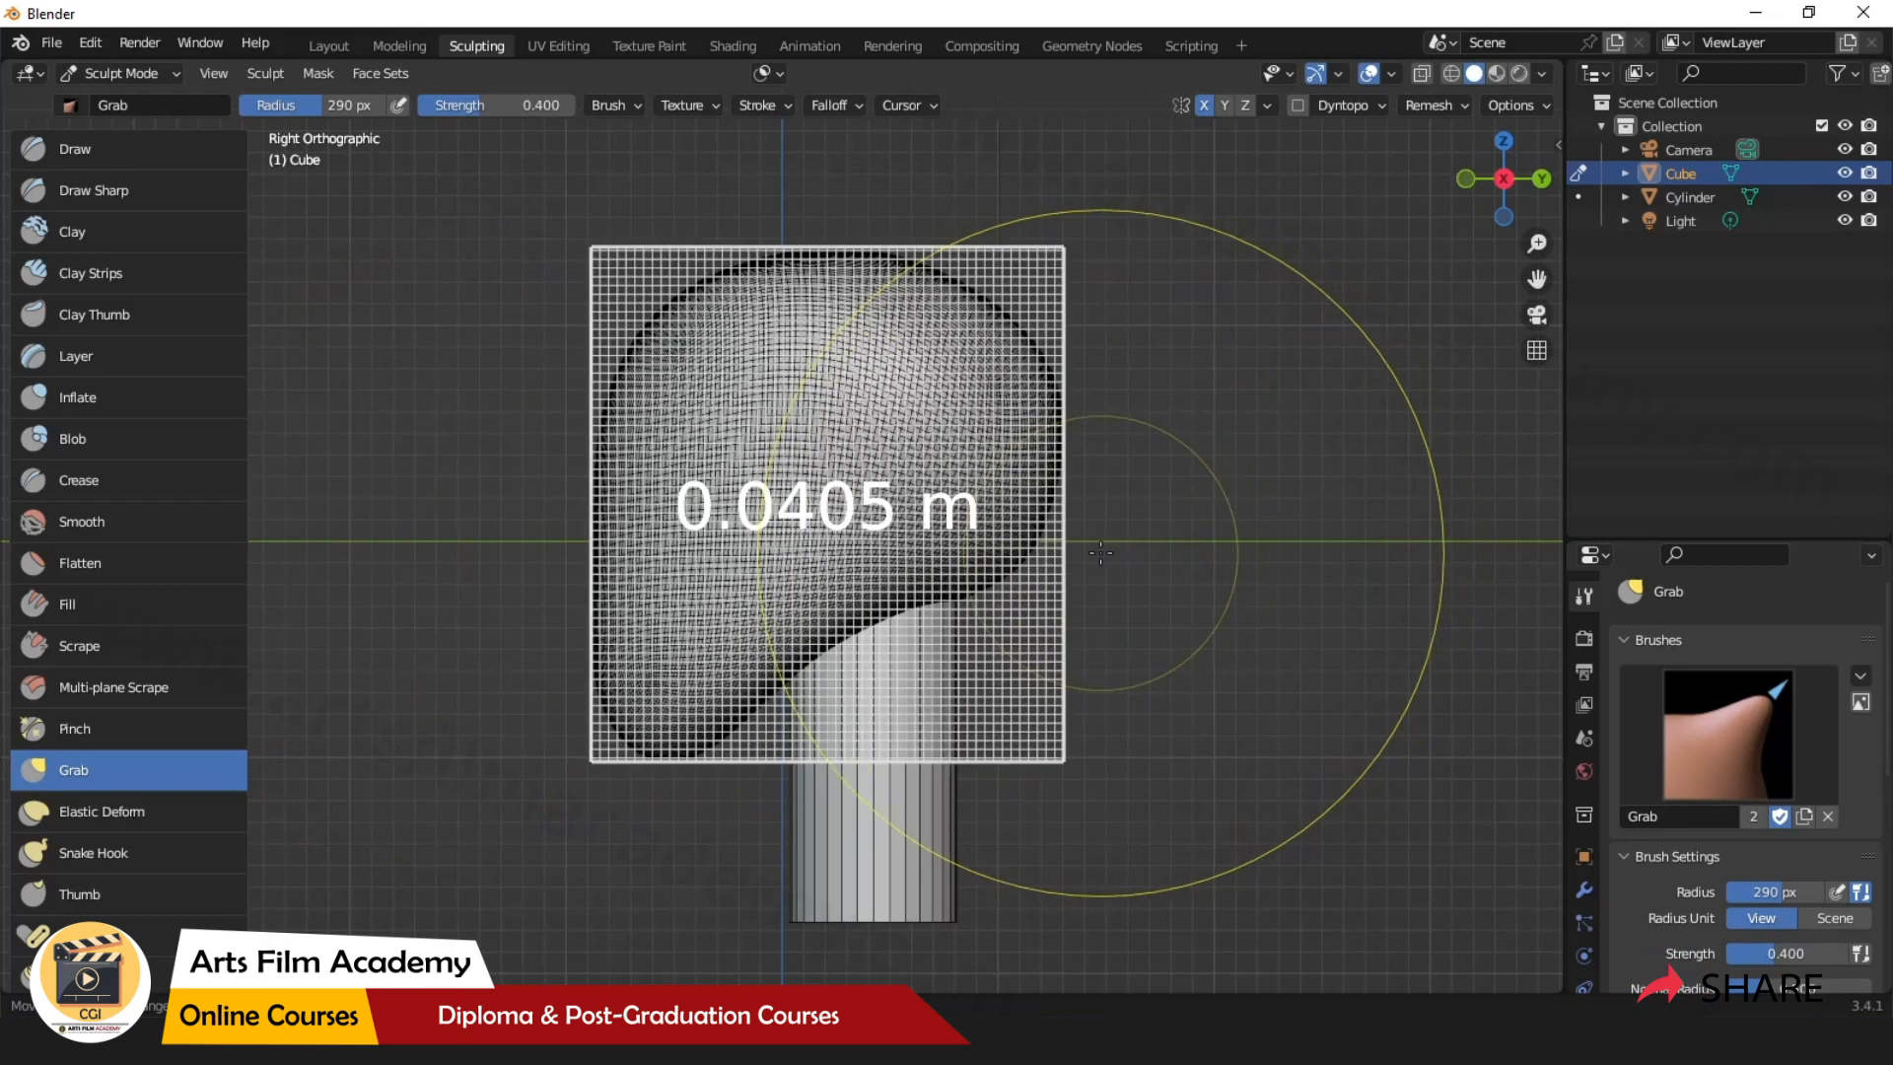
click(1044, 555)
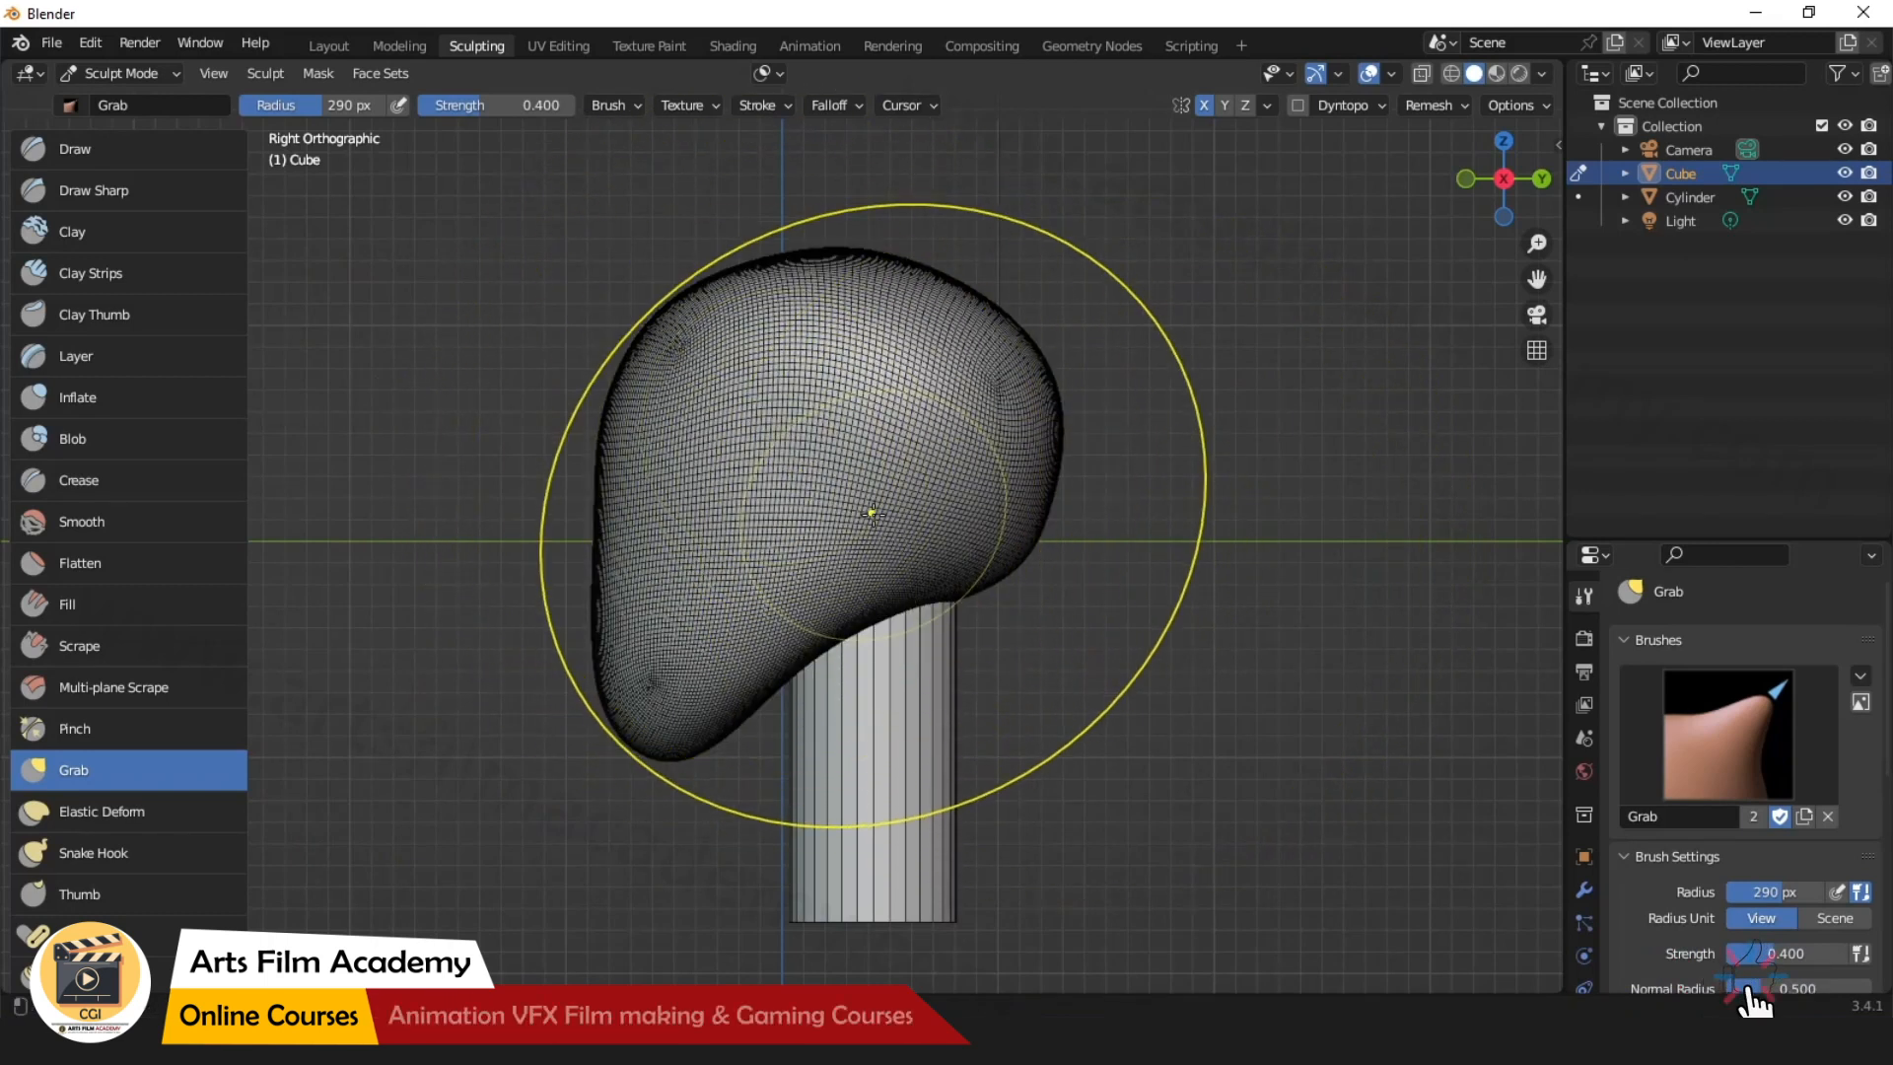
key(r)
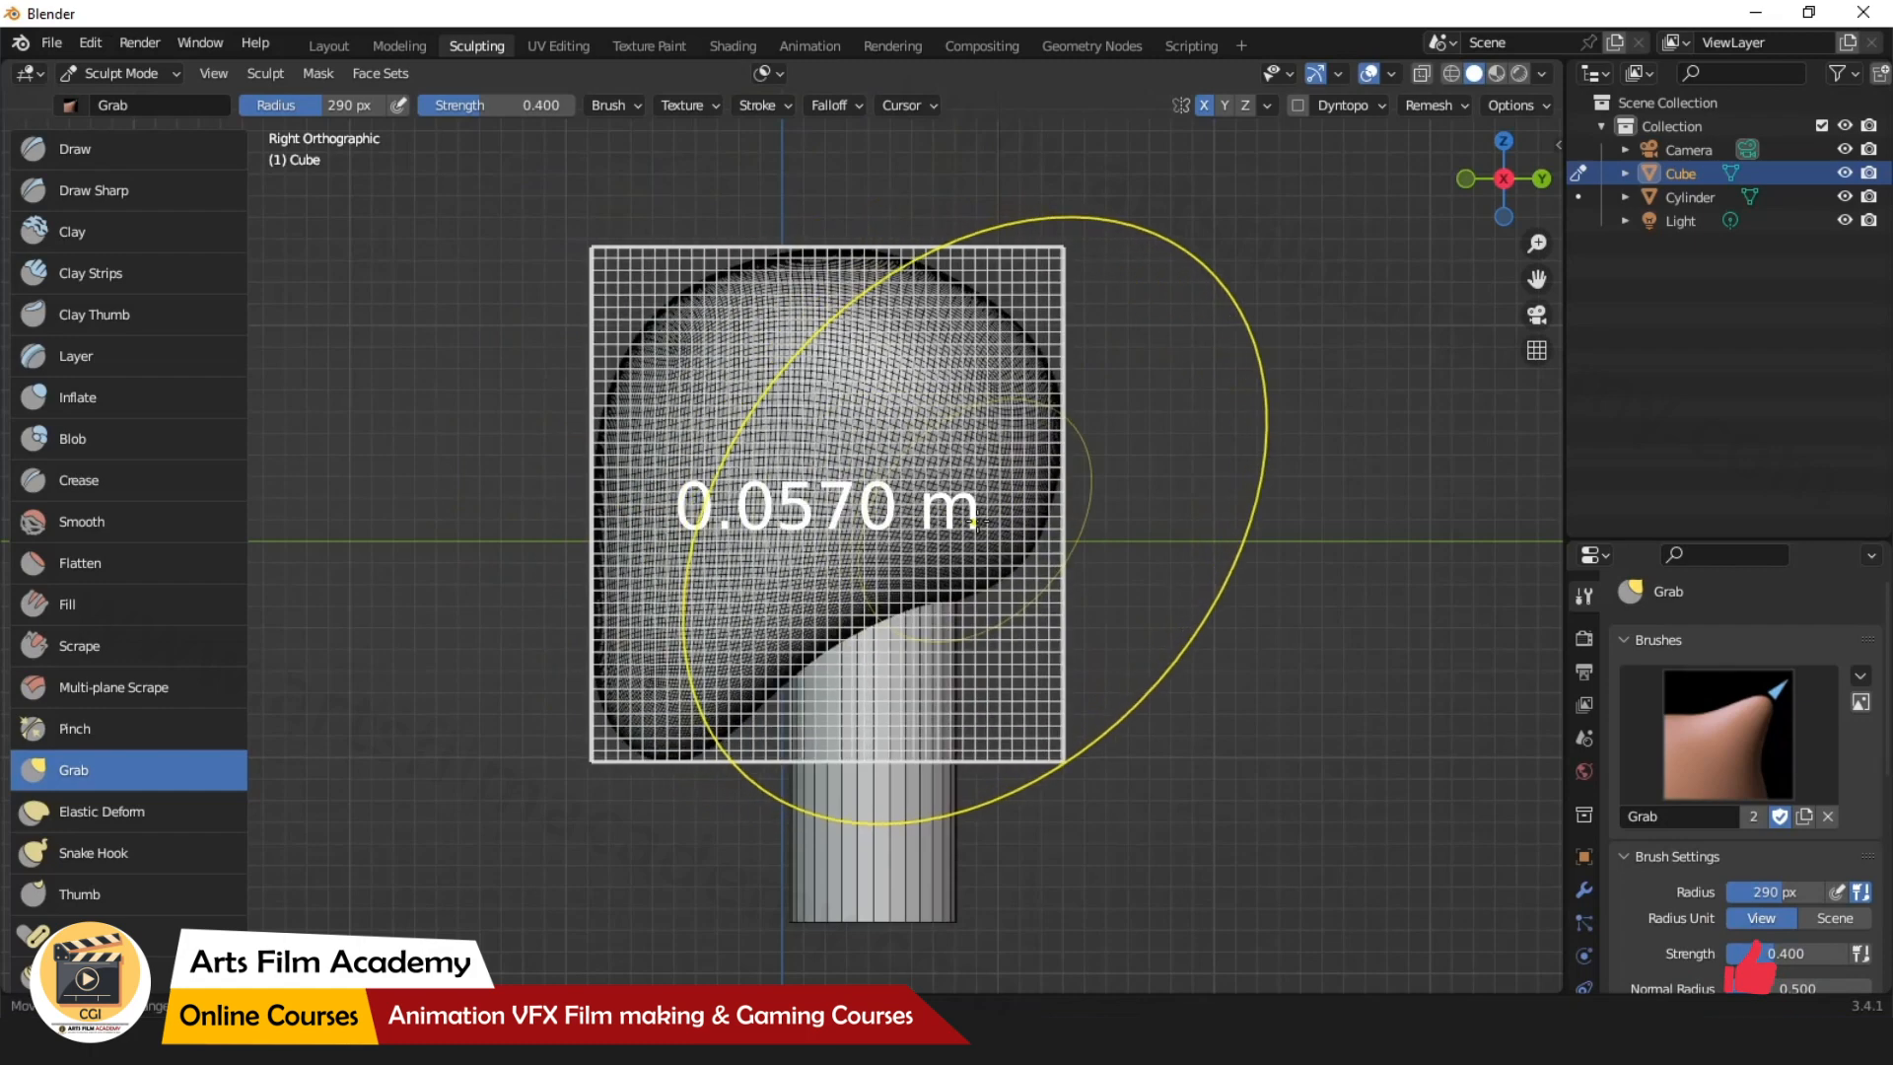
click(1026, 524)
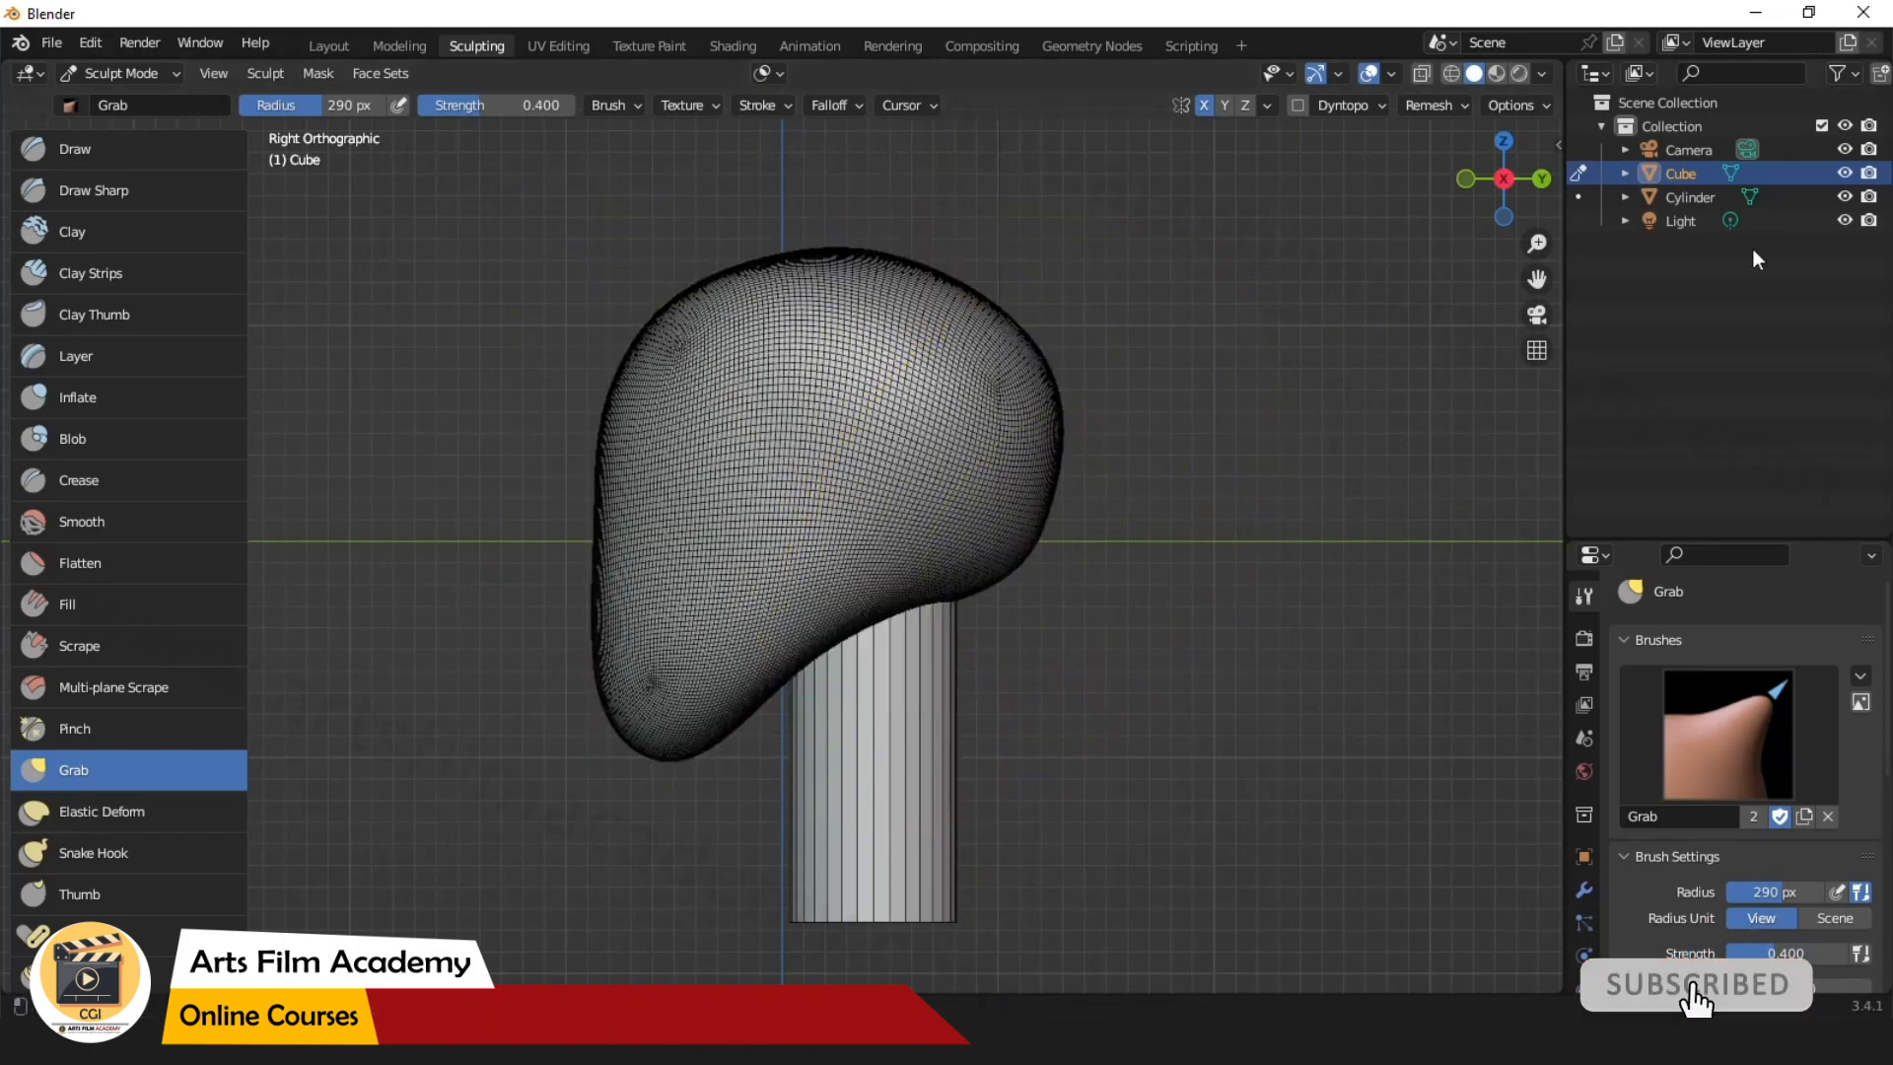
Make the neck cylinder the active sculpt object and voxel remesh it into an even grid of faces.
click(1578, 196)
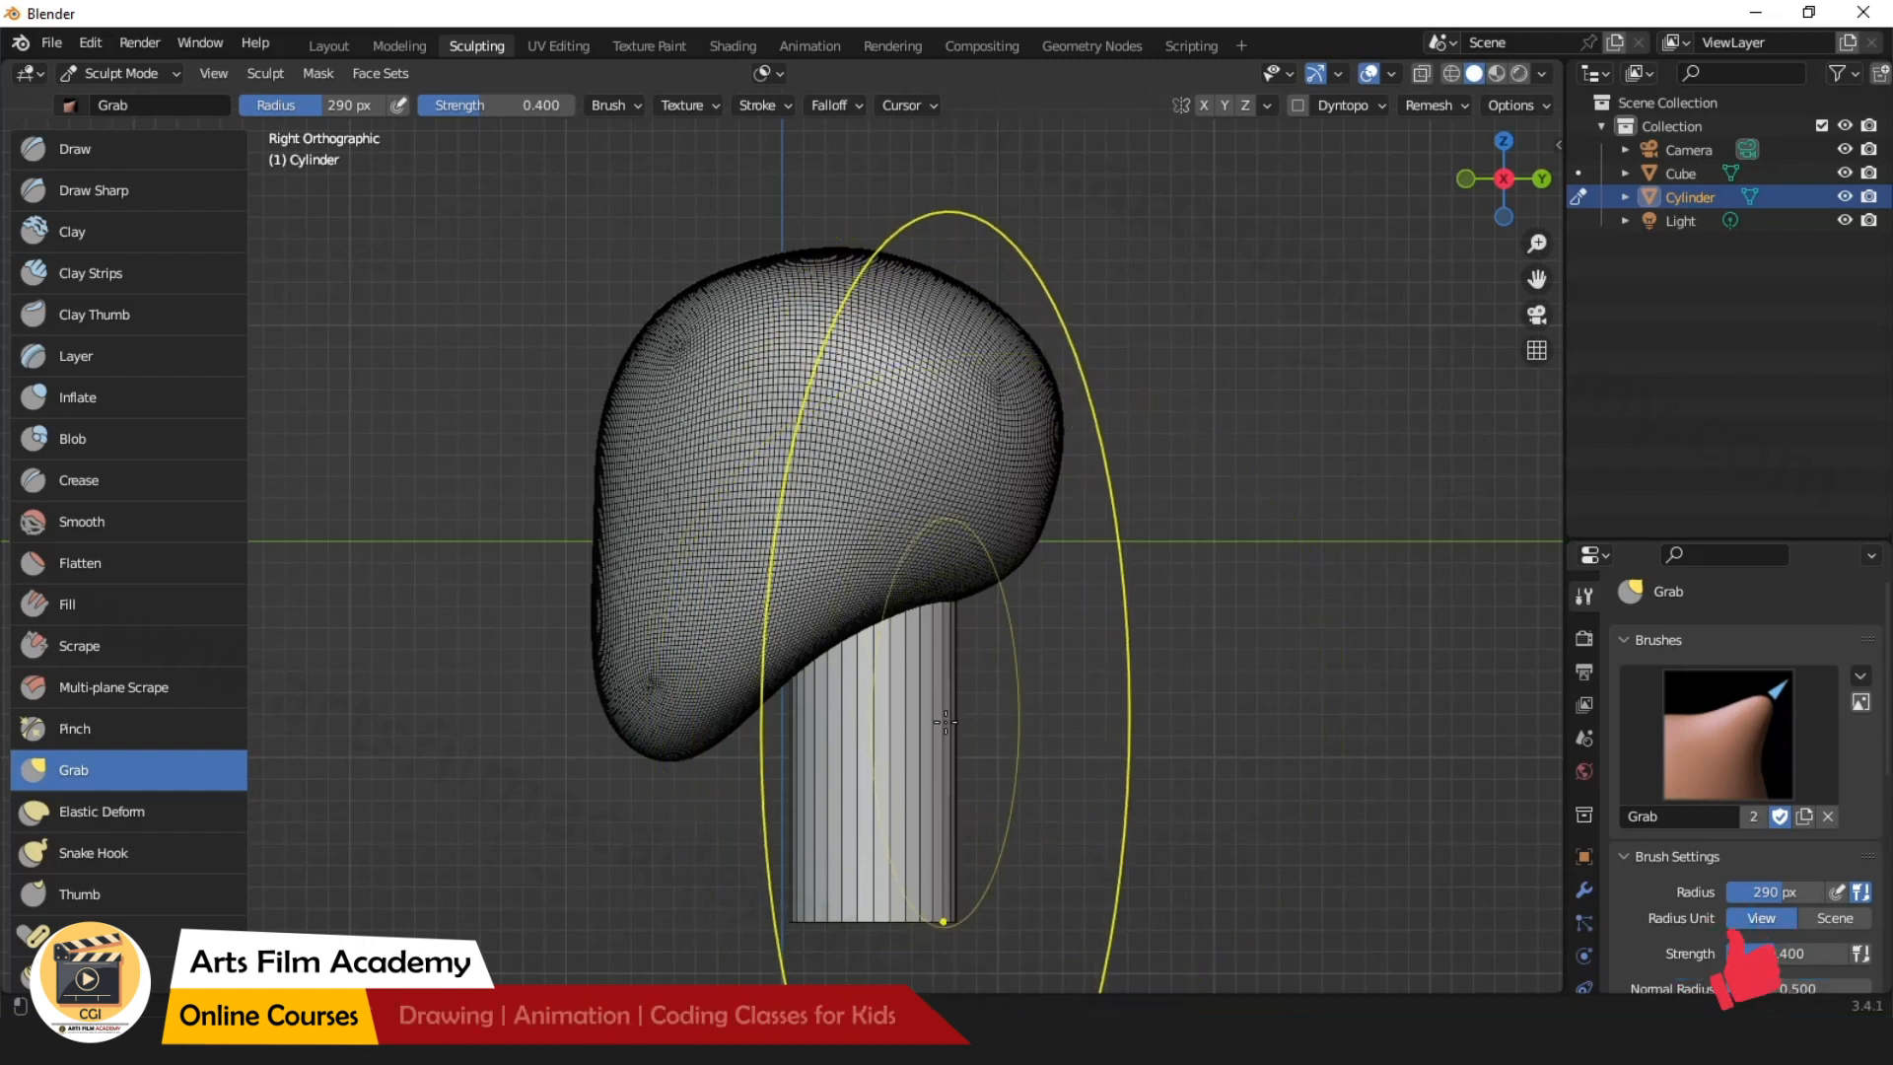
key(ctrl+r)
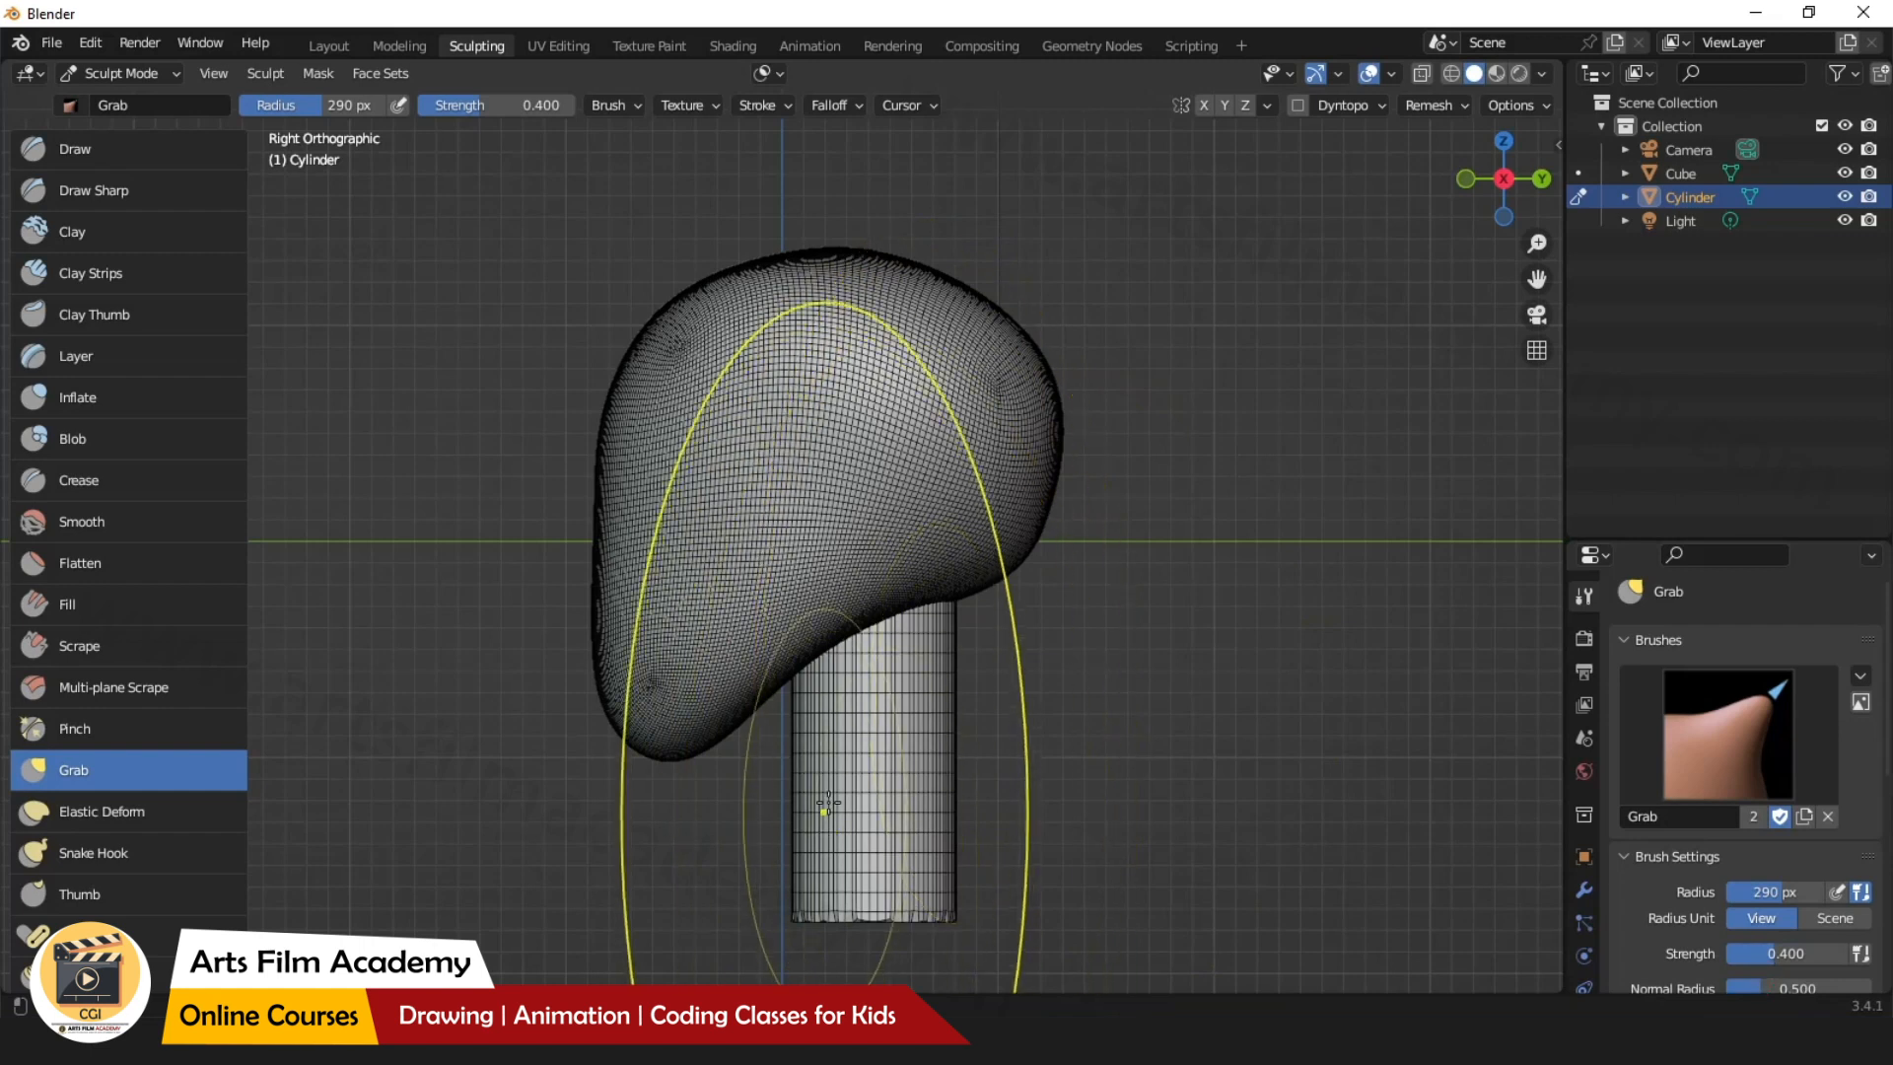
scroll(836, 806, down, 2)
scroll(846, 810, up, 3)
Try pulling the neck's base far out to both sides into shoulders with a 105 px Grab brush and X symmetry.
drag(865, 810, 938, 760)
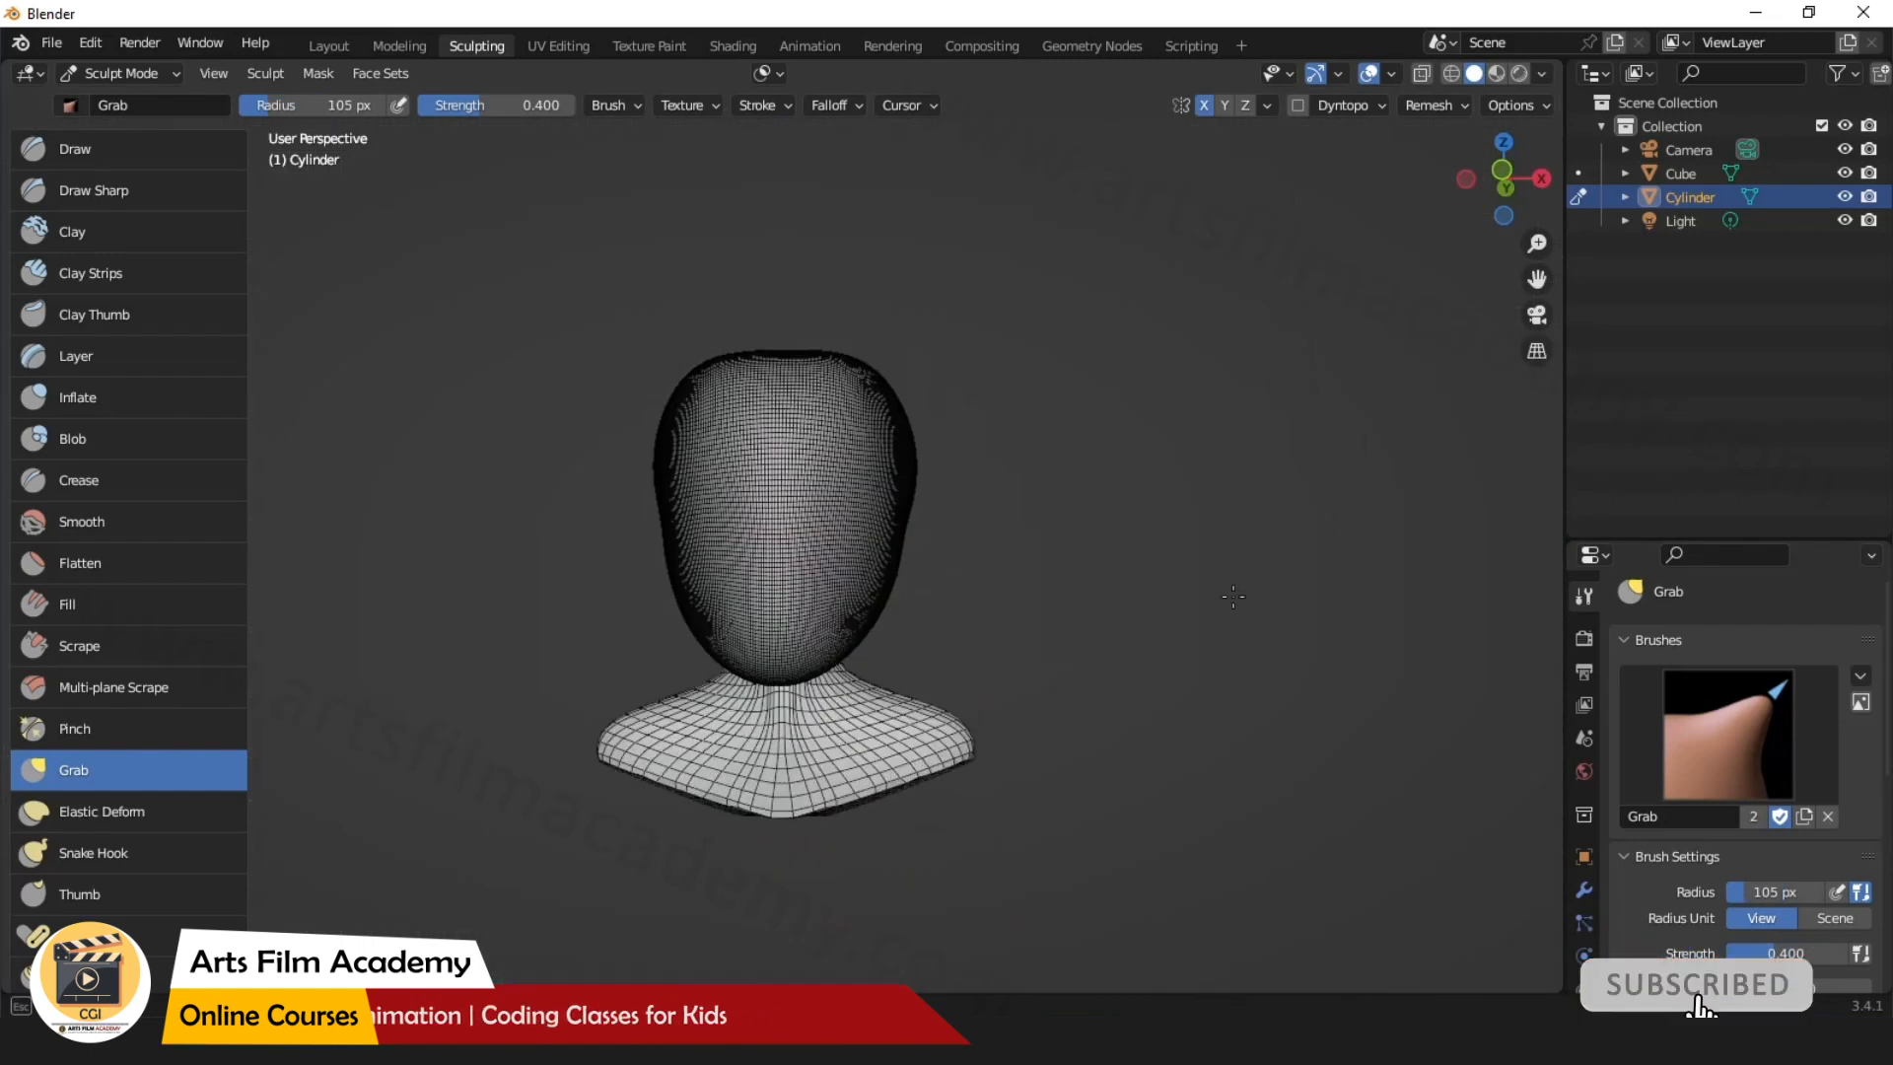
mouse_move(1234, 596)
mouse_down()
mouse_move(1547, 744)
mouse_move(1221, 655)
mouse_up()
drag(1016, 793, 1128, 828)
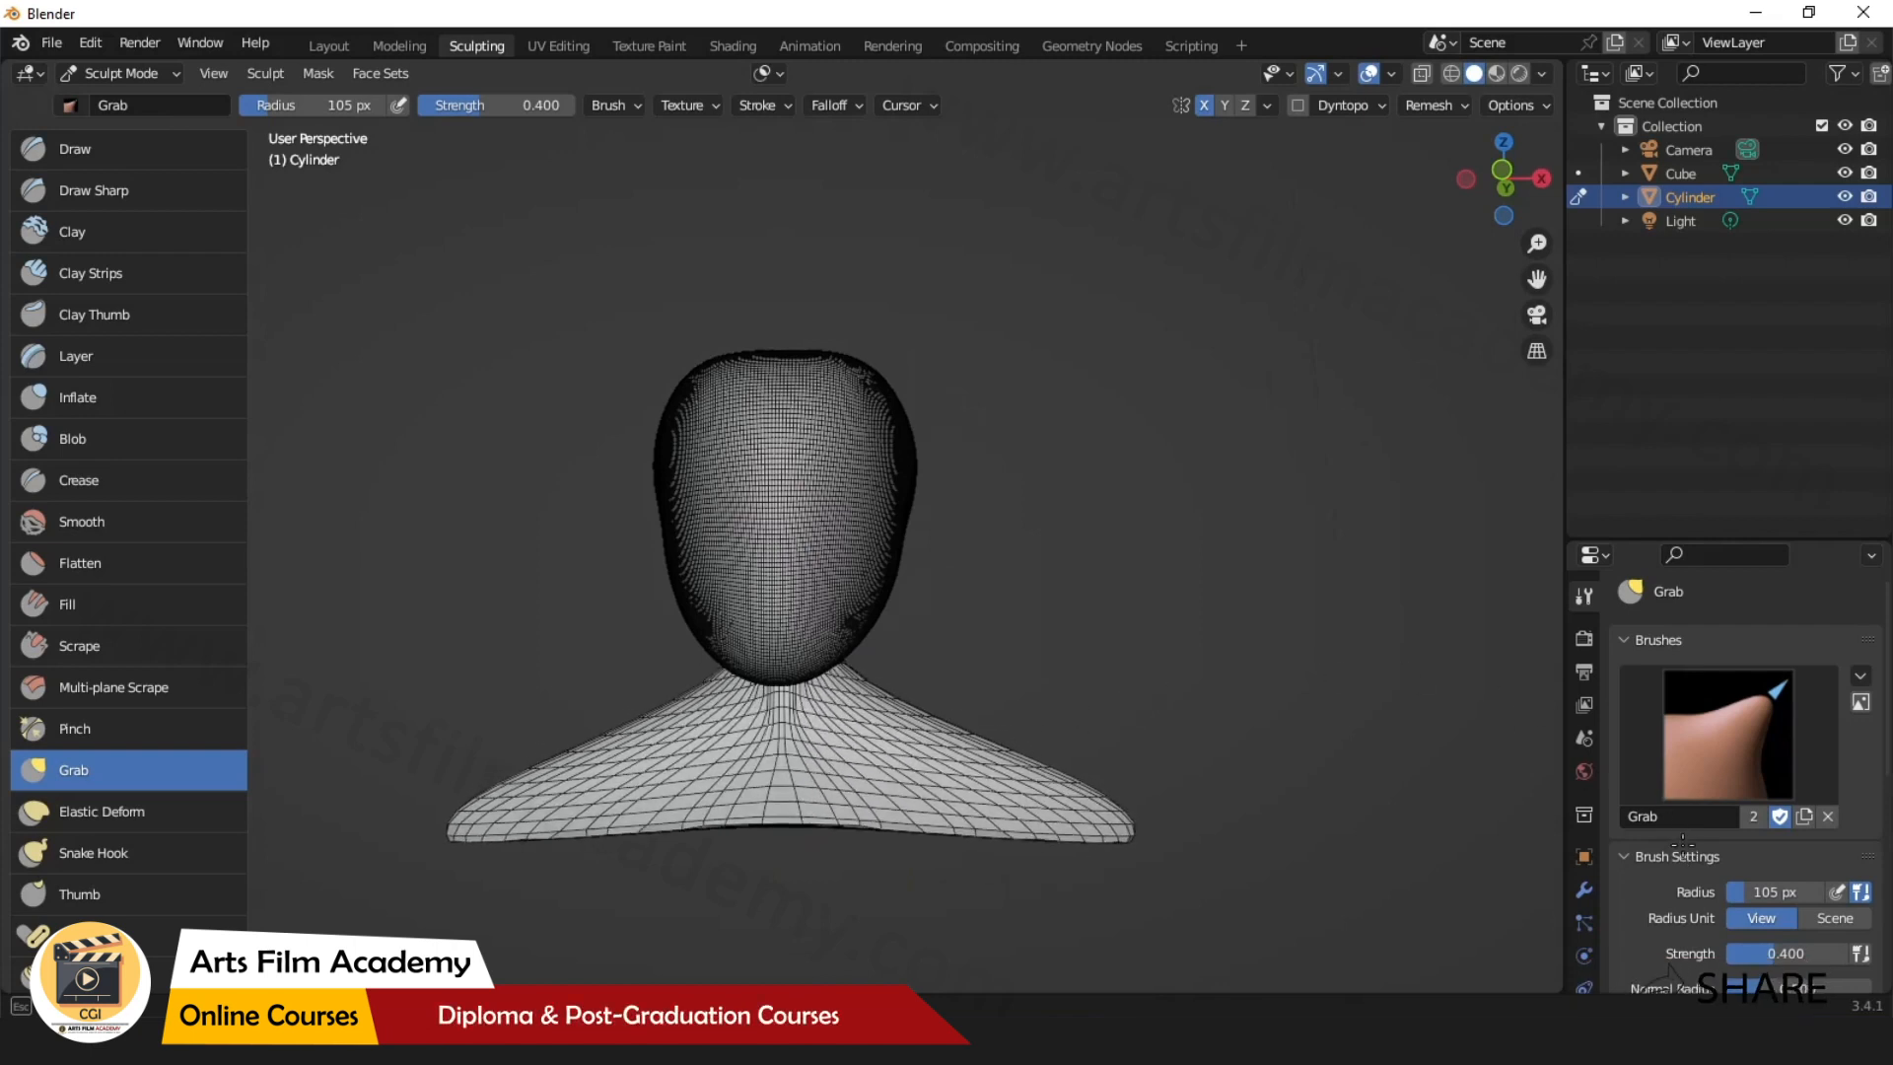
mouse_move(1686, 843)
mouse_down()
mouse_move(1873, 826)
mouse_move(1832, 823)
mouse_move(1888, 774)
mouse_move(1029, 811)
mouse_up()
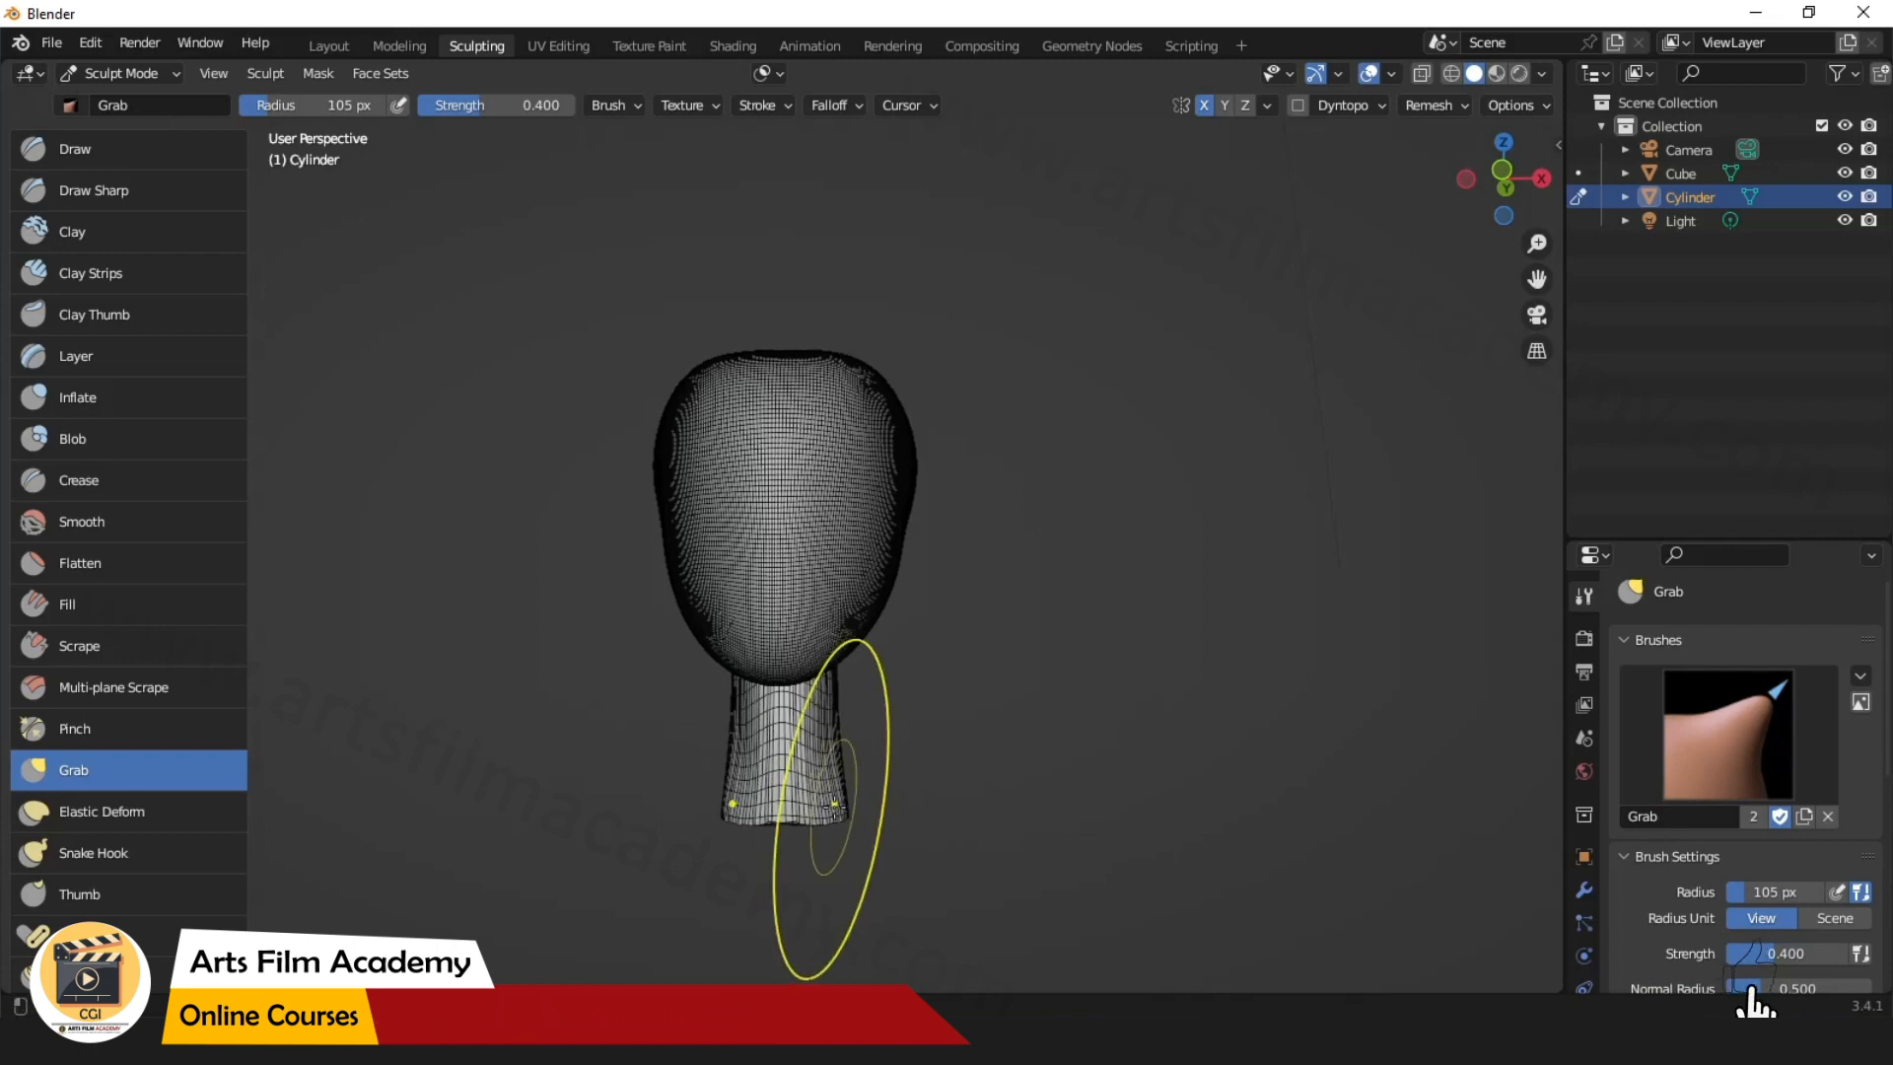
Pull the neck's base outward symmetrically with Grab to flare it toward the shoulders.
drag(835, 808, 915, 803)
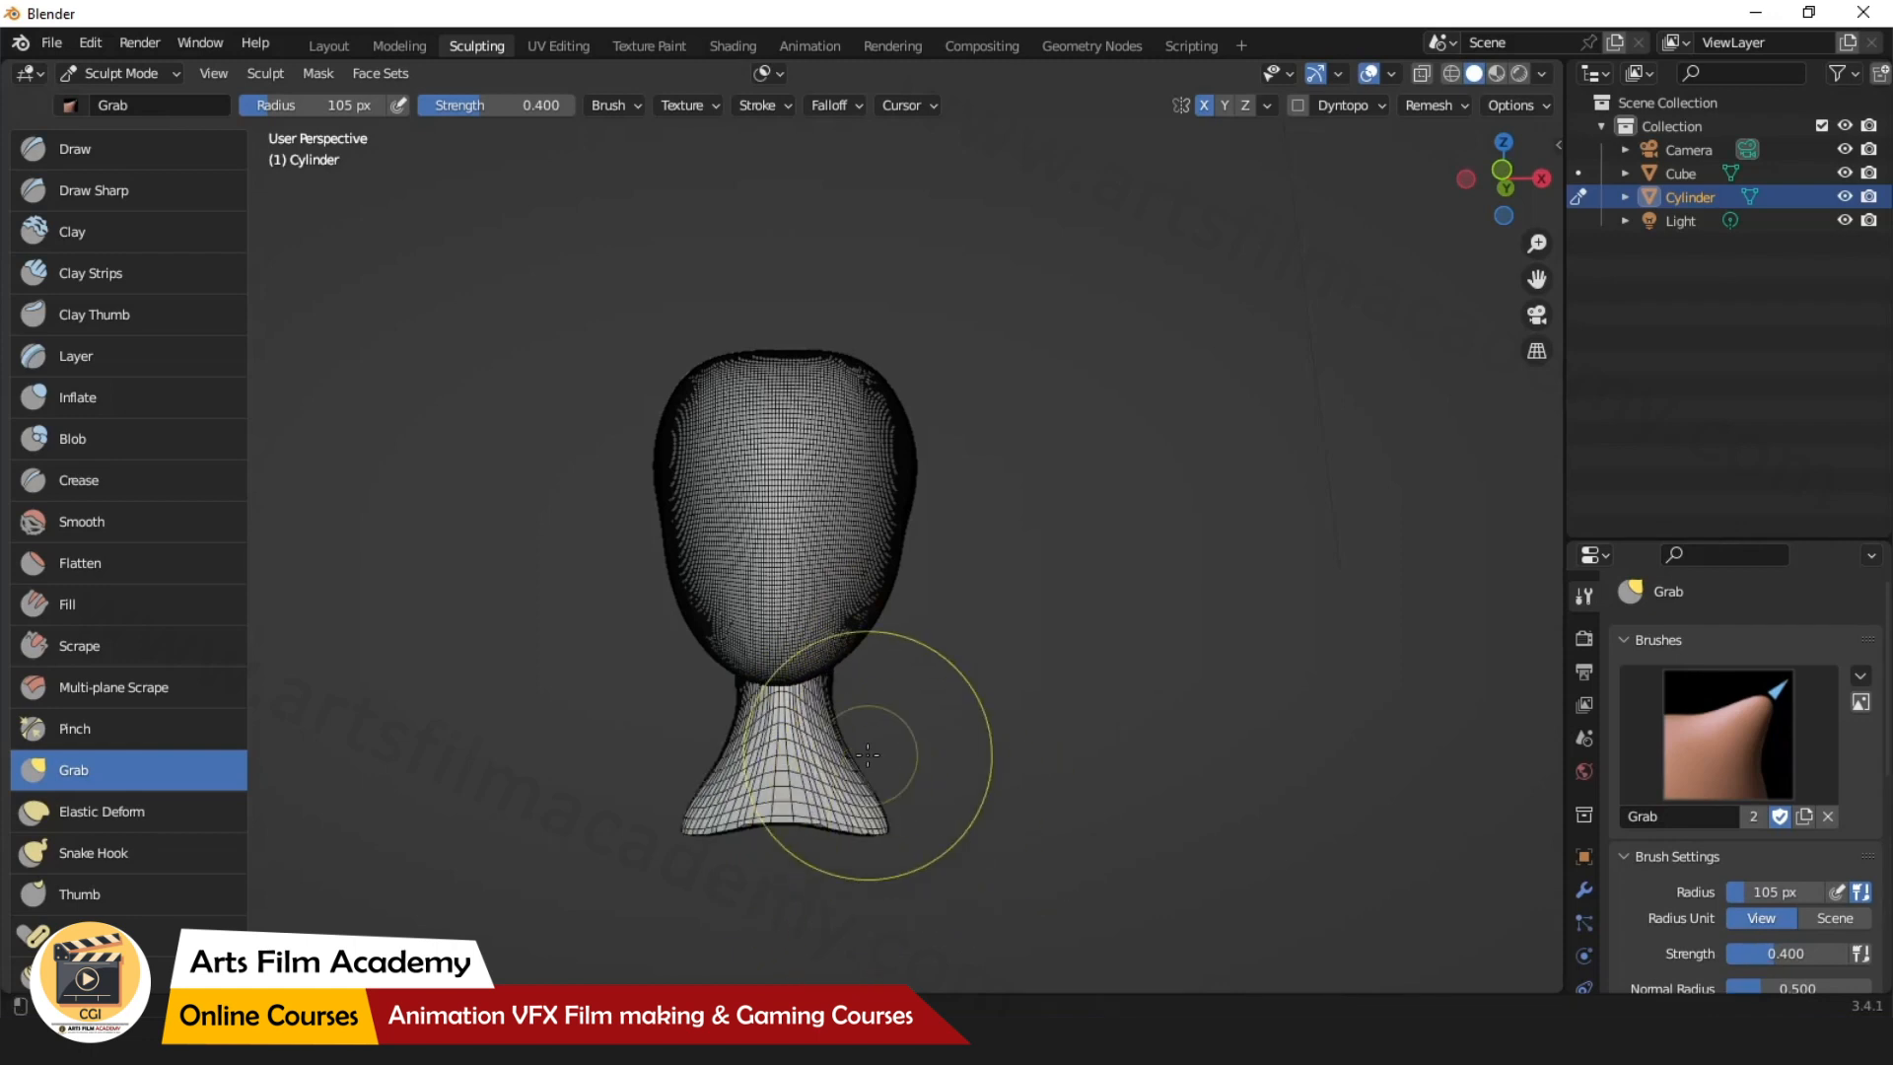
mouse_move(816, 790)
mouse_down()
mouse_move(859, 810)
mouse_move(832, 821)
mouse_move(937, 830)
mouse_up()
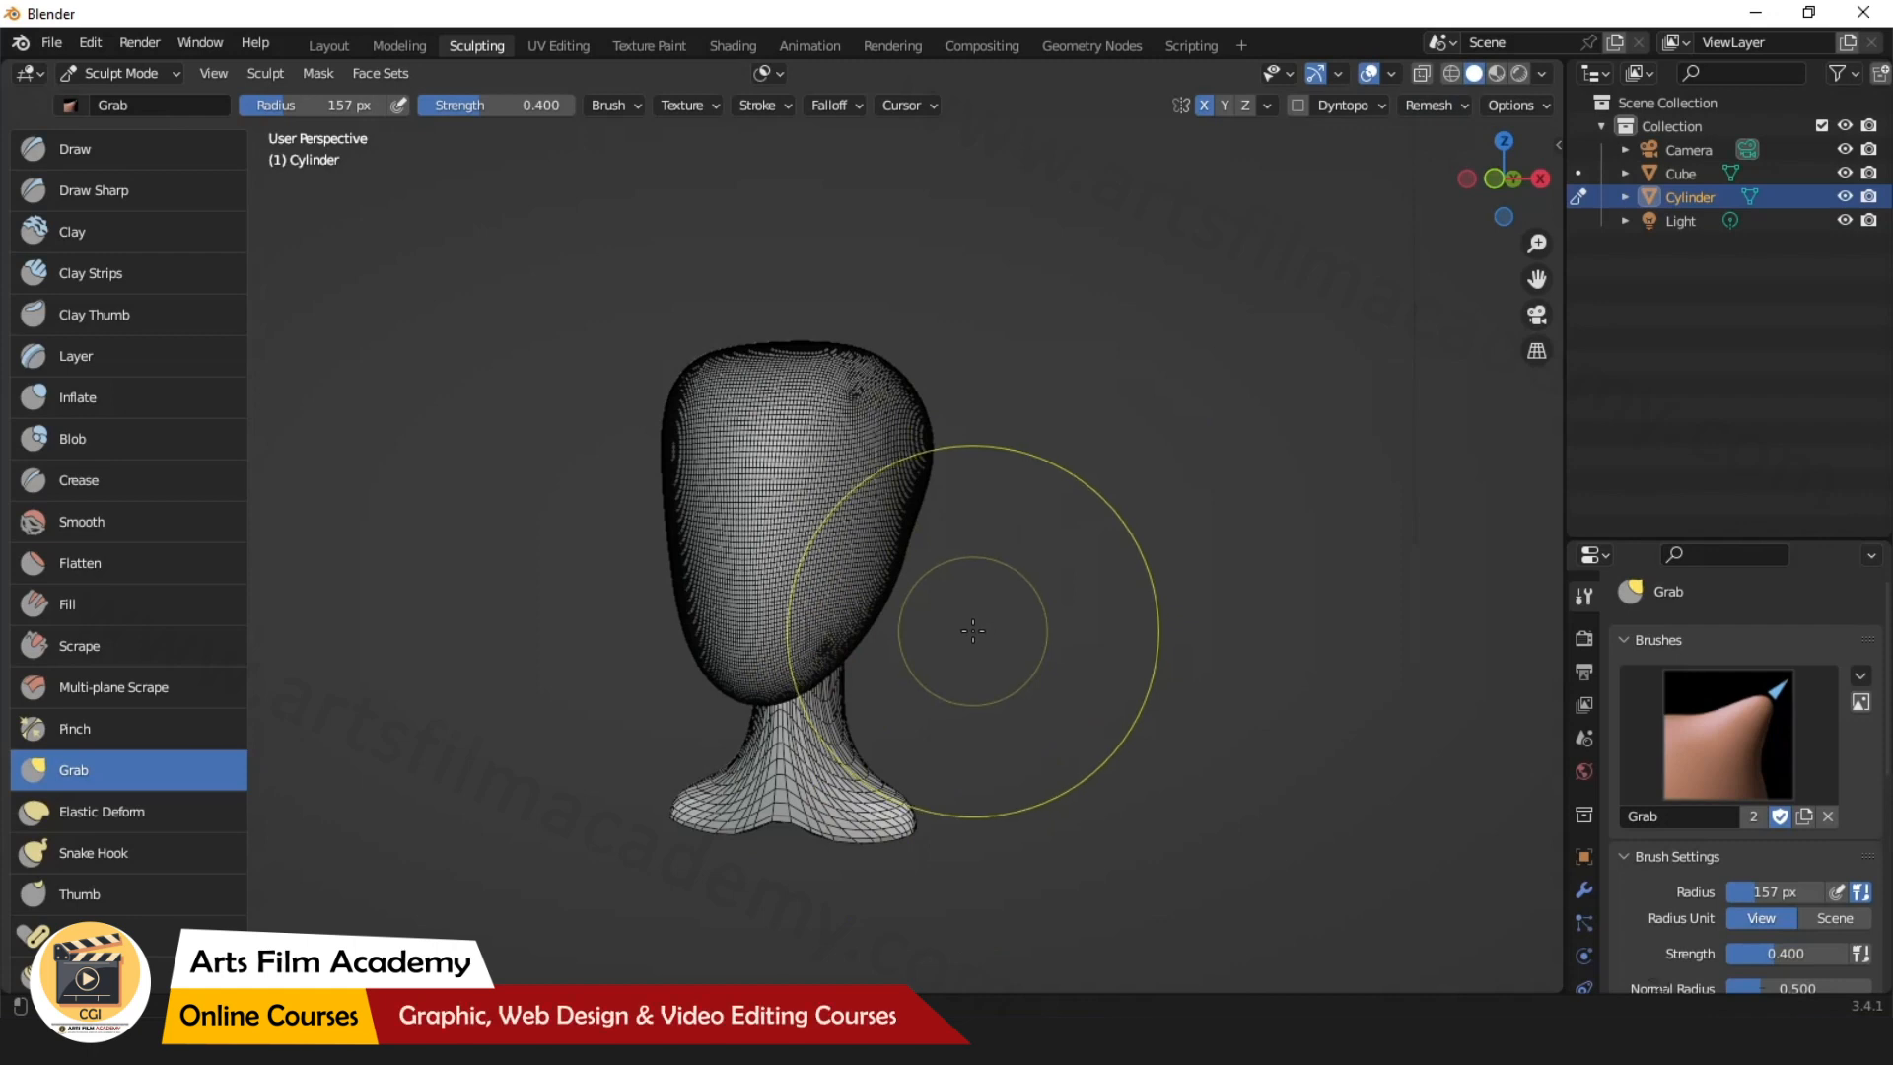
Confirm a 0.057 m voxel size for the flared neck and voxel remesh it.
key(shift+r)
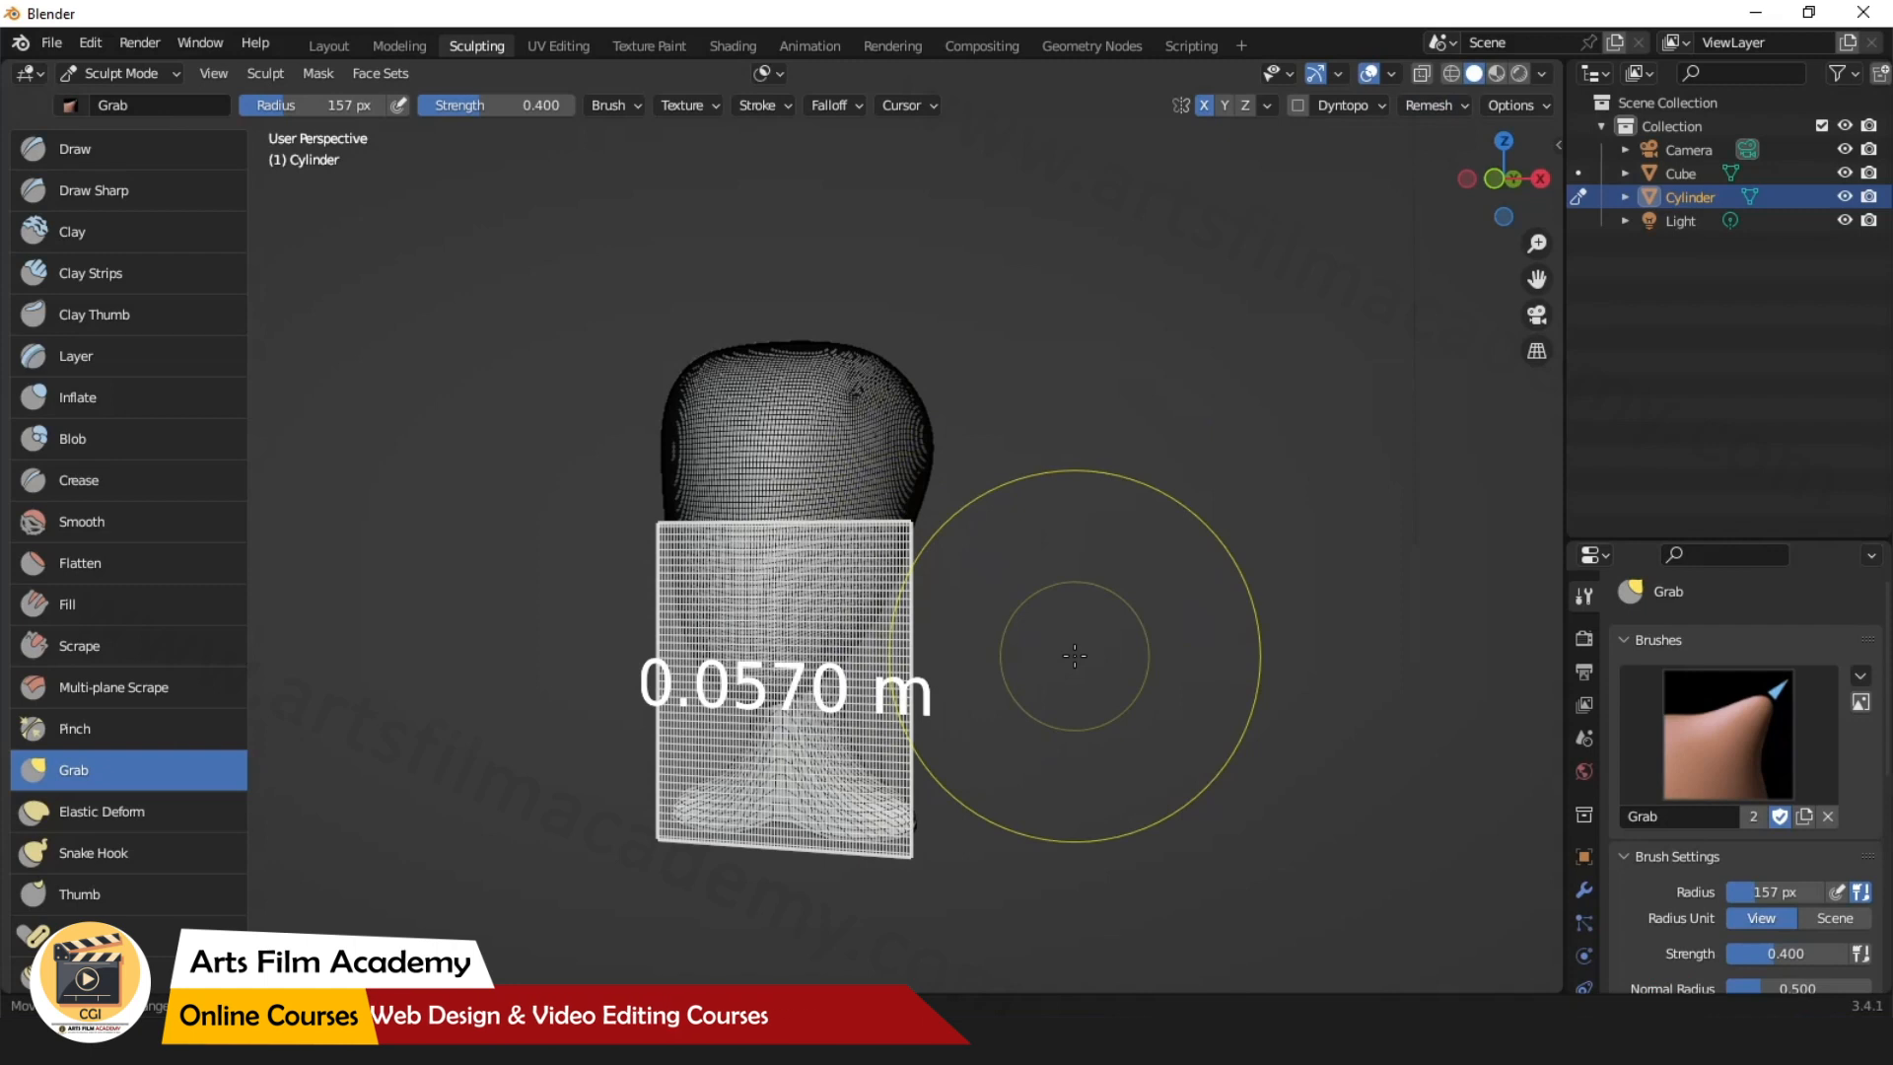
click(1075, 655)
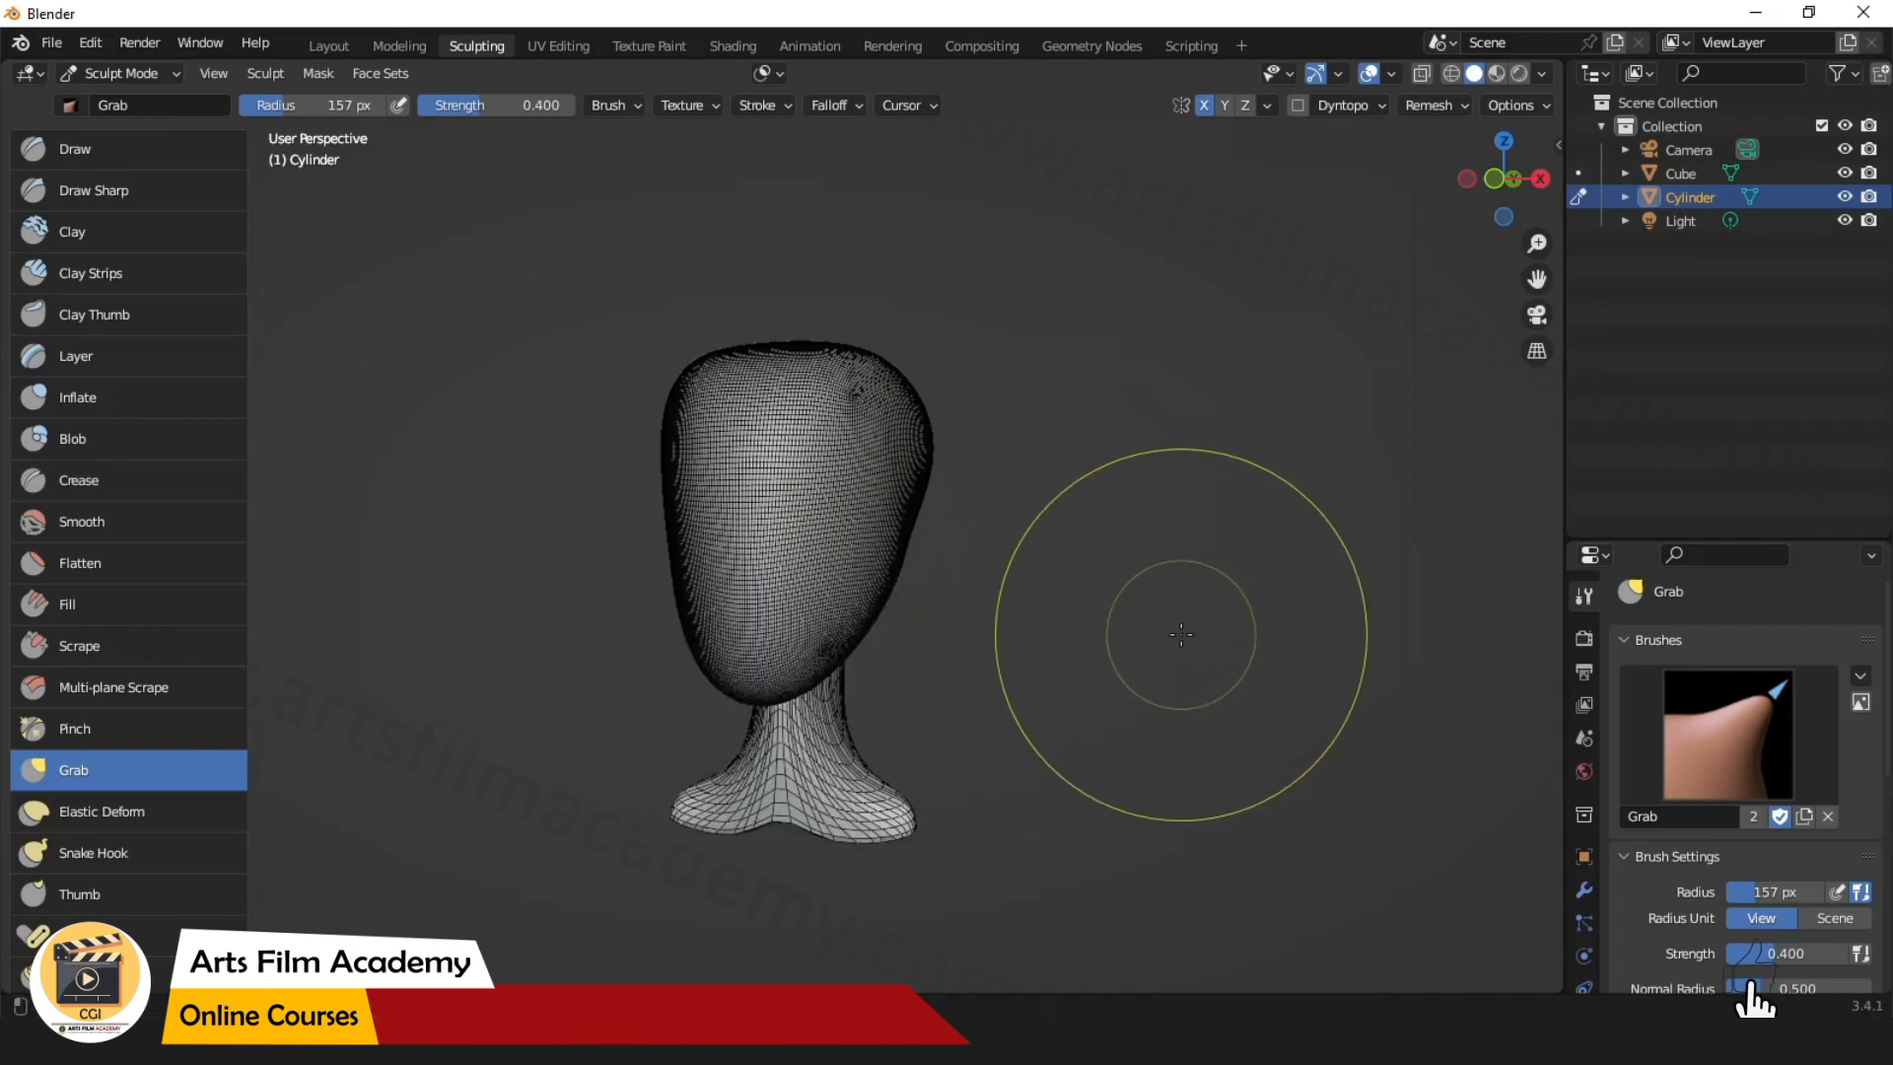
key(ctrl+r)
middle_drag(1055, 611, 1096, 588)
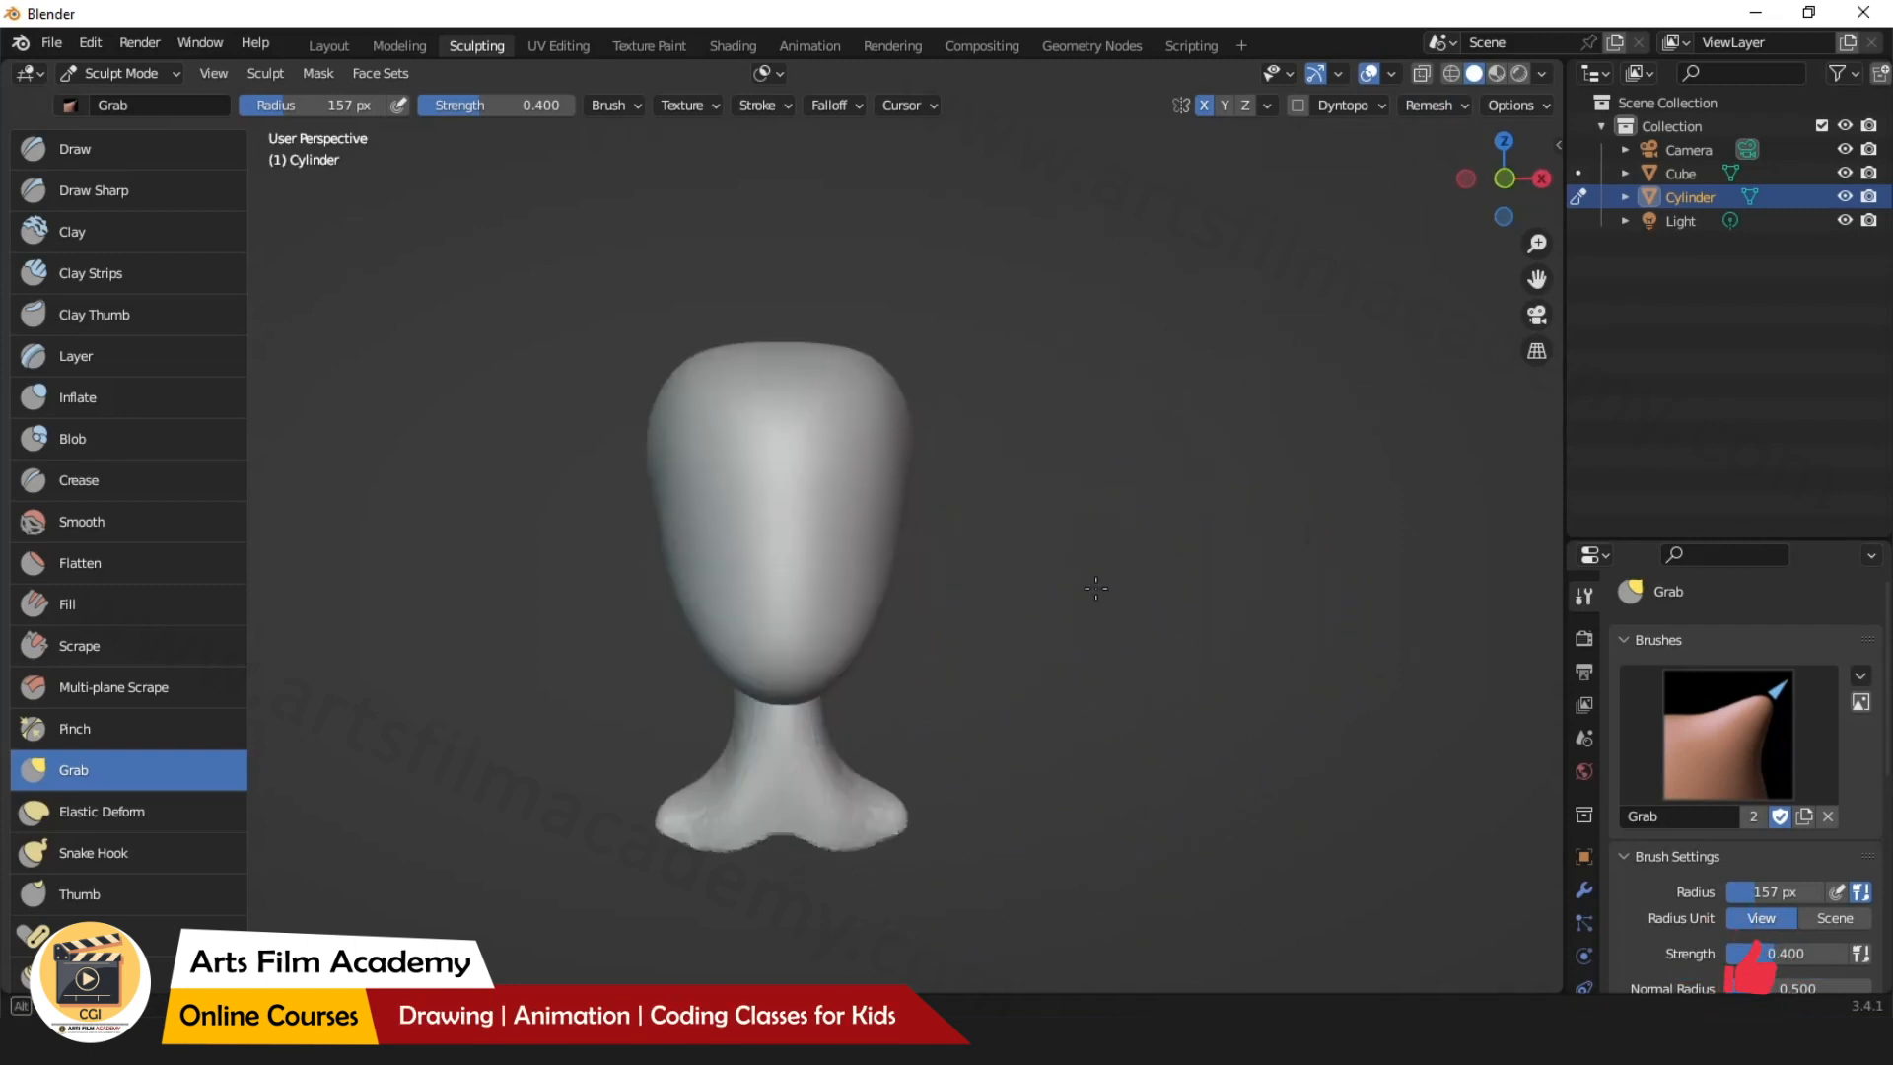
click(319, 51)
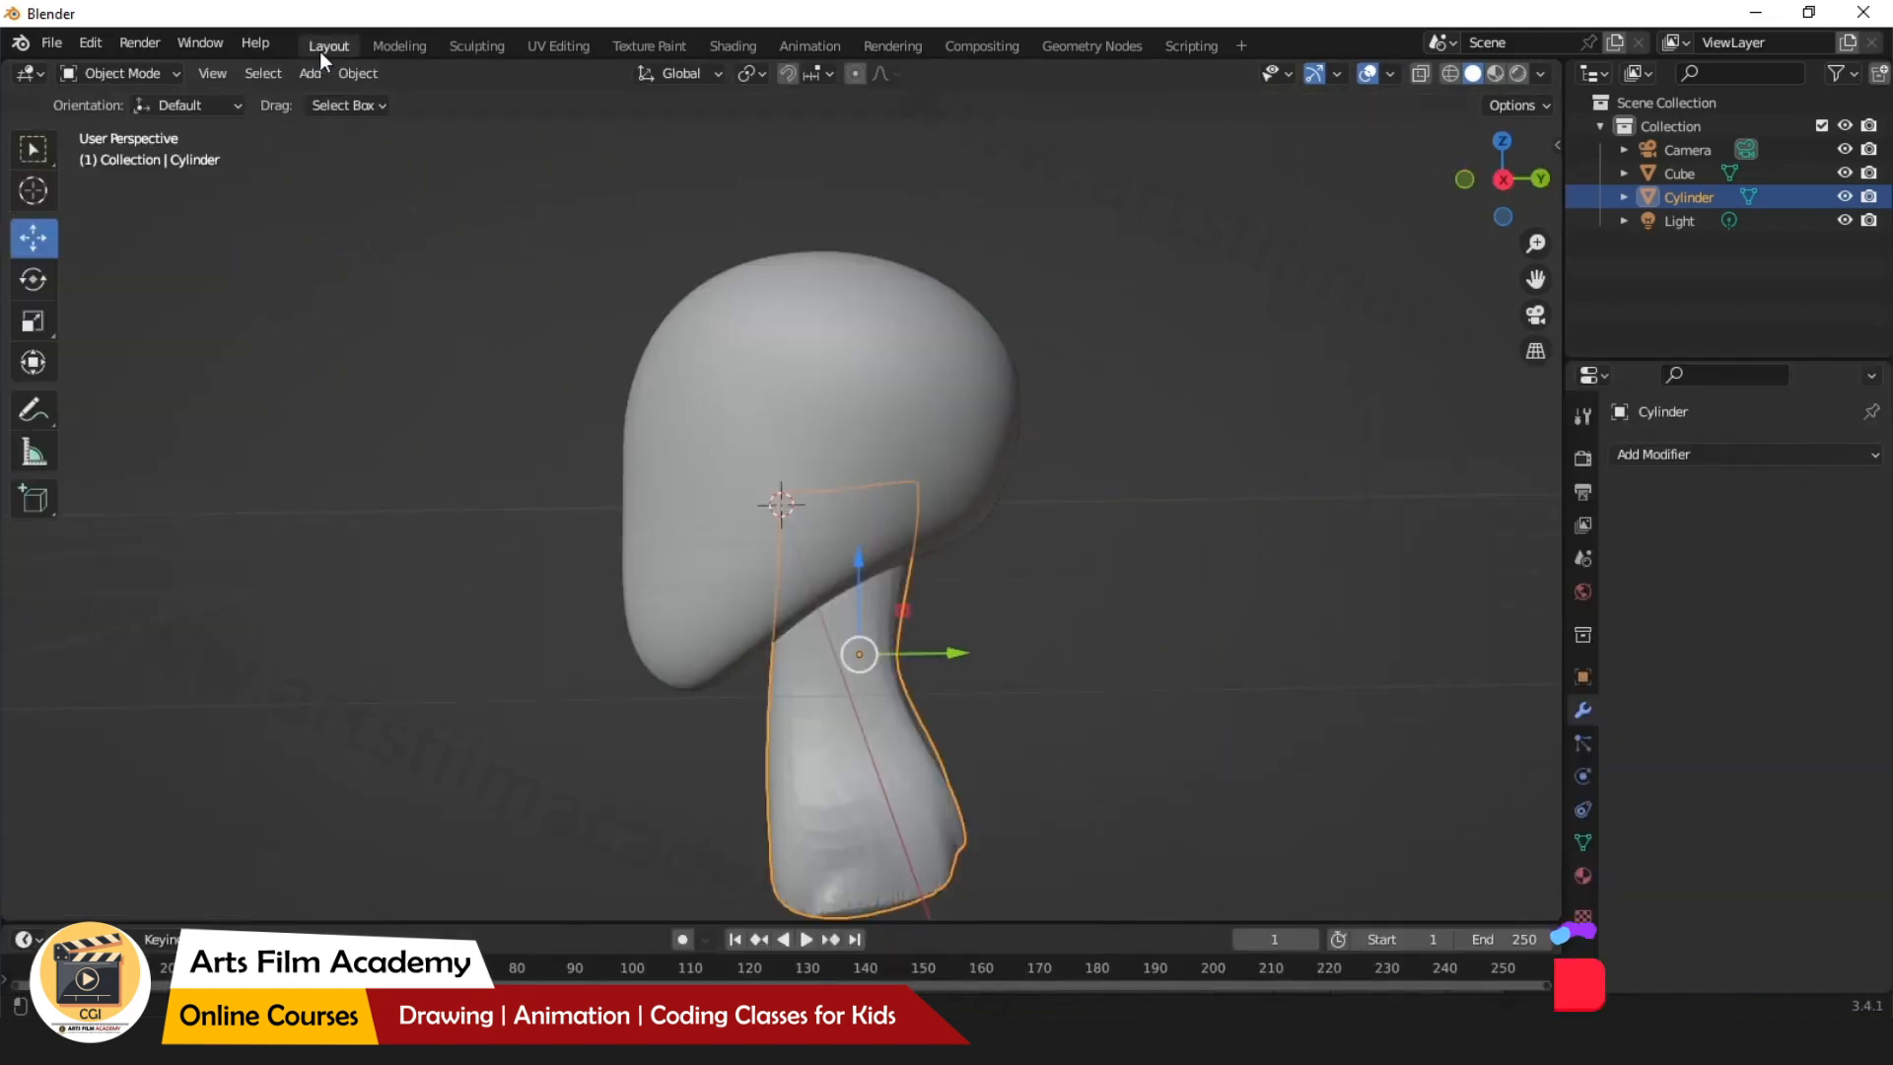
middle_drag(501, 449, 761, 481)
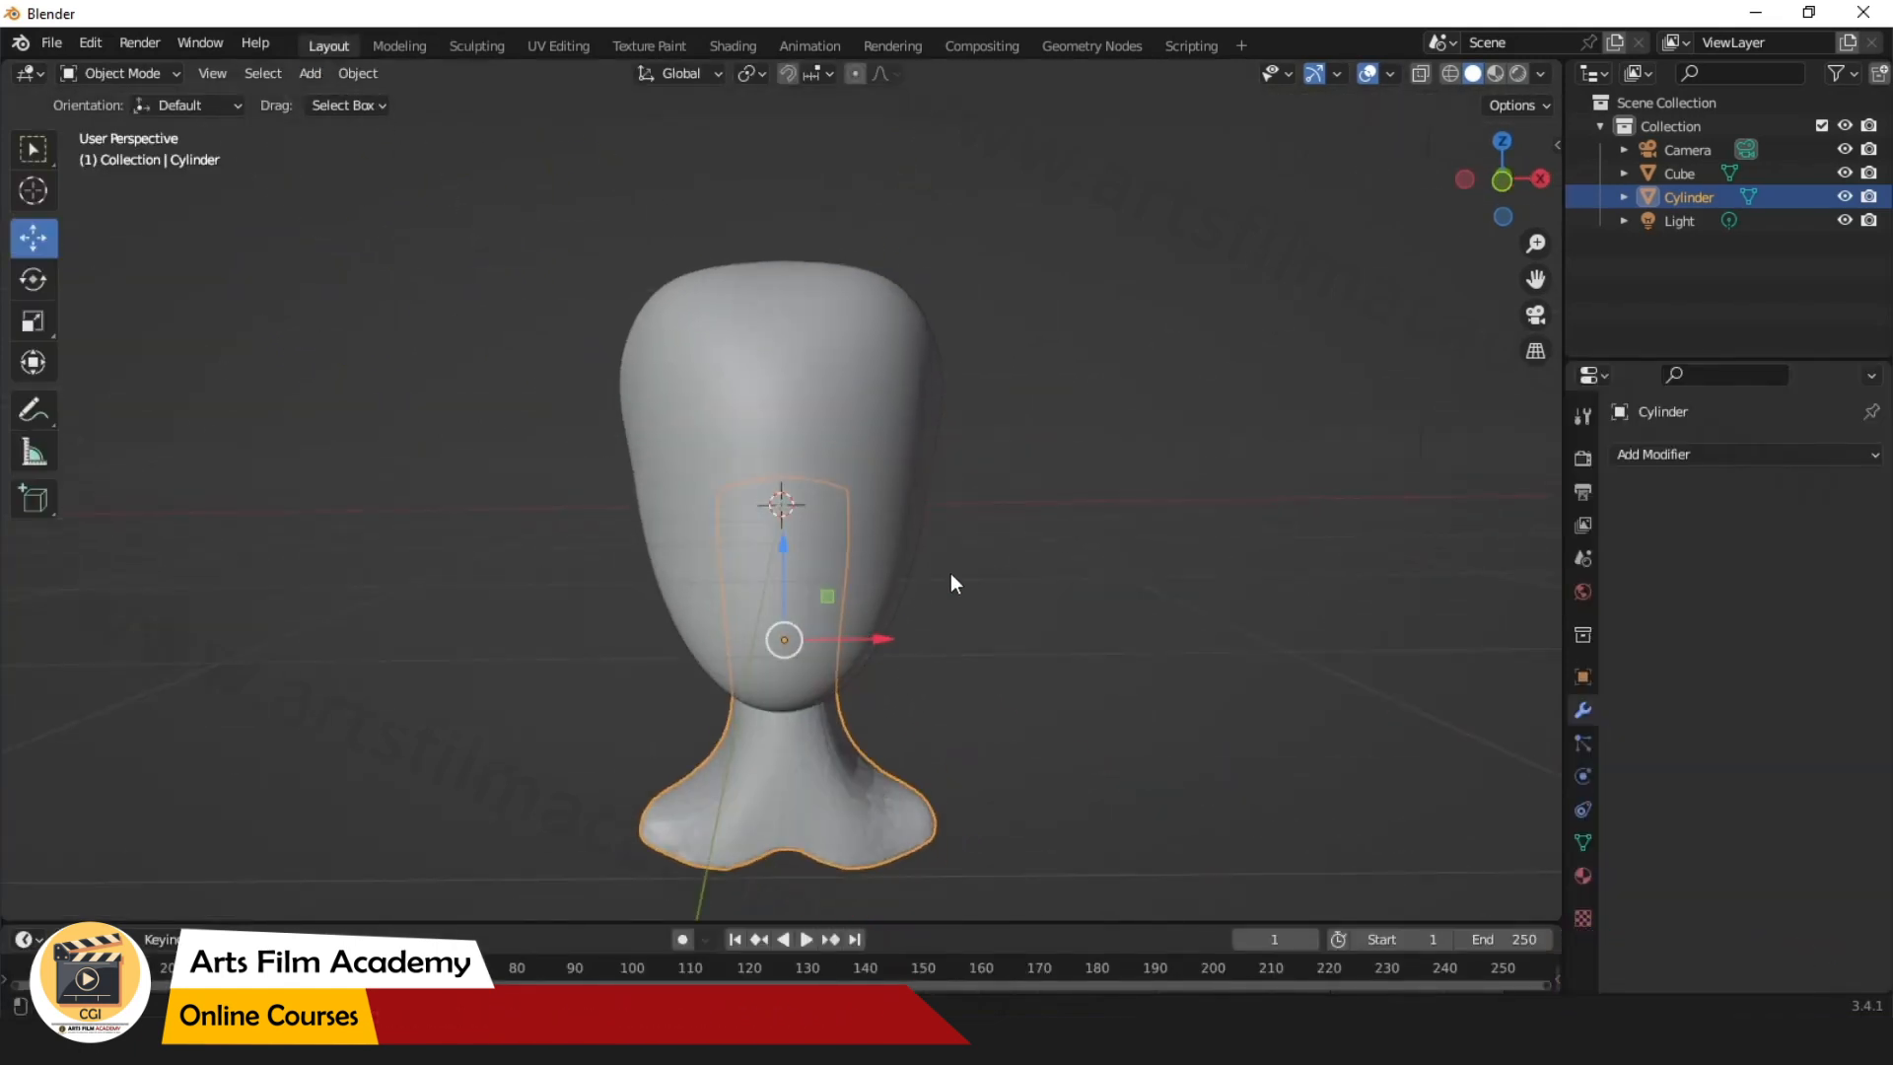
click(501, 46)
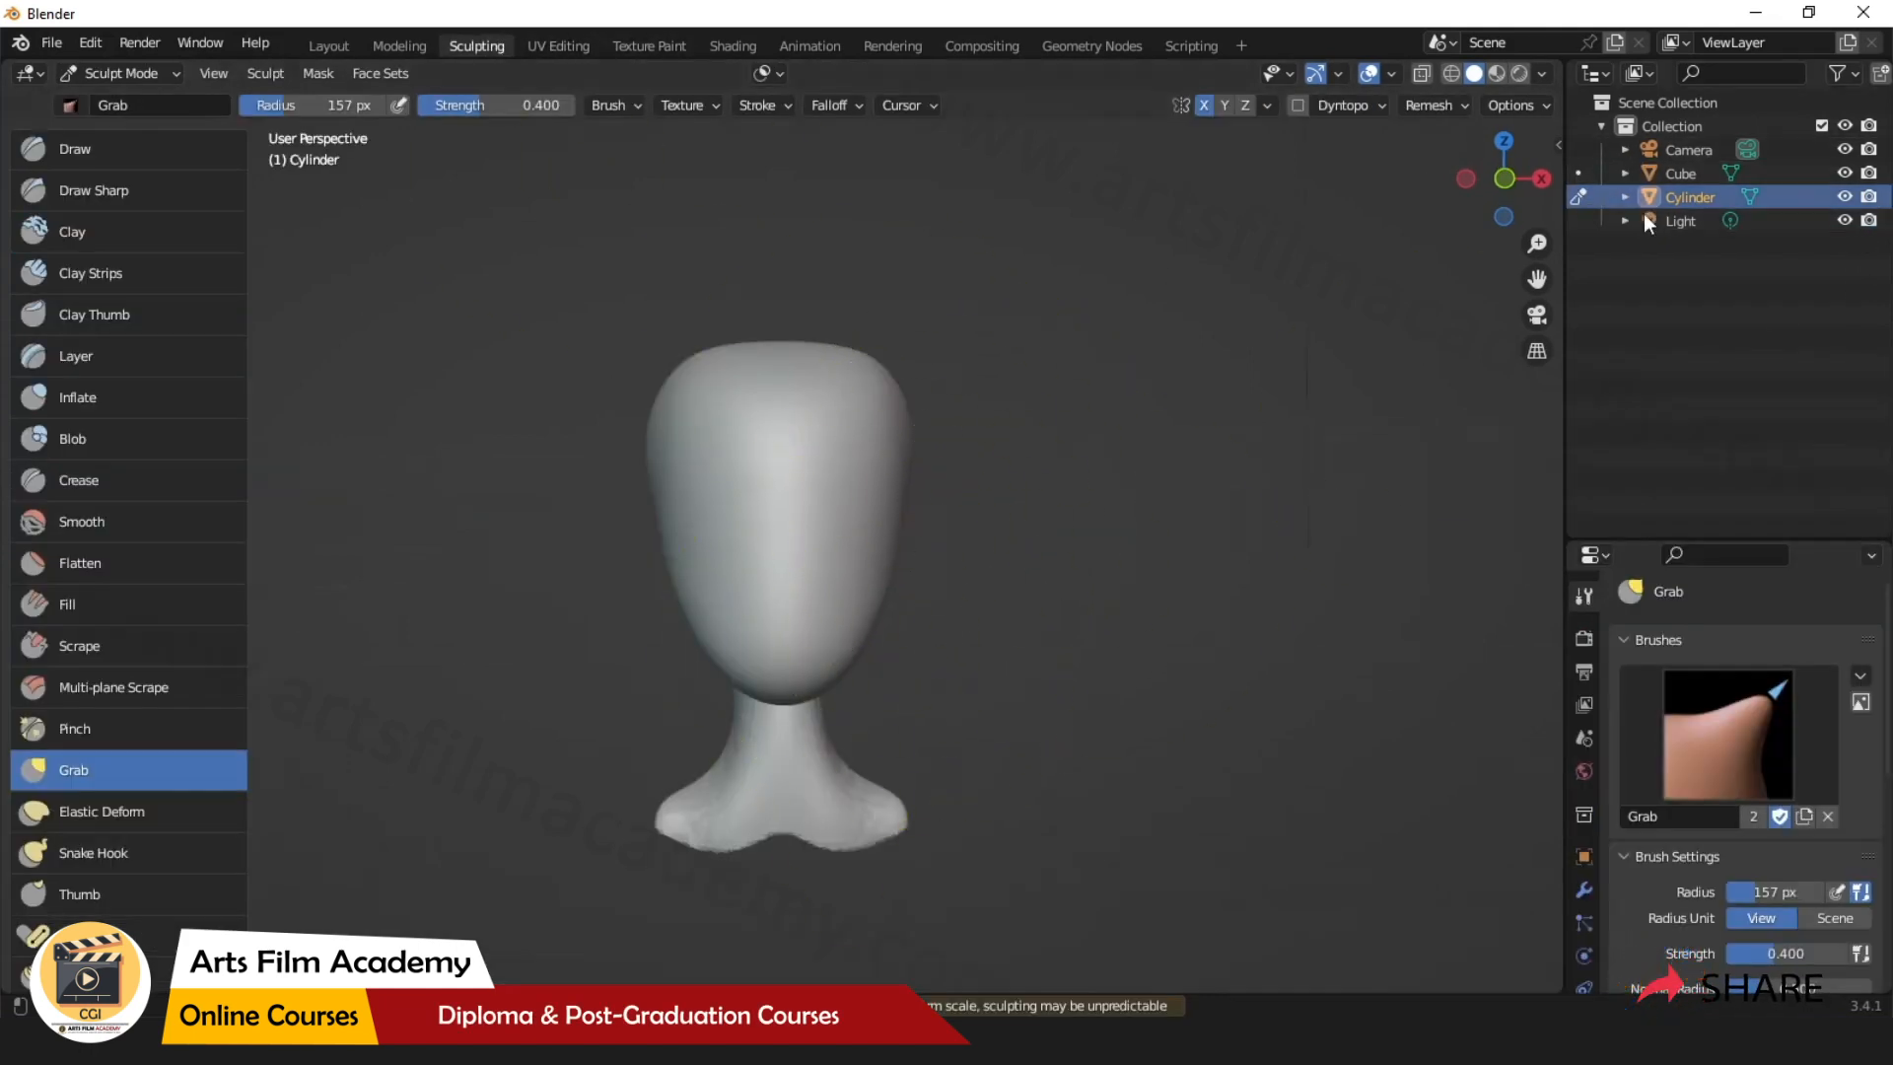
middle_drag(1129, 493, 1107, 517)
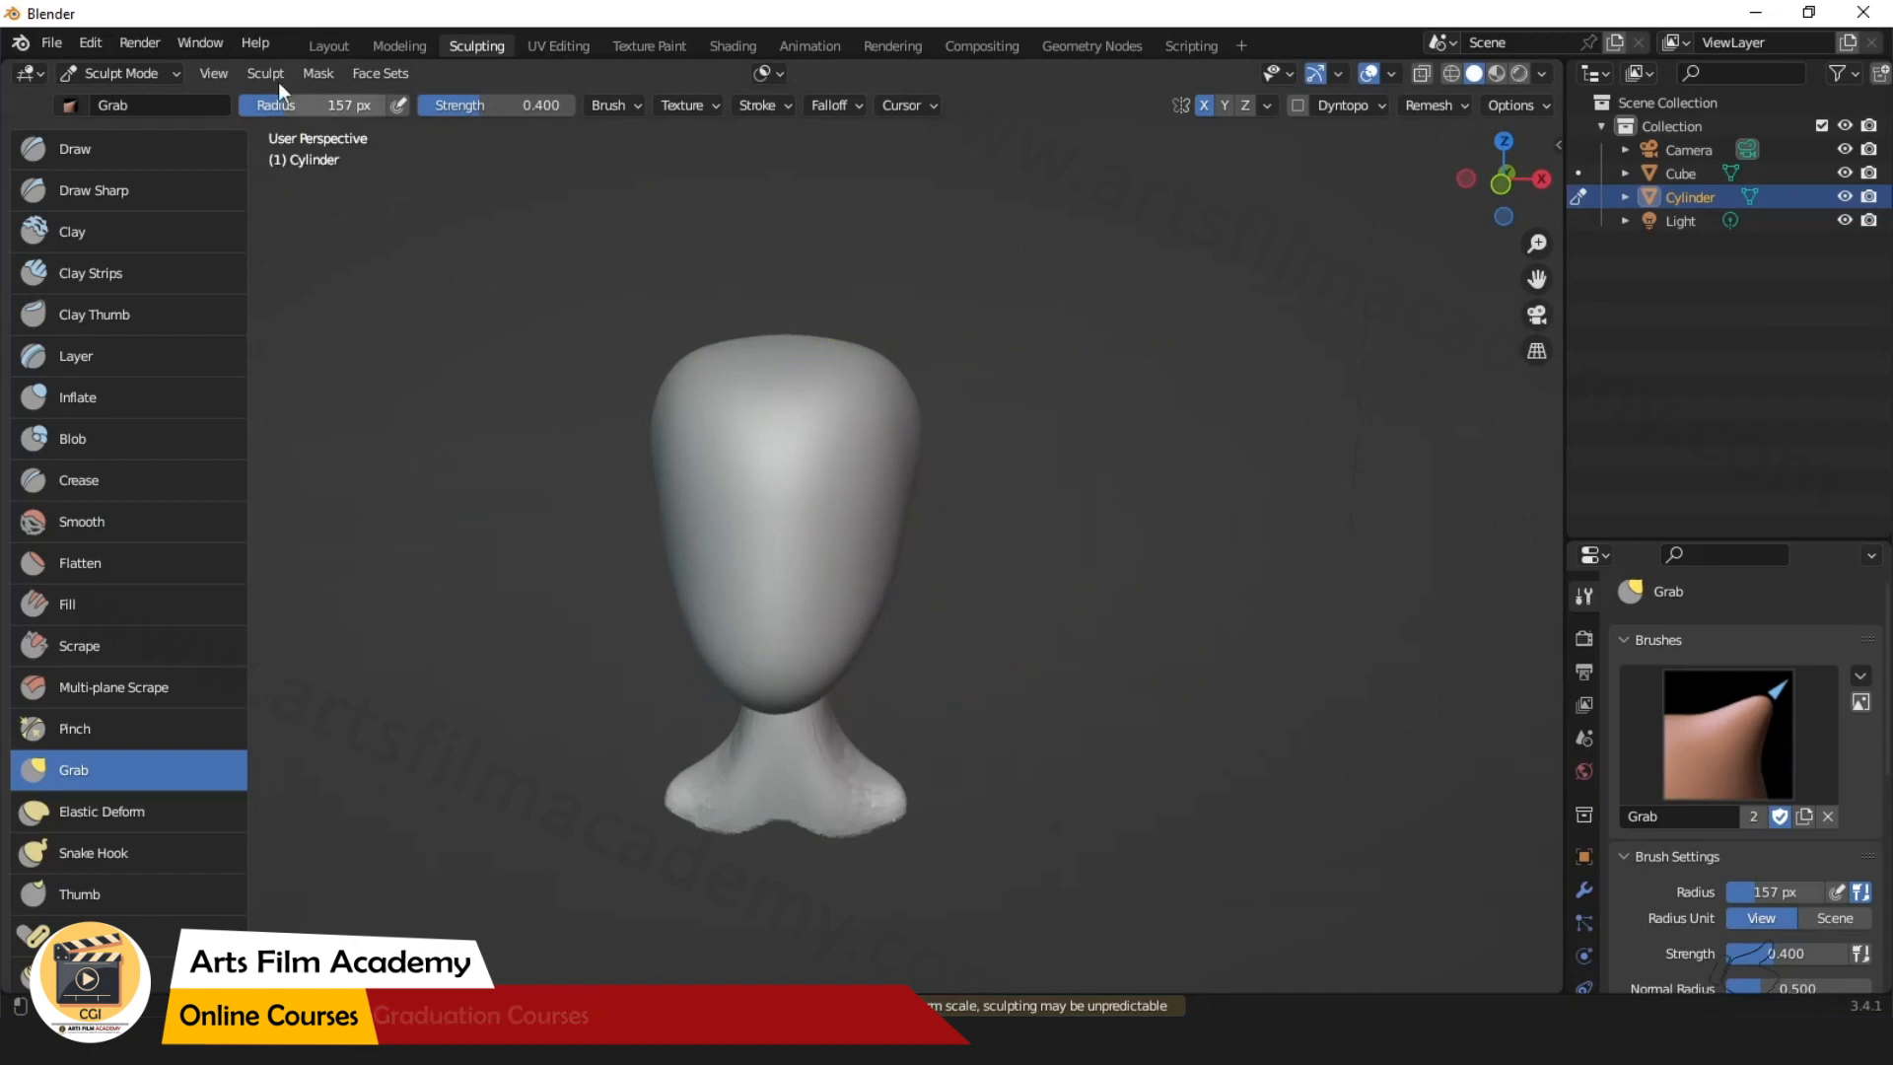
Return to the Layout workspace and add a UV sphere to the scene.
click(319, 45)
middle_drag(1035, 401, 812, 350)
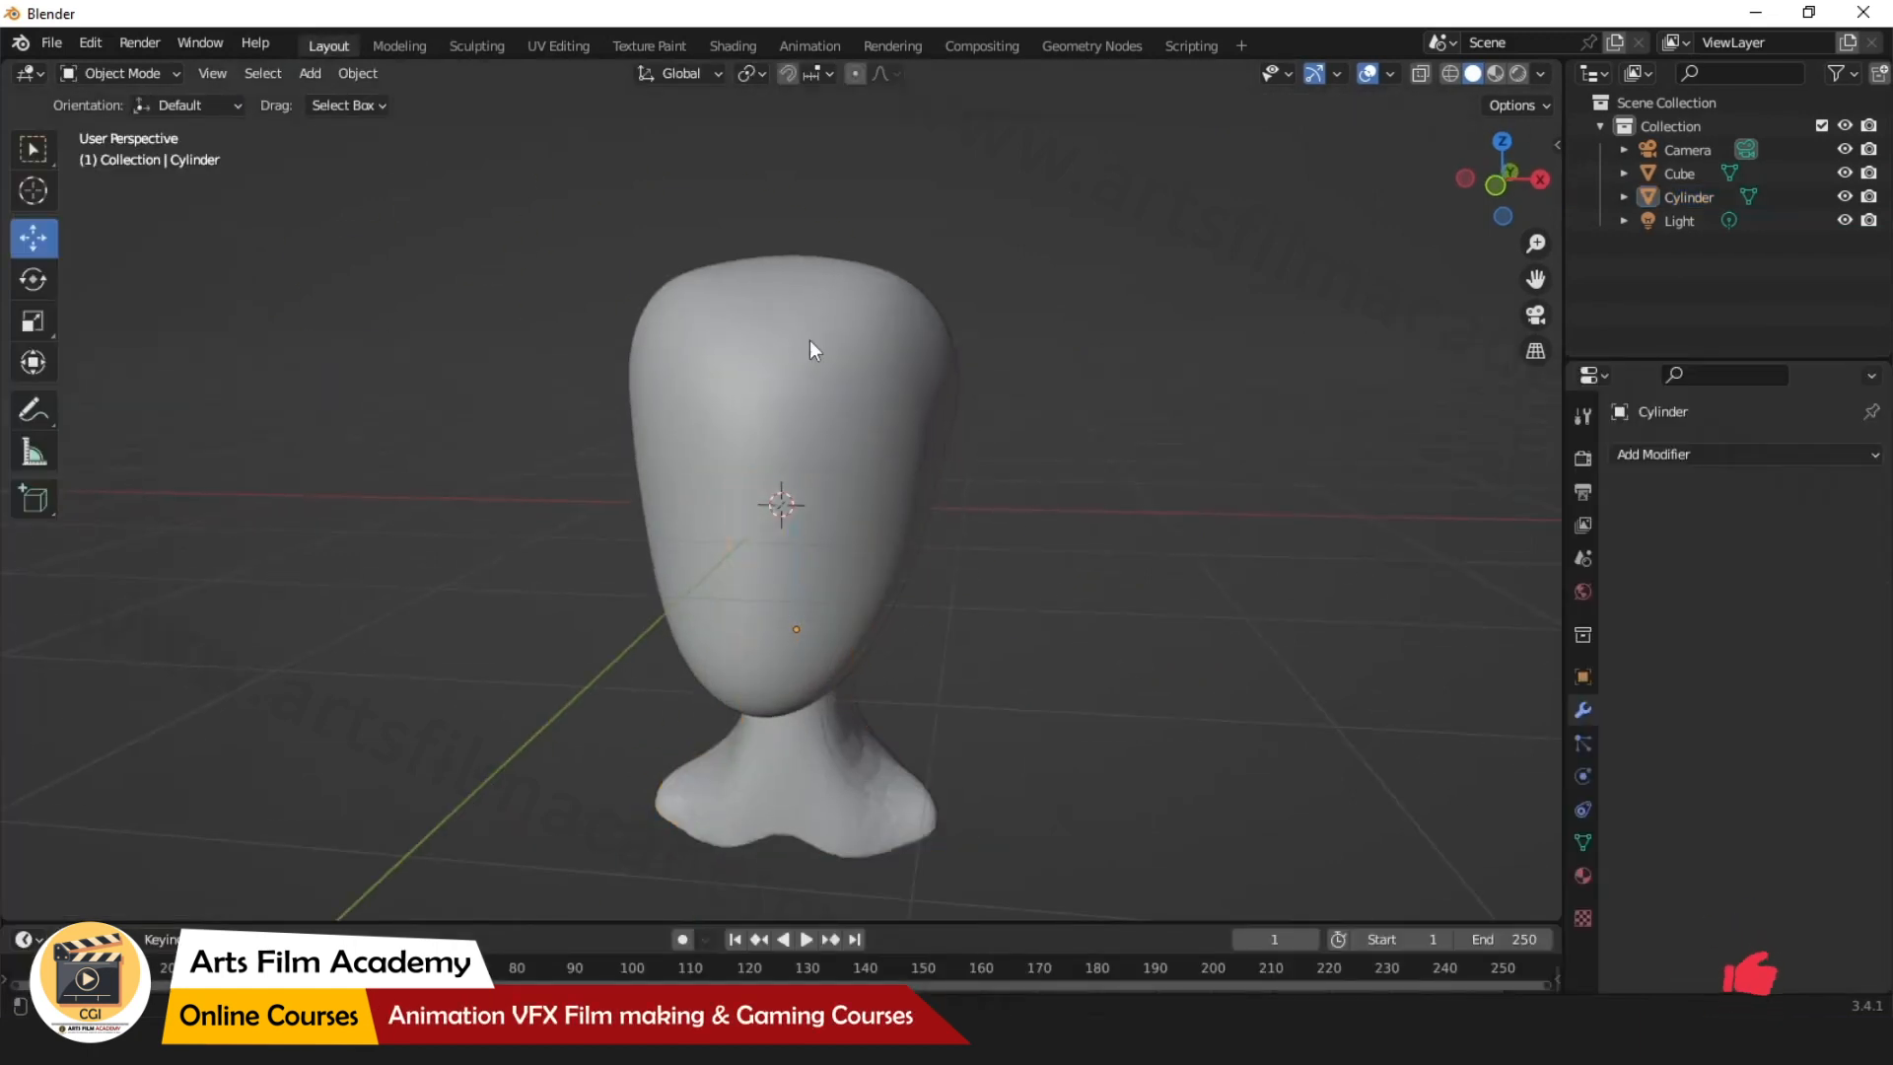
click(316, 75)
mouse_move(434, 99)
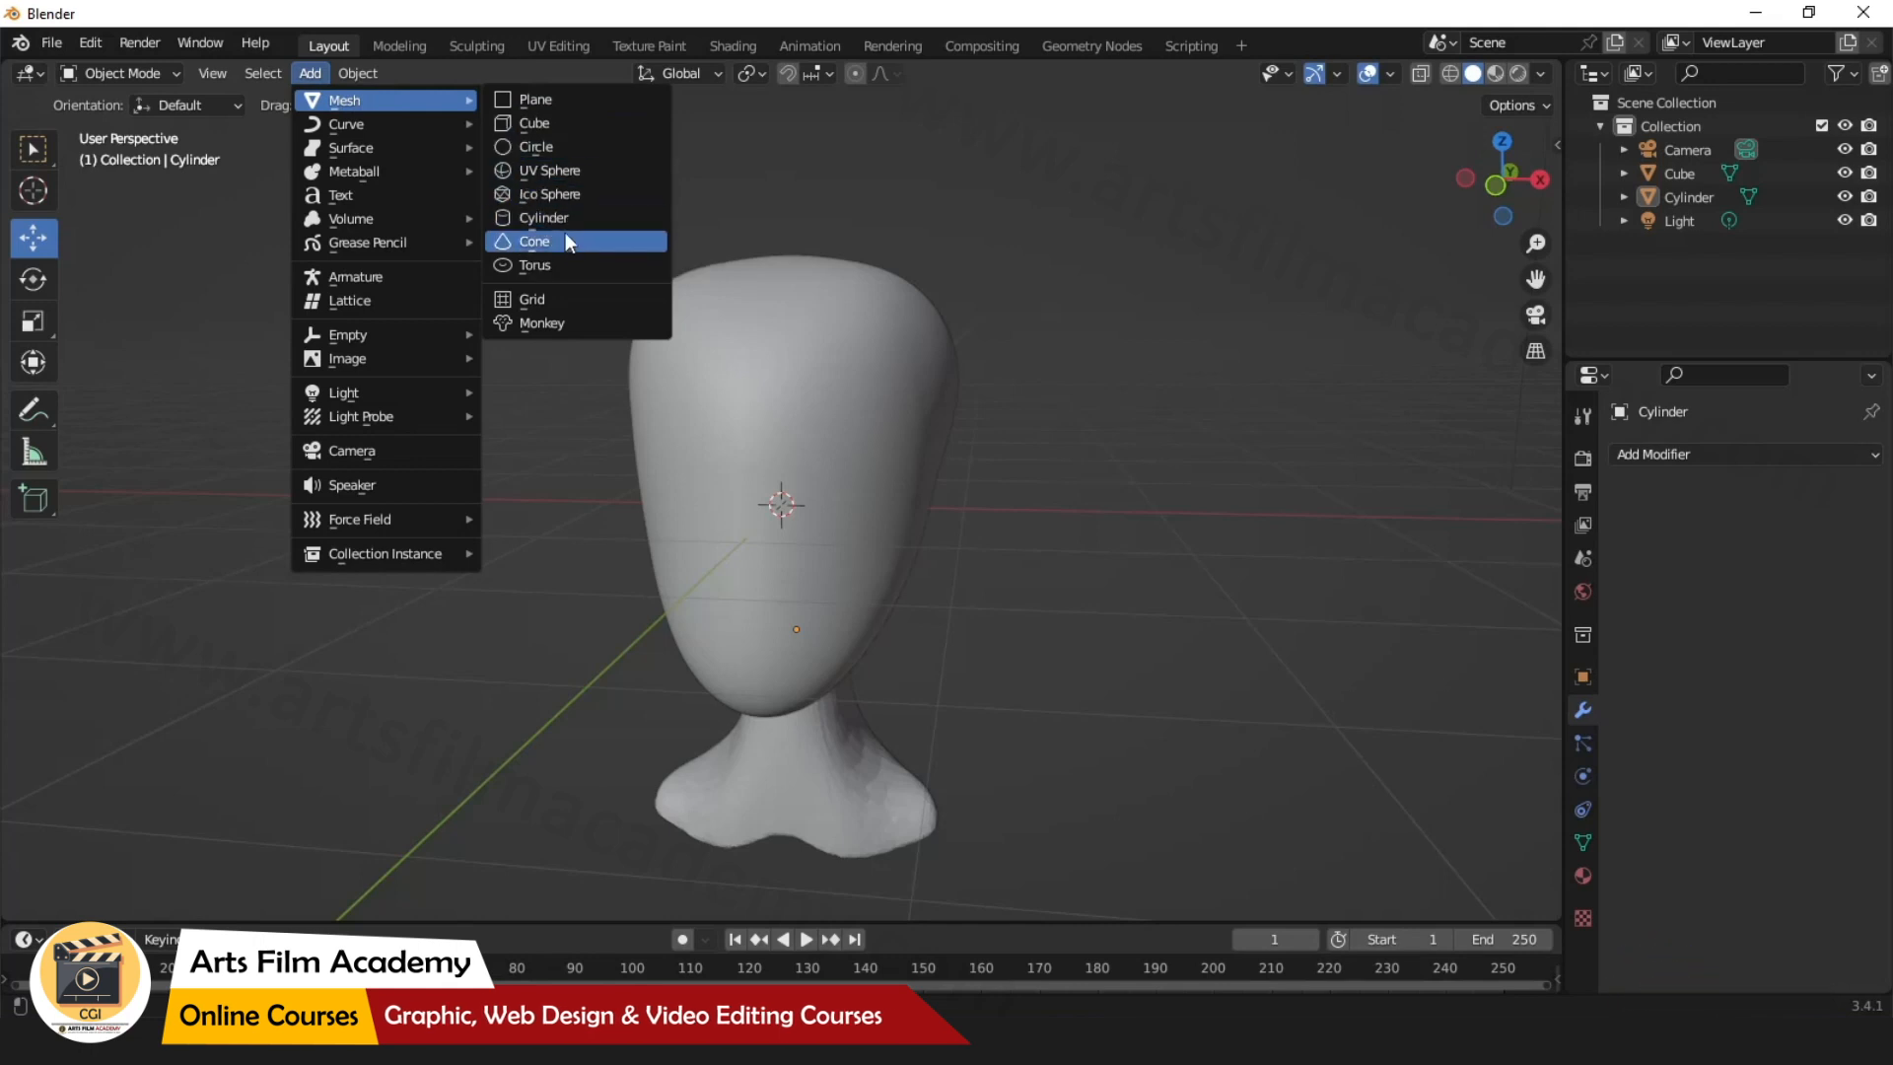
click(570, 168)
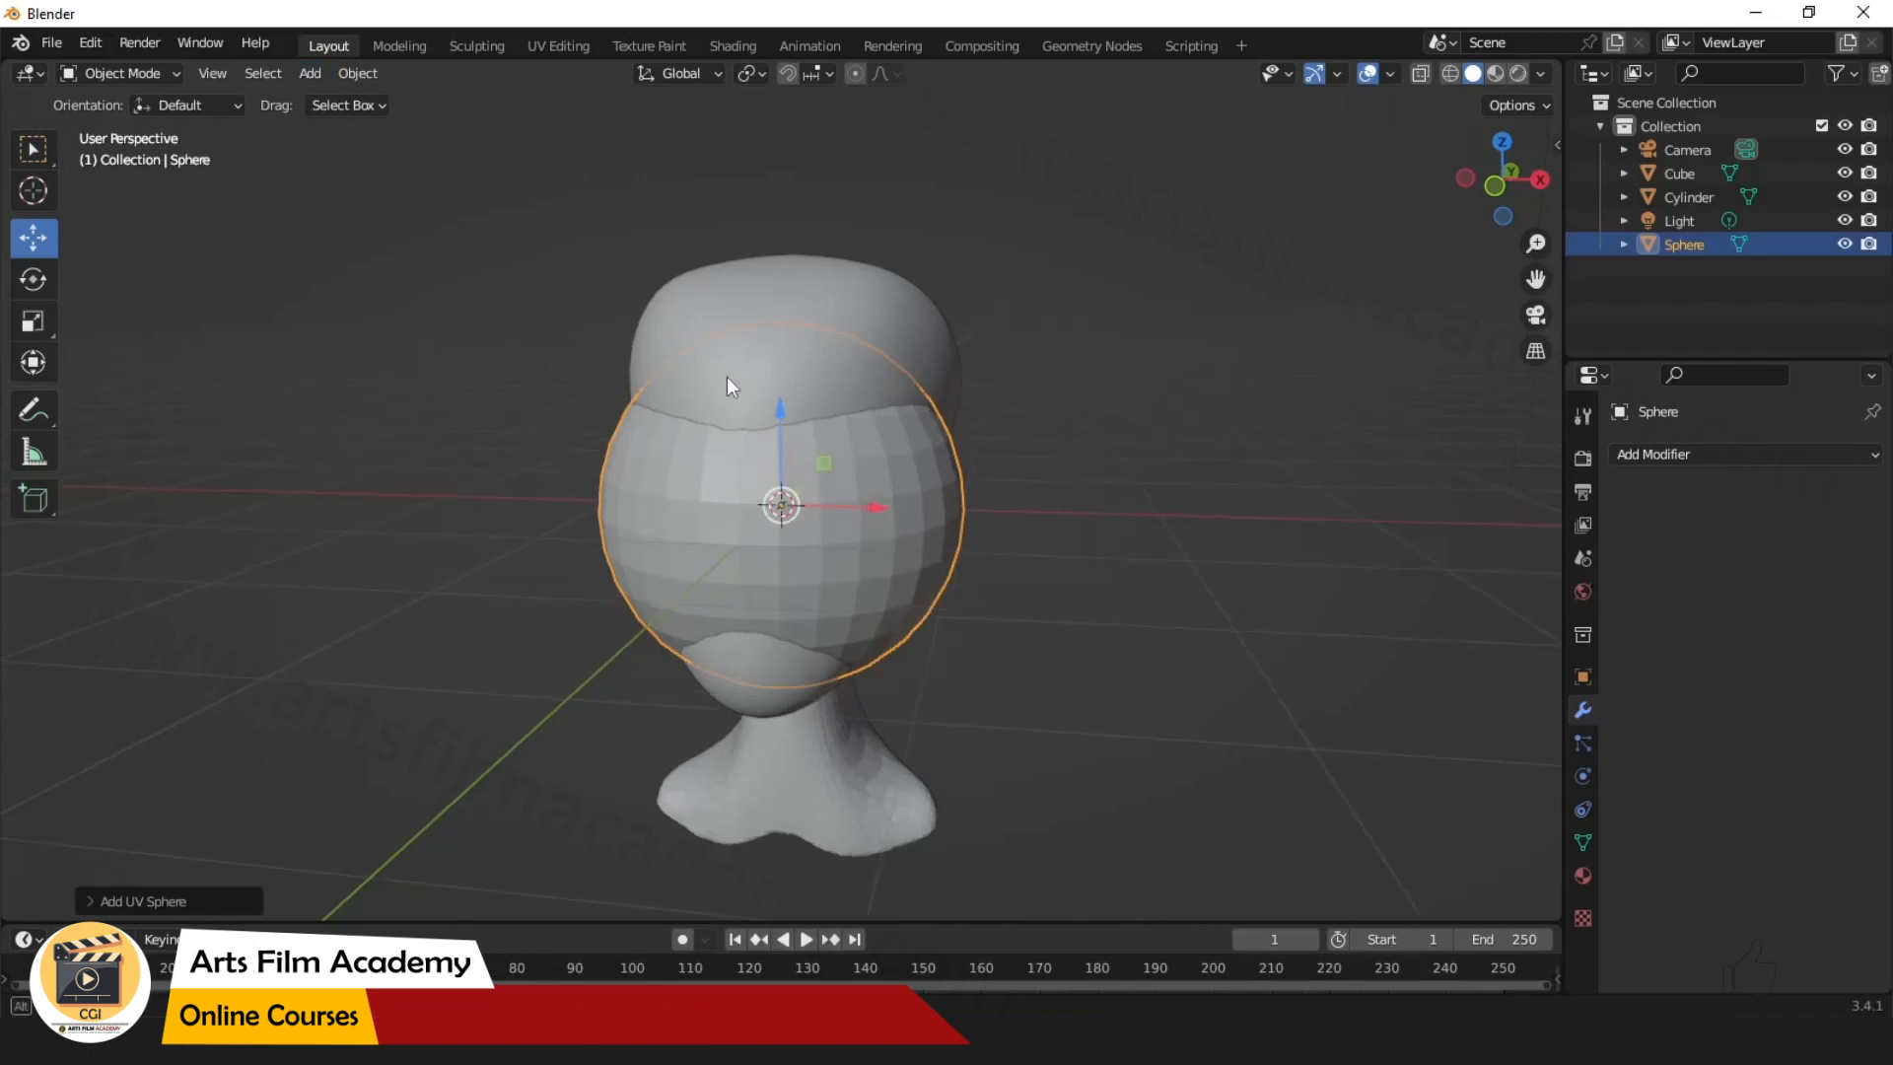
Move the sphere to the side of the head and scale it into a small, flattened oval ear partly sunk into the surface.
middle_drag(726, 376, 1033, 633)
drag(861, 511, 1202, 532)
middle_drag(1203, 533, 974, 494)
scroll(974, 494, down, 4)
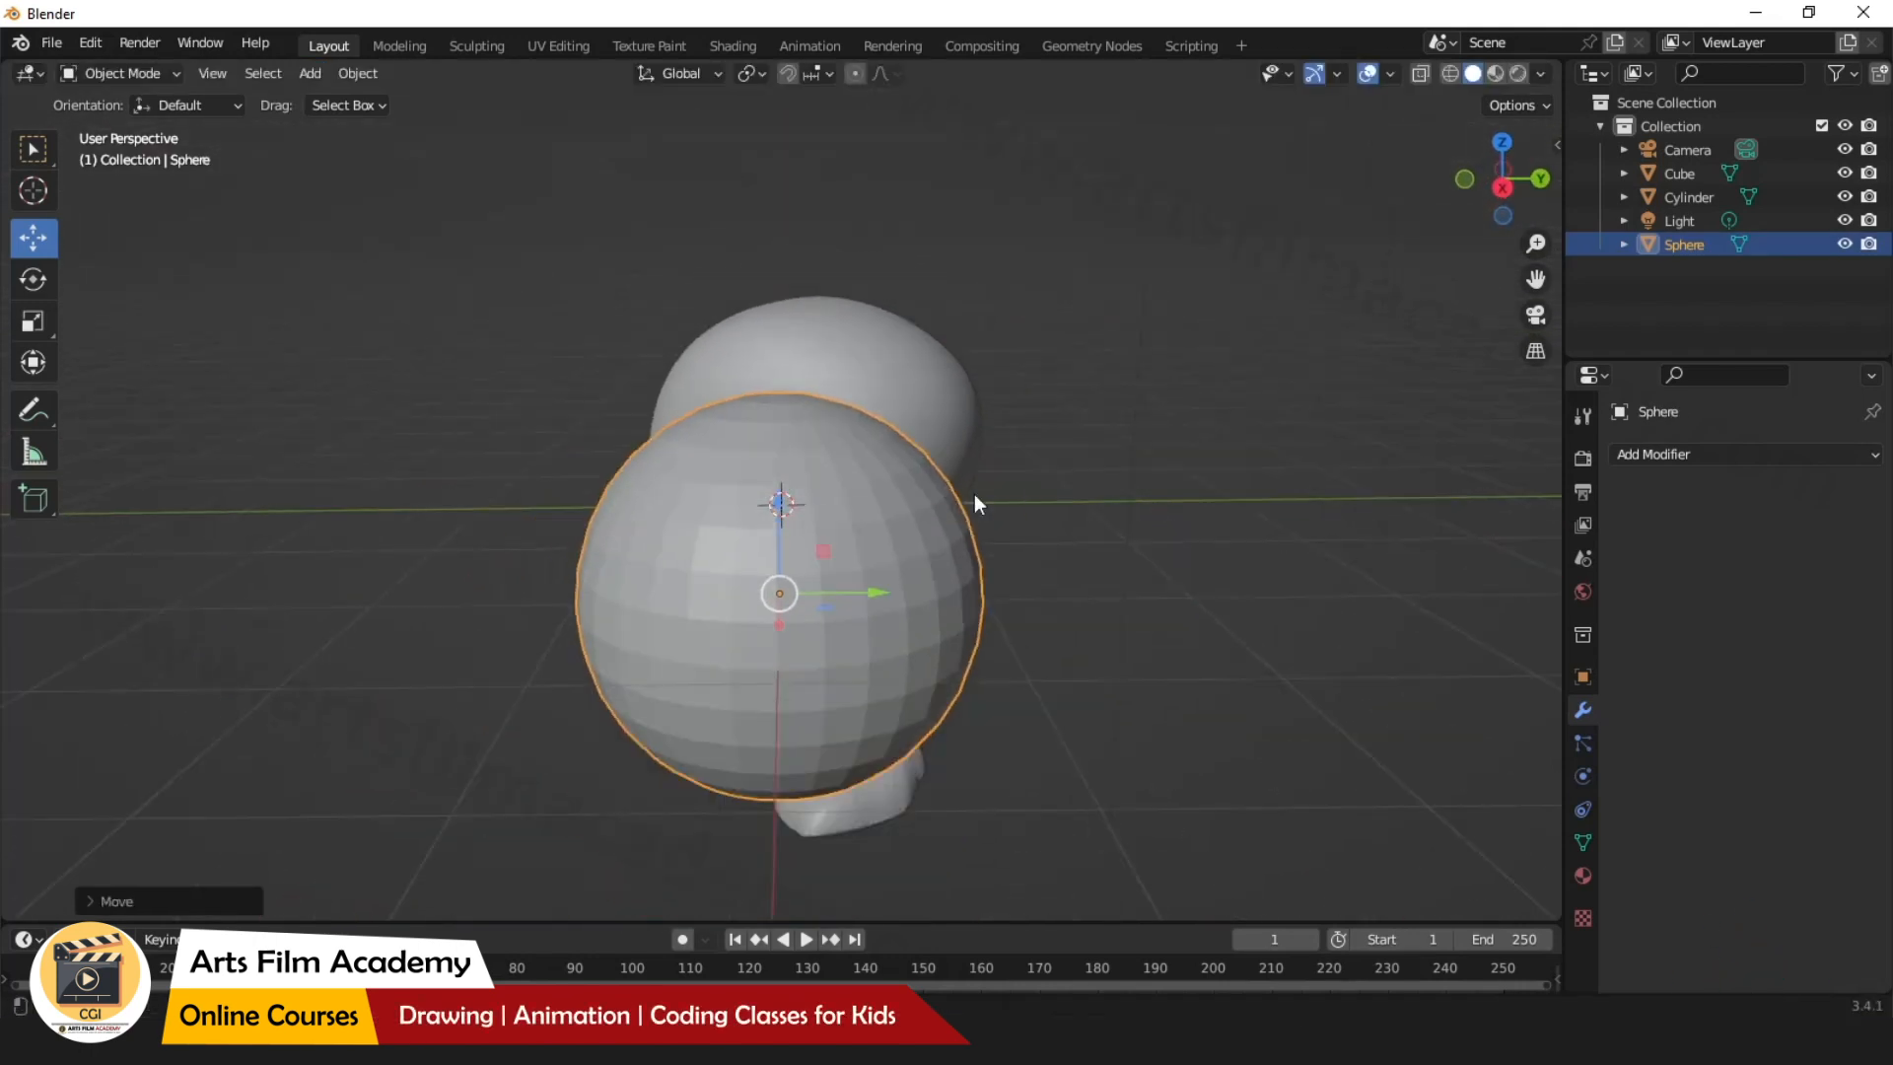
middle_drag(879, 572, 778, 552)
scroll(778, 552, up, 3)
Add a Mirror modifier on the X axis to the ear sphere, using the head (Cube) as its mirror object.
click(1707, 453)
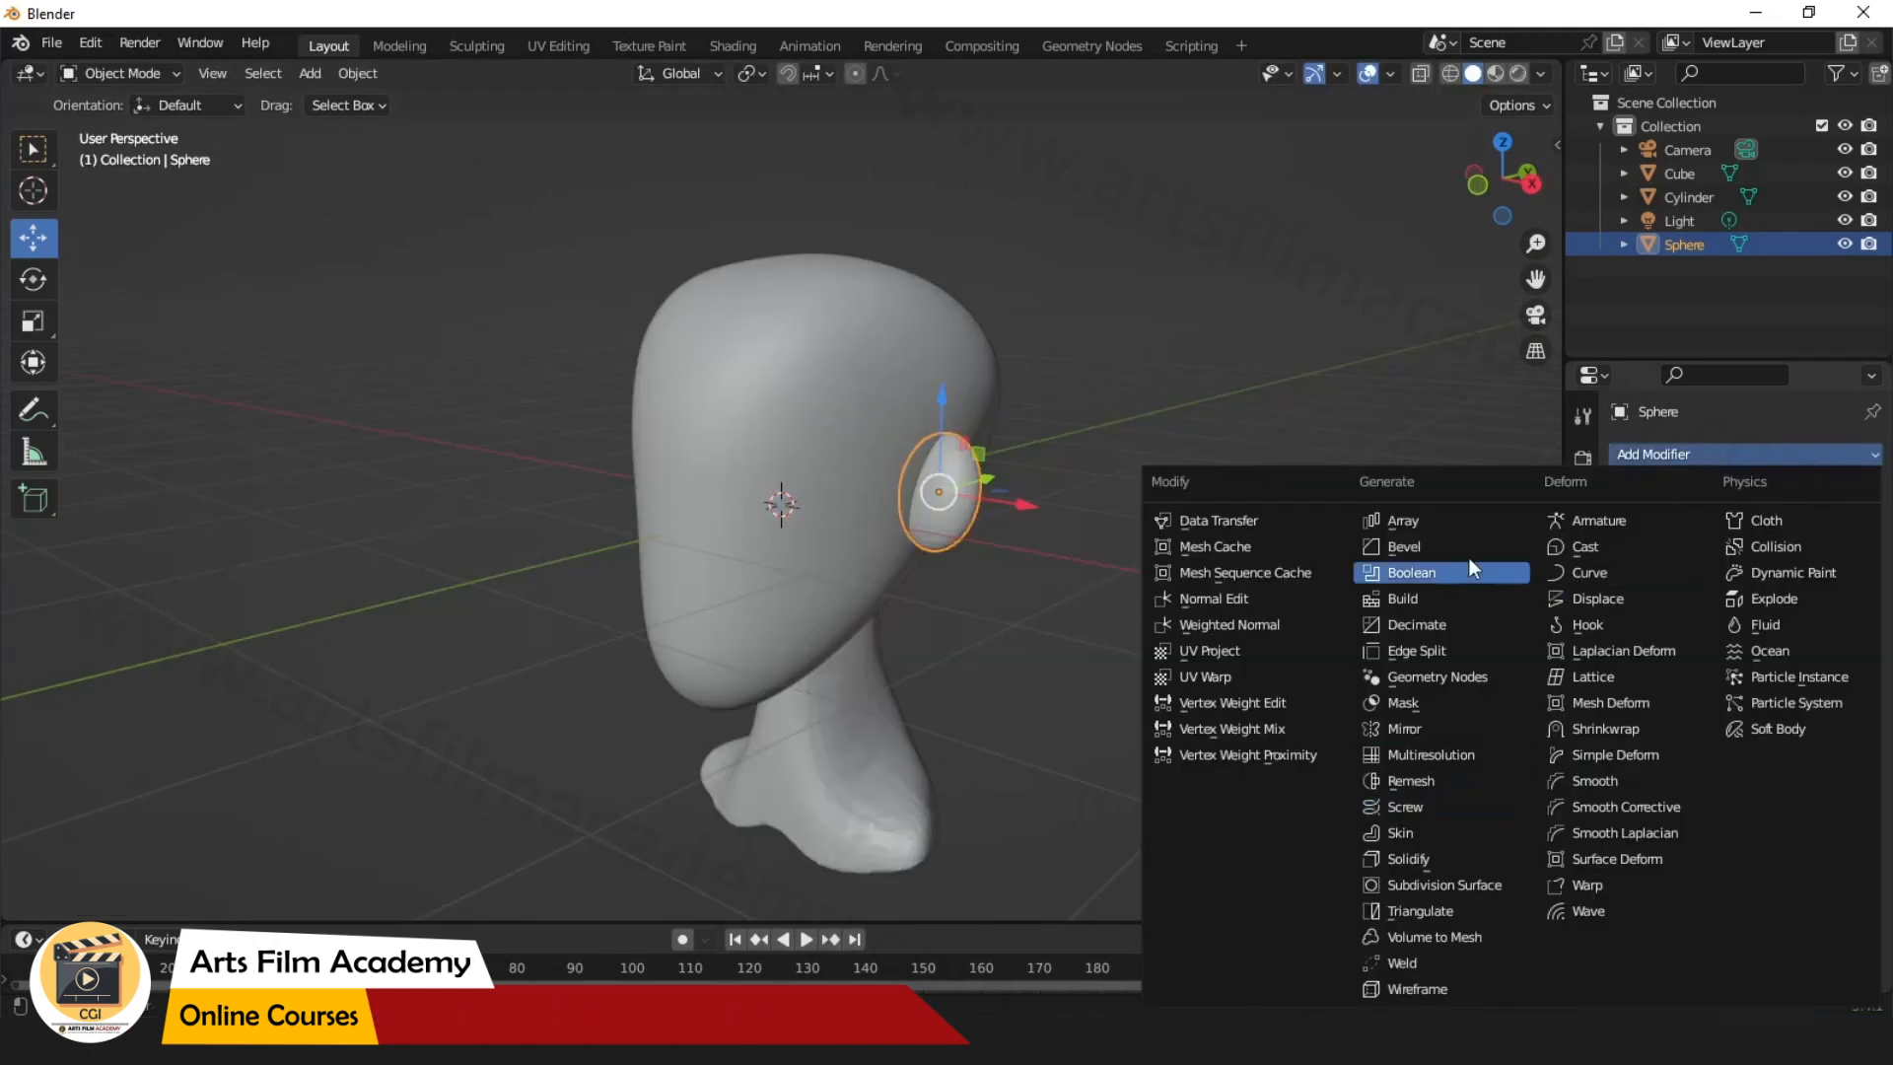
click(1447, 730)
middle_drag(1447, 730, 1232, 631)
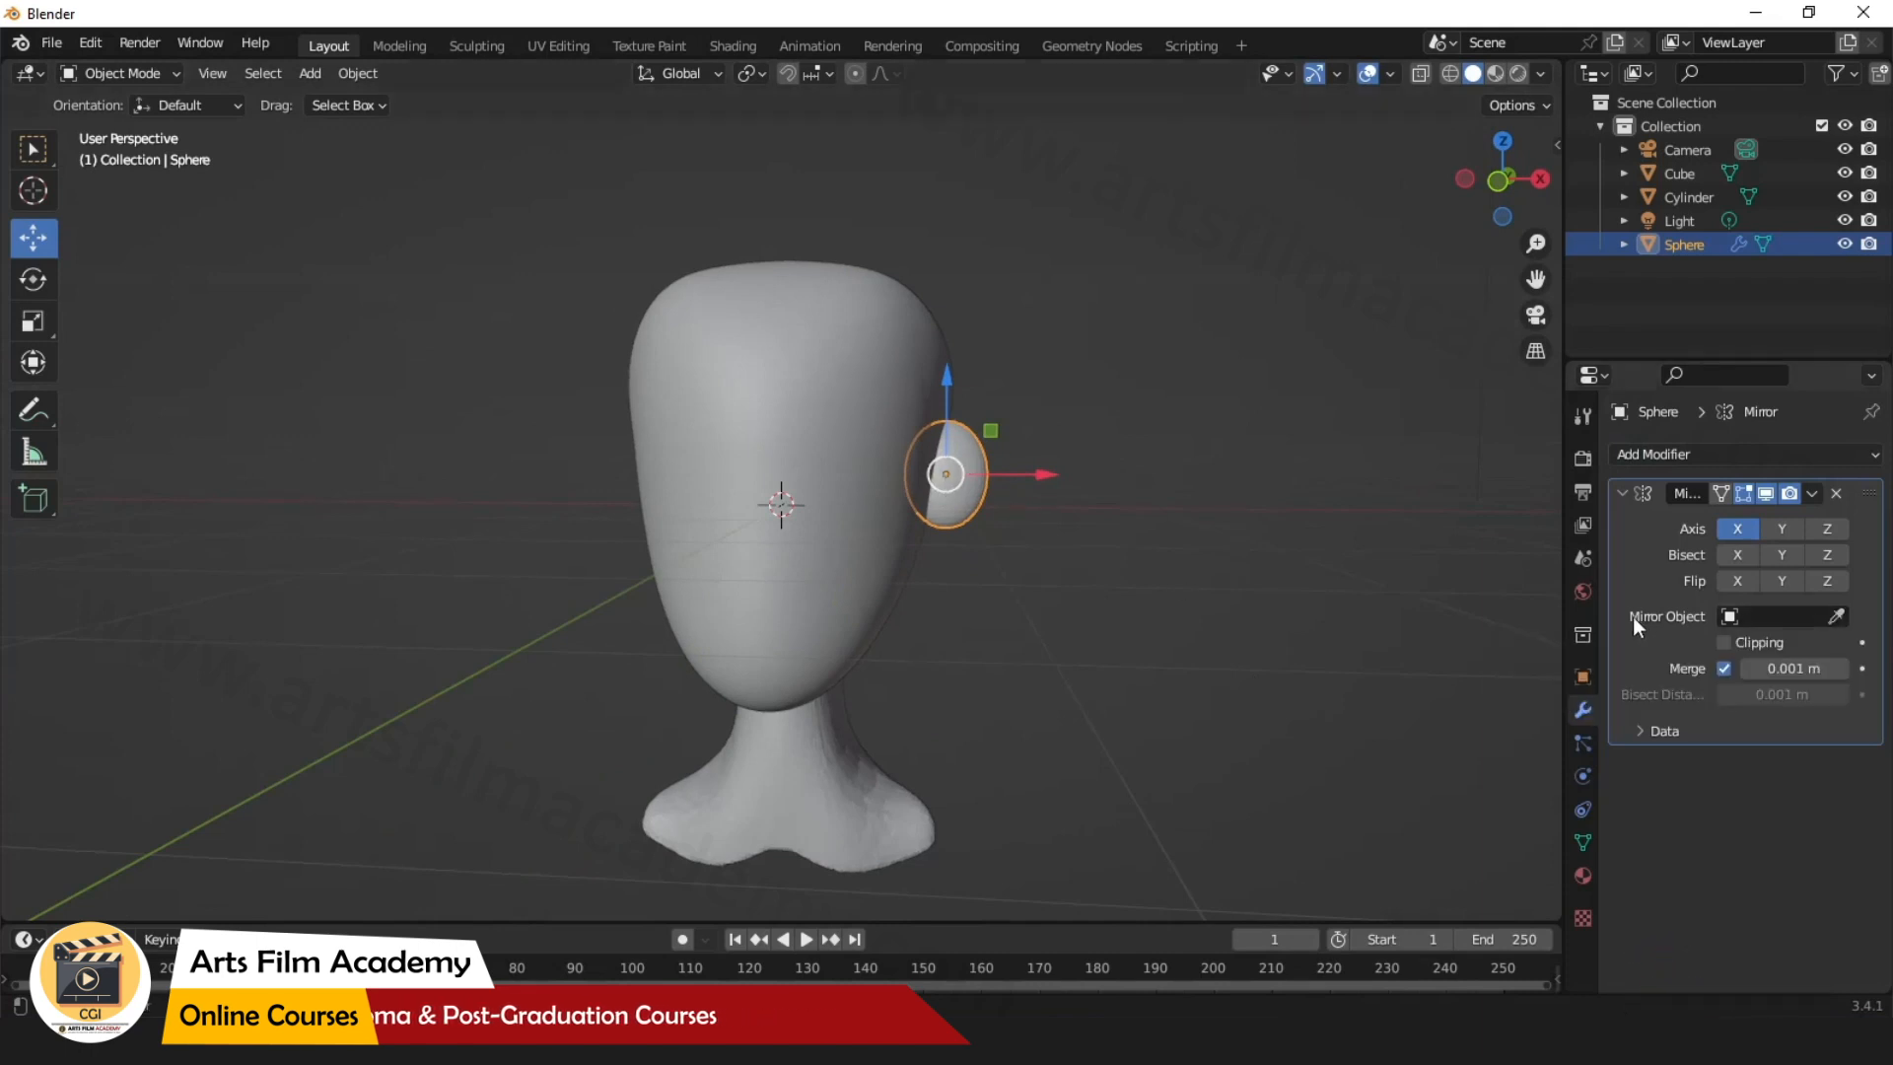
middle_drag(1212, 634, 1248, 644)
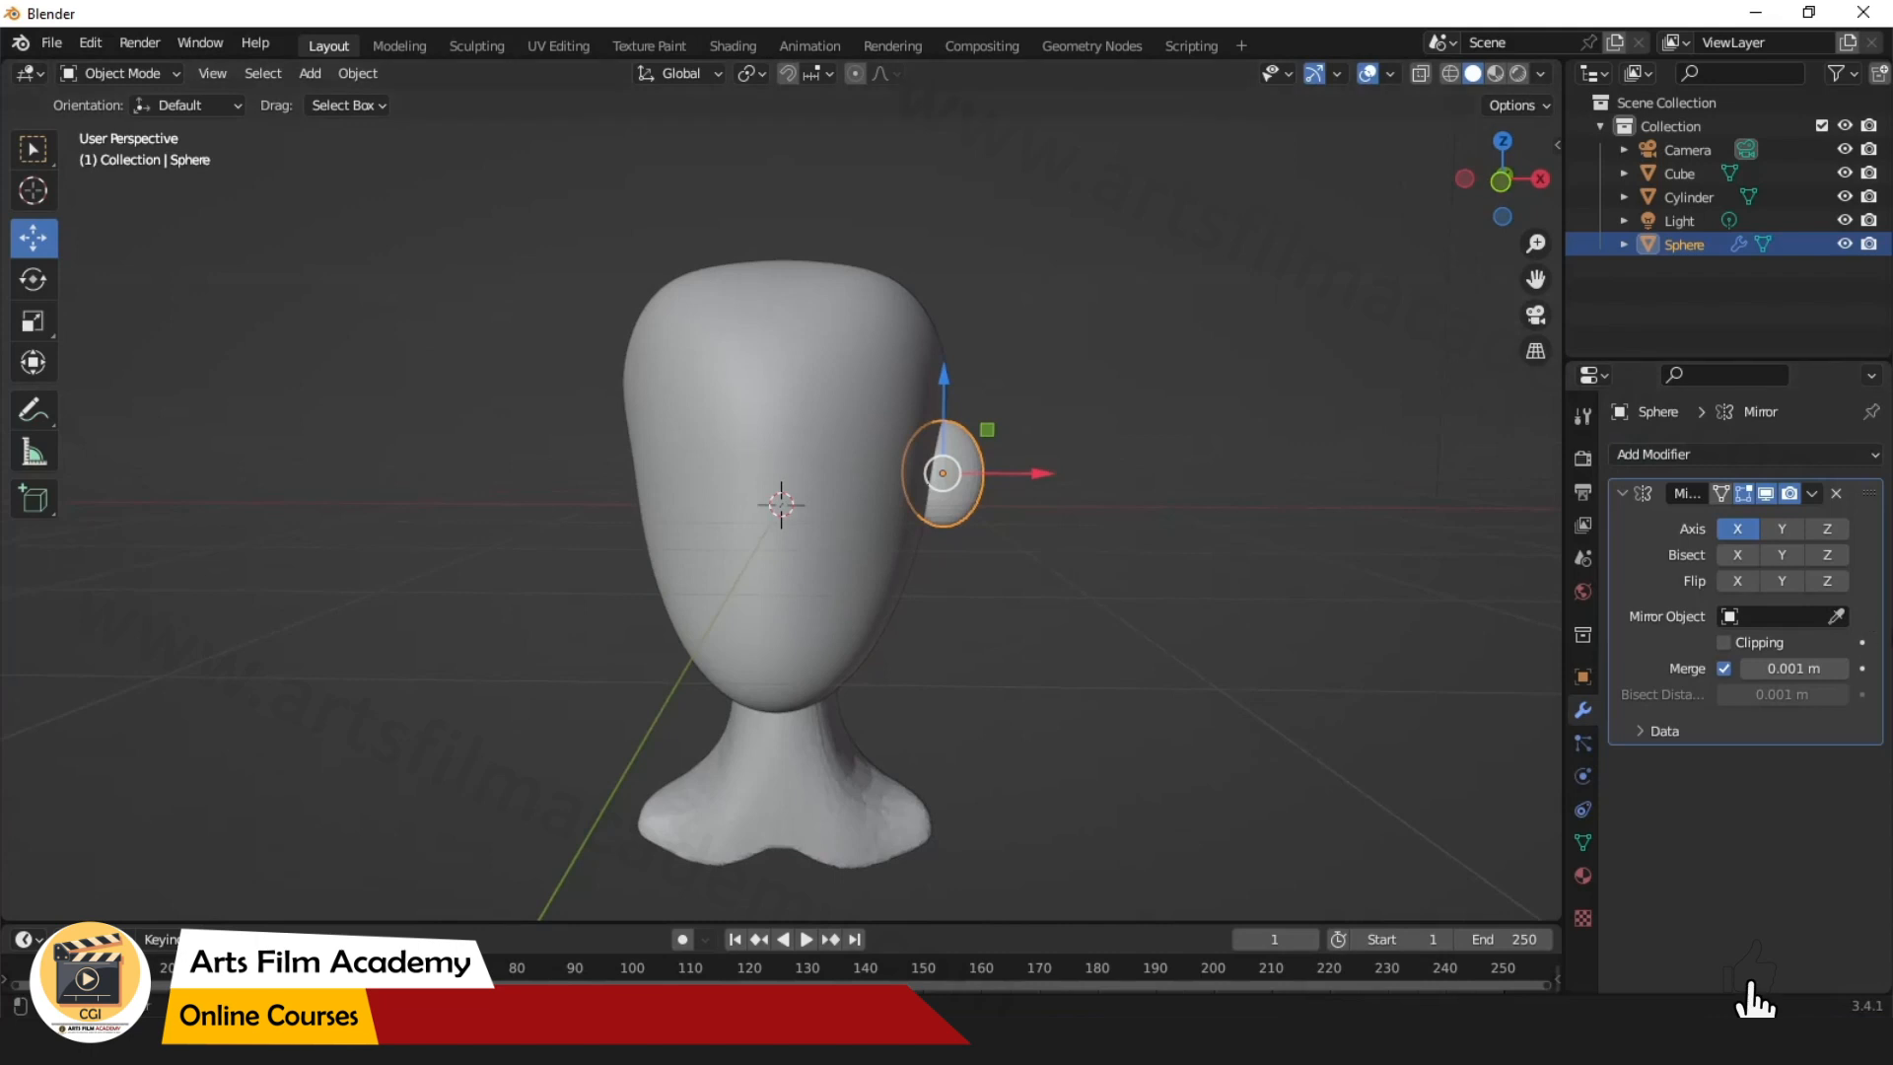
click(1837, 617)
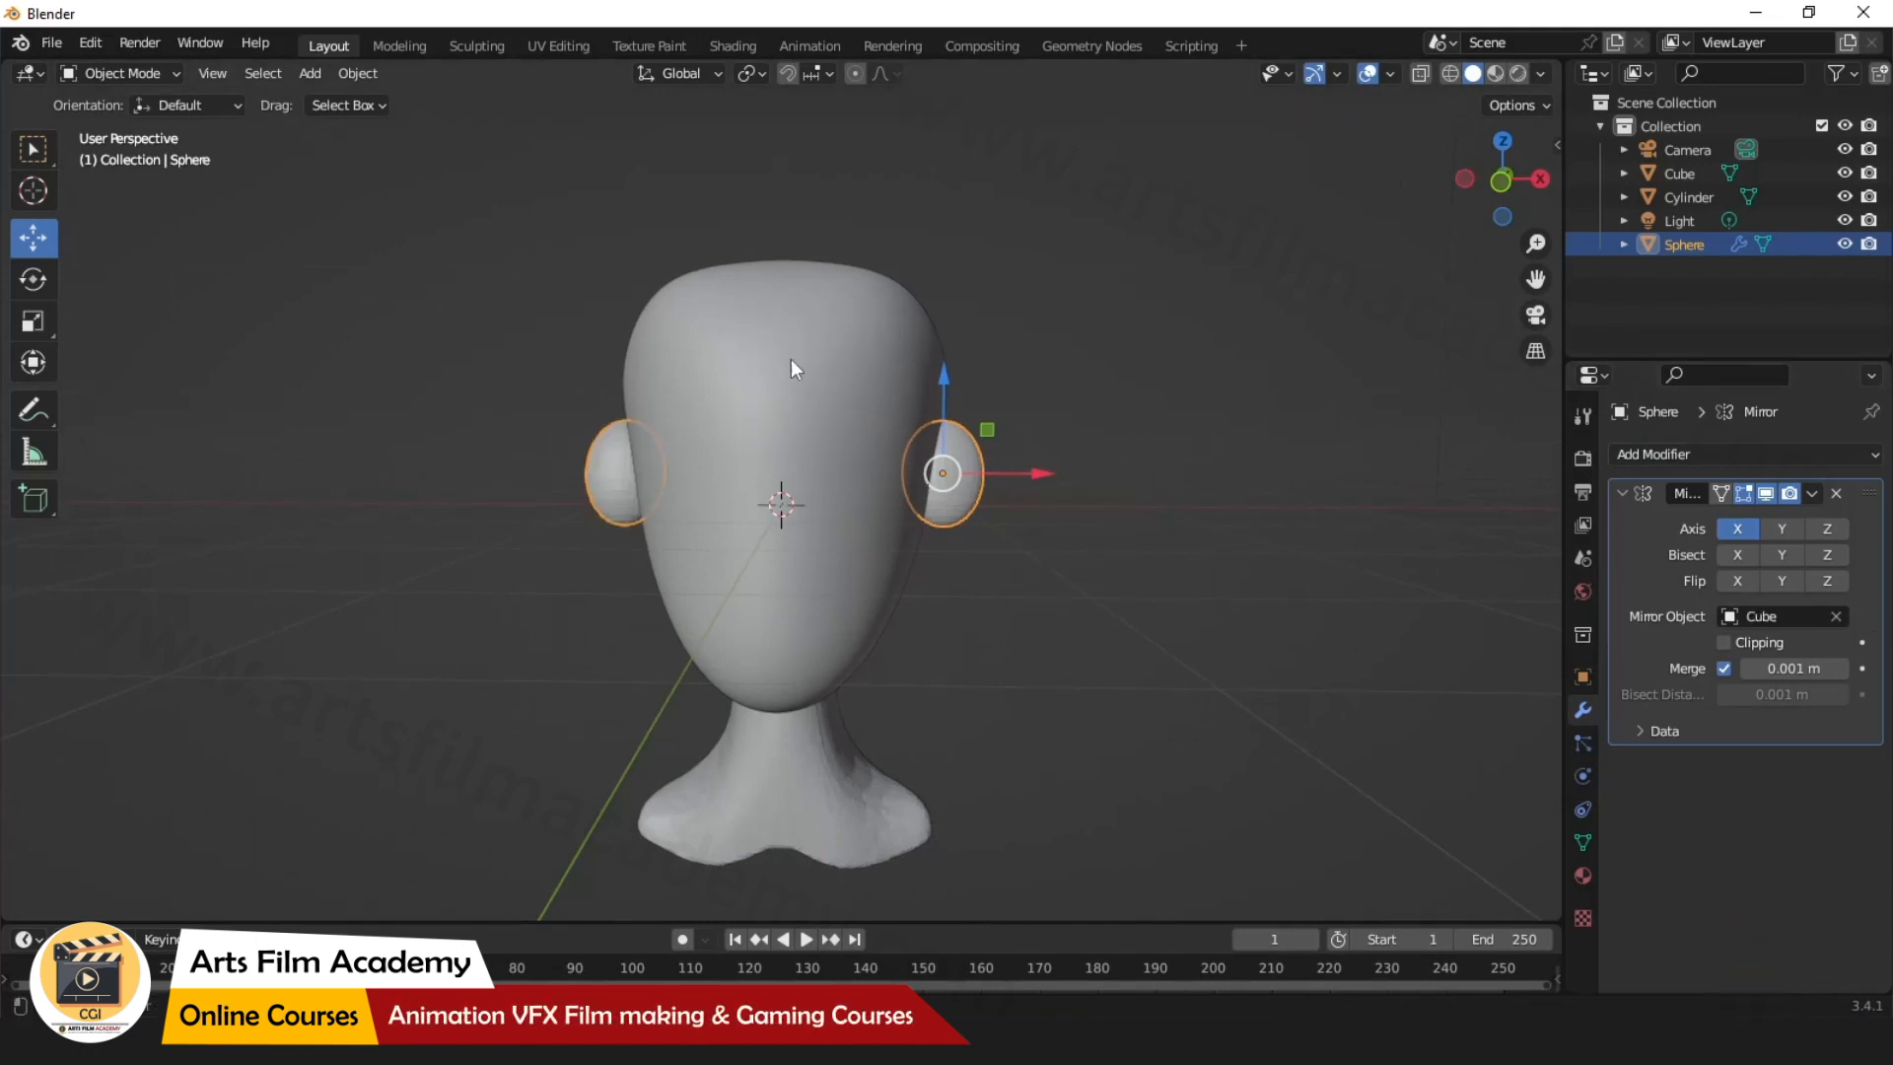
middle_drag(795, 369, 1196, 599)
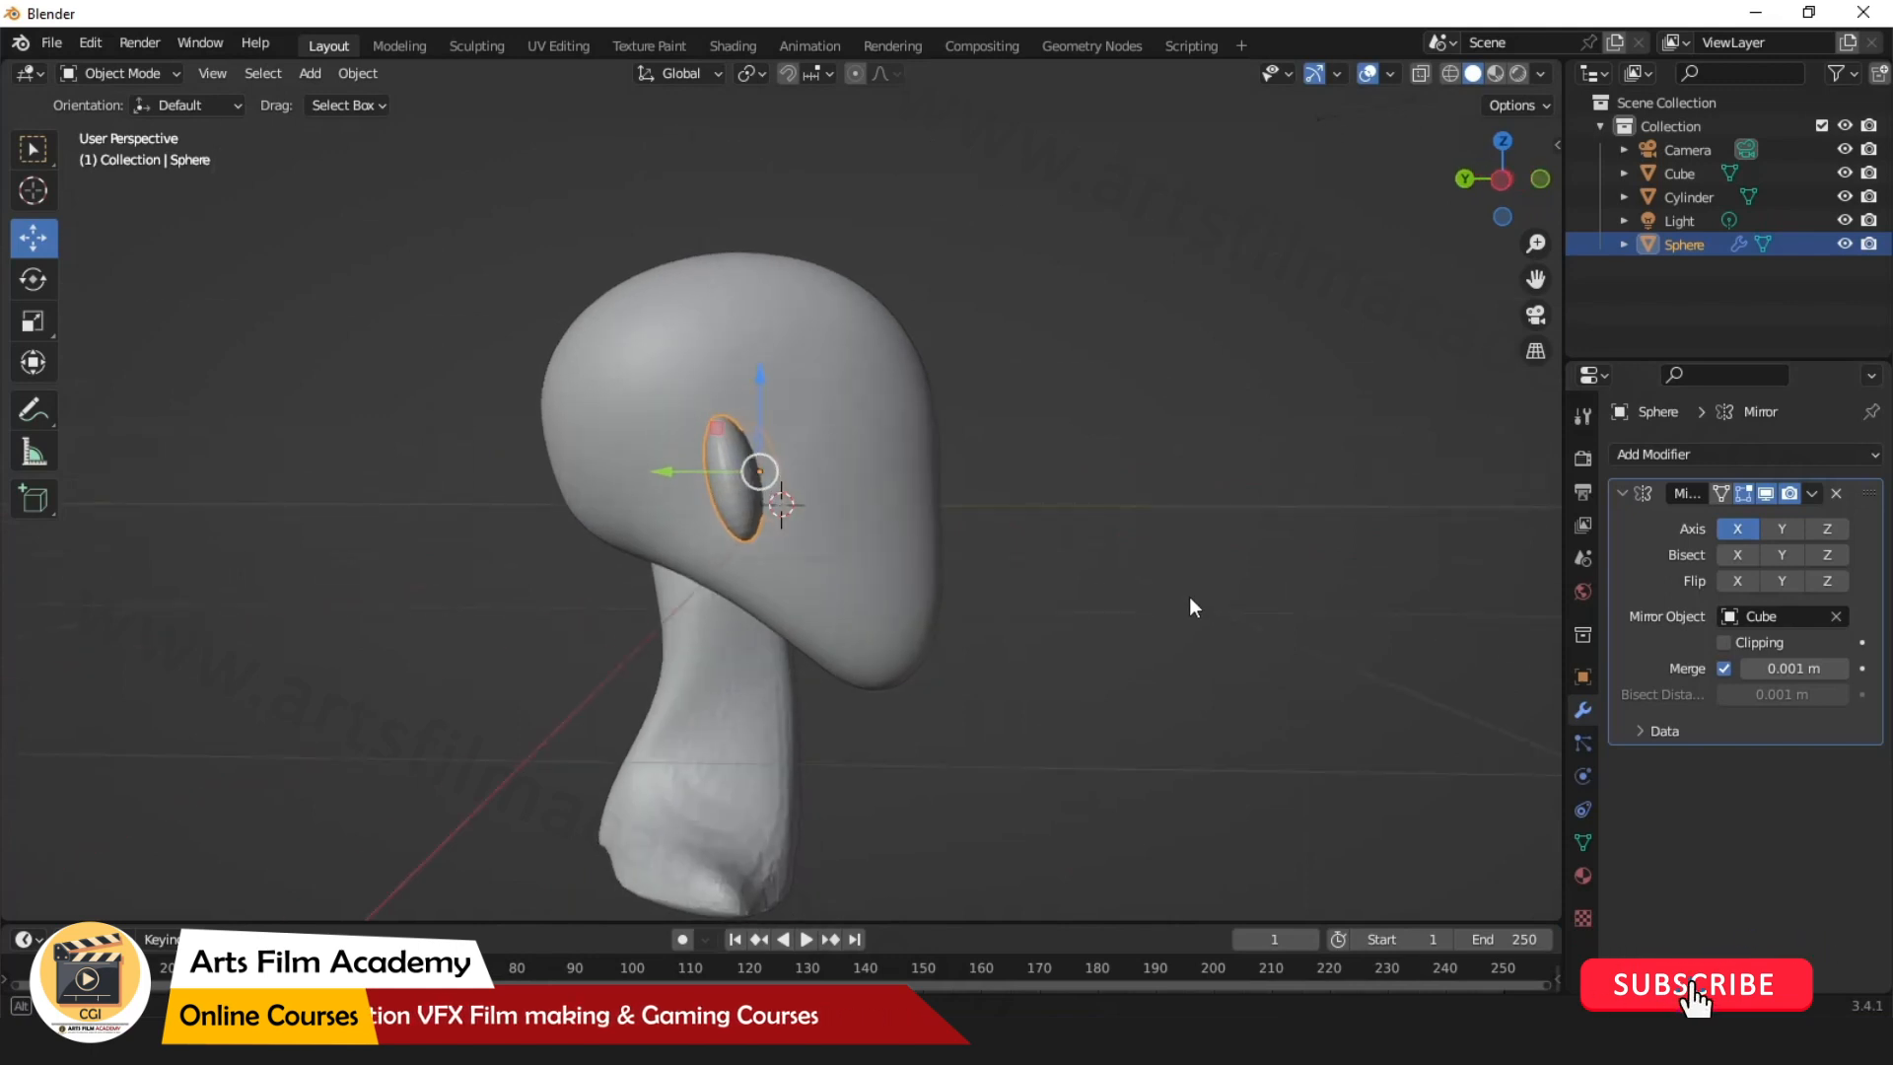
In the Sculpting workspace, reshape the mirrored ears with Grab at a 174 px radius, pulling their lower edge down and in toward the head.
click(452, 44)
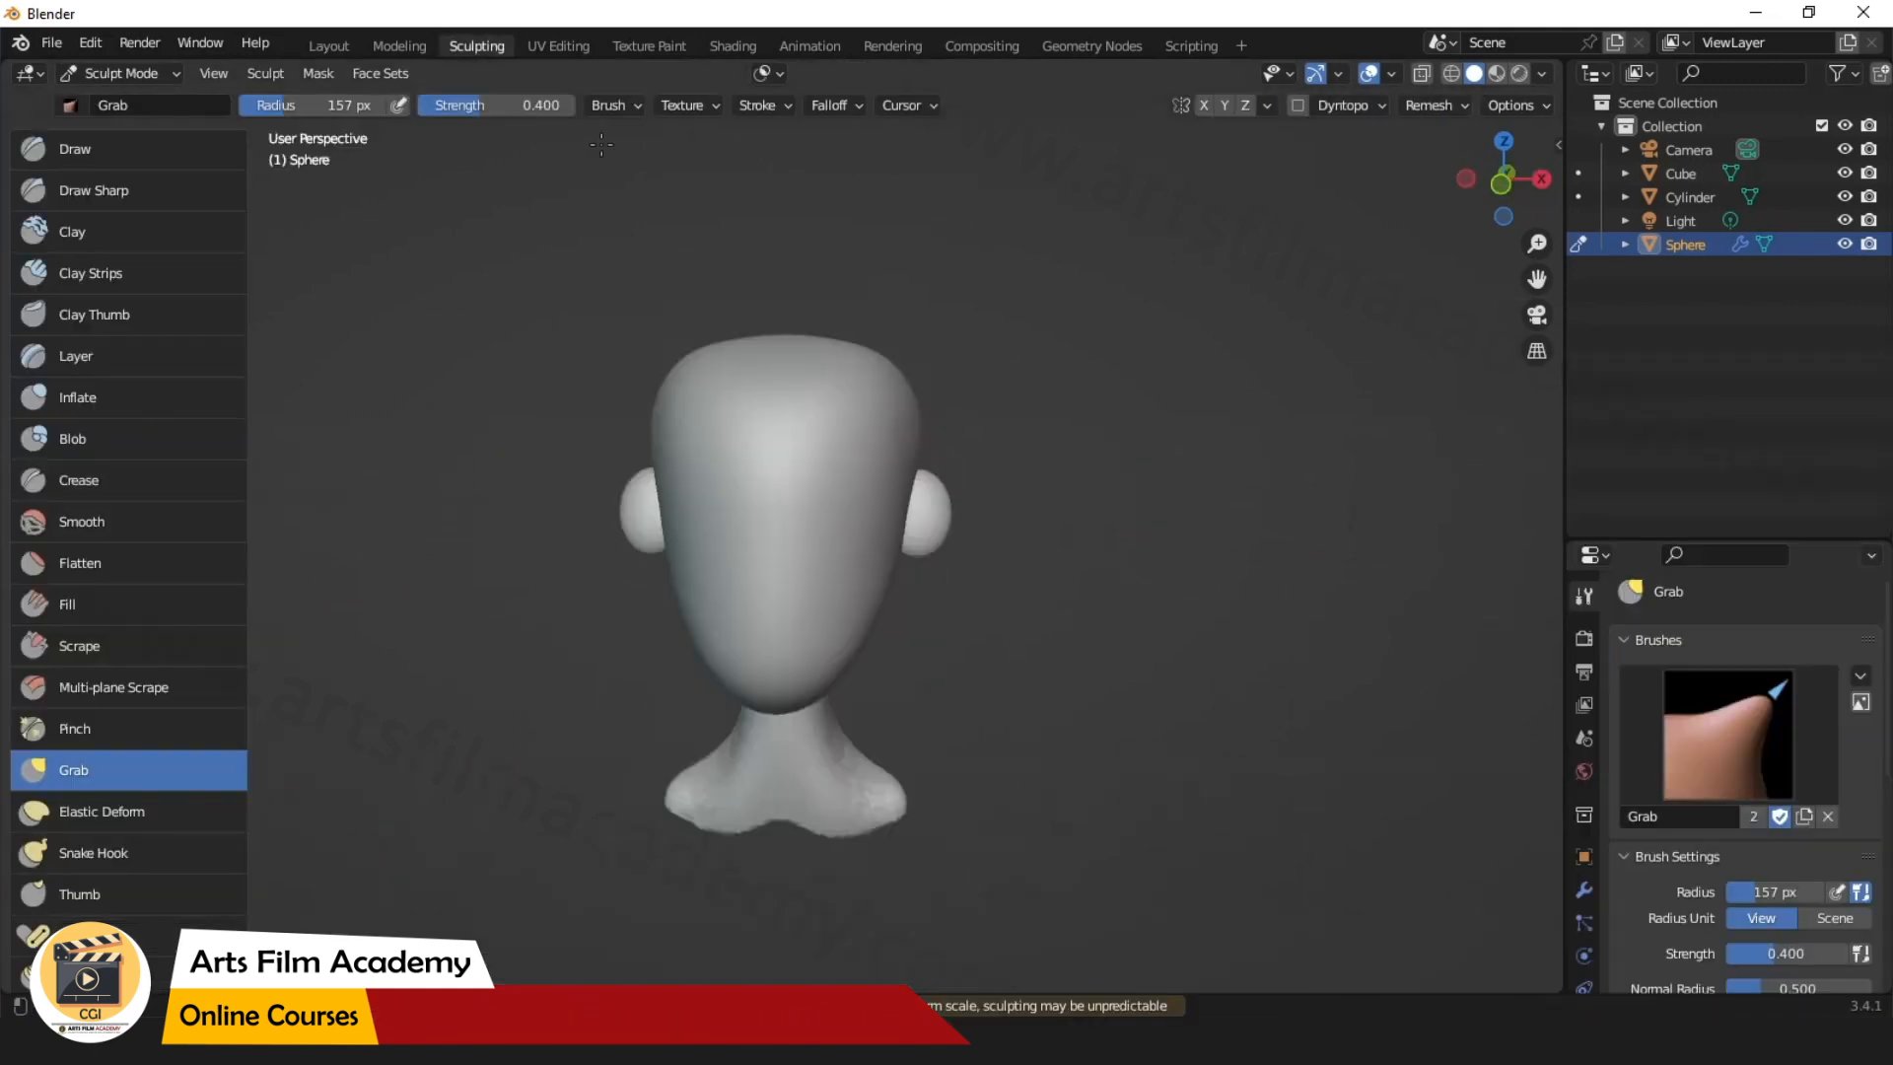
middle_drag(788, 473, 862, 473)
mouse_move(823, 531)
mouse_down()
mouse_move(861, 542)
mouse_move(782, 568)
mouse_up()
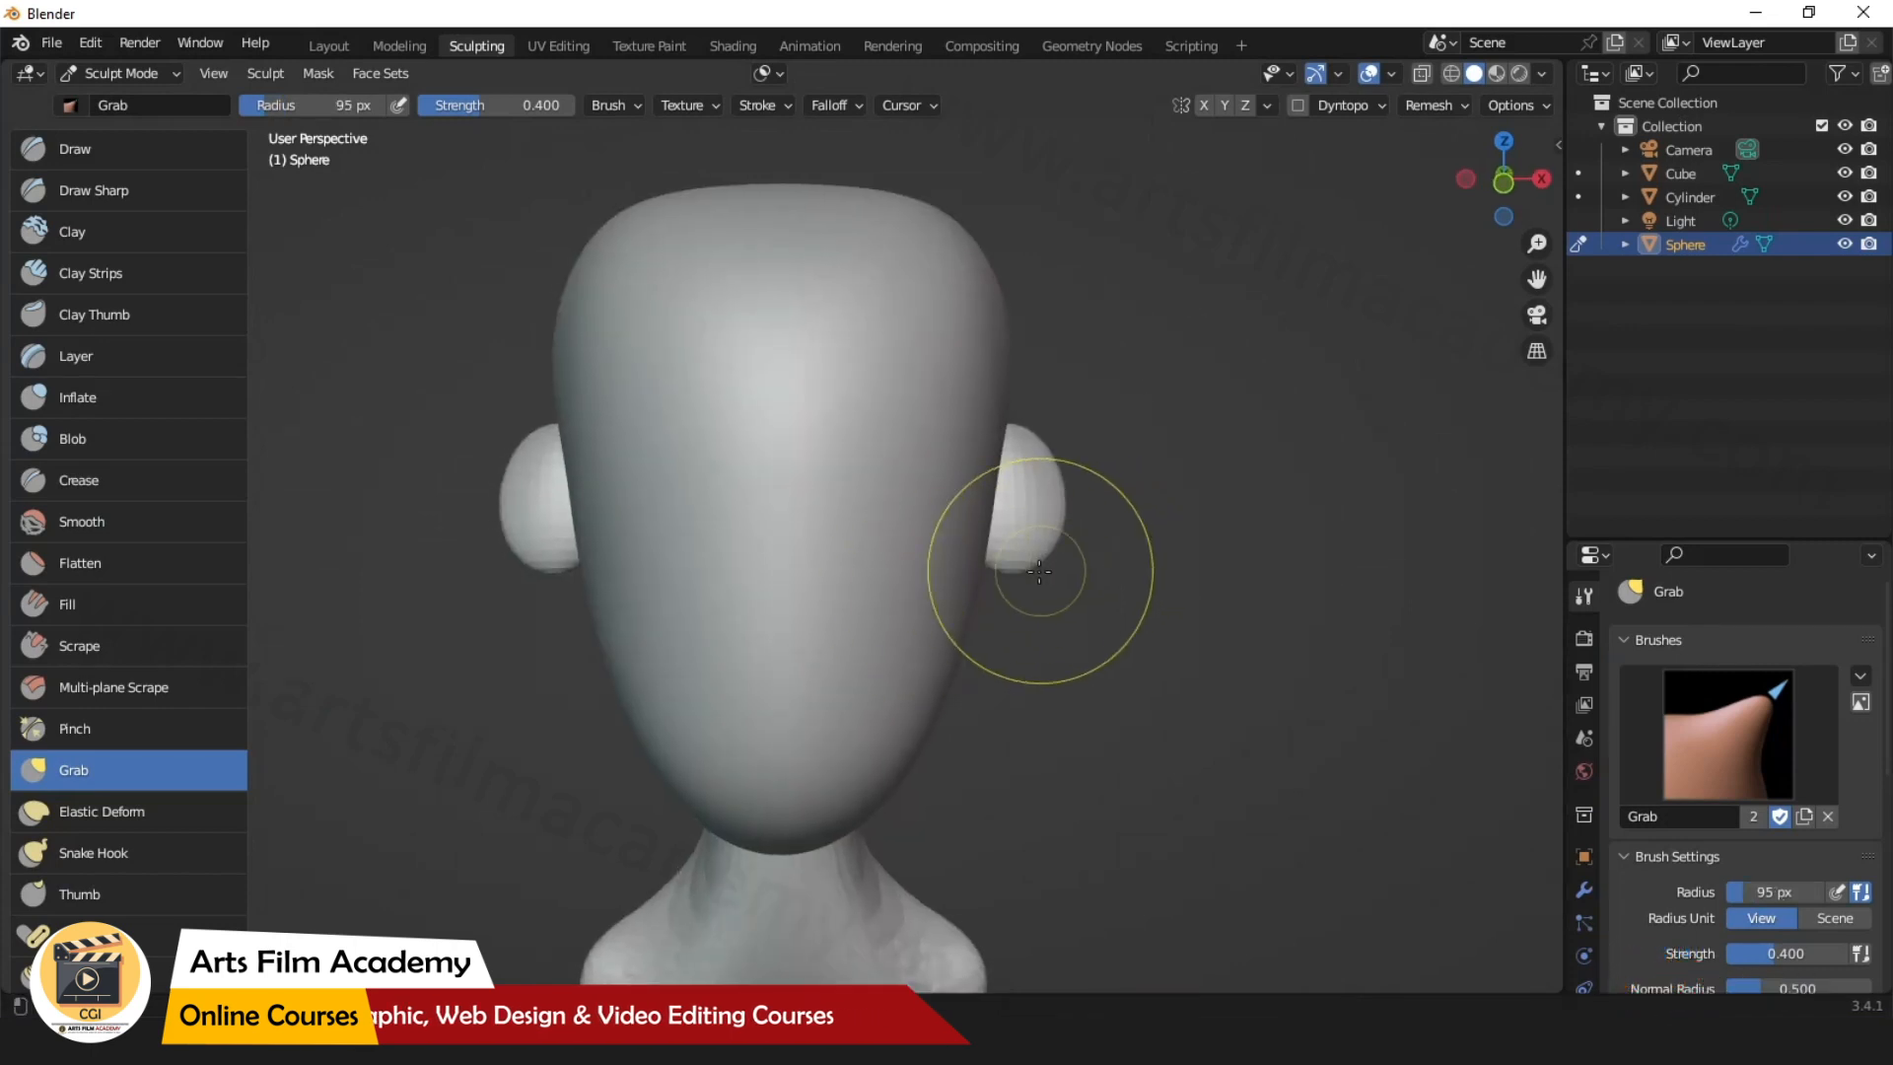
drag(1033, 570, 1025, 572)
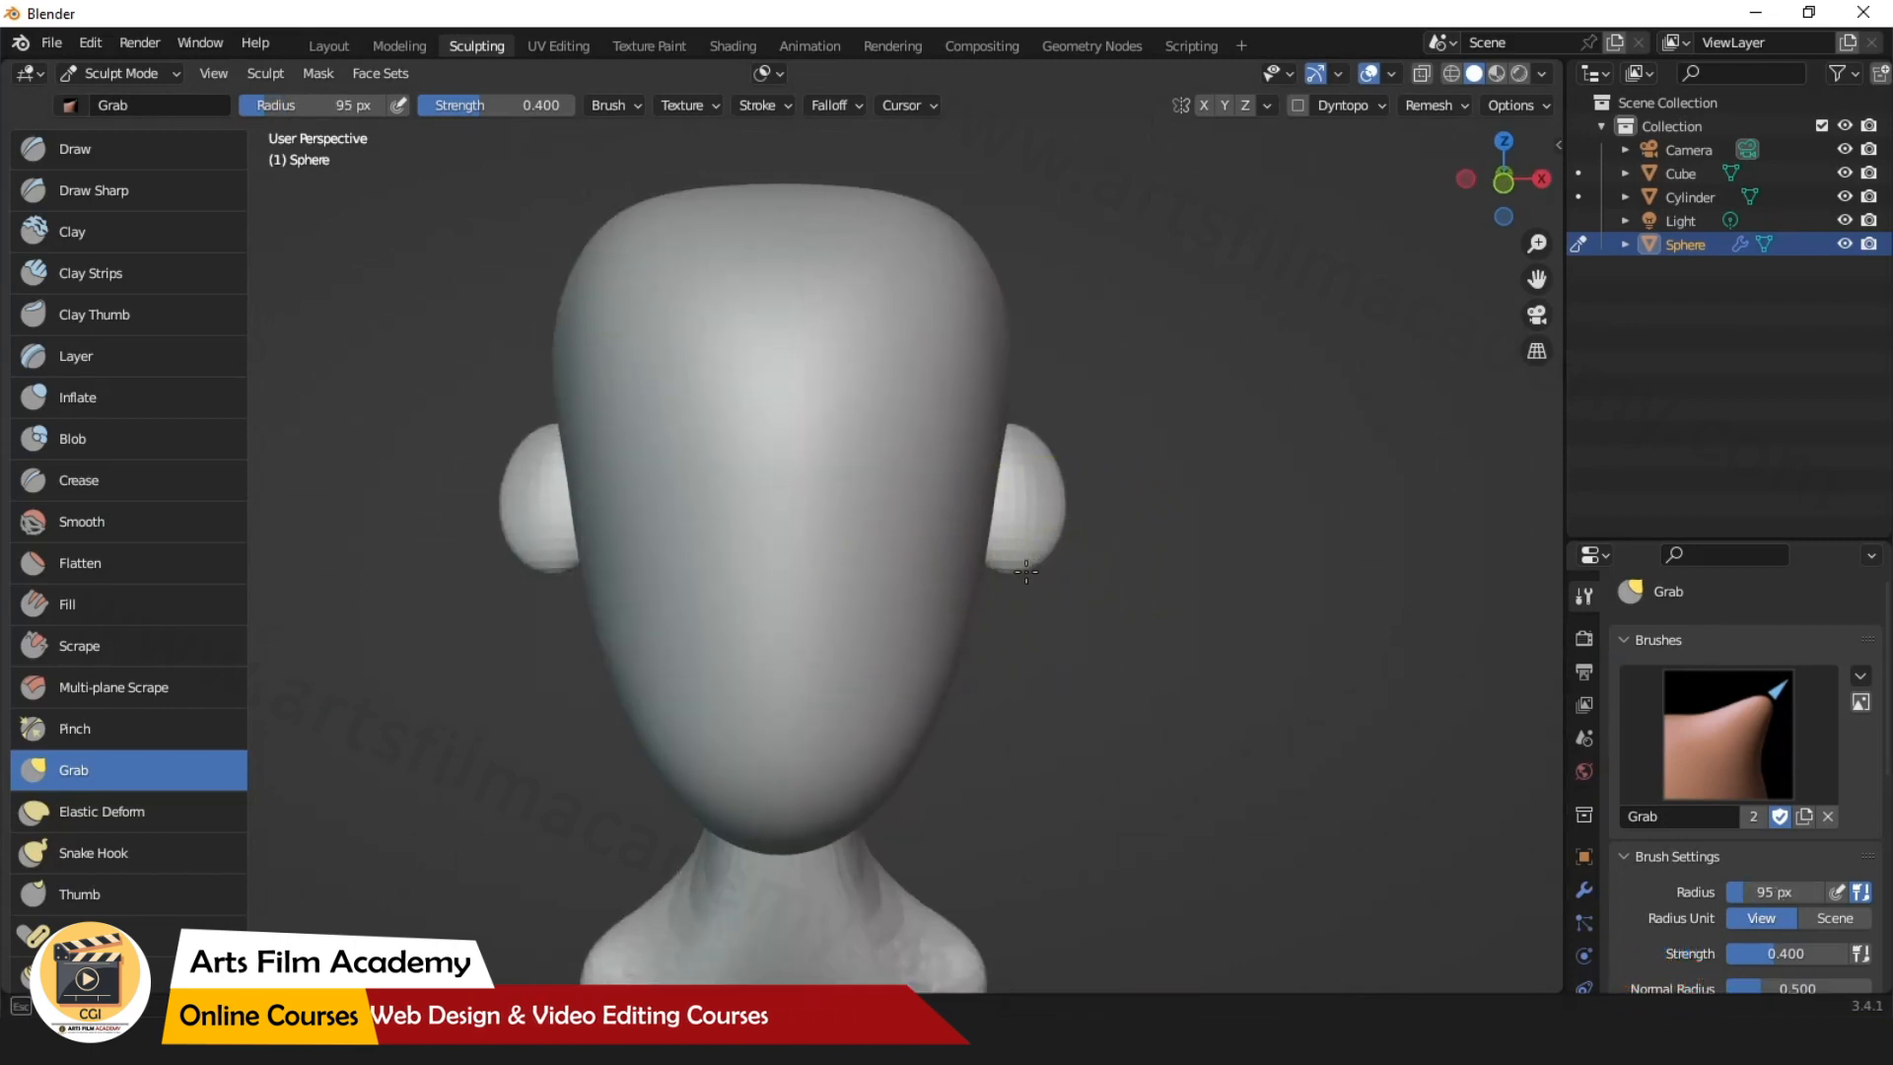
key(f)
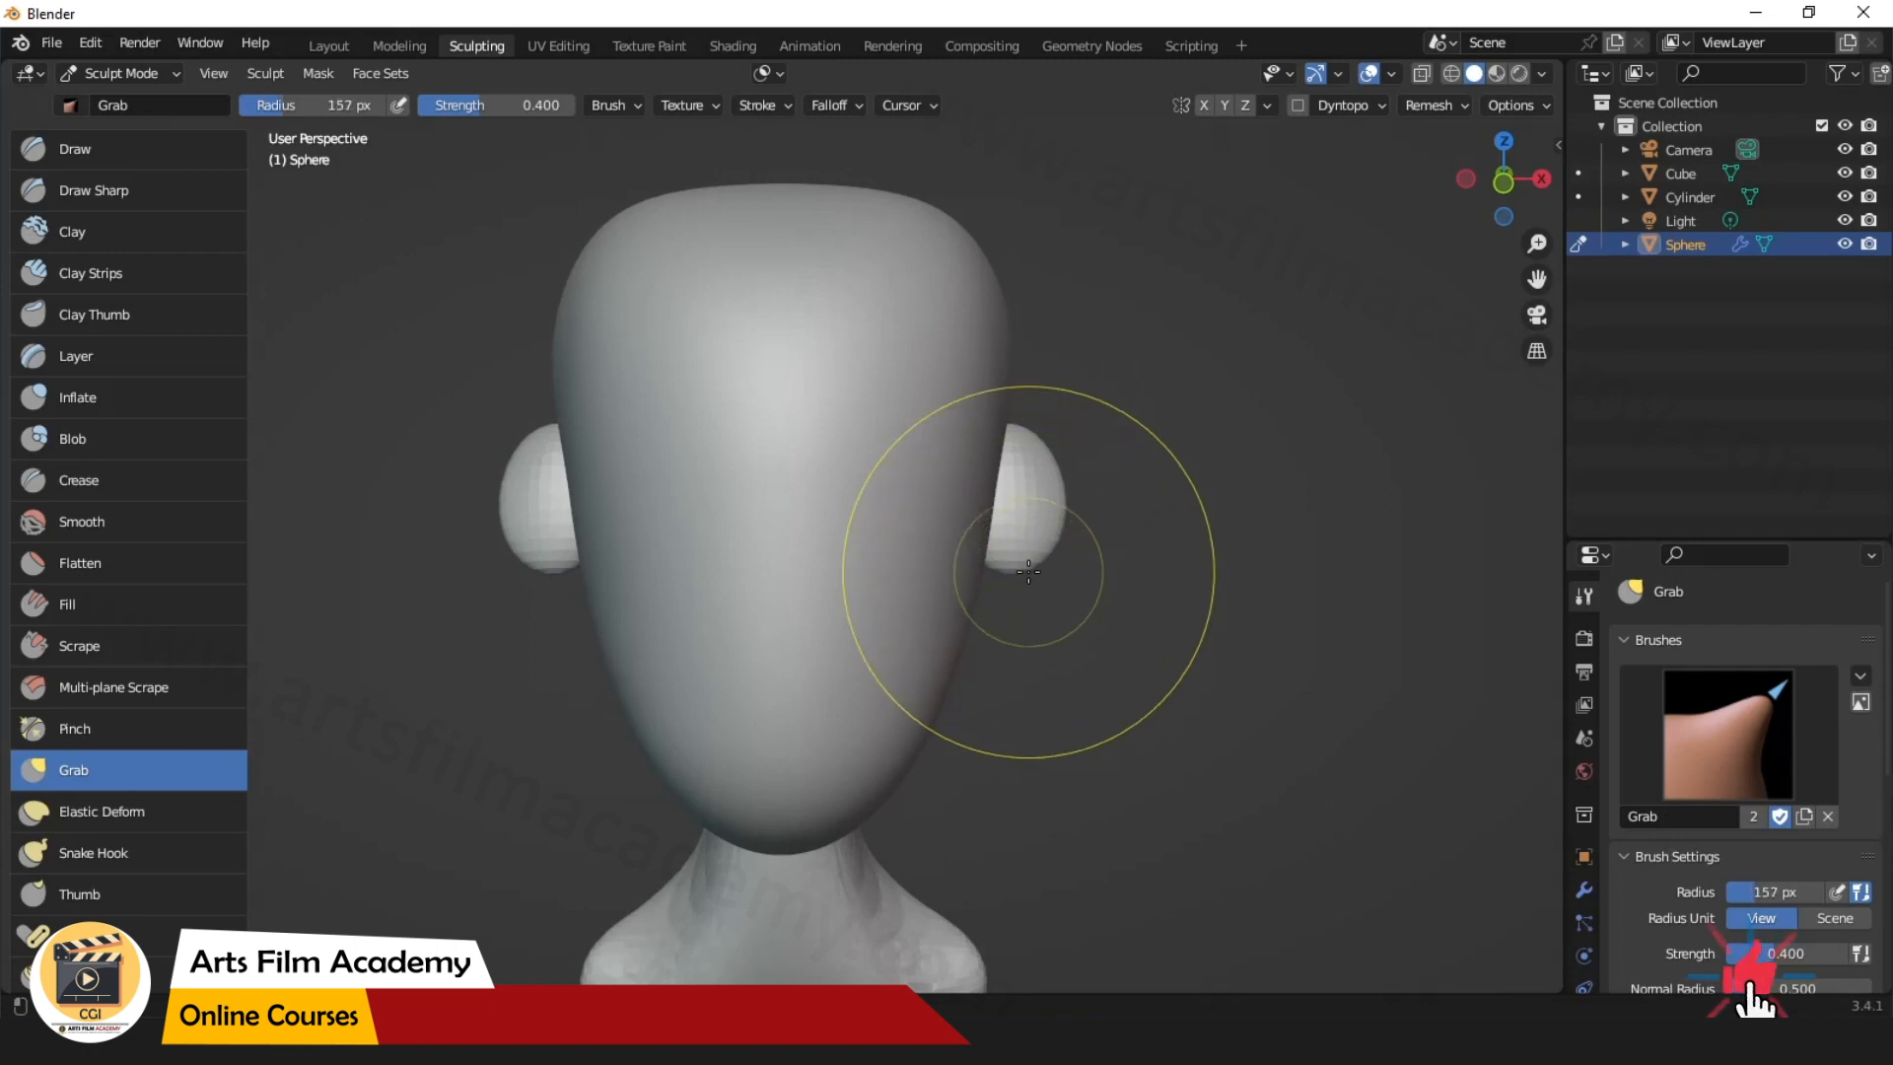
key(bracketright)
mouse_move(1024, 563)
mouse_down()
mouse_move(971, 585)
mouse_move(983, 596)
mouse_up()
drag(1037, 478, 1052, 442)
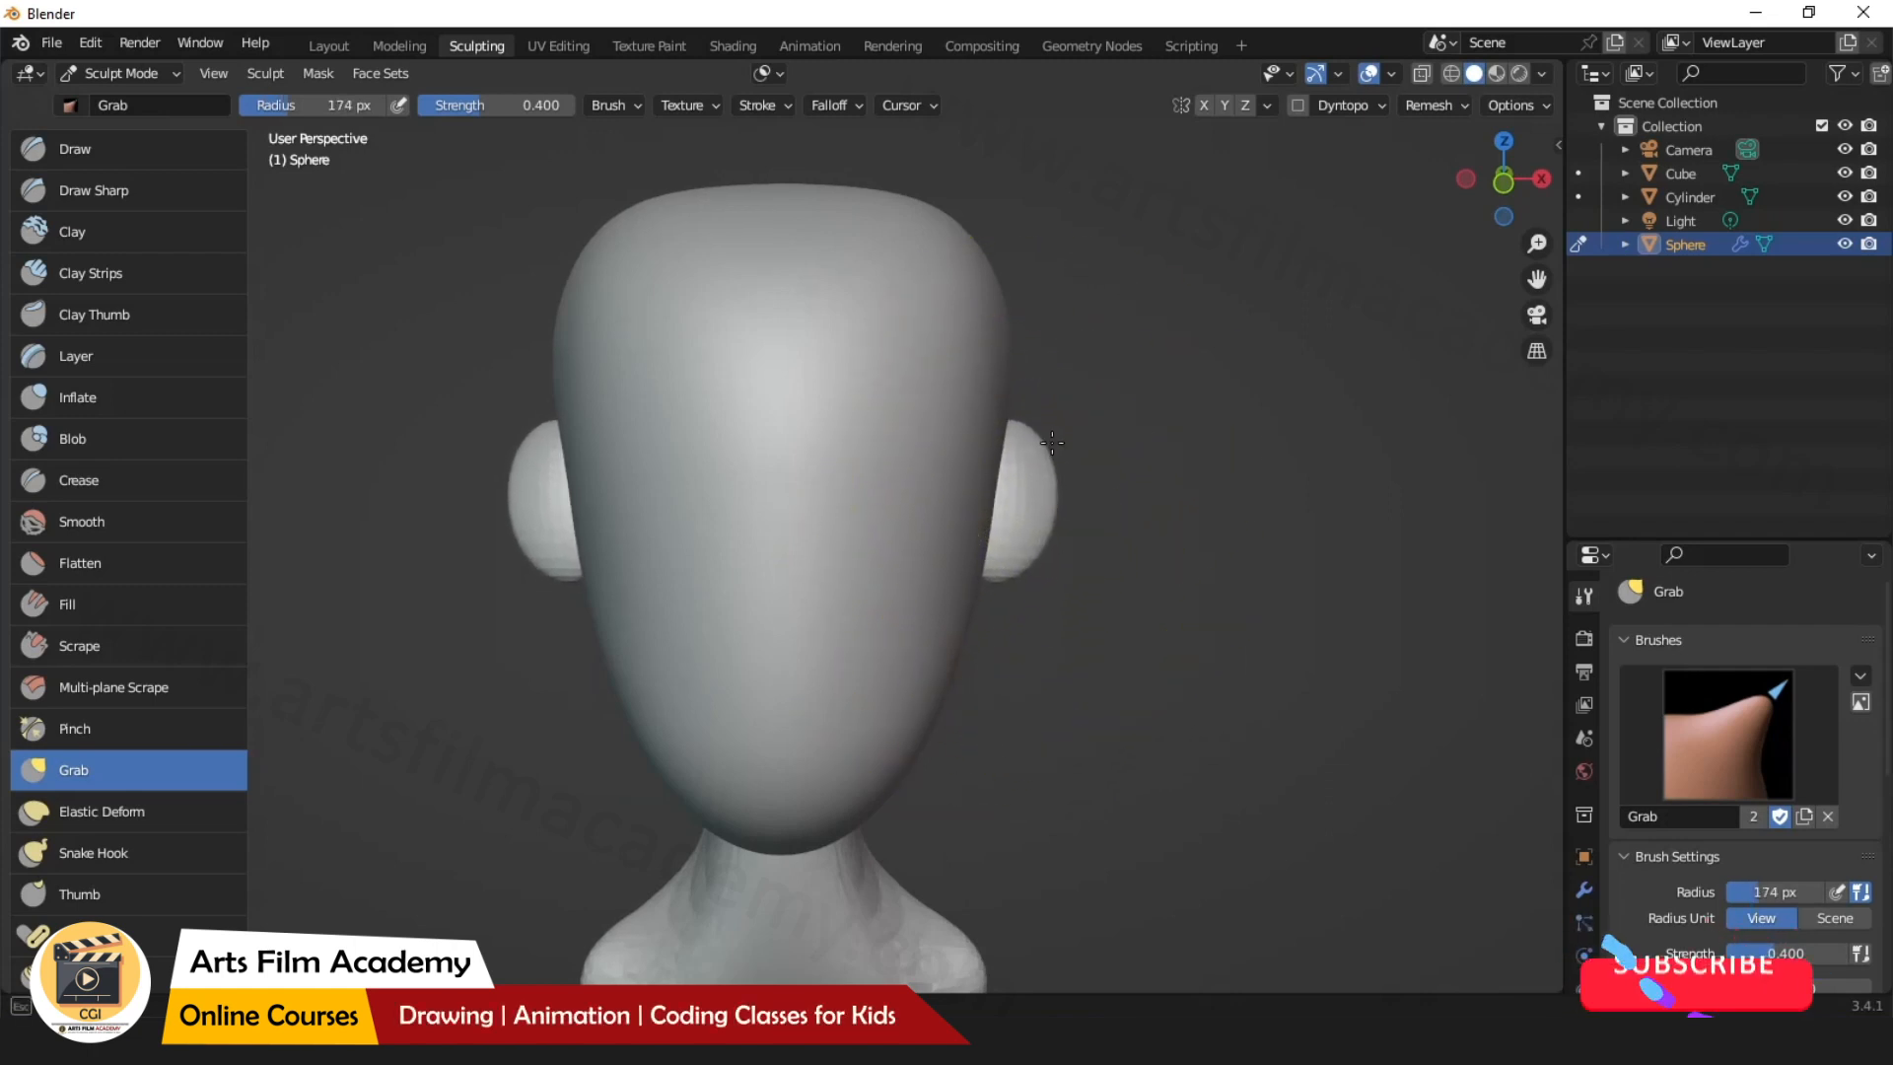
middle_drag(1074, 550, 866, 556)
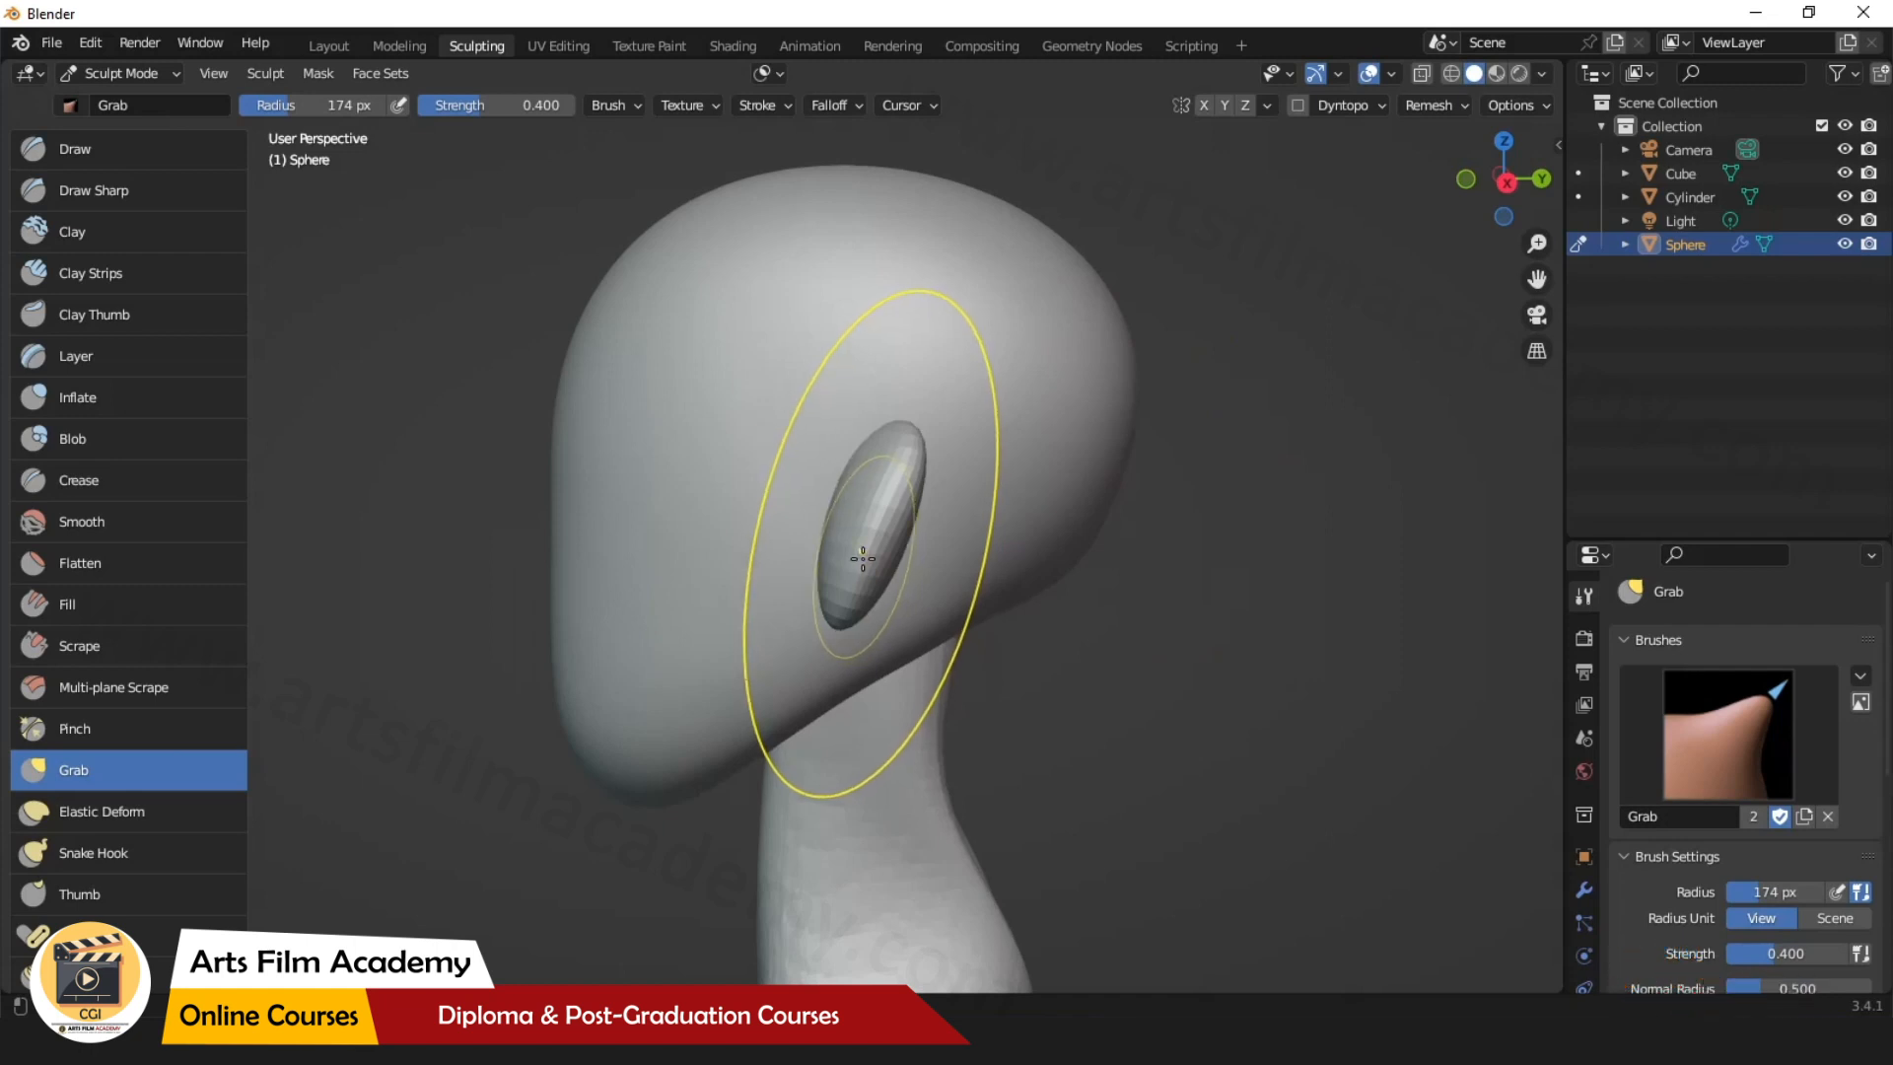
mouse_move(858, 561)
middle_down()
mouse_move(693, 557)
mouse_move(934, 570)
mouse_move(920, 515)
mouse_move(927, 543)
mouse_move(900, 571)
mouse_move(976, 552)
mouse_move(882, 555)
mouse_move(885, 572)
middle_up()
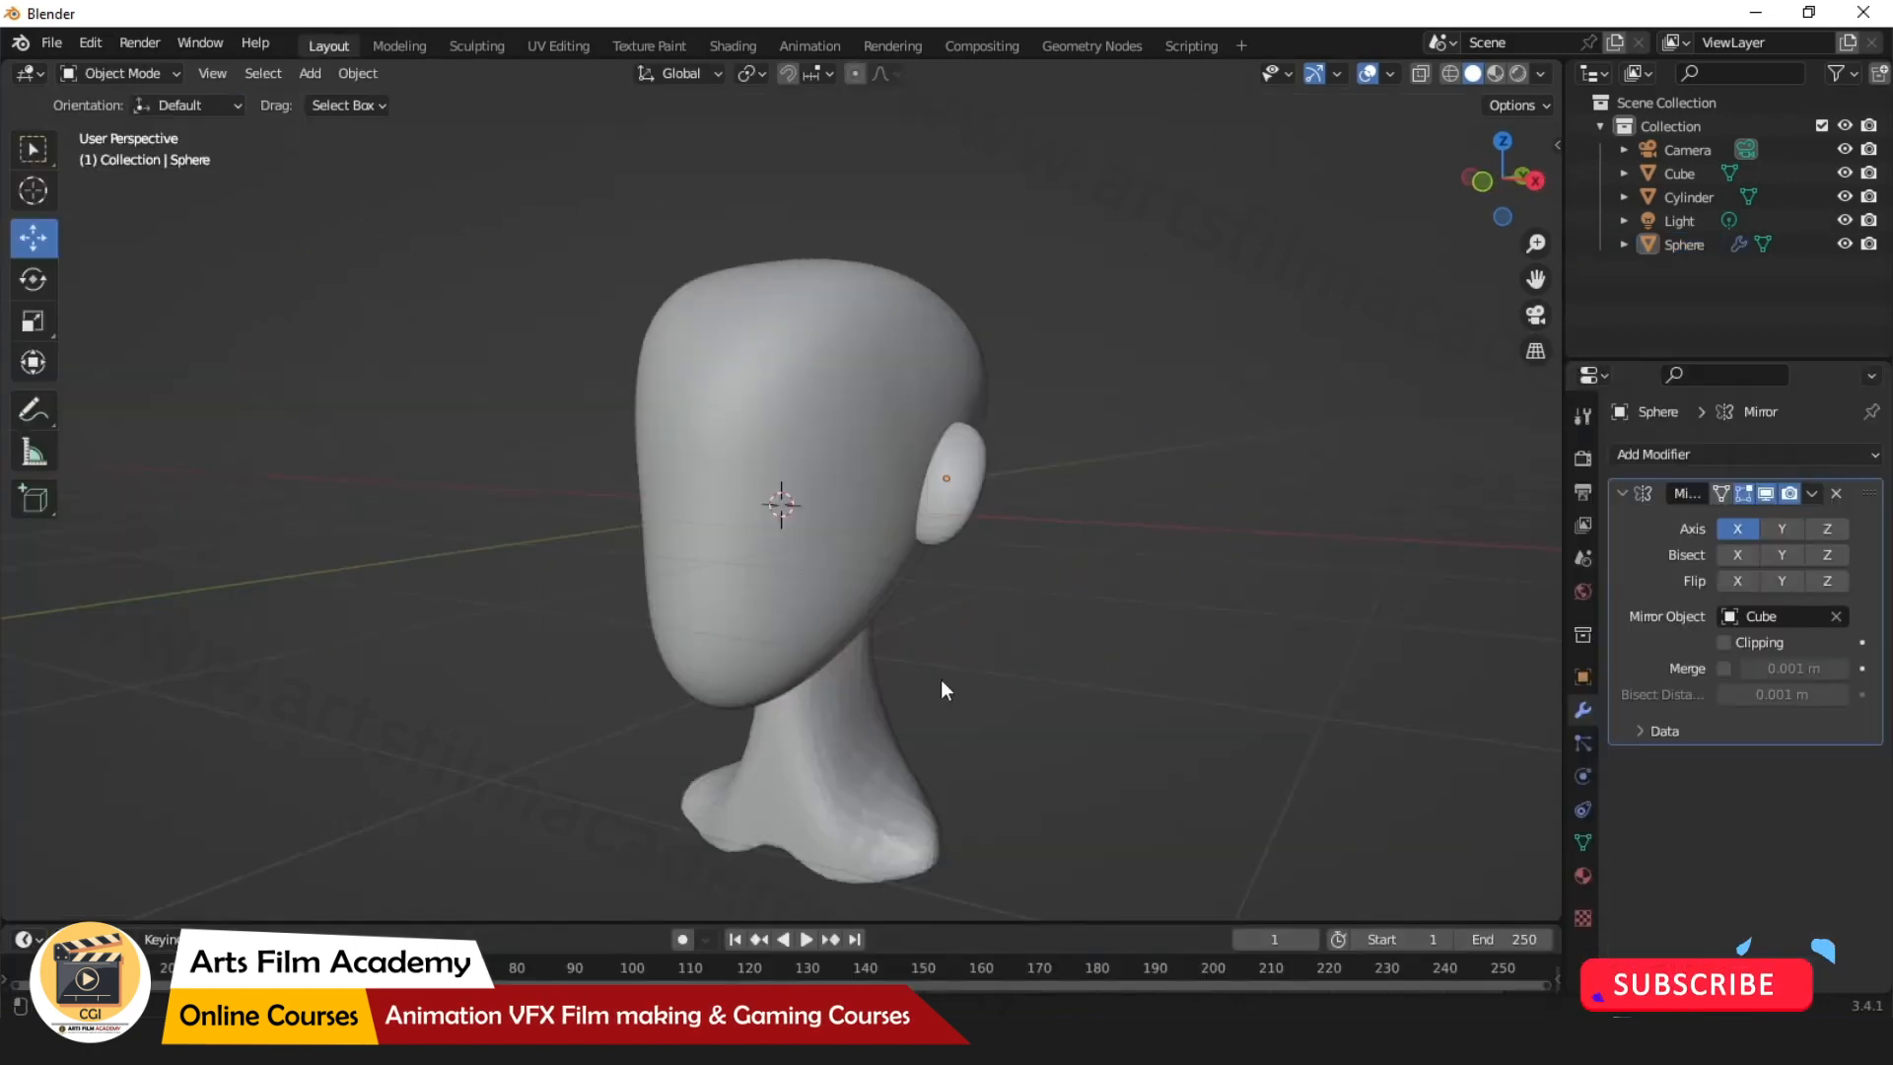
Back in object mode, select the ear sphere and apply its Mirror modifier.
mouse_move(862, 637)
middle_down()
mouse_move(1006, 667)
mouse_move(1026, 651)
middle_up()
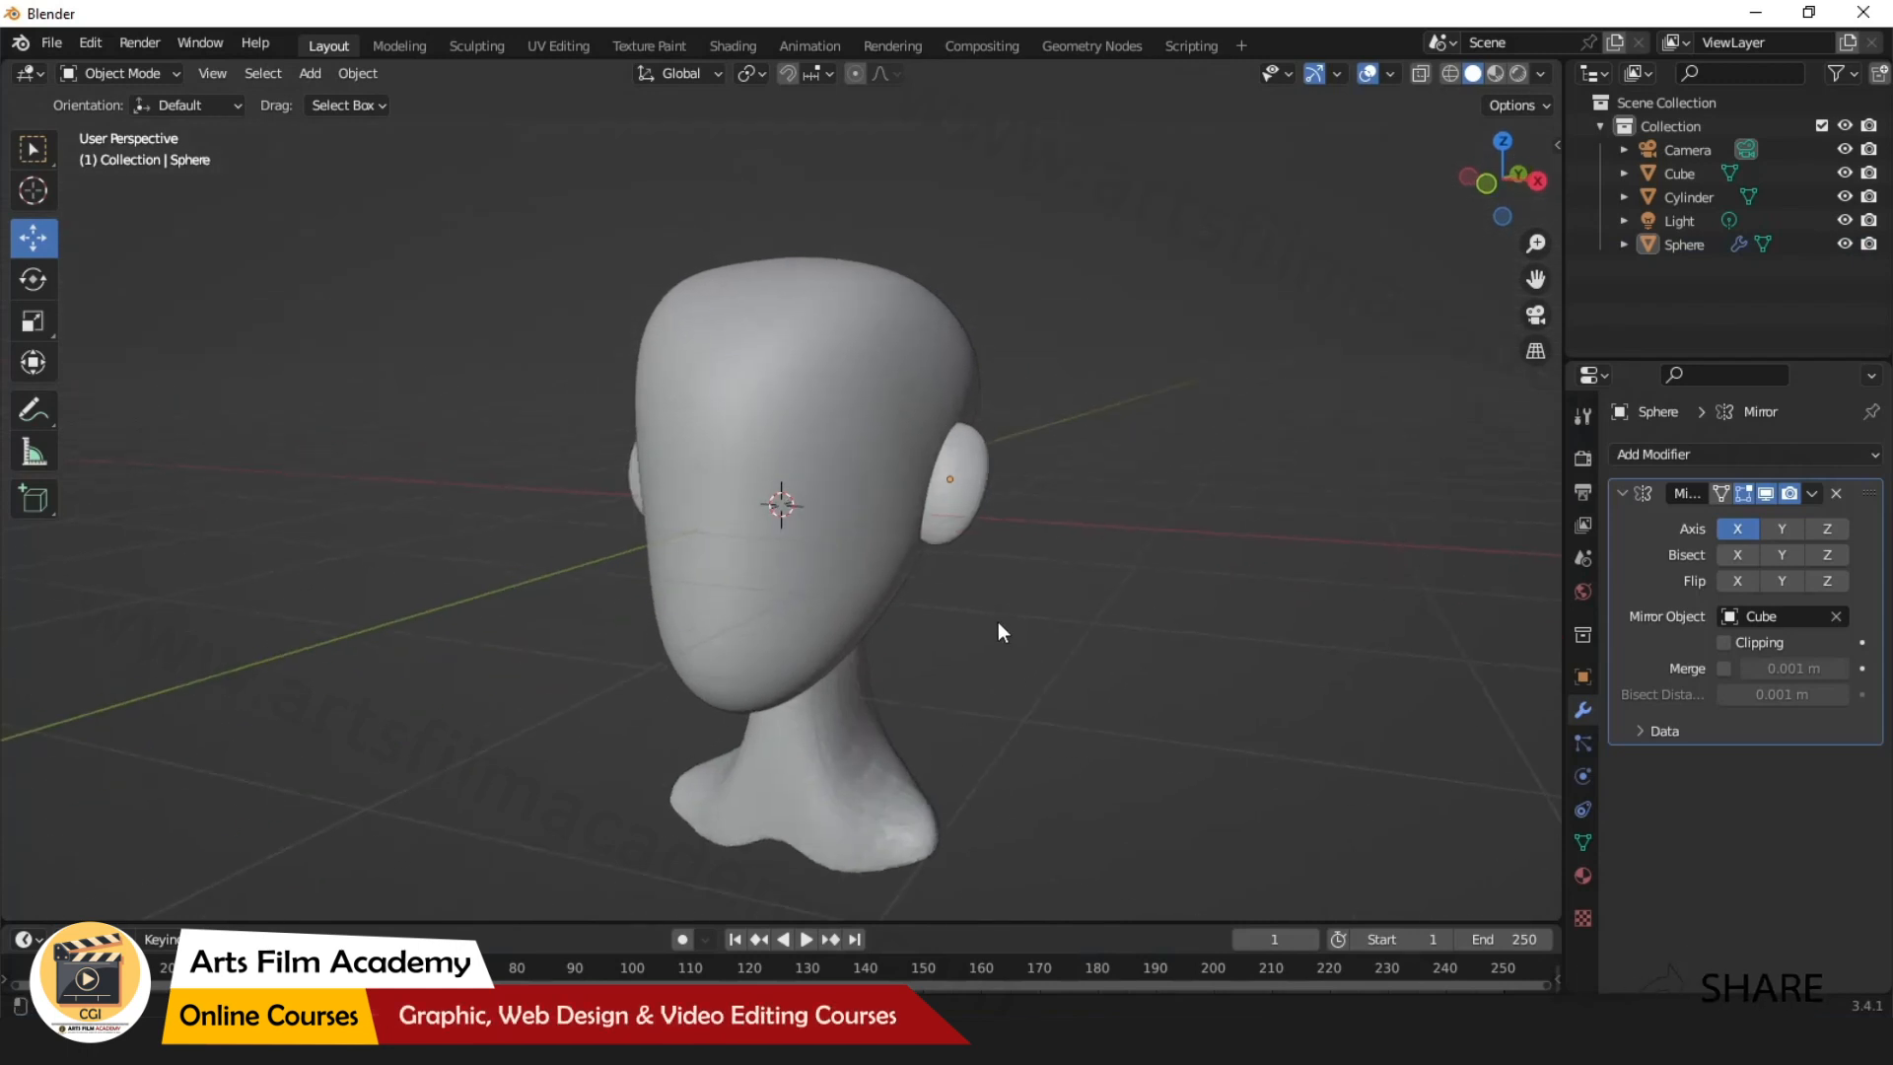
click(796, 565)
middle_drag(989, 626, 1037, 662)
click(1007, 475)
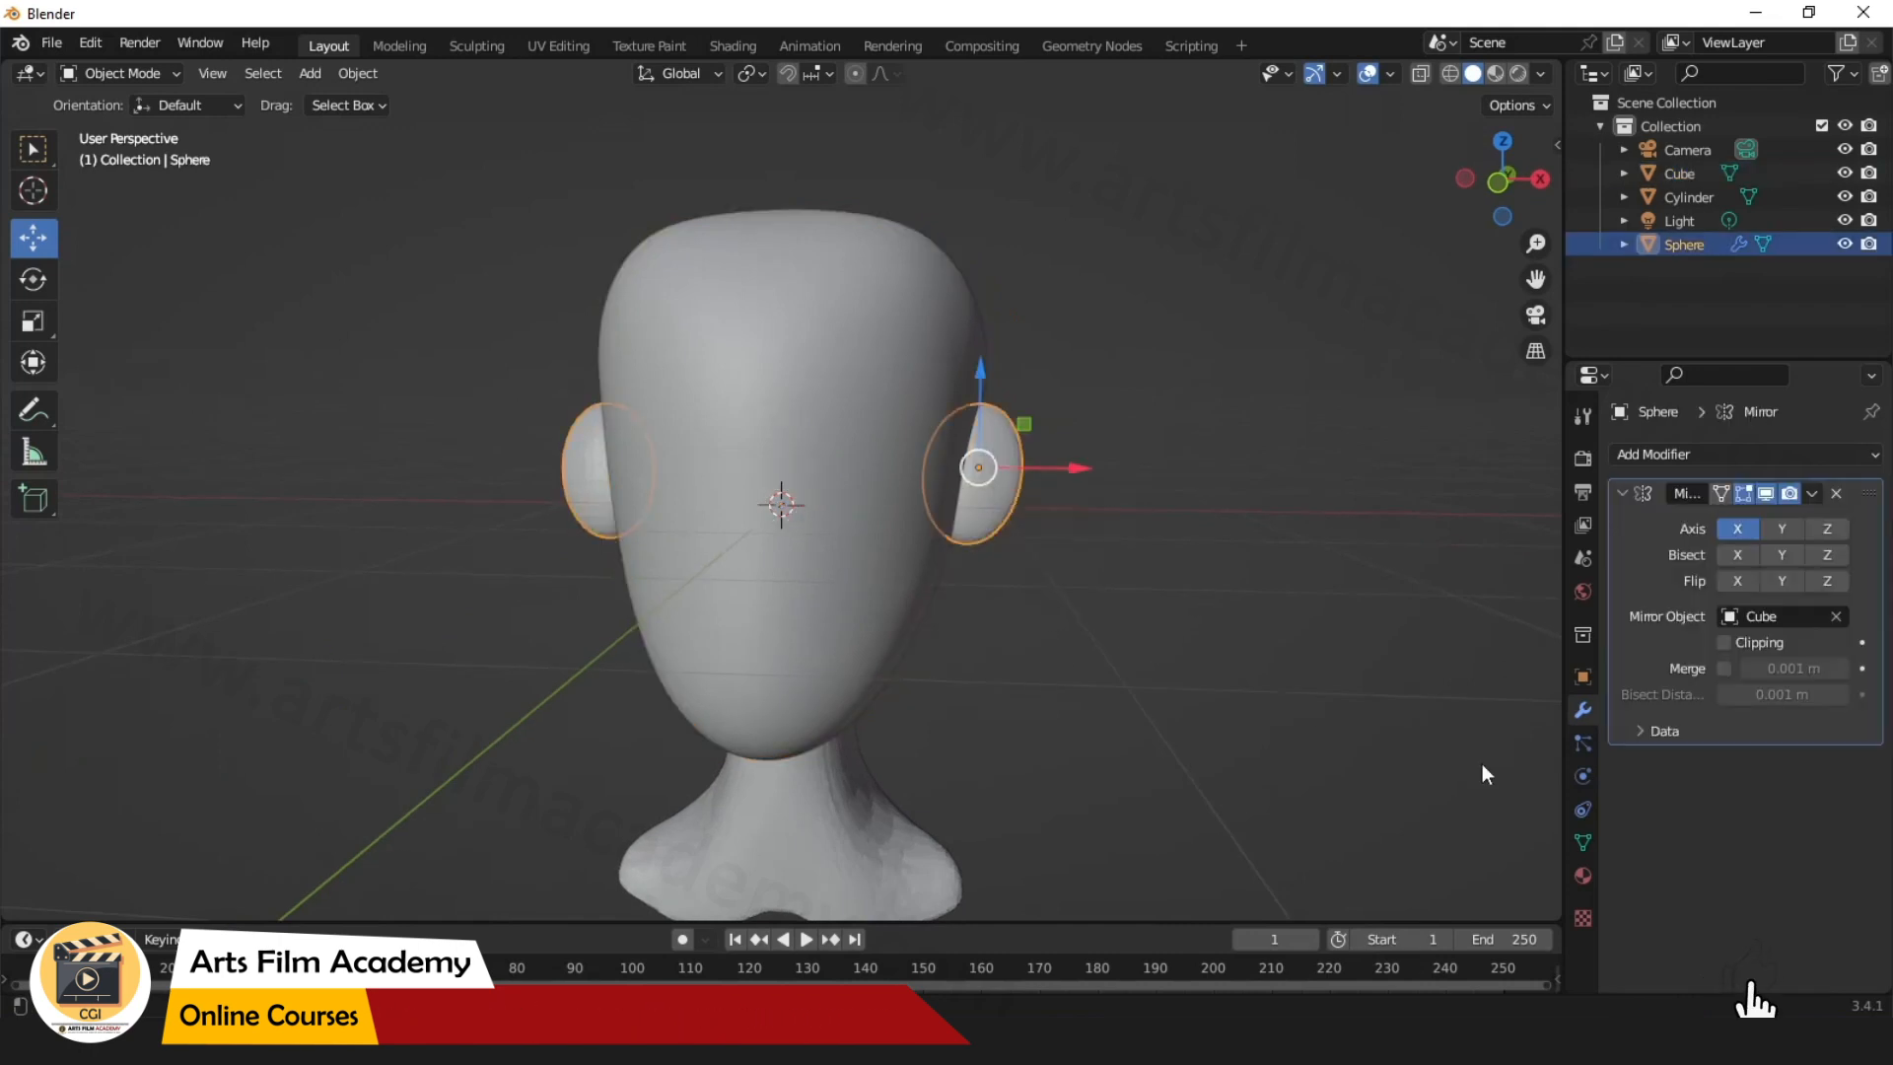
click(1812, 492)
click(1769, 522)
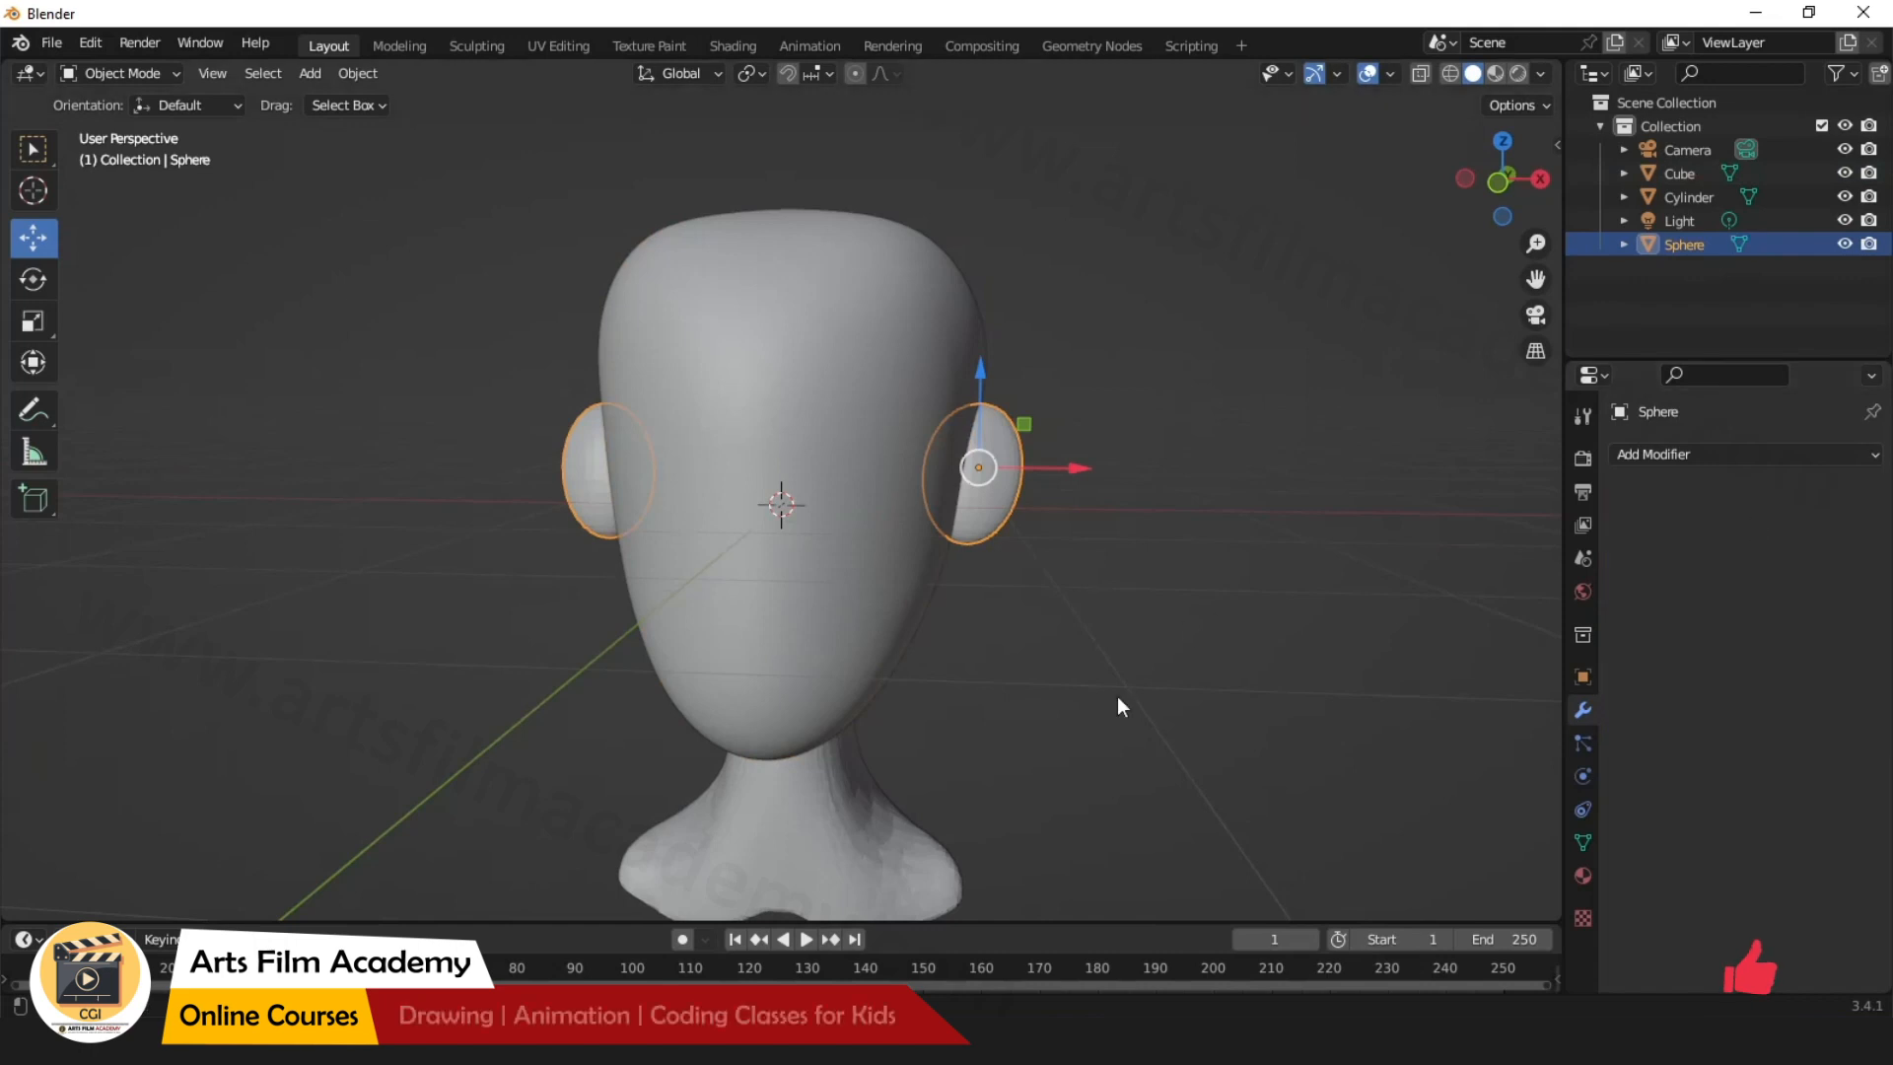
Join the ears into the head with the head as the active object, and open the combined mesh for sculpting.
click(846, 849)
click(984, 557)
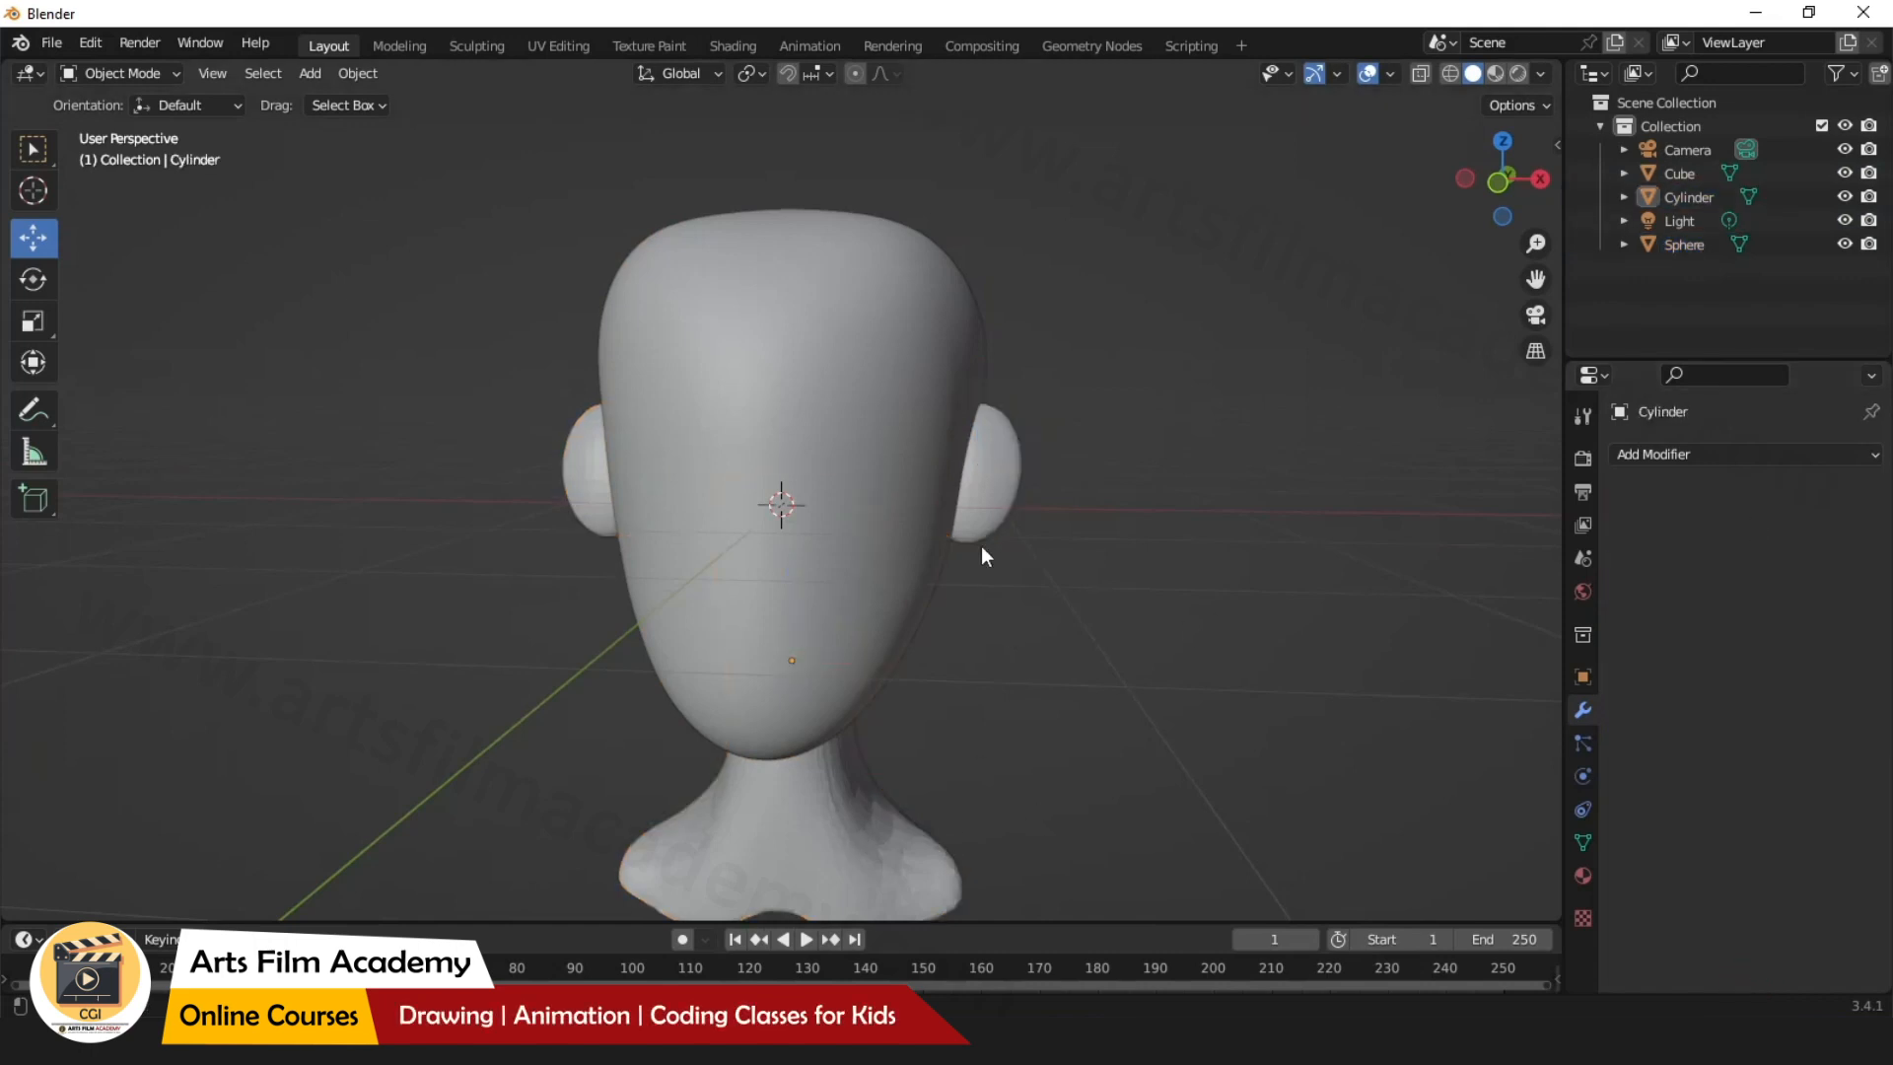
click(994, 498)
shift+click(835, 627)
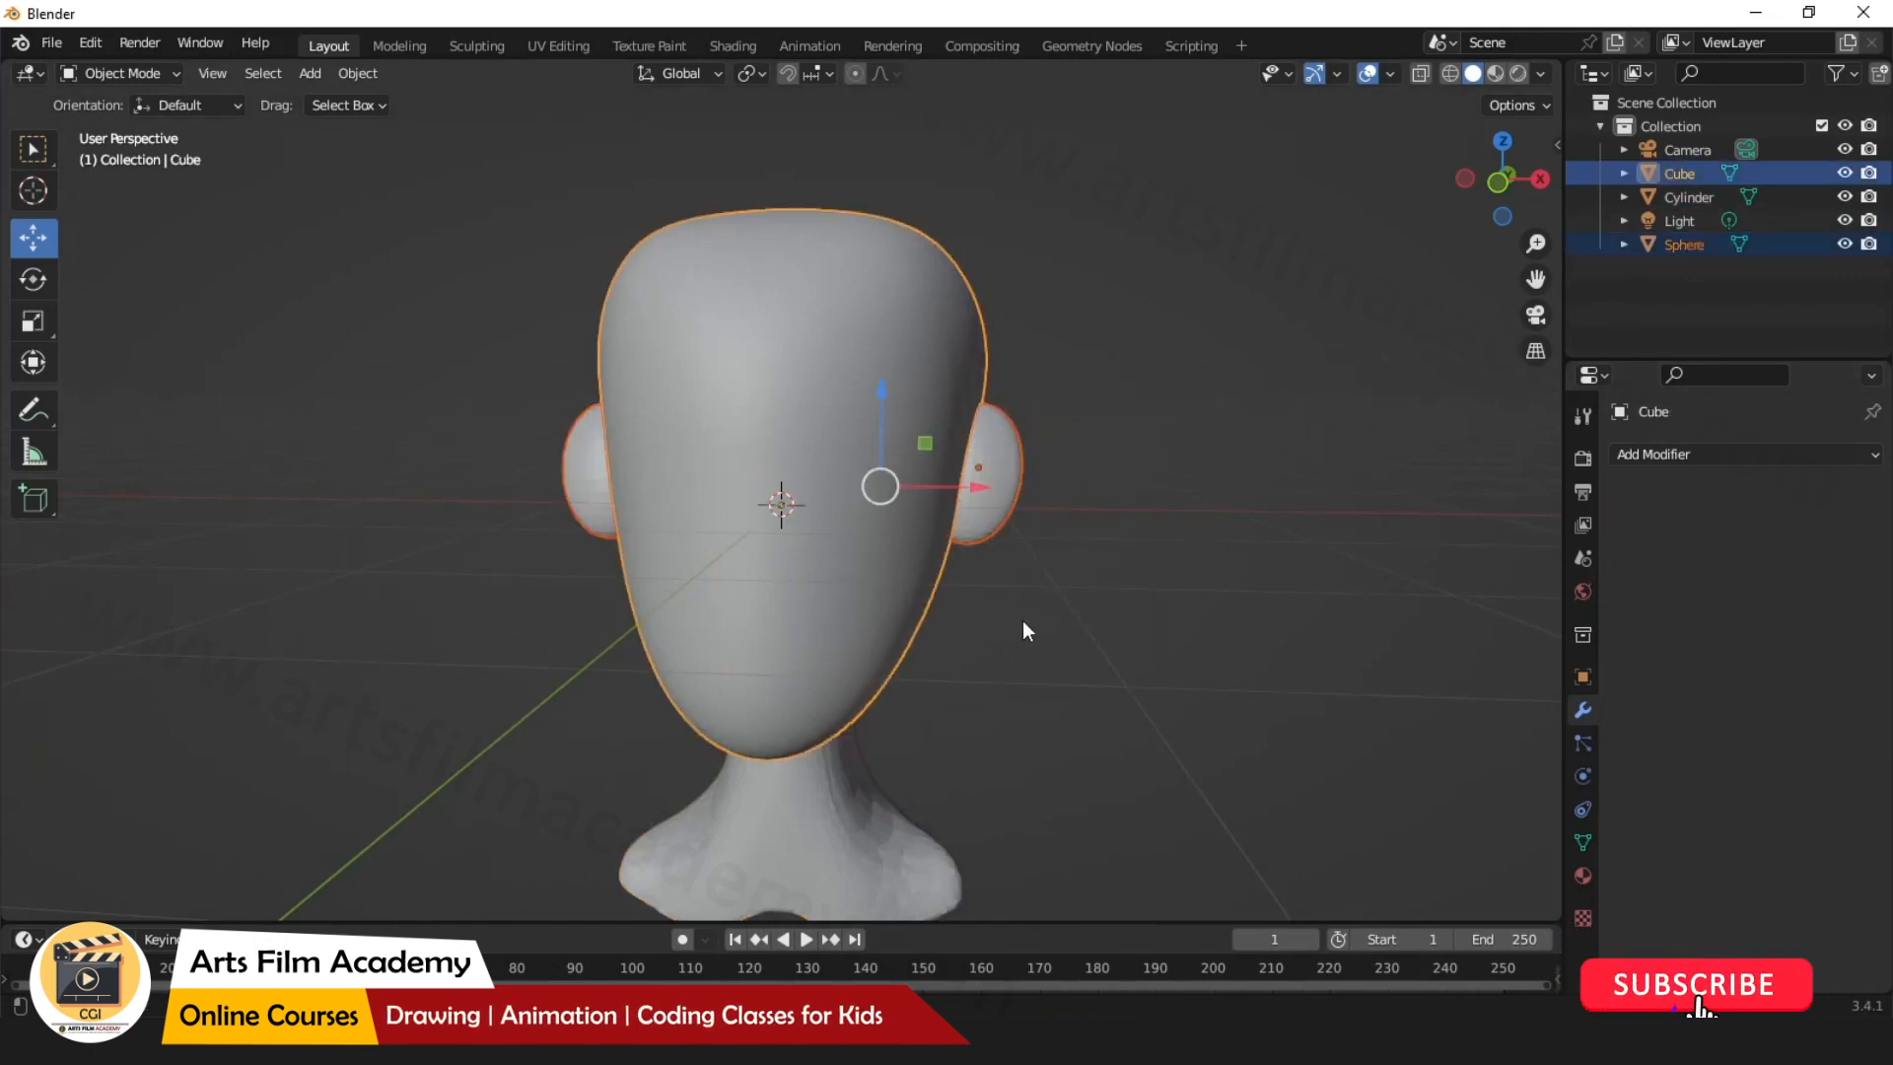
key(ctrl+j)
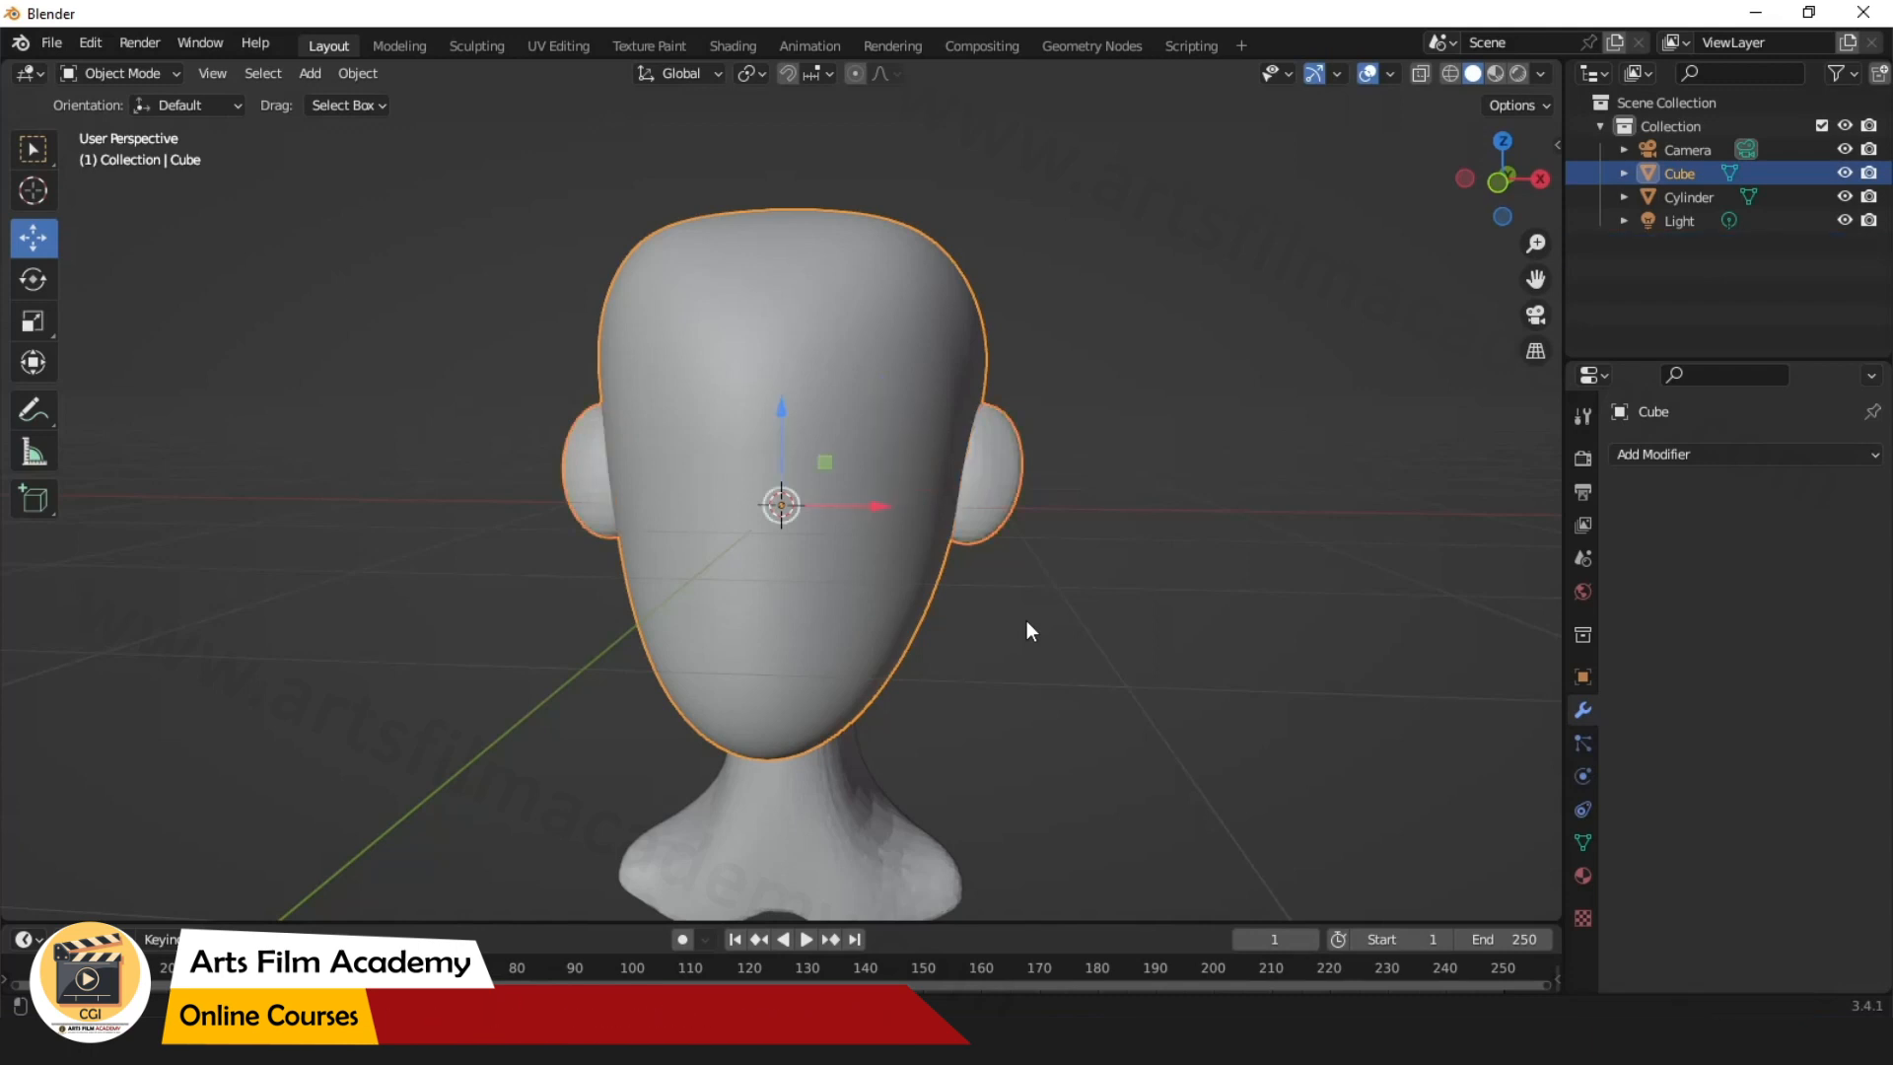
click(1021, 621)
click(891, 624)
middle_drag(989, 695, 916, 730)
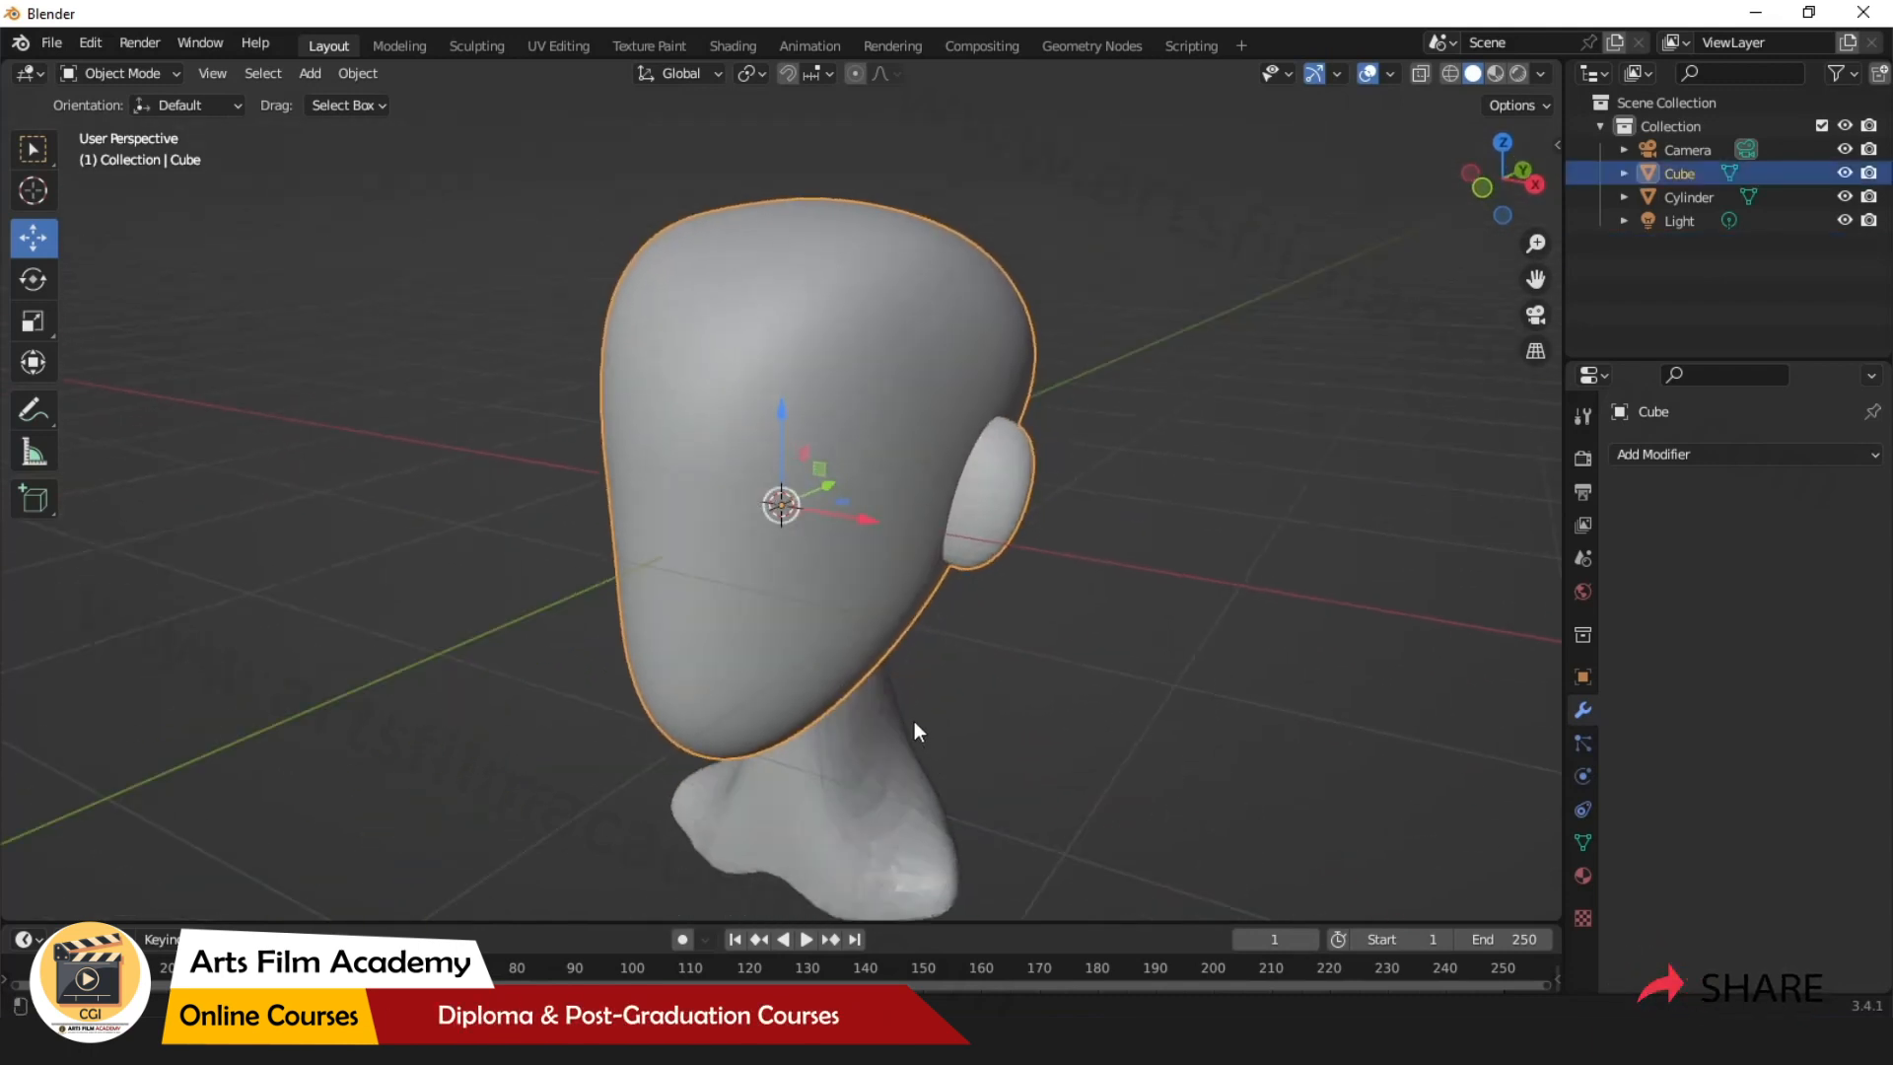
click(477, 46)
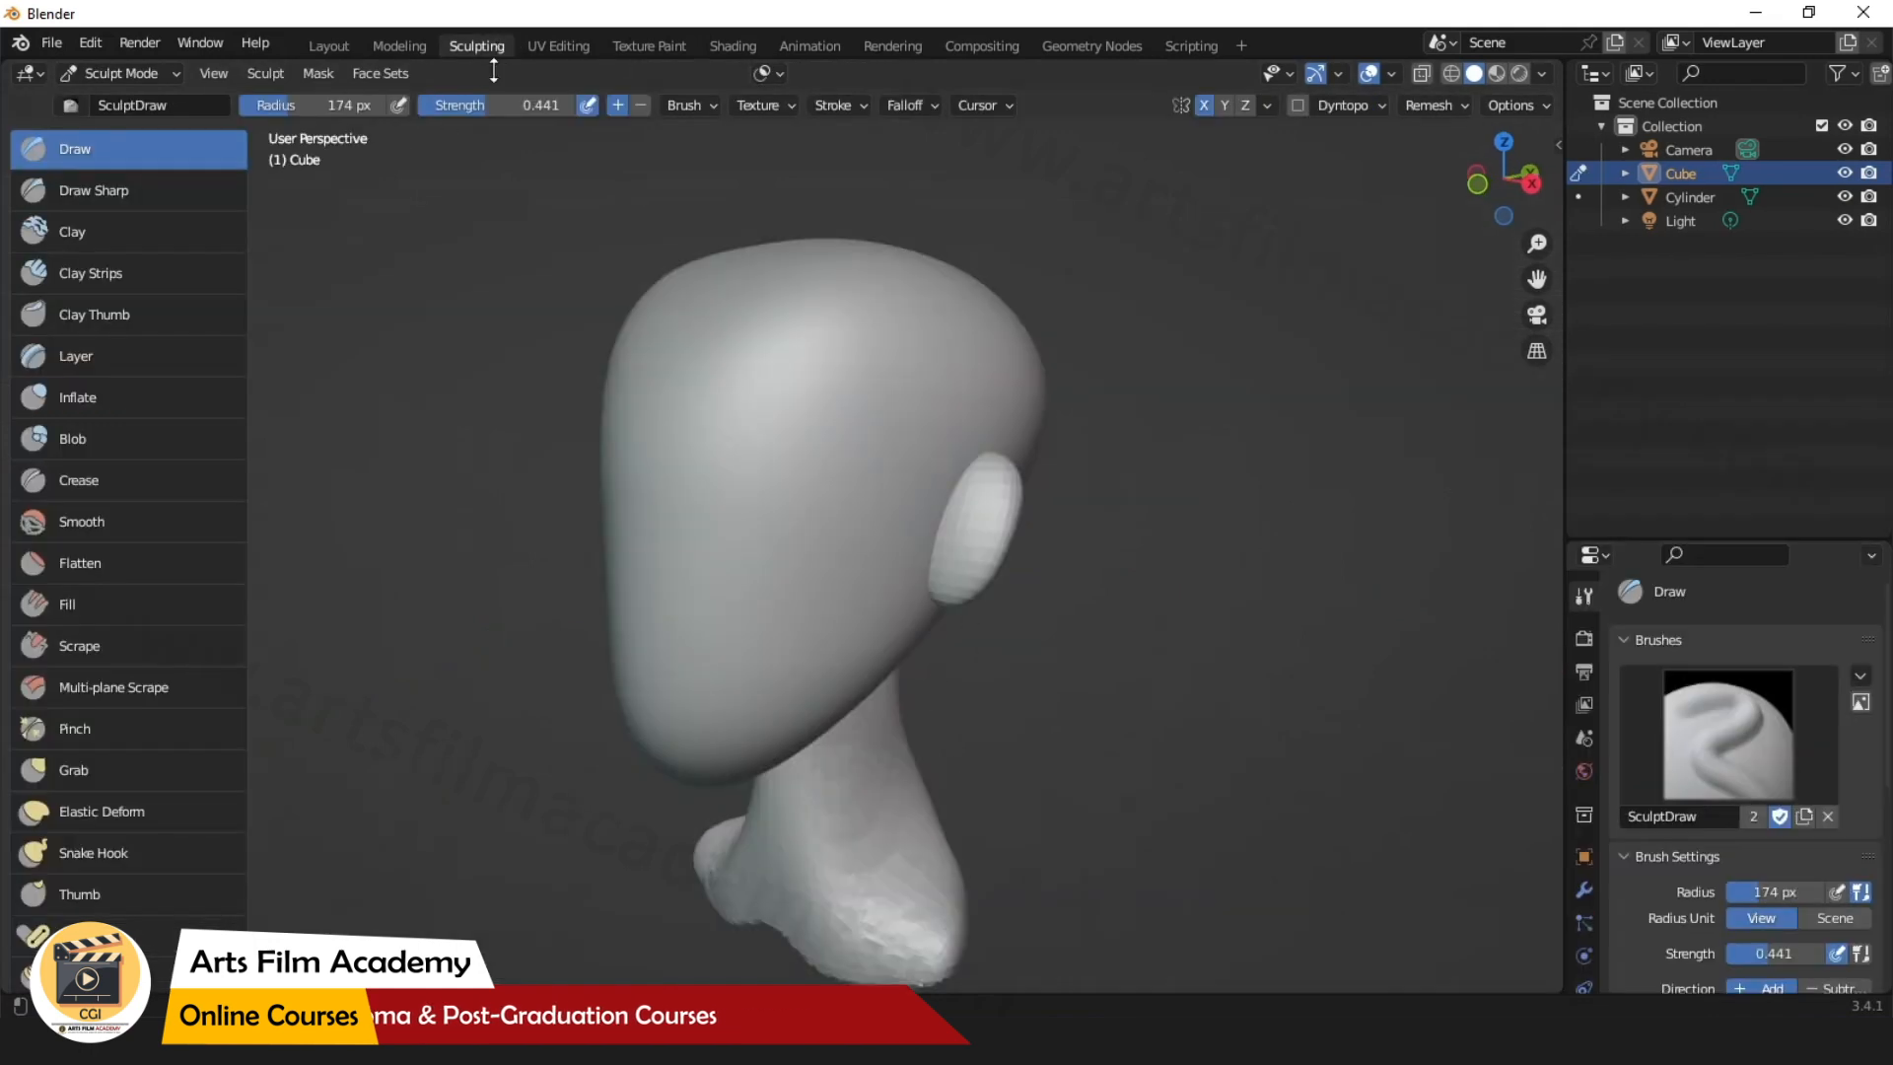
Try a Draw stroke near where the joined ear meets the head, and undo it.
scroll(887, 490, up, 5)
mouse_move(1074, 560)
middle_down()
mouse_move(1064, 499)
mouse_move(1149, 519)
mouse_move(1037, 460)
middle_up()
drag(1037, 461, 1047, 481)
key(ctrl+z)
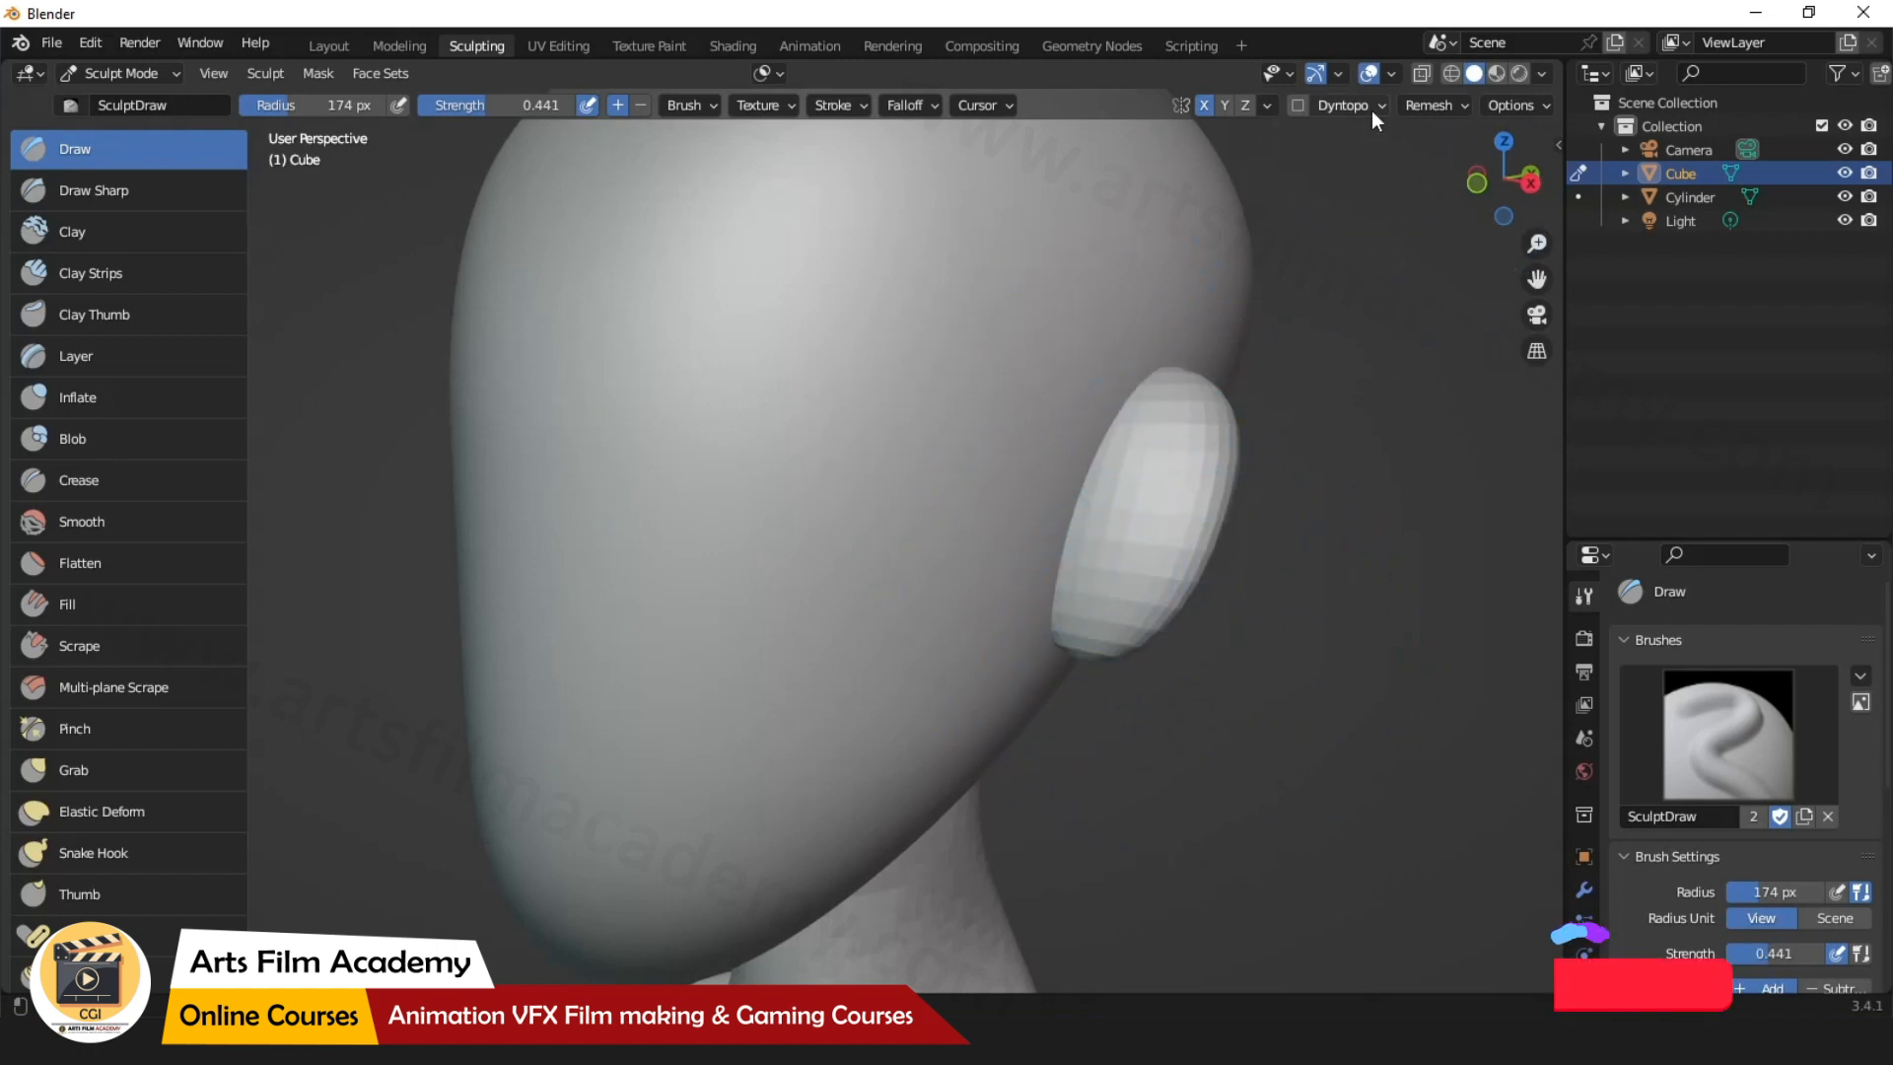
Voxel remesh the joined head and ears into one continuous mesh and inspect the seam around the ear.
scroll(1131, 453, down, 3)
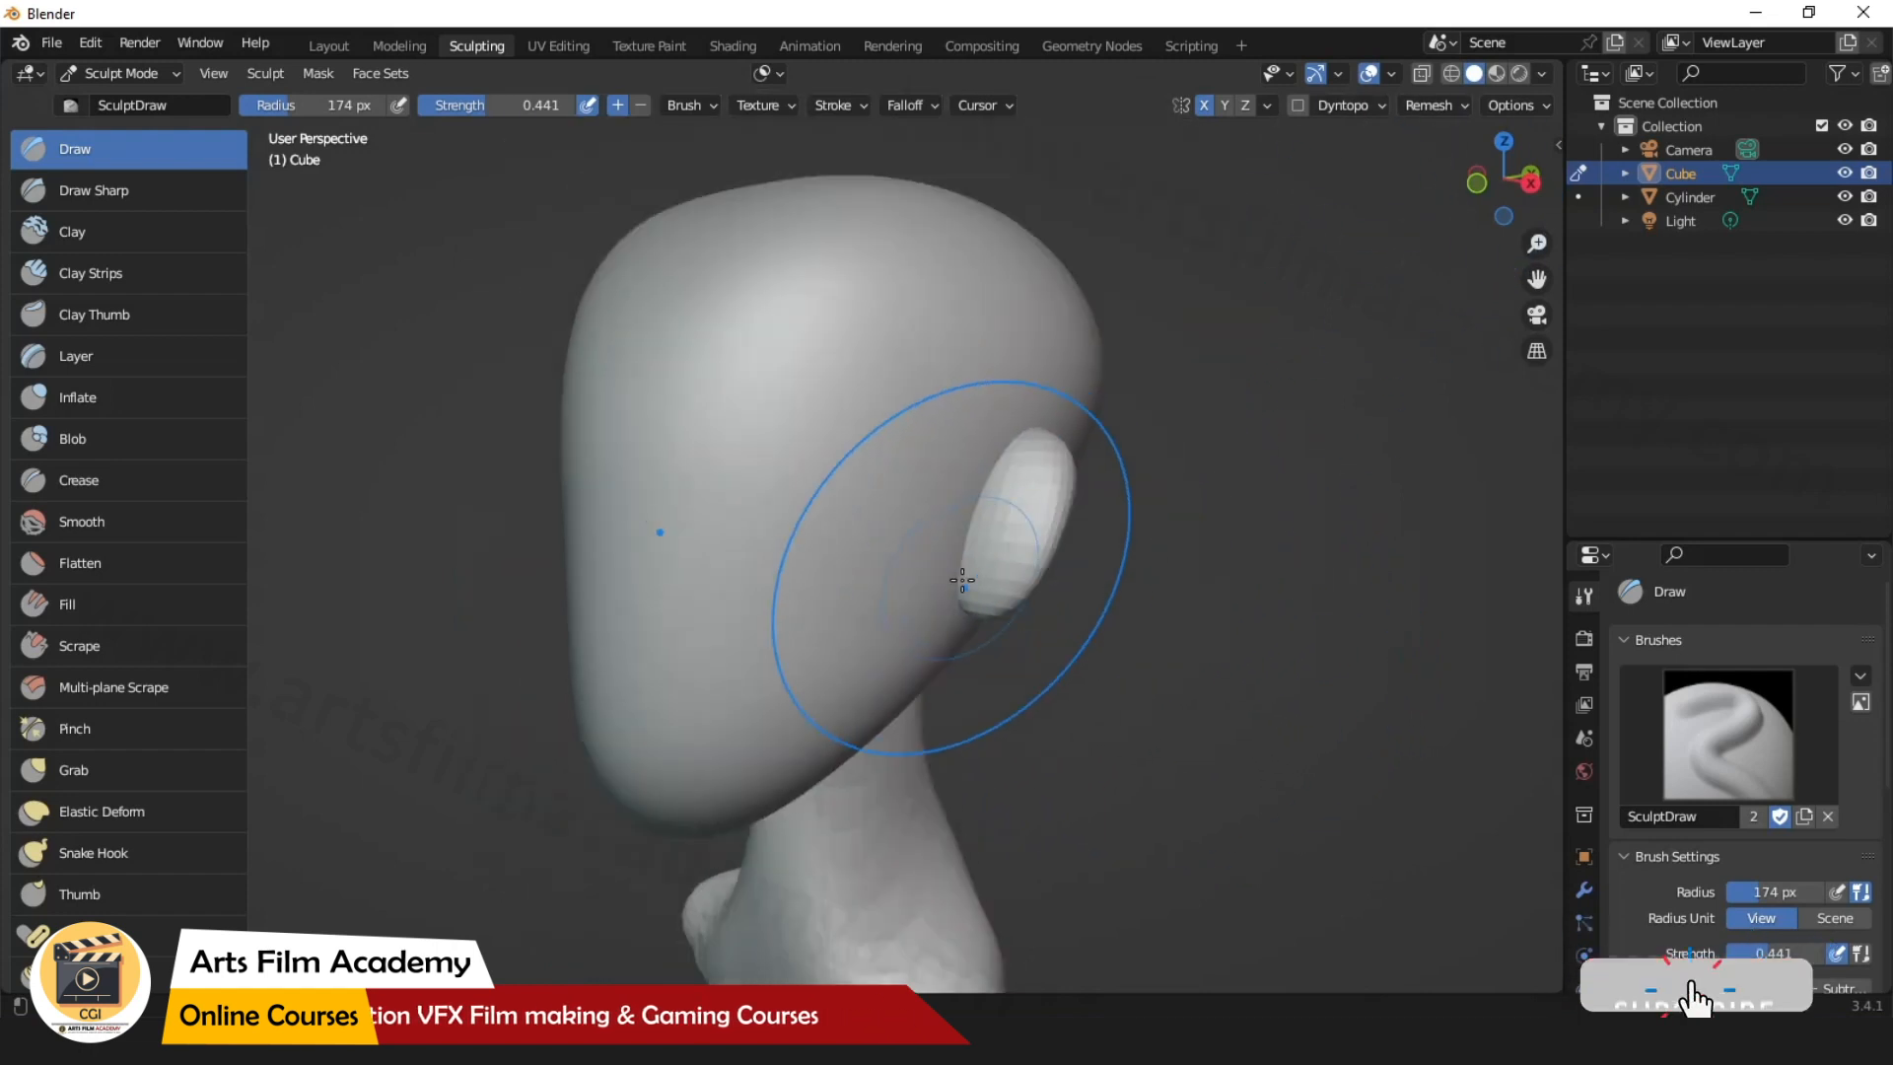
key(shift+r)
click(962, 580)
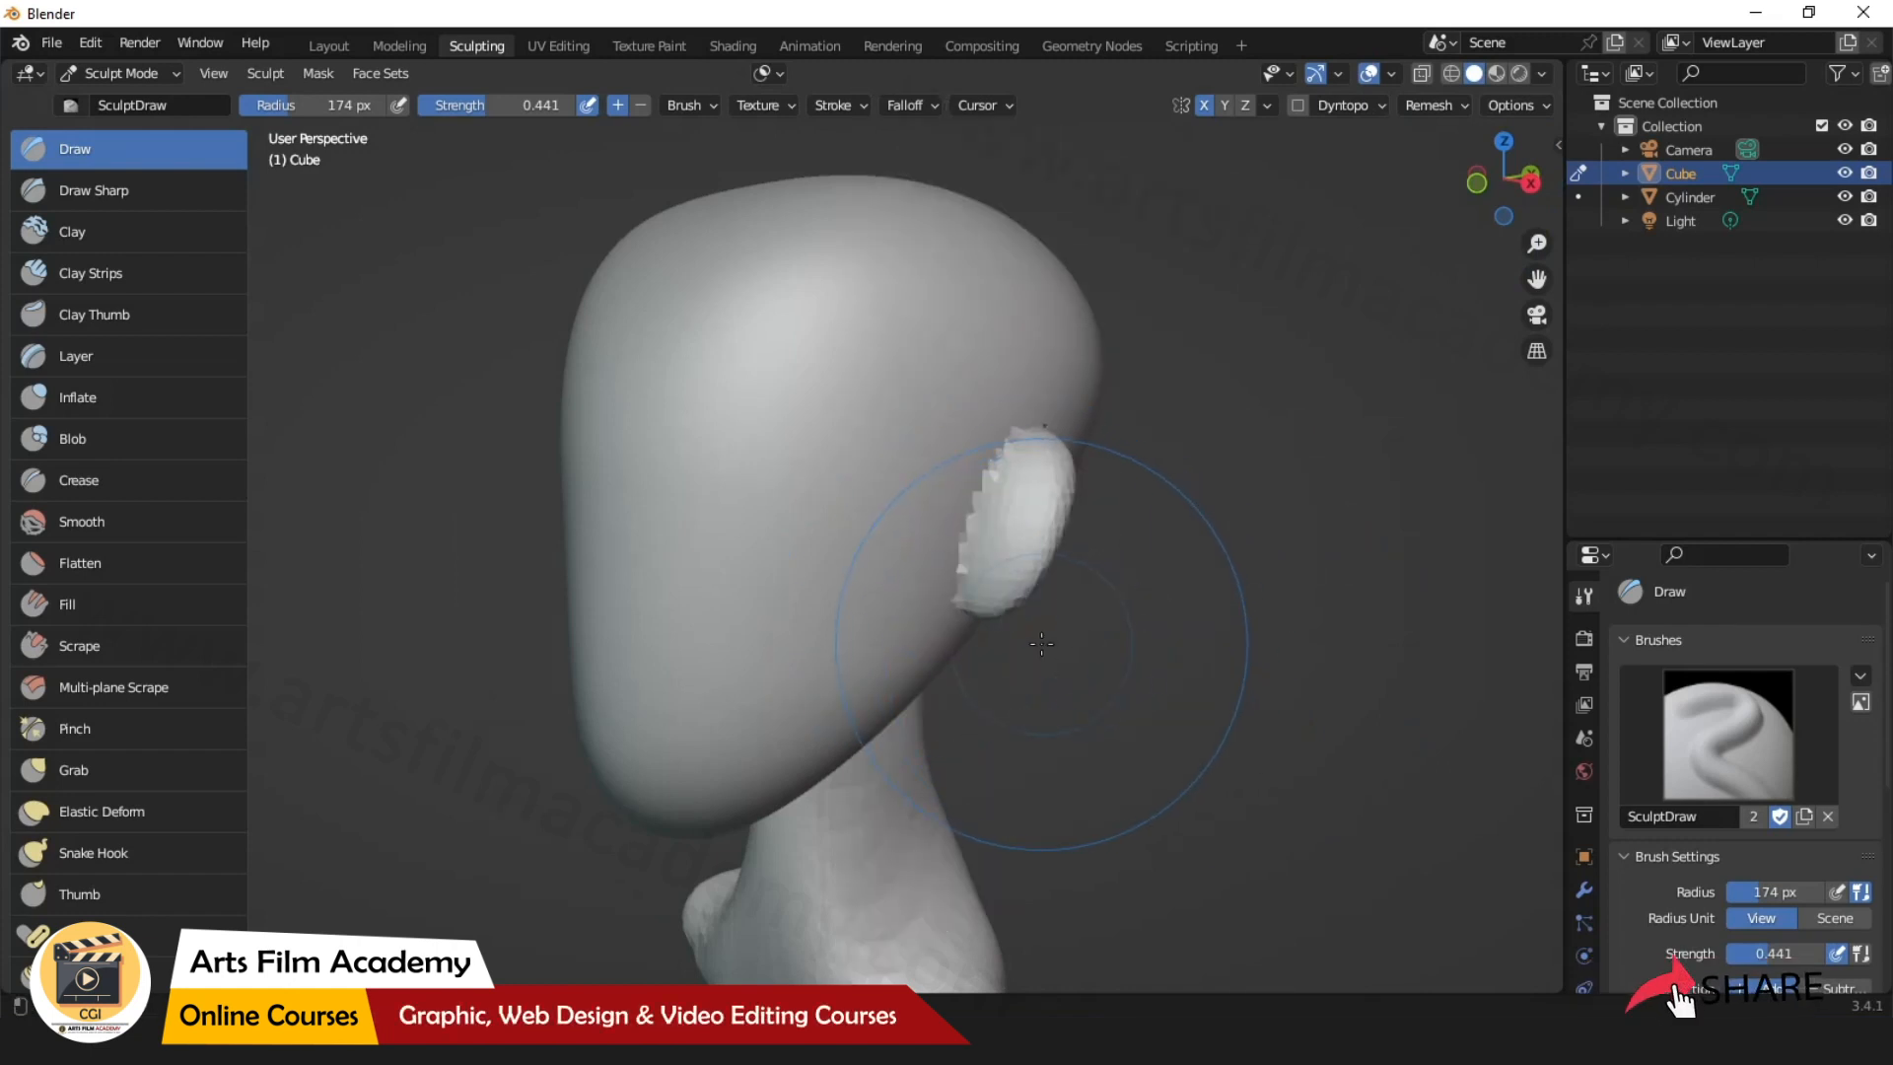
scroll(1030, 522, up, 4)
scroll(879, 507, down, 2)
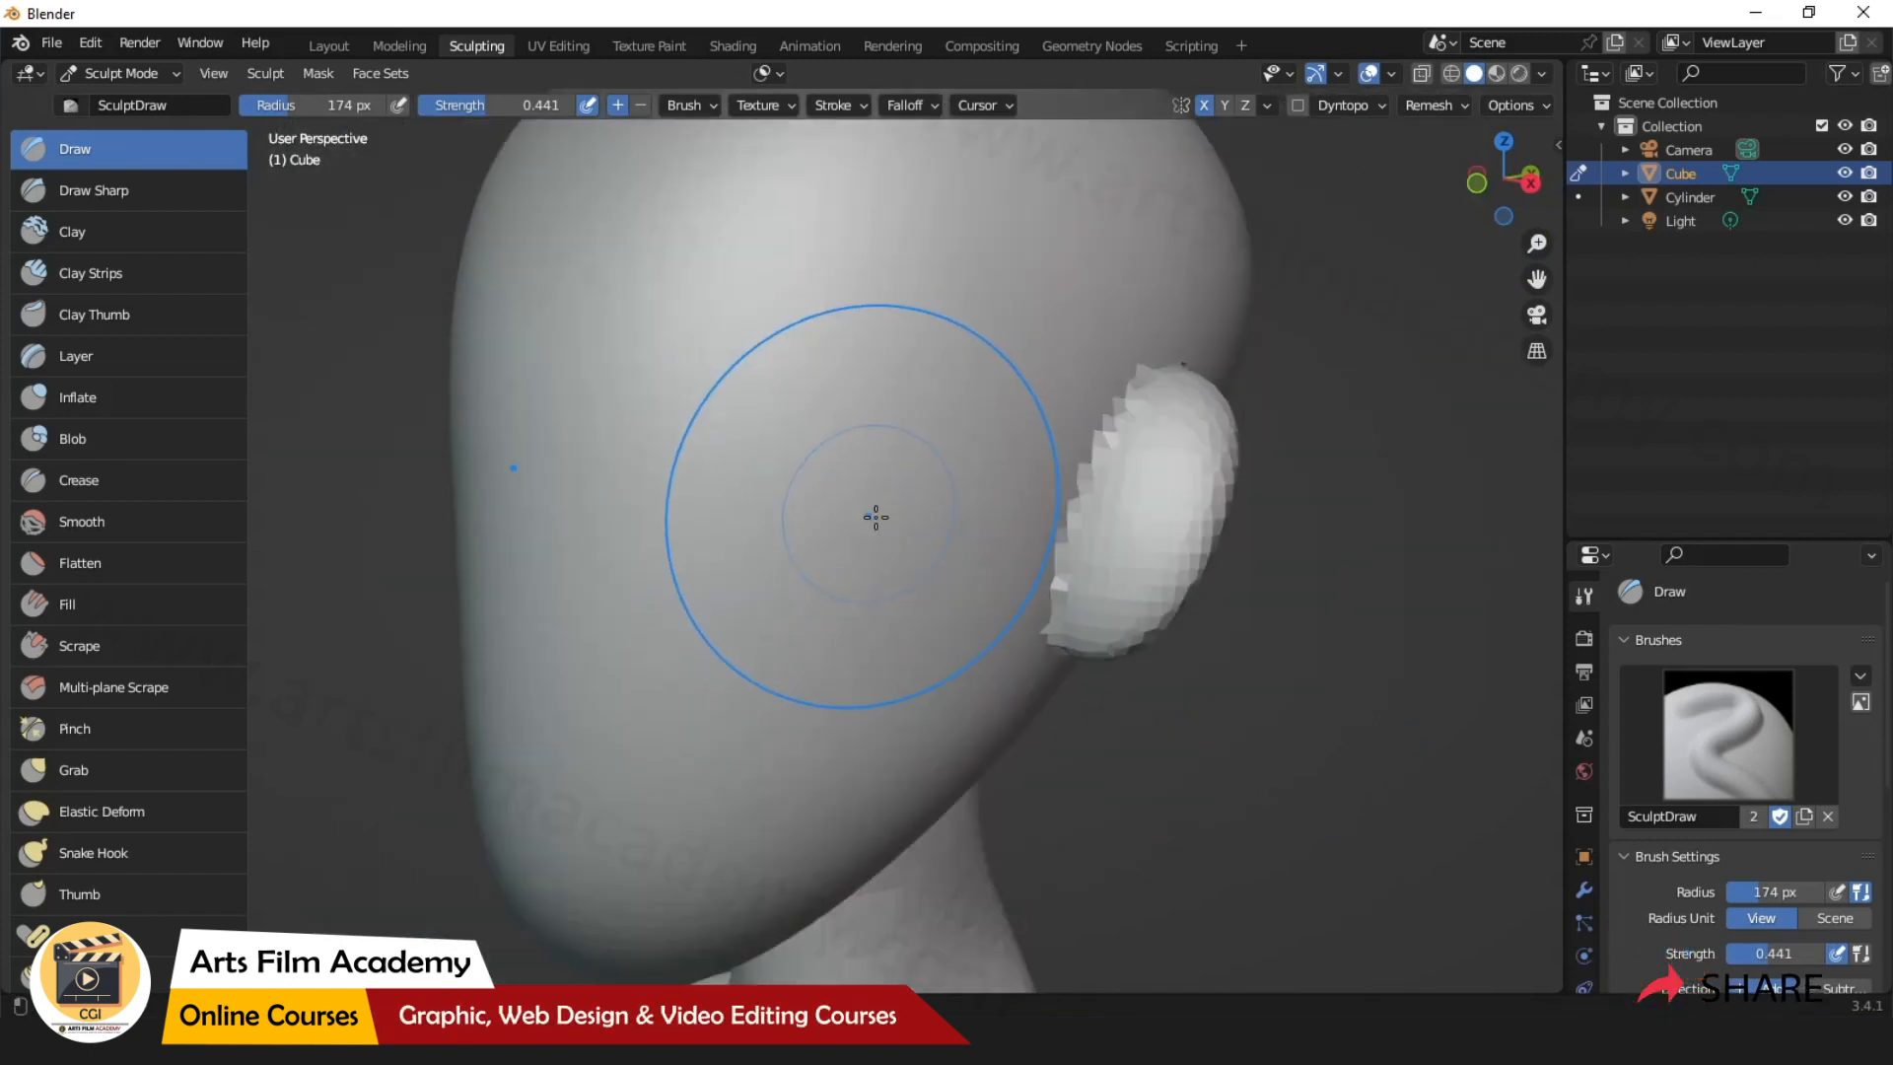
Reduce the Draw brush's radius to 64 px.
key(bracketleft)
key(bracketleft)
key(bracketleft)
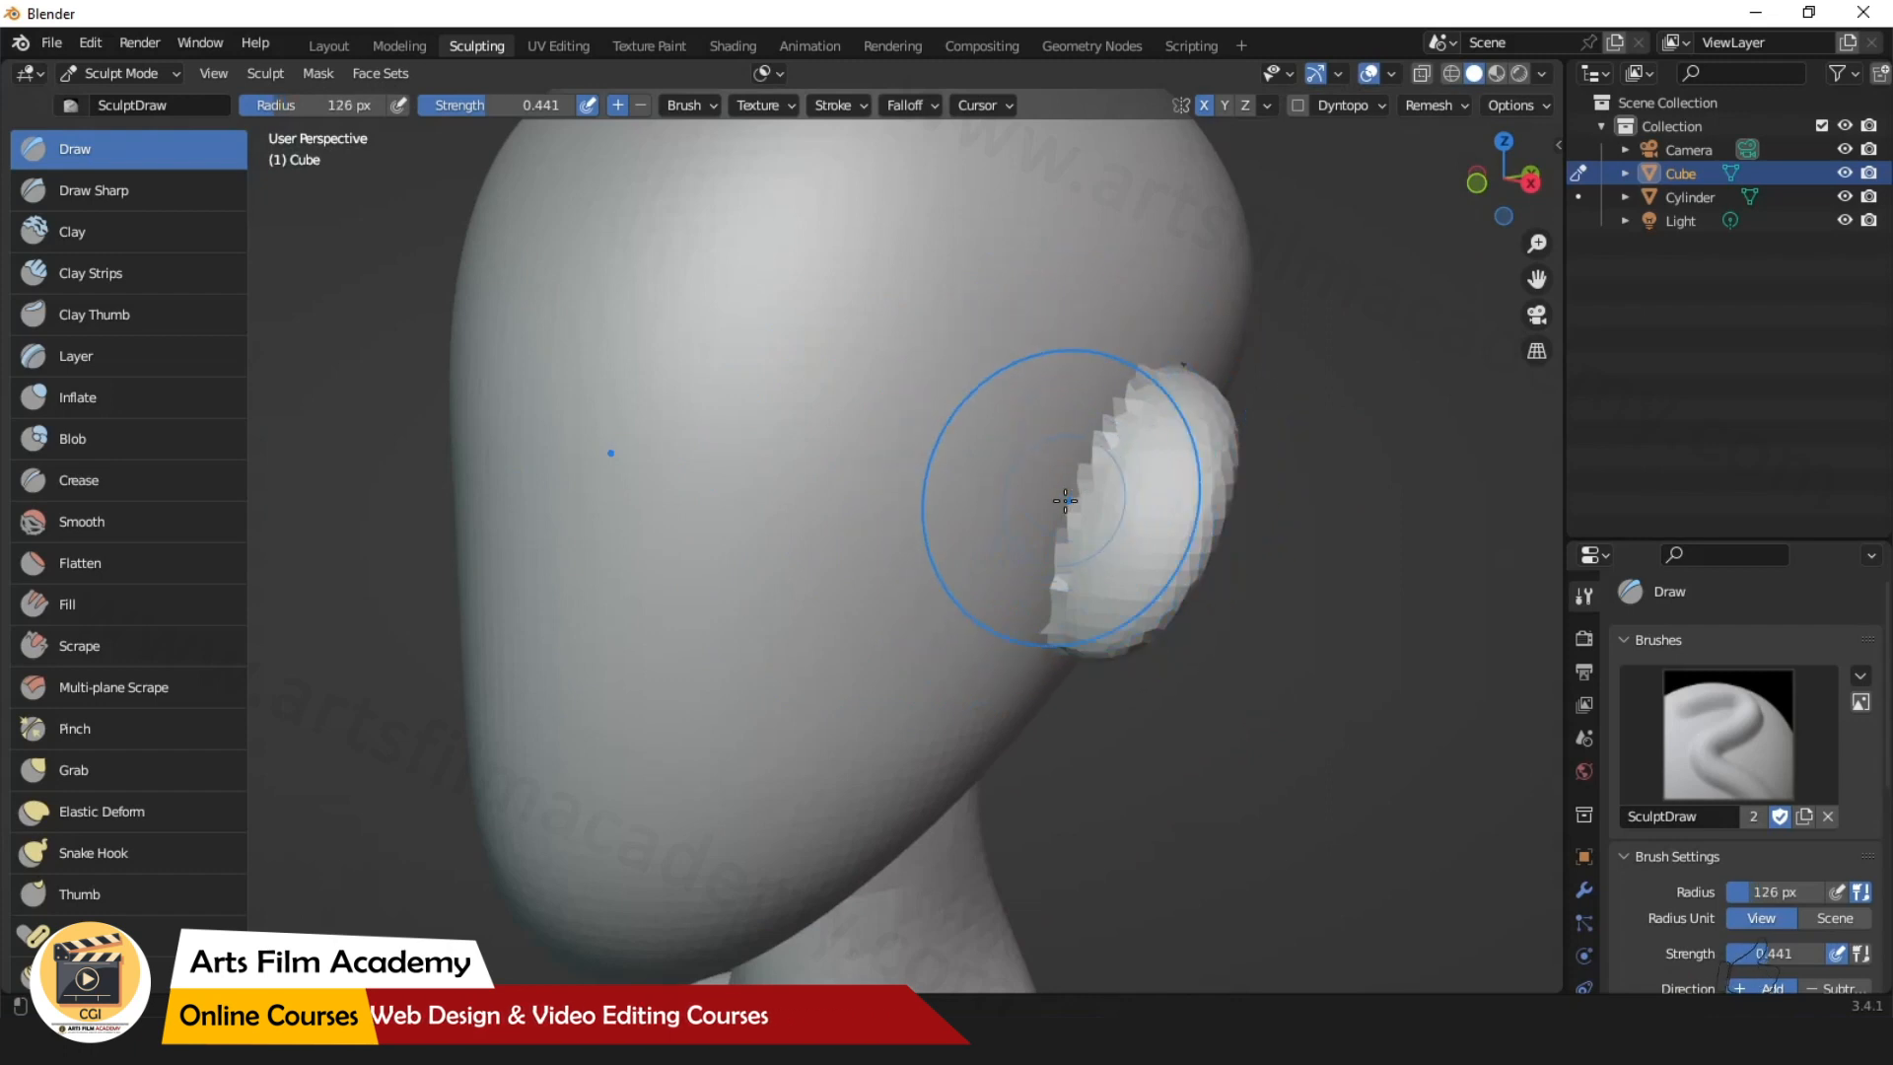
key(bracketleft)
key(bracketleft)
key(bracketleft)
key(bracketleft)
key(bracketleft)
scroll(1080, 513, down, 2)
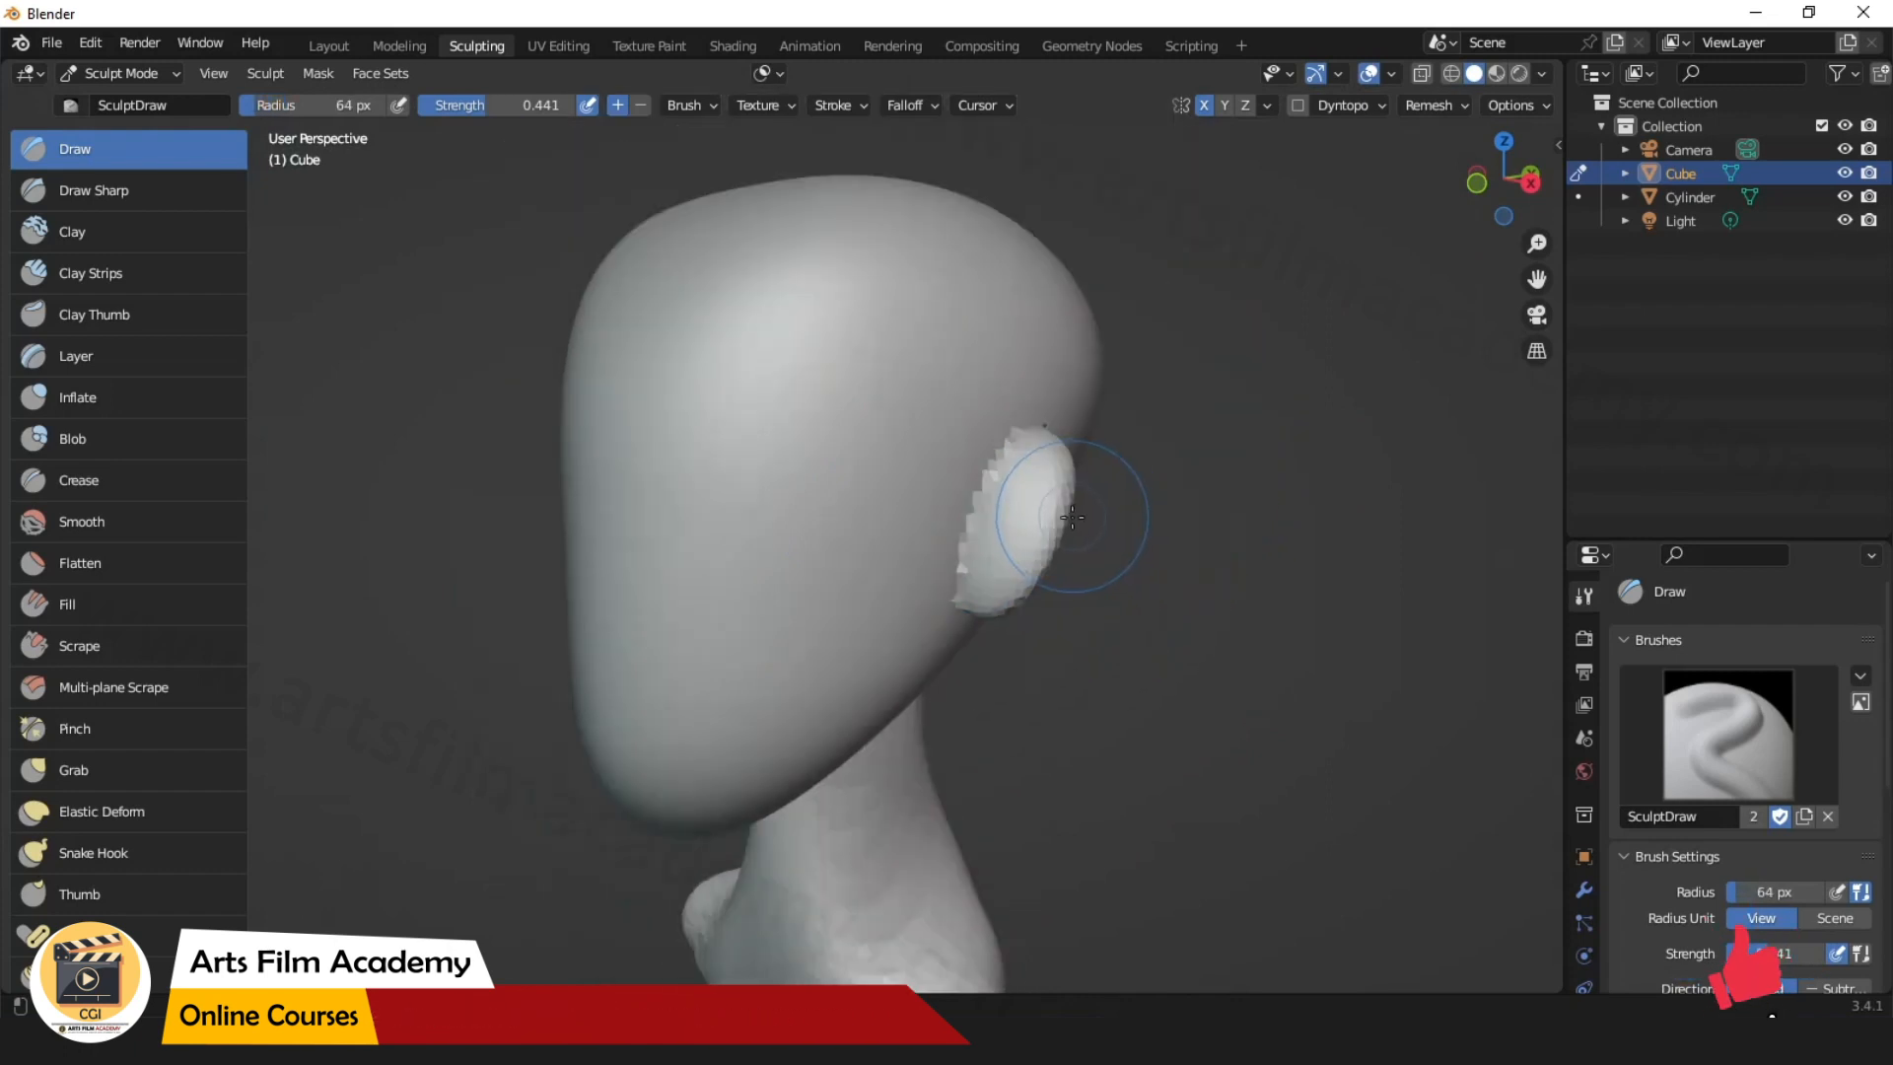
scroll(992, 526, up, 2)
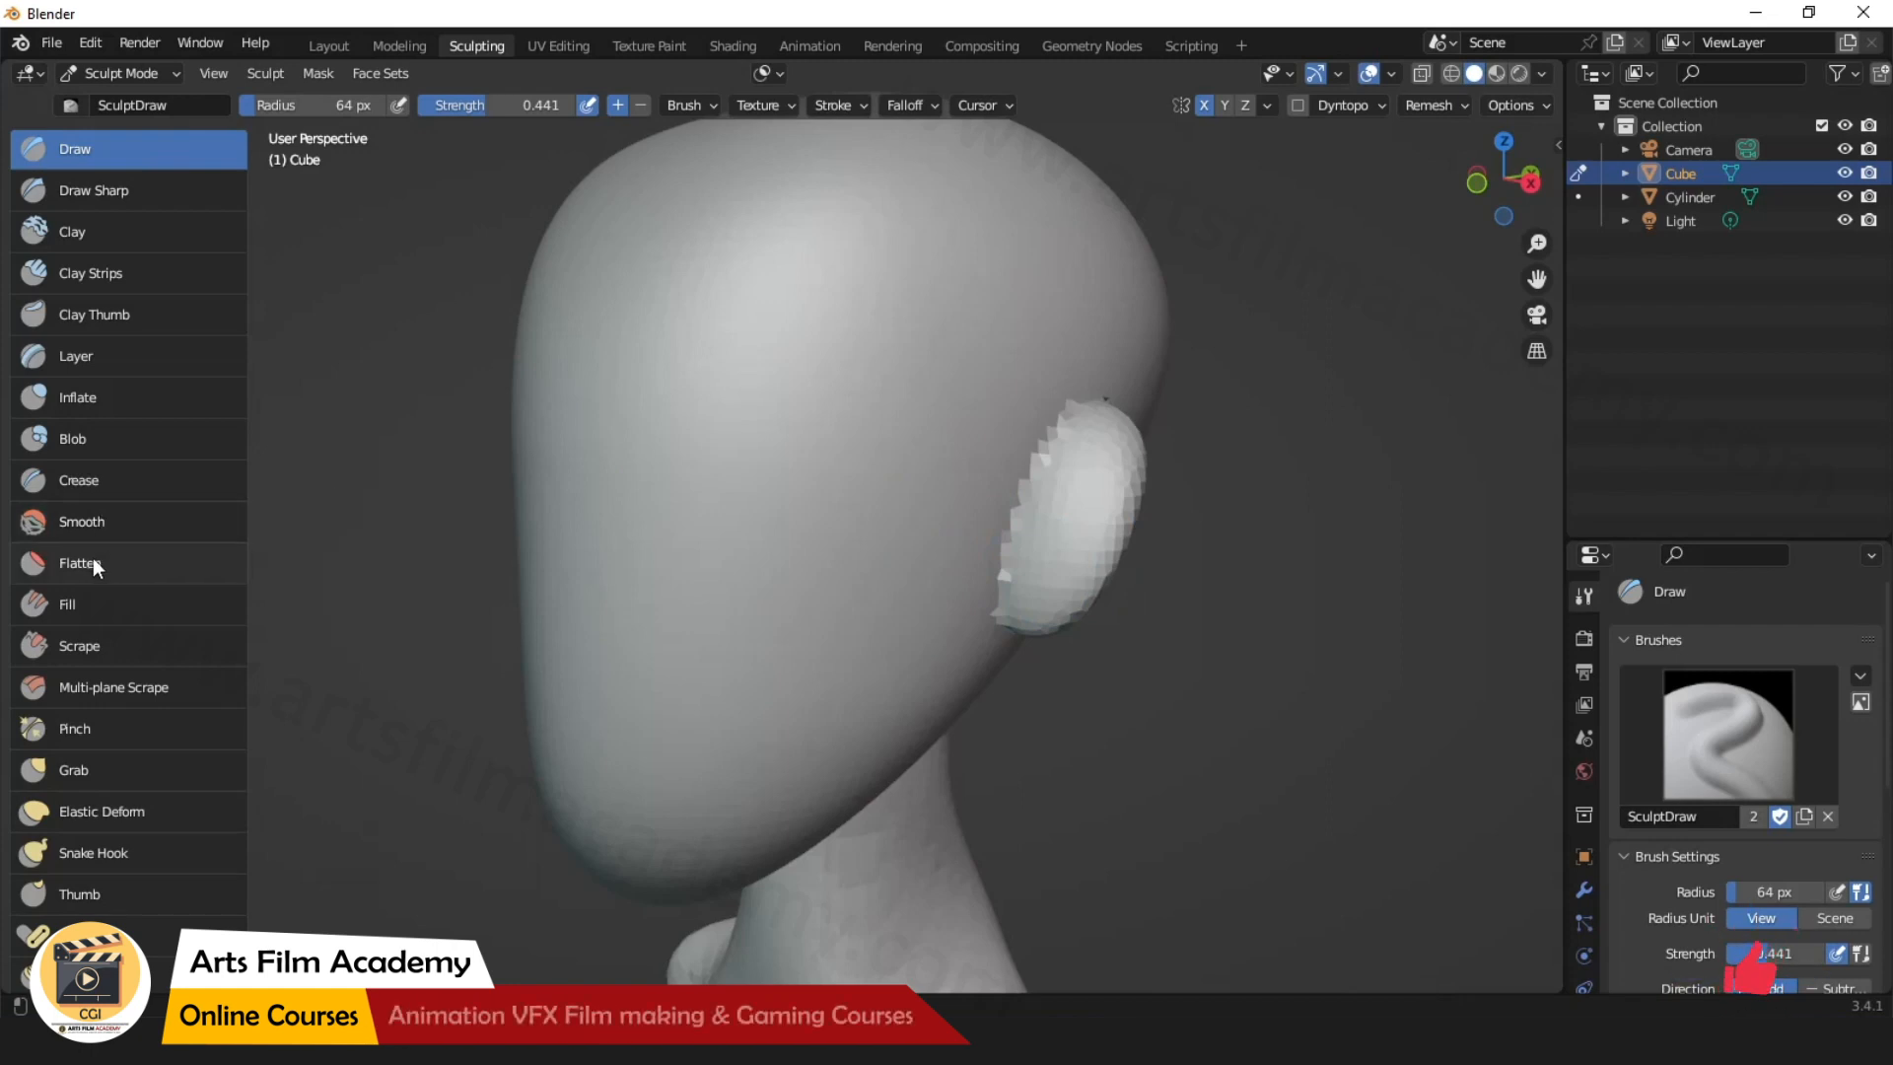
Try to smooth the jagged seam between the ear and the head with the Smooth brush.
click(92, 525)
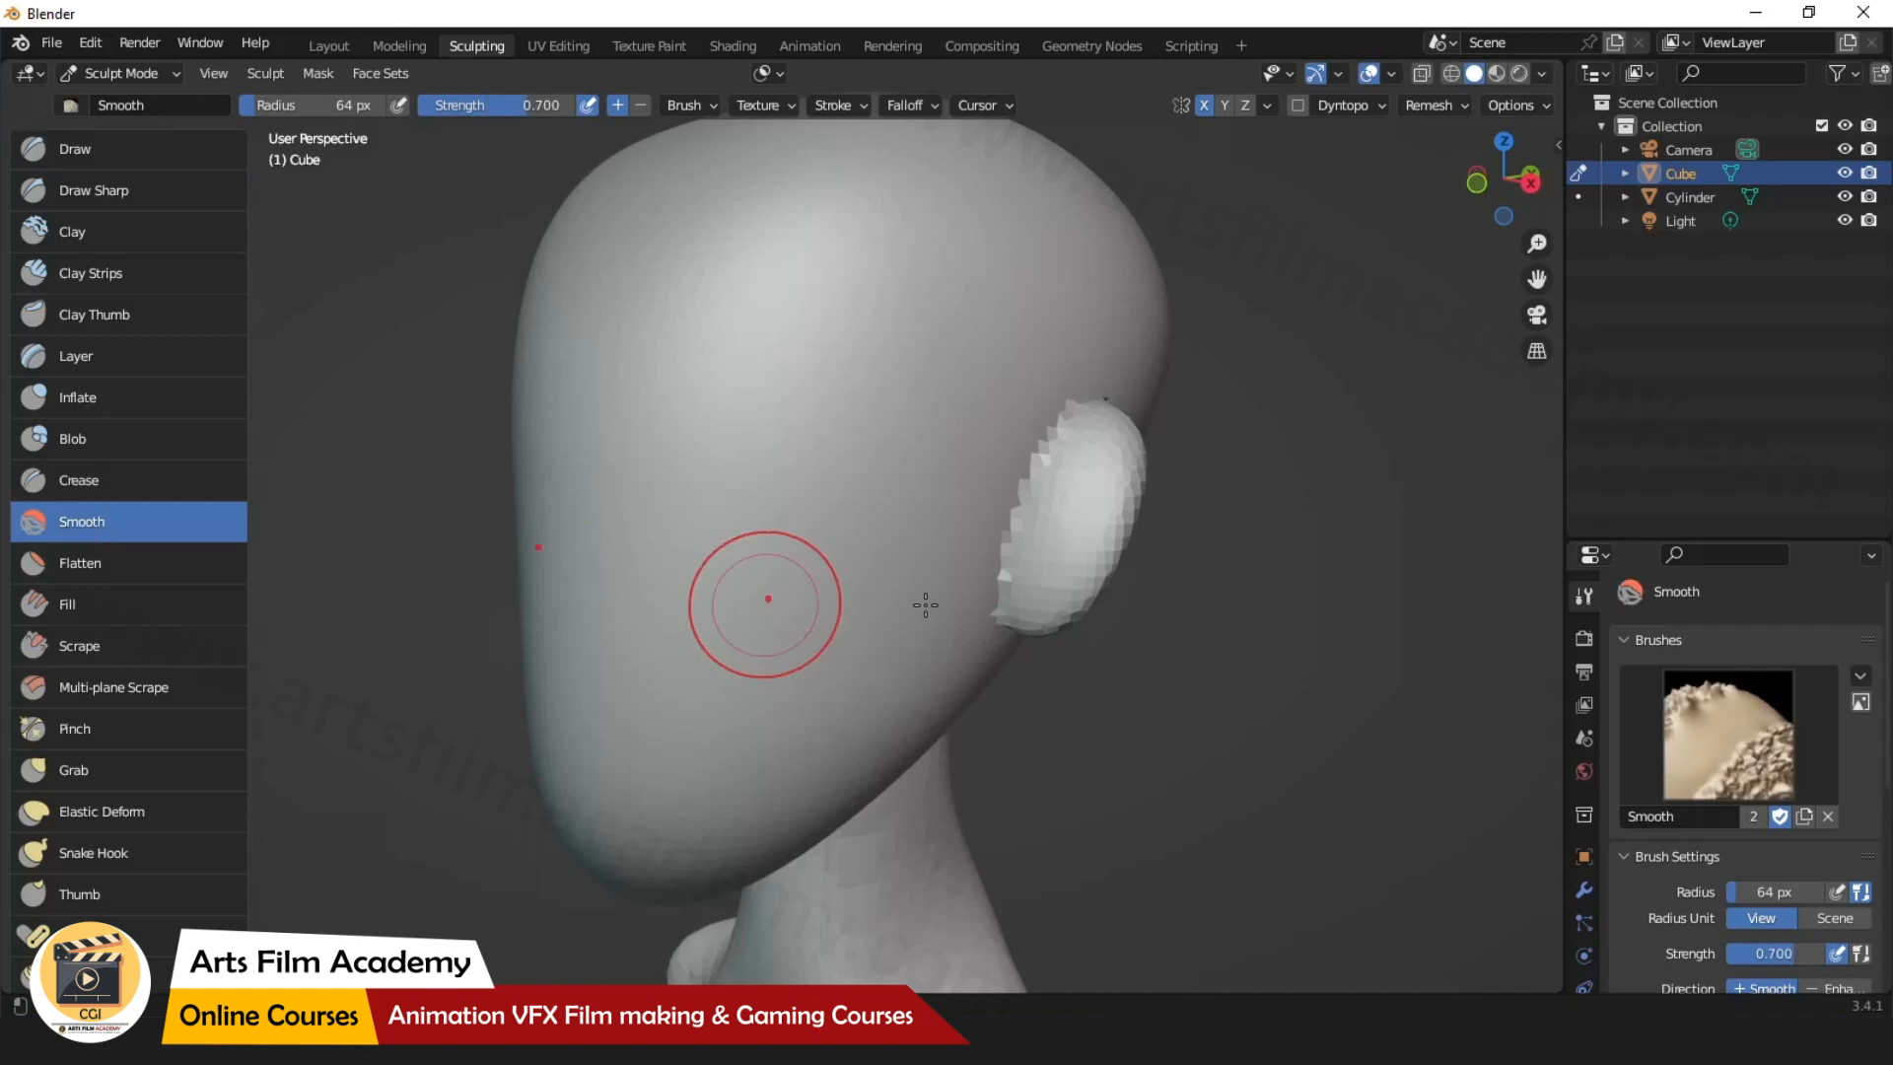
mouse_move(1060, 480)
mouse_down()
mouse_move(1055, 464)
mouse_move(997, 571)
mouse_move(991, 662)
mouse_move(1015, 658)
mouse_up()
scroll(1003, 591, up, 2)
scroll(1004, 592, down, 2)
With the Draw brush active, temporarily smooth the ear seam, and add a stroke on the side of the face and smooth it away.
click(160, 150)
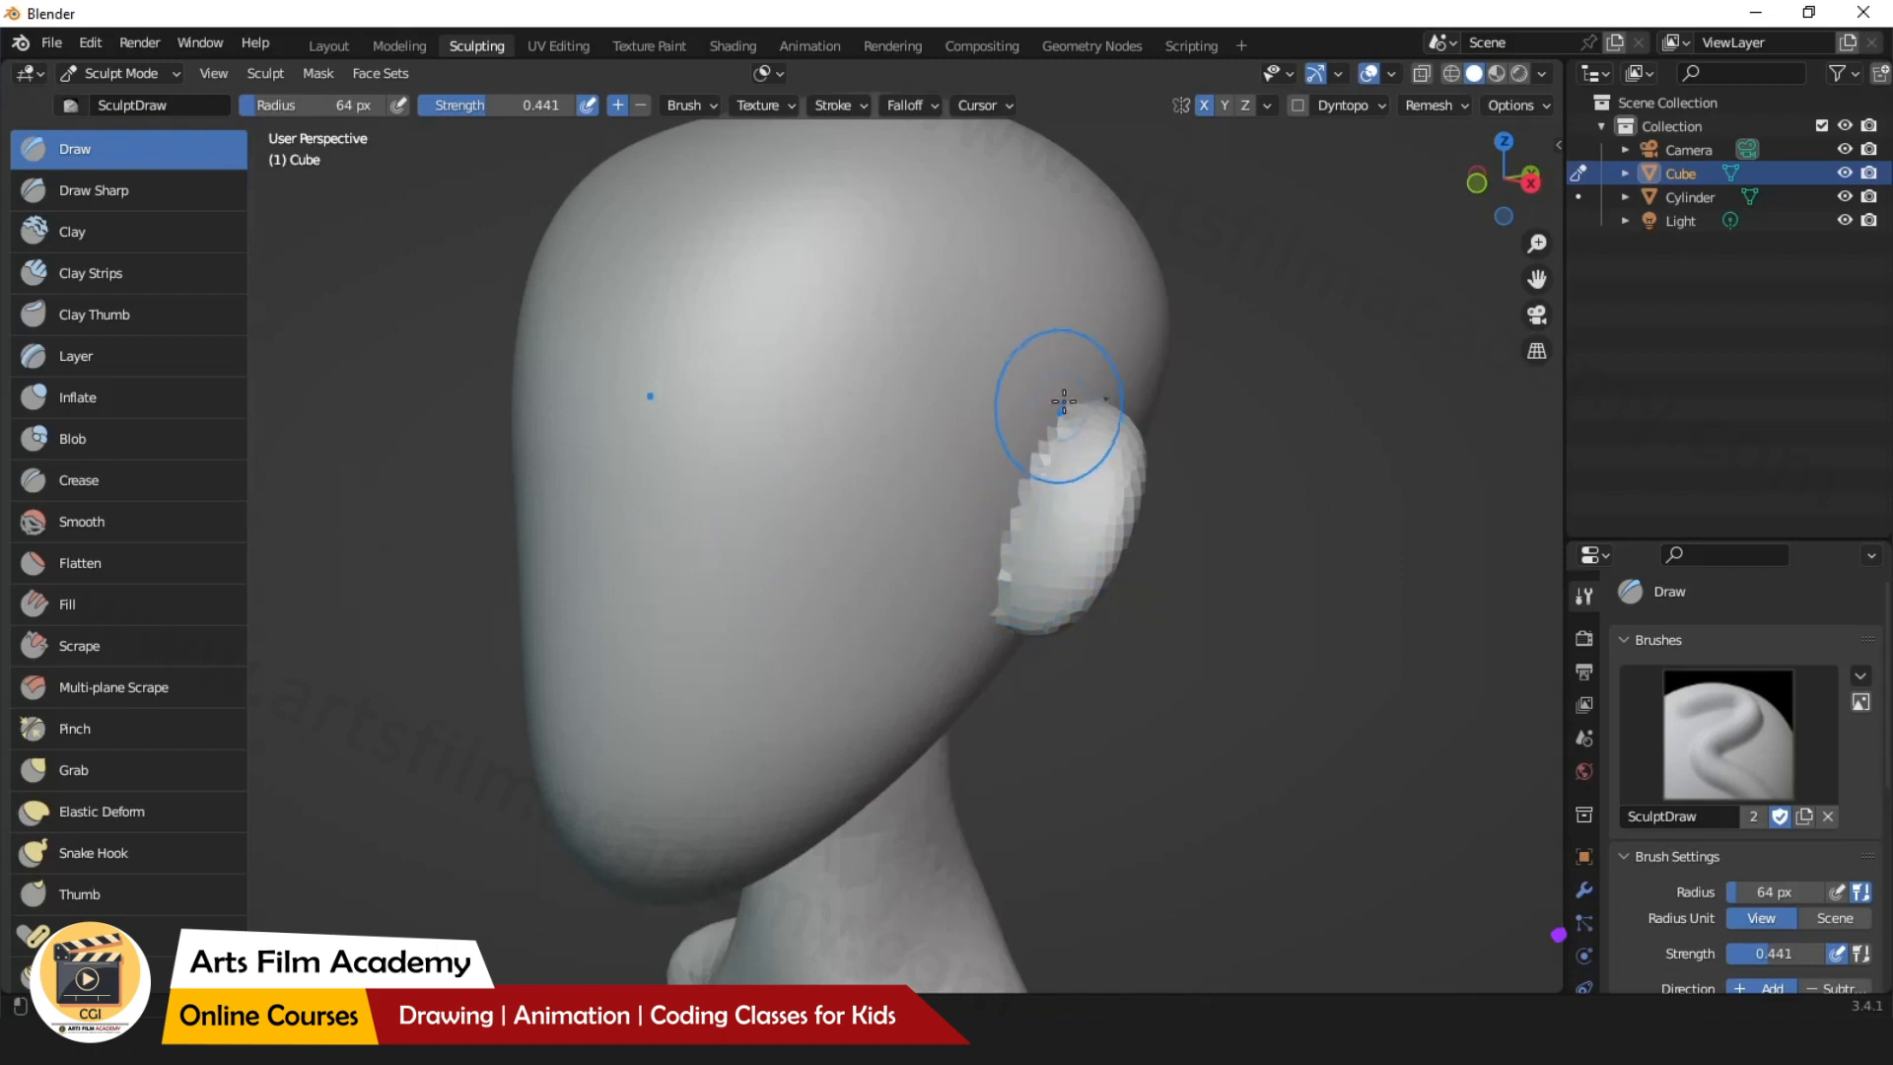
shift+drag(1067, 414, 1039, 471)
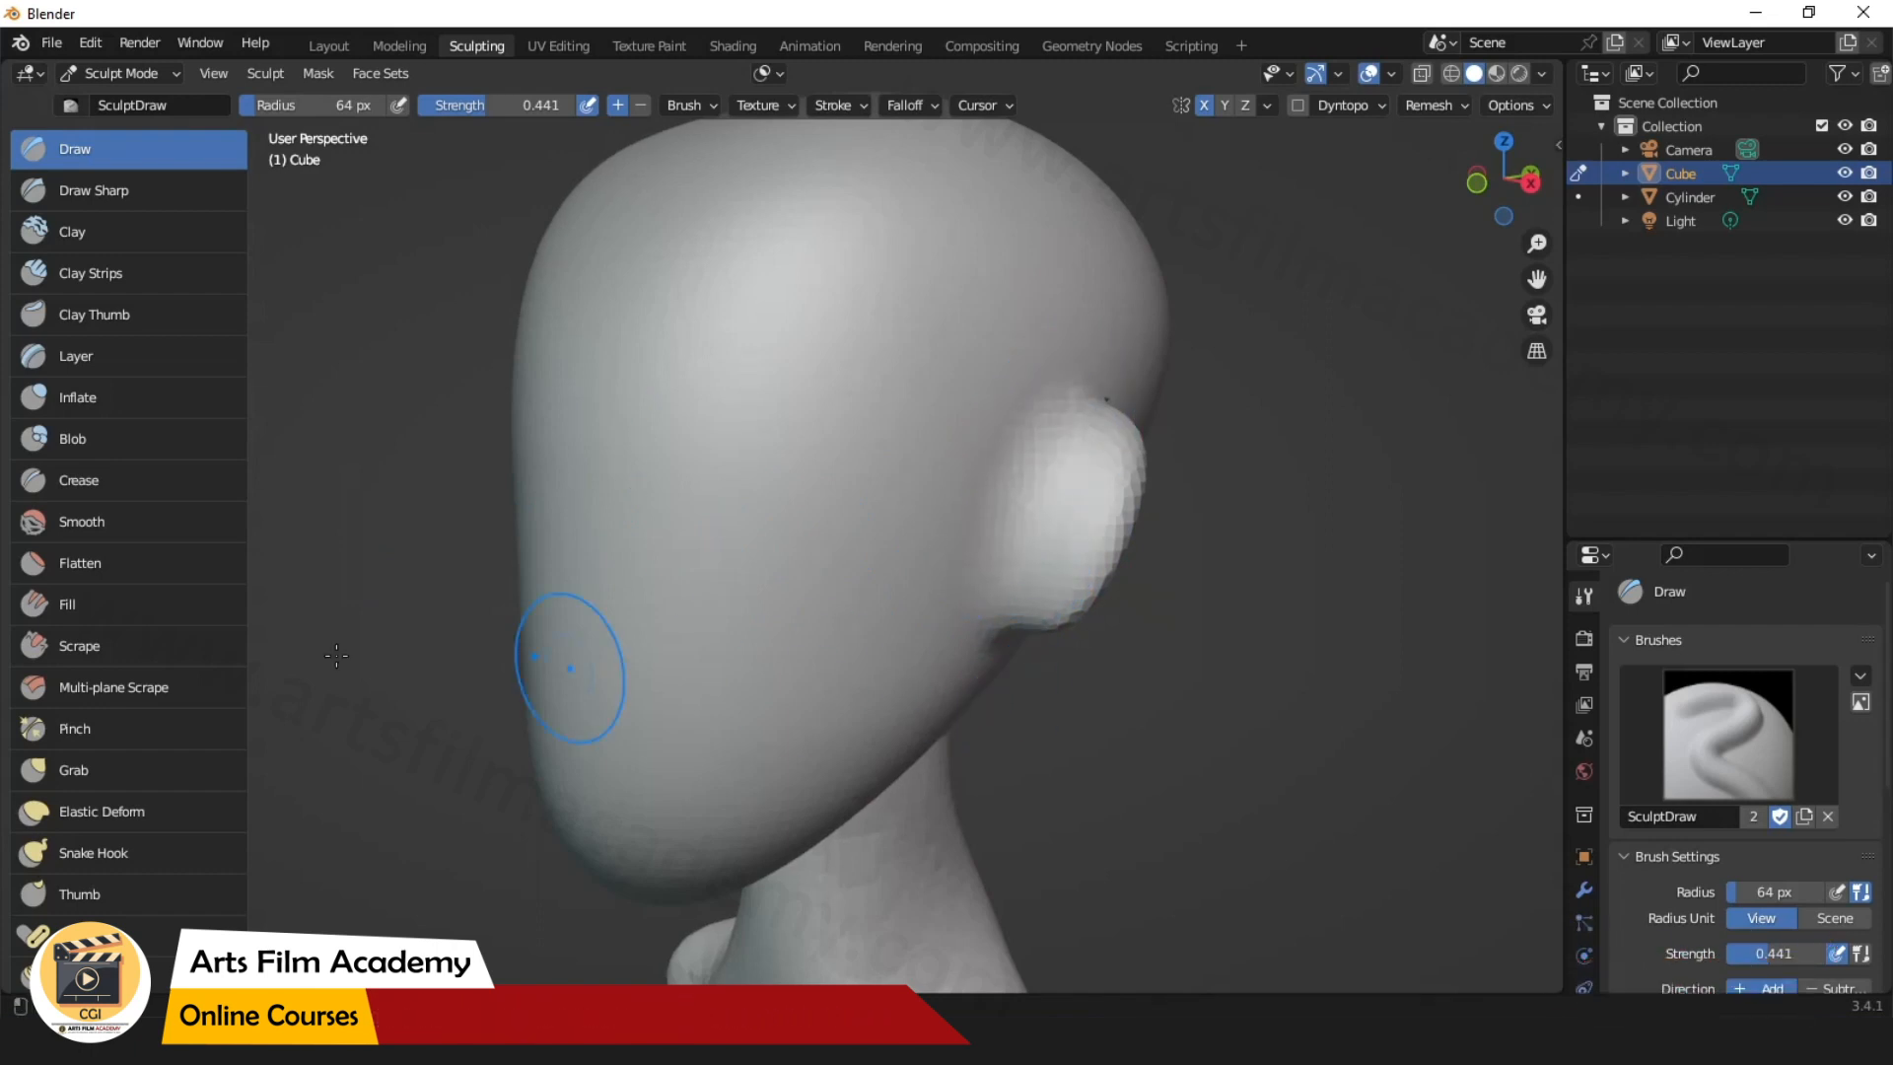
drag(891, 342, 701, 578)
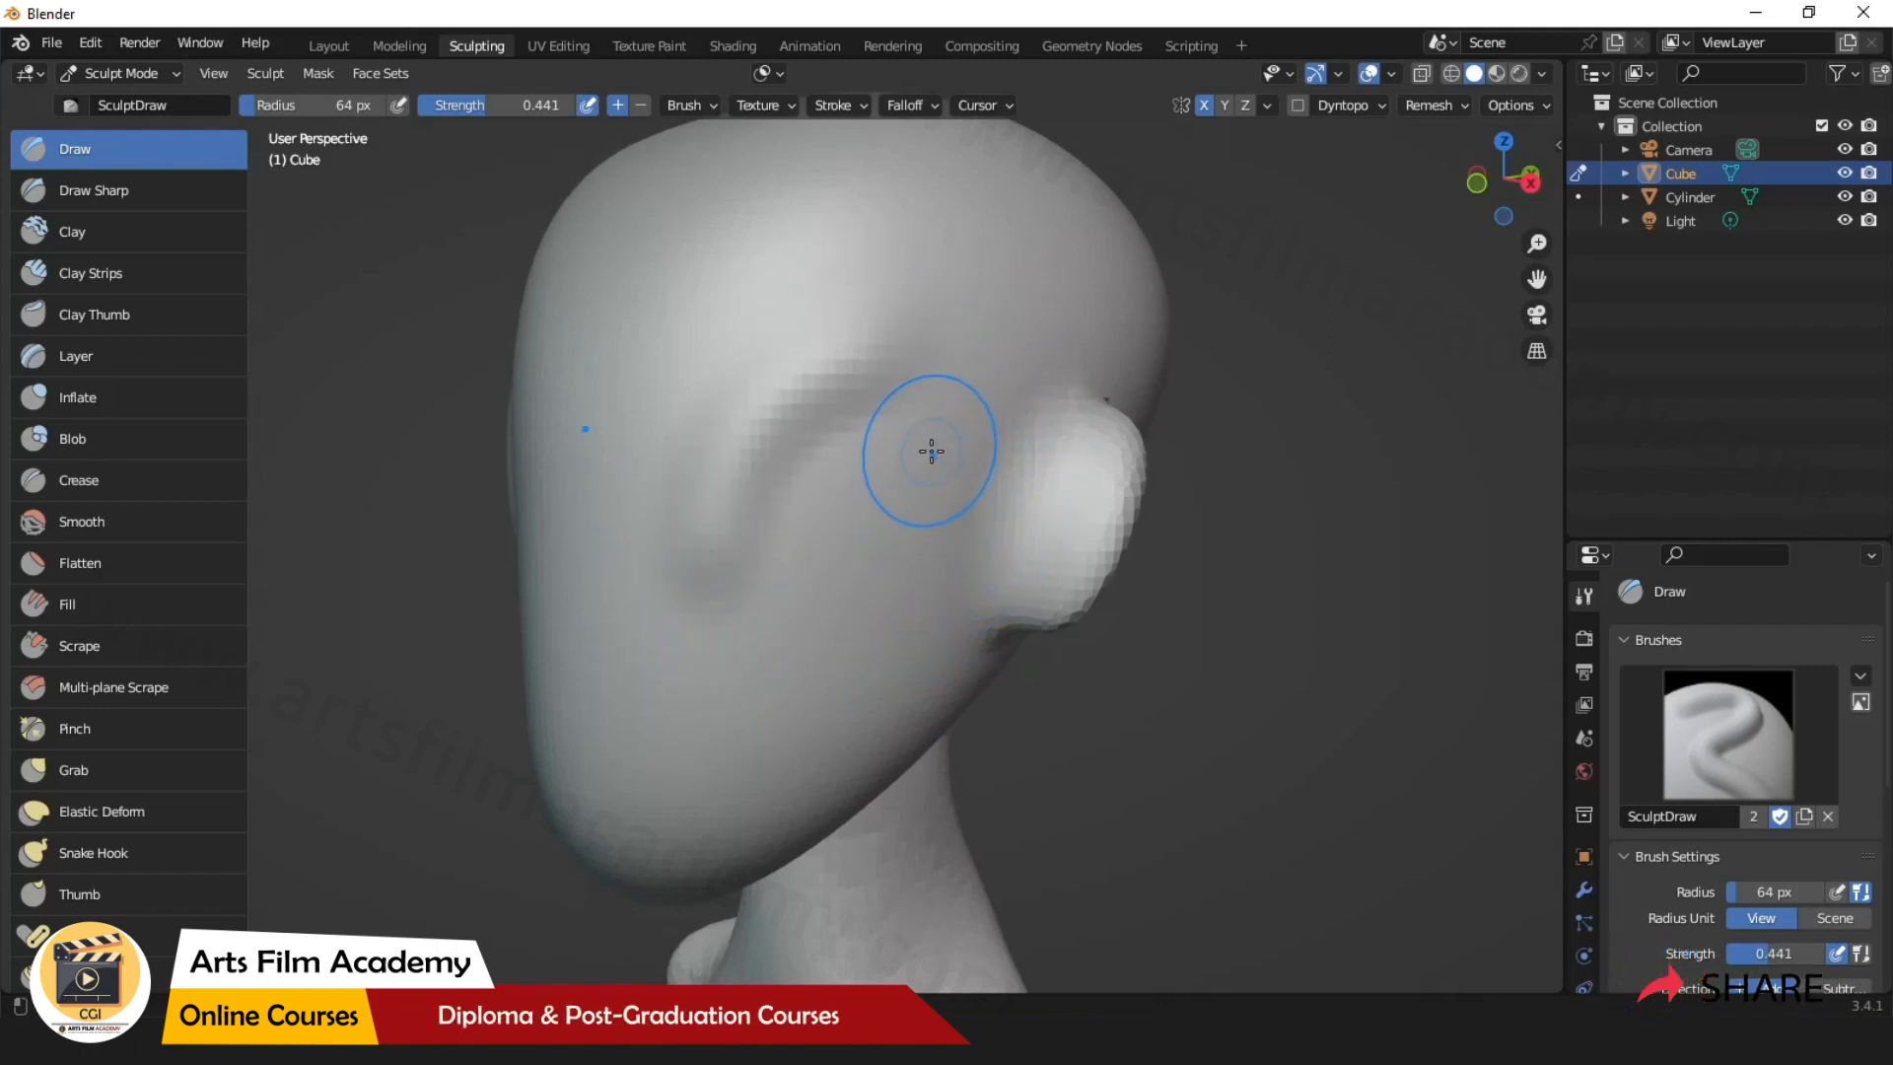
mouse_move(867, 401)
shift+mouse_down()
mouse_move(770, 427)
mouse_move(711, 495)
shift+mouse_up()
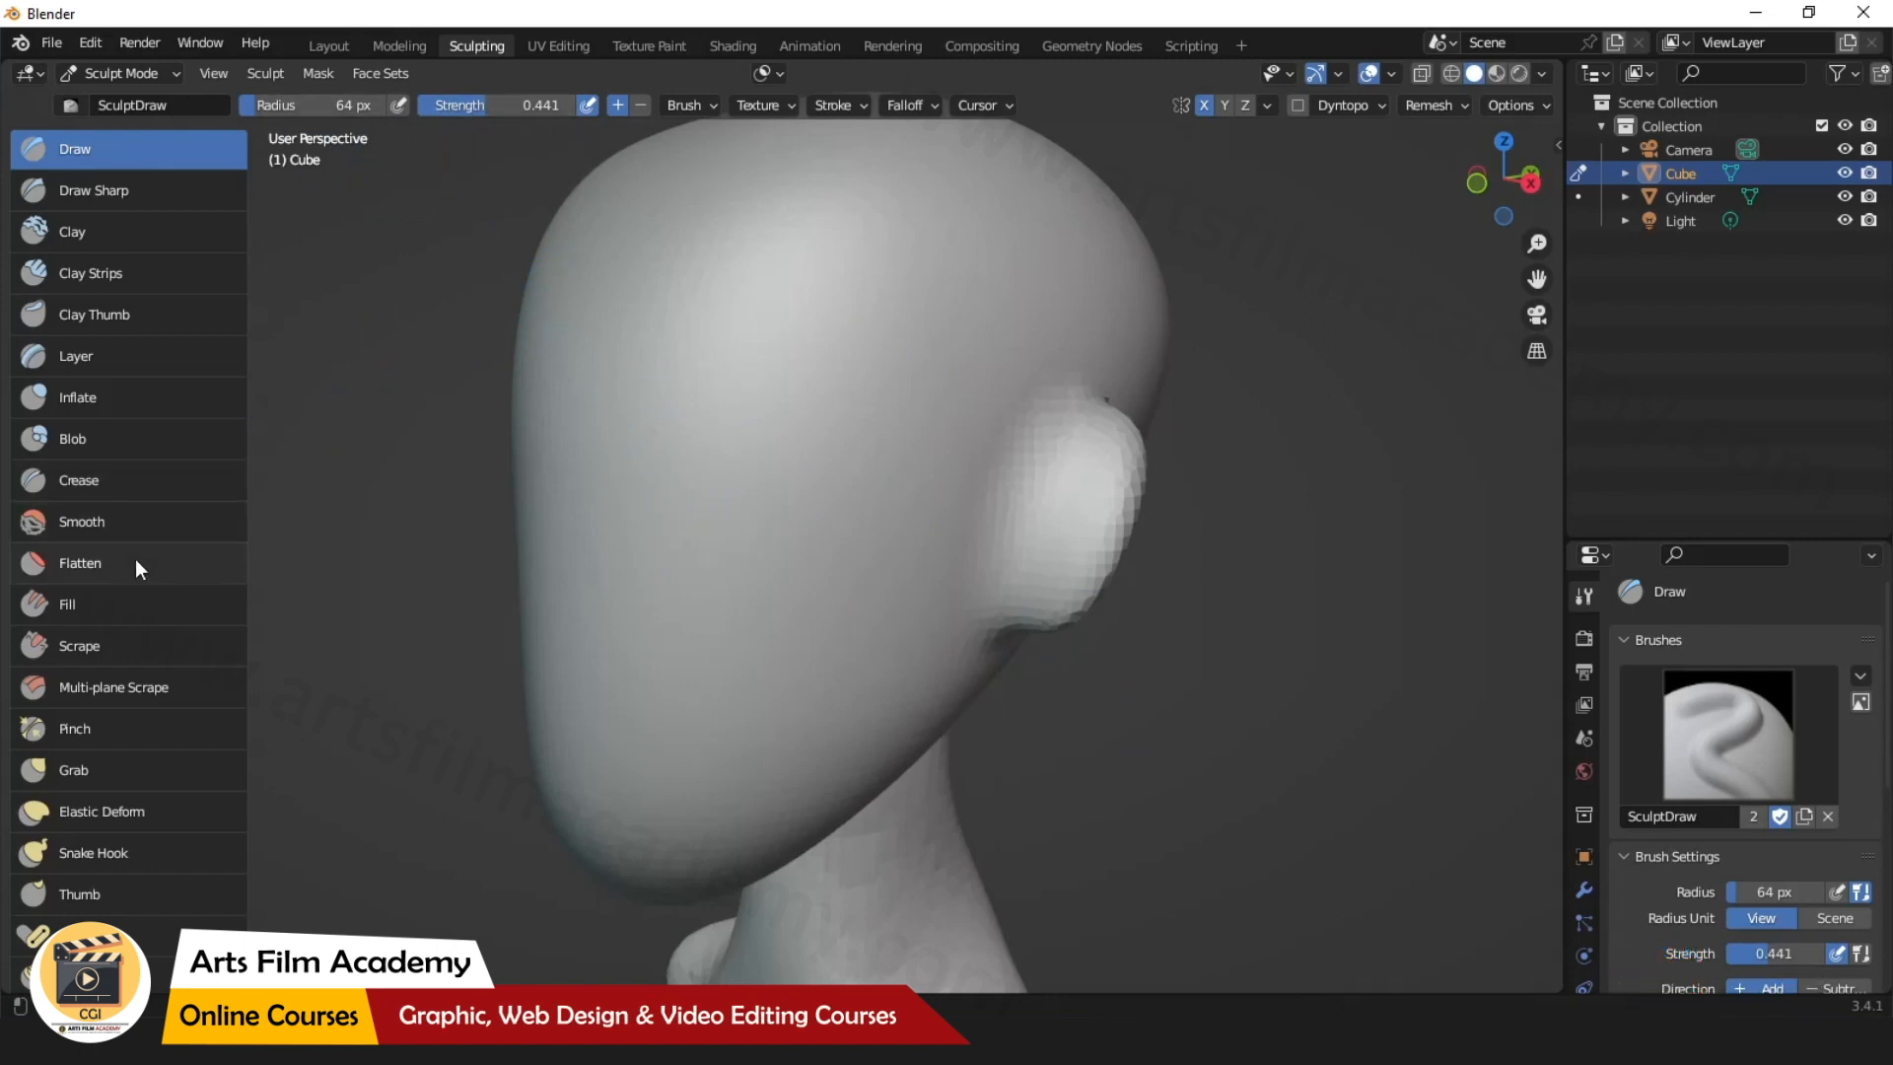
Set the Smooth brush's strength to 0.315, and return to the Draw brush.
click(91, 518)
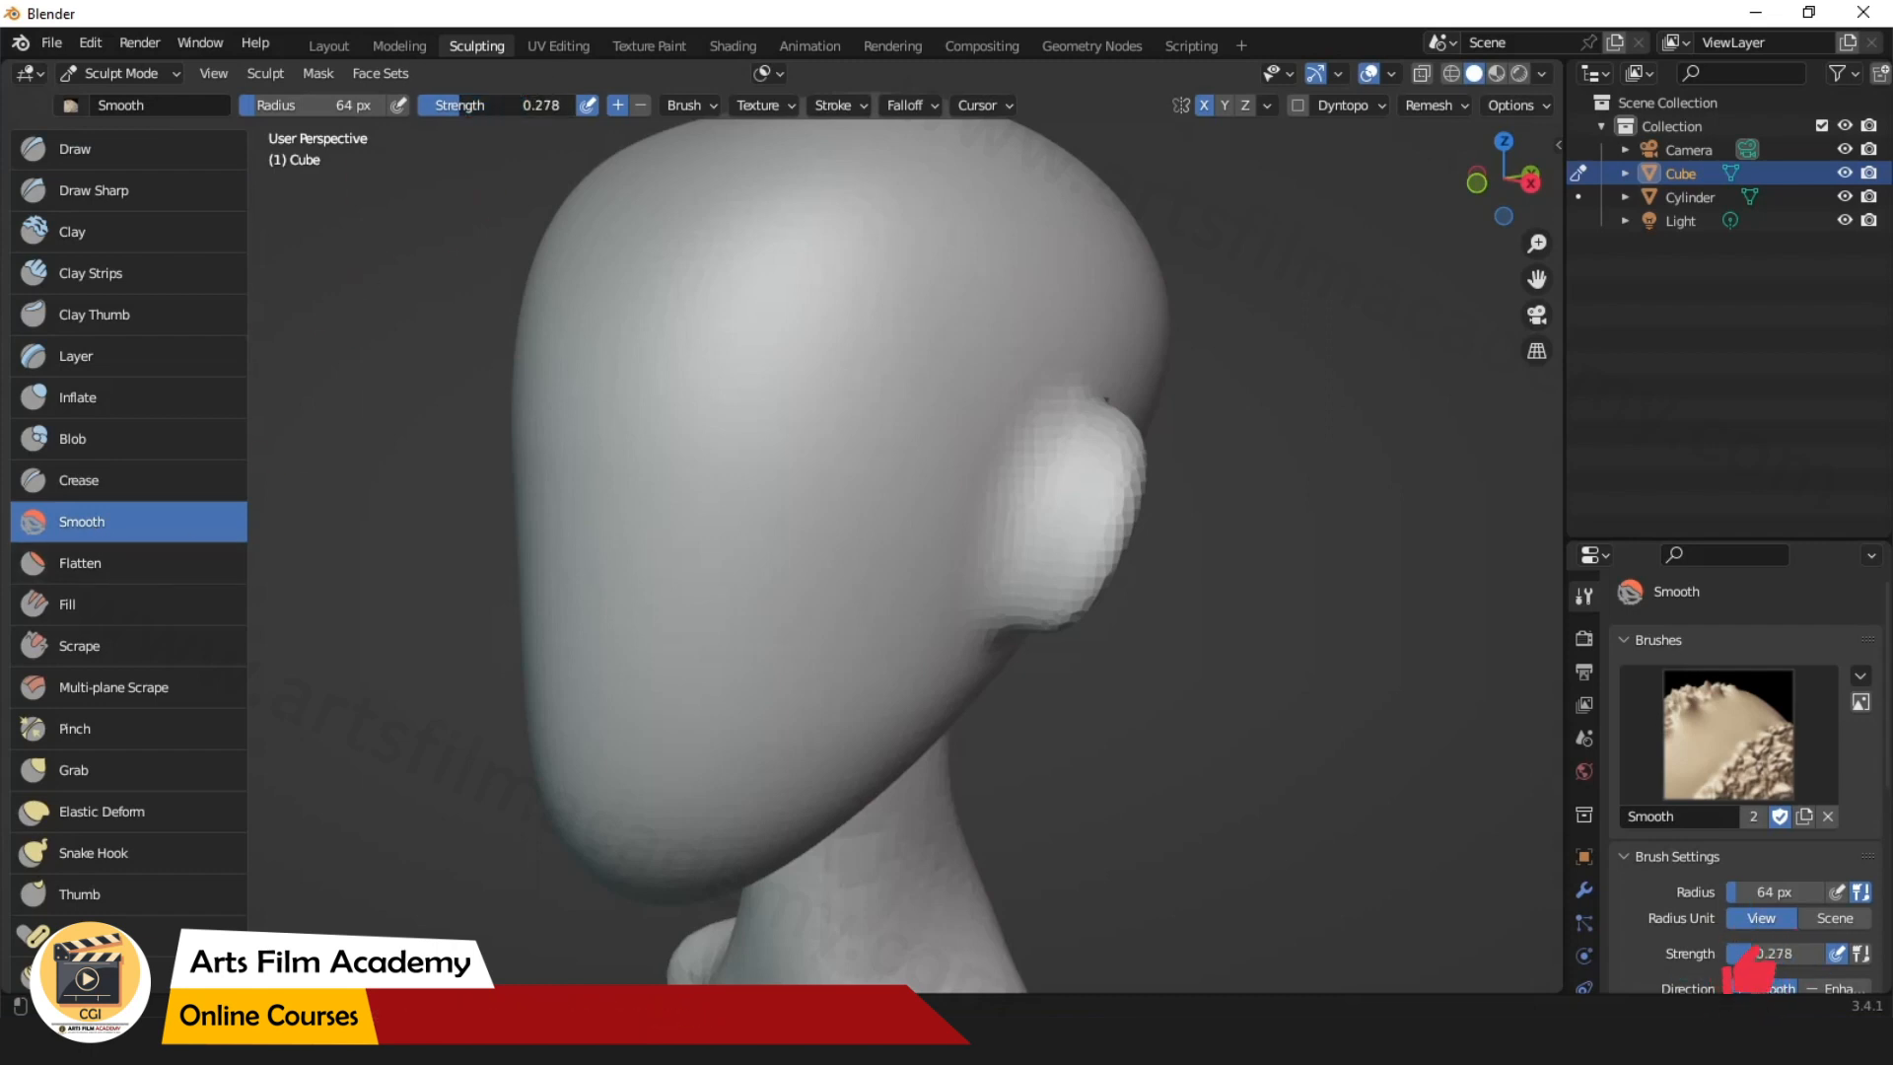
drag(464, 105, 467, 105)
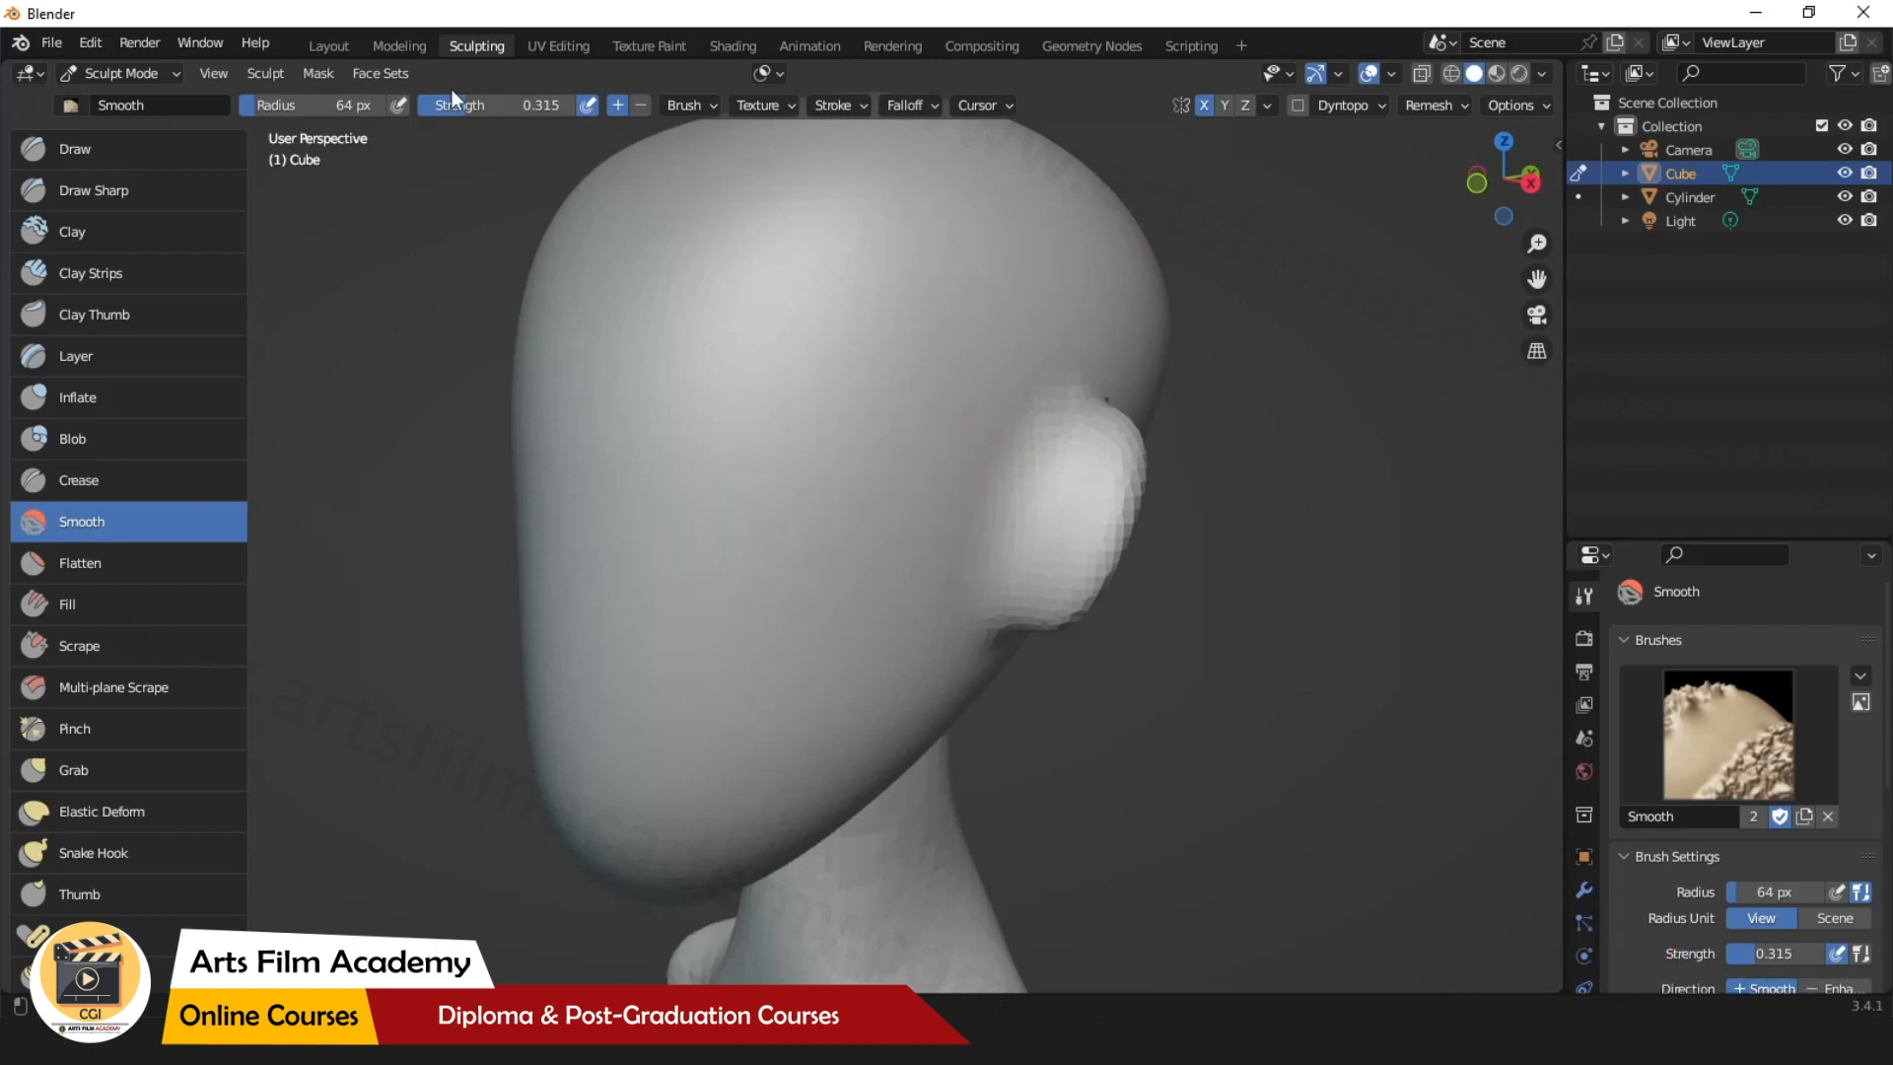
click(124, 150)
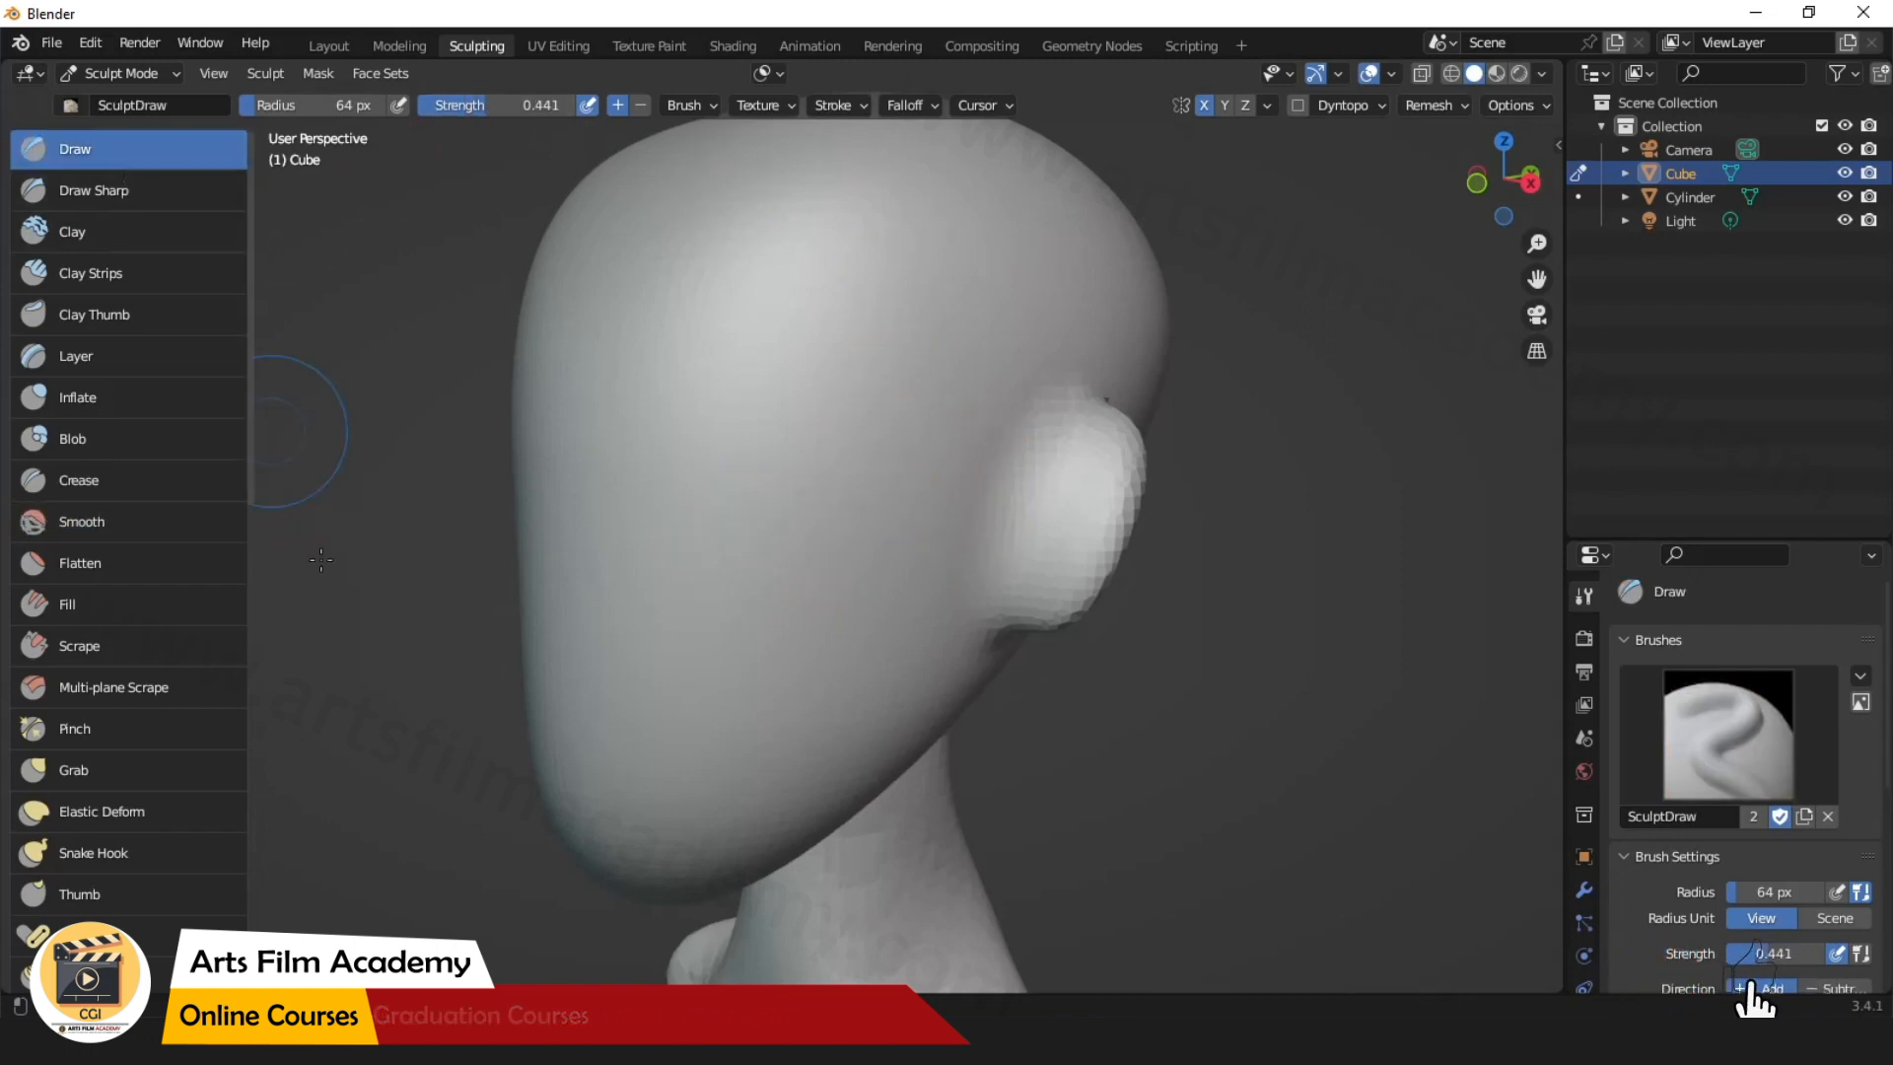
Undo back to before the ear sphere was joined to the head, and view the head from the front and at an angle.
middle_drag(454, 744, 585, 498)
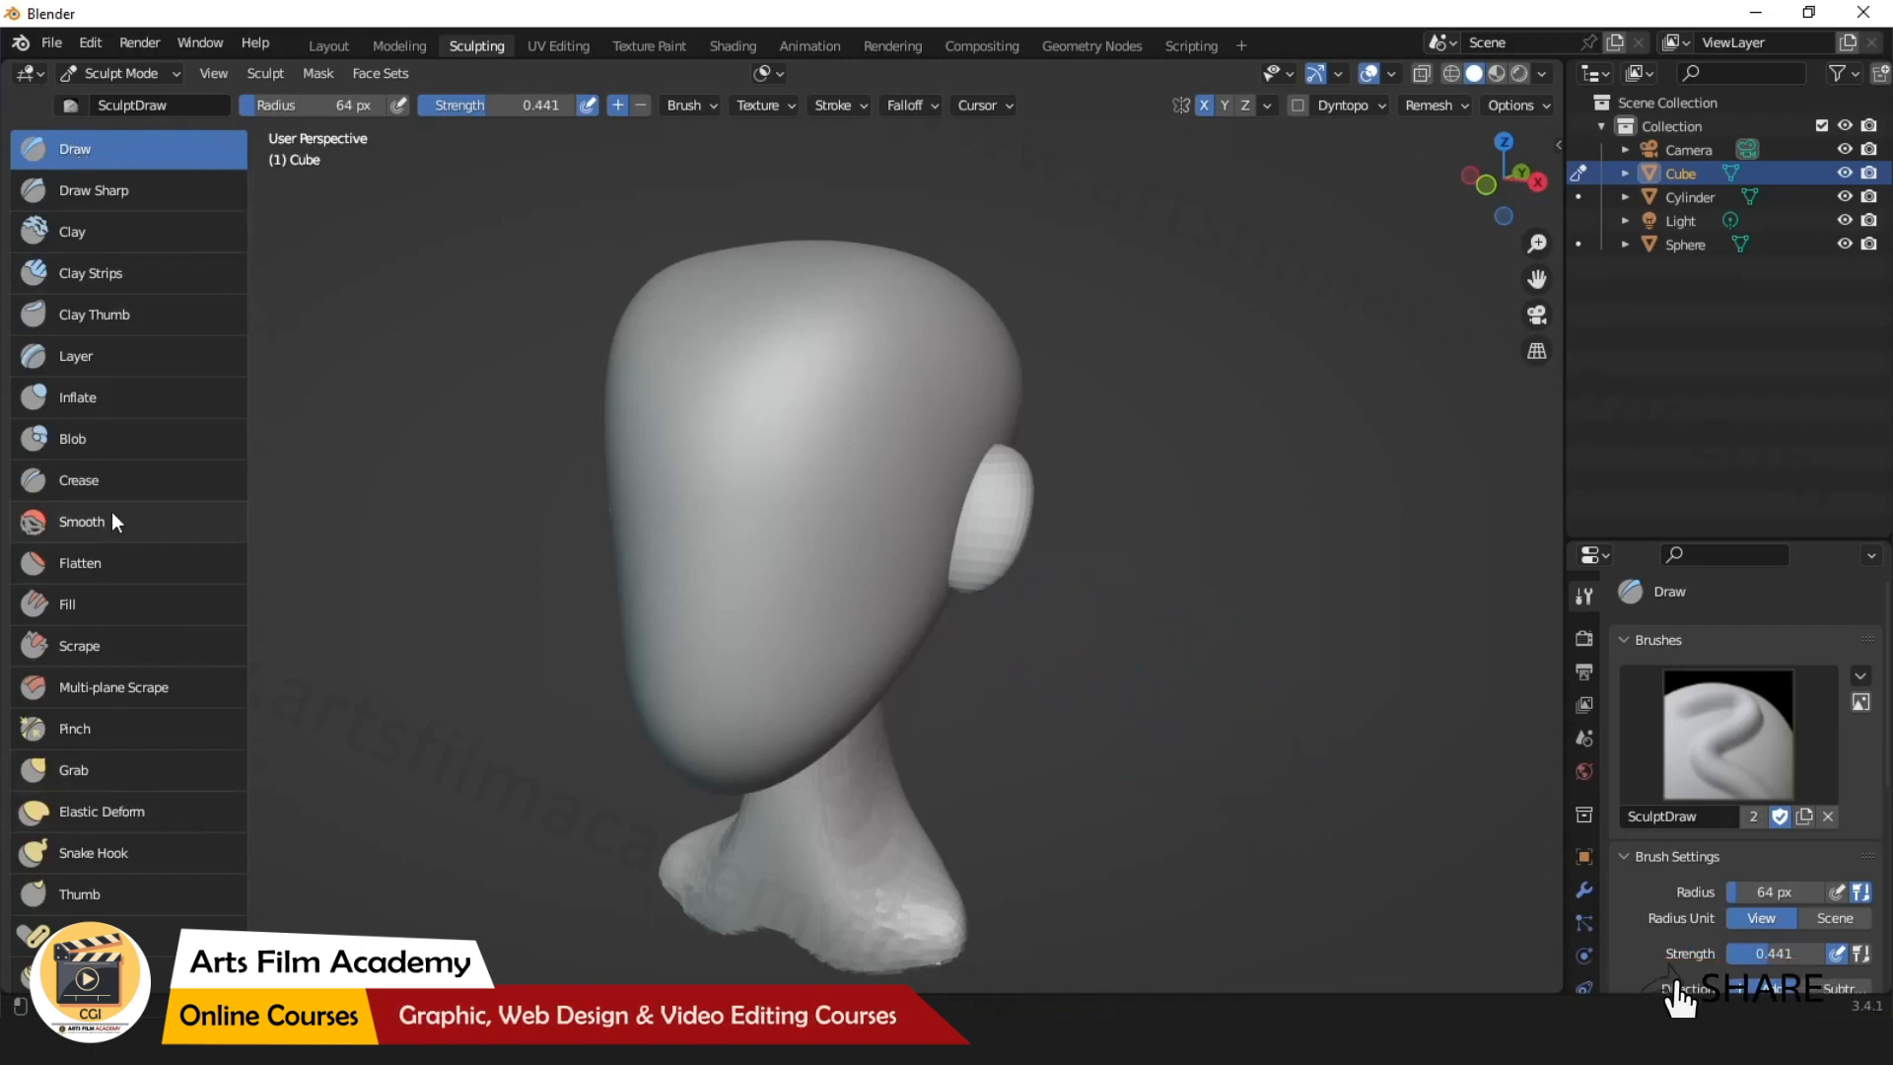
middle_drag(1058, 611, 1115, 613)
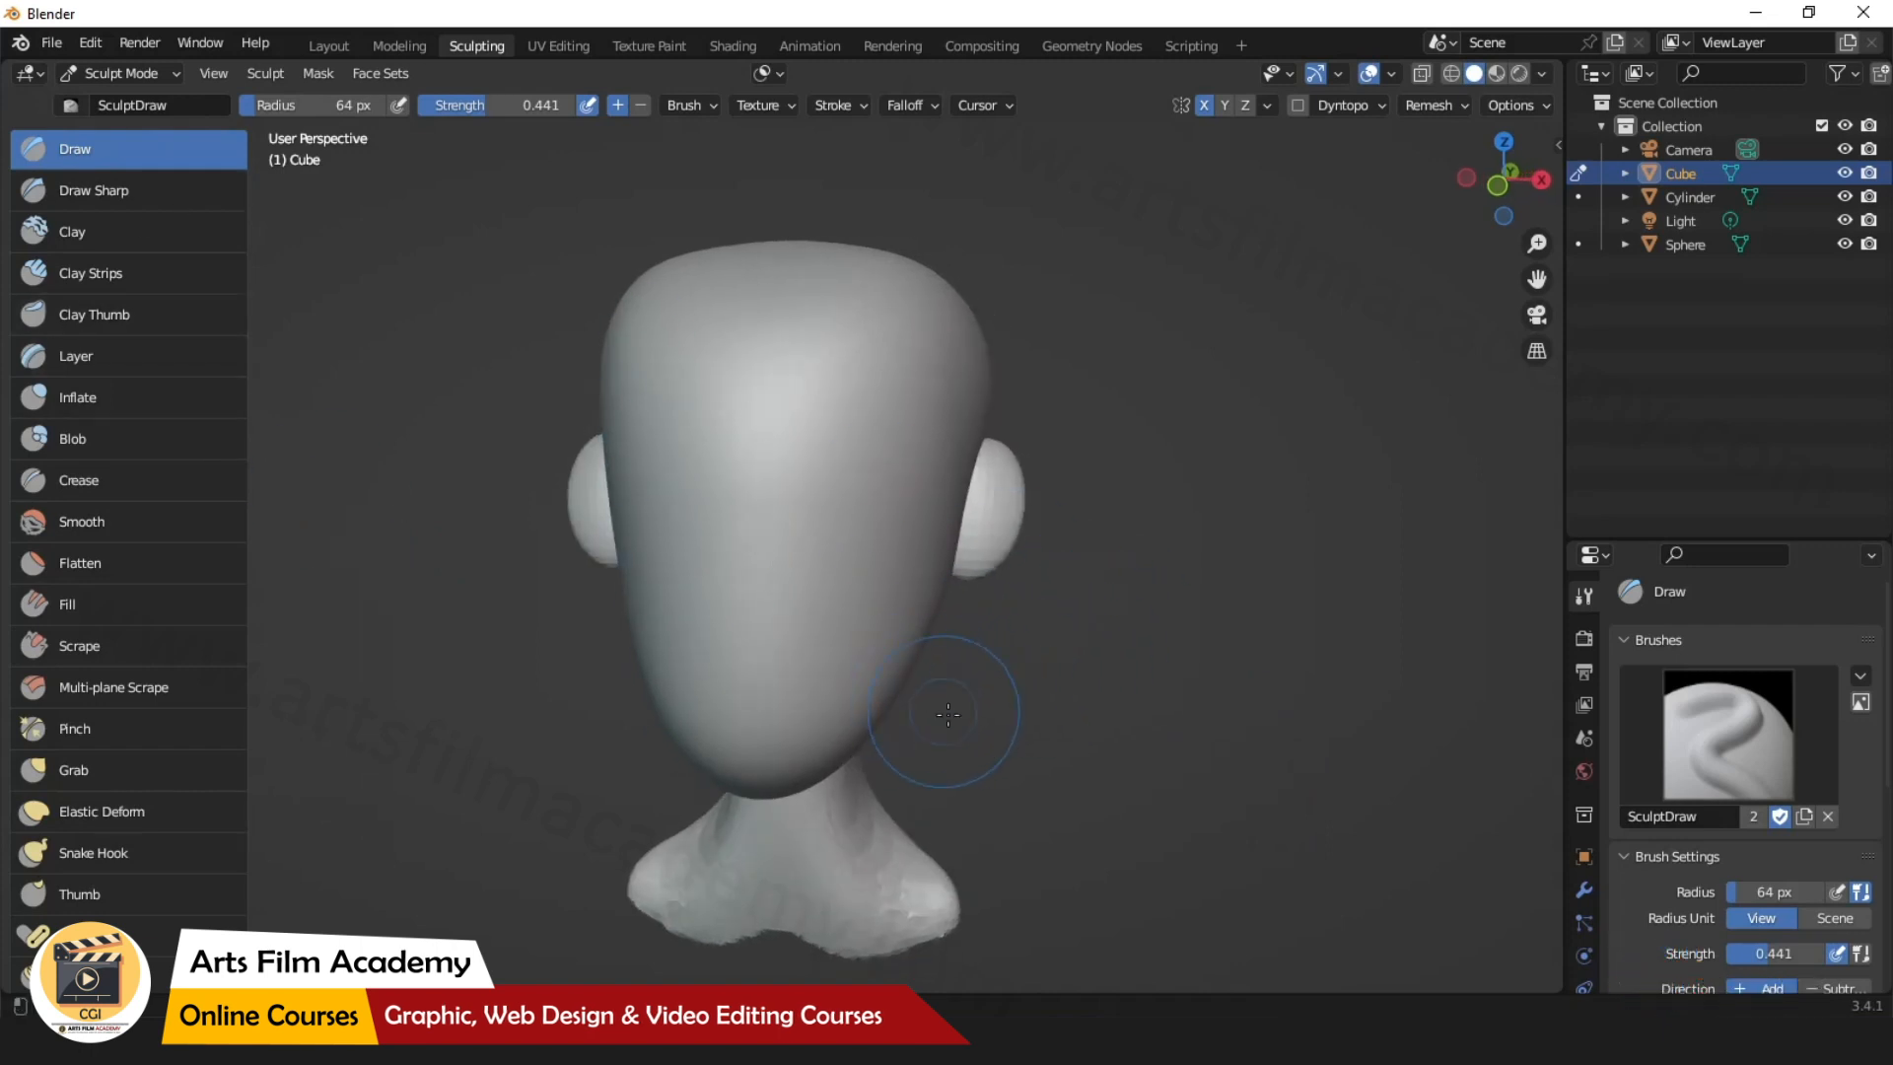
middle_drag(927, 680, 945, 706)
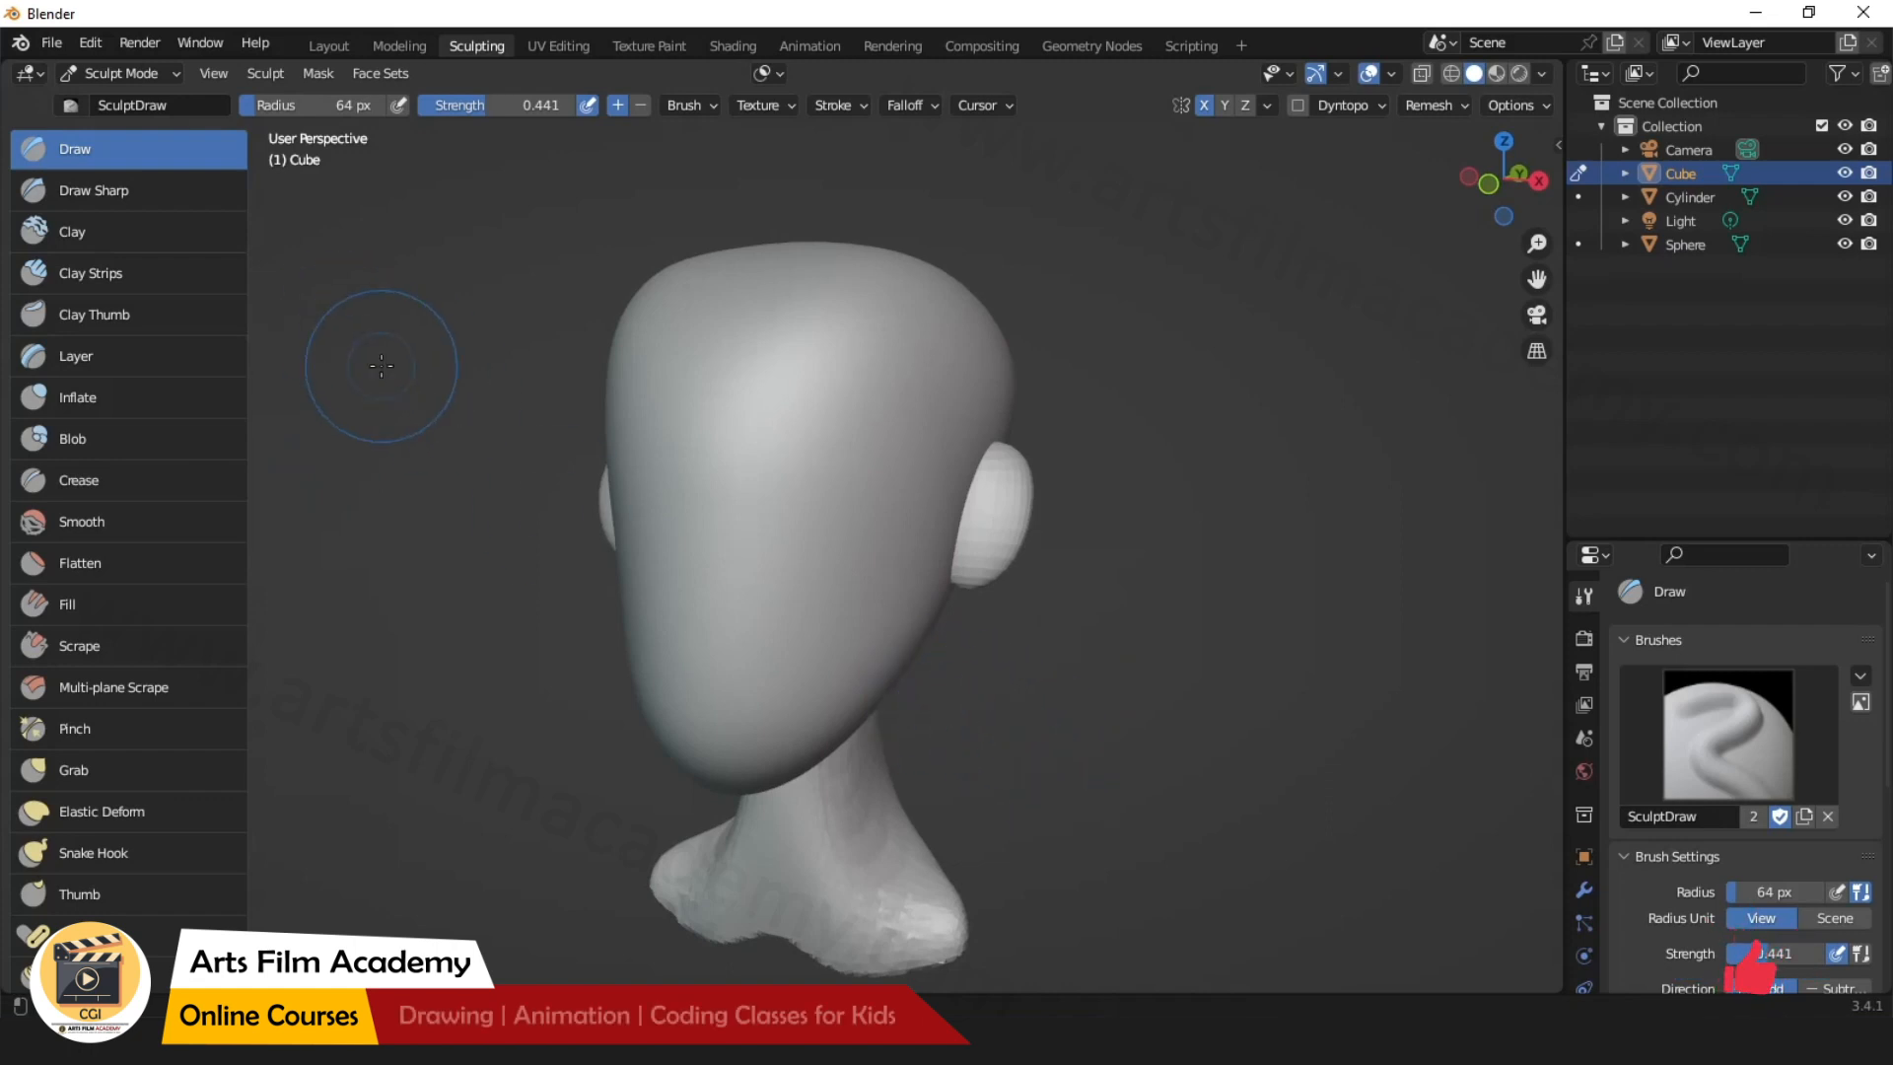
Try carving a curved mouth groove across the lower face with the Draw Sharp brush, and undo it.
click(111, 192)
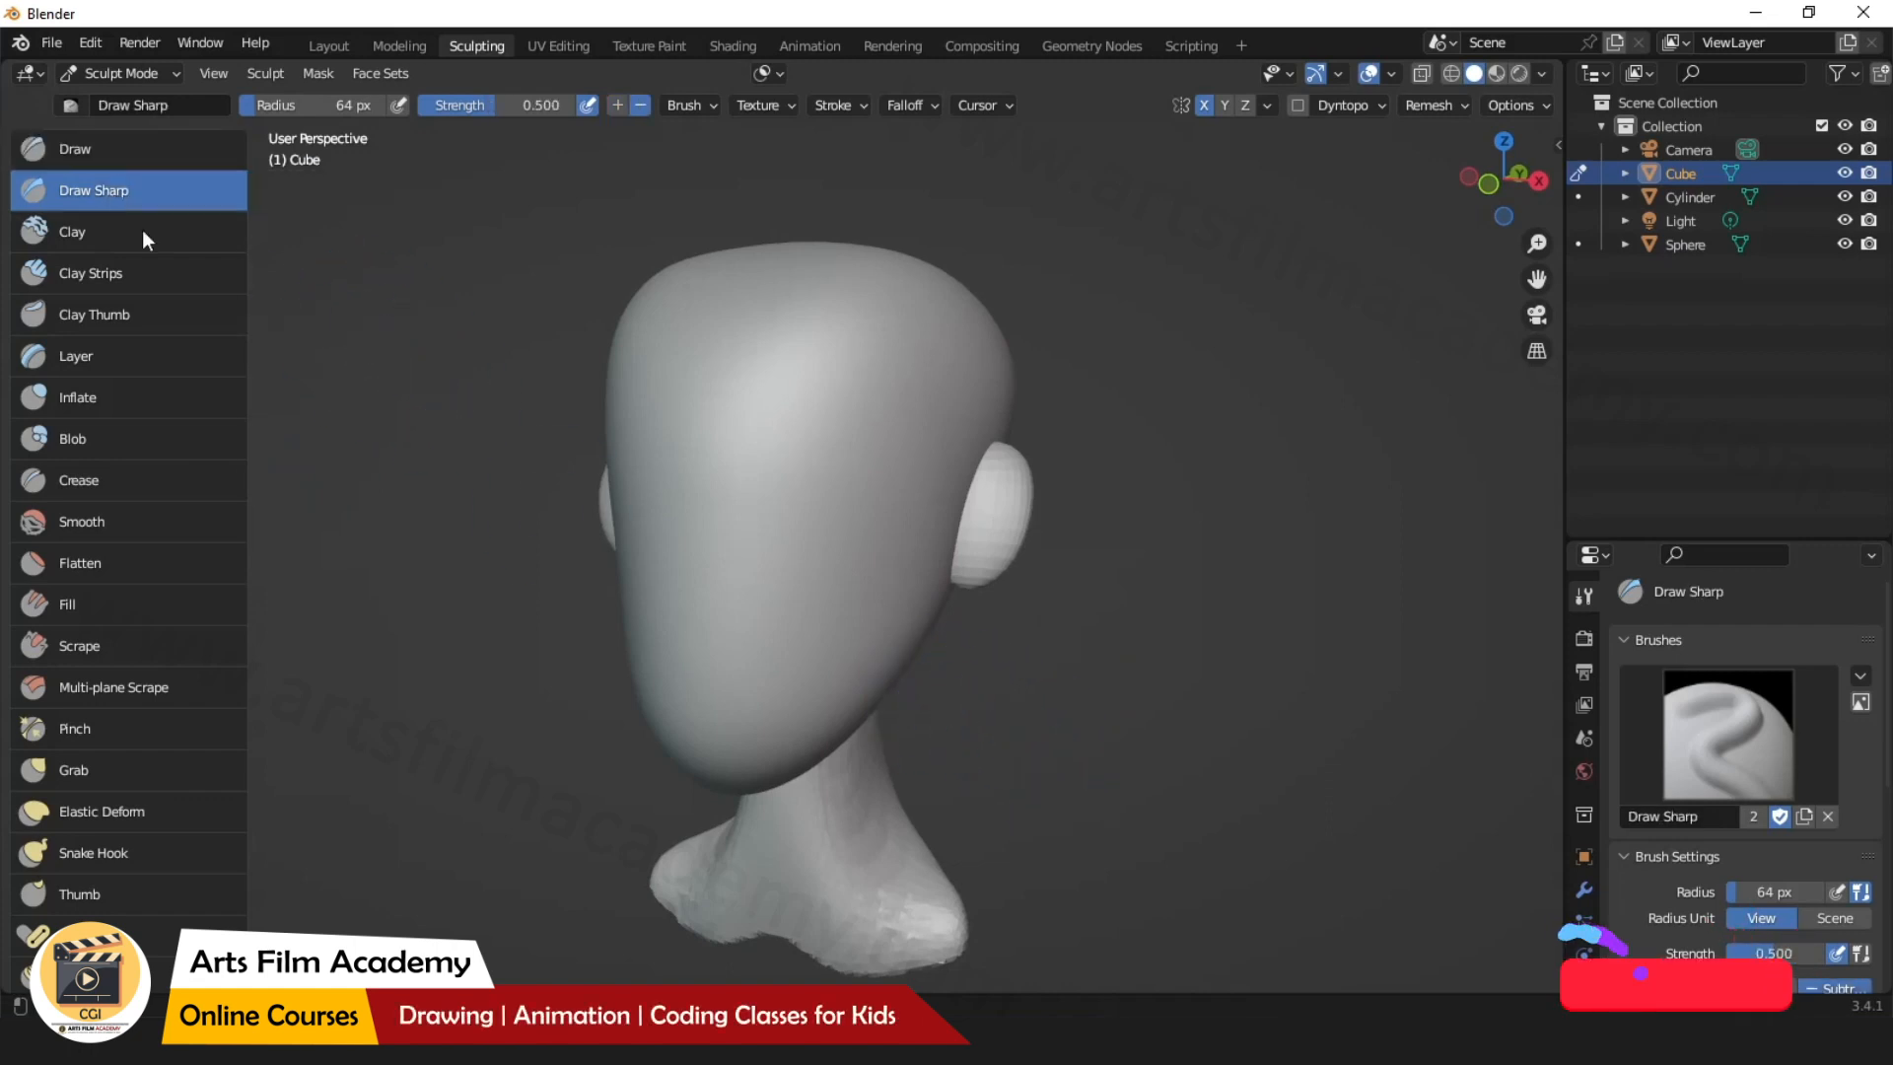
scroll(685, 568, up, 3)
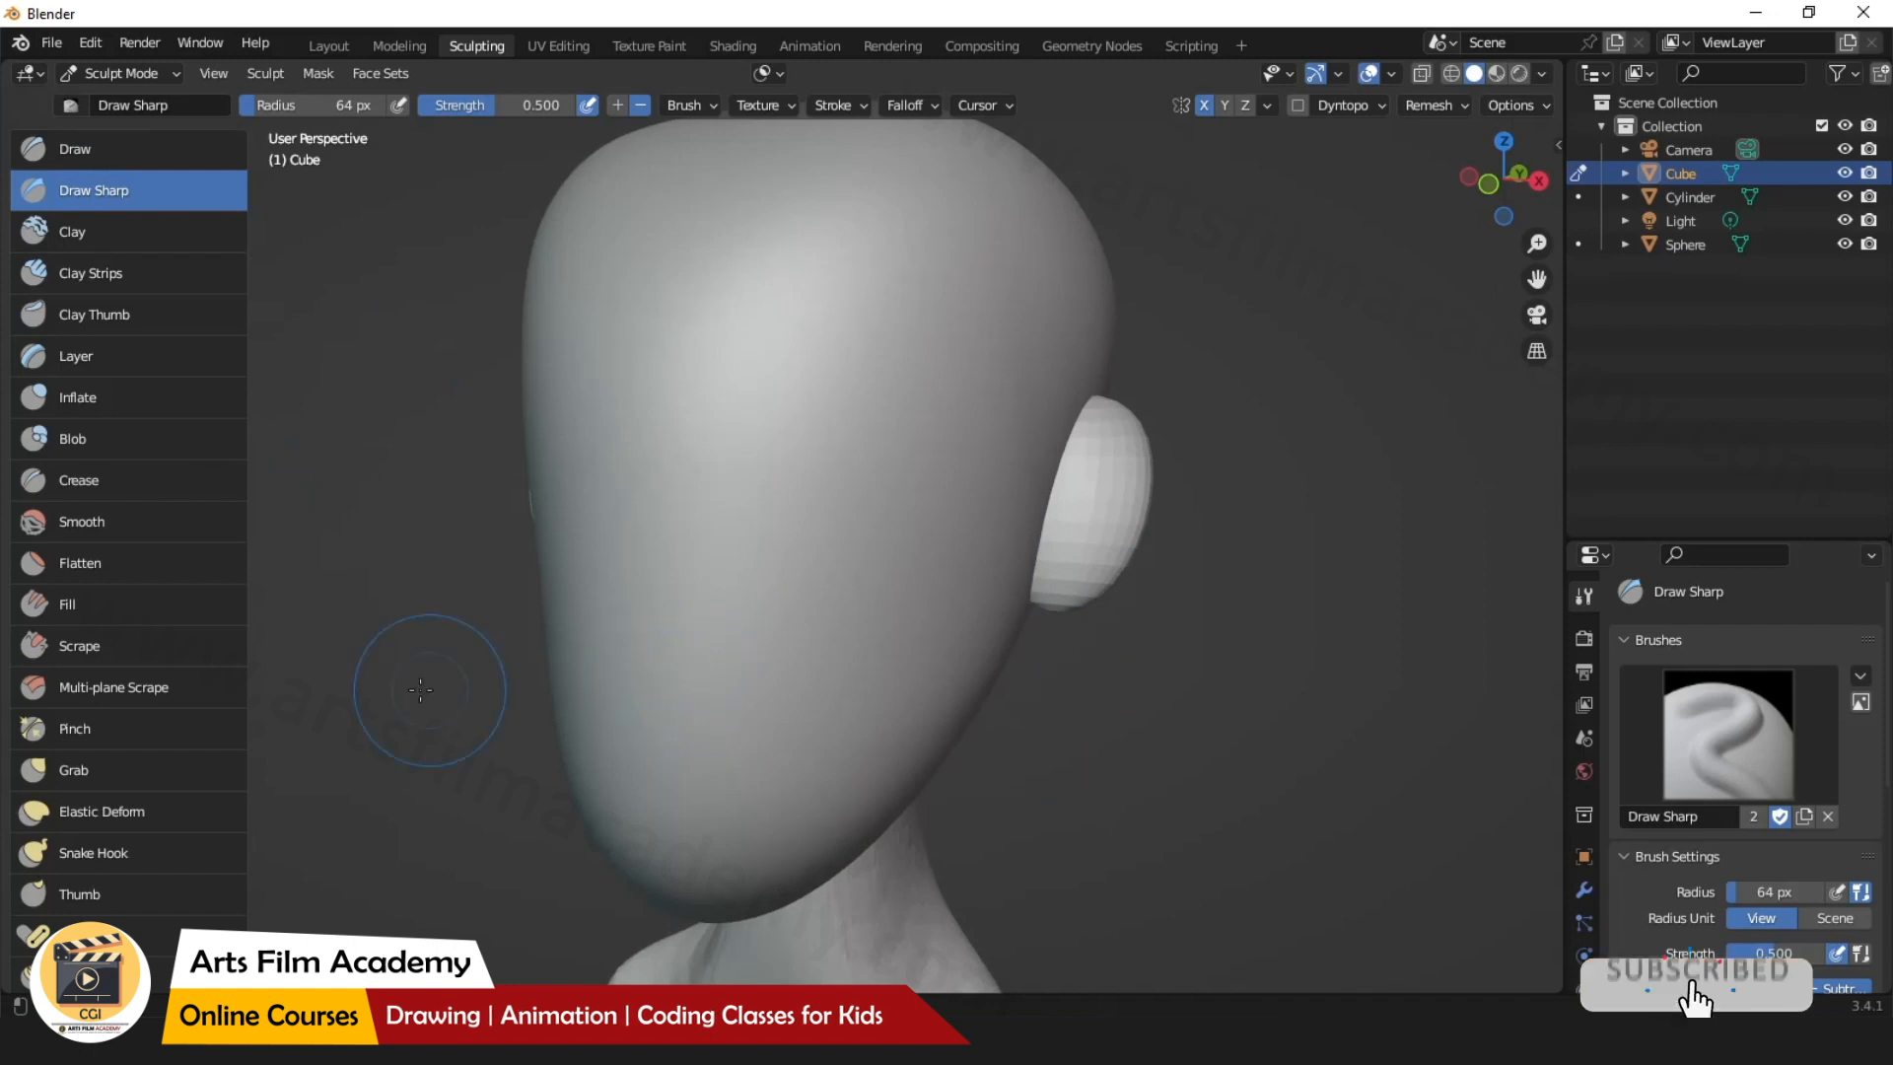
middle_drag(423, 676, 746, 729)
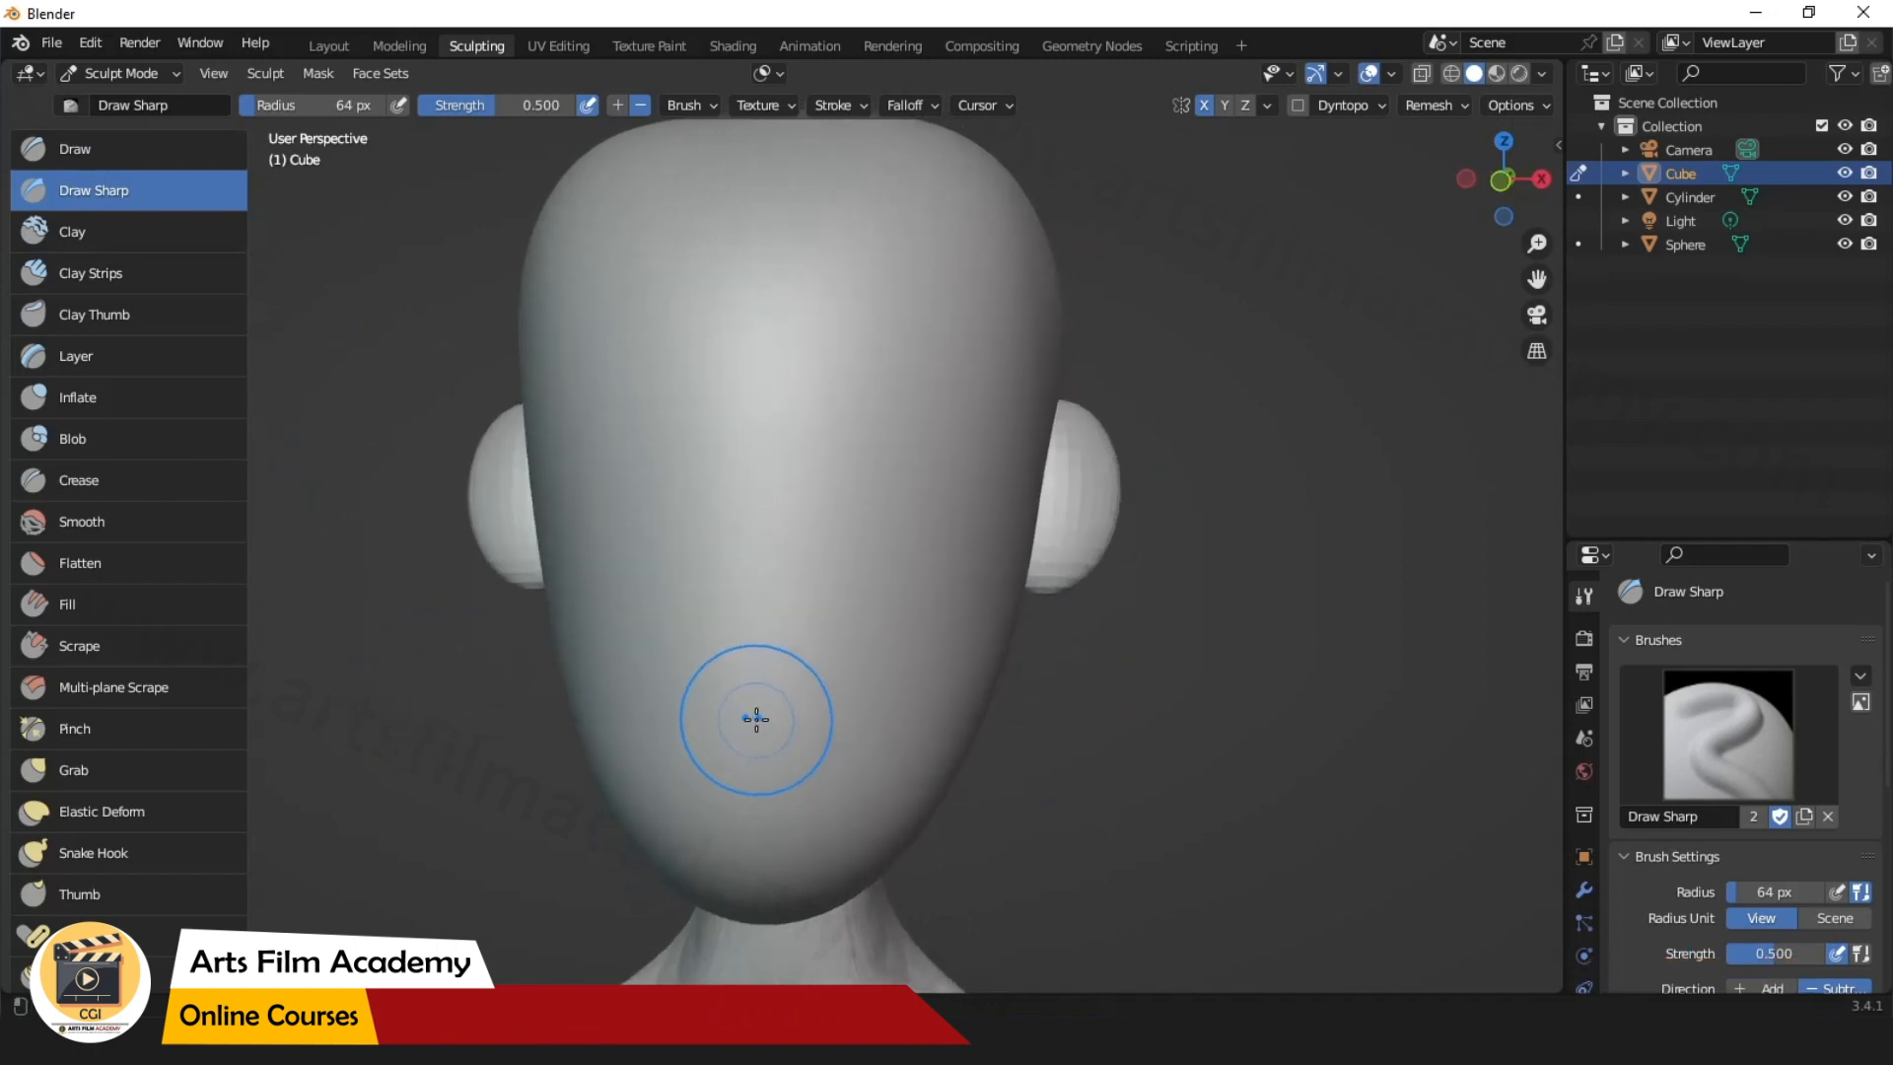
mouse_move(639, 685)
mouse_down()
mouse_move(832, 716)
mouse_move(871, 698)
mouse_move(762, 725)
mouse_up()
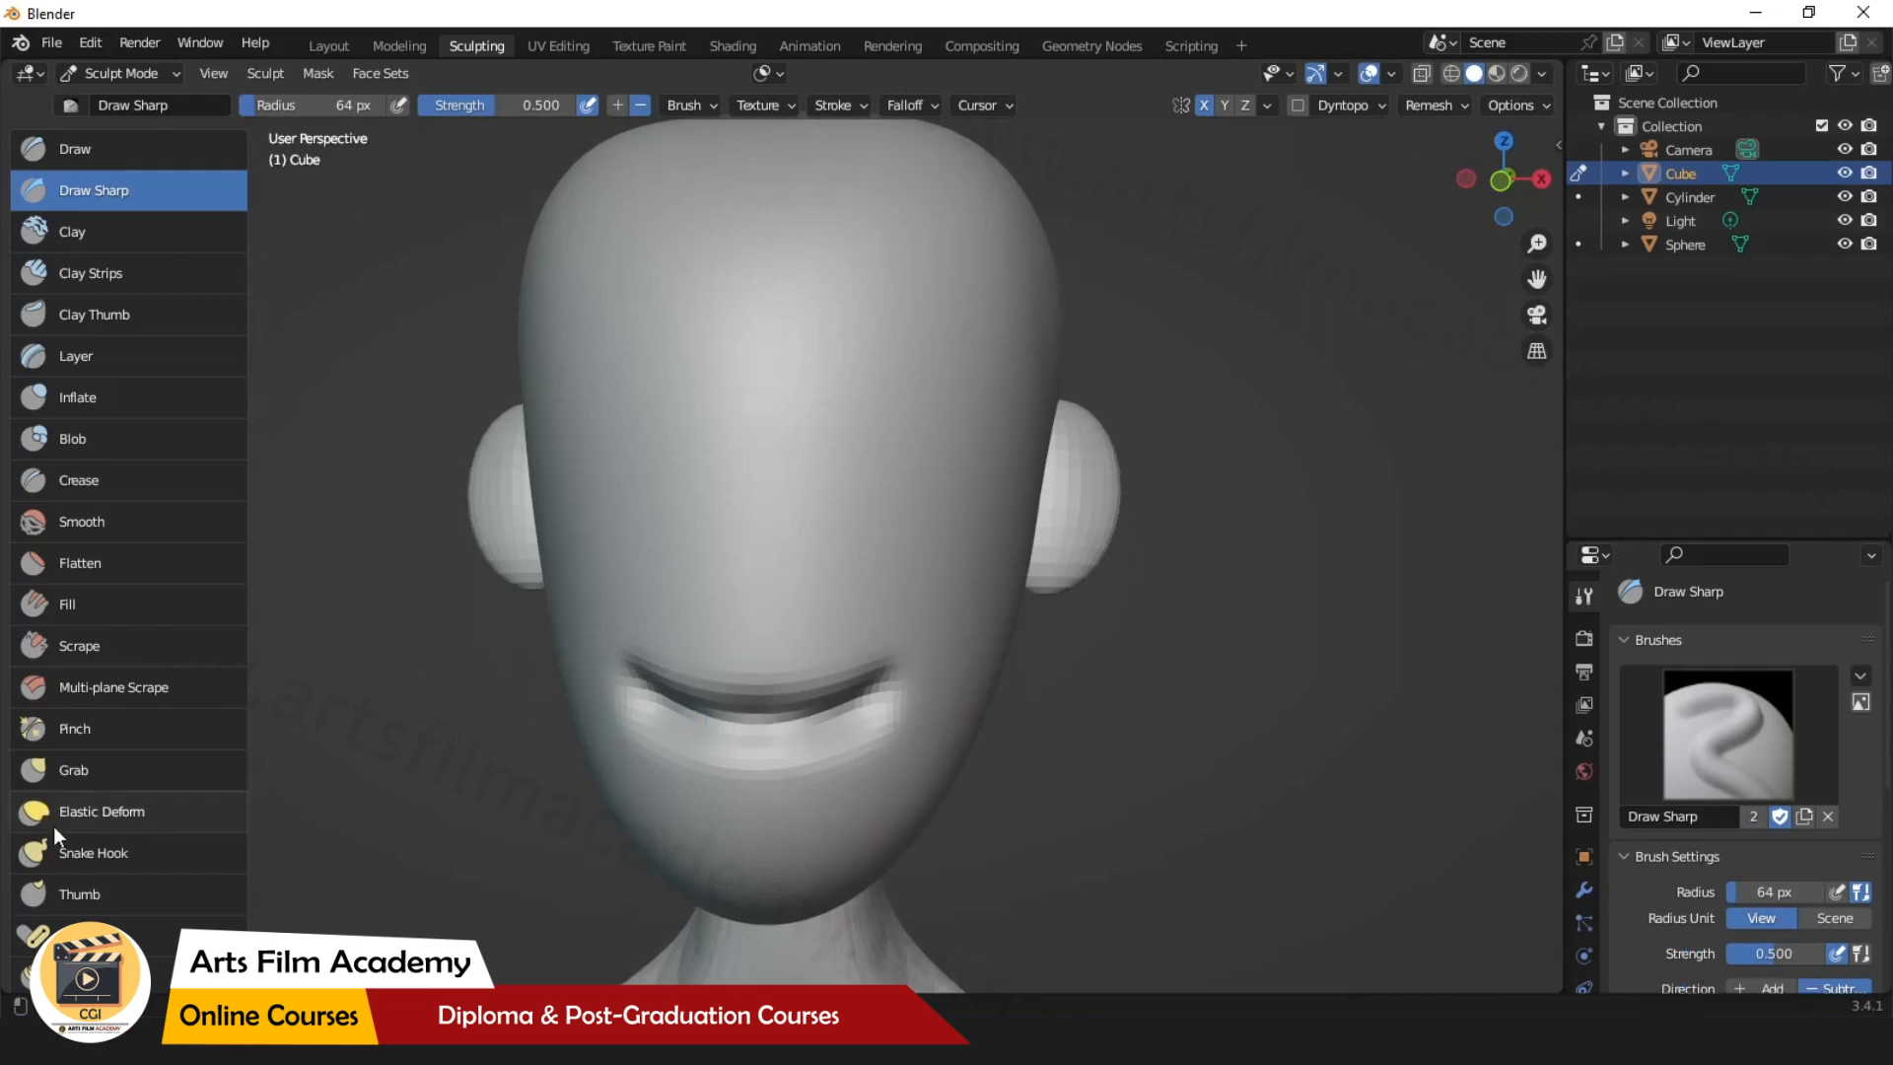
key(ctrl+z)
Try building up mirrored ridges from the brow down the face with the Clay brush.
click(79, 232)
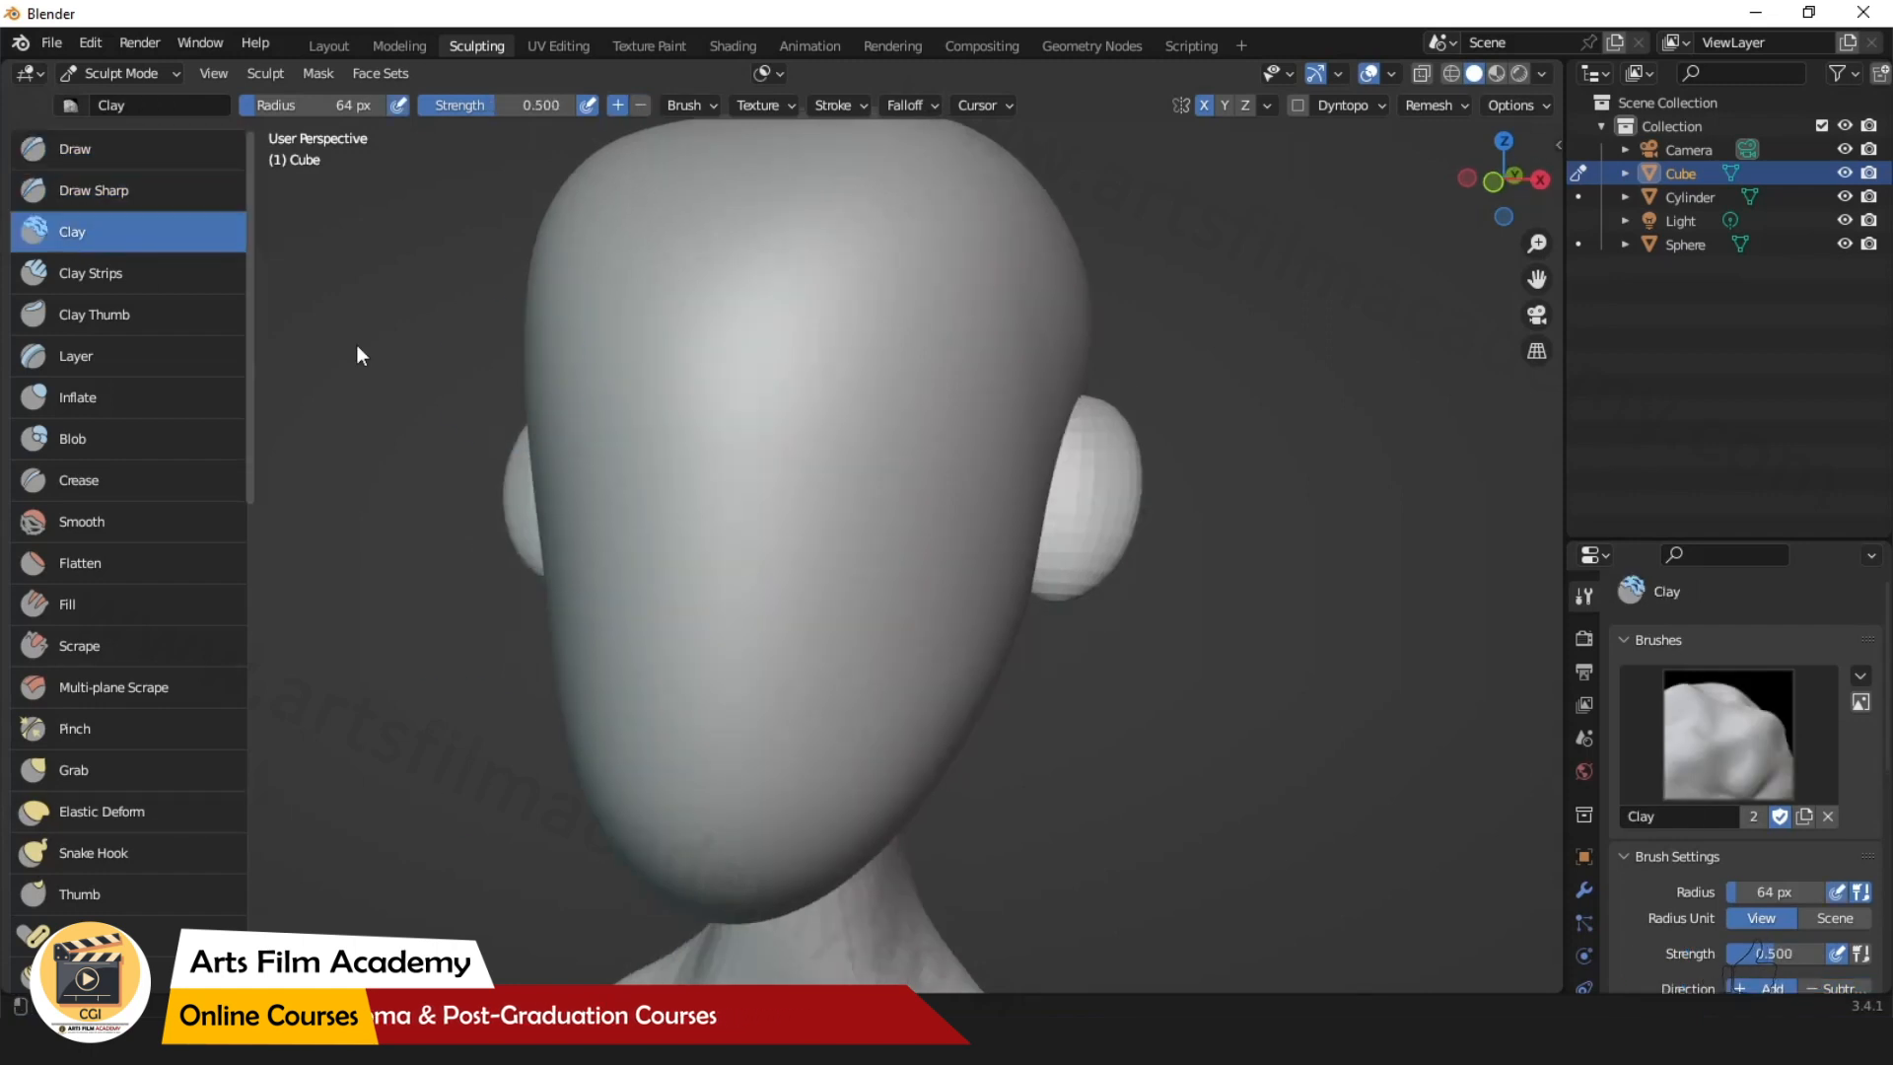
mouse_move(930, 335)
mouse_down()
mouse_move(786, 456)
mouse_move(891, 379)
mouse_up()
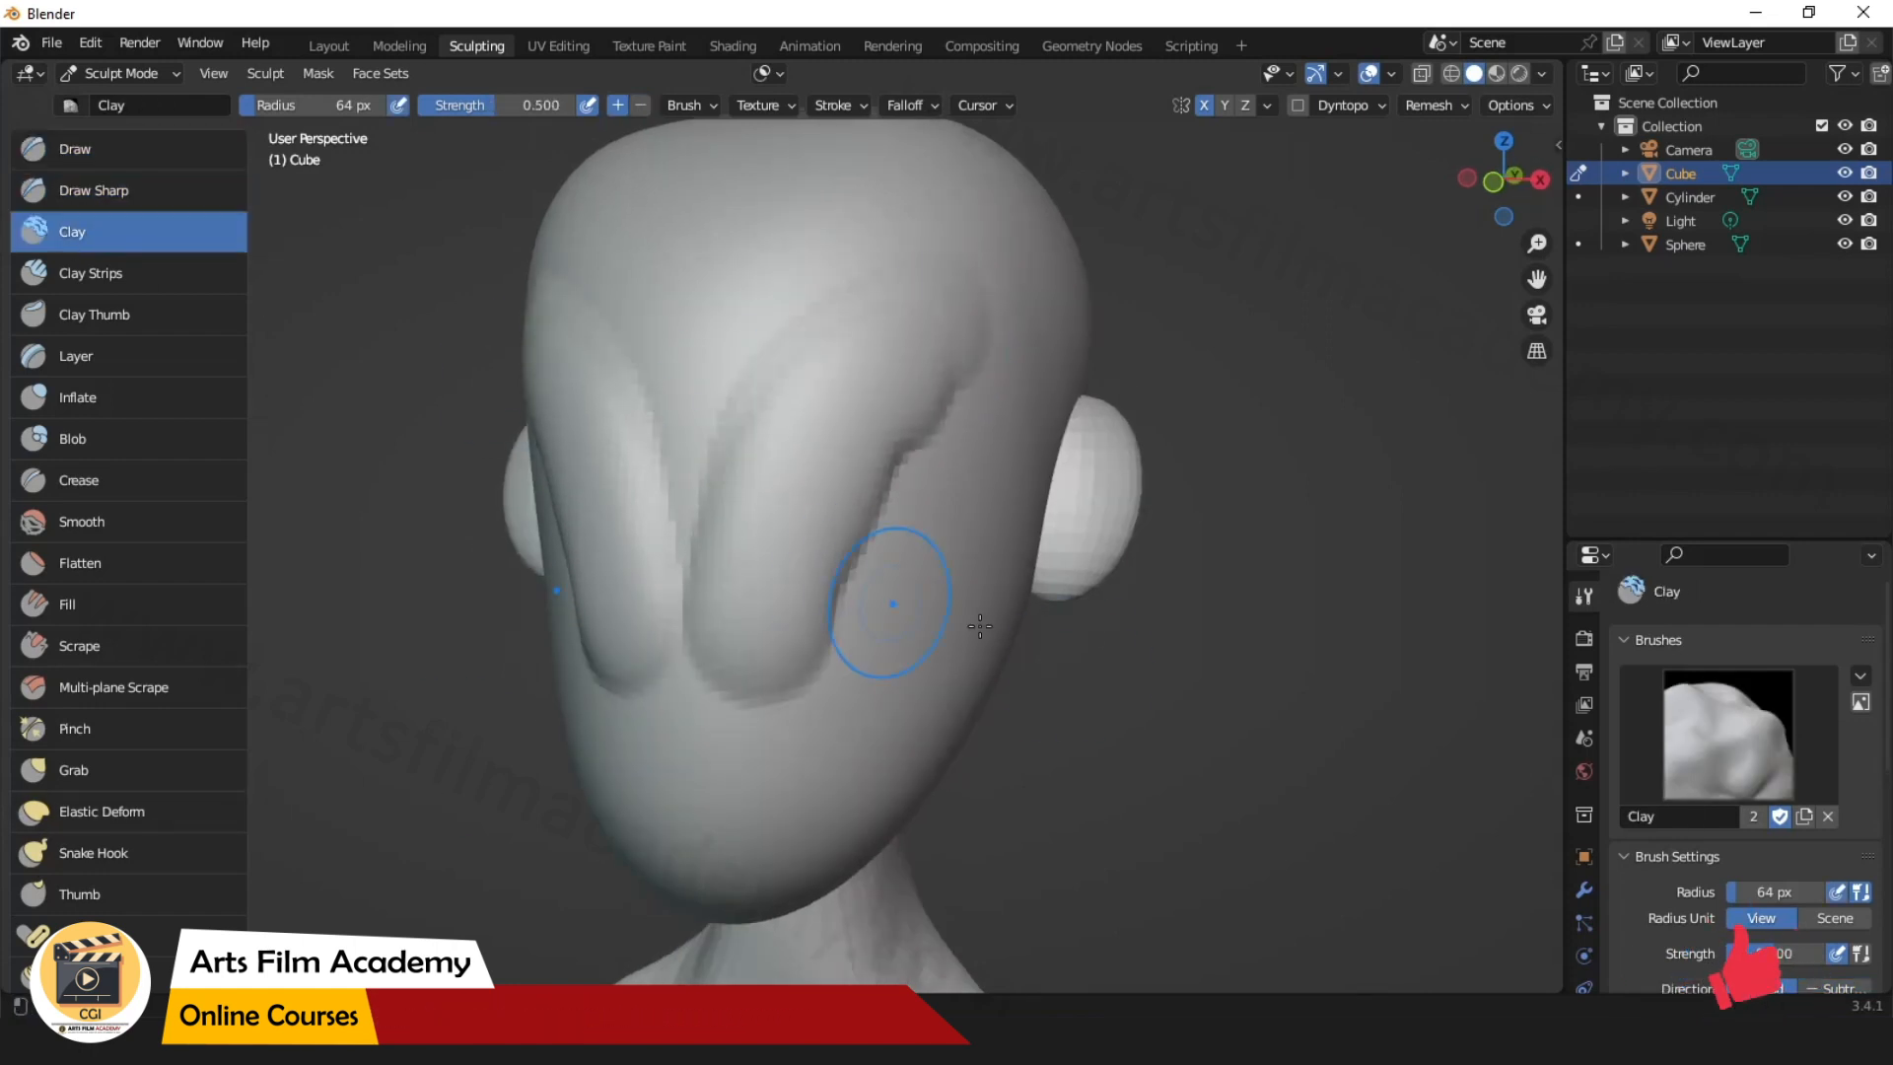
middle_drag(887, 604, 779, 569)
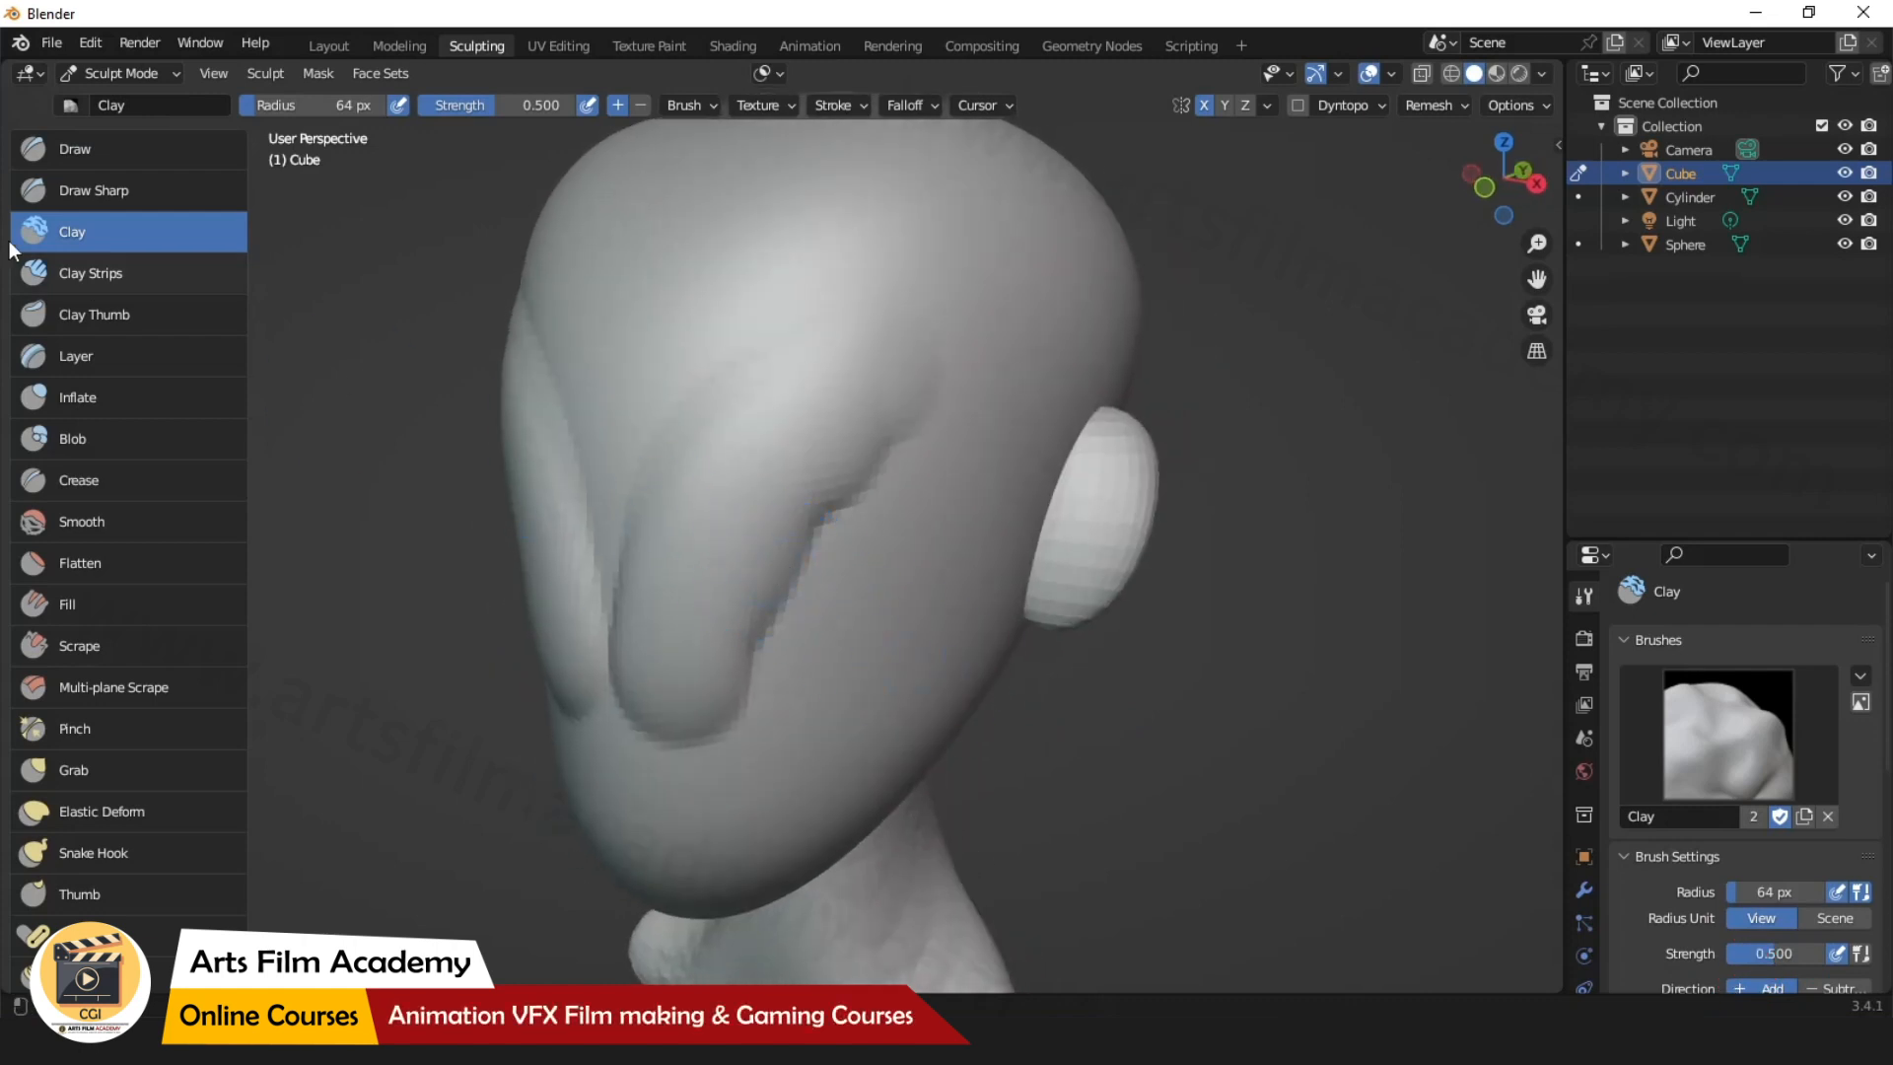
Try a Draw stroke down the side of the face for comparison, and undo both the Draw and Clay strokes.
click(87, 163)
mouse_move(1005, 365)
mouse_down()
mouse_move(908, 672)
mouse_move(832, 748)
mouse_up()
mouse_move(884, 763)
middle_down()
mouse_move(821, 716)
mouse_move(826, 732)
middle_up()
middle_drag(668, 592, 730, 619)
key(ctrl+z)
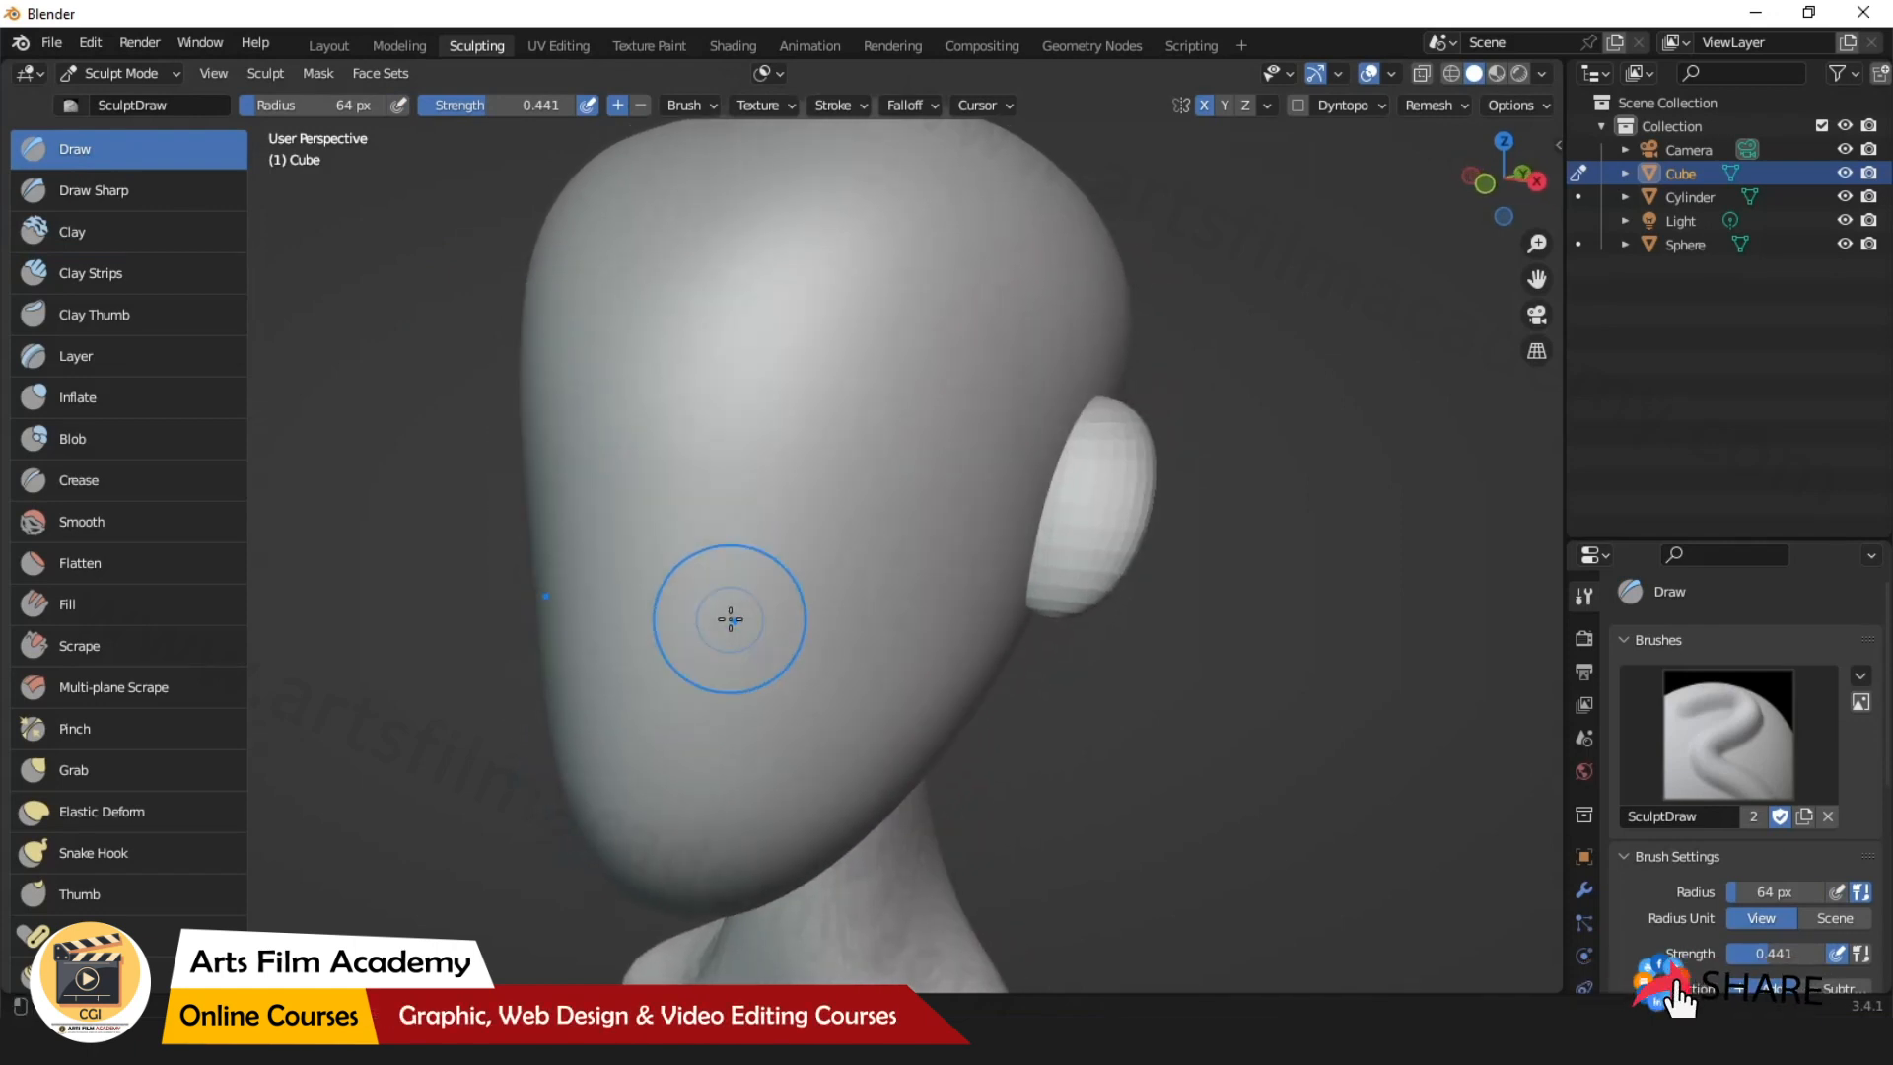
Try layering material from the brow down to the middle of the face with the Clay Strips brush, and undo it.
click(111, 279)
drag(837, 305, 670, 630)
middle_drag(719, 541, 760, 596)
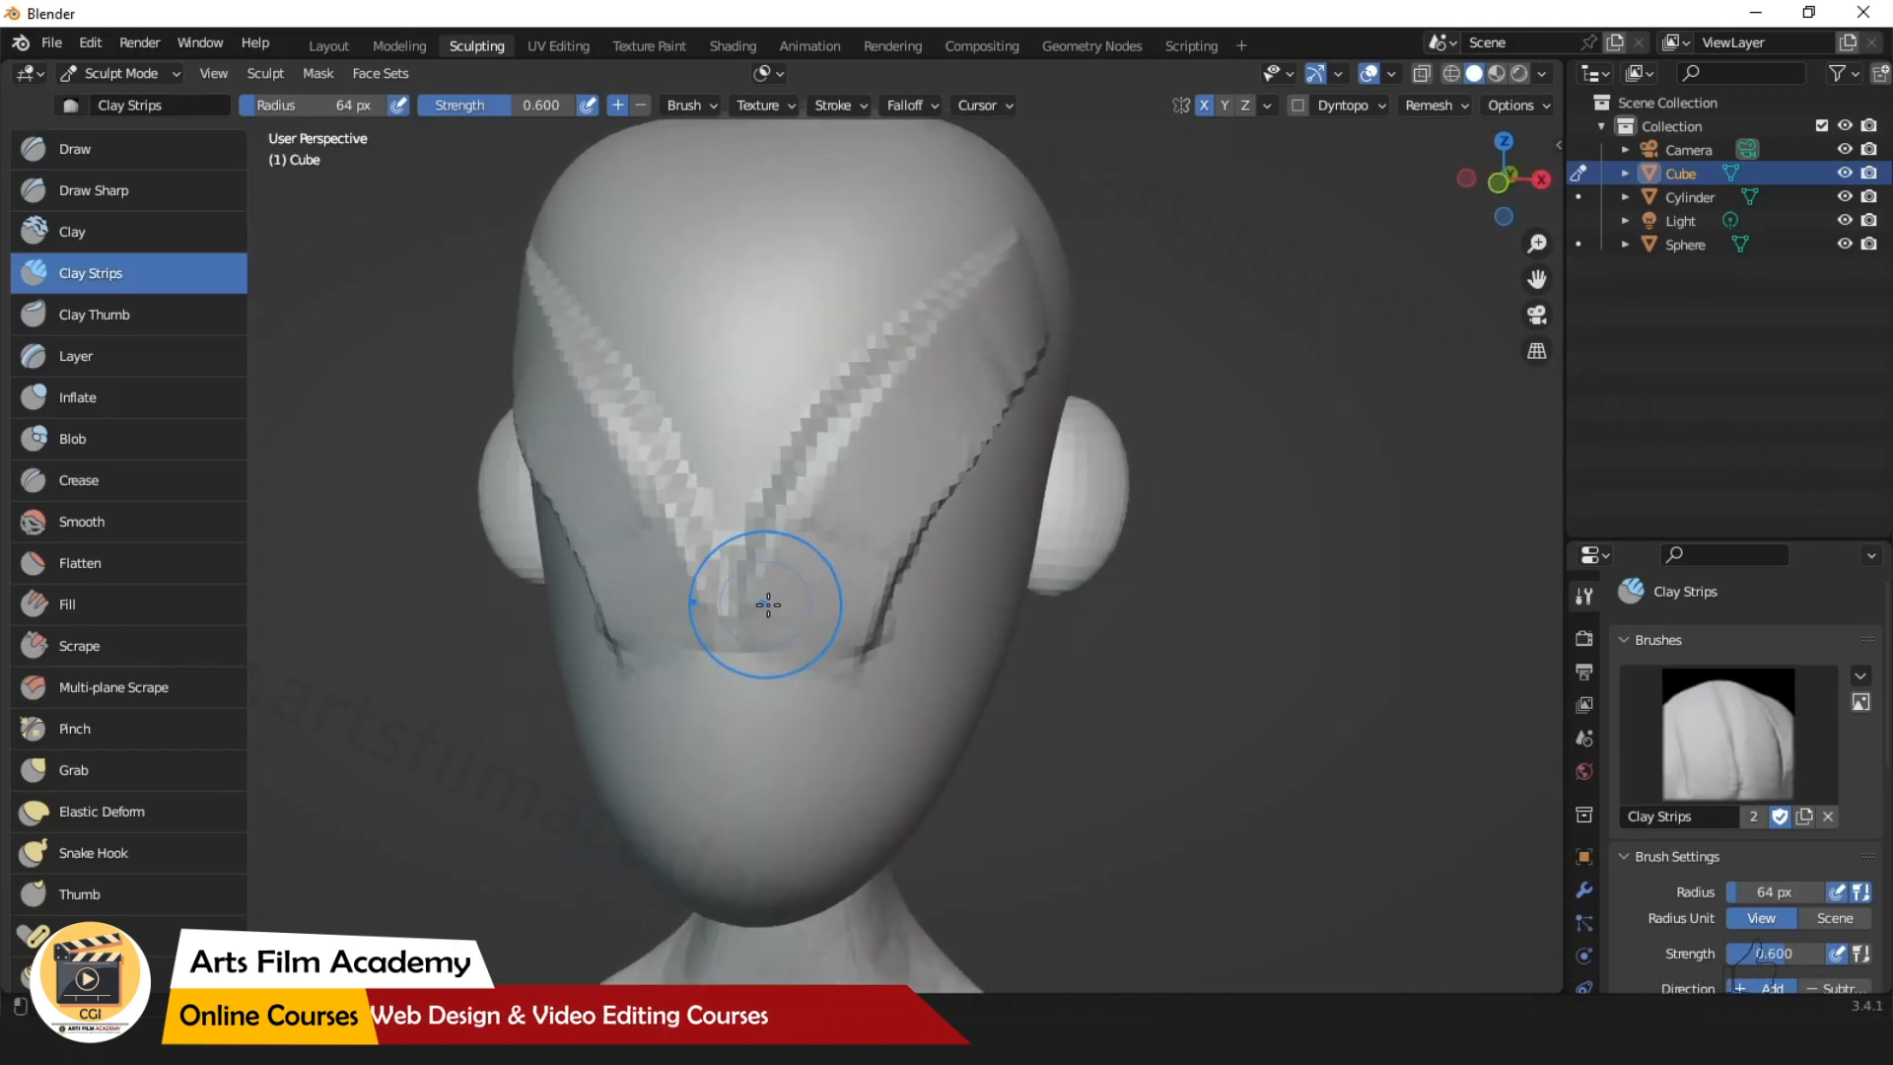
key(ctrl+z)
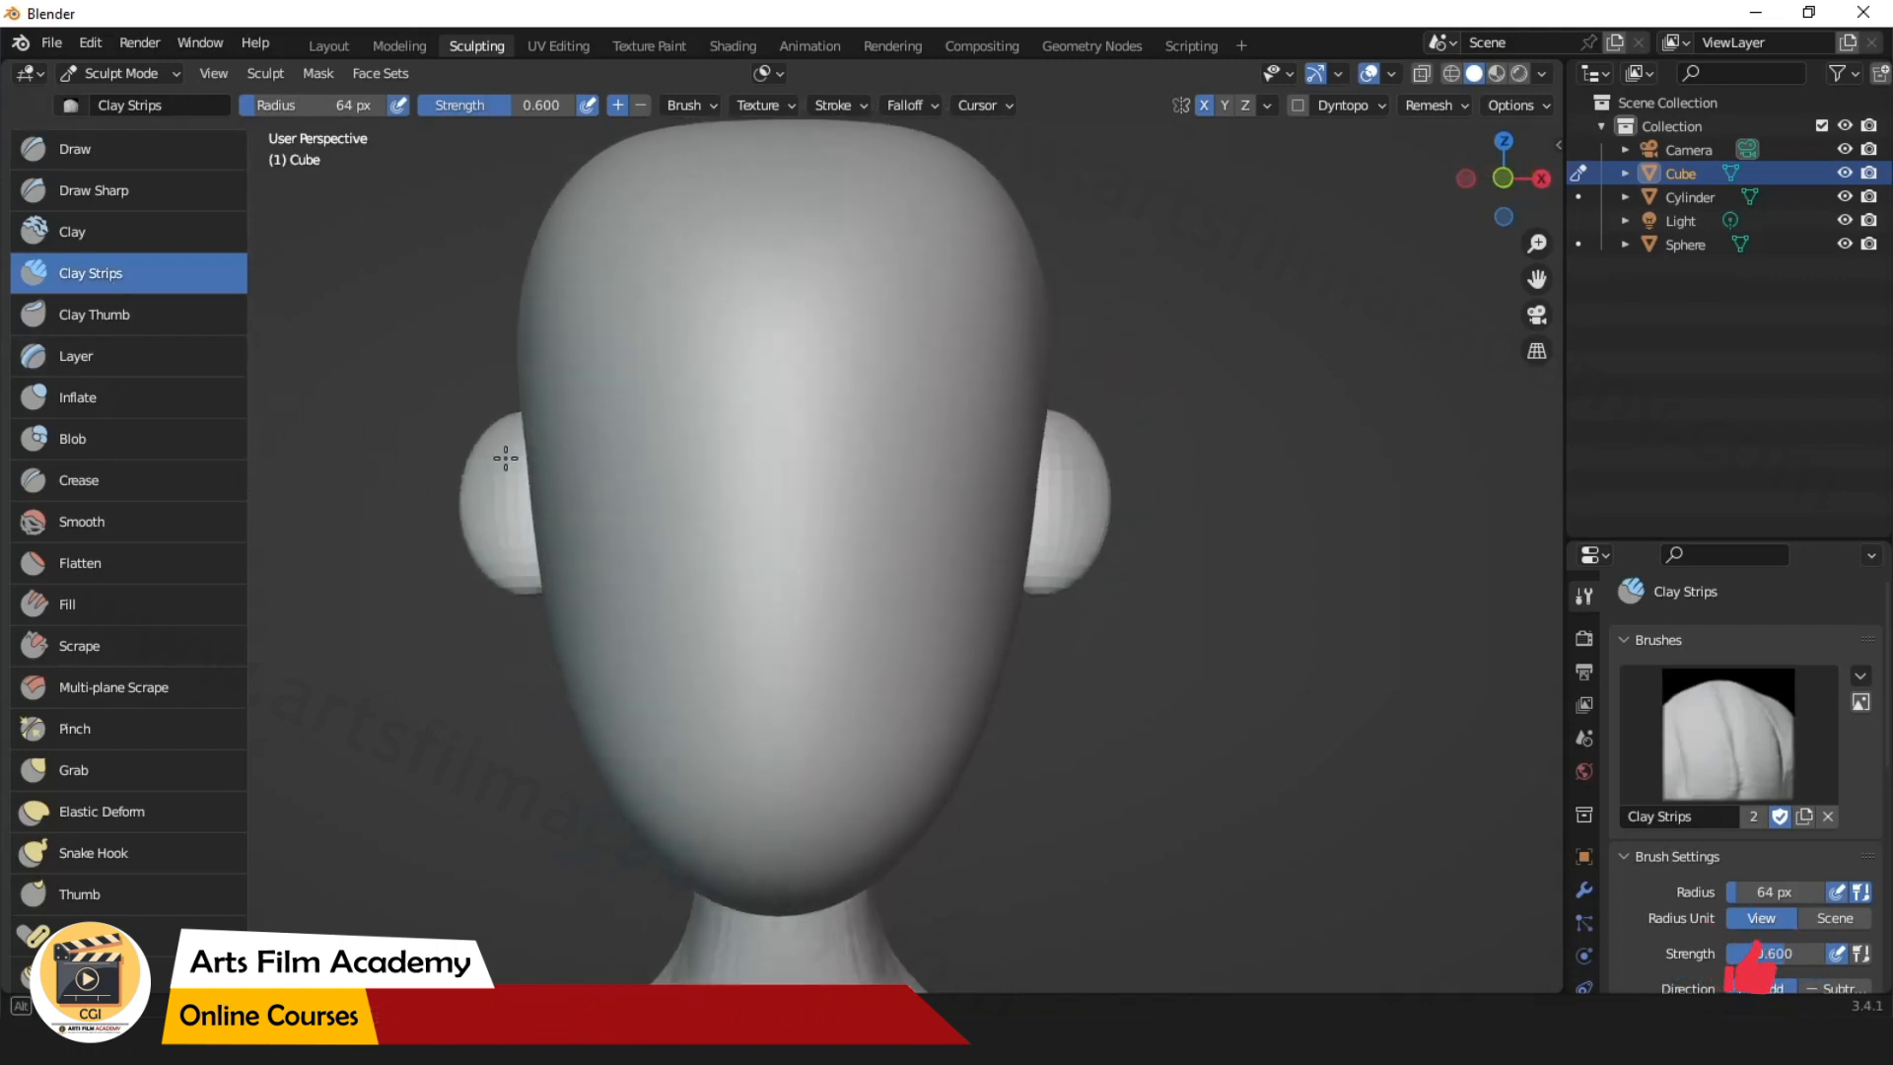
Try pulling long curved horns out of the upper sides of the head with the Snake Hook brush, and undo them.
middle_drag(507, 452, 345, 508)
scroll(181, 483, down, 1)
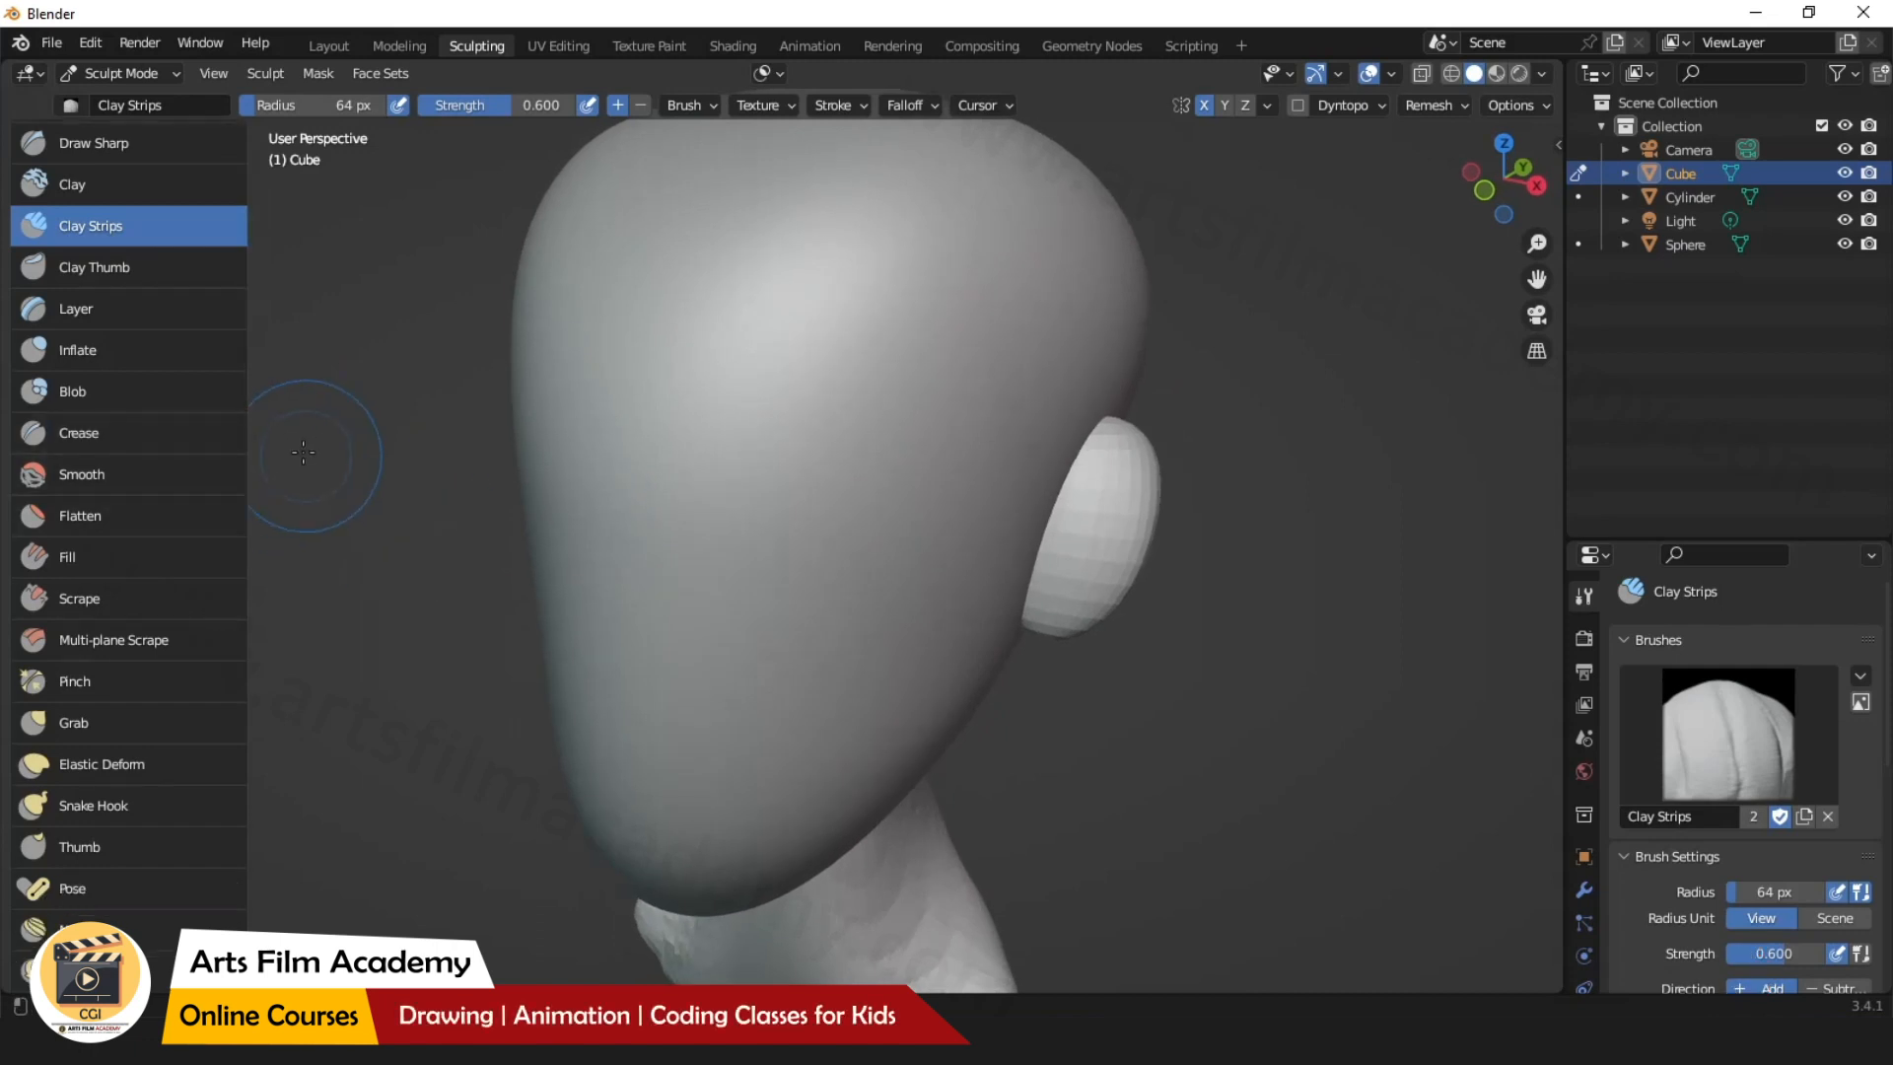
middle_drag(816, 634, 724, 337)
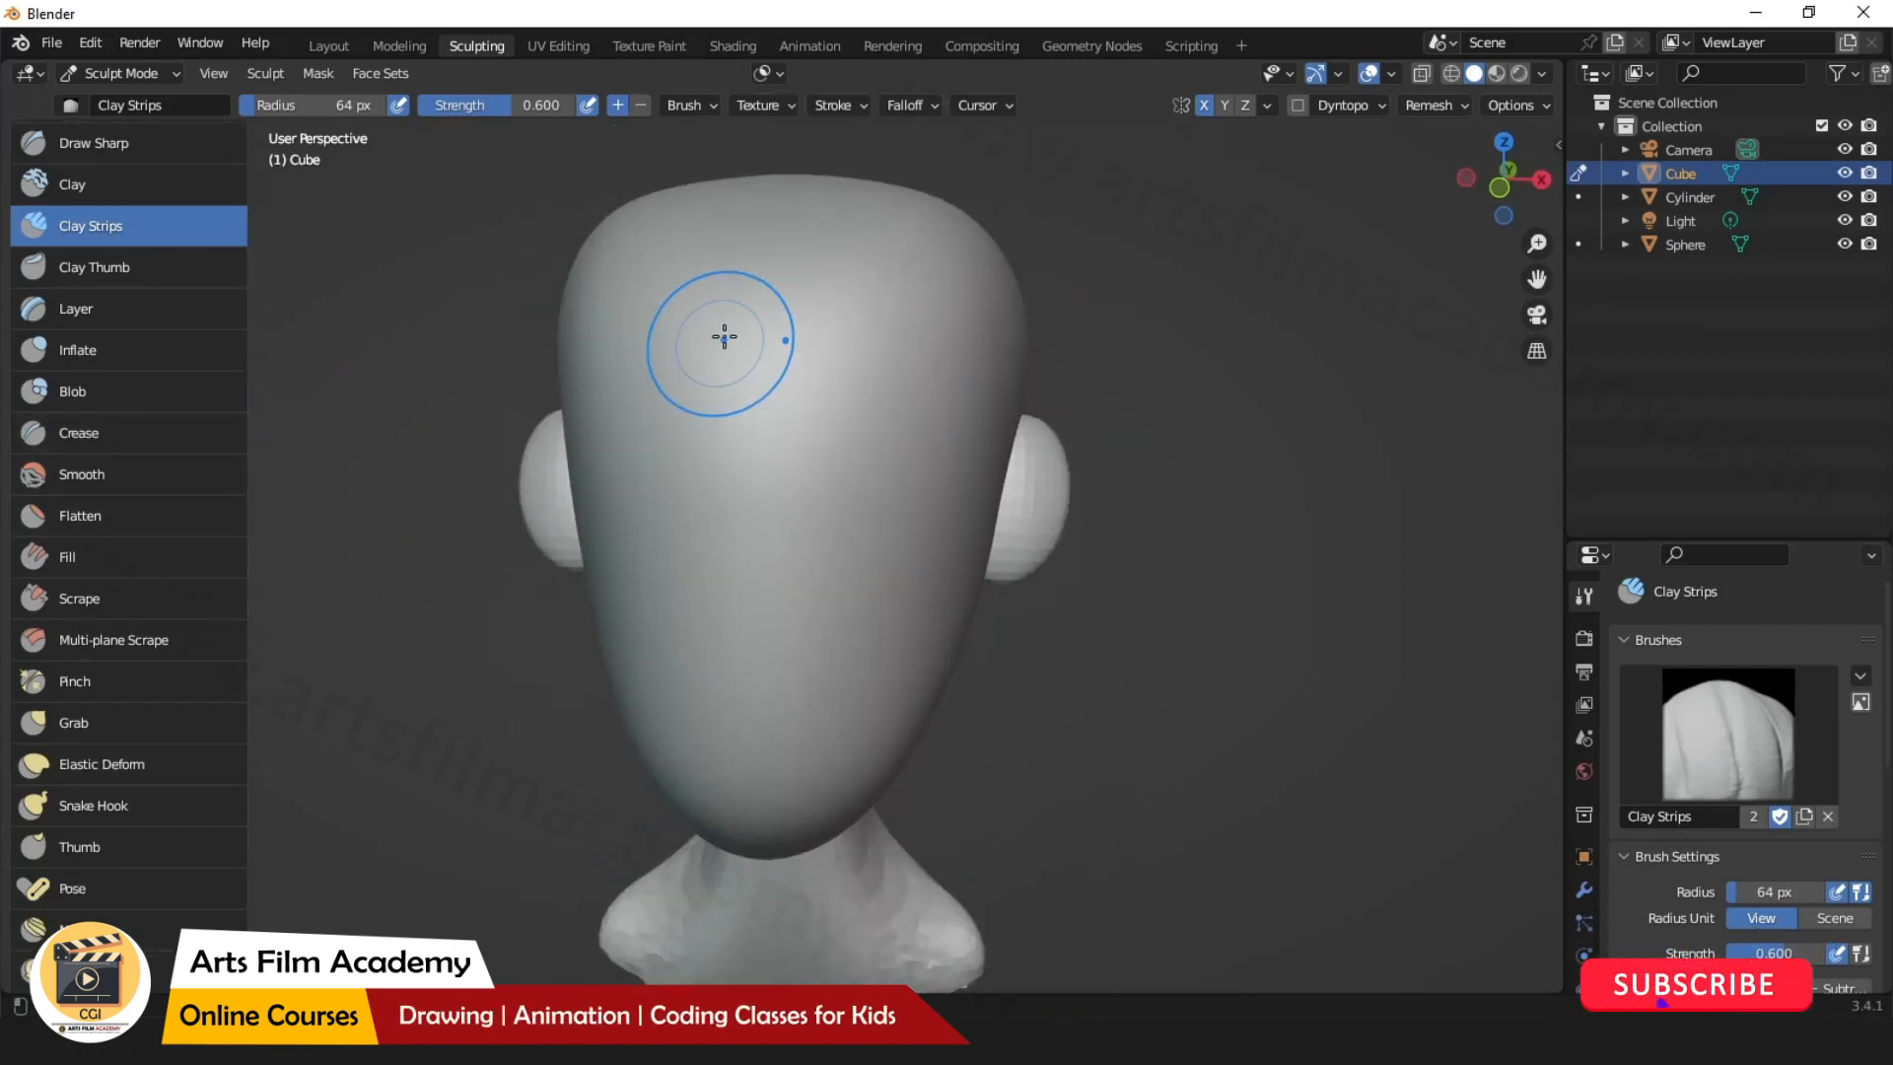
scroll(793, 483, down, 1)
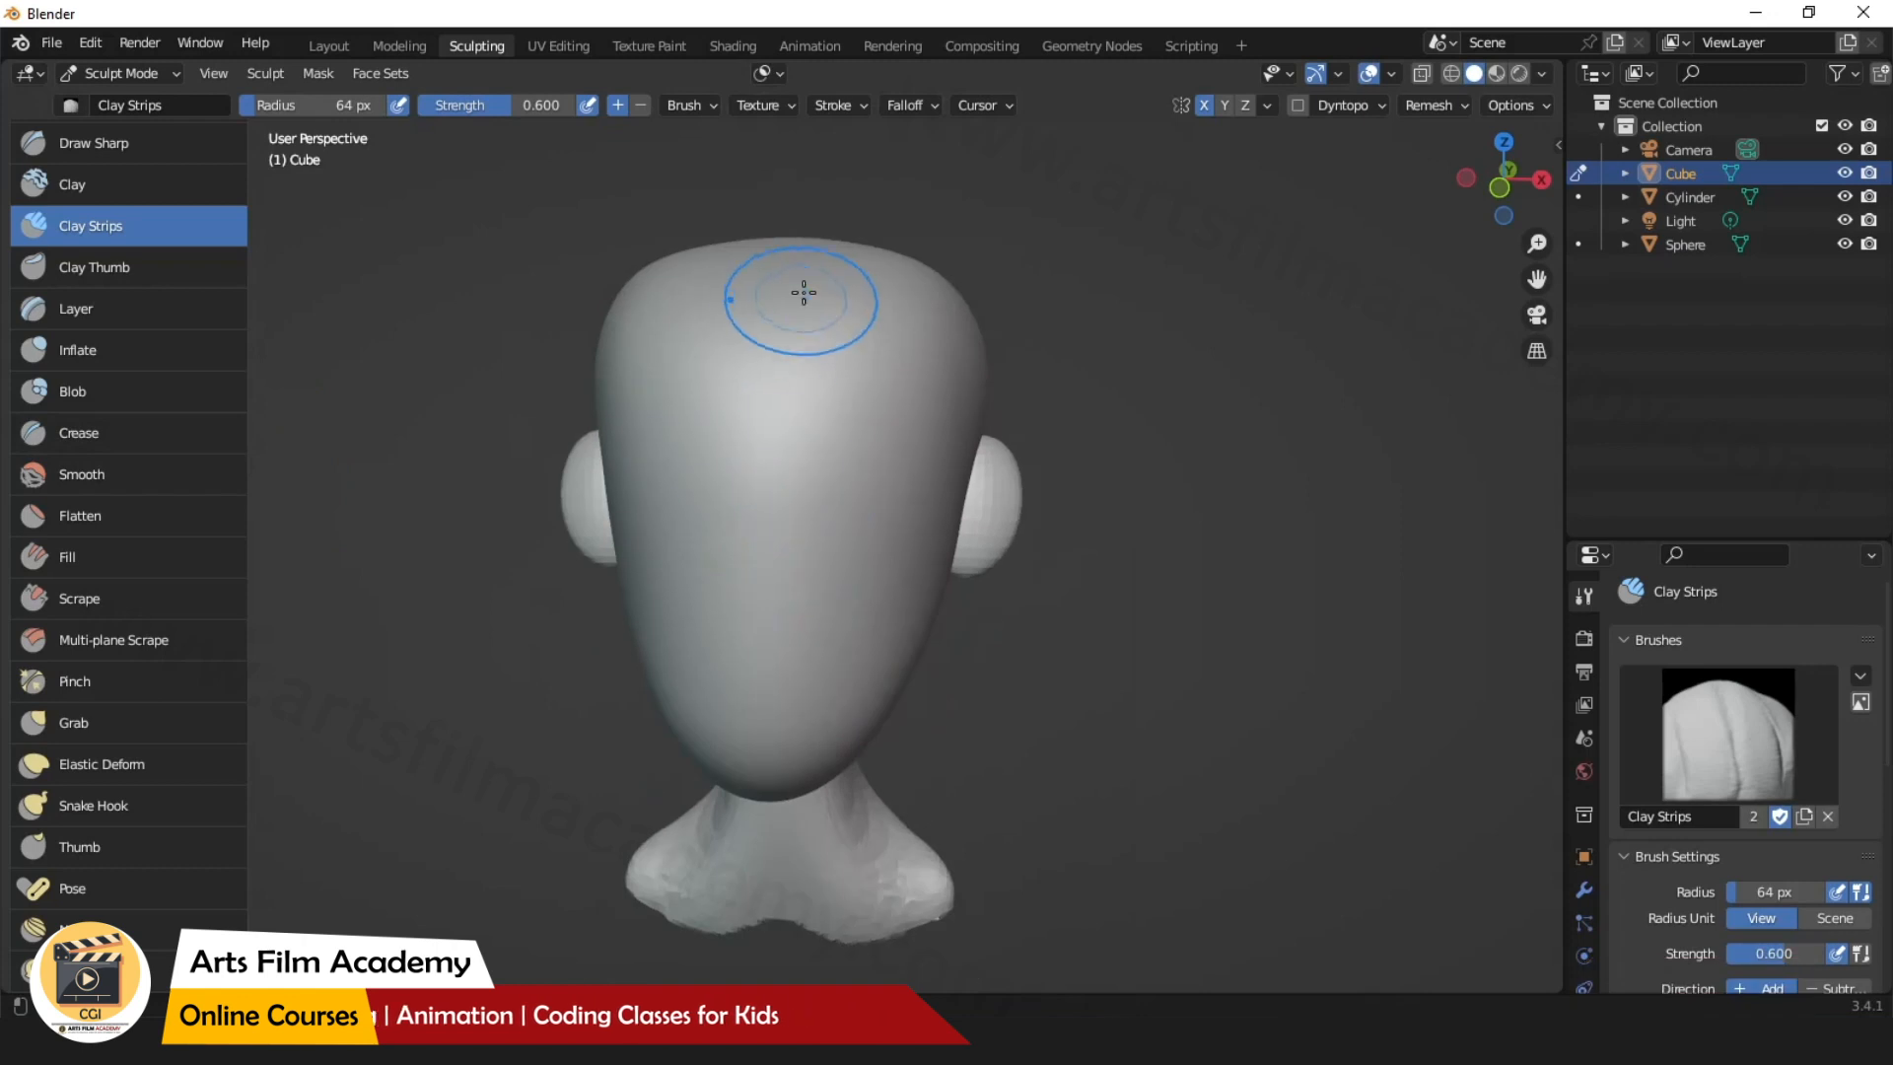
scroll(802, 295, up, 1)
mouse_move(802, 346)
middle_down()
mouse_move(795, 397)
mouse_move(802, 351)
middle_up()
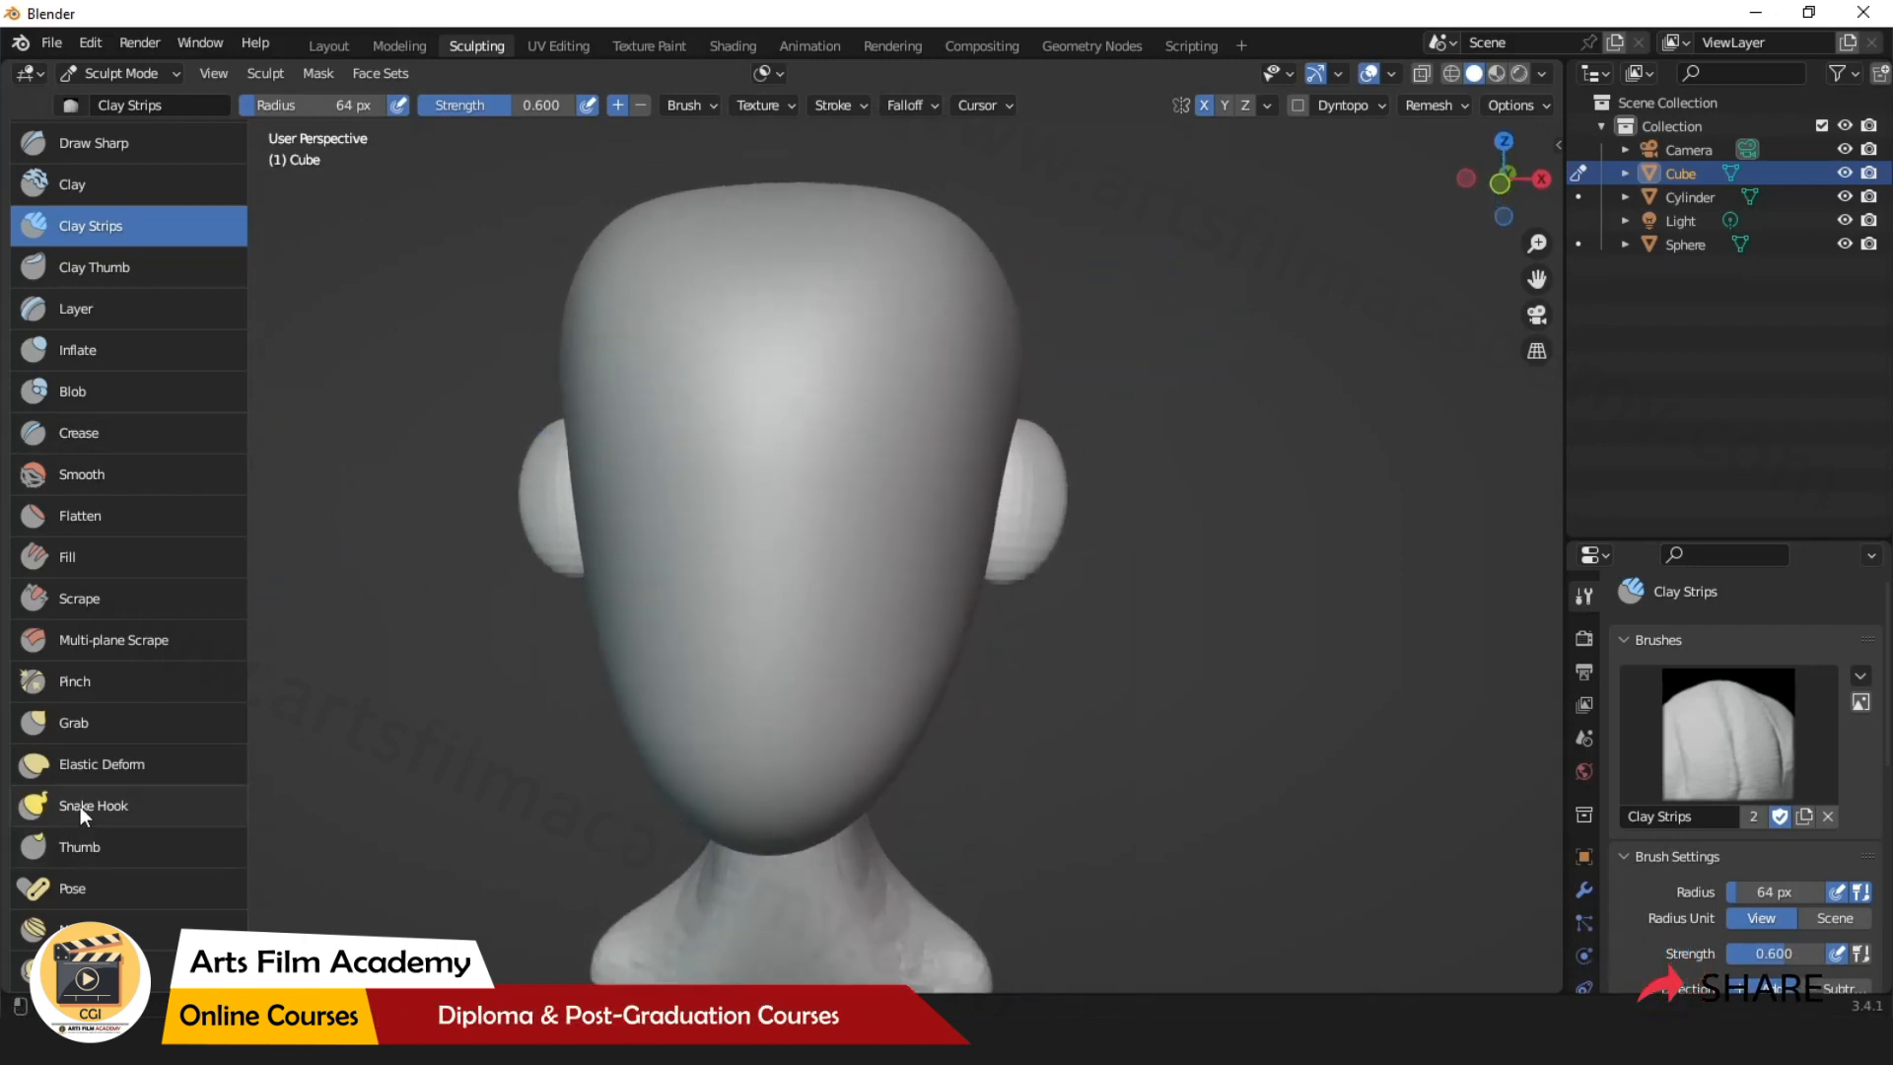
click(80, 807)
scroll(885, 634, down, 1)
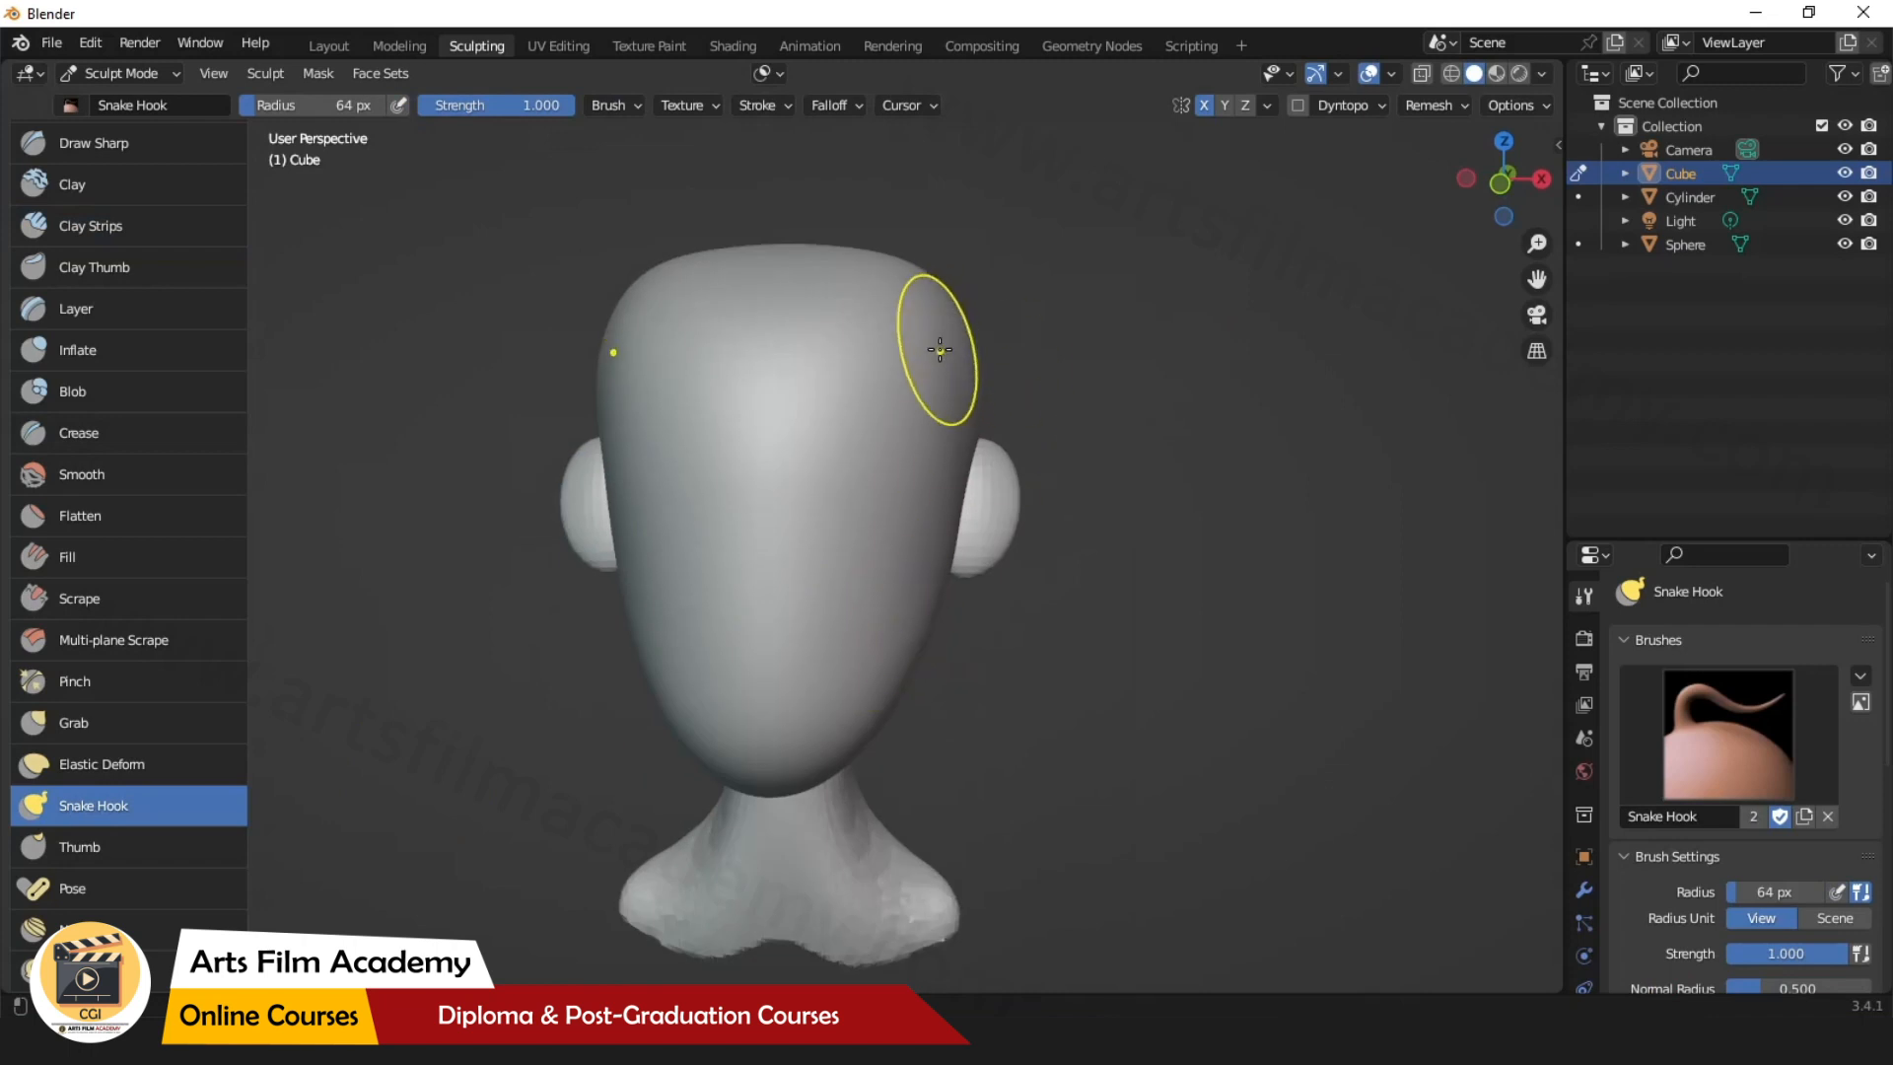
mouse_move(936, 347)
mouse_down()
mouse_move(1081, 254)
mouse_move(1217, 258)
mouse_move(1277, 296)
mouse_move(1297, 393)
mouse_up()
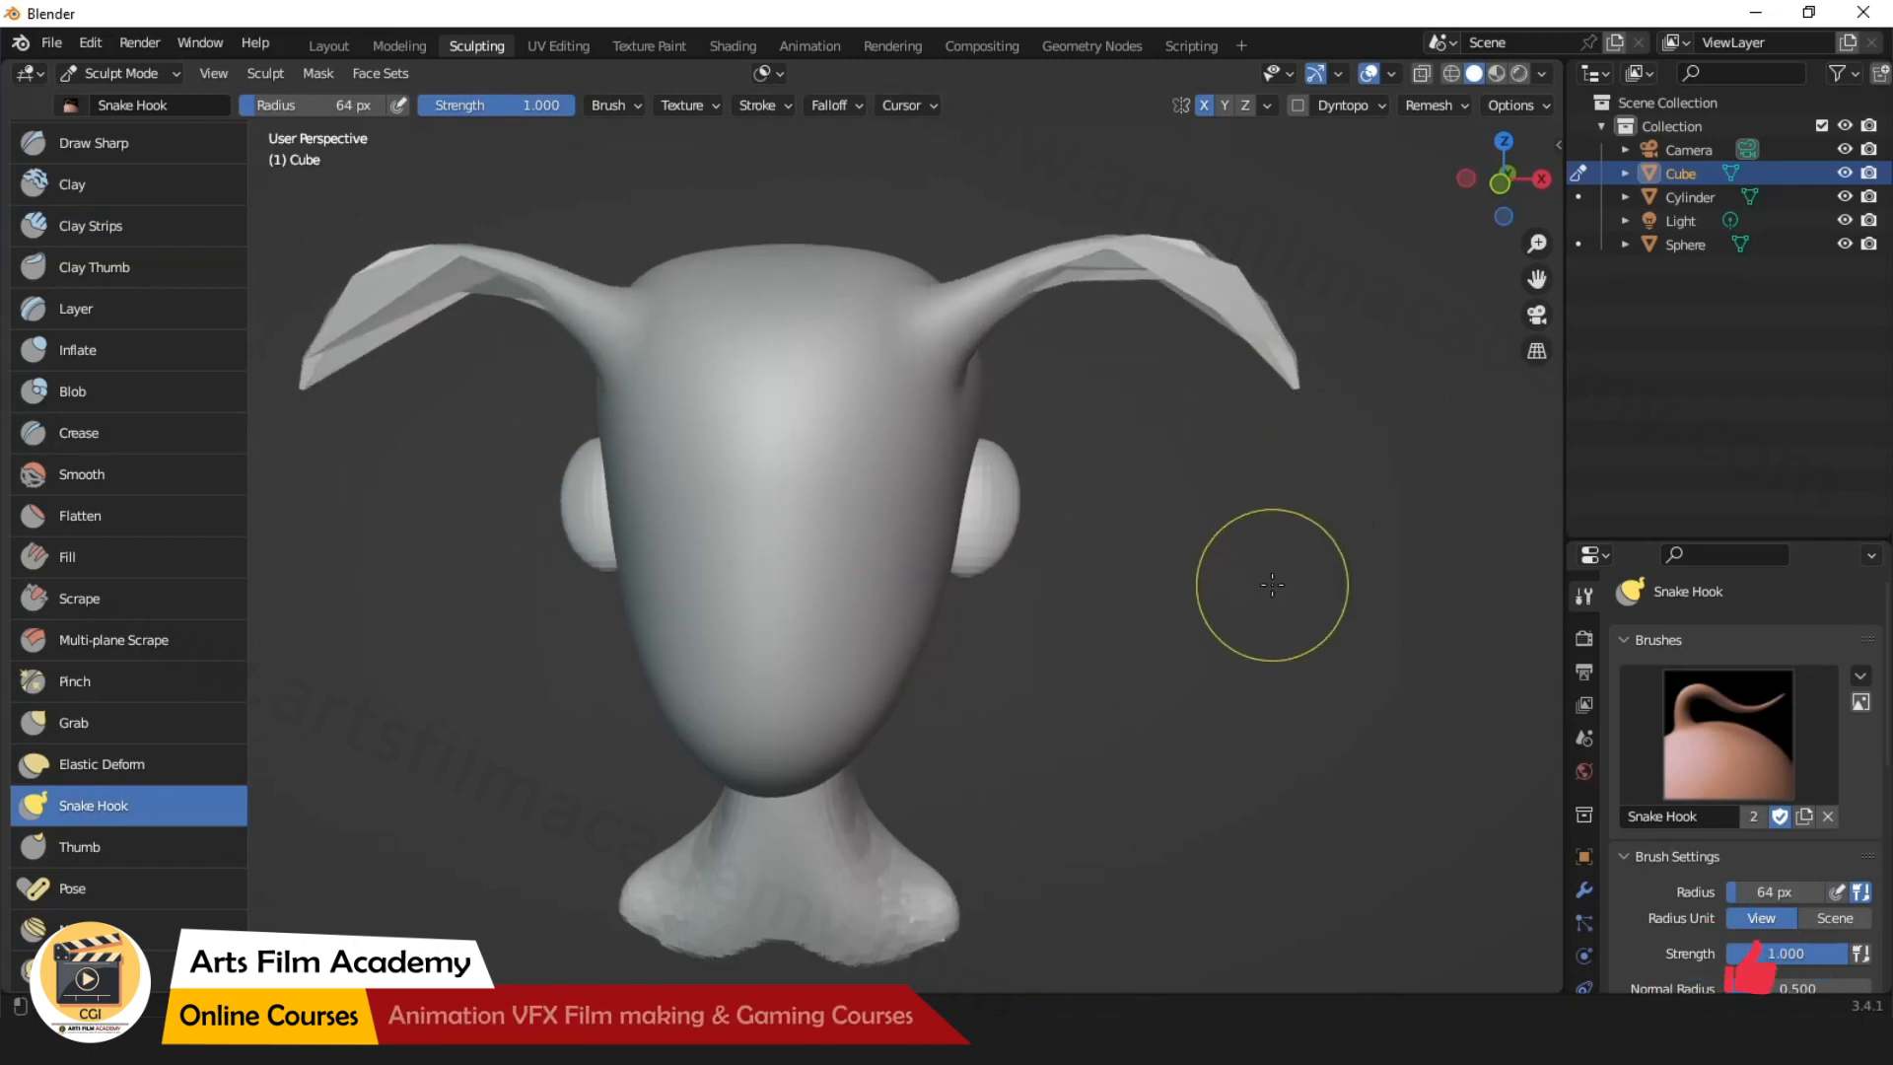
key(ctrl+z)
Try pulling shorter Snake Hook horns from the upper head, once from the front and once from the side, undoing each attempt.
drag(937, 356, 1079, 272)
key(ctrl+z)
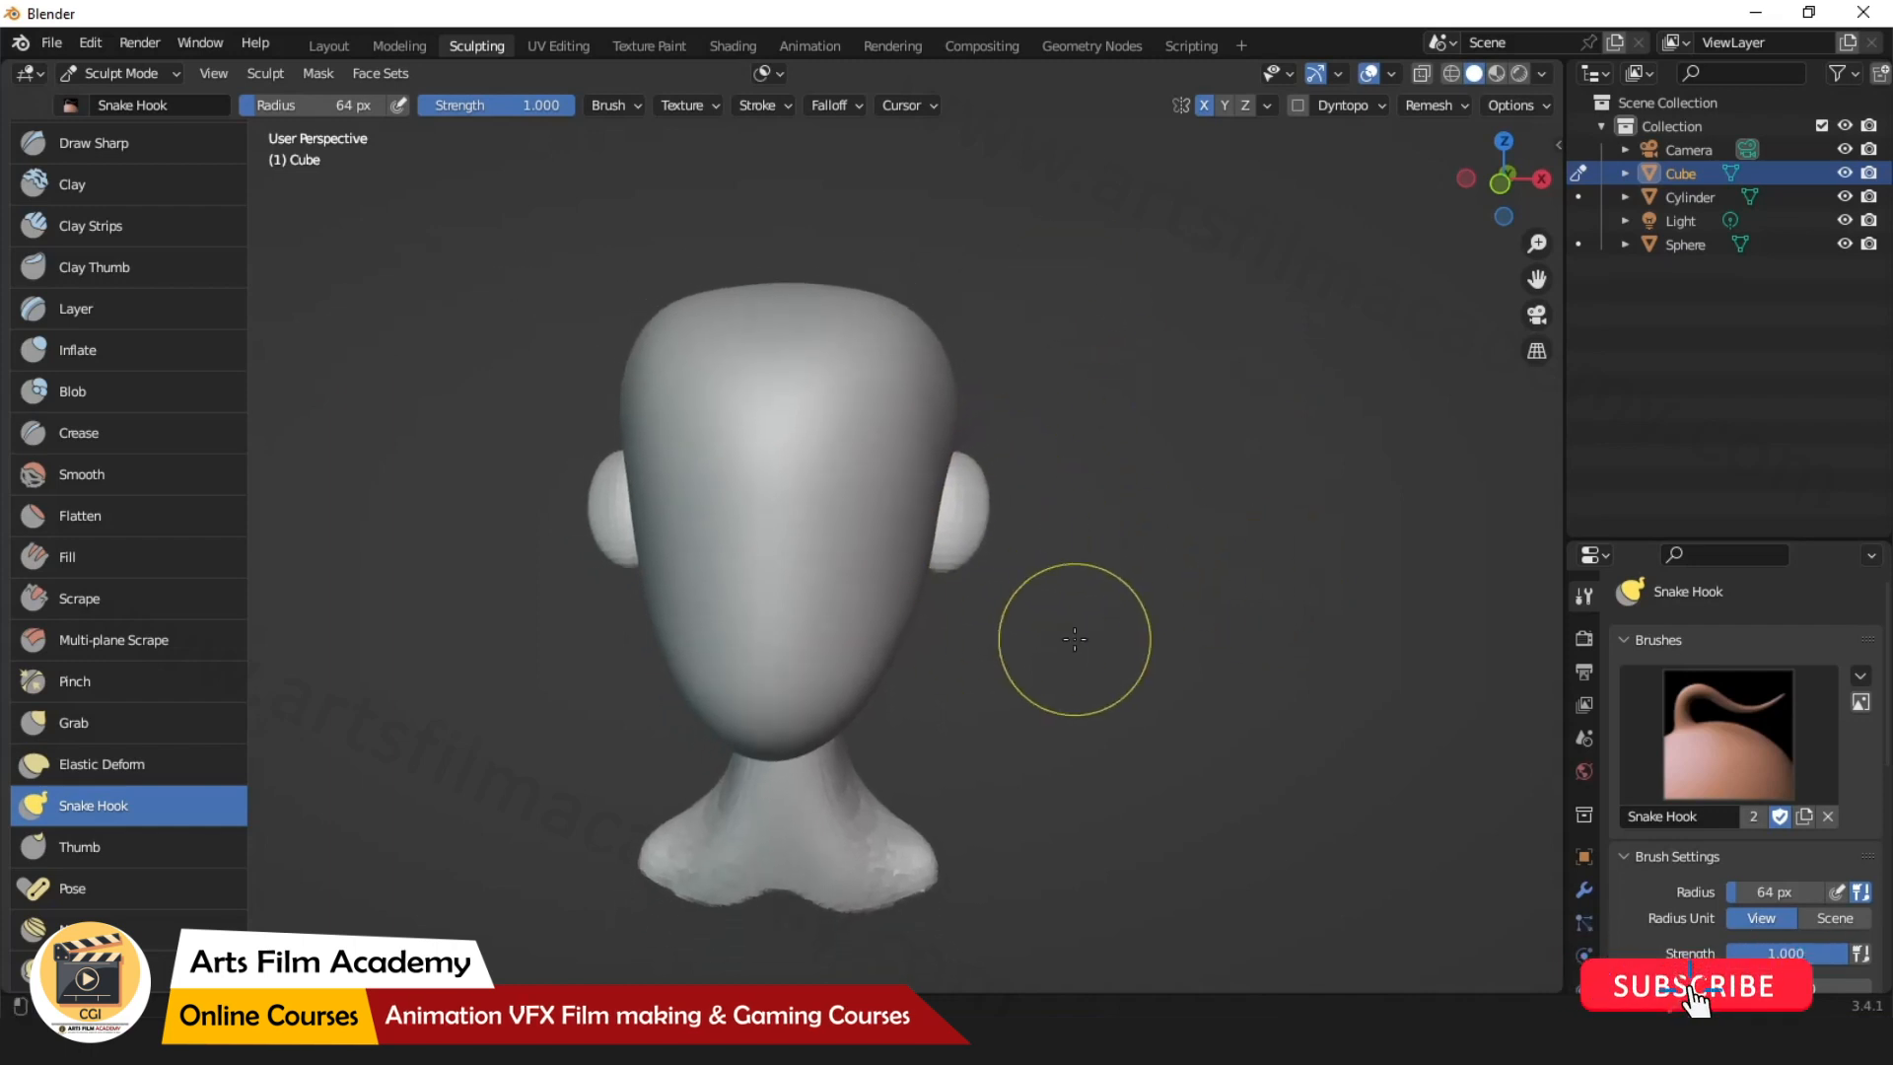
middle_drag(1073, 633, 917, 550)
drag(934, 367, 1052, 287)
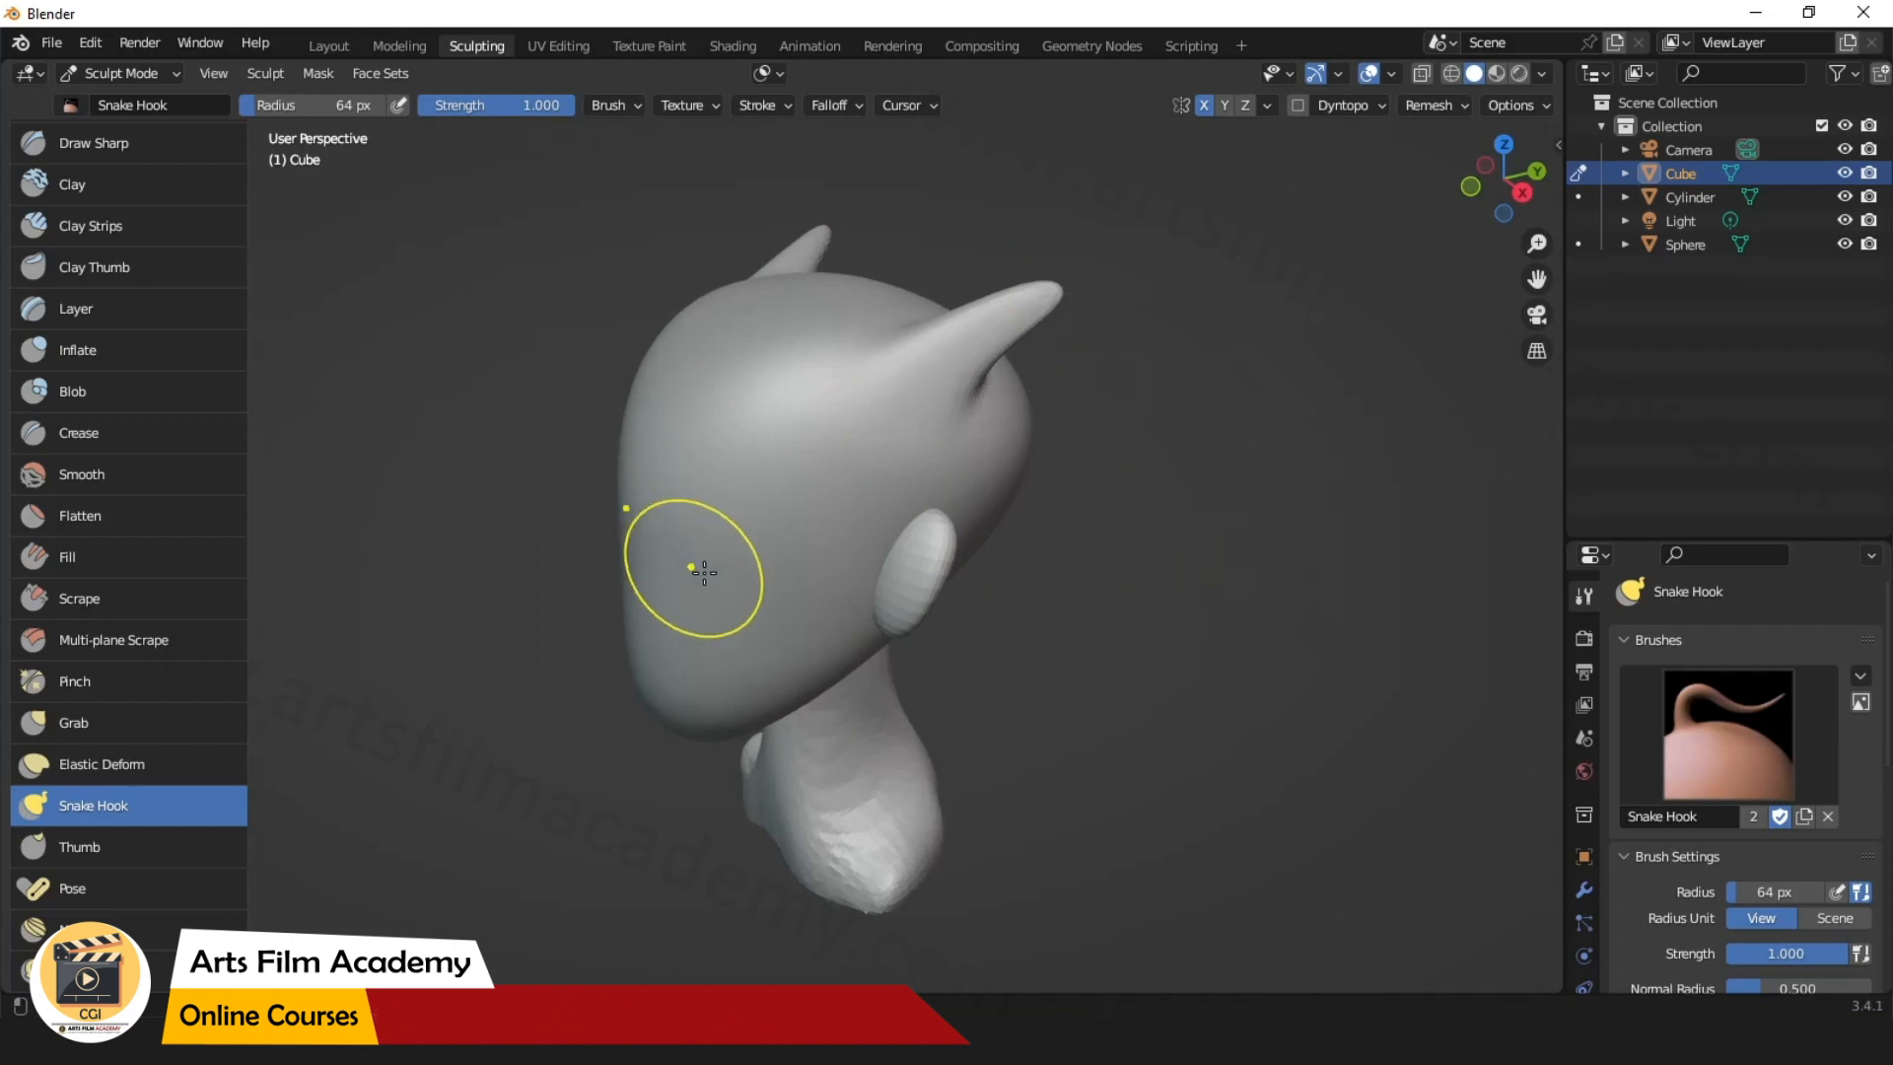
key(ctrl+z)
mouse_move(725, 600)
middle_down()
mouse_move(928, 477)
mouse_move(986, 414)
middle_up()
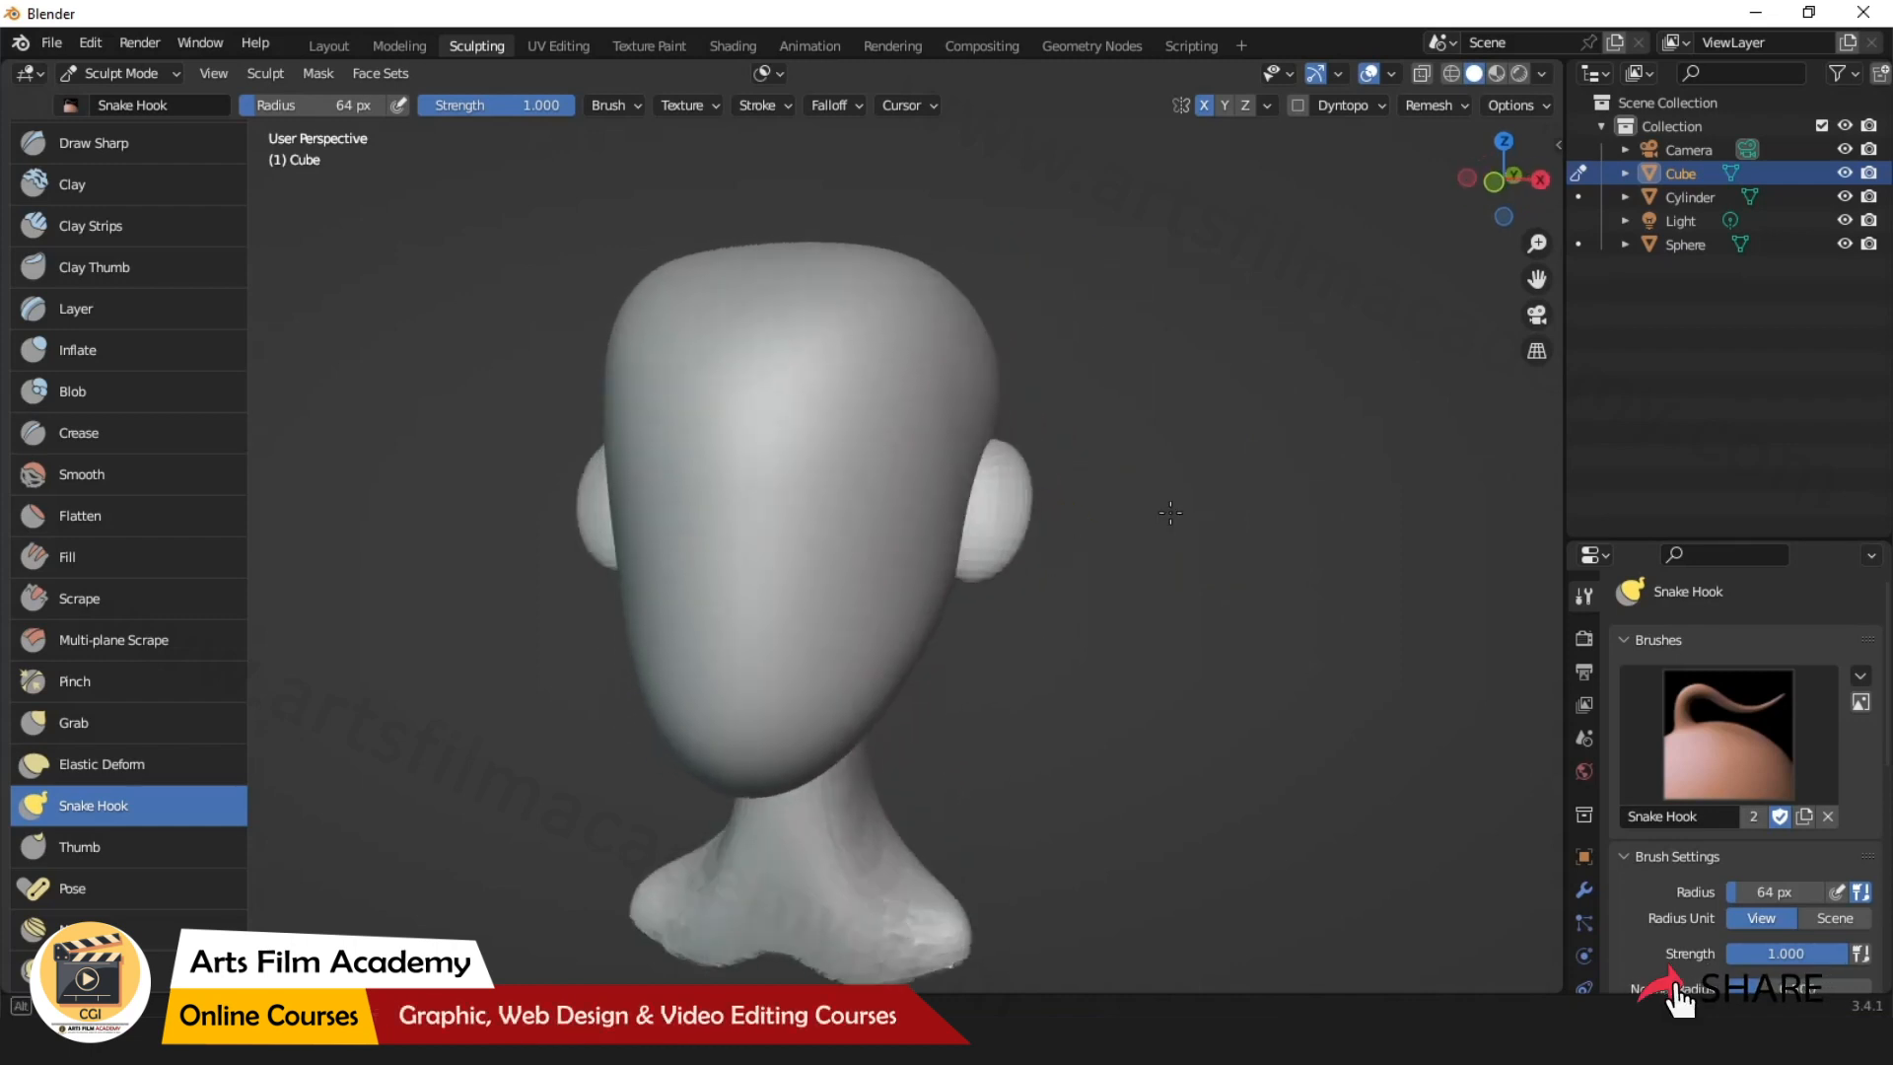
Pull long horns outward from both upper sides of the head with Snake Hook, and show the wireframe overlay.
mouse_move(924, 344)
mouse_down()
mouse_move(1006, 264)
mouse_move(1135, 238)
mouse_move(1209, 233)
mouse_move(1305, 273)
mouse_up()
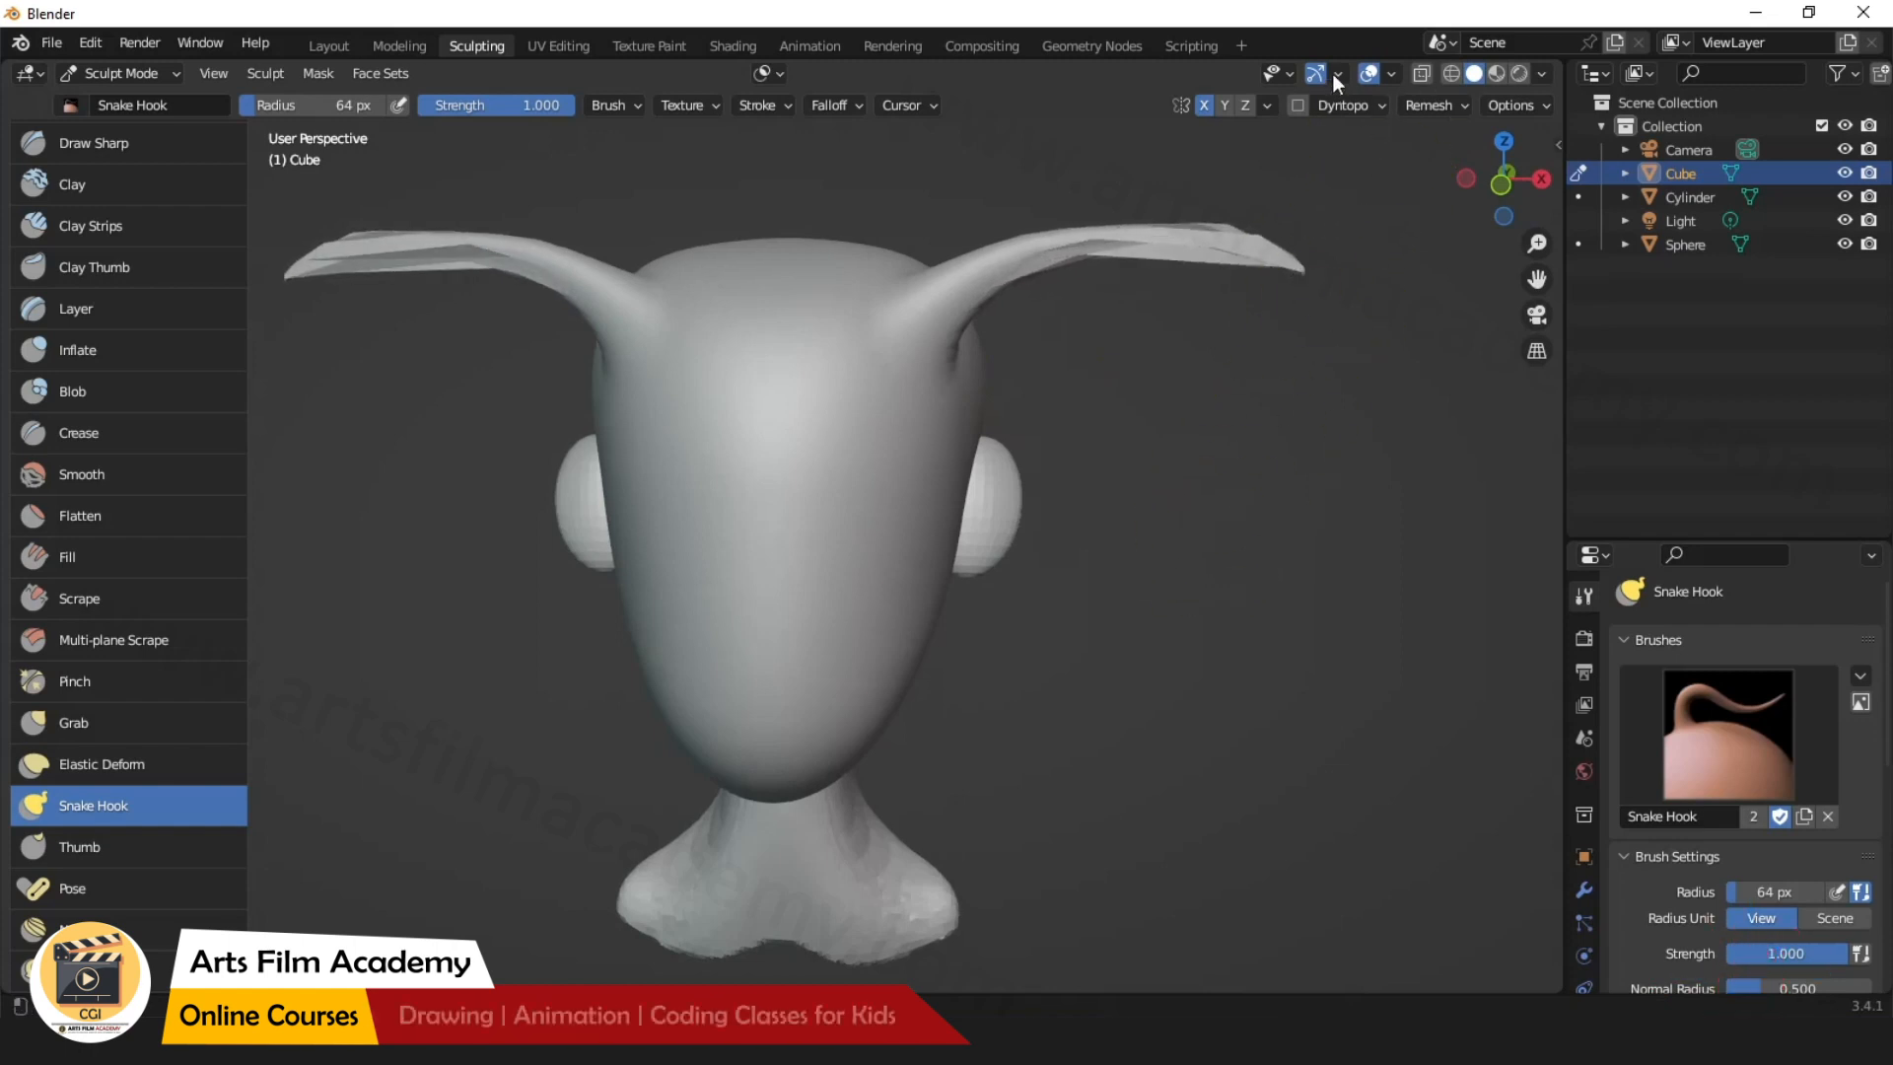
click(1390, 74)
click(1246, 473)
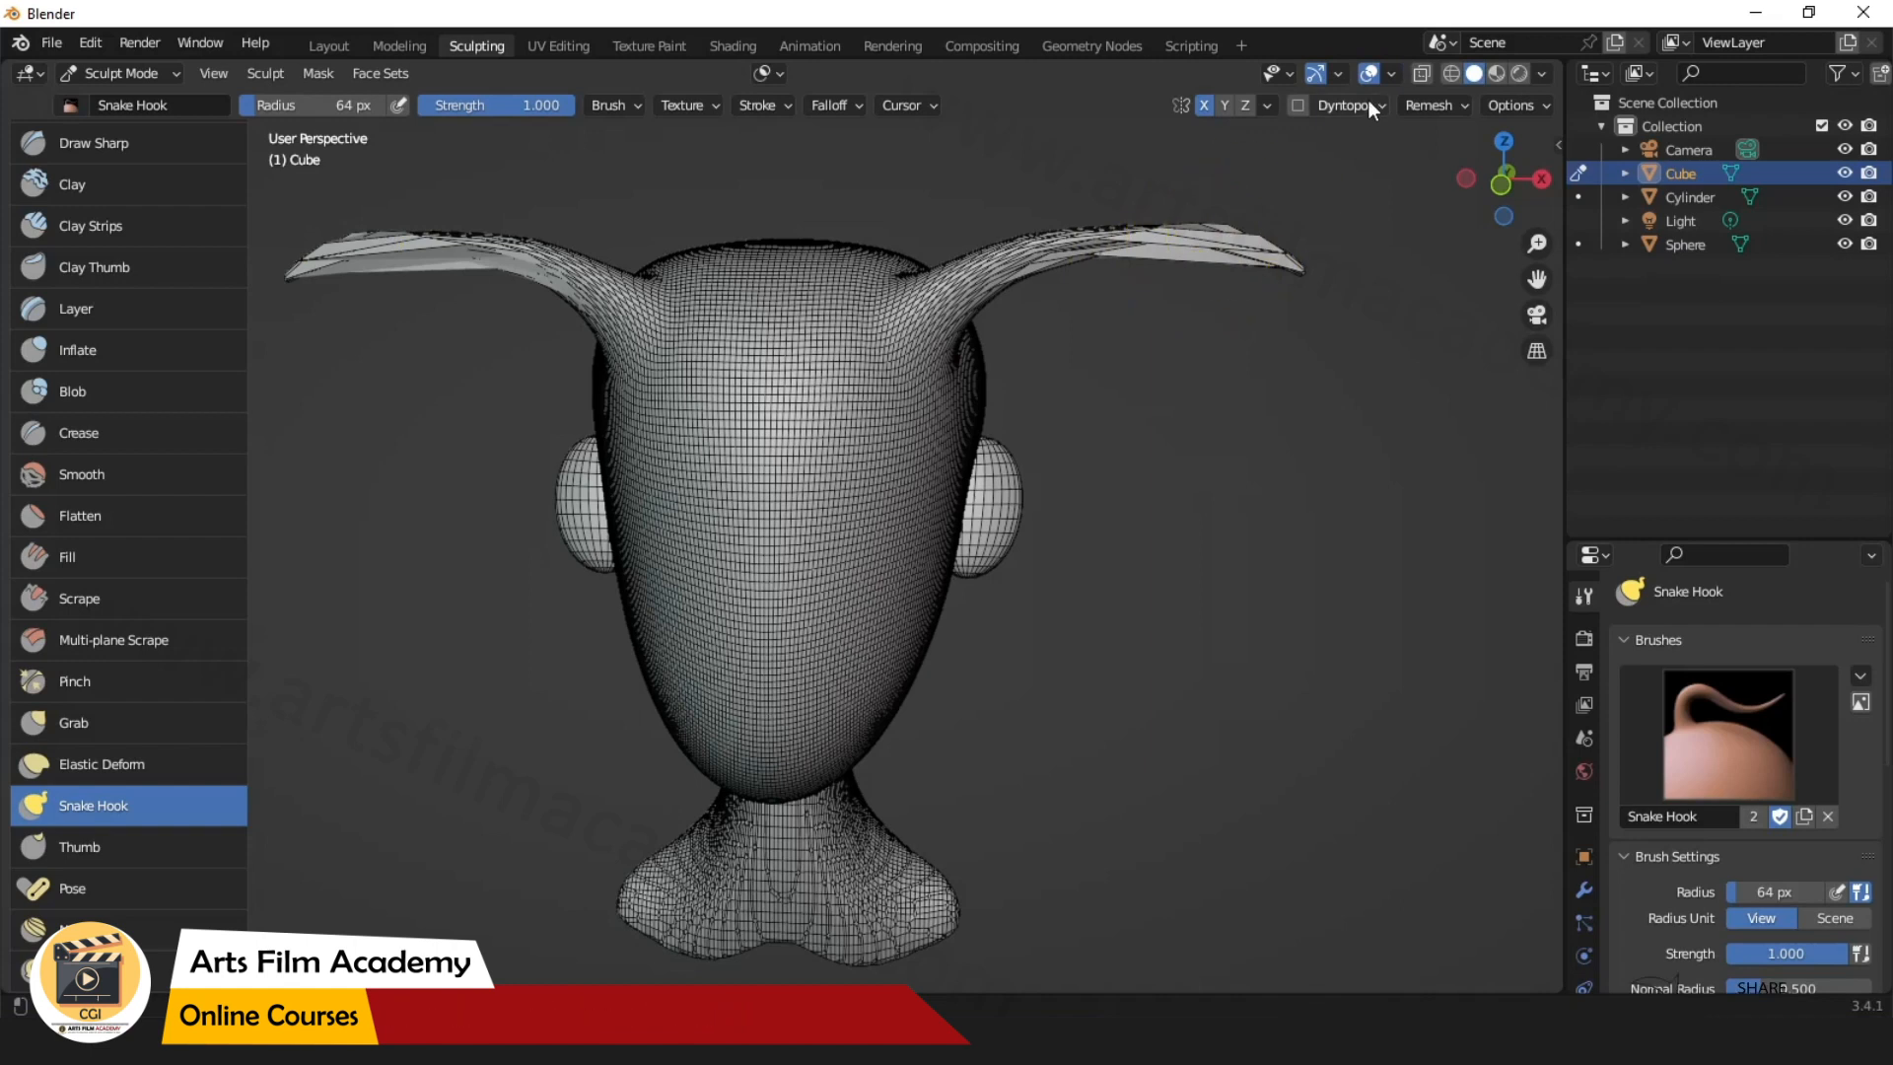
Turn off the wireframe overlay and undo the long Snake Hook horns on the head.
click(1390, 74)
click(1246, 473)
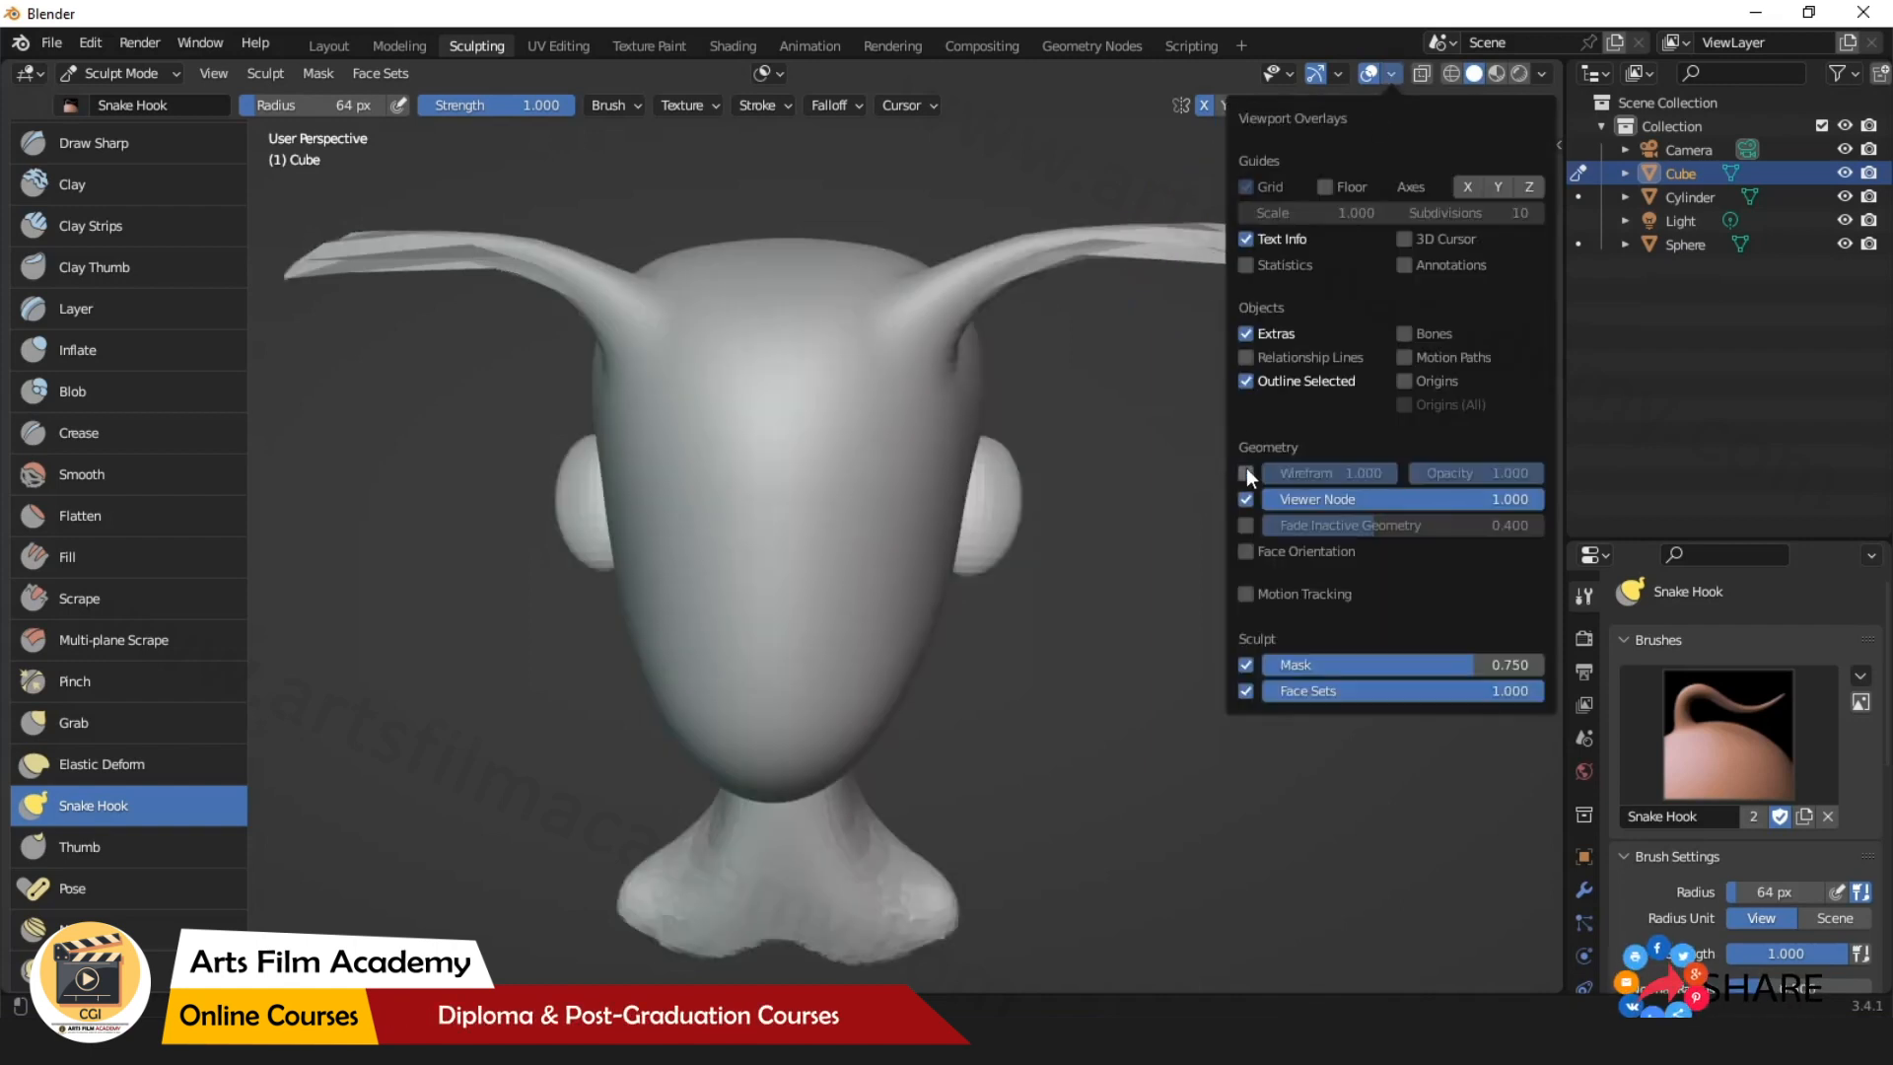
key(ctrl+z)
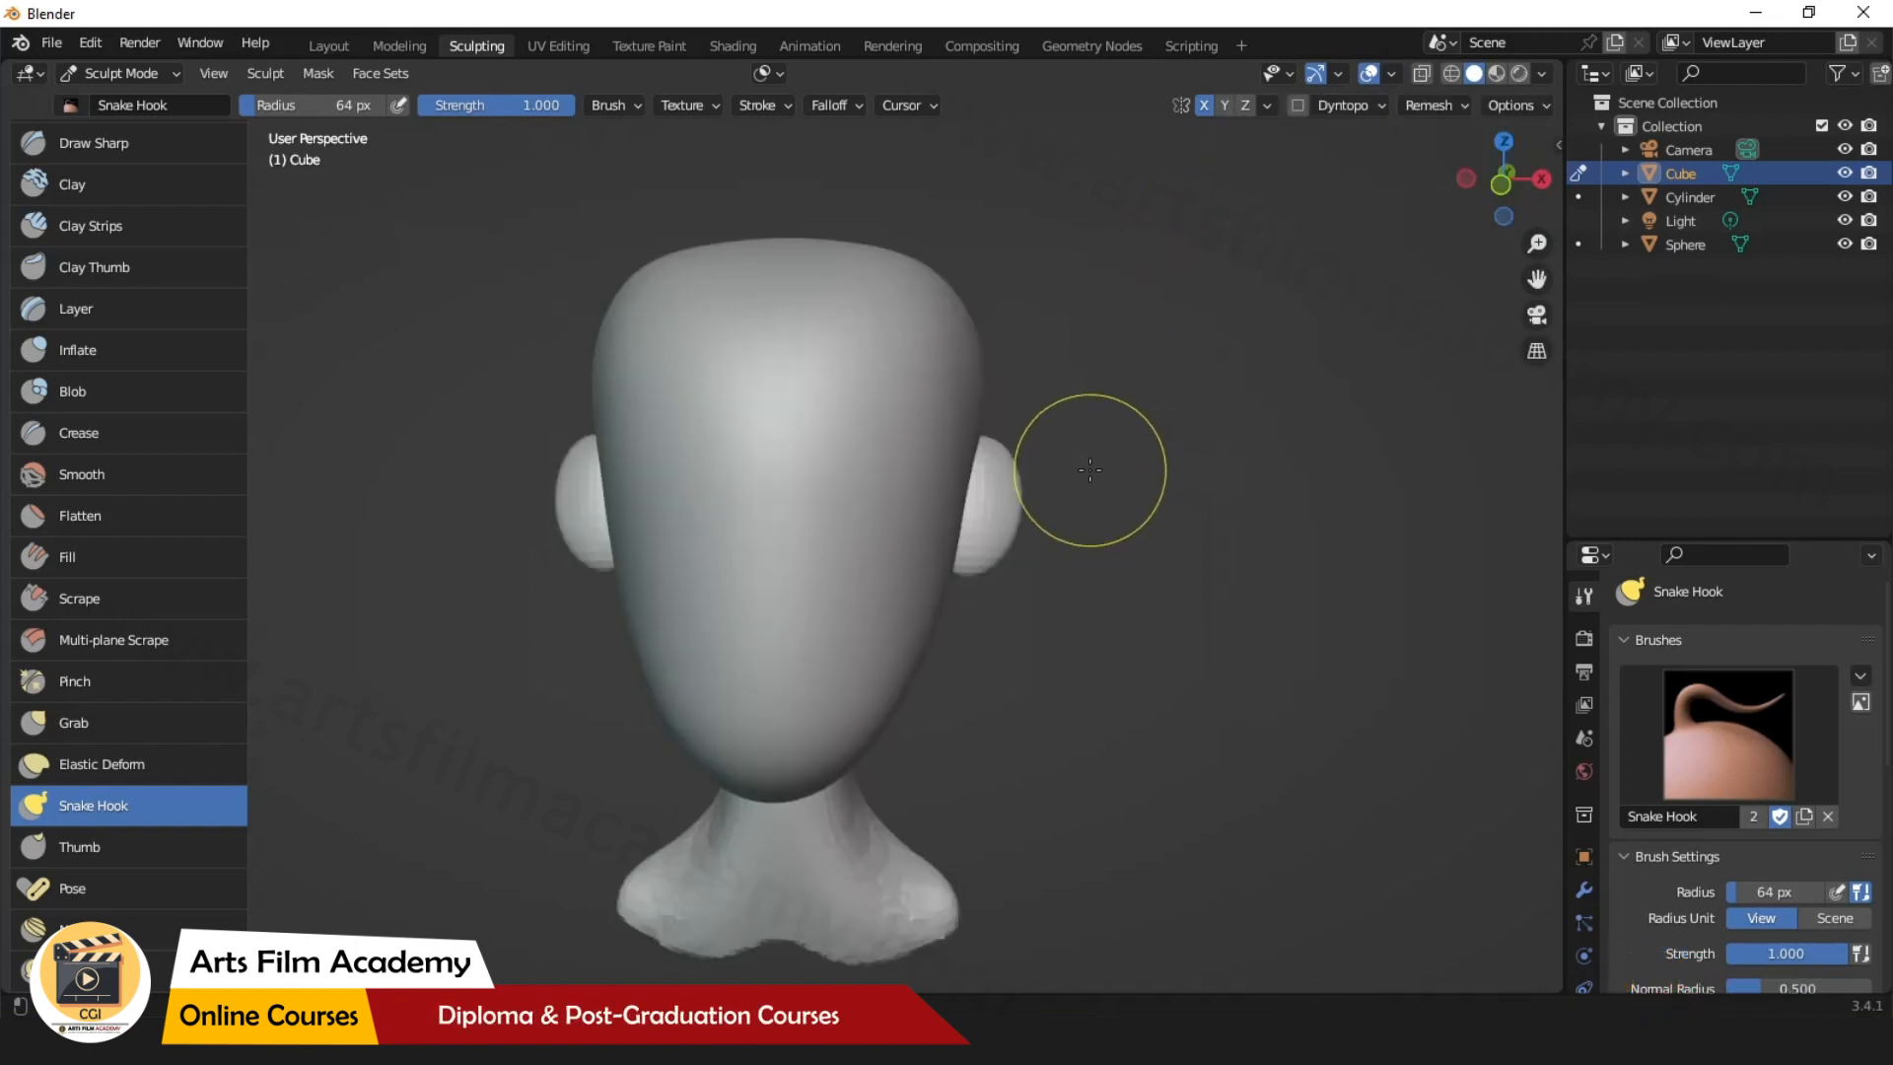
Enable Dyntopo for the head and accept its vertex data warning.
alt+drag(1103, 471, 1006, 560)
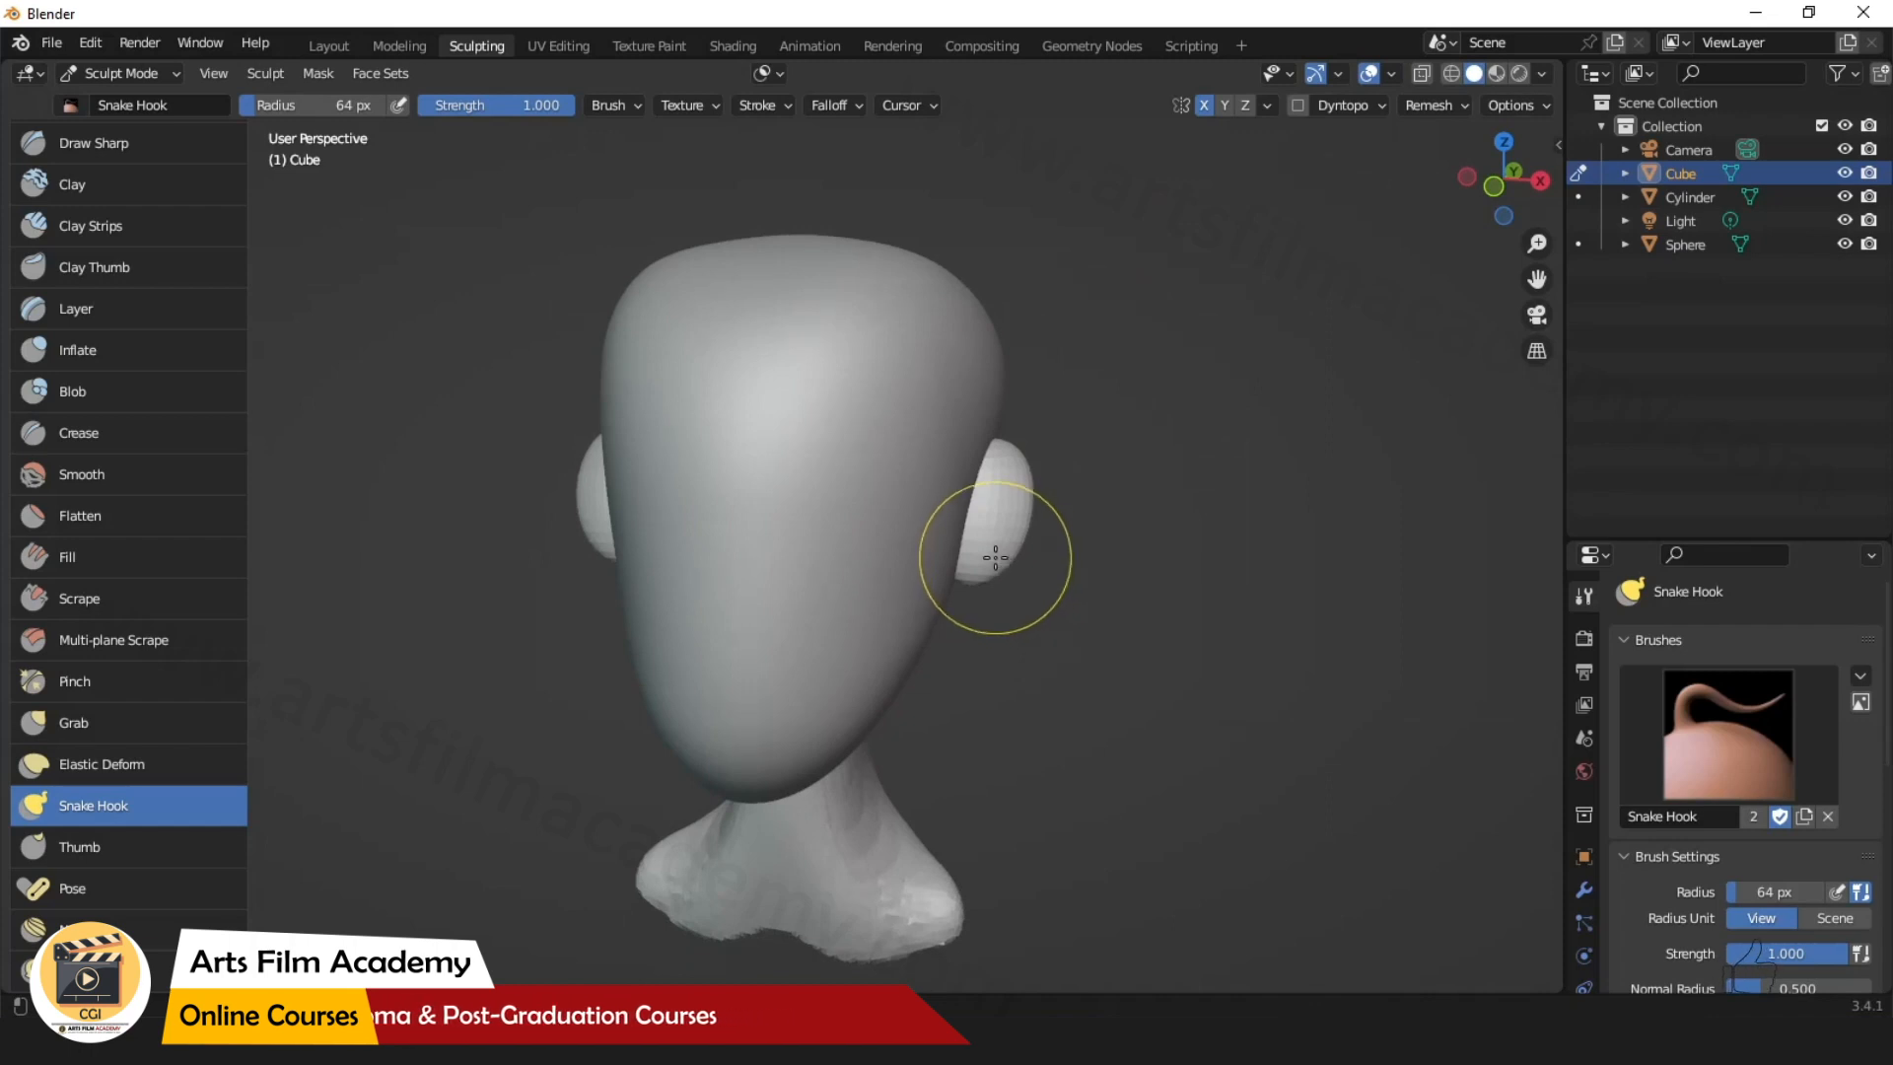
alt+drag(1056, 667, 1073, 652)
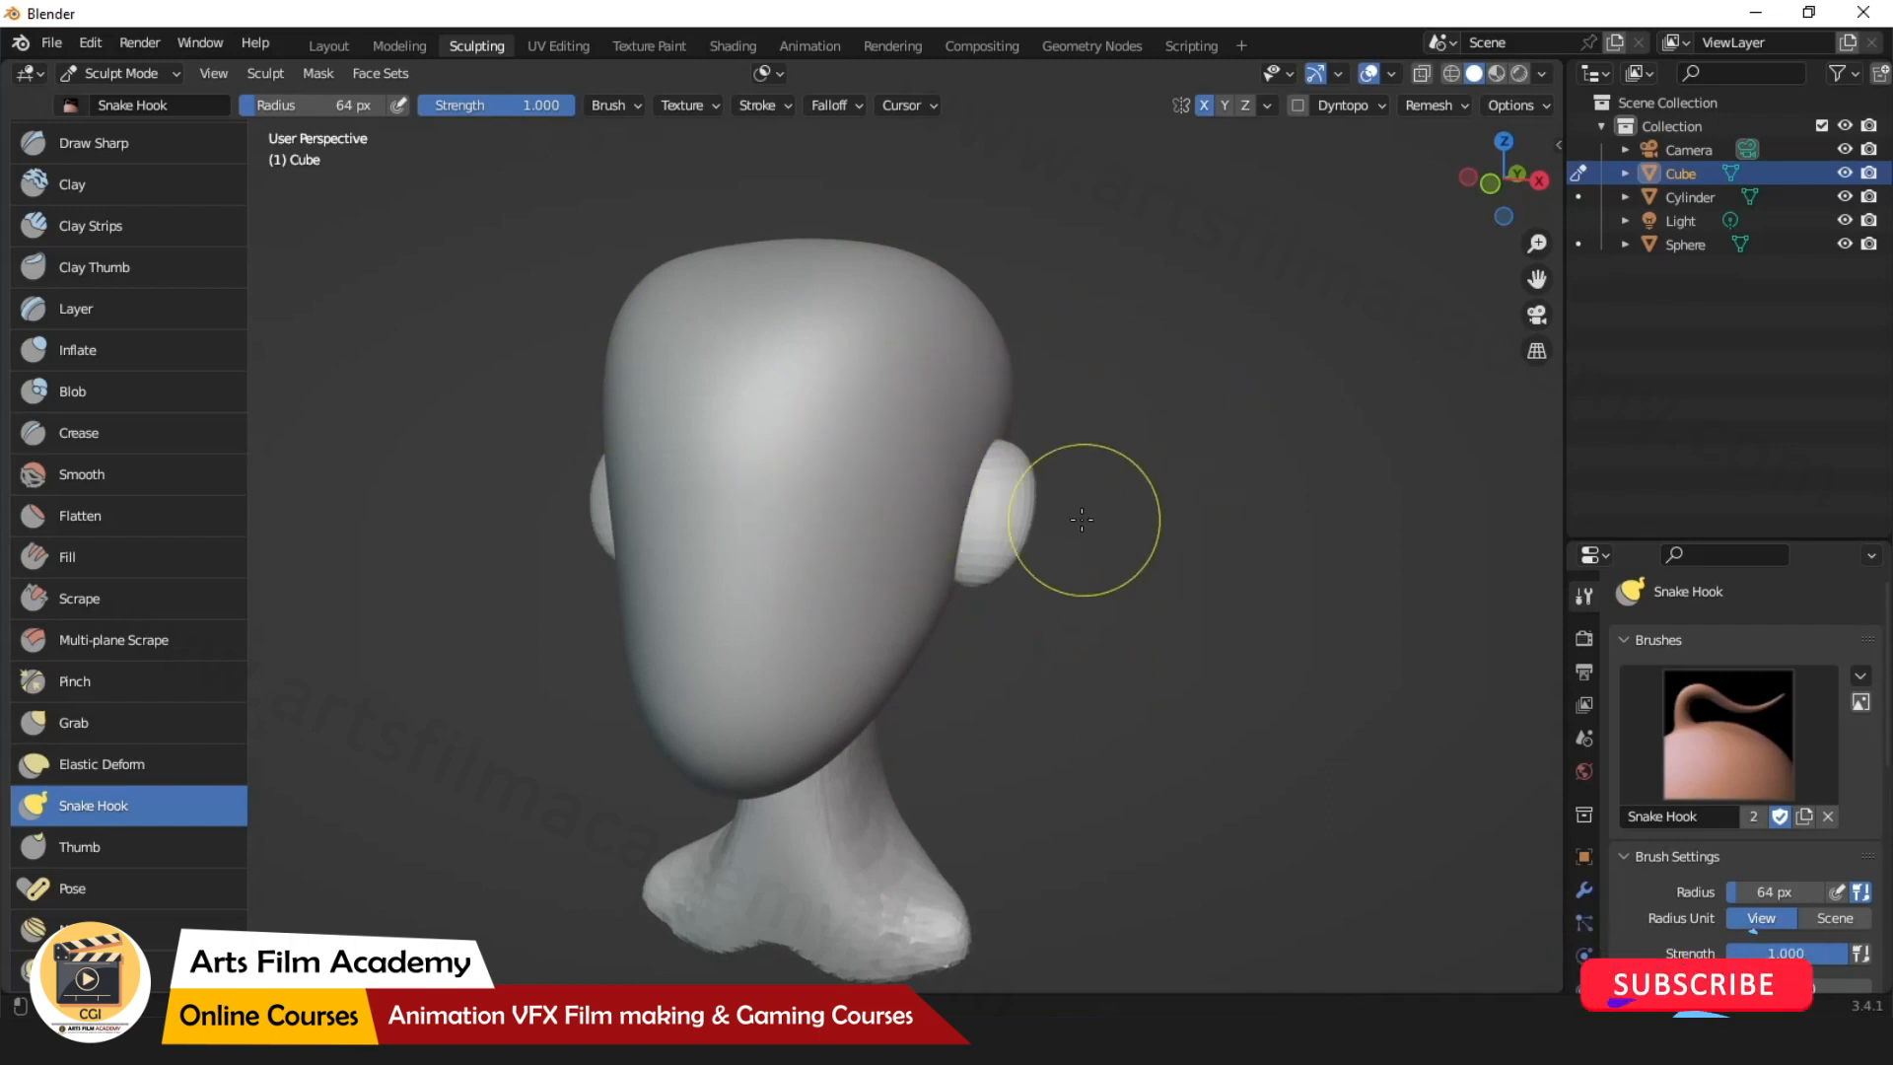
alt+drag(1005, 460, 1028, 460)
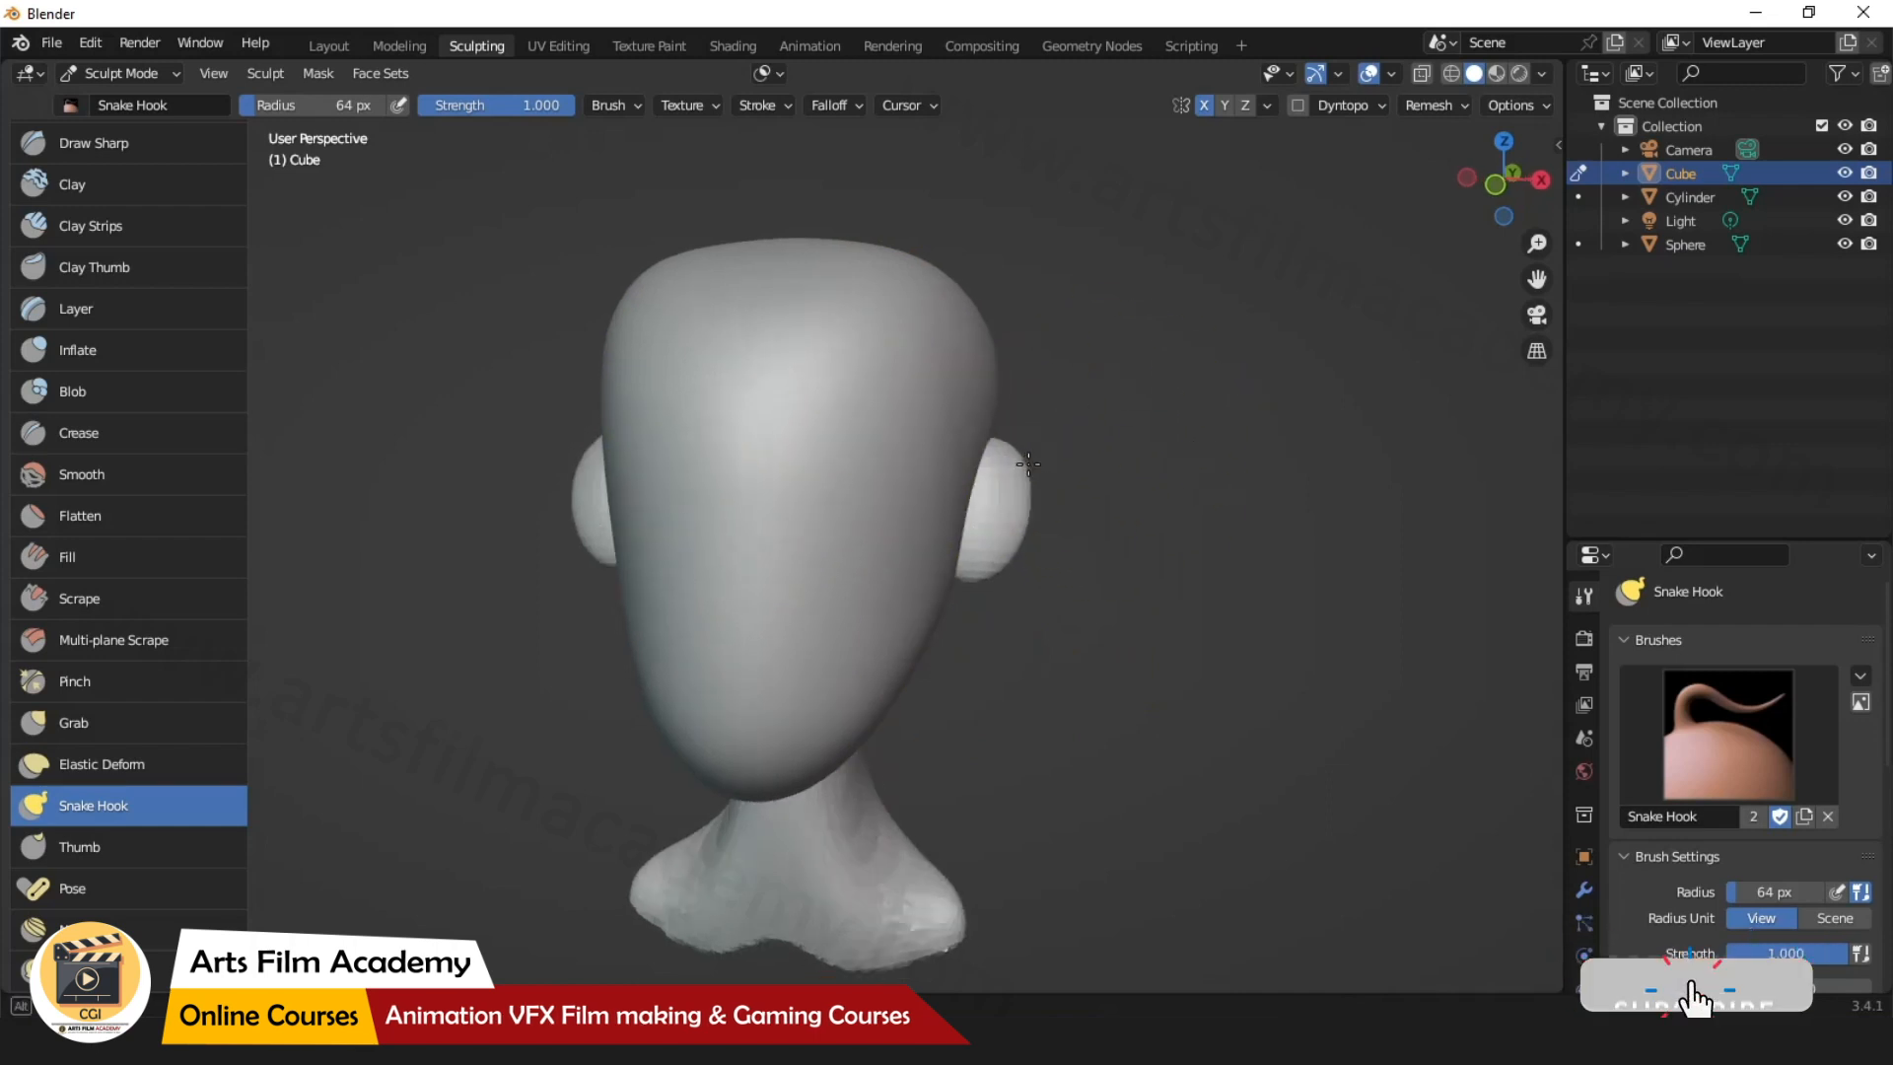
click(1299, 103)
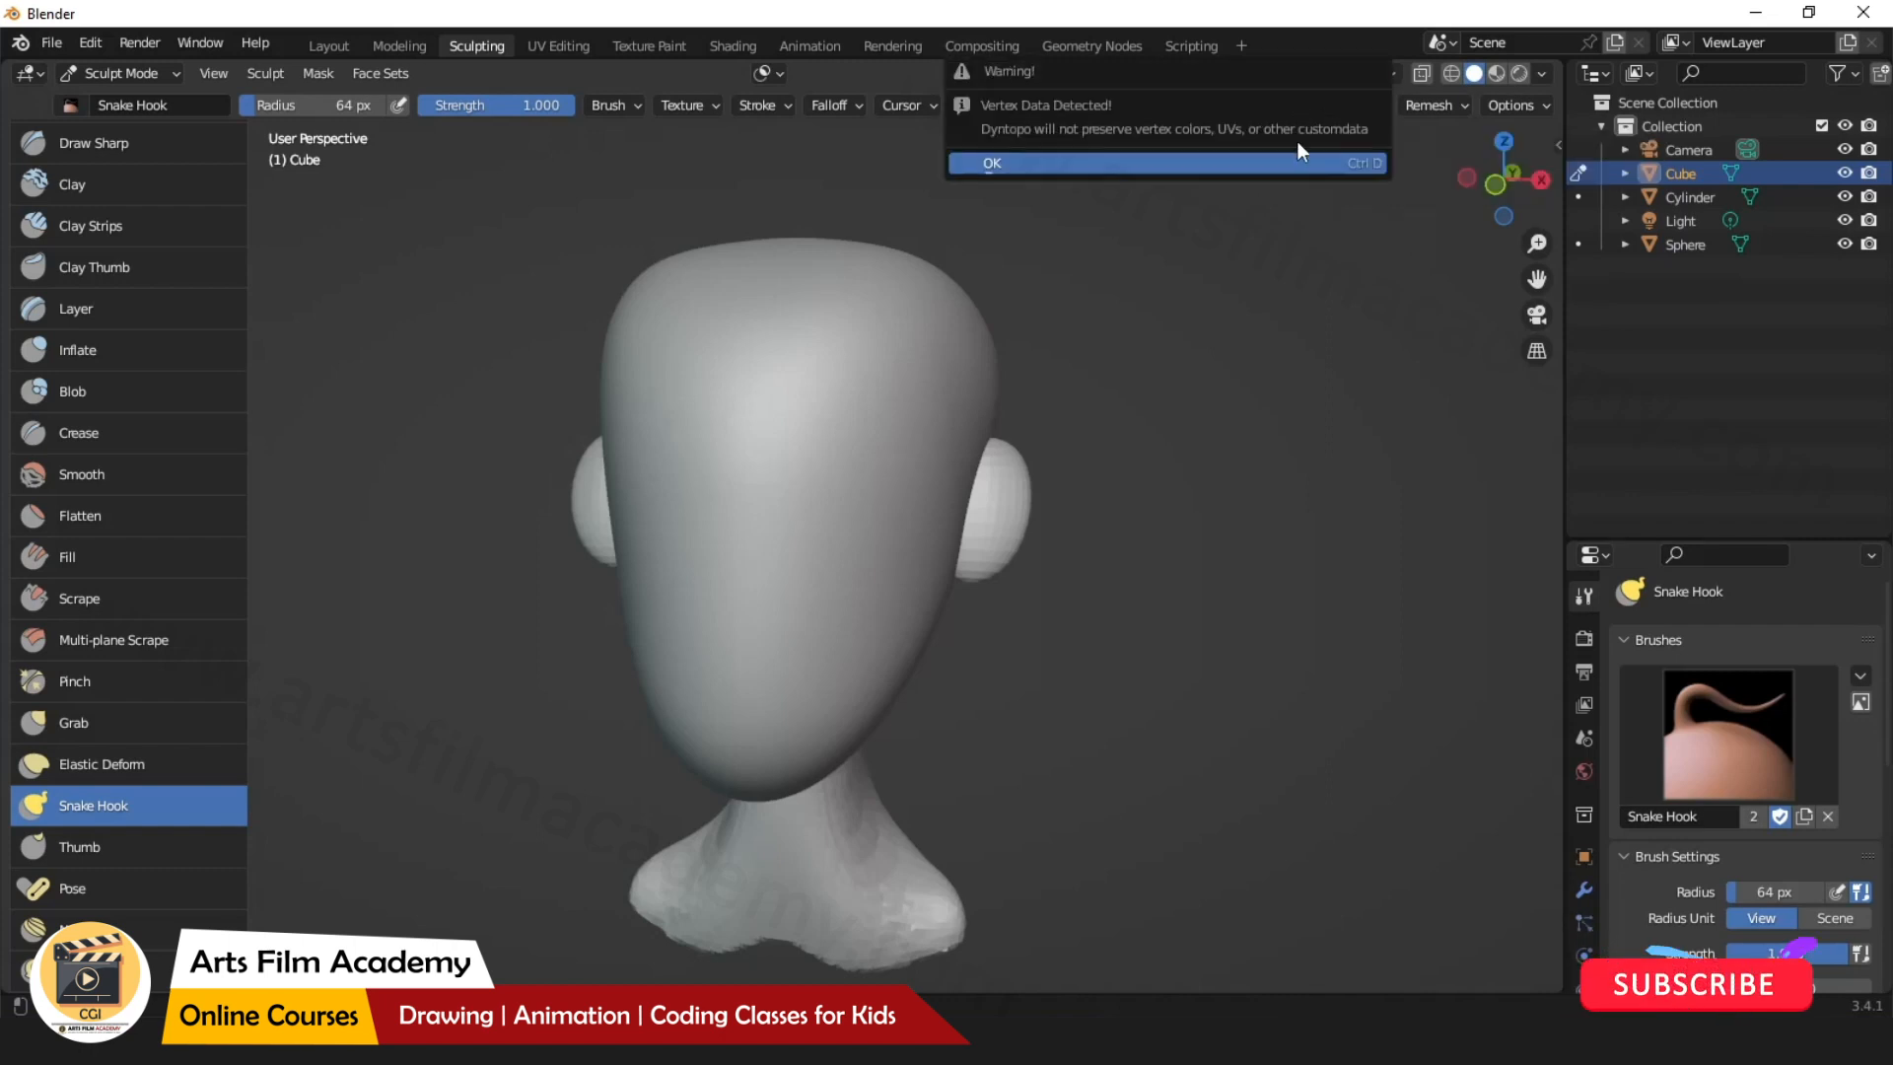
click(1187, 164)
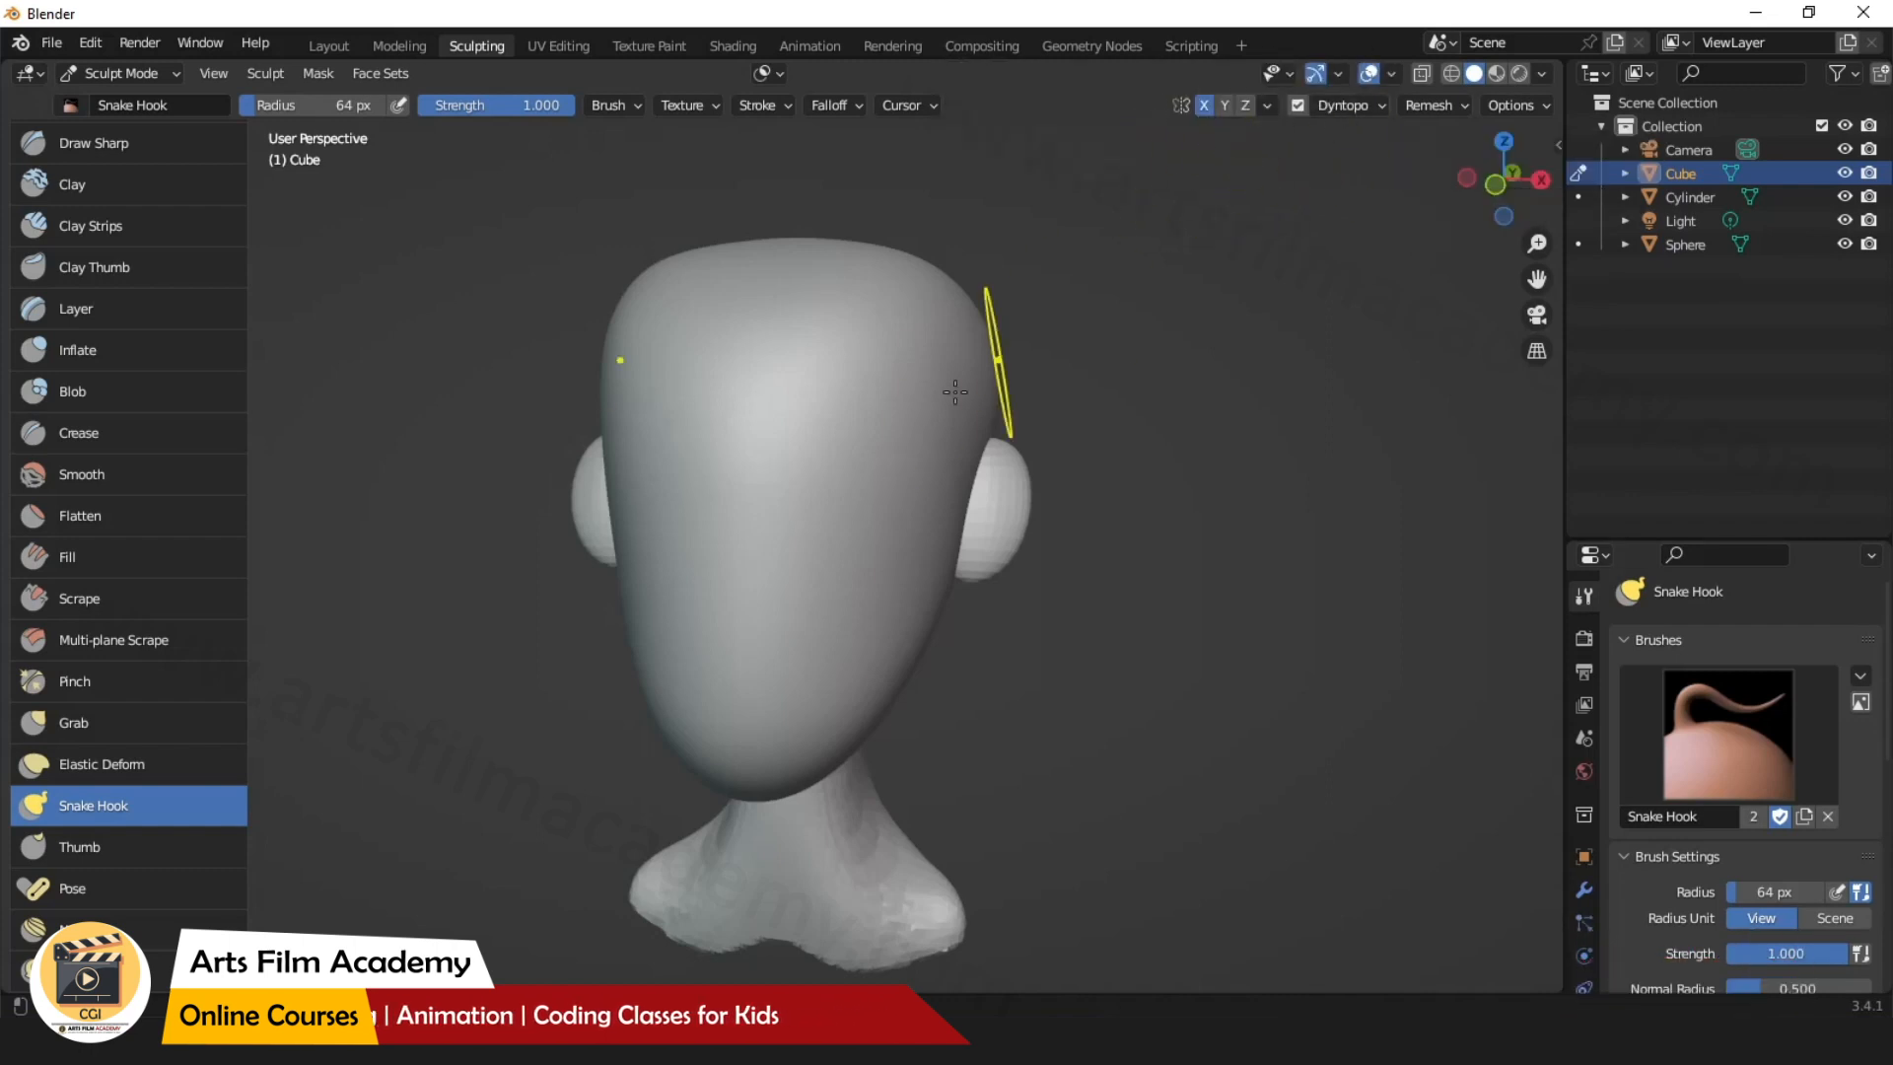
Pull short horns outward from both upper sides of the head with Snake Hook, using the default Dyntopo detail.
drag(913, 393, 965, 311)
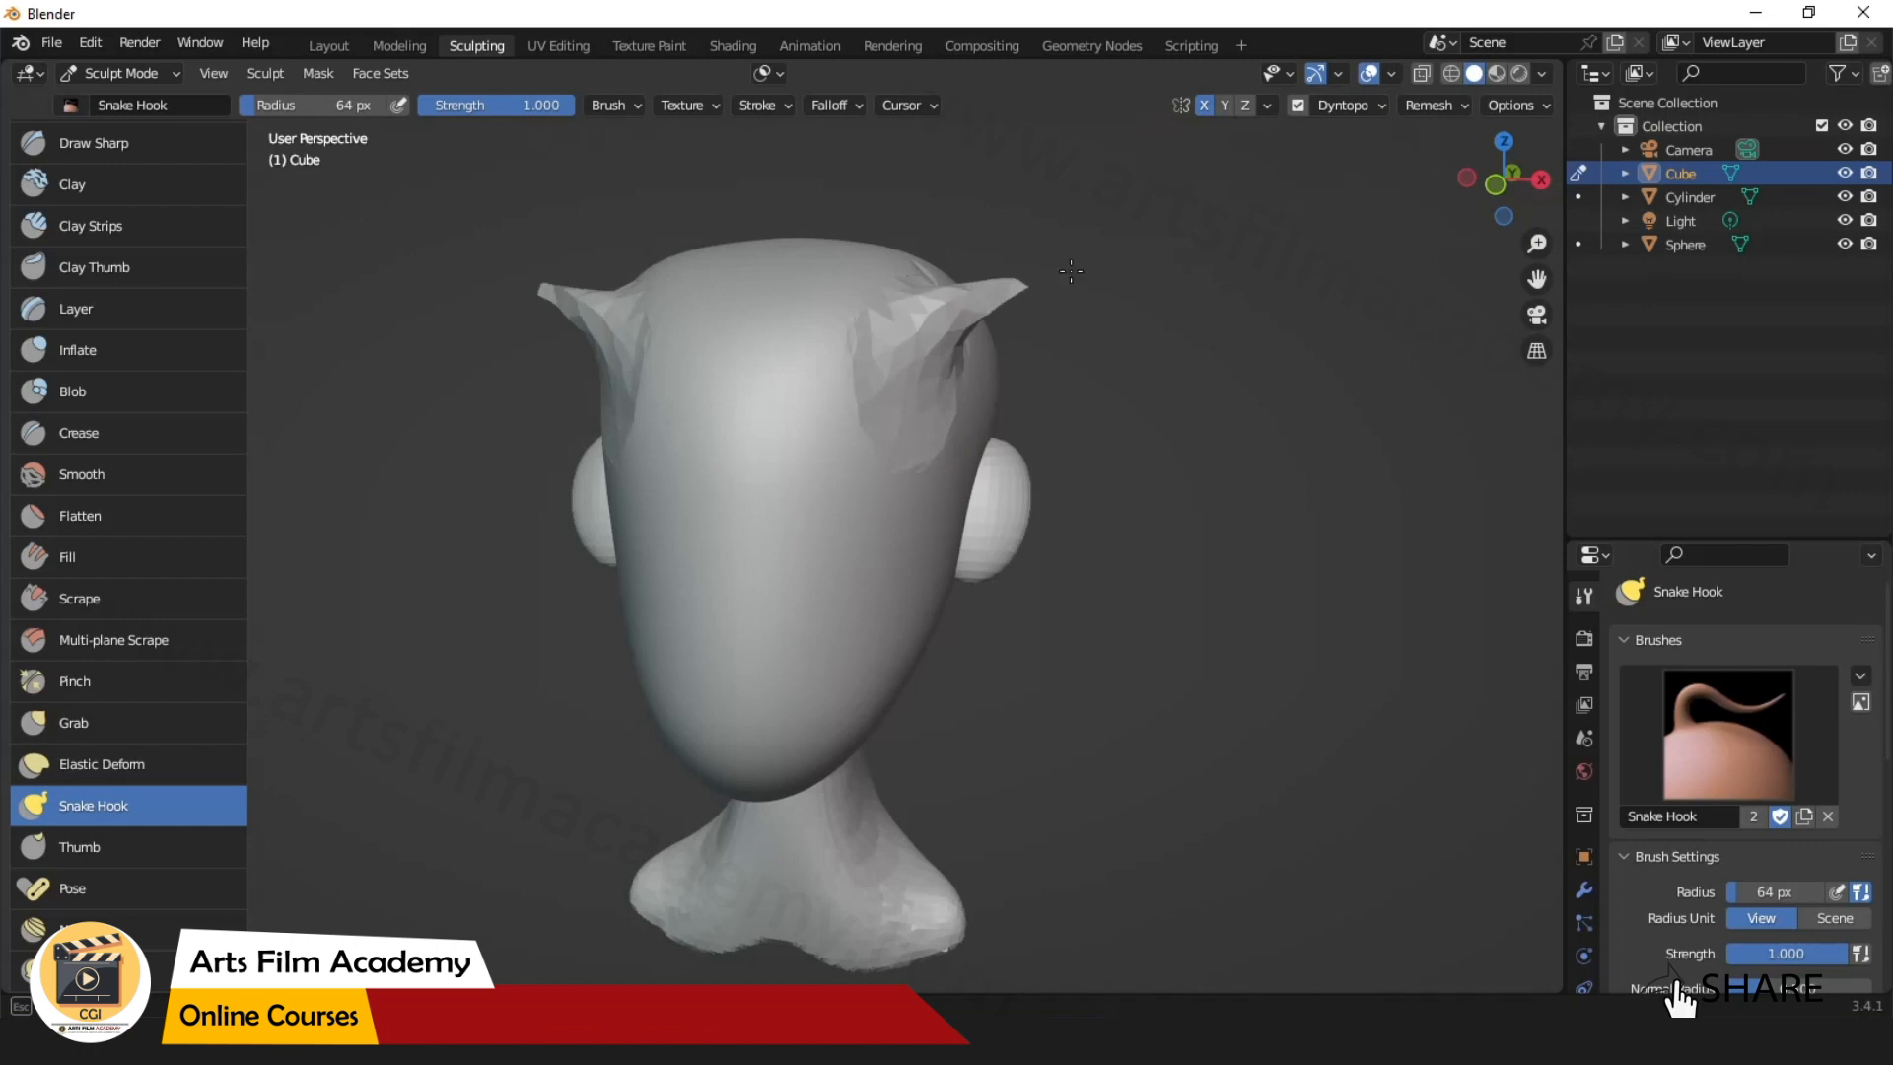
mouse_move(1183, 371)
alt+mouse_down()
mouse_move(823, 387)
mouse_move(1121, 379)
alt+mouse_up()
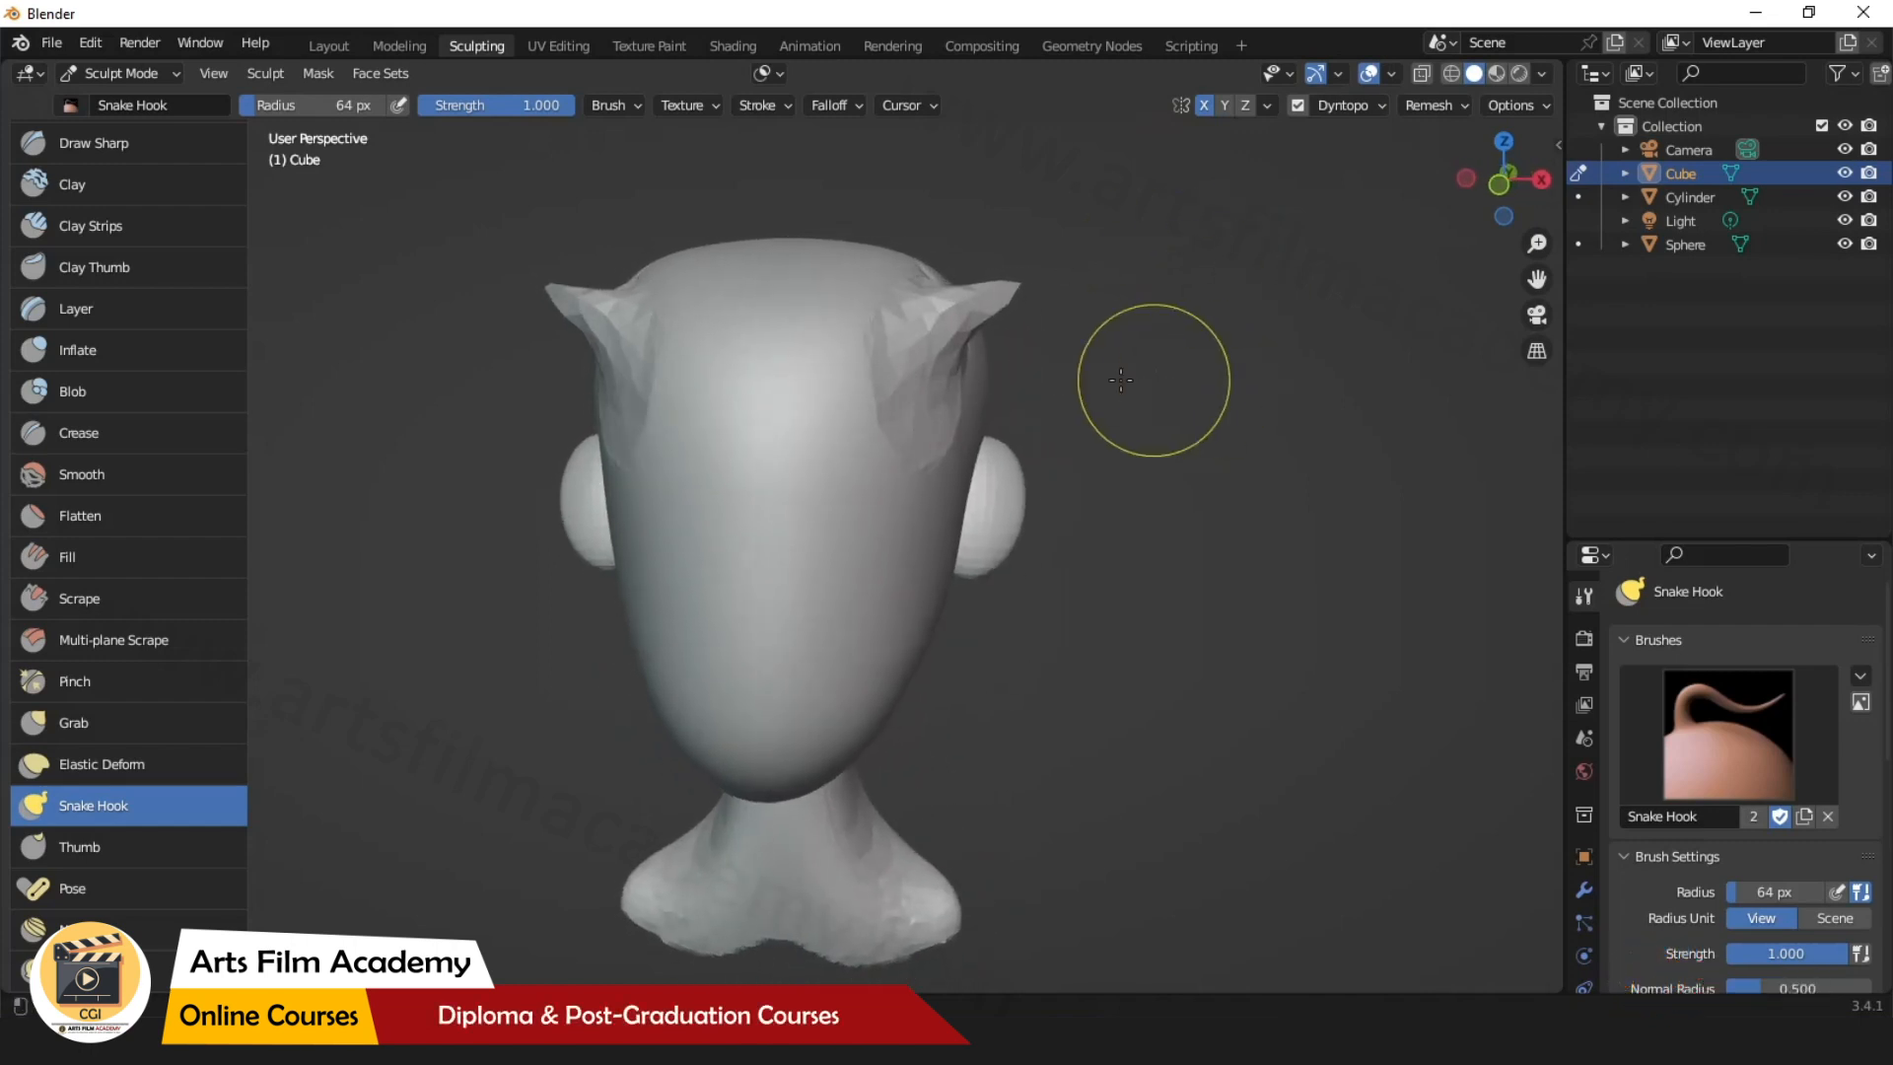
mouse_move(963, 359)
alt+mouse_down()
mouse_move(914, 474)
mouse_move(1179, 355)
mouse_move(860, 369)
alt+mouse_up()
scroll(887, 364, up, 2)
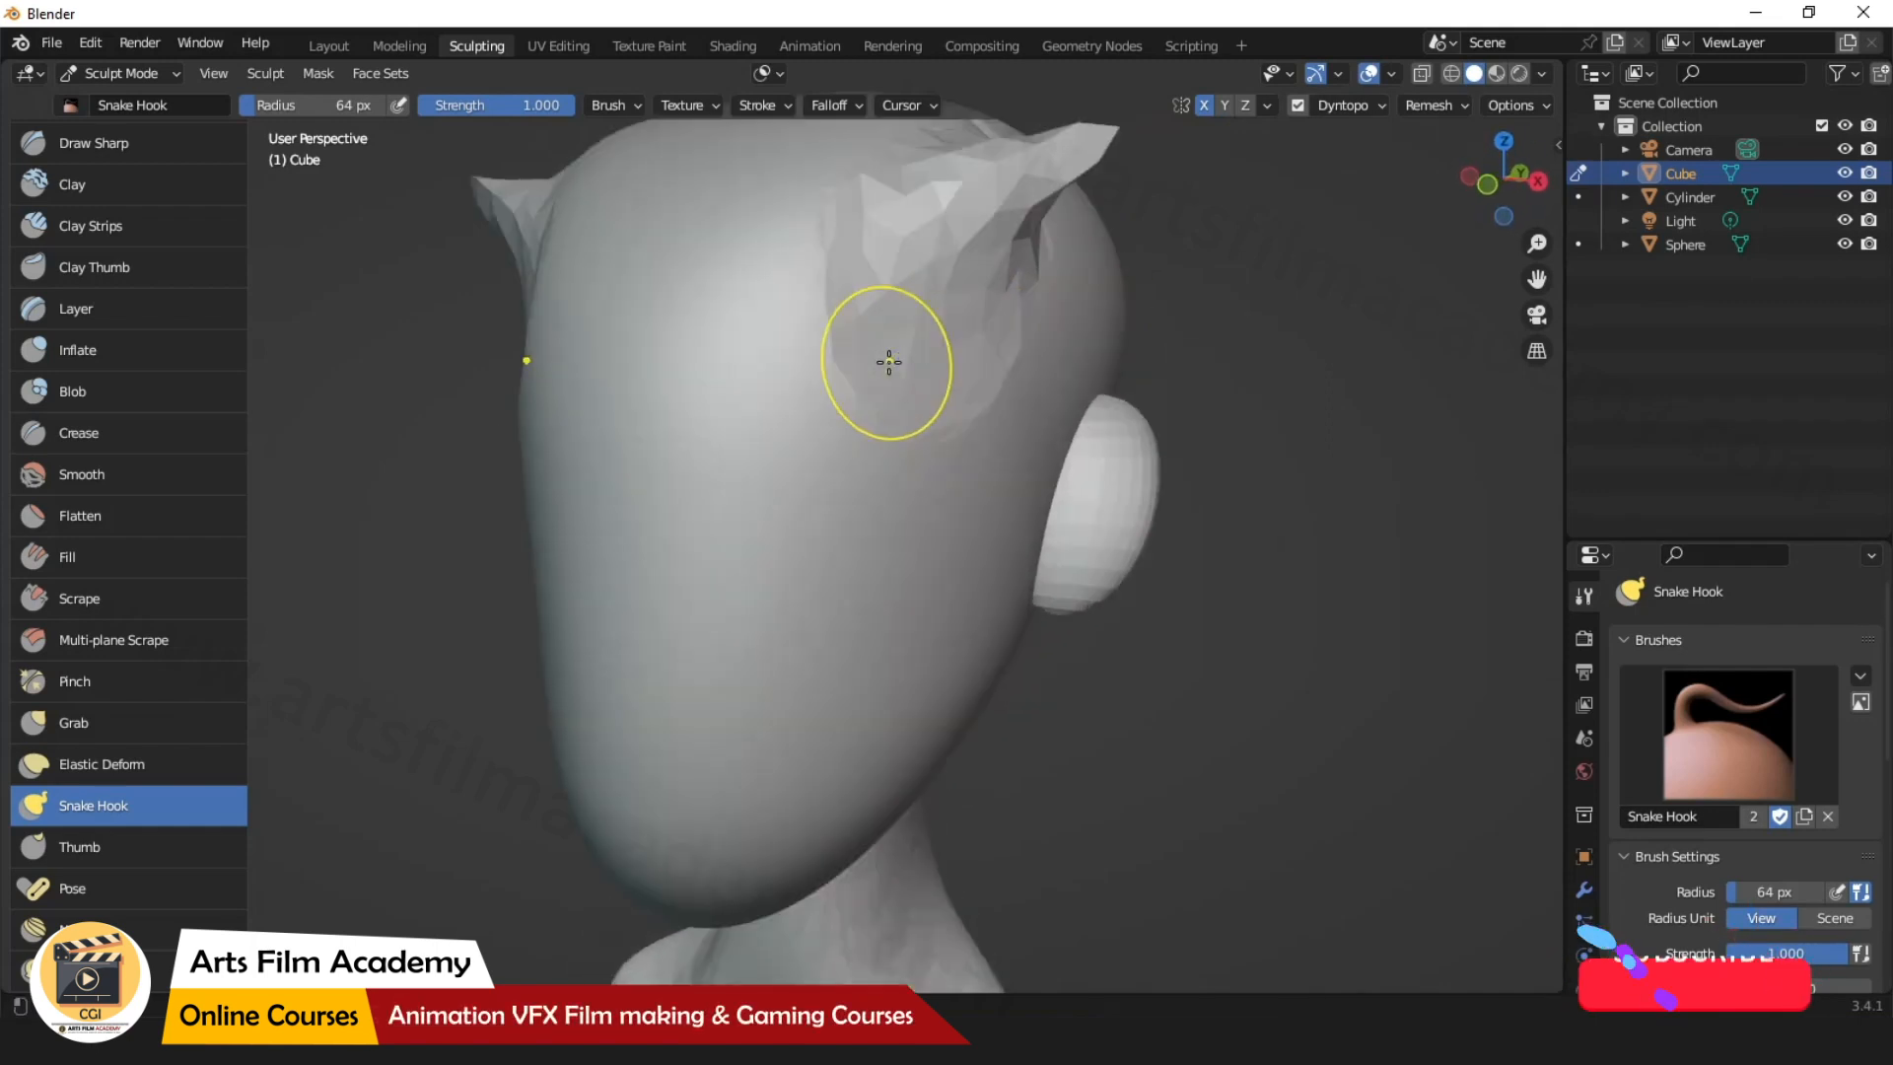
scroll(888, 364, down, 1)
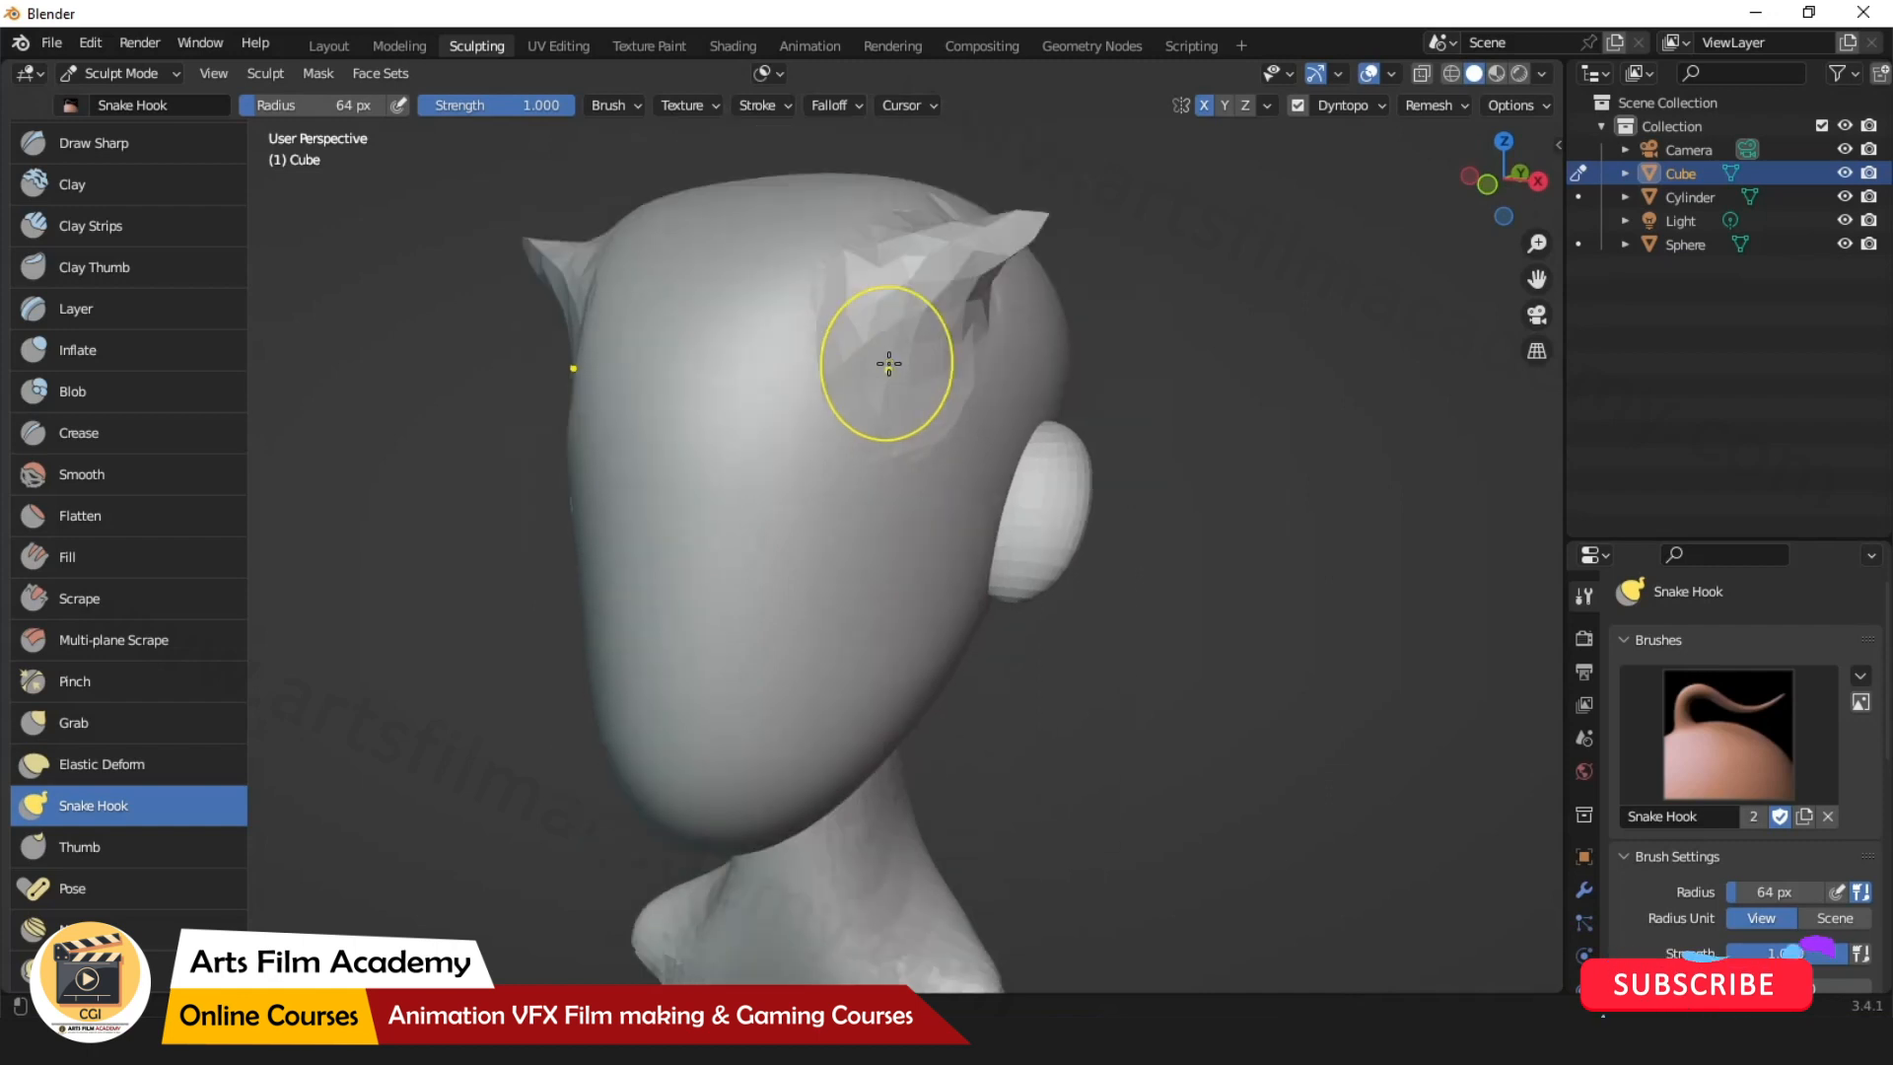
Toggle the wireframe overlay to examine the triangles around the short horns, leave it off, and undo the horns.
click(1394, 73)
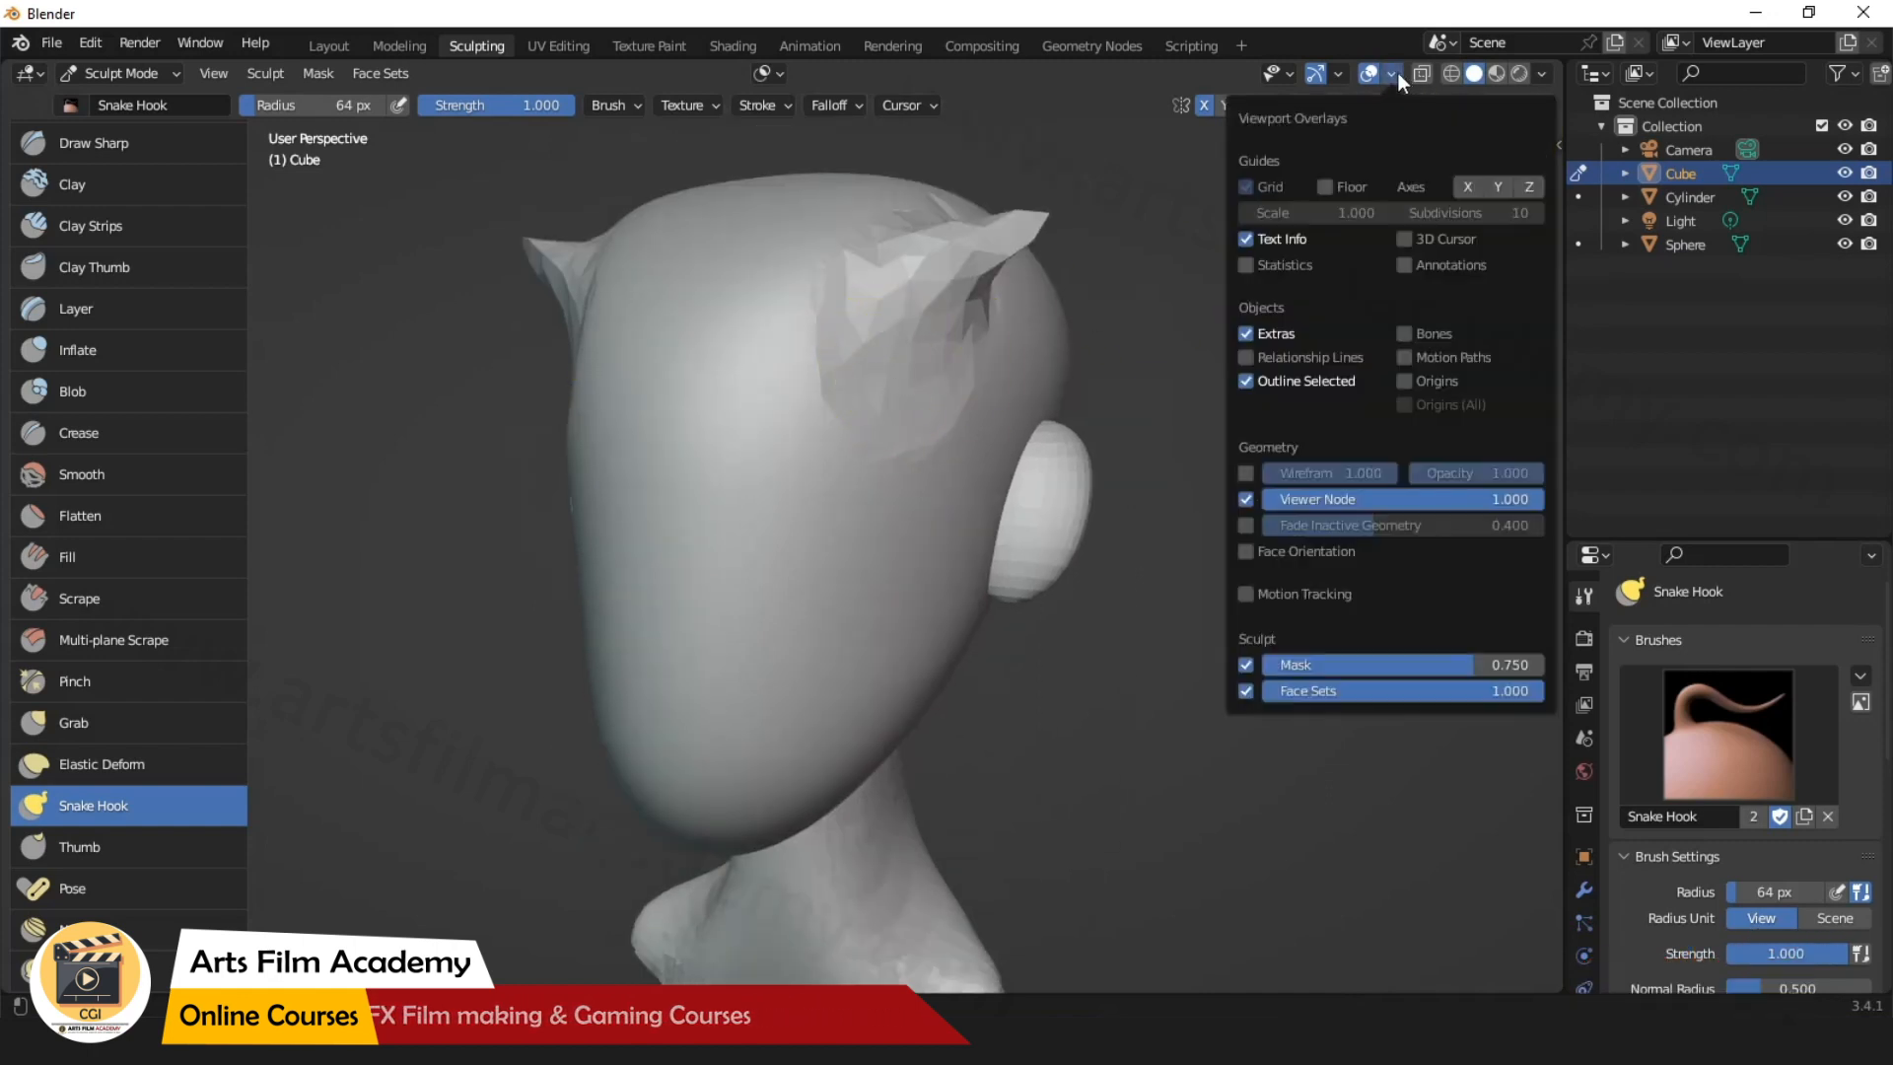
click(1248, 477)
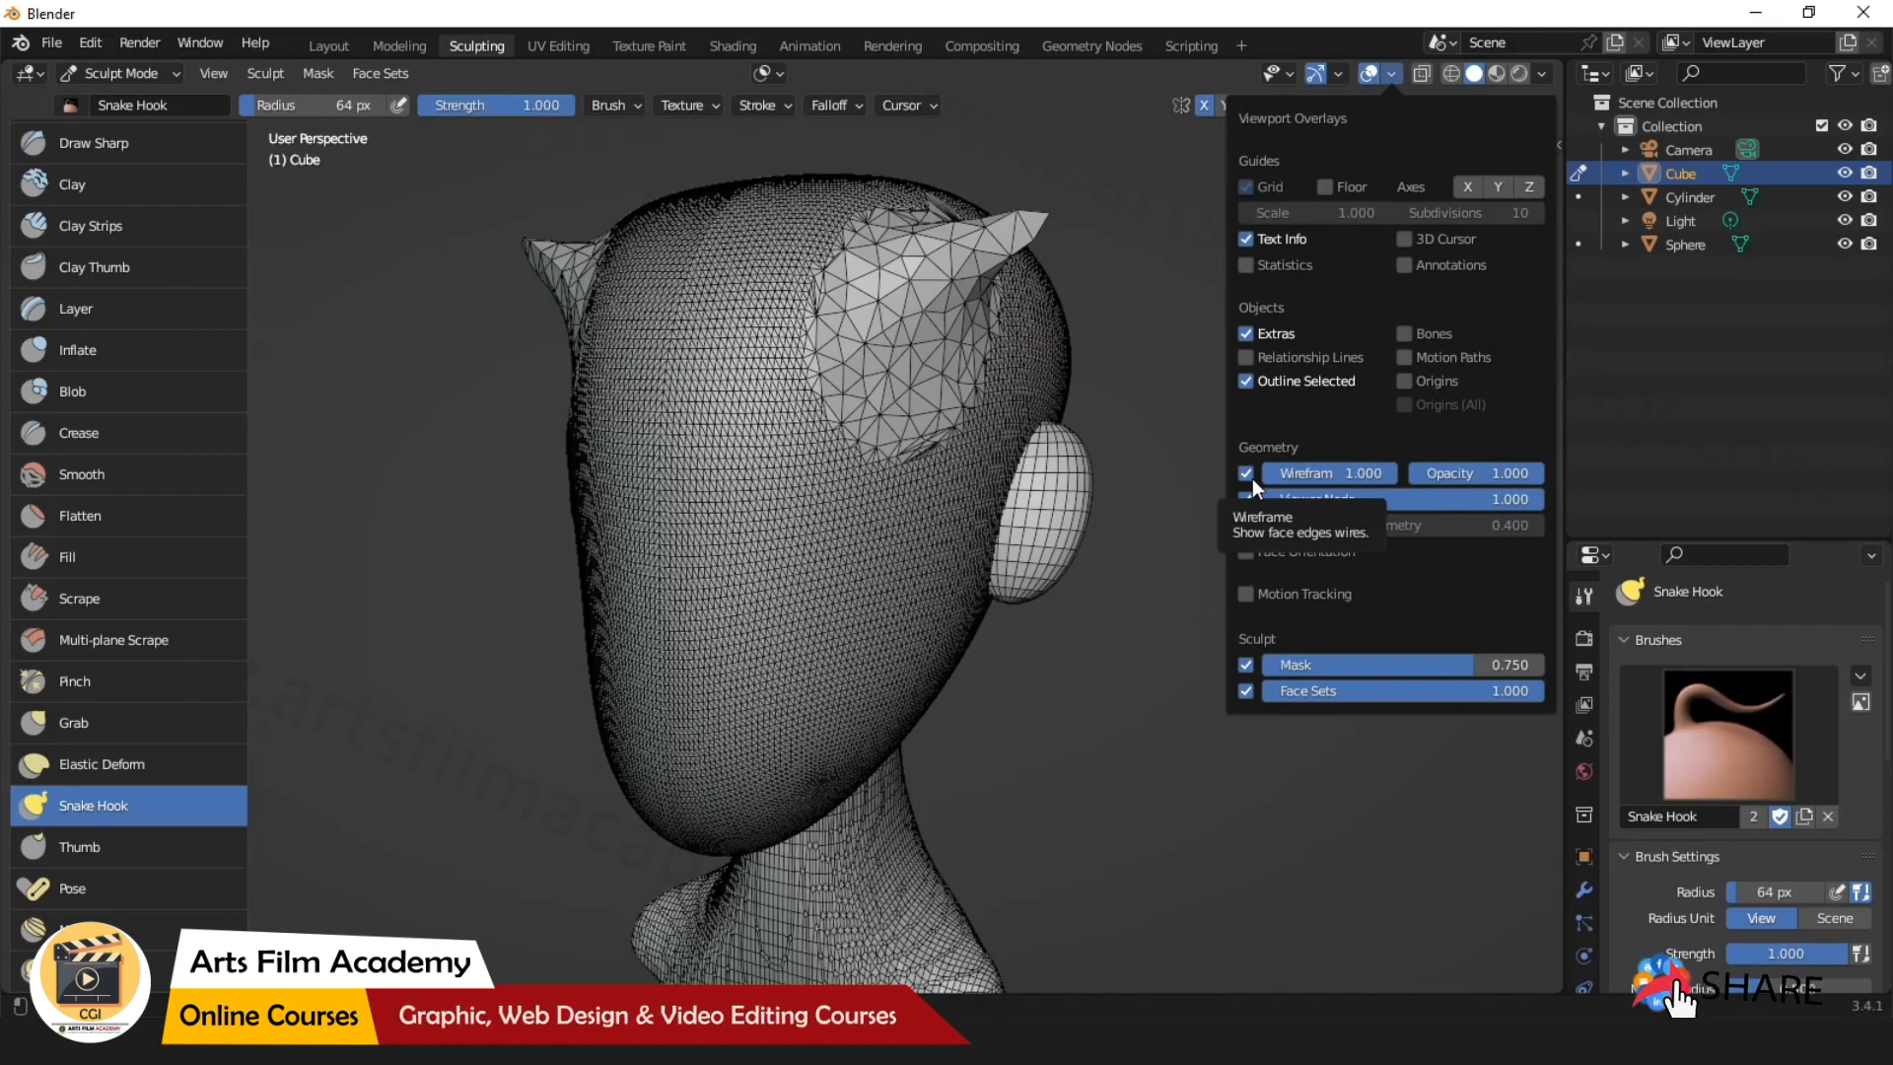
click(1248, 474)
click(1247, 475)
click(1248, 474)
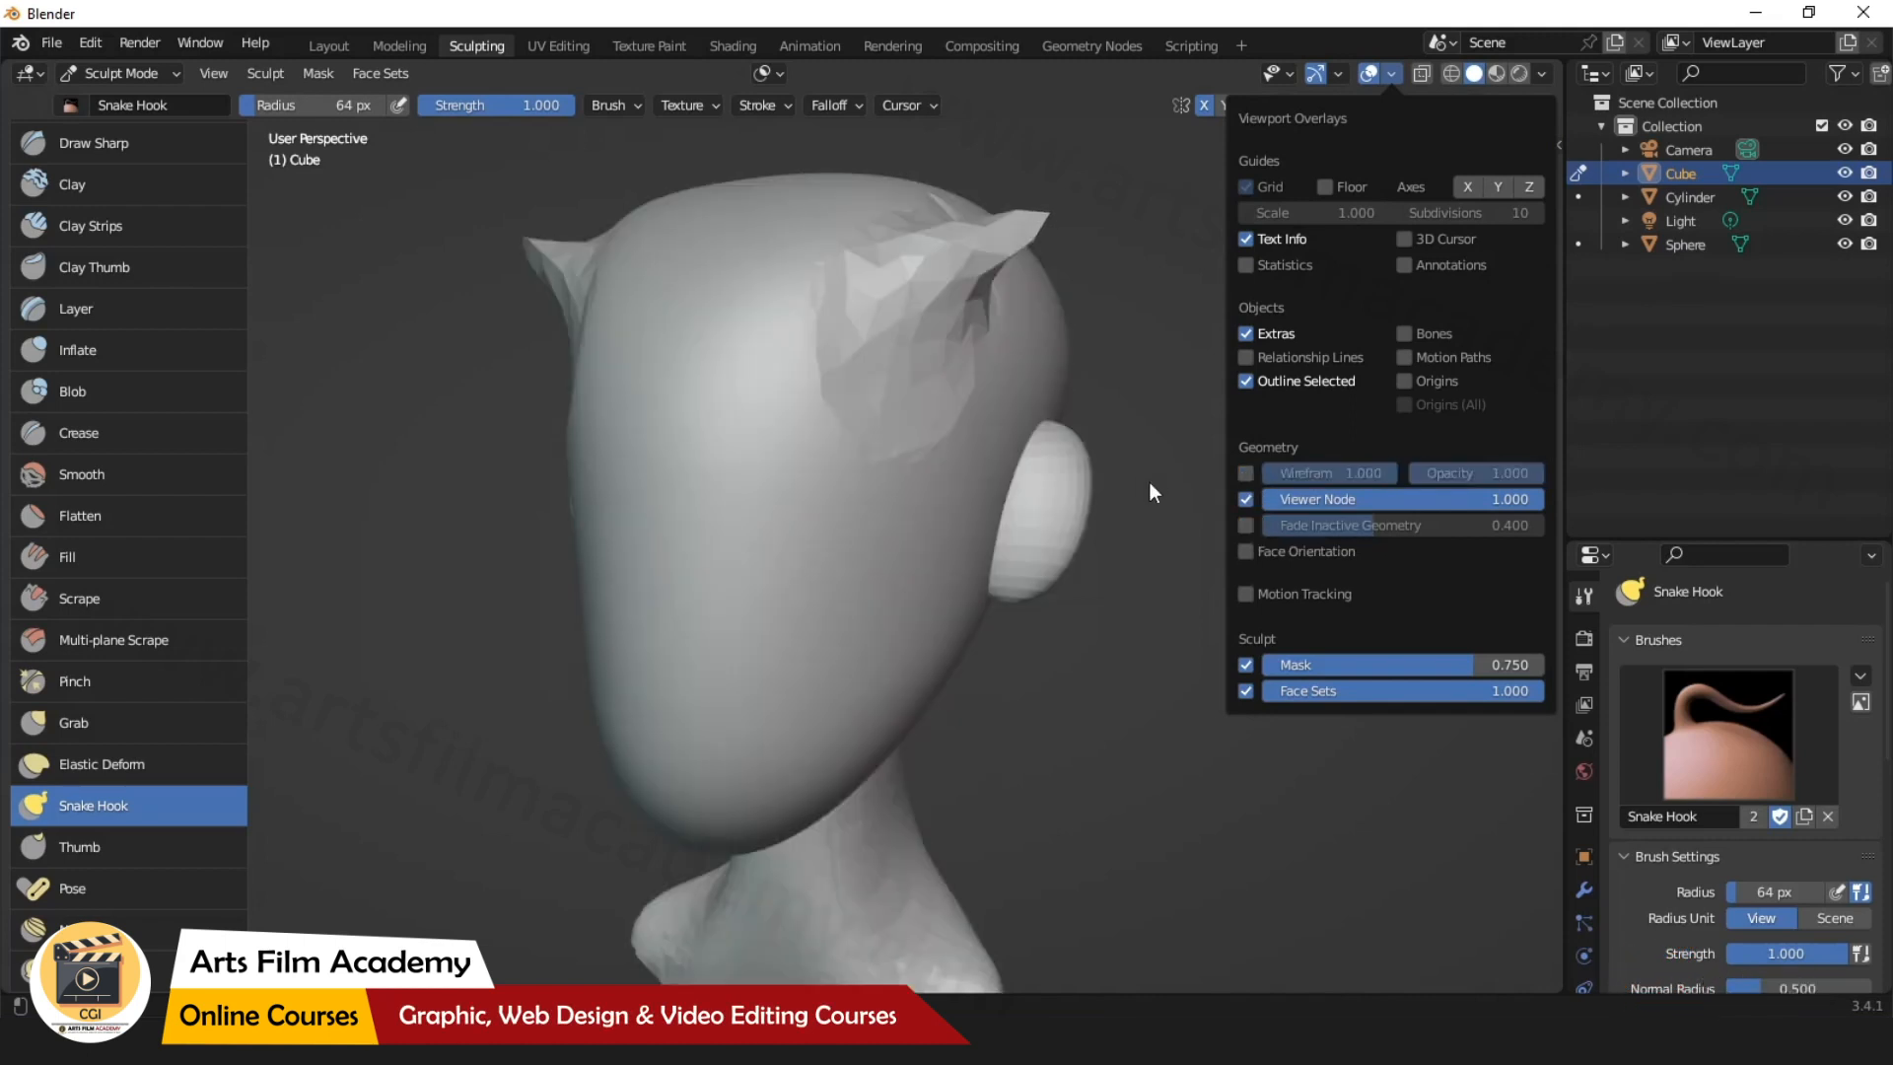
middle_drag(1174, 494, 1212, 561)
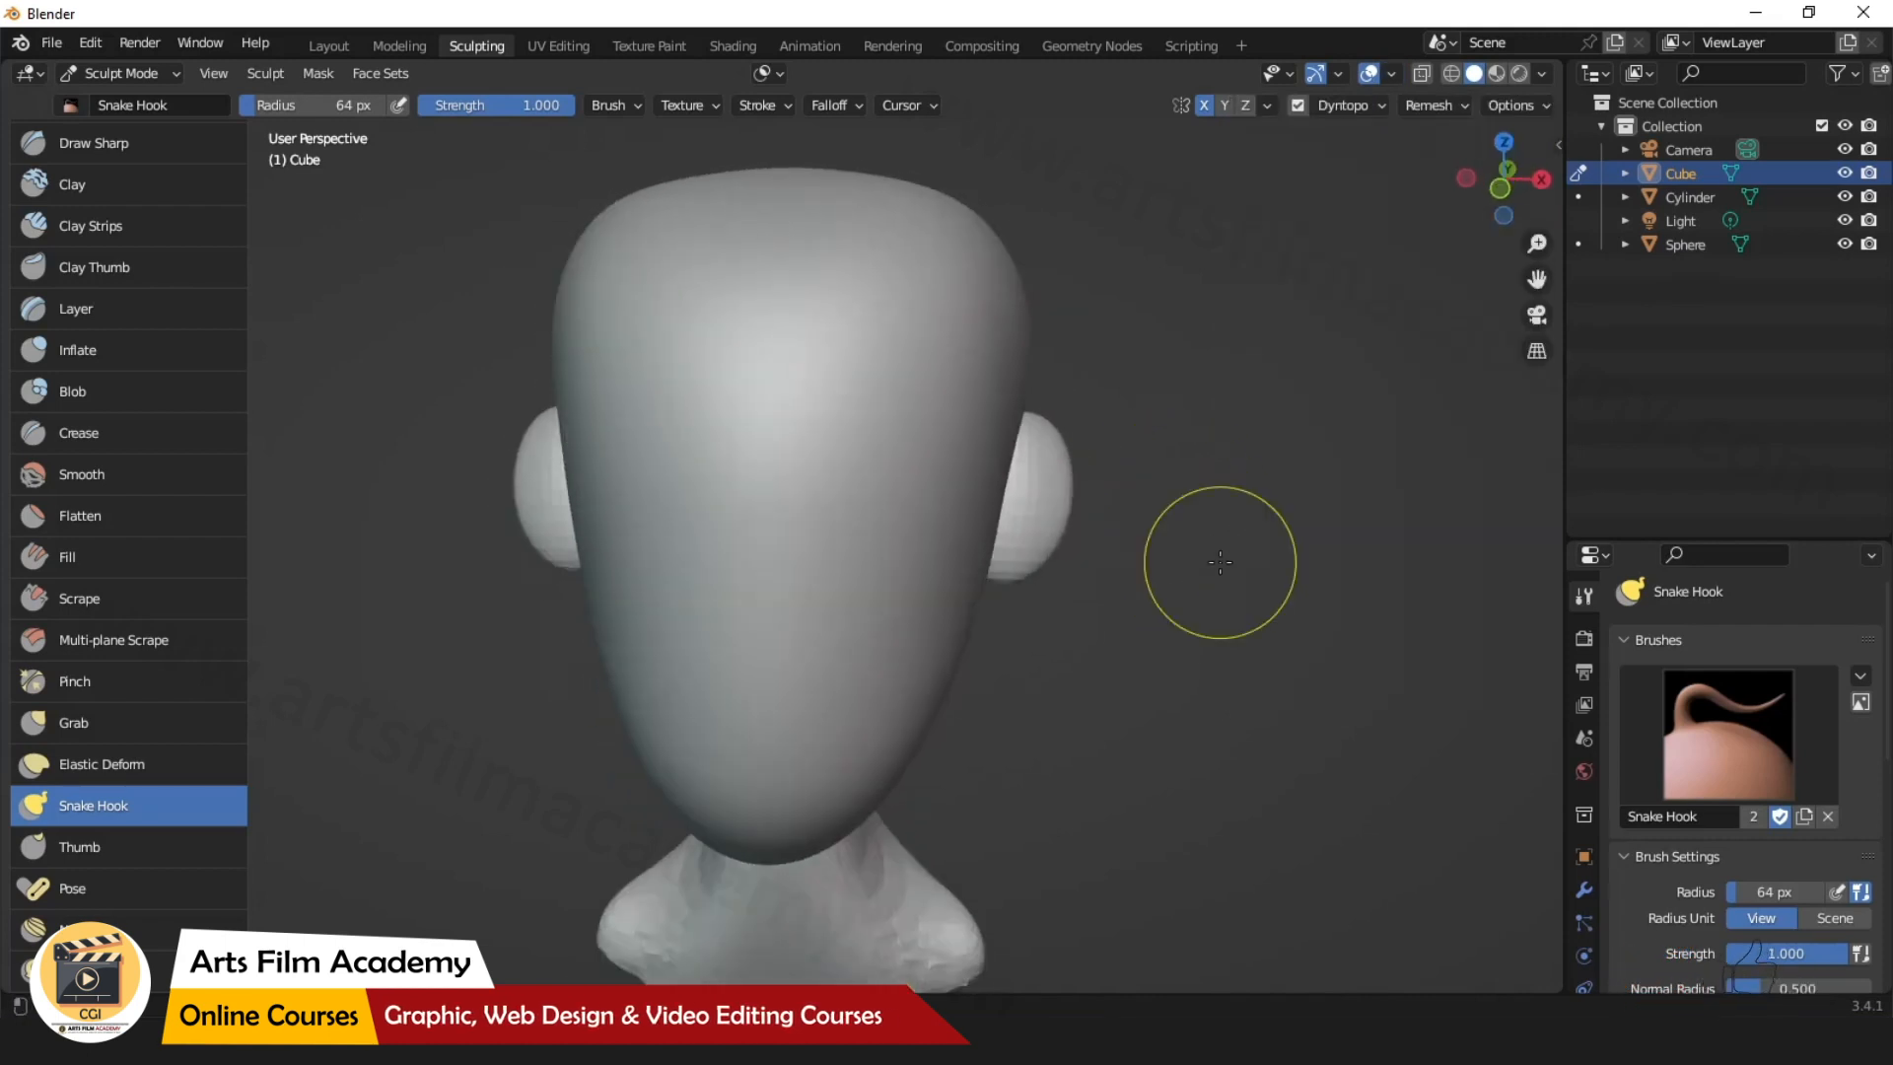
Set the Dyntopo detail size to 6.56 px, try pulling long Snake Hook horns from the upper head, and undo them.
click(1378, 107)
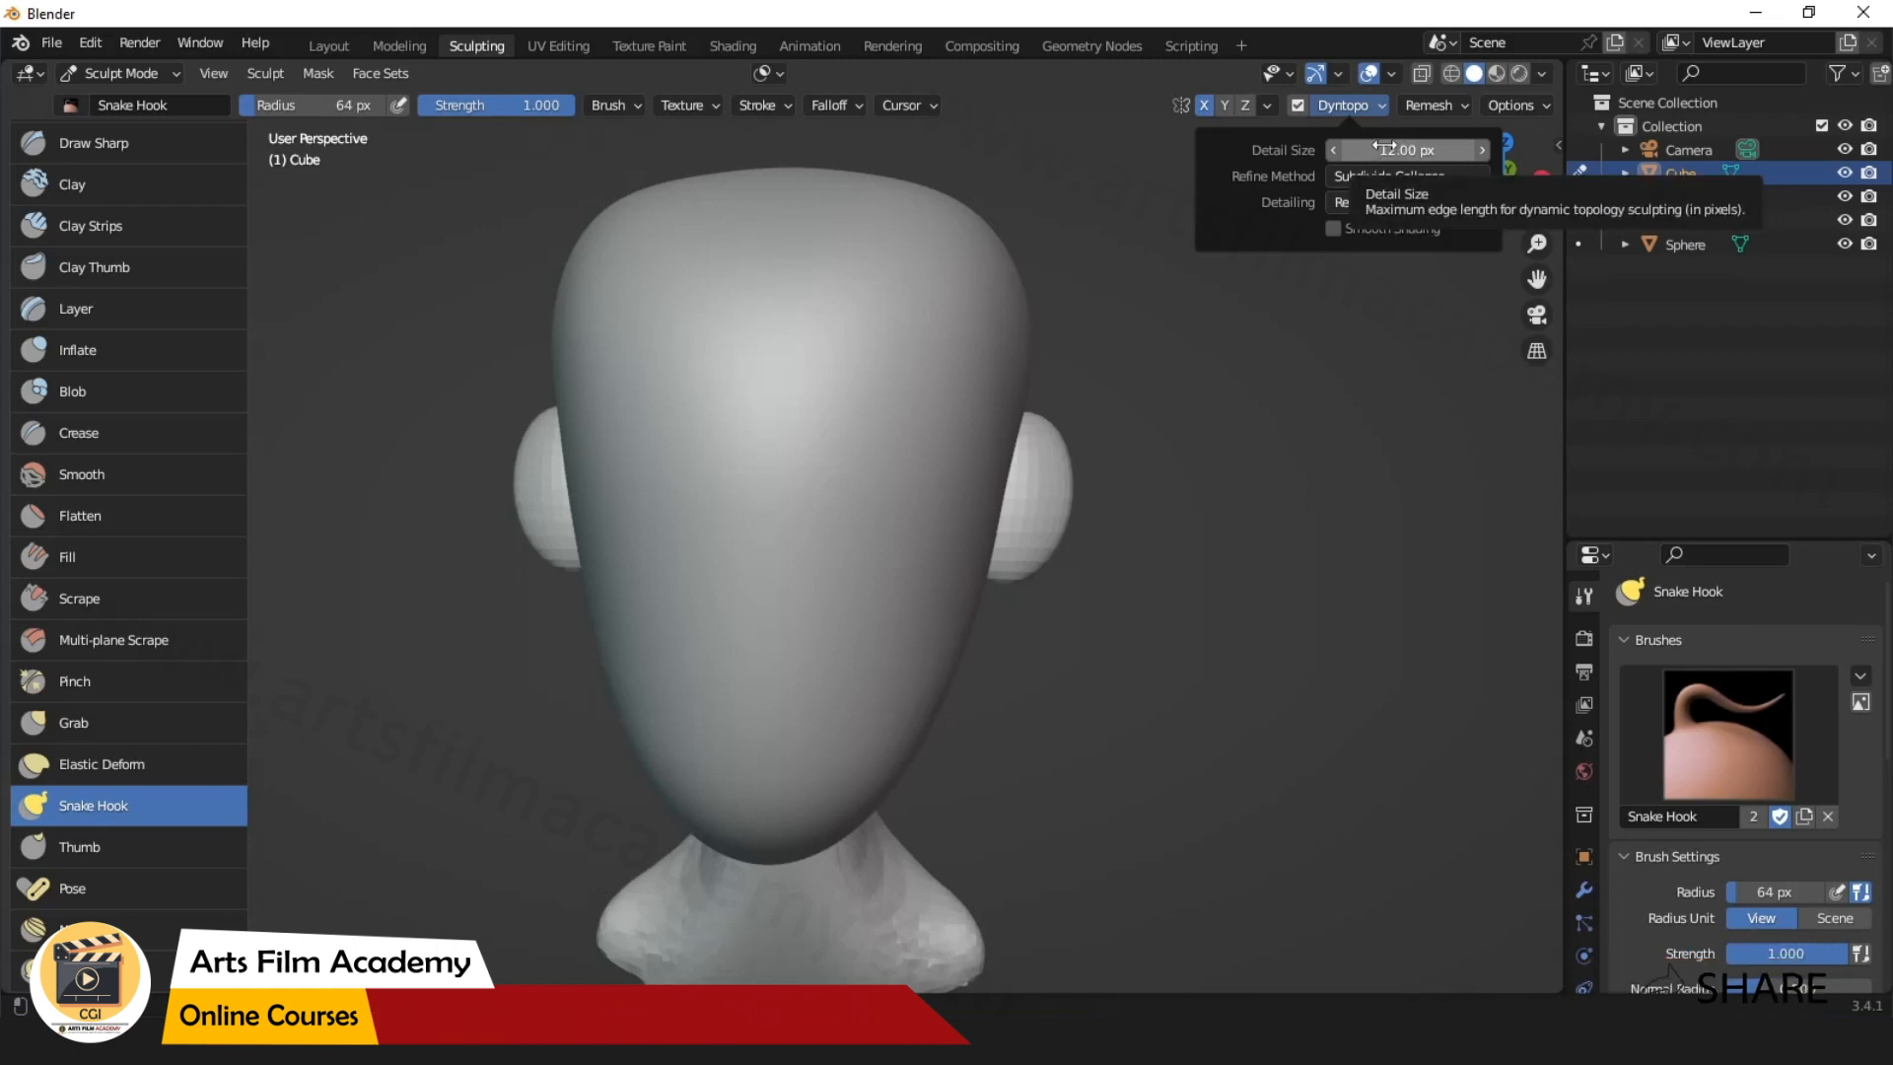
drag(1386, 150, 1365, 150)
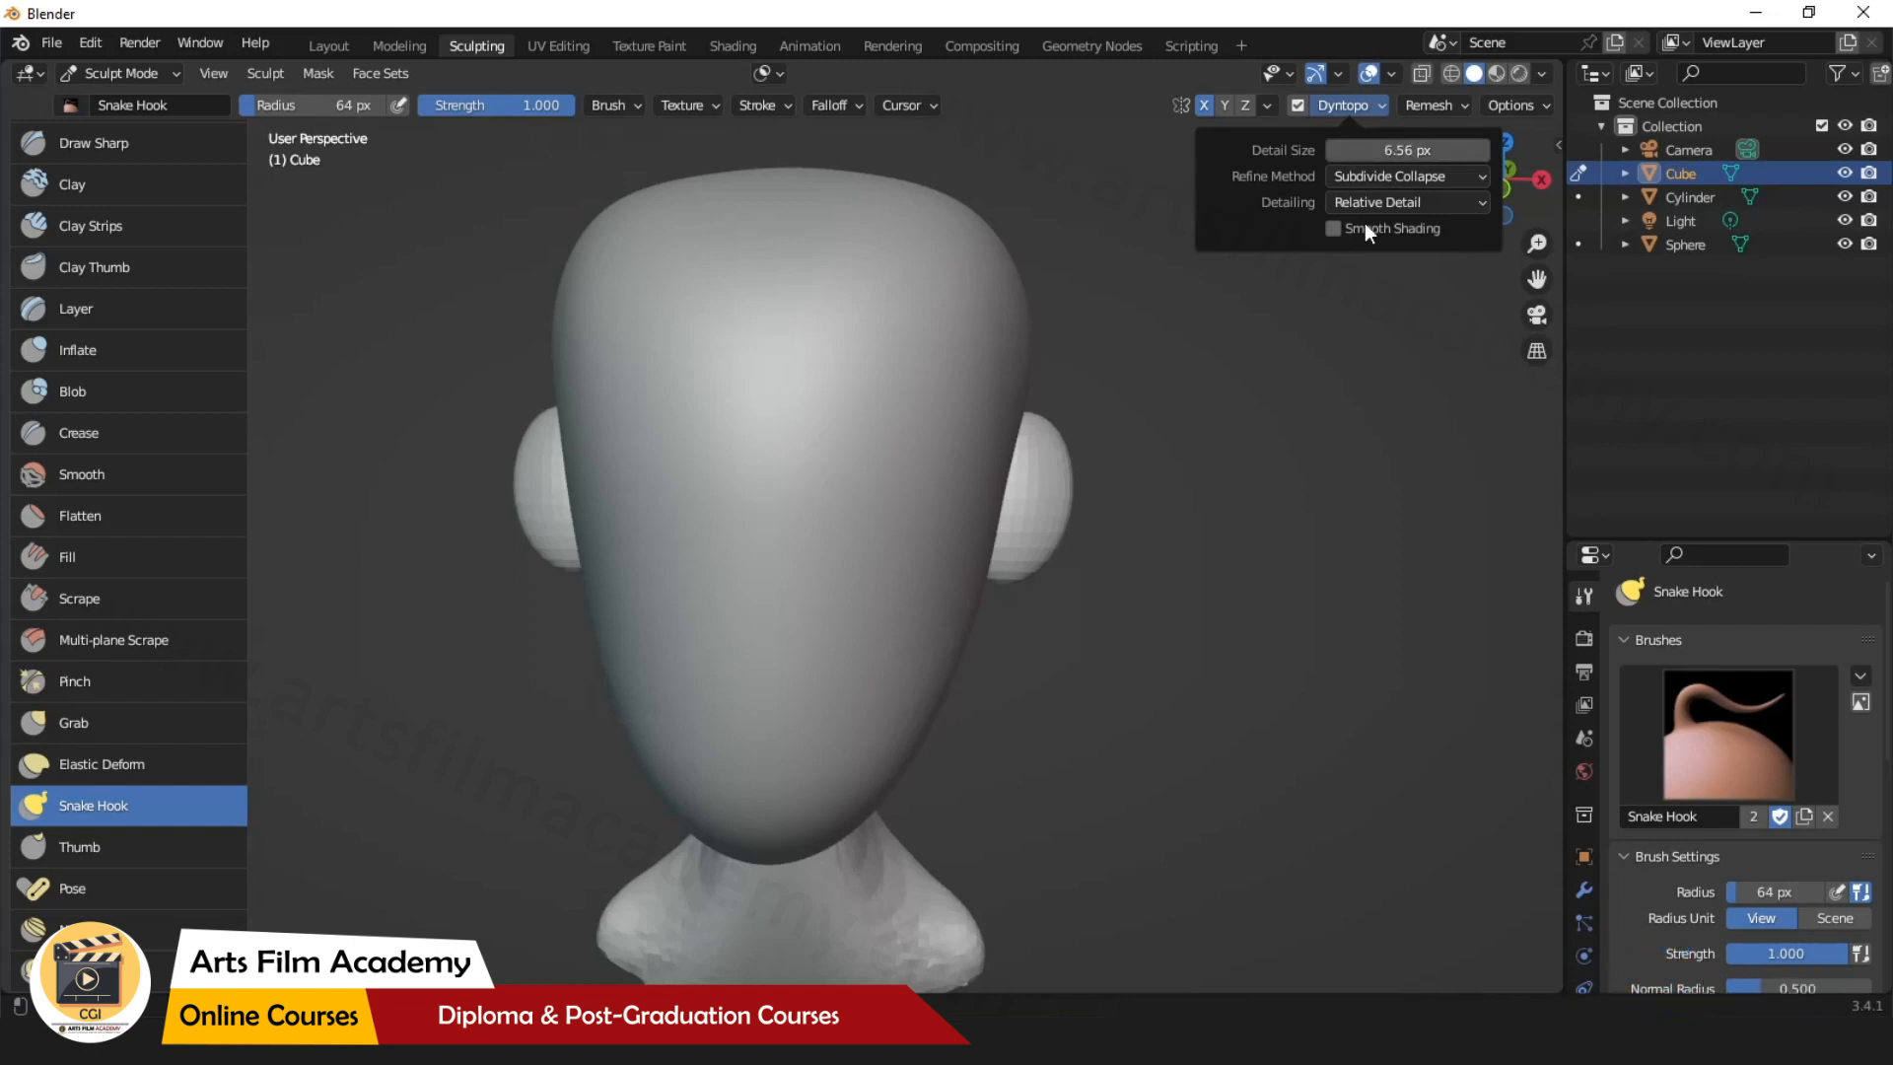
mouse_move(955, 296)
mouse_down()
mouse_move(1035, 202)
mouse_move(1191, 191)
mouse_up()
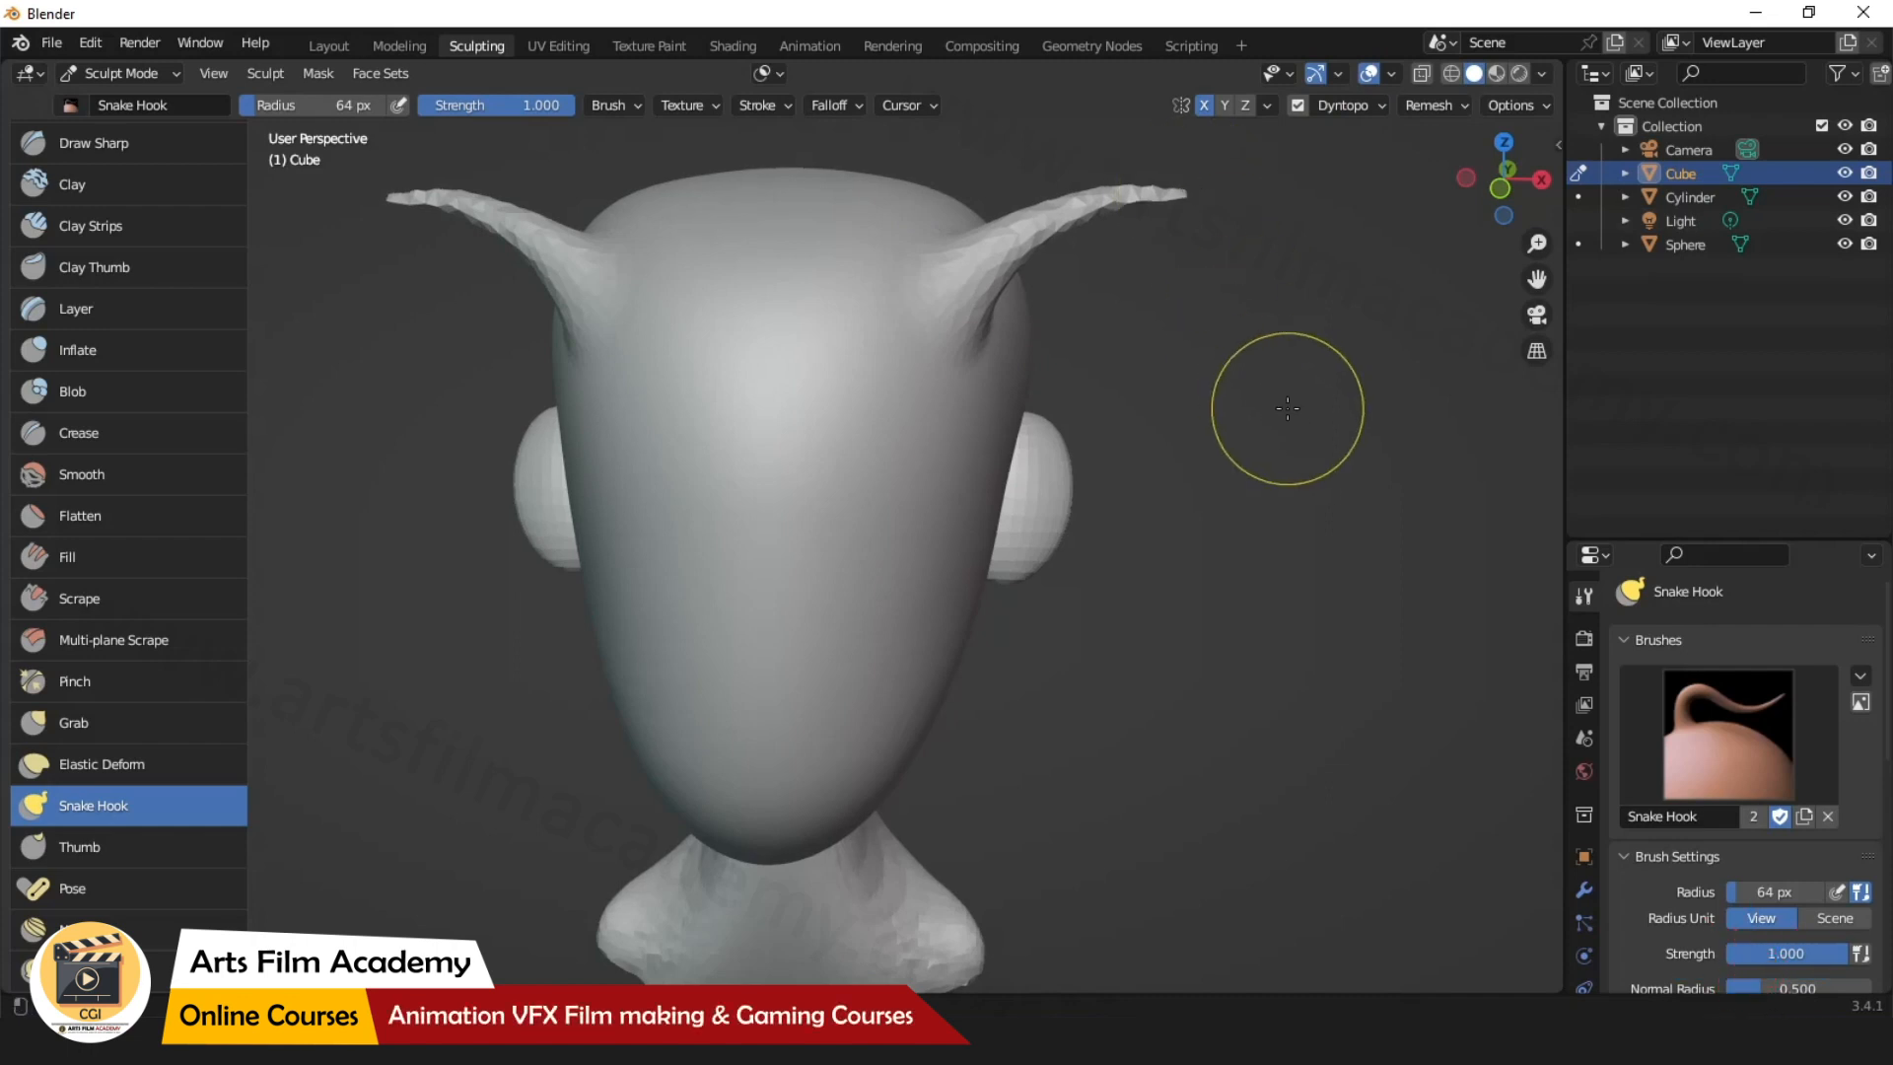
key(ctrl+z)
Change the Dyntopo detailing method from Relative Detail to Brush Detail.
click(1358, 109)
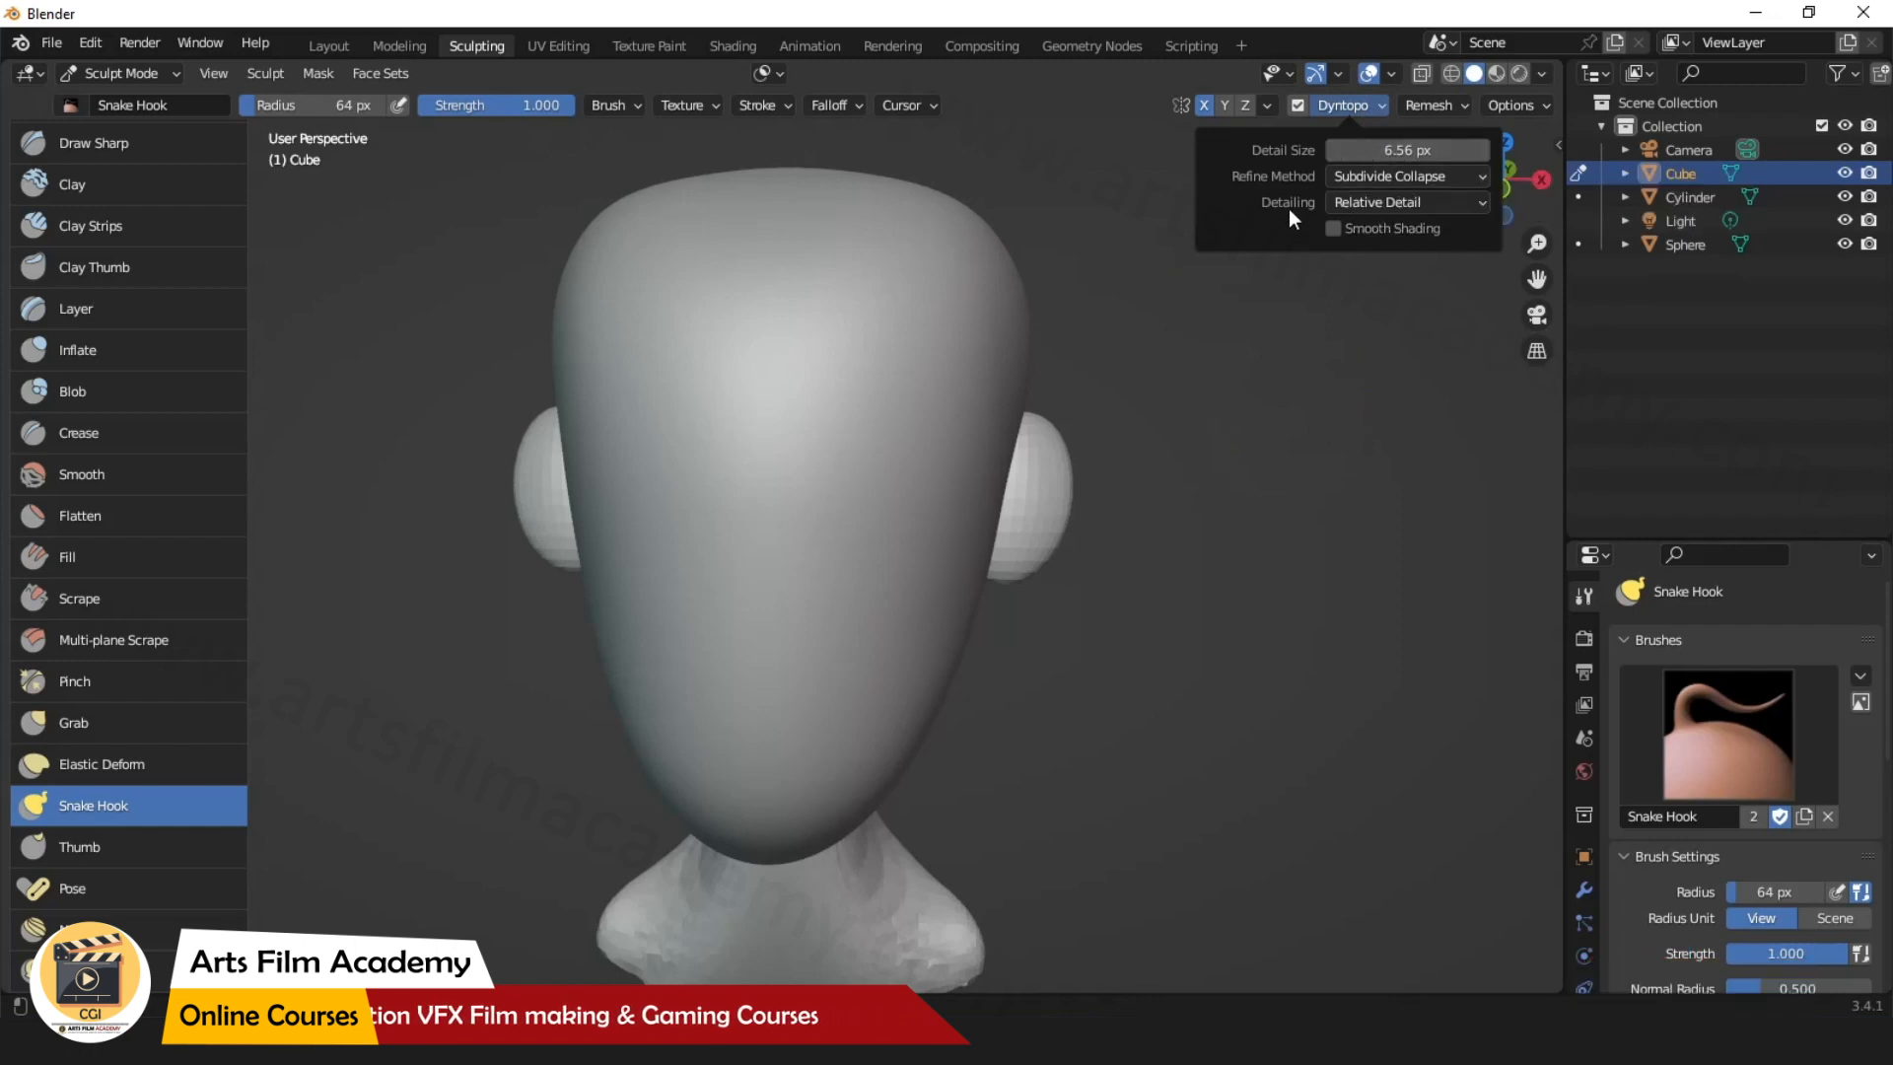
click(1386, 204)
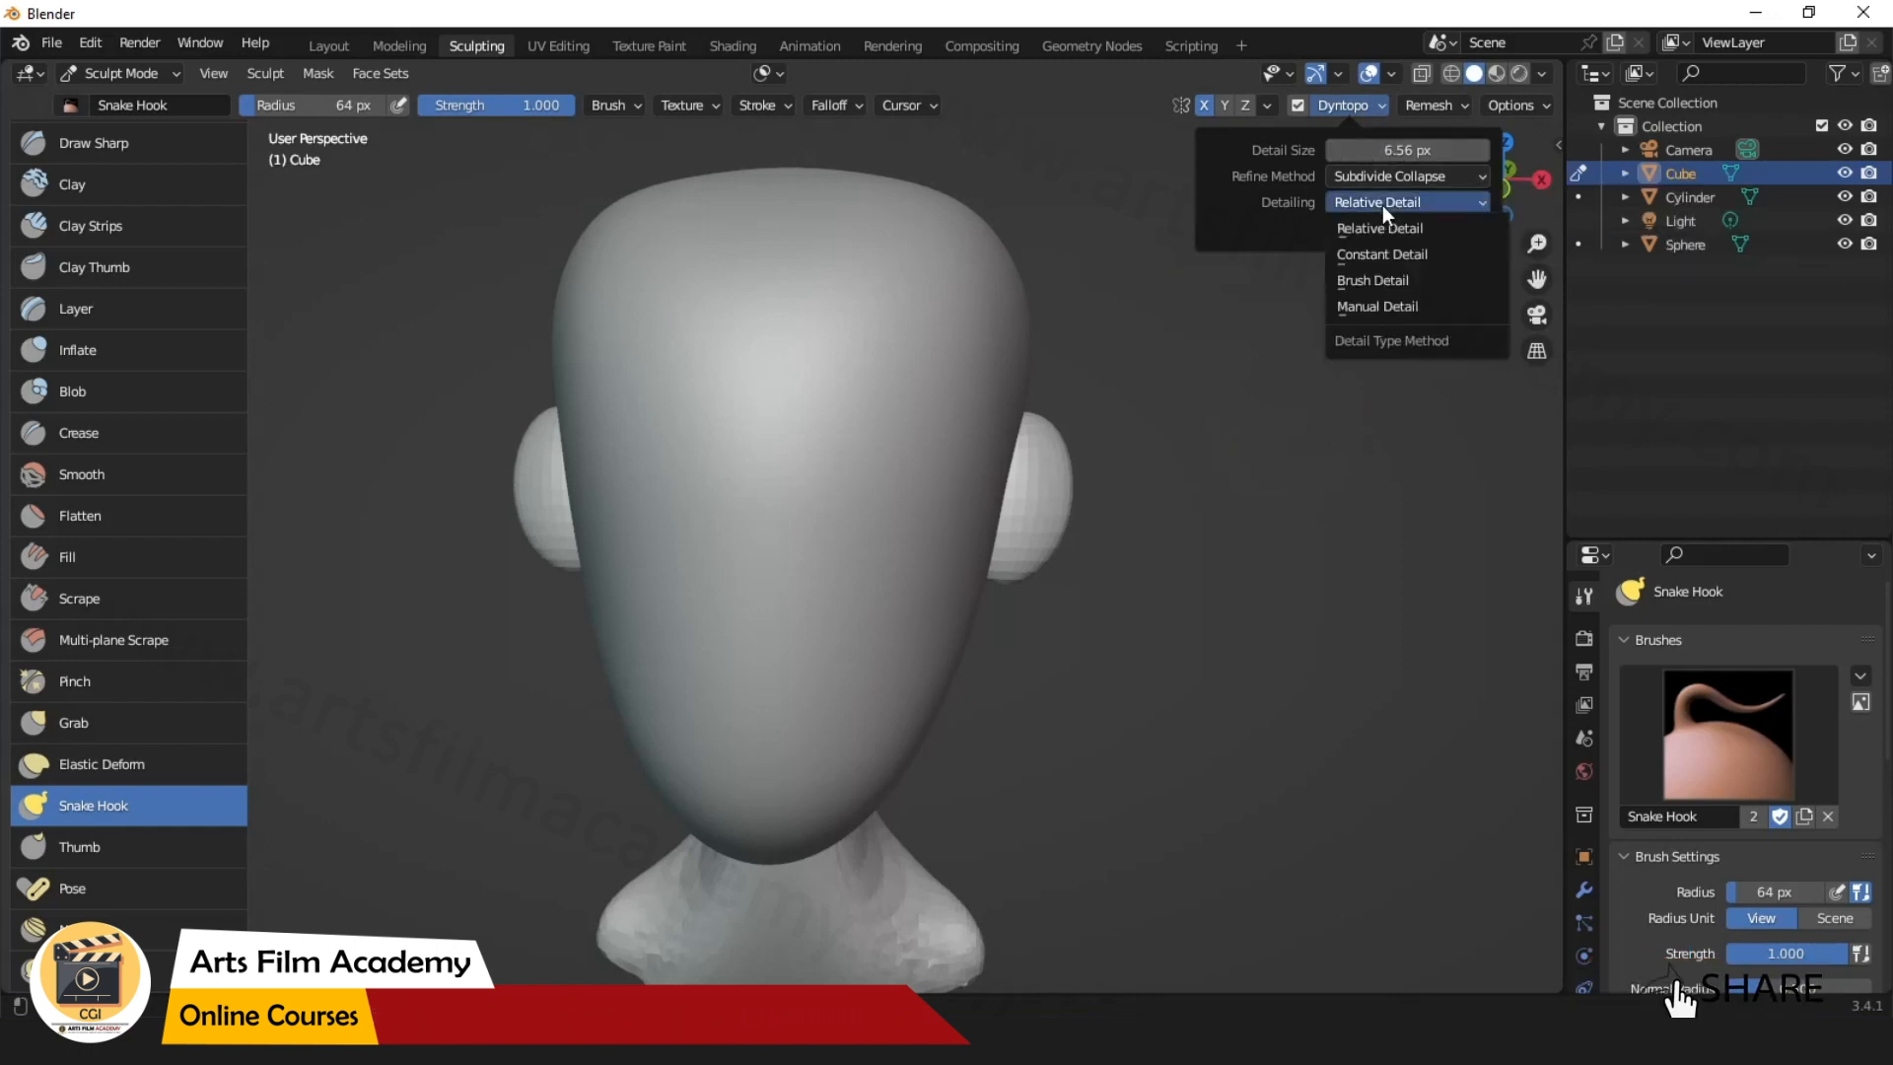
click(1382, 280)
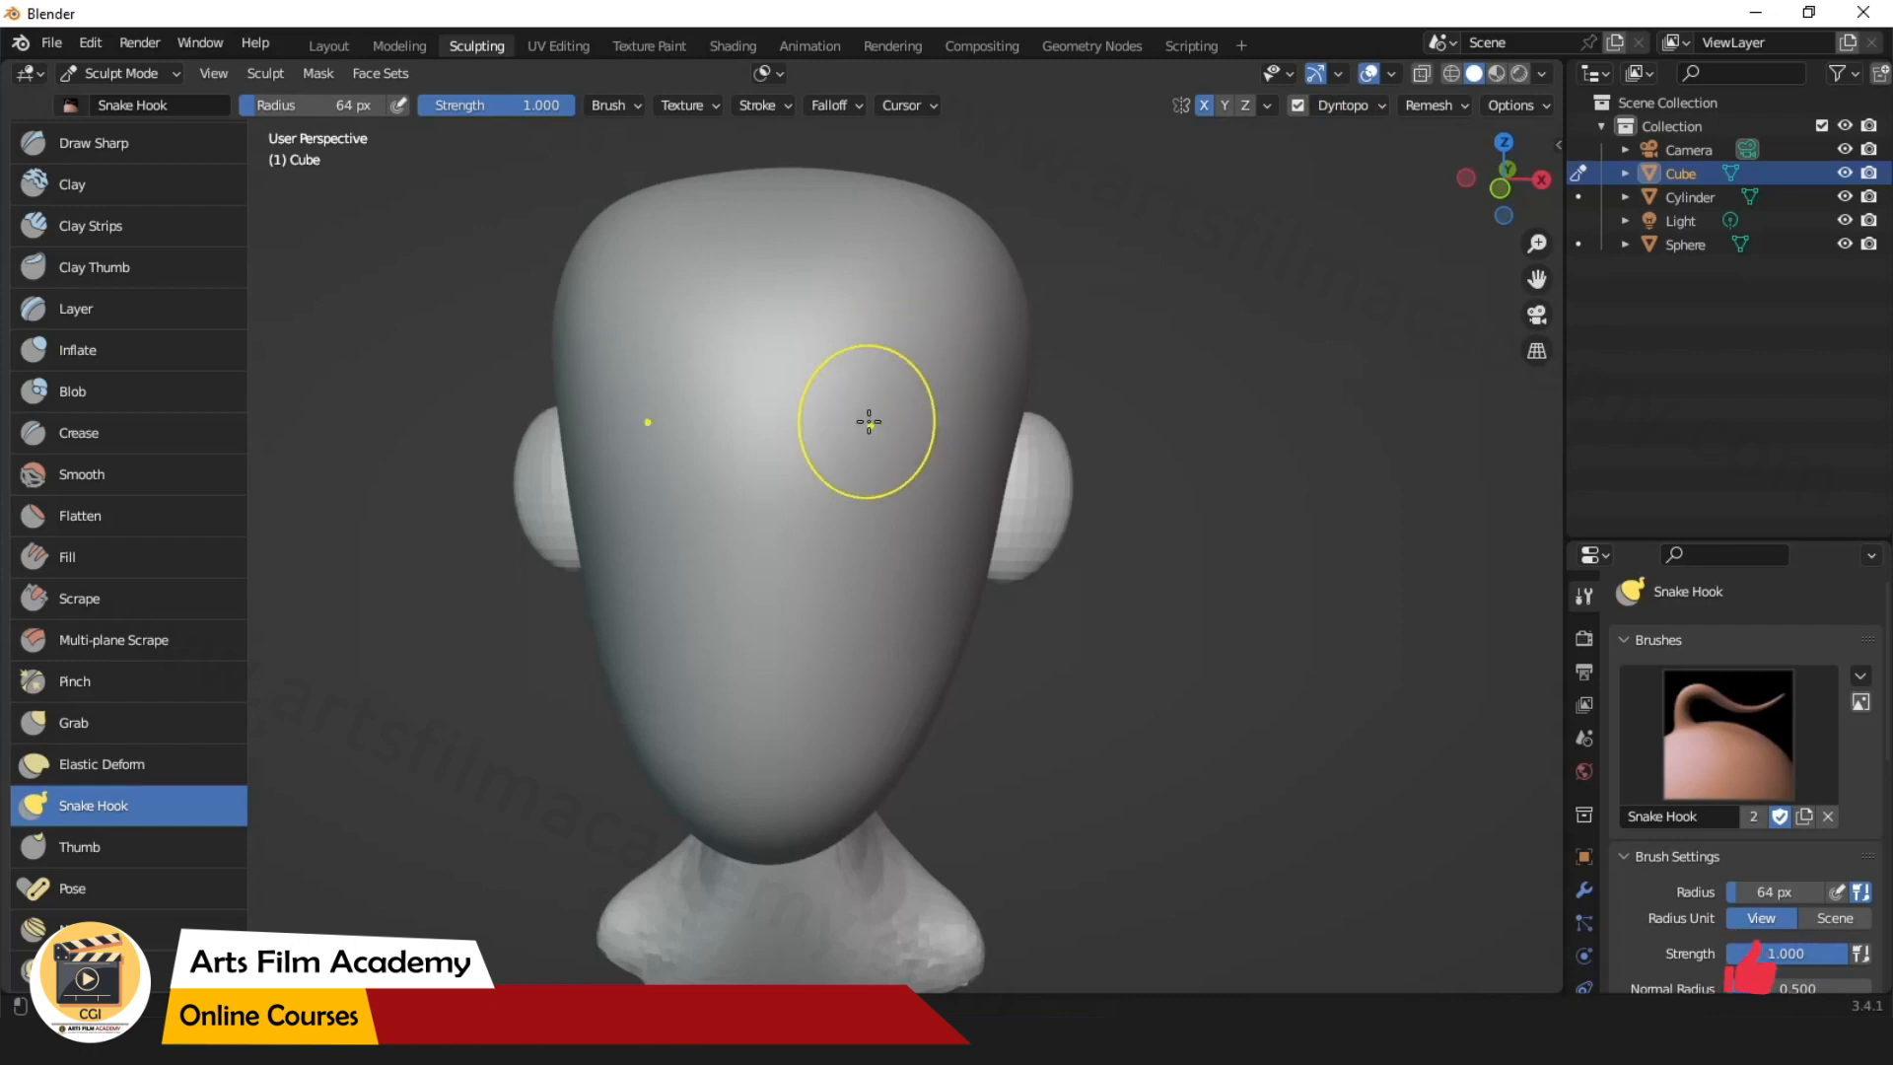
Try pulling the upper front of the head outward with Snake Hook from a distant view, and undo it.
scroll(981, 322, down, 1)
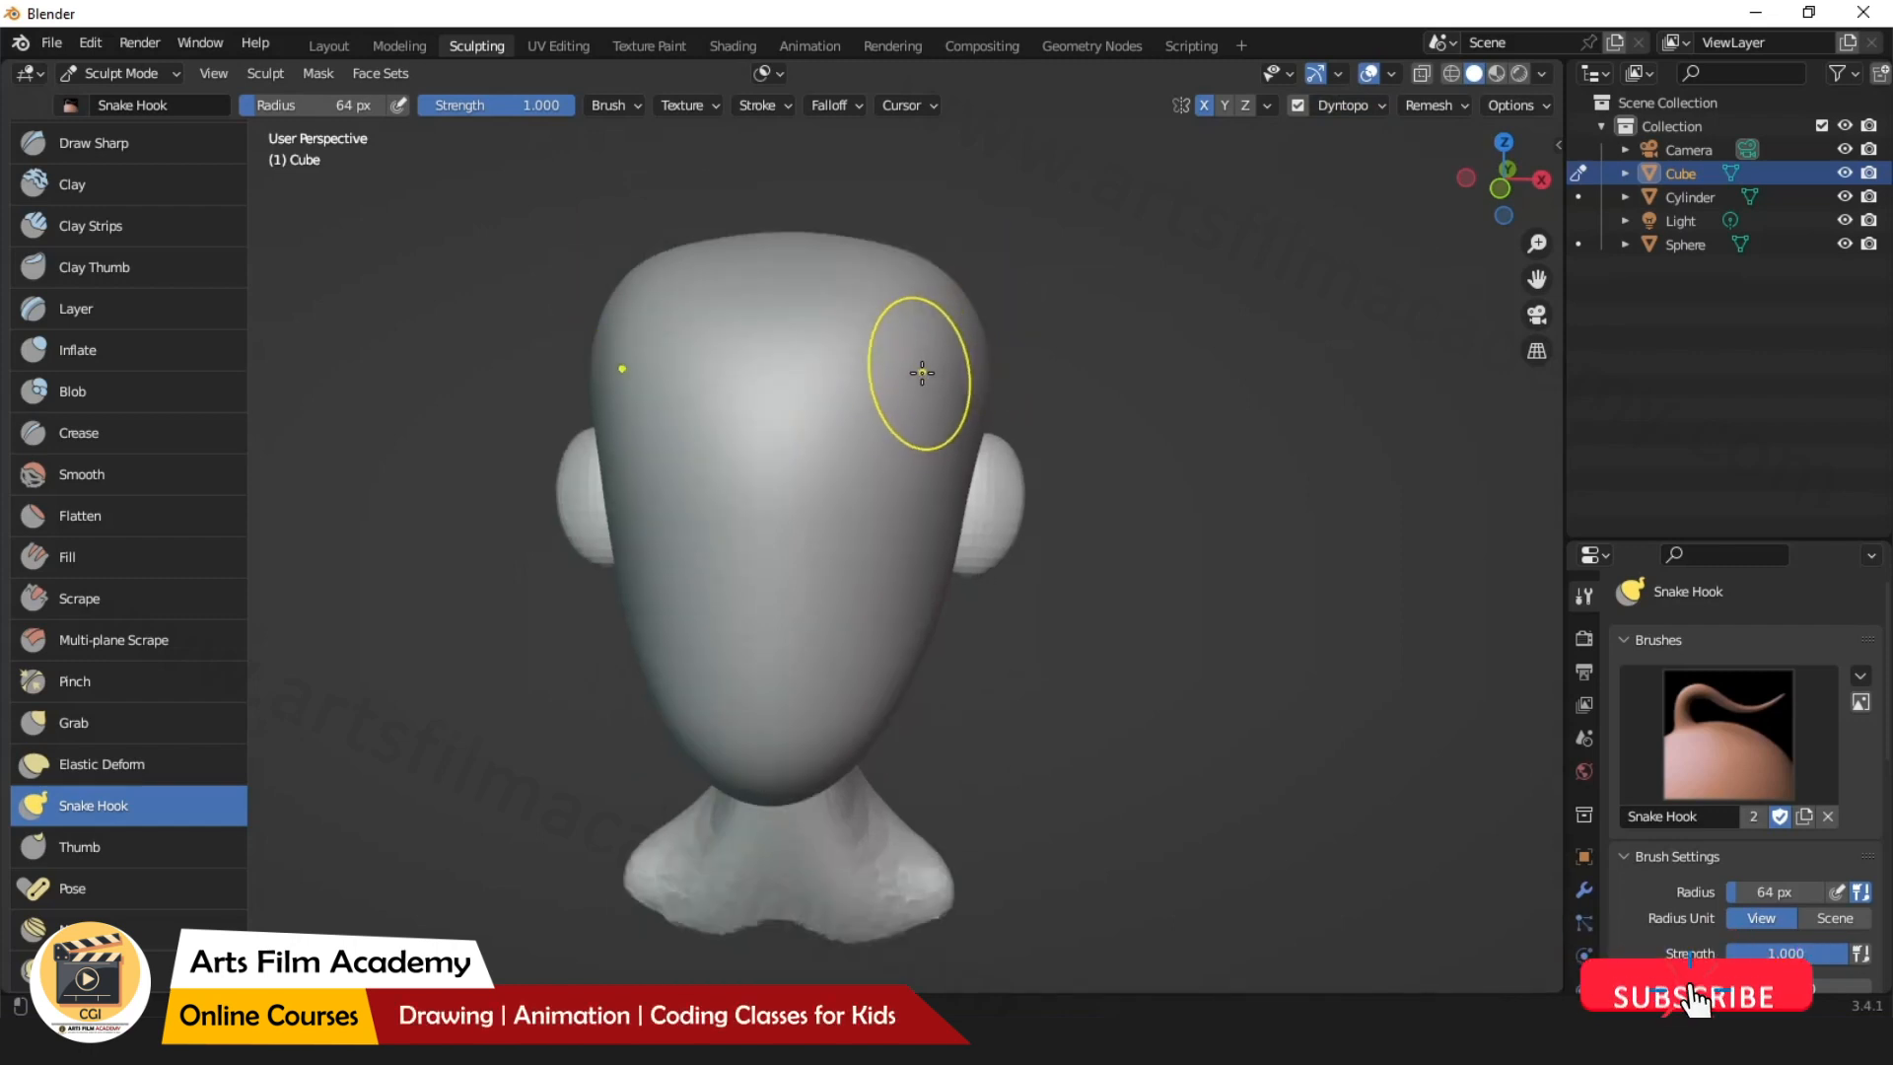
scroll(907, 383, down, 1)
scroll(868, 434, down, 1)
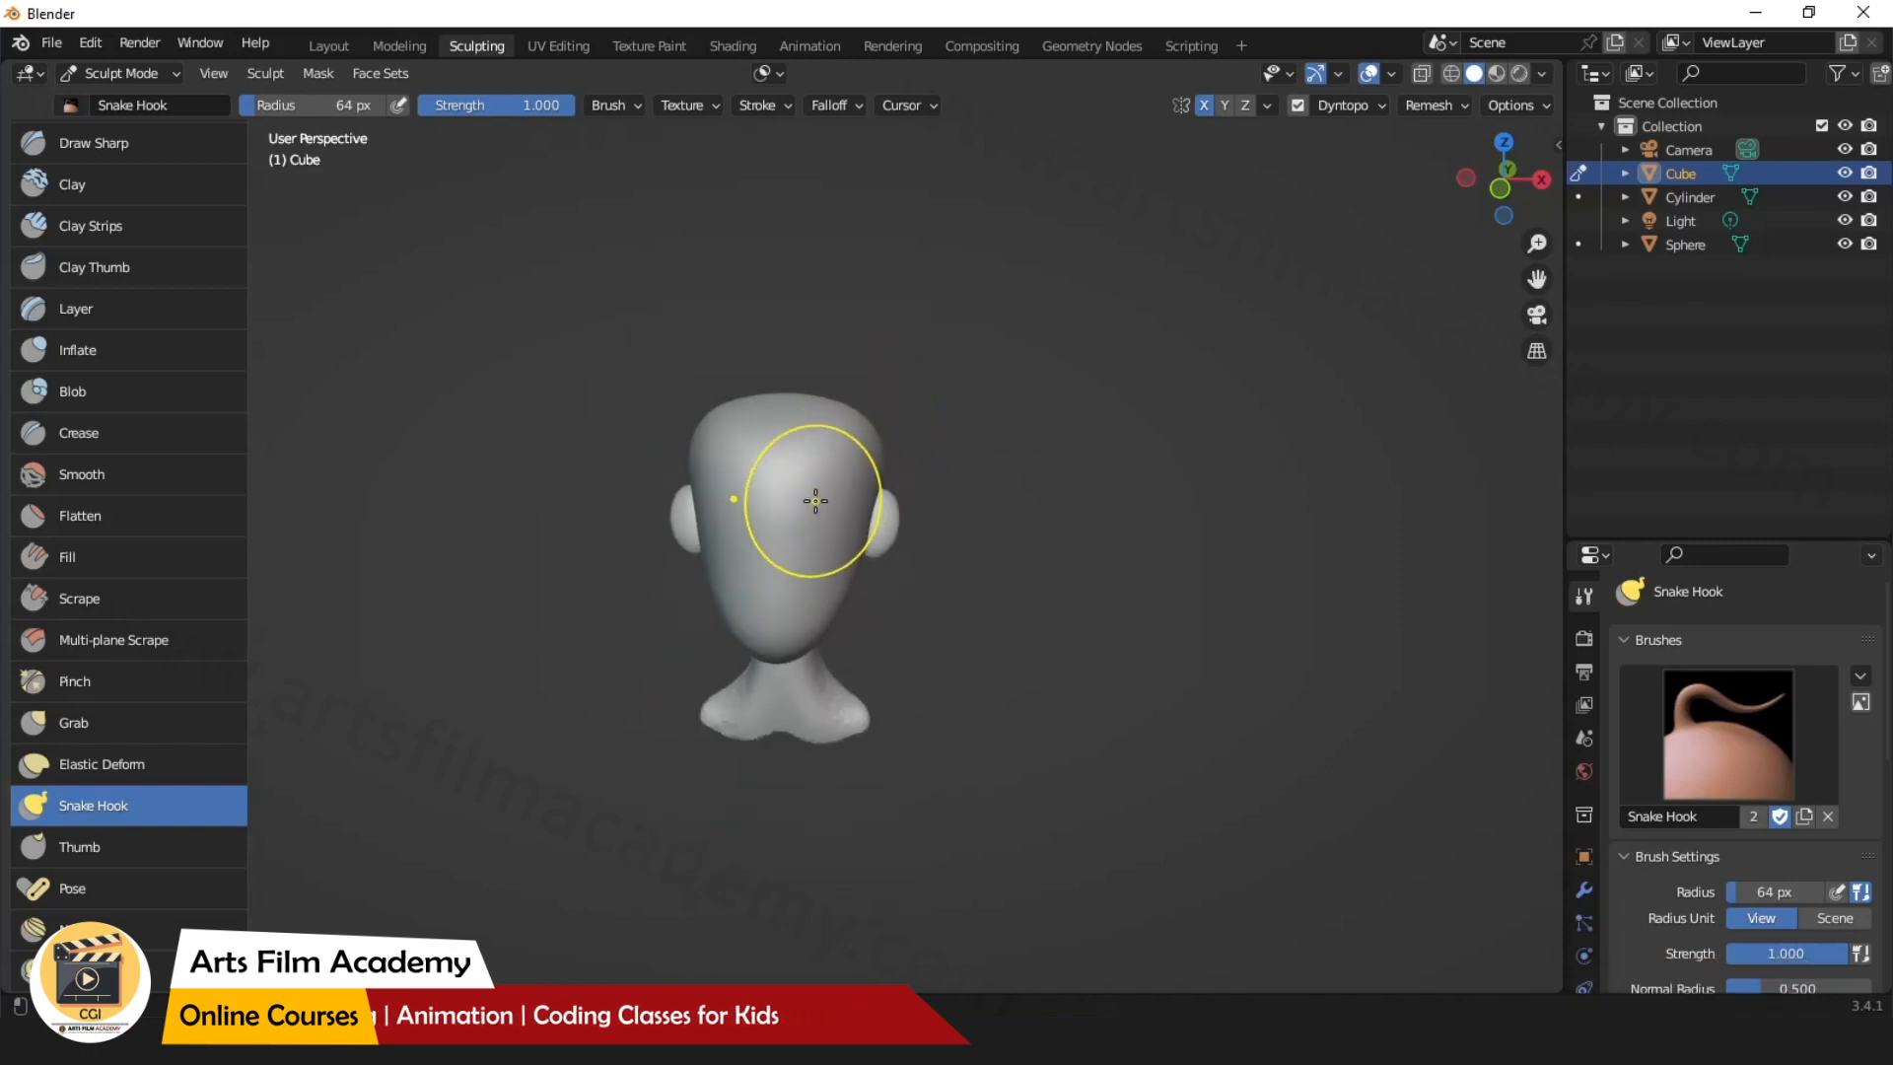
drag(815, 501, 878, 443)
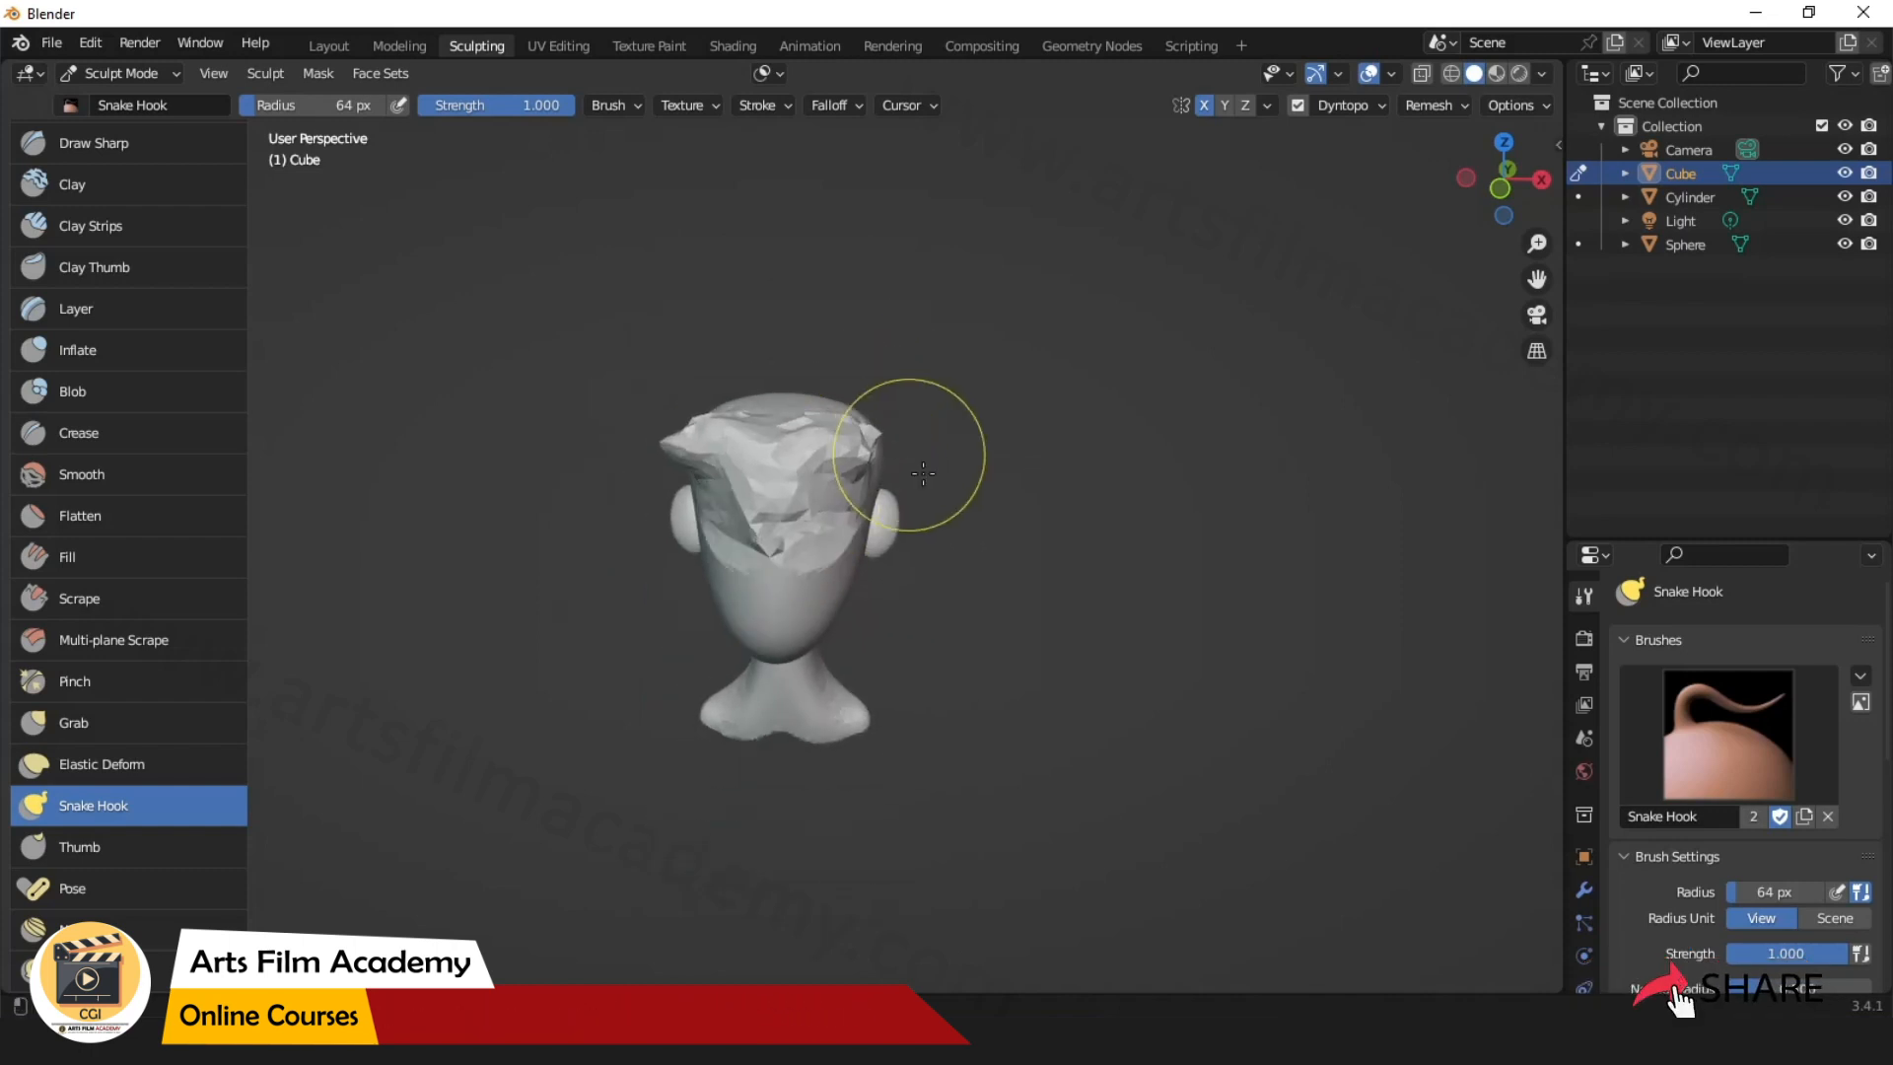
key(ctrl+z)
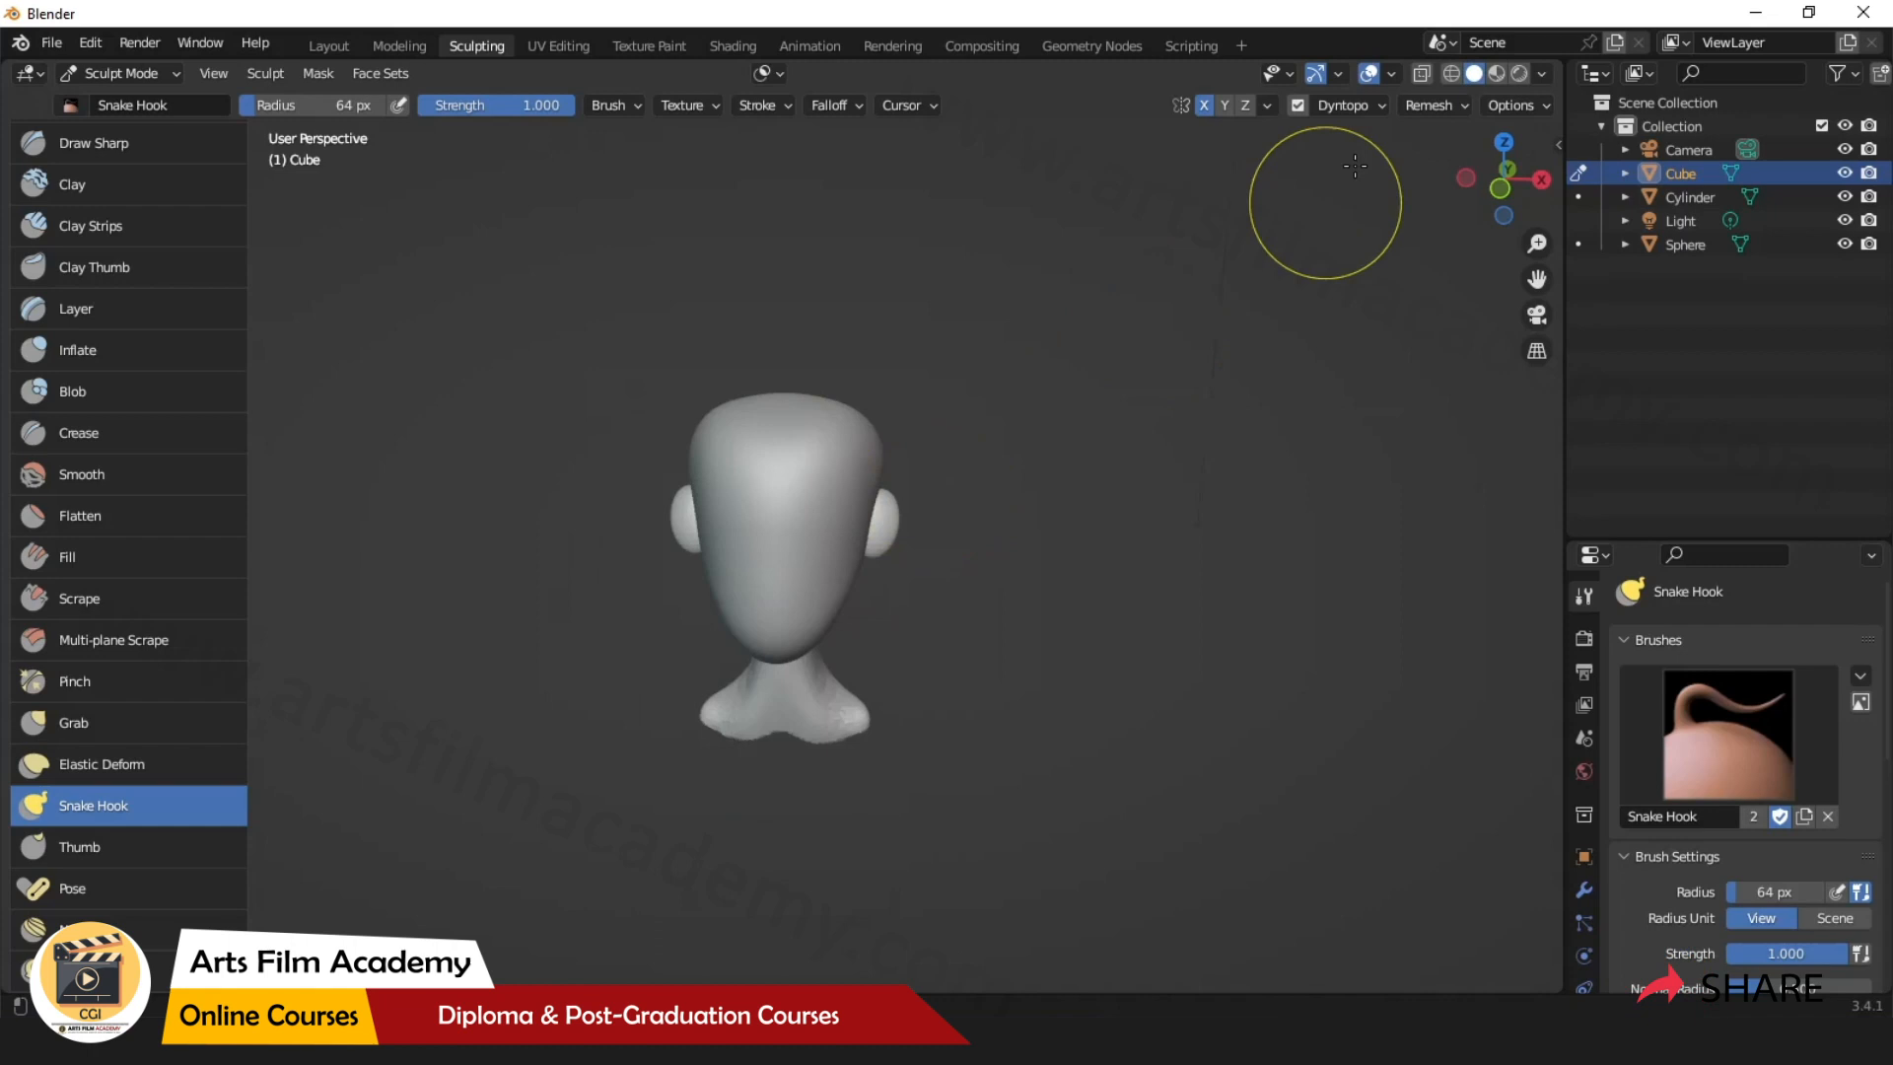
Show the wireframe overlay and pull short, wide horns outward from both upper sides of the head with Snake Hook.
click(1391, 74)
click(1246, 473)
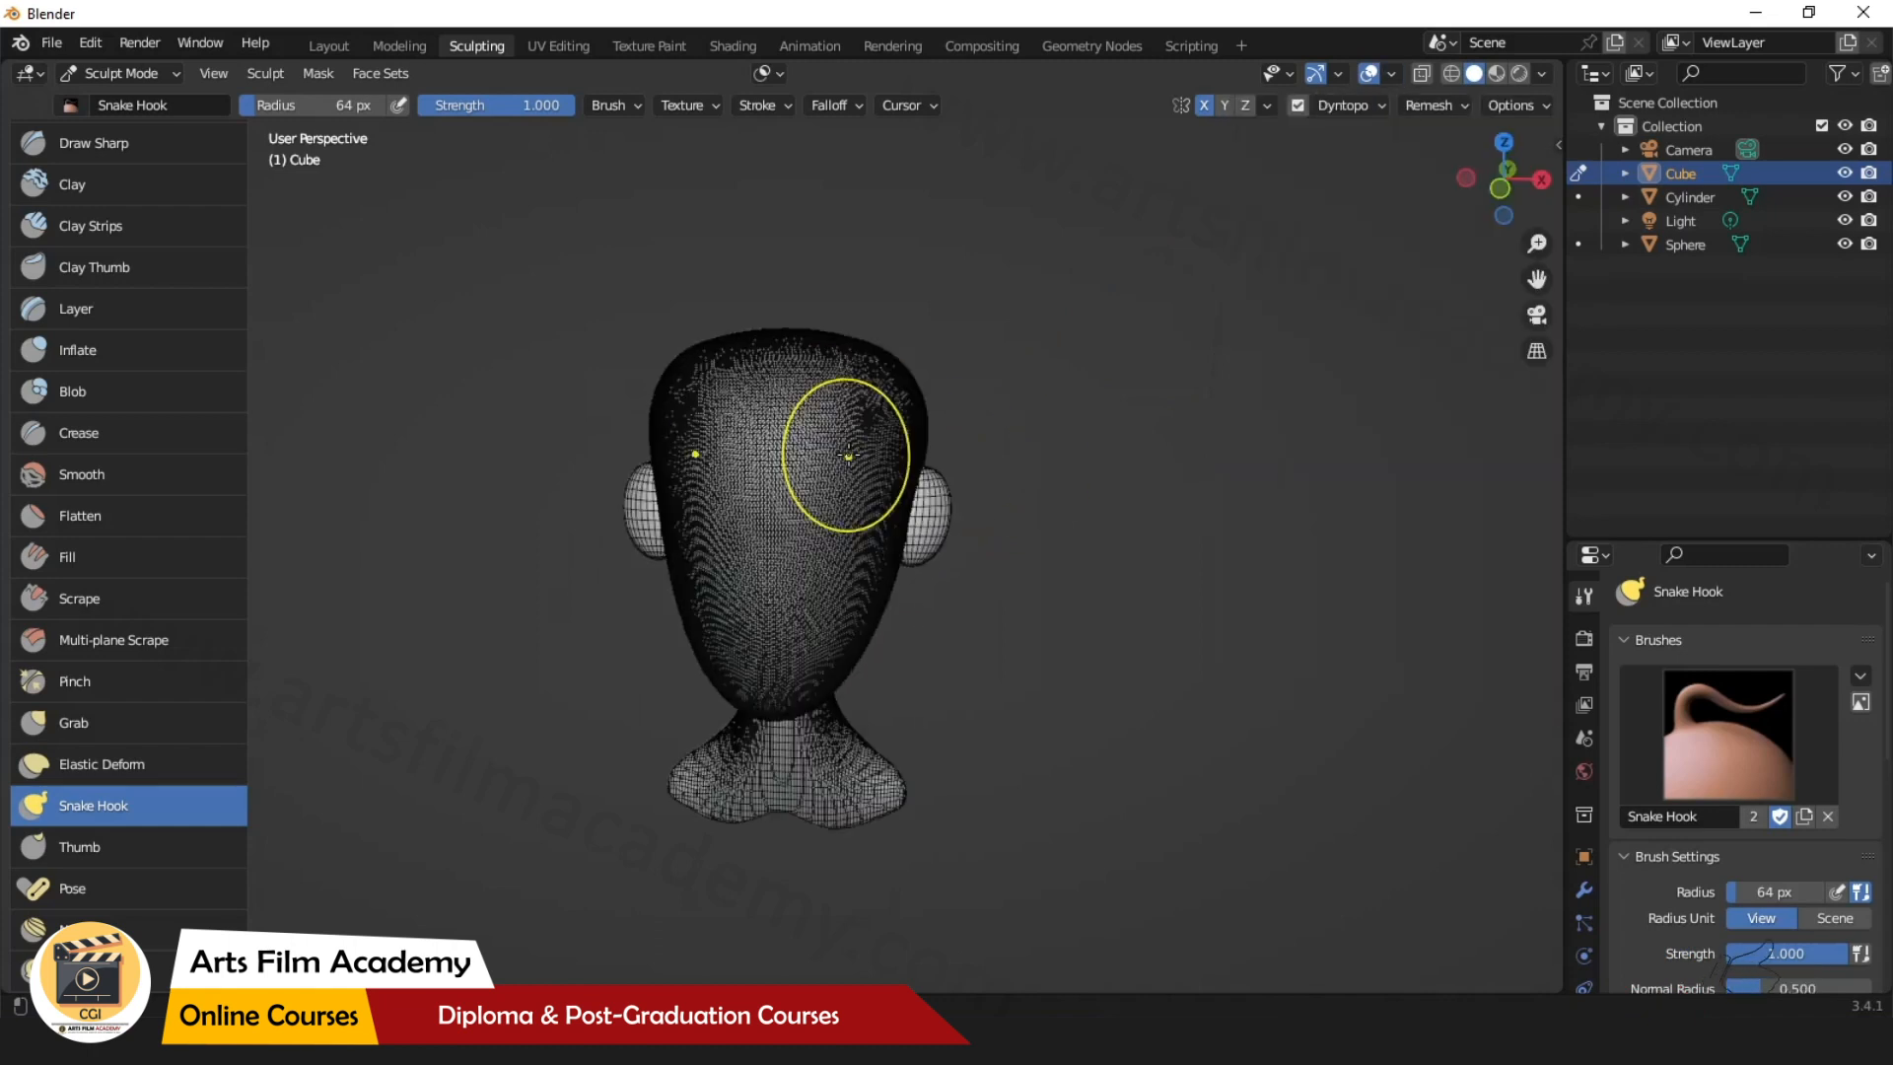
scroll(834, 488, up, 1)
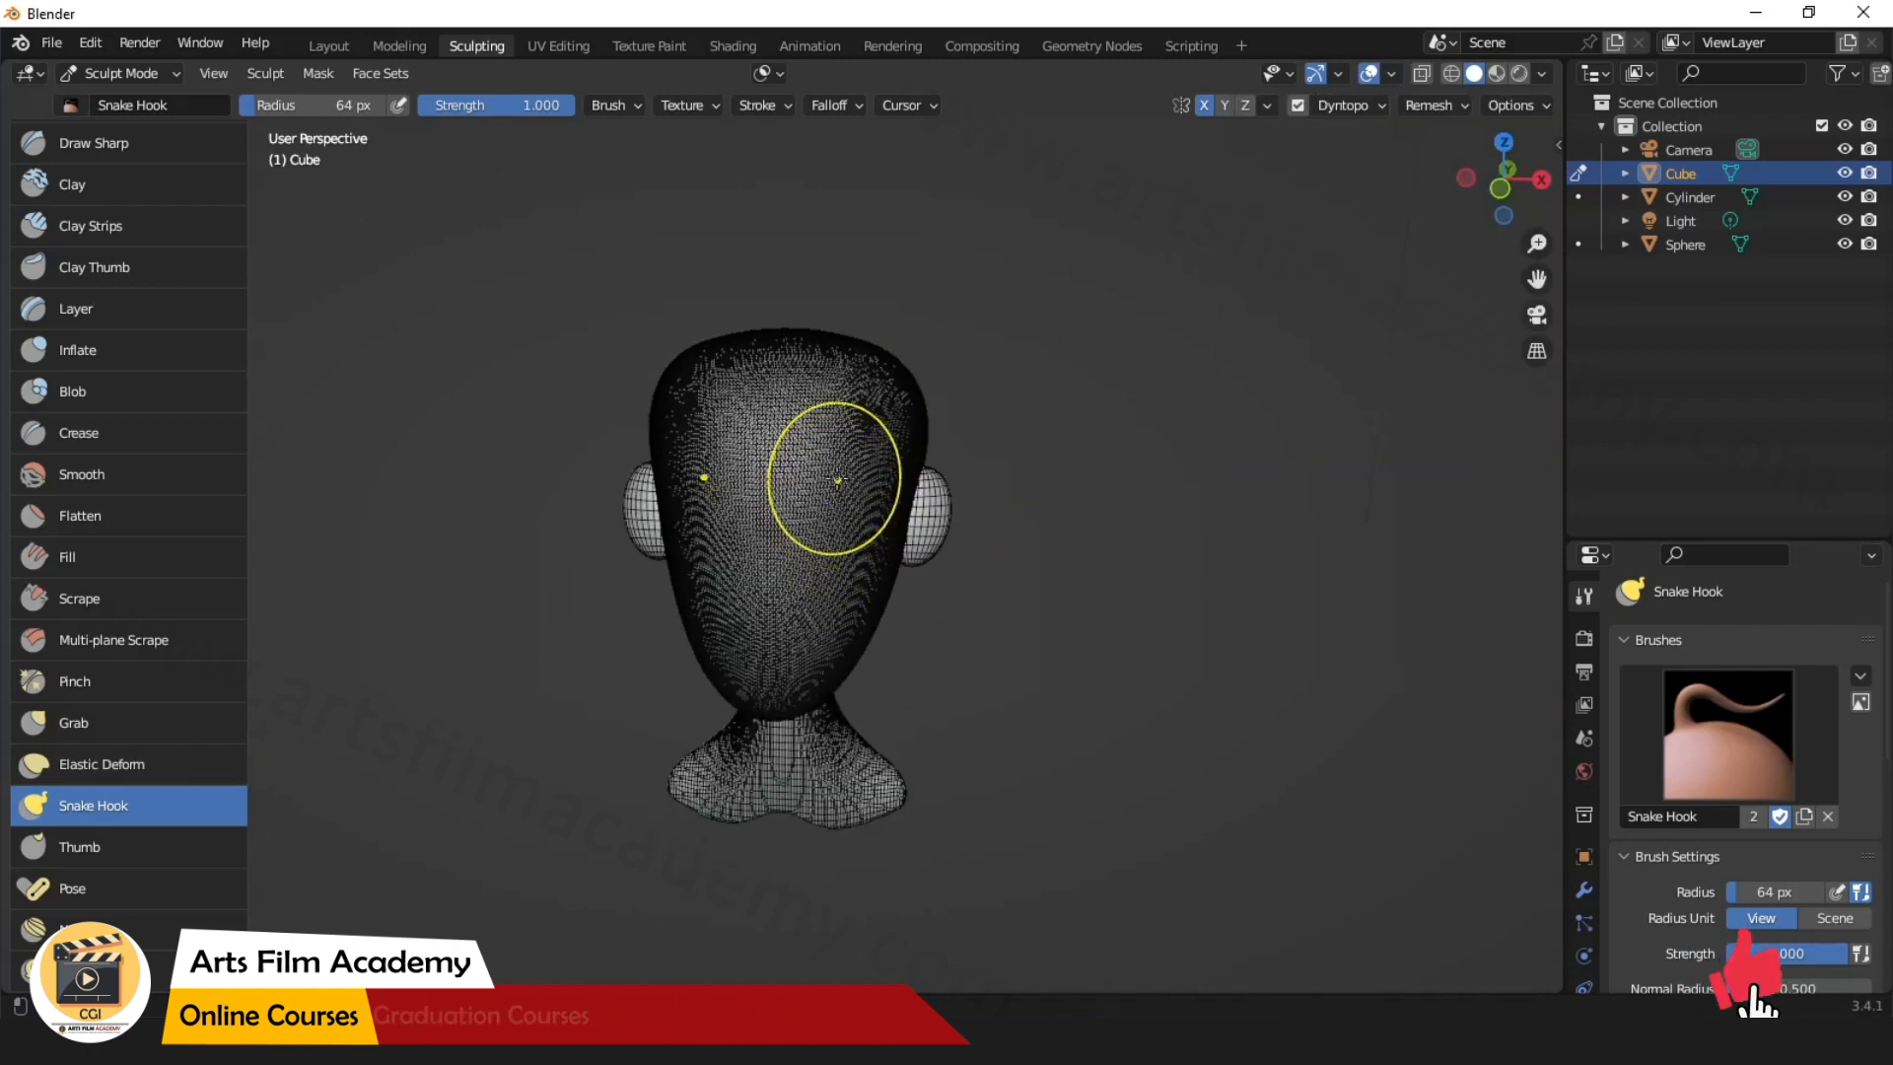
drag(865, 415, 947, 348)
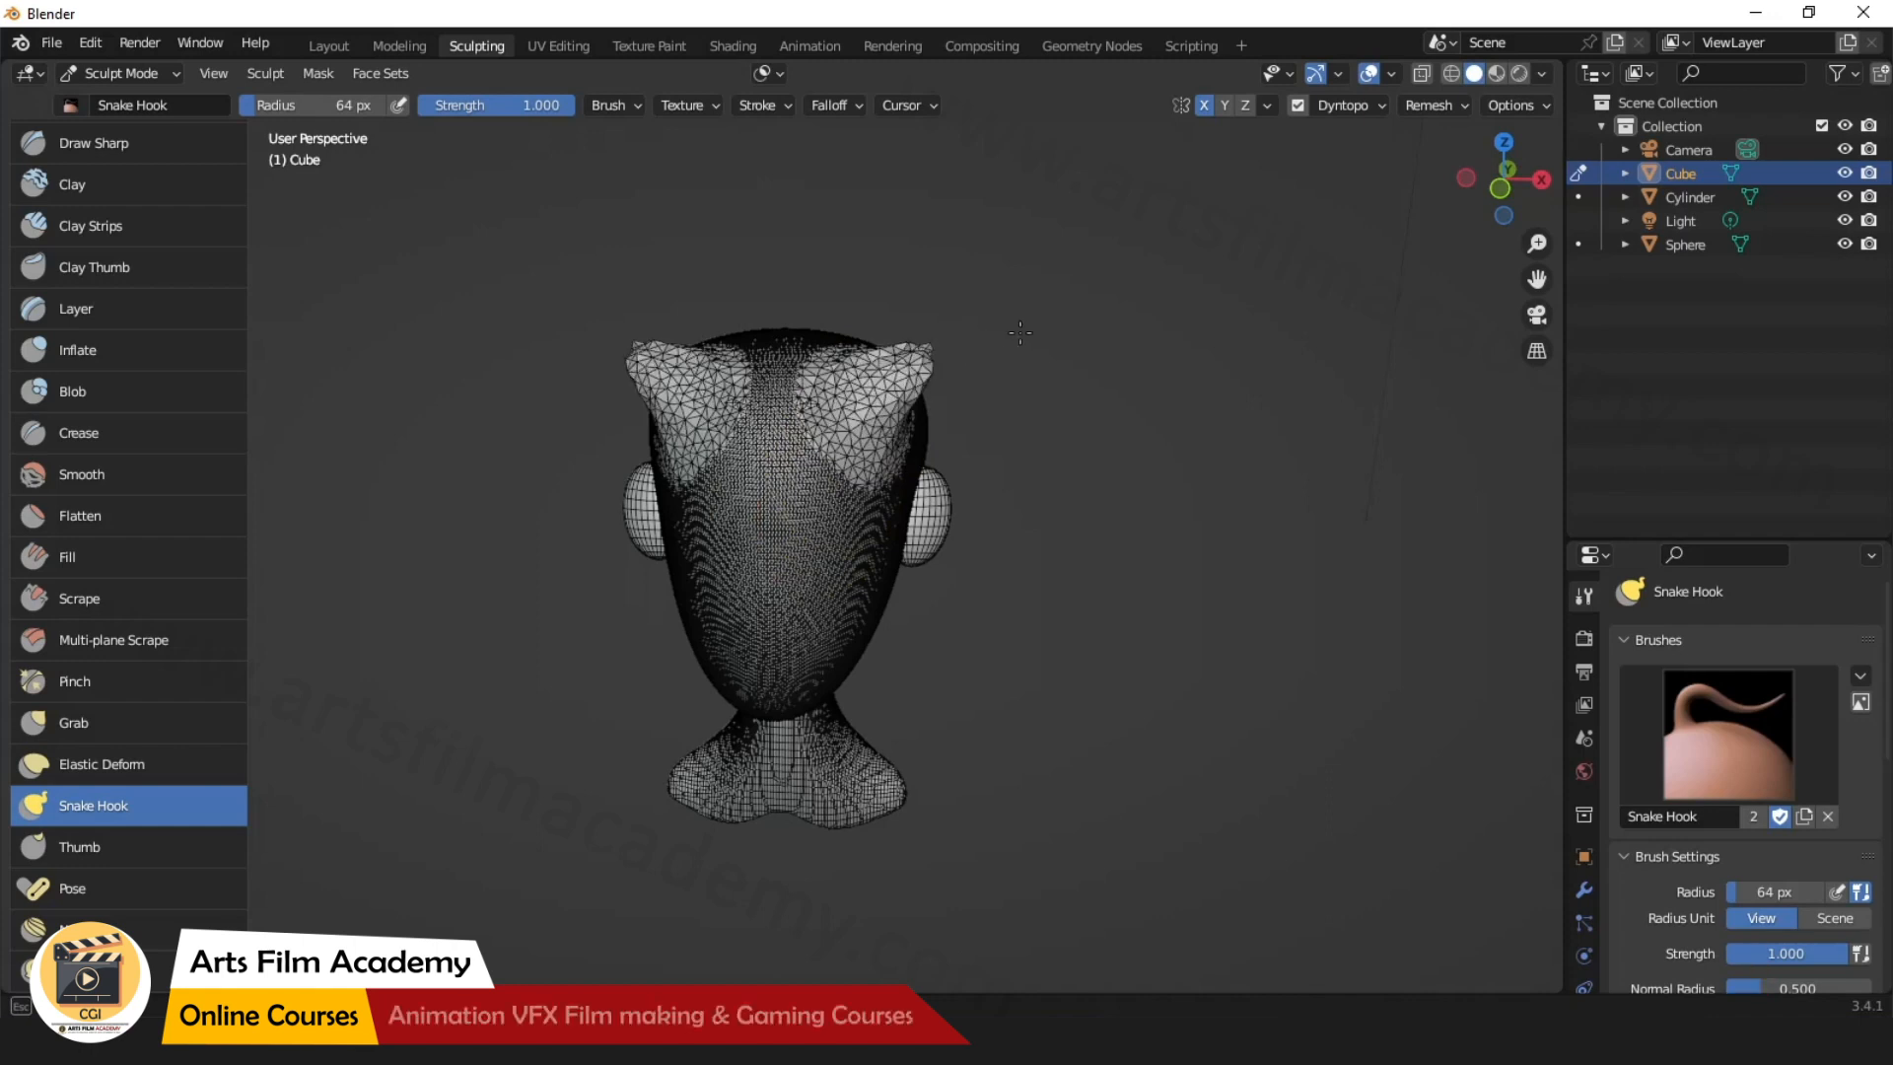
scroll(861, 414, up, 2)
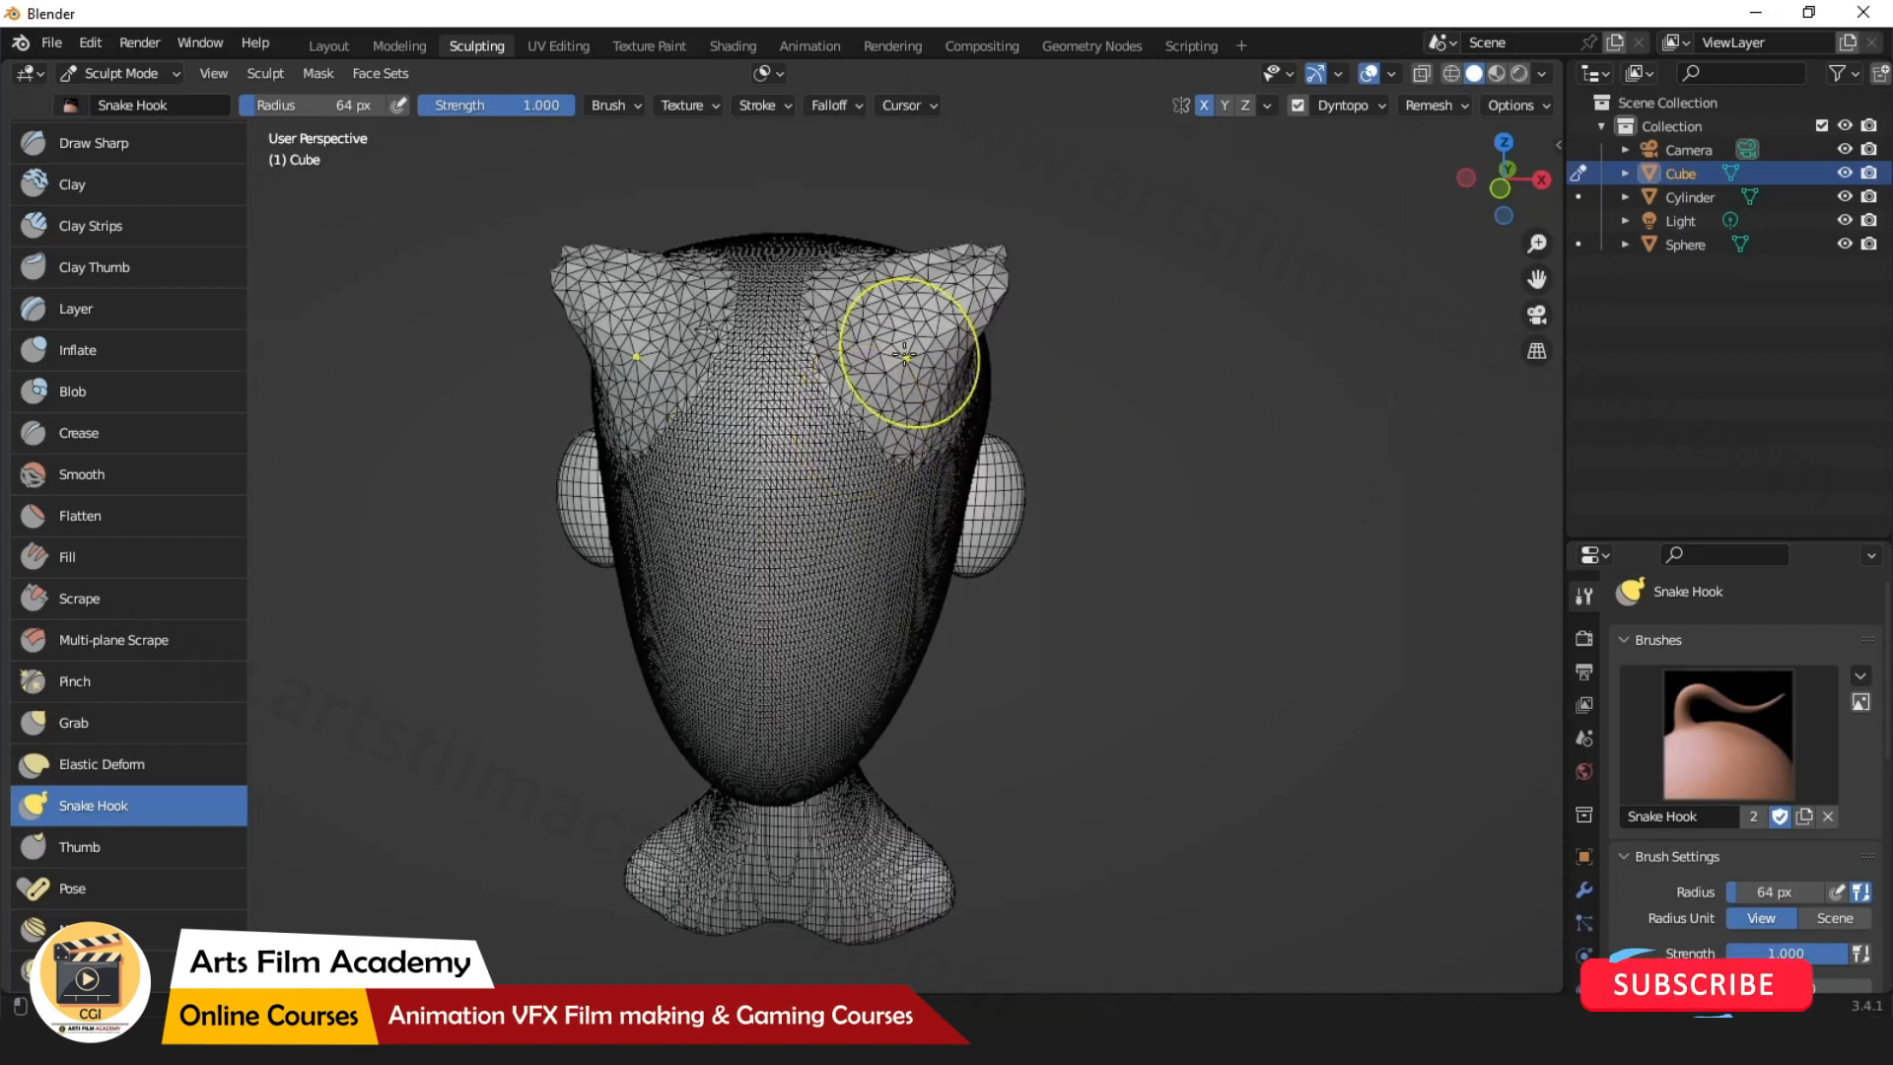
Try pulling fine mirrored ridges outward across the middle of the face from close range, and undo all the Snake Hook strokes.
scroll(819, 522, up, 5)
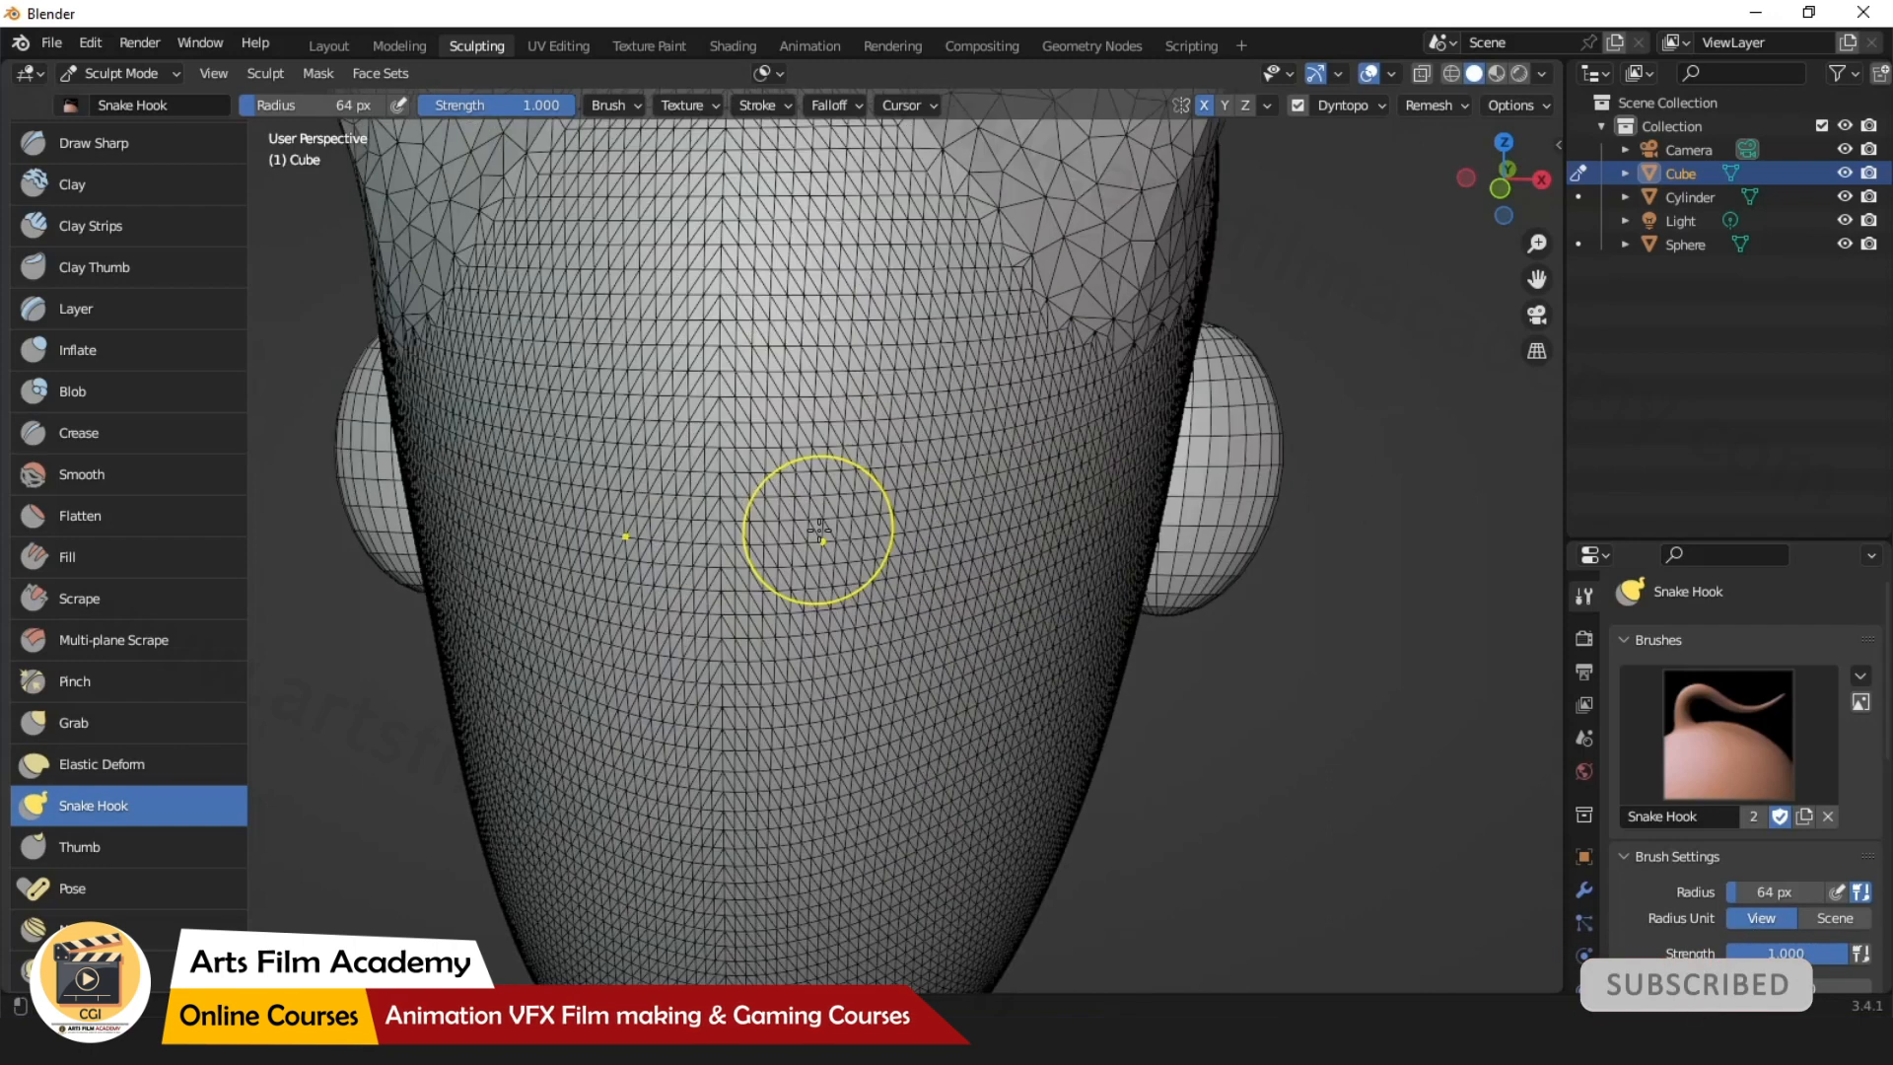
scroll(819, 529, down, 5)
scroll(819, 529, up, 5)
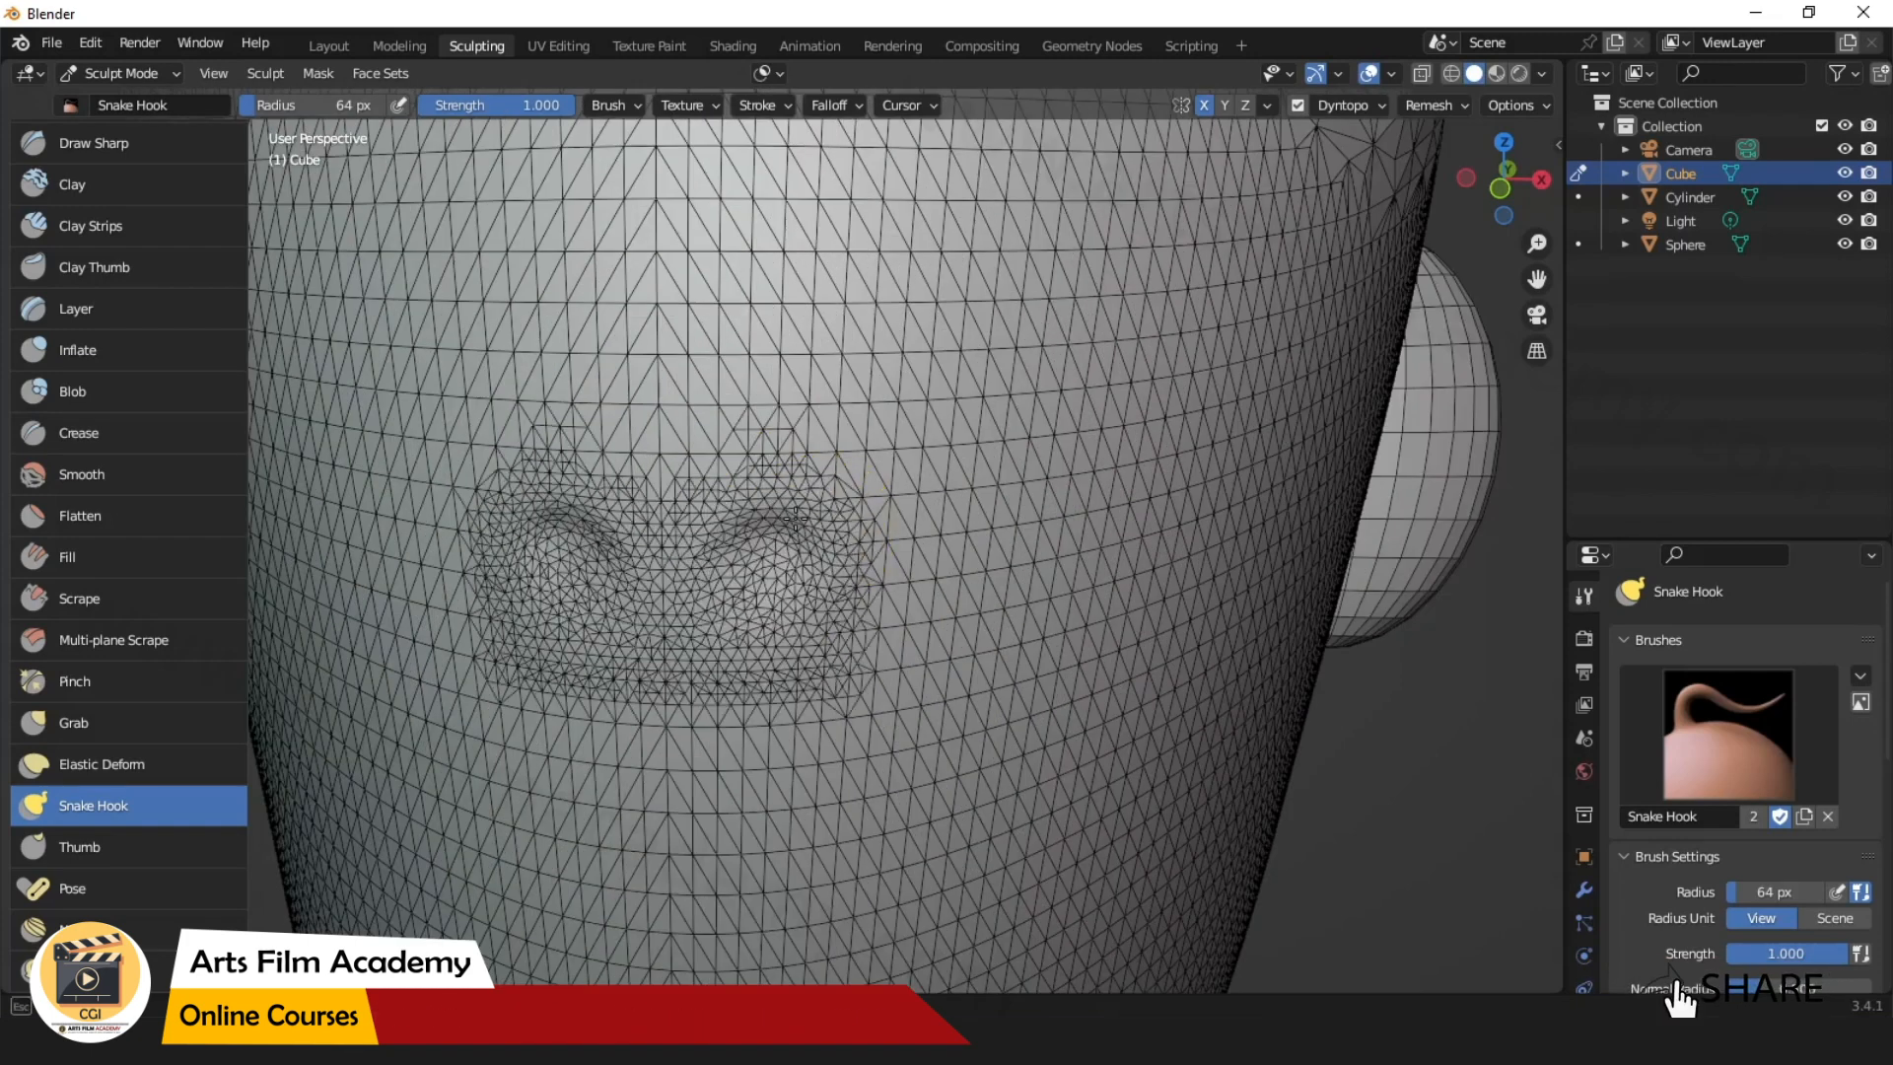
mouse_move(795, 517)
mouse_down()
mouse_move(1020, 399)
mouse_move(1162, 406)
mouse_up()
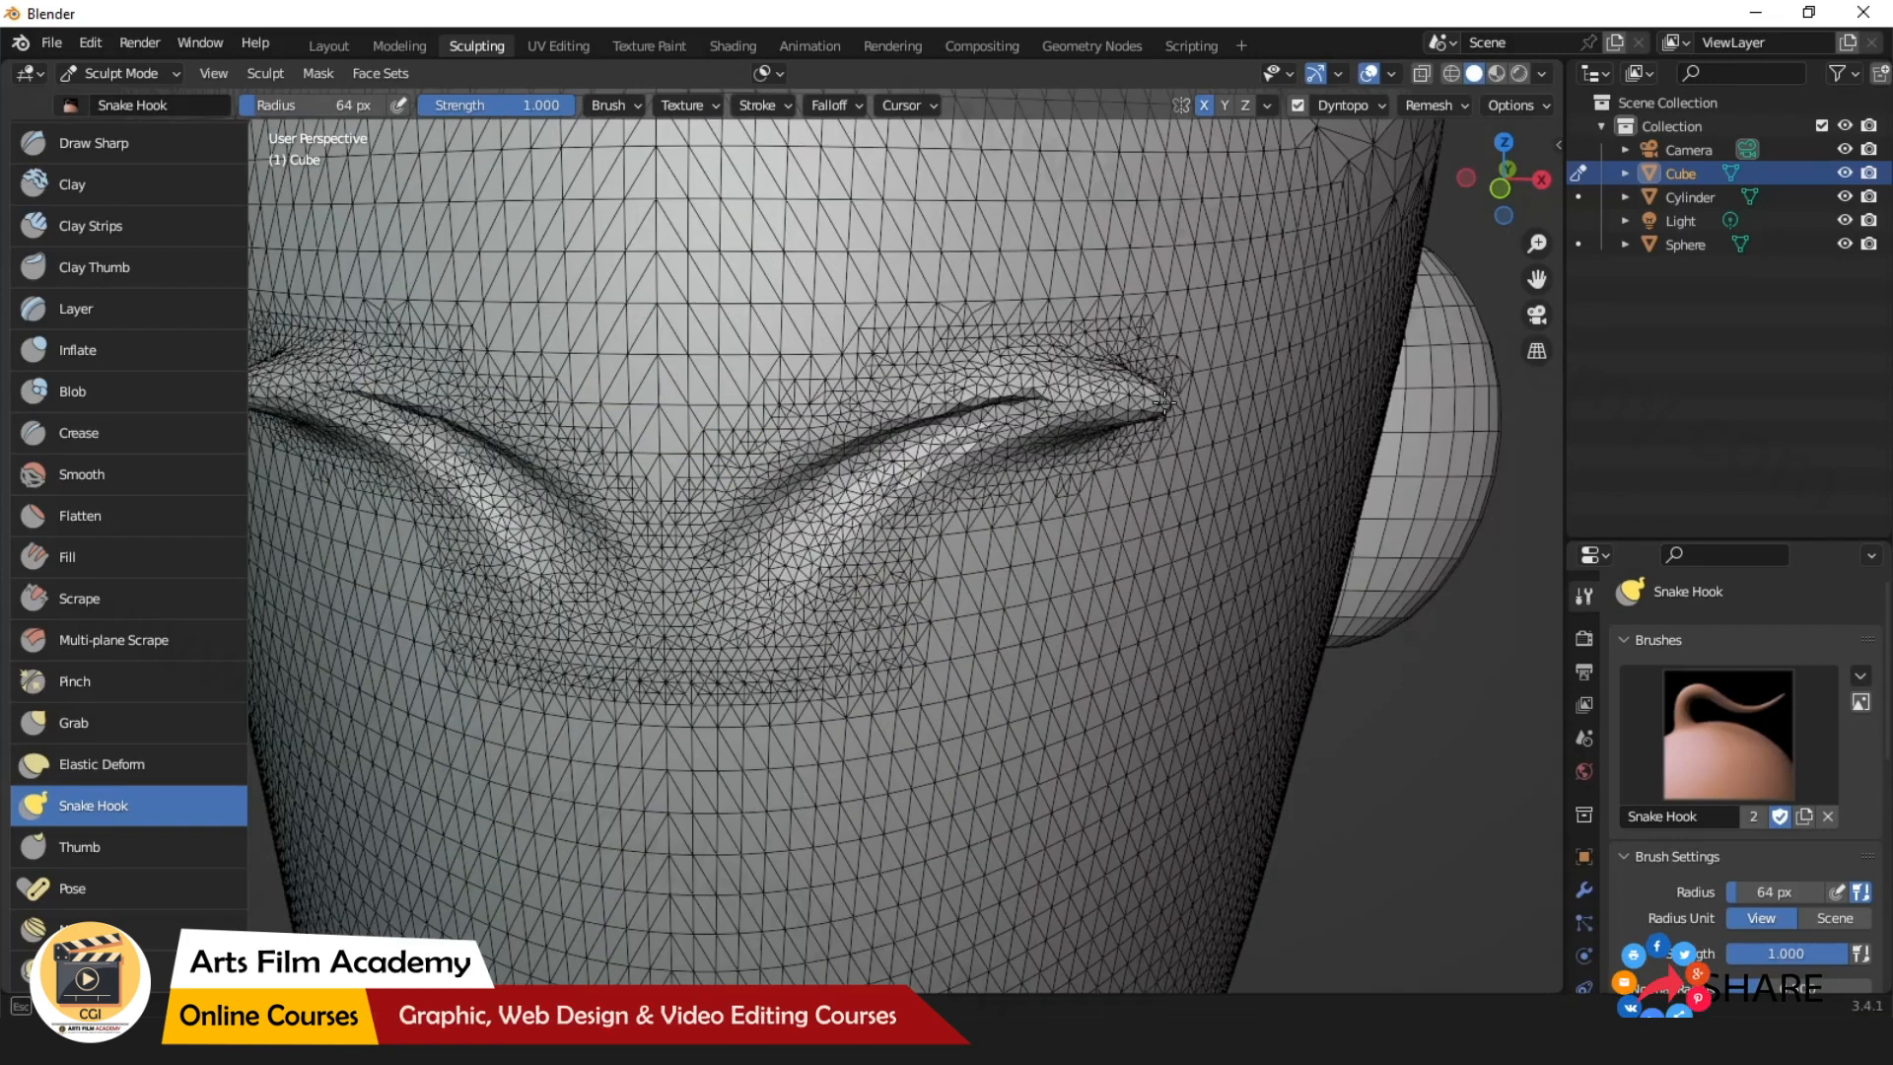
scroll(1057, 503, down, 5)
scroll(887, 556, down, 3)
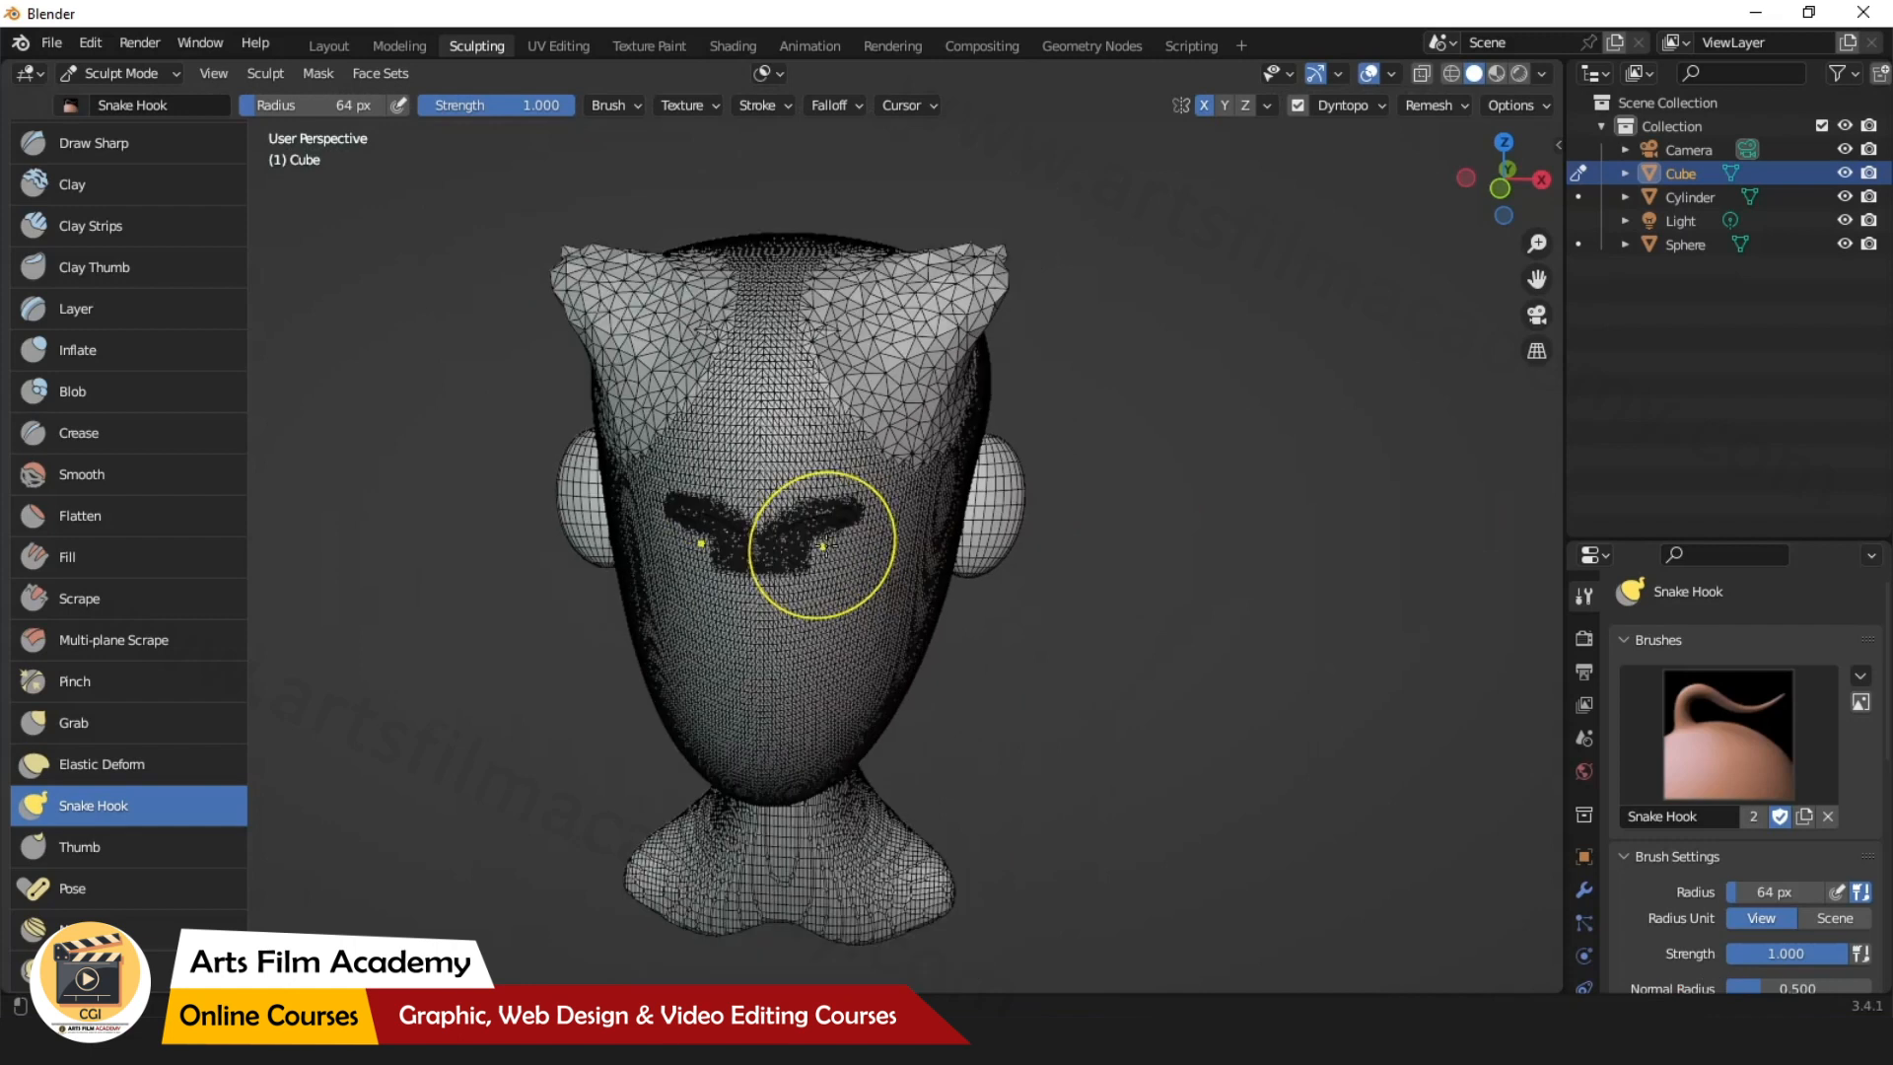
key(ctrl+z)
key(ctrl+z)
key(ctrl+z)
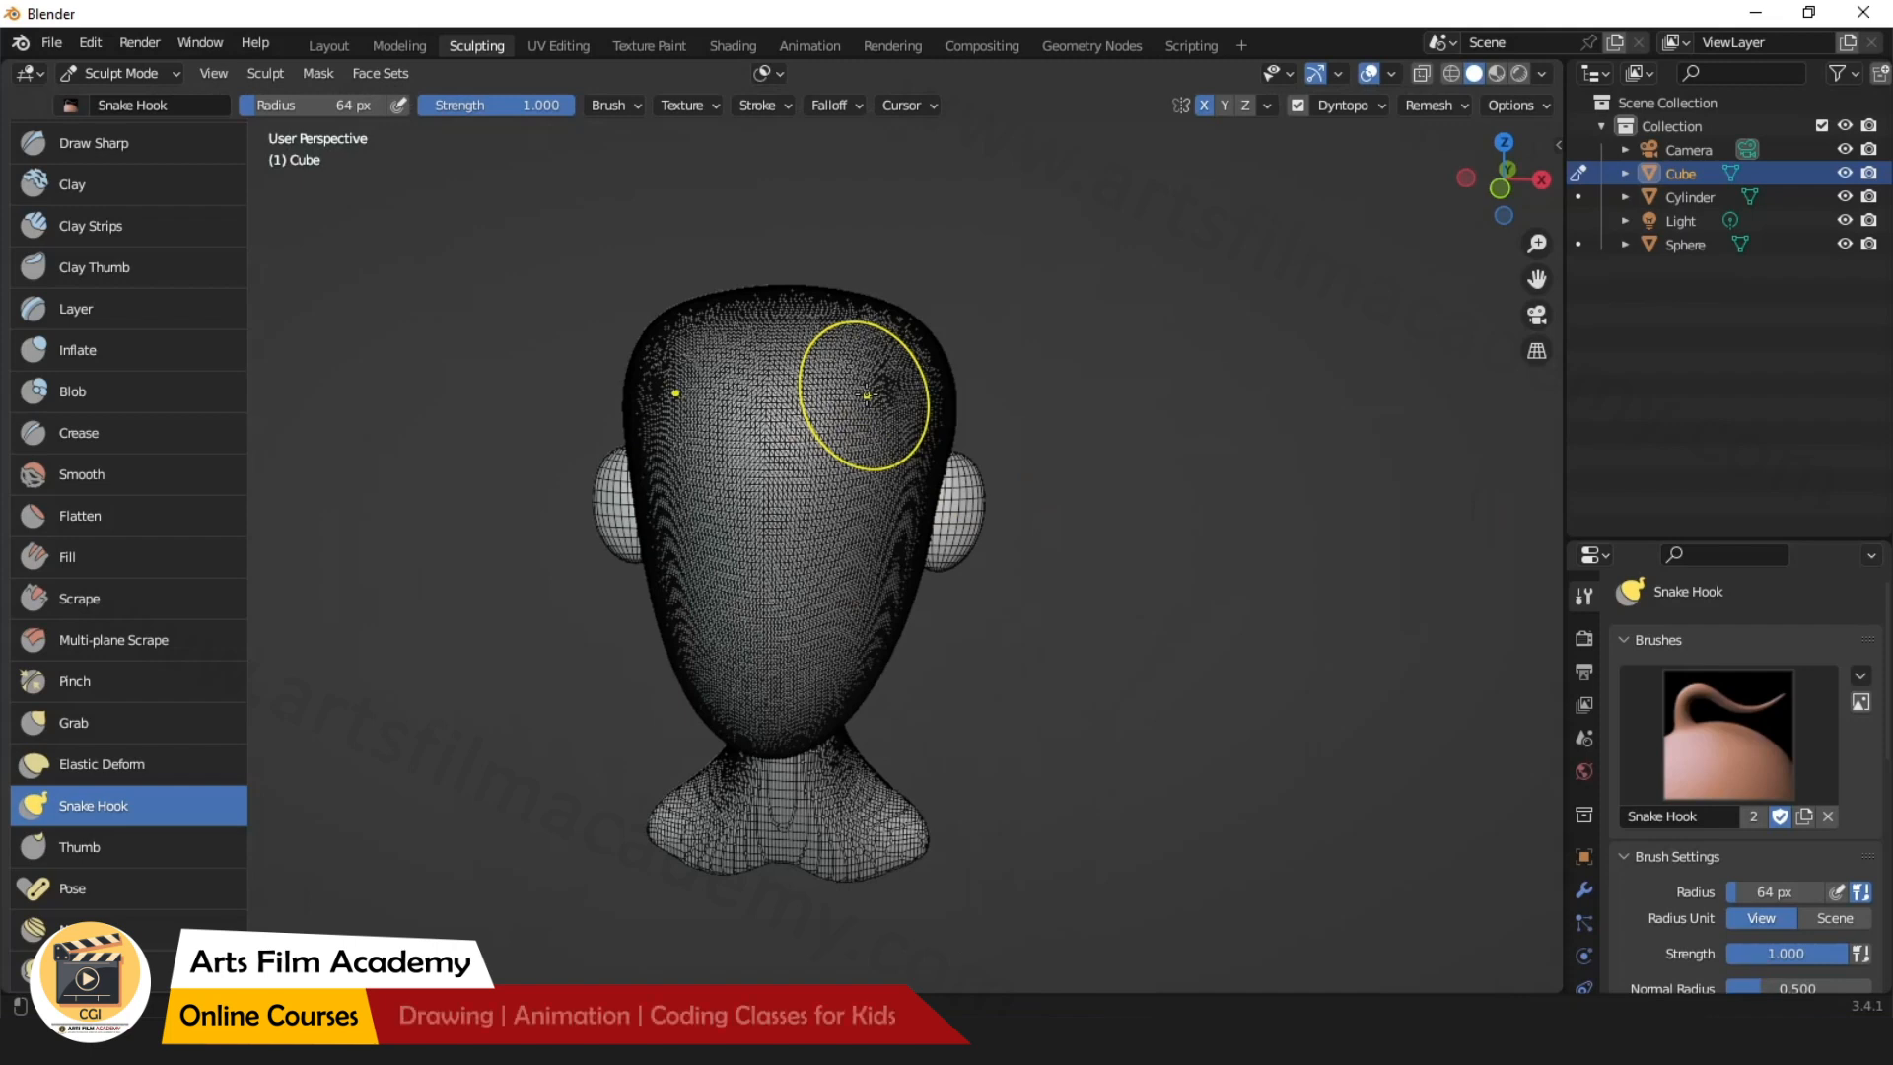
Enlarge the Snake Hook brush to 71 px and pull long mirrored horns outward from the upper sides of the head.
click(1370, 102)
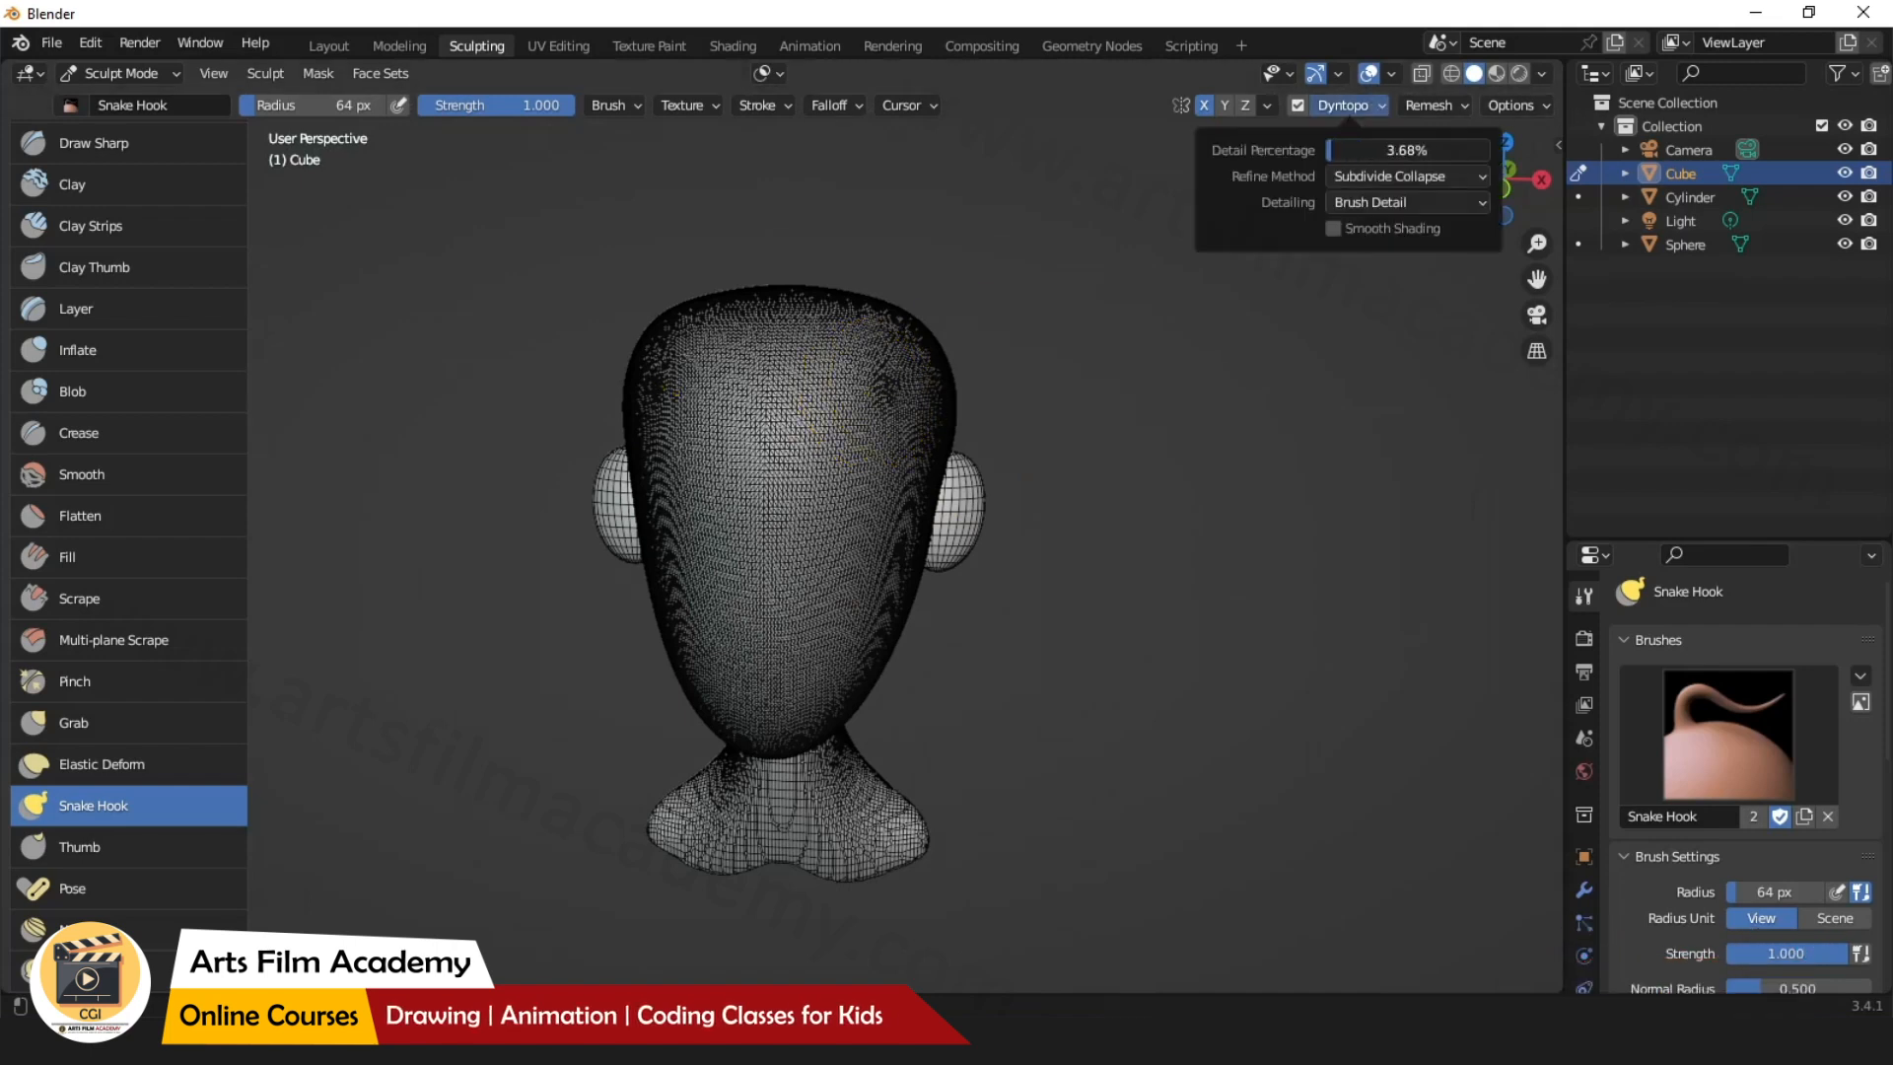
key(bracketright)
mouse_move(902, 382)
mouse_down()
mouse_move(1005, 291)
mouse_move(1160, 242)
mouse_up()
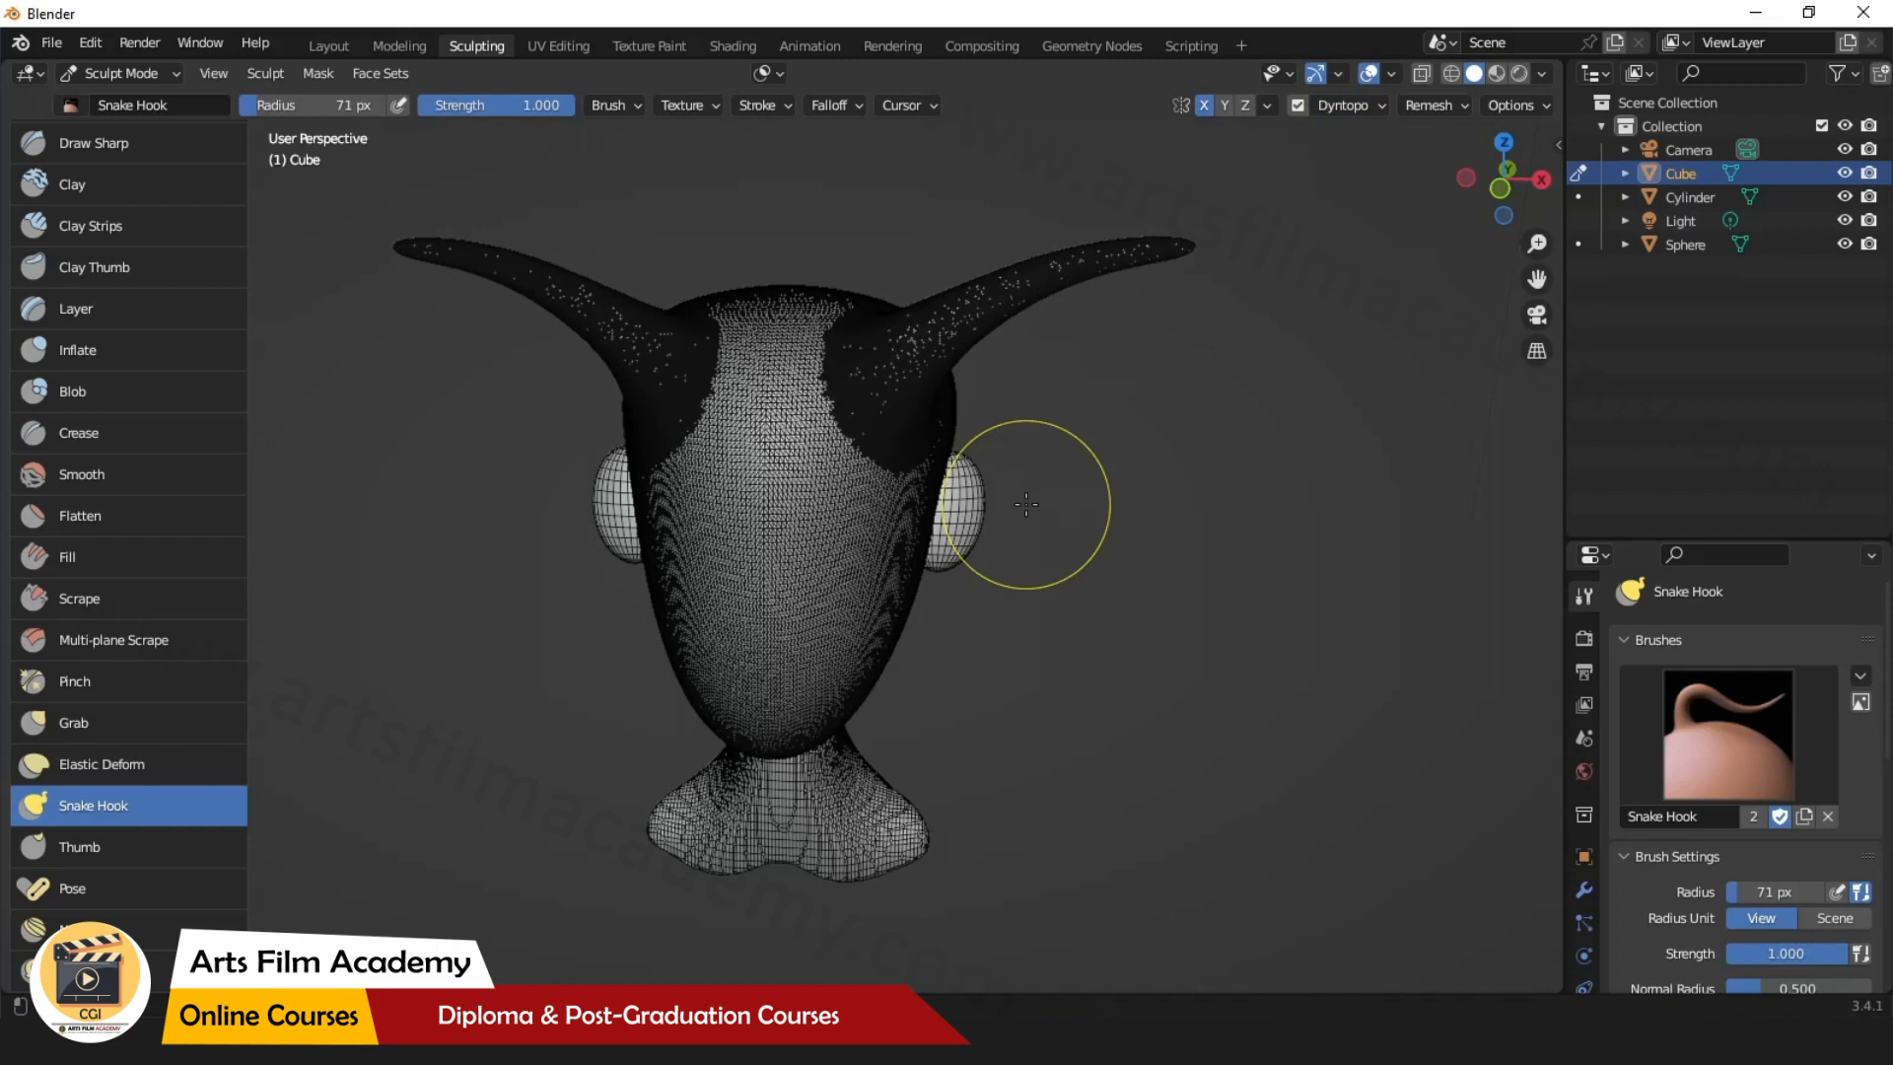
click(1390, 73)
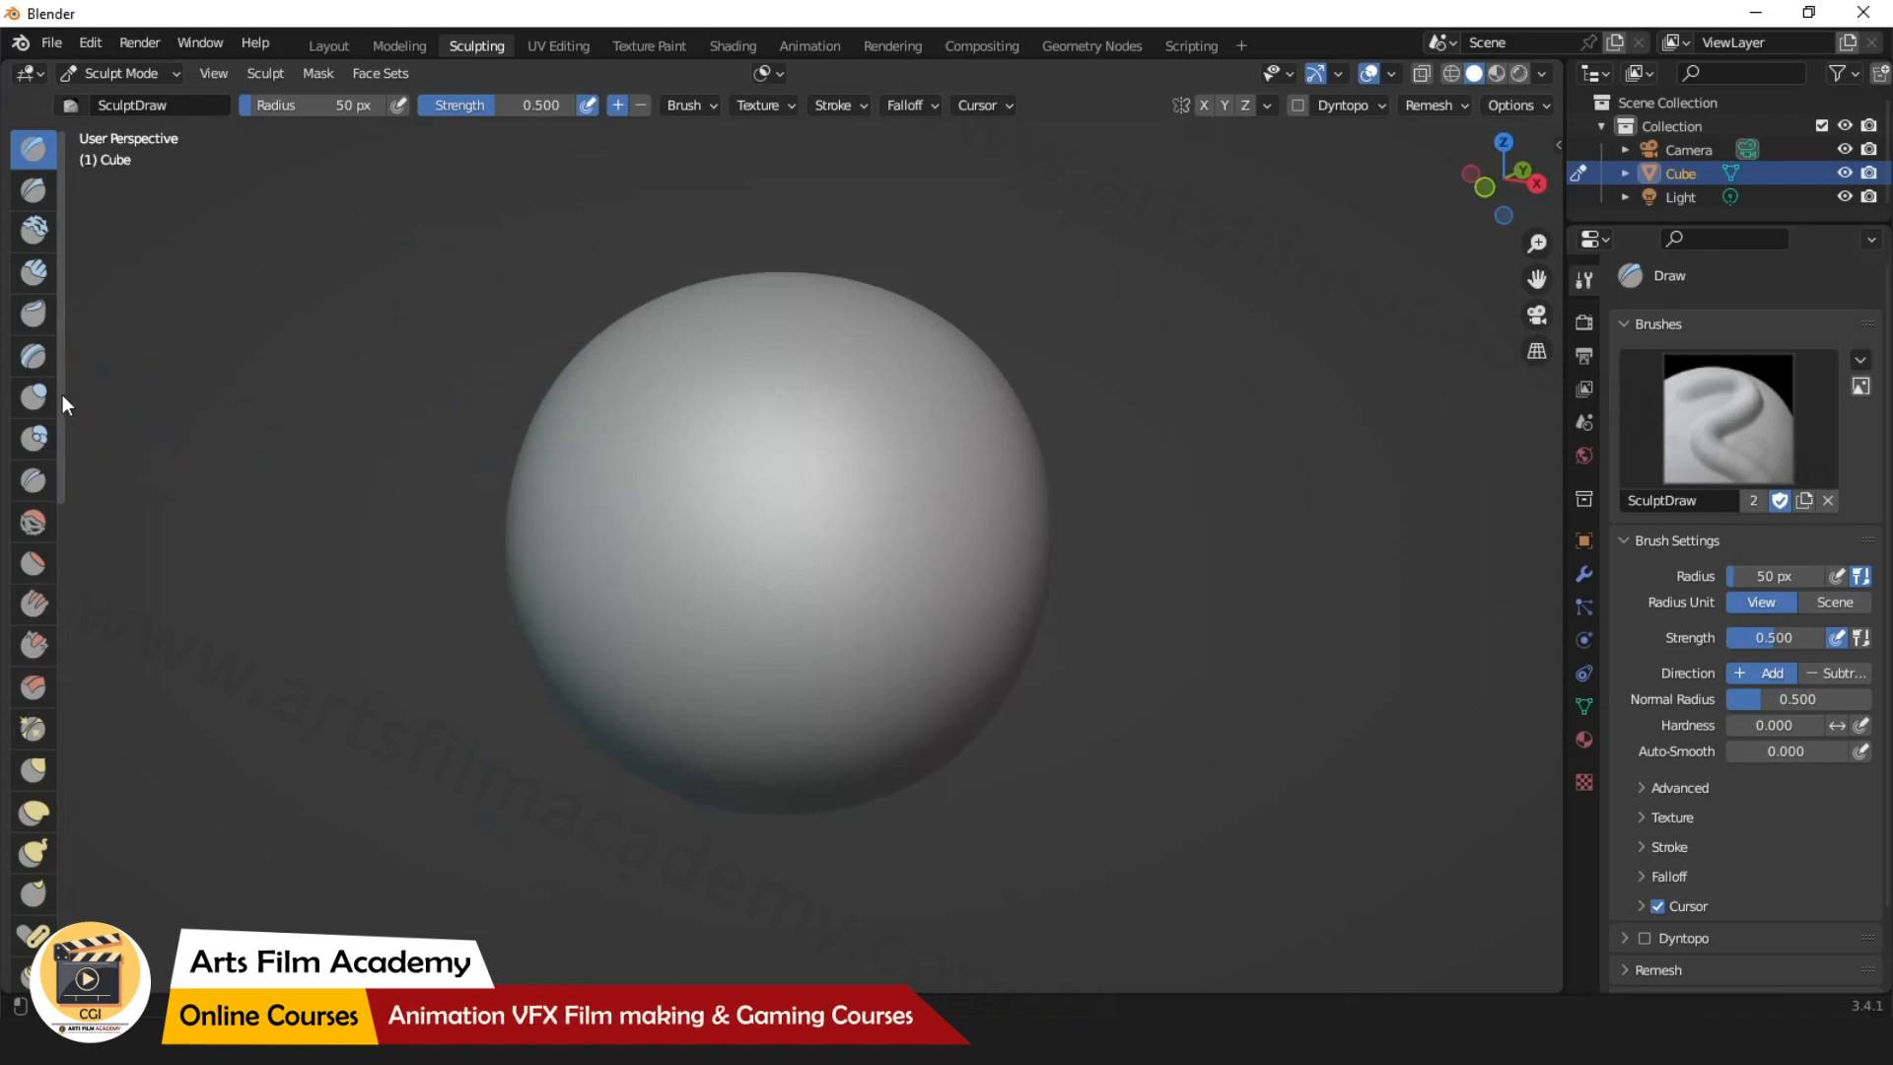
Show the brush names beside their icons and turn on X-axis mirror symmetry for the sphere.
drag(60, 395, 223, 414)
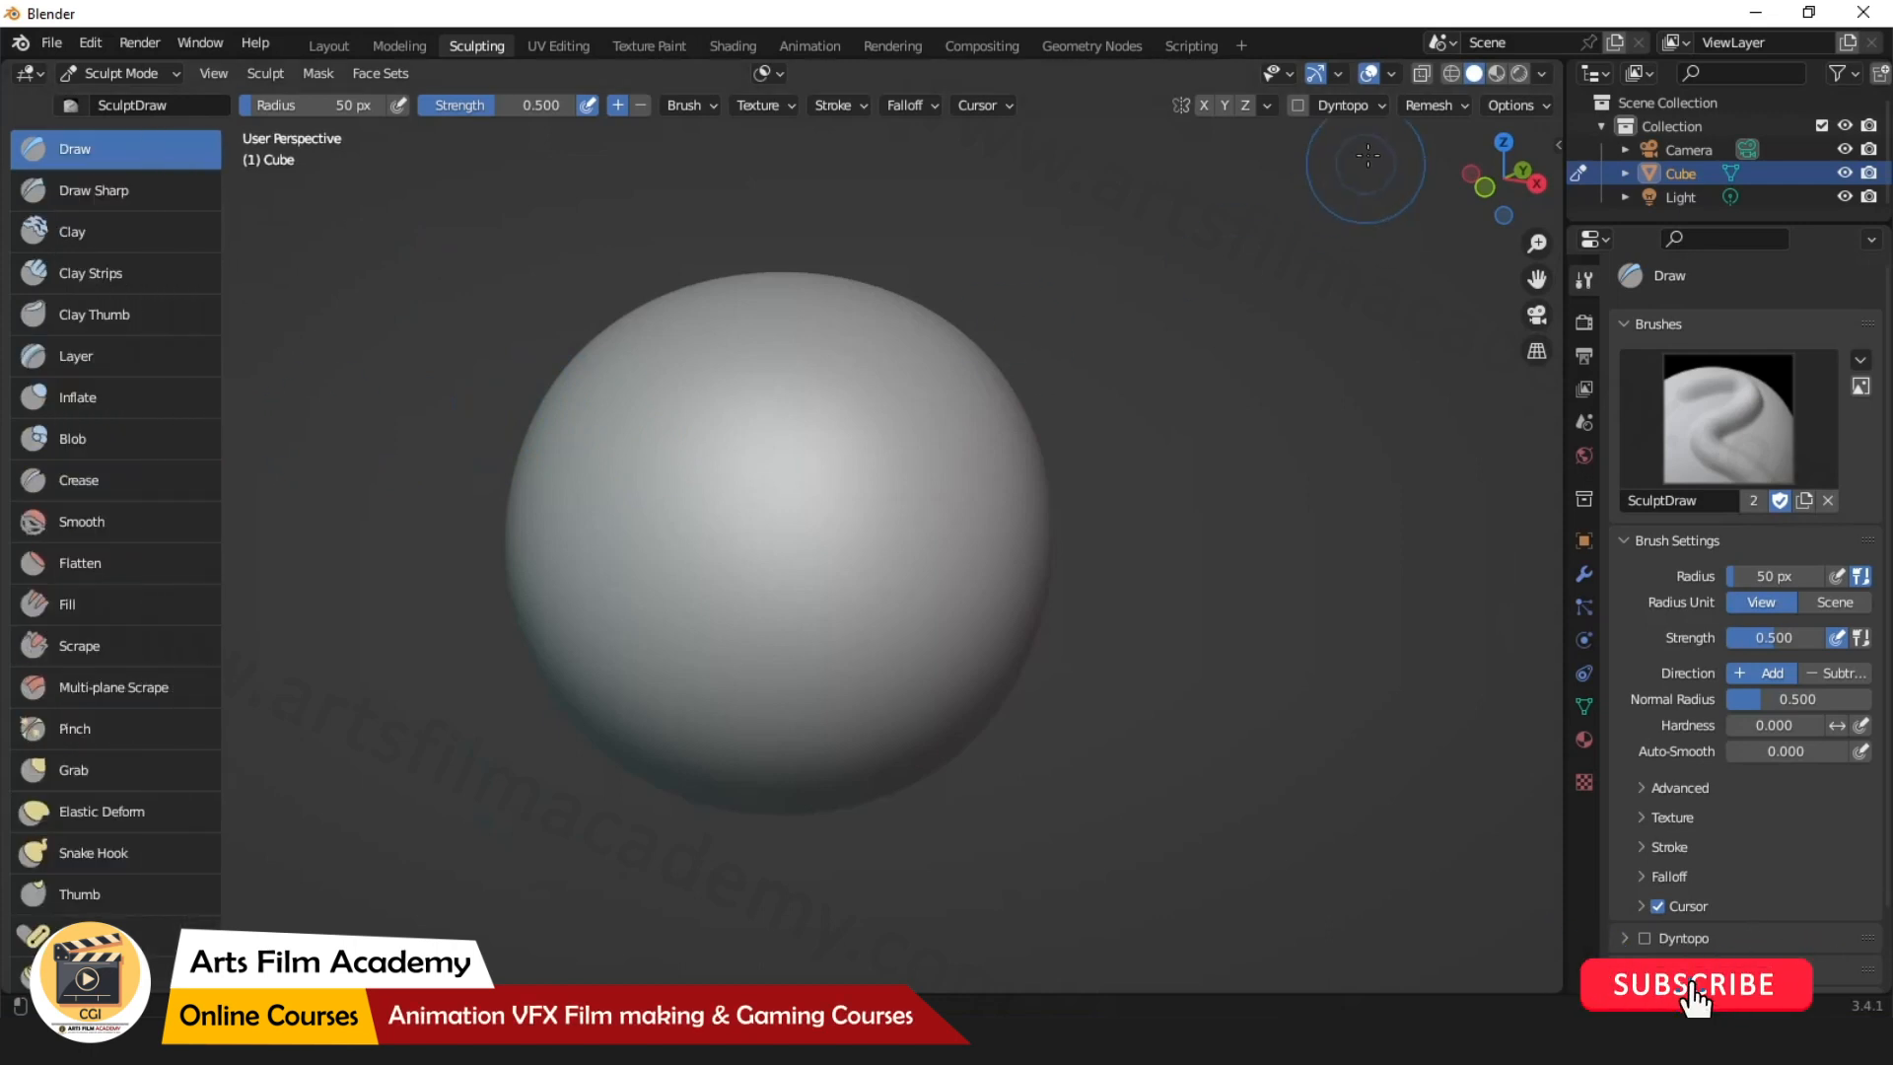
click(1203, 105)
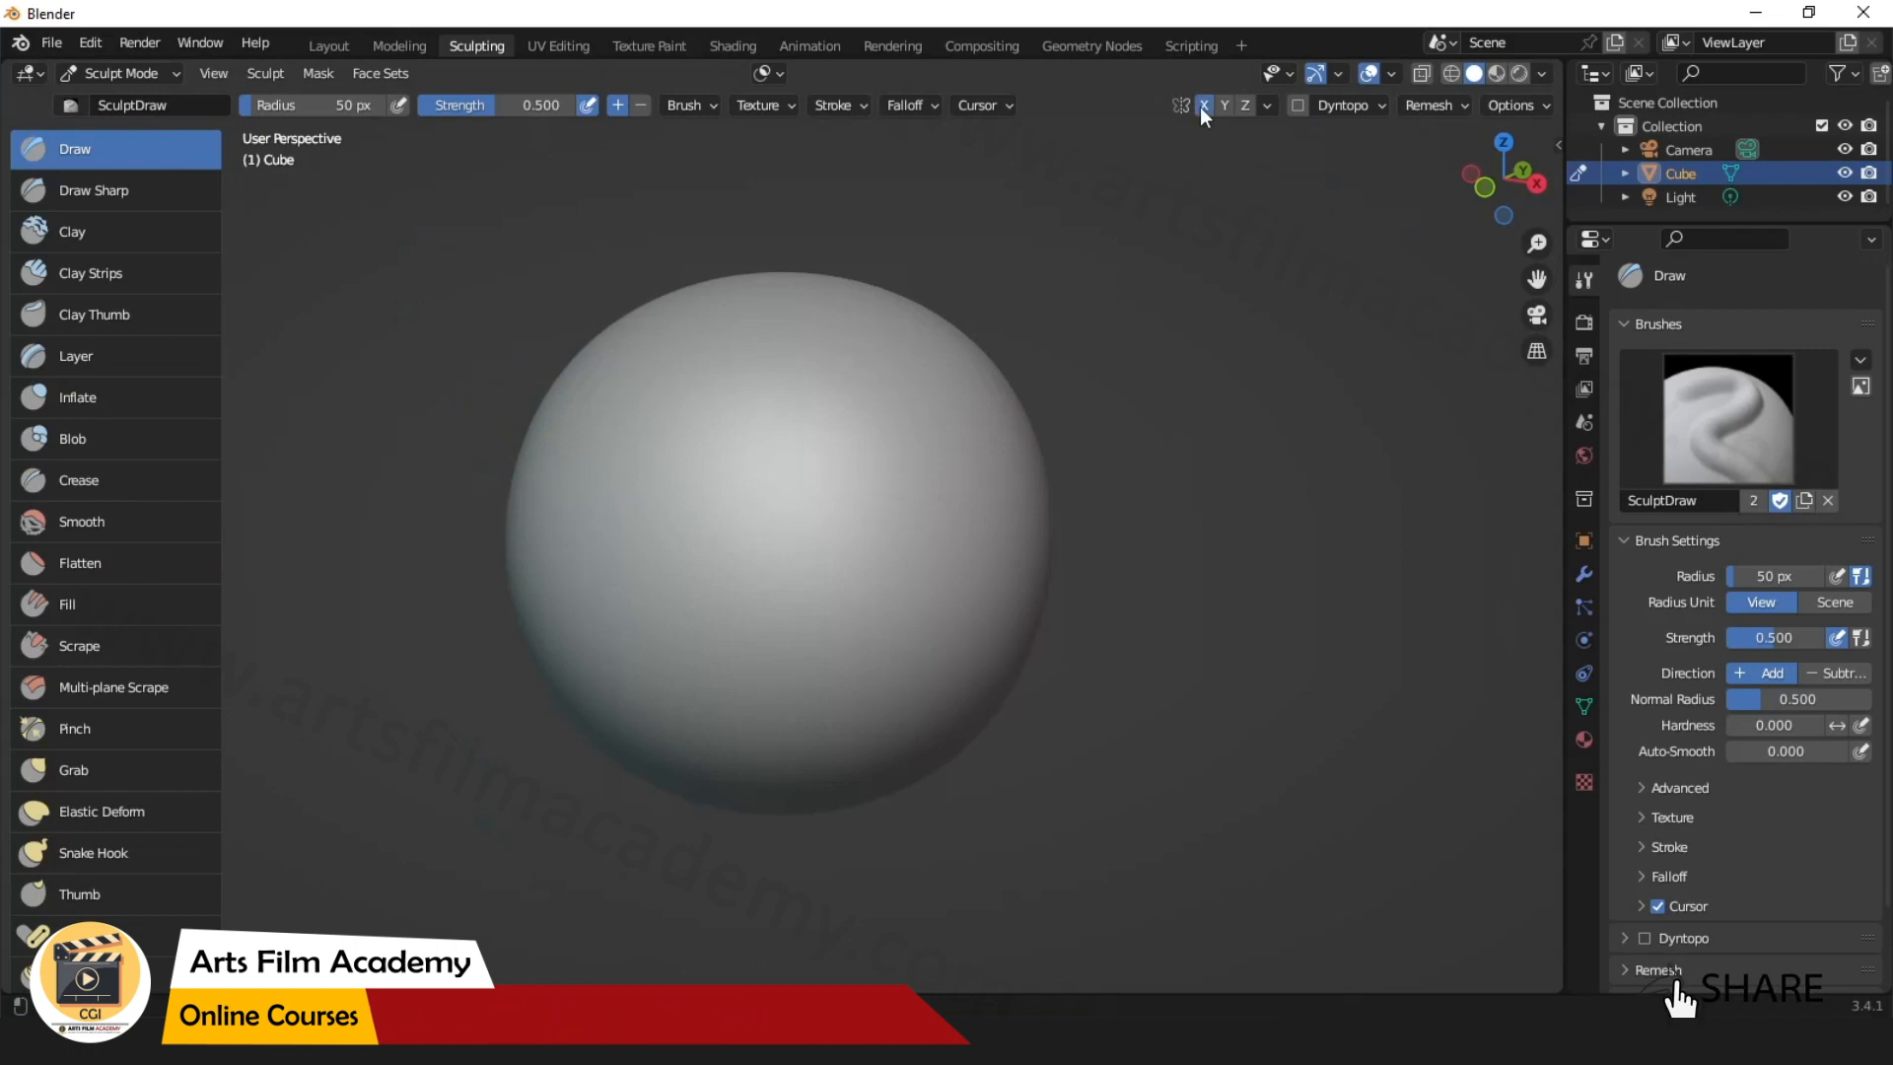
middle_drag(402, 771, 485, 785)
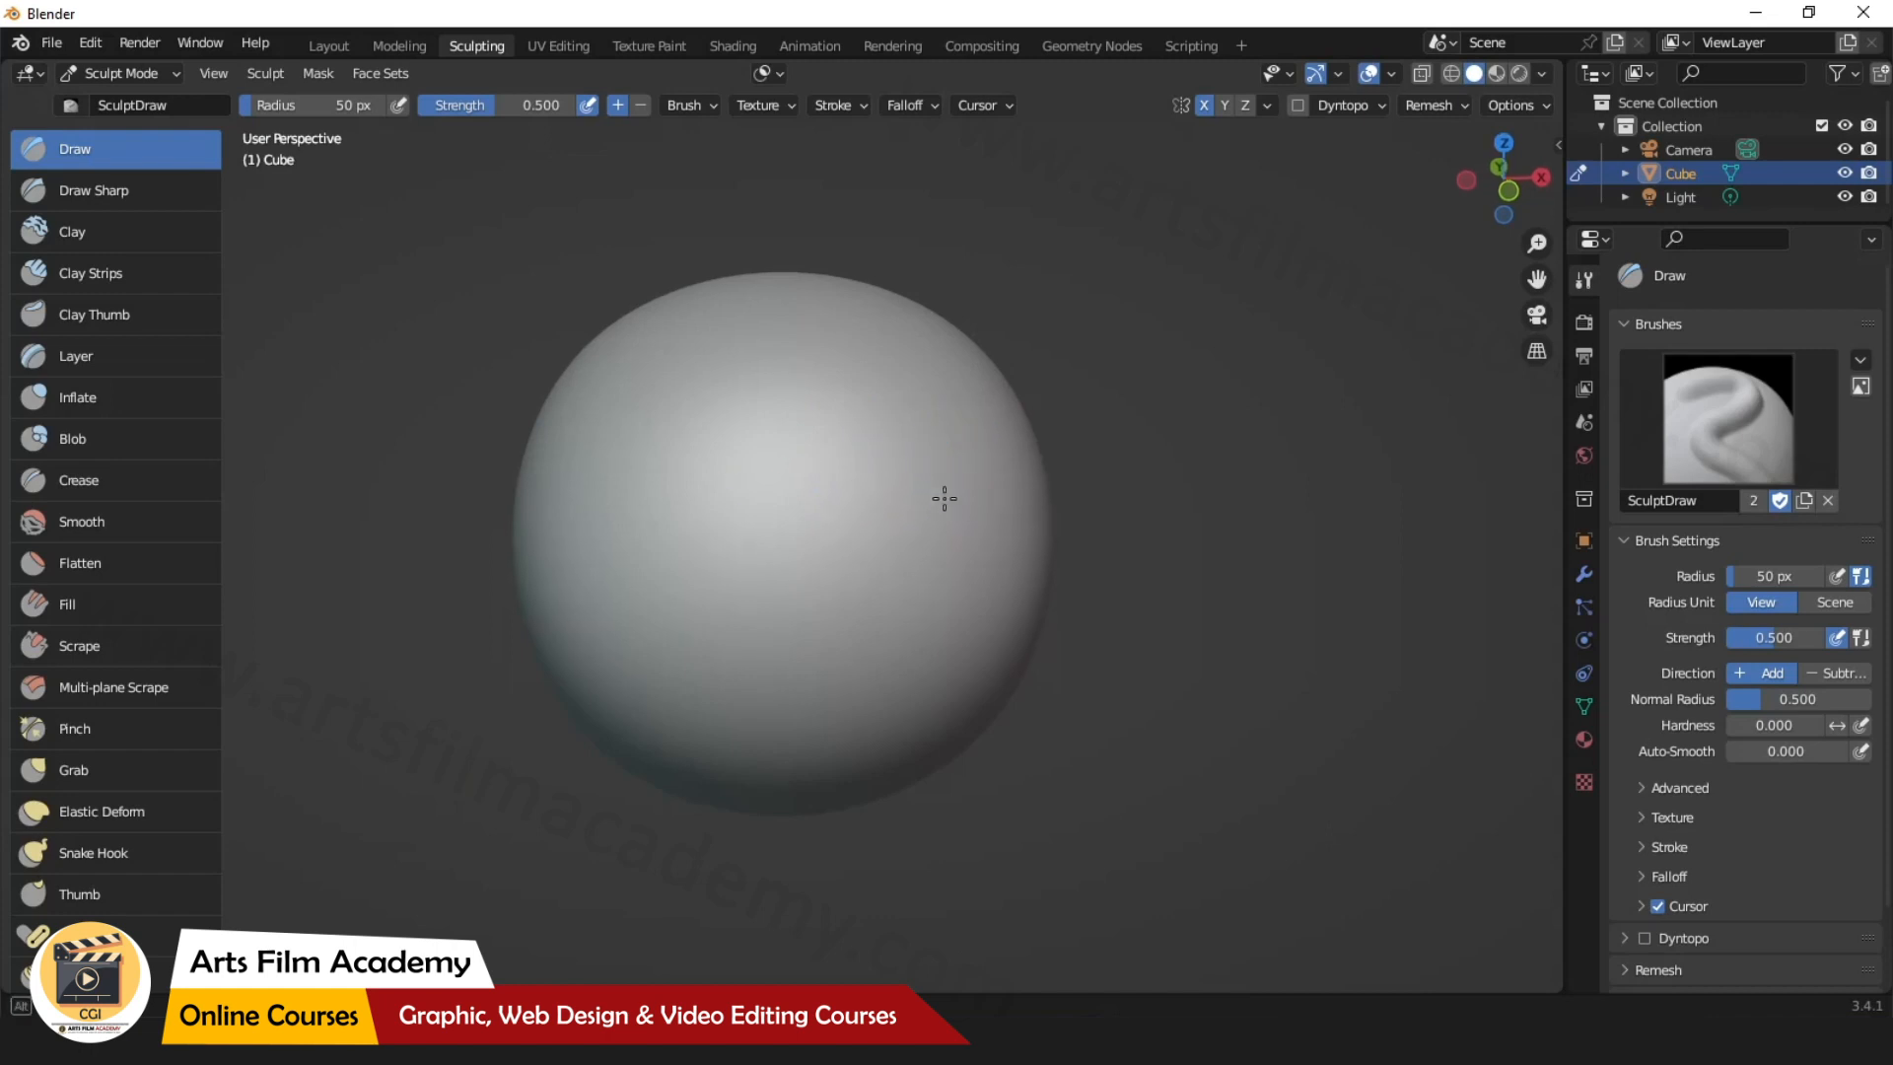
Try a mirrored Draw stroke on the front of the sphere, and undo it.
mouse_move(795, 434)
mouse_down()
mouse_move(873, 390)
mouse_move(733, 657)
mouse_move(887, 388)
mouse_move(804, 521)
mouse_move(937, 647)
mouse_move(878, 563)
mouse_move(912, 606)
mouse_up()
key(ctrl+z)
mouse_move(1122, 685)
middle_down()
mouse_move(748, 684)
mouse_move(1153, 662)
middle_up()
key(ctrl+z)
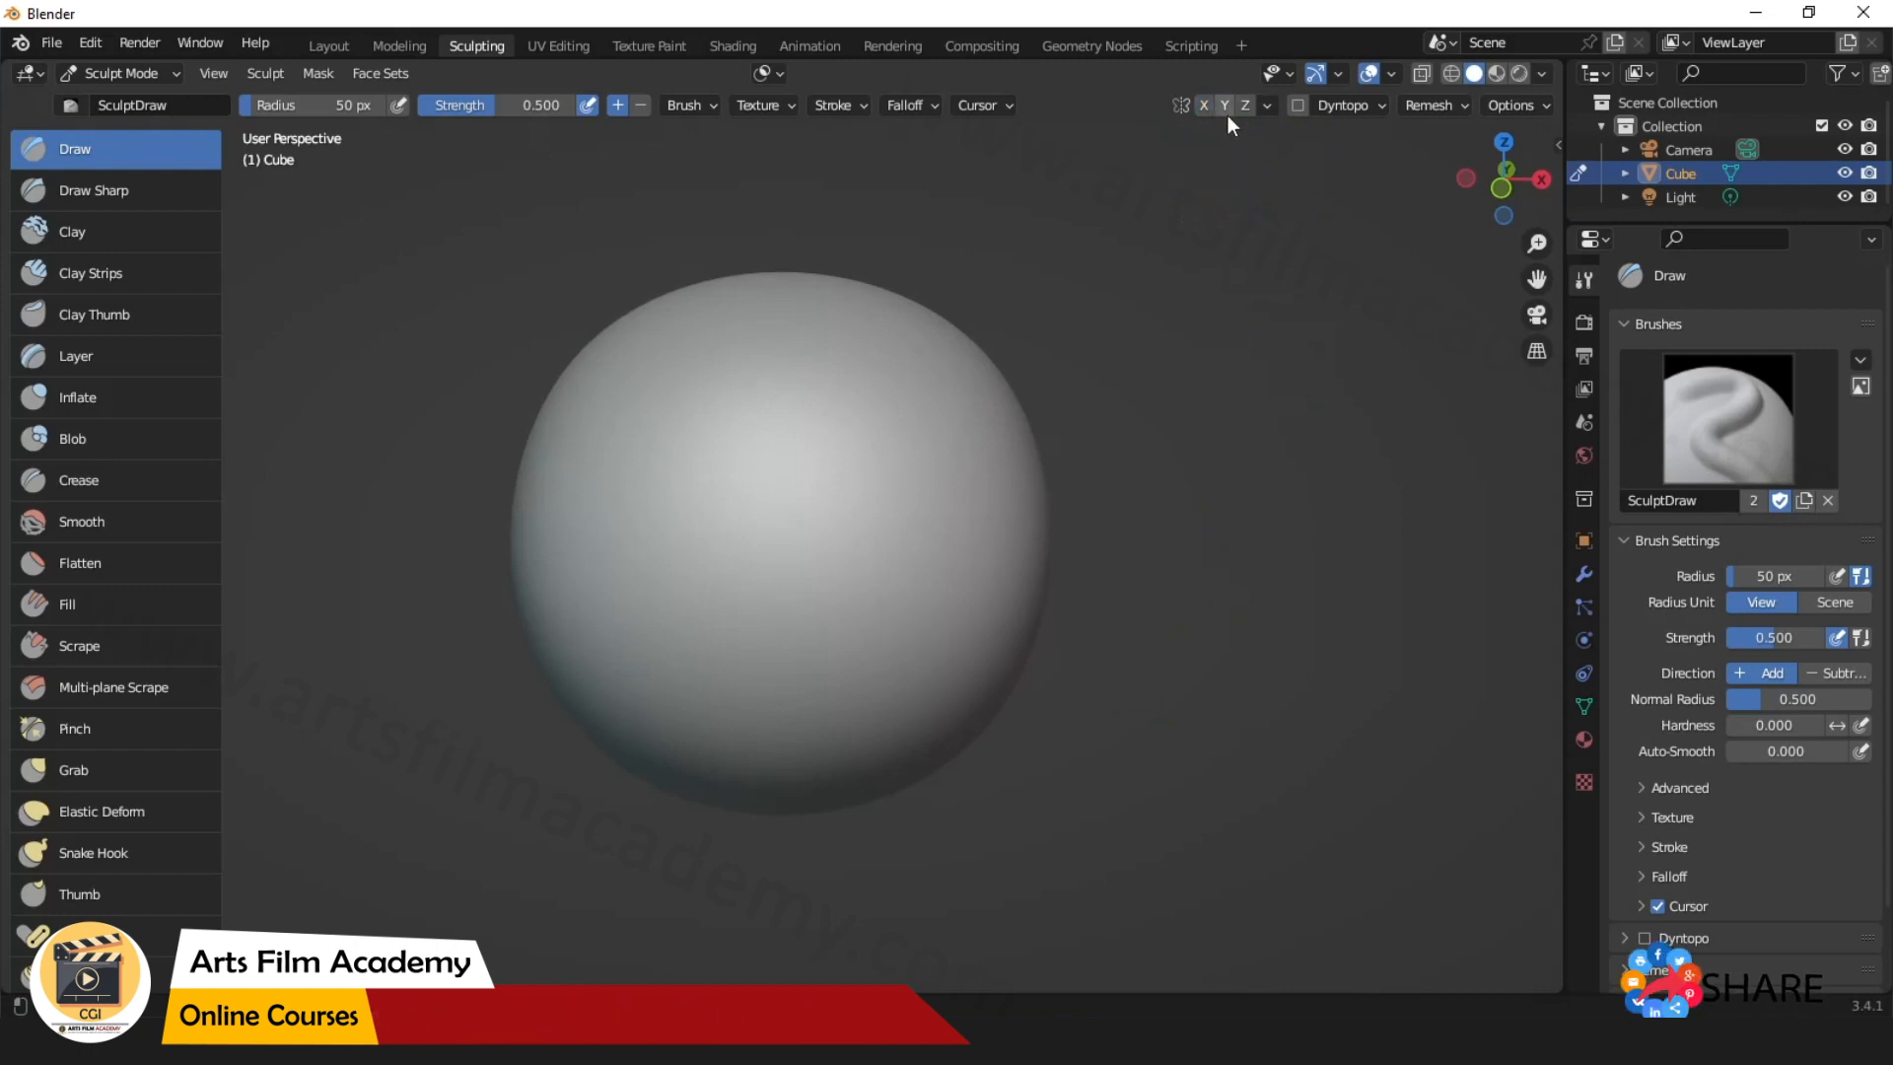
Set the Radial X symmetry count to 6 and try a Draw stroke on the side of the sphere.
click(1266, 107)
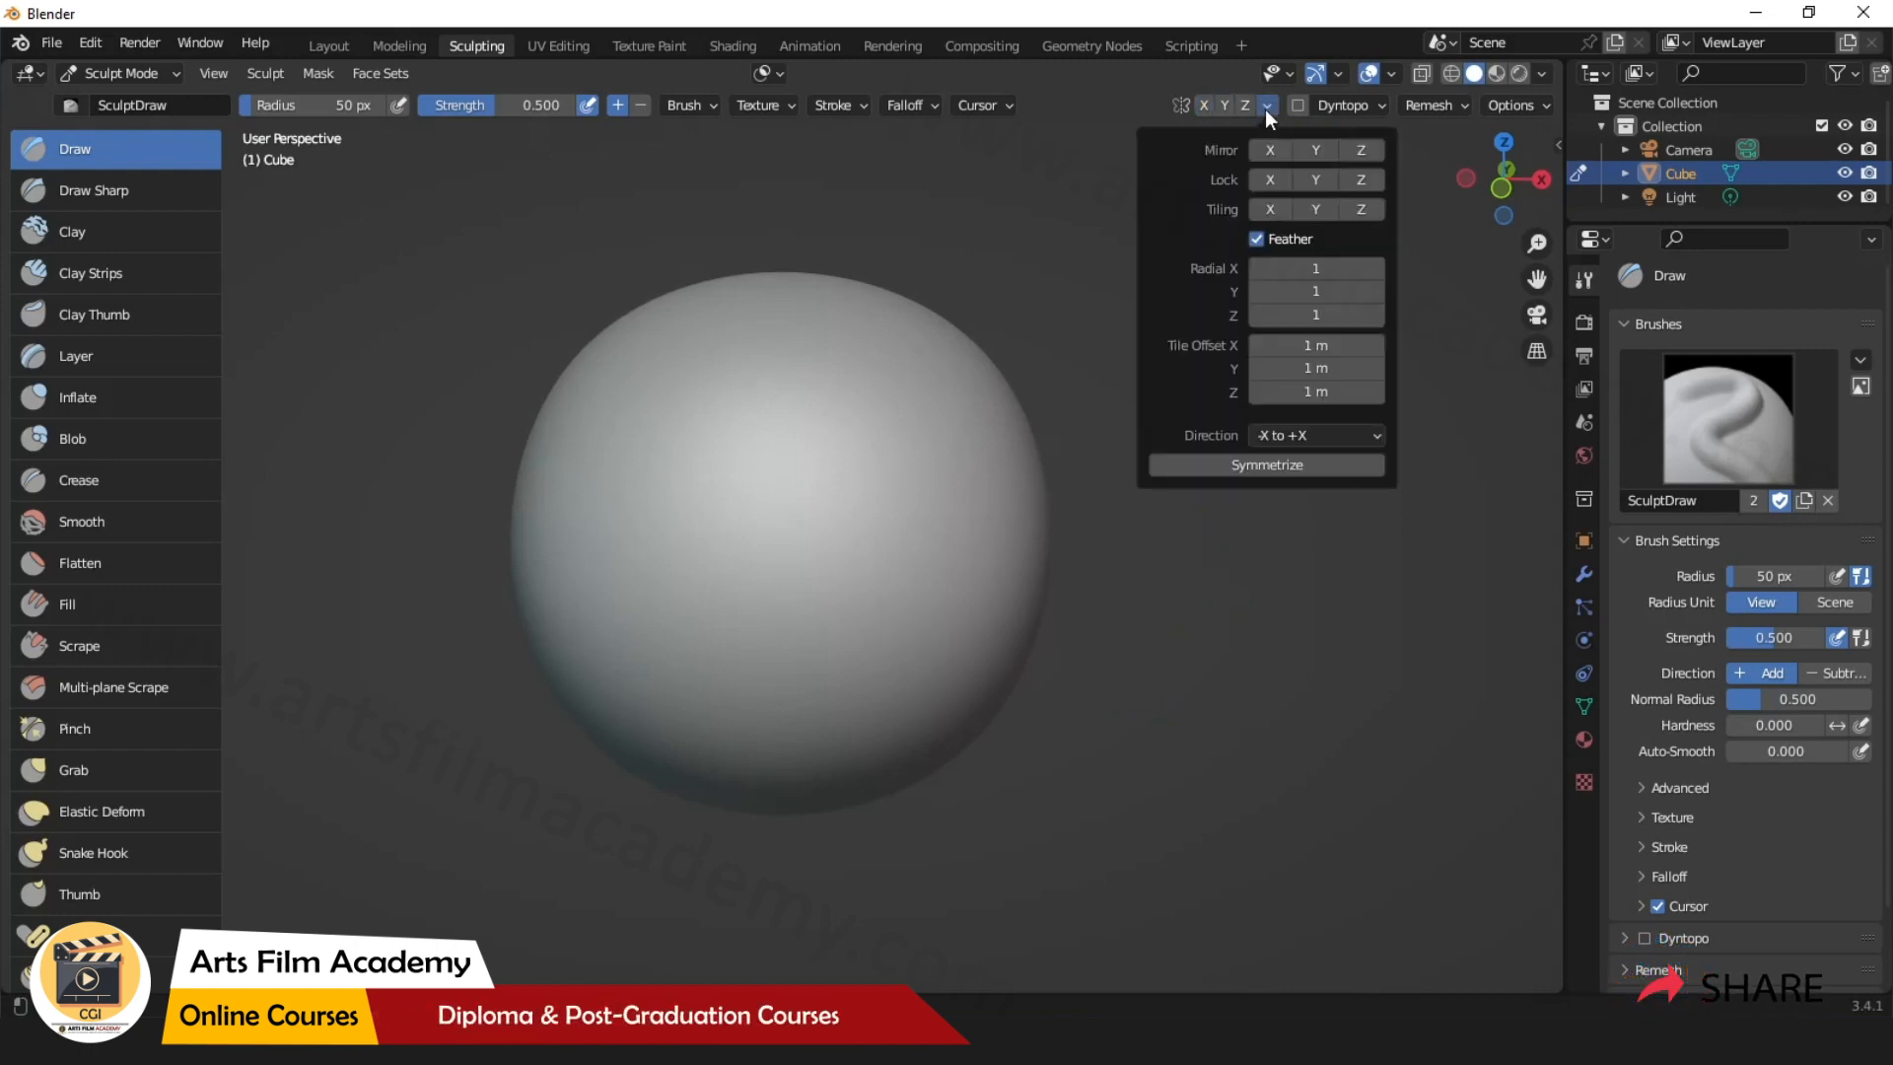
click(1341, 268)
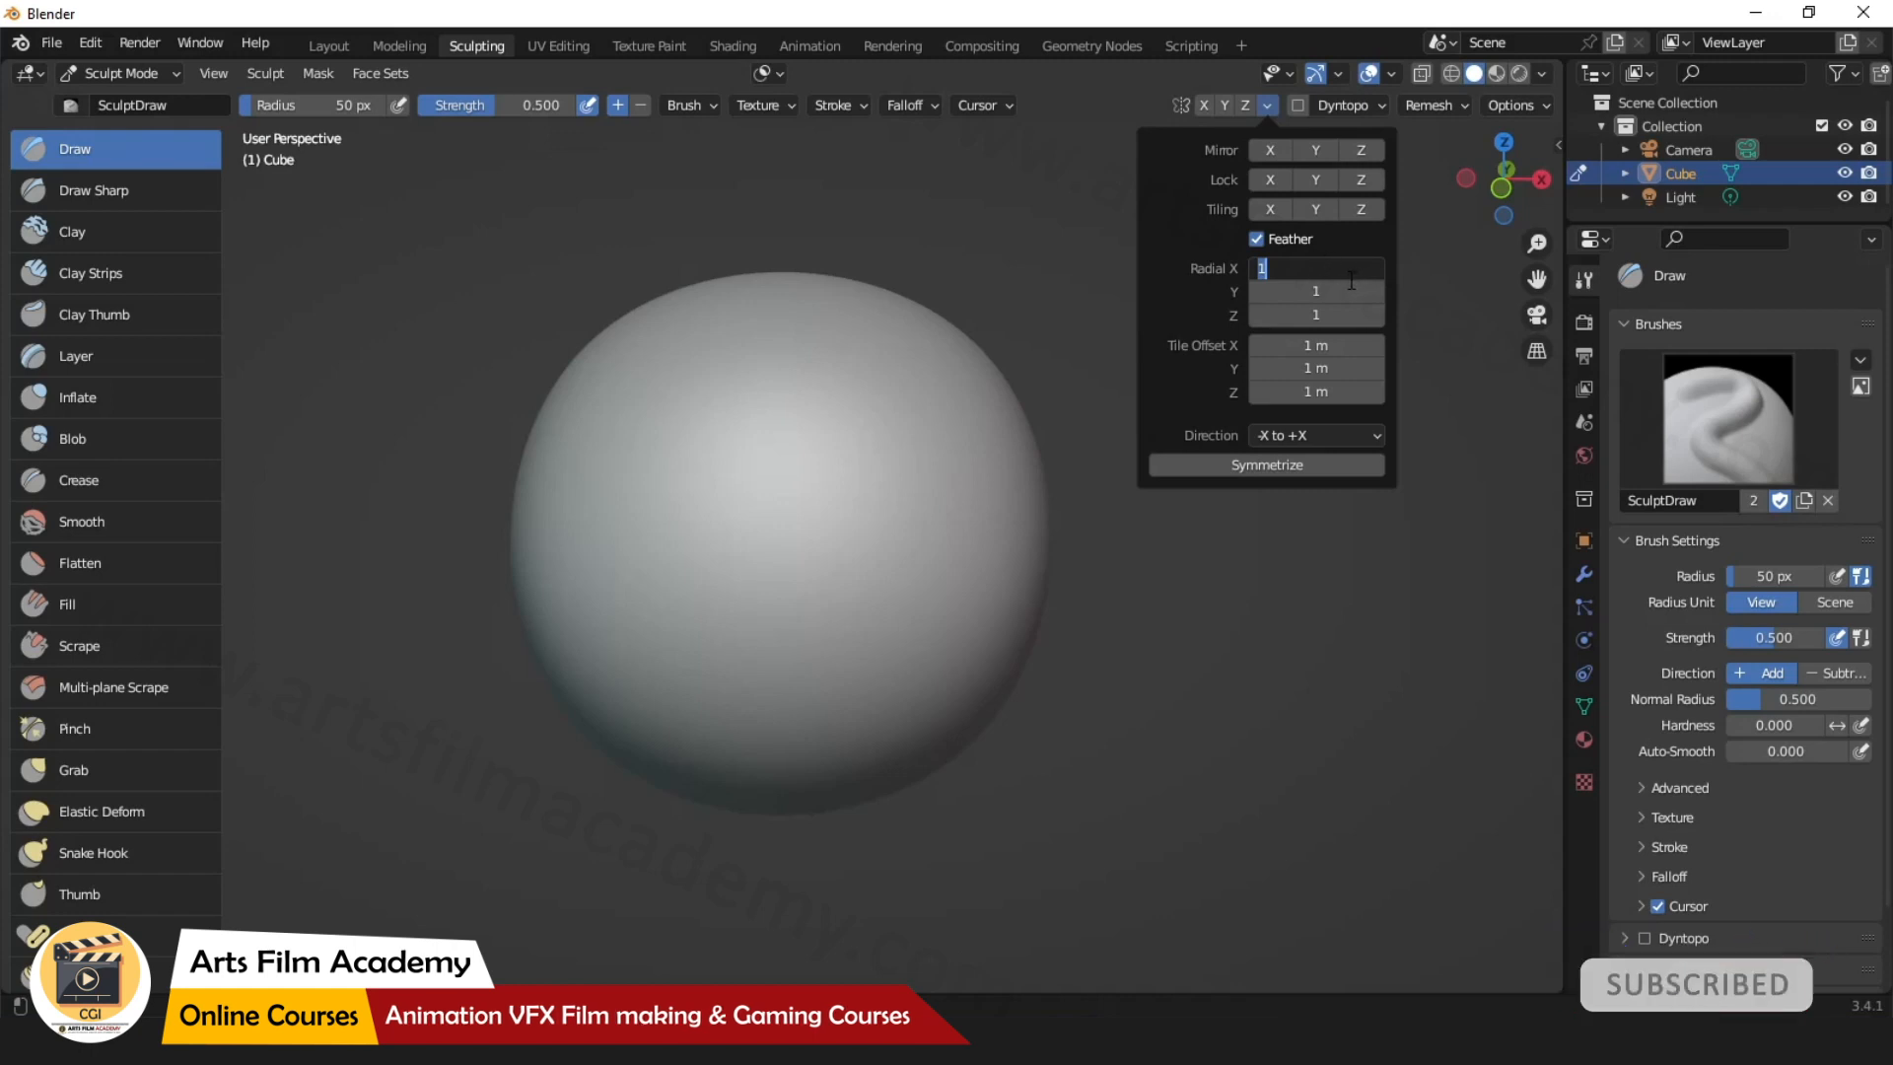
text(4)
key(Return)
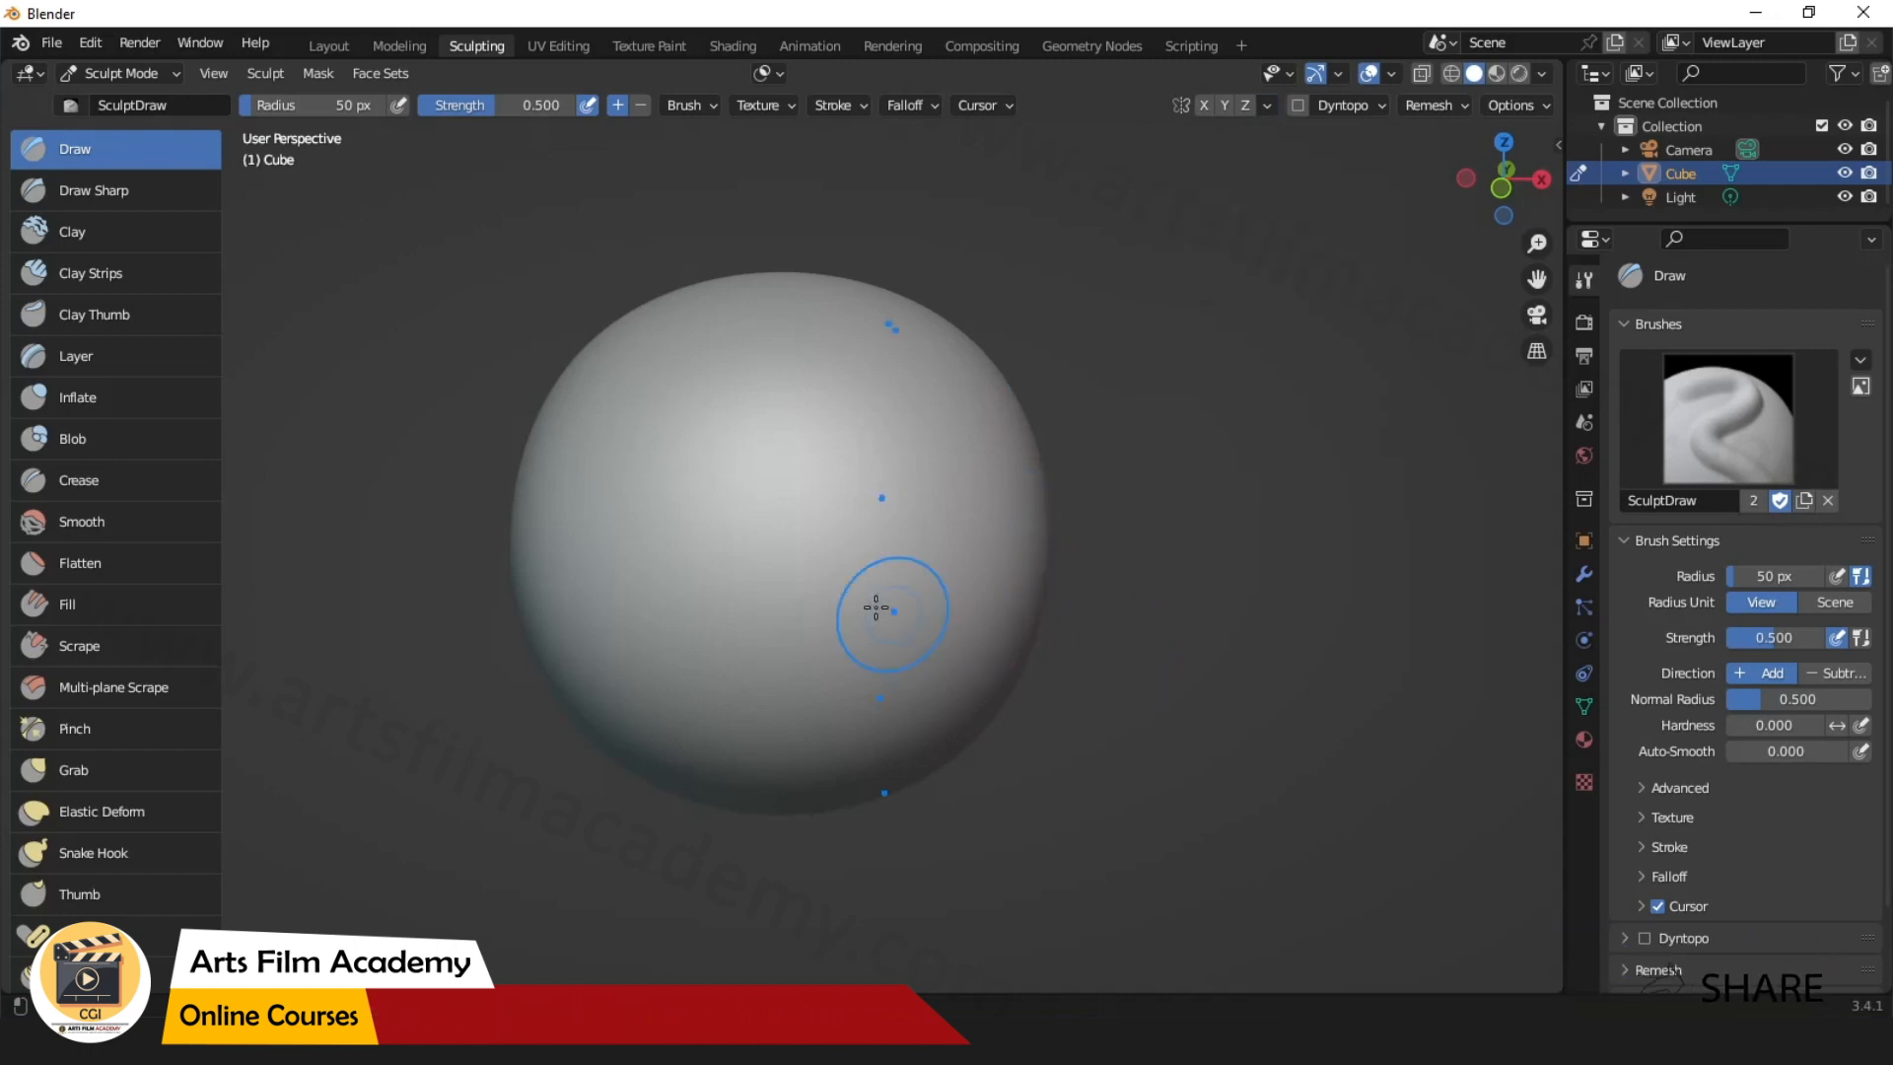
middle_drag(471, 600, 752, 600)
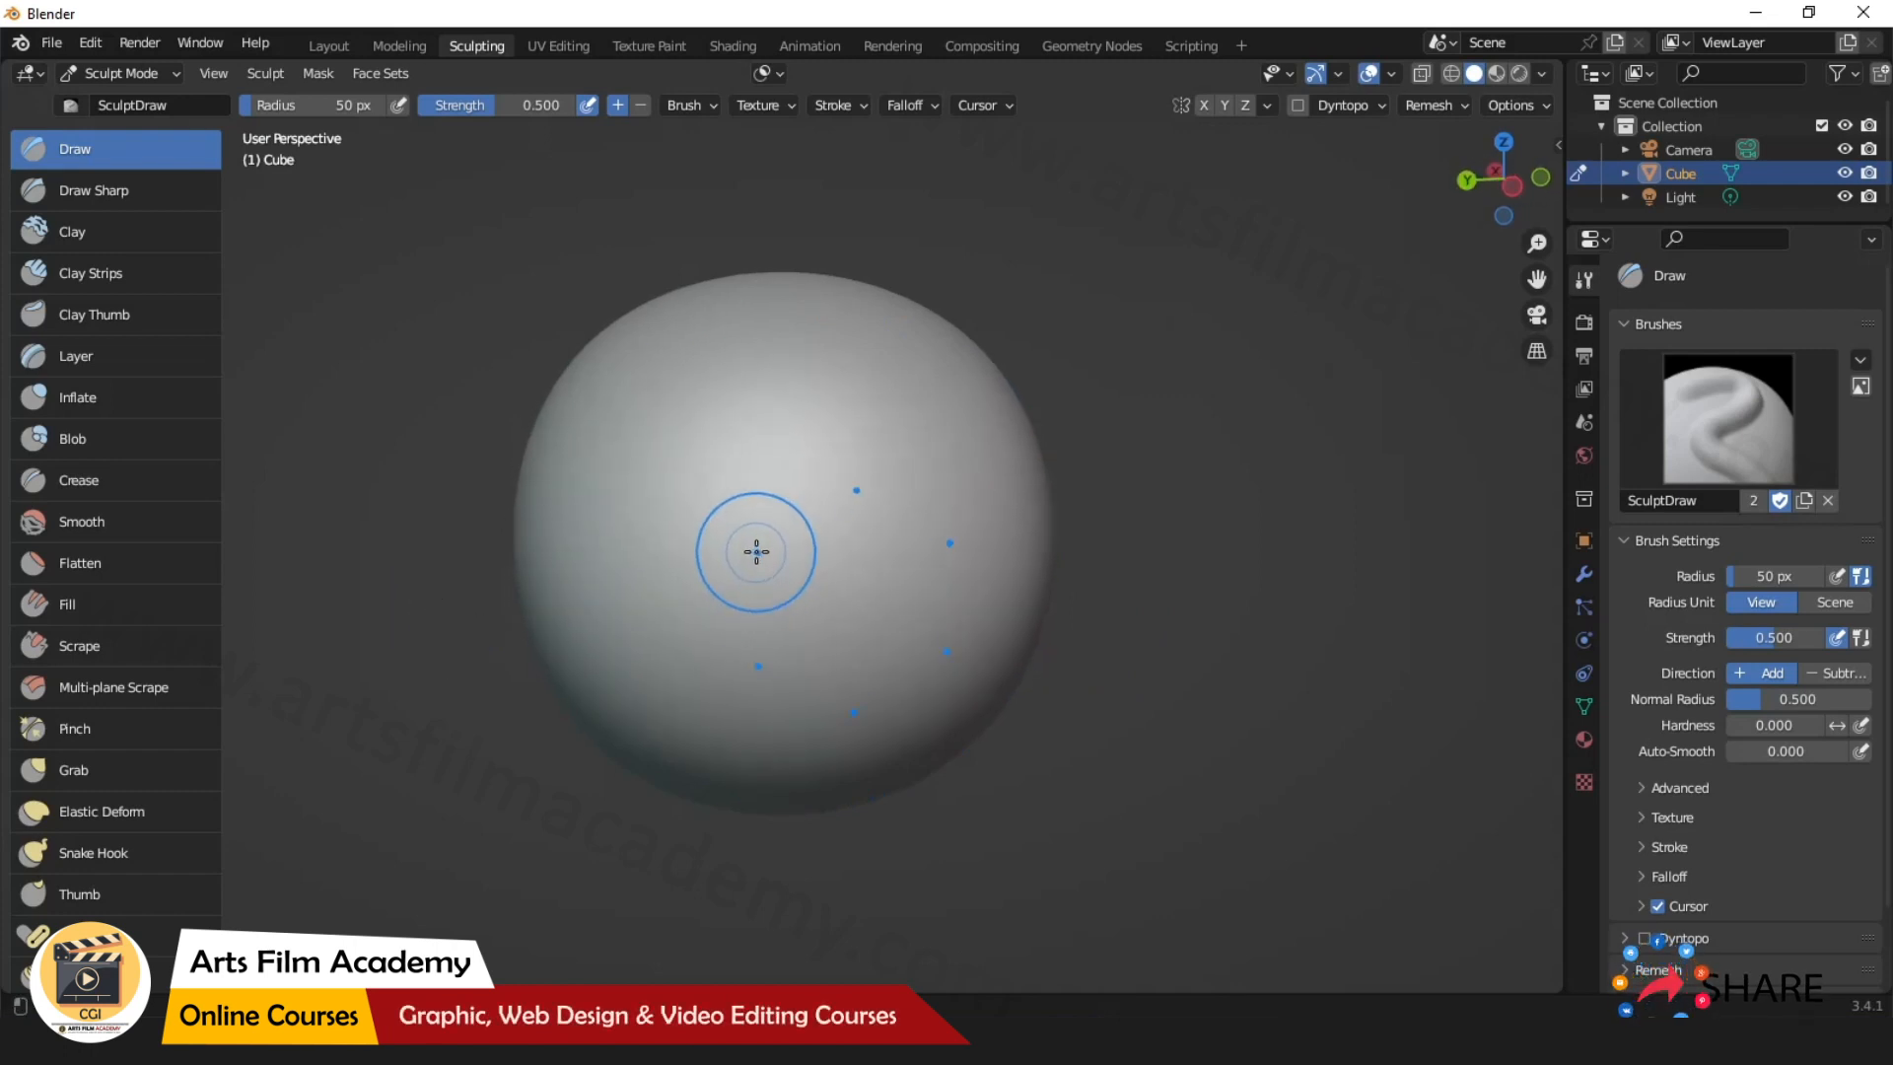
mouse_move(770, 591)
mouse_down()
mouse_move(743, 507)
mouse_move(676, 486)
mouse_move(630, 529)
mouse_move(676, 559)
mouse_move(655, 494)
mouse_move(744, 523)
mouse_move(746, 573)
mouse_move(706, 494)
mouse_move(627, 529)
mouse_up()
mouse_move(1225, 676)
middle_down()
mouse_move(1247, 678)
mouse_move(1193, 684)
mouse_move(1244, 688)
mouse_move(1223, 693)
middle_up()
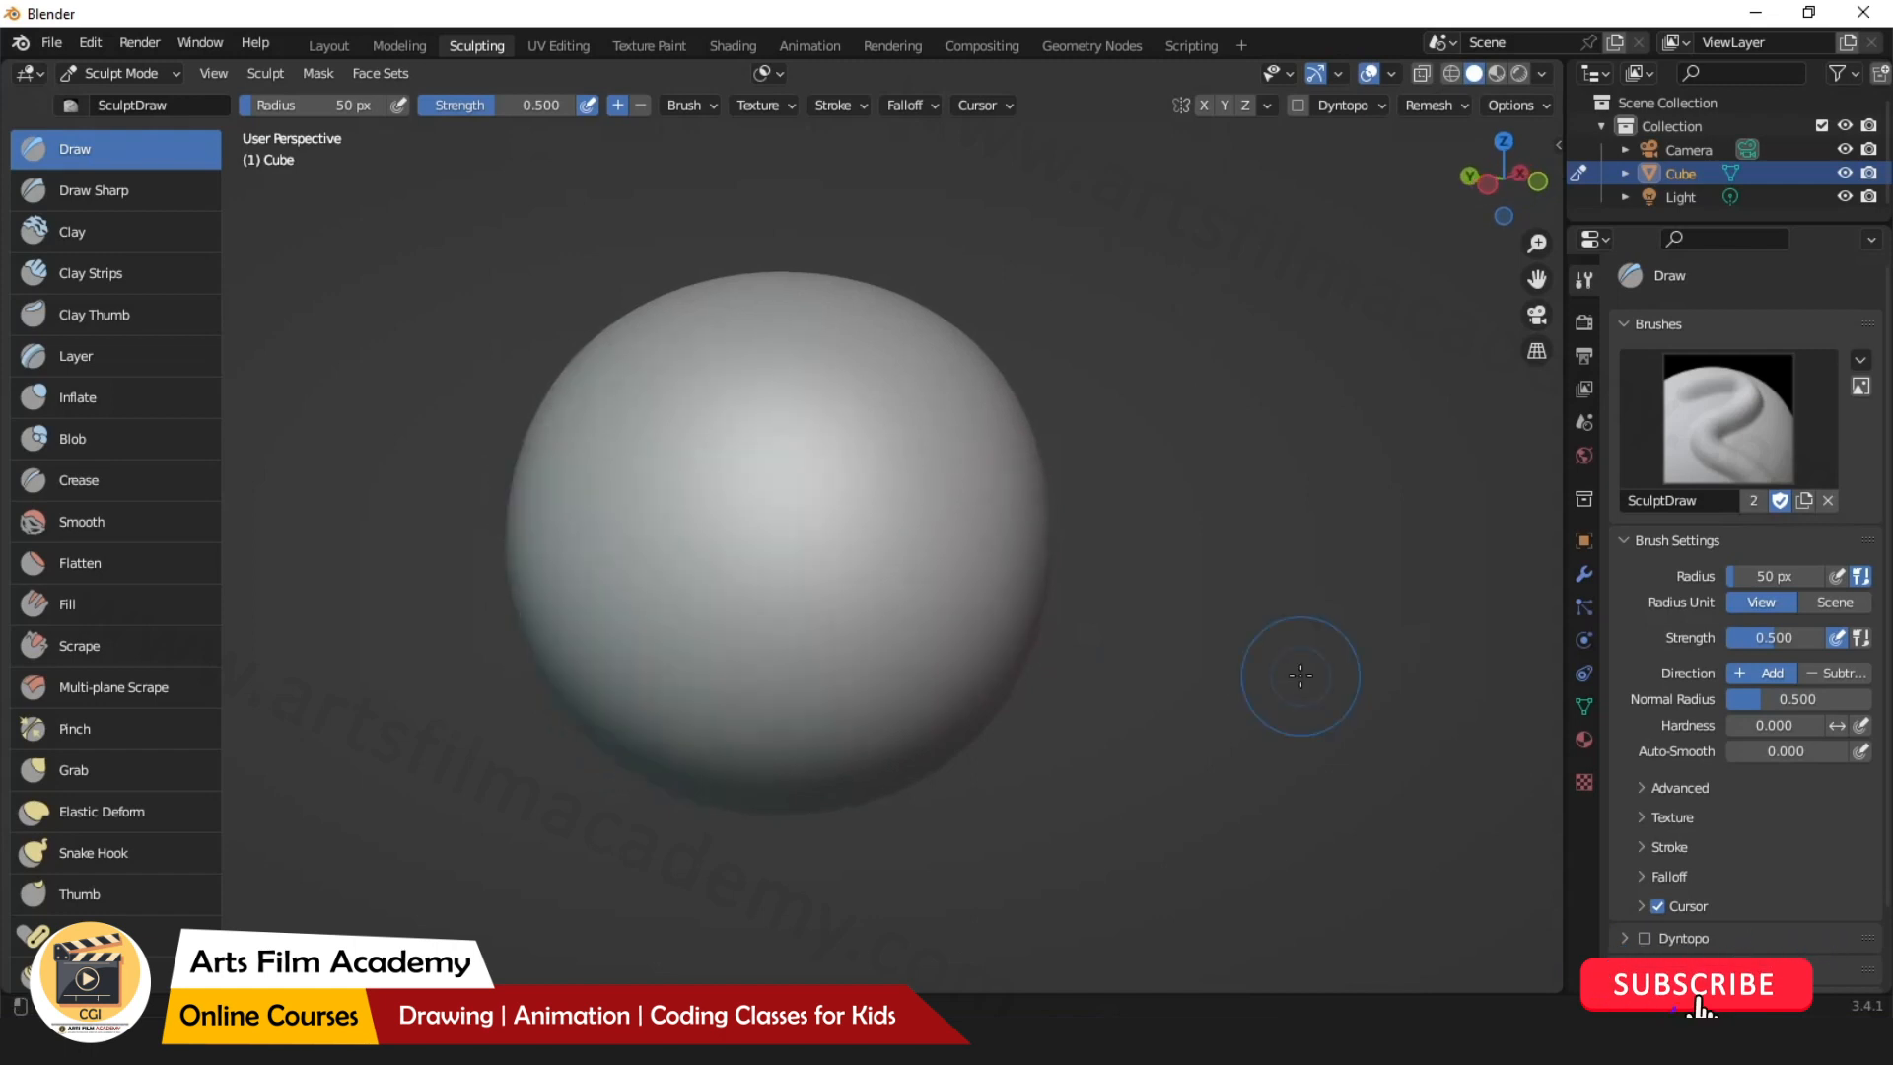
Set the Radial X symmetry count back to 1 and the Radial Z count to 6.
click(1266, 105)
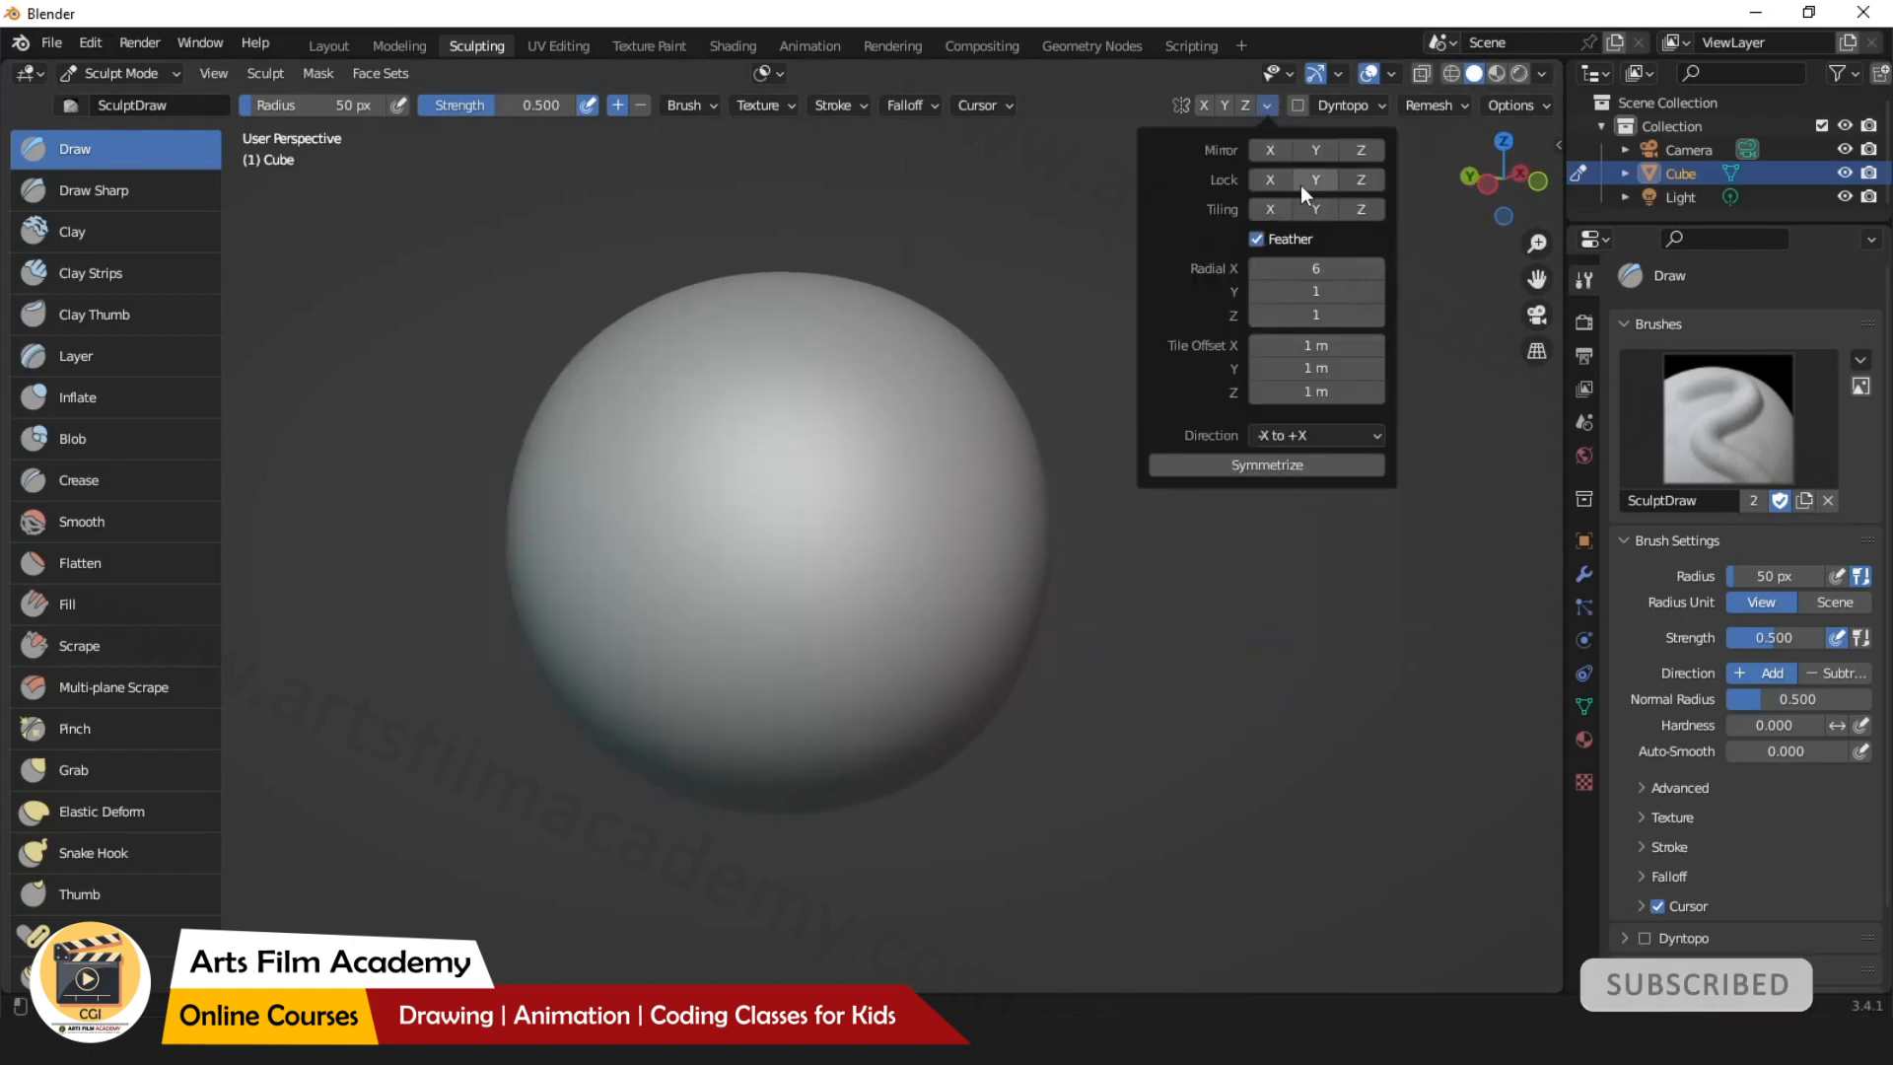
double_click(1348, 269)
text(1)
key(Return)
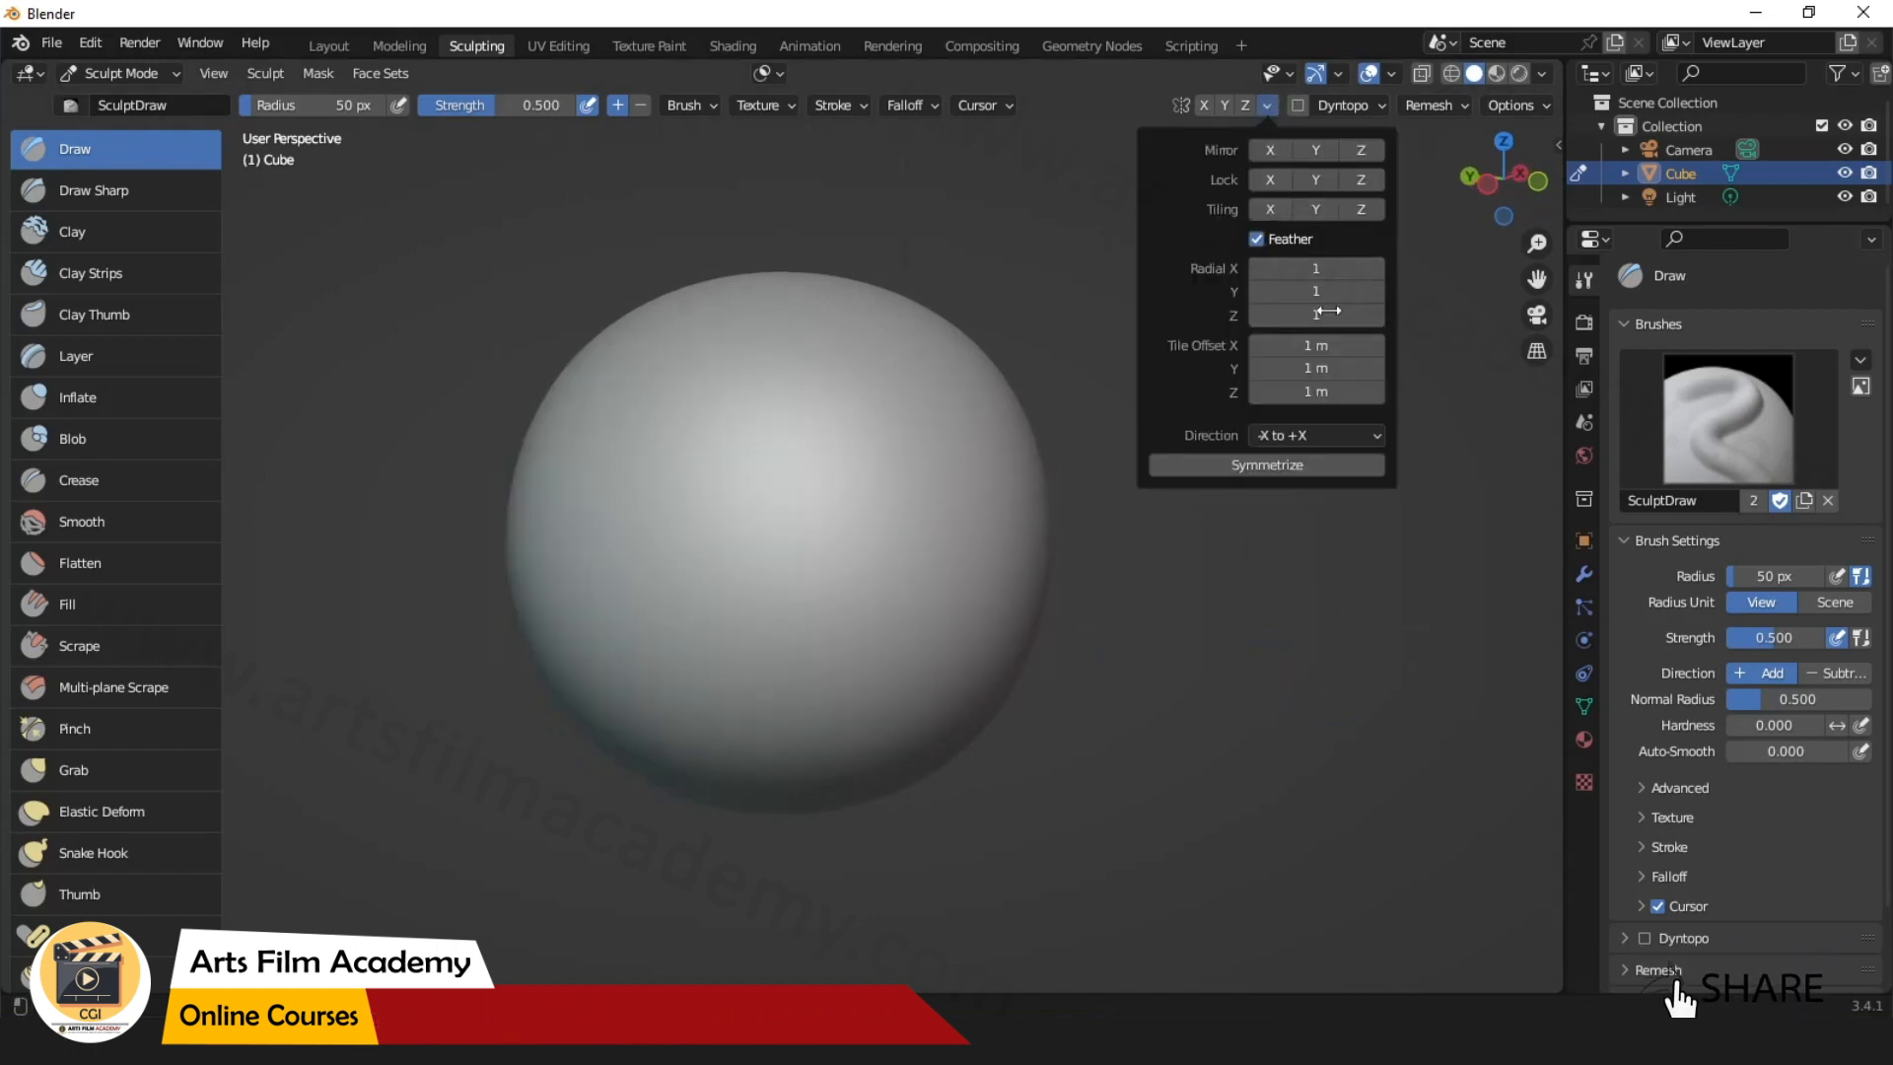
double_click(1325, 314)
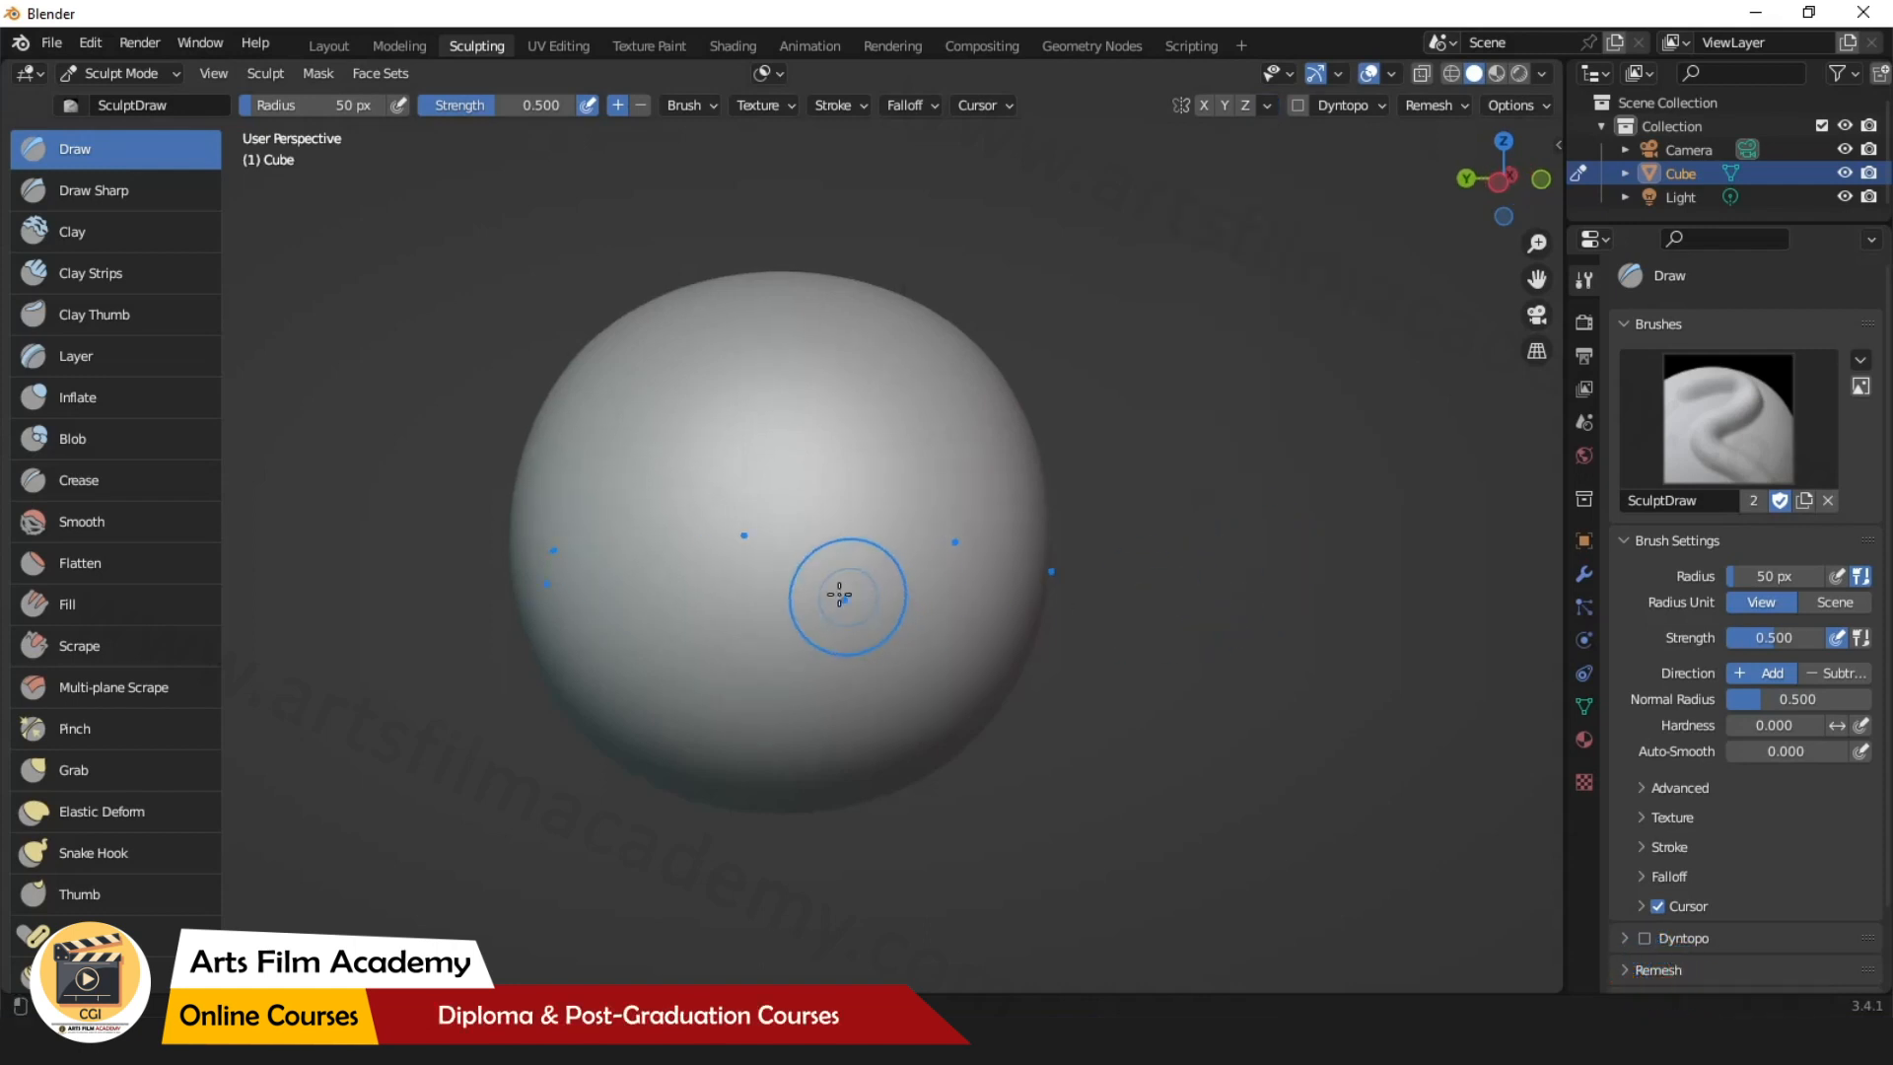
Try curled Draw strokes repeated around the sphere's middle, first at 50 px and again at 19 px brush radius, and undo them.
mouse_move(808, 590)
mouse_down()
mouse_move(841, 464)
mouse_move(947, 490)
mouse_move(905, 520)
mouse_move(874, 453)
mouse_move(826, 552)
mouse_up()
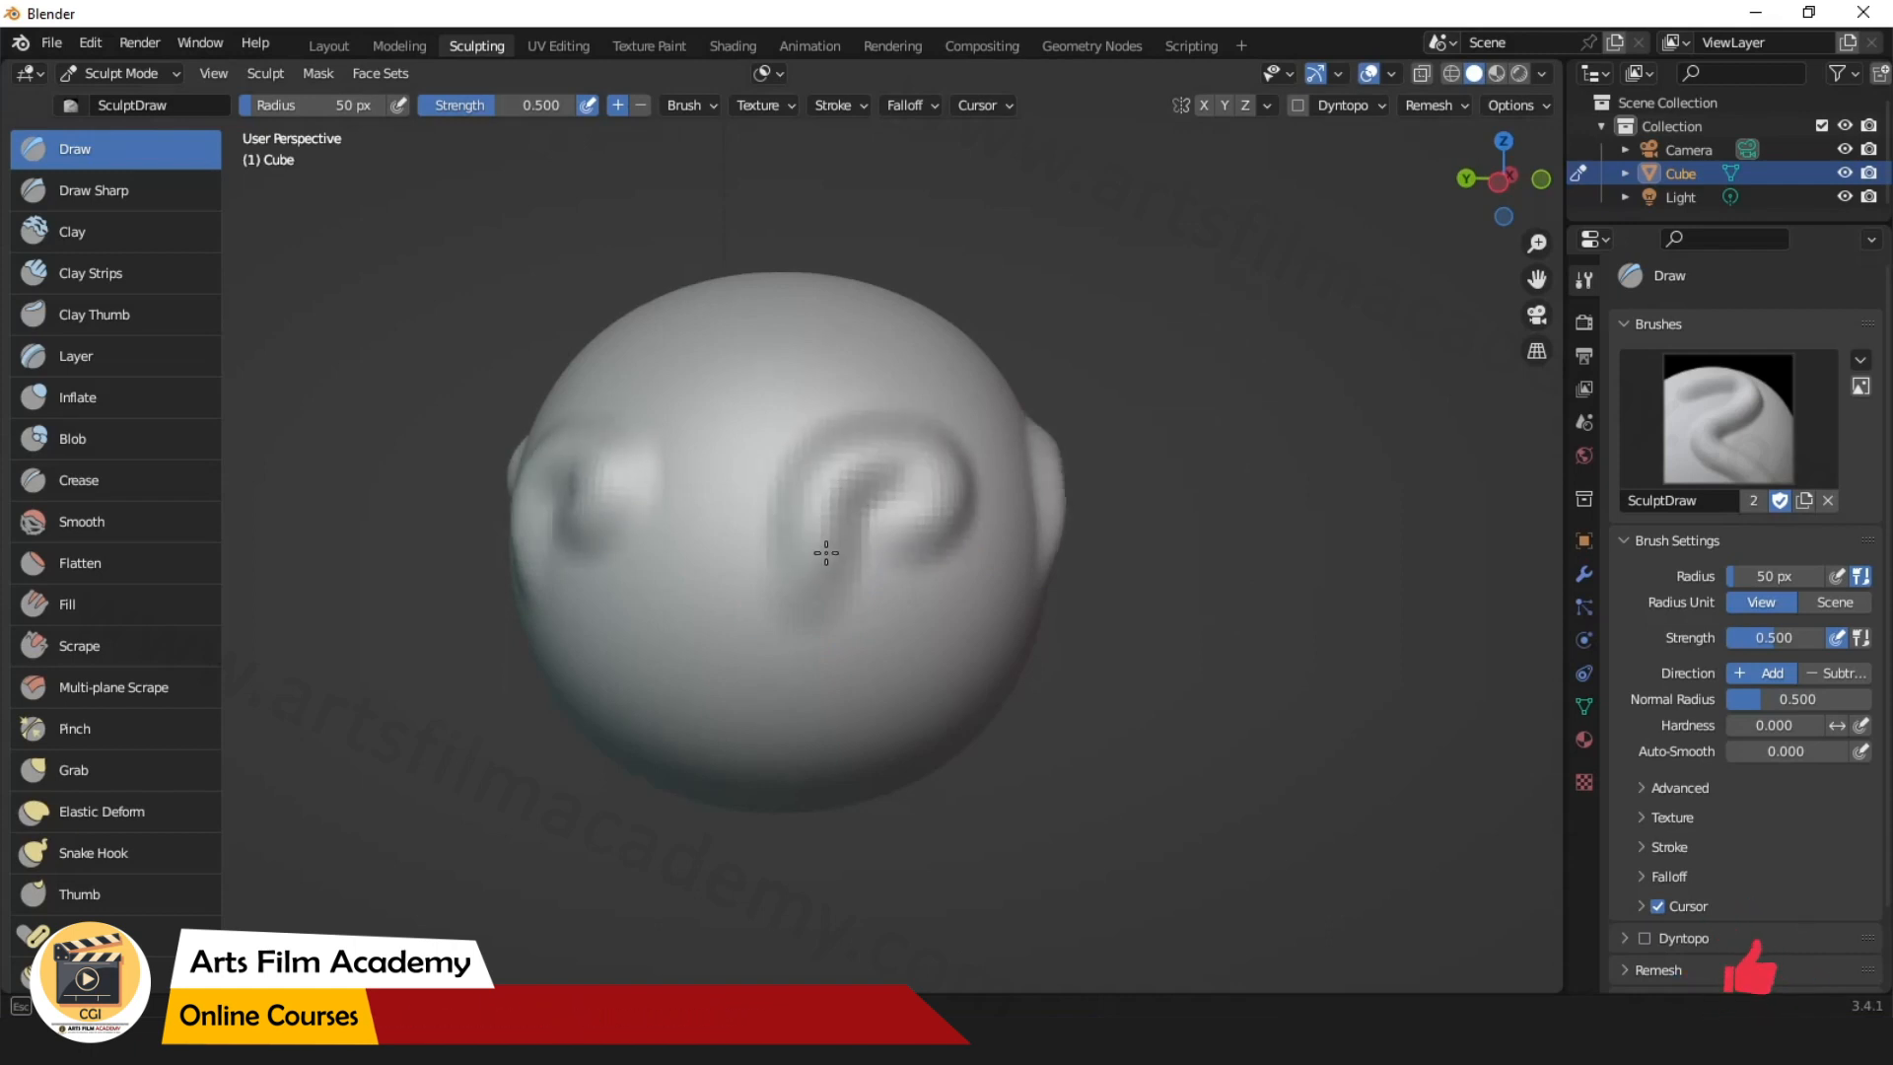
key(ctrl+z)
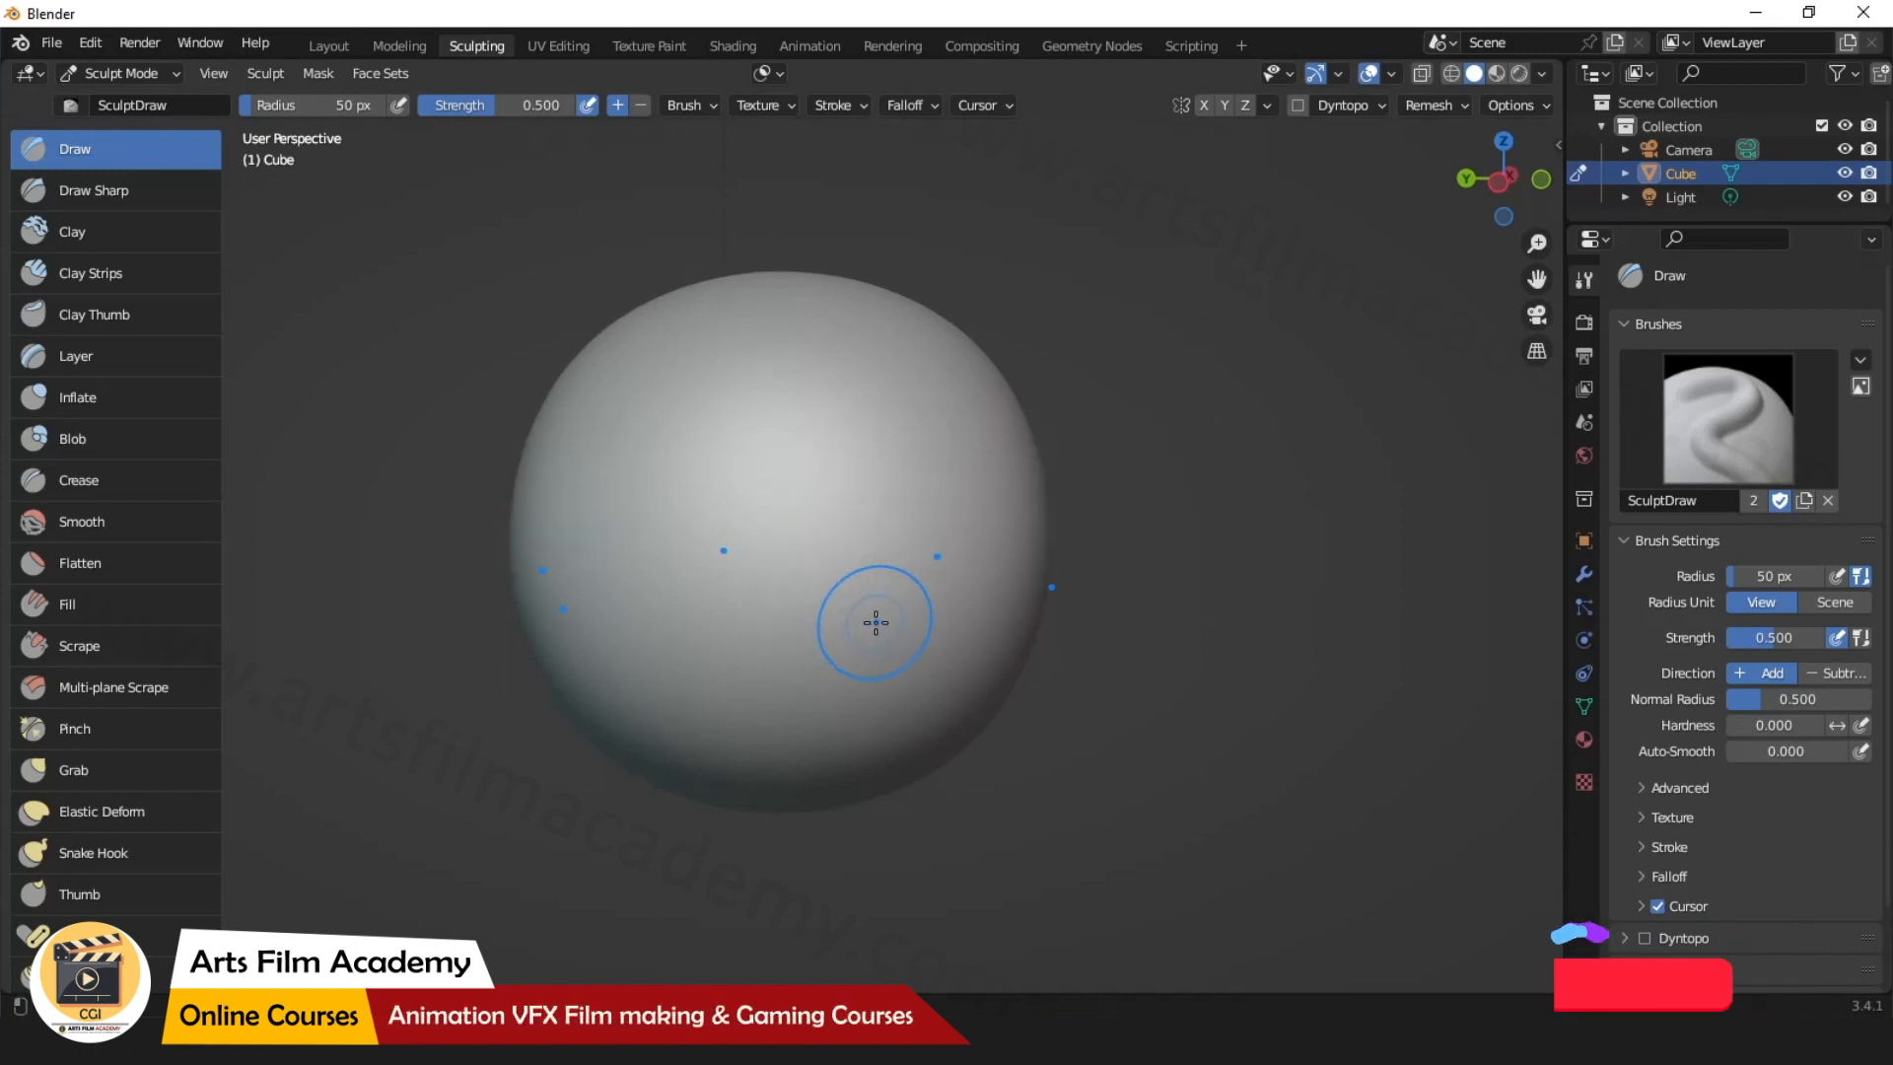
key(bracketleft)
key(bracketleft)
key(bracketleft)
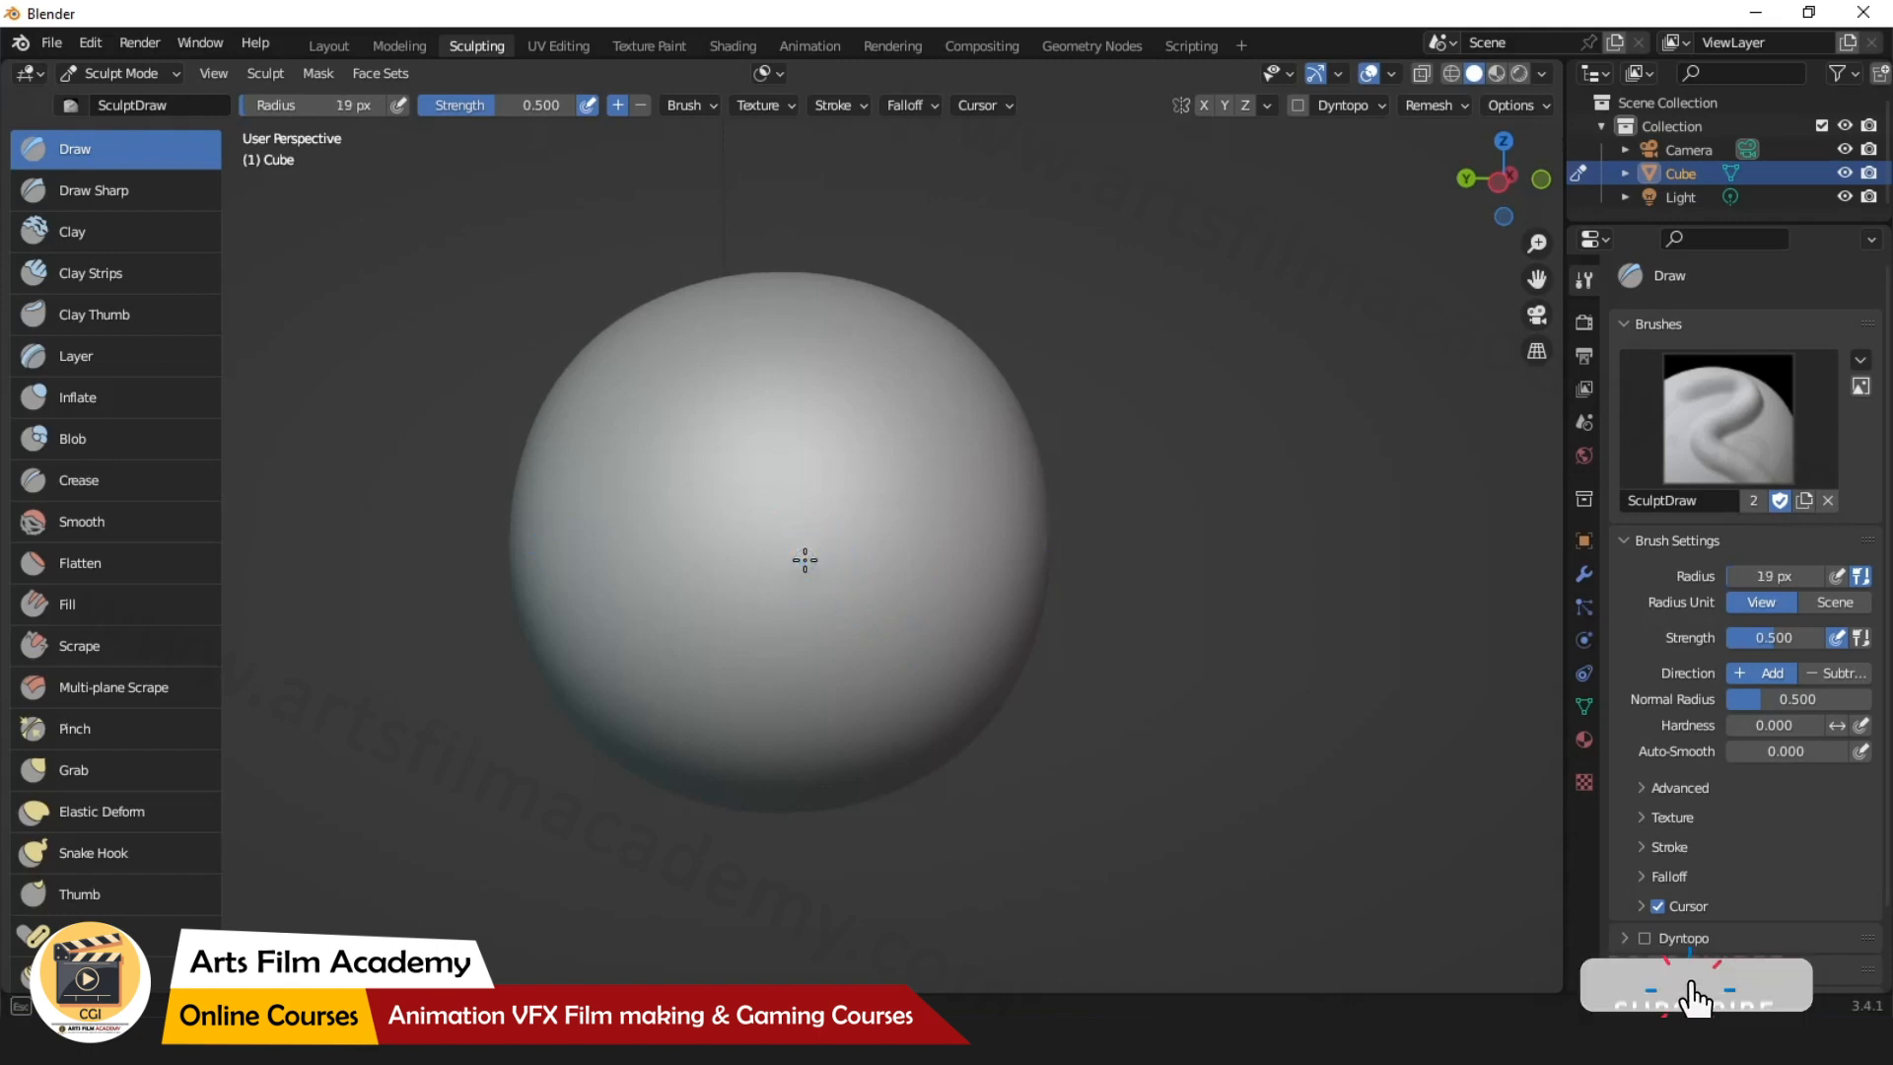
mouse_move(889, 485)
mouse_down()
mouse_move(874, 541)
mouse_move(812, 514)
mouse_up()
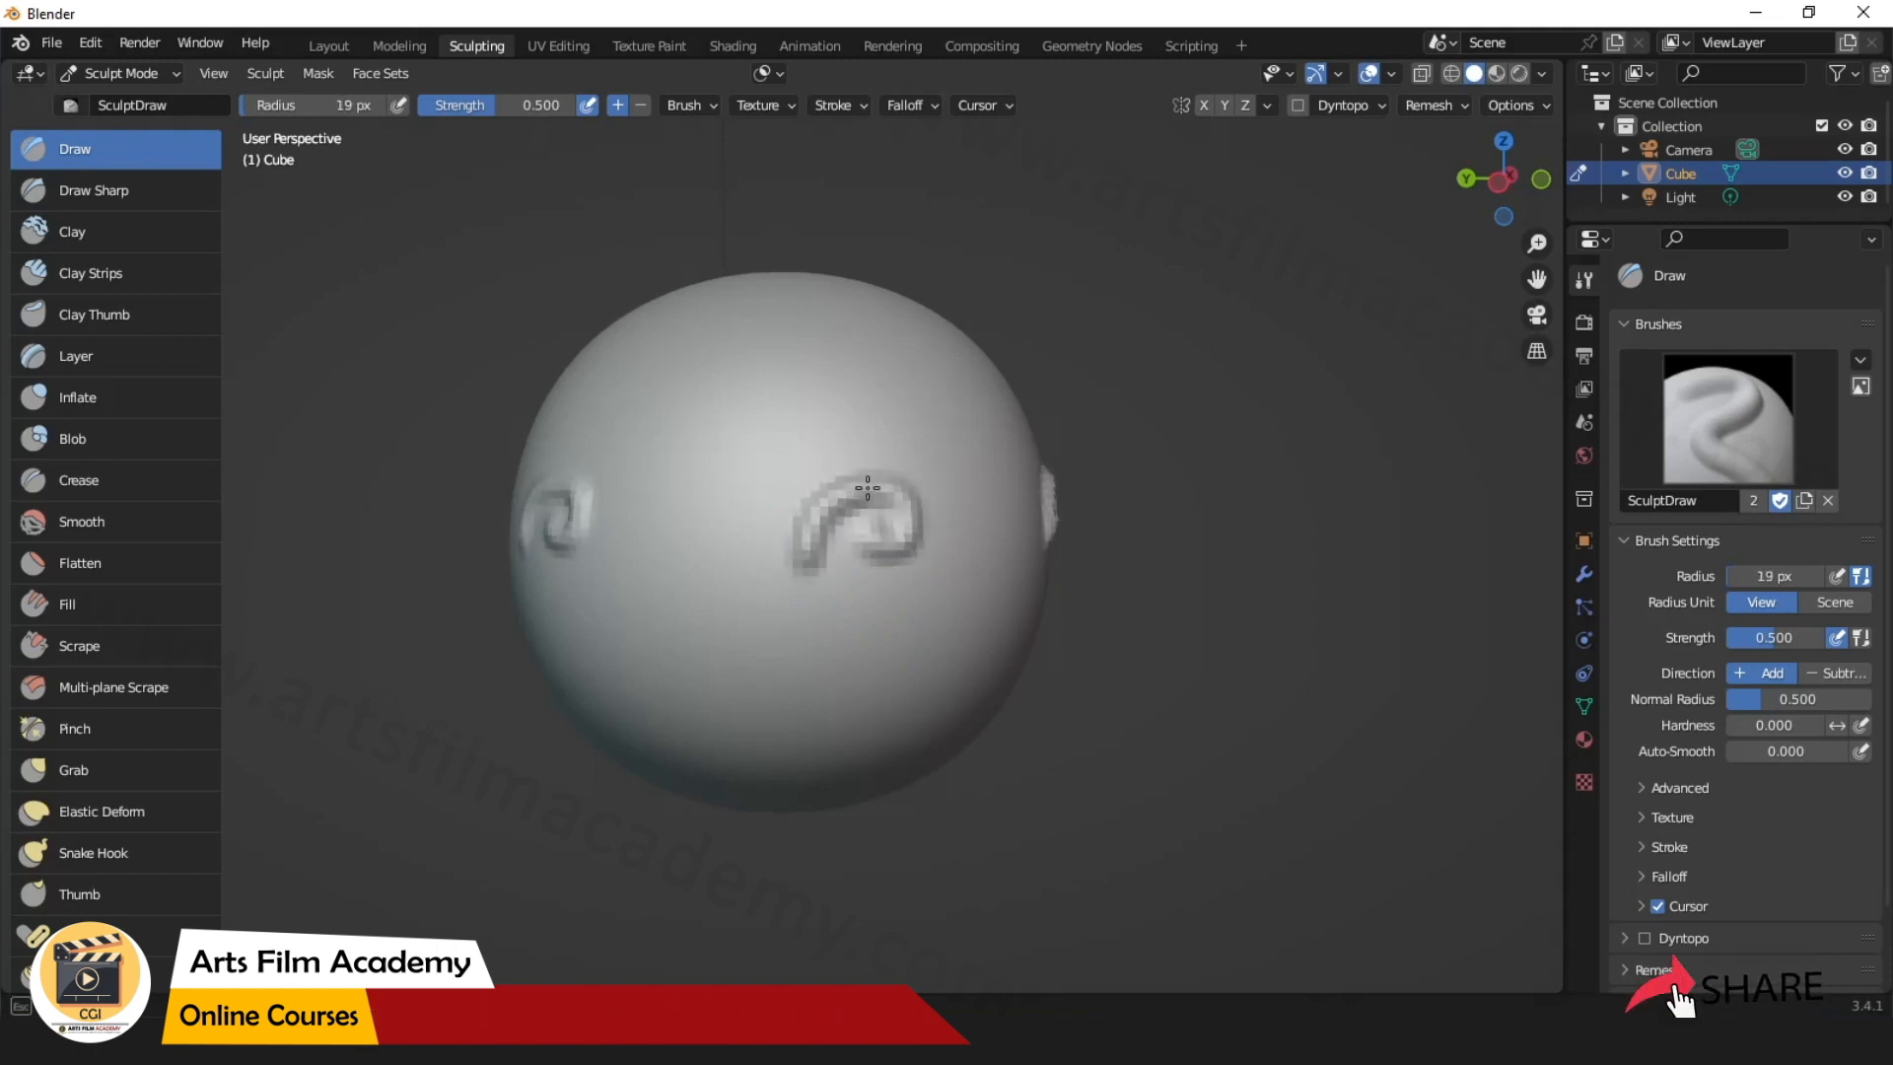
mouse_move(897, 526)
middle_down()
mouse_move(887, 604)
mouse_move(739, 608)
mouse_move(1222, 593)
mouse_move(1205, 591)
middle_up()
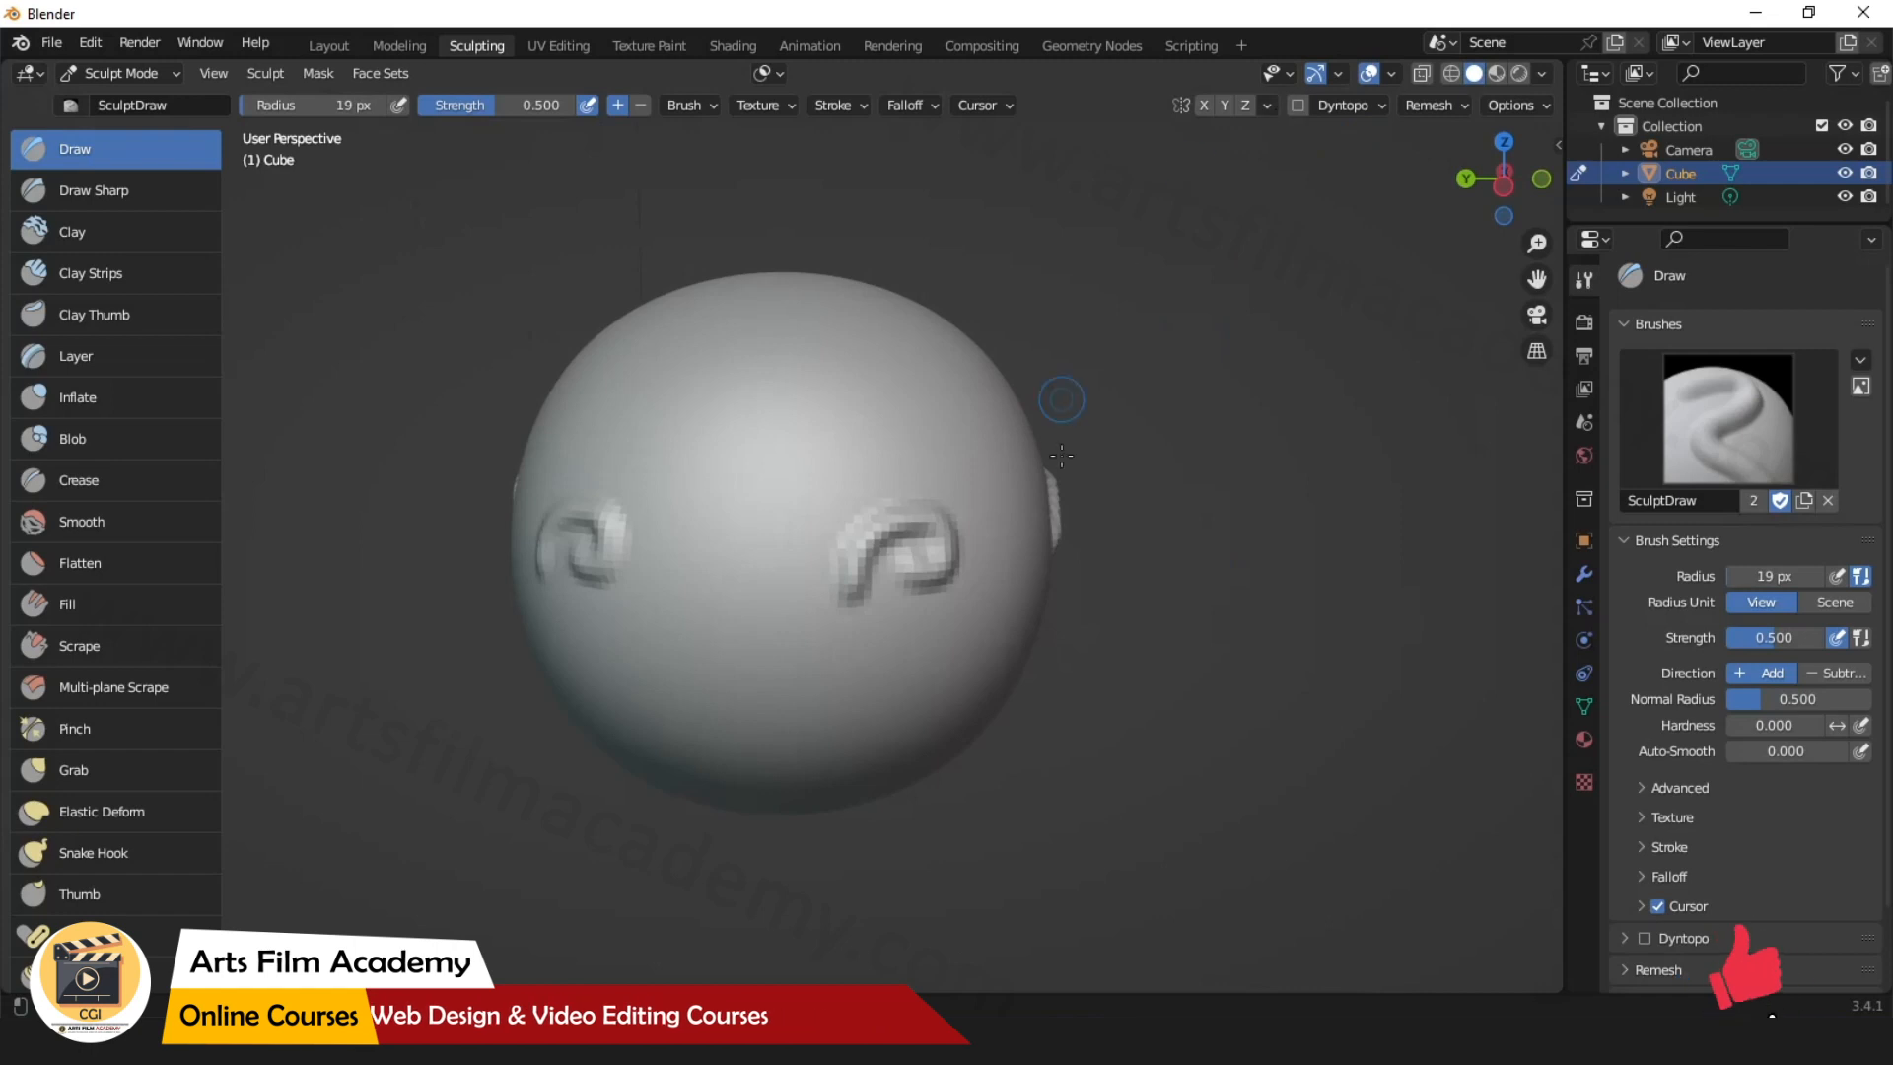
mouse_move(1056, 401)
middle_down()
mouse_move(1314, 445)
mouse_move(1154, 506)
middle_up()
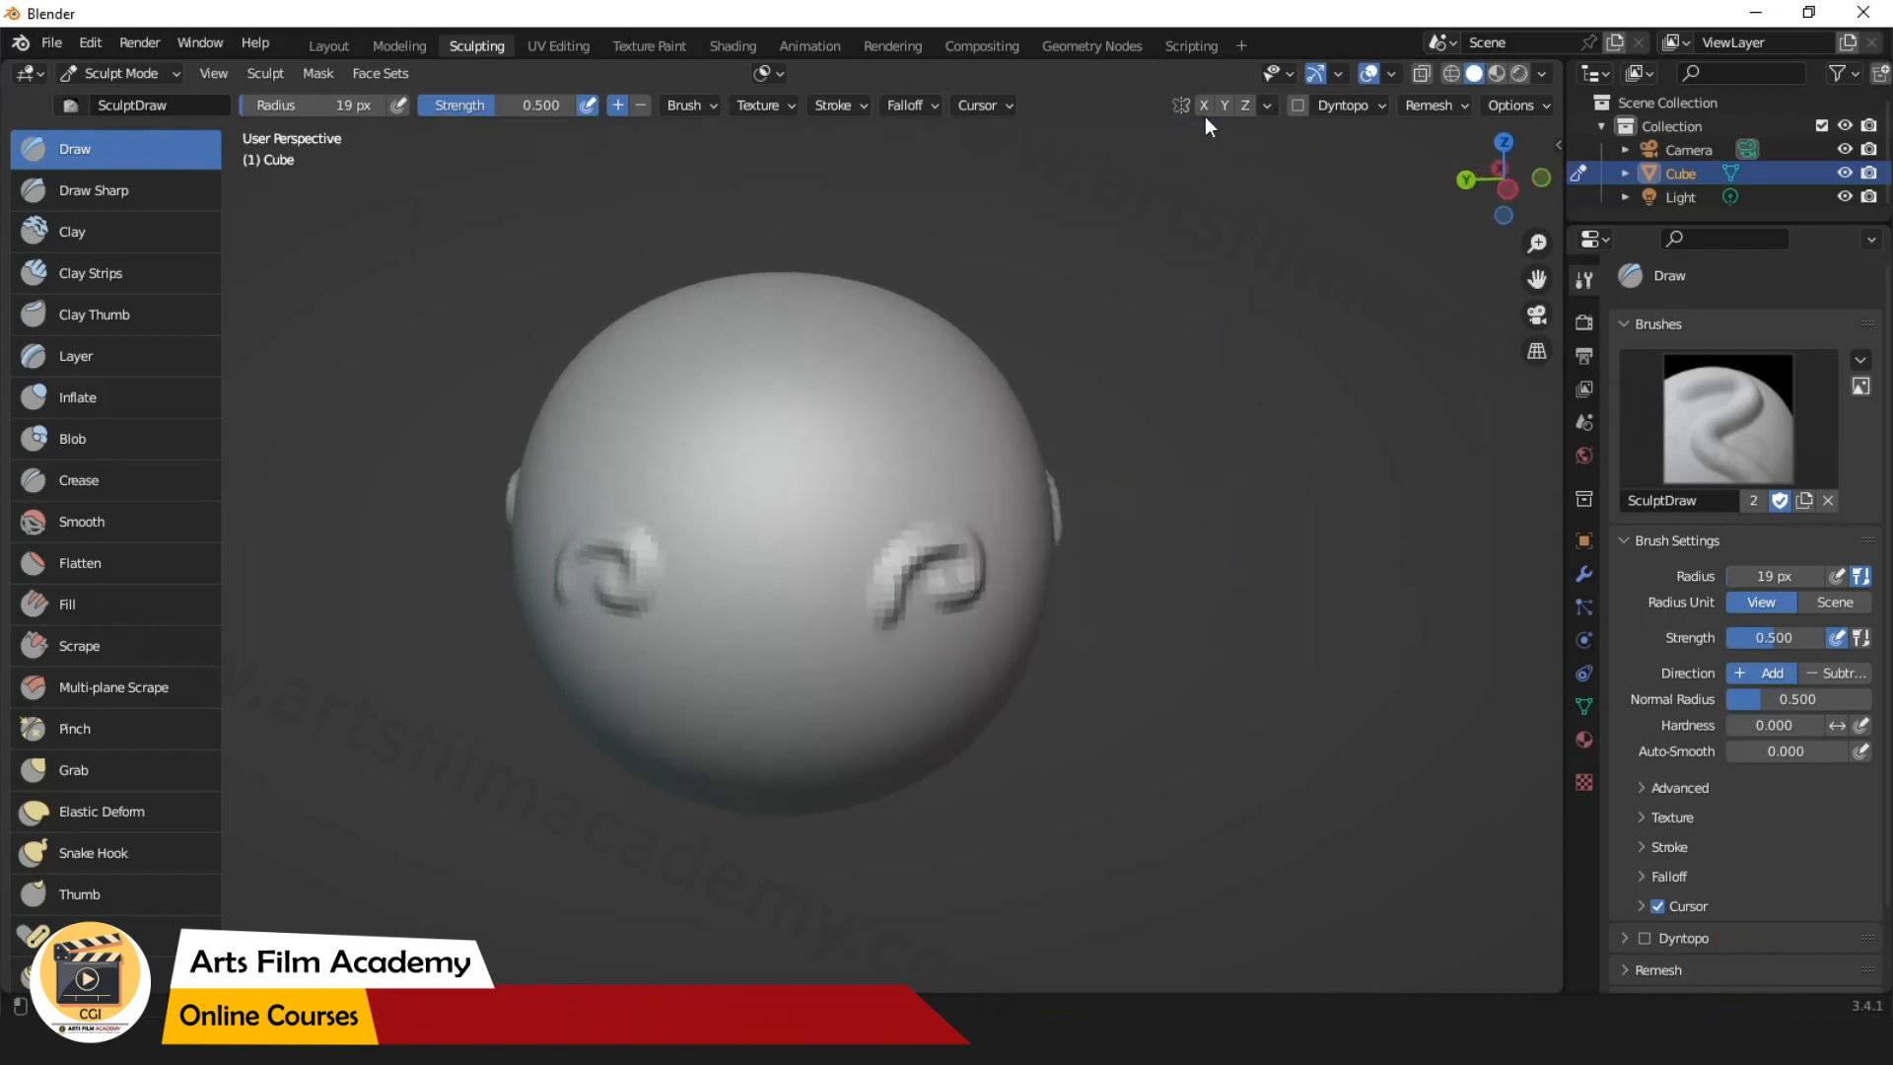
click(1343, 106)
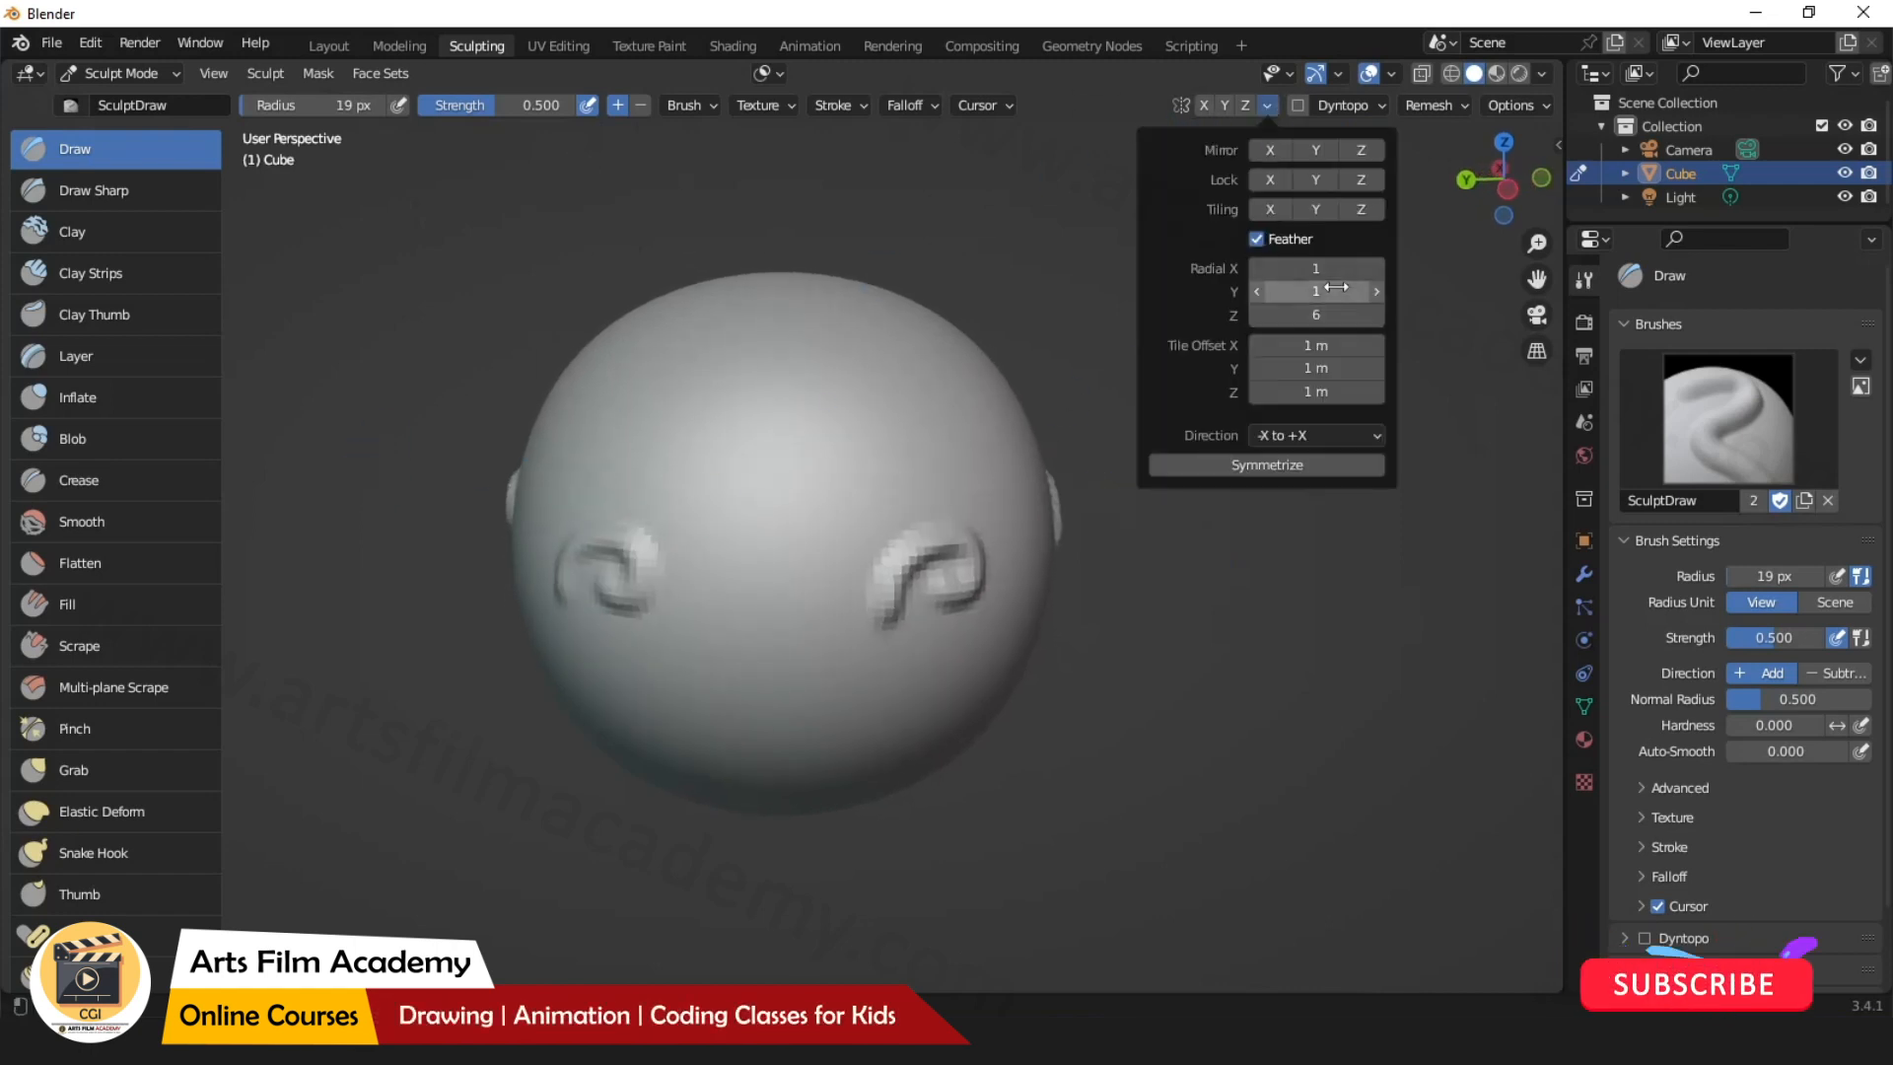
key(ctrl+z)
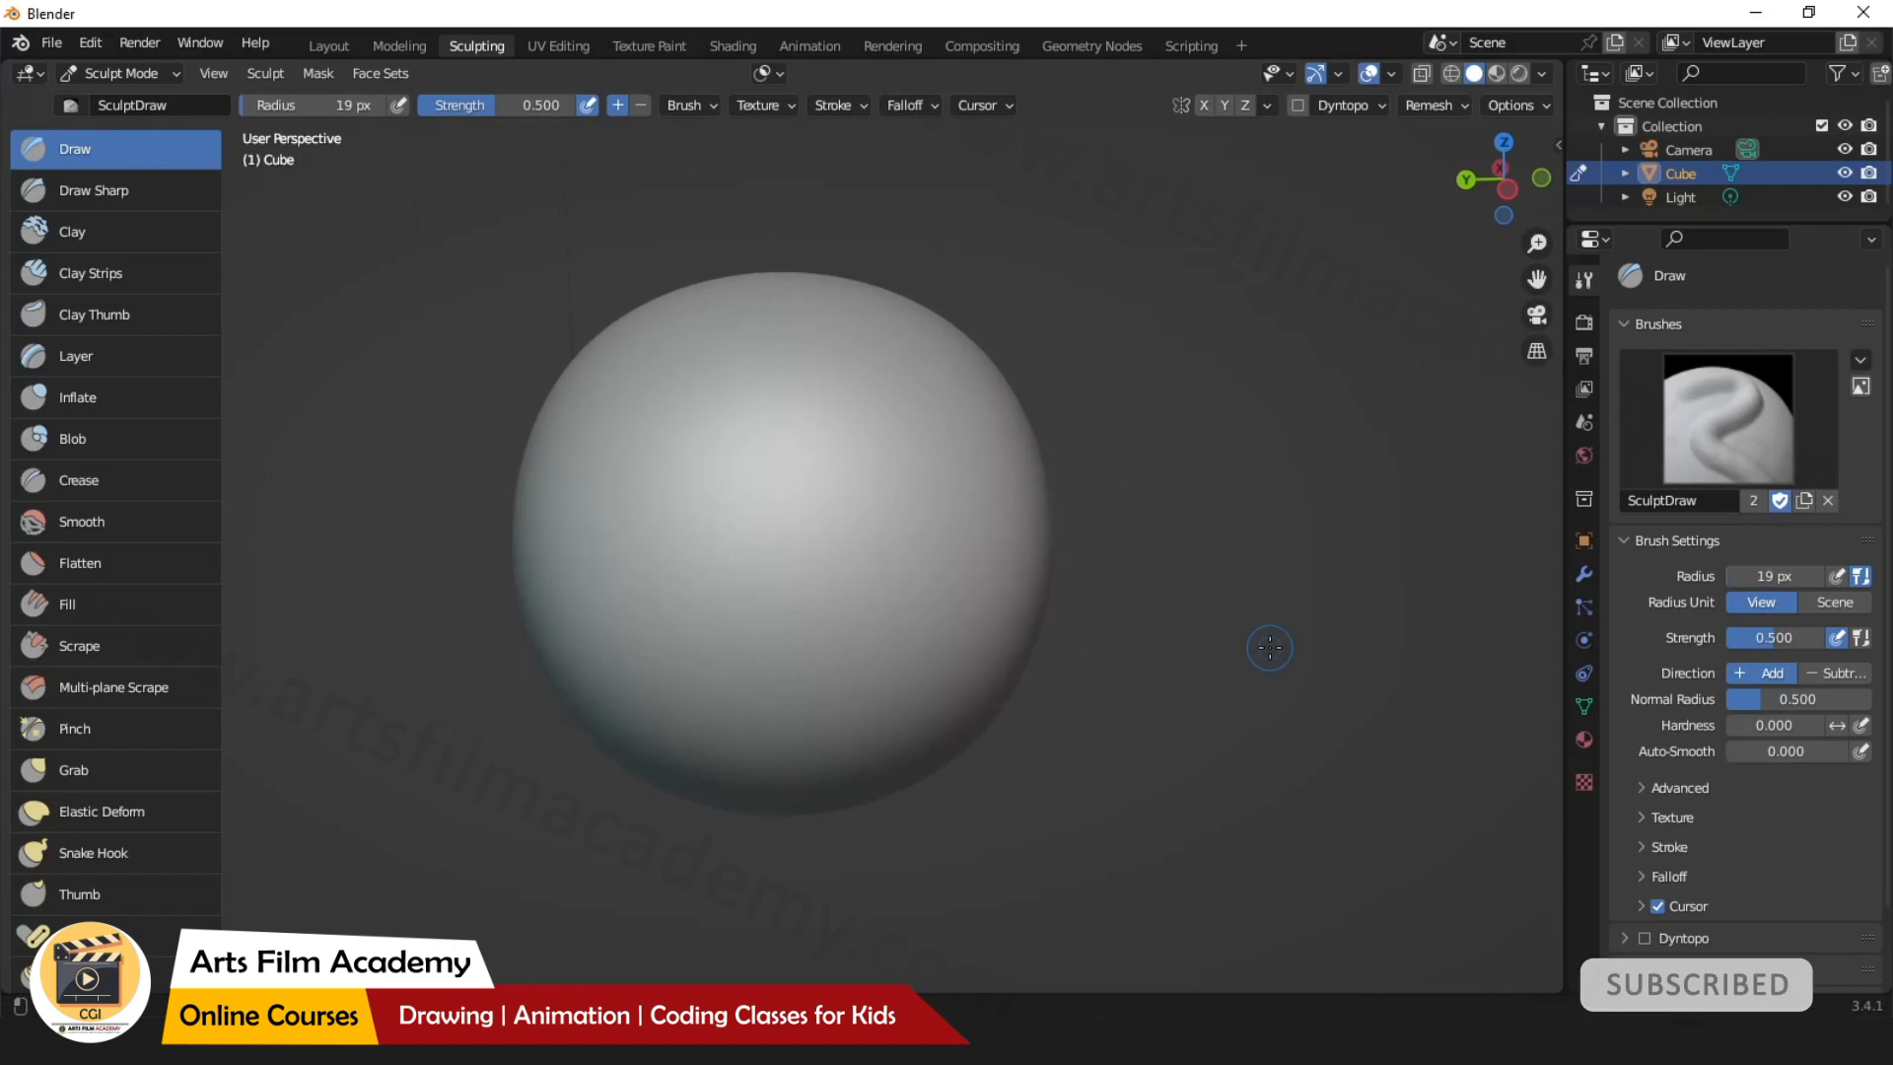
Set the Radial Z symmetry count back to 1.
click(1265, 105)
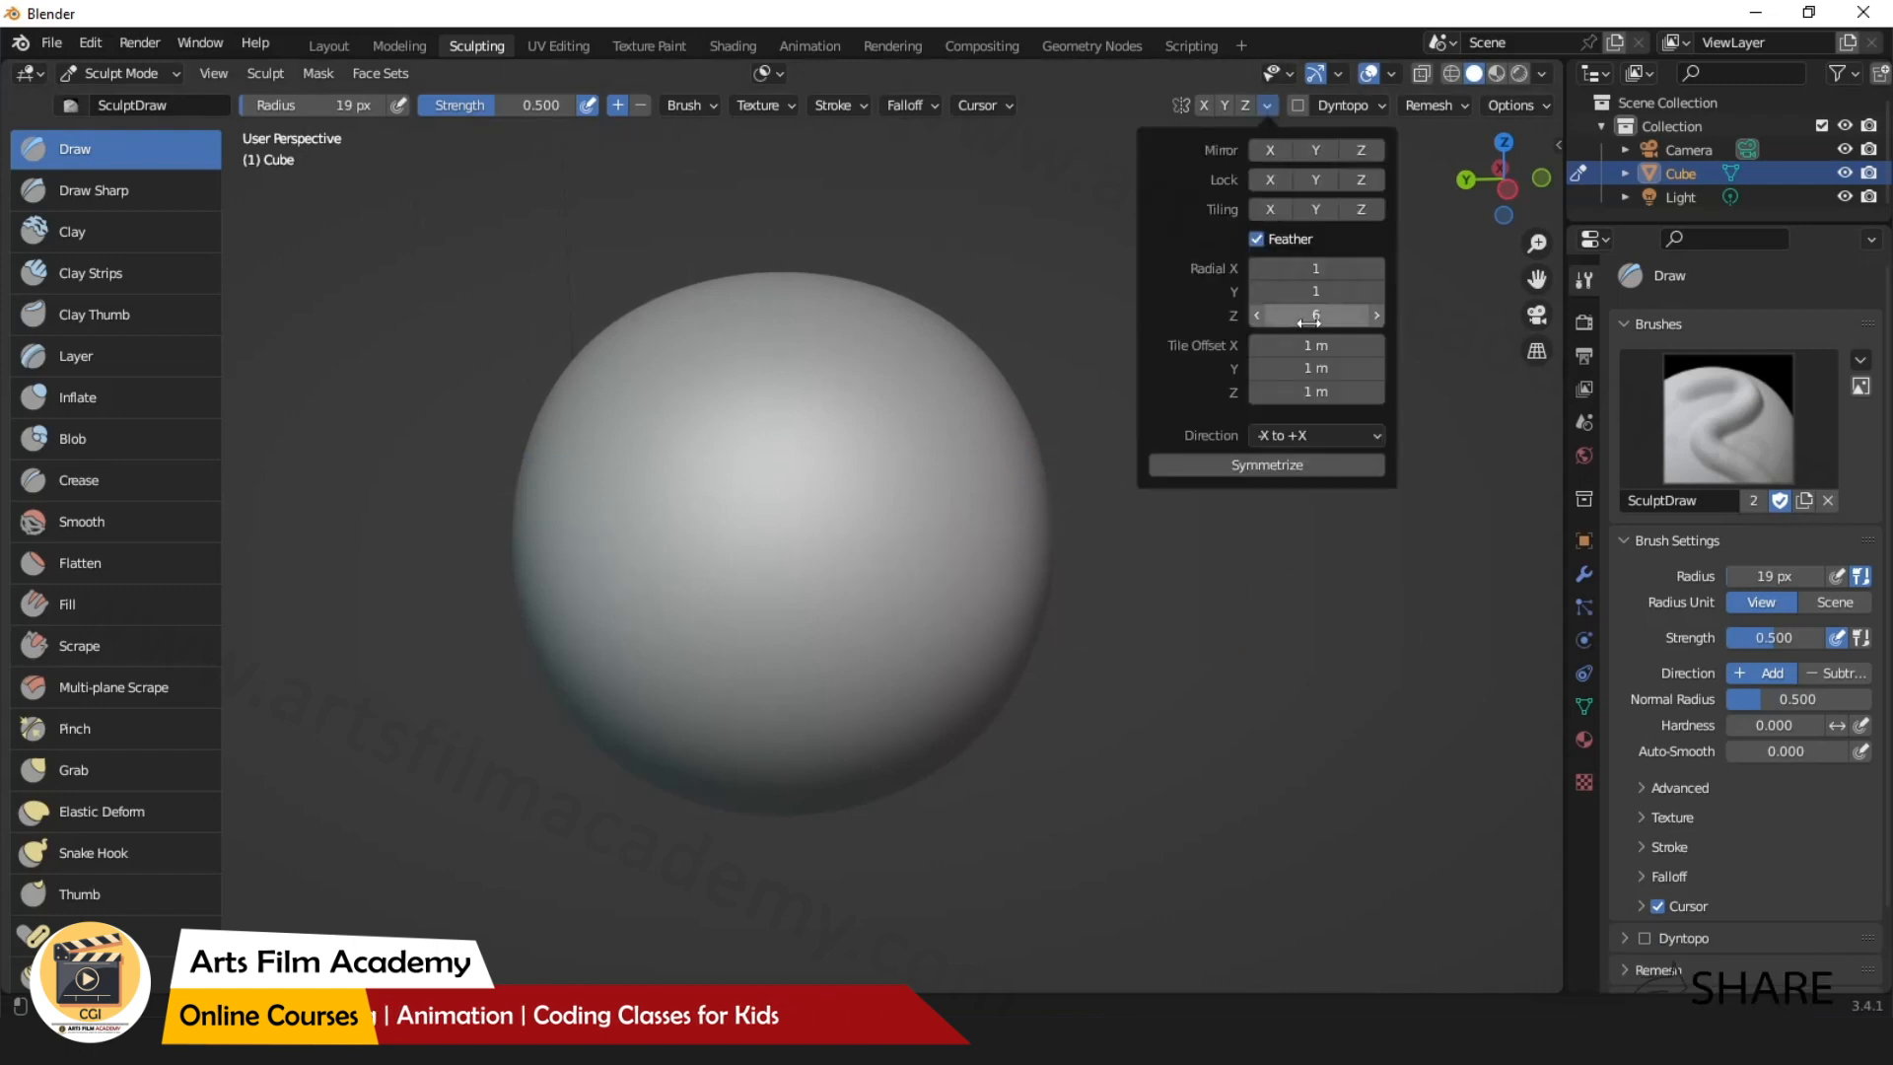
click(1337, 315)
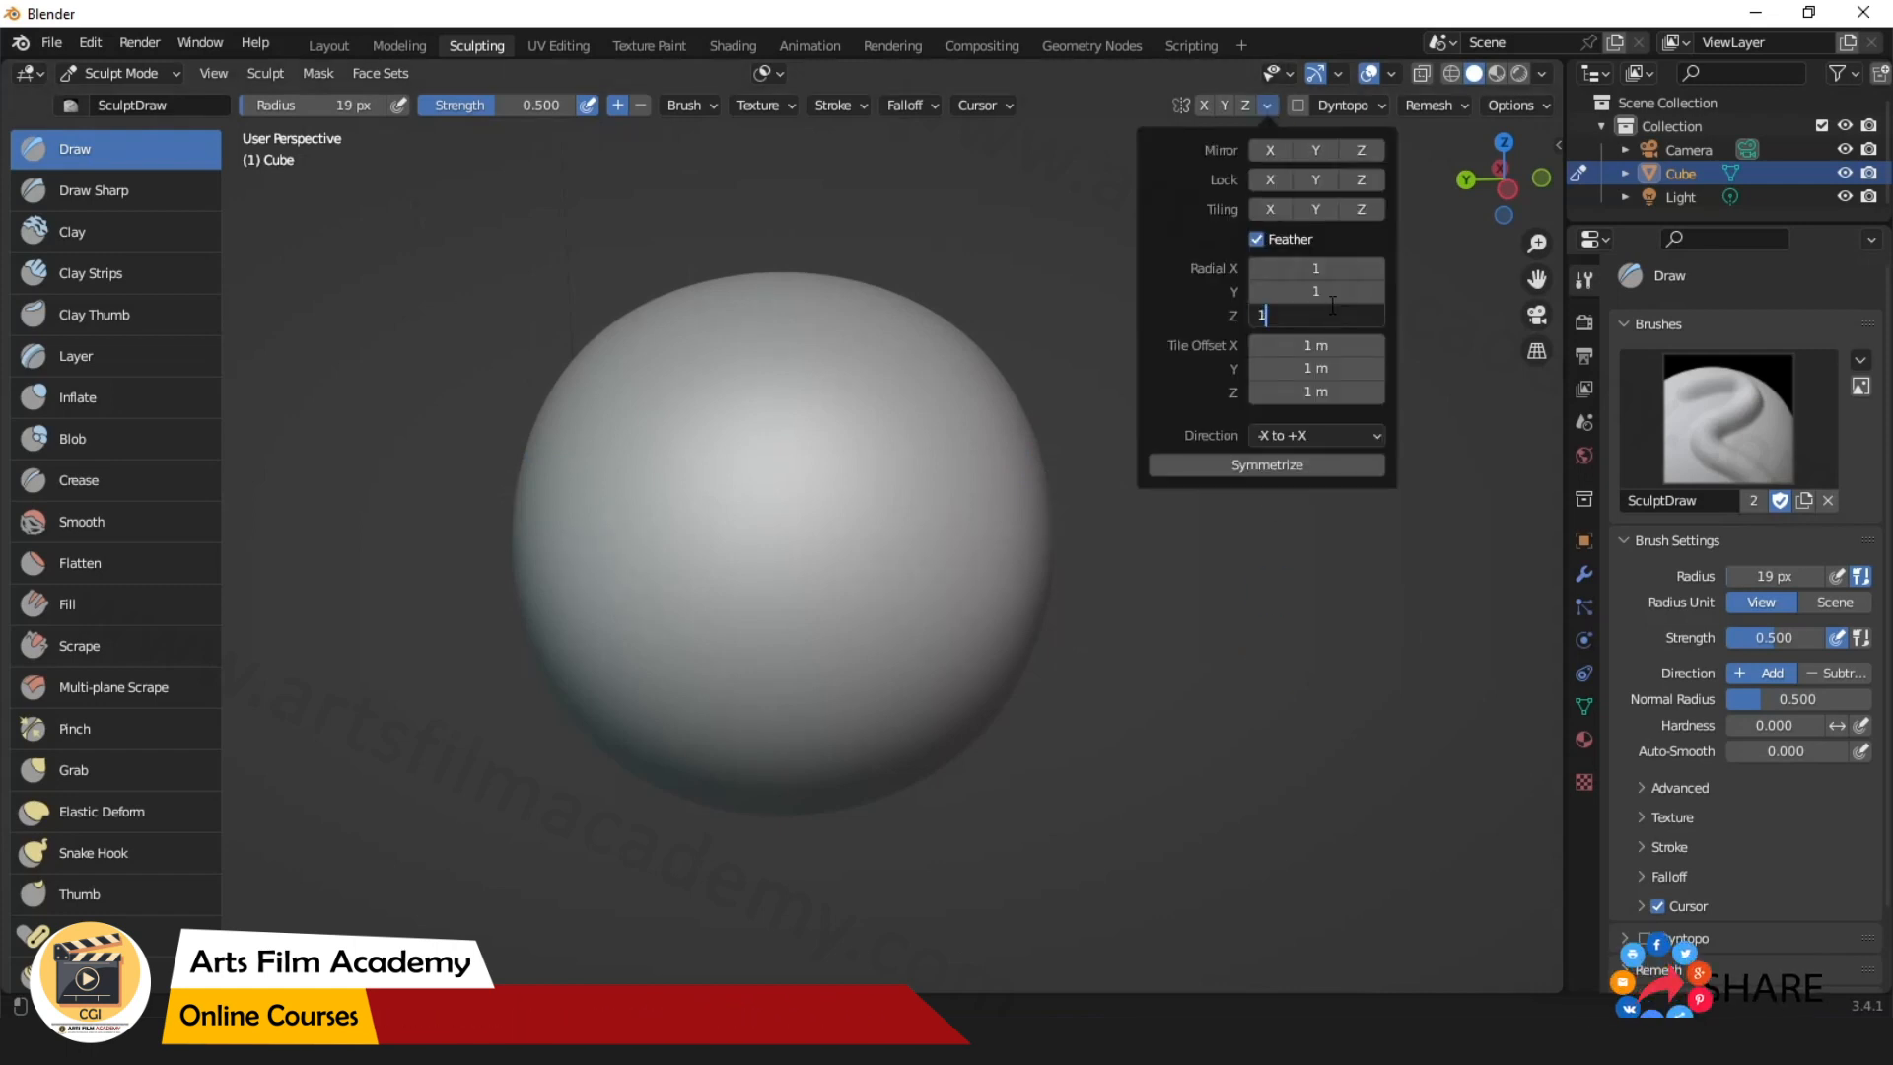
text(1)
key(Return)
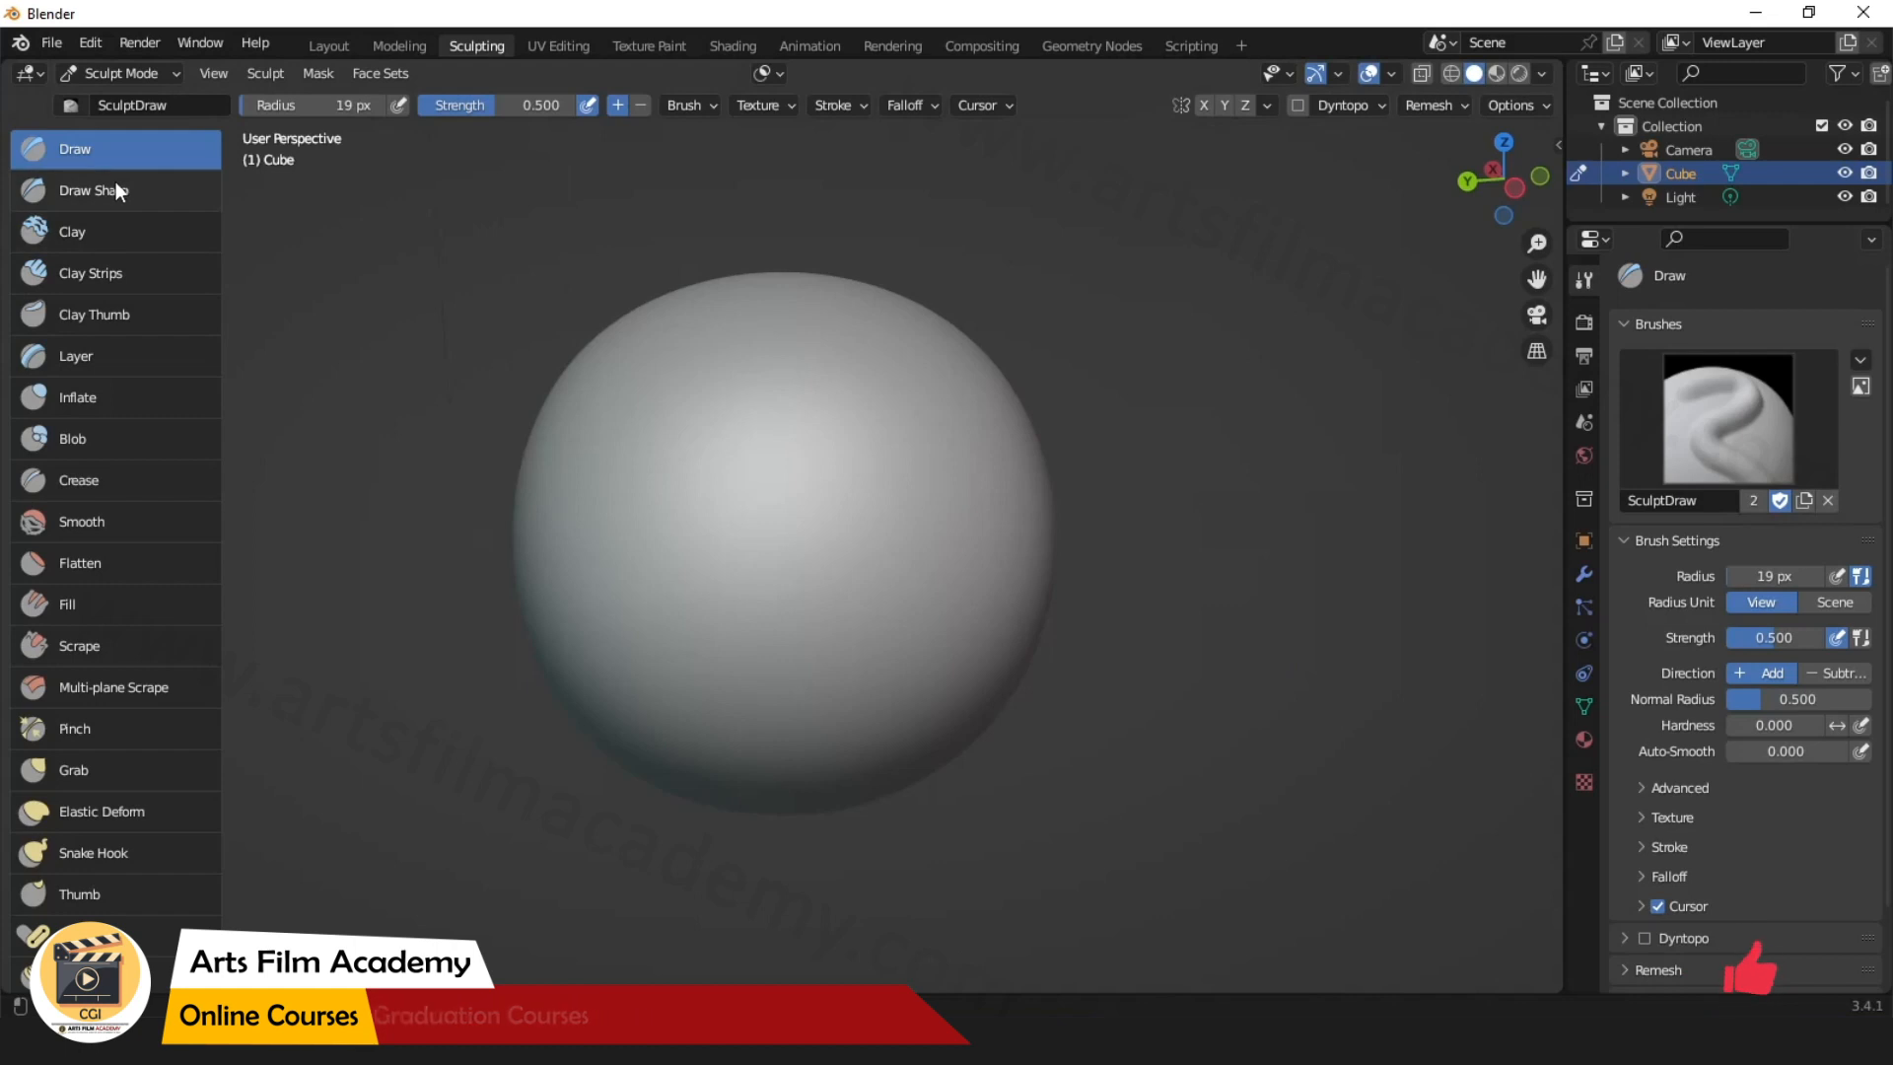
Try several curved Clay Thumb strokes across the front of the sphere, and undo them all.
scroll(109, 316, down, 1)
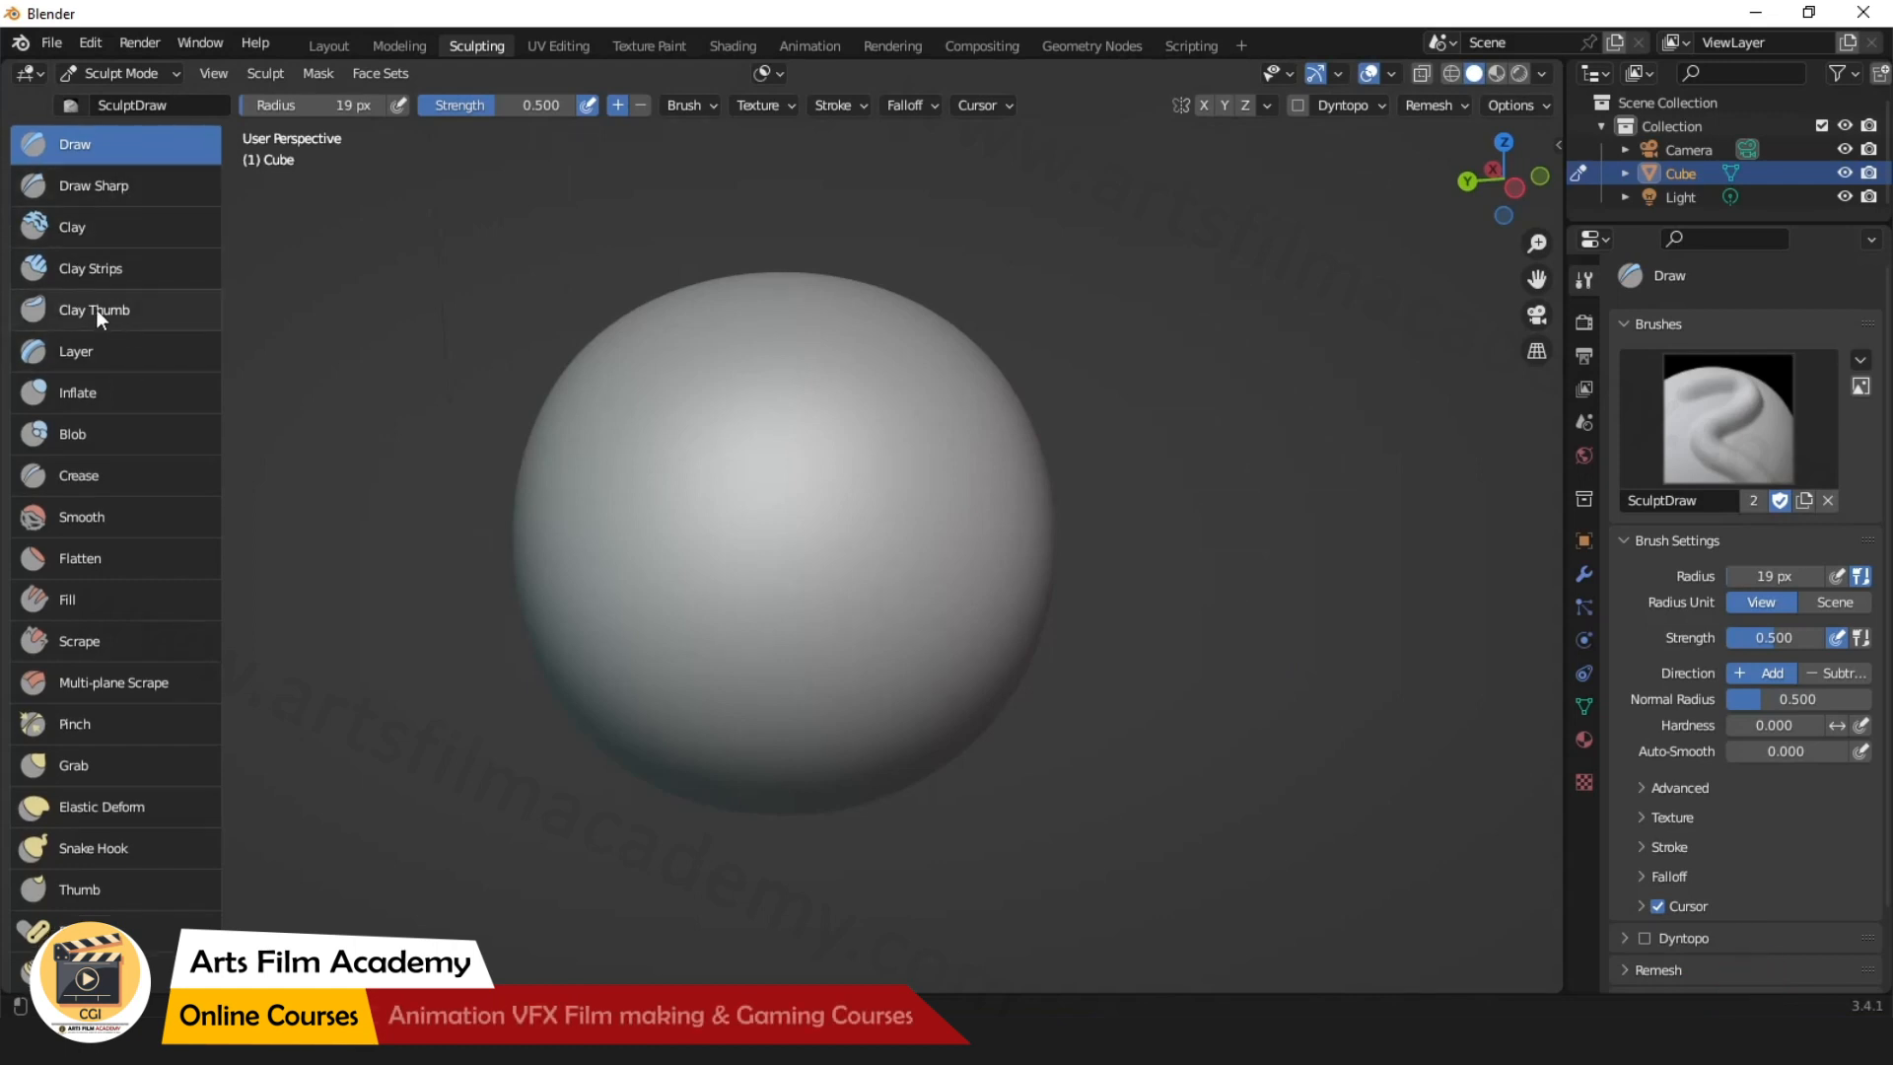
click(93, 311)
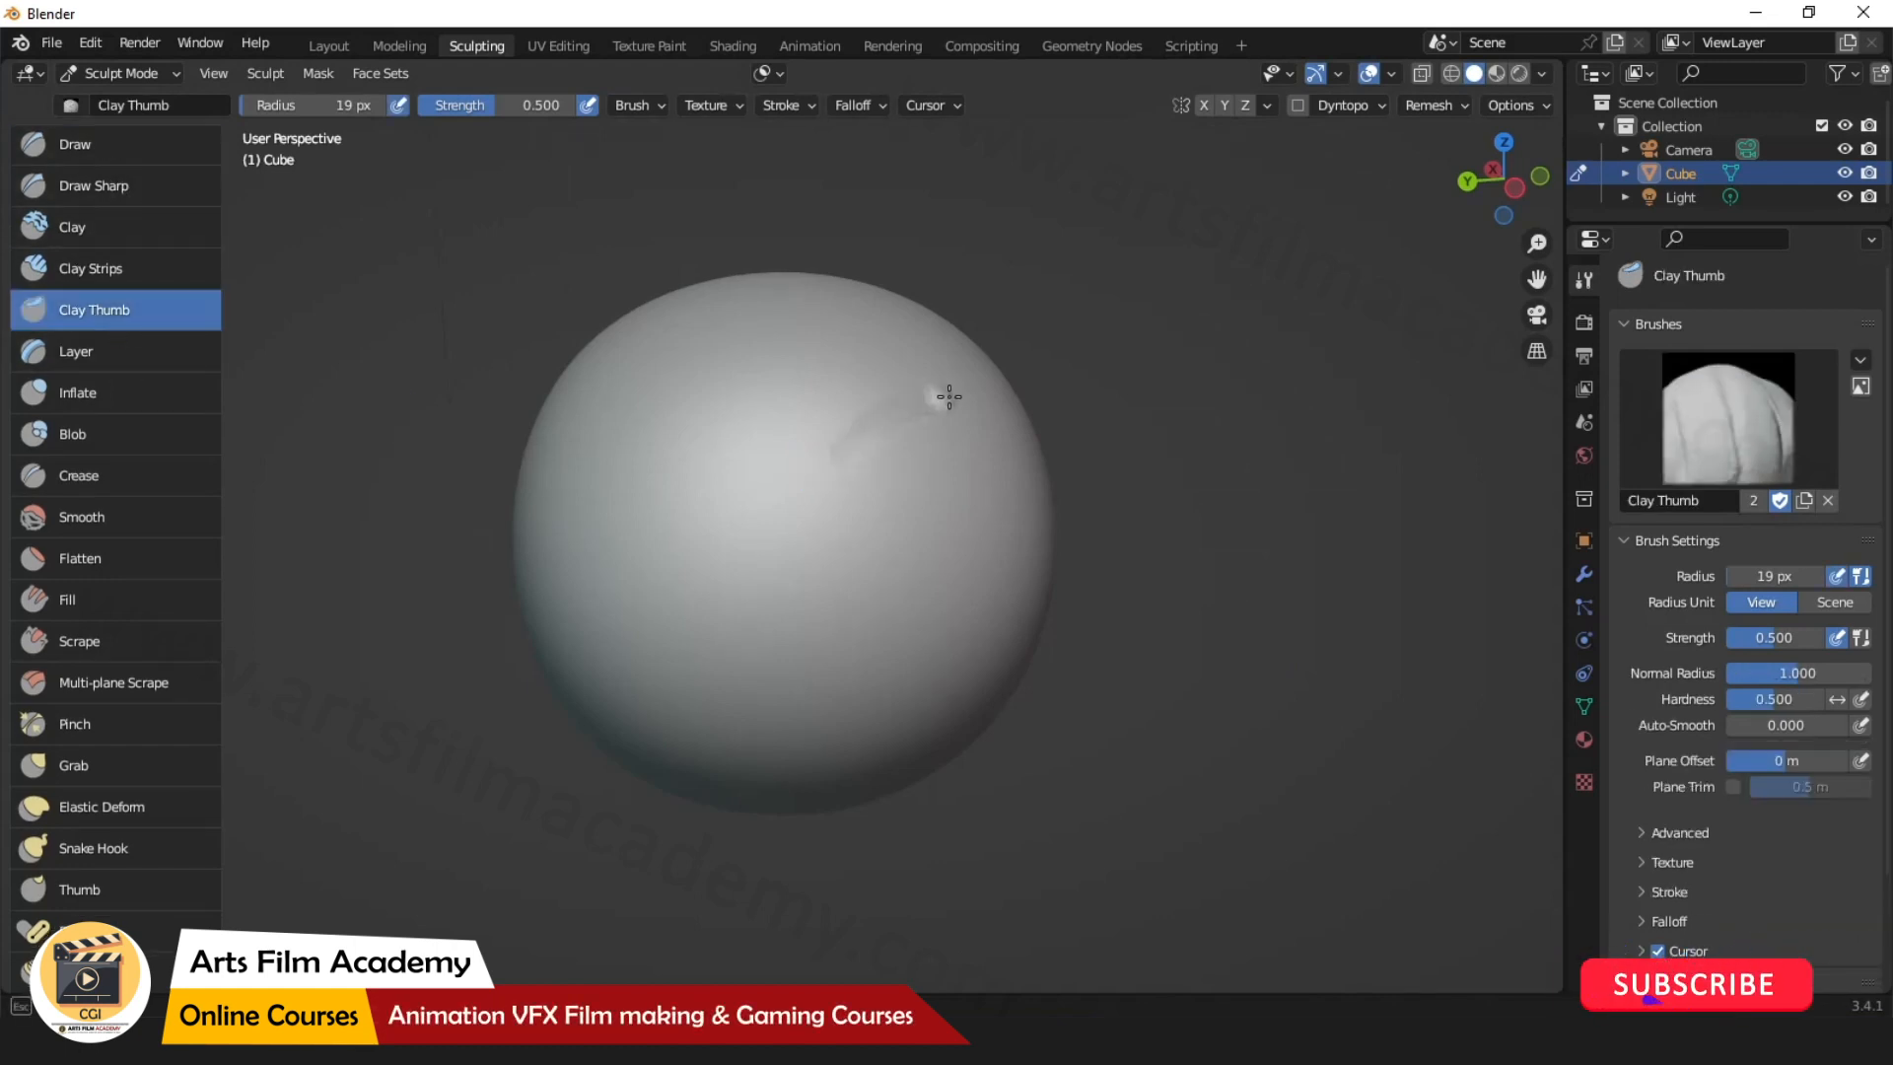
drag(1009, 418, 999, 434)
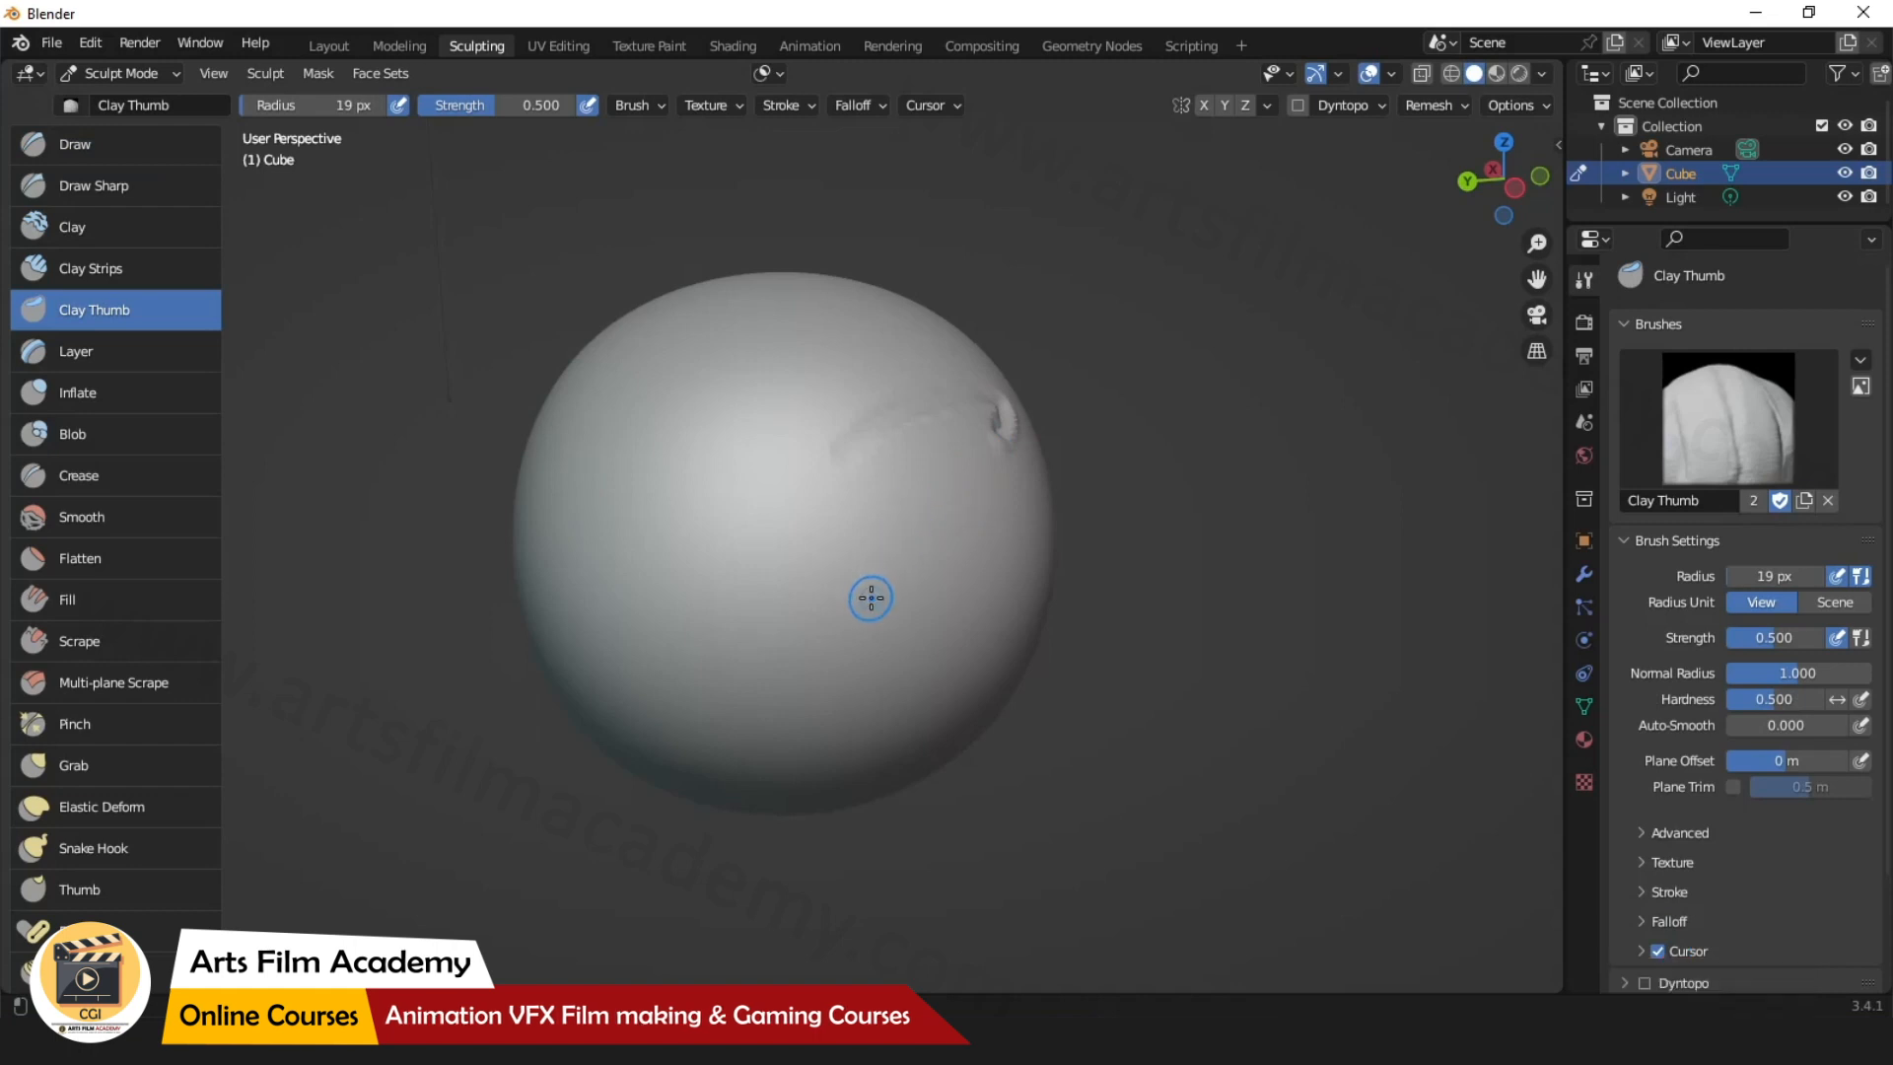
mouse_move(871, 596)
mouse_down()
mouse_move(874, 410)
mouse_move(902, 371)
mouse_up()
drag(774, 595, 715, 465)
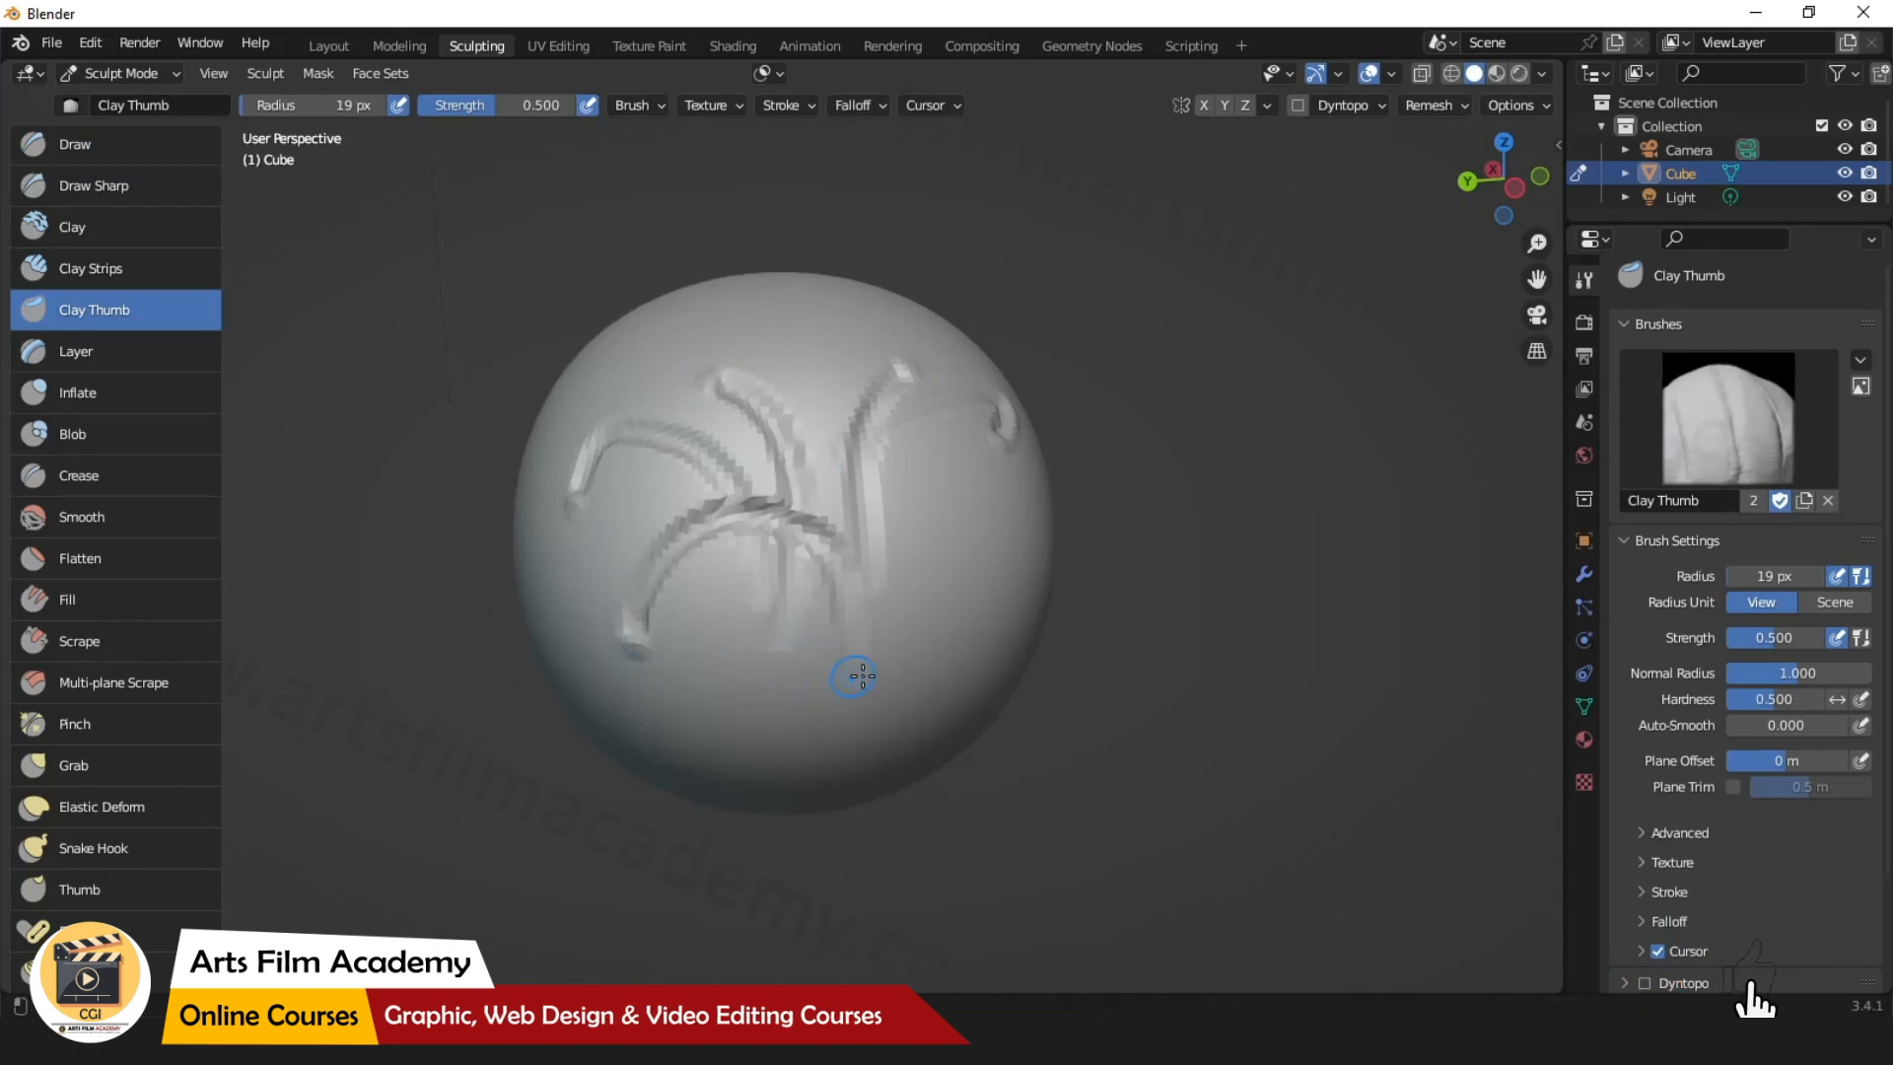
mouse_move(917, 663)
mouse_down()
mouse_move(917, 609)
mouse_move(826, 456)
mouse_up()
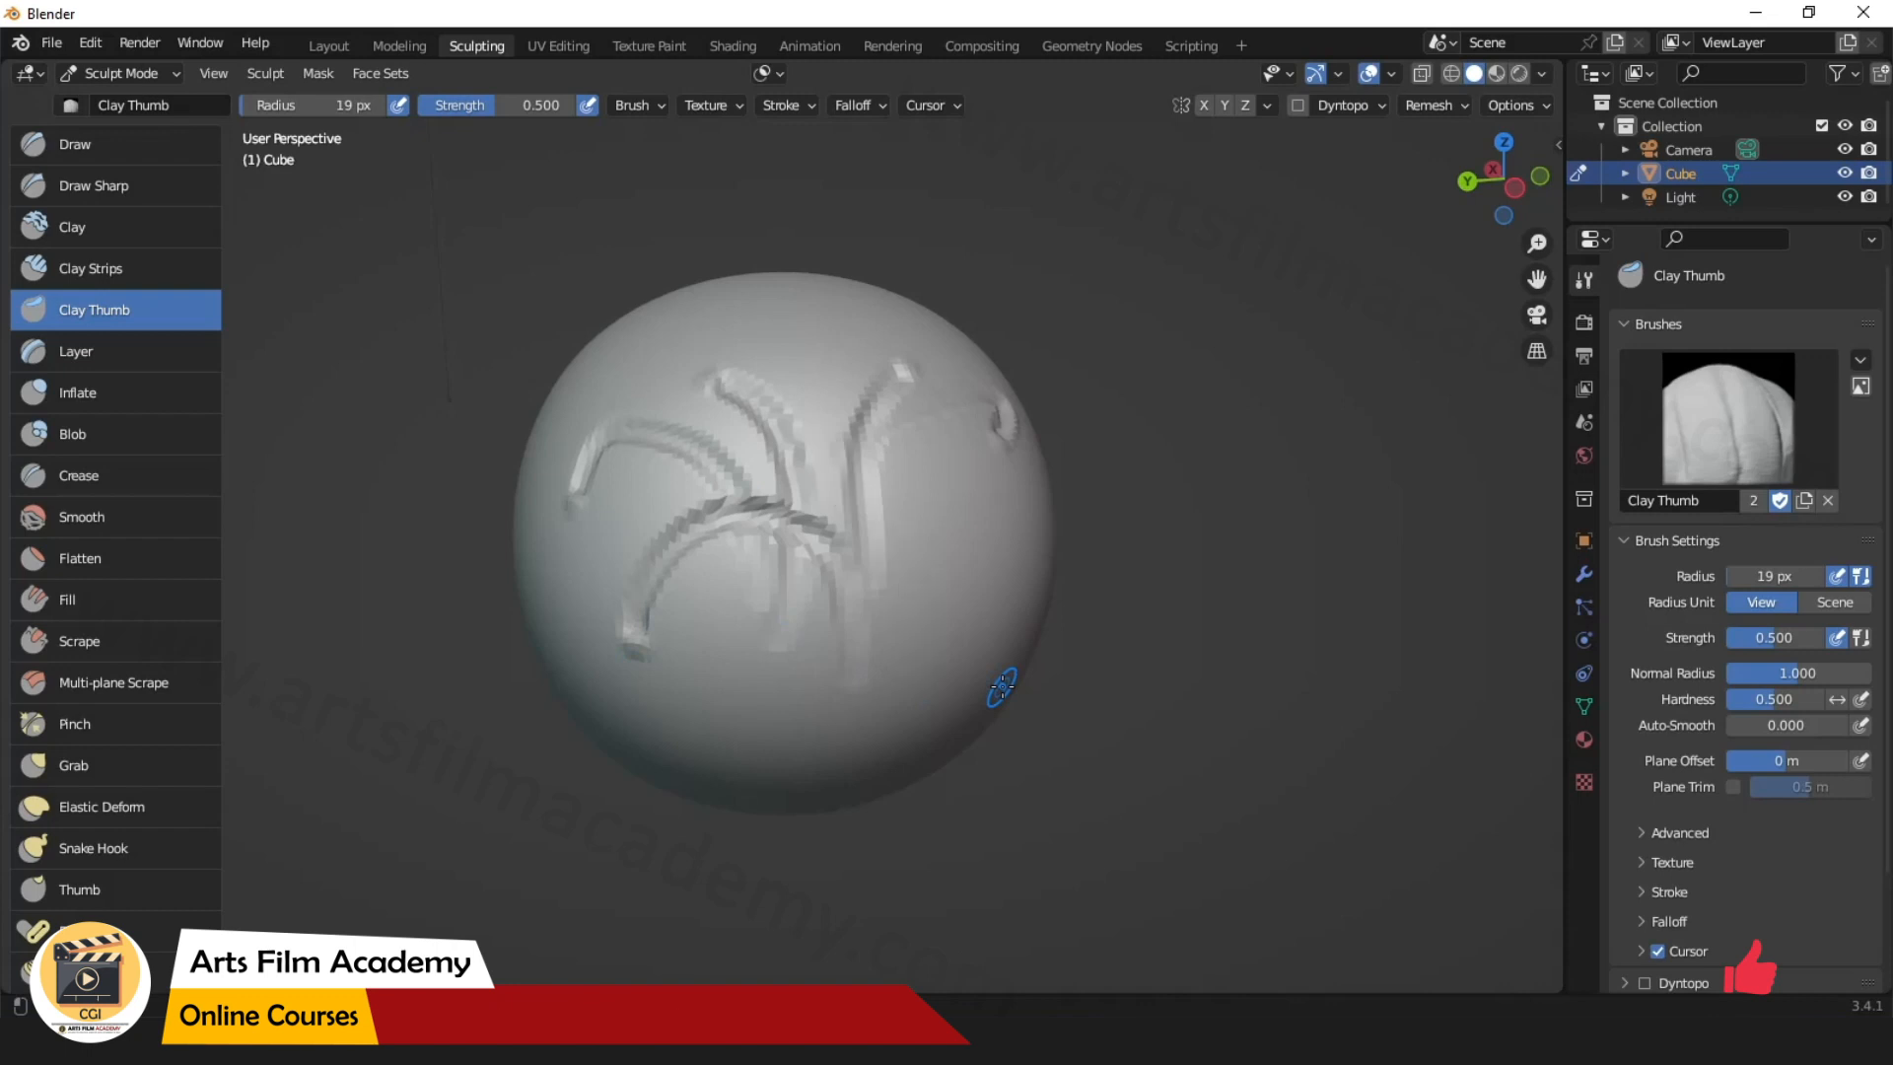
key(ctrl+z)
key(ctrl+z)
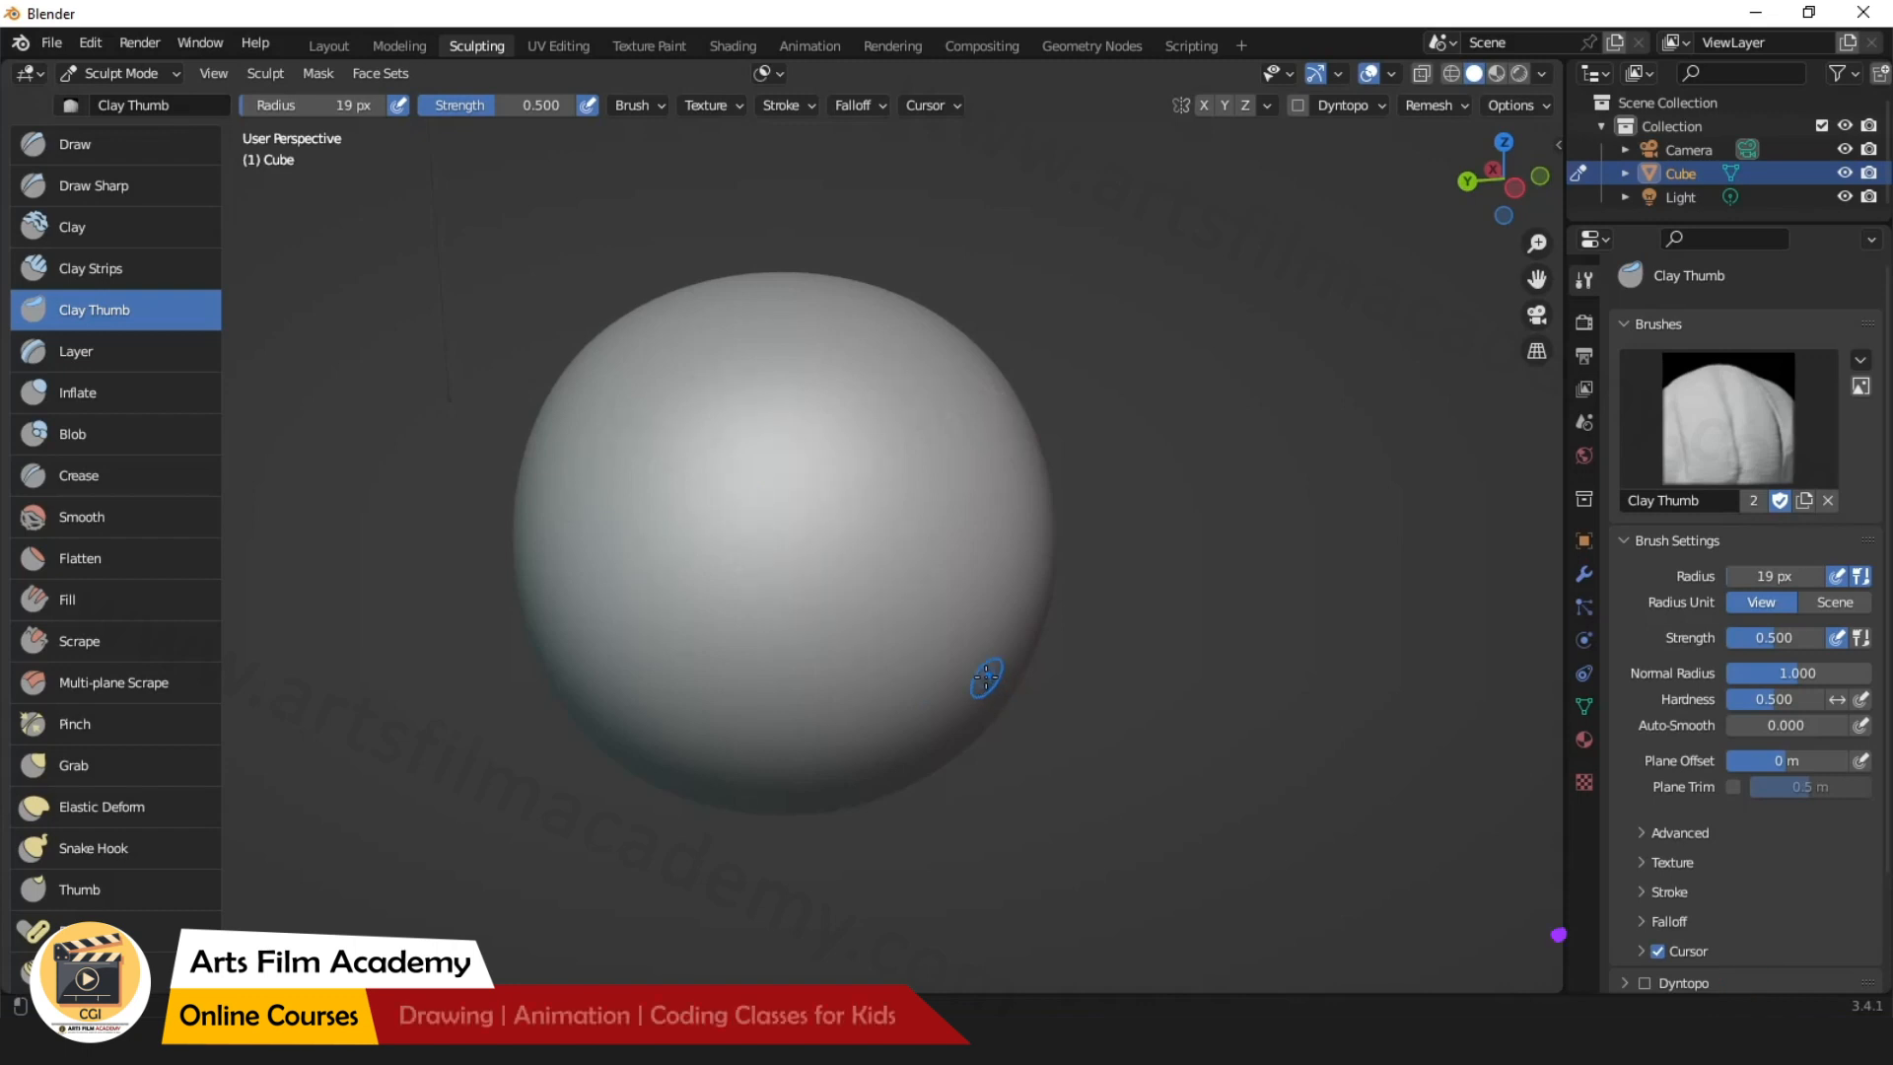
Switch to the Layer brush, enlarge its radius to 58 px, and sculpt a wide raised band across the sphere's middle.
click(86, 351)
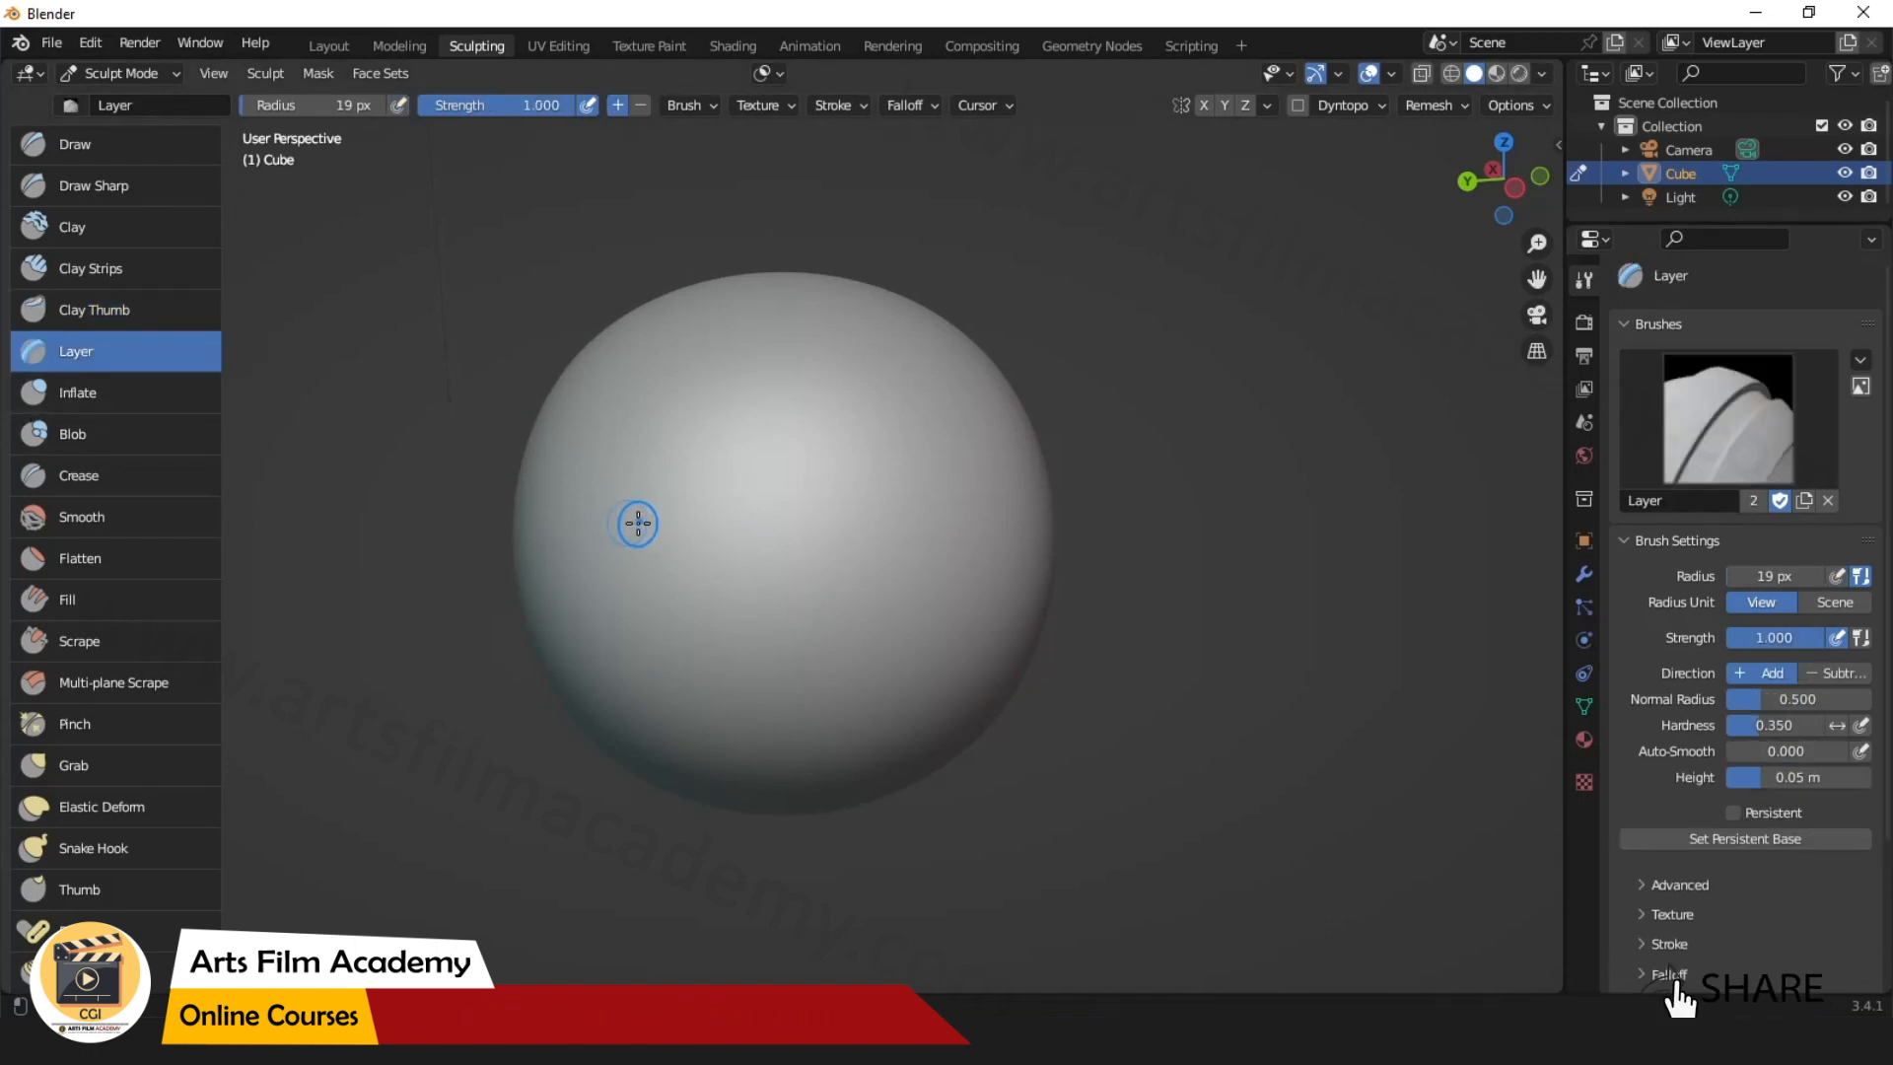
key(bracketright)
key(bracketright)
key(bracketright)
key(bracketright)
key(bracketright)
key(bracketright)
key(bracketright)
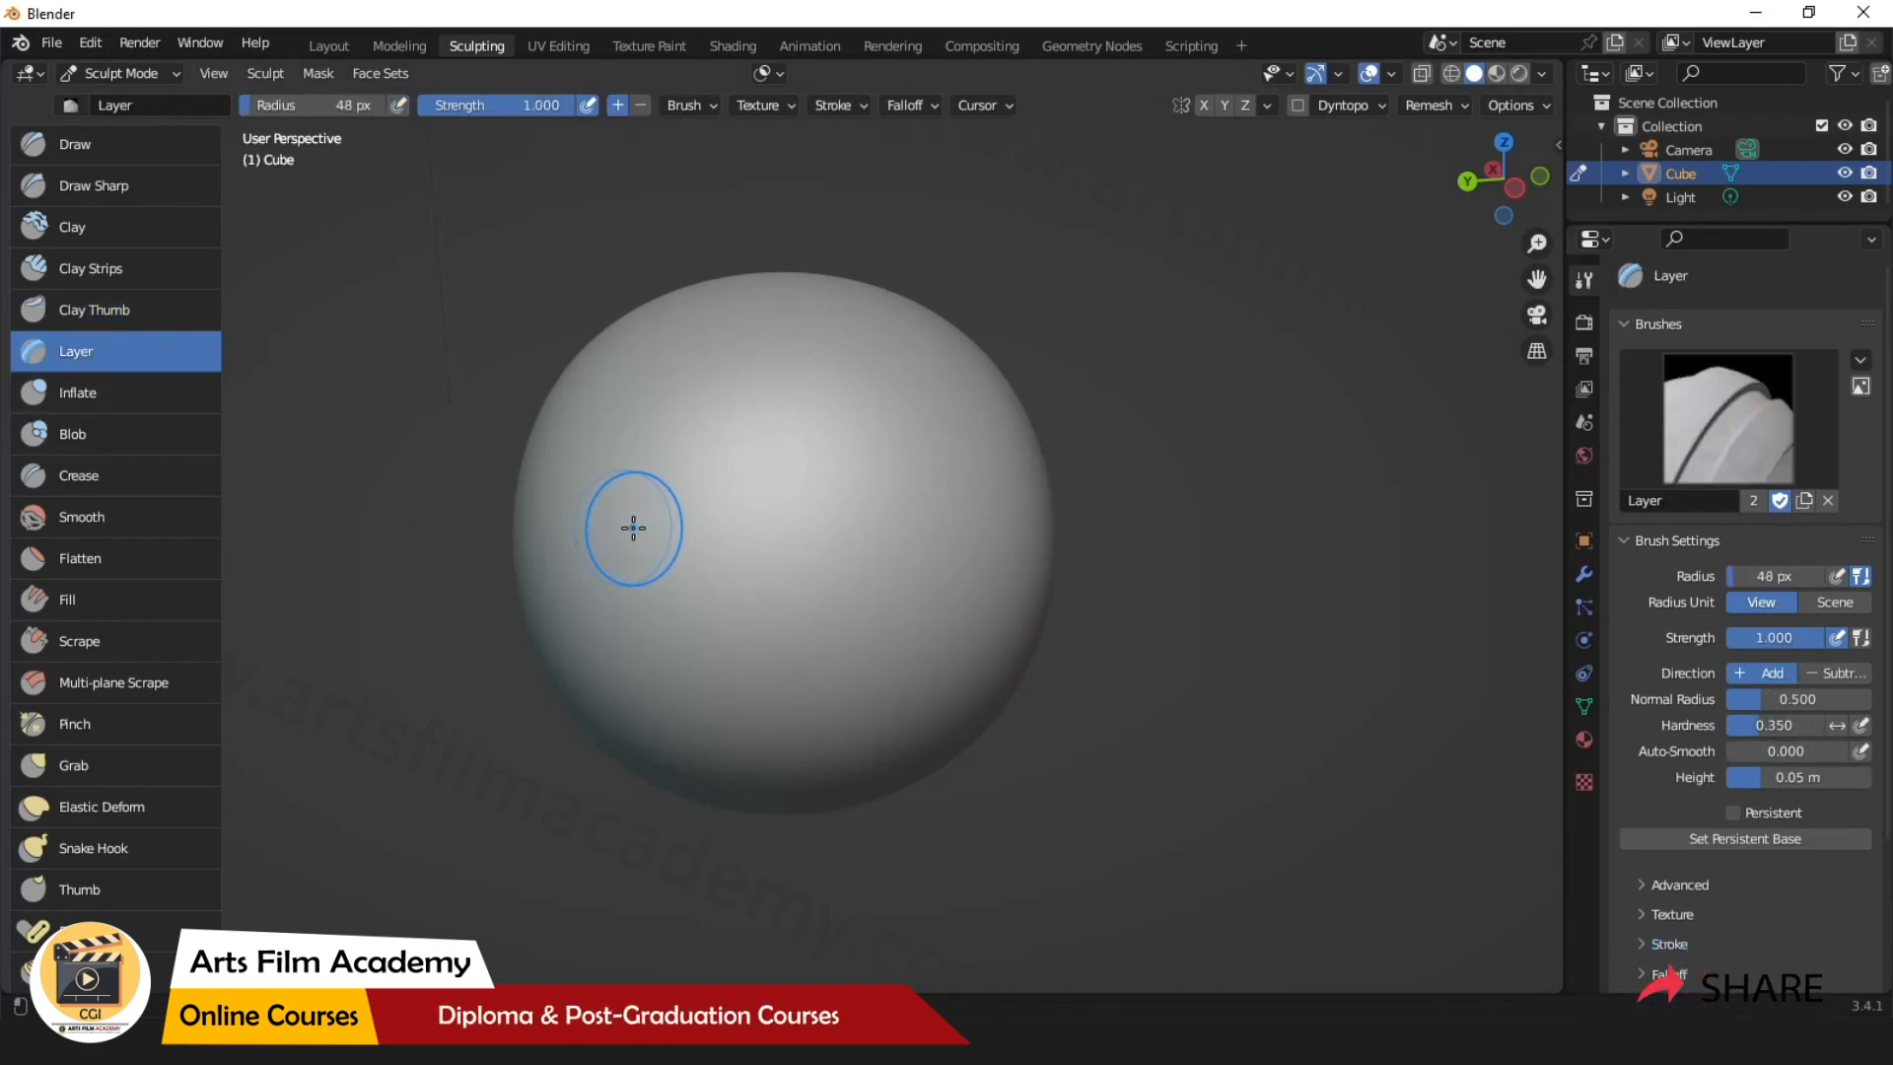
mouse_move(576, 522)
mouse_down()
mouse_move(868, 548)
mouse_move(961, 520)
mouse_up()
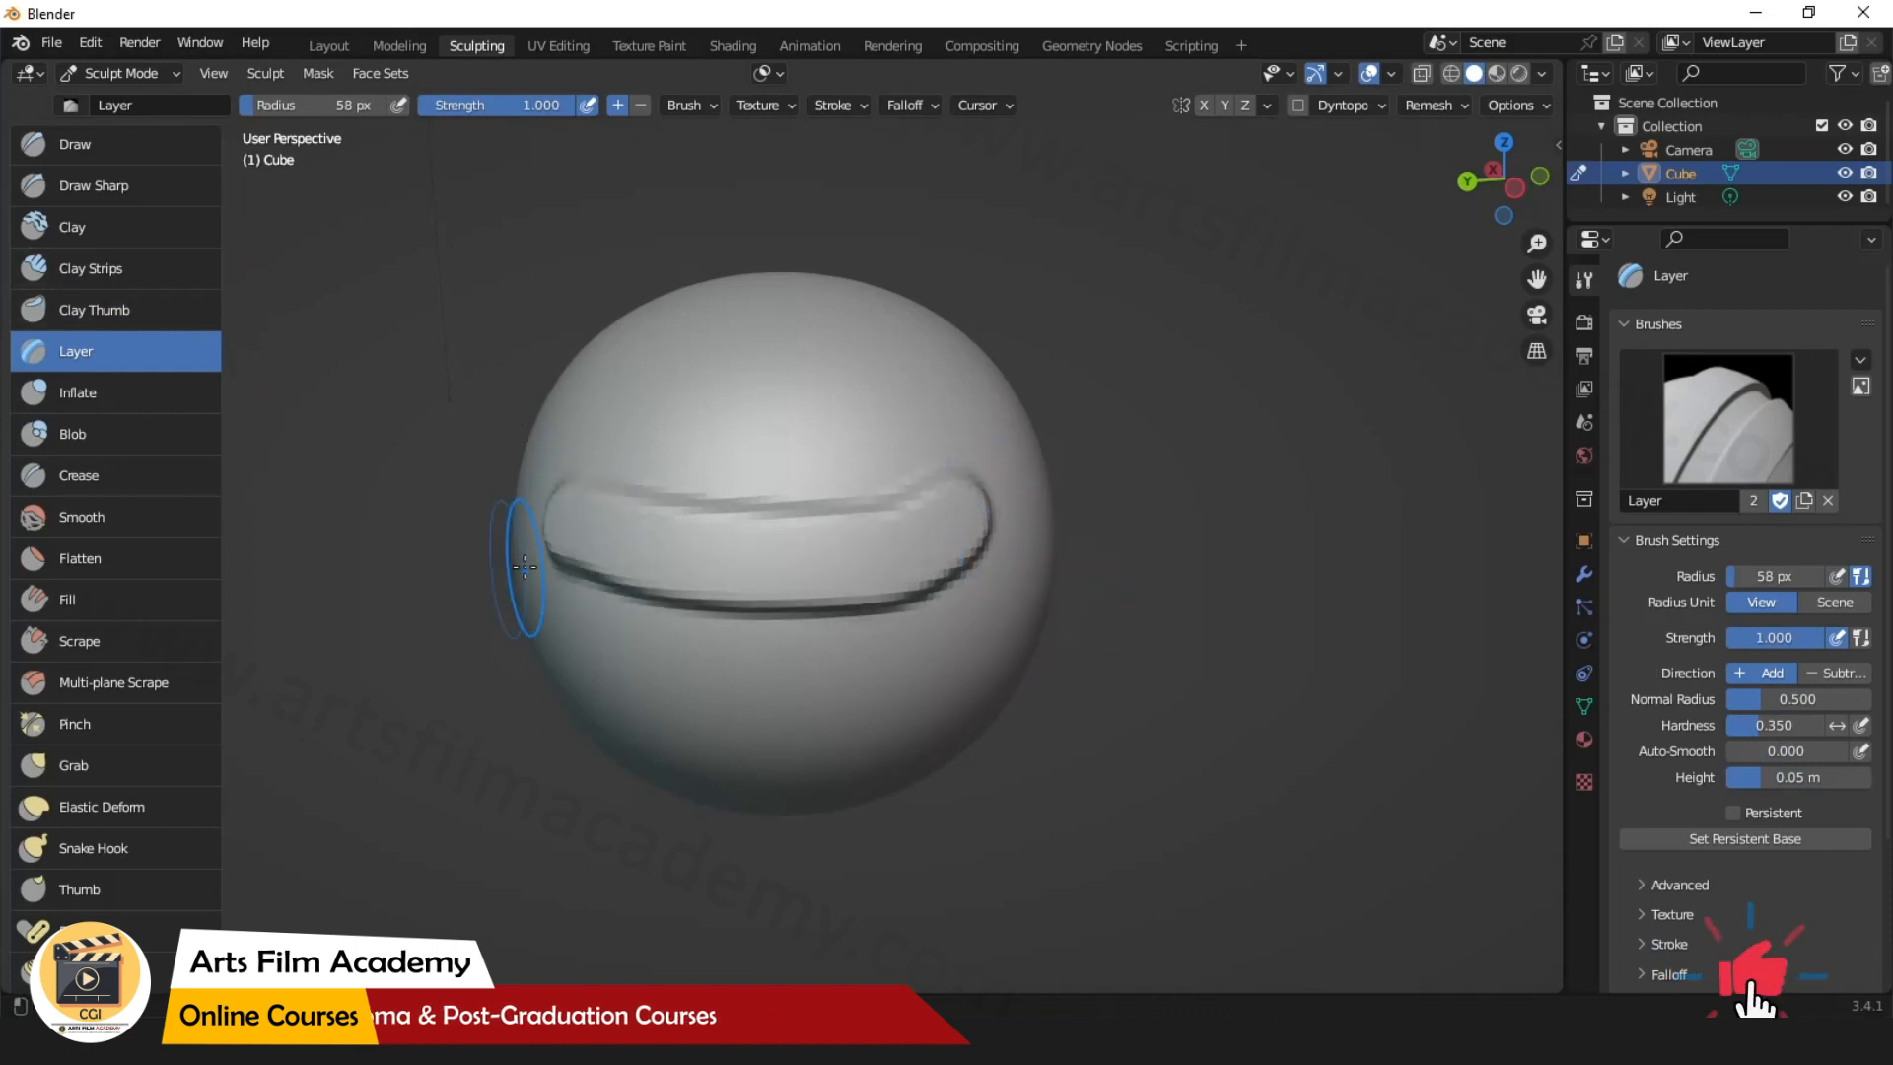
Undo the raised Layer band and sculpt a vertical ridge and a curved ridge on the sphere's front with the Draw brush at 86 px radius.
key(ctrl+z)
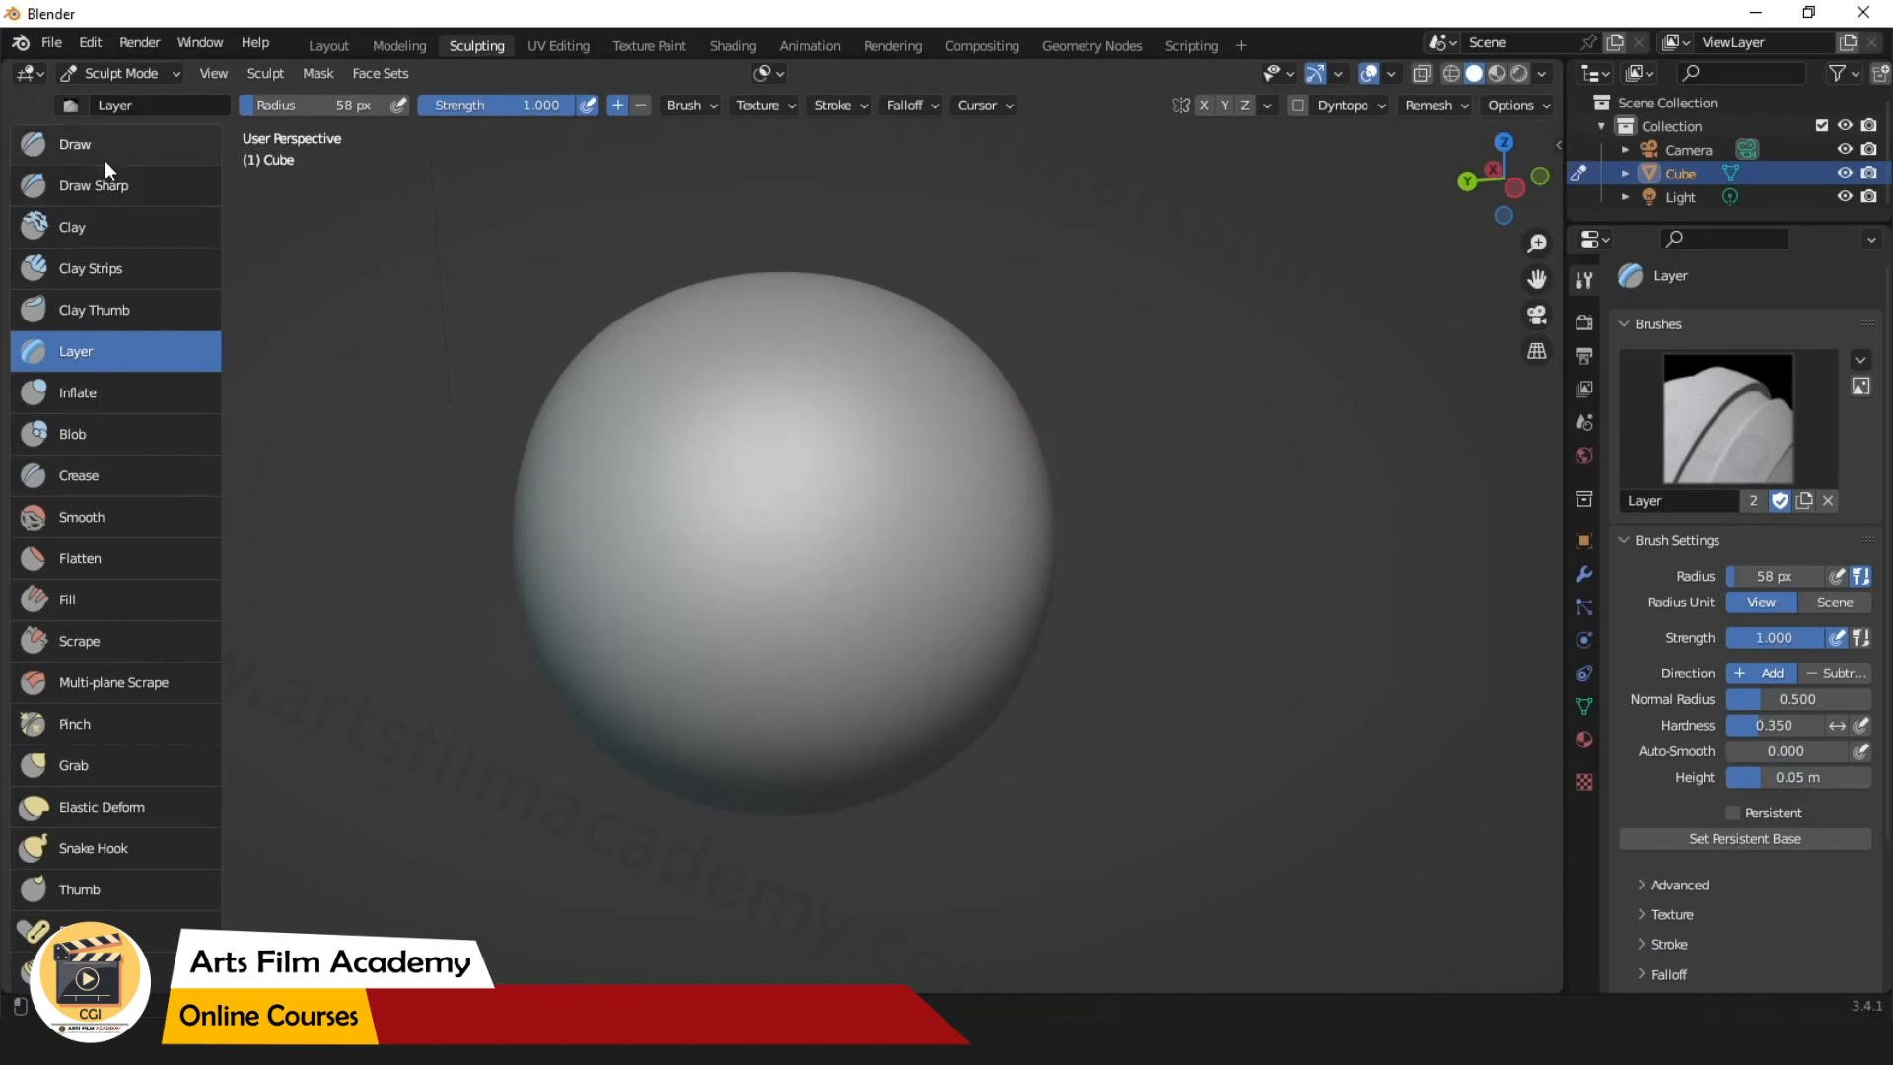
click(57, 156)
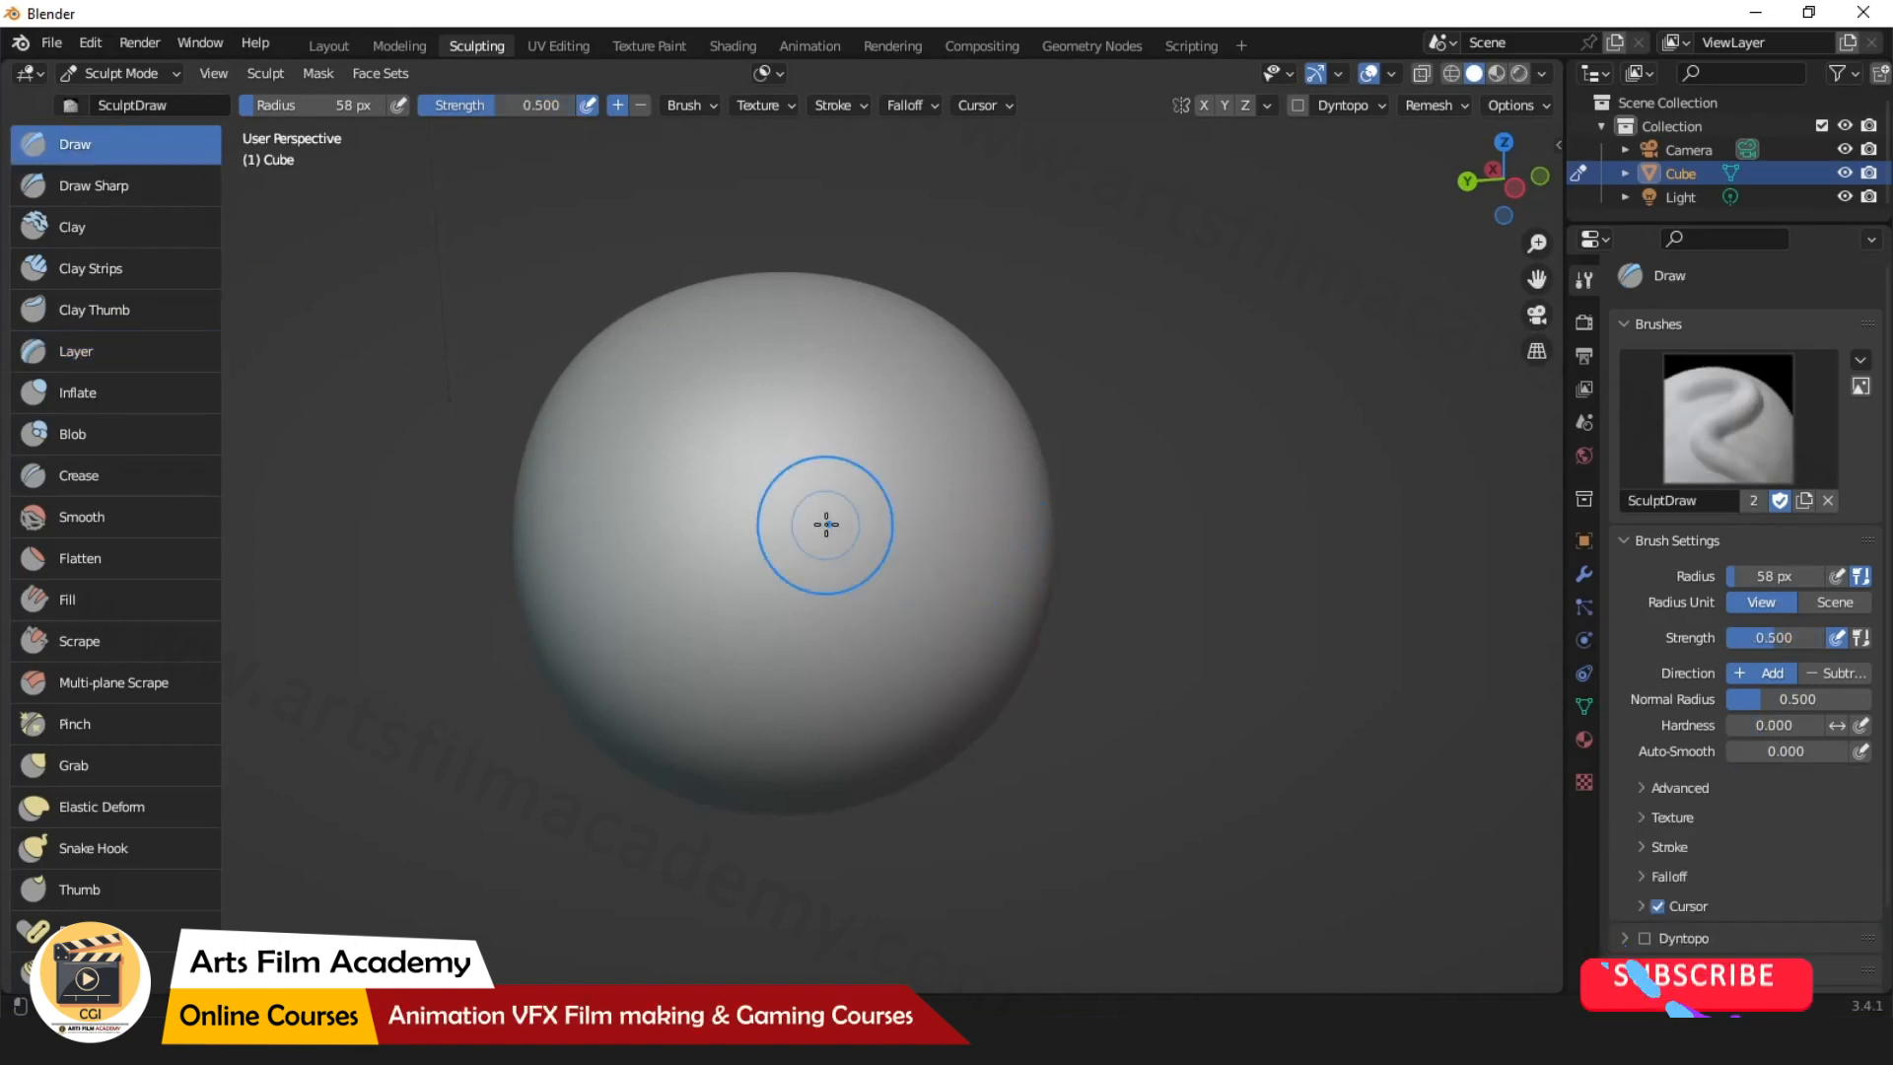
key(bracketright)
key(bracketright)
key(bracketright)
key(bracketright)
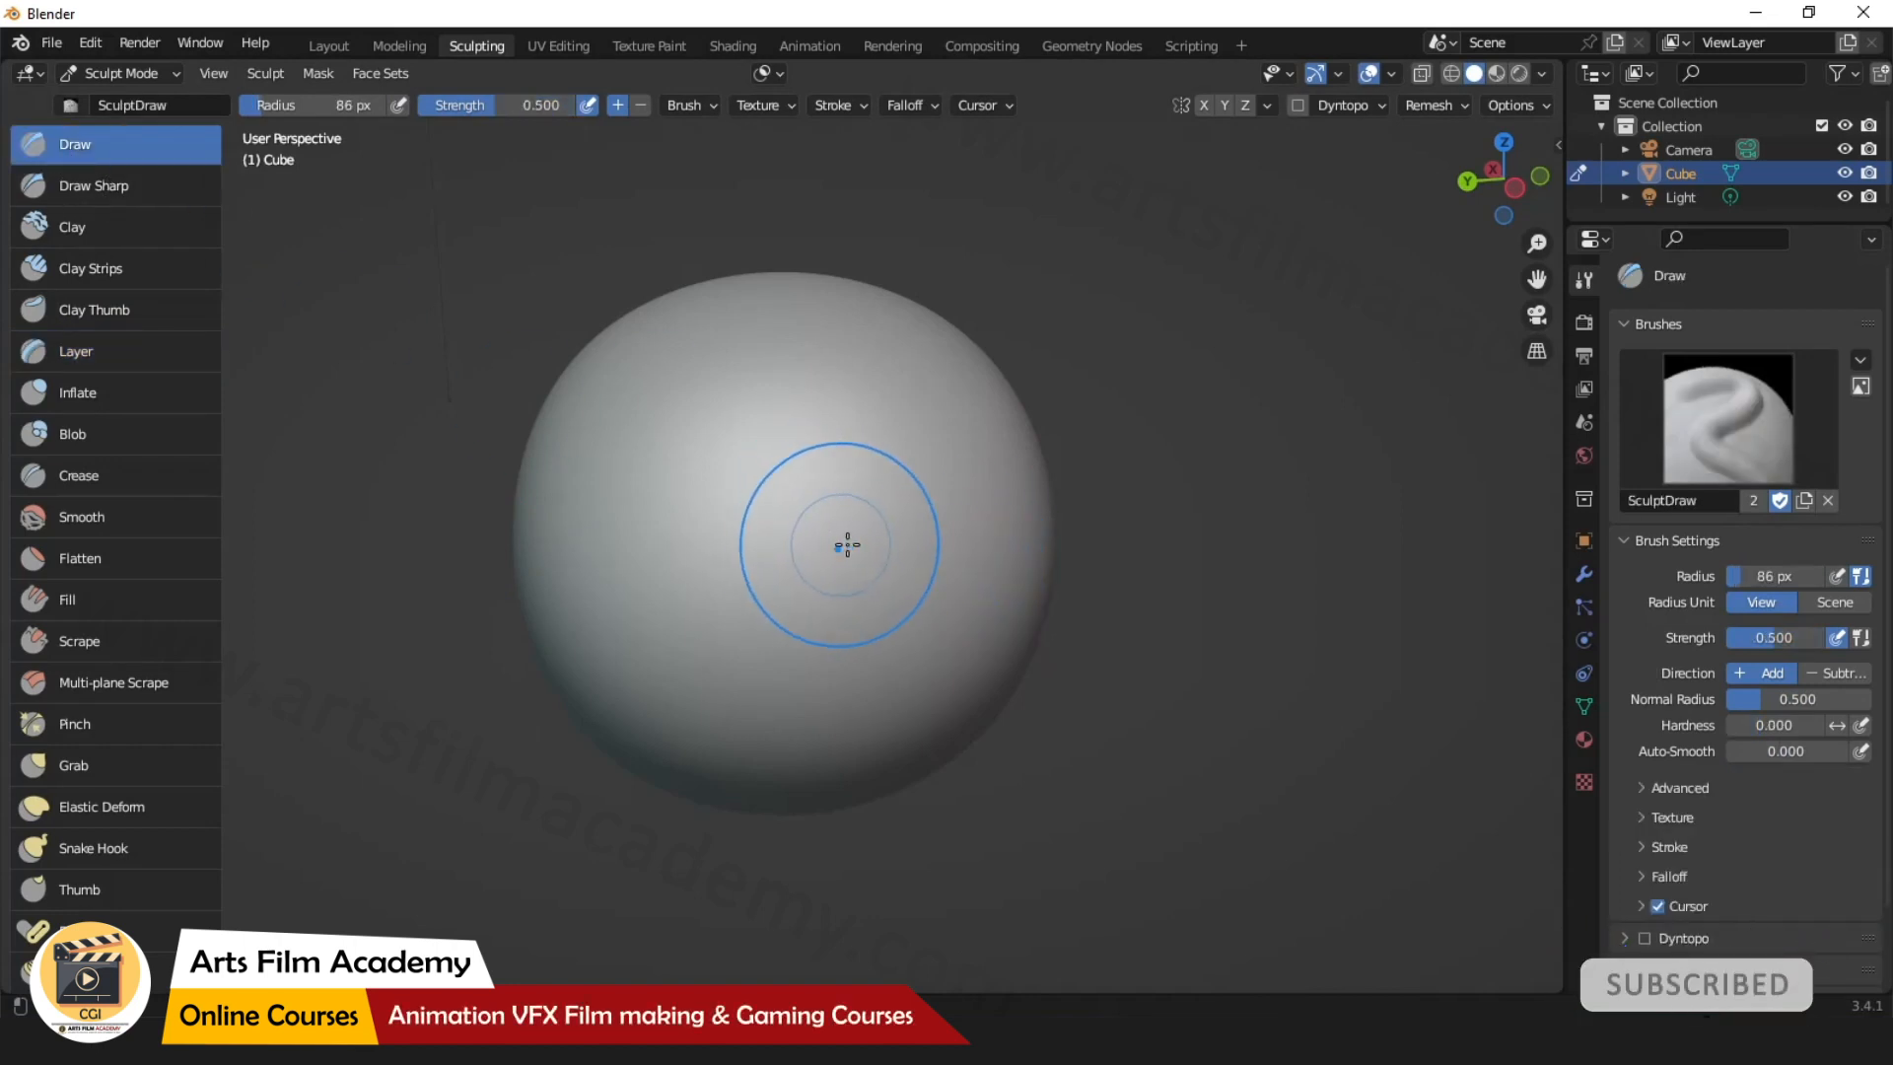
mouse_move(849, 536)
mouse_down()
mouse_move(795, 528)
mouse_move(859, 551)
mouse_up()
mouse_move(719, 457)
mouse_down()
mouse_move(668, 668)
mouse_move(733, 435)
mouse_move(703, 523)
mouse_up()
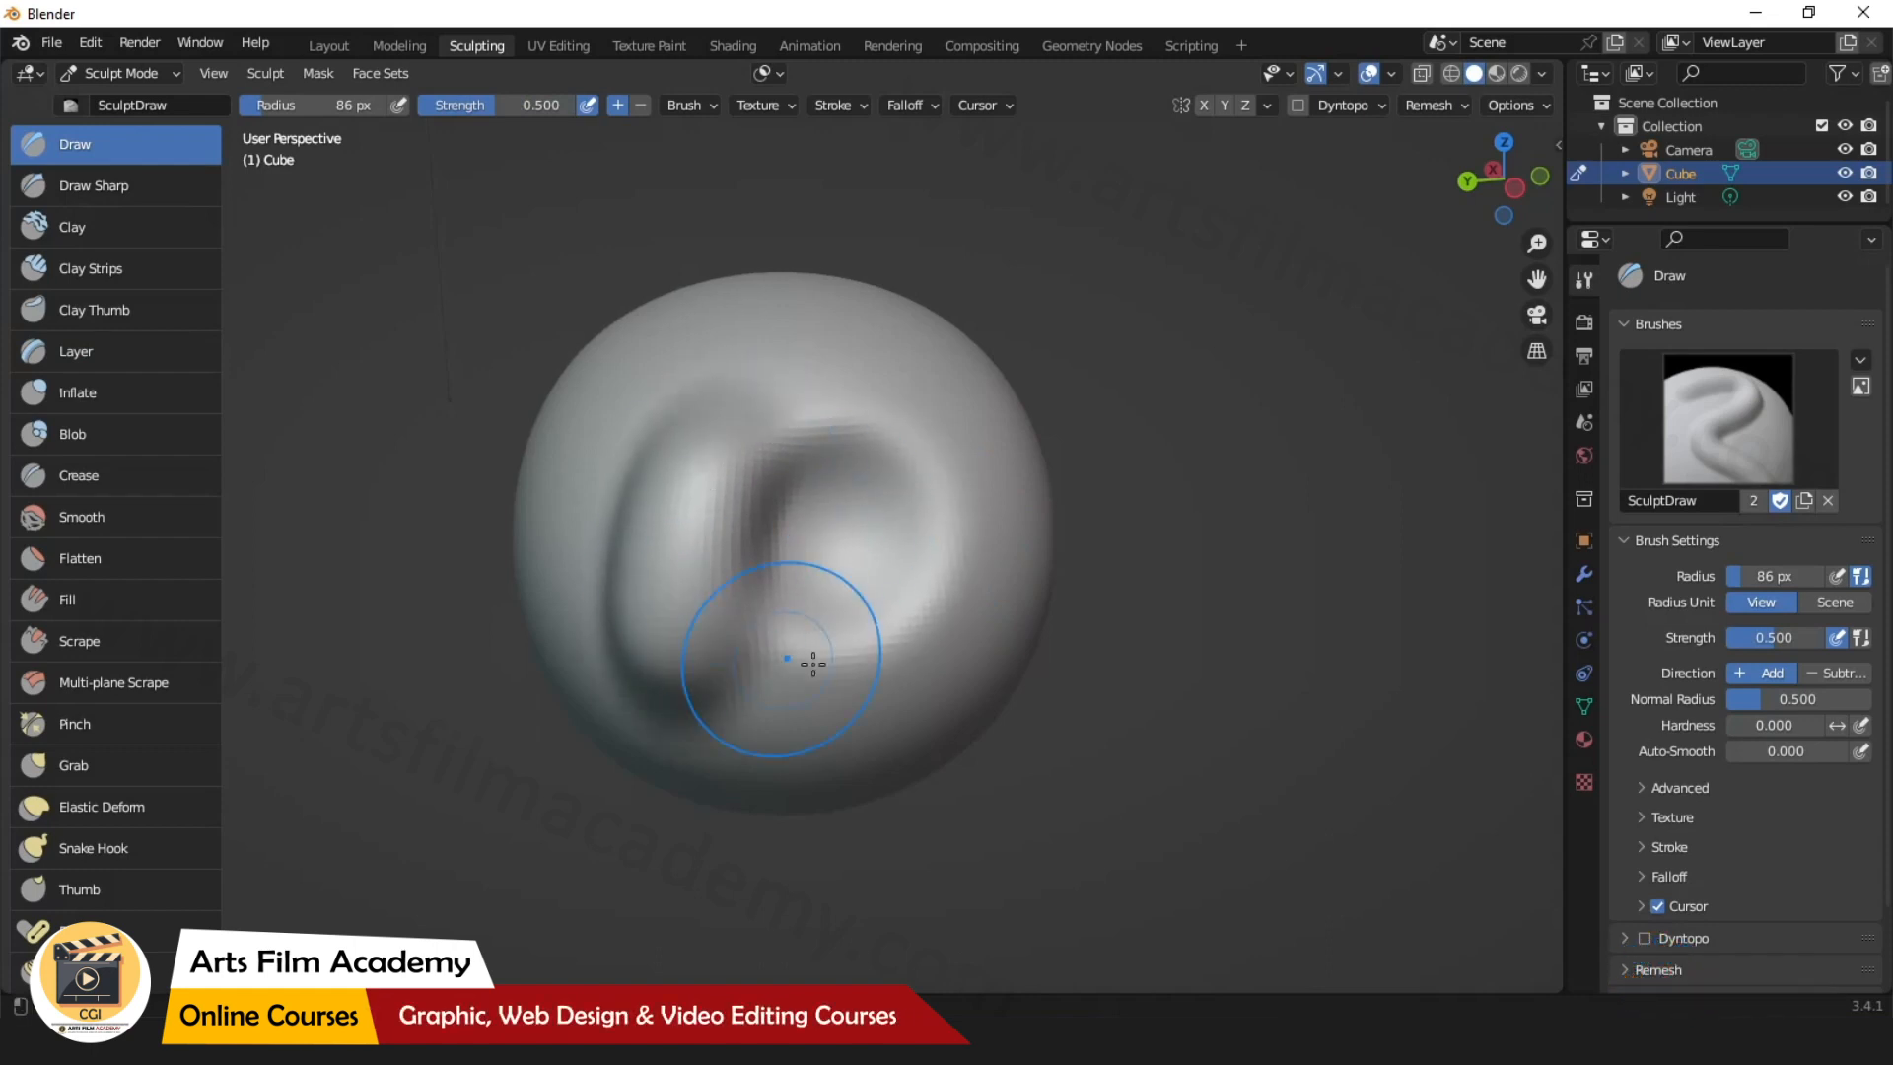
Try horizontal Clay Strips strokes across the ridges at 86 px and again at 49 px brush radius, and undo them.
click(74, 183)
click(109, 280)
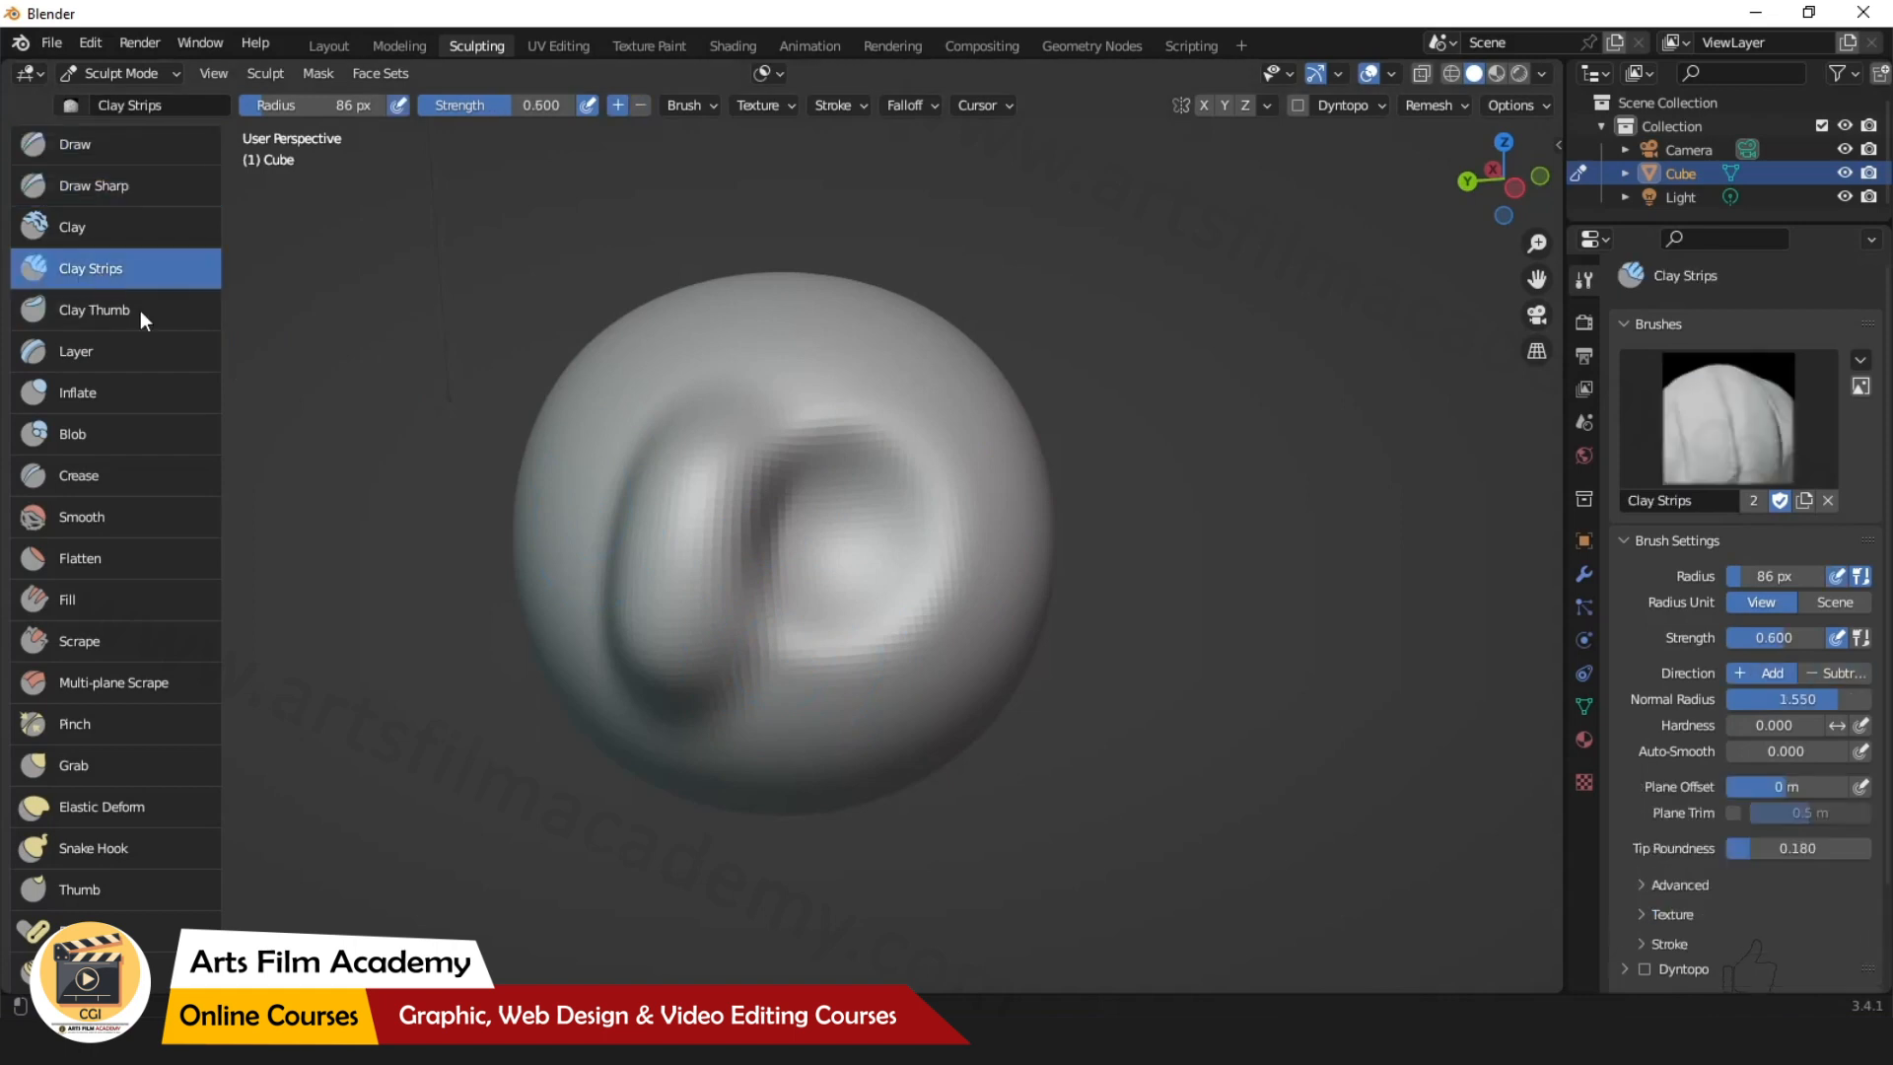
drag(574, 548, 955, 520)
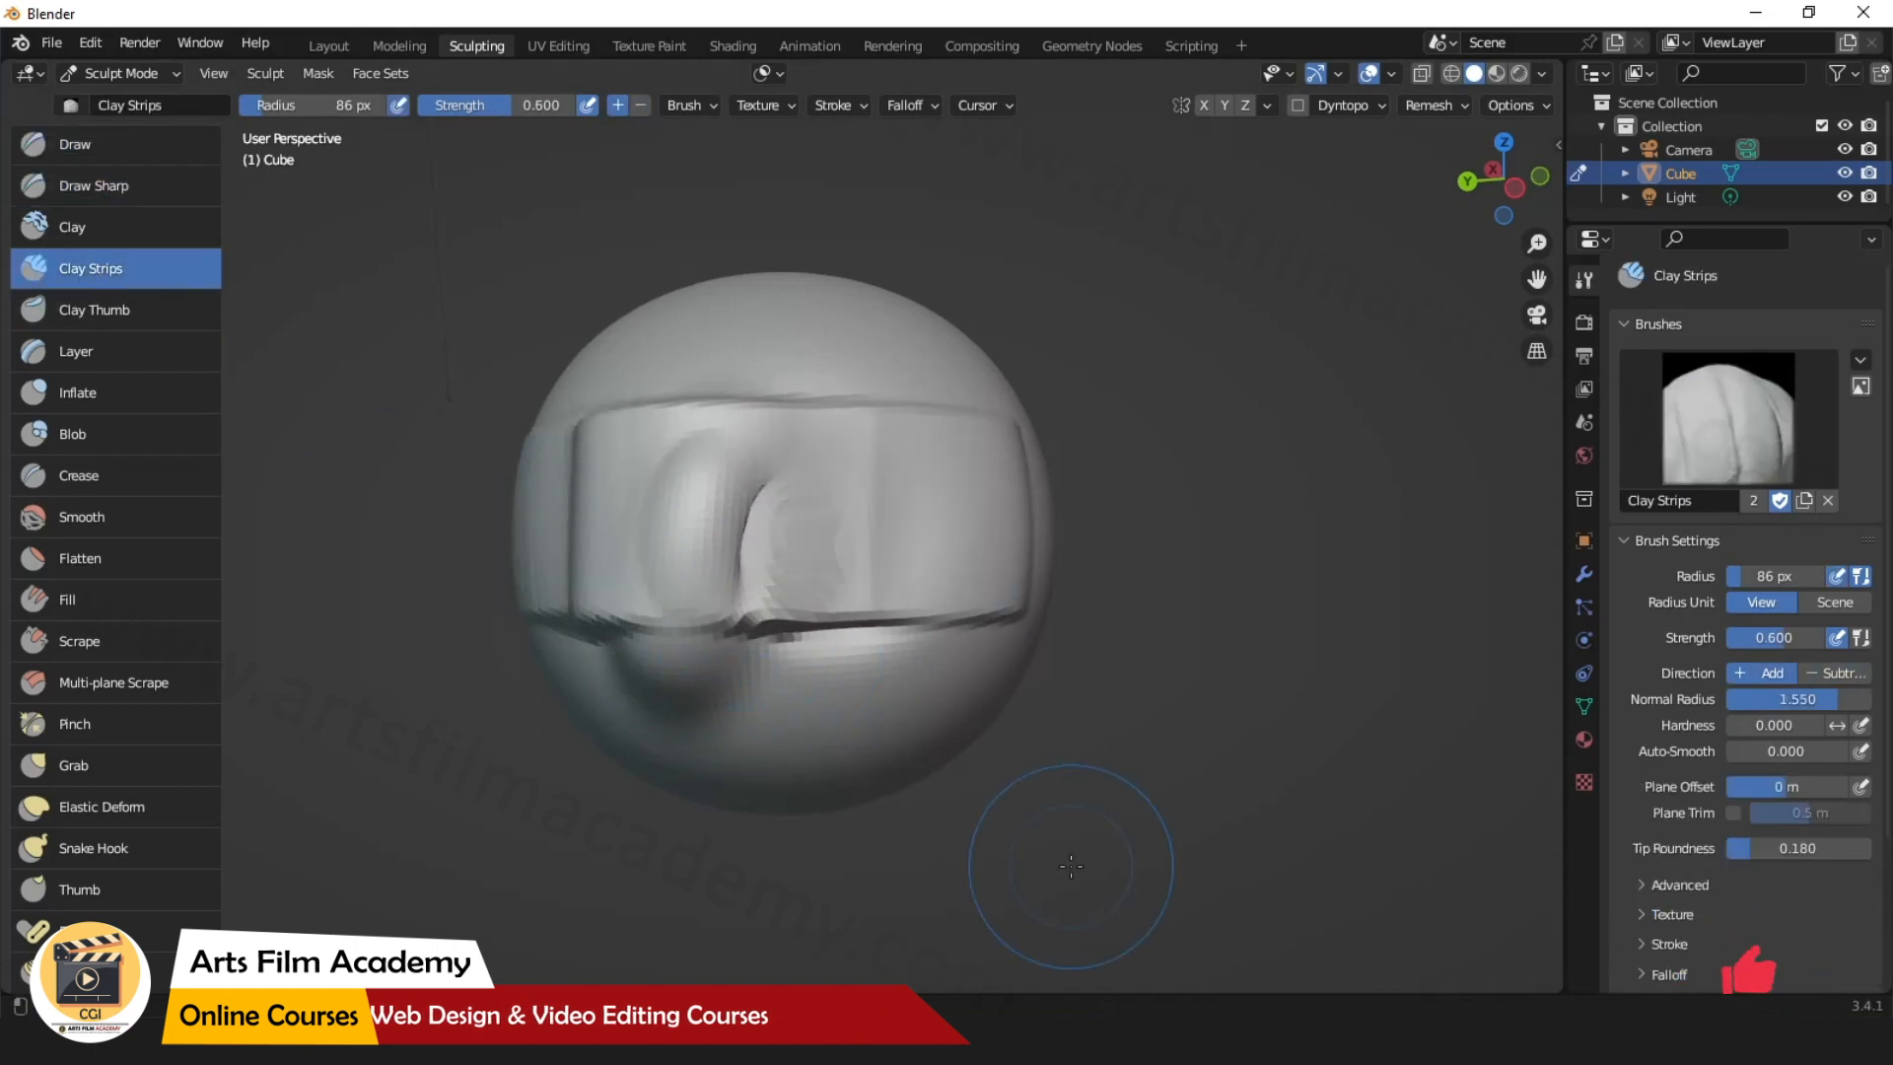
key(ctrl+z)
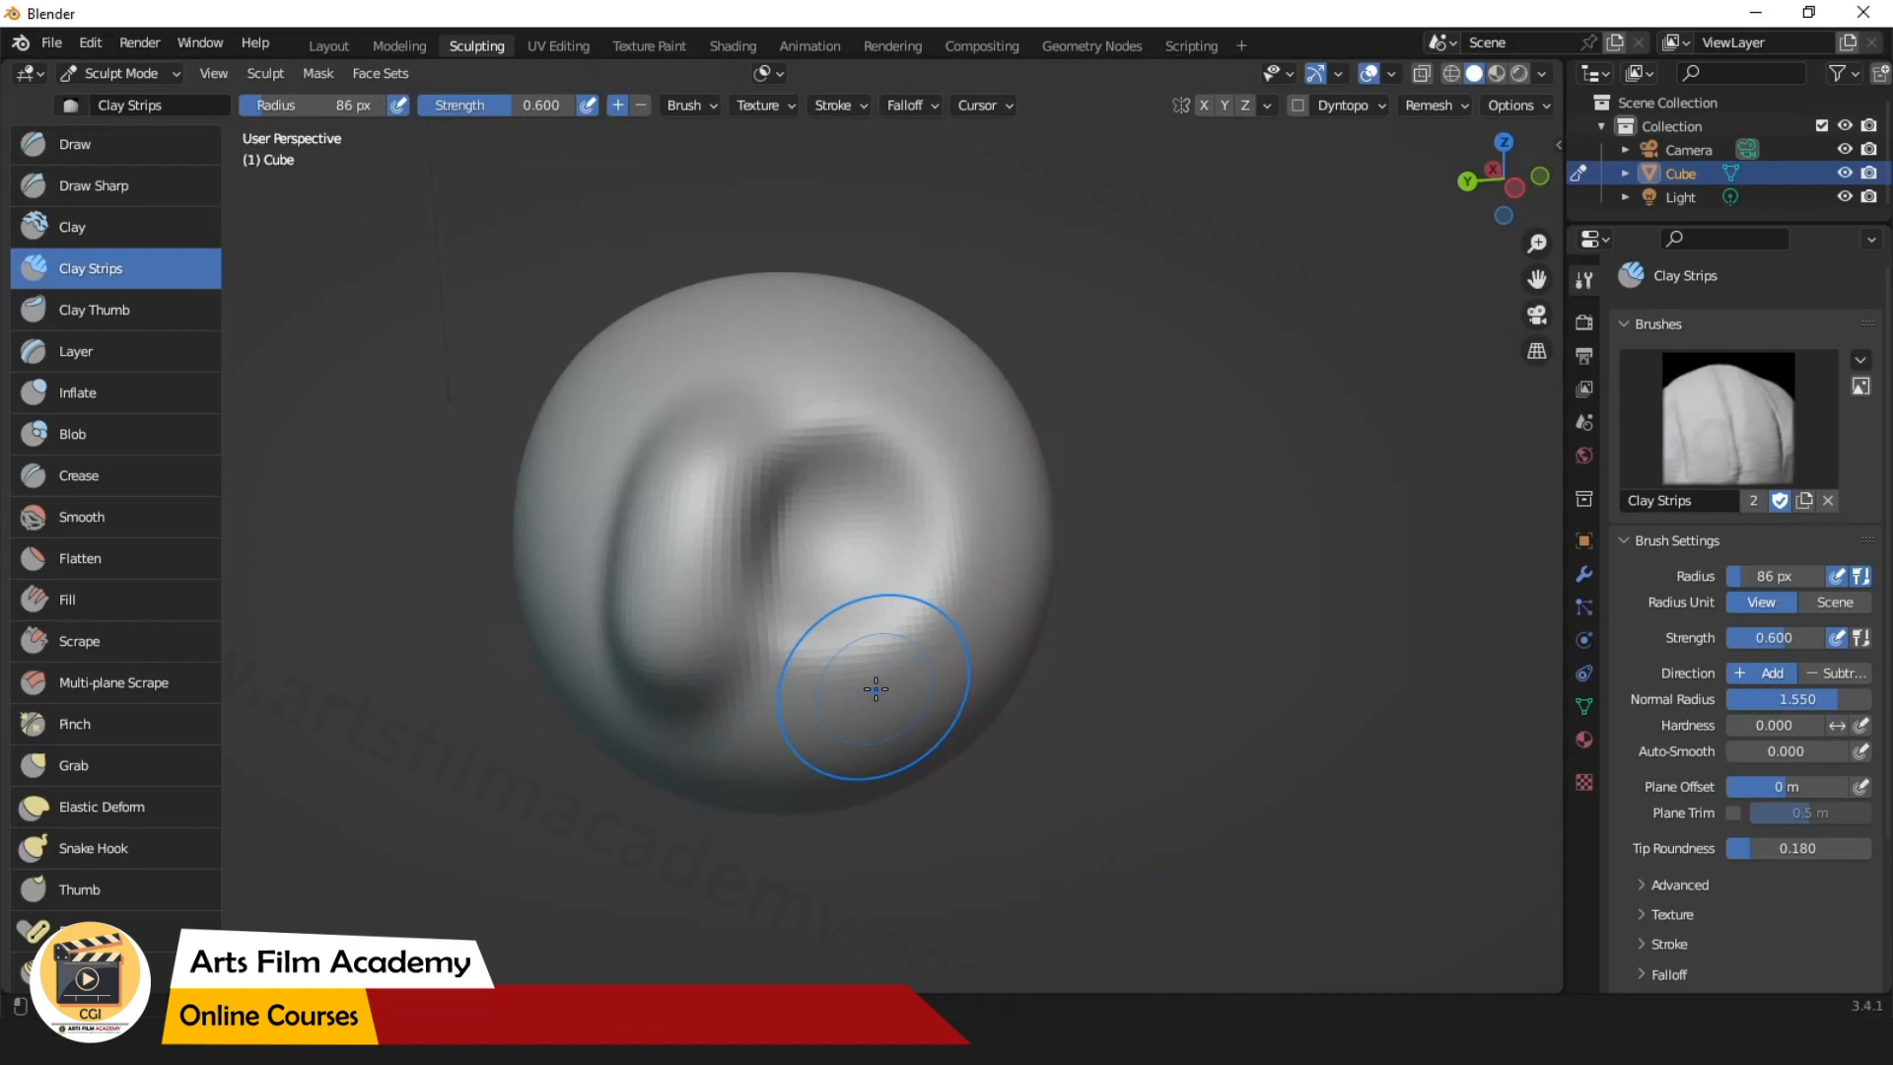
key(bracketleft)
key(bracketleft)
key(bracketleft)
key(bracketleft)
key(bracketleft)
drag(578, 537, 991, 544)
key(ctrl+z)
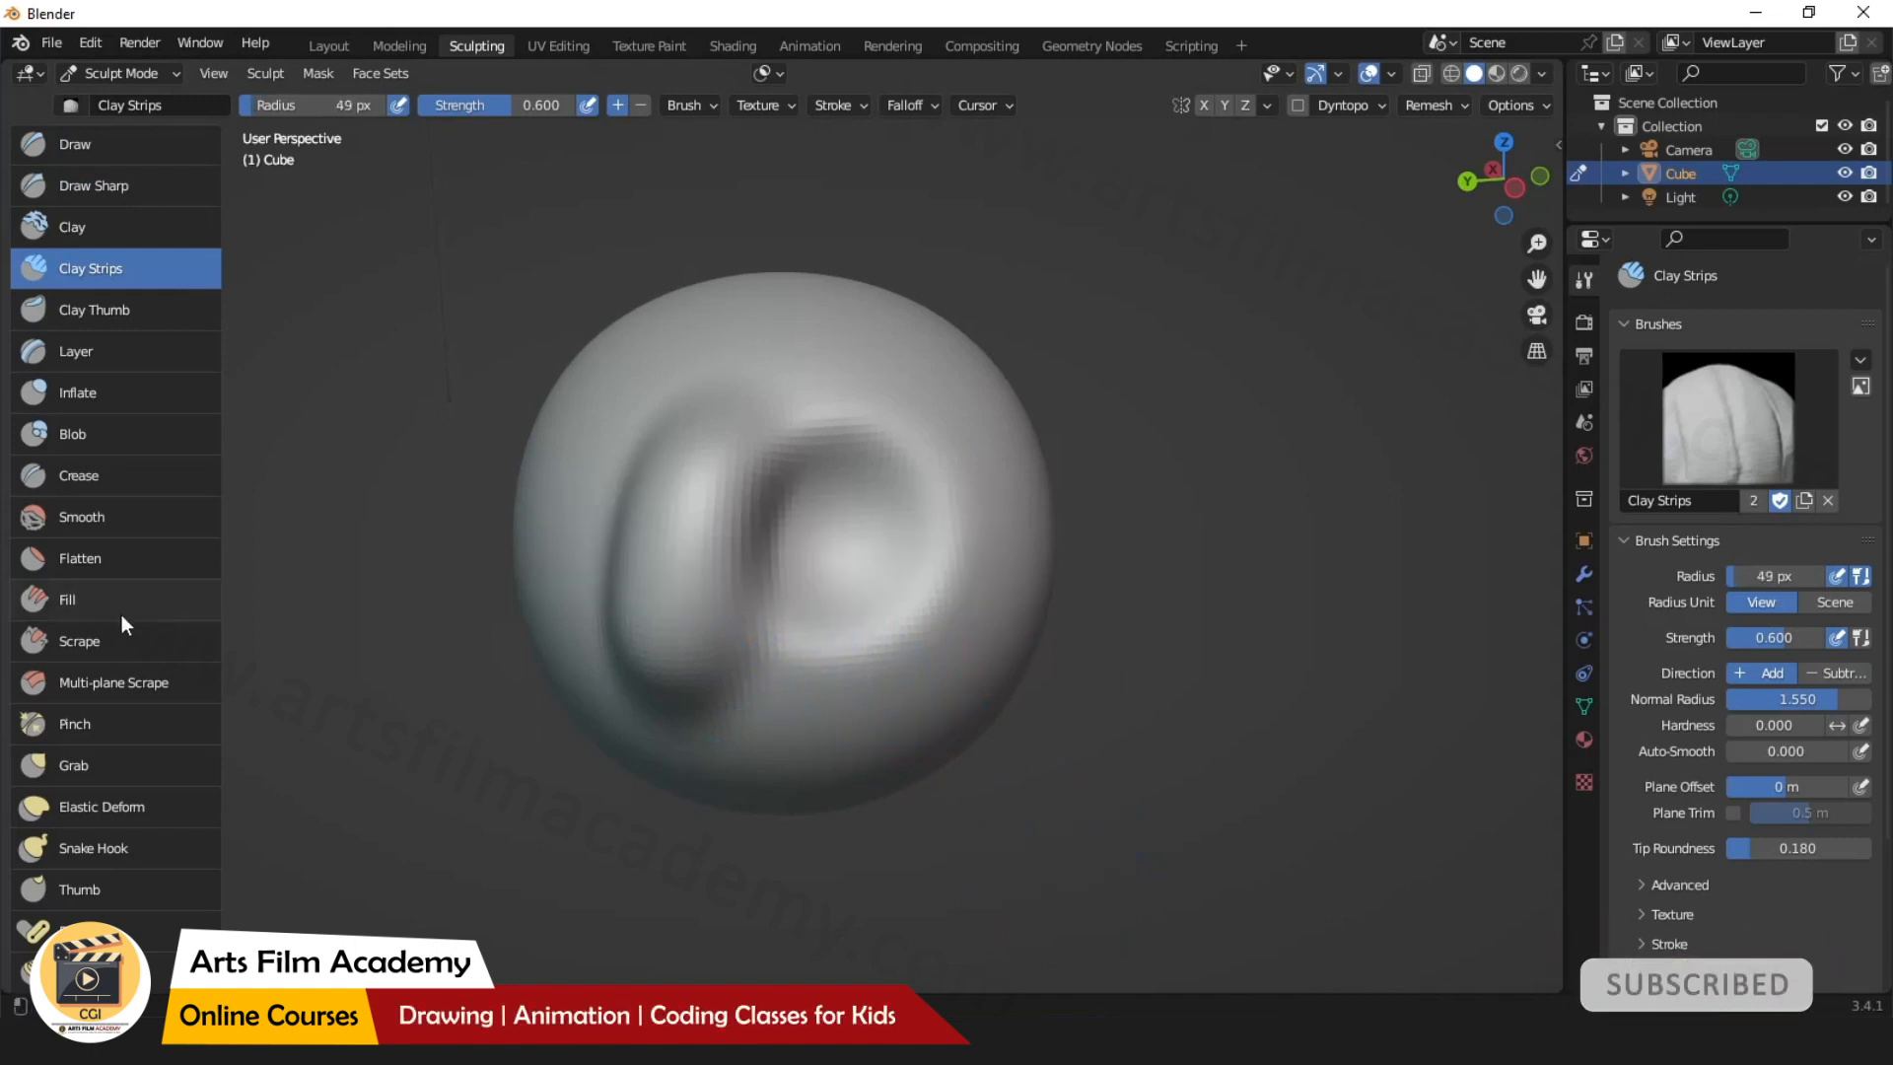
Try a horizontal Layer brush stroke across both ridges at 49 px radius, inspect it, and undo it.
click(107, 353)
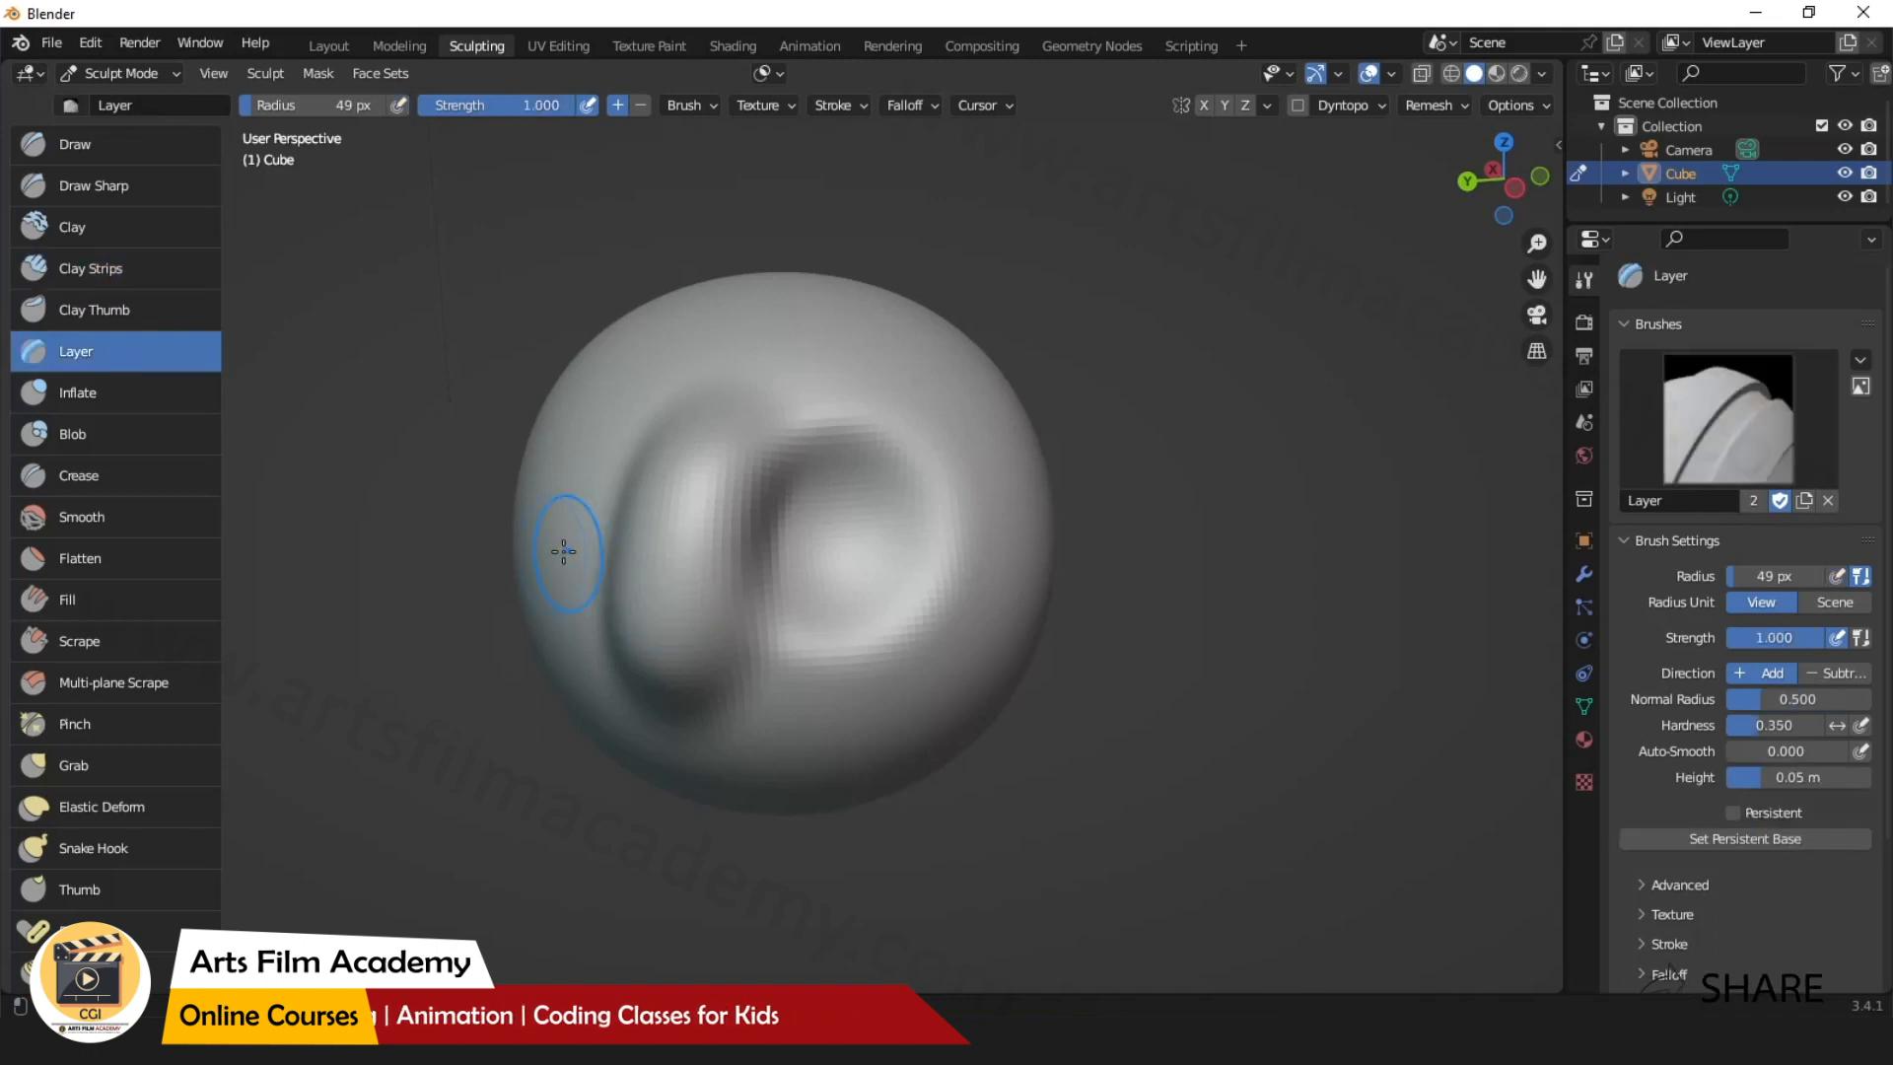
drag(562, 549, 959, 539)
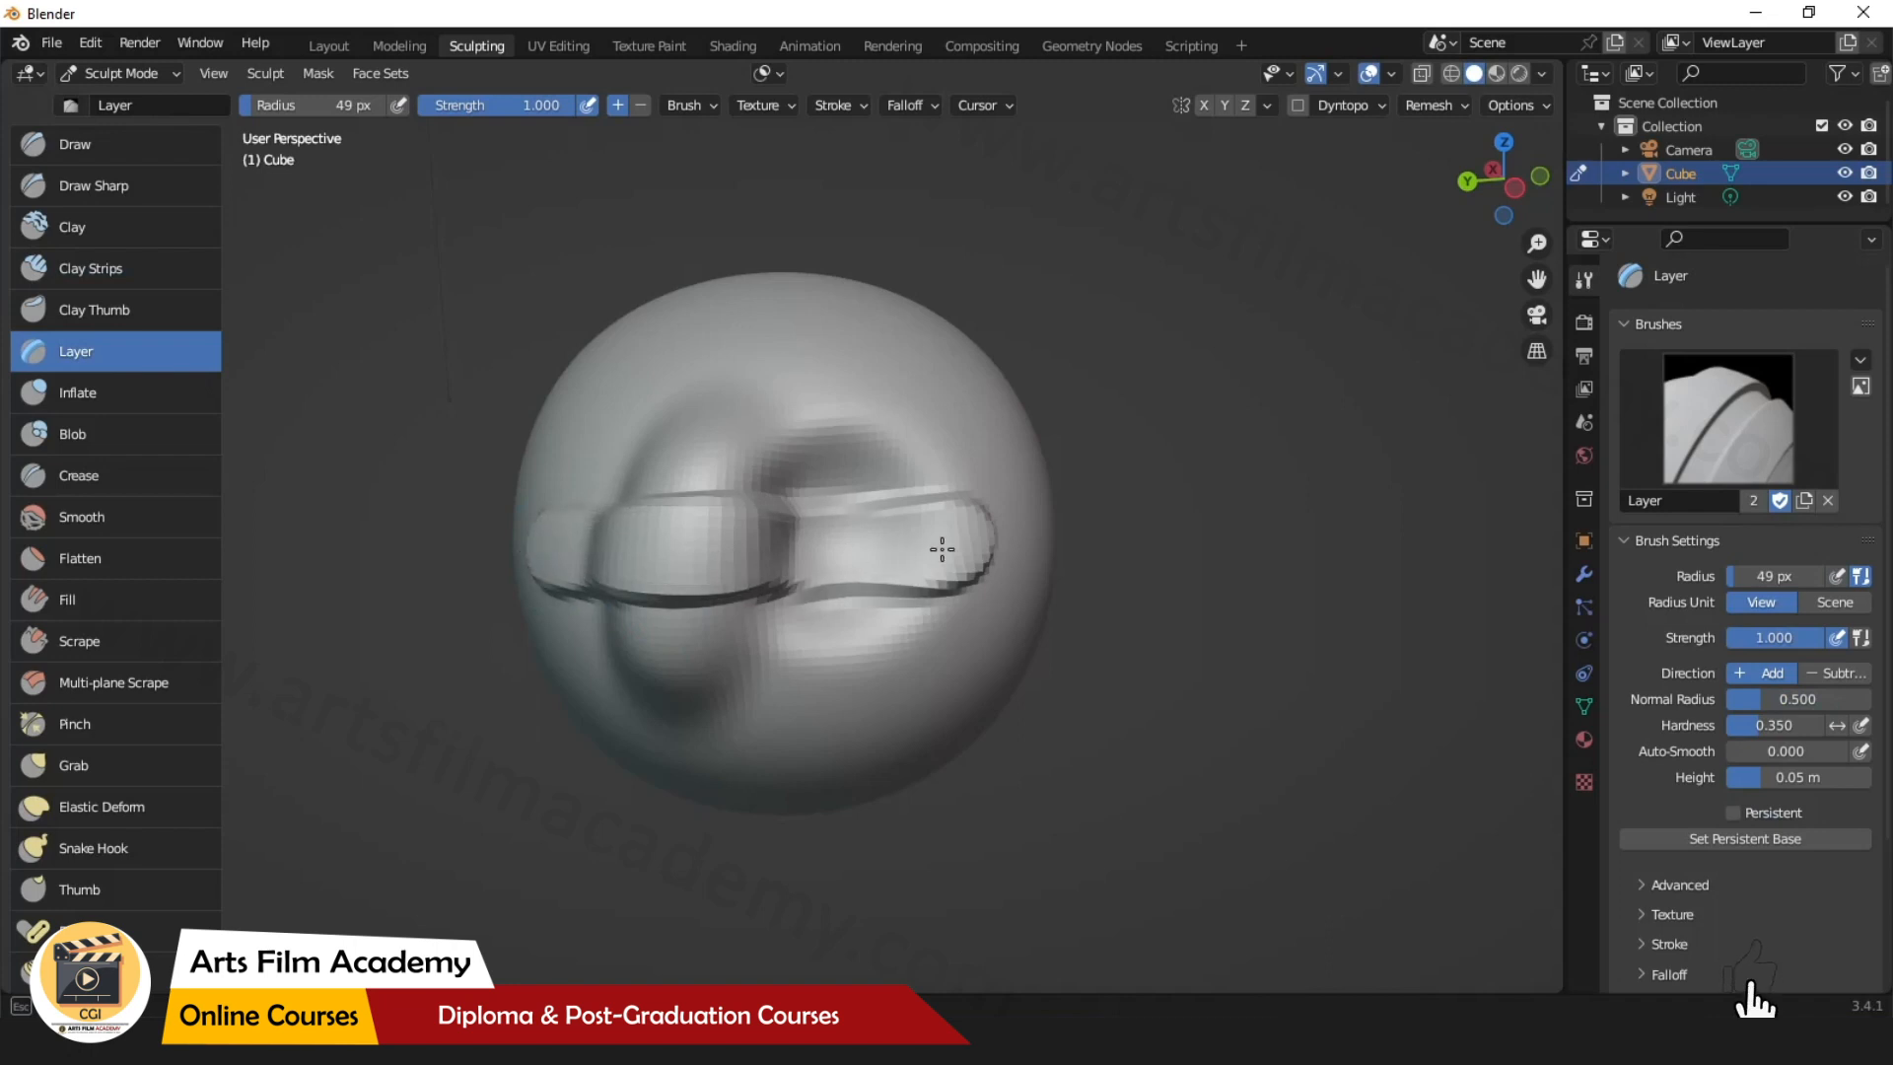
middle_drag(941, 549, 1250, 578)
key(ctrl+z)
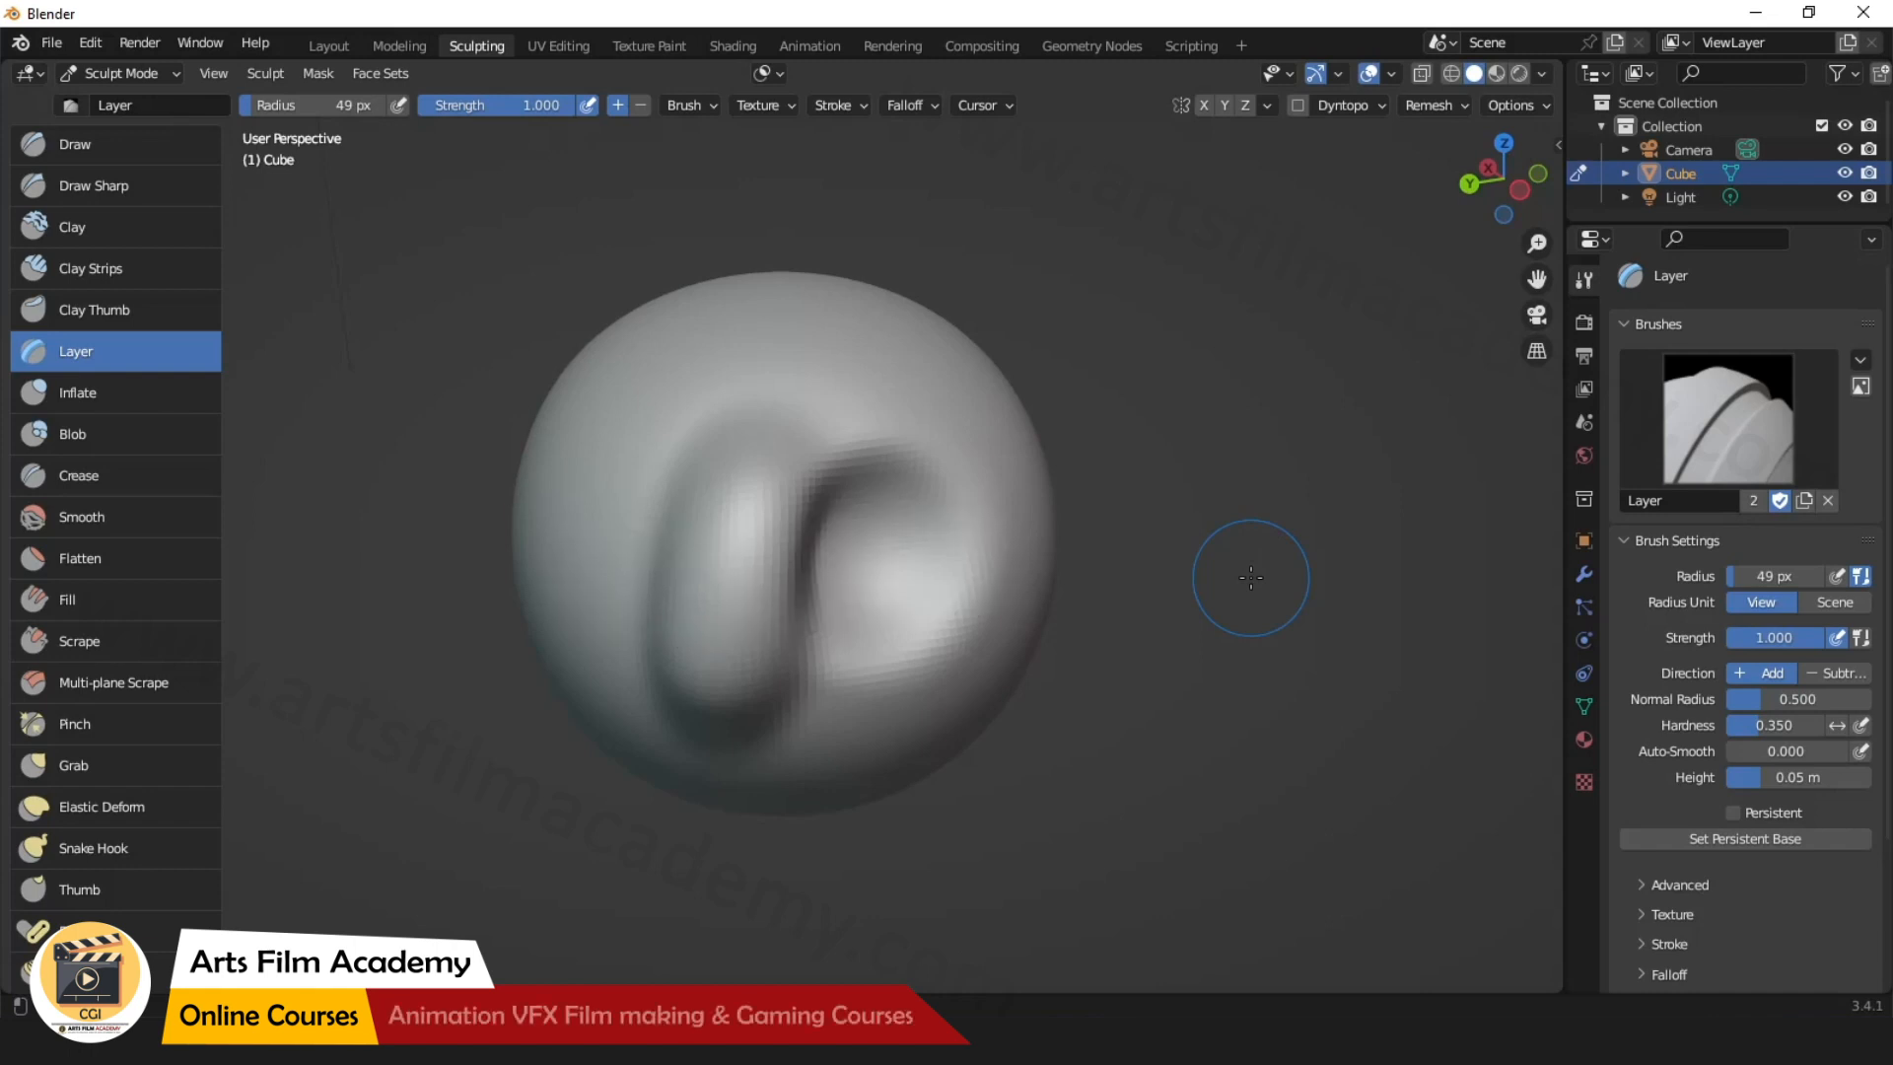
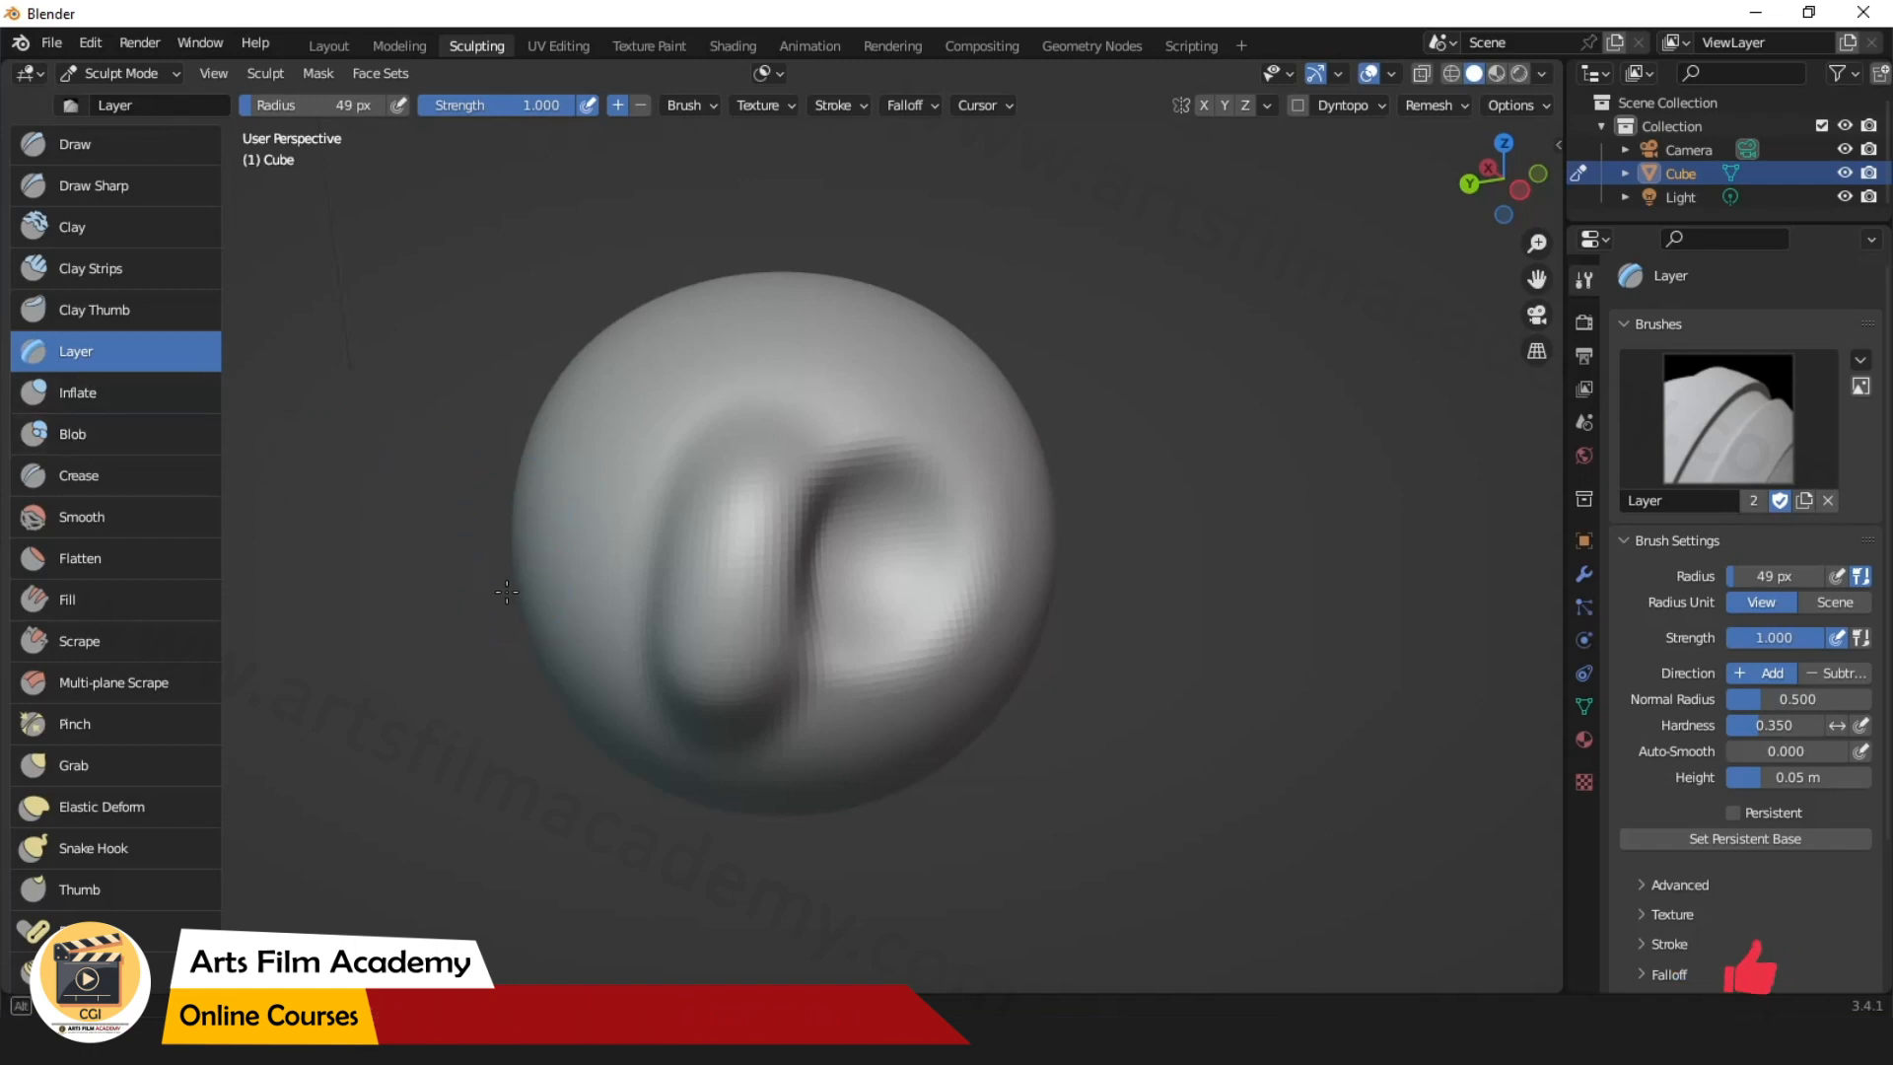
middle_drag(506, 592, 501, 596)
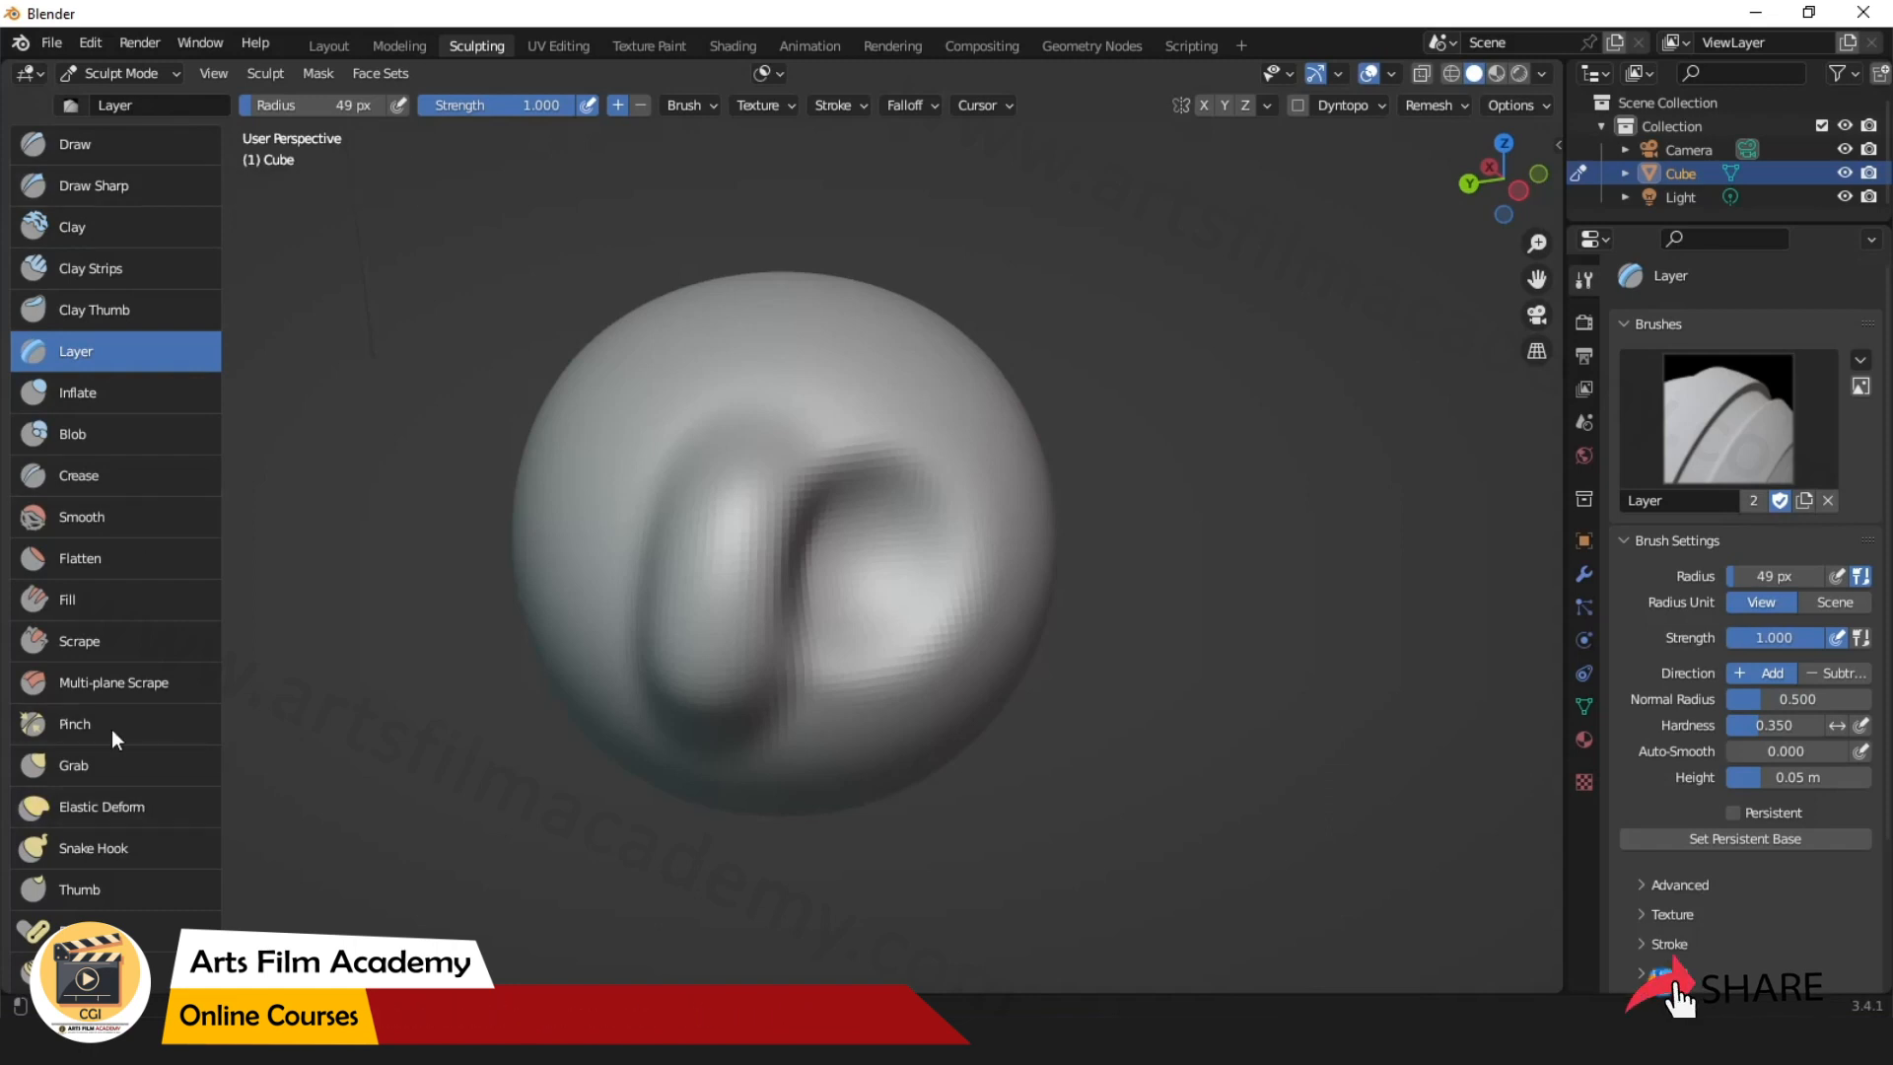
Pull a long curved horn out of the sphere's upper side with the Snake Hook brush at 123 px radius, undoing the first attempt.
click(79, 852)
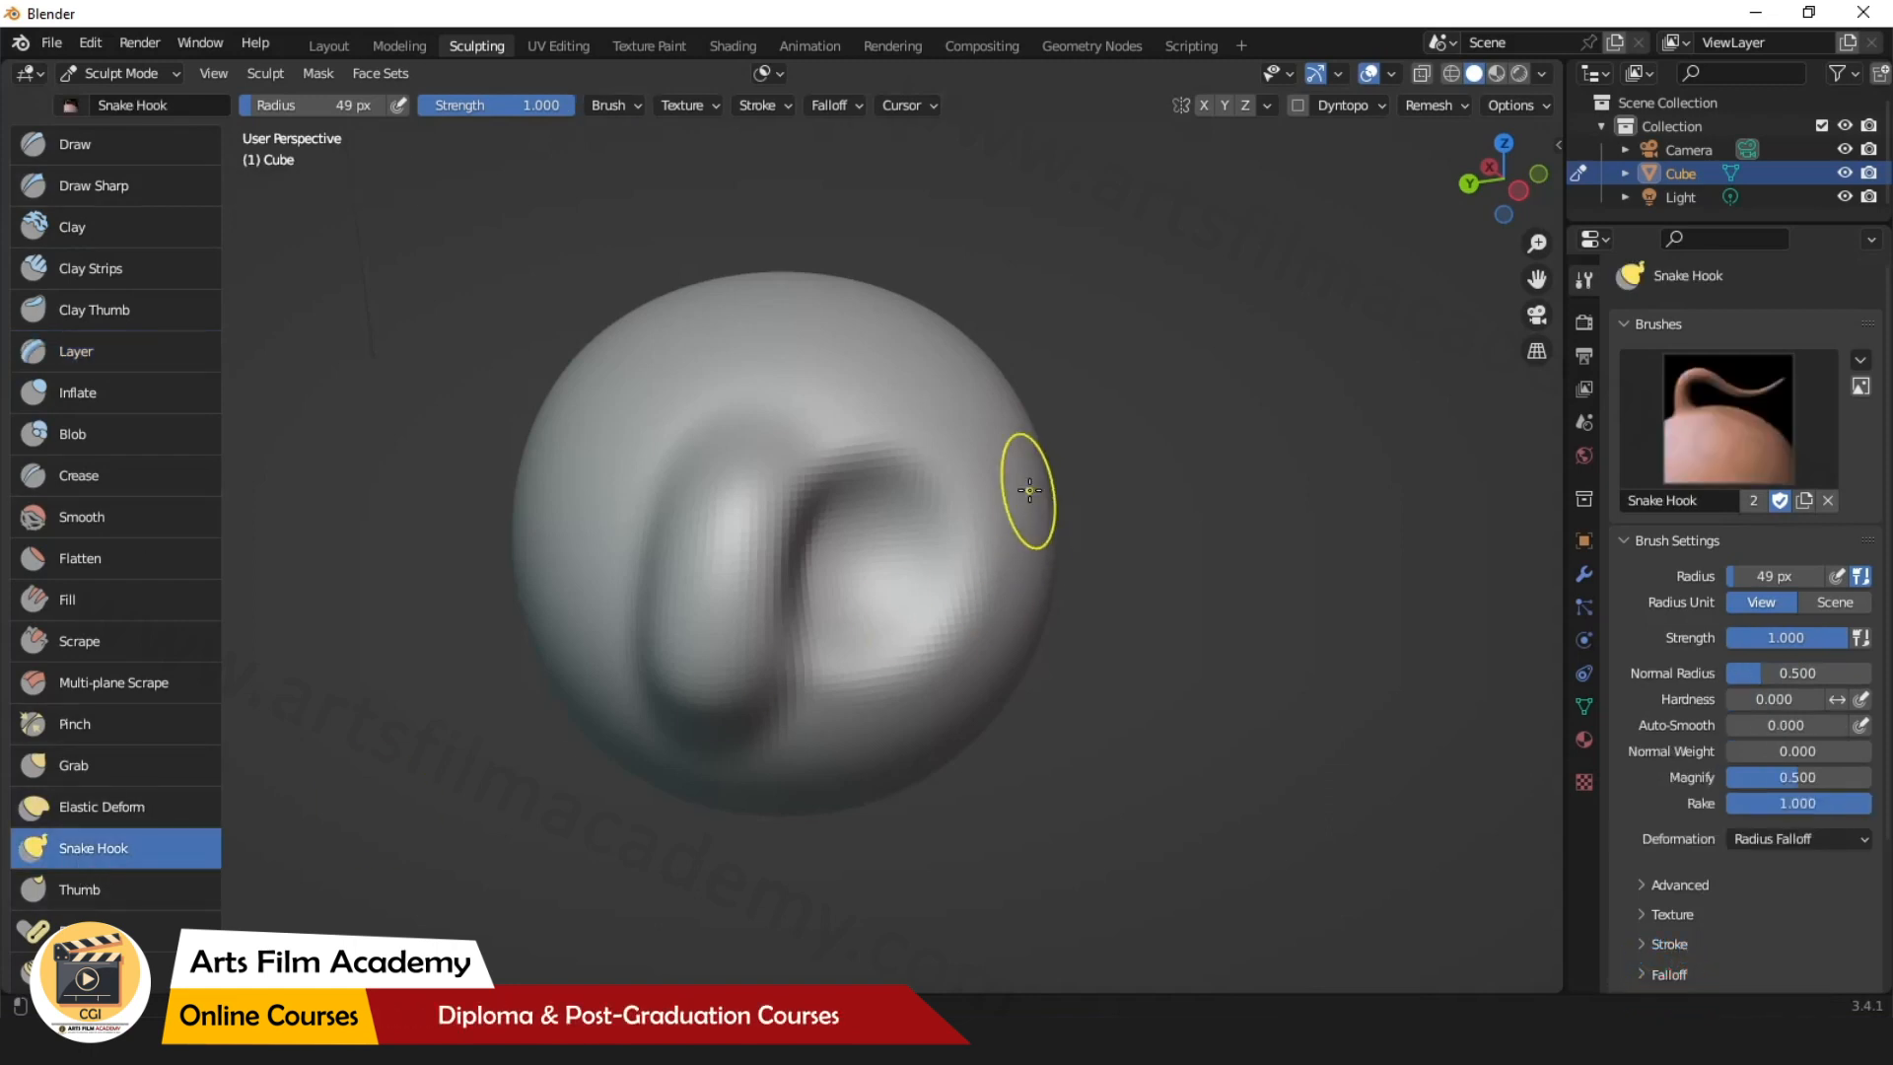
key(bracketright)
key(bracketright)
key(bracketright)
key(bracketright)
key(bracketright)
key(bracketright)
key(bracketright)
key(bracketright)
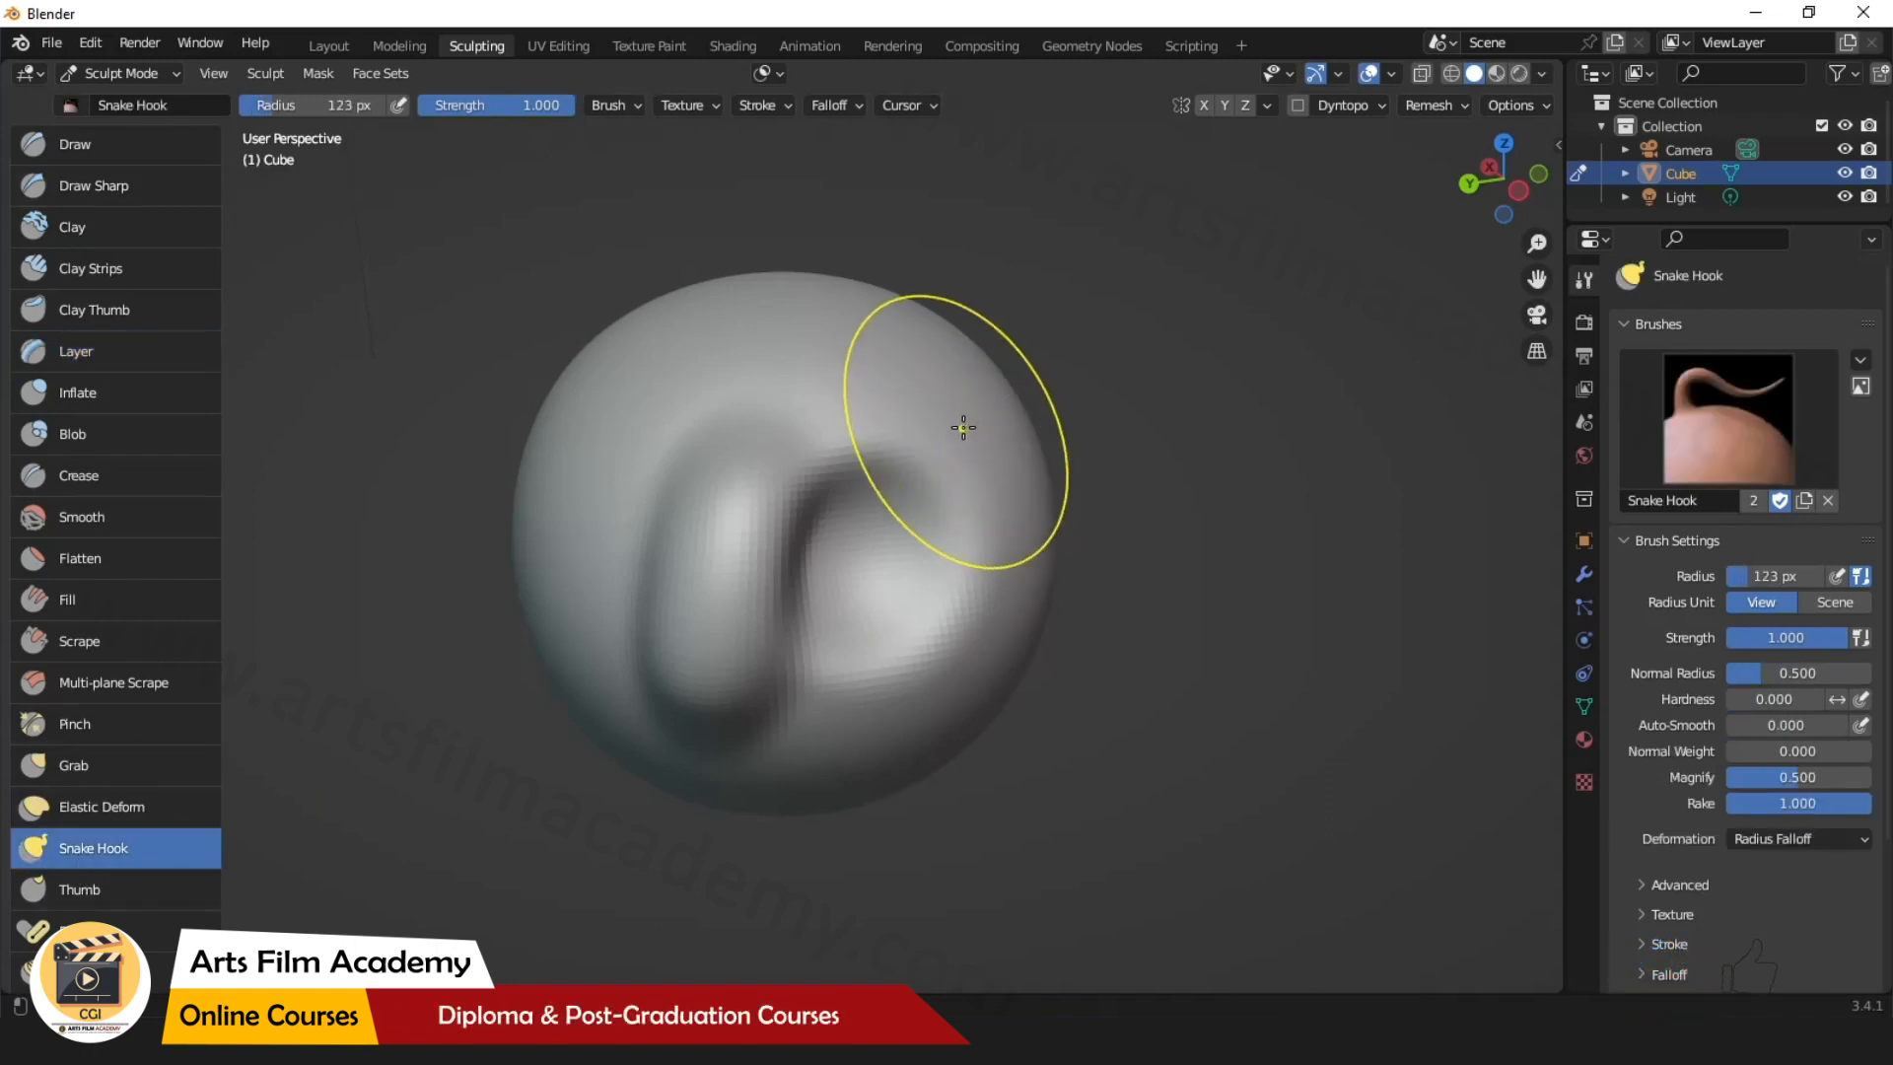
mouse_move(963, 426)
mouse_down()
mouse_move(1058, 289)
mouse_move(1186, 275)
mouse_move(1296, 340)
mouse_up()
key(ctrl+z)
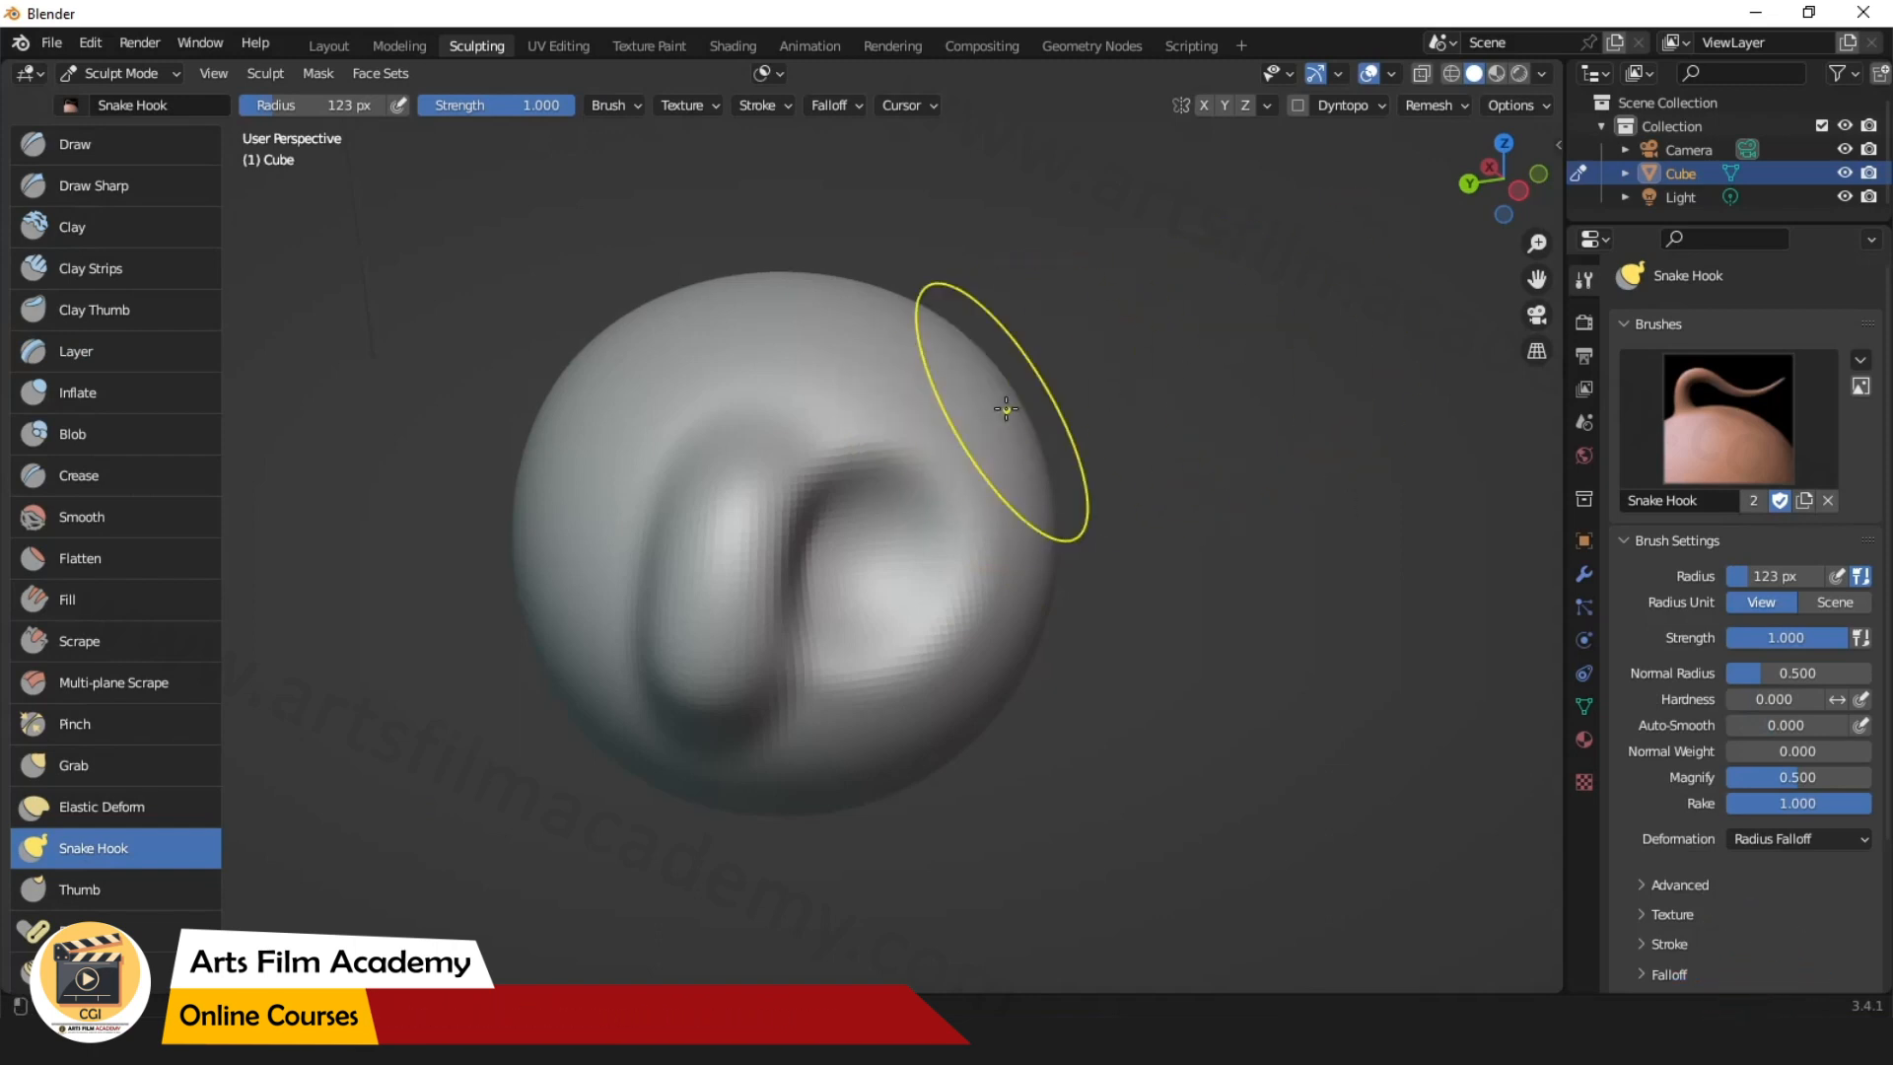
mouse_move(1001, 410)
mouse_down()
mouse_move(996, 296)
mouse_move(1215, 275)
mouse_up()
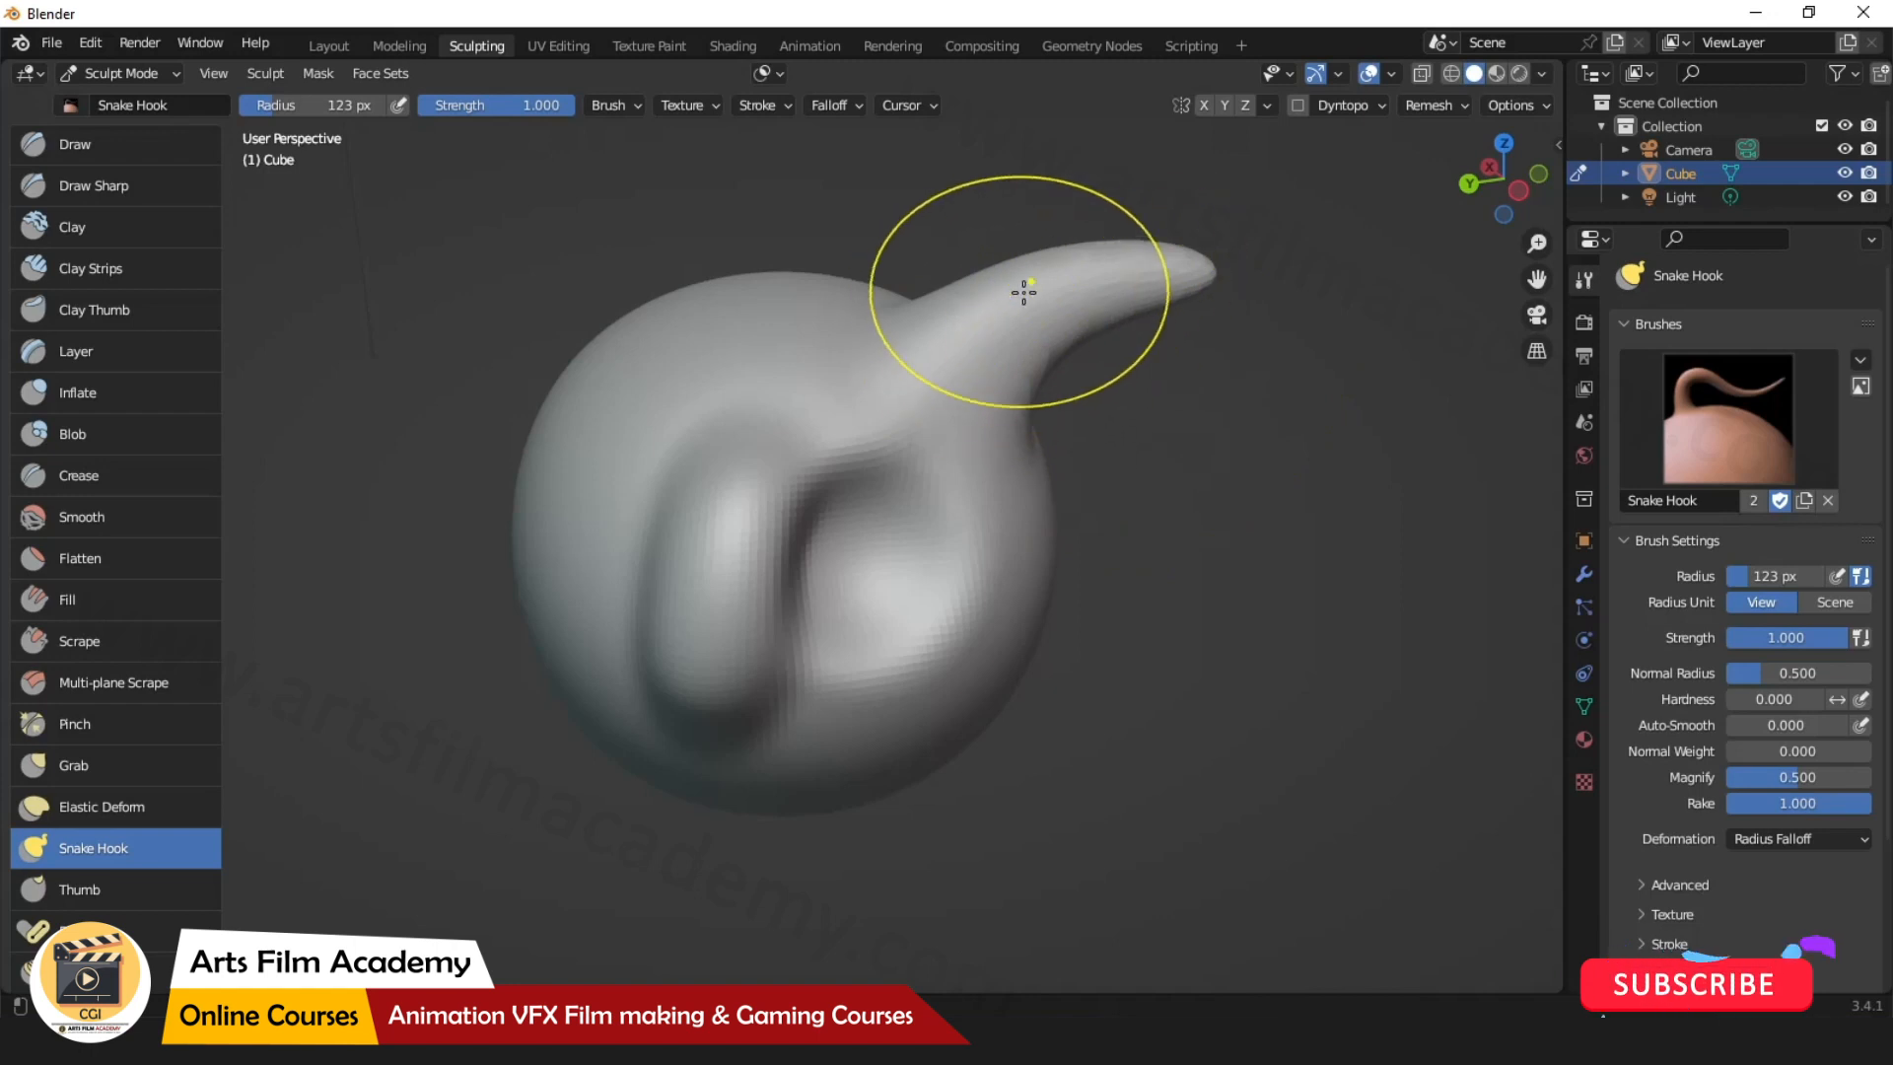
Thicken the horn along its length with the Inflate brush at 123 px radius.
click(79, 392)
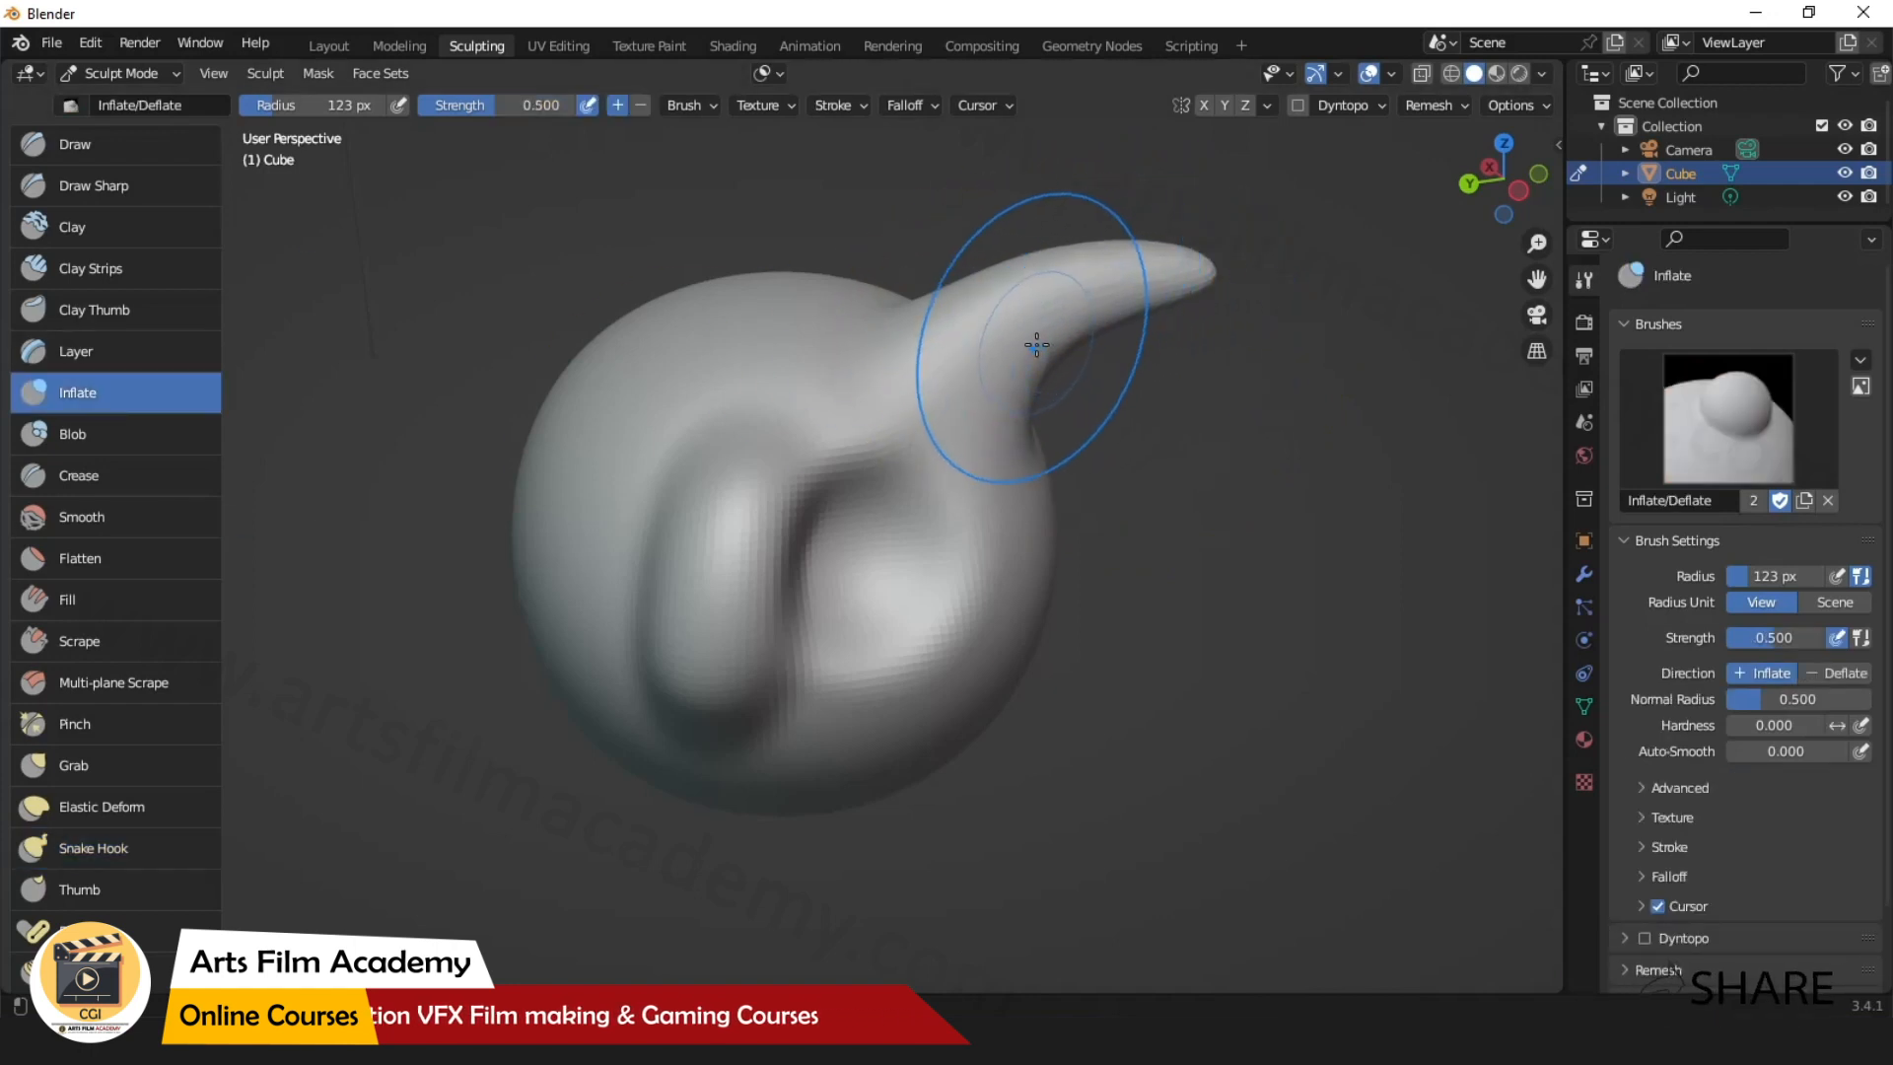
drag(1032, 330, 1160, 288)
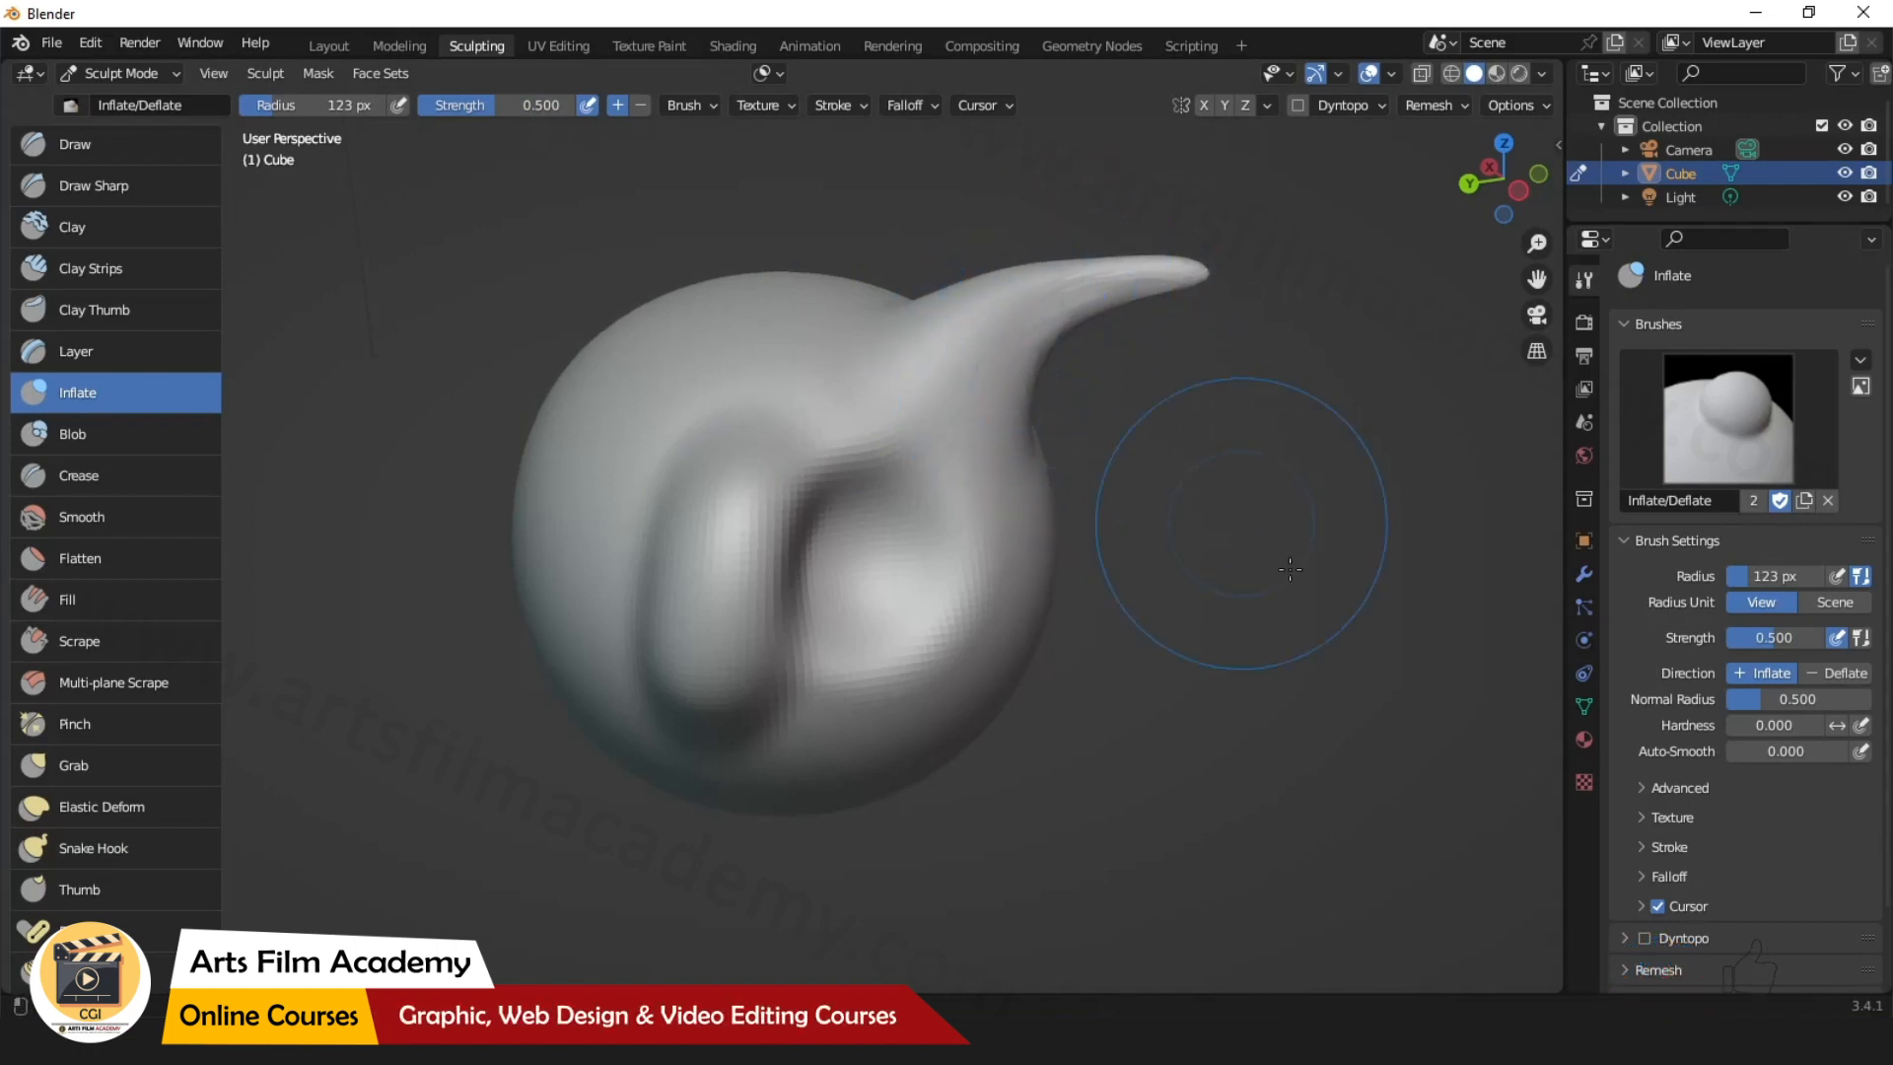
middle_drag(1289, 568, 1251, 588)
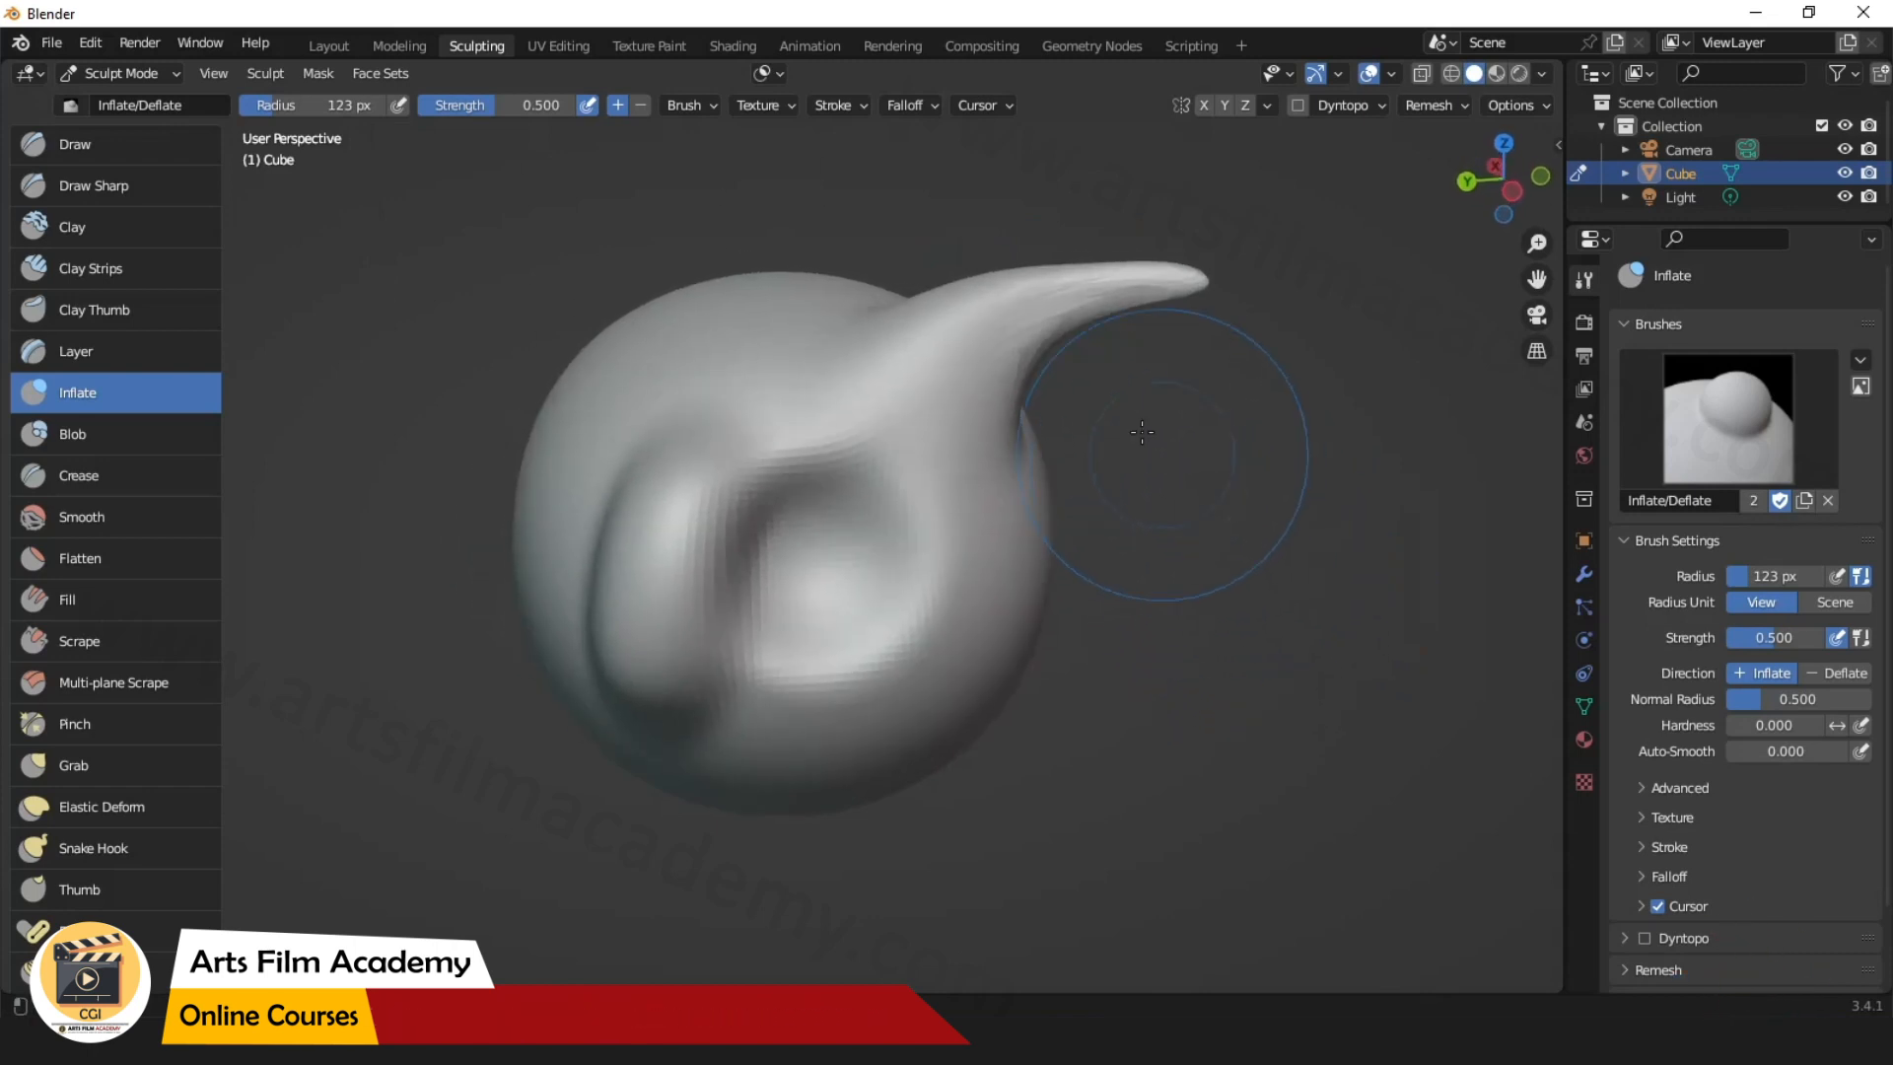
mouse_move(986, 348)
mouse_down()
mouse_move(1107, 287)
mouse_move(1038, 325)
mouse_up()
mouse_move(1151, 616)
middle_down()
mouse_move(1178, 625)
mouse_move(1132, 609)
middle_up()
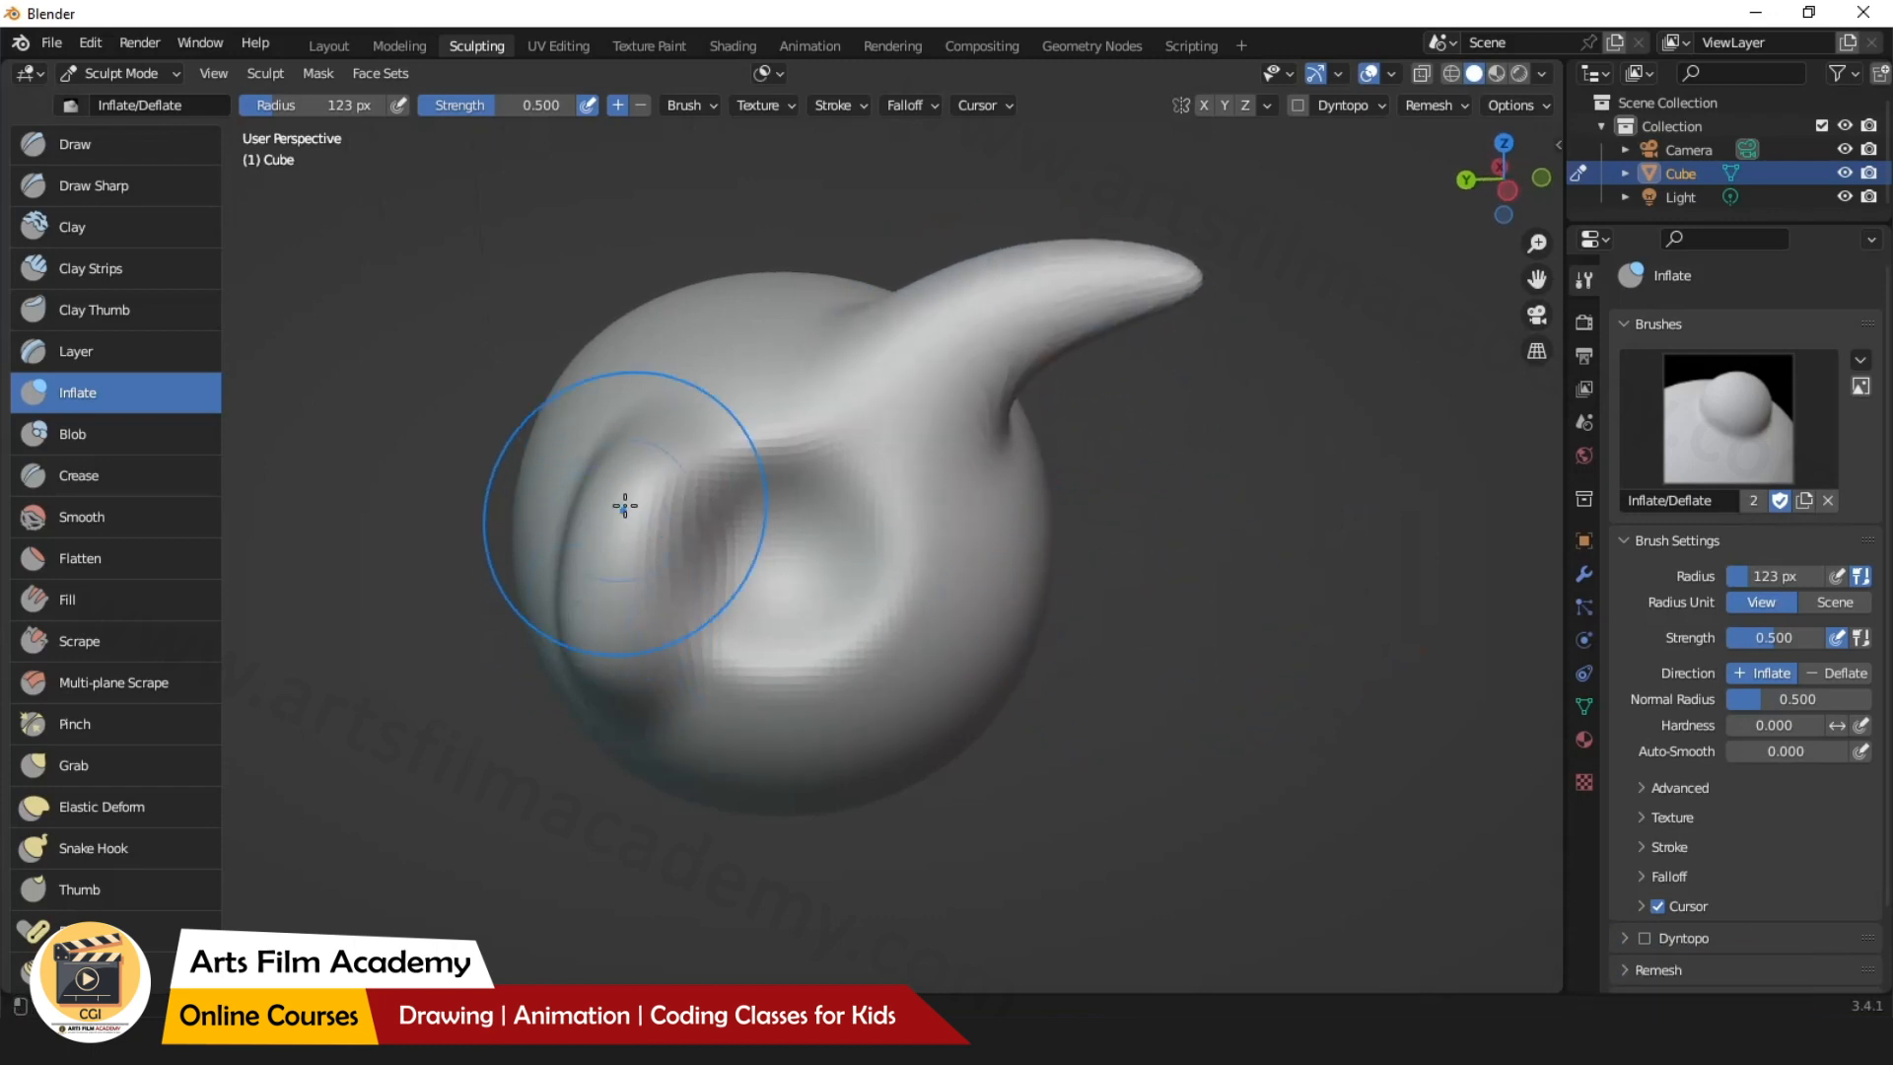
Inflate the vertical ridge on the sphere's front so it bulges out, and check it from different angles.
drag(590, 675, 605, 548)
middle_drag(971, 722, 1065, 721)
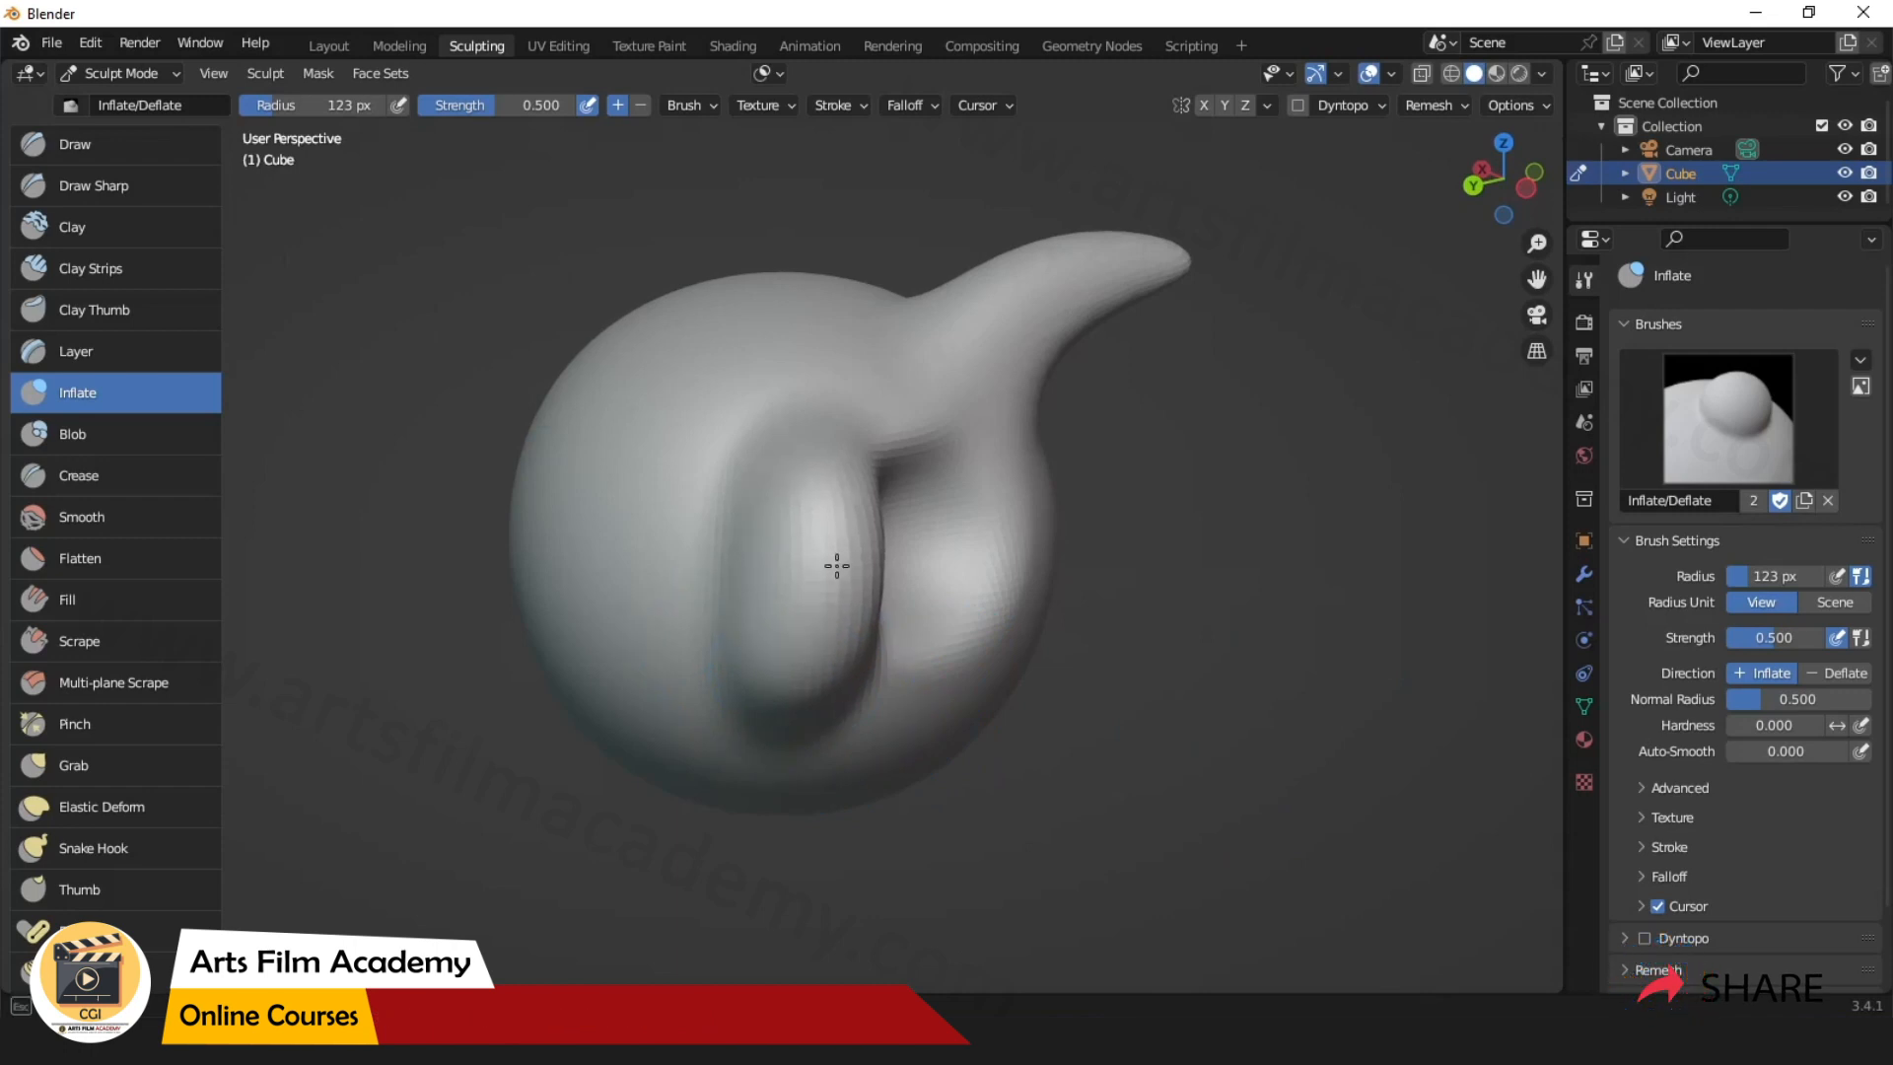
middle_drag(812, 844, 1044, 737)
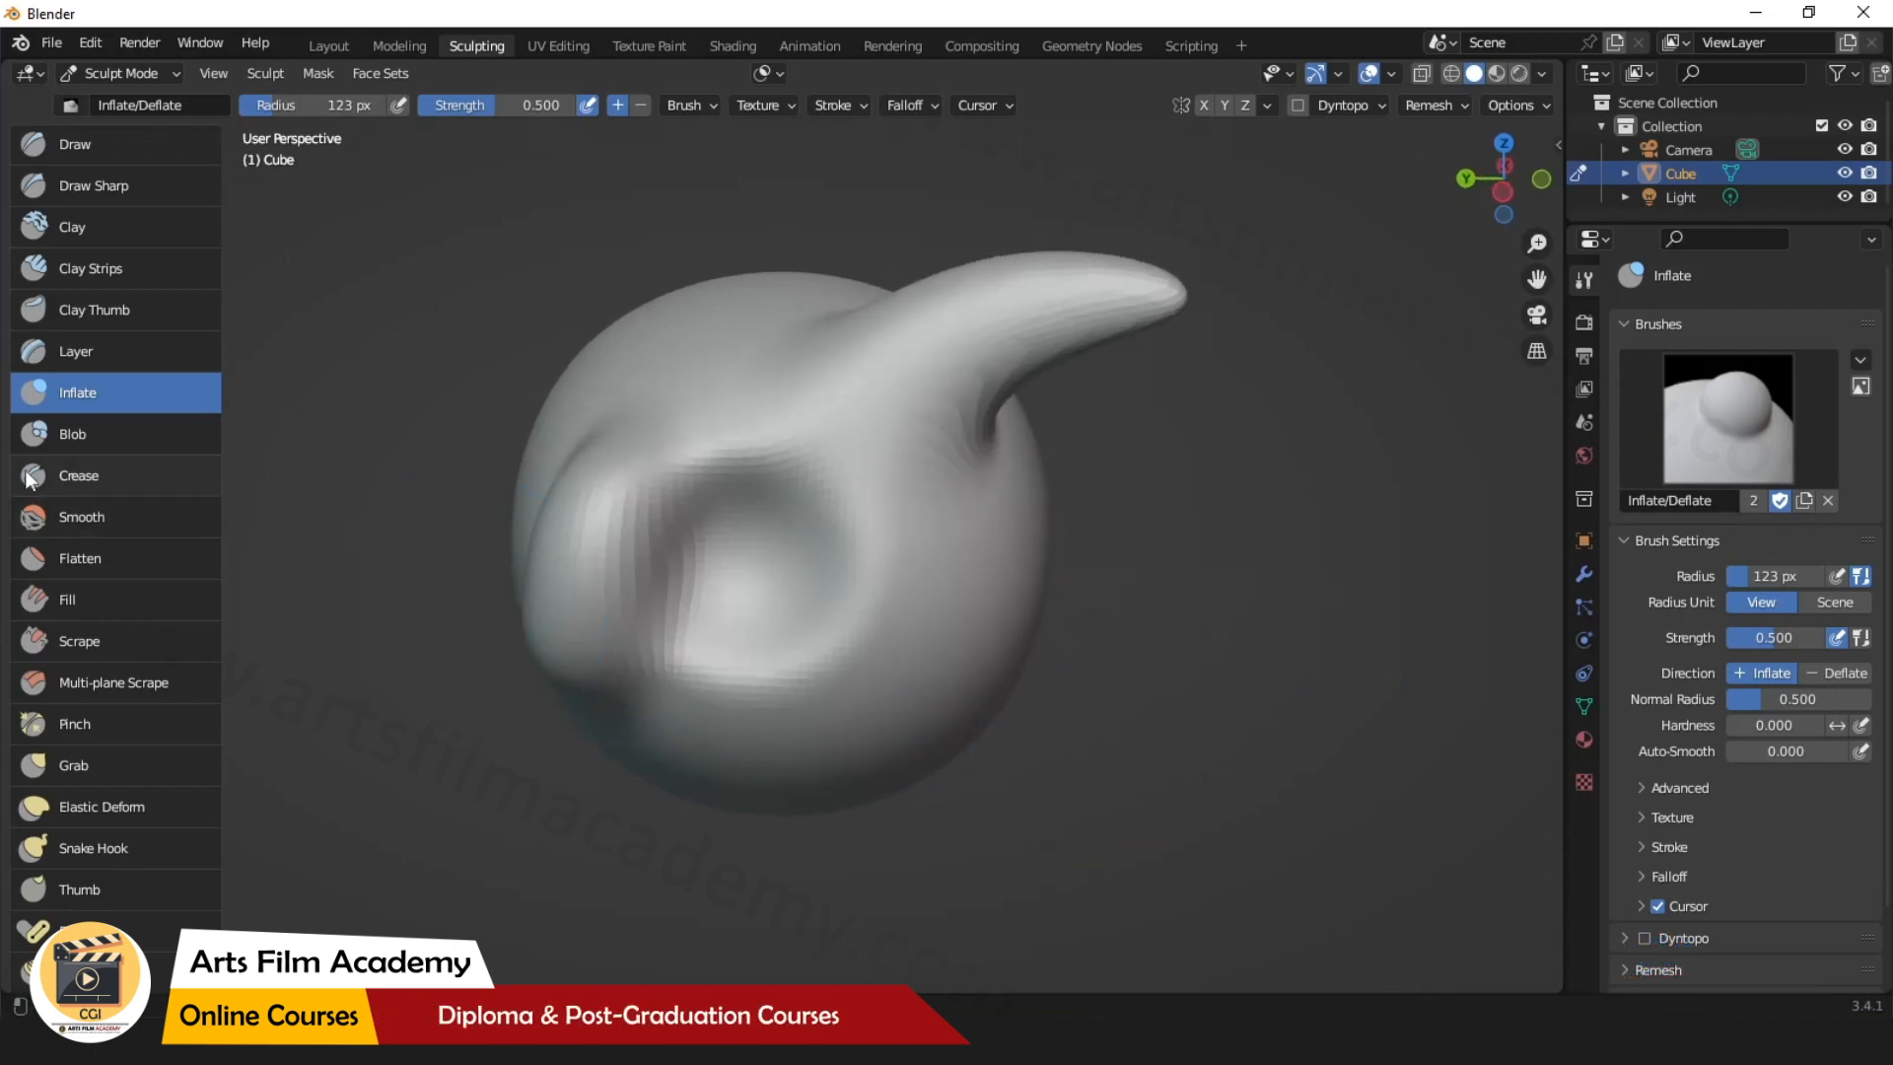
Try swelling the horn with the Blob brush at 123 px radius, and undo the strokes.
click(71, 434)
middle_drag(1310, 464, 1437, 380)
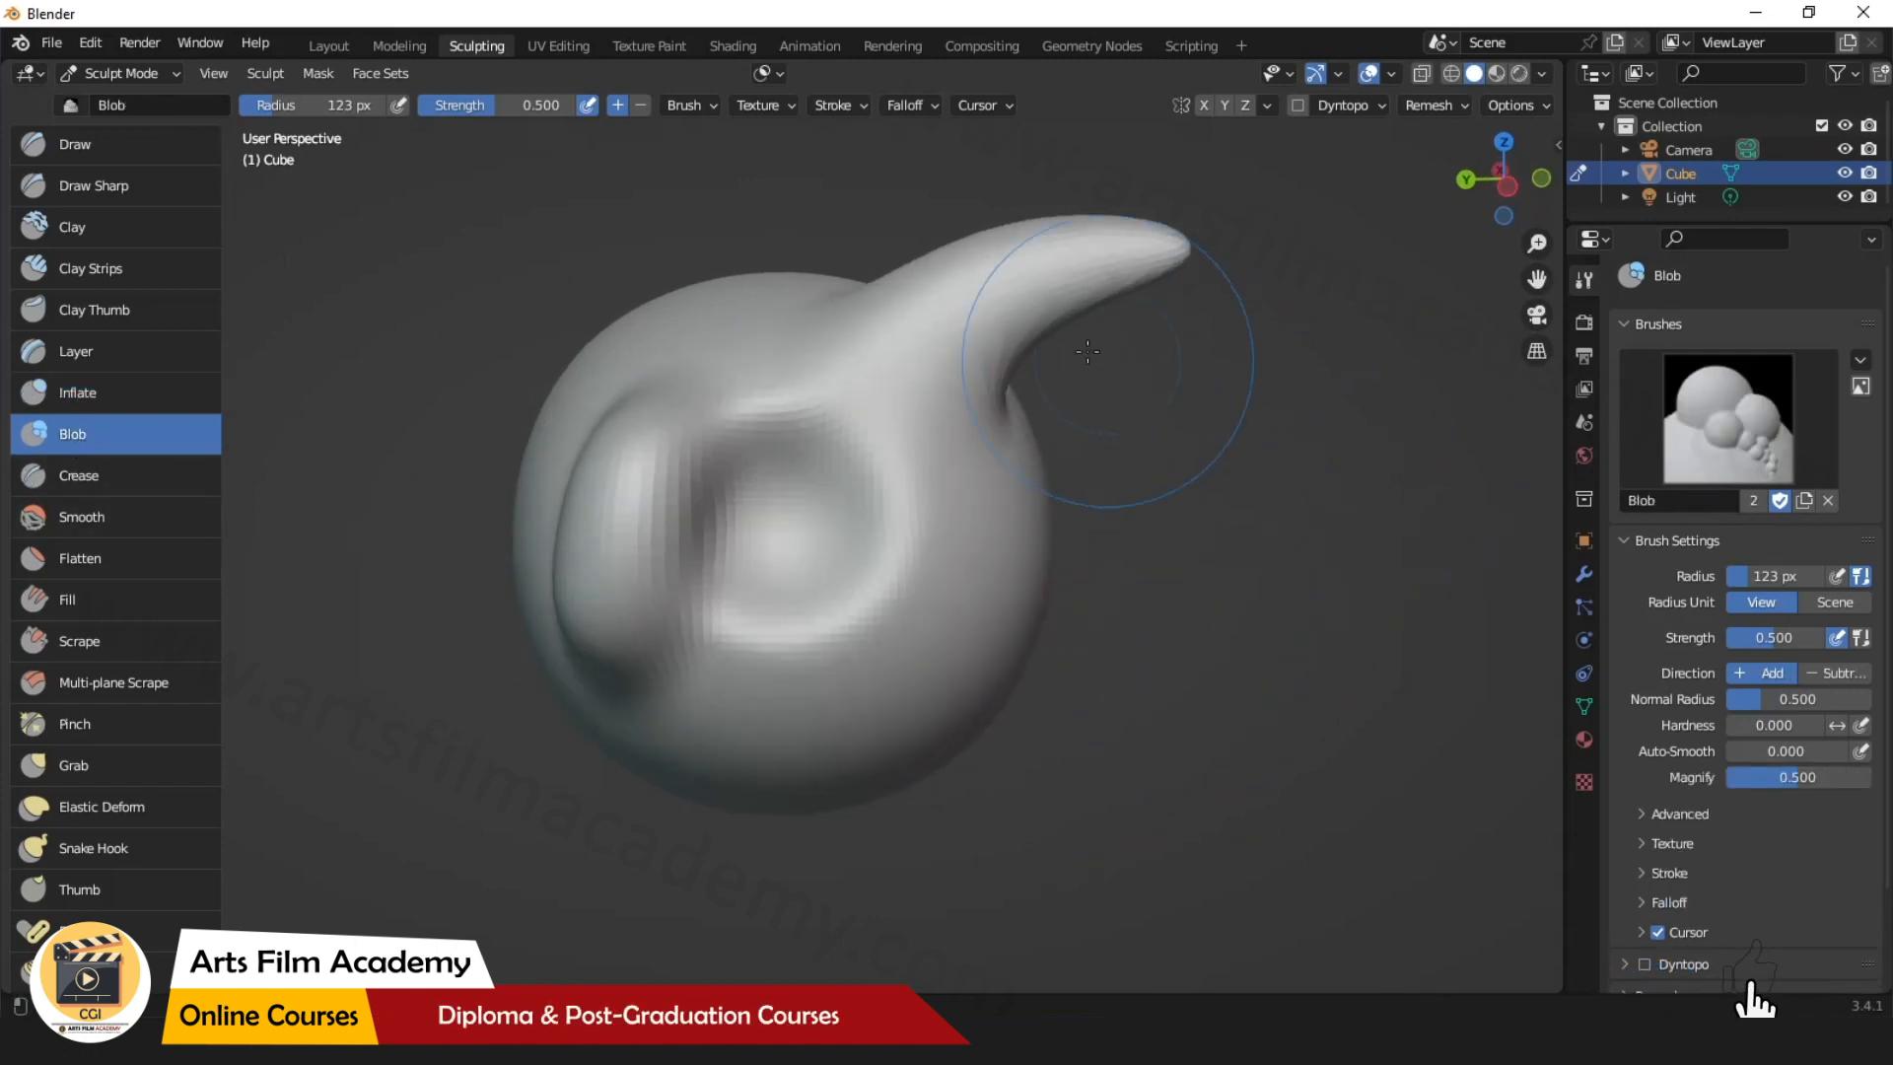
mouse_move(955, 326)
mouse_down()
mouse_move(1115, 267)
mouse_move(934, 336)
mouse_up()
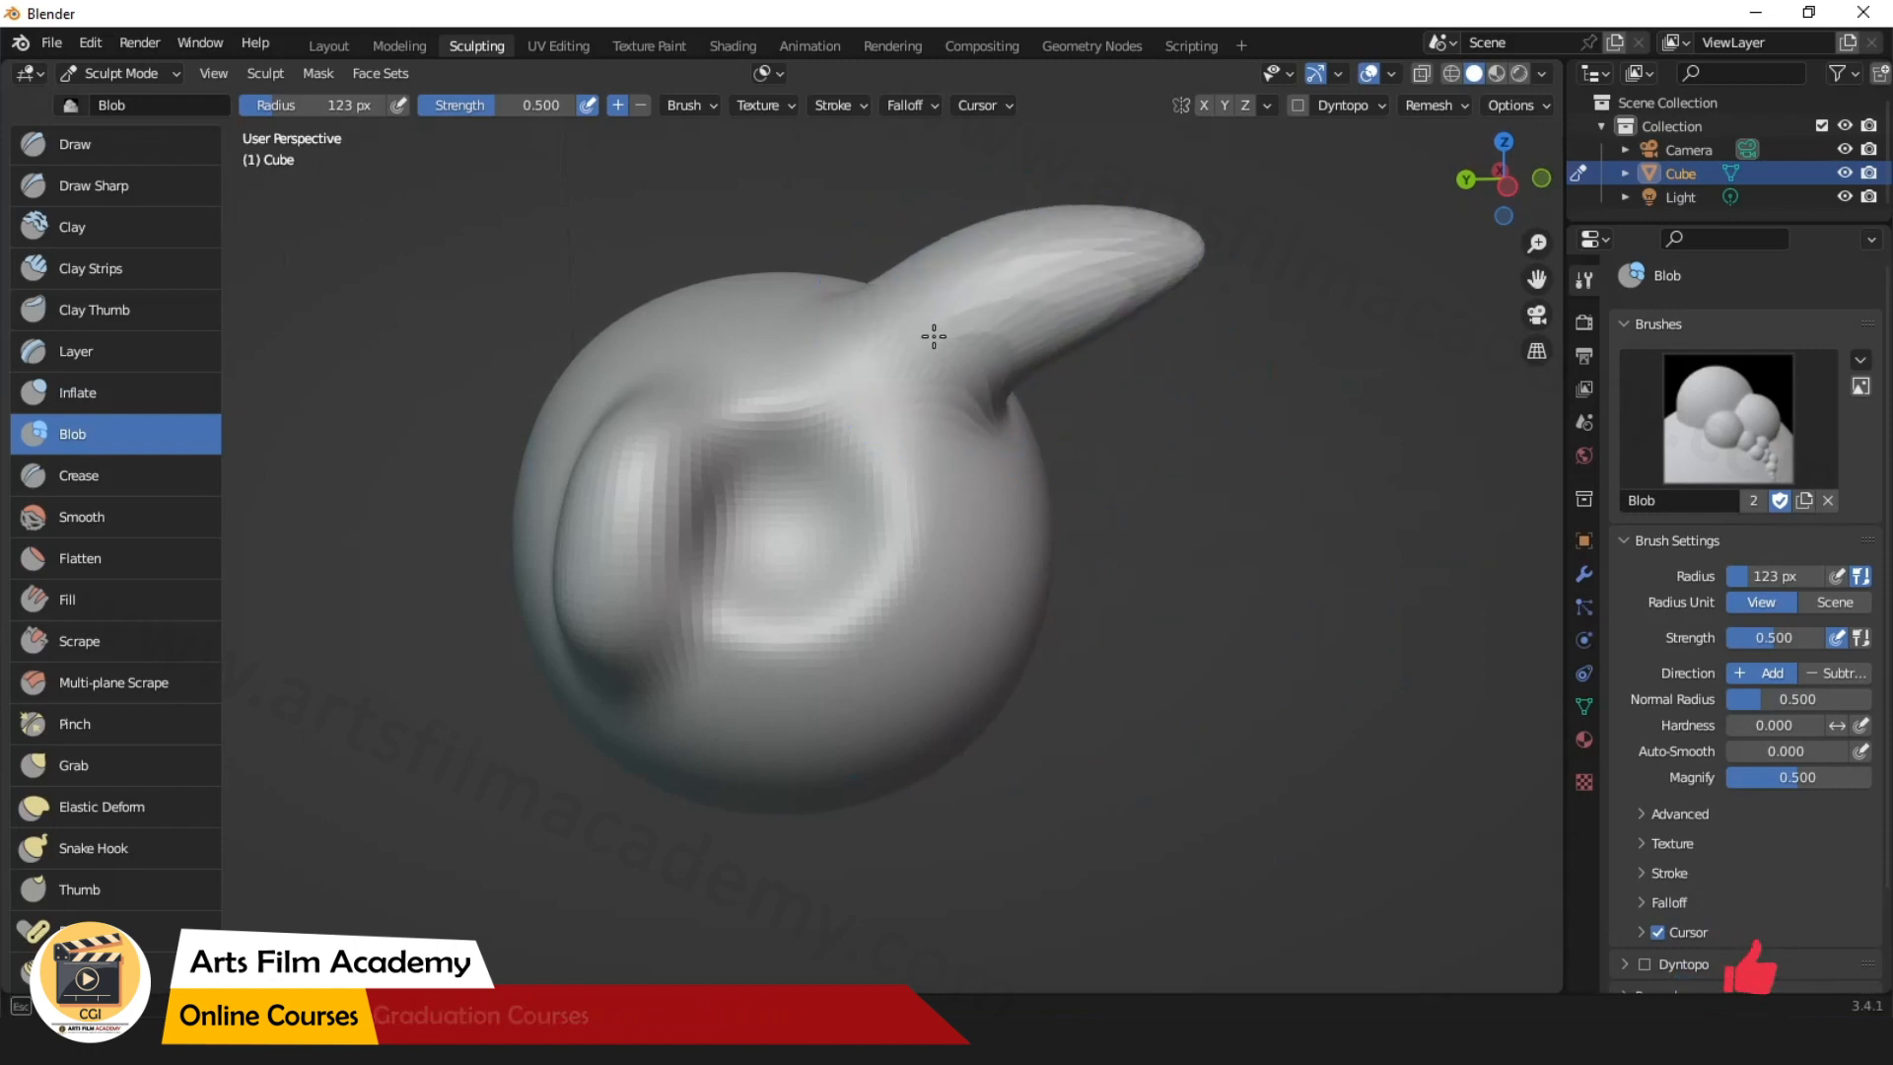
key(ctrl+z)
key(ctrl+z)
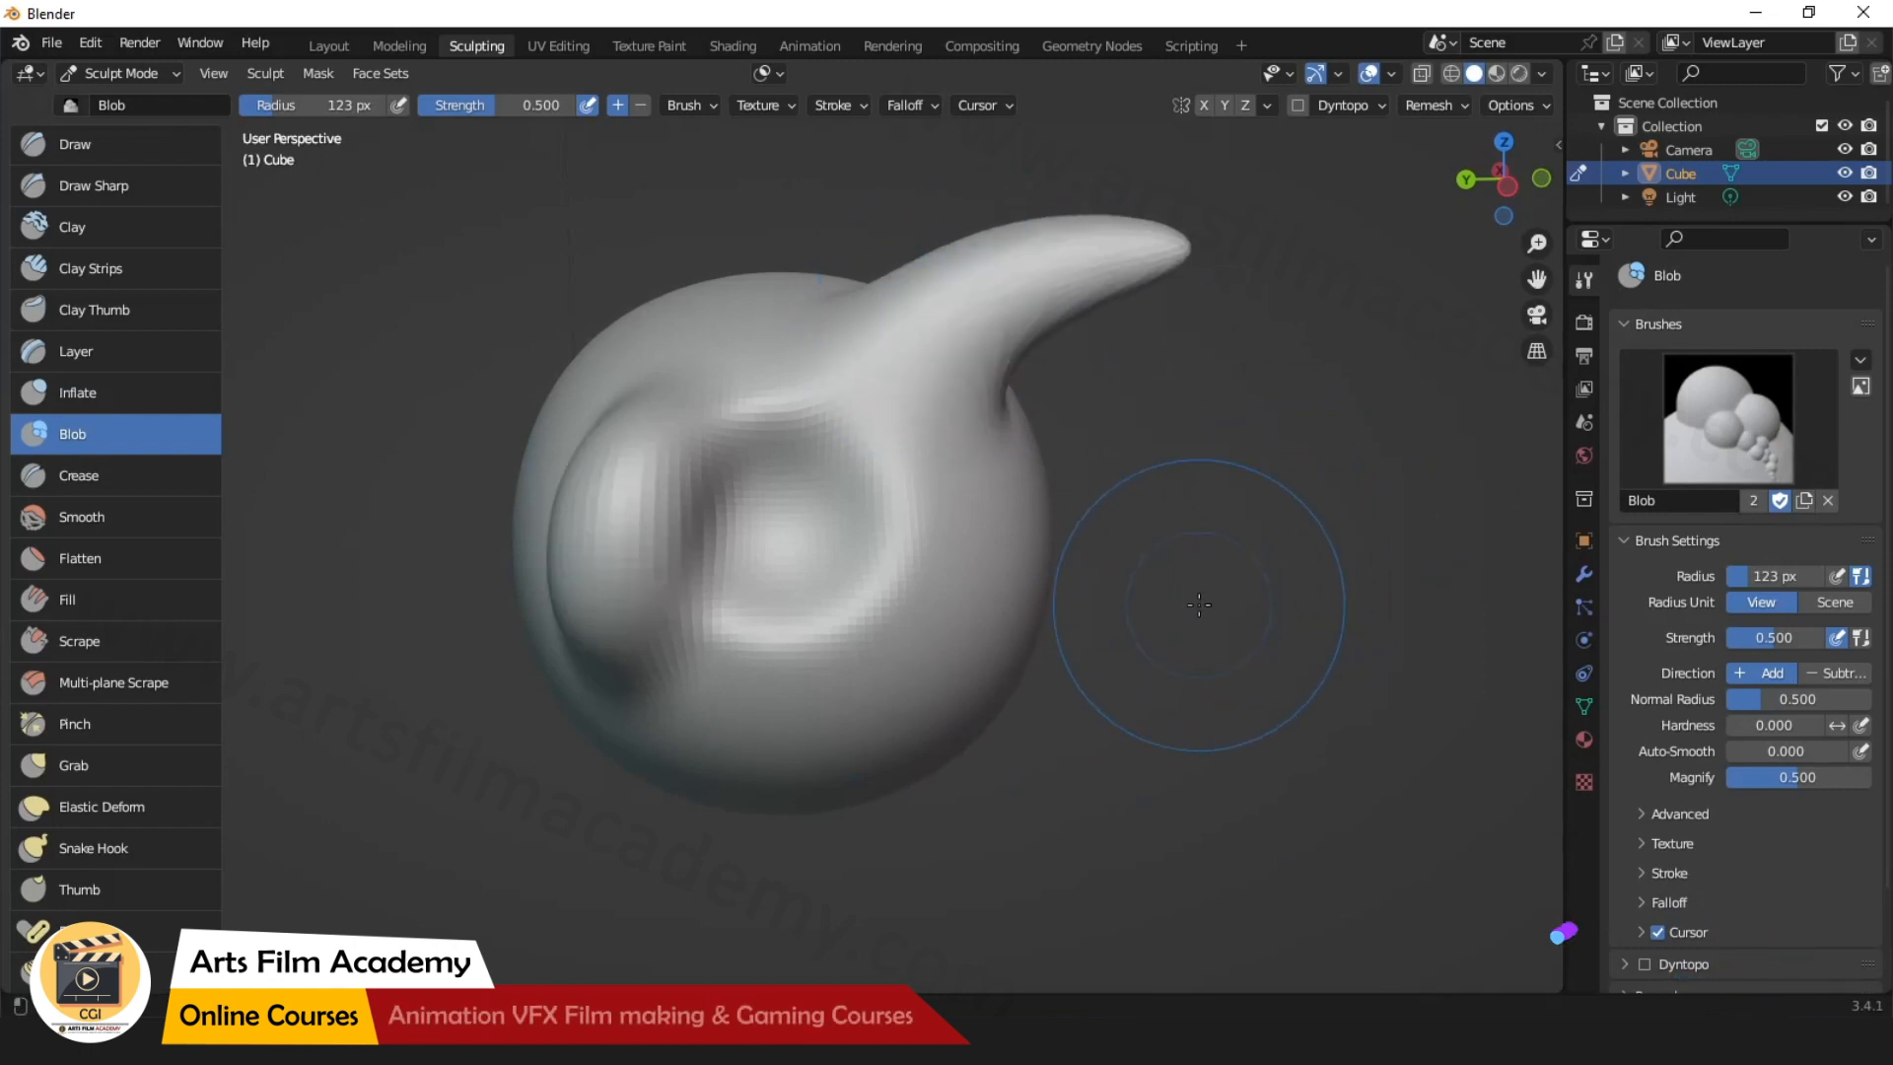
middle_drag(1200, 652, 1237, 652)
middle_drag(766, 710, 798, 710)
Switch to the Crease brush, reduce its radius to 72 px, and adjust the mesh's voxel size for remeshing.
click(93, 477)
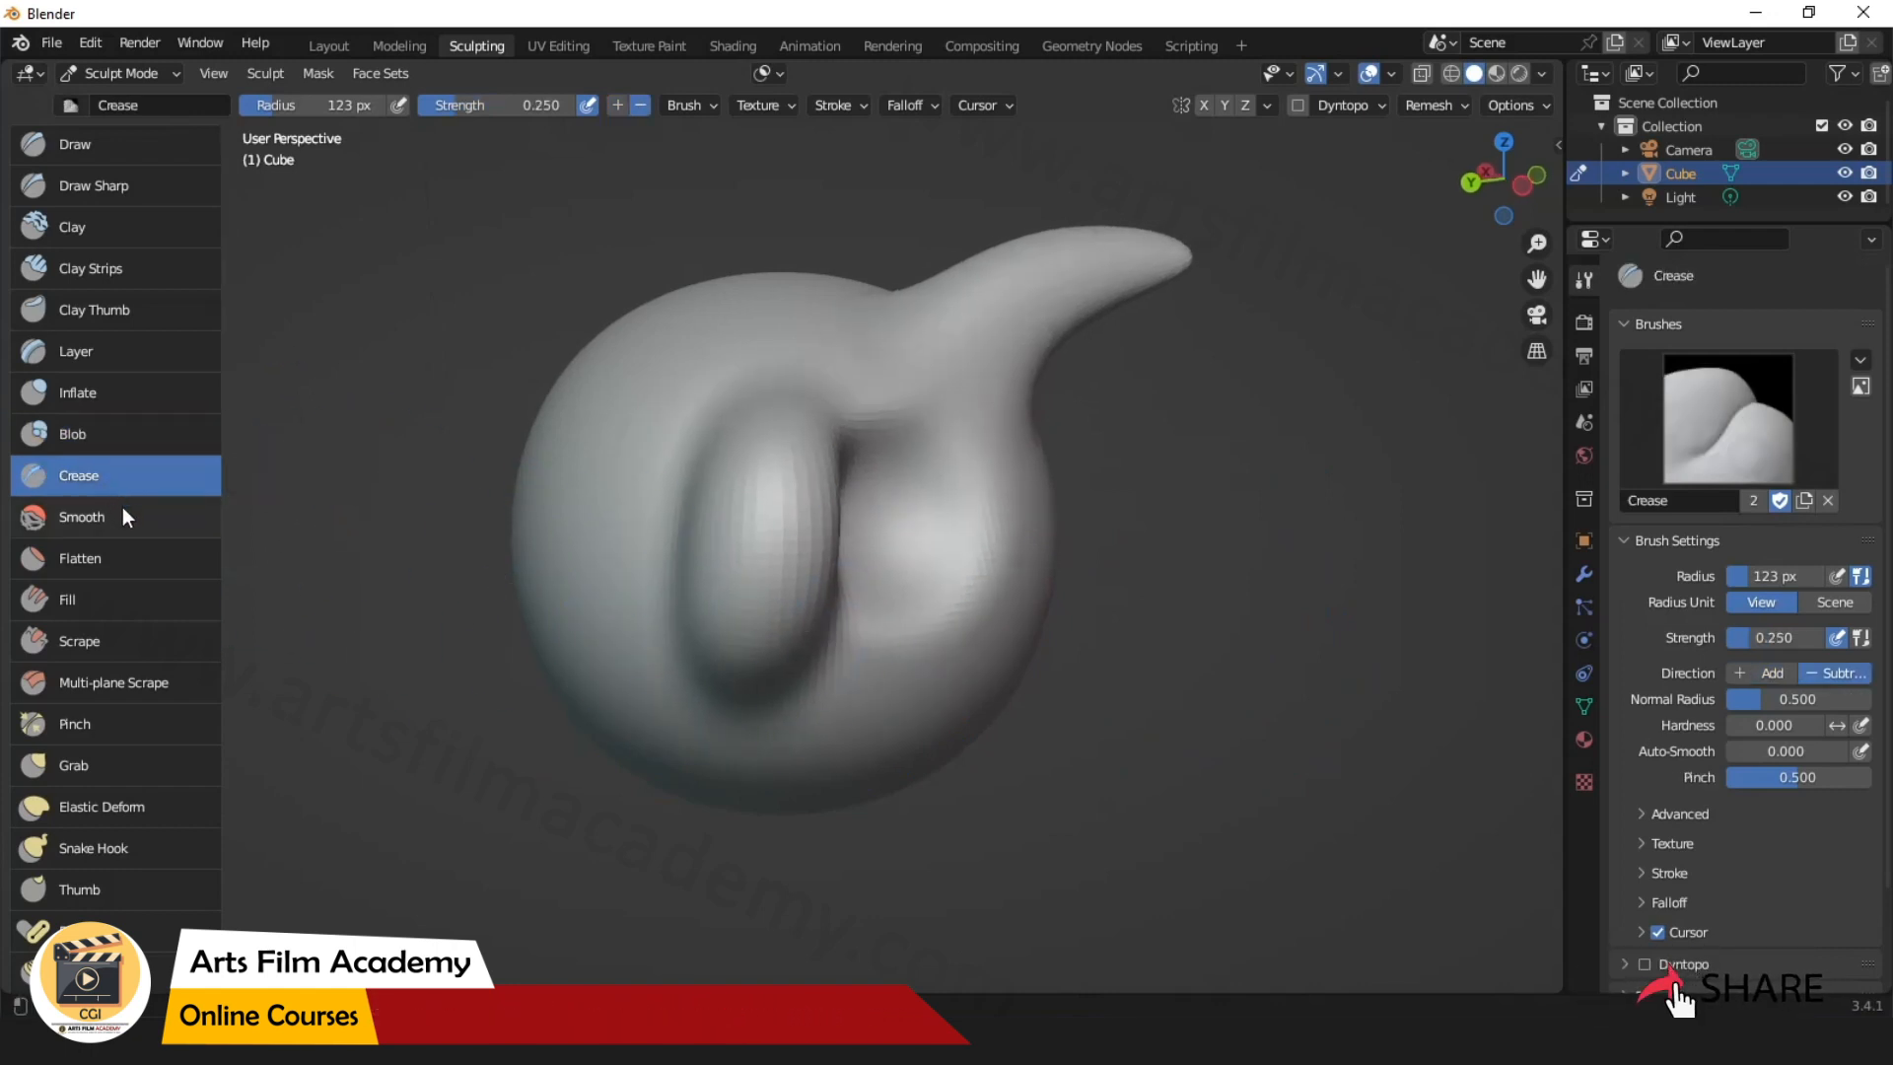
key(bracketleft)
key(bracketleft)
key(bracketleft)
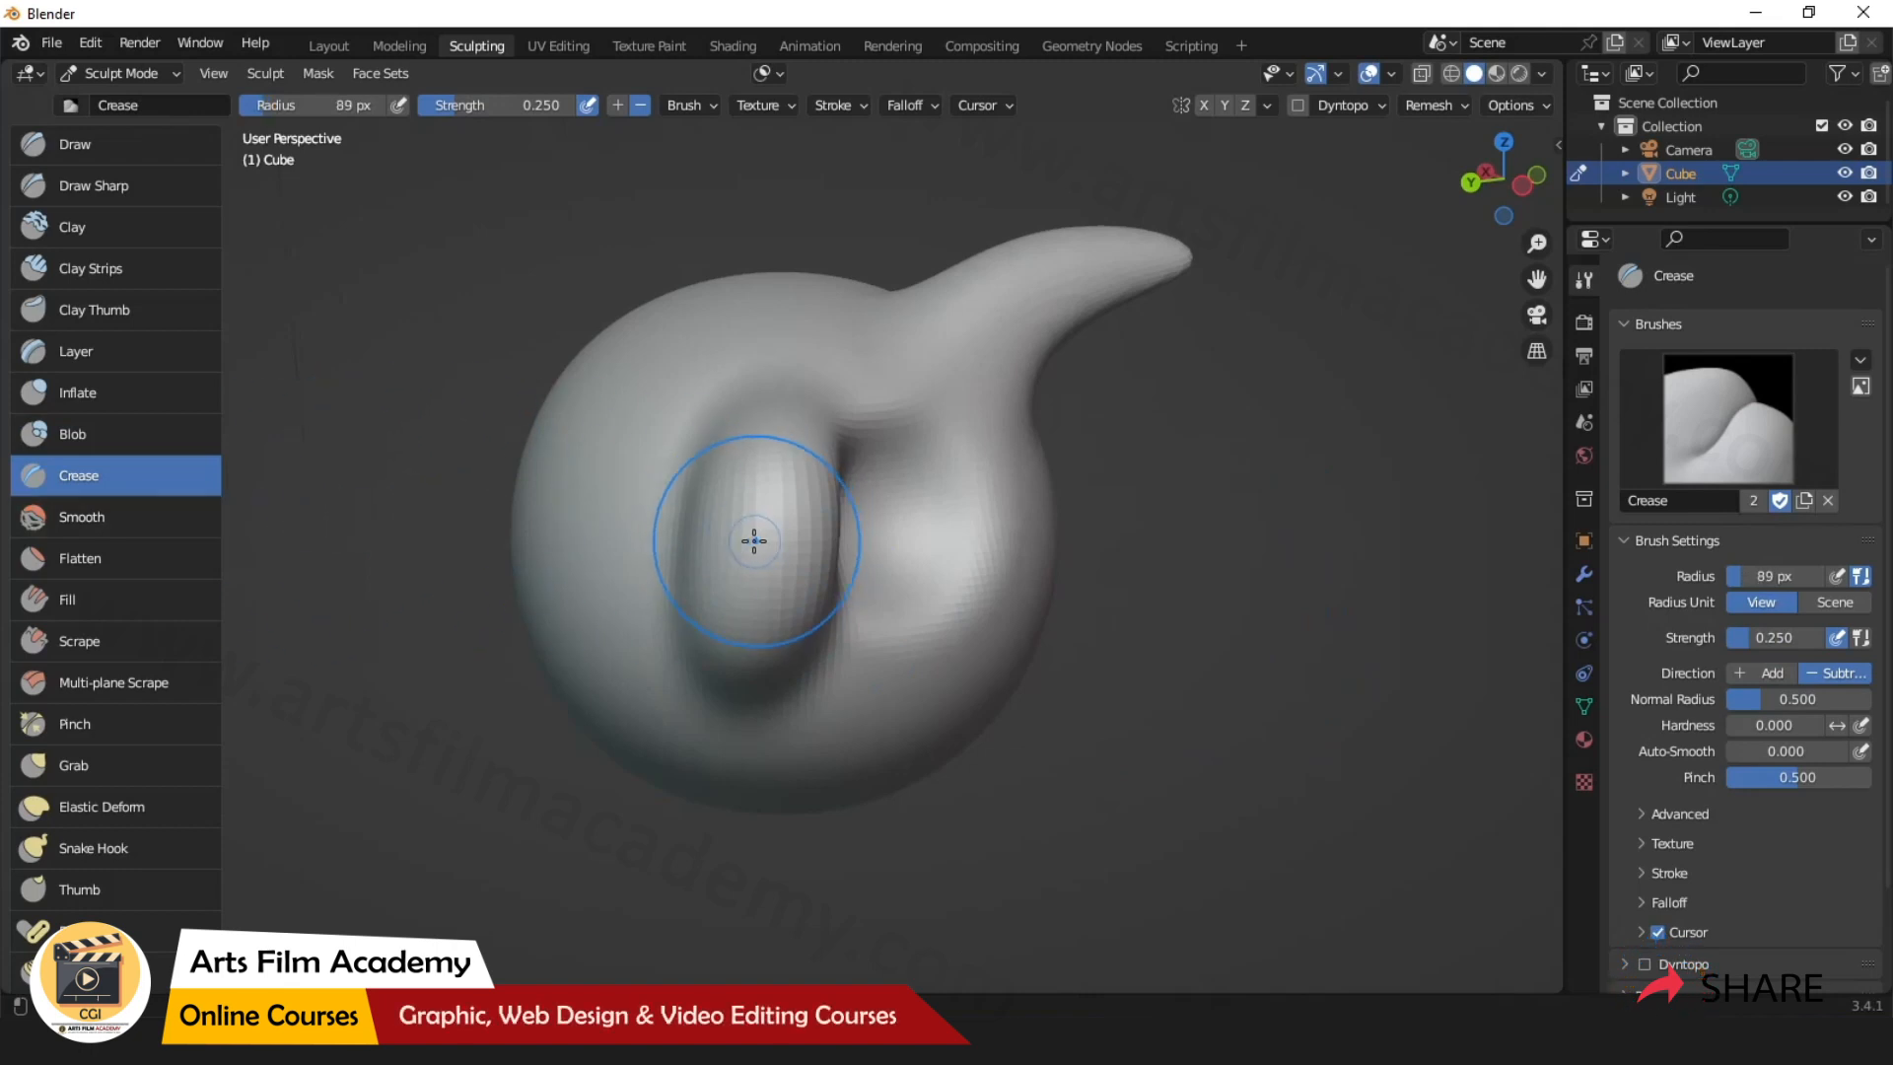
key(bracketleft)
key(bracketleft)
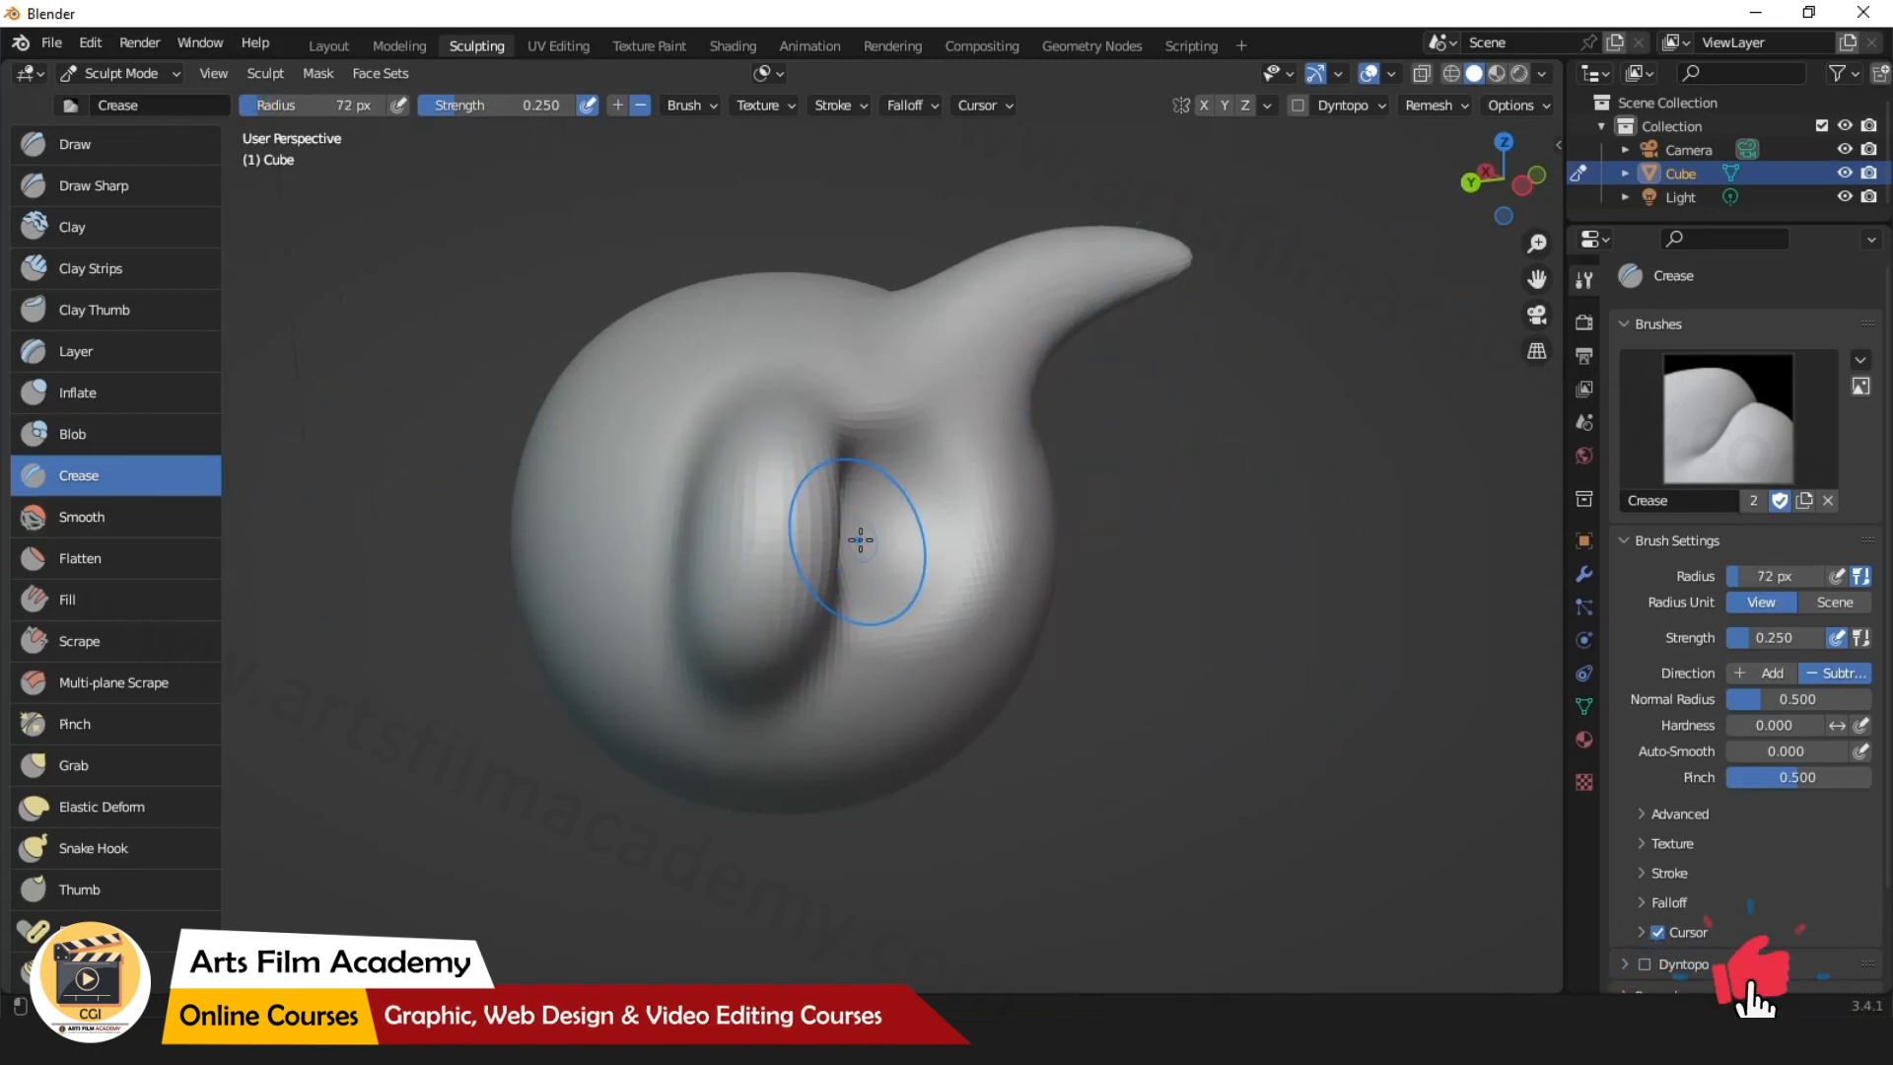
key(shift+r)
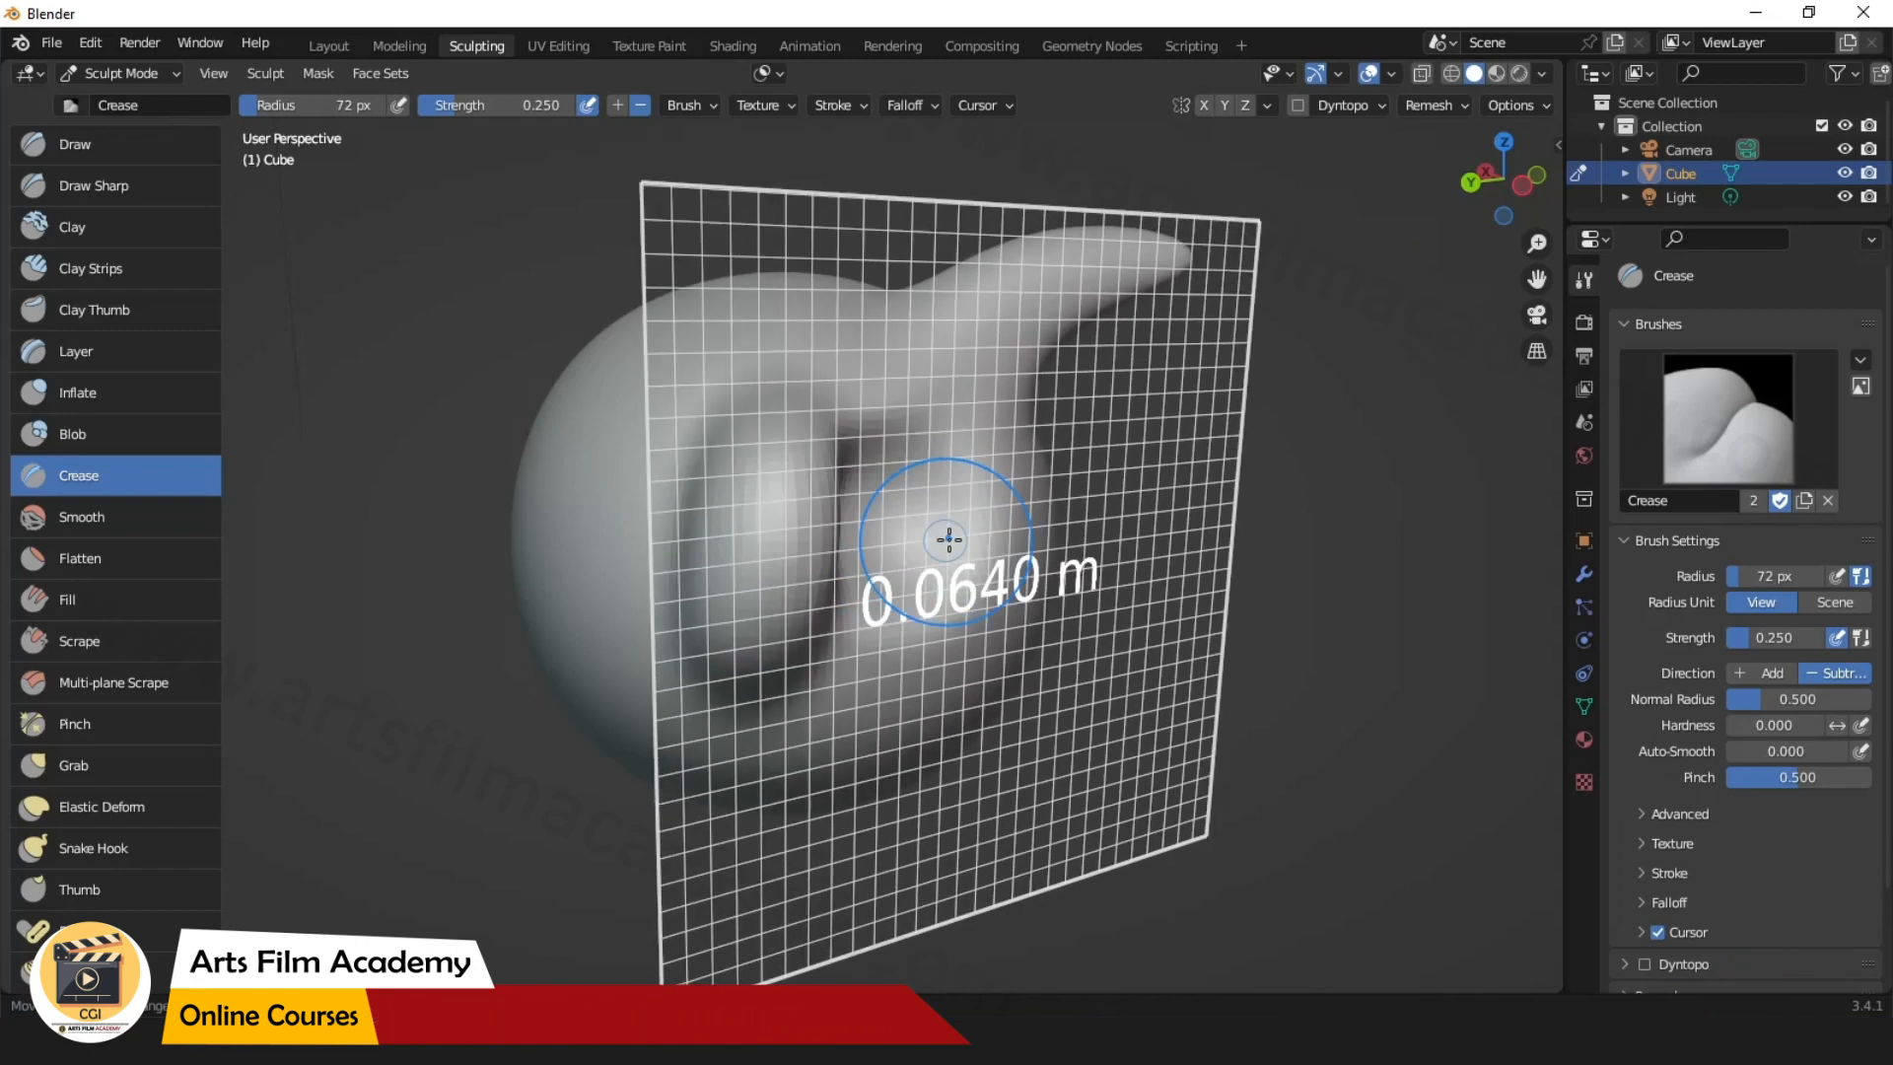
click(1039, 542)
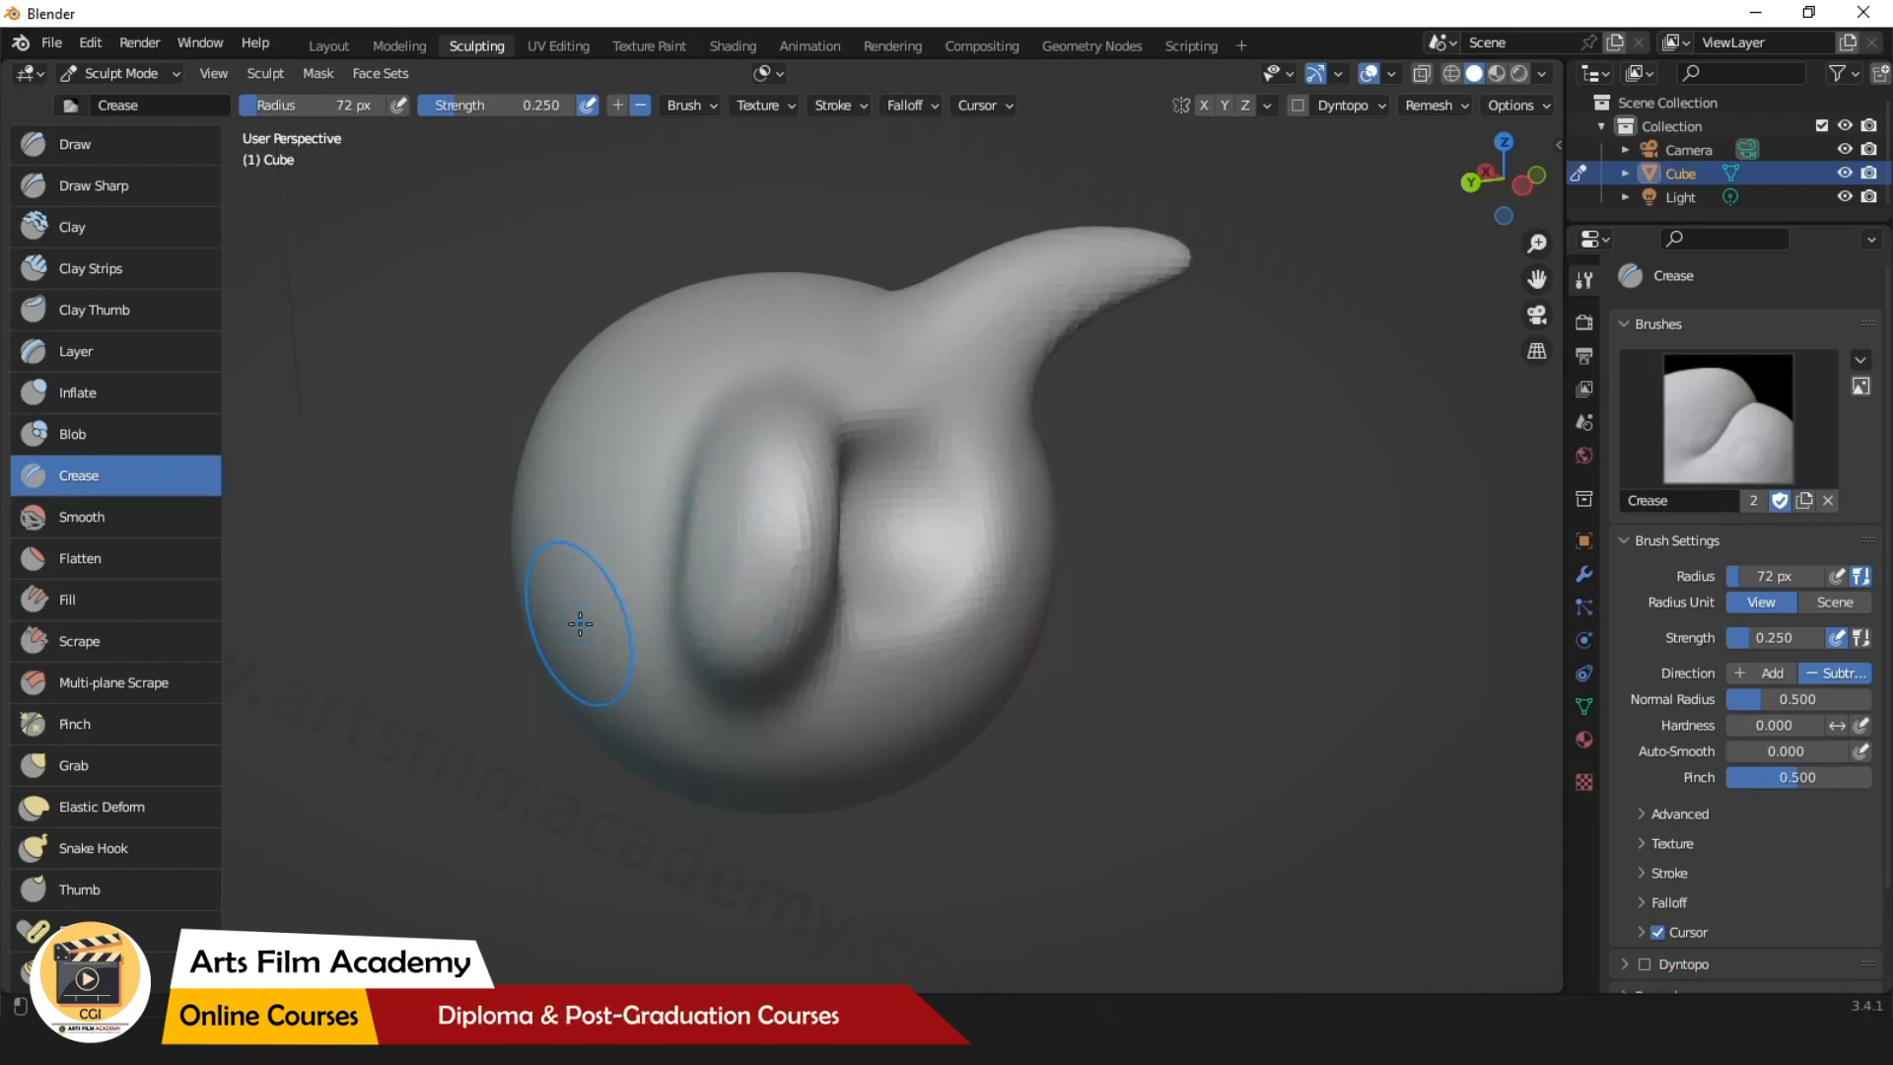
Try a horizontal Crease stroke across the smooth side of the sphere, and undo it.
mouse_move(580, 623)
middle_down()
mouse_move(719, 617)
mouse_move(928, 550)
middle_up()
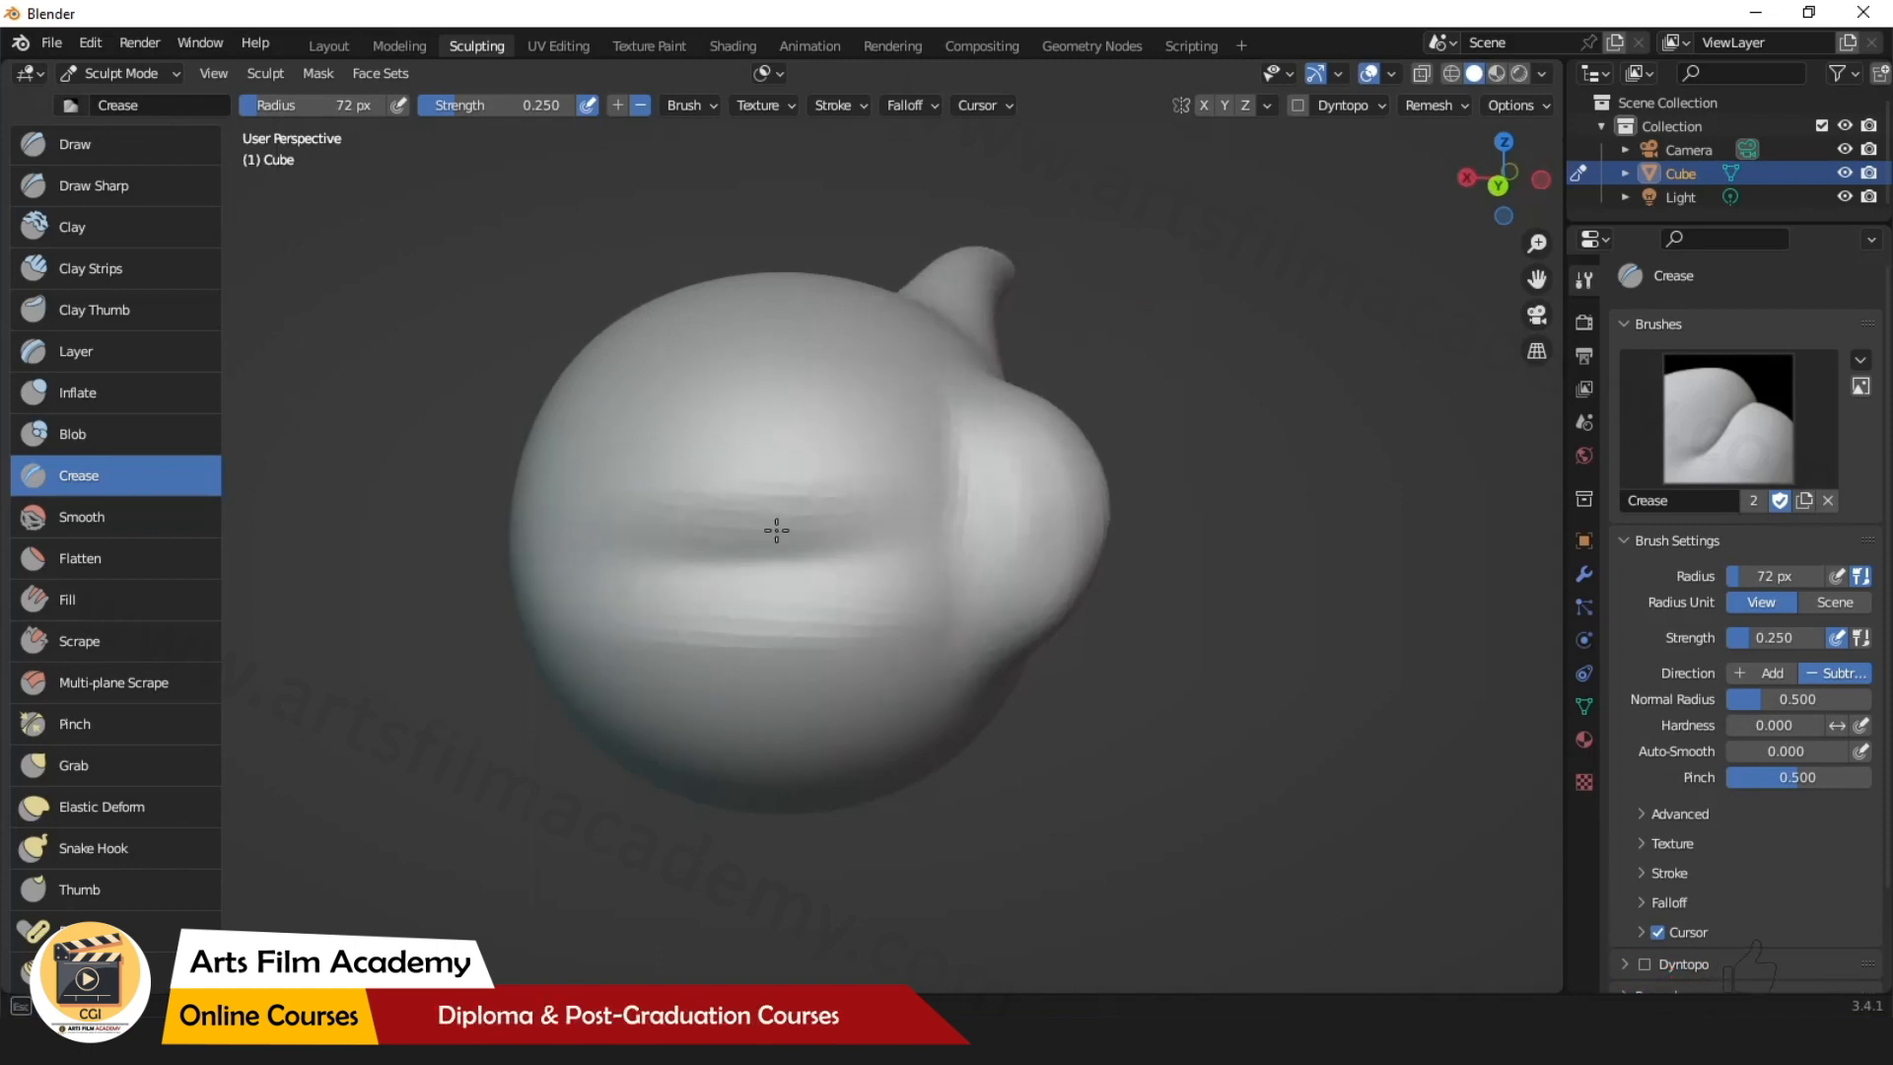
mouse_move(764, 559)
mouse_down()
mouse_move(609, 584)
mouse_move(761, 563)
mouse_up()
key(ctrl+z)
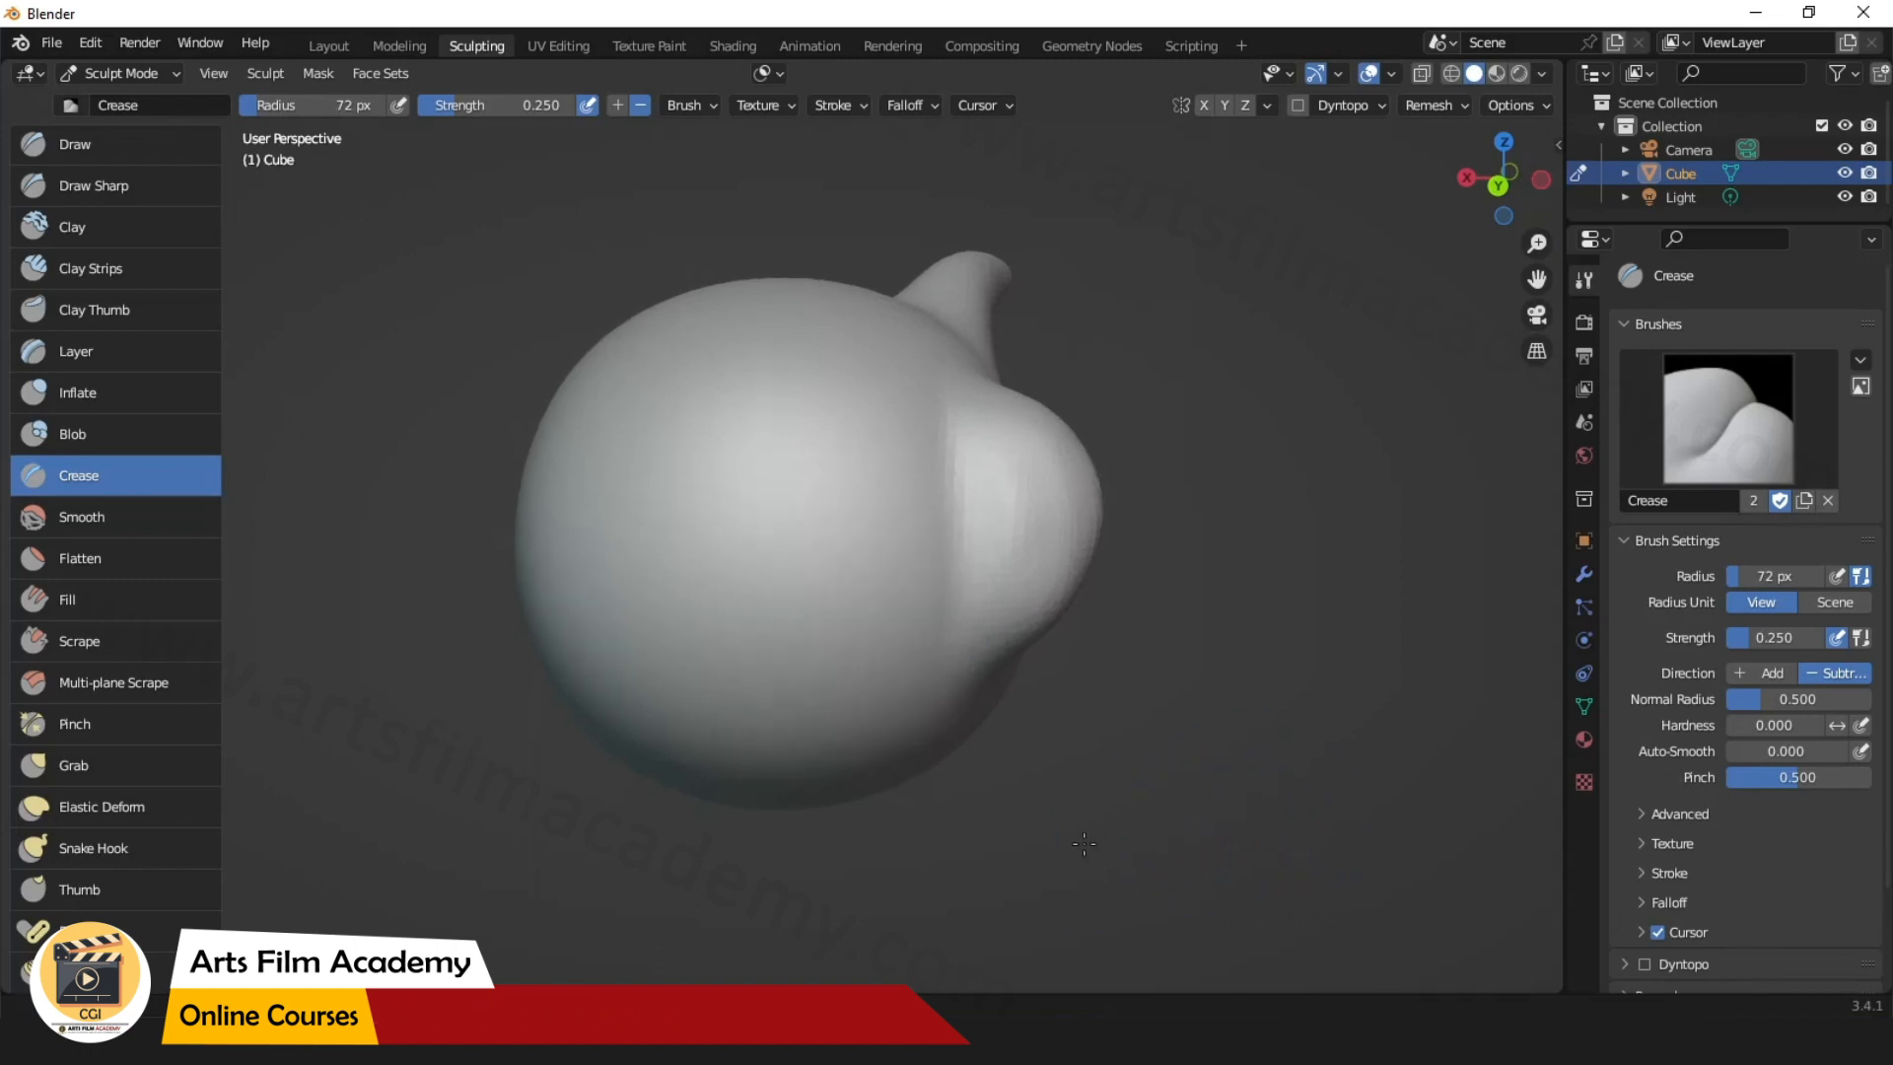
Set the Crease brush radius to 36 px.
key(f)
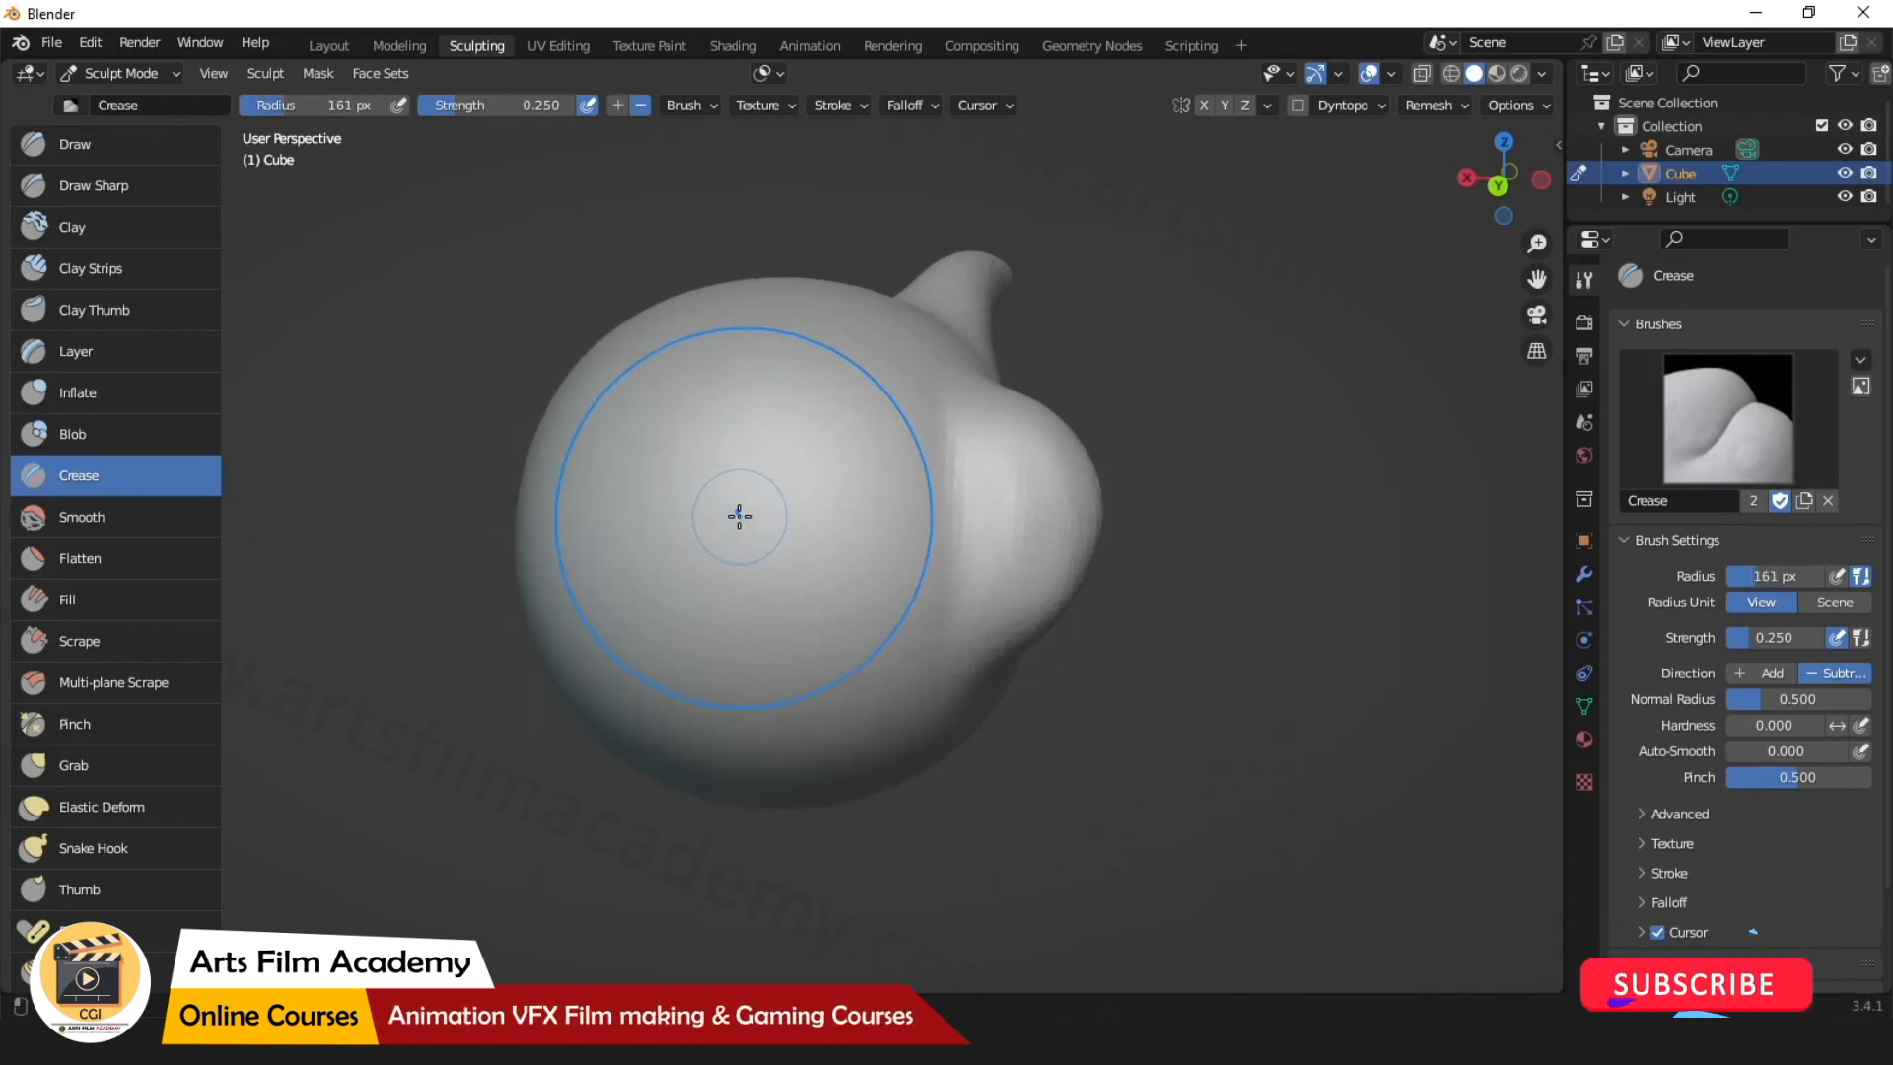
click(819, 525)
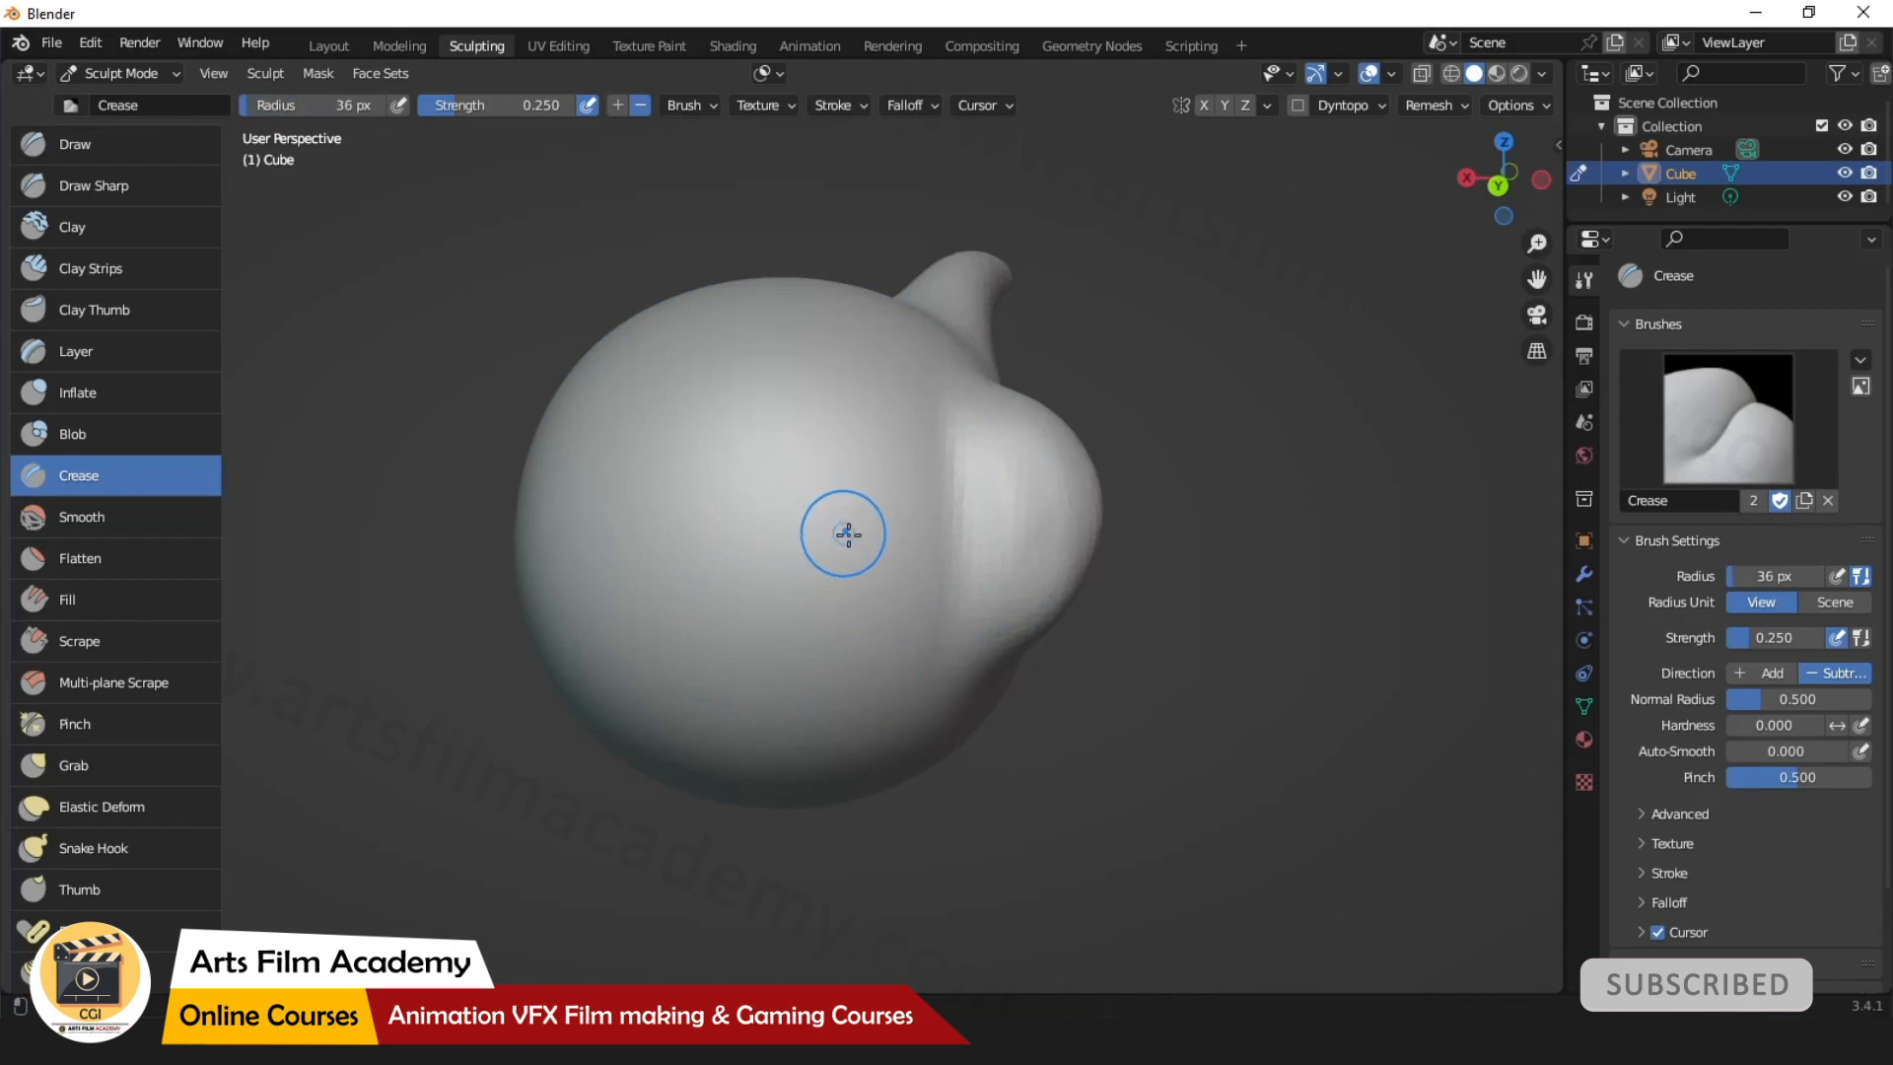
Try creasing the raised oval bump with a 32 px Crease brush, and undo the stroke.
middle_drag(845, 534, 867, 552)
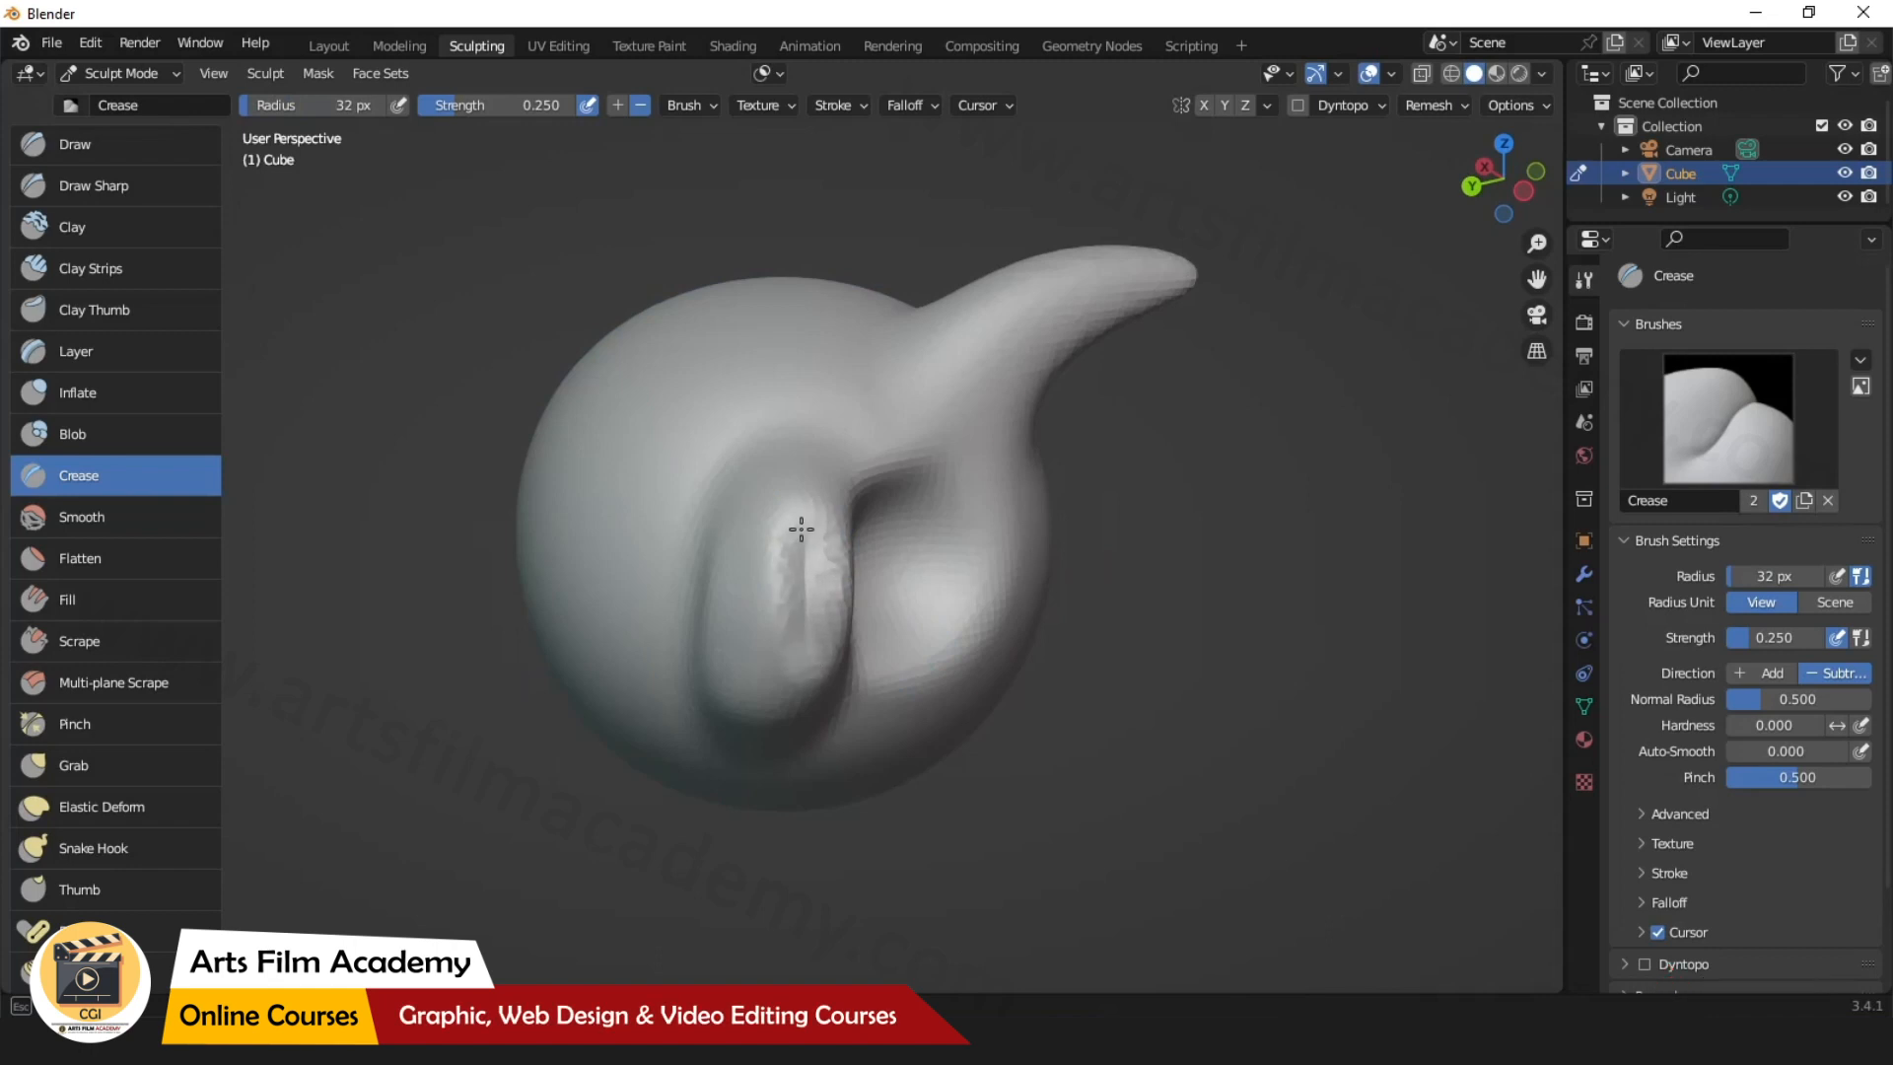
mouse_move(1014, 703)
middle_down()
mouse_move(862, 664)
mouse_move(991, 680)
mouse_move(1002, 714)
middle_up()
key(ctrl+z)
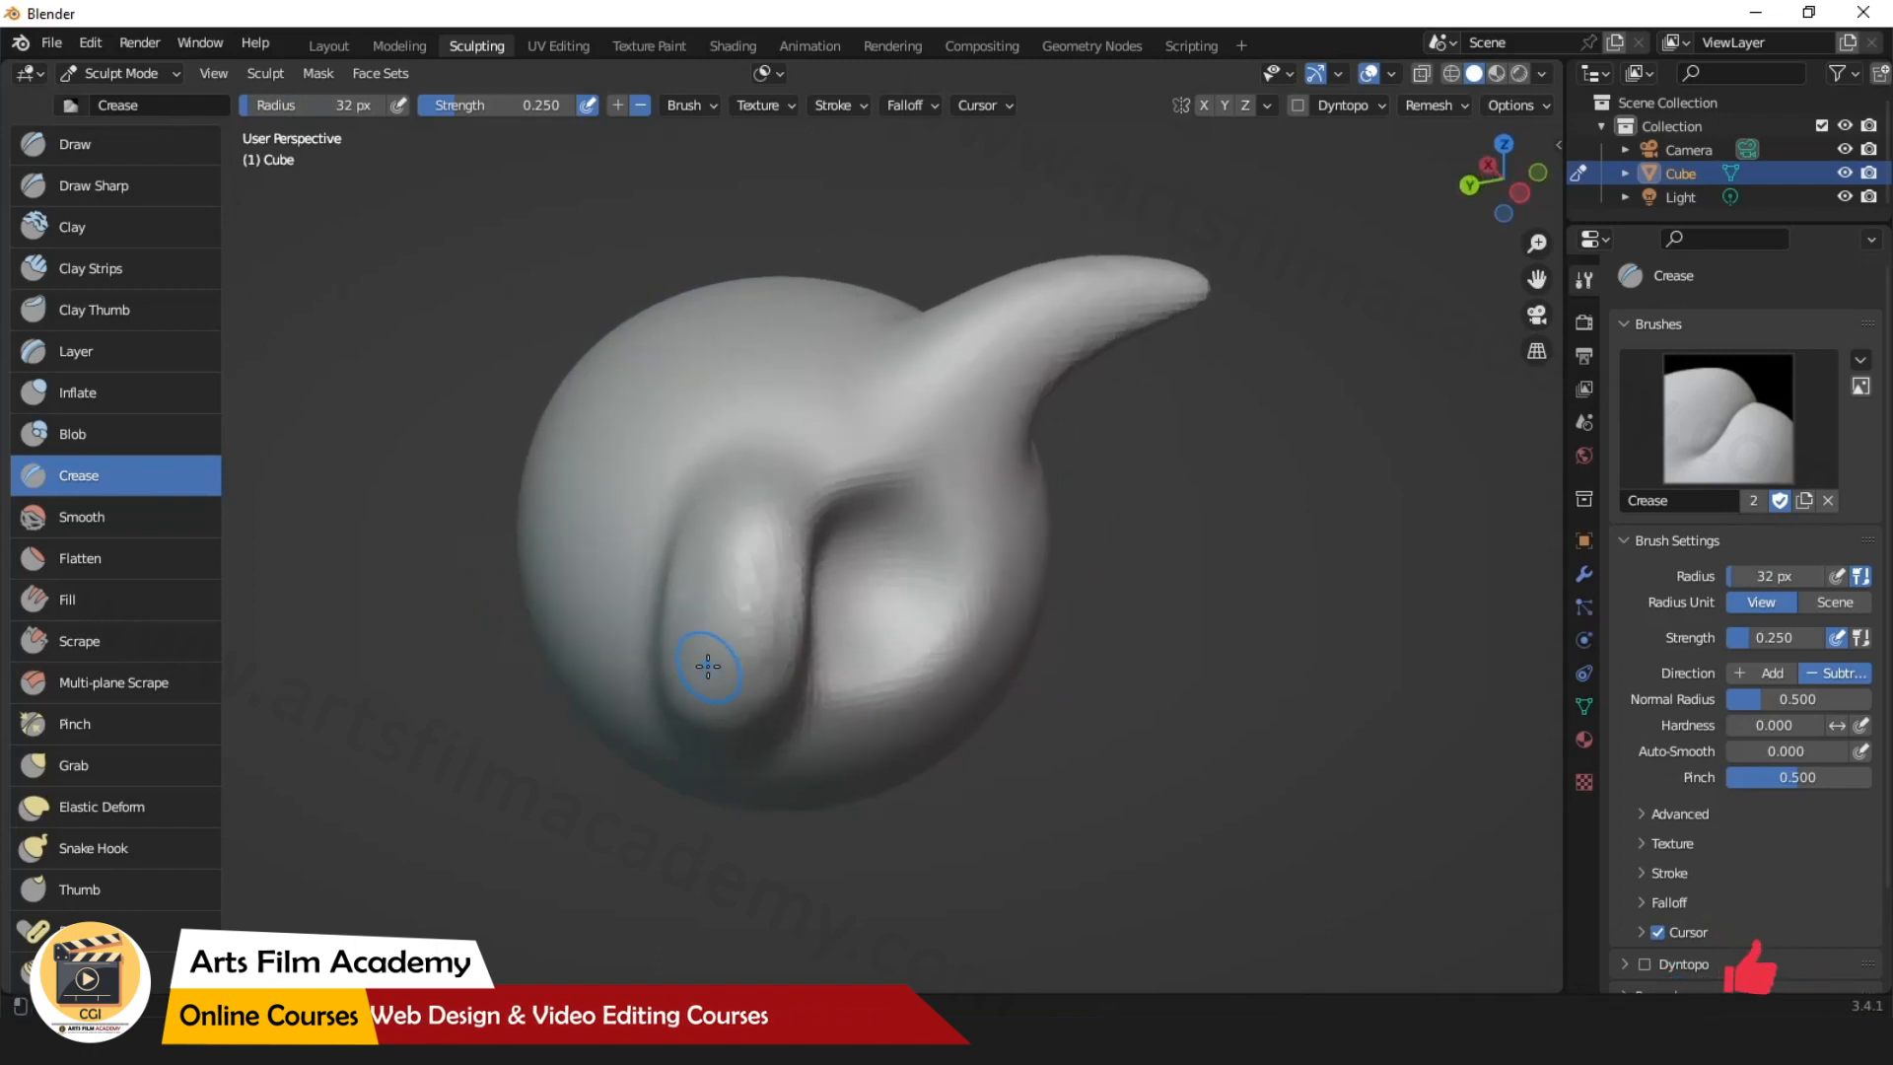
scroll(706, 665, up, 2)
mouse_move(768, 739)
middle_down()
mouse_move(815, 708)
mouse_move(787, 725)
middle_up()
scroll(781, 726, down, 2)
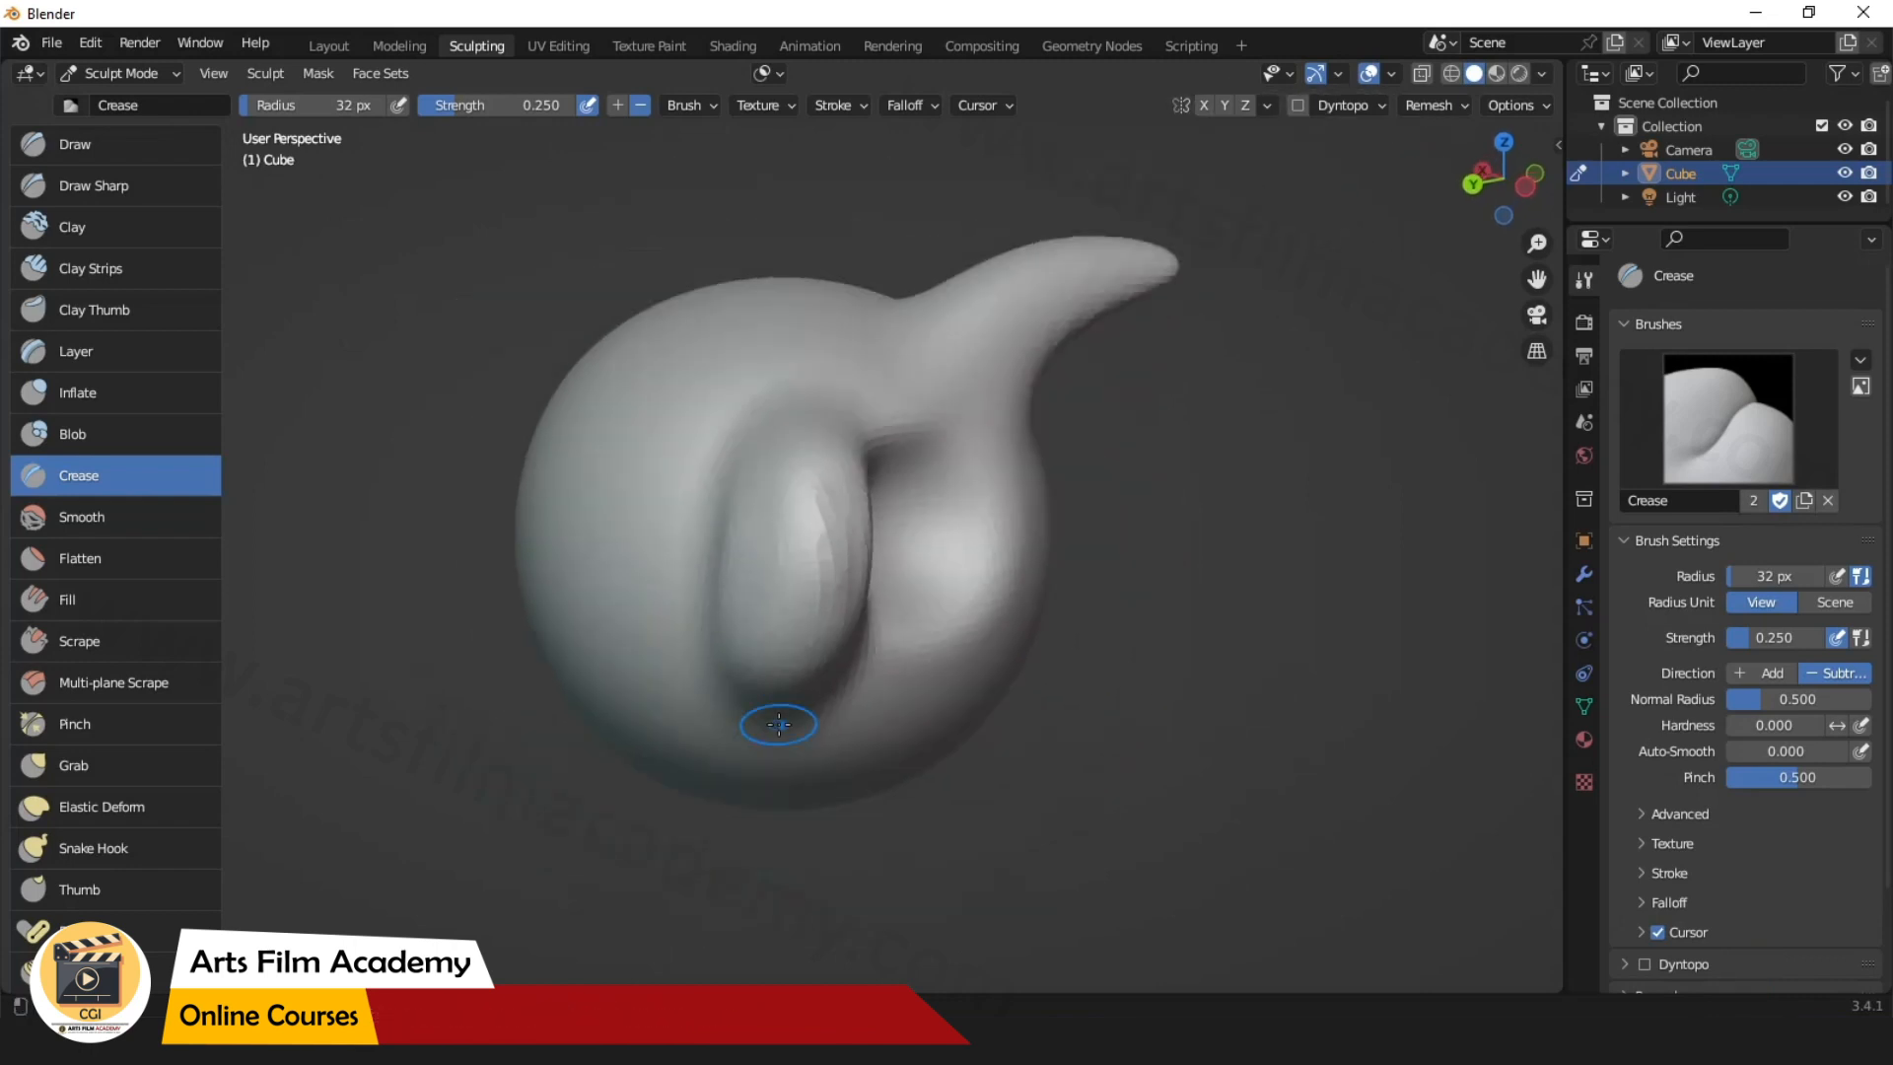
Set the Crease brush radius to 56 px and crease the face of the oval bump.
key(f)
click(856, 660)
key(bracketright)
key(bracketright)
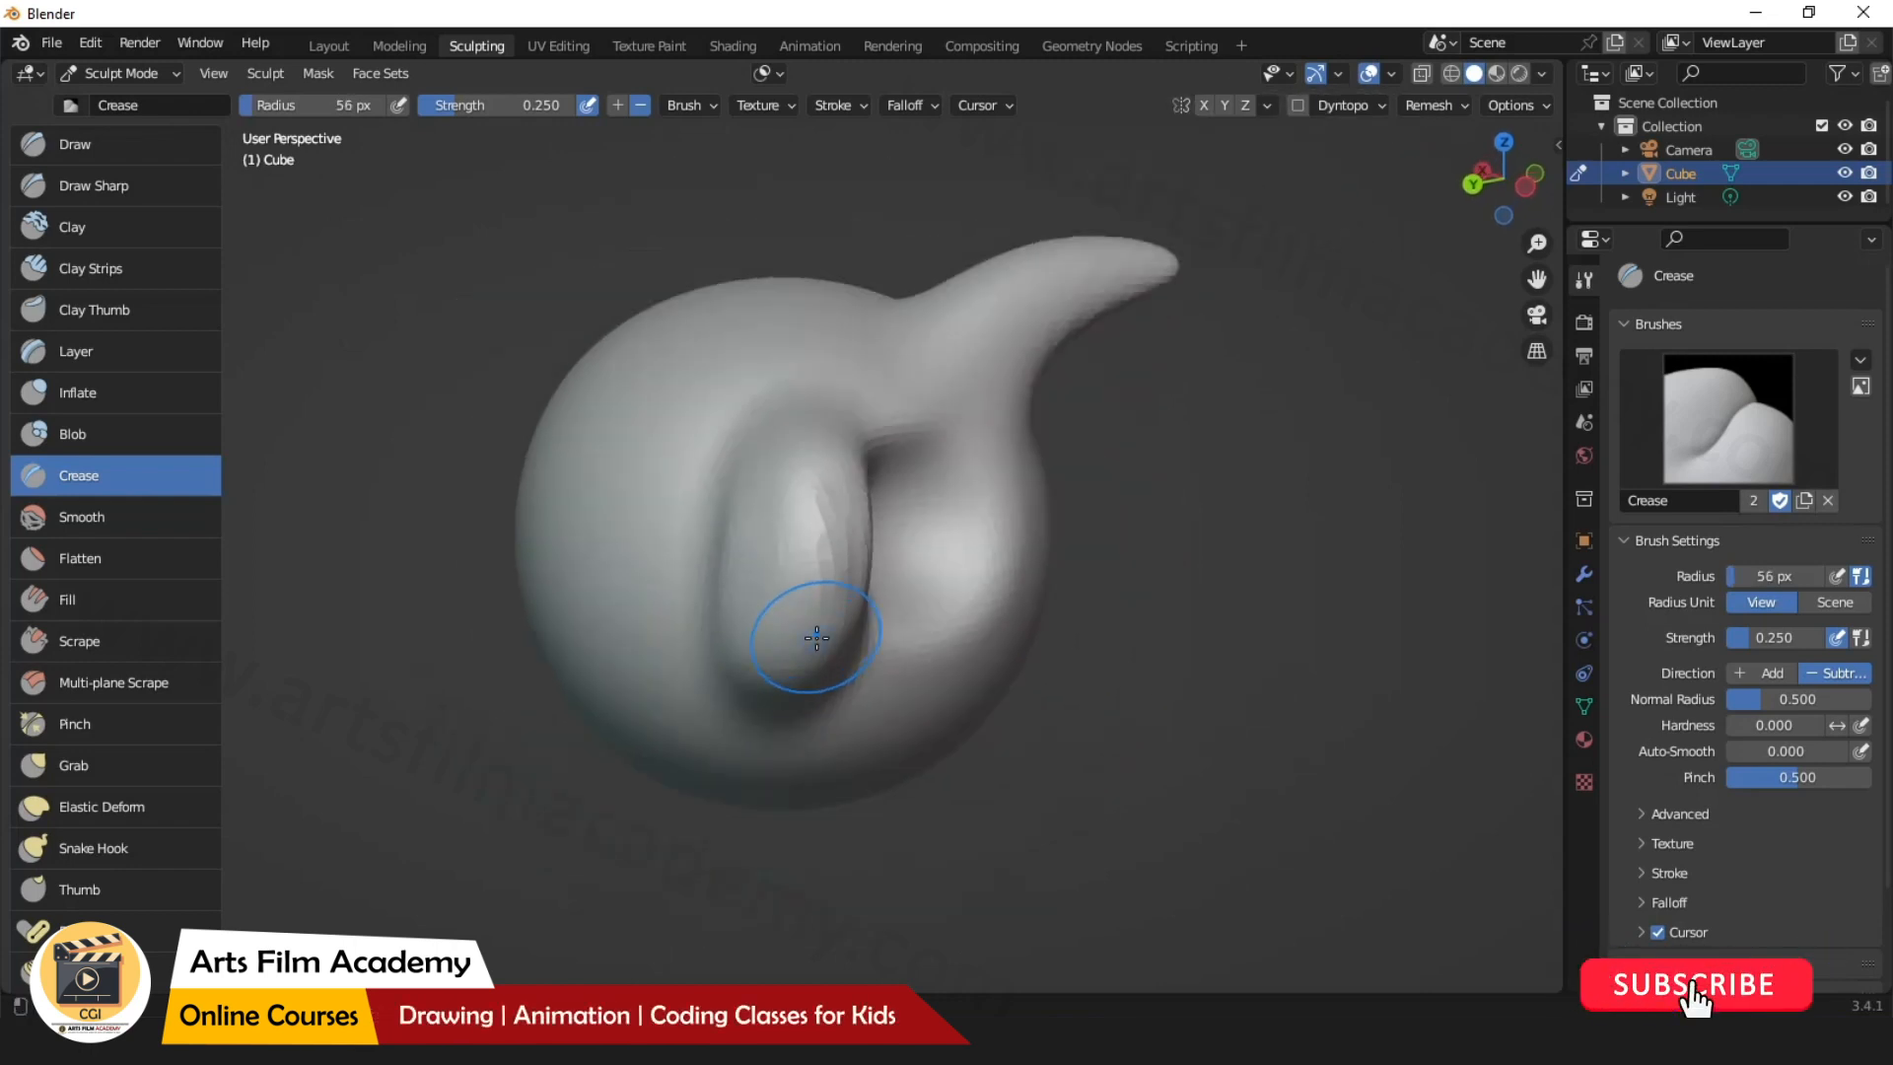
mouse_move(816, 646)
mouse_down()
mouse_move(844, 491)
mouse_move(834, 646)
mouse_up()
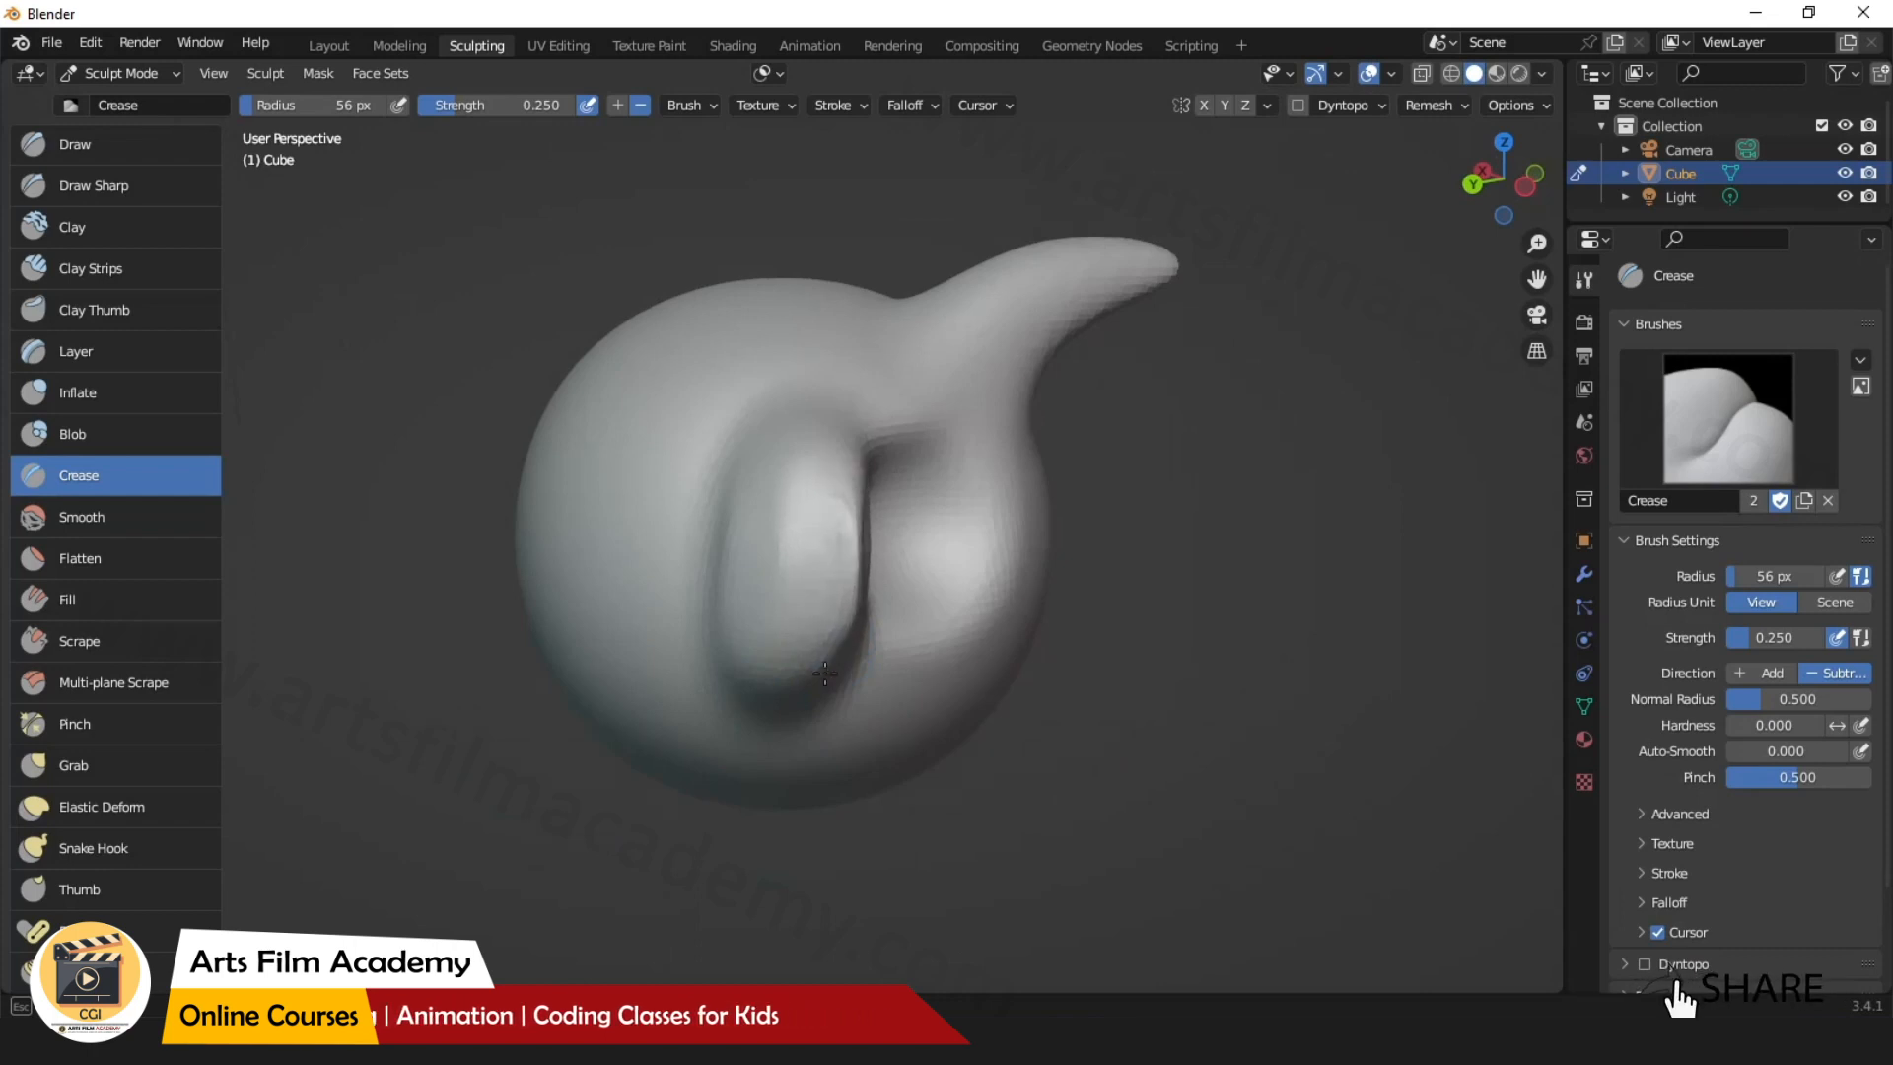
Crease along the bump's inner edge, where it borders the hollow.
mouse_move(1077, 830)
middle_down()
mouse_move(1030, 825)
mouse_move(822, 574)
middle_up()
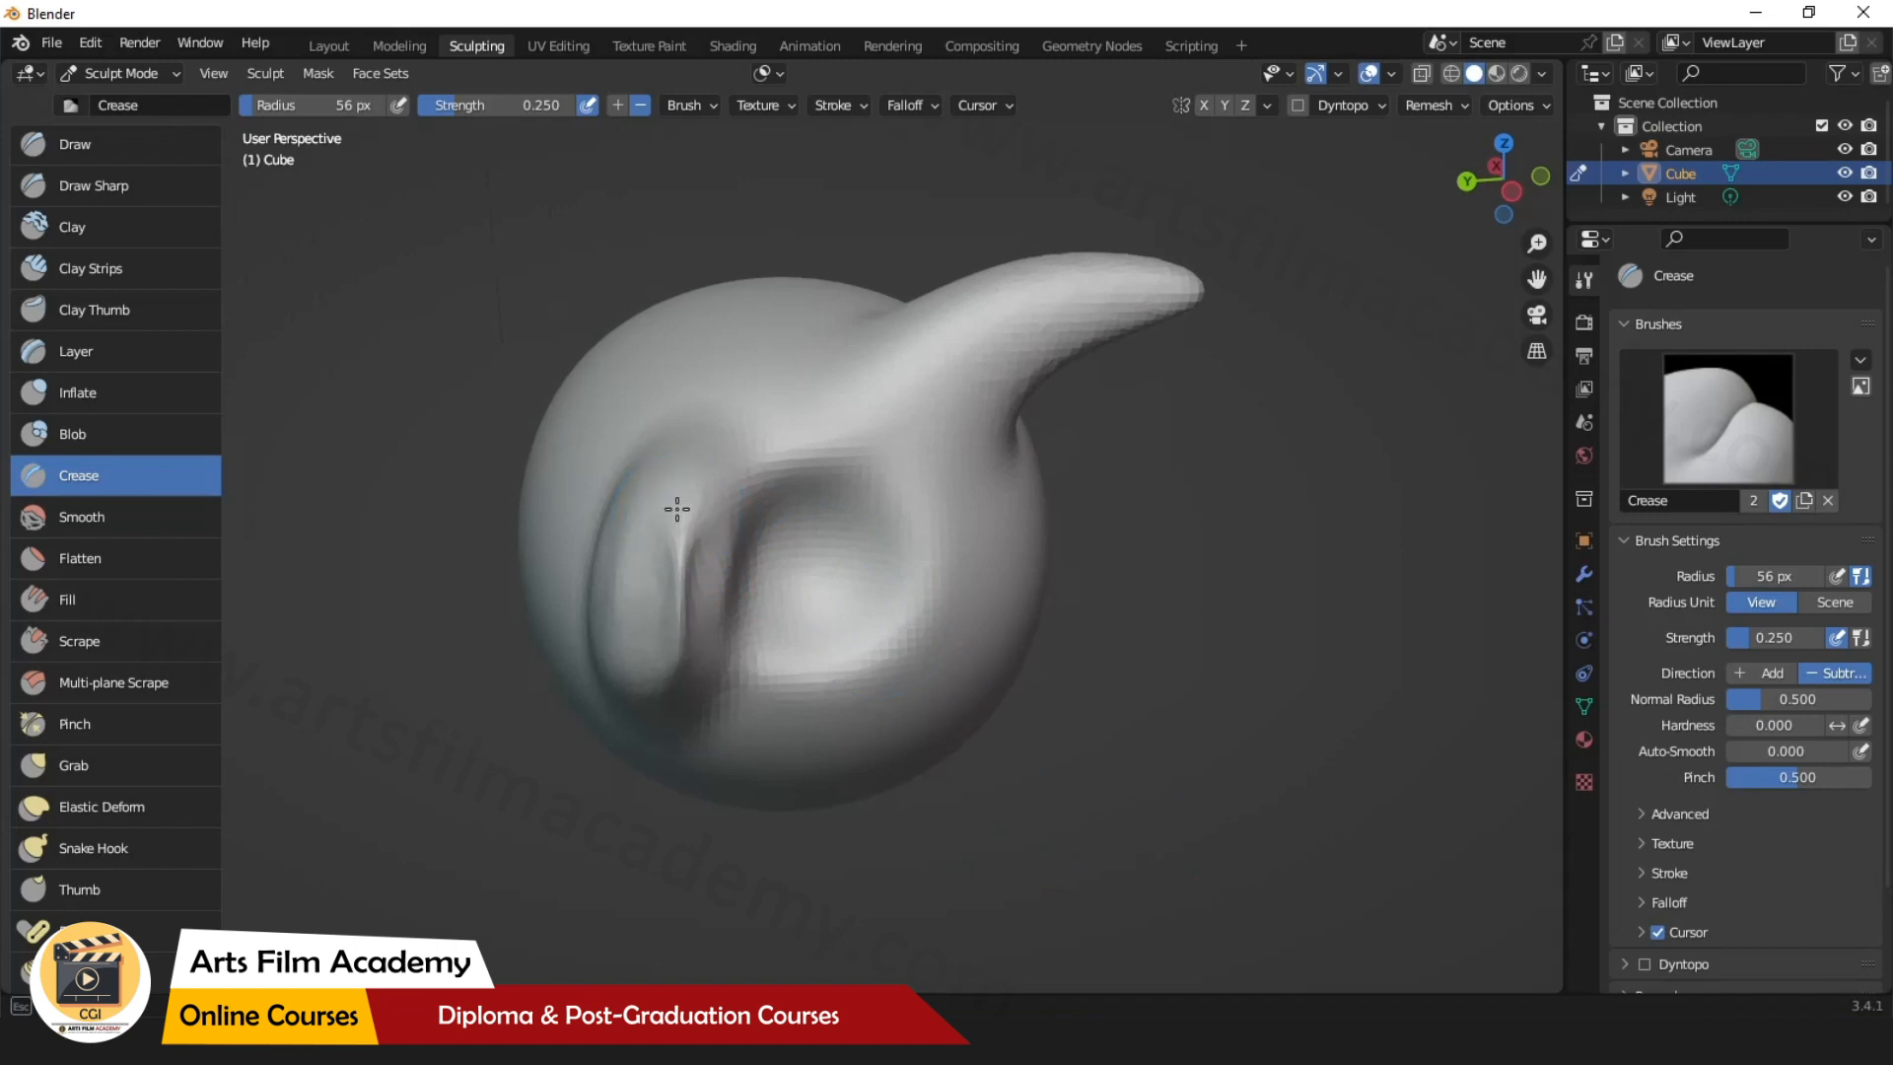
mouse_move(643, 701)
middle_down()
mouse_move(798, 667)
mouse_move(777, 690)
middle_up()
drag(777, 690, 690, 666)
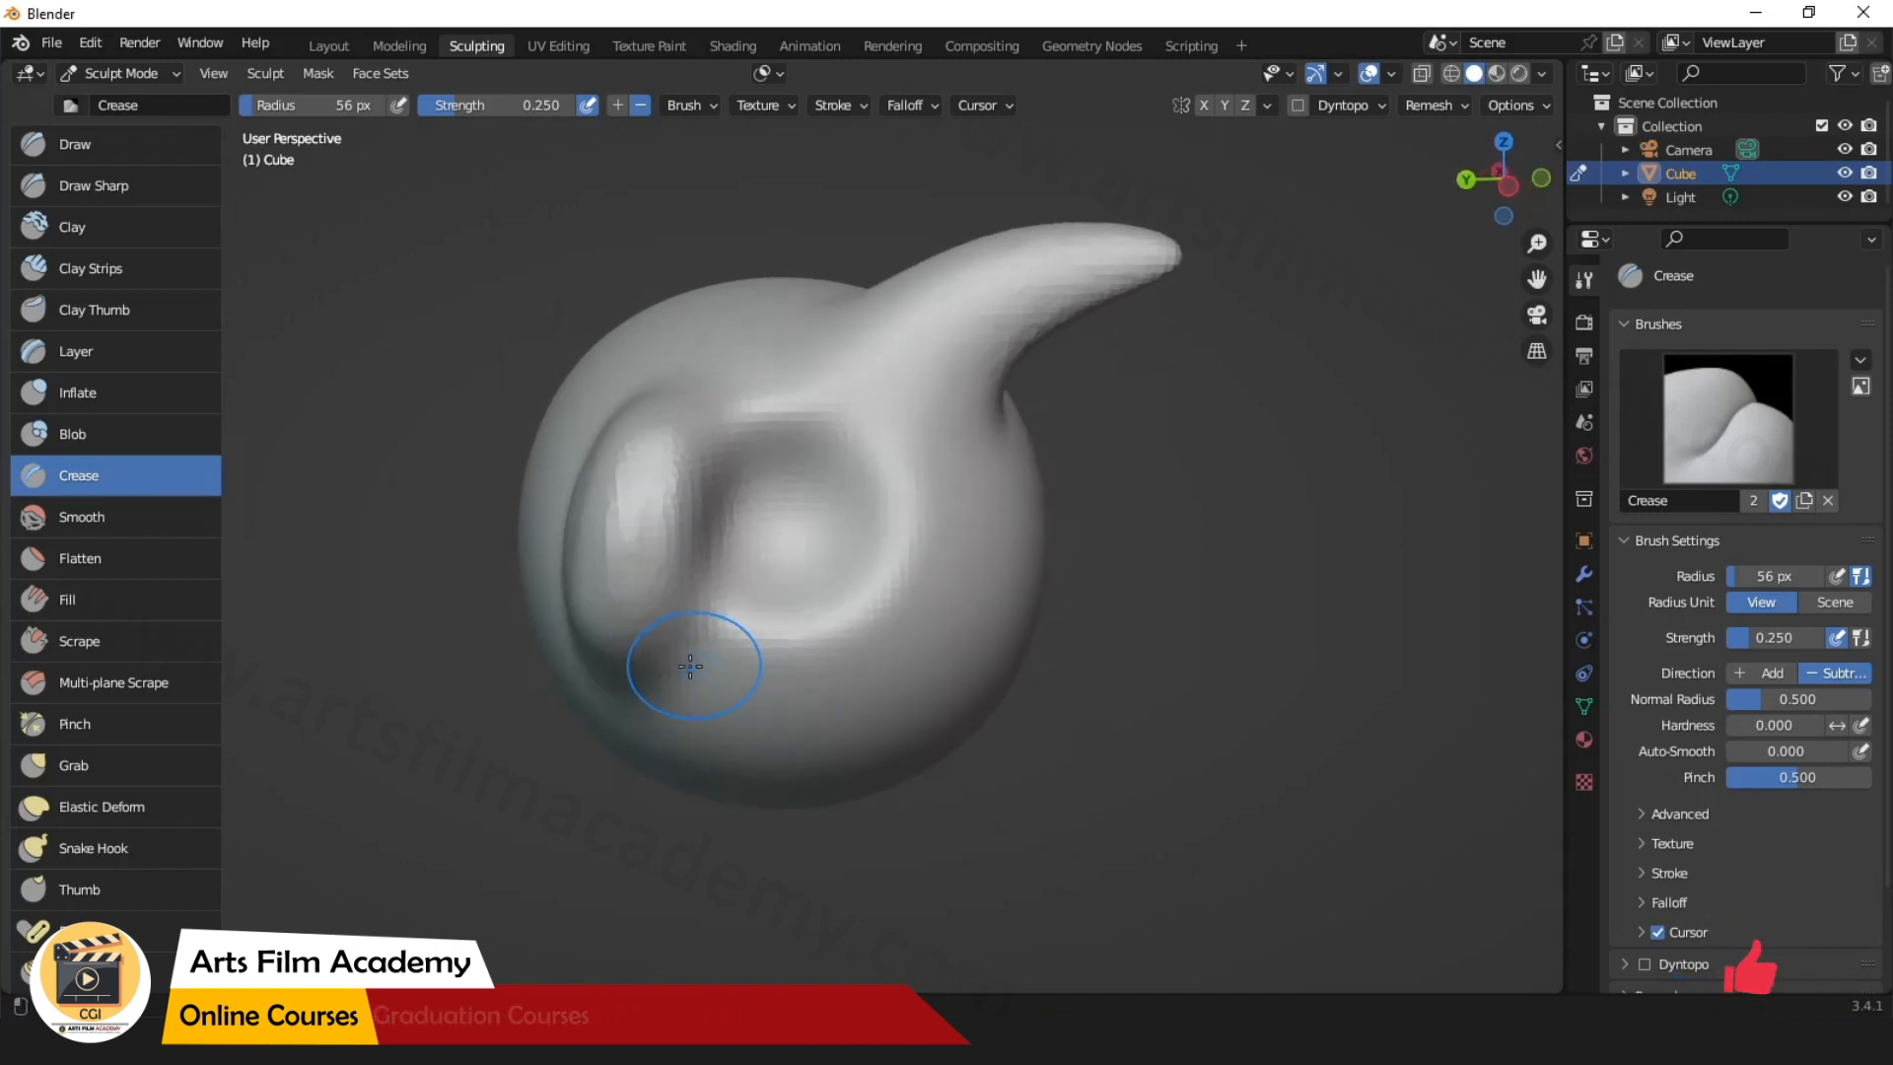
mouse_move(634, 591)
mouse_down()
mouse_move(651, 528)
mouse_move(611, 625)
mouse_up()
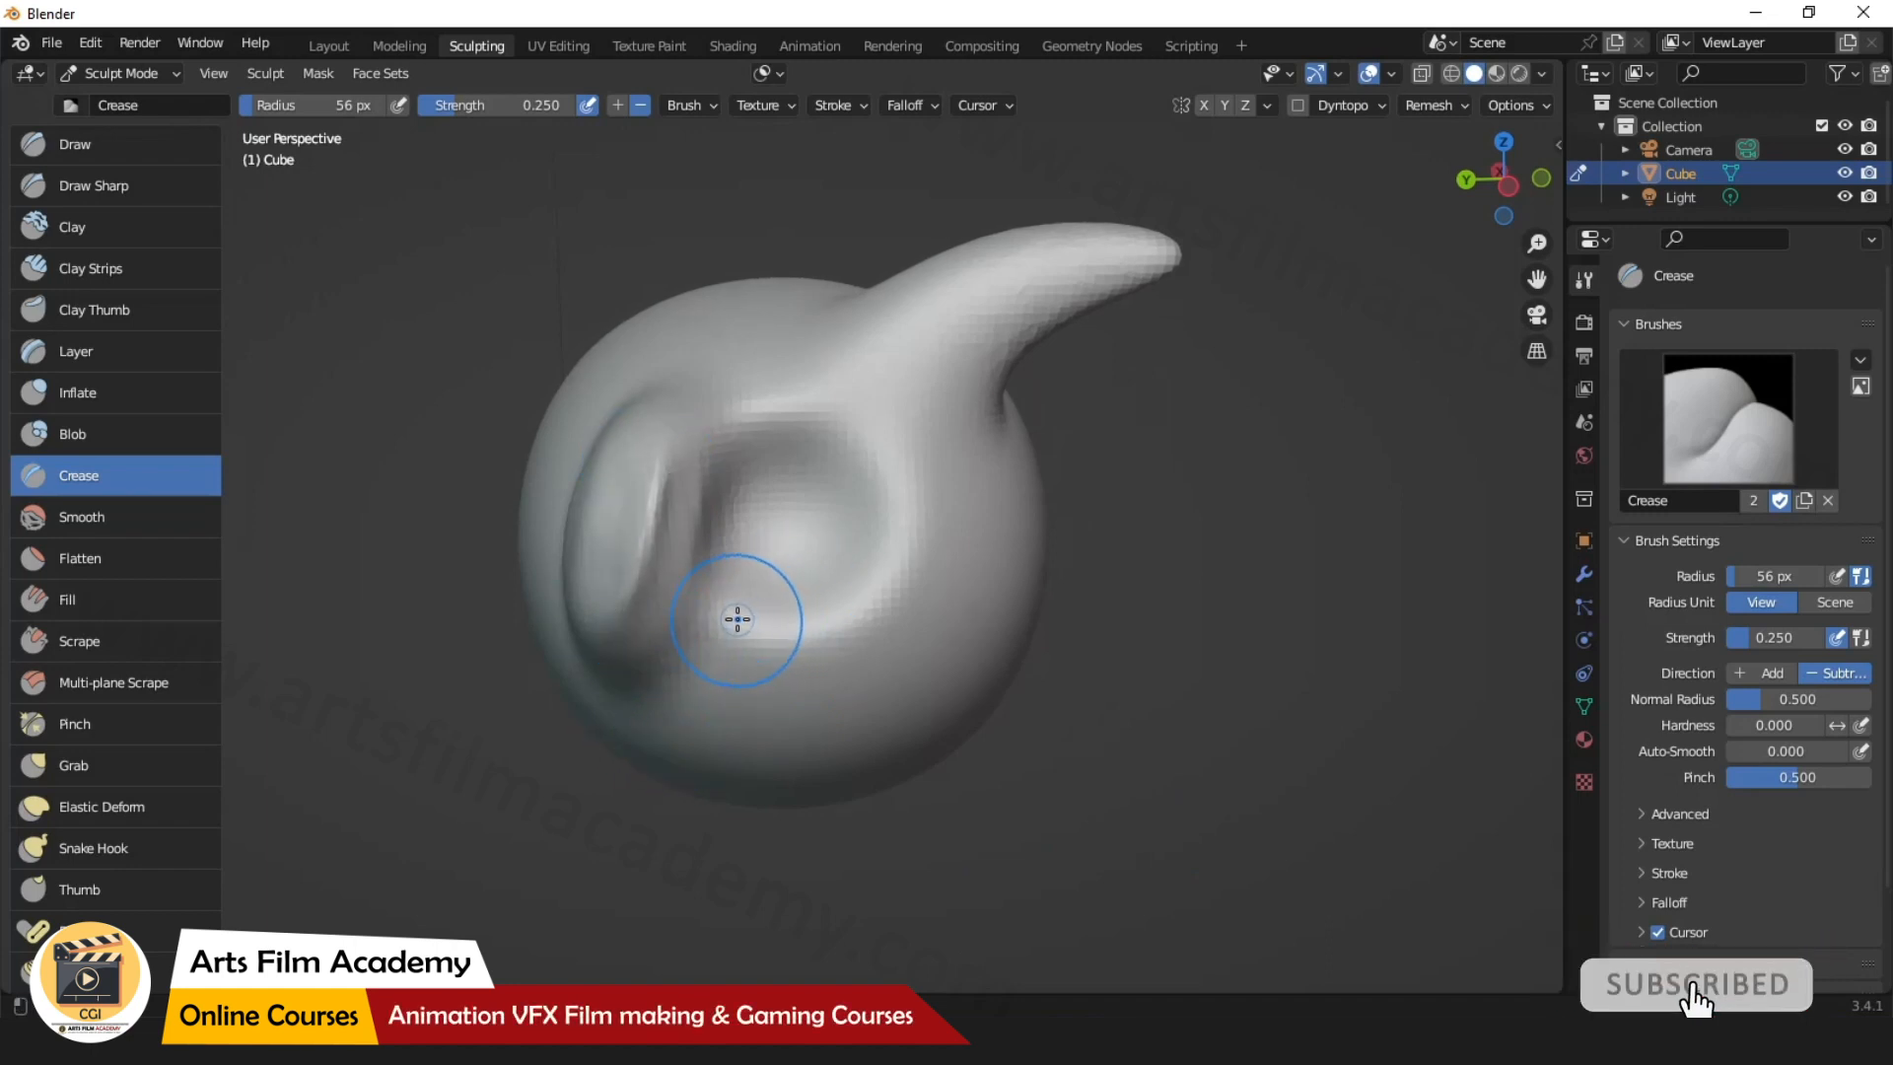
Crease around the rim of the hollow to define its outline.
mouse_move(782, 439)
mouse_down()
mouse_move(878, 464)
mouse_move(782, 435)
mouse_up()
mouse_move(926, 513)
mouse_down()
mouse_move(739, 625)
mouse_move(837, 630)
mouse_move(875, 441)
mouse_up()
drag(733, 428, 908, 531)
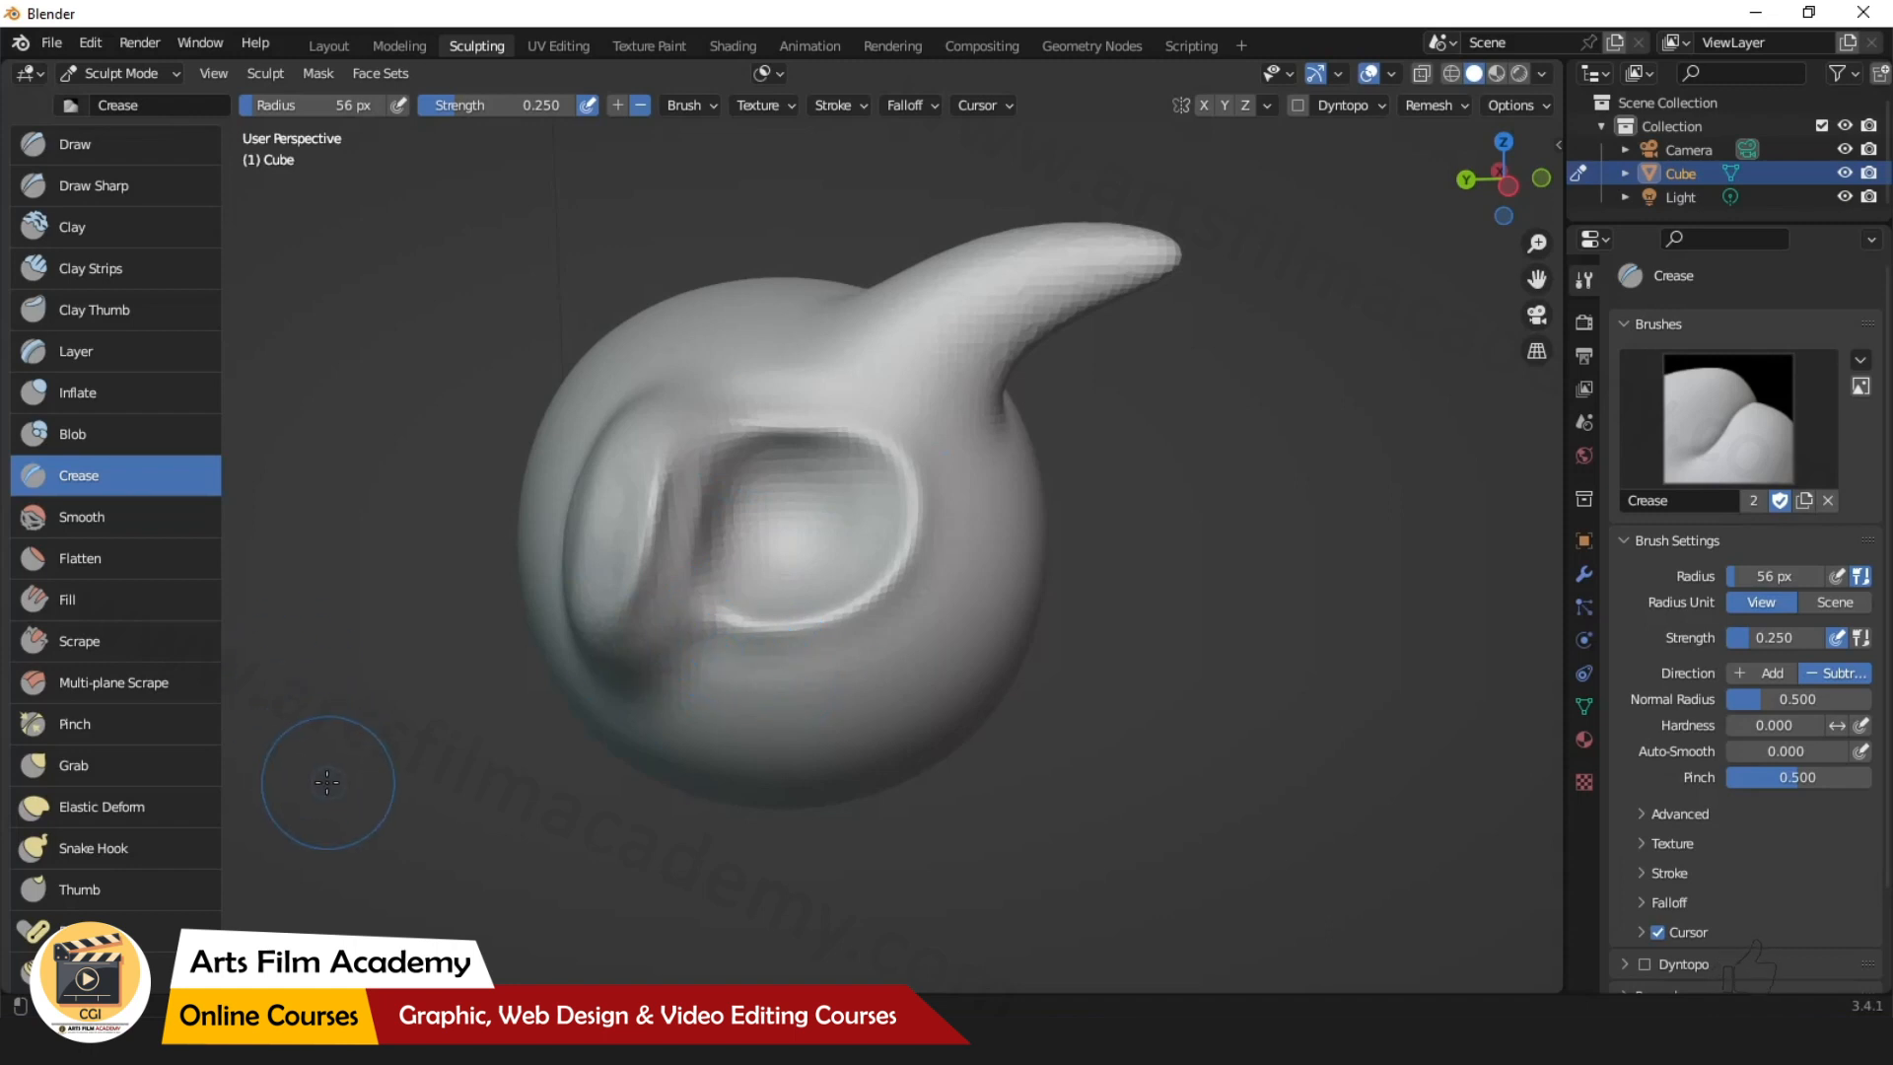
Switch to the Pinch brush and sharpen the hollow's rim and the neighbouring bump edge with repeated strokes.
scroll(71, 654, down, 3)
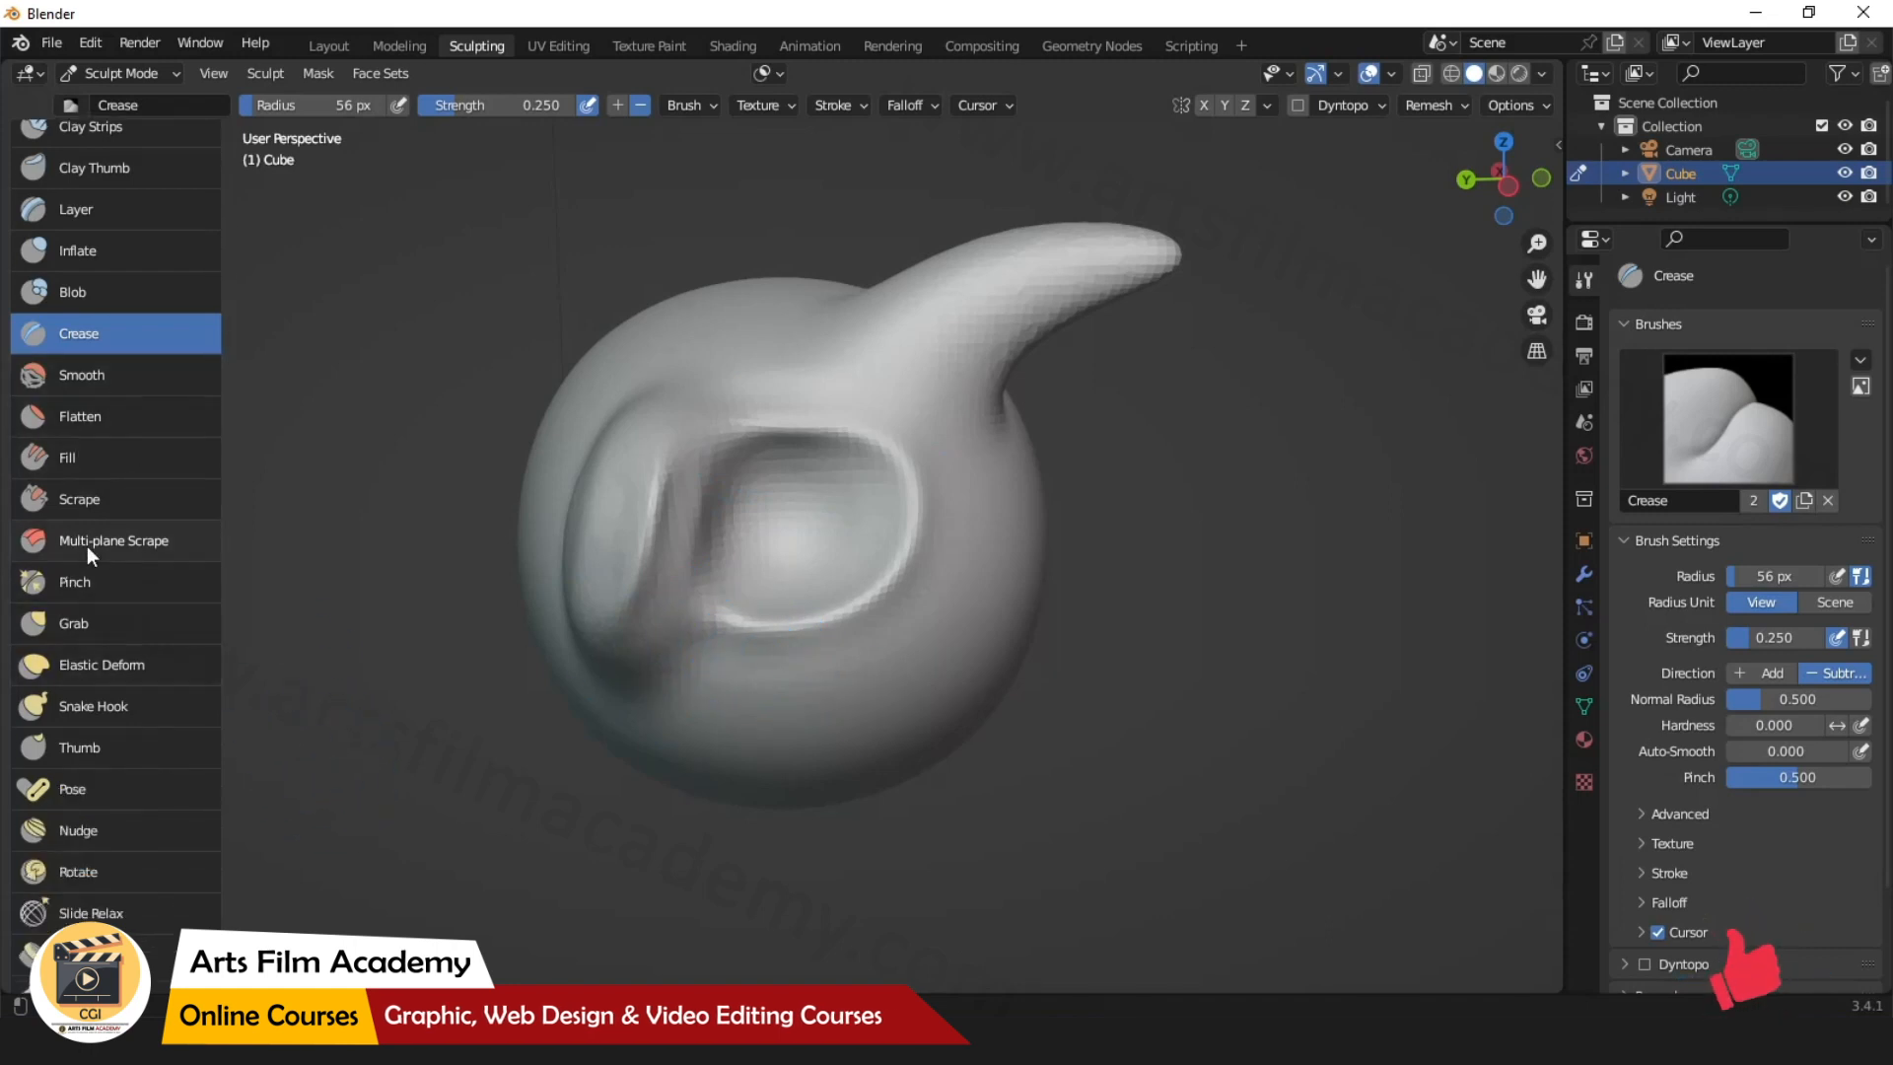
click(86, 582)
drag(874, 516, 729, 433)
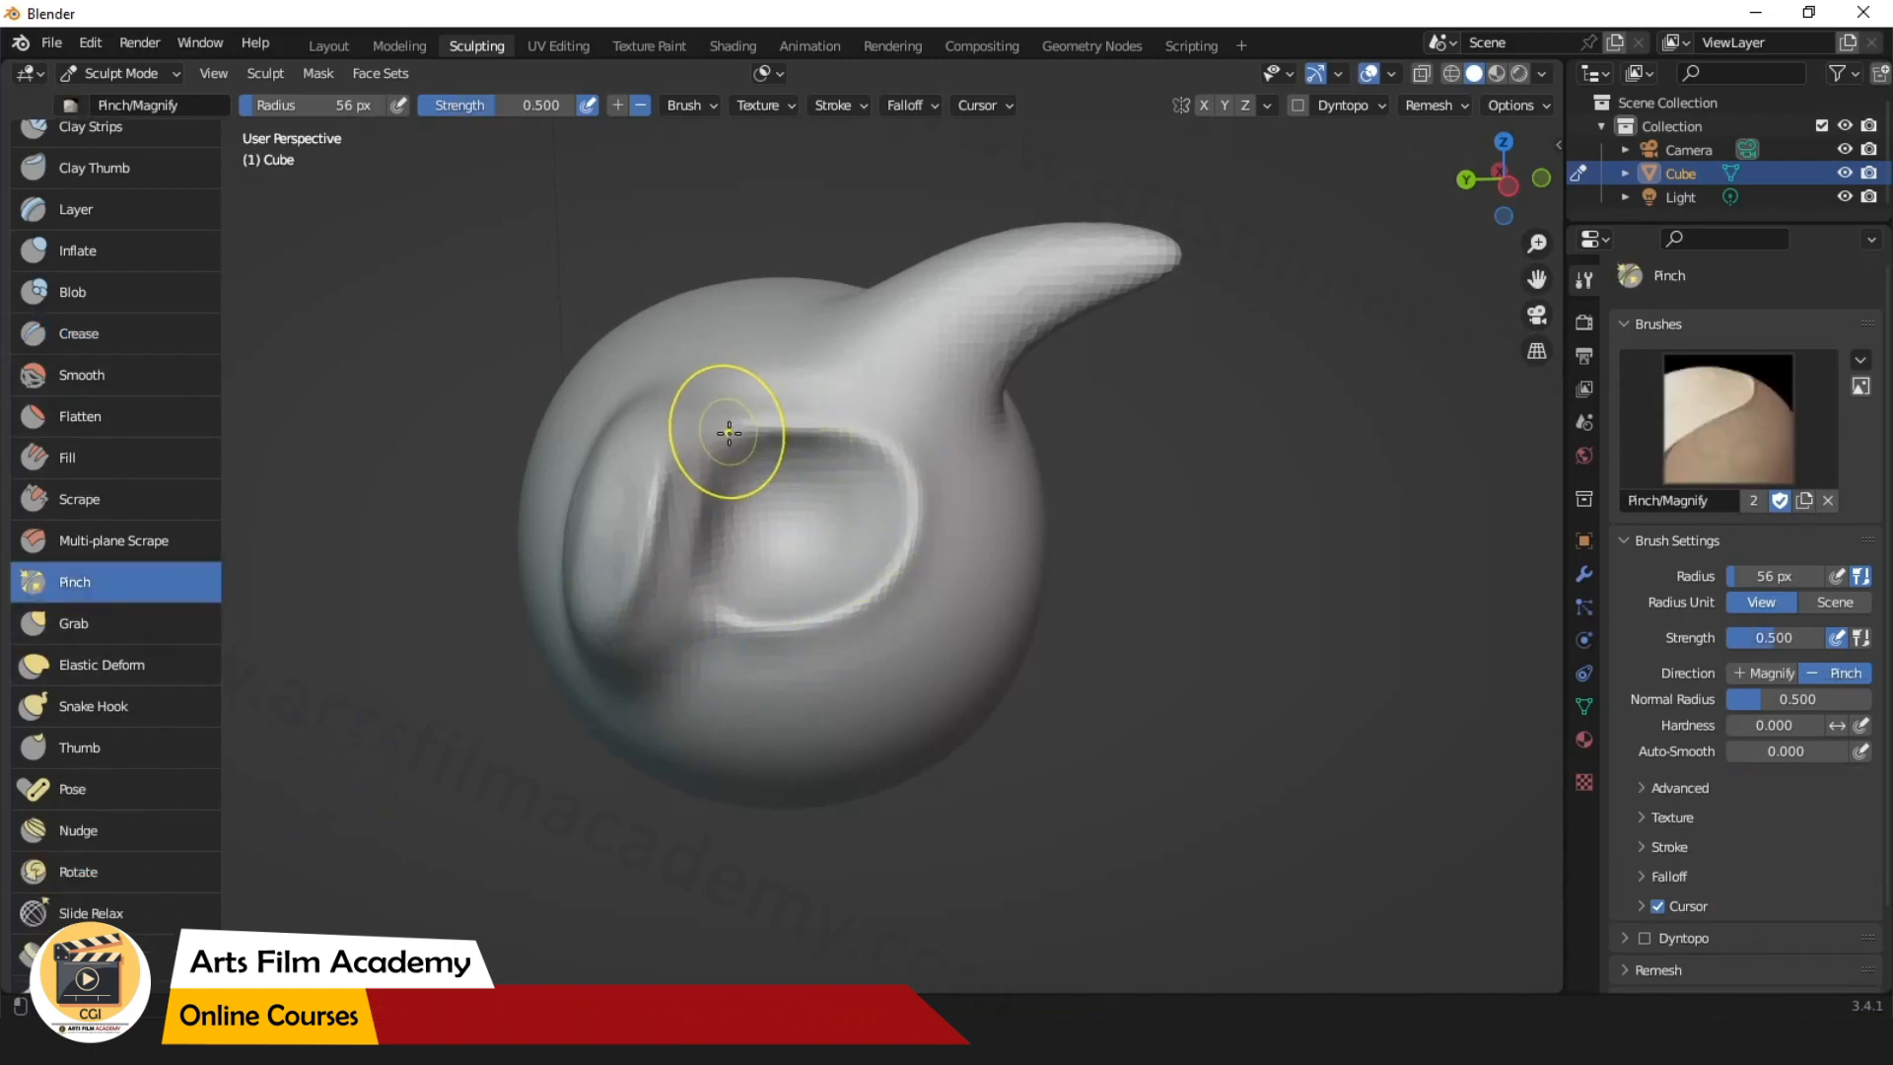
mouse_move(885, 446)
mouse_down()
mouse_move(885, 555)
mouse_move(727, 629)
mouse_move(809, 632)
mouse_up()
drag(892, 459, 763, 426)
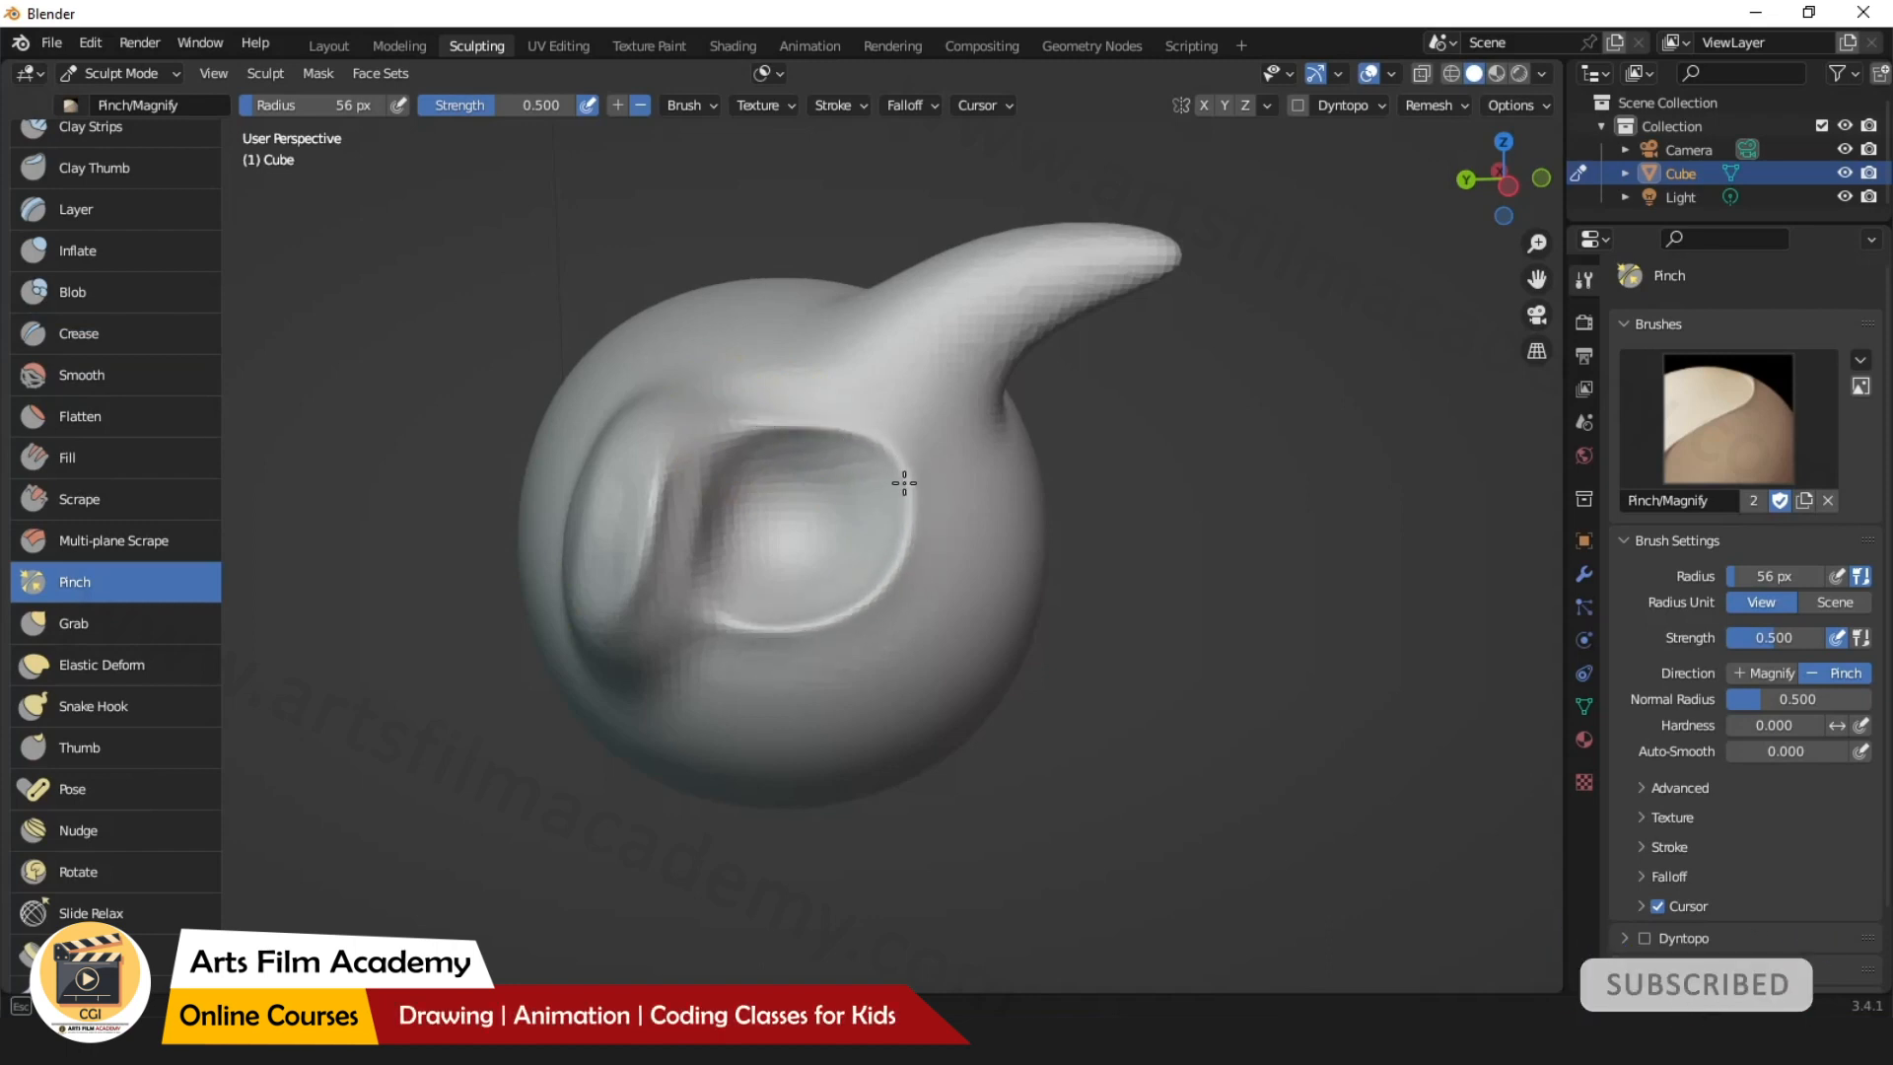
drag(904, 483, 766, 624)
mouse_move(901, 471)
mouse_down()
mouse_move(765, 423)
mouse_move(895, 463)
mouse_move(786, 629)
mouse_move(724, 627)
mouse_up()
drag(668, 492, 649, 550)
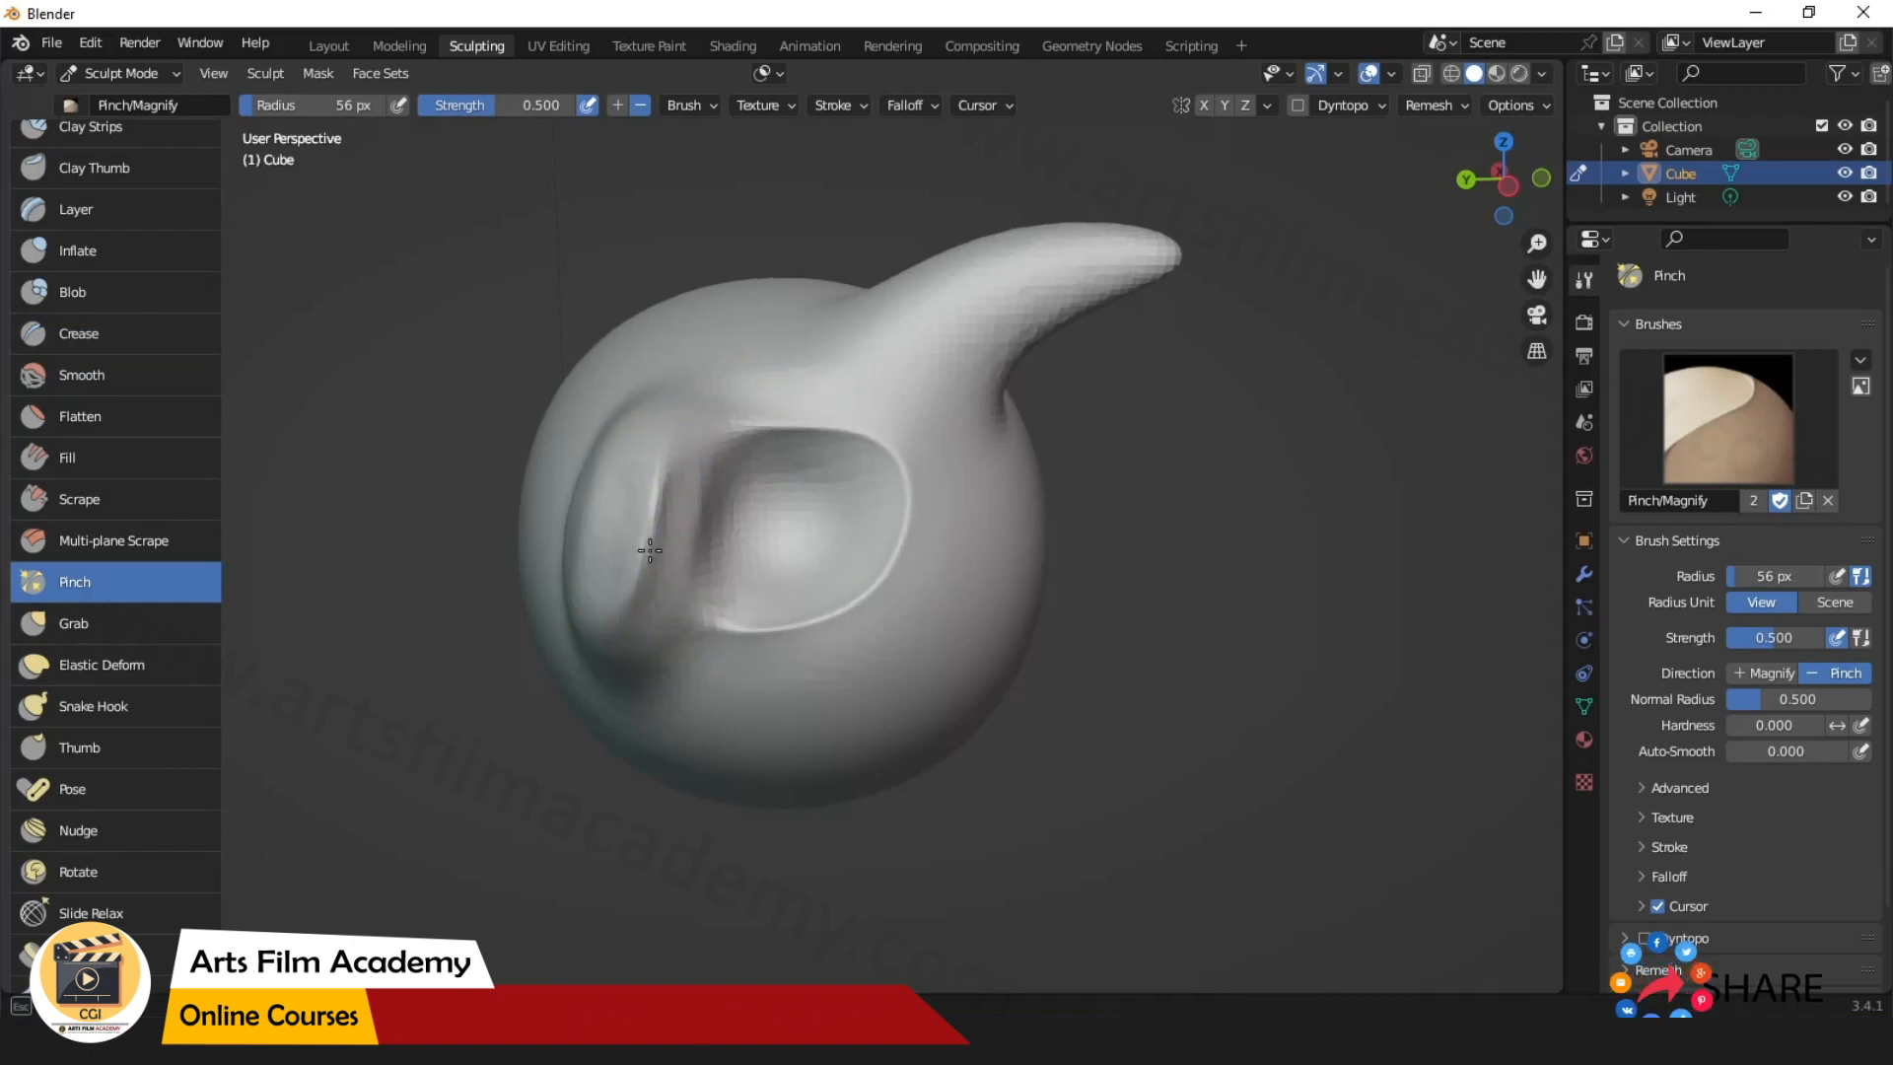
mouse_move(1144, 760)
middle_down()
mouse_move(1240, 740)
mouse_move(1093, 767)
mouse_move(1222, 754)
middle_up()
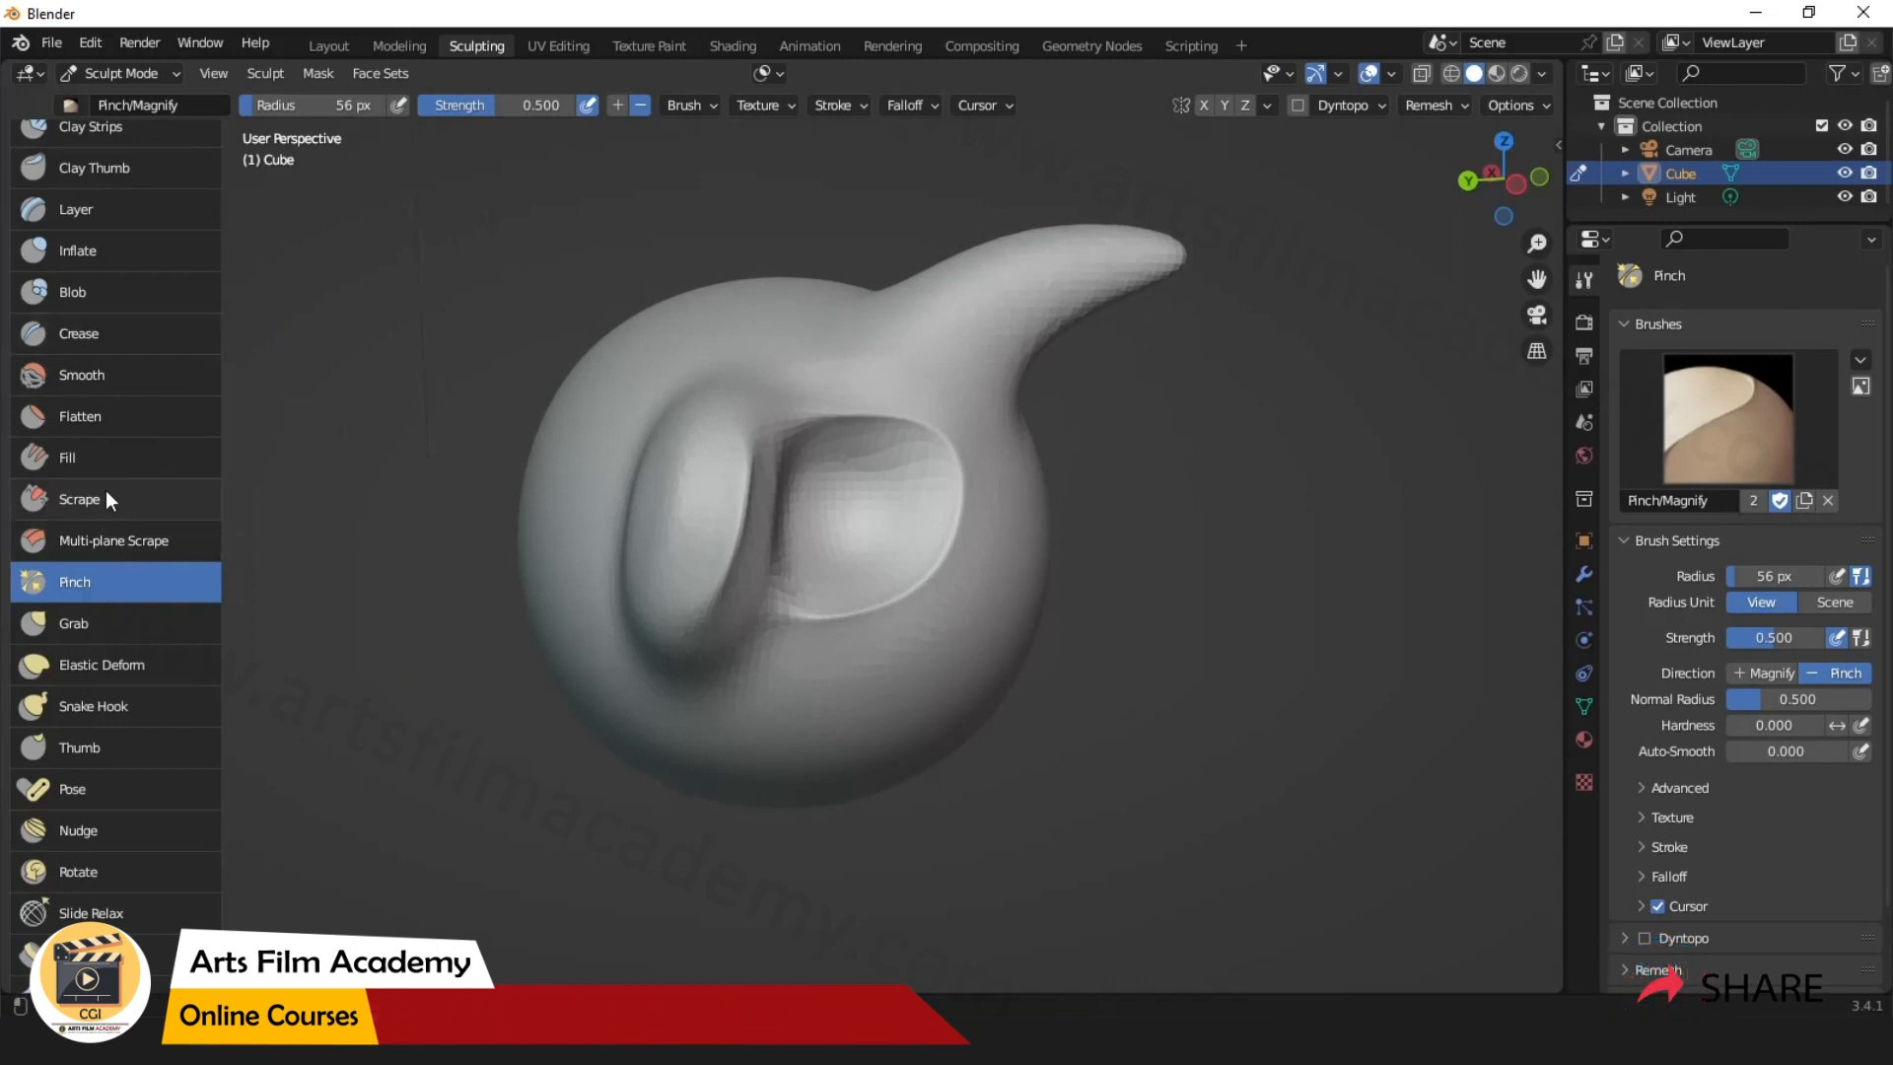
Switch to the Flatten brush and enlarge its radius to 187 px.
click(86, 418)
middle_drag(513, 611, 428, 698)
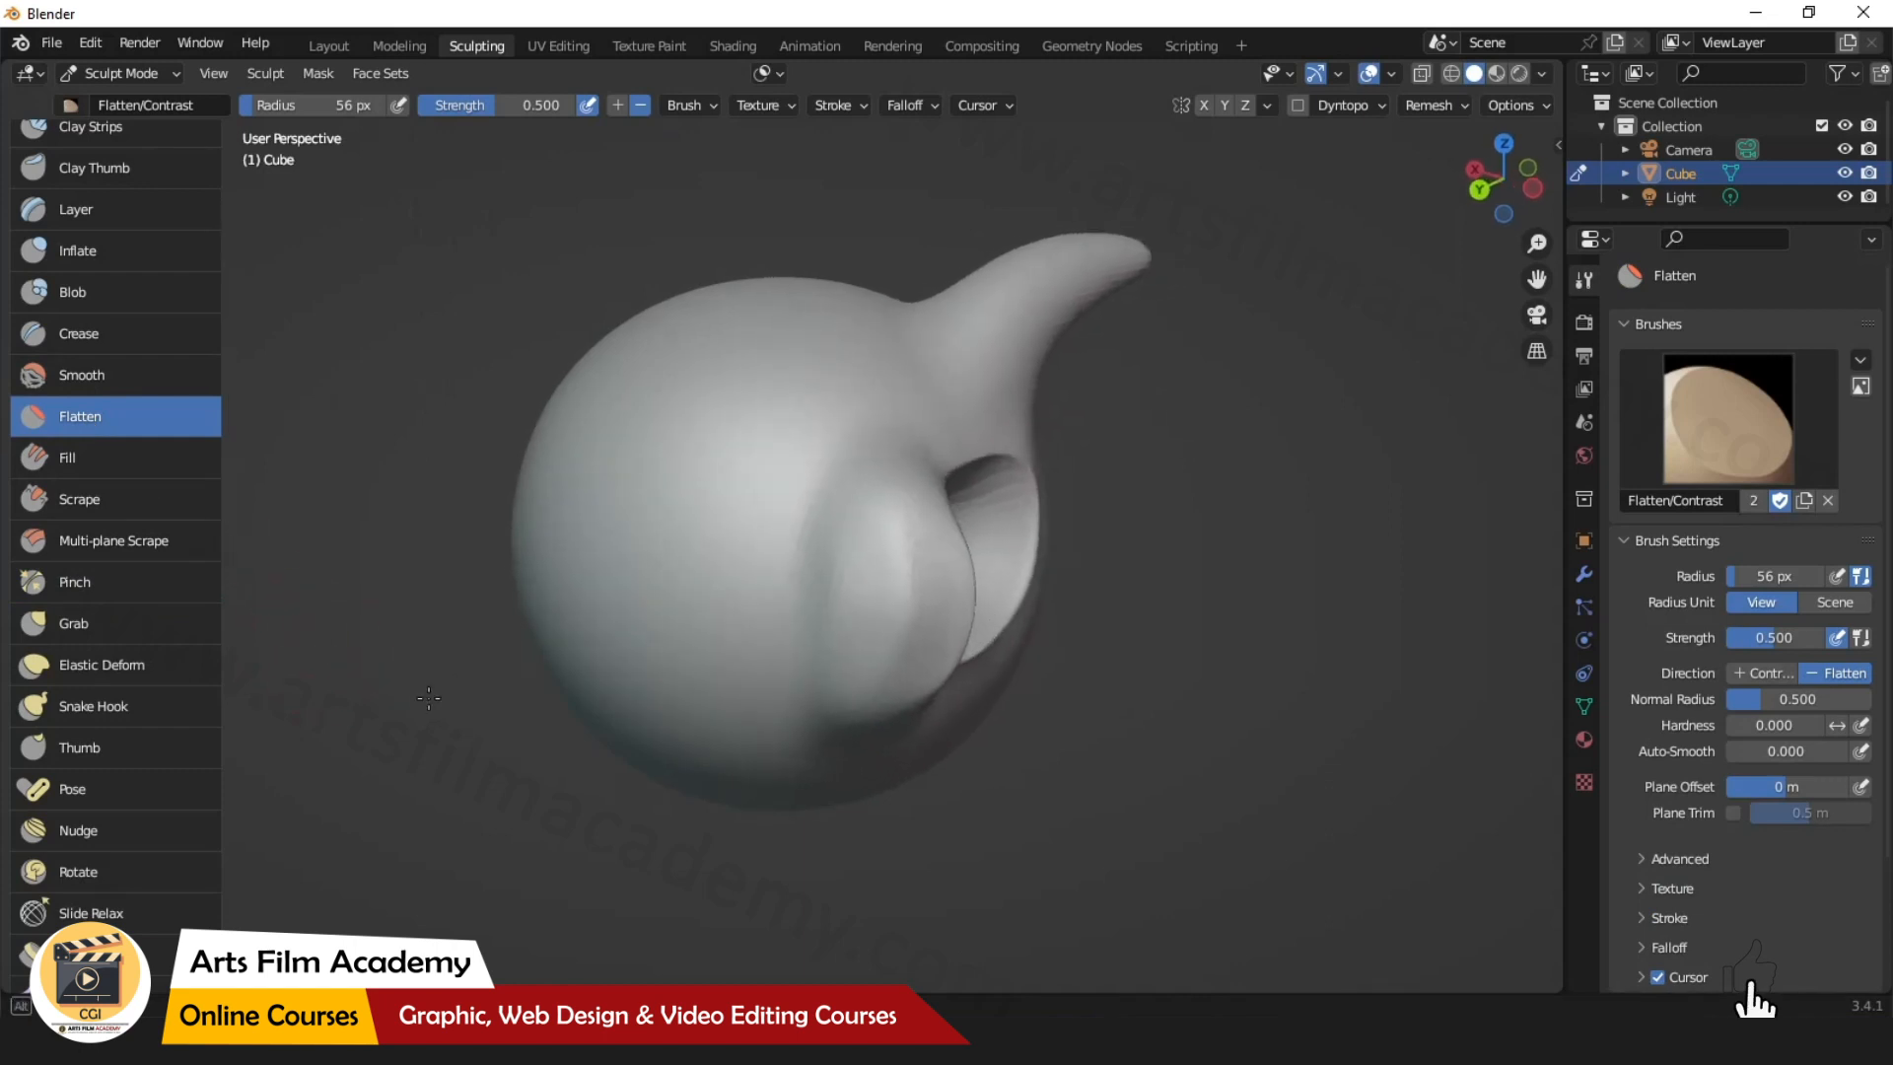
key(bracketright)
key(bracketright)
key(bracketright)
key(bracketright)
key(bracketright)
key(bracketright)
key(bracketright)
key(bracketright)
key(bracketright)
key(bracketright)
key(bracketright)
key(bracketright)
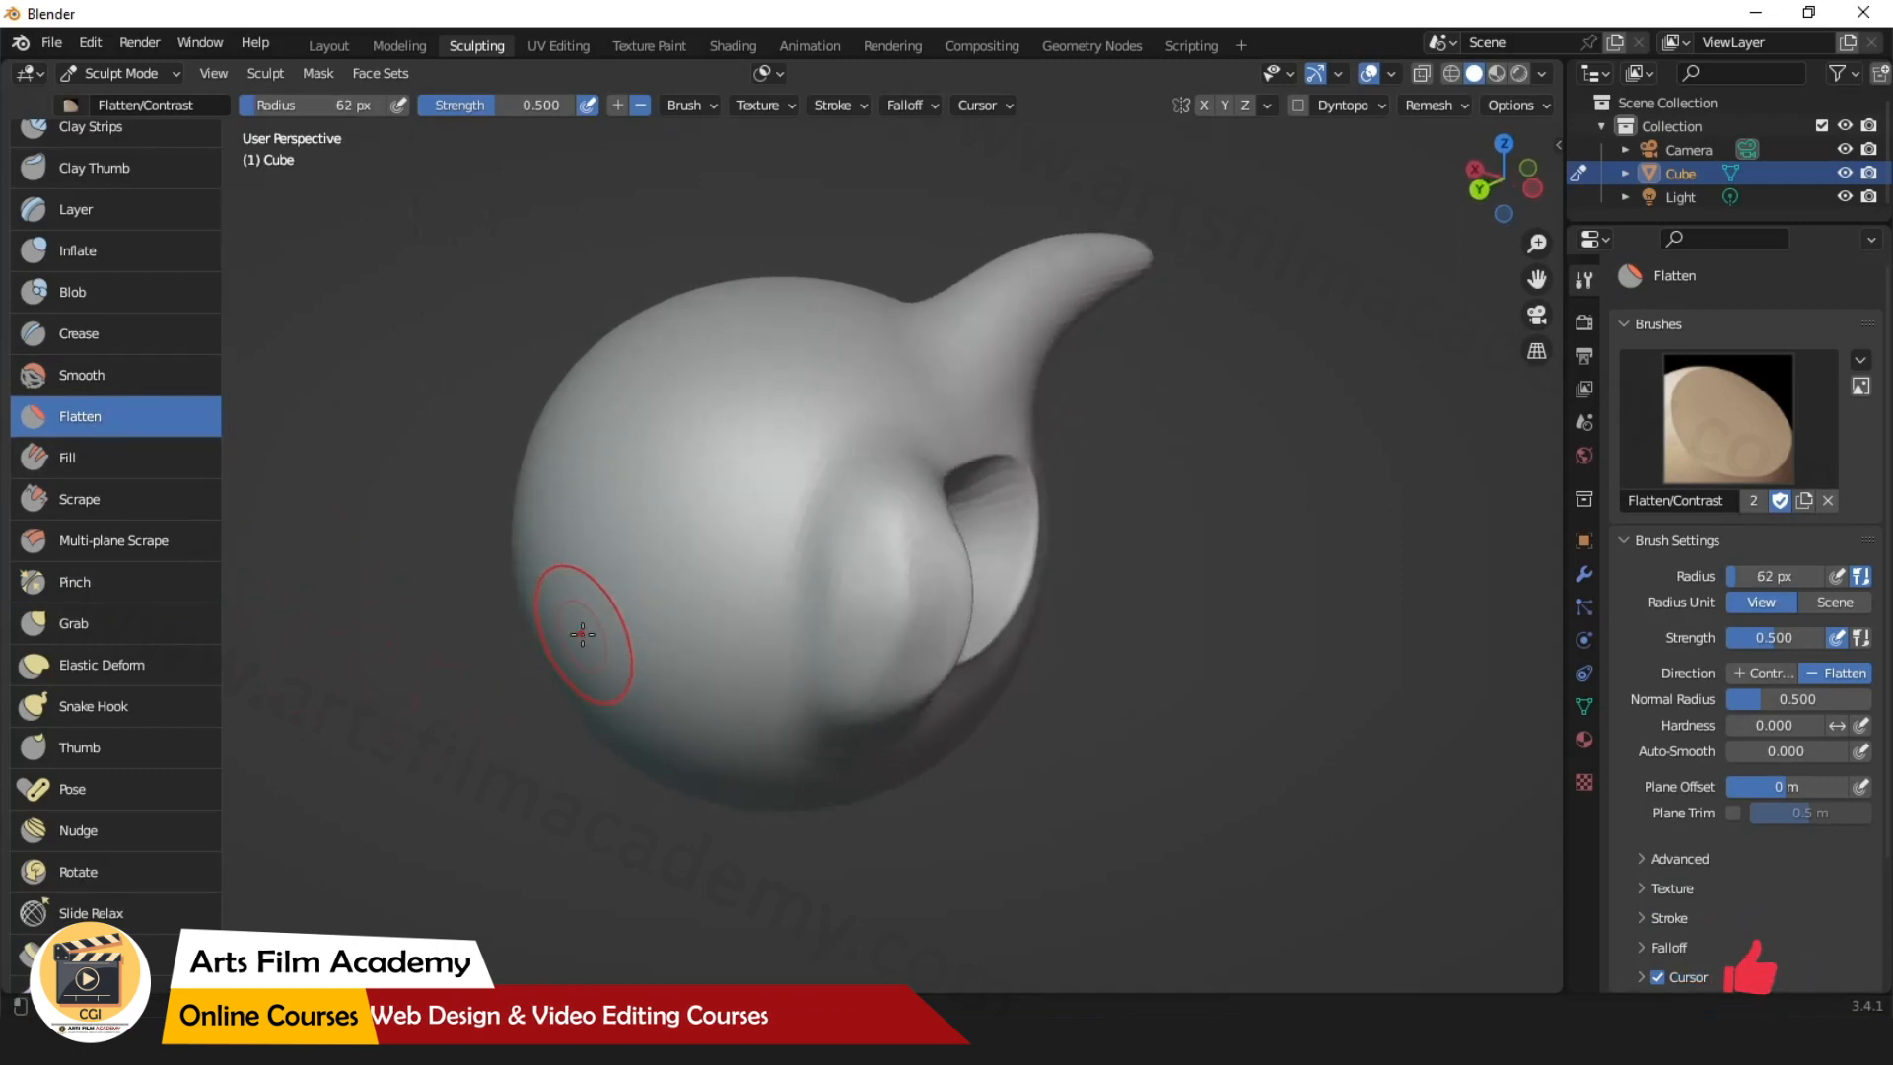
key(bracketright)
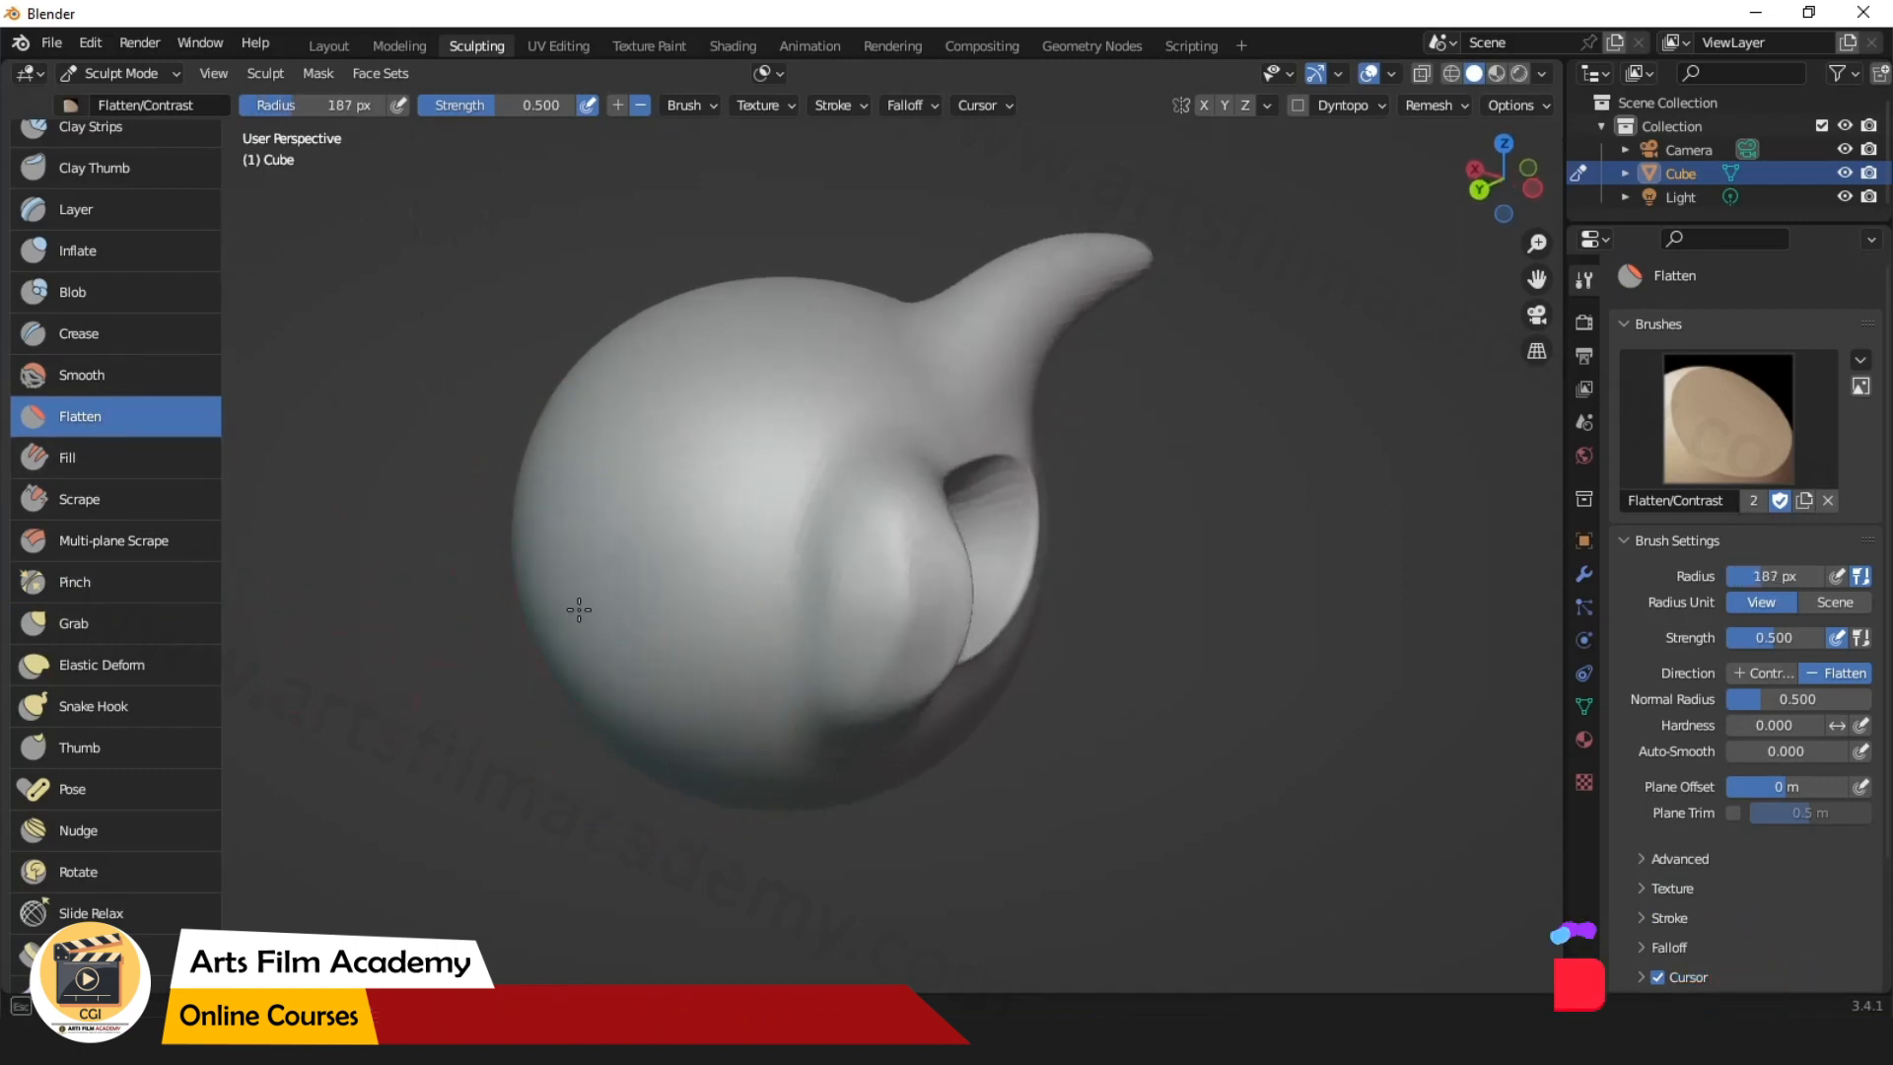
mouse_move(802, 641)
middle_down()
mouse_move(859, 806)
mouse_move(921, 678)
middle_up()
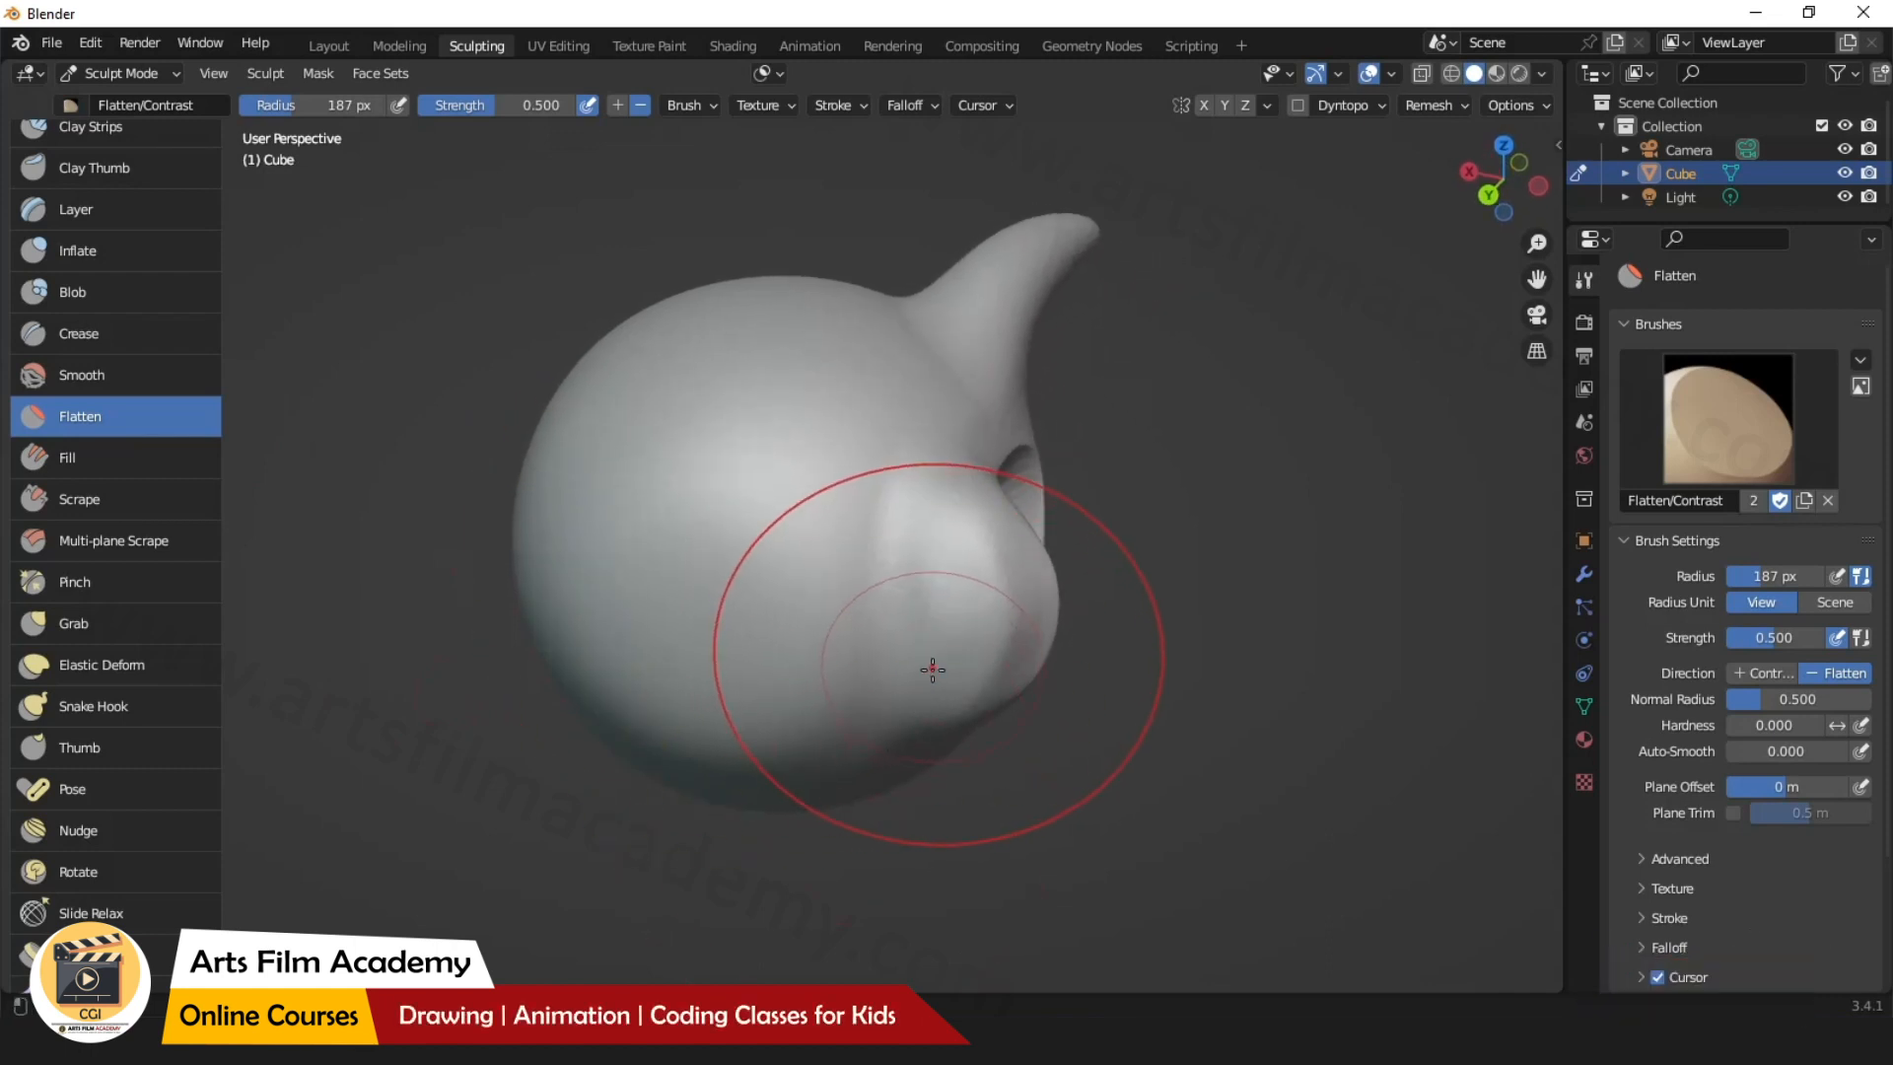
Reduce the Flatten brush radius to 63 px and flatten the face of the oval bump.
key(bracketleft)
key(bracketleft)
key(bracketleft)
key(bracketleft)
key(bracketleft)
key(bracketleft)
key(bracketleft)
key(bracketleft)
key(bracketleft)
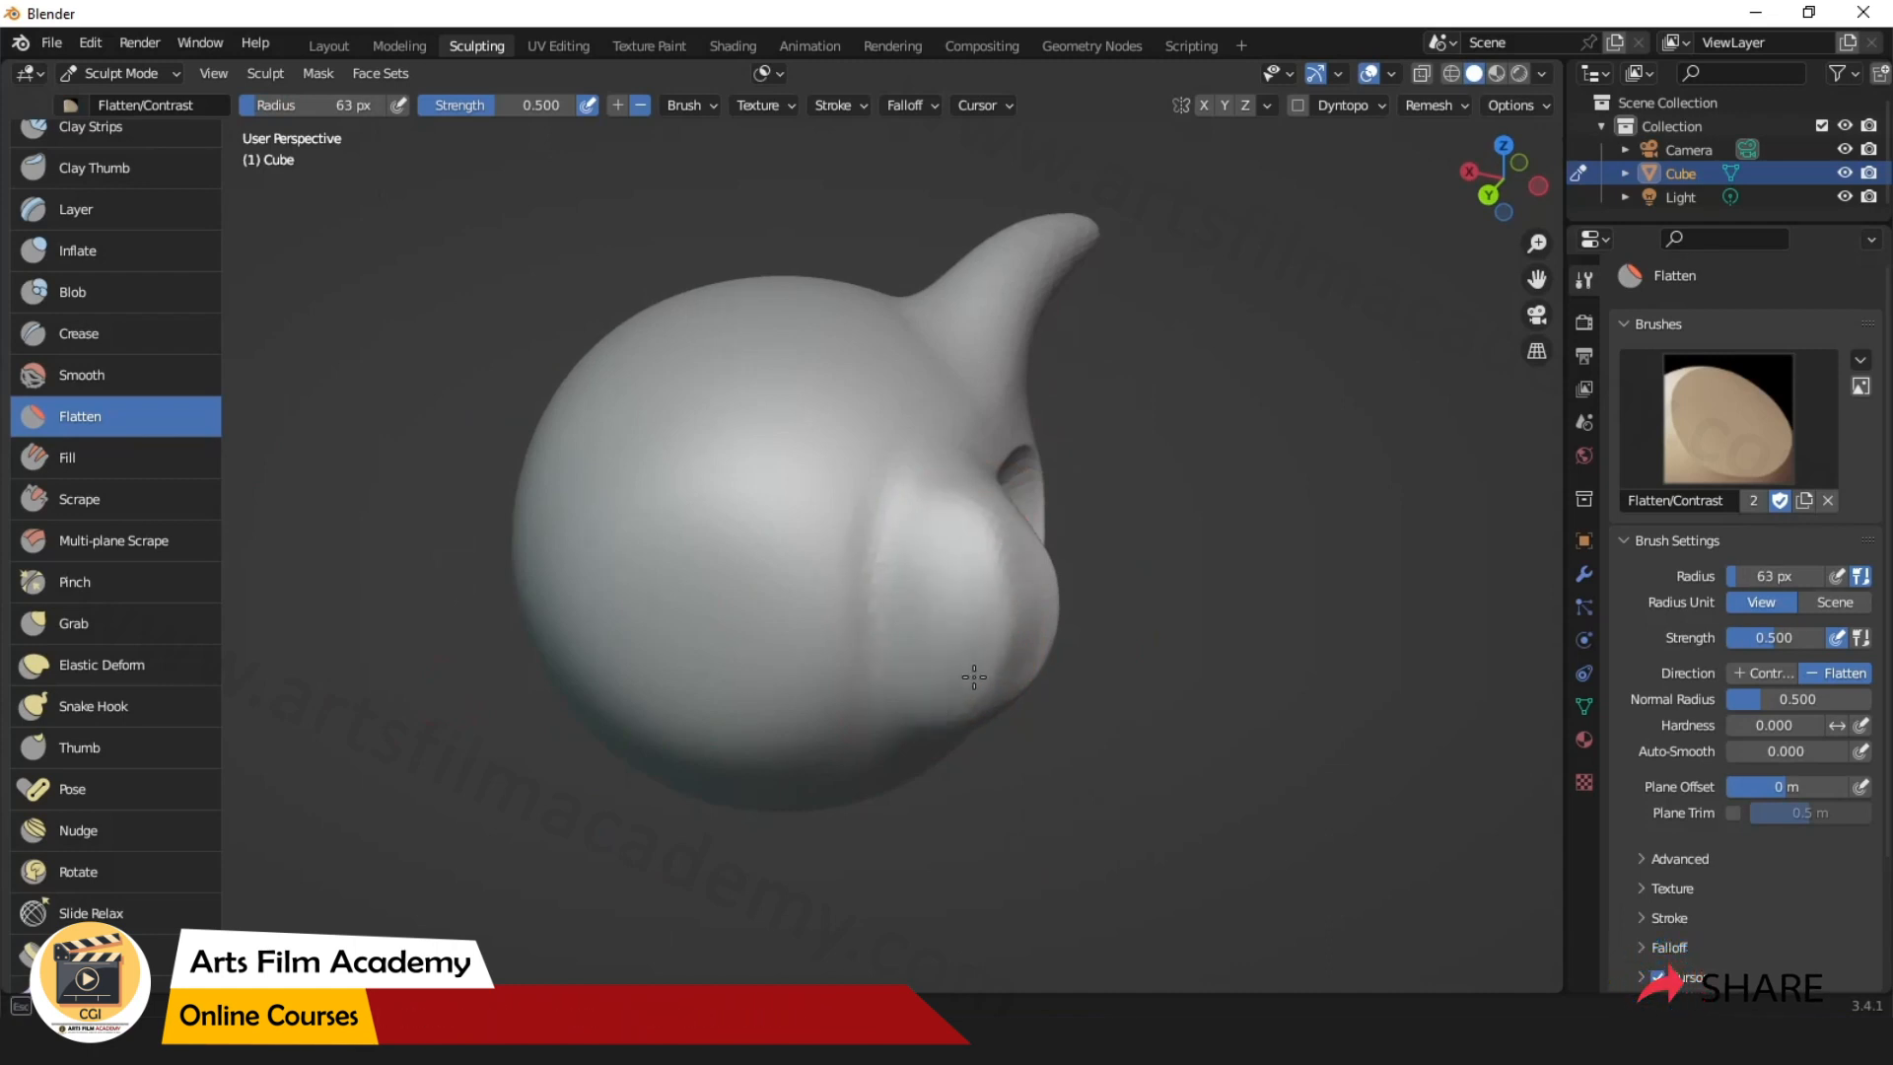
drag(916, 627, 961, 670)
mouse_move(995, 705)
middle_down()
mouse_move(902, 717)
mouse_move(1057, 590)
mouse_move(891, 443)
mouse_move(869, 496)
mouse_move(789, 552)
mouse_move(700, 680)
middle_up()
drag(695, 645, 730, 527)
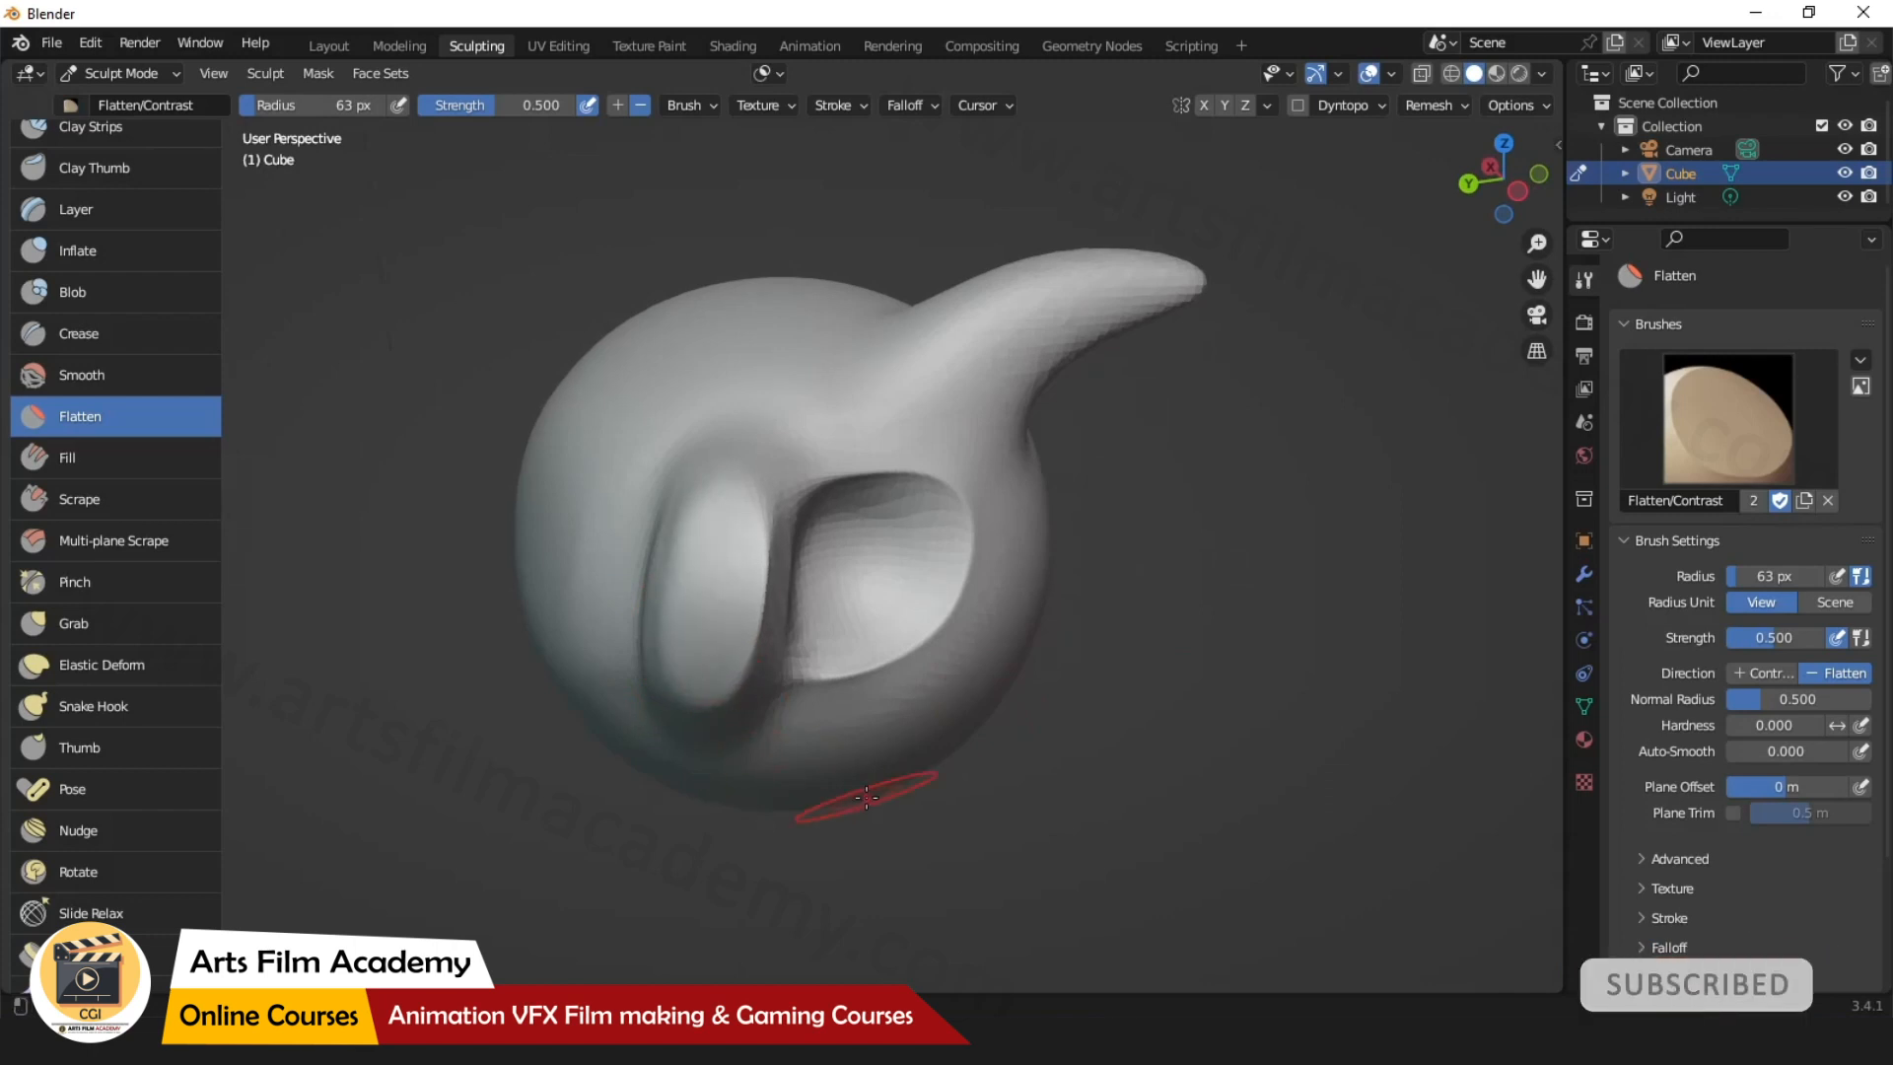
Try flattening the side of the horn with the Flatten brush.
middle_drag(865, 797, 821, 792)
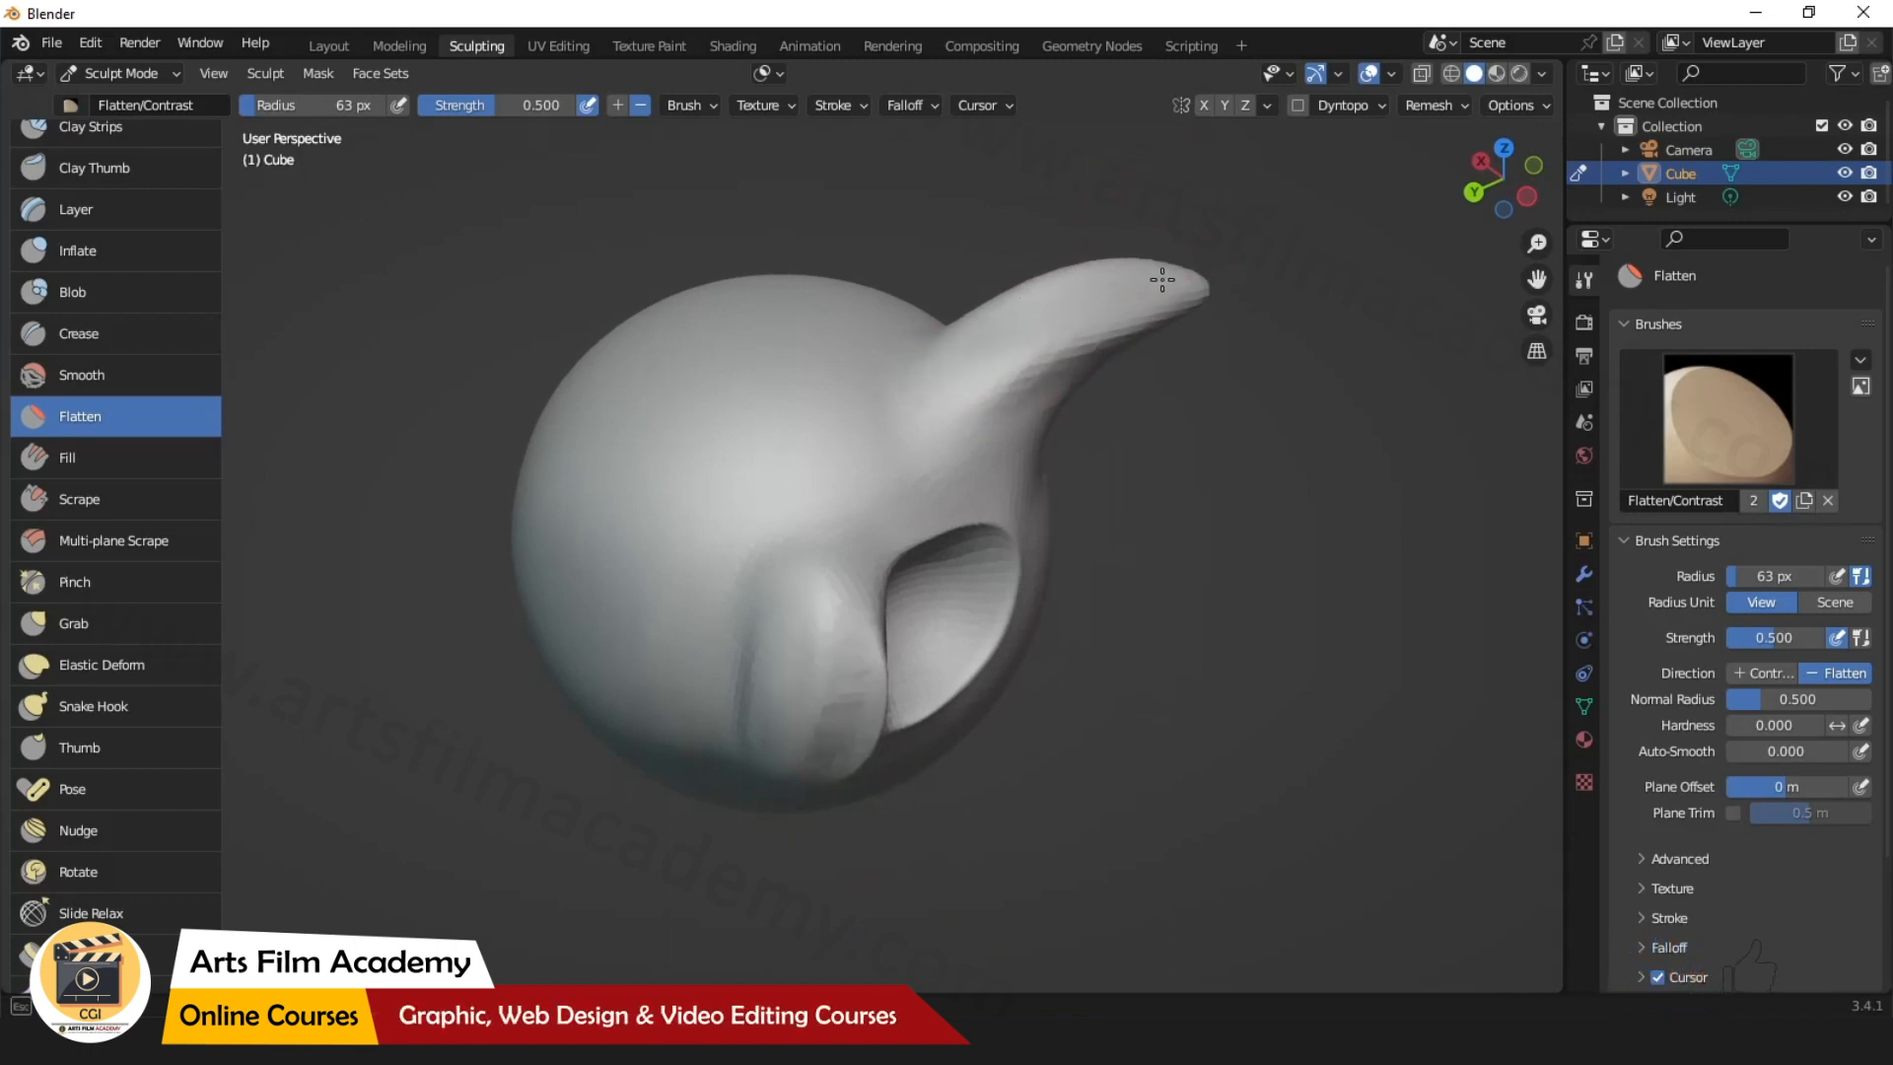
middle_drag(1190, 277, 1185, 325)
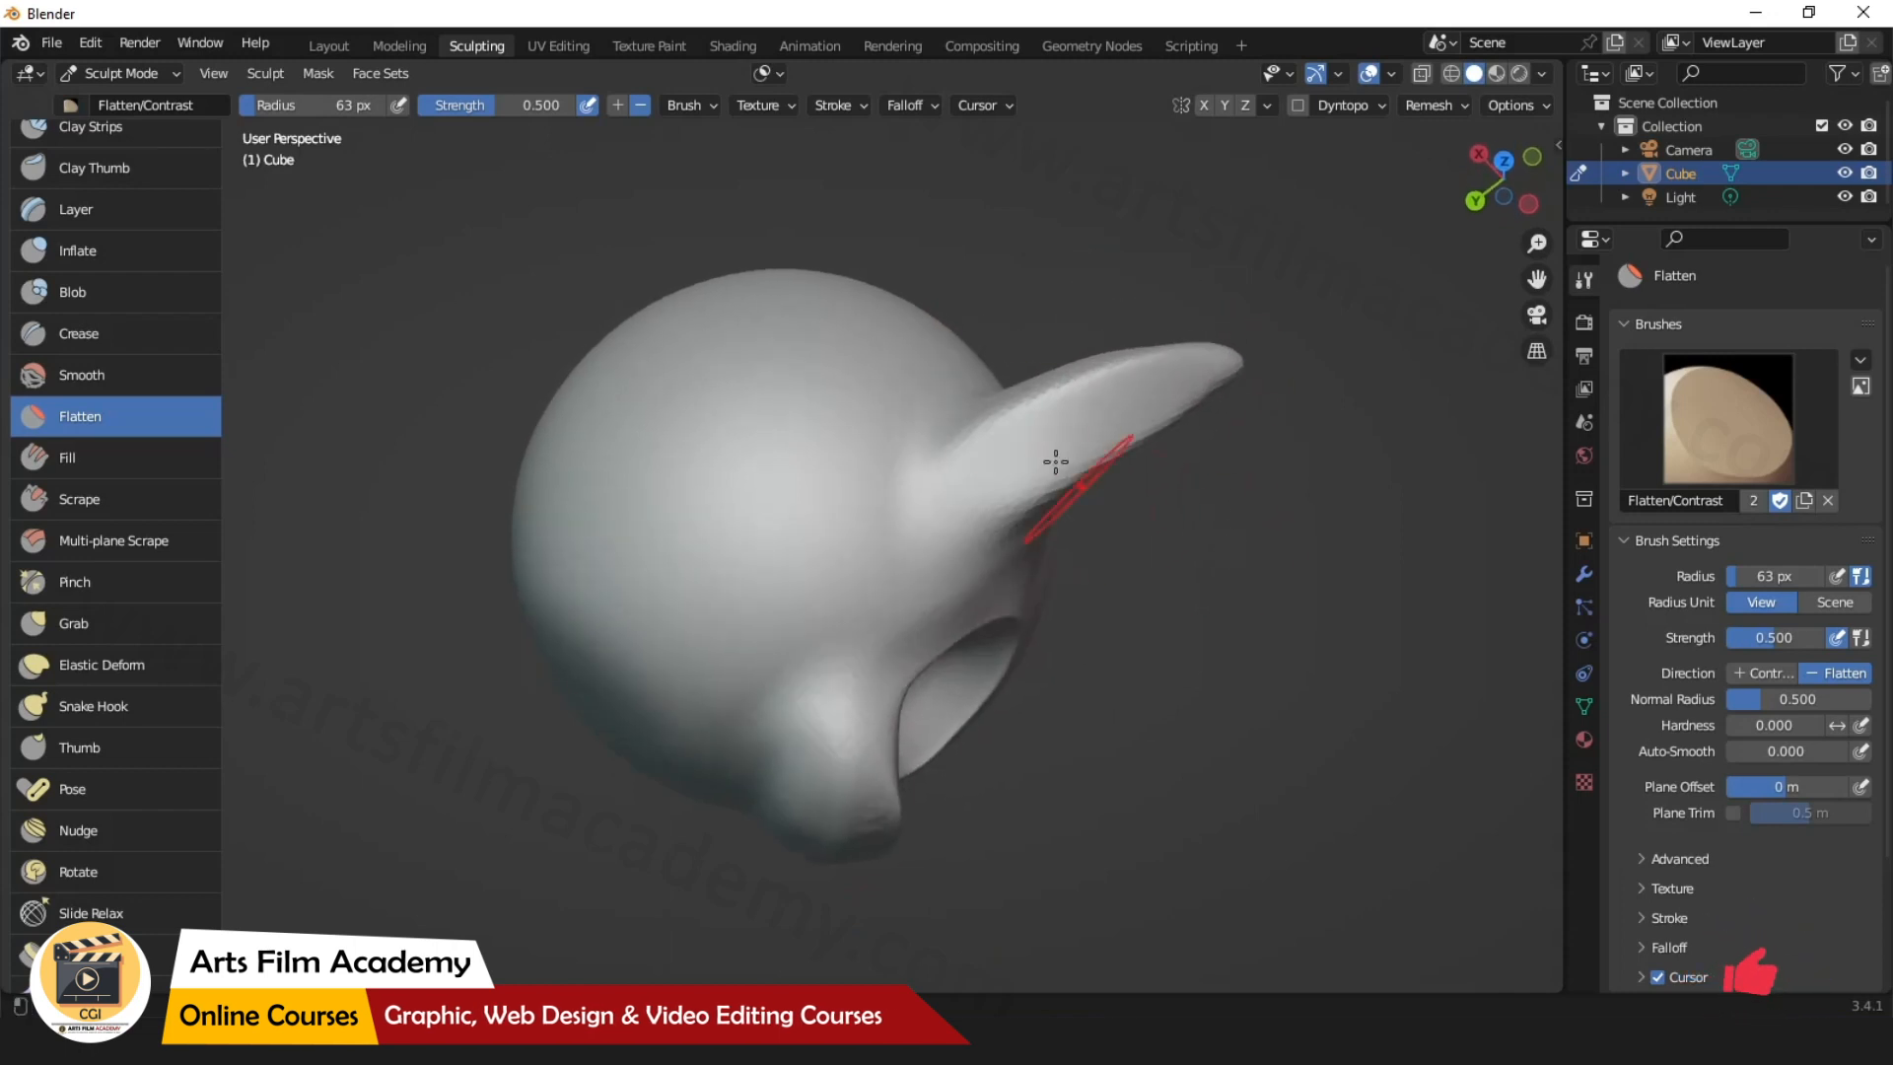
middle_drag(1199, 501, 1085, 569)
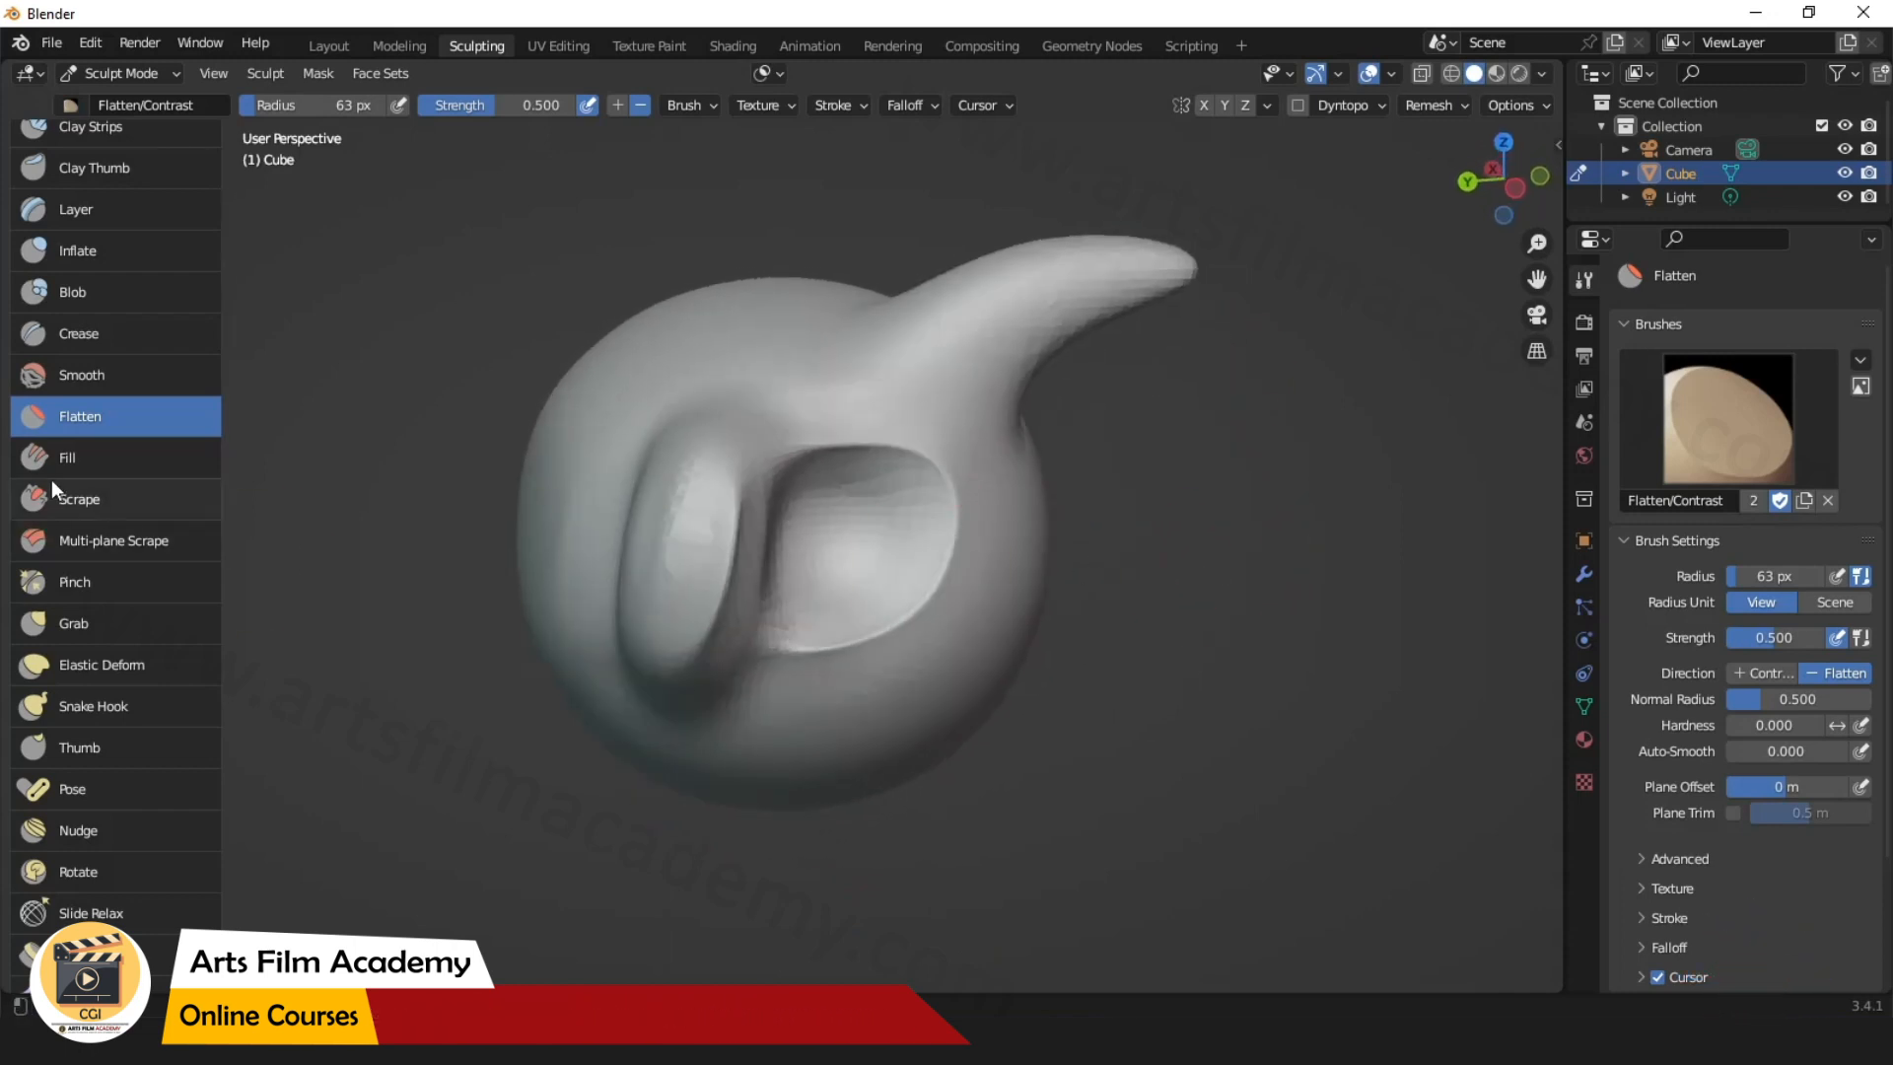
Switch to the Fill brush and fill the inside of the hollow at 63 px radius.
click(71, 458)
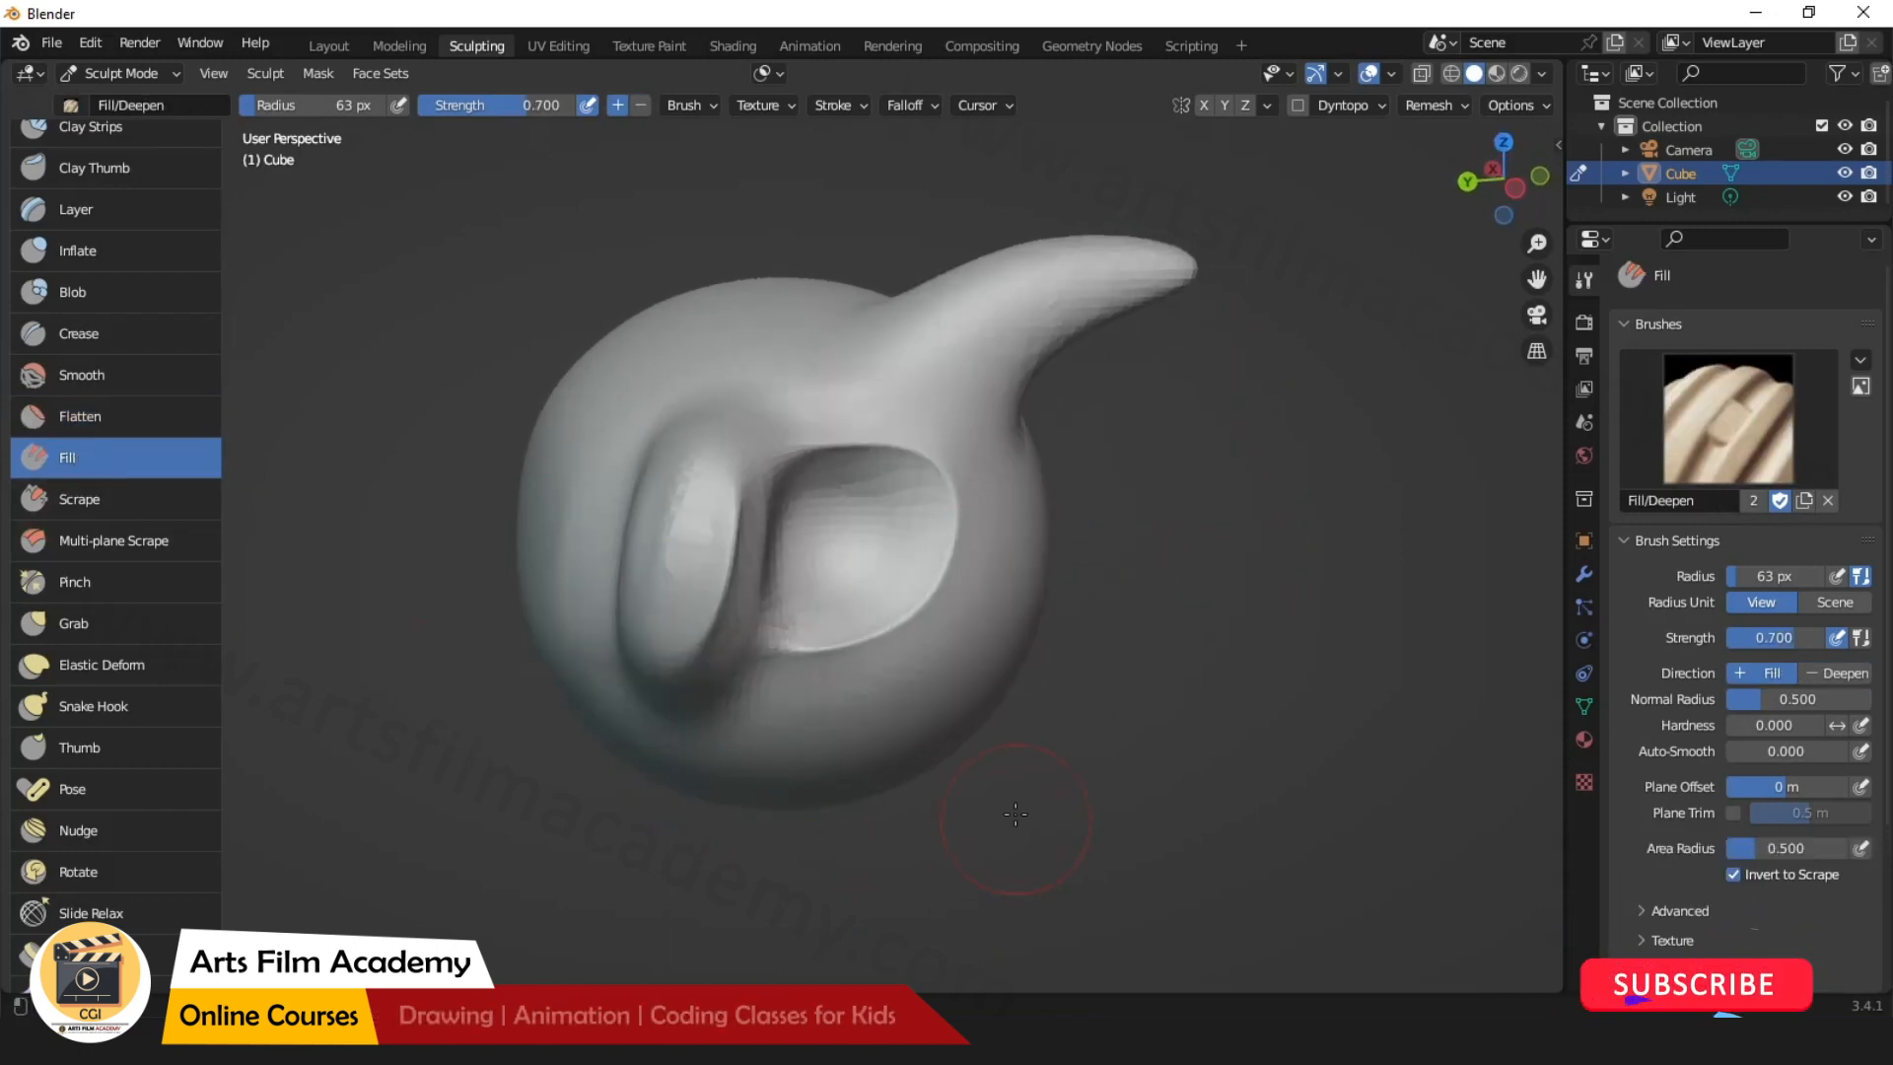
mouse_move(1045, 730)
middle_down()
mouse_move(981, 779)
mouse_move(1127, 786)
middle_up()
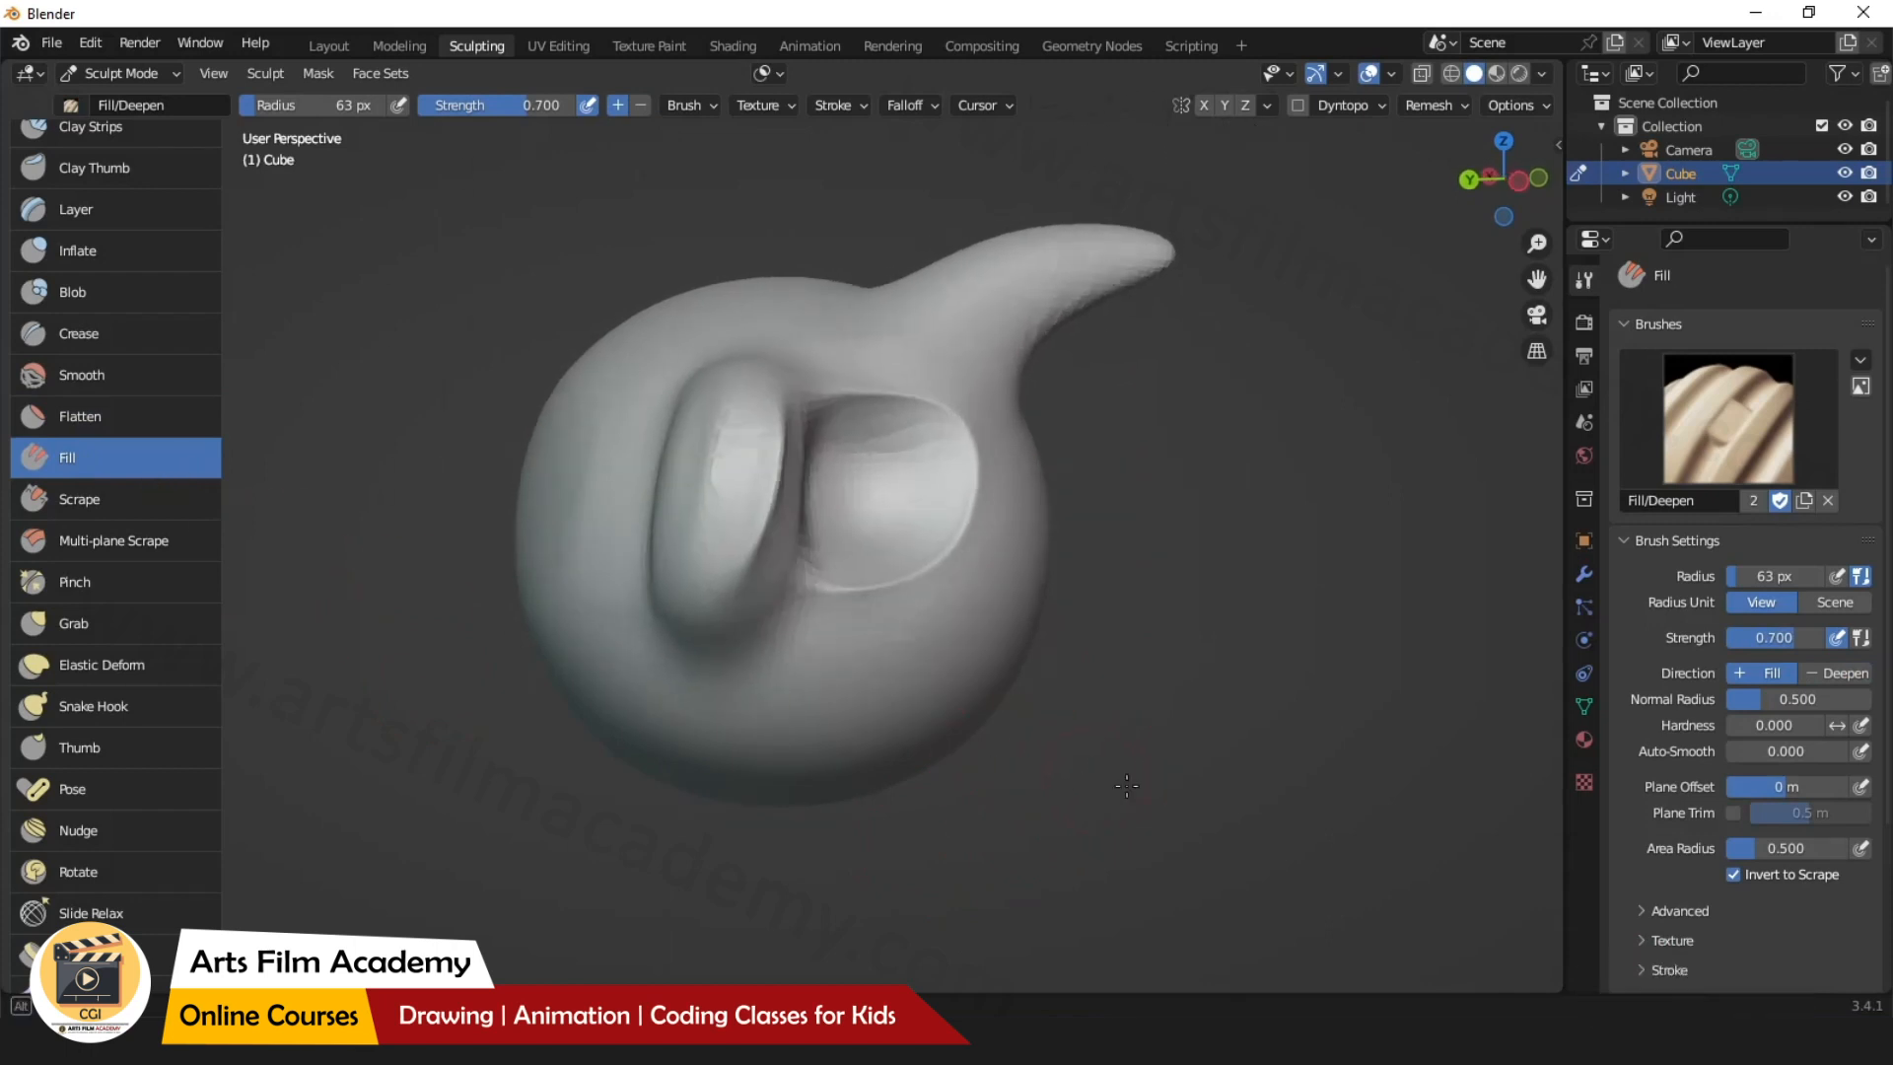
middle_drag(864, 493, 749, 498)
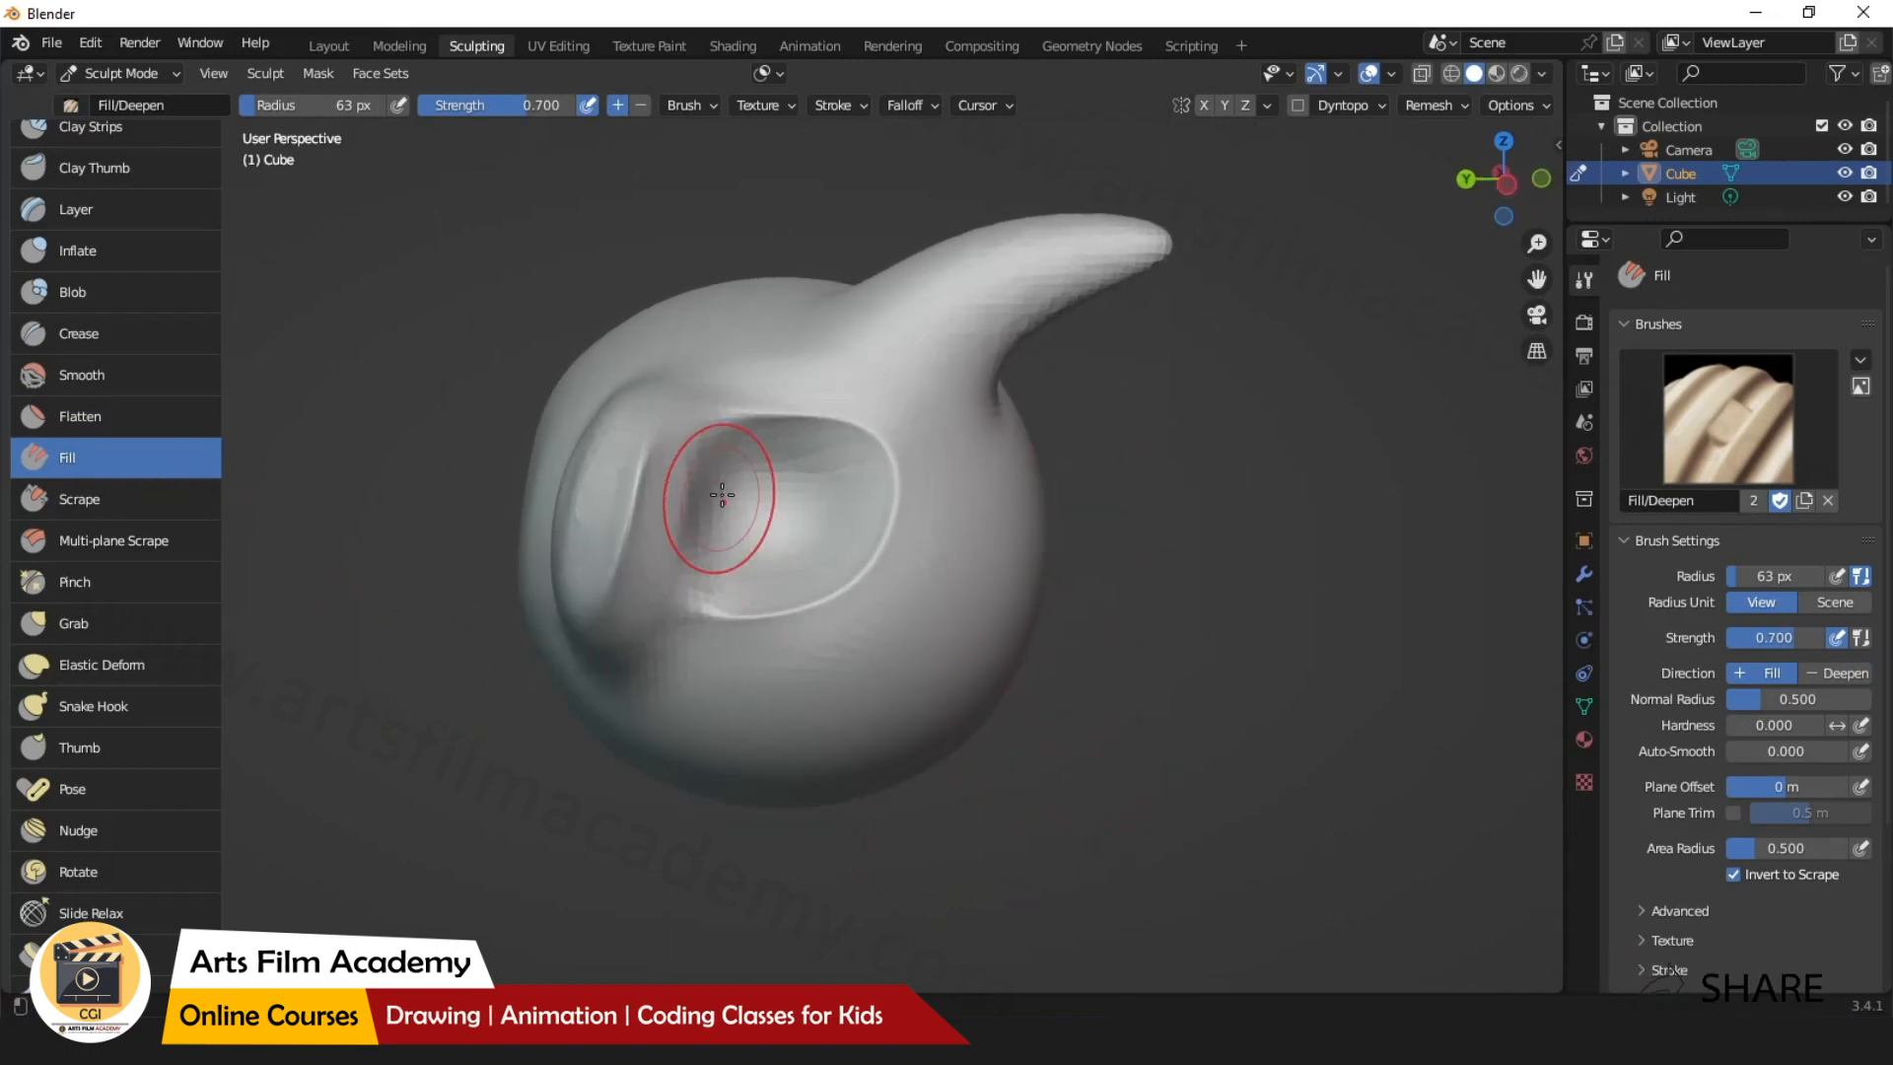
drag(740, 482, 751, 520)
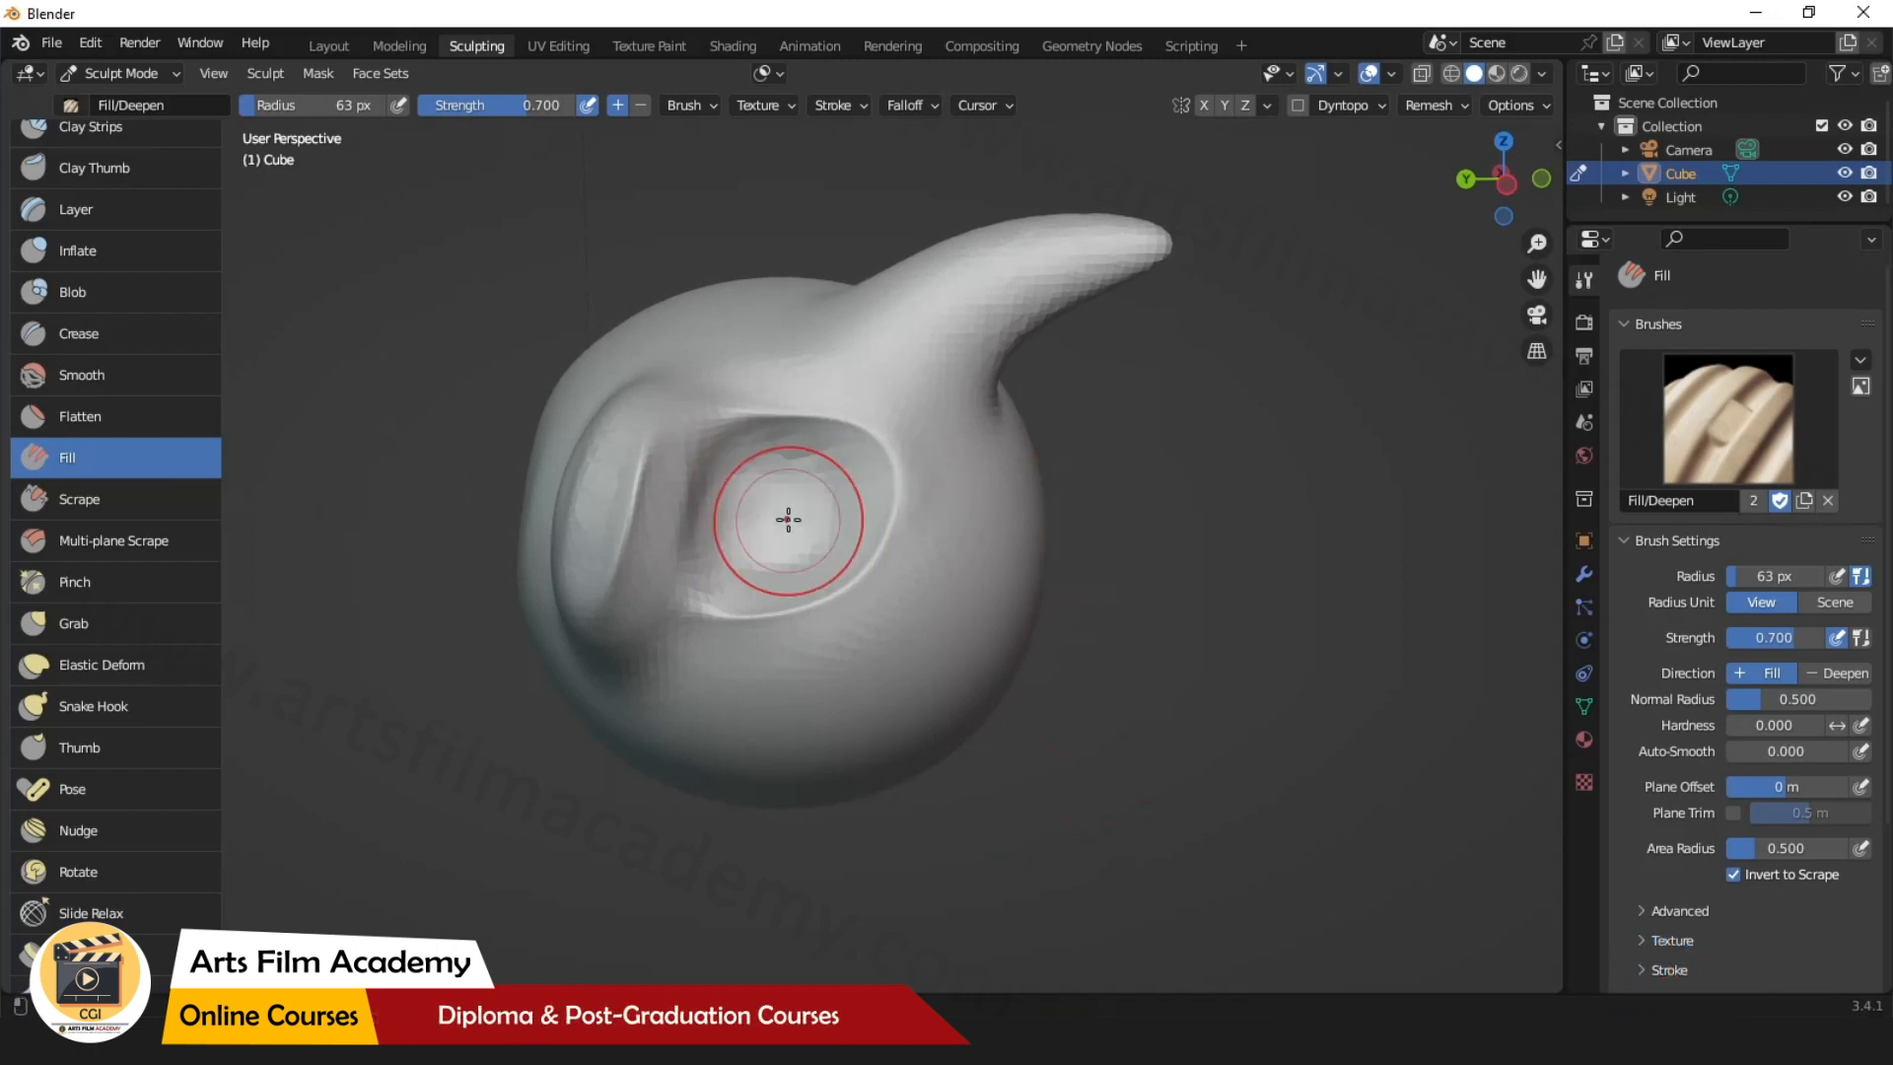
Enlarge the Fill brush radius to 156 px and brush over the hollow and the surface below it.
key(bracketright)
key(bracketright)
key(bracketright)
key(bracketright)
key(bracketright)
key(bracketright)
key(bracketright)
key(bracketright)
middle_drag(838, 692, 827, 665)
mouse_move(710, 697)
mouse_down()
mouse_move(812, 699)
mouse_move(756, 665)
mouse_move(750, 717)
mouse_up()
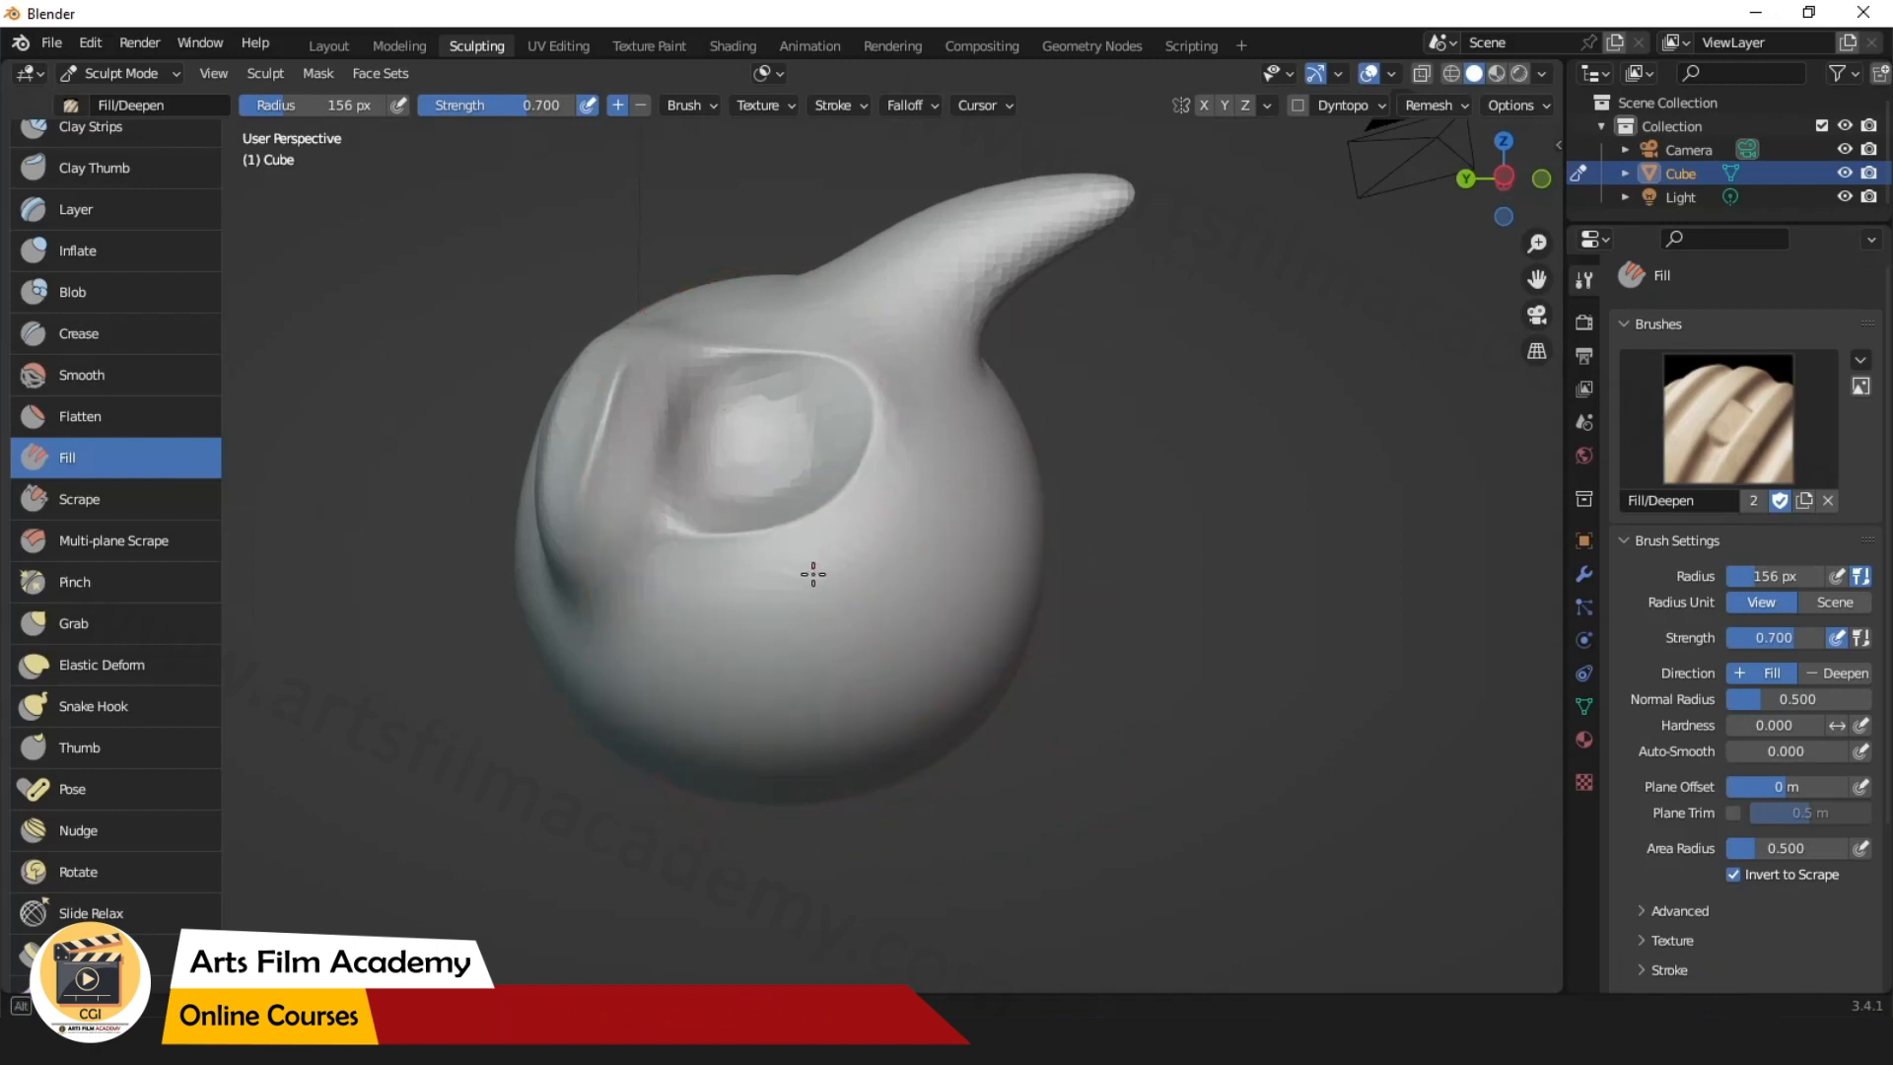
middle_drag(811, 575, 824, 634)
mouse_move(781, 521)
mouse_down()
mouse_move(815, 502)
mouse_move(775, 553)
mouse_up()
drag(761, 681, 775, 633)
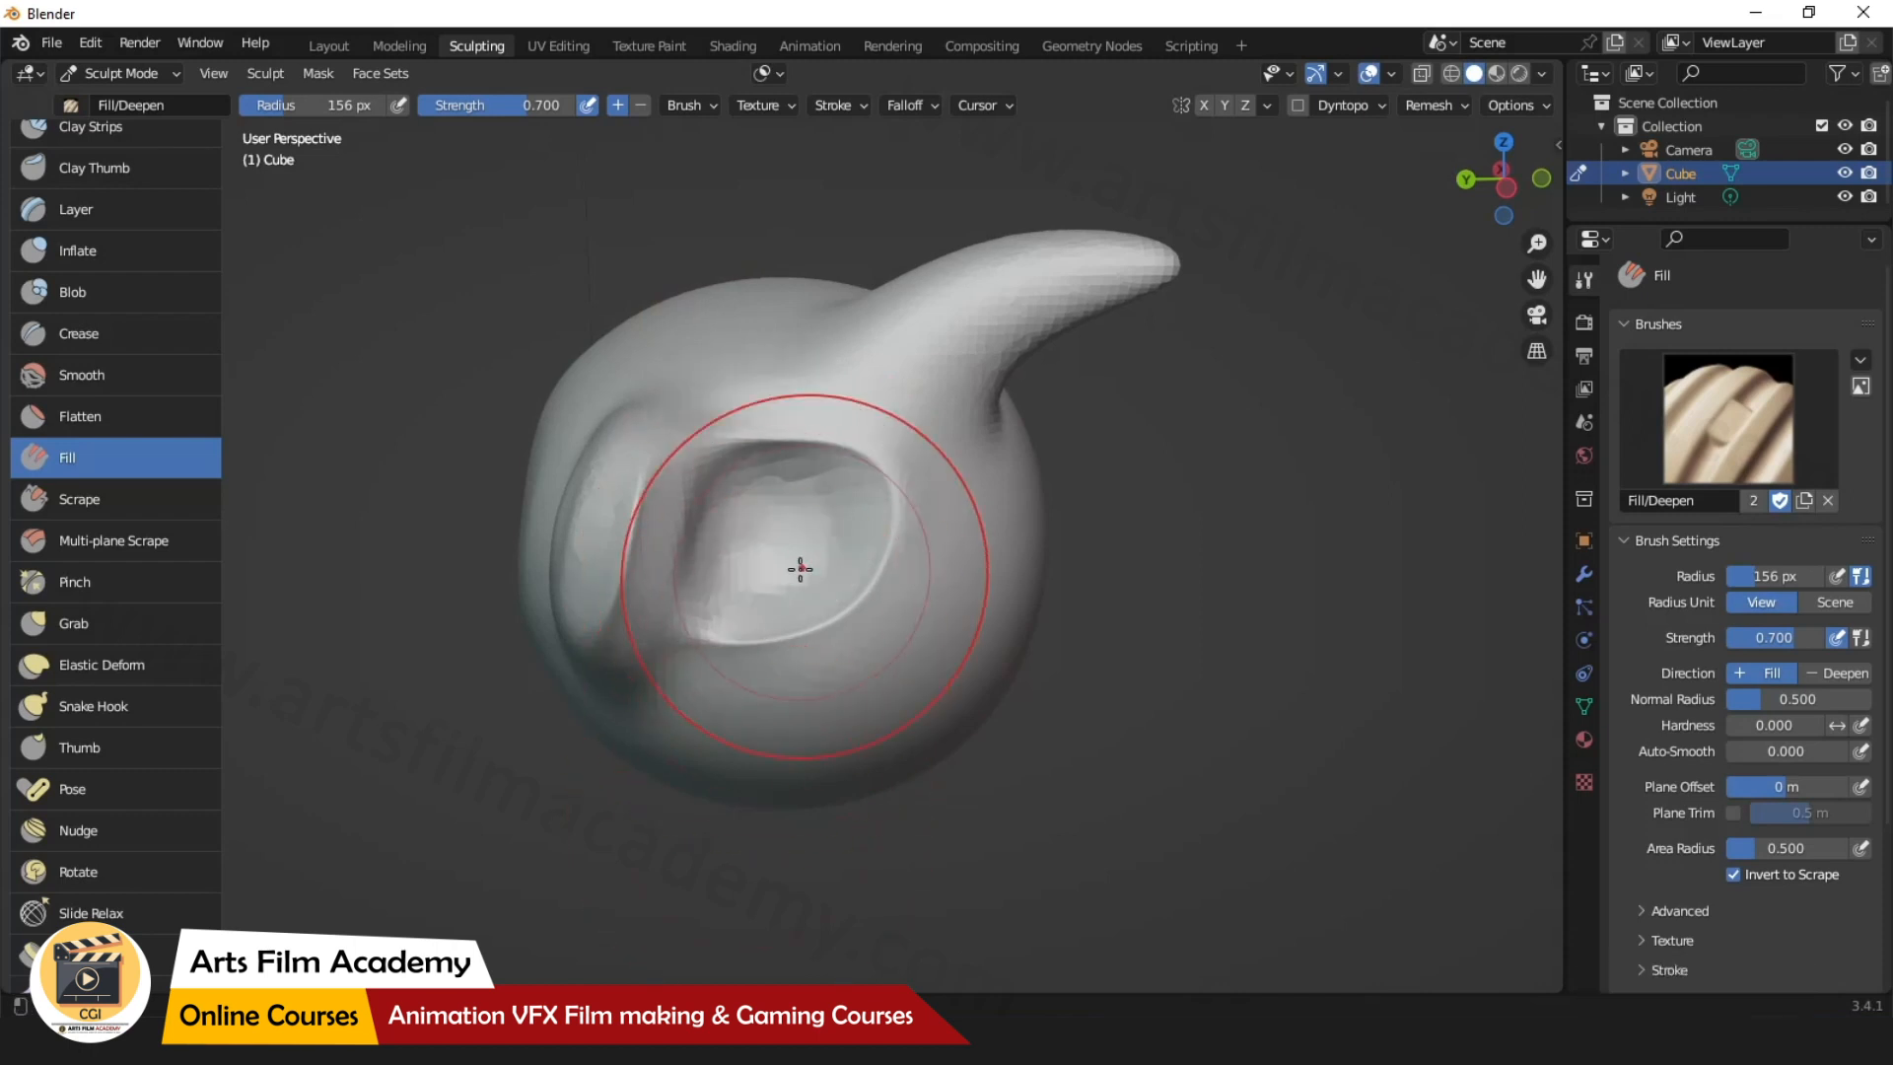
Reduce the Fill brush radius to 81 px, try filling across the hollow and its rim, and undo the fill strokes.
key(bracketleft)
key(bracketleft)
key(bracketleft)
key(bracketleft)
key(bracketleft)
mouse_move(739, 537)
mouse_down()
mouse_move(782, 482)
mouse_move(736, 583)
mouse_move(819, 494)
mouse_move(846, 512)
mouse_up()
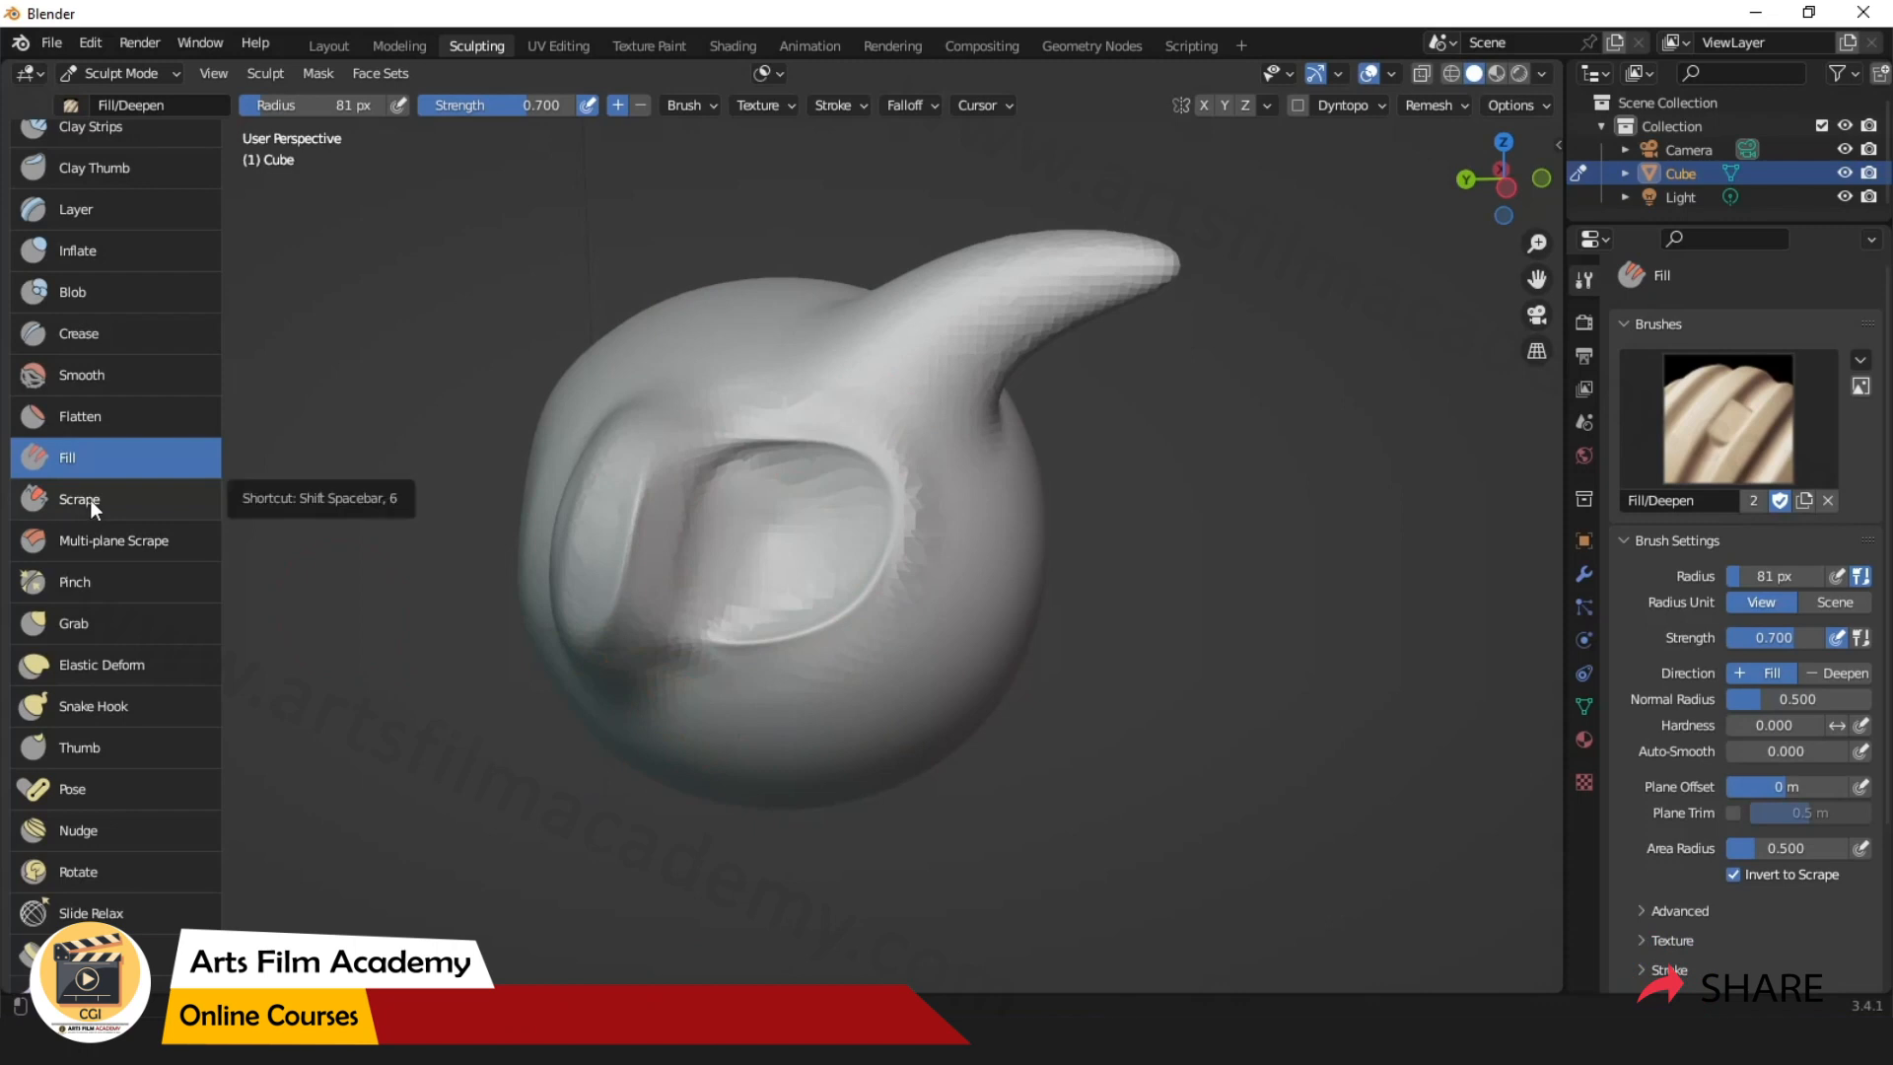
key(ctrl+z)
key(ctrl+z)
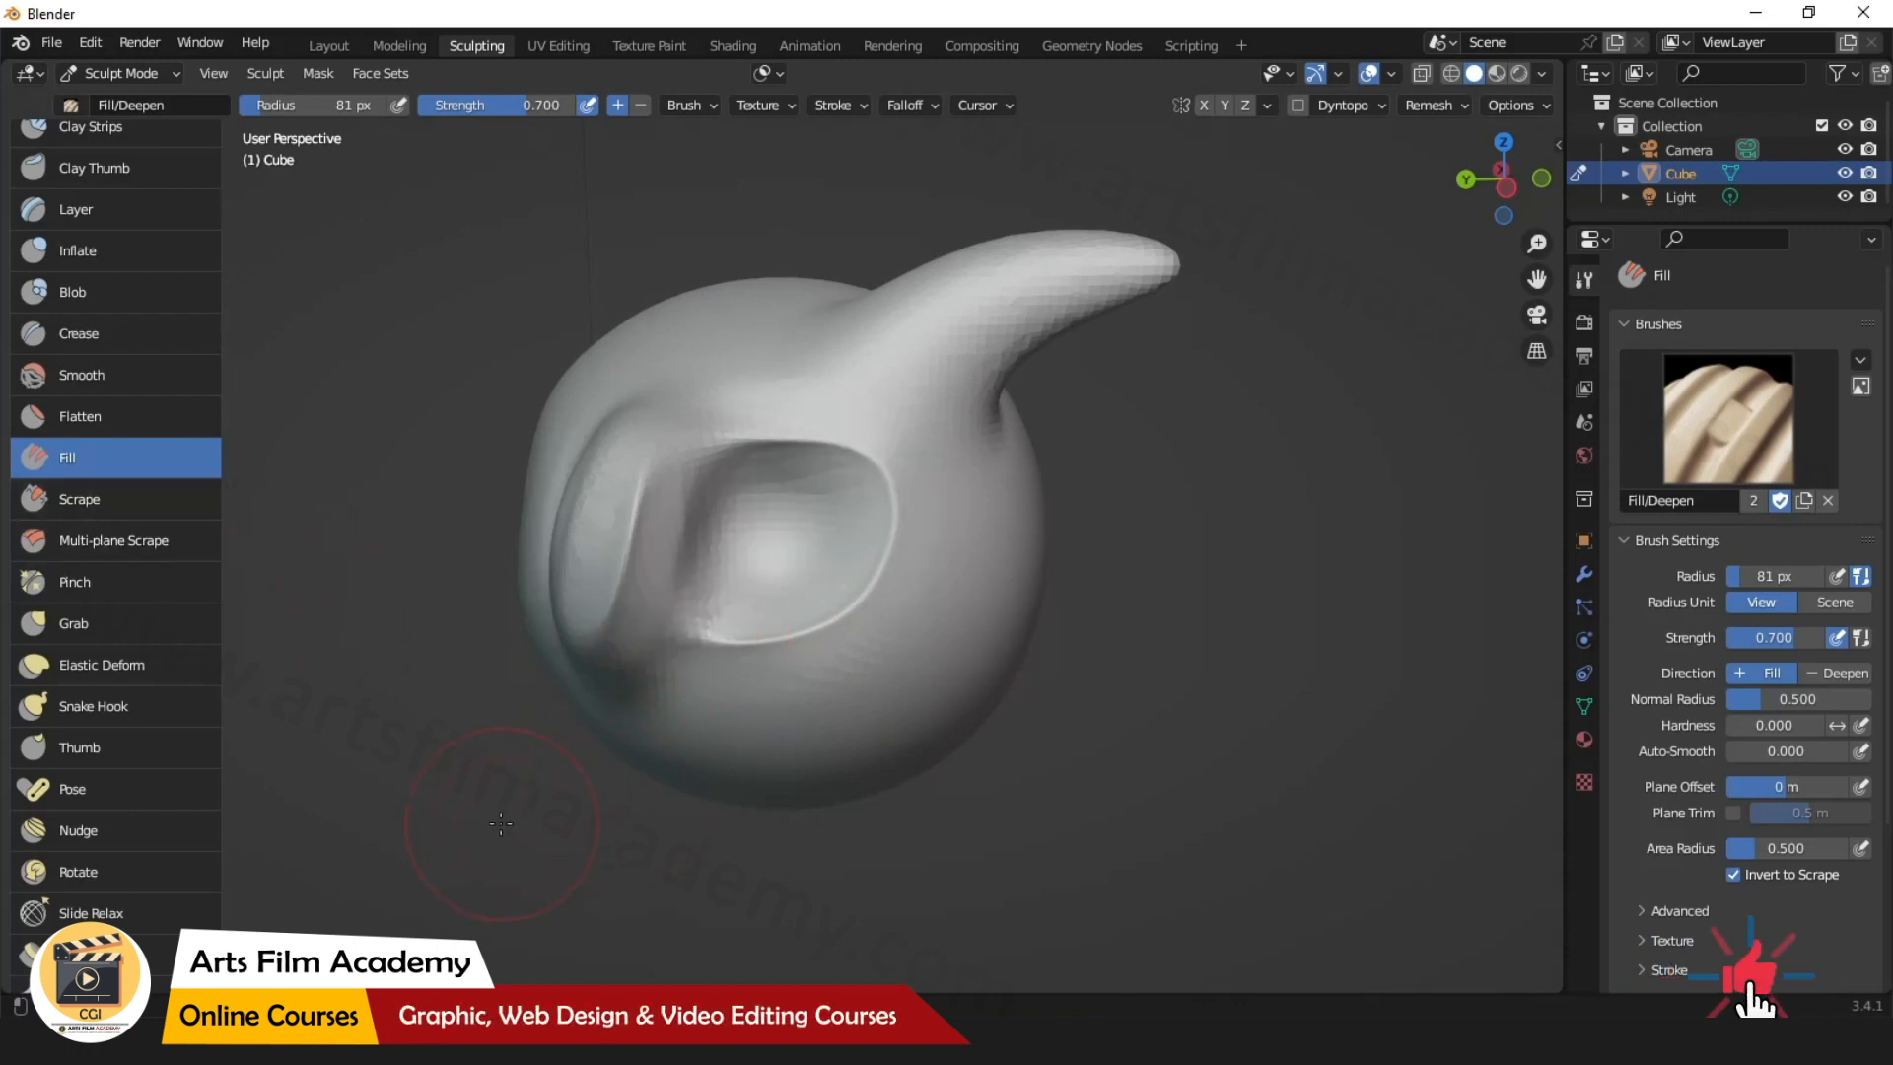
Switch to the Scrape brush and undo the last stroke.
middle_drag(501, 824, 552, 817)
click(101, 501)
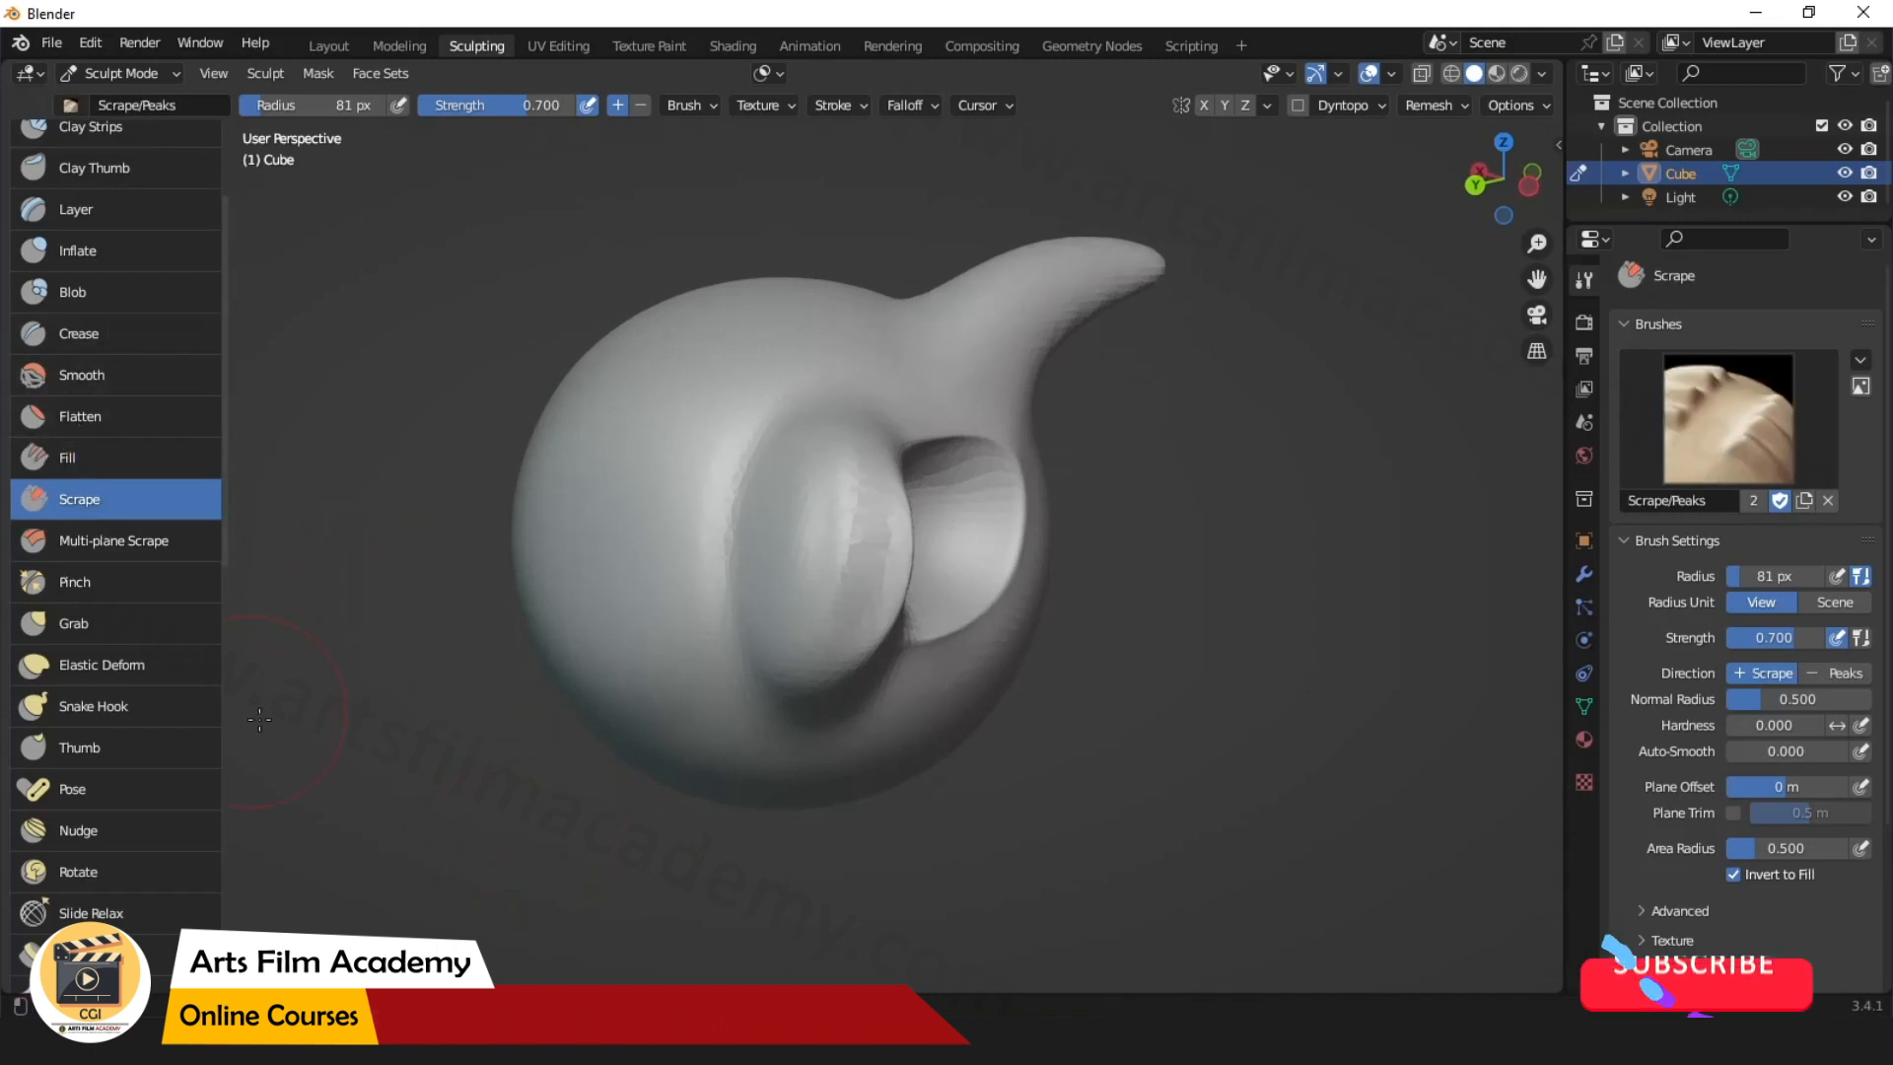
key(ctrl+z)
middle_drag(321, 731, 276, 729)
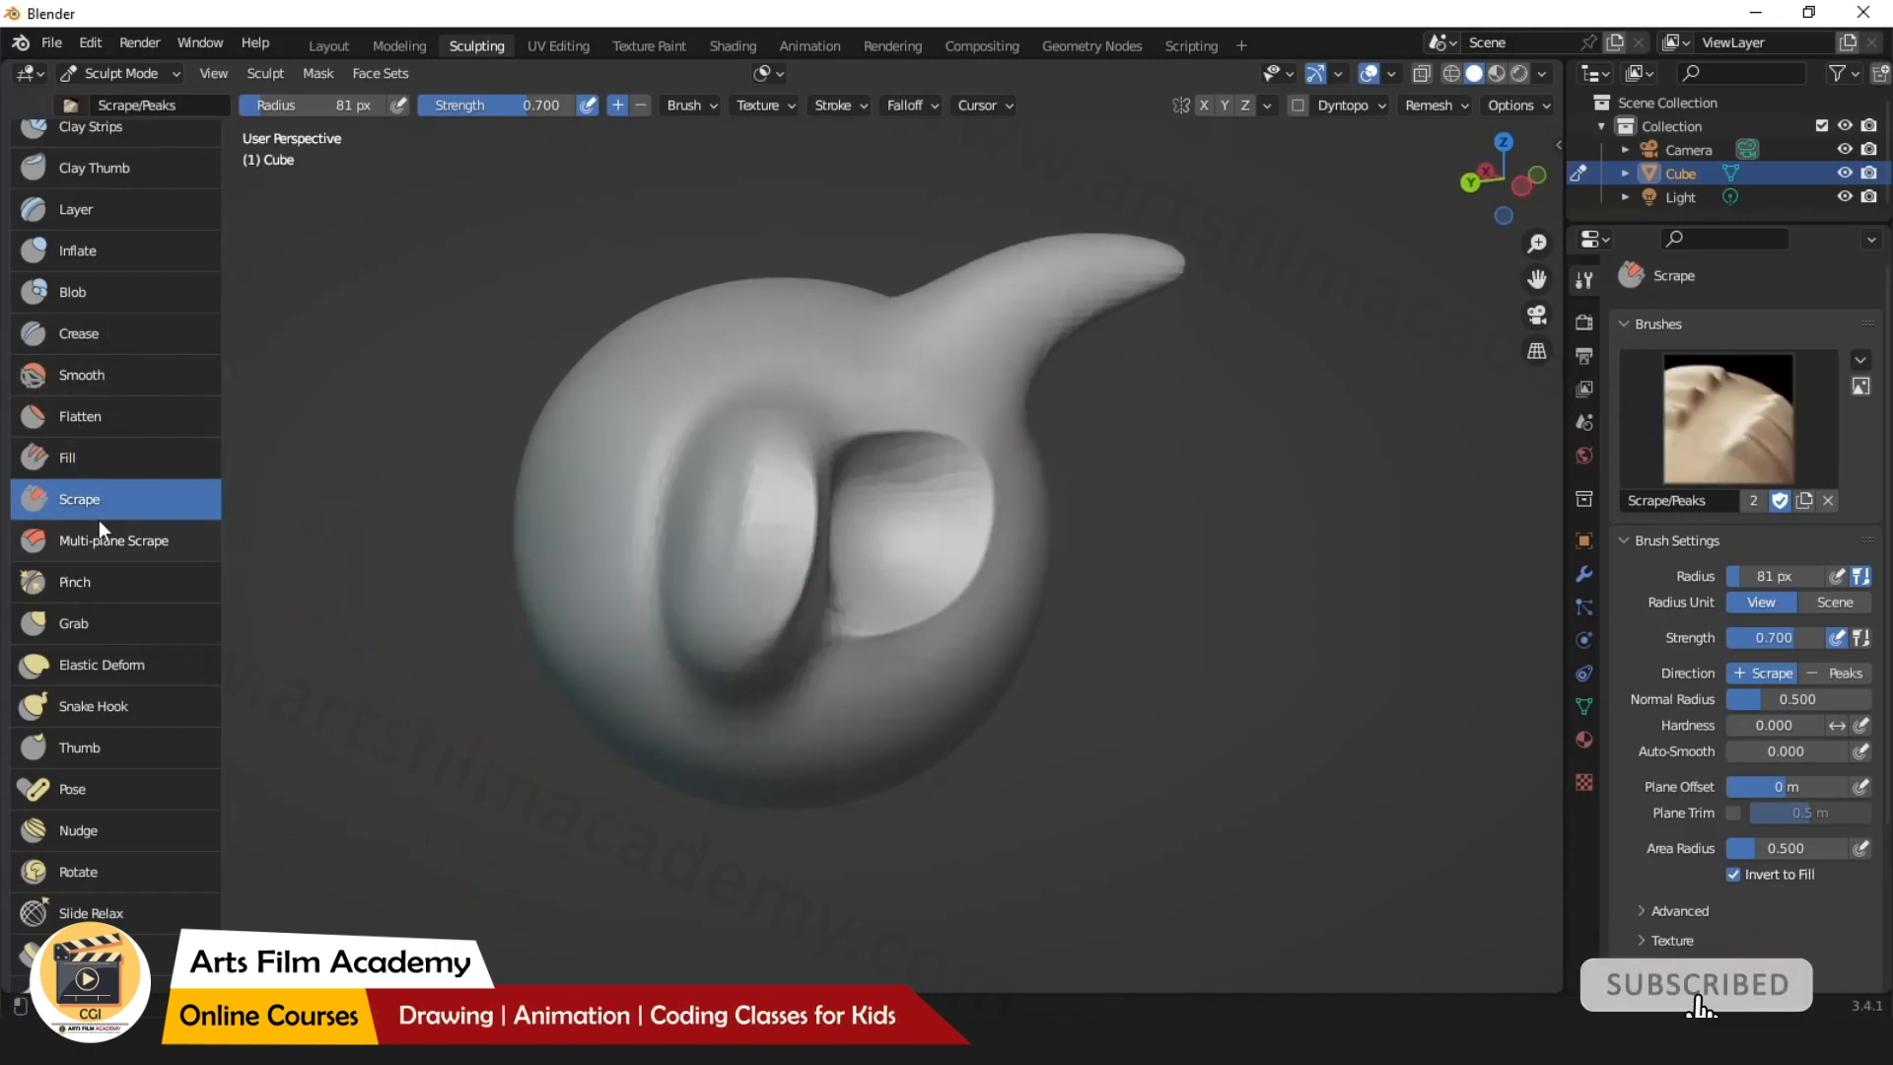
Switch back to the Flatten brush, try flattening the horn at 81 px radius, and undo the strokes.
click(83, 404)
middle_drag(390, 599, 417, 606)
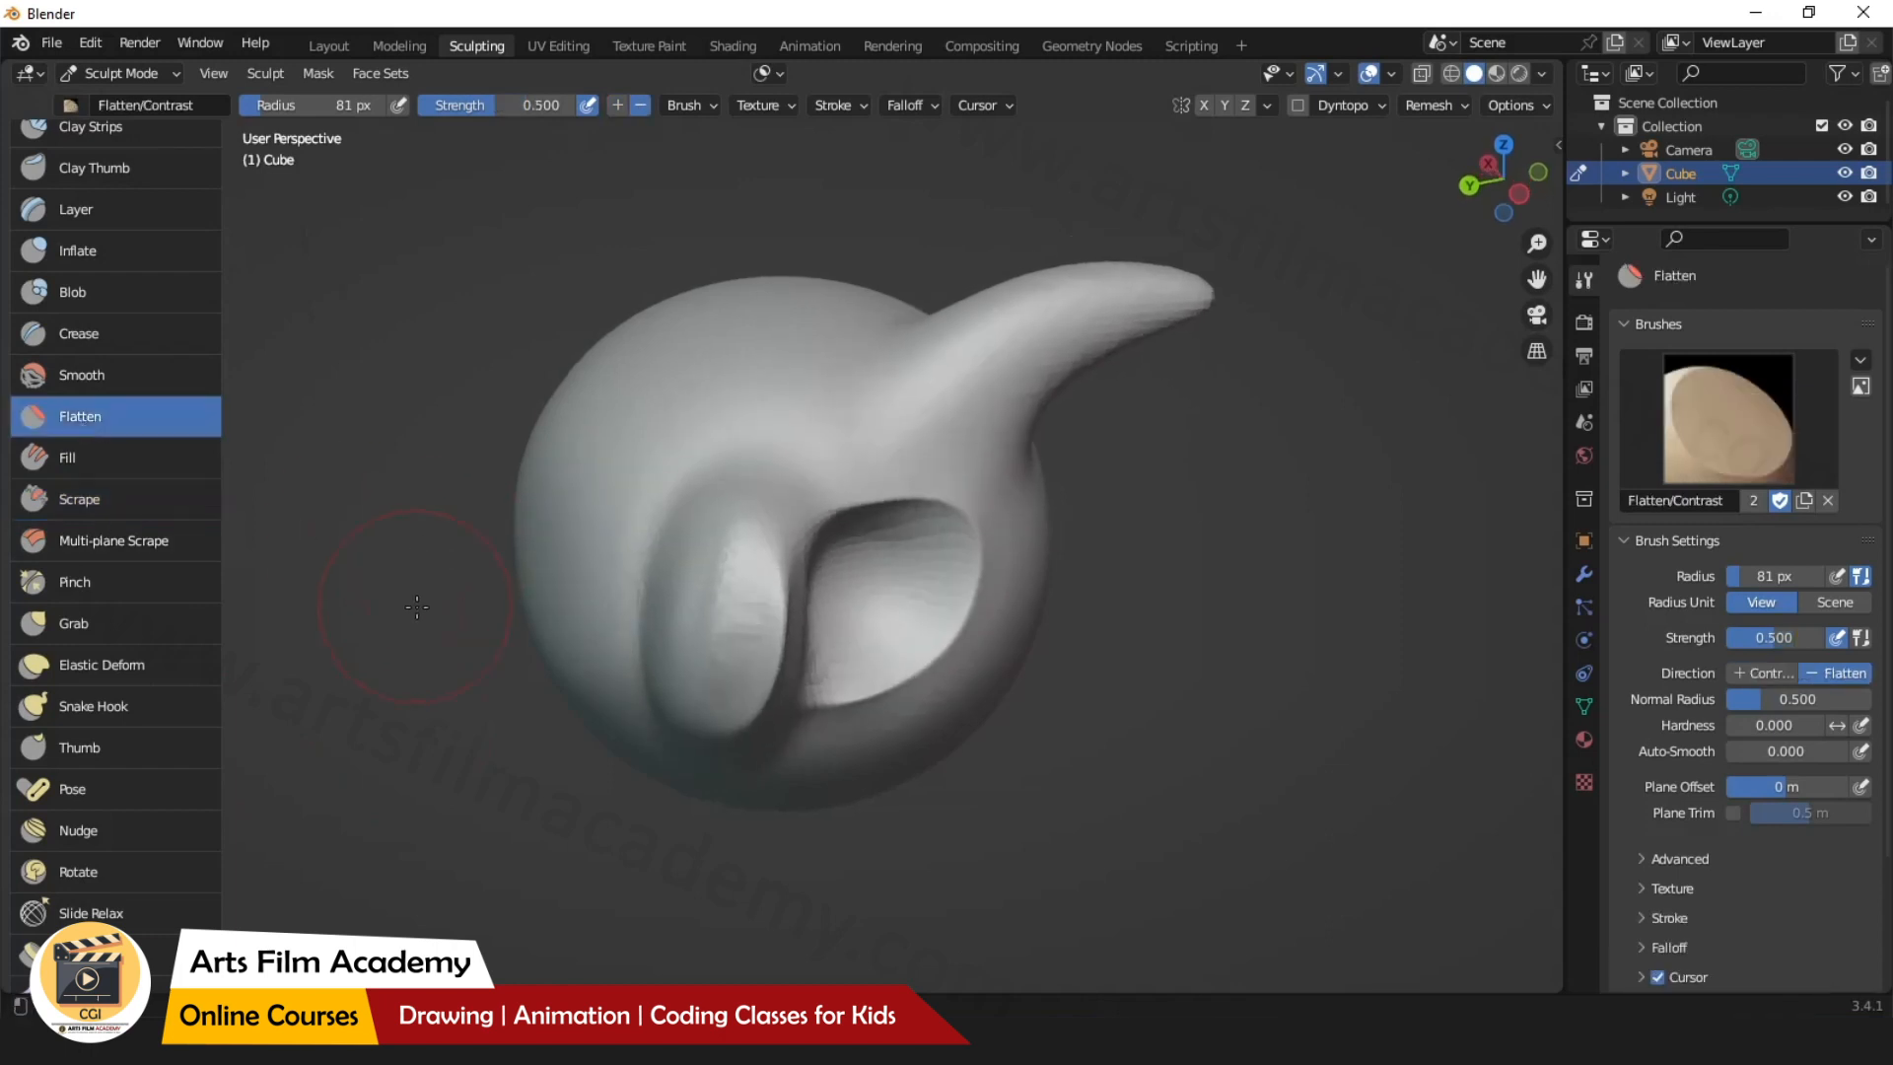
mouse_move(1044, 346)
mouse_down()
mouse_move(1124, 298)
mouse_move(1006, 379)
mouse_move(1085, 324)
mouse_up()
mouse_move(1080, 353)
middle_down()
mouse_move(1159, 540)
mouse_move(1198, 518)
mouse_move(1143, 541)
mouse_move(1164, 537)
middle_up()
key(ctrl+z)
key(ctrl+z)
key(ctrl+z)
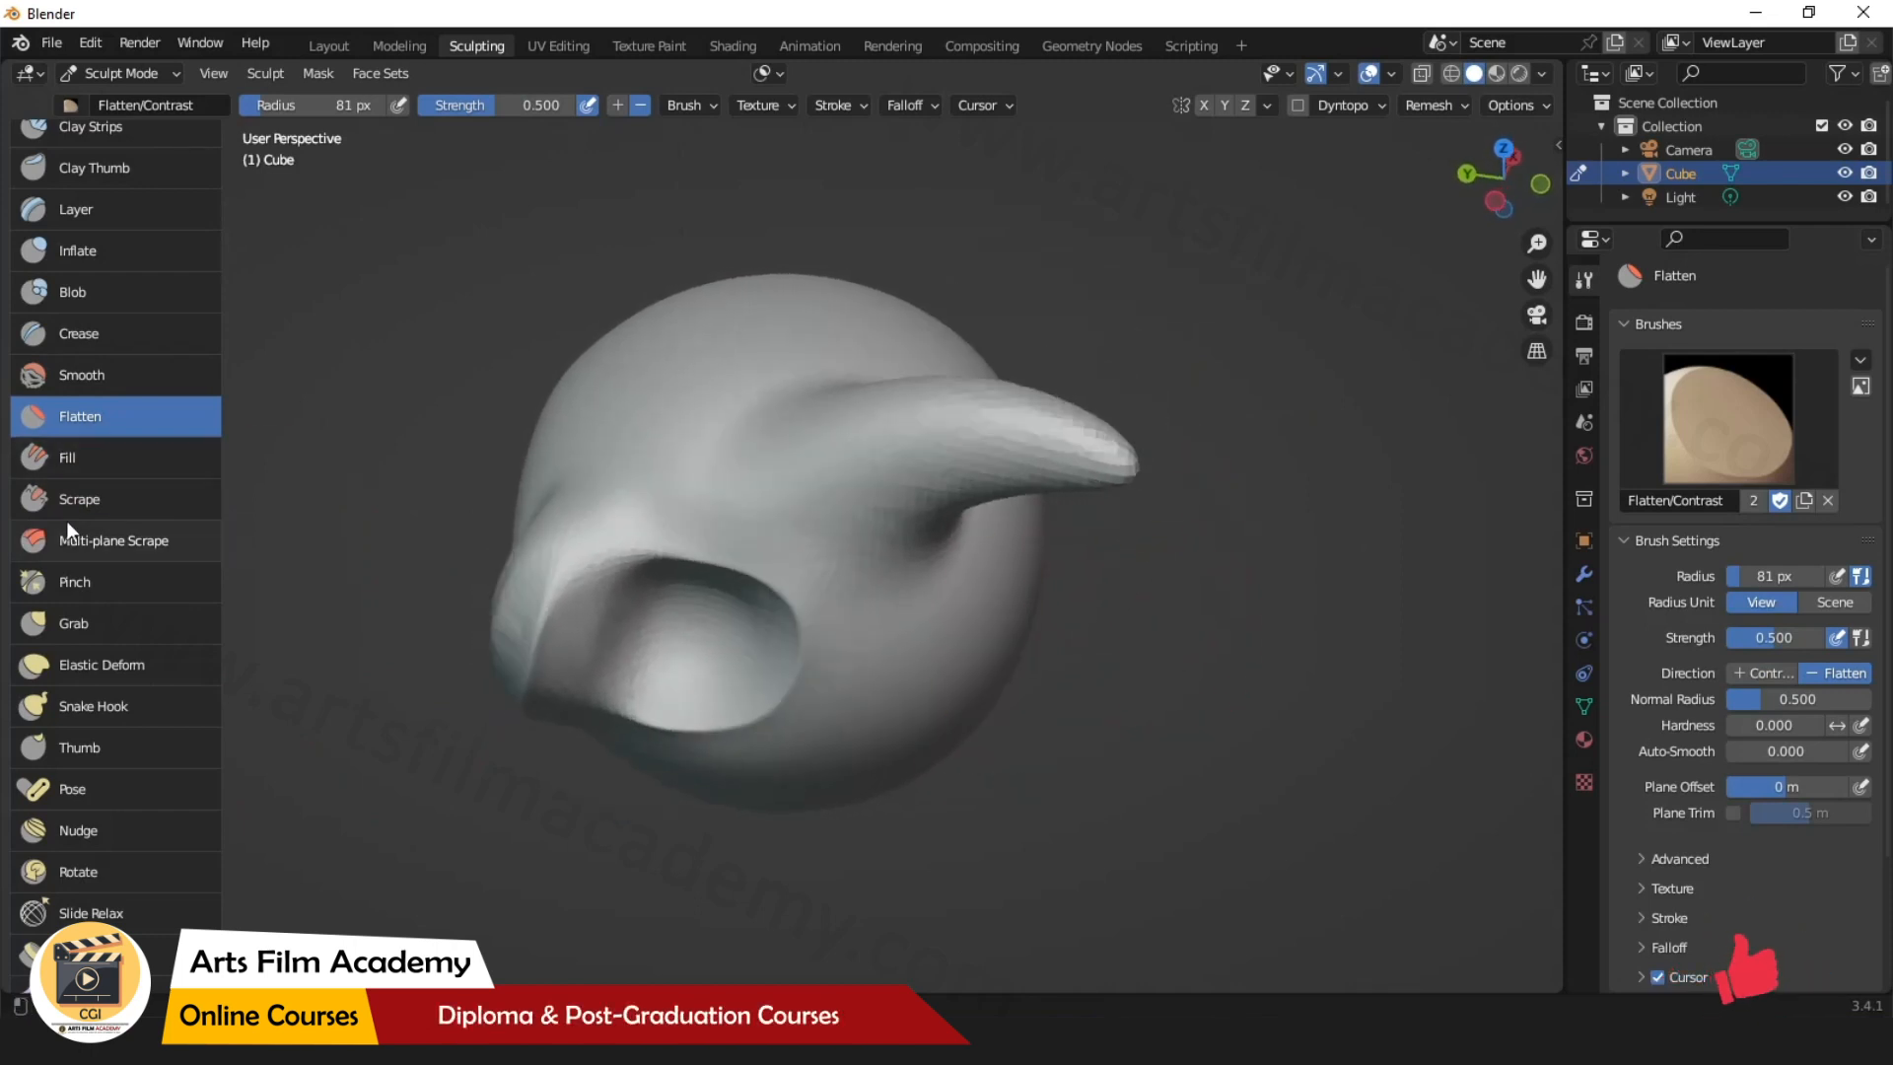
Try the Scrape brush at 81 px radius inside the hollow and undo the strokes.
click(73, 501)
mouse_move(980, 670)
middle_down()
mouse_move(1065, 597)
mouse_move(846, 641)
middle_up()
mouse_move(815, 605)
mouse_down()
mouse_move(795, 593)
mouse_move(897, 648)
mouse_up()
mouse_move(804, 603)
mouse_down()
mouse_move(872, 662)
mouse_move(816, 611)
mouse_move(818, 582)
mouse_up()
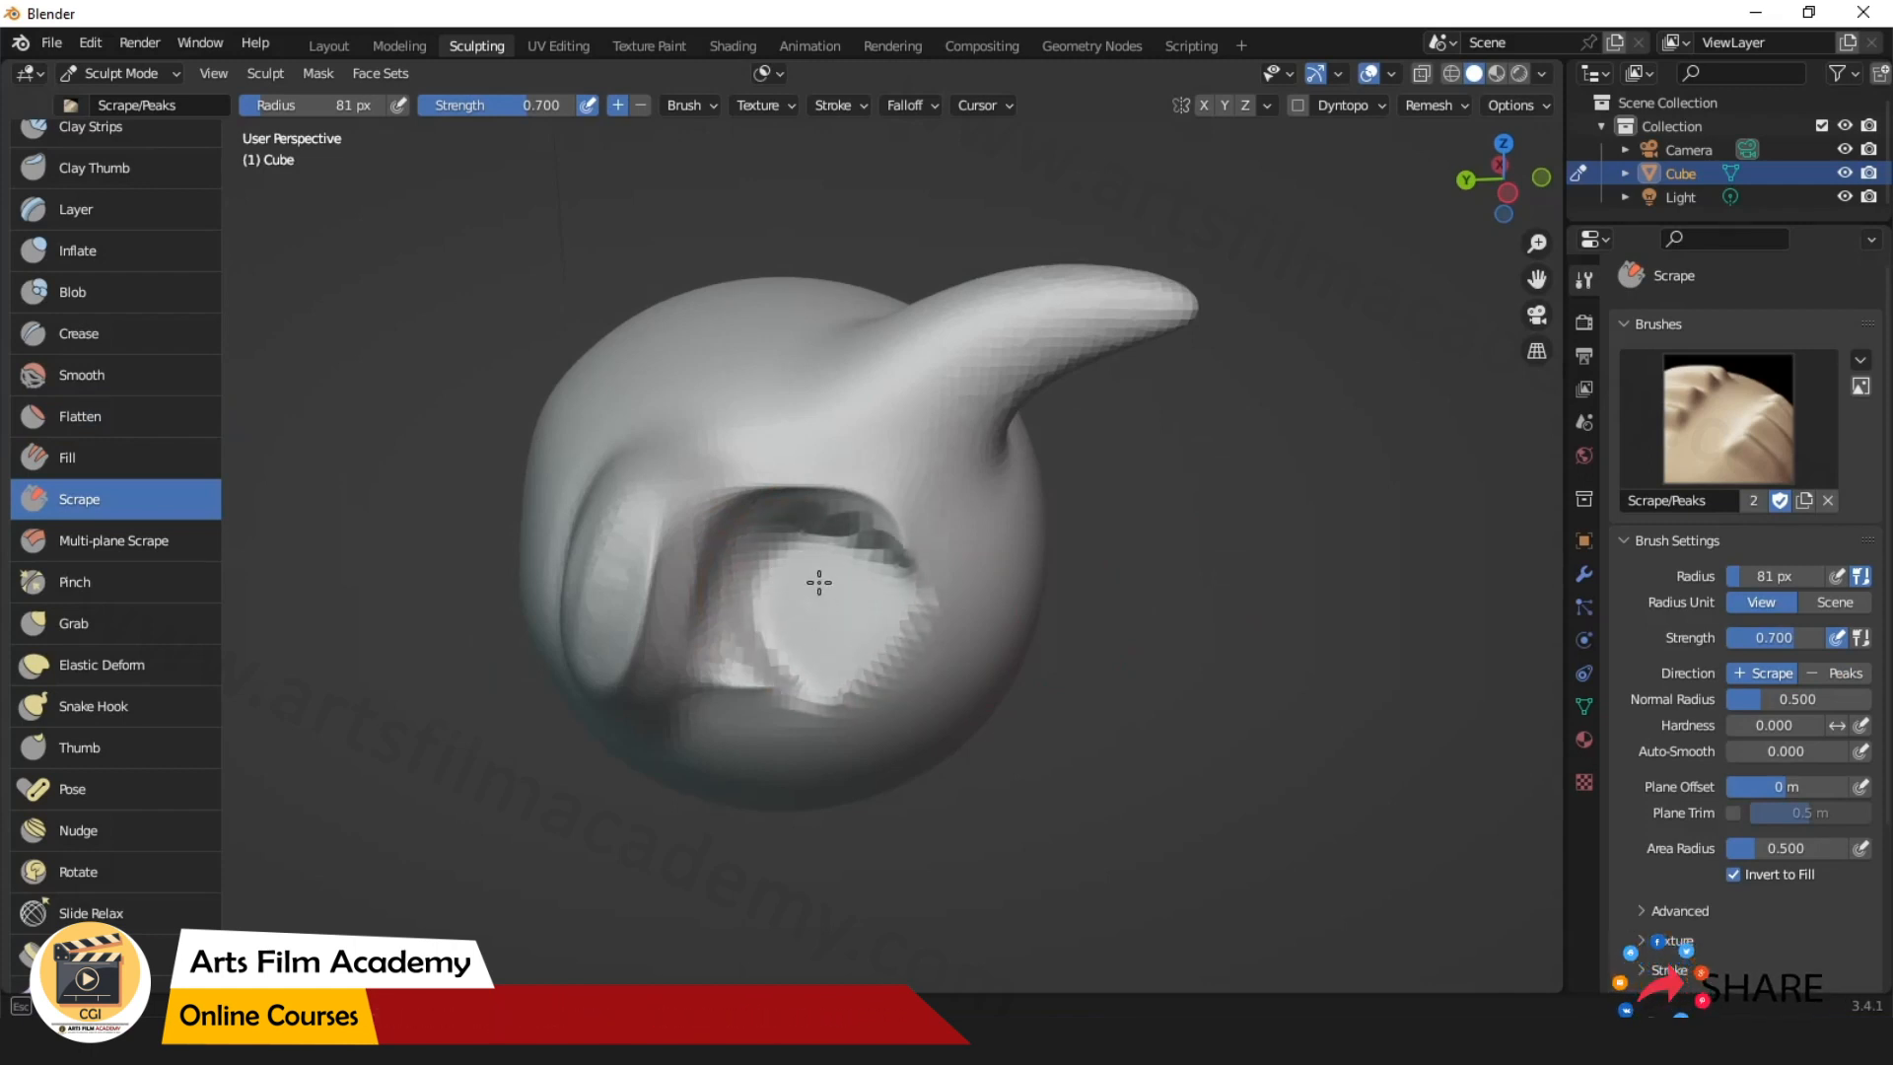
mouse_move(1003, 728)
middle_down()
mouse_move(981, 515)
mouse_move(921, 473)
middle_up()
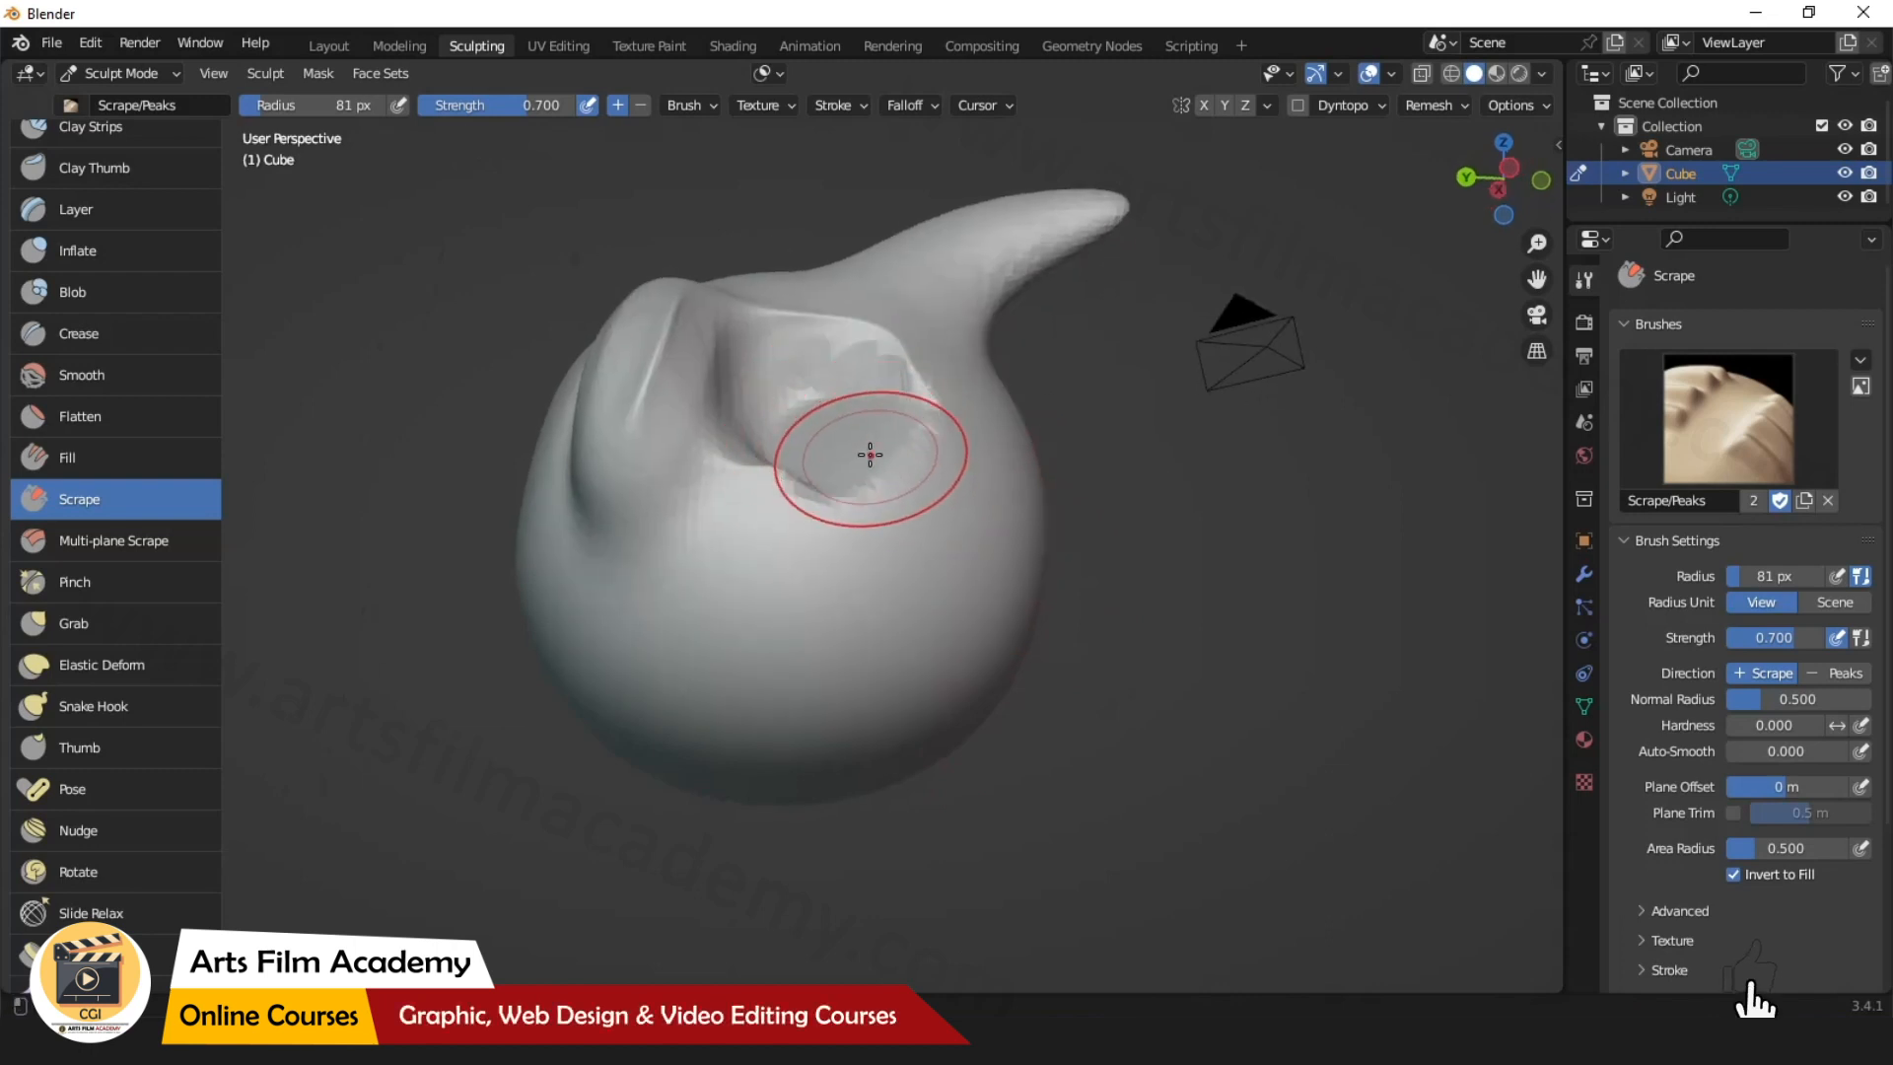
middle_drag(932, 534, 921, 601)
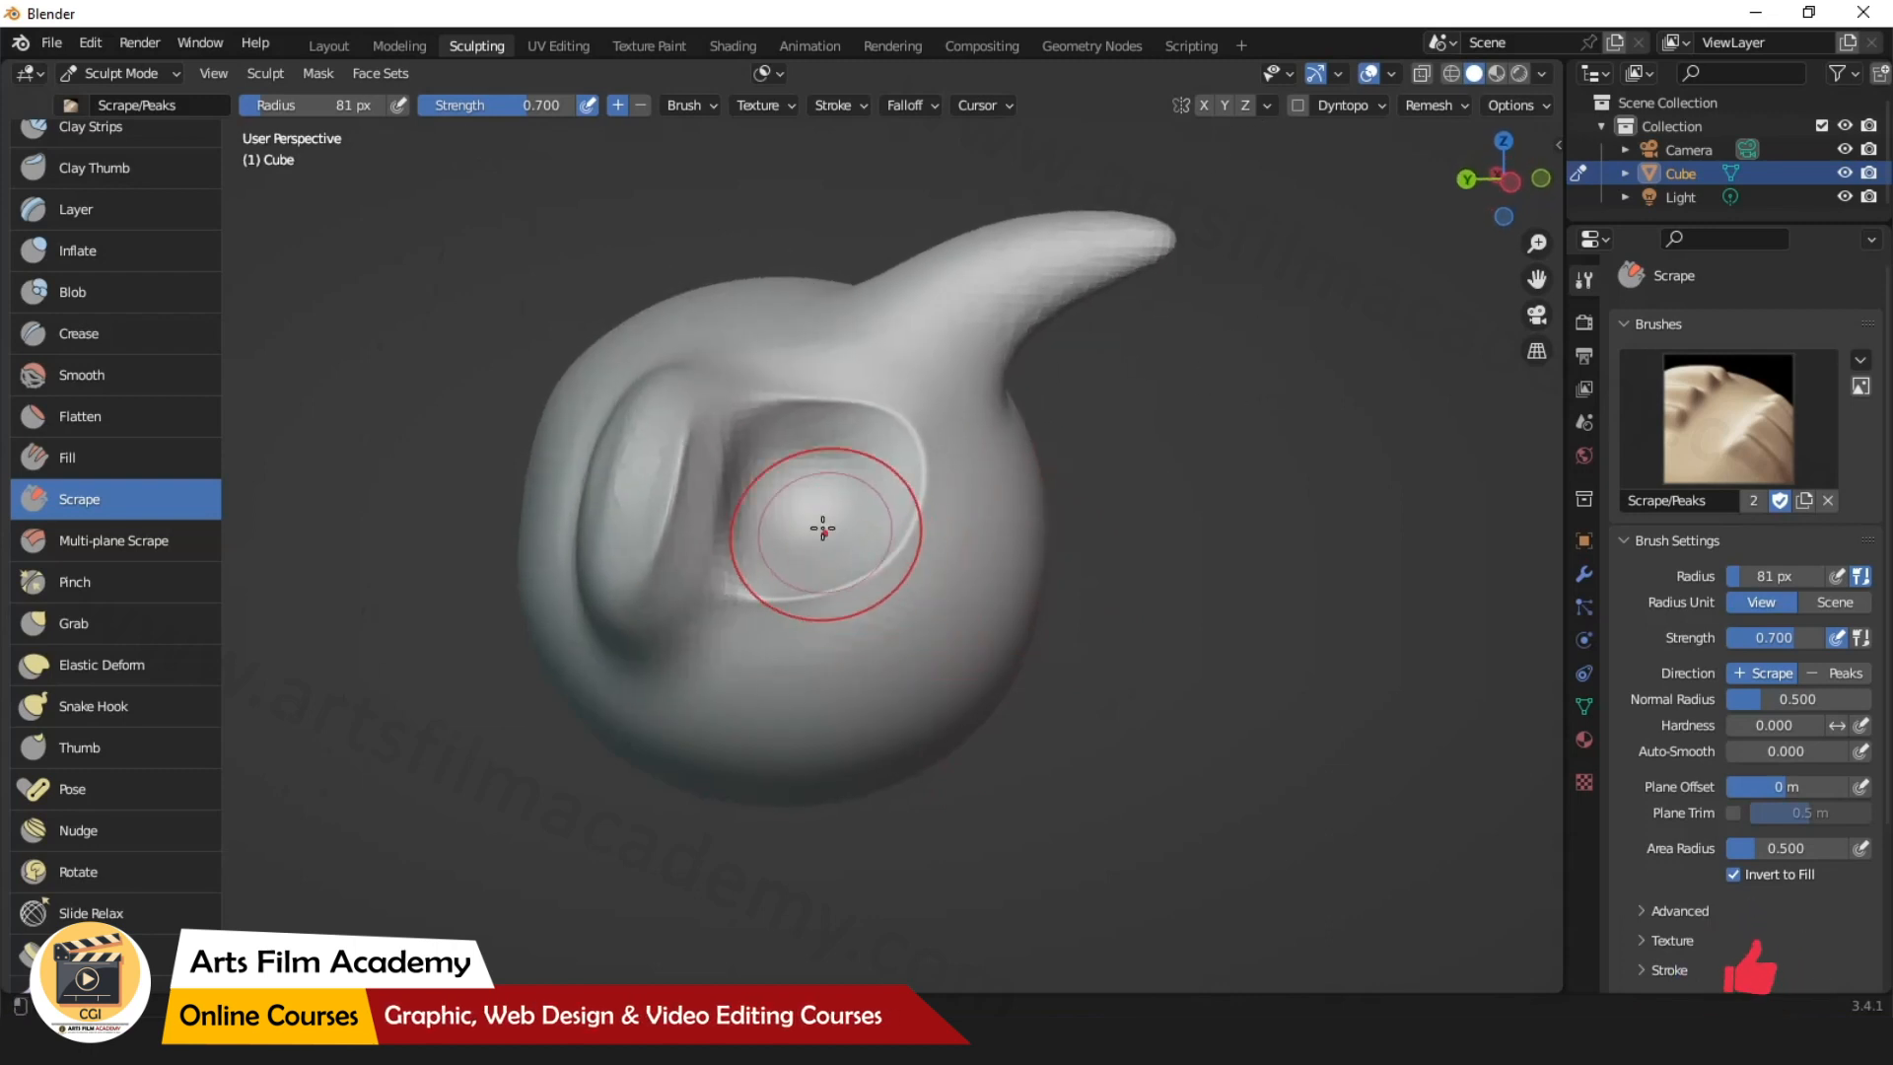
drag(803, 507, 914, 472)
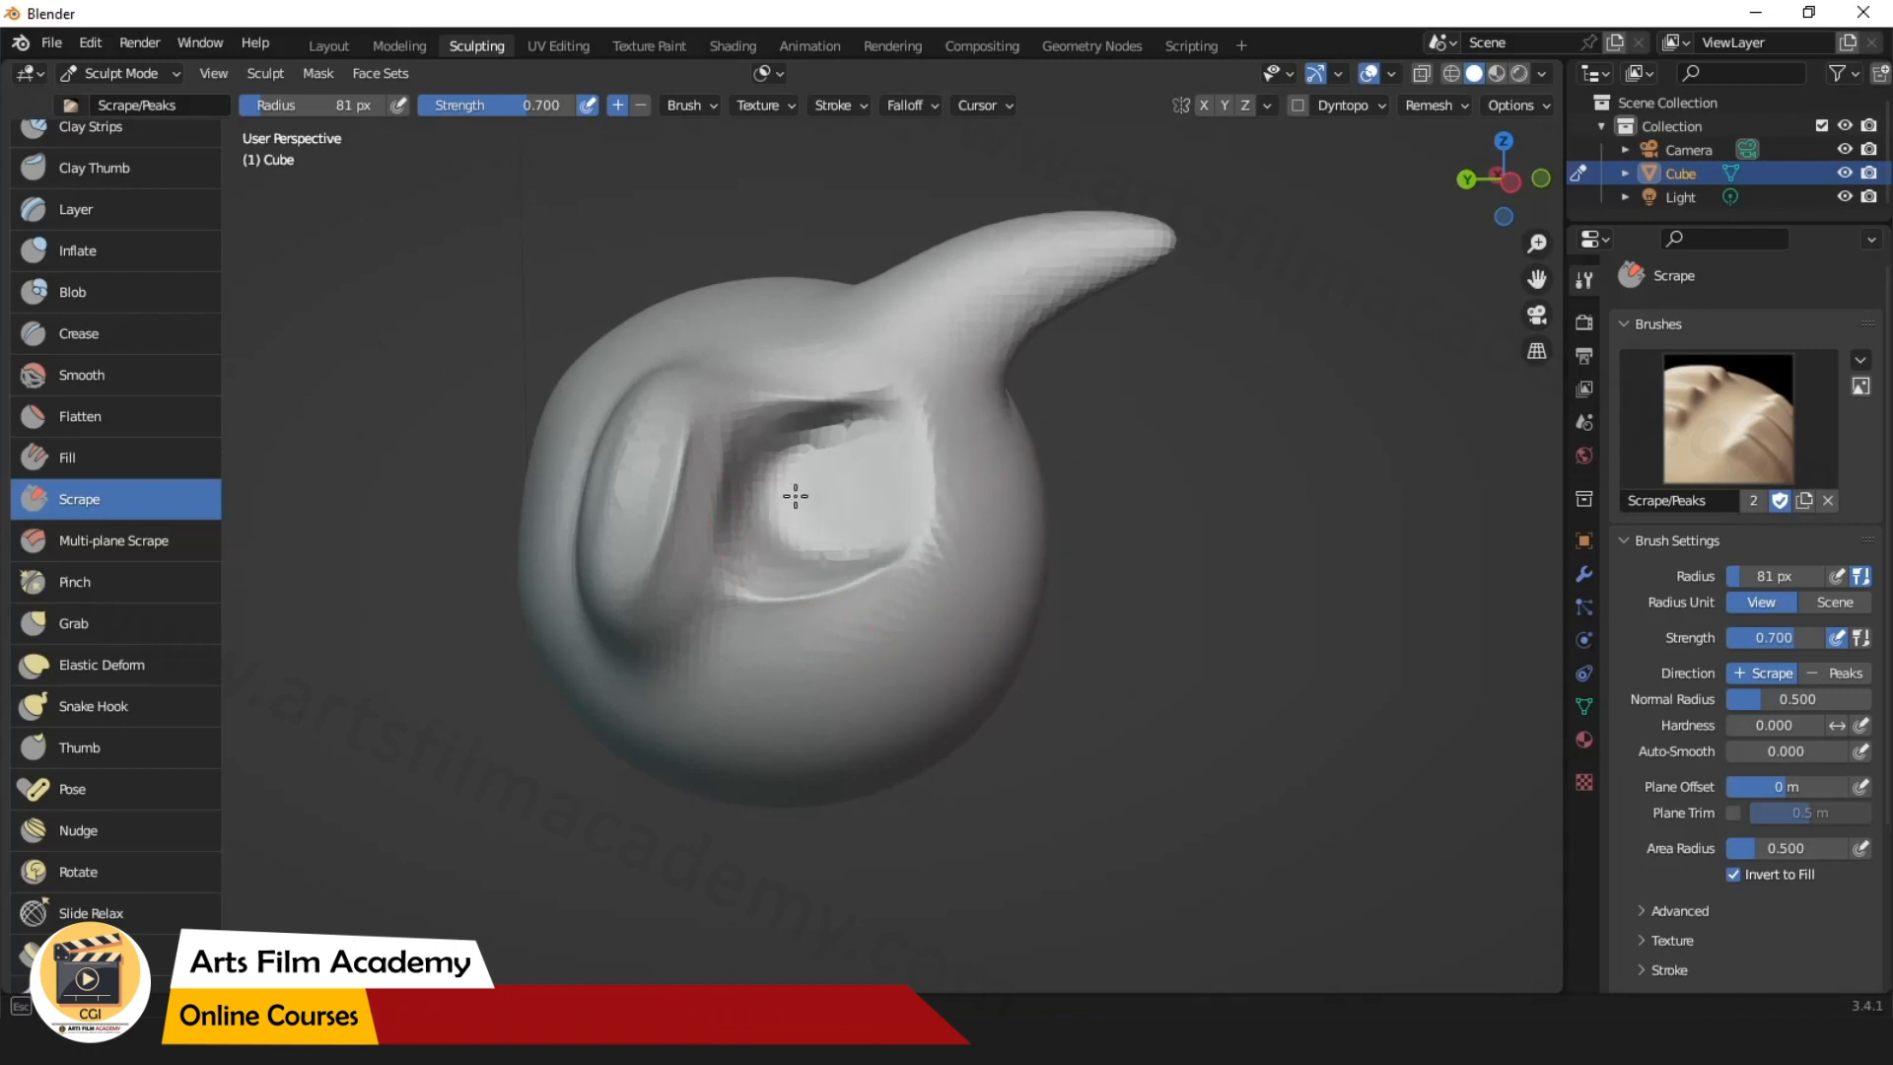
middle_drag(826, 493, 937, 673)
key(ctrl+z)
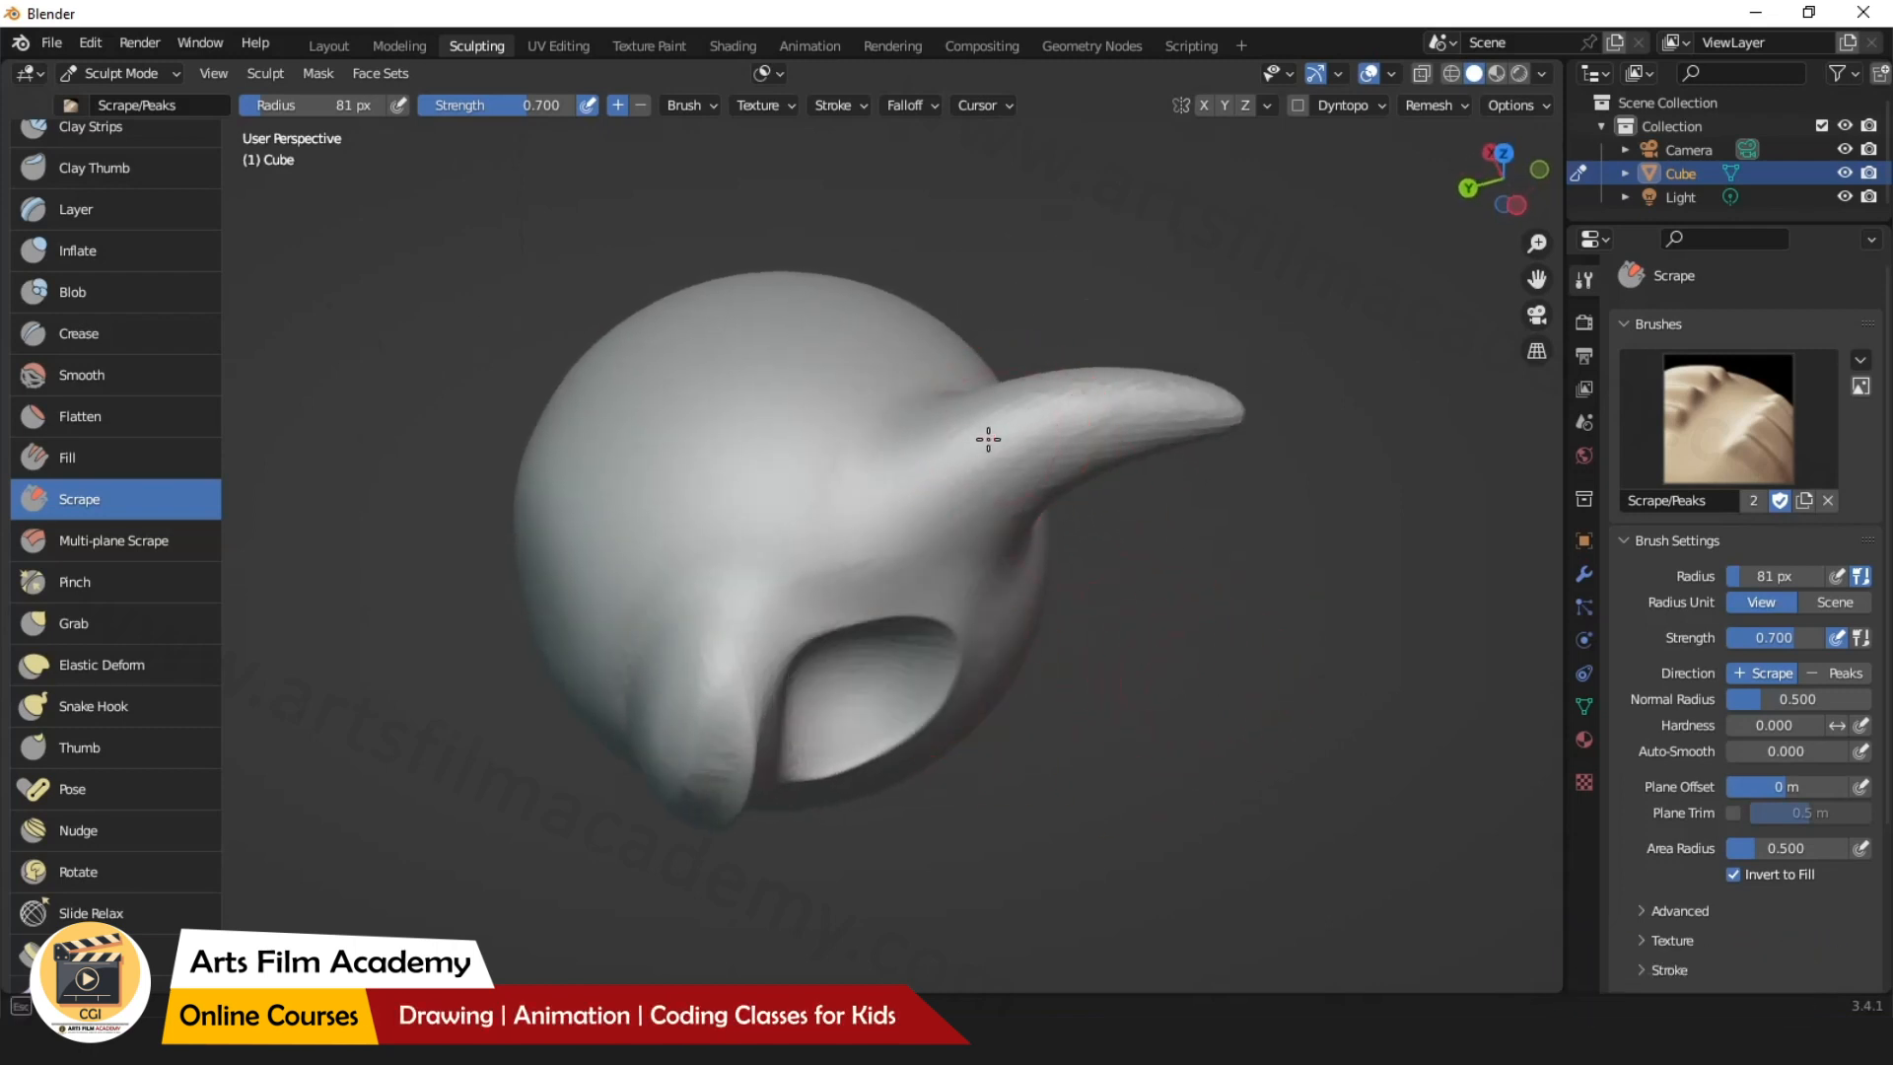
Try scraping the upper surface of the horn and undo the stroke.
mouse_move(1066, 415)
mouse_down()
mouse_move(1163, 394)
mouse_move(955, 477)
mouse_move(1187, 401)
mouse_move(952, 447)
mouse_move(1050, 457)
mouse_up()
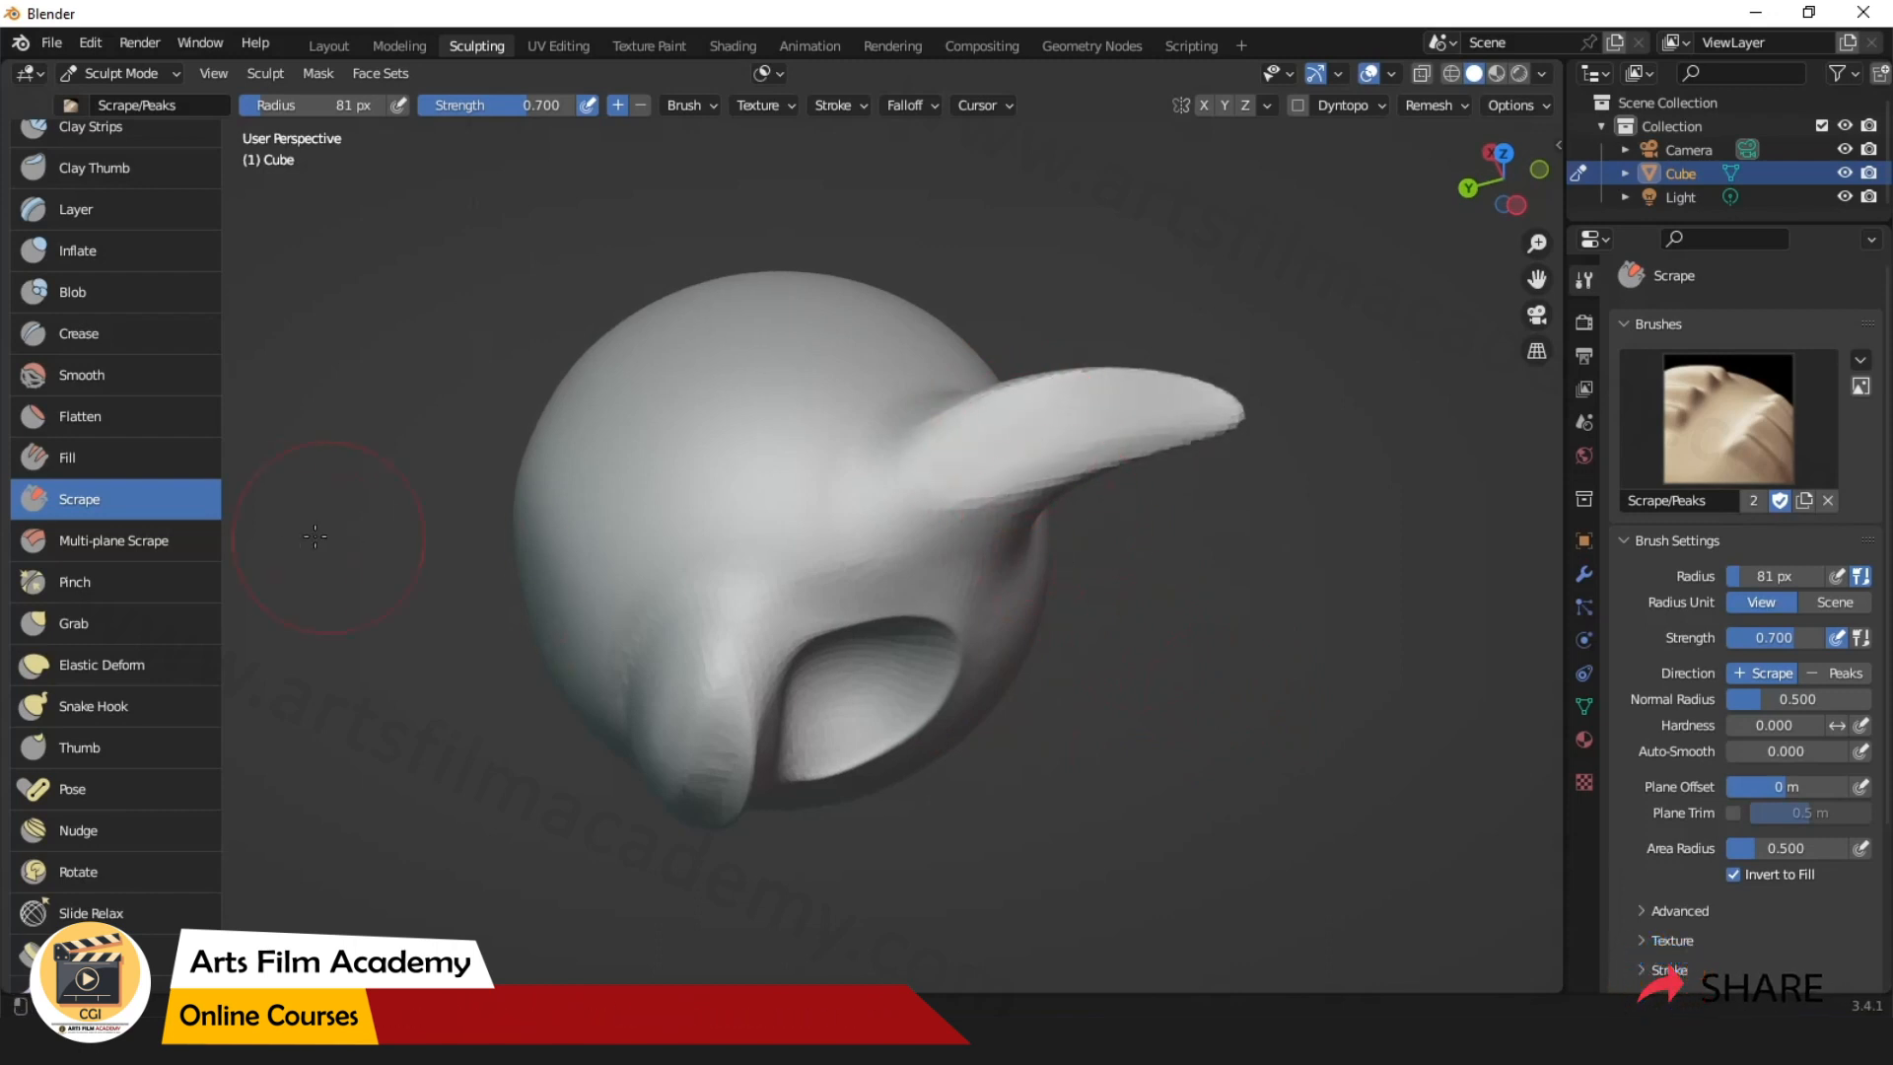
mouse_move(1246, 563)
middle_down()
mouse_move(1183, 631)
mouse_move(1025, 552)
mouse_move(1200, 520)
mouse_move(1233, 467)
mouse_move(1122, 484)
middle_up()
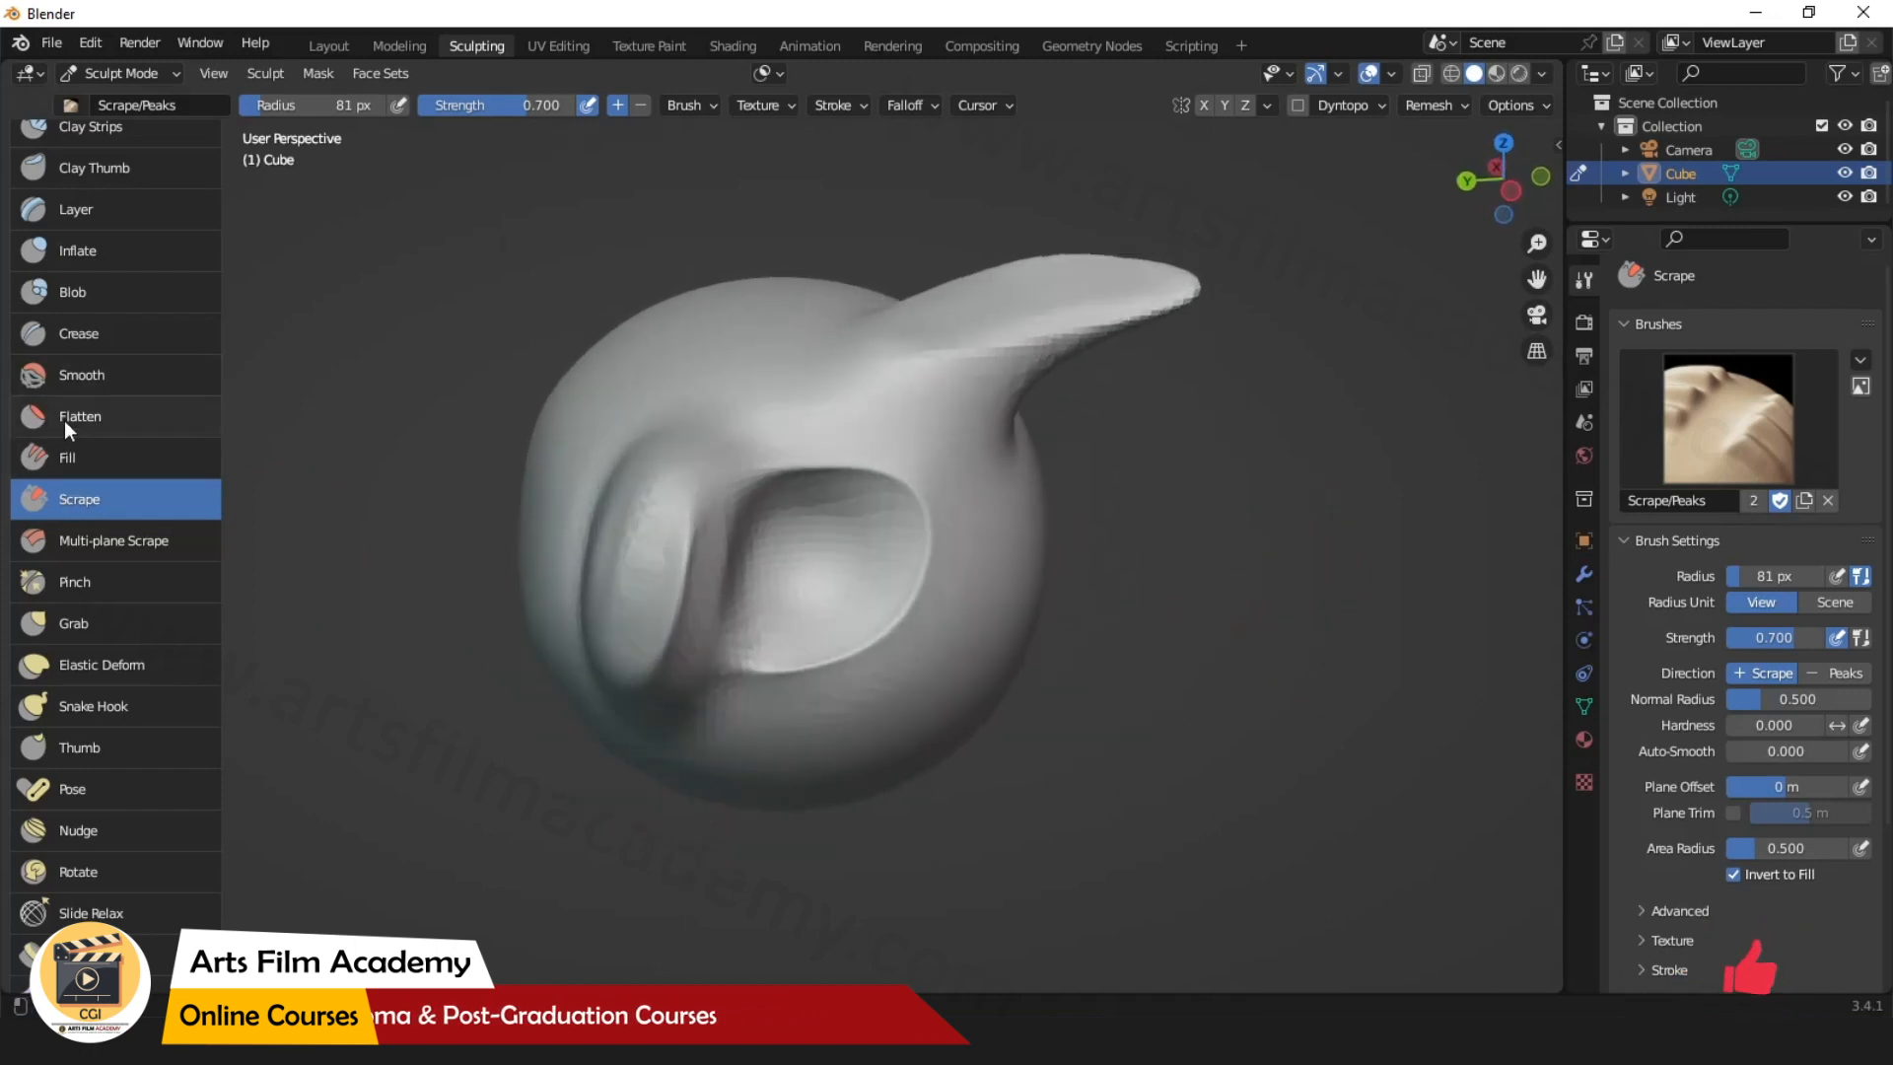
key(ctrl+z)
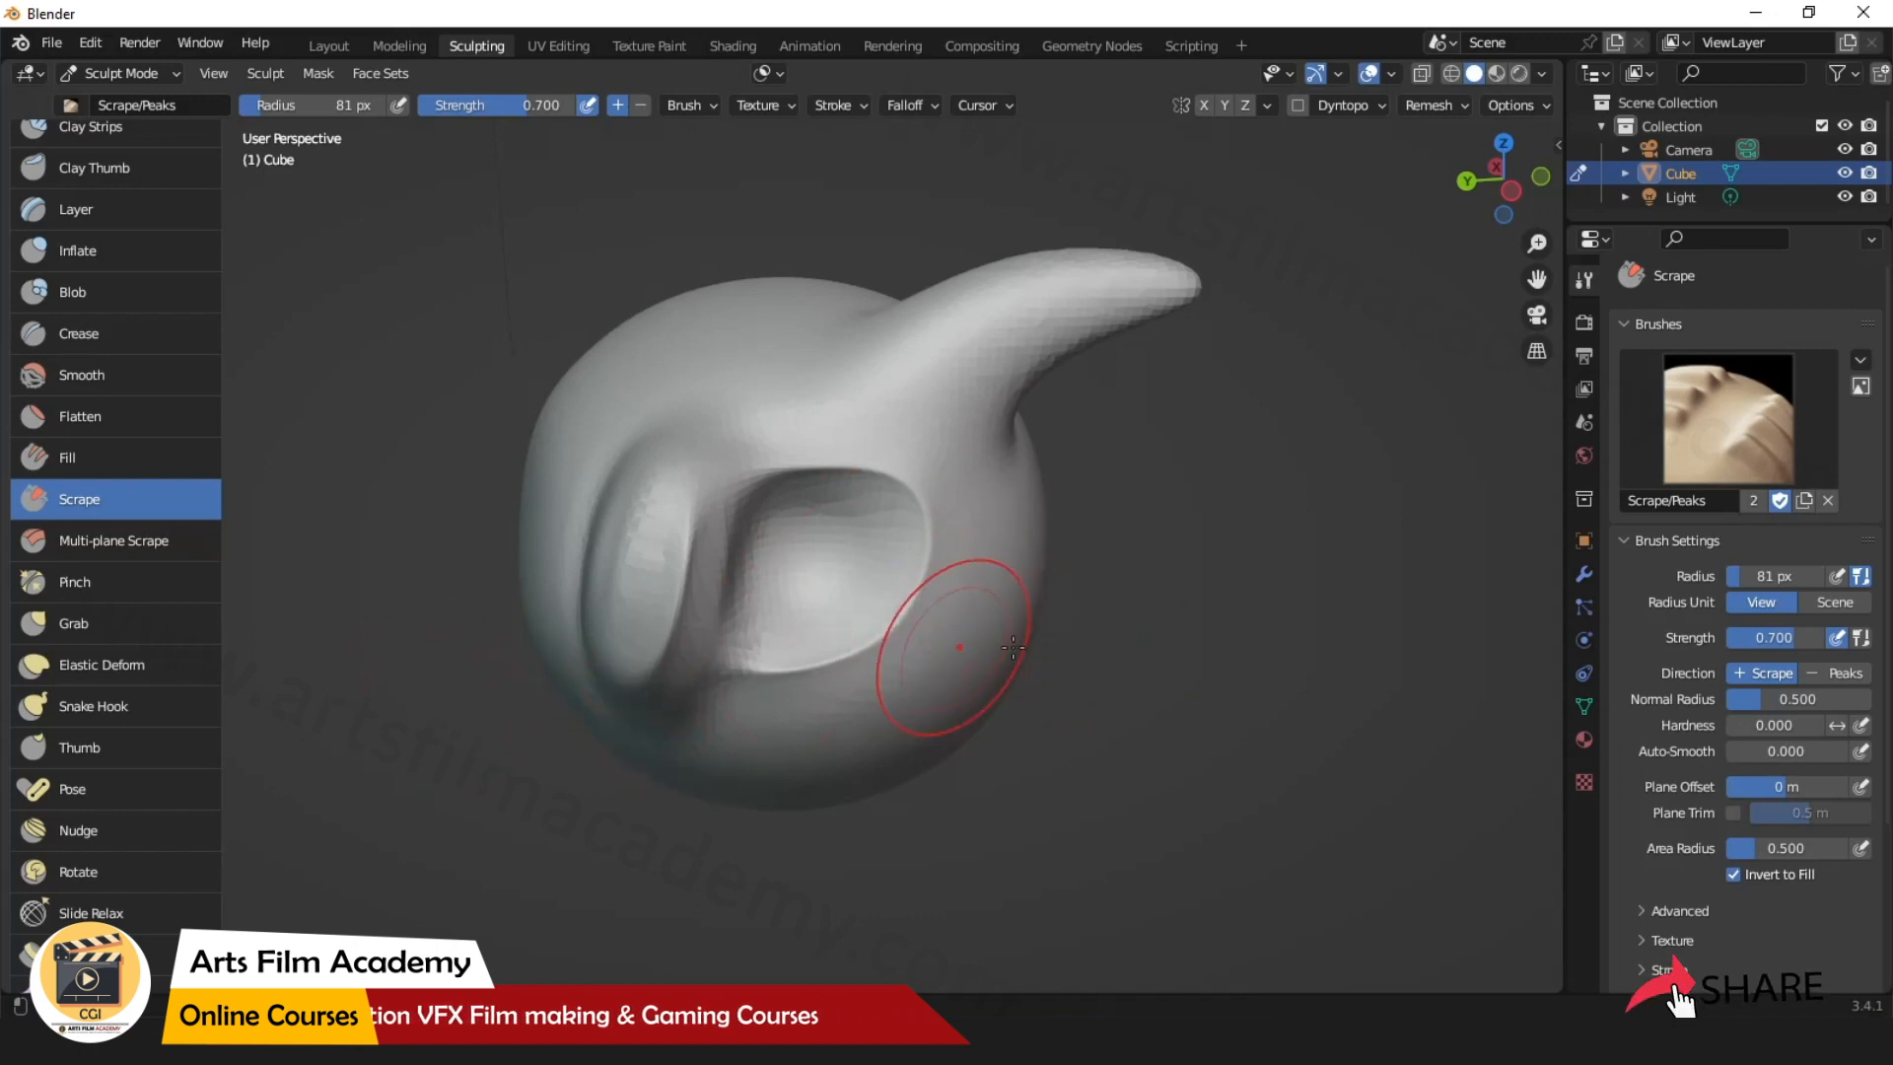
Switch to the Mask brush with the sphere turned to its smooth side.
mouse_move(926, 631)
alt+mouse_down()
mouse_move(805, 717)
mouse_move(1122, 673)
mouse_move(883, 630)
mouse_move(1116, 669)
alt+mouse_up()
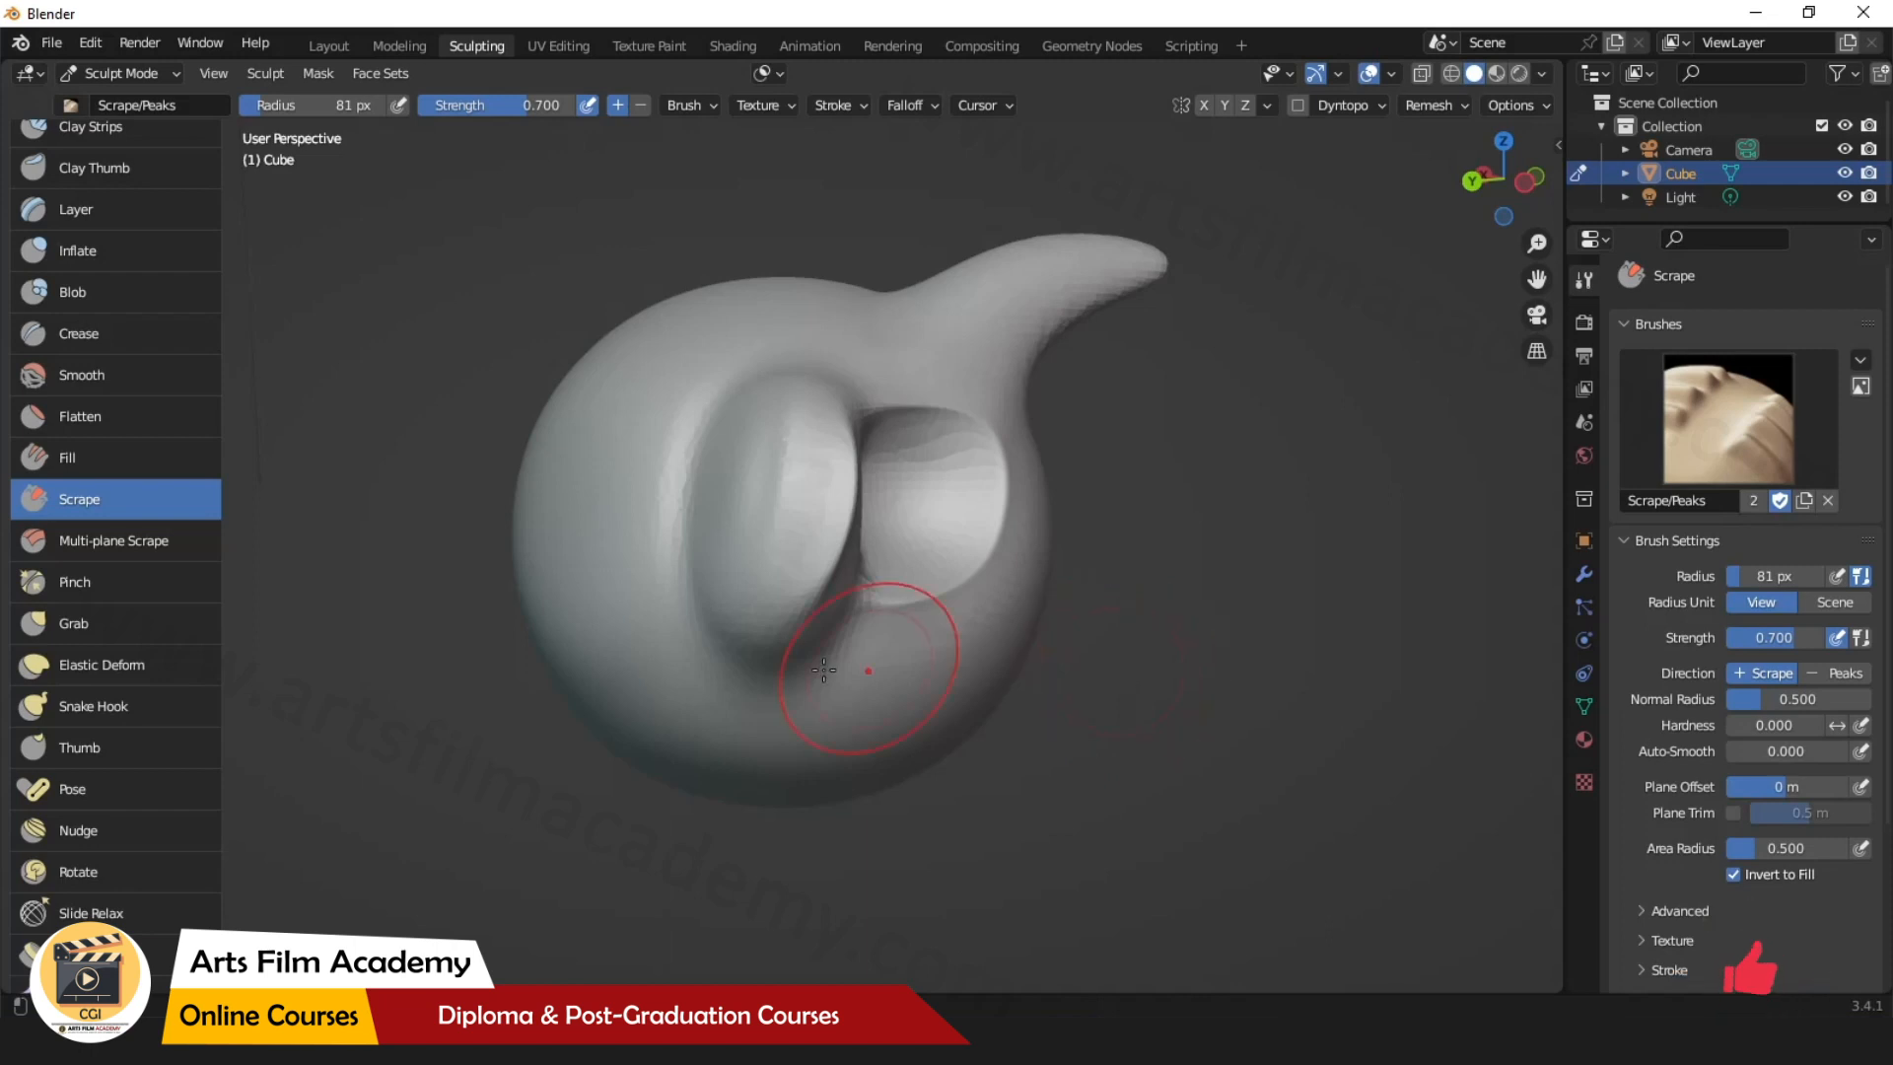
middle_drag(697, 712, 899, 833)
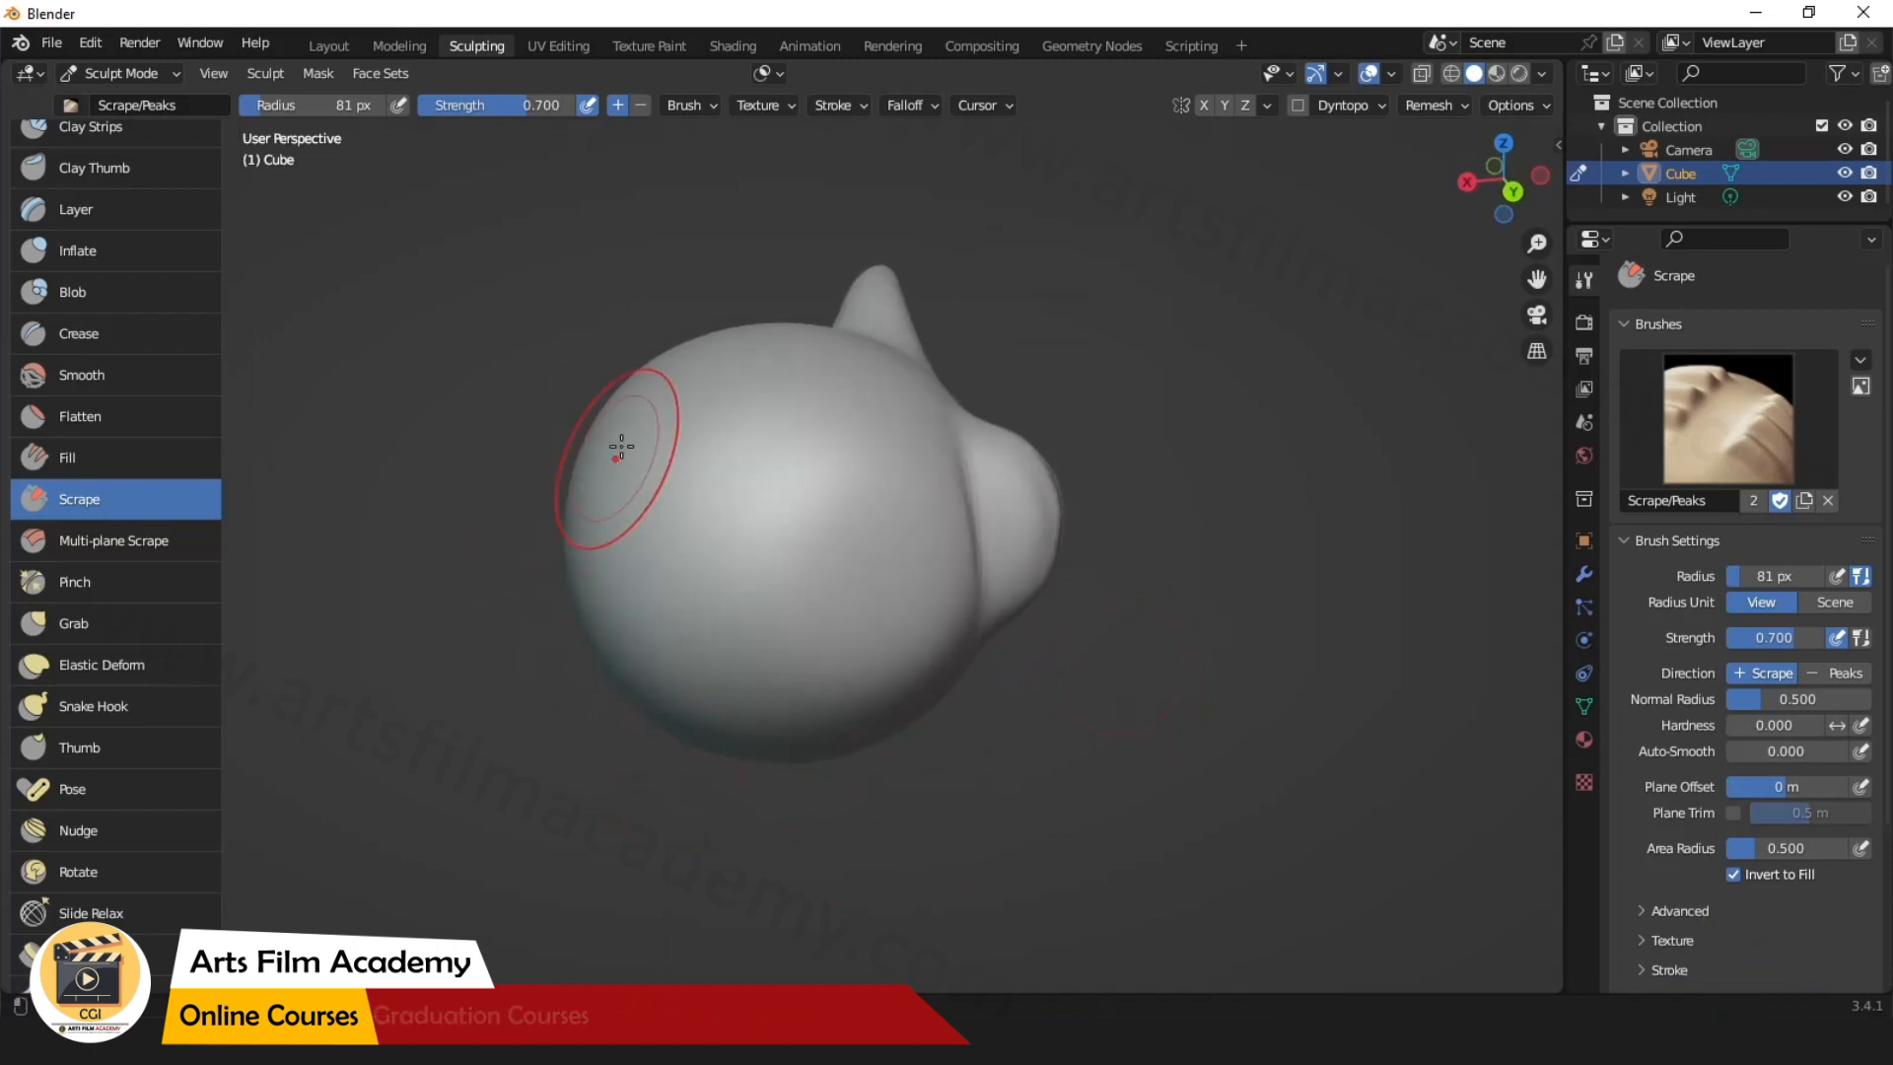
scroll(621, 447, up, 1)
scroll(138, 579, down, 8)
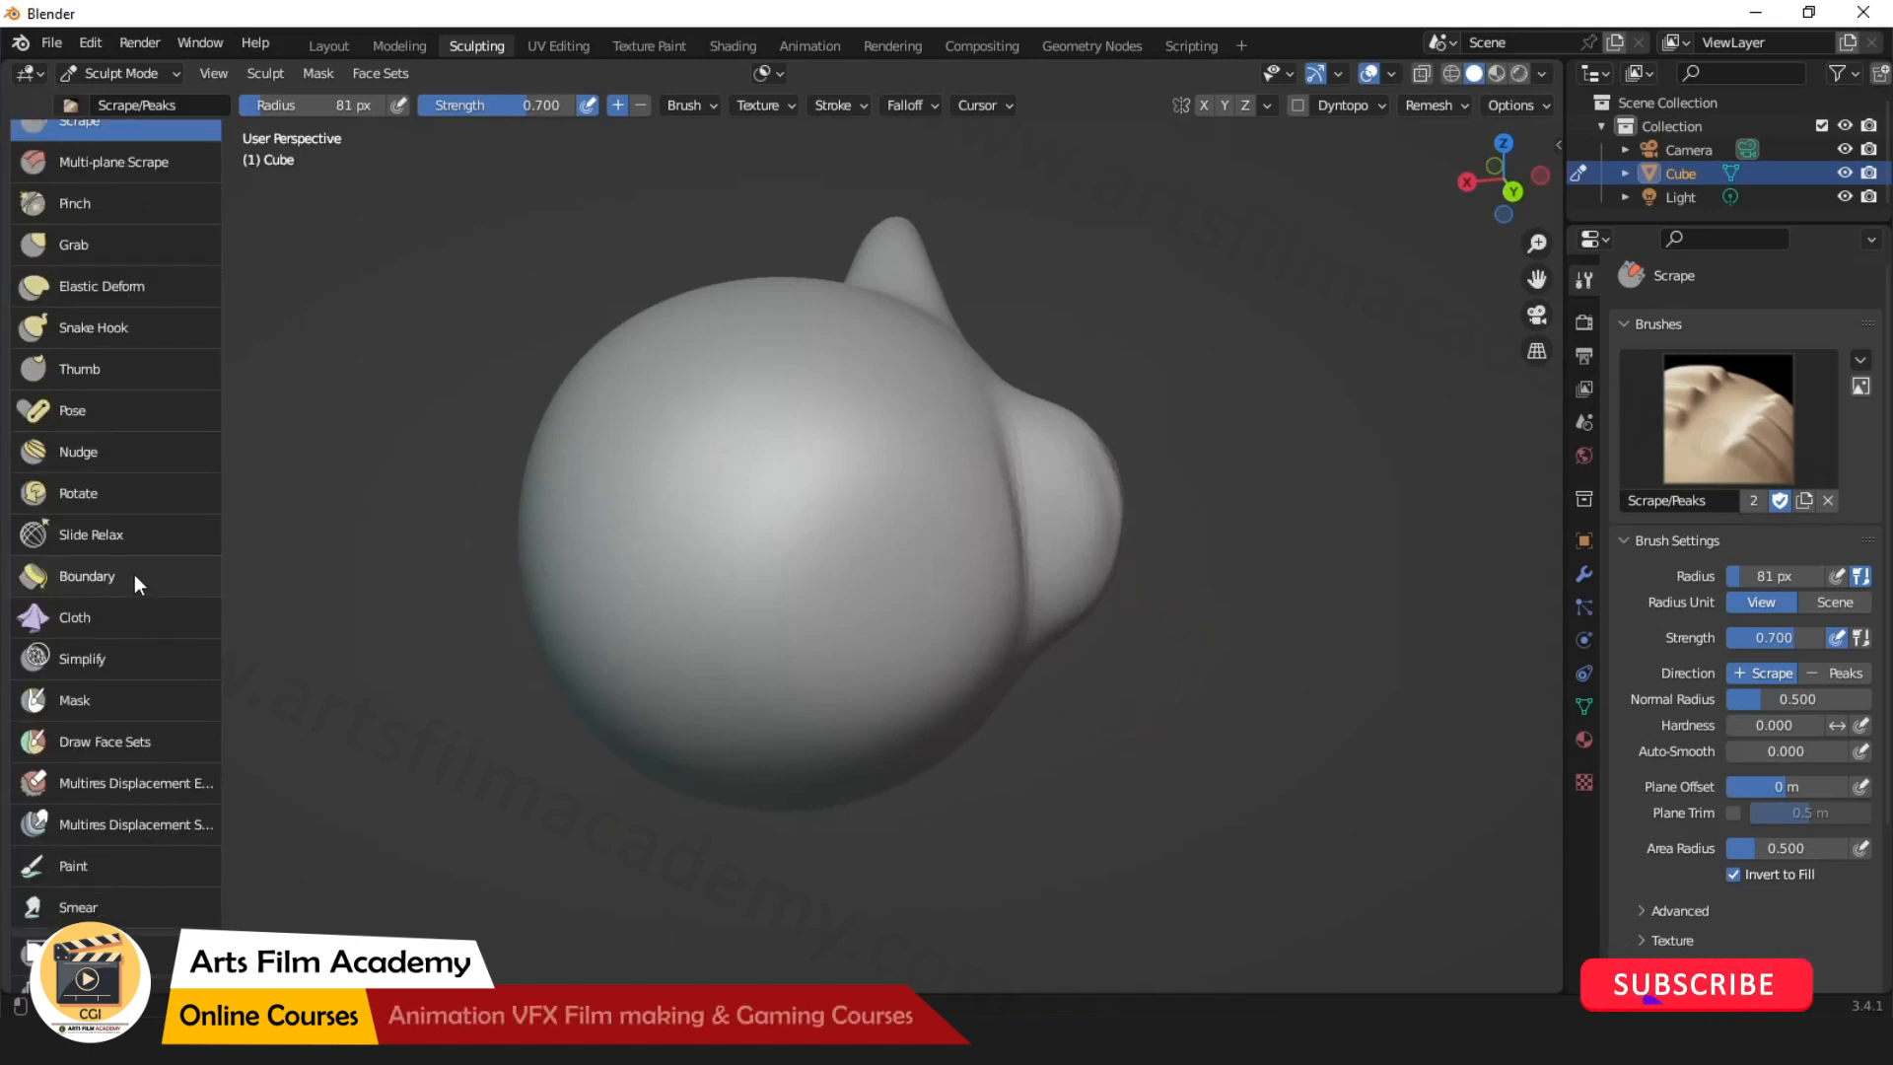
scroll(134, 574, down, 4)
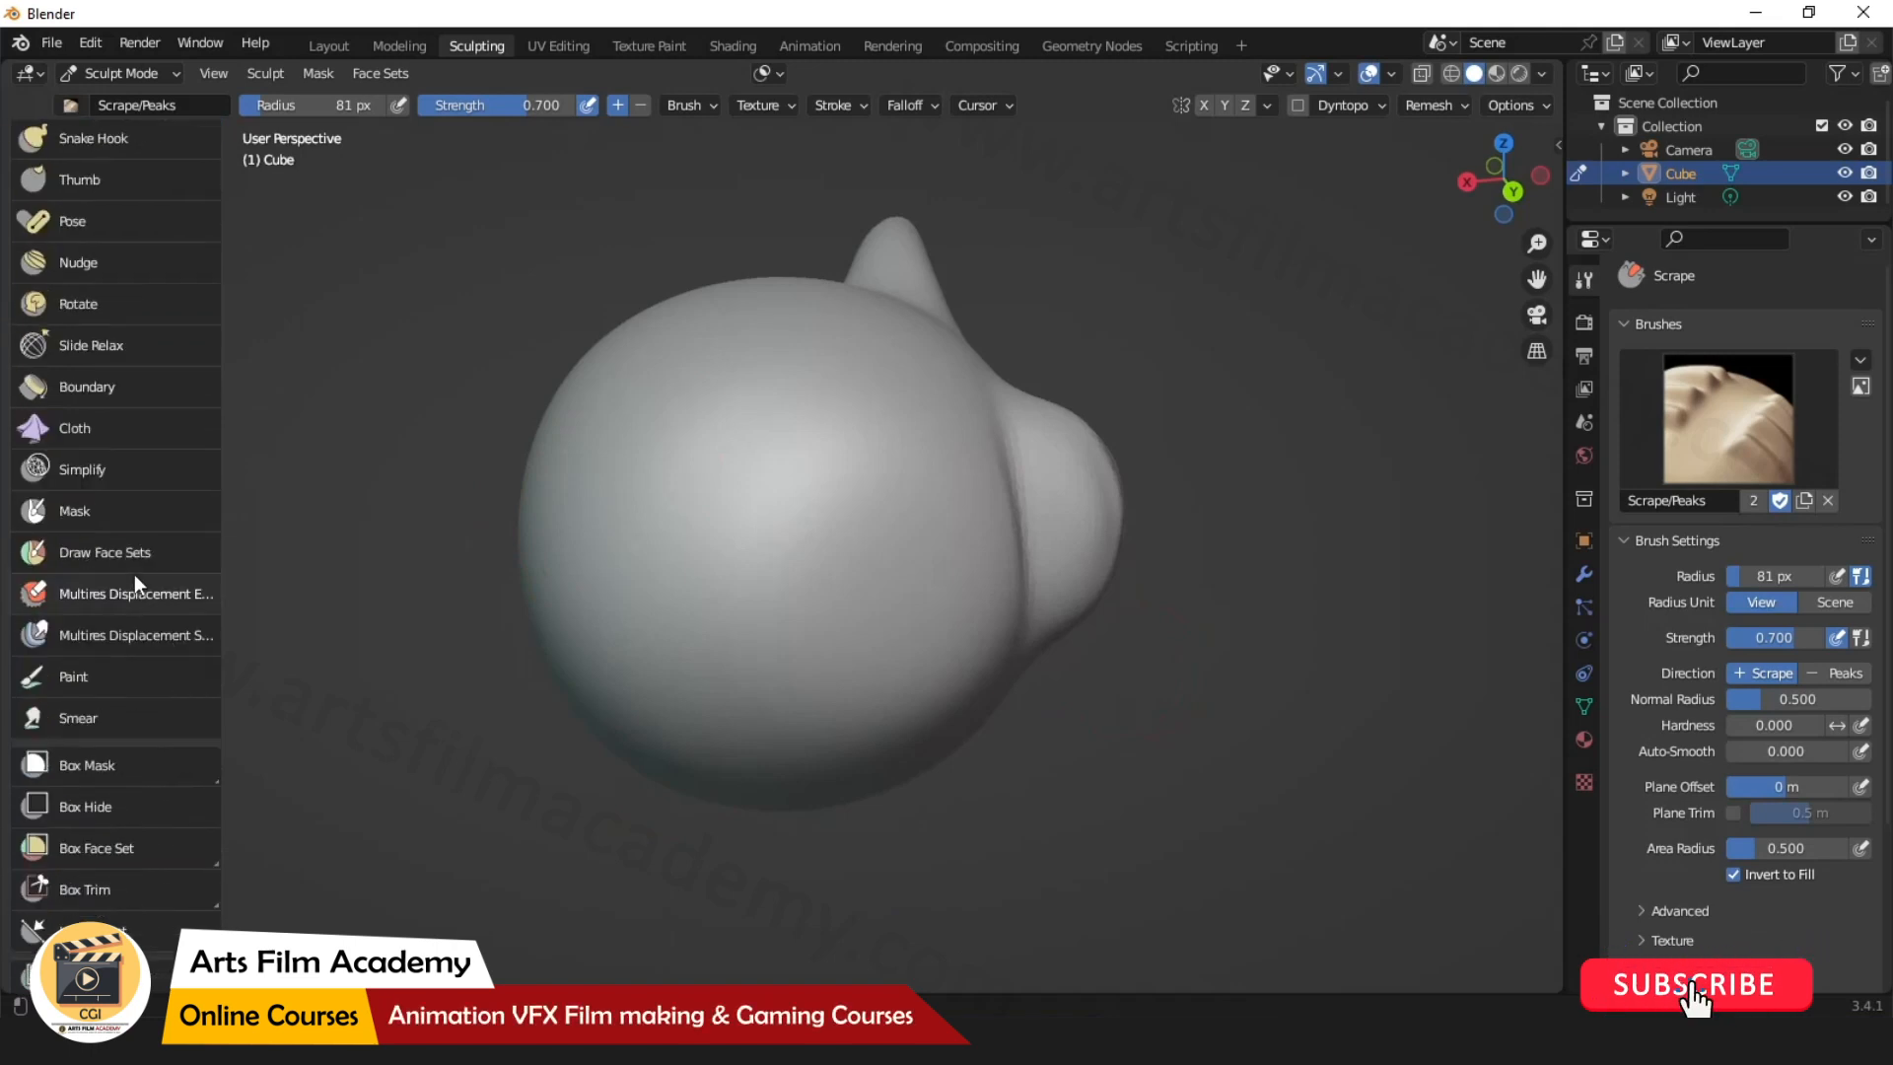
click(91, 511)
Review the available mask and face set commands.
middle_drag(947, 650, 1165, 633)
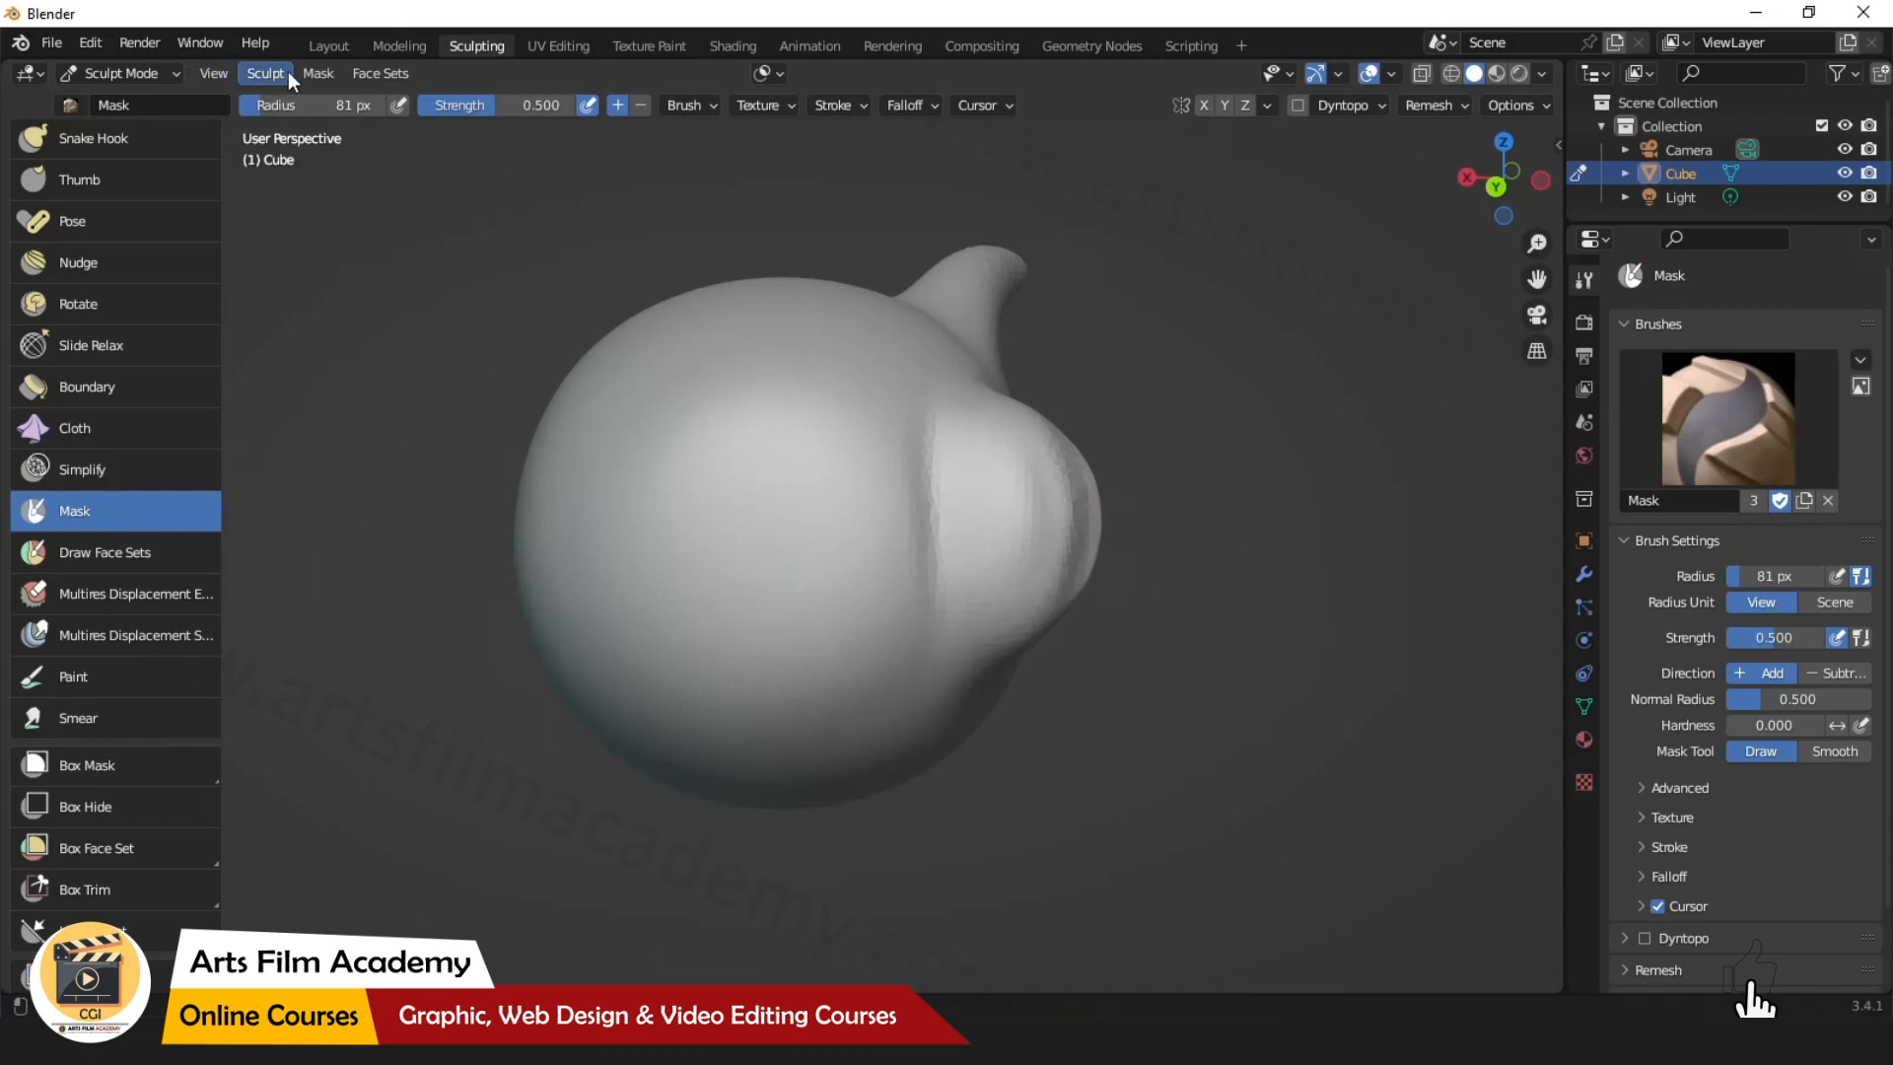
click(317, 73)
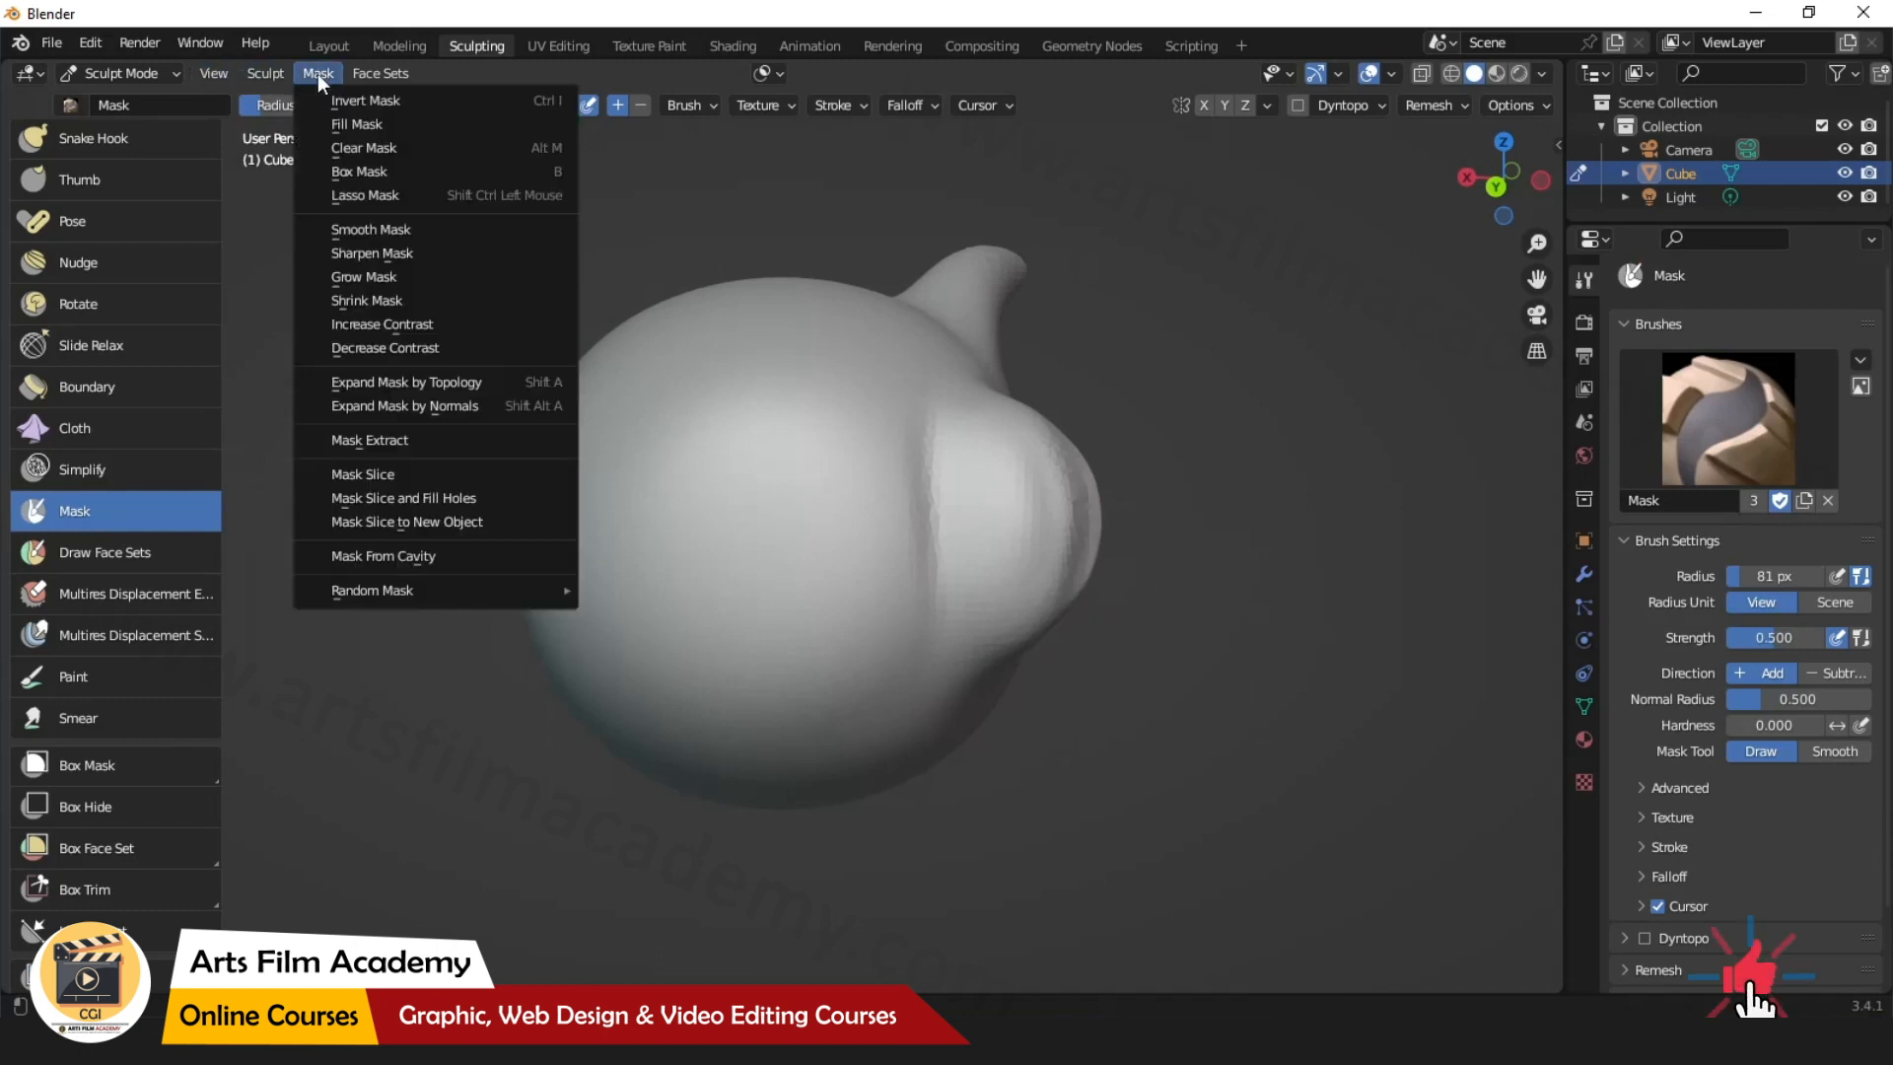
click(265, 71)
mouse_move(378, 73)
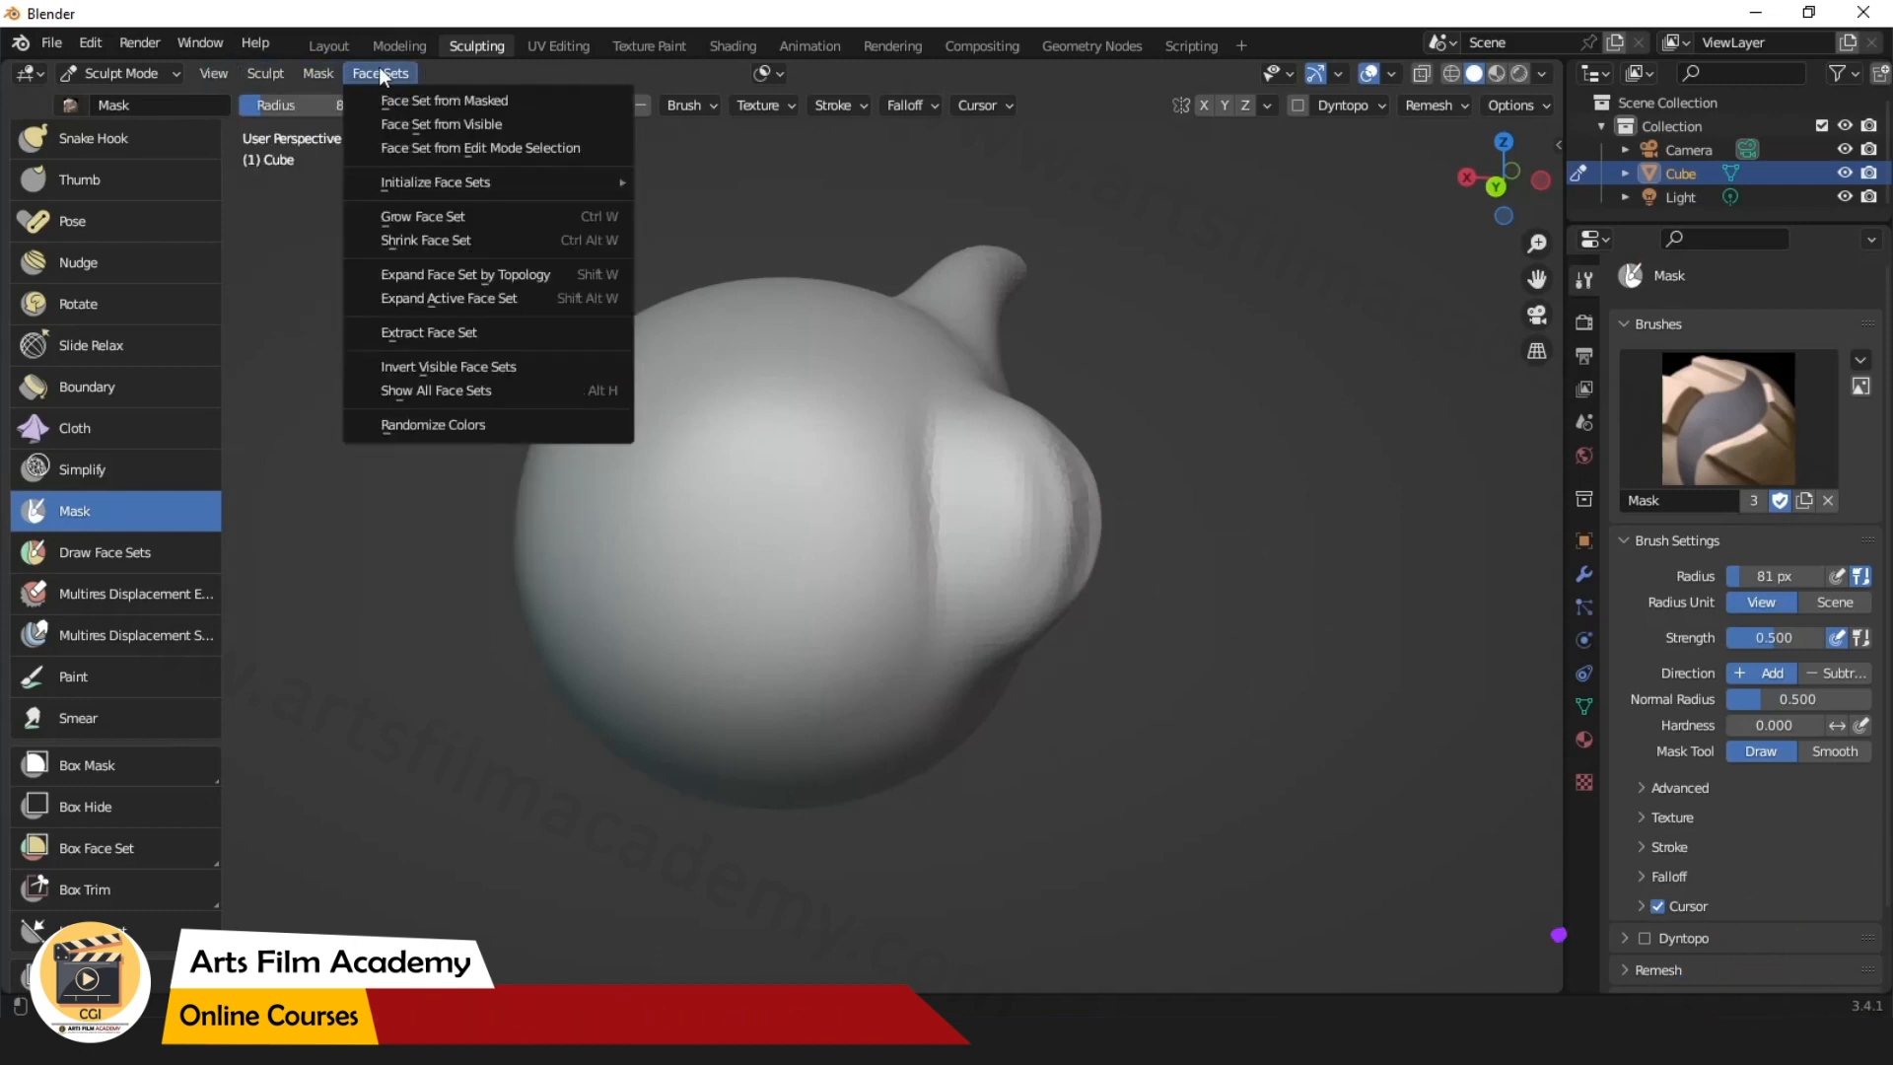
click(309, 74)
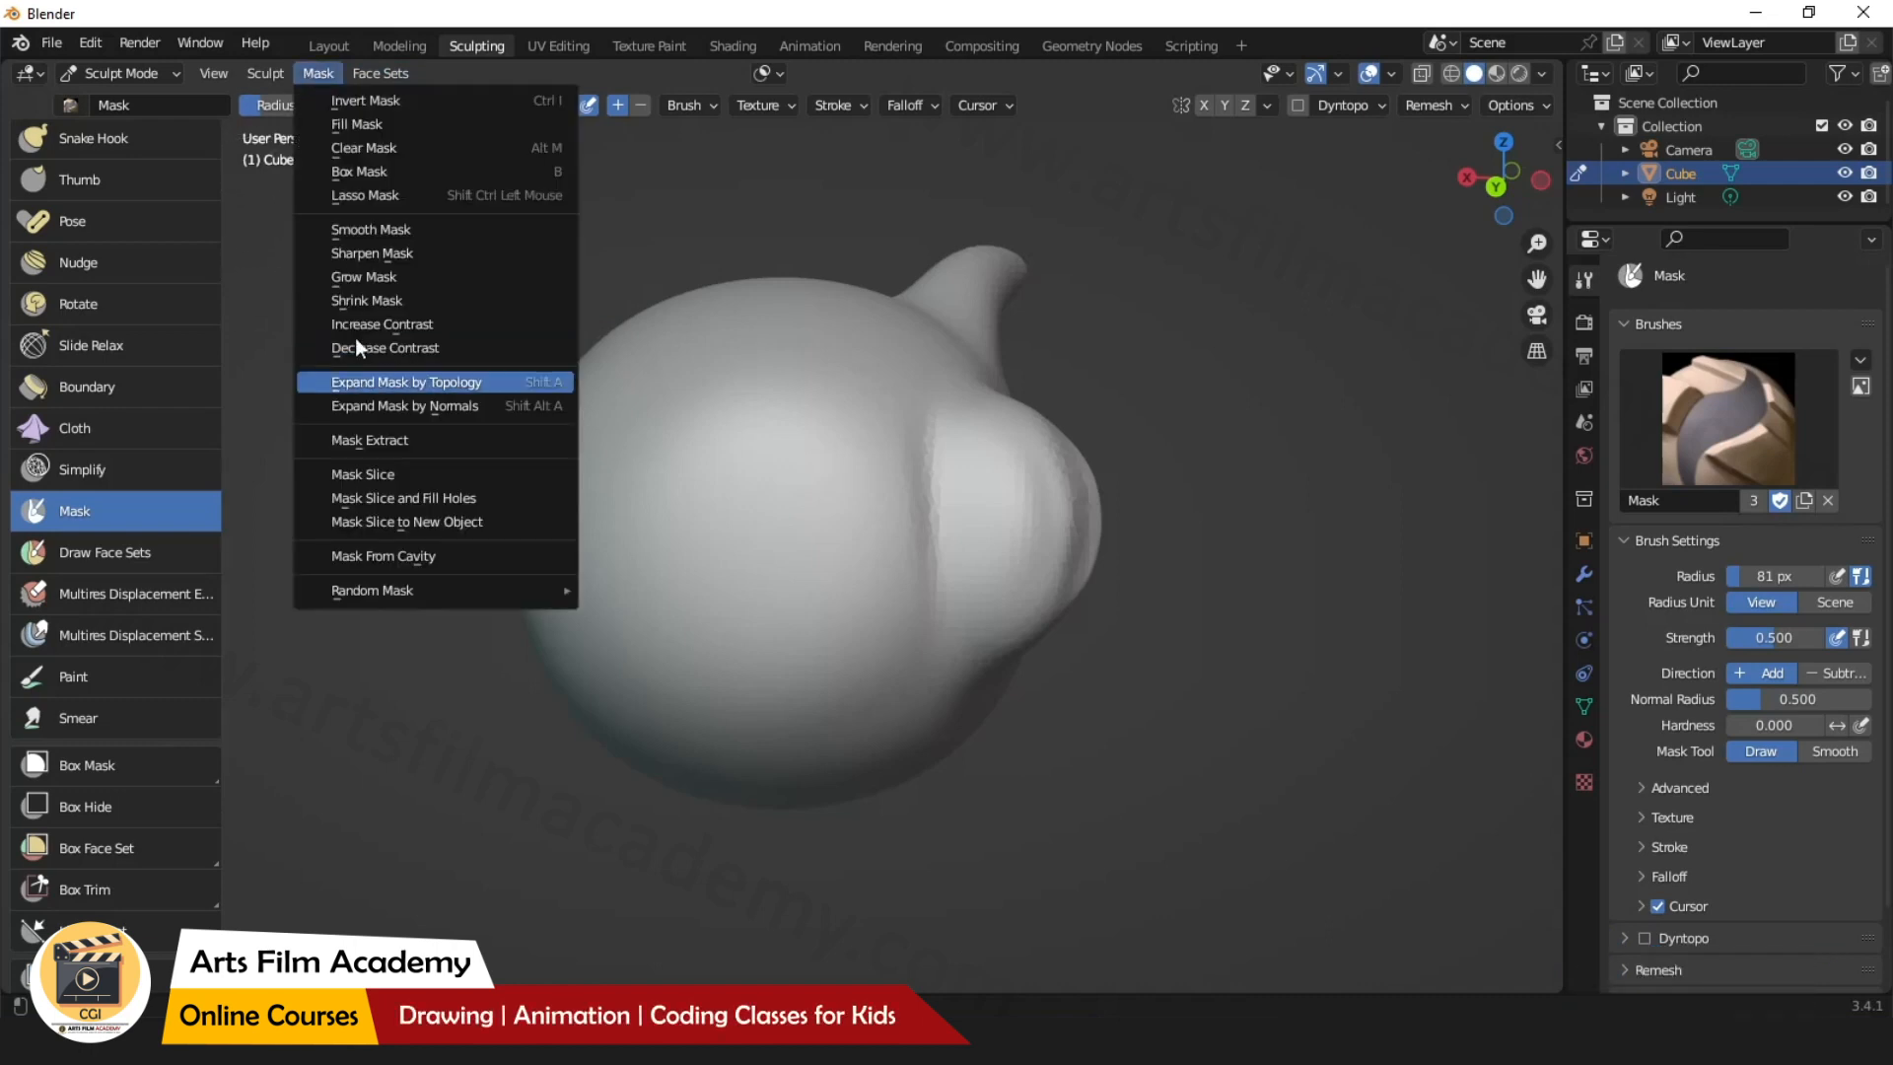
click(404, 405)
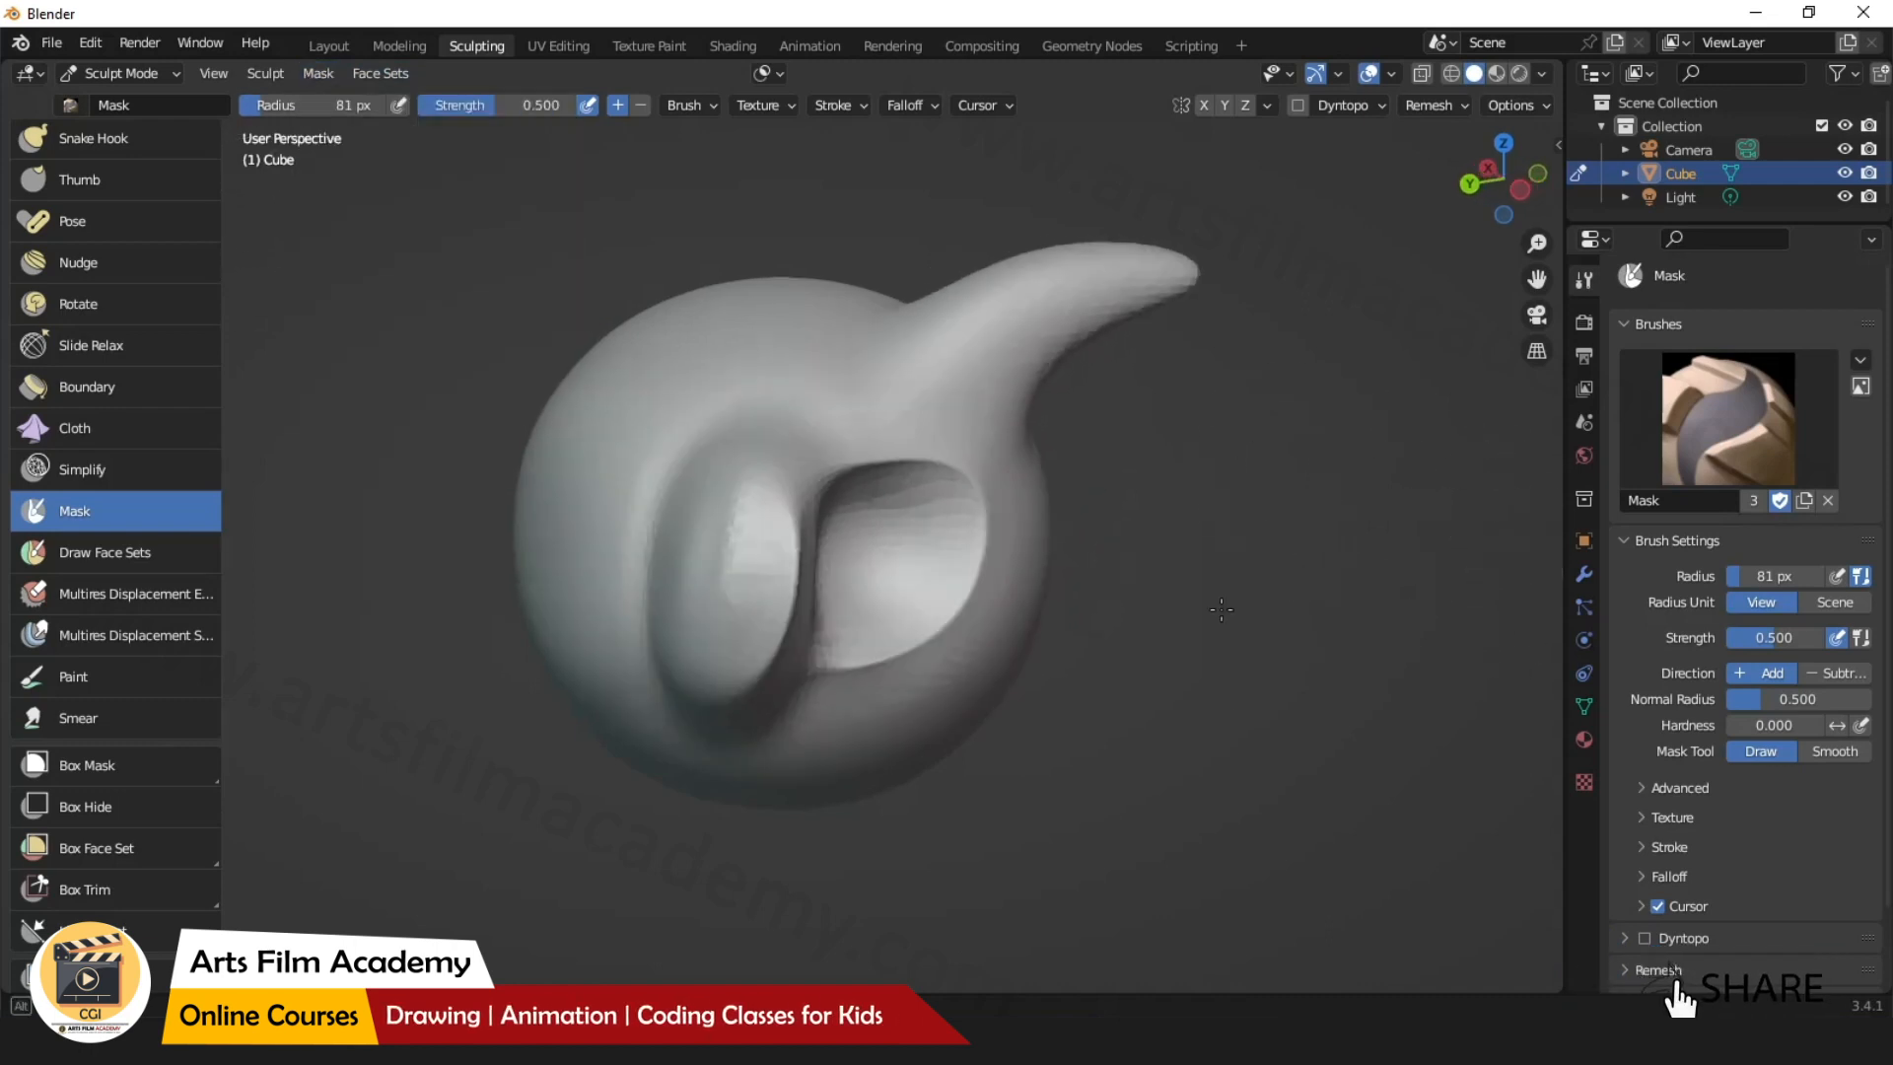
Reduce the Mask brush radius to 64 px and paint a solid round mask on the sphere's smooth side.
middle_drag(1228, 625, 1267, 629)
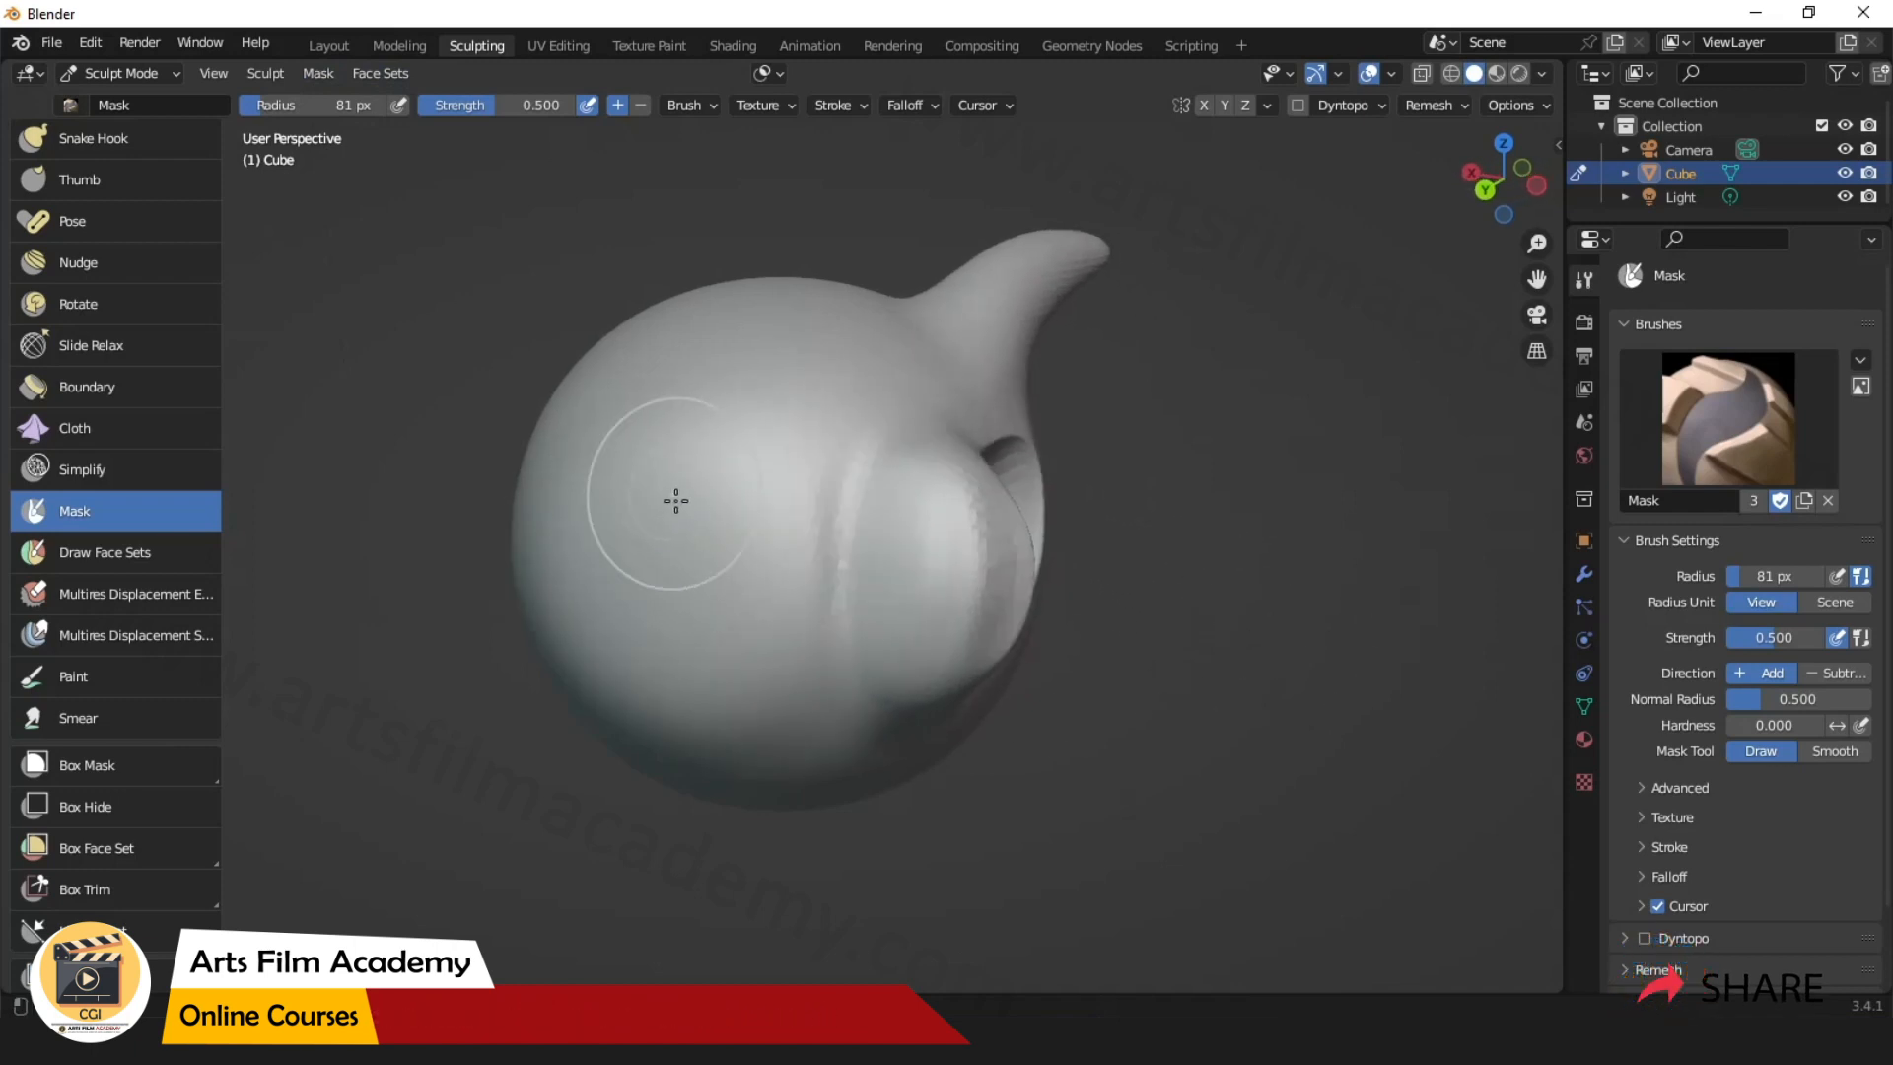
mouse_move(727, 552)
middle_down()
mouse_move(901, 552)
mouse_move(874, 550)
middle_up()
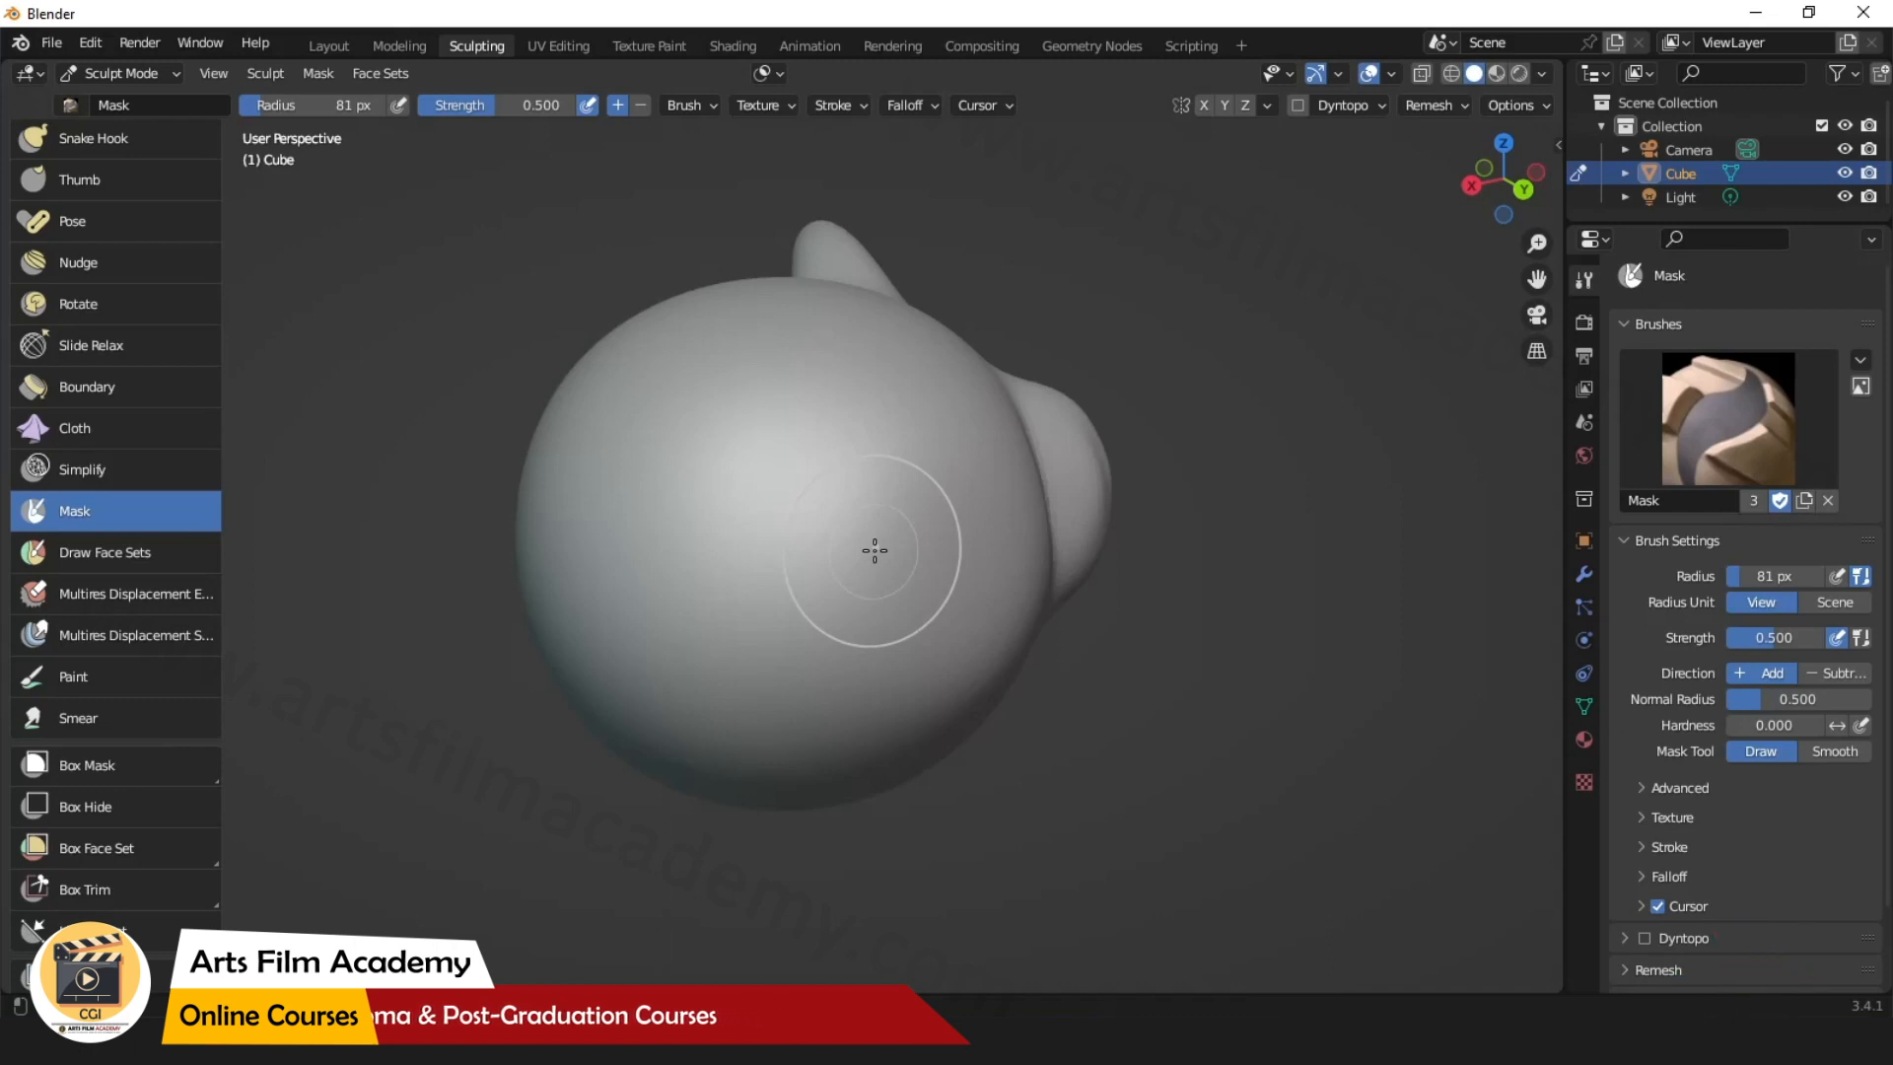
key(bracketright)
key(bracketleft)
key(bracketleft)
key(bracketleft)
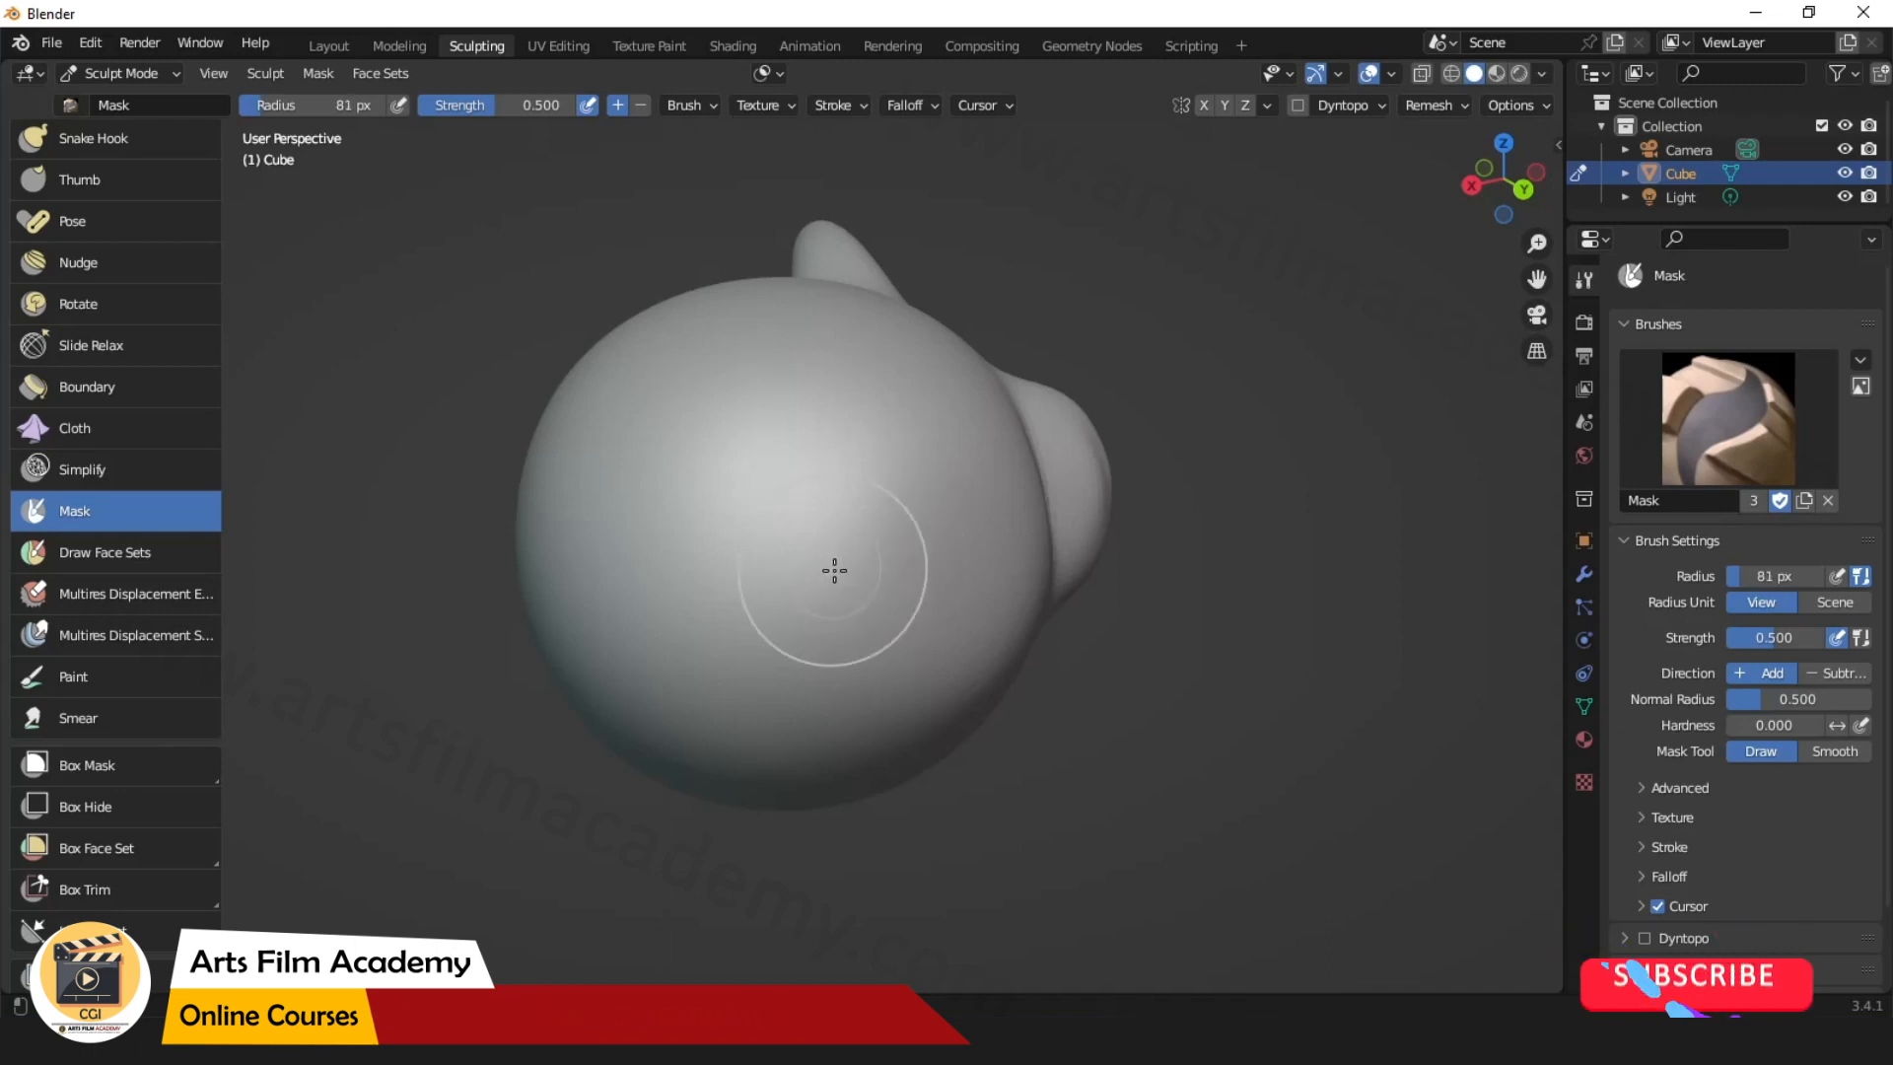
middle_drag(861, 582, 768, 574)
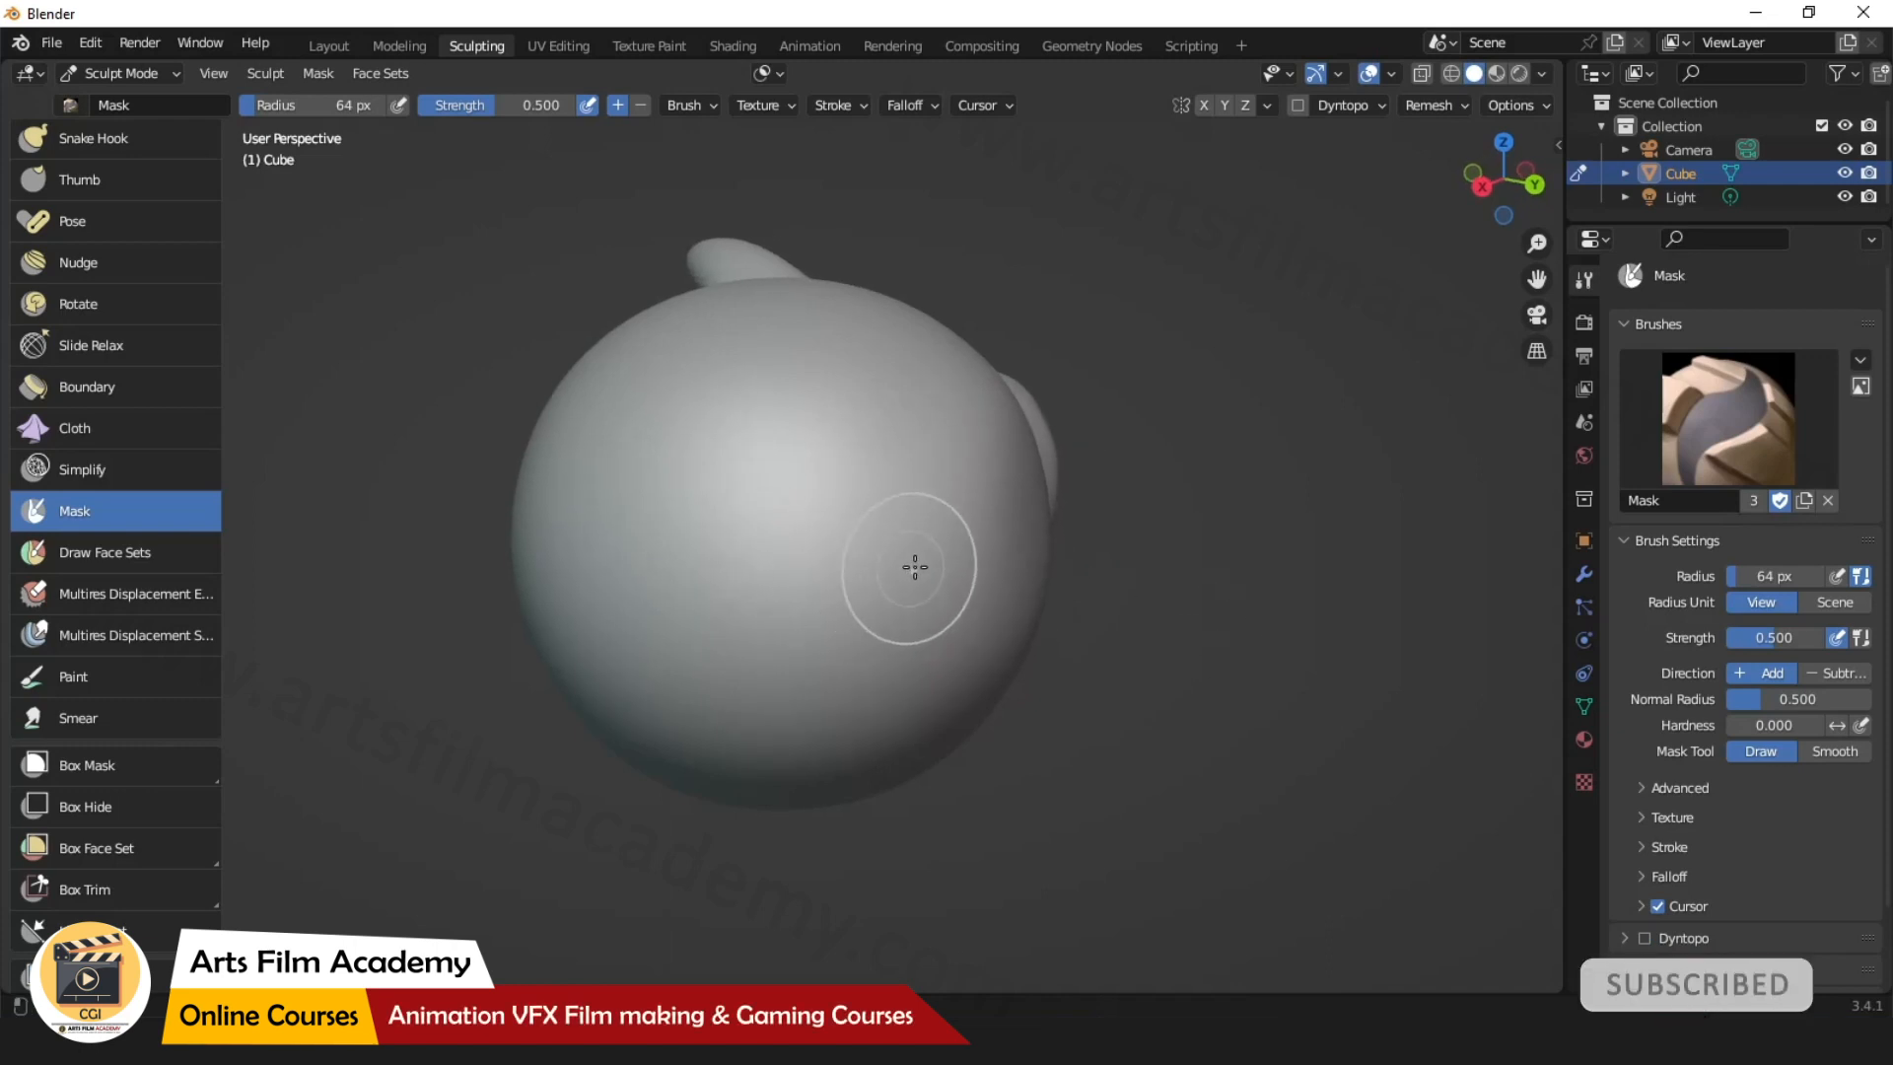
mouse_move(862, 557)
mouse_down()
mouse_move(874, 519)
mouse_move(778, 558)
mouse_move(802, 523)
mouse_move(765, 549)
mouse_move(818, 552)
mouse_move(870, 591)
mouse_move(780, 569)
mouse_move(854, 496)
mouse_move(816, 528)
mouse_up()
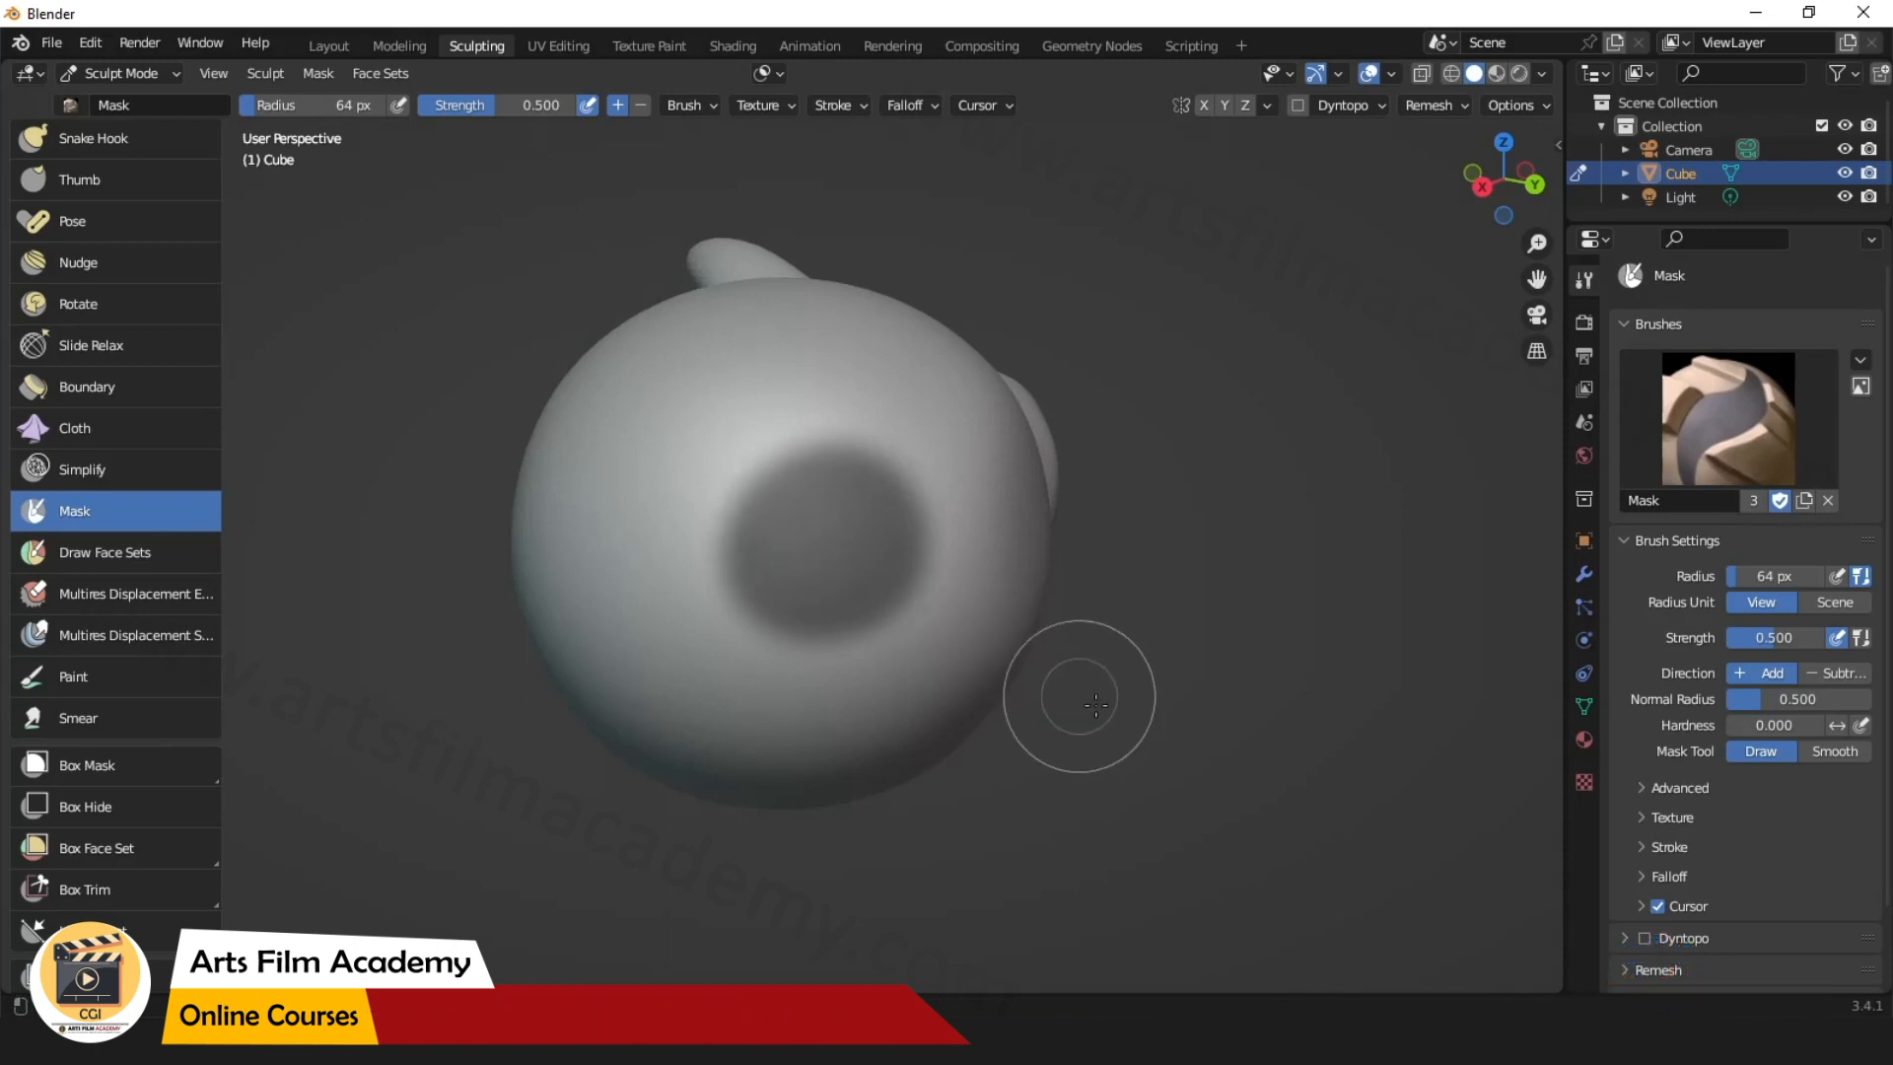
mouse_move(1080, 696)
middle_down()
mouse_move(1069, 651)
mouse_move(1081, 688)
middle_up()
mouse_move(841, 519)
mouse_down()
mouse_move(760, 549)
mouse_move(832, 562)
mouse_move(824, 507)
mouse_move(804, 501)
mouse_move(887, 465)
mouse_move(812, 499)
mouse_up()
Switch to the Draw brush, try sculpting around the masked circle, and undo the stroke.
scroll(157, 471, up, 8)
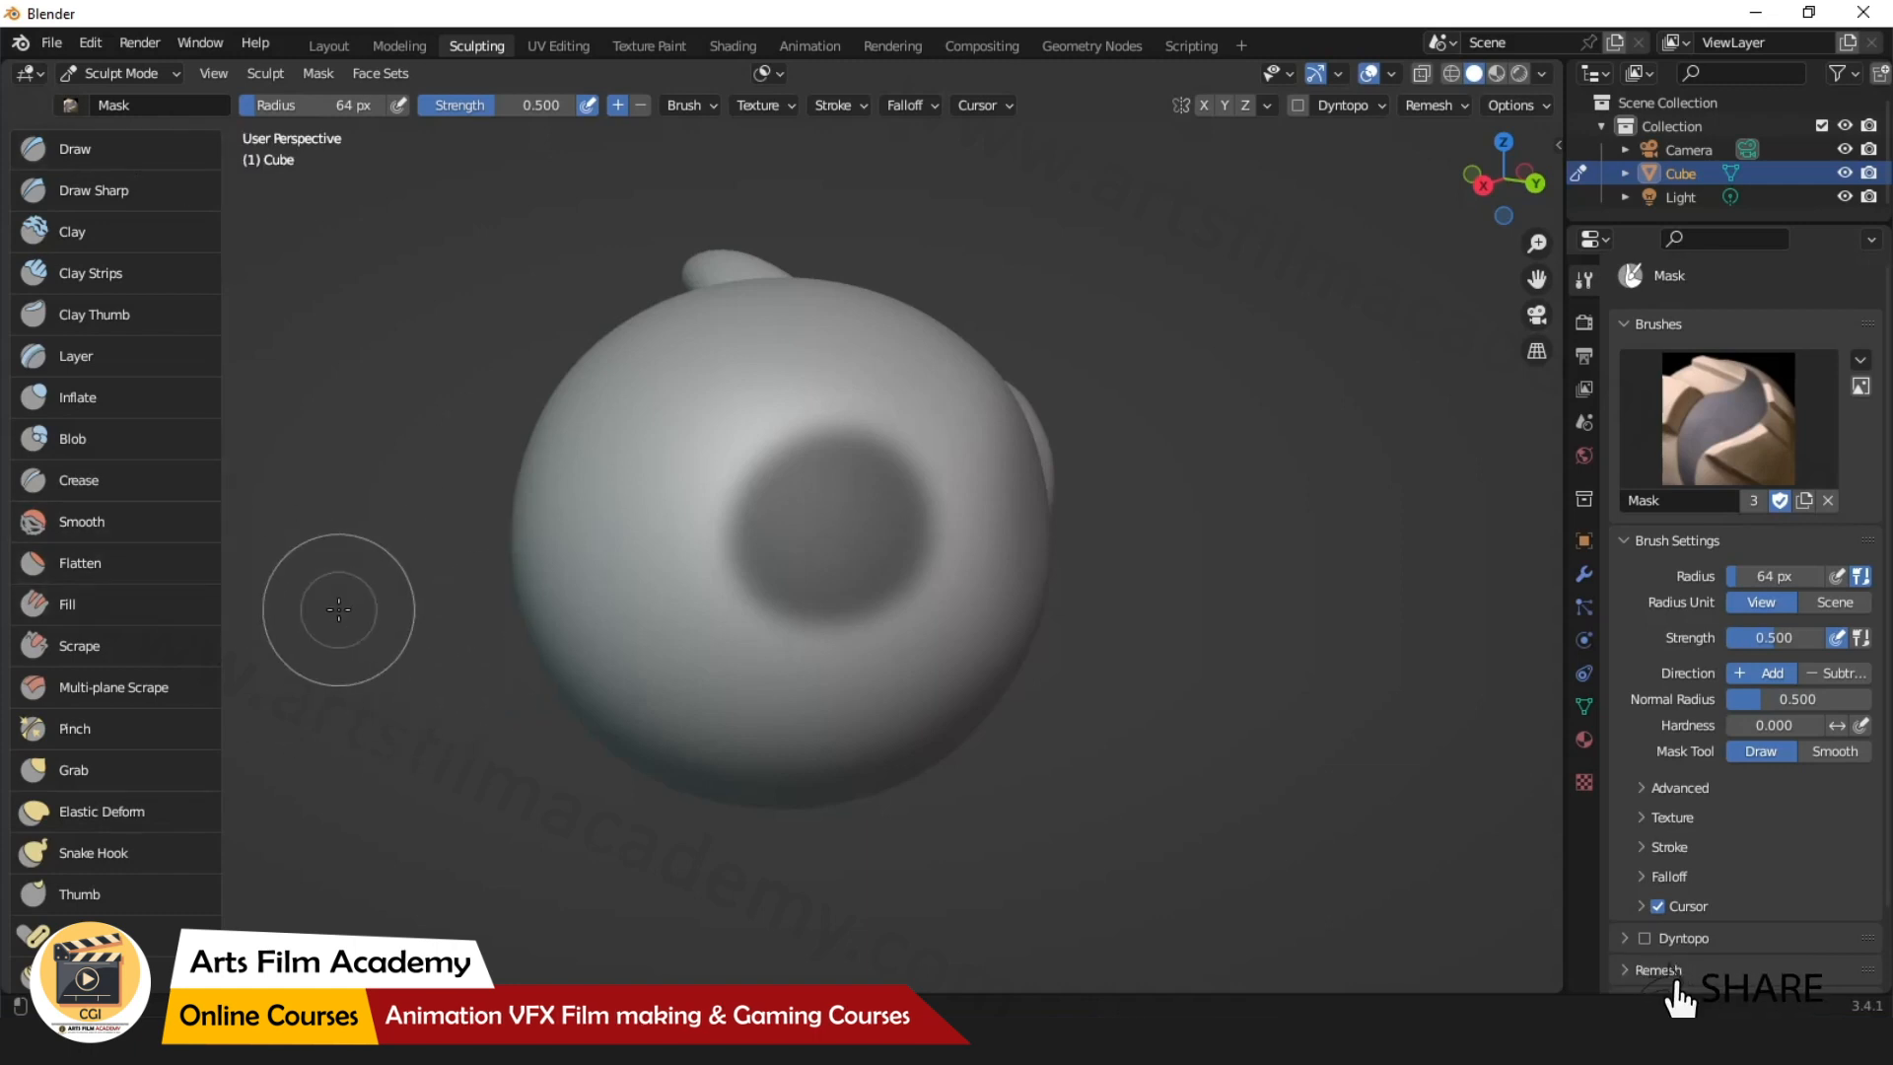
key(x)
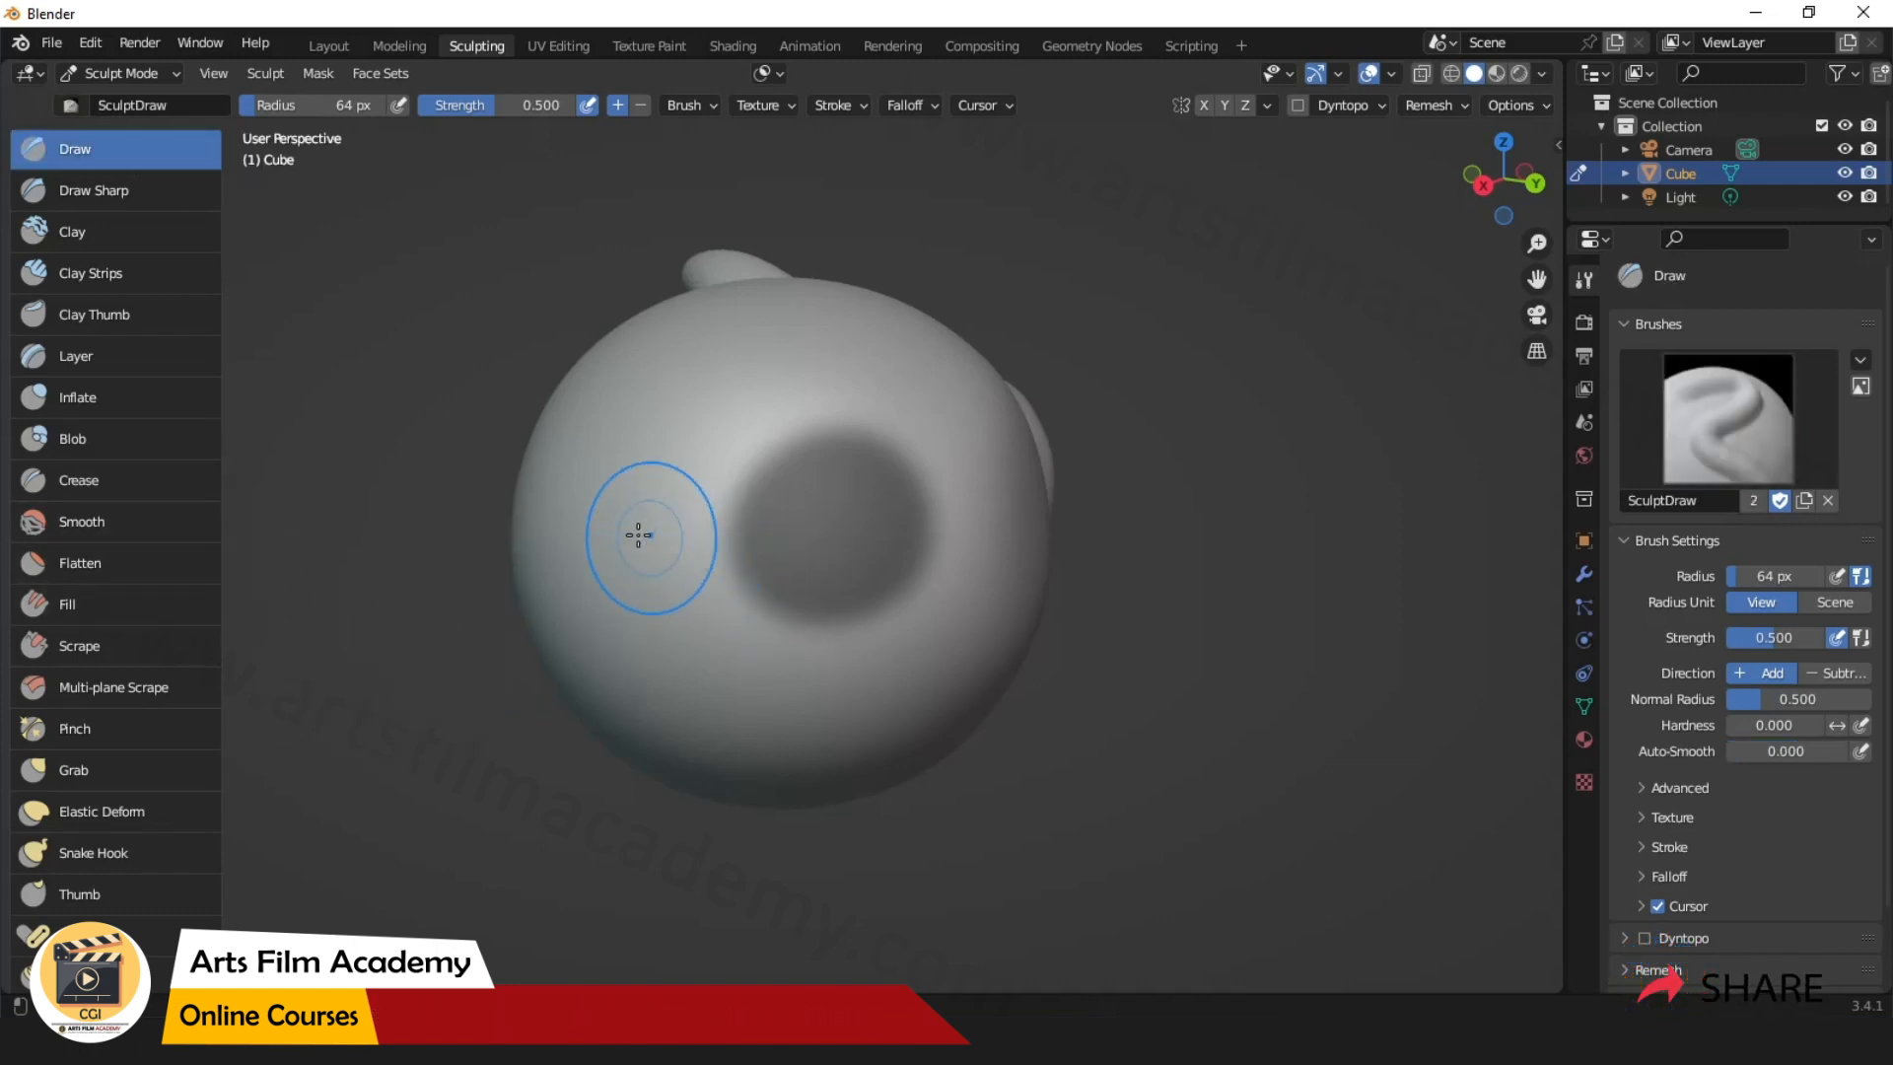
mouse_move(621, 588)
mouse_down()
mouse_move(641, 486)
mouse_move(867, 410)
mouse_move(625, 453)
mouse_move(976, 498)
mouse_move(946, 577)
mouse_move(768, 621)
mouse_move(683, 507)
mouse_move(724, 658)
mouse_move(657, 647)
mouse_up()
mouse_move(1296, 867)
middle_down()
mouse_move(1207, 828)
mouse_move(1262, 866)
mouse_move(1166, 794)
mouse_move(1111, 800)
middle_up()
key(ctrl+z)
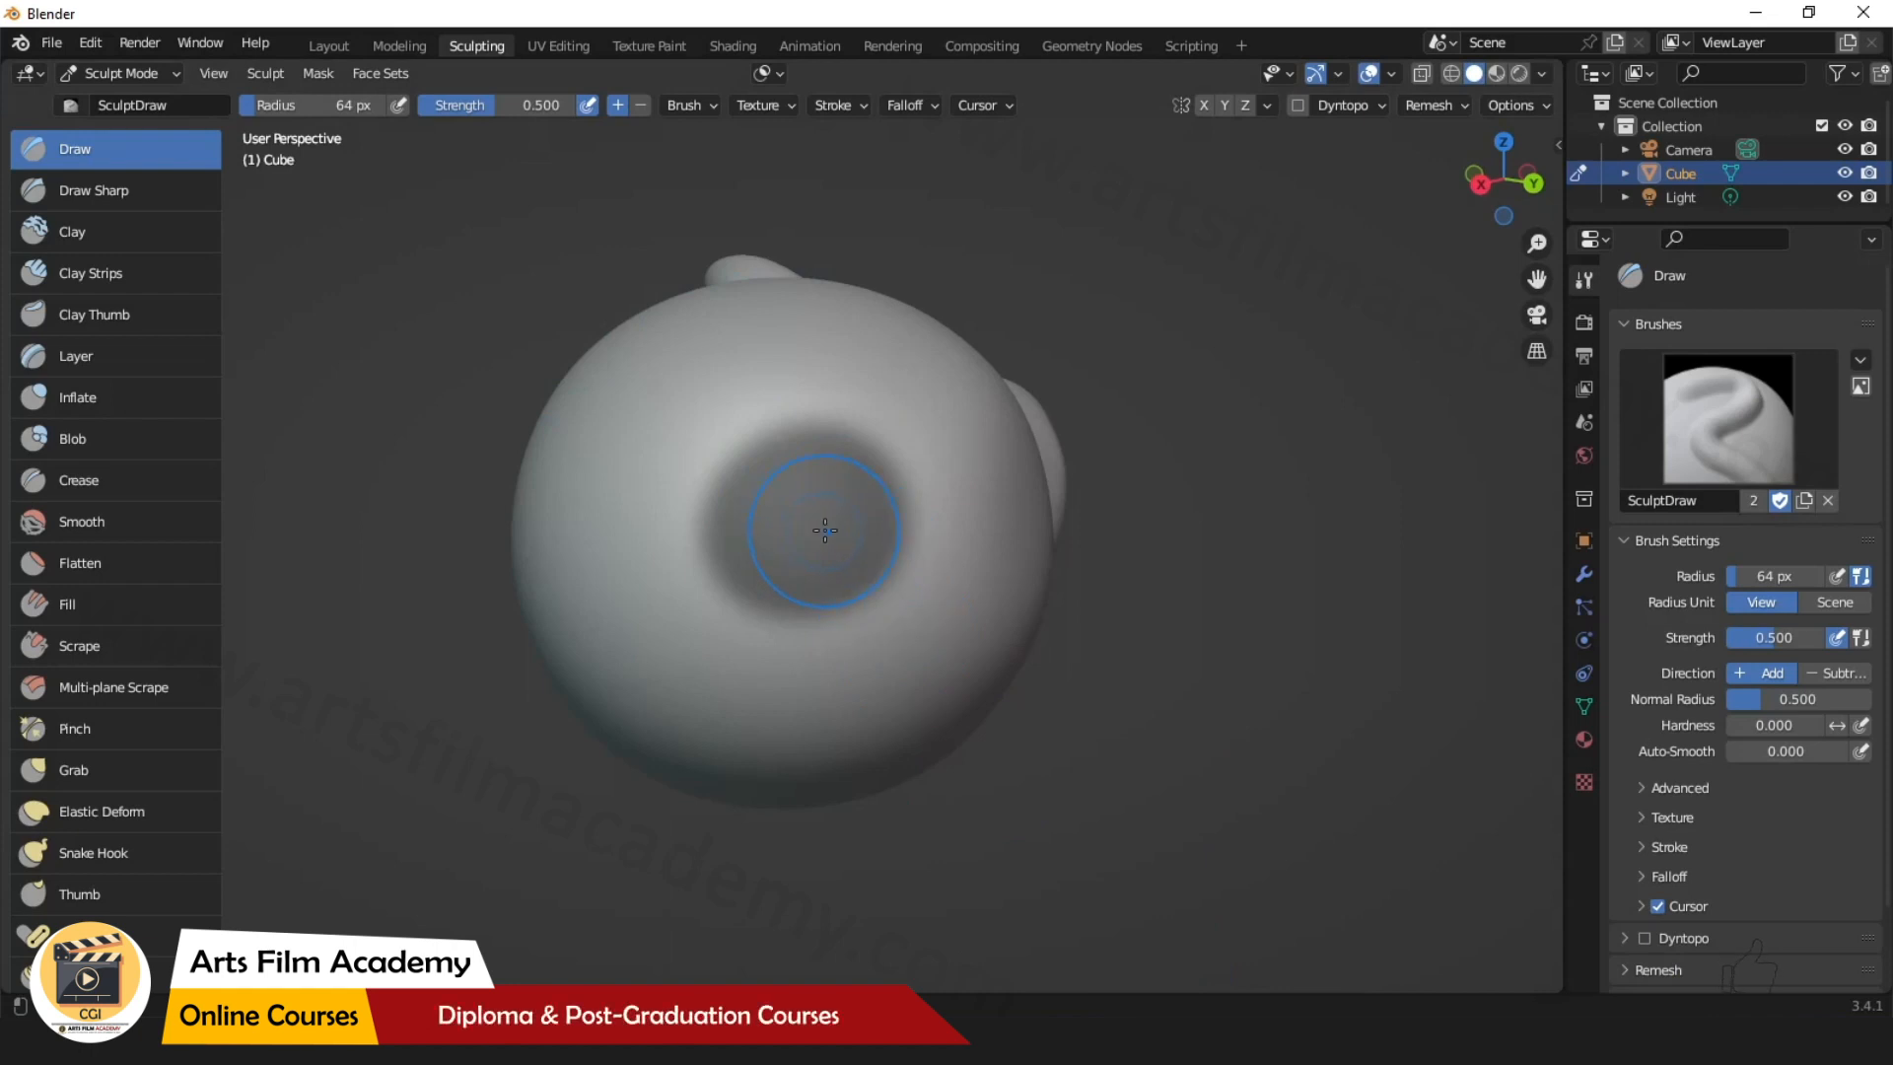
Invert the mask, try raising the unmasked circle with the Draw brush, and restore the original mask and surface.
key(ctrl+i)
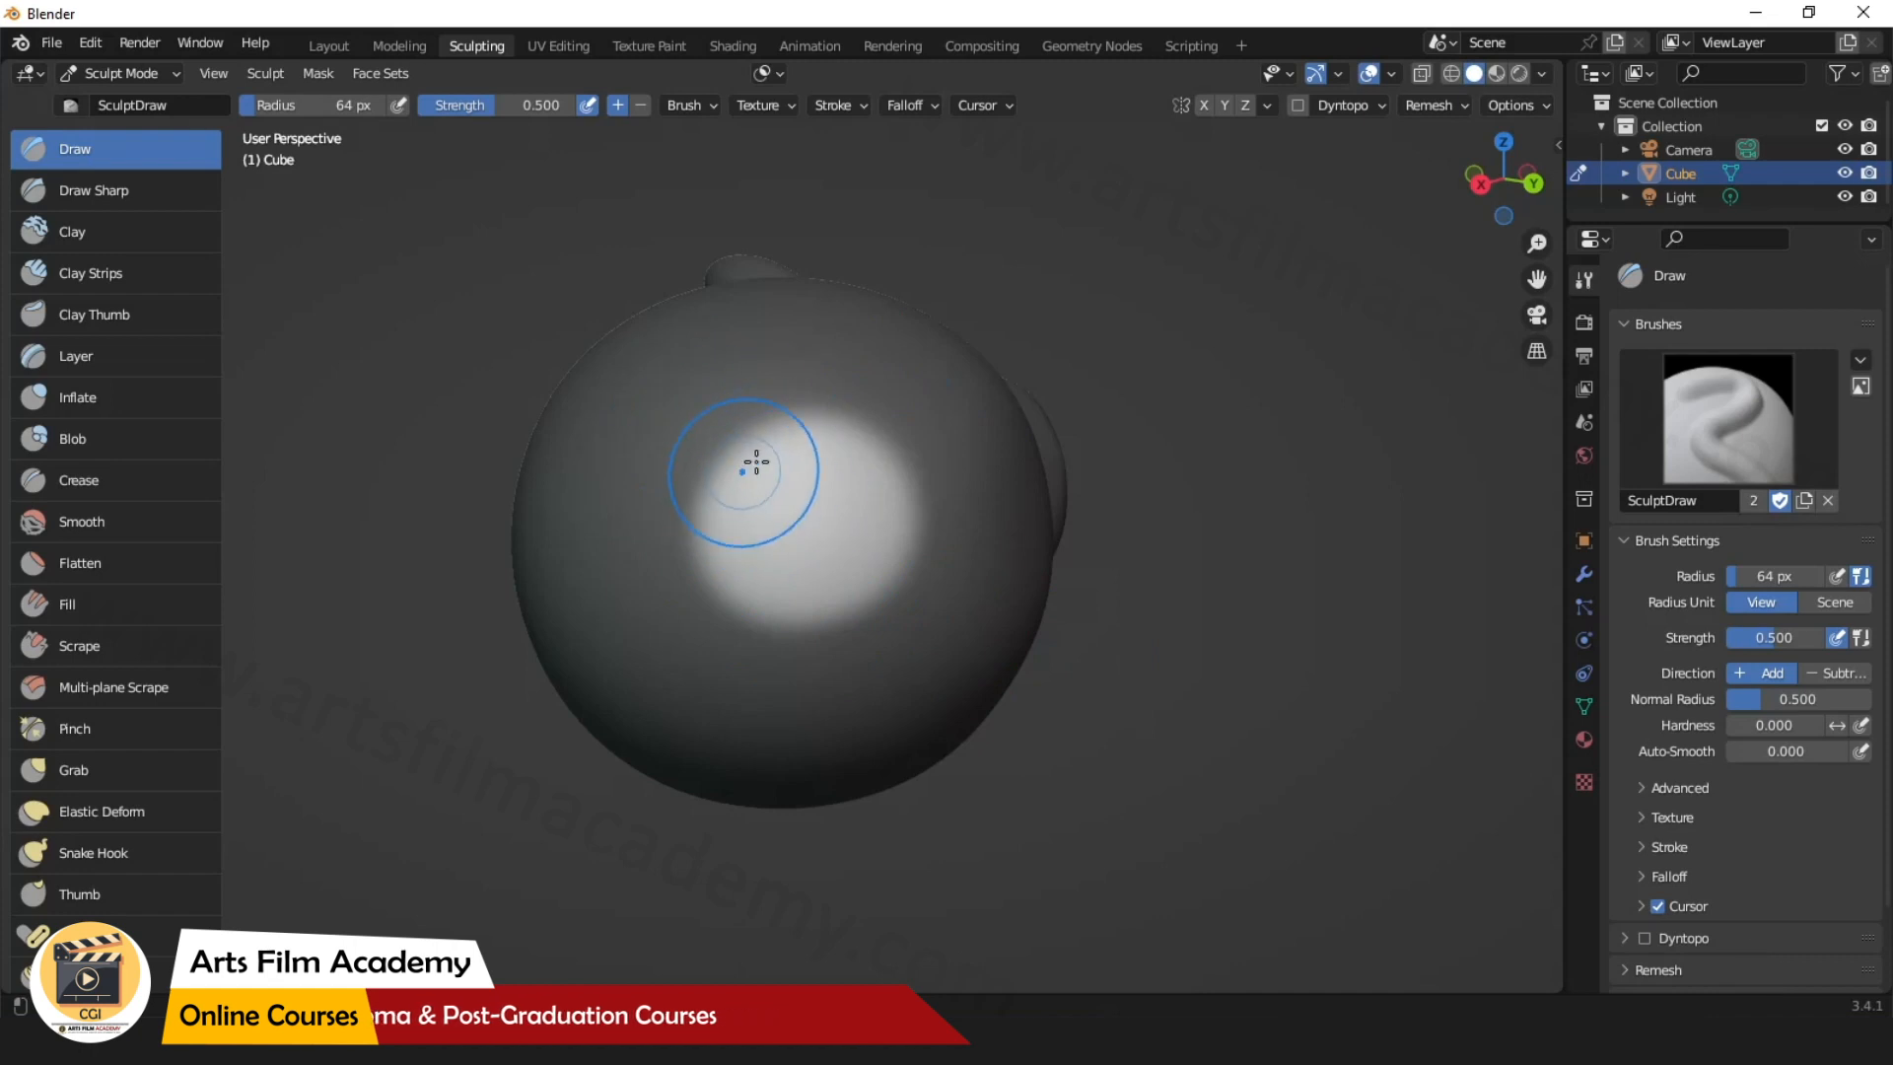
mouse_move(760, 431)
mouse_down()
mouse_move(877, 463)
mouse_move(710, 493)
mouse_move(841, 509)
mouse_move(769, 611)
mouse_move(828, 477)
mouse_move(847, 527)
mouse_up()
mouse_move(815, 499)
middle_down()
mouse_move(1044, 775)
mouse_move(955, 689)
middle_up()
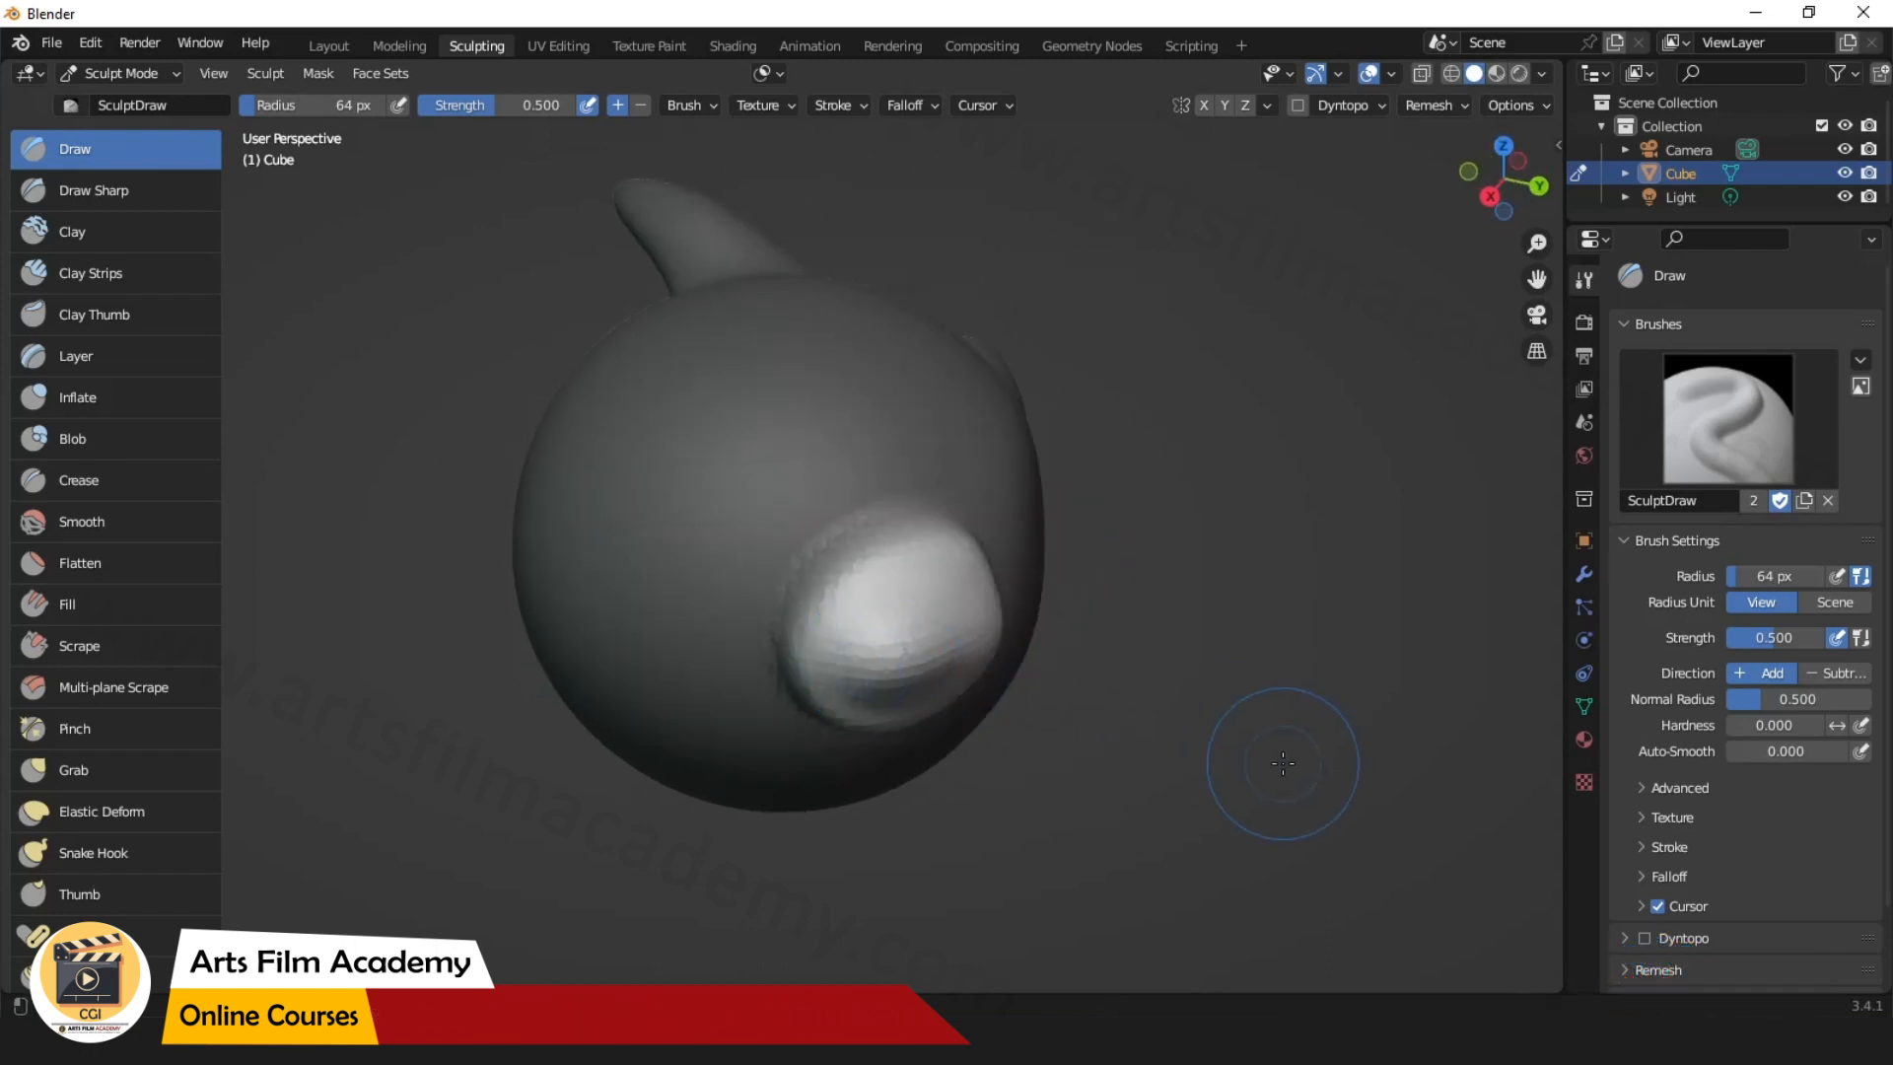
key(ctrl+i)
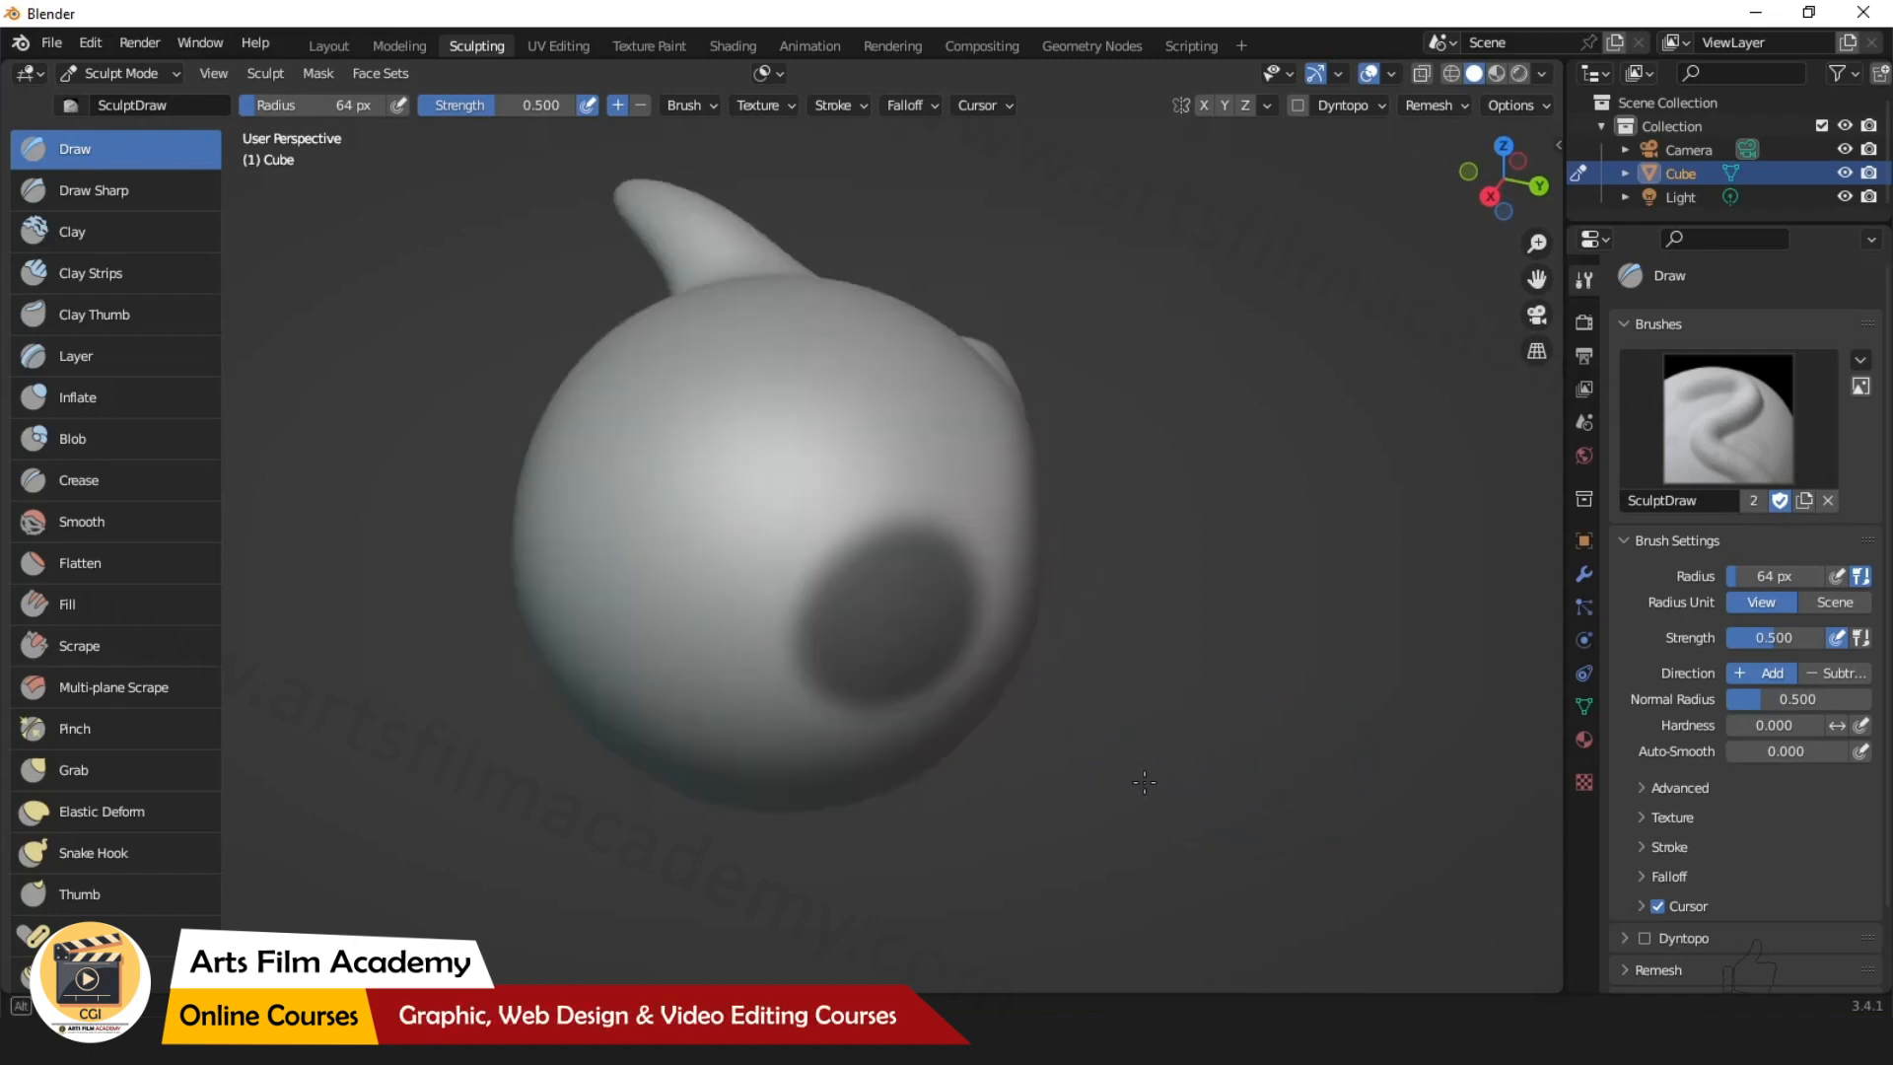
middle_drag(1143, 782, 845, 599)
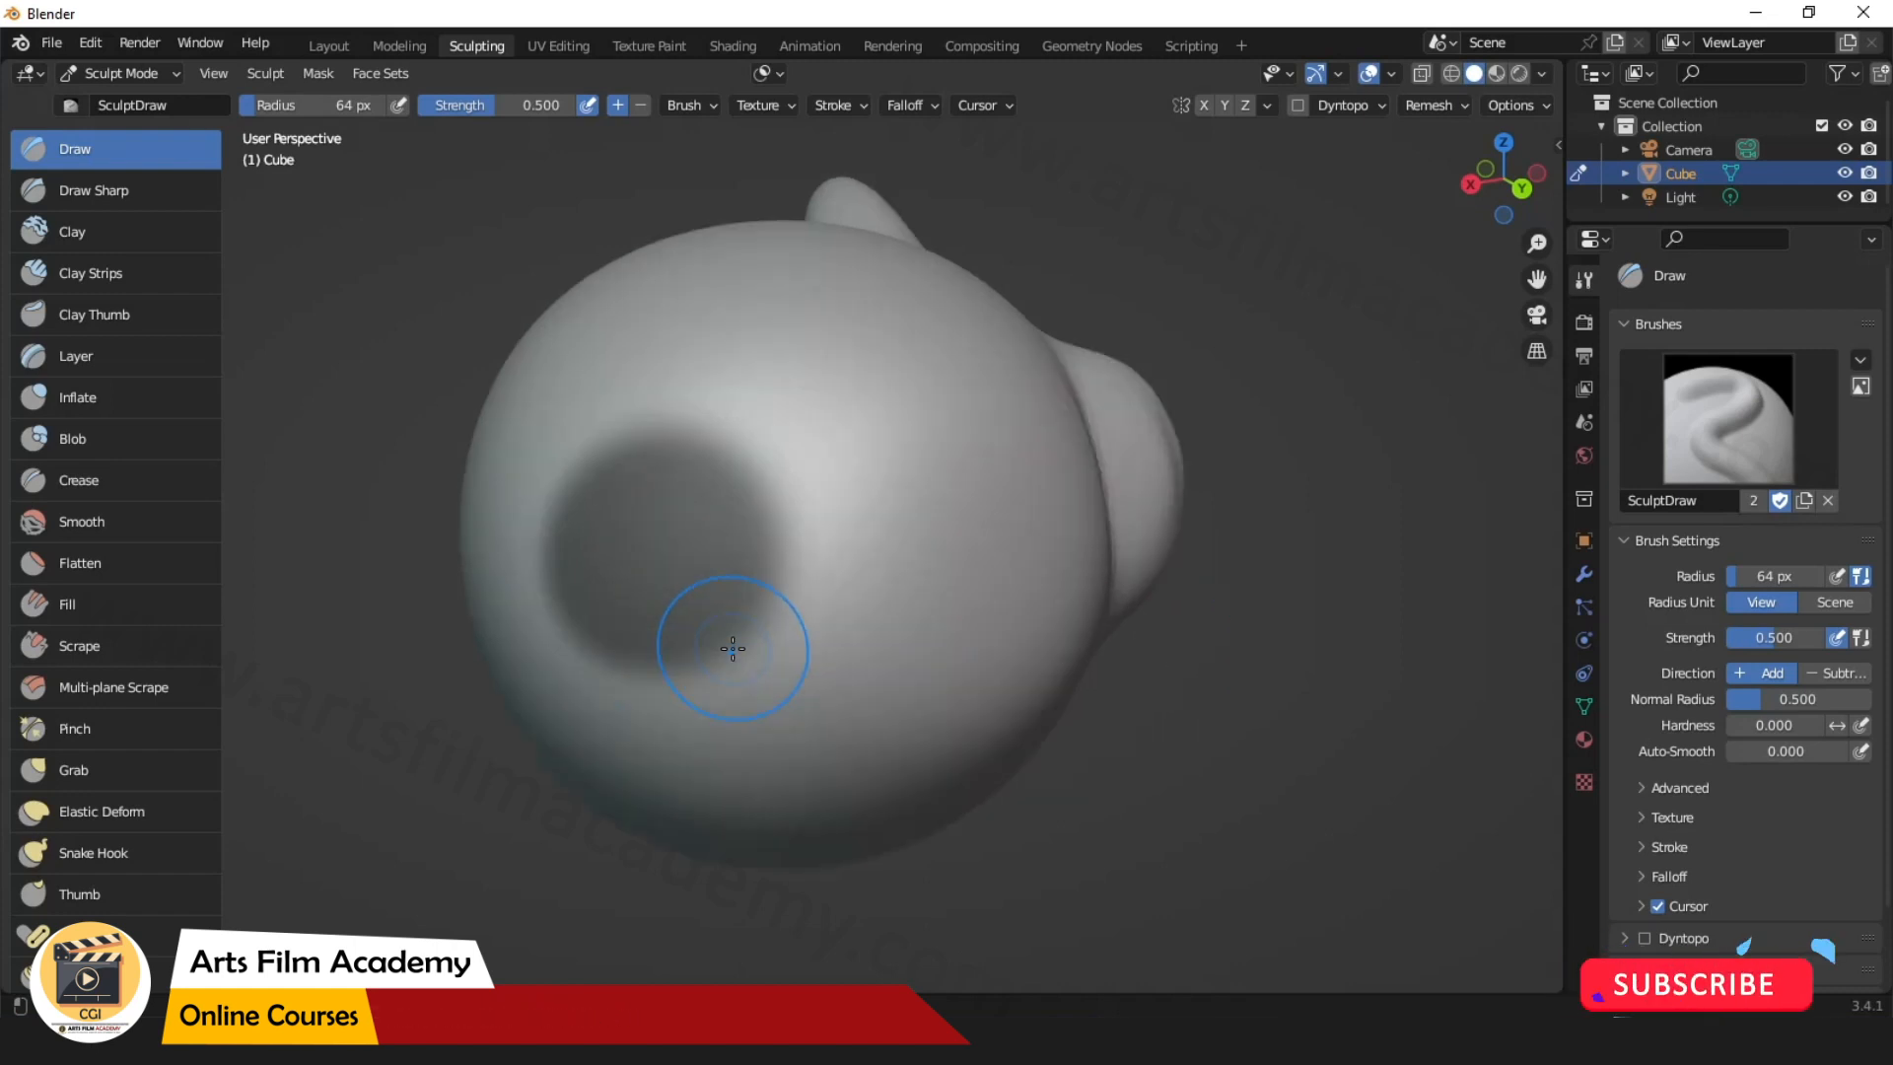
mouse_move(730, 654)
mouse_down()
mouse_move(674, 533)
mouse_move(740, 460)
mouse_up()
drag(859, 511, 843, 642)
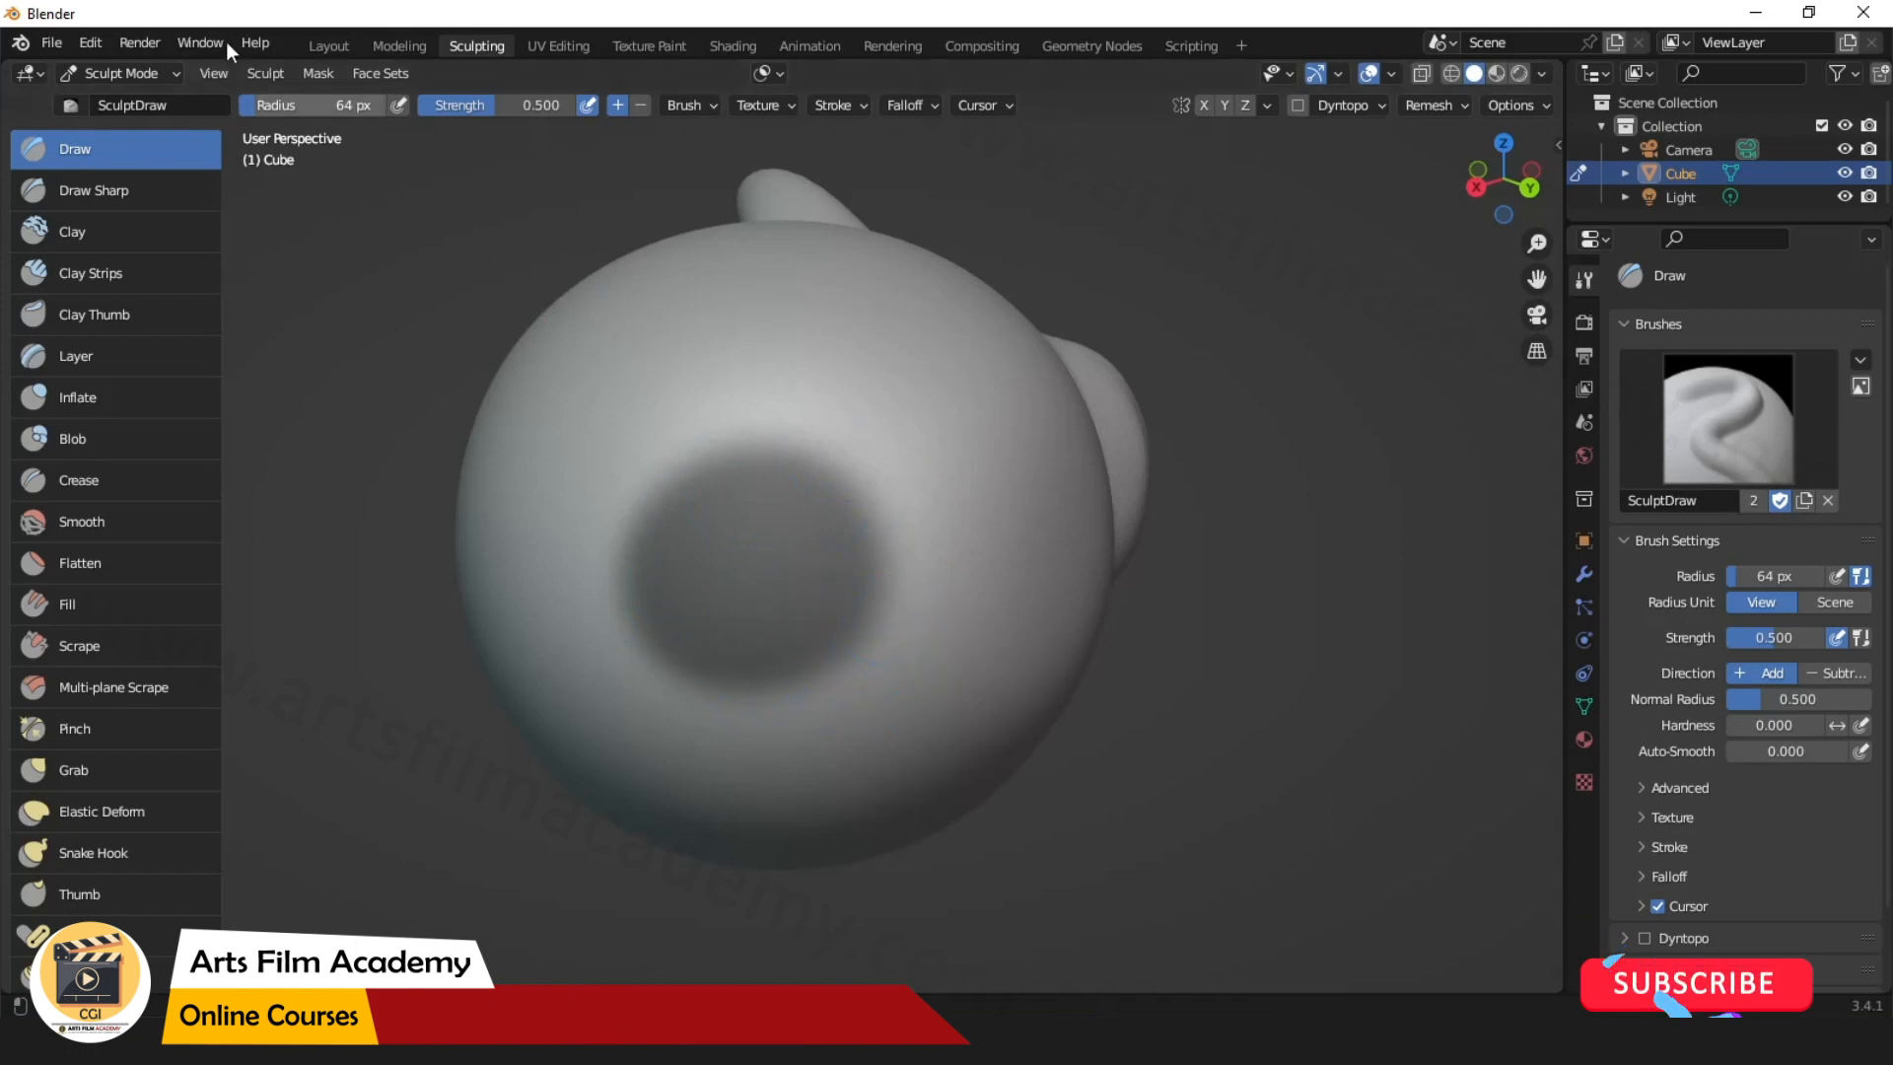
click(318, 72)
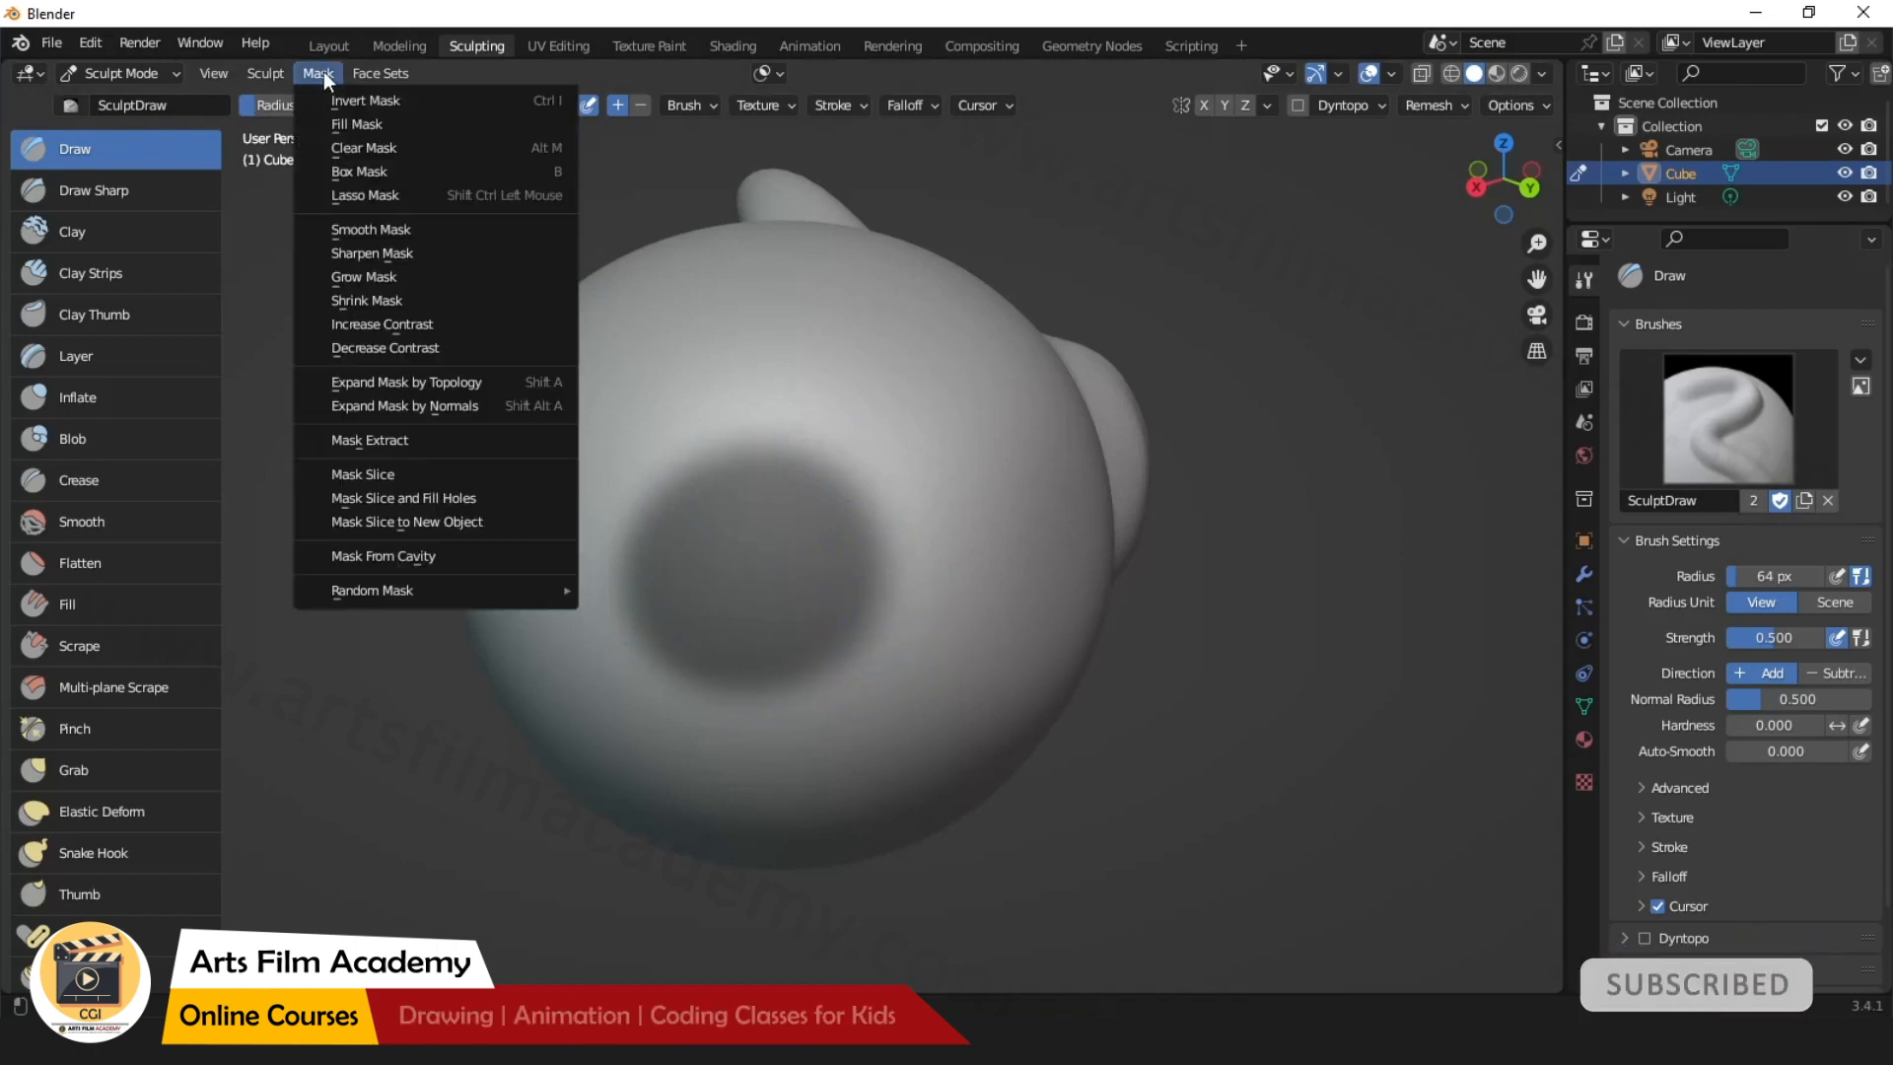
click(323, 73)
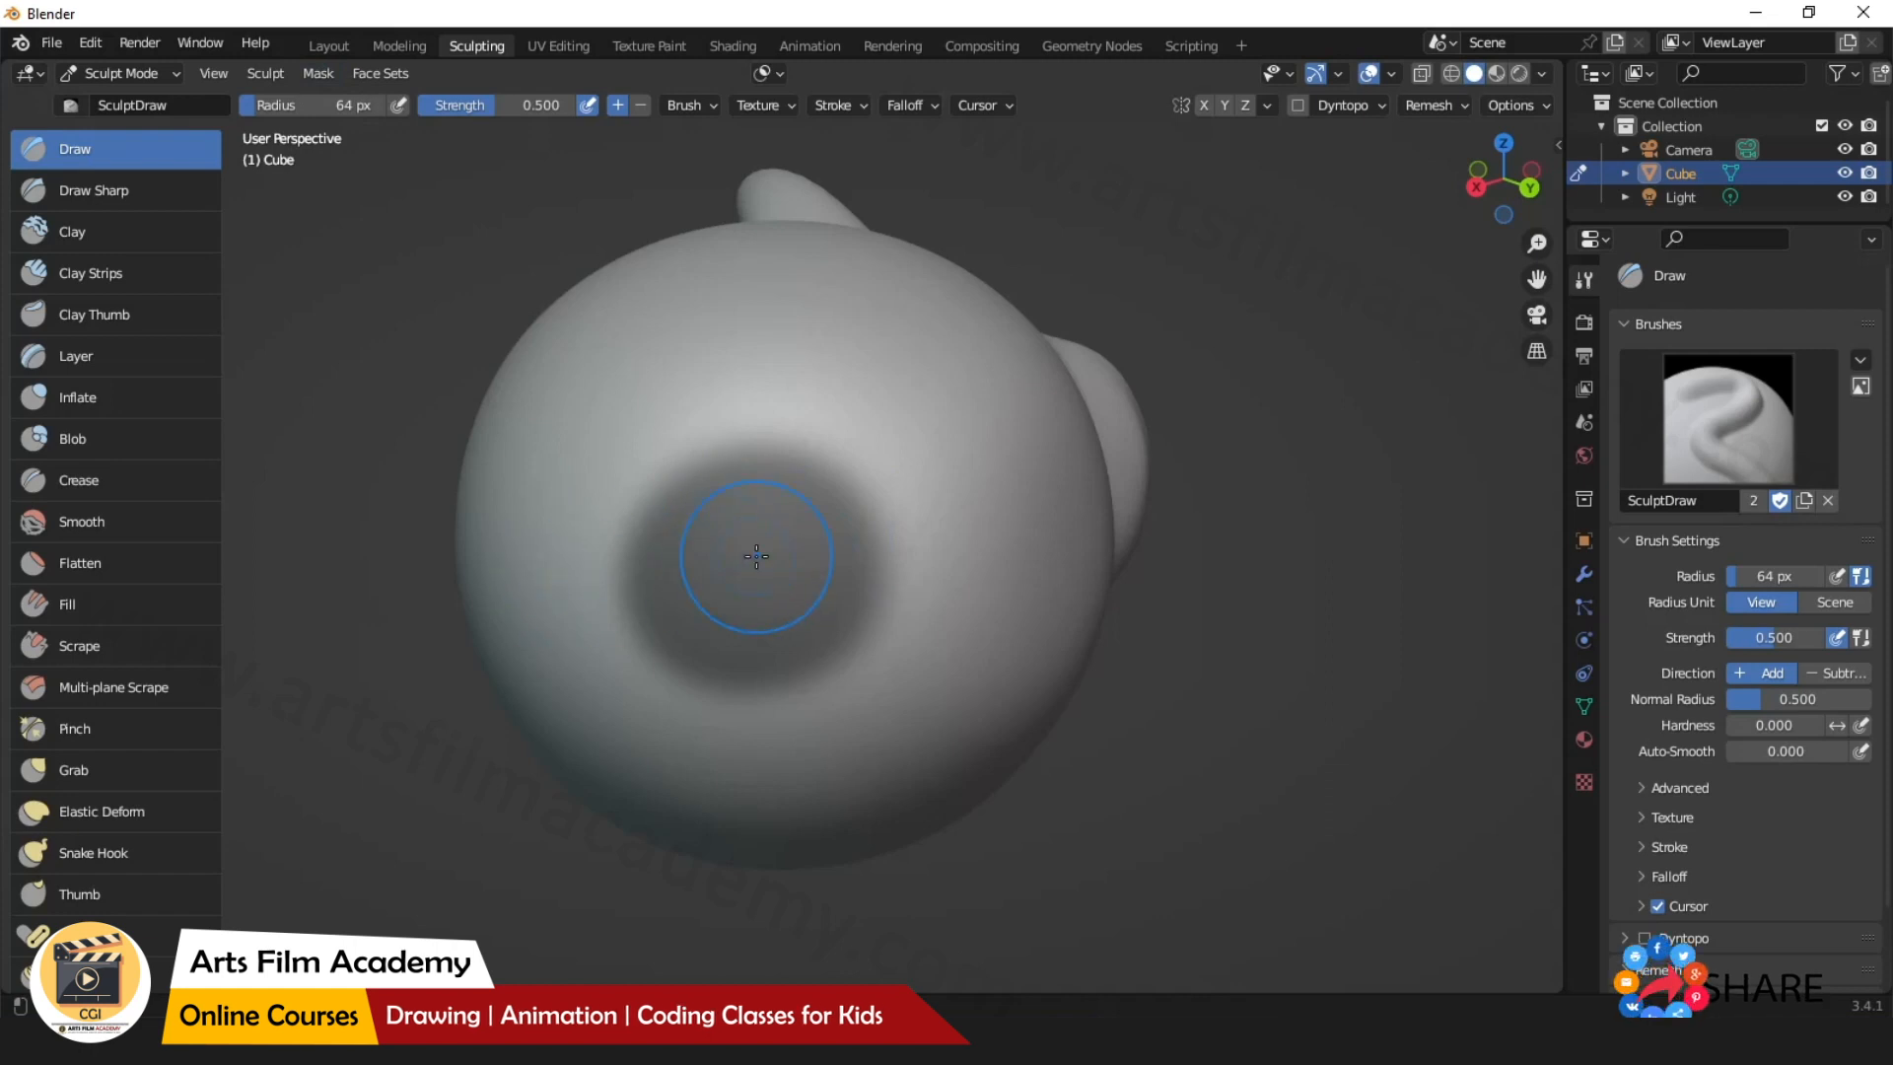
Switch to the Mask brush and clear the round mask on the sphere through the mask edit options.
scroll(144, 574, down, 3)
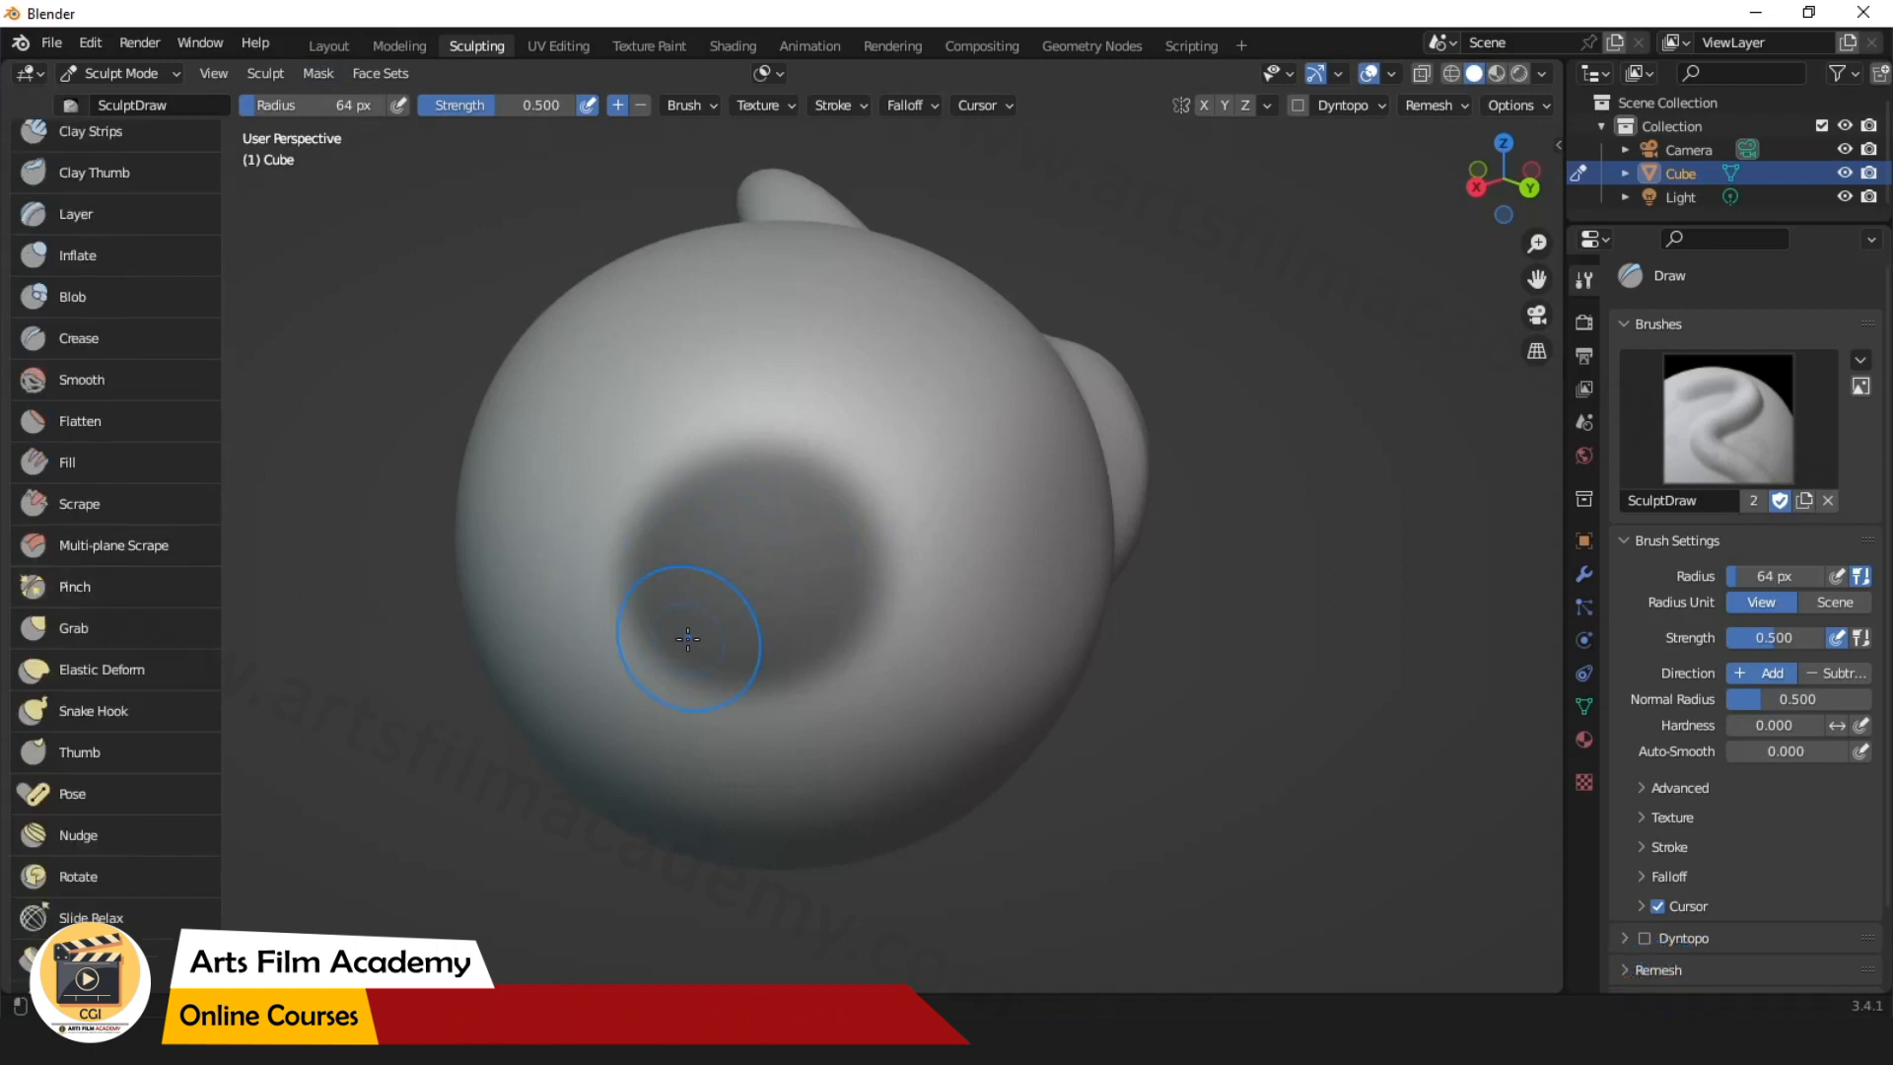
key(m)
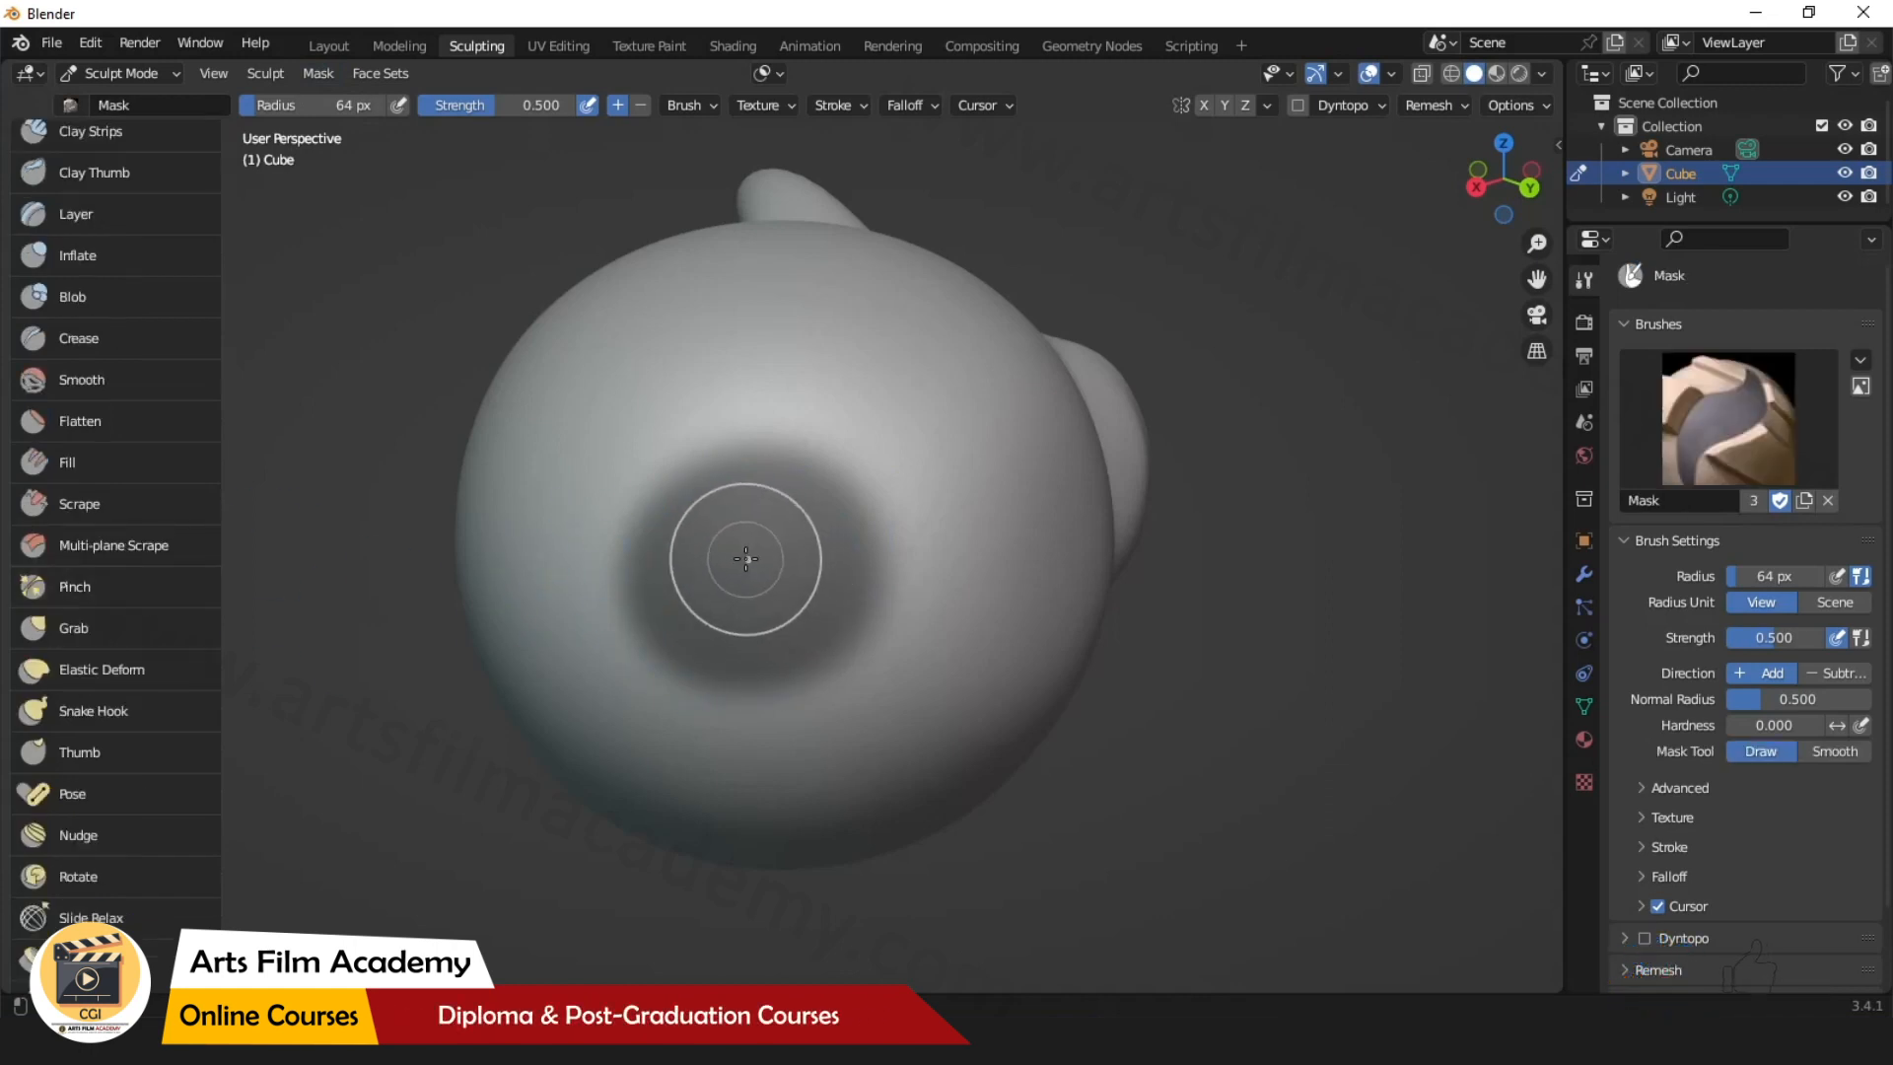
key(a)
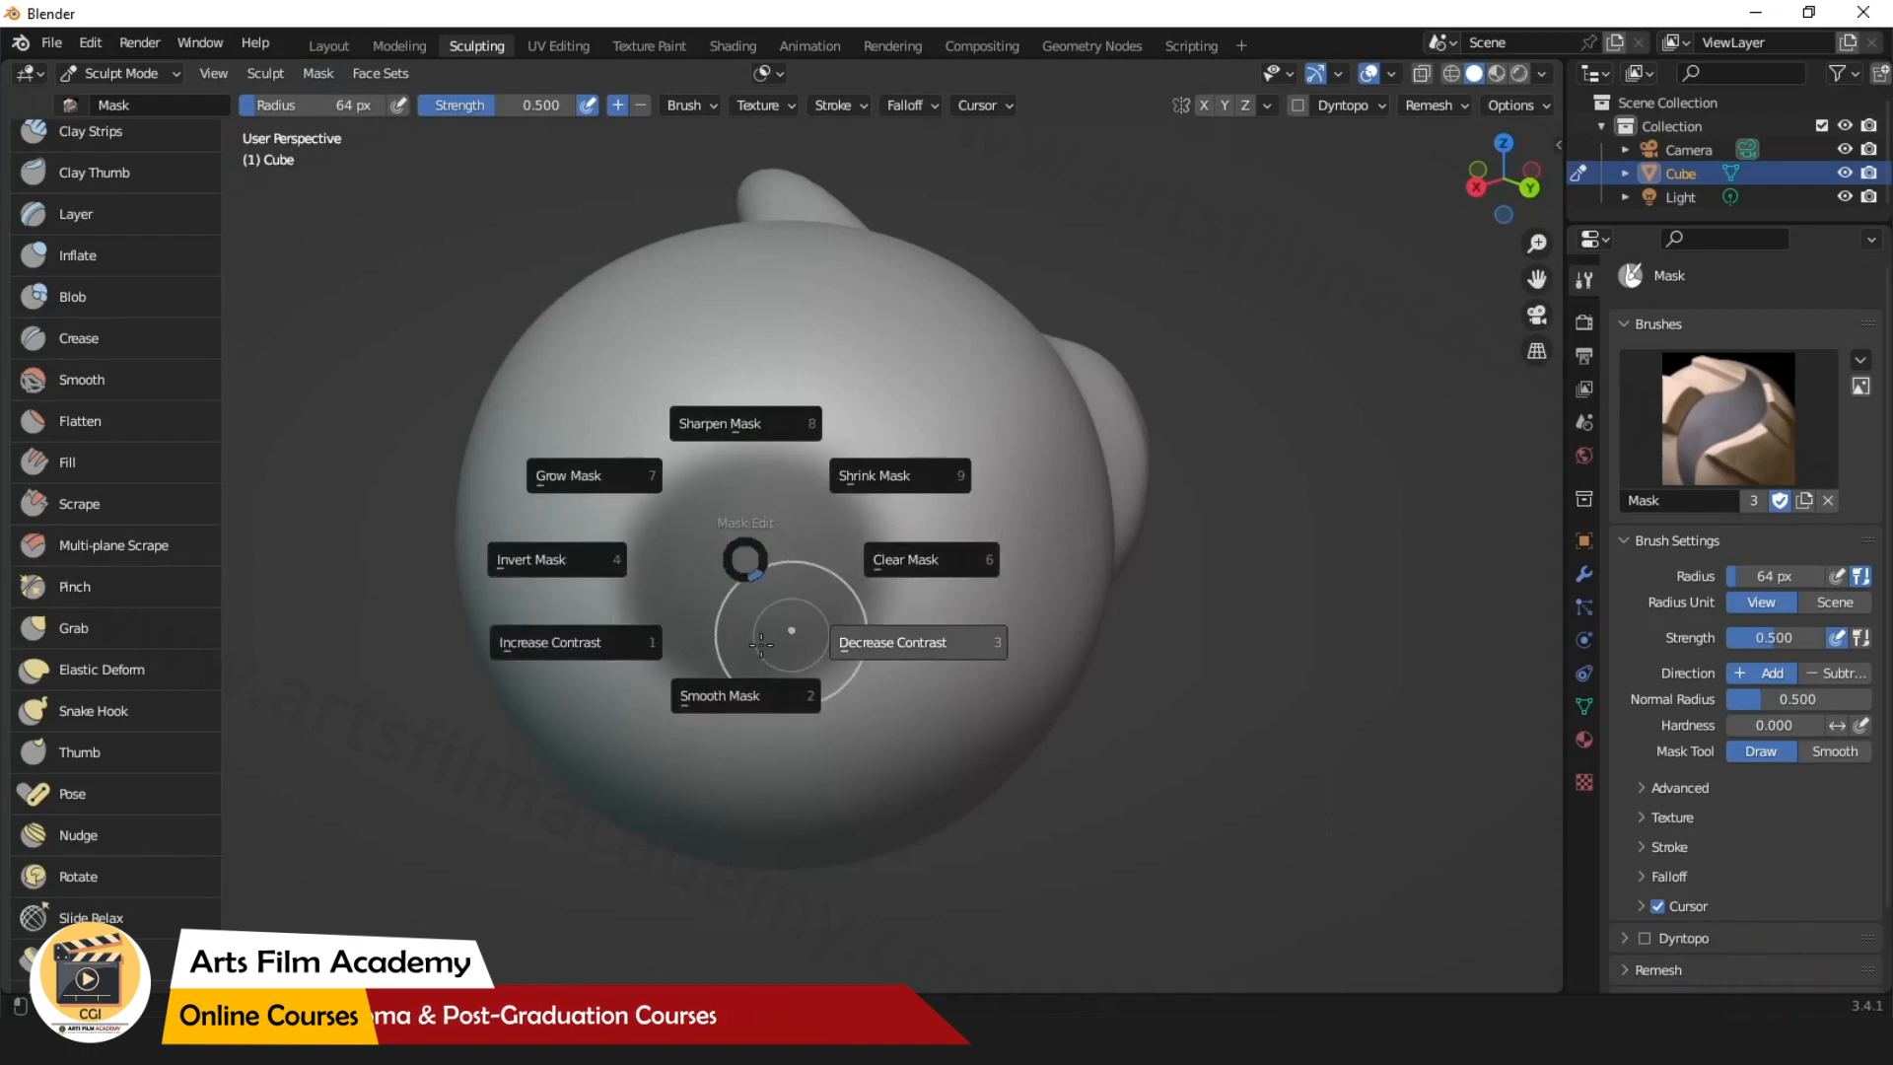
click(890, 560)
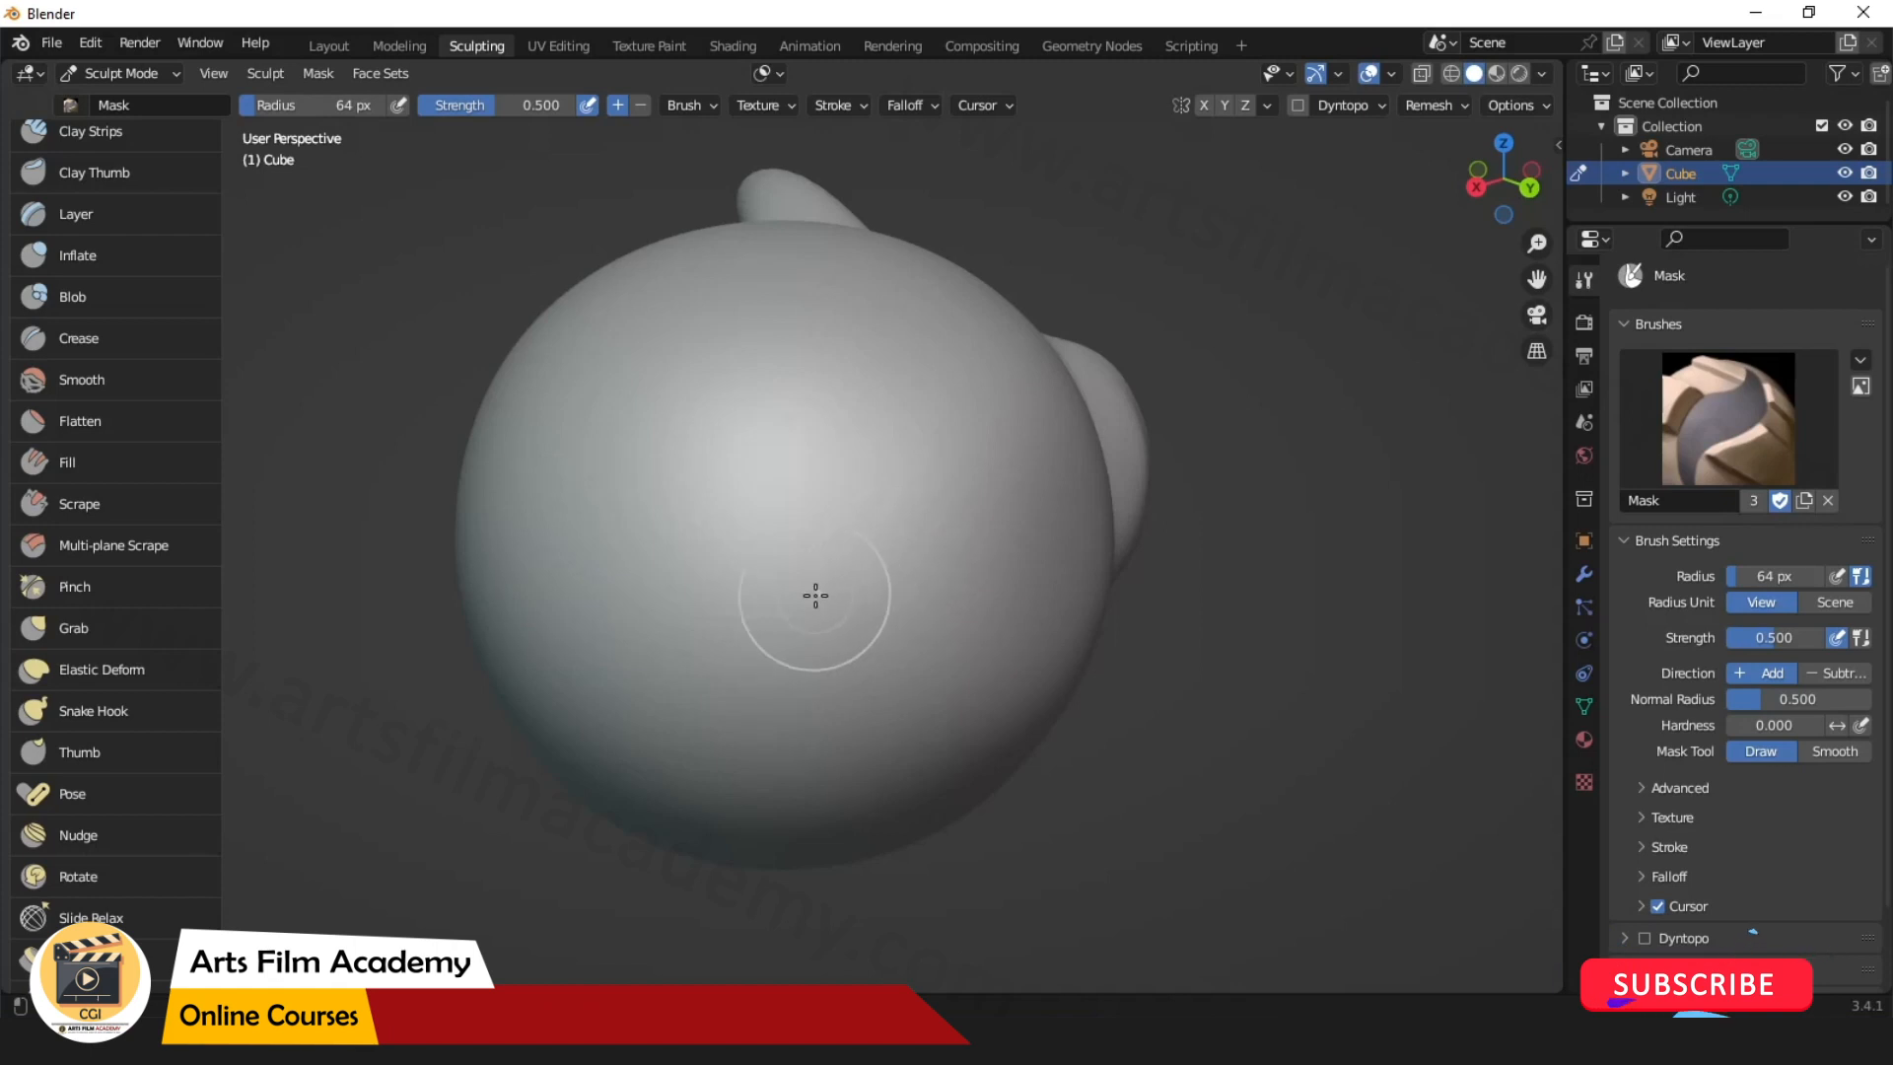
Paint a small round mask on the sphere's smooth side, try shrinking it, and undo the shrink.
key(a)
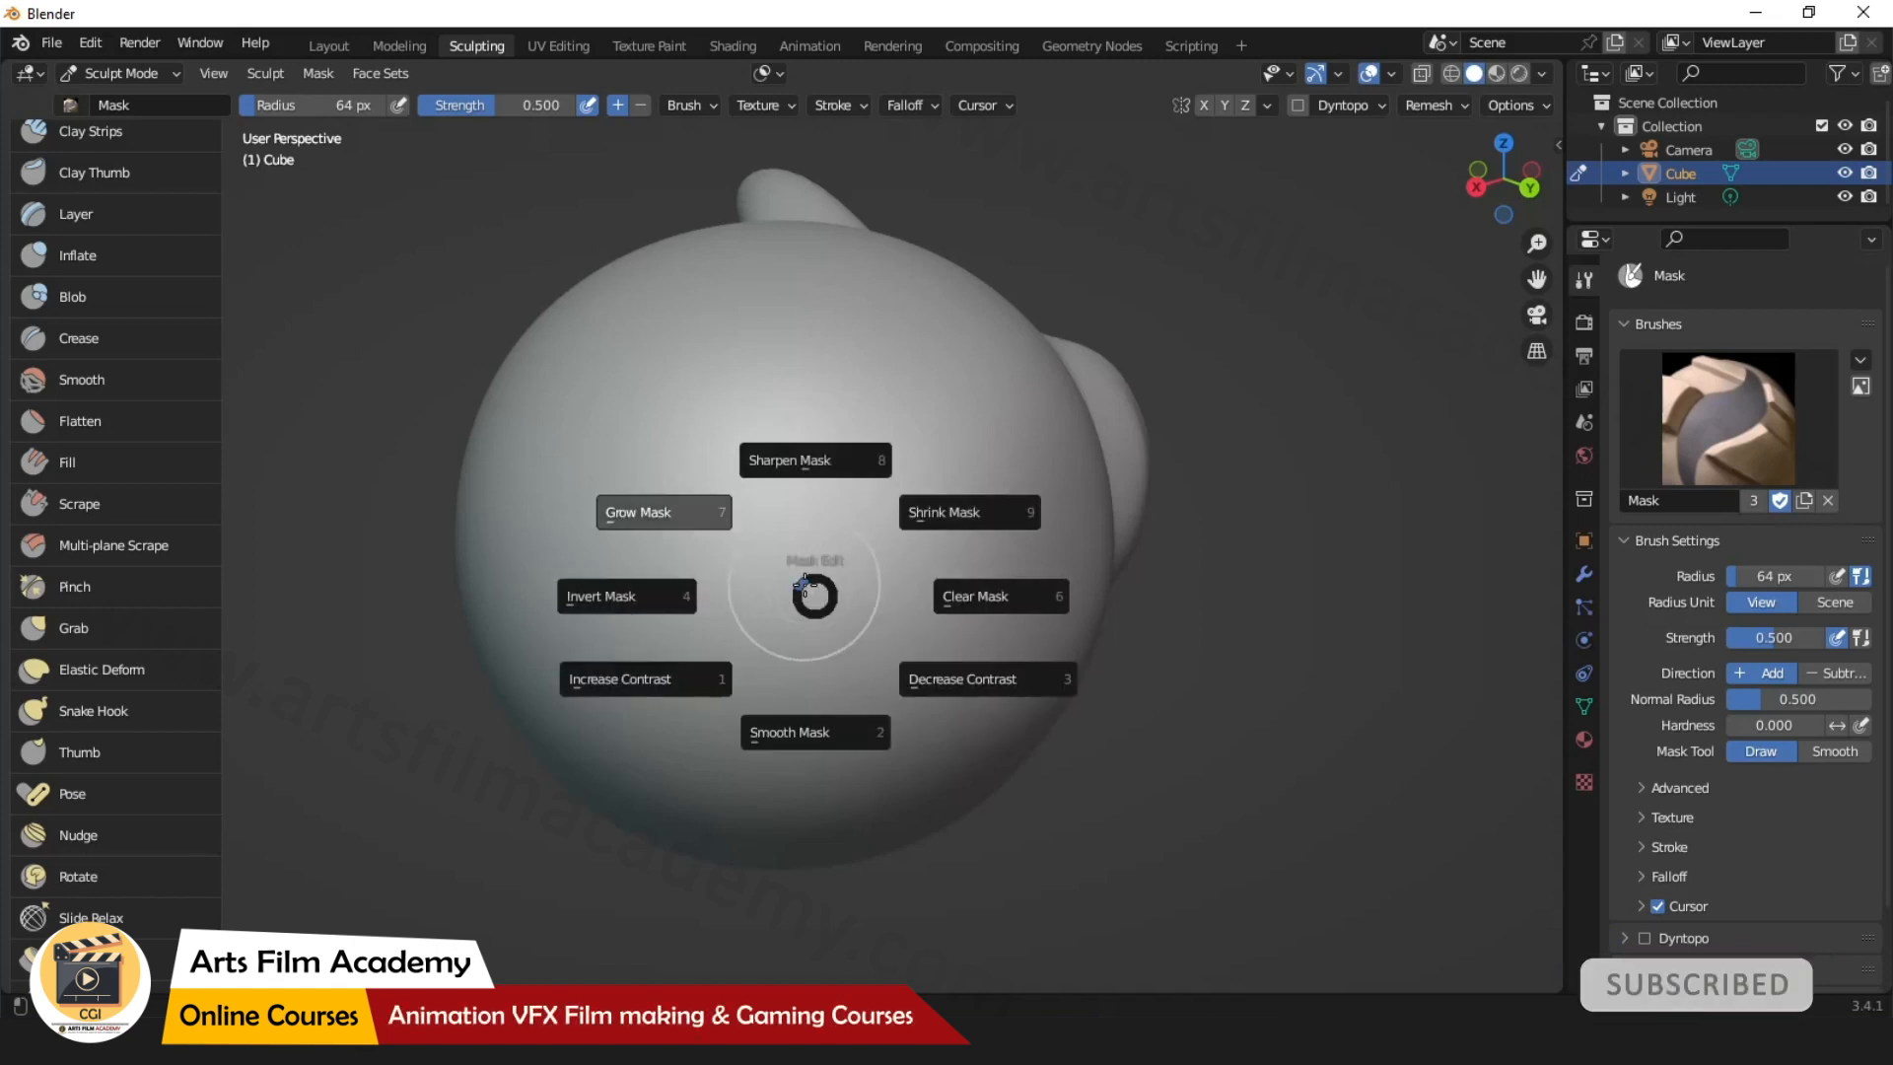
click(807, 595)
mouse_move(765, 536)
mouse_down()
mouse_move(799, 516)
mouse_move(775, 566)
mouse_move(819, 564)
mouse_up()
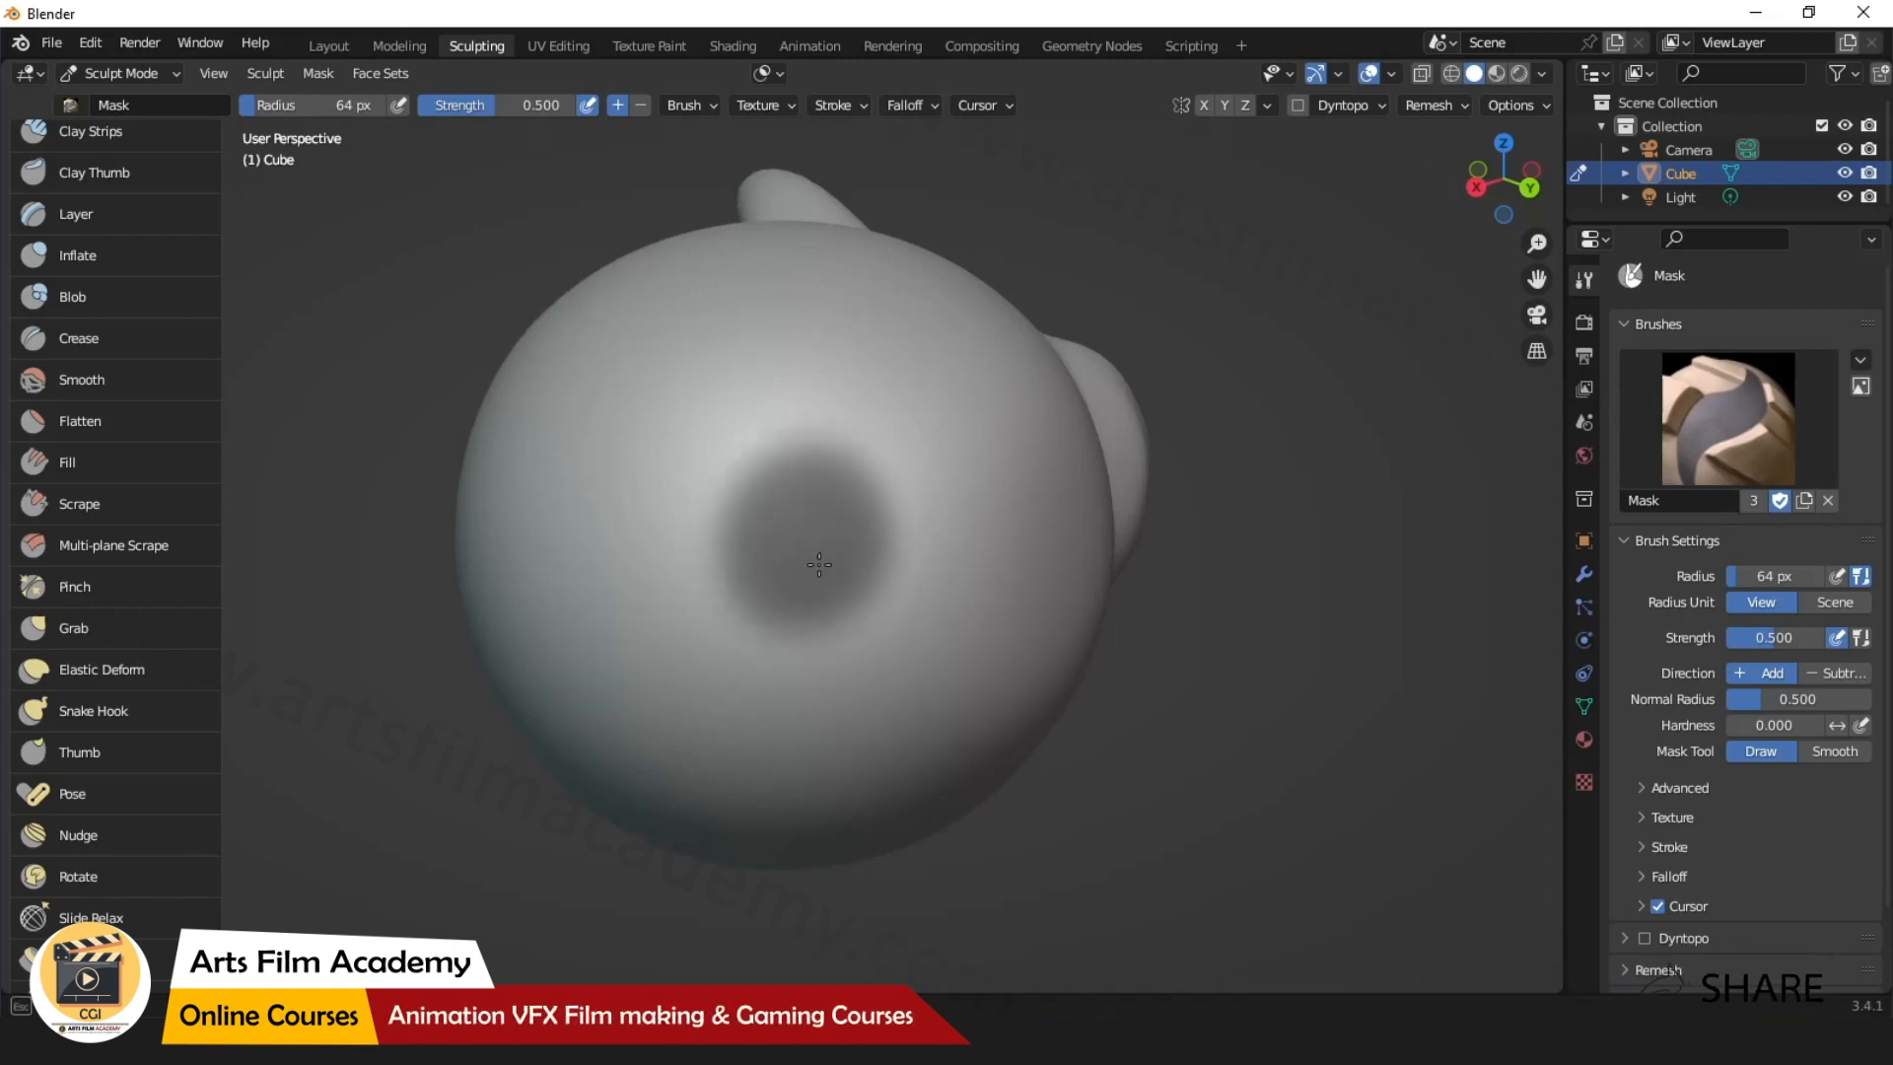
key(a)
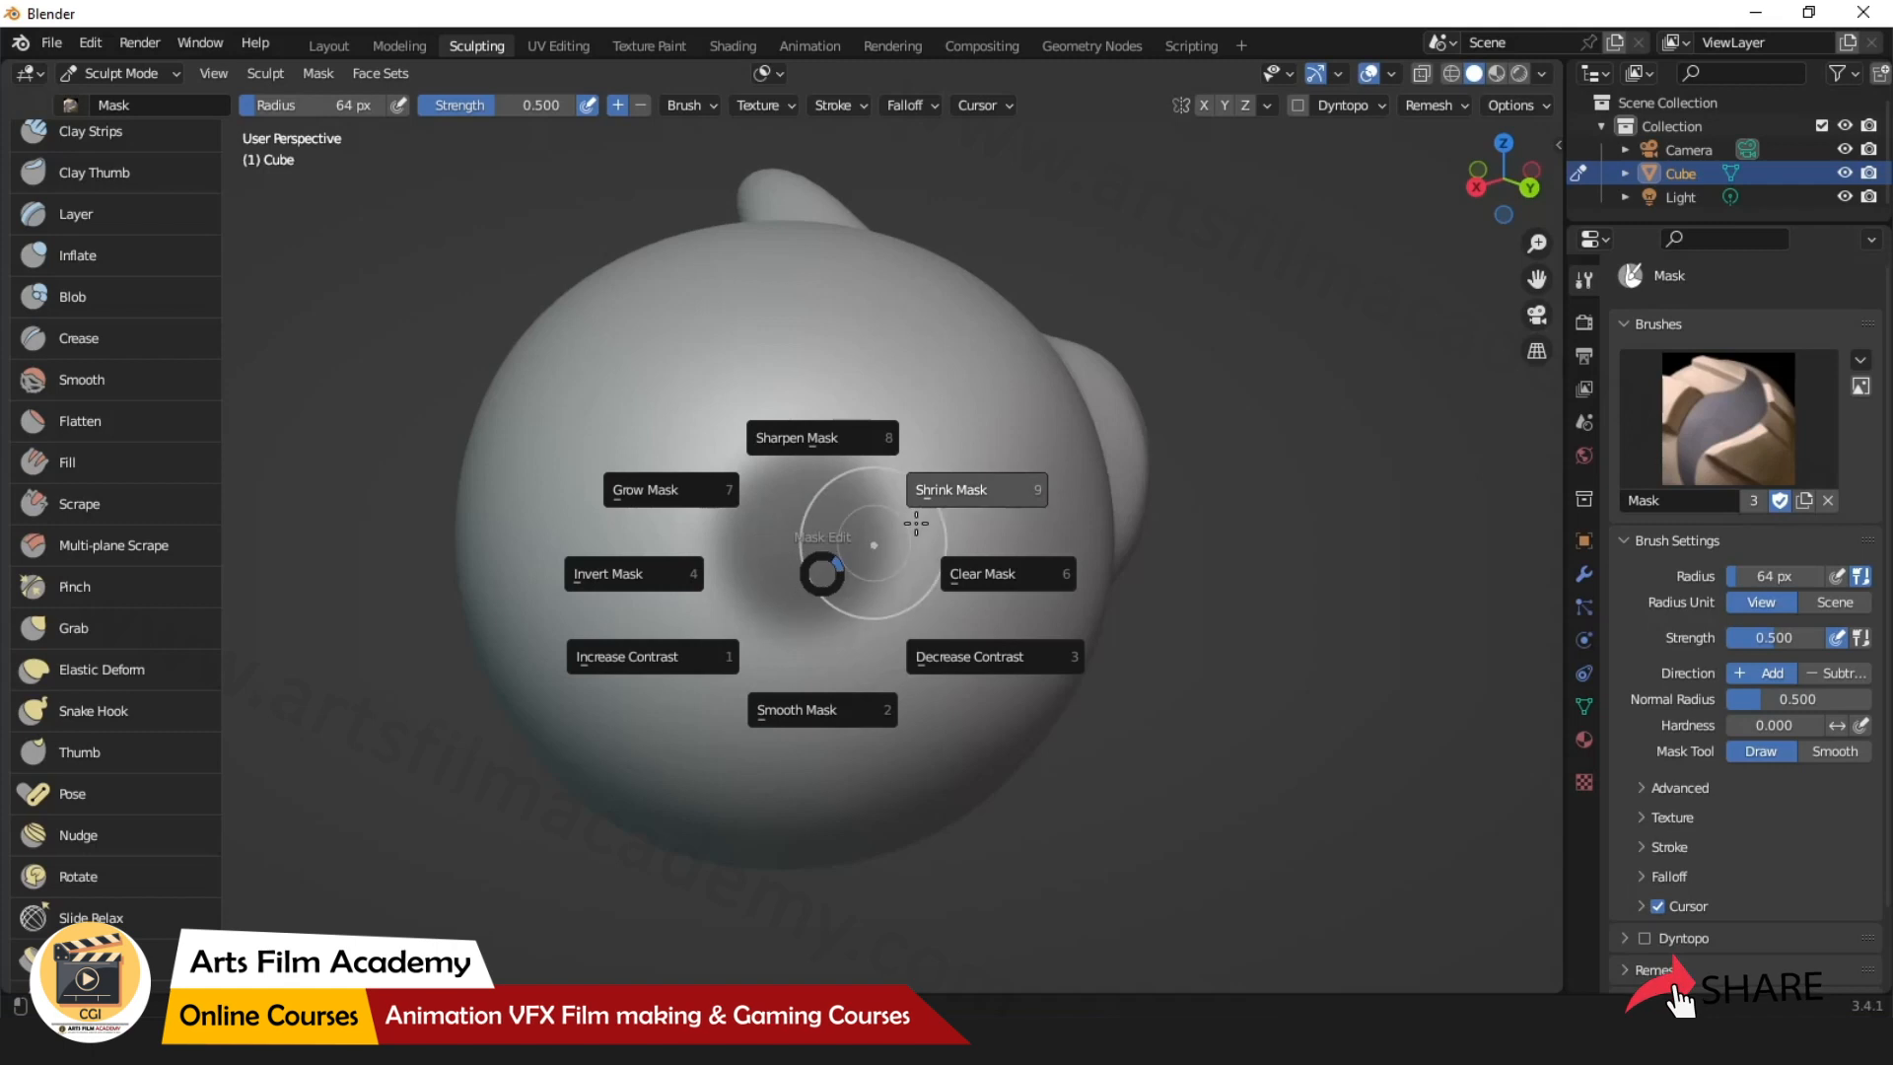
click(963, 487)
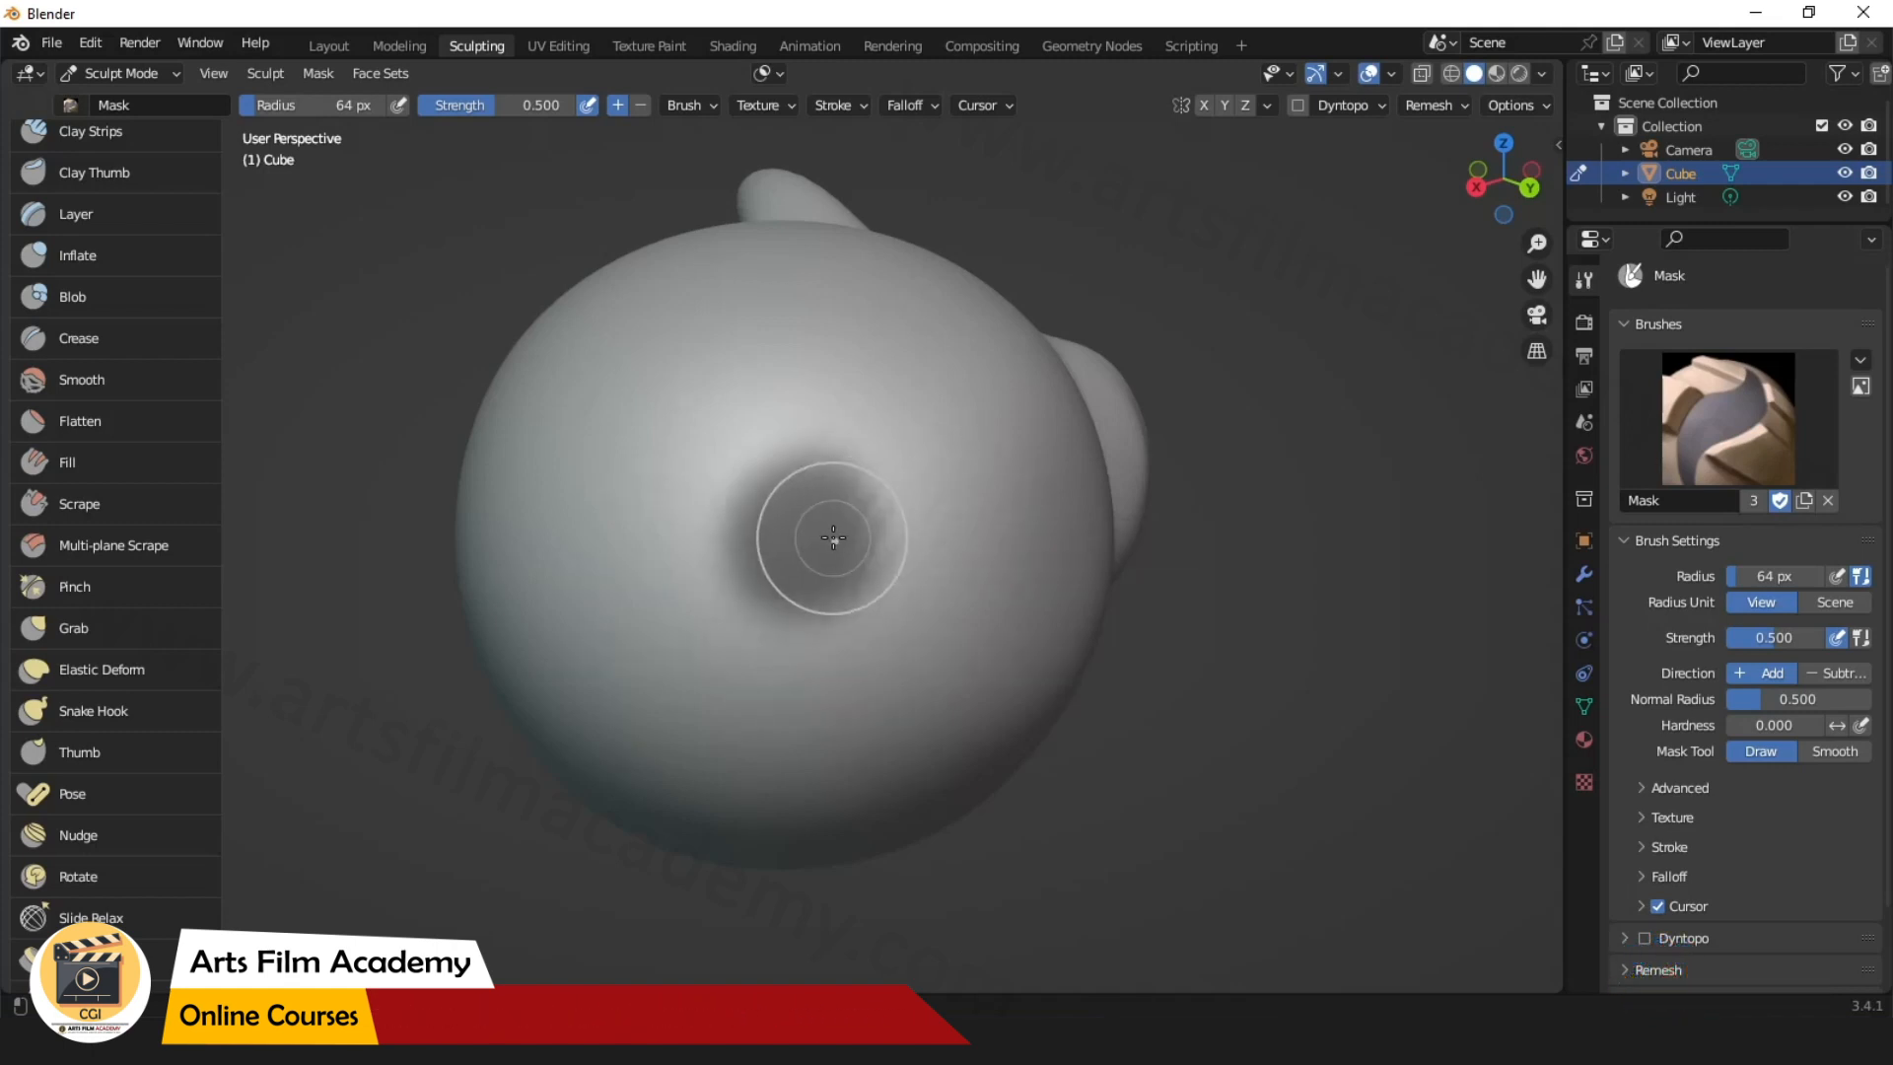
key(ctrl+z)
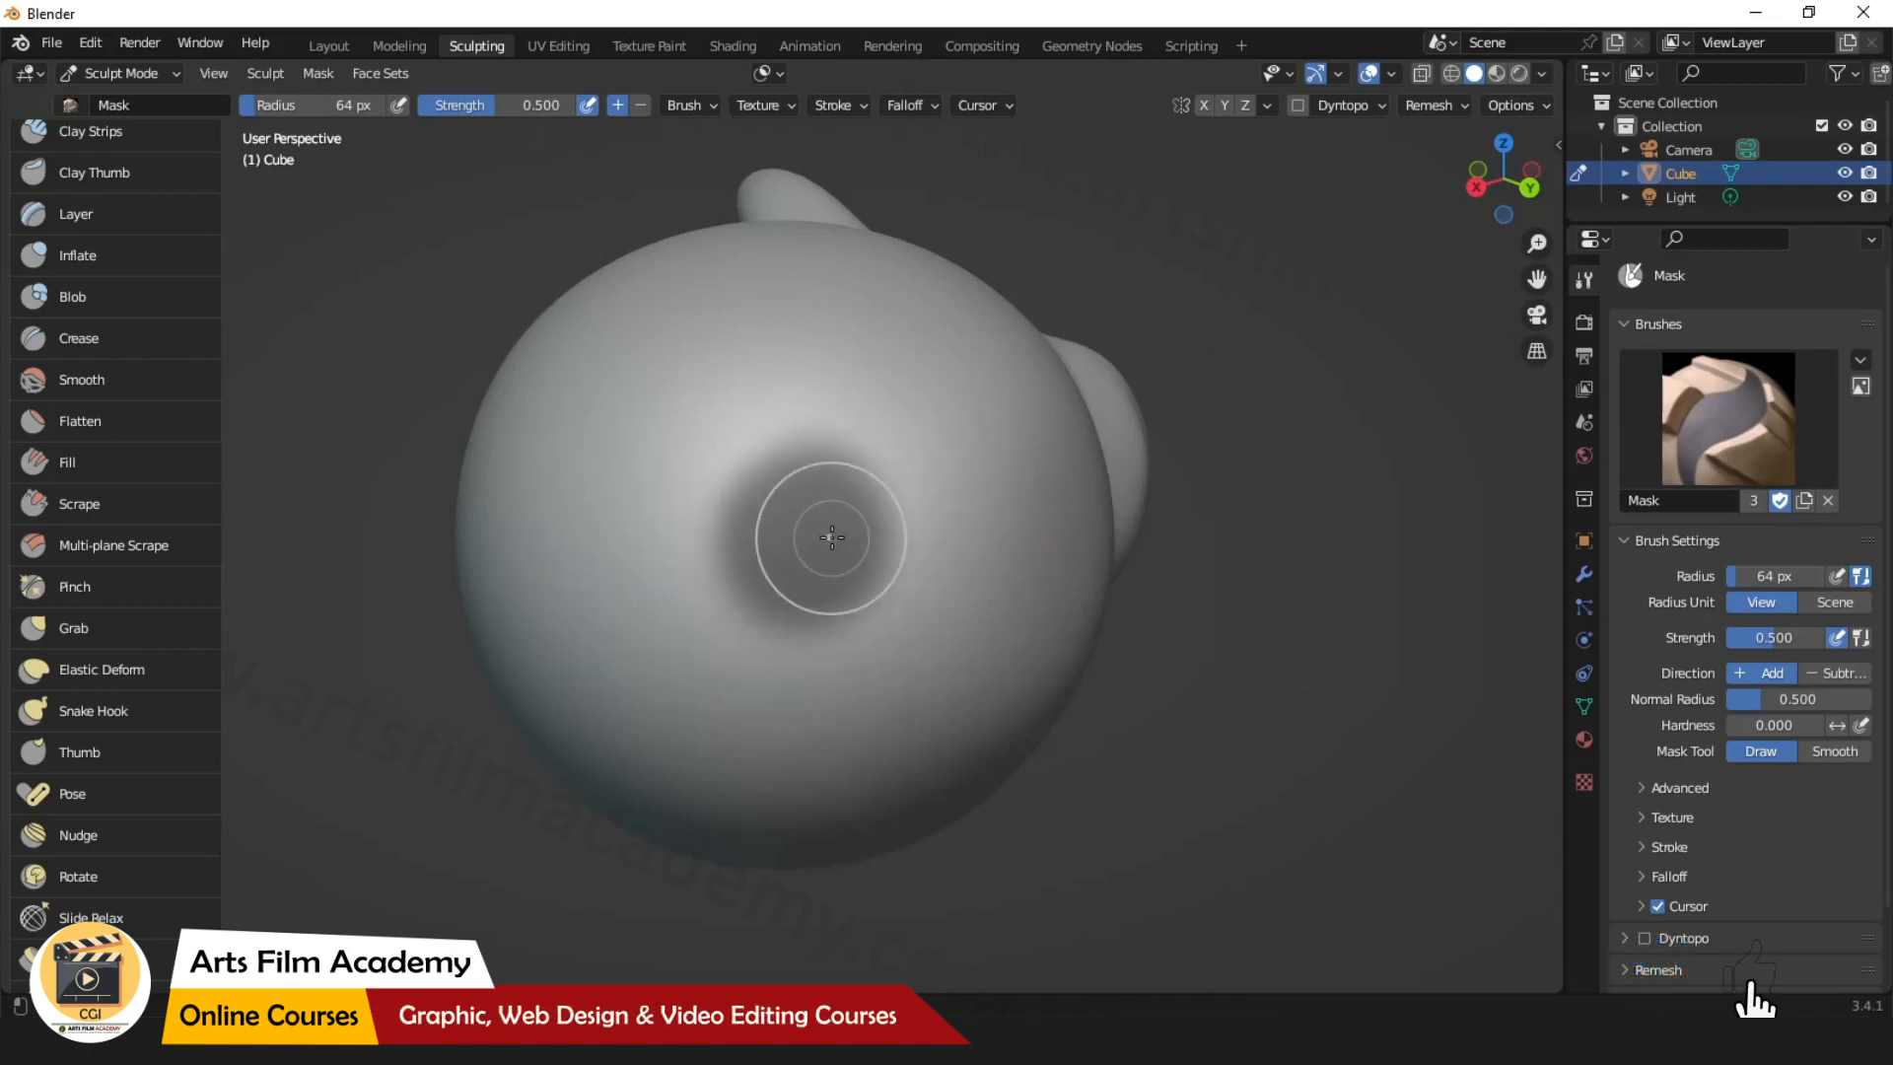
Grow the painted round mask repeatedly and clear it from the sphere.
key(a)
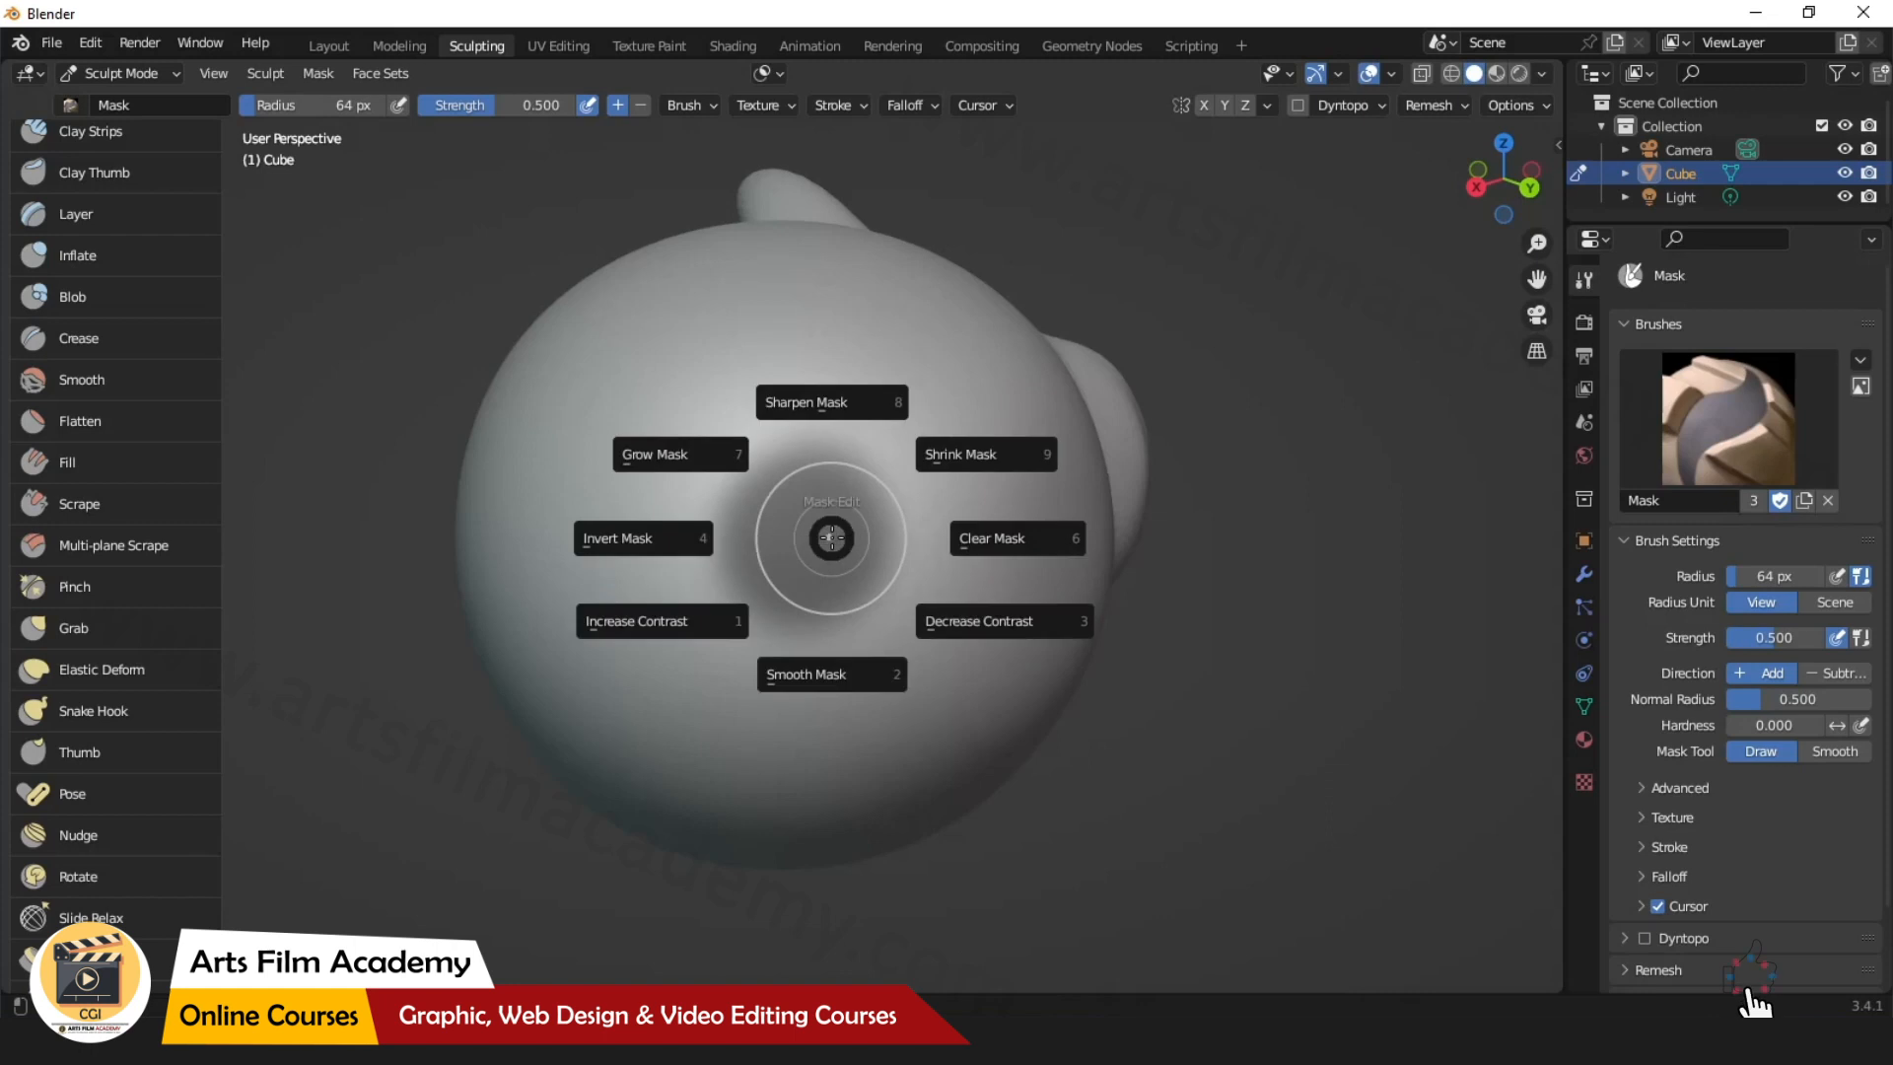
click(690, 453)
key(a)
click(575, 376)
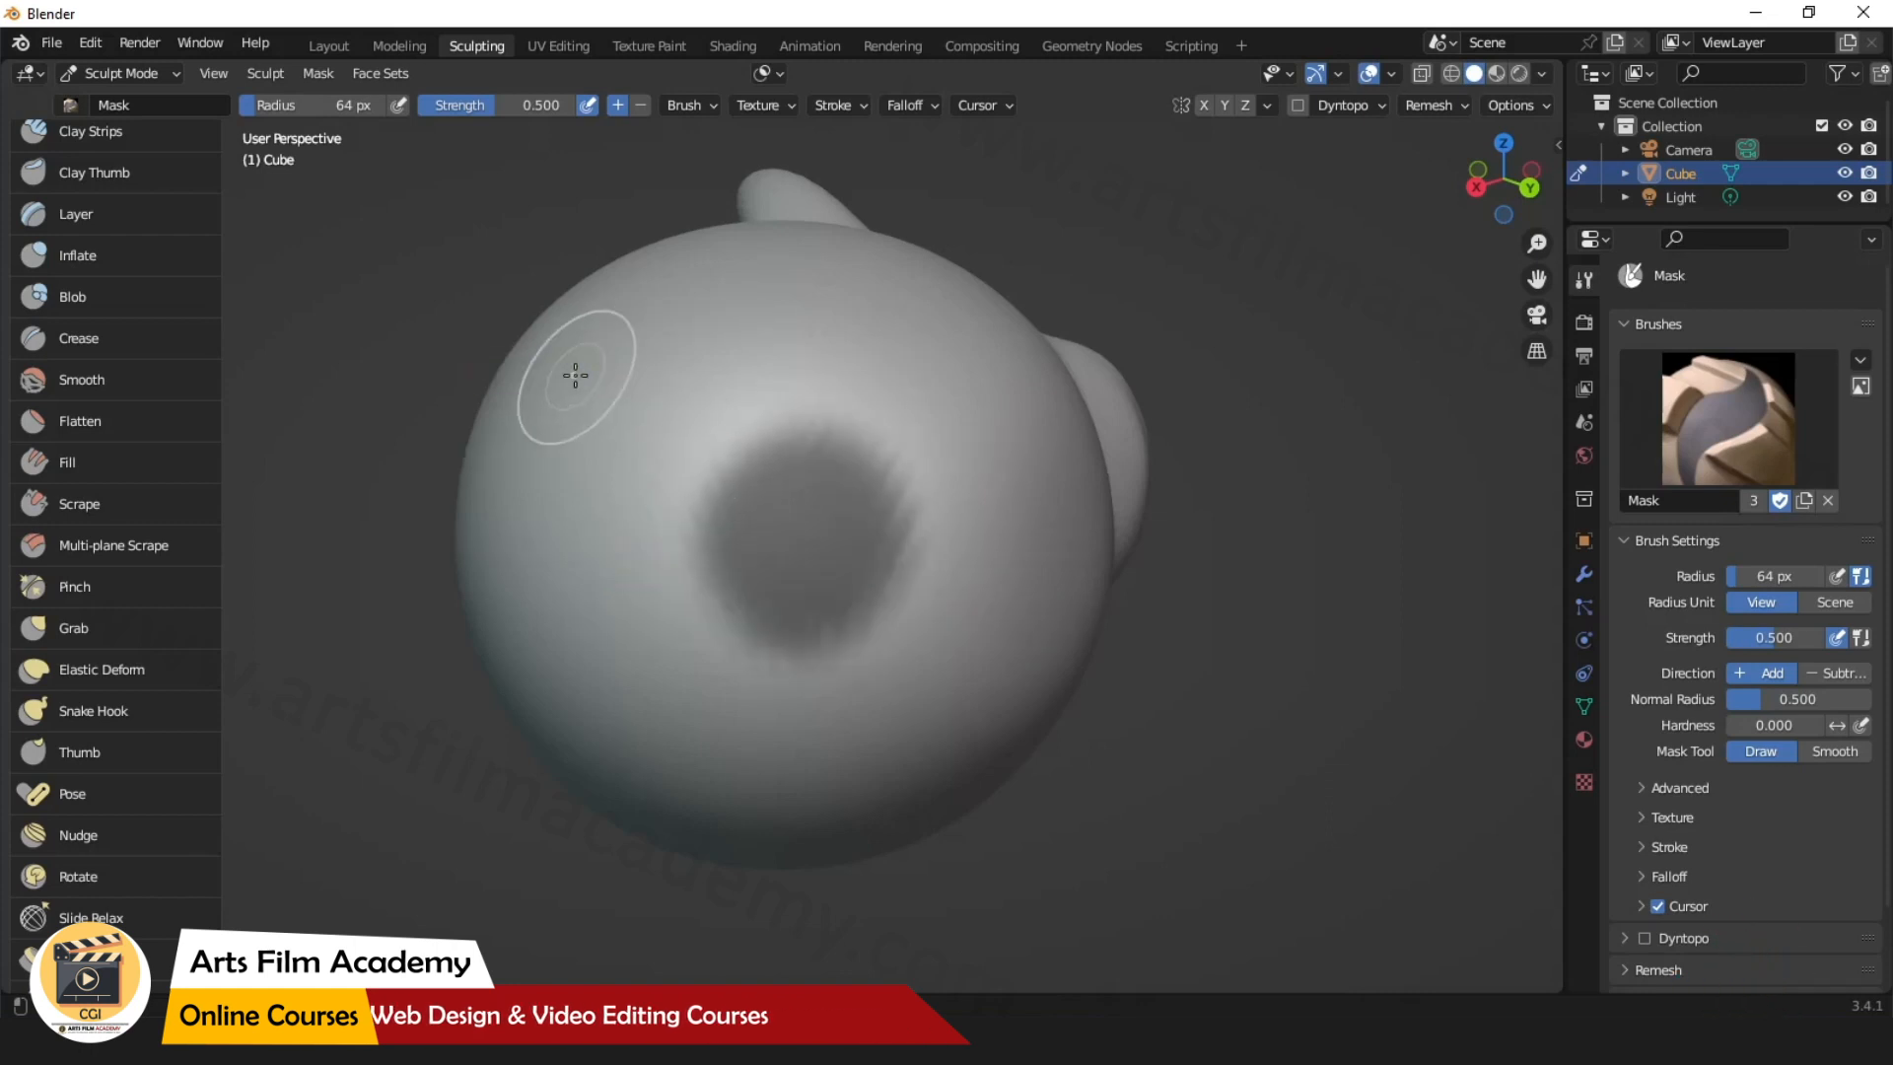
key(alt+m)
key(a)
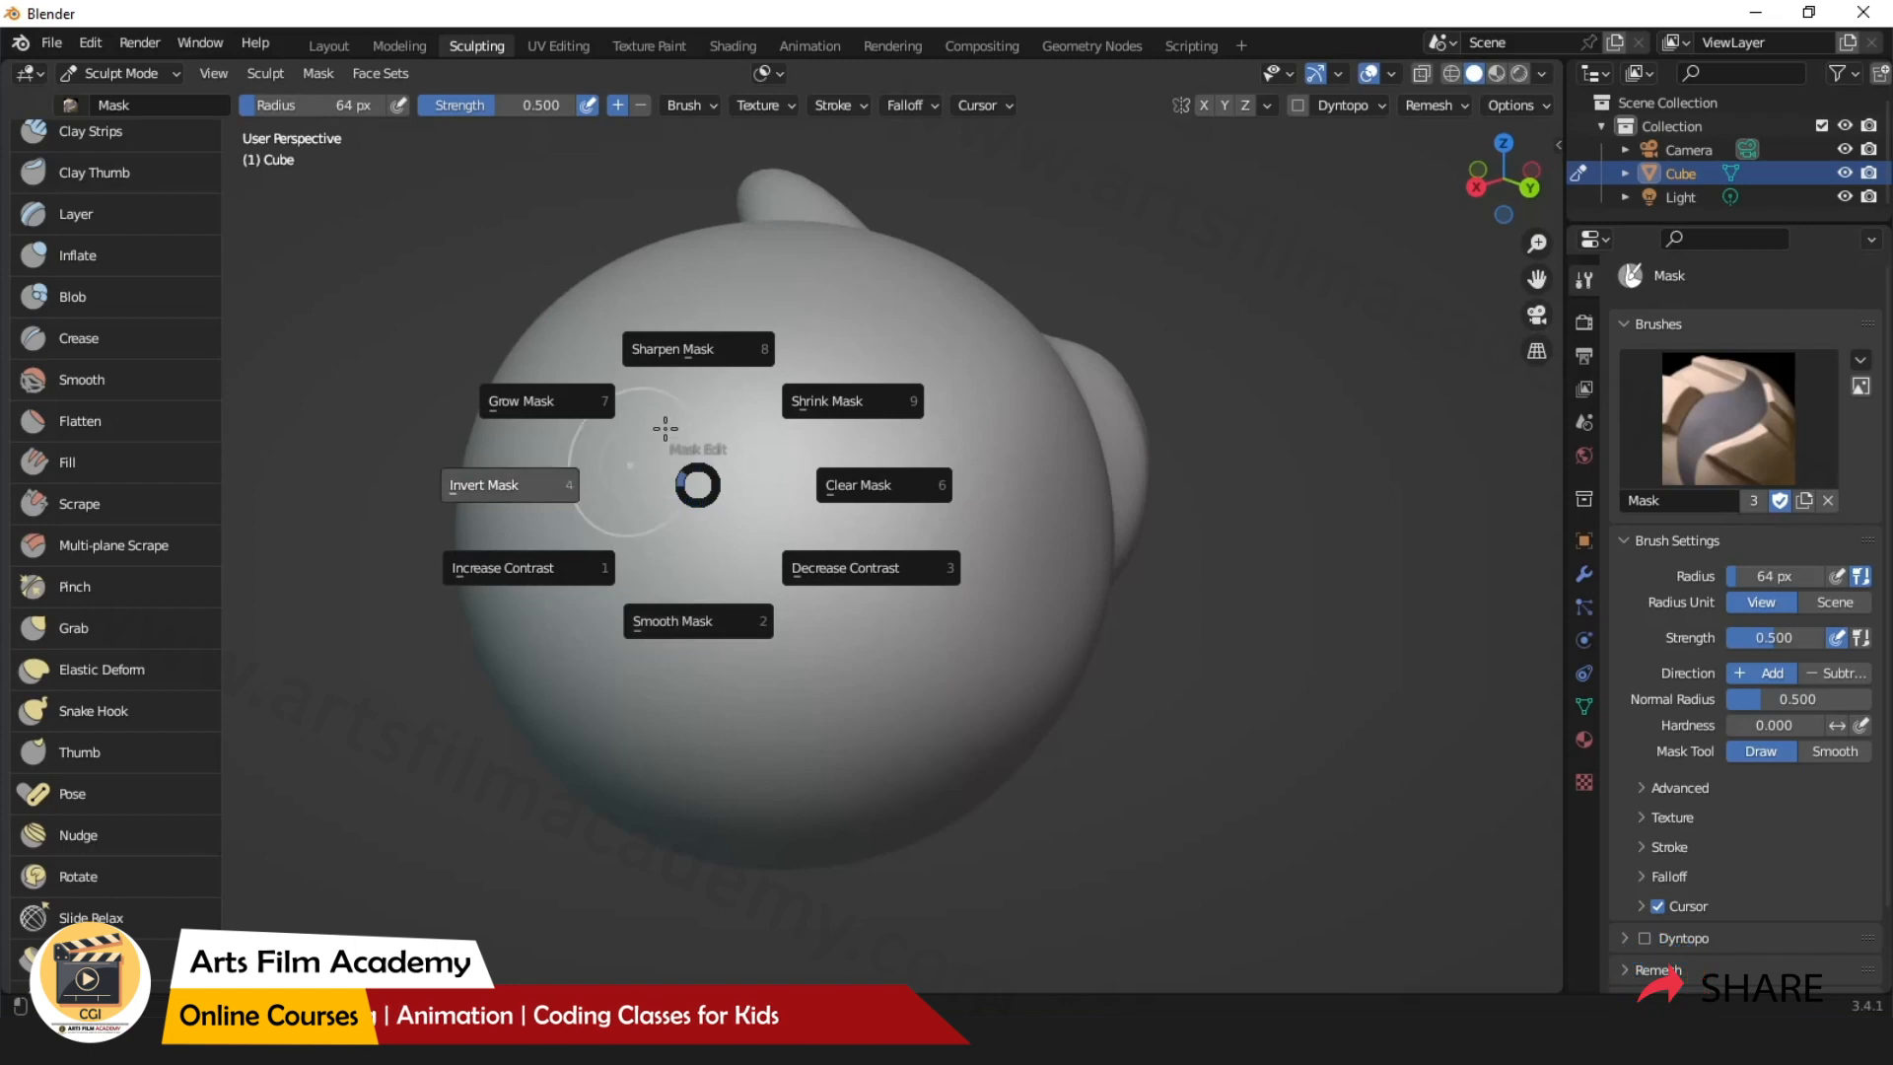
click(1187, 737)
Use Box Mask to mask the rounded half of the model opposite the sculpted protrusions.
scroll(1190, 762, down, 2)
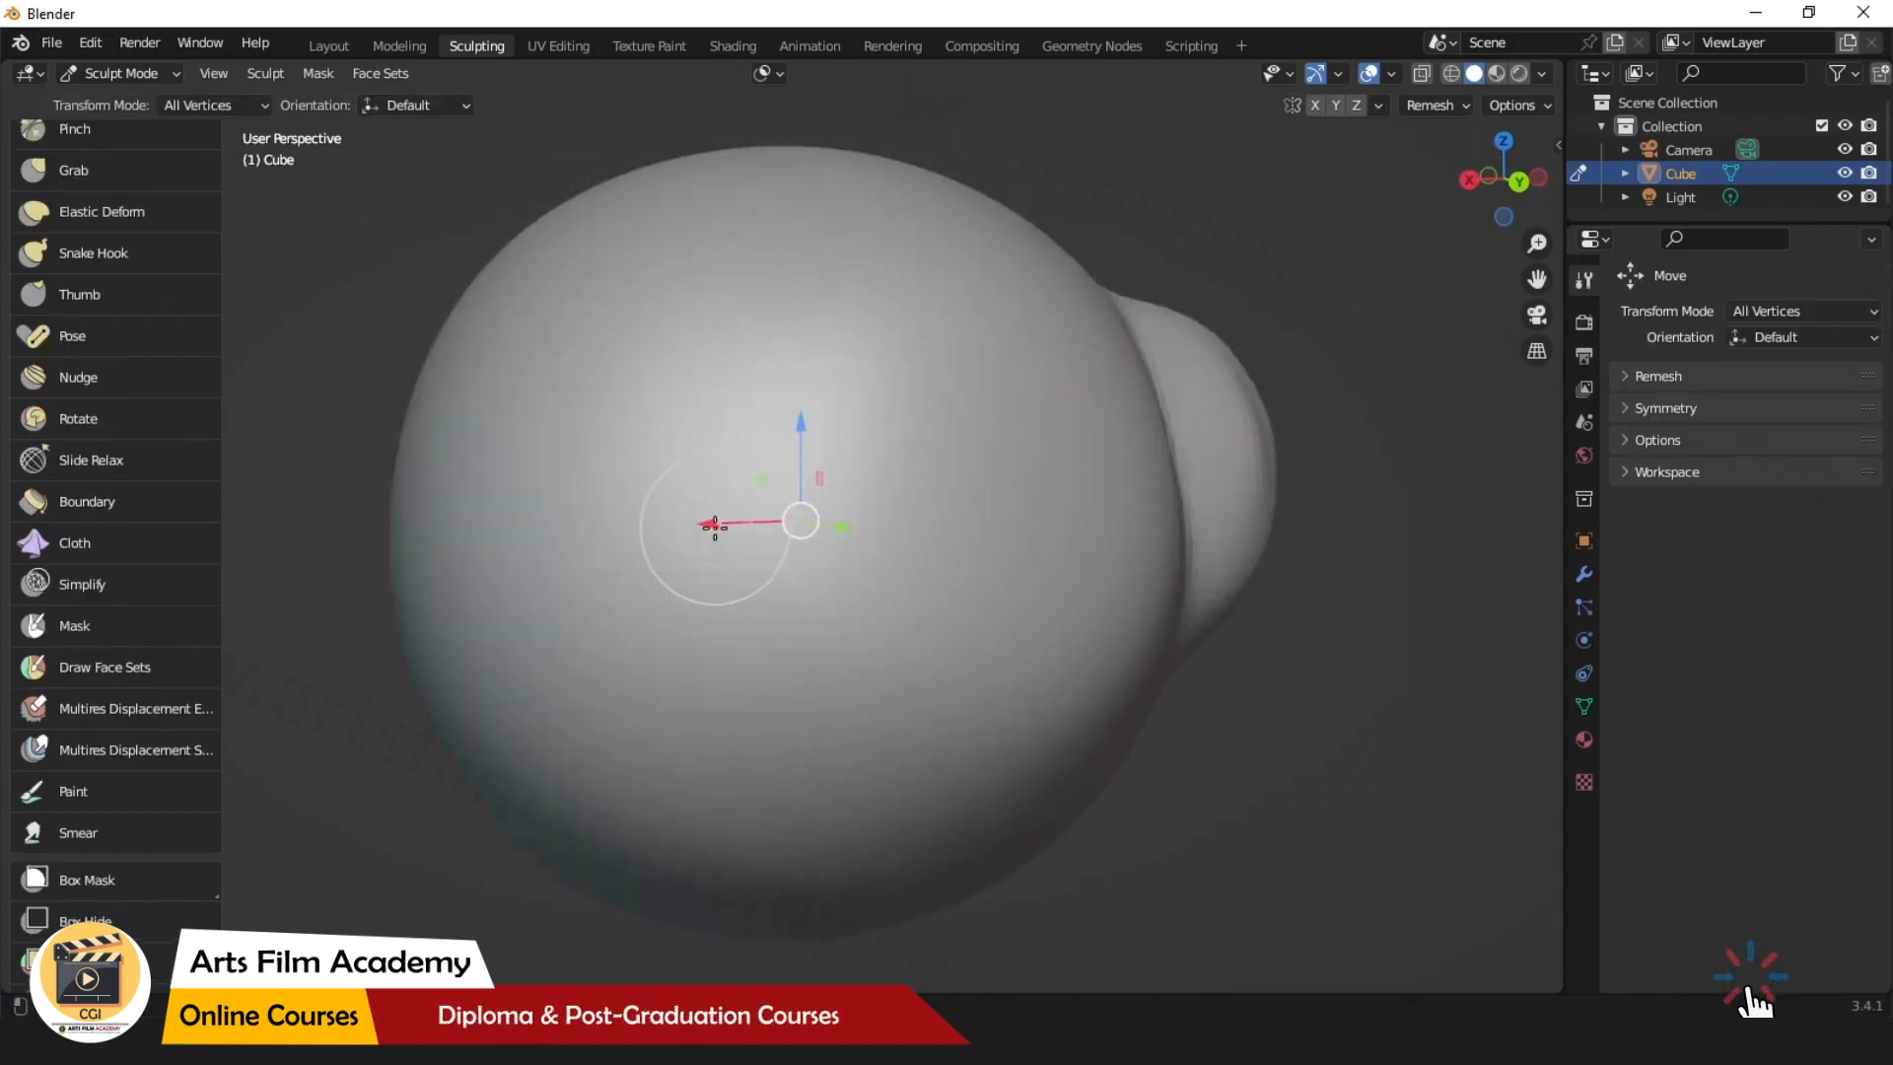
mouse_move(717, 529)
middle_down()
mouse_move(781, 536)
mouse_move(761, 583)
mouse_move(621, 532)
middle_up()
scroll(67, 465, down, 4)
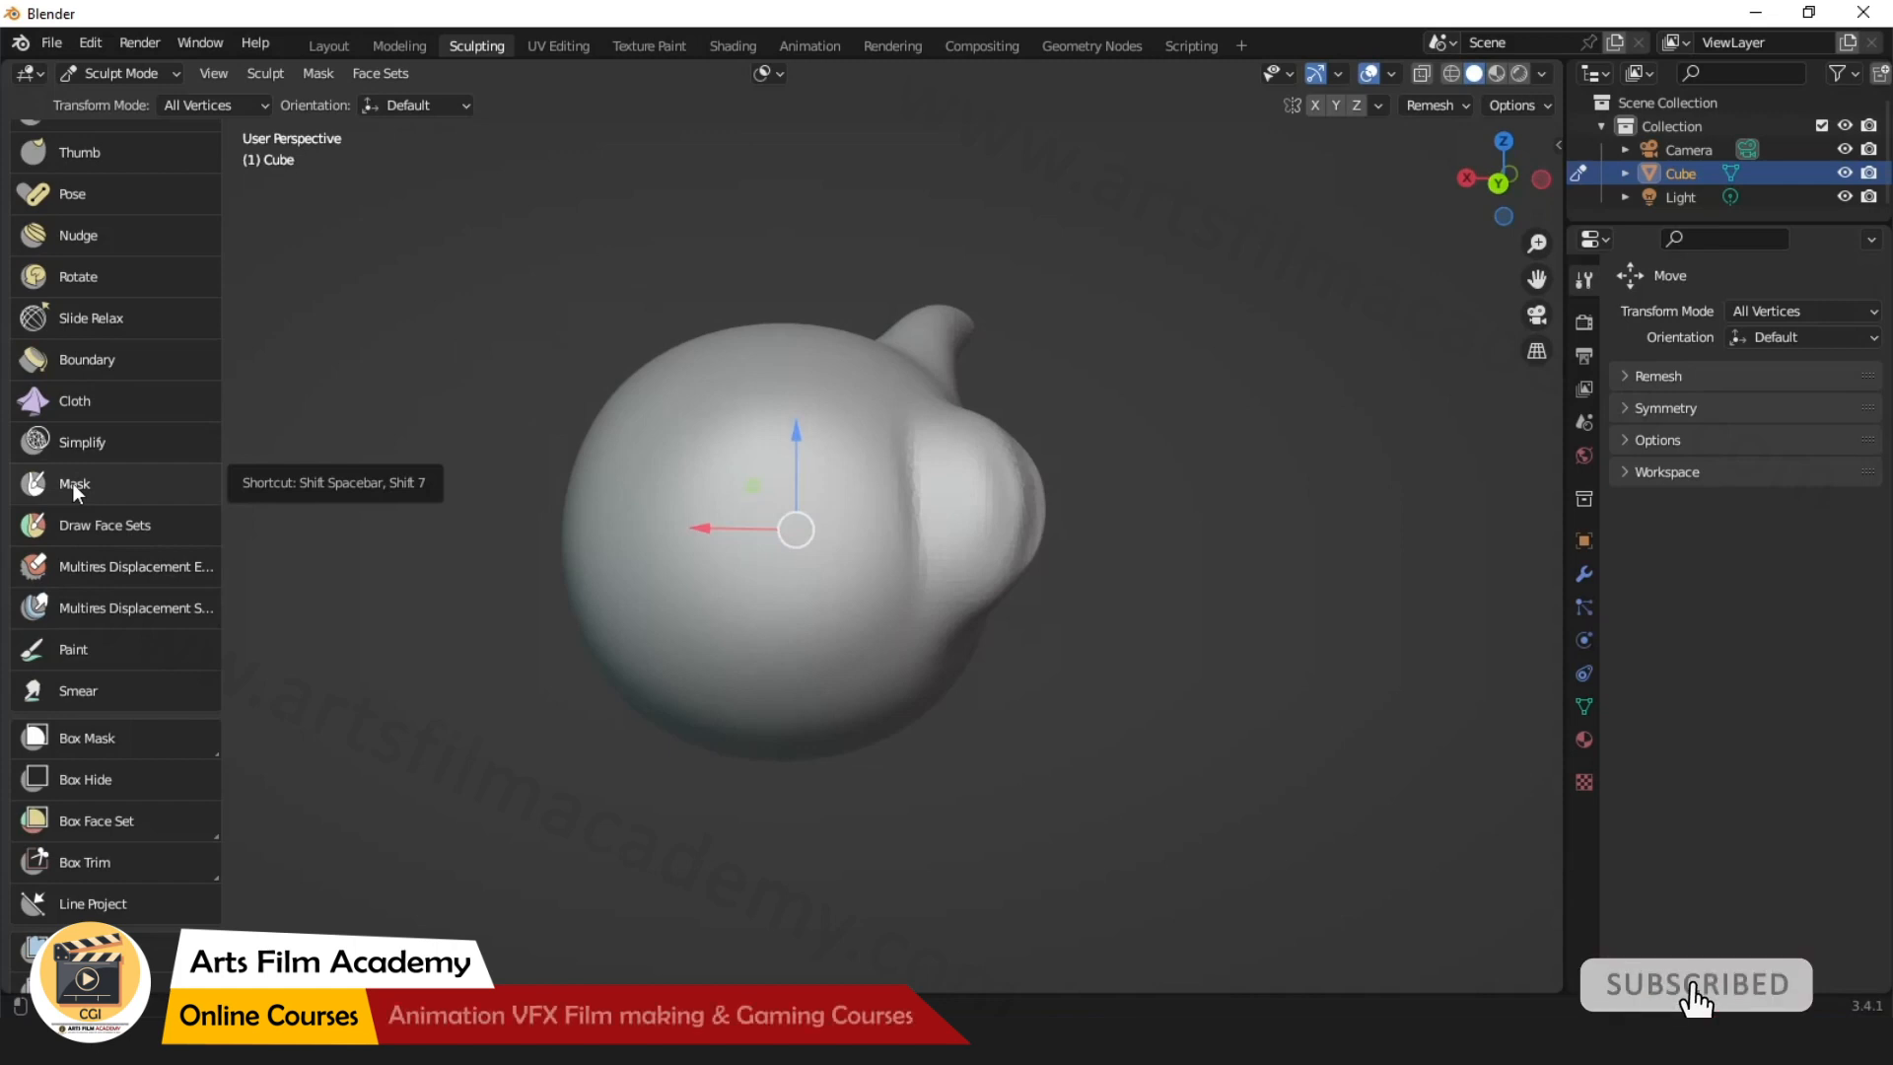
scroll(73, 483, down, 2)
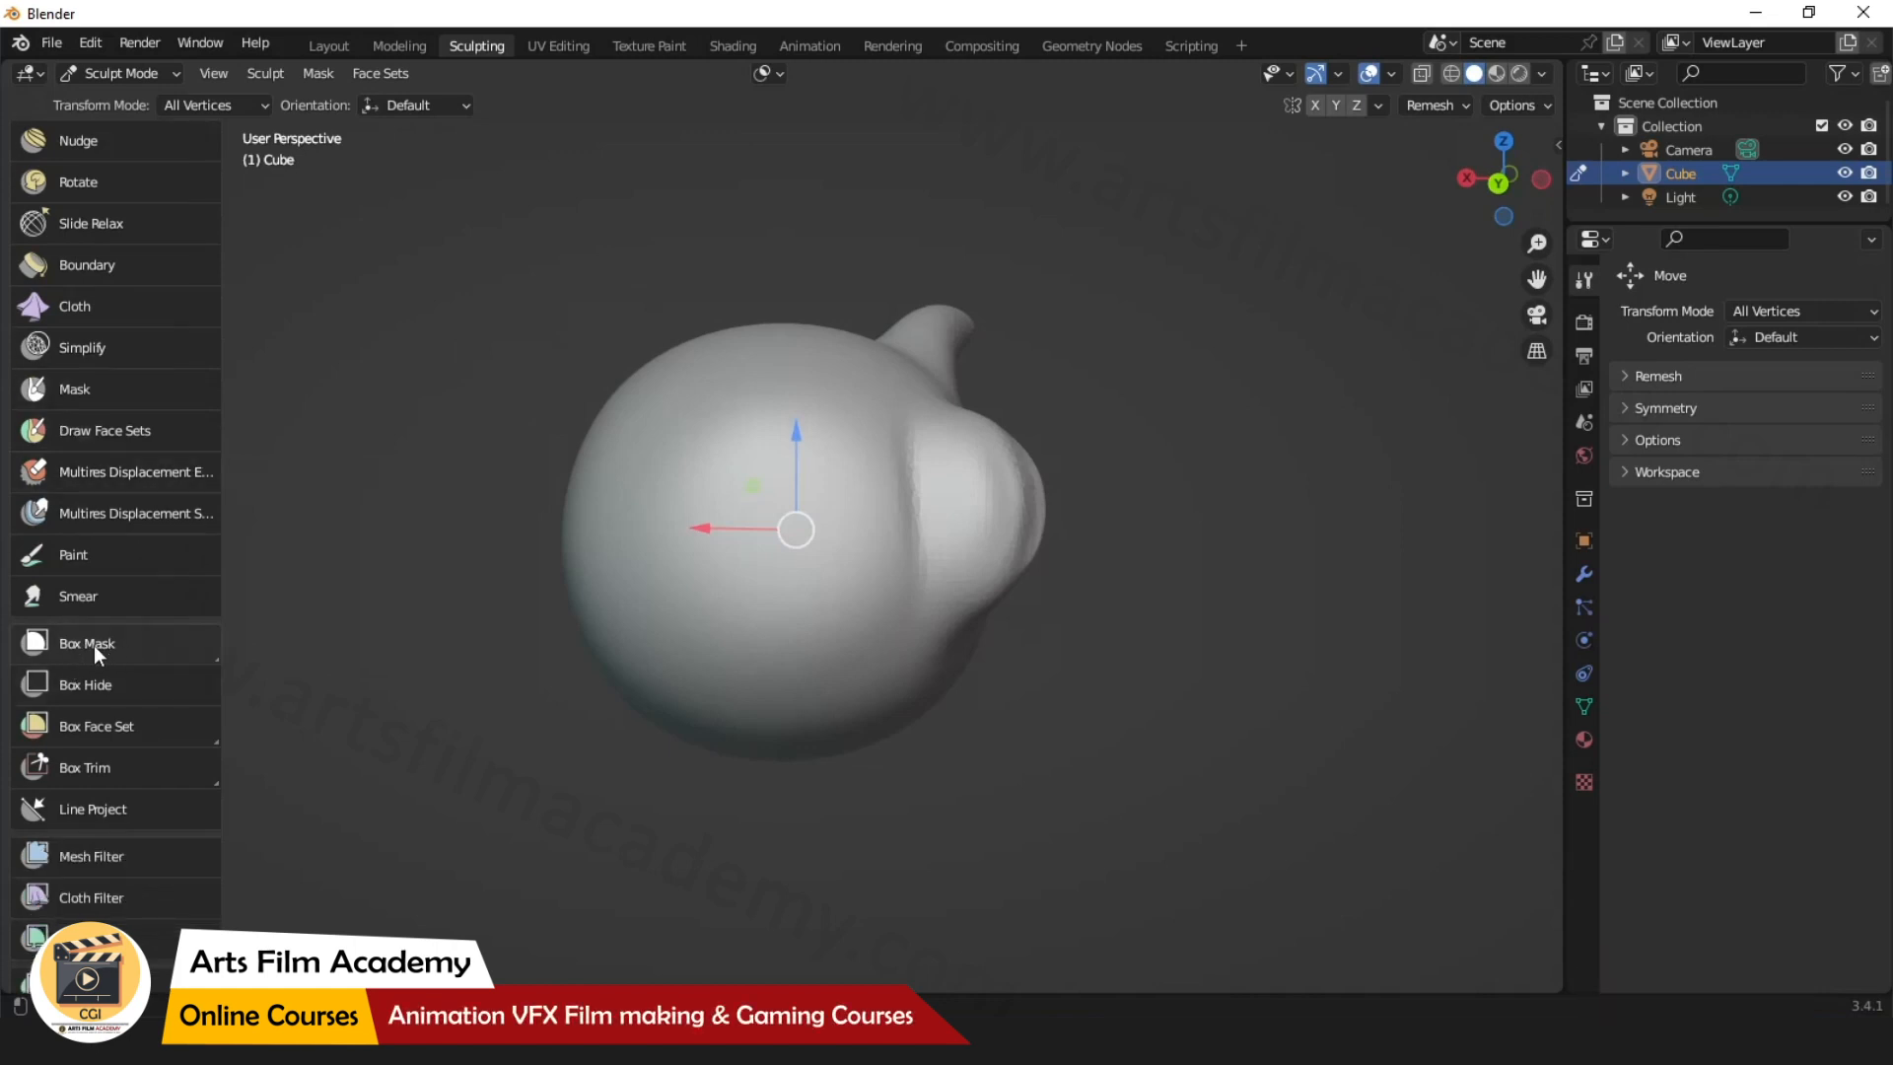
click(93, 644)
drag(440, 217, 786, 870)
middle_drag(824, 850, 983, 868)
middle_drag(749, 655, 331, 56)
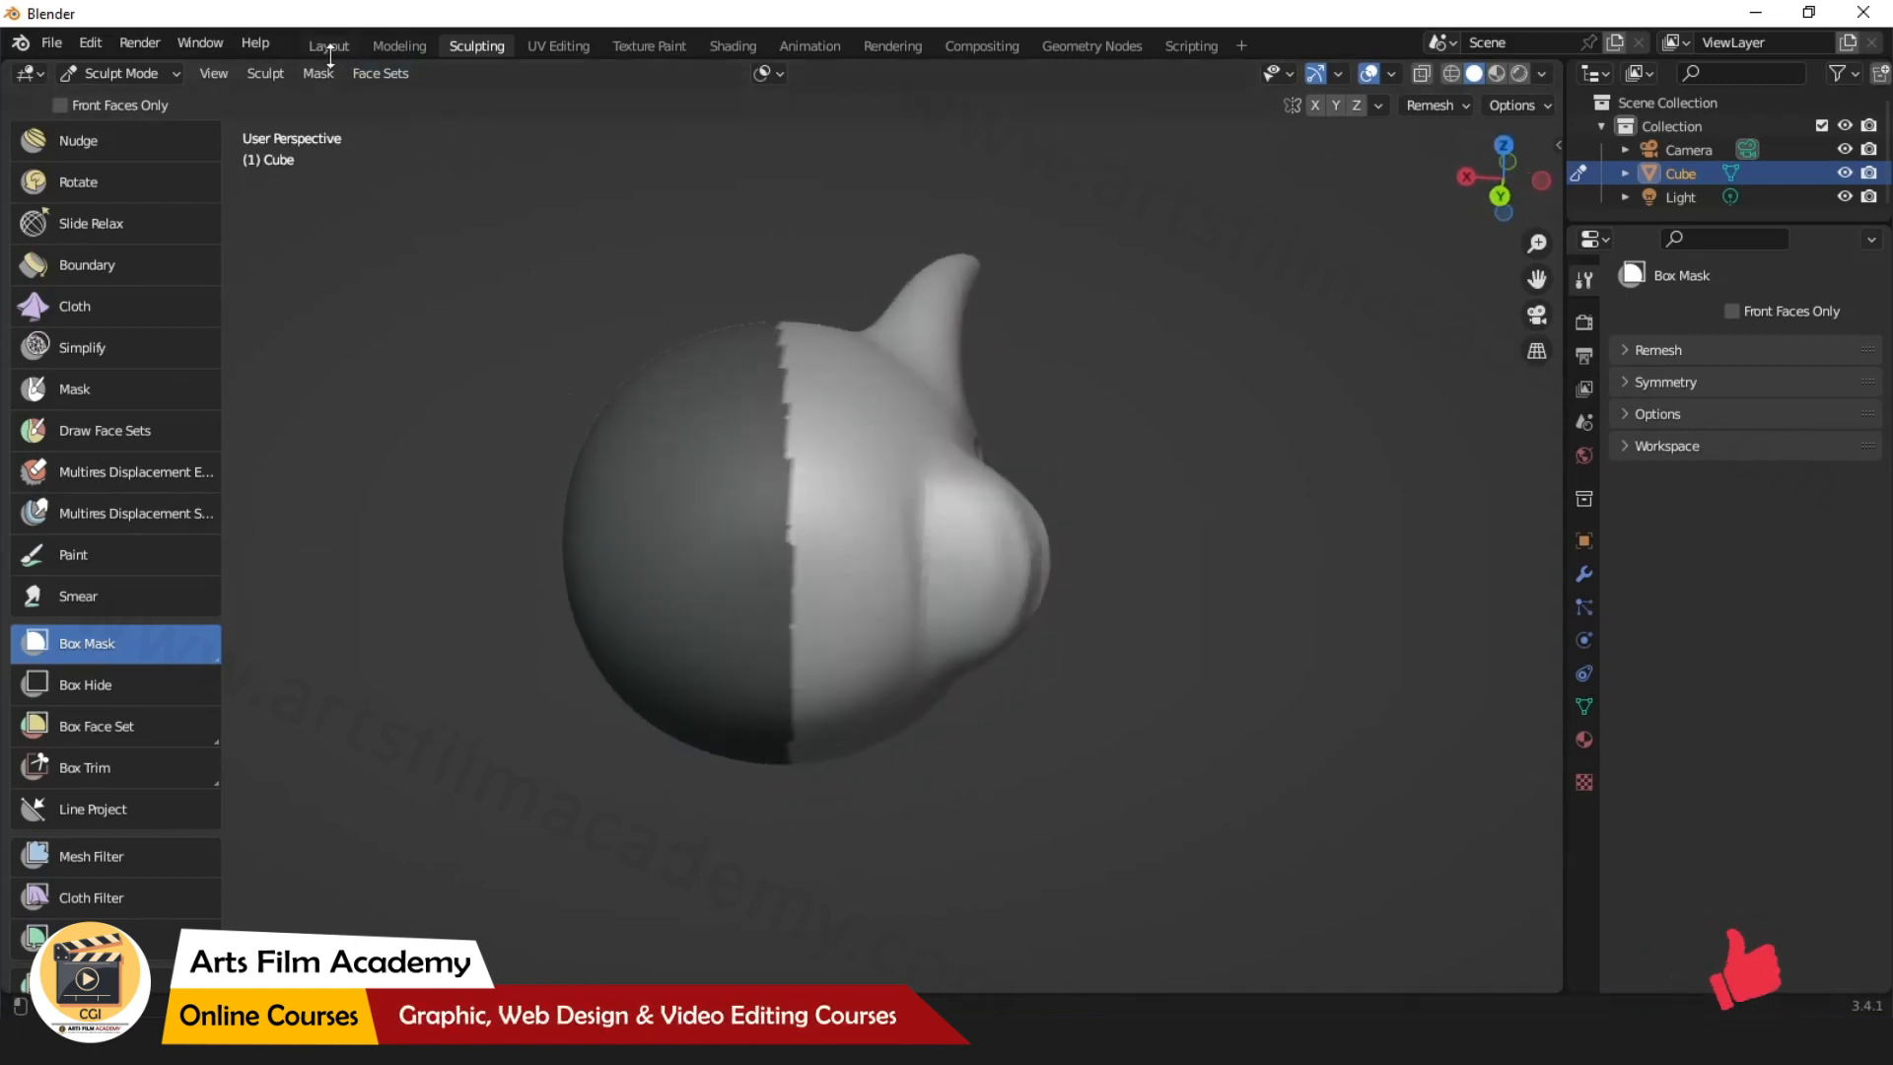
Extract the masked half as a solid separate mesh with the default Mask Extract settings and inspect it from several angles.
click(315, 75)
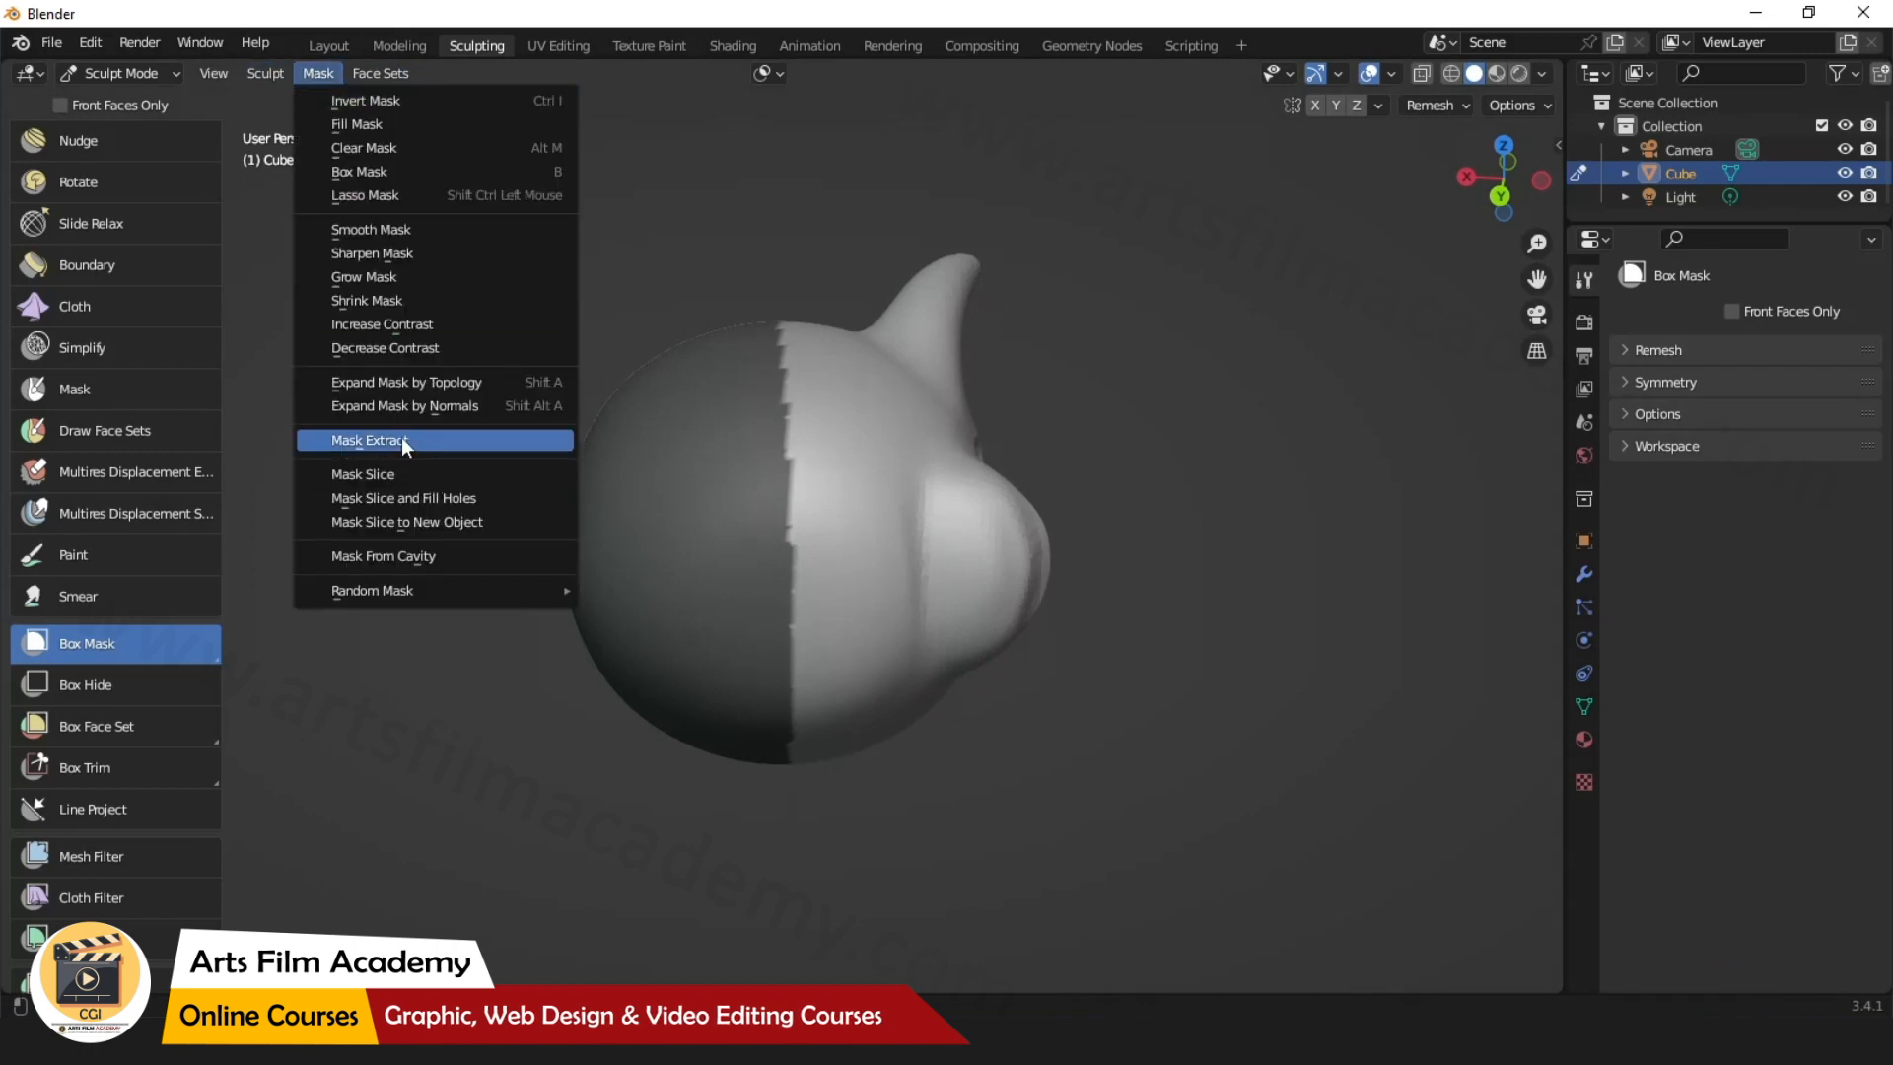
click(427, 441)
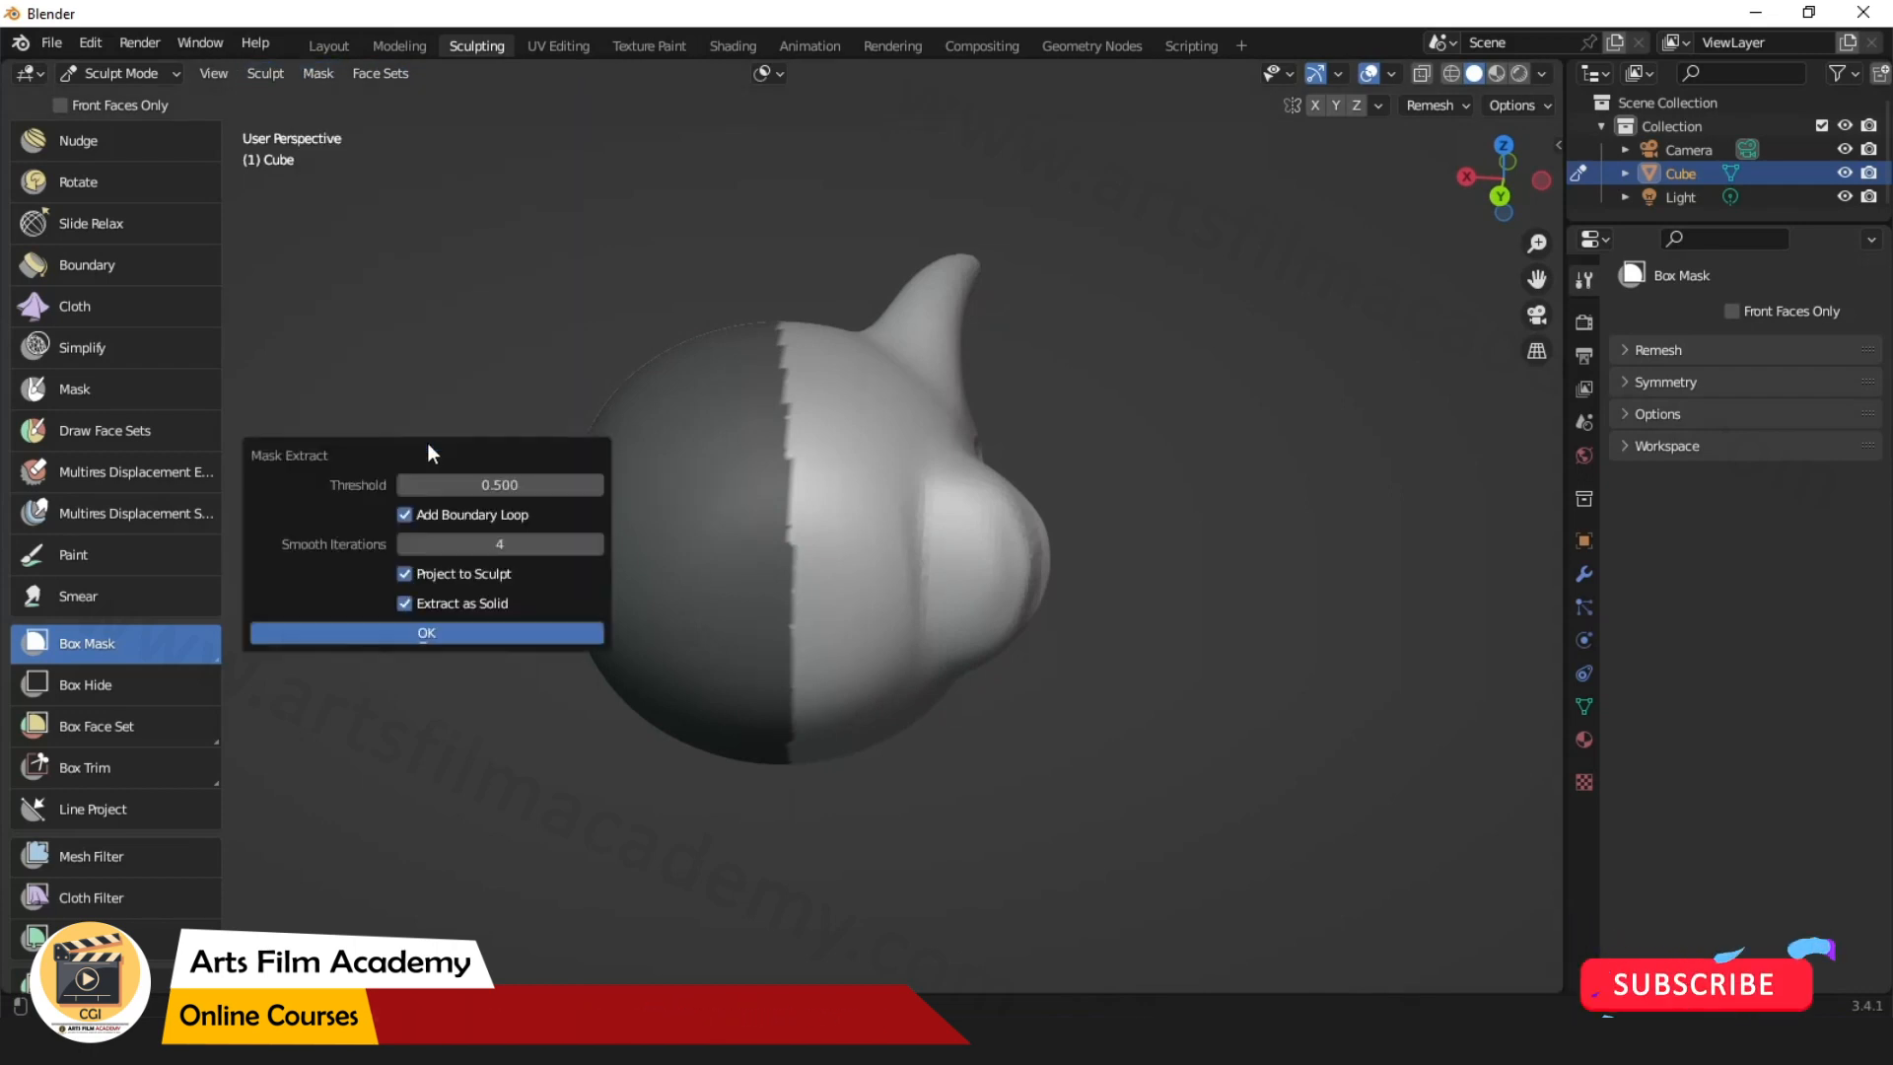
click(433, 637)
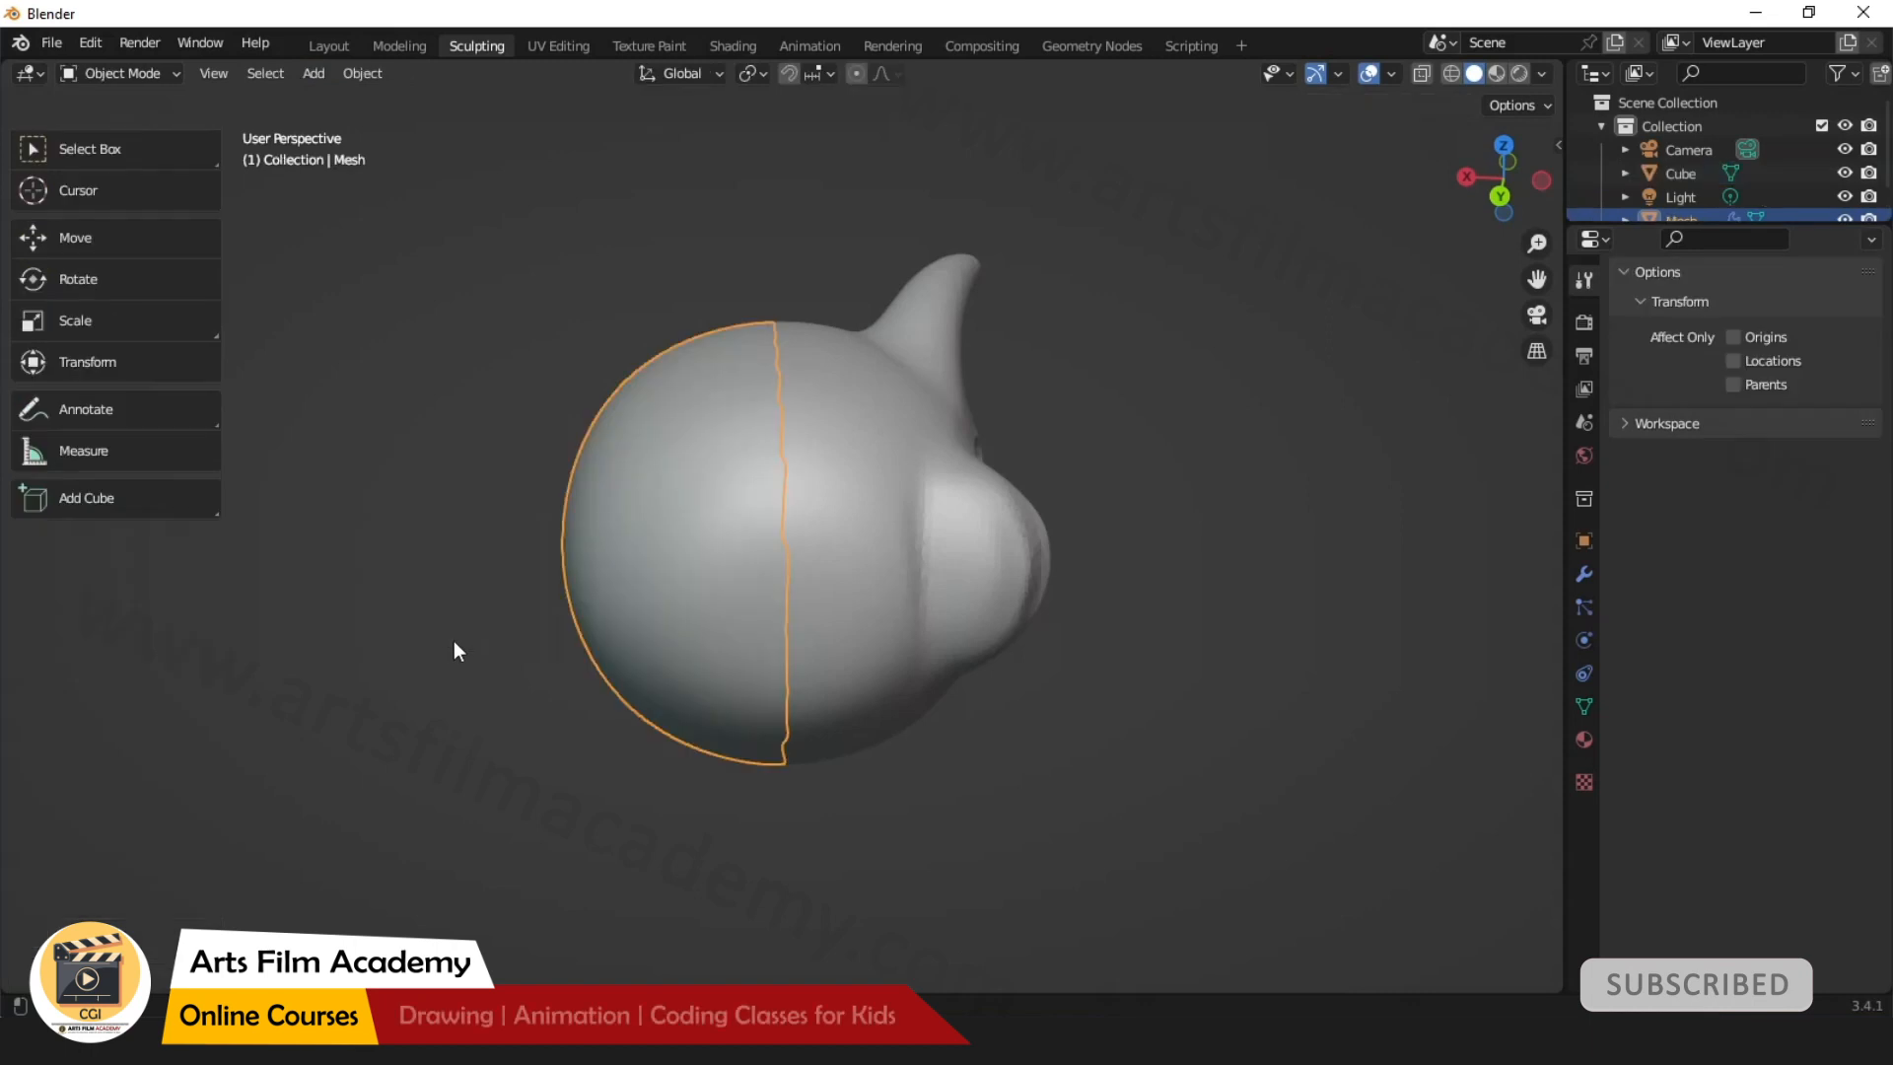
mouse_move(1091, 702)
middle_down()
mouse_move(1026, 714)
mouse_move(1073, 730)
middle_up()
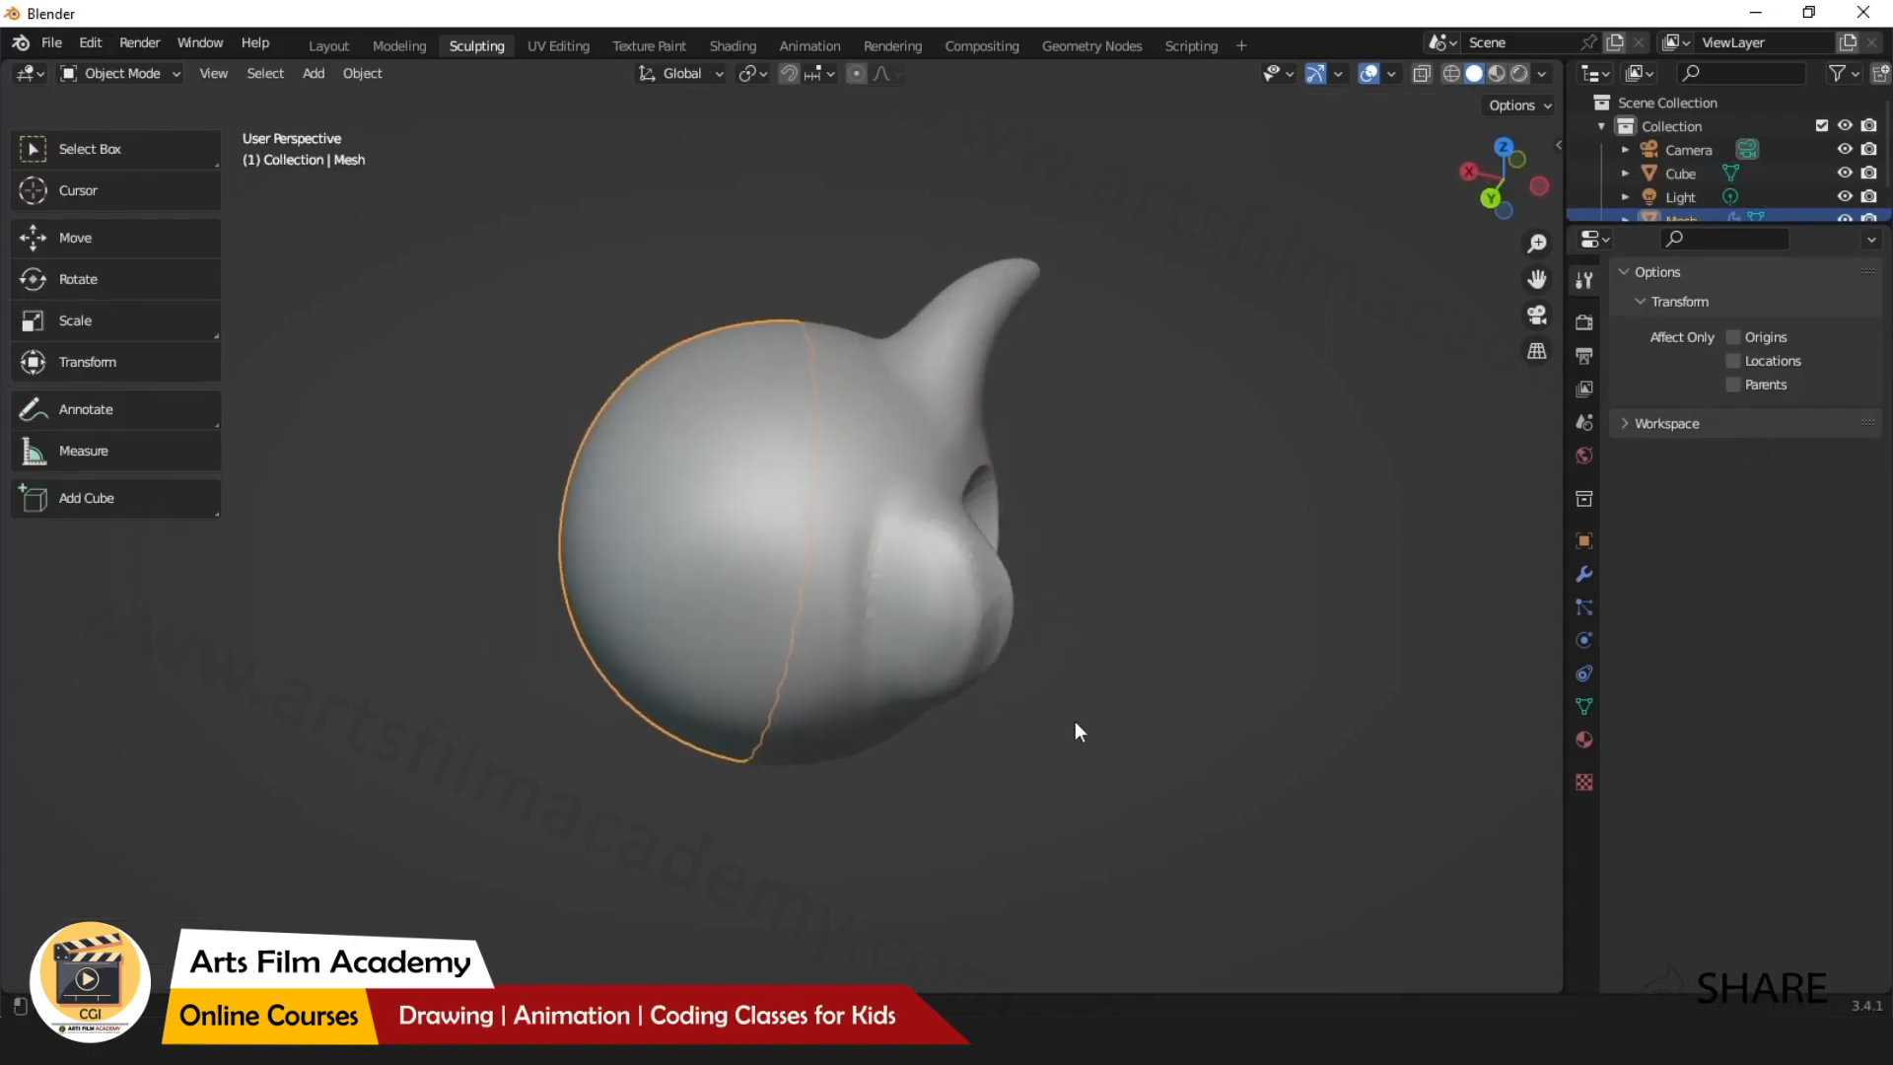
middle_drag(1225, 650, 1460, 548)
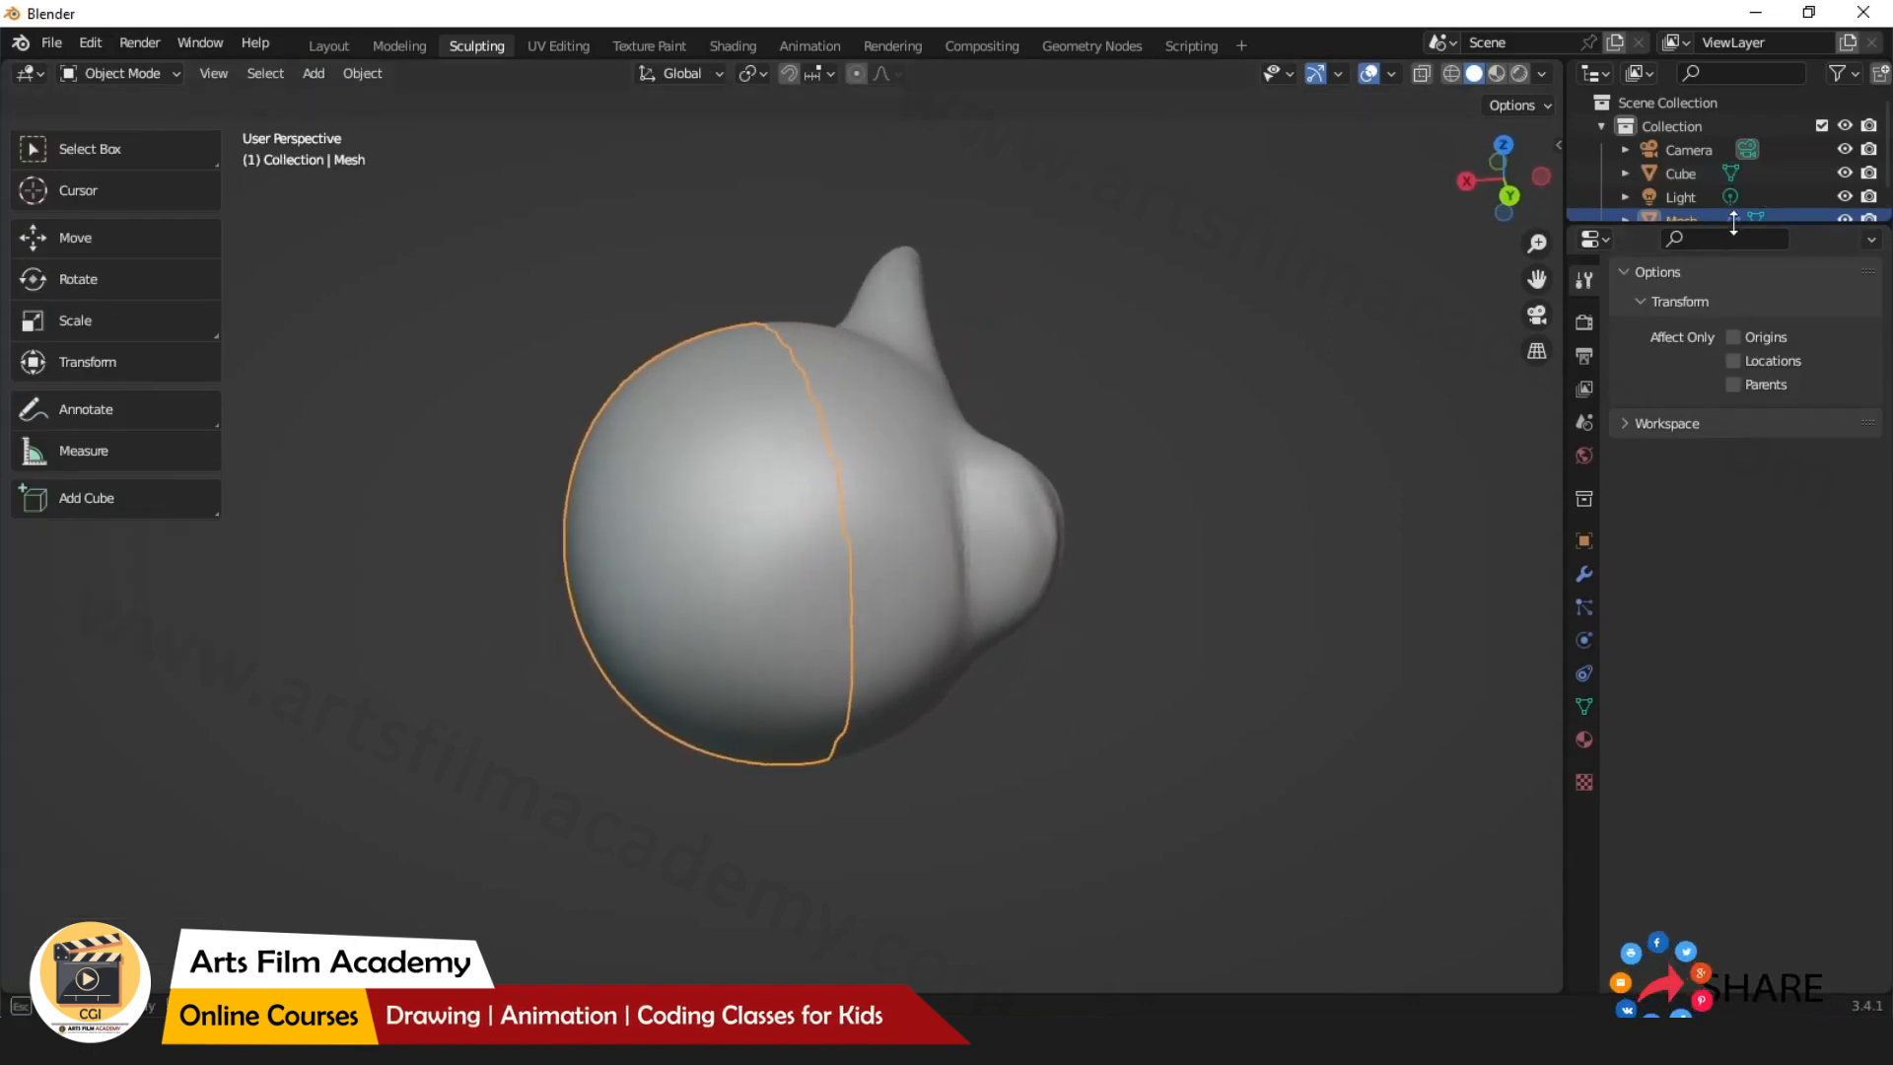
Hide the Cube object to isolate the extracted mesh and view its hollow inner side.
drag(1725, 226, 1715, 432)
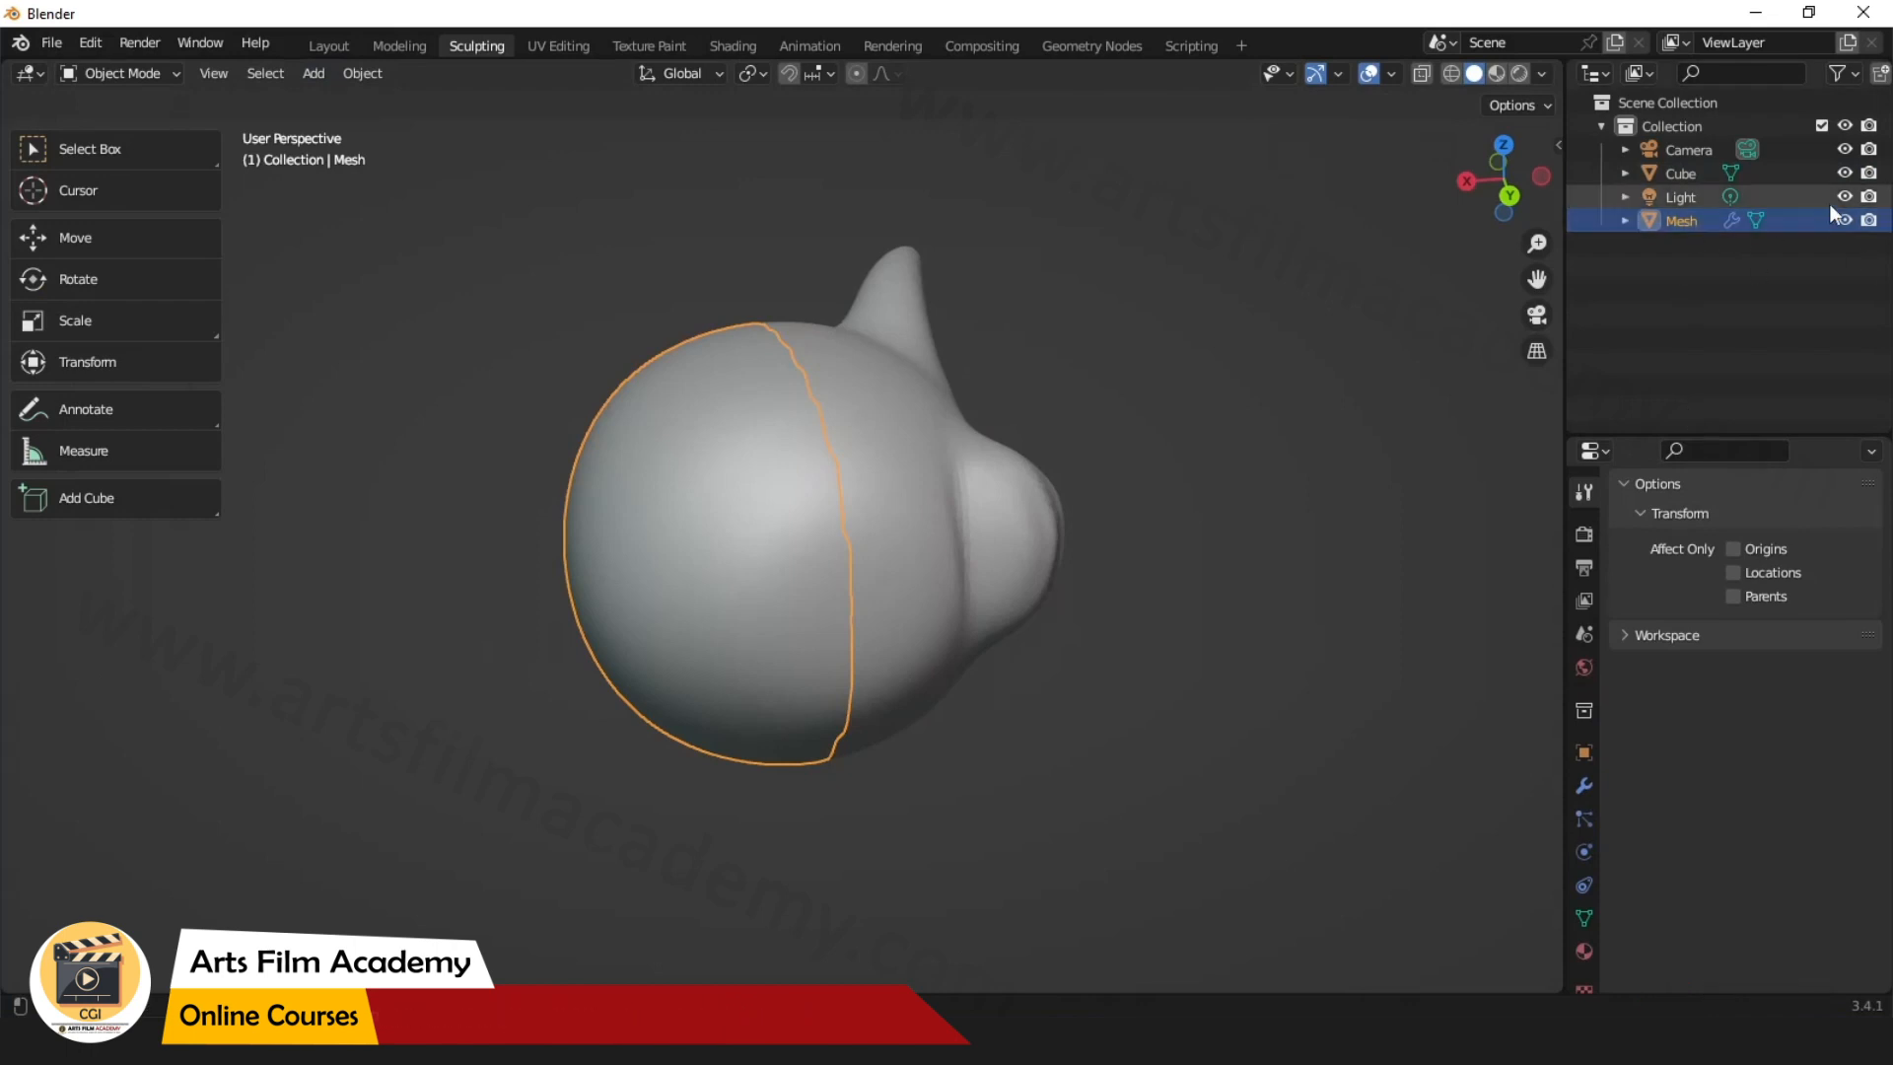
click(1845, 174)
middle_drag(1171, 499, 1025, 510)
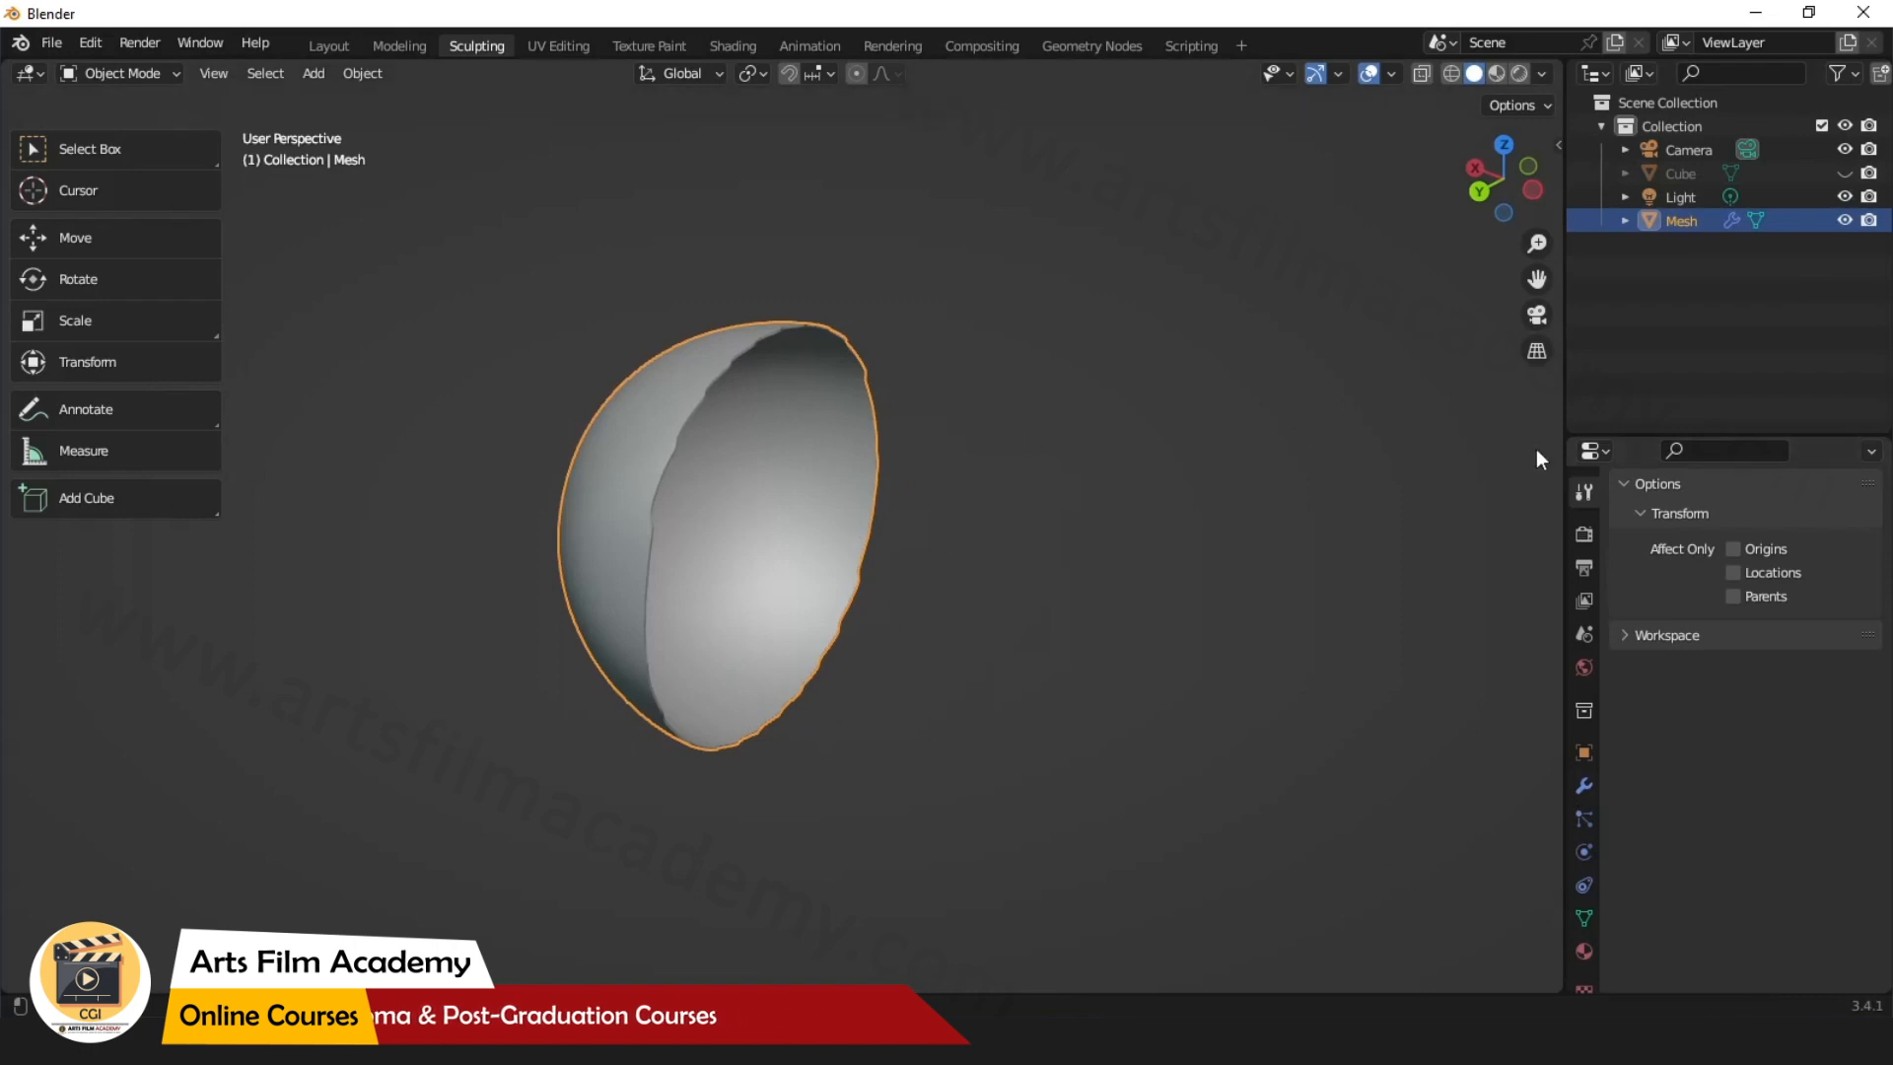
Set the extracted mesh's Solidify thickness to -0.19 m and show the Cube again to view both together.
click(1582, 785)
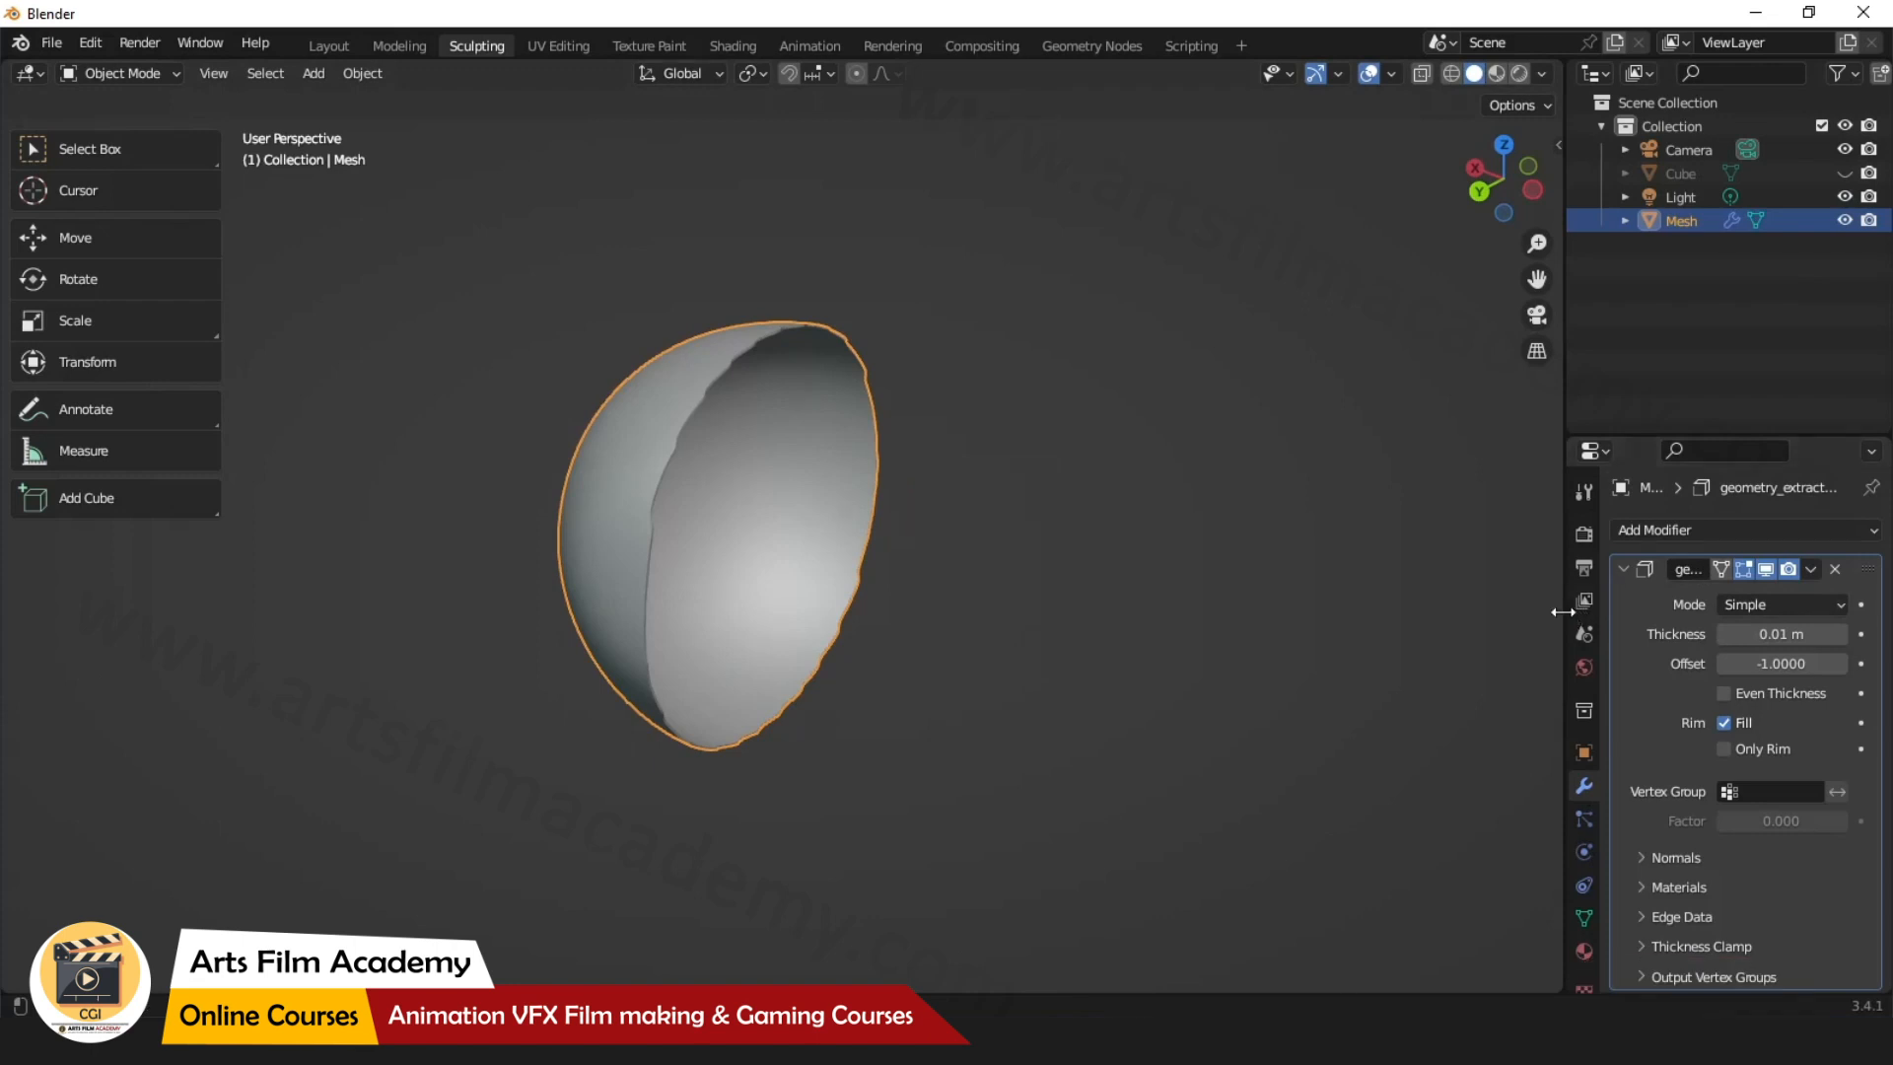
drag(1560, 611, 1390, 611)
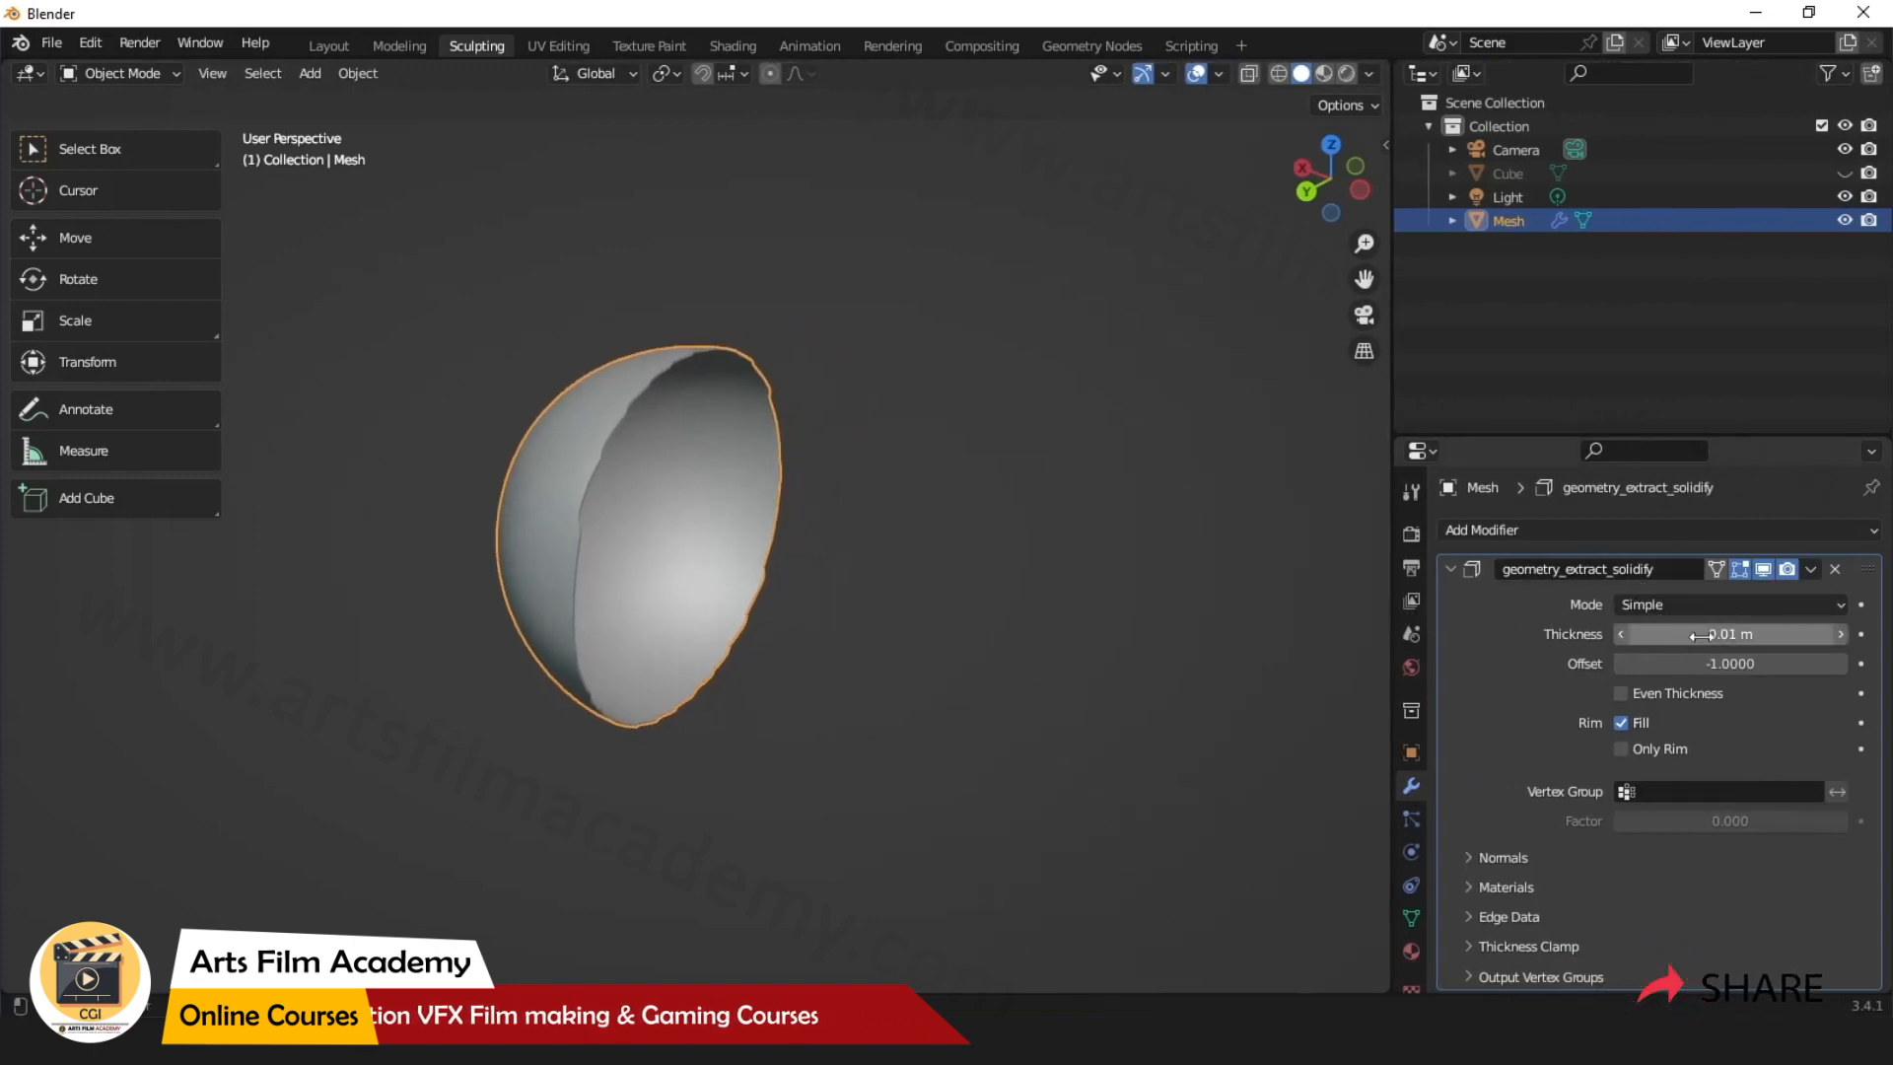
mouse_move(1715, 634)
mouse_down()
mouse_move(1764, 634)
mouse_move(1695, 633)
mouse_up()
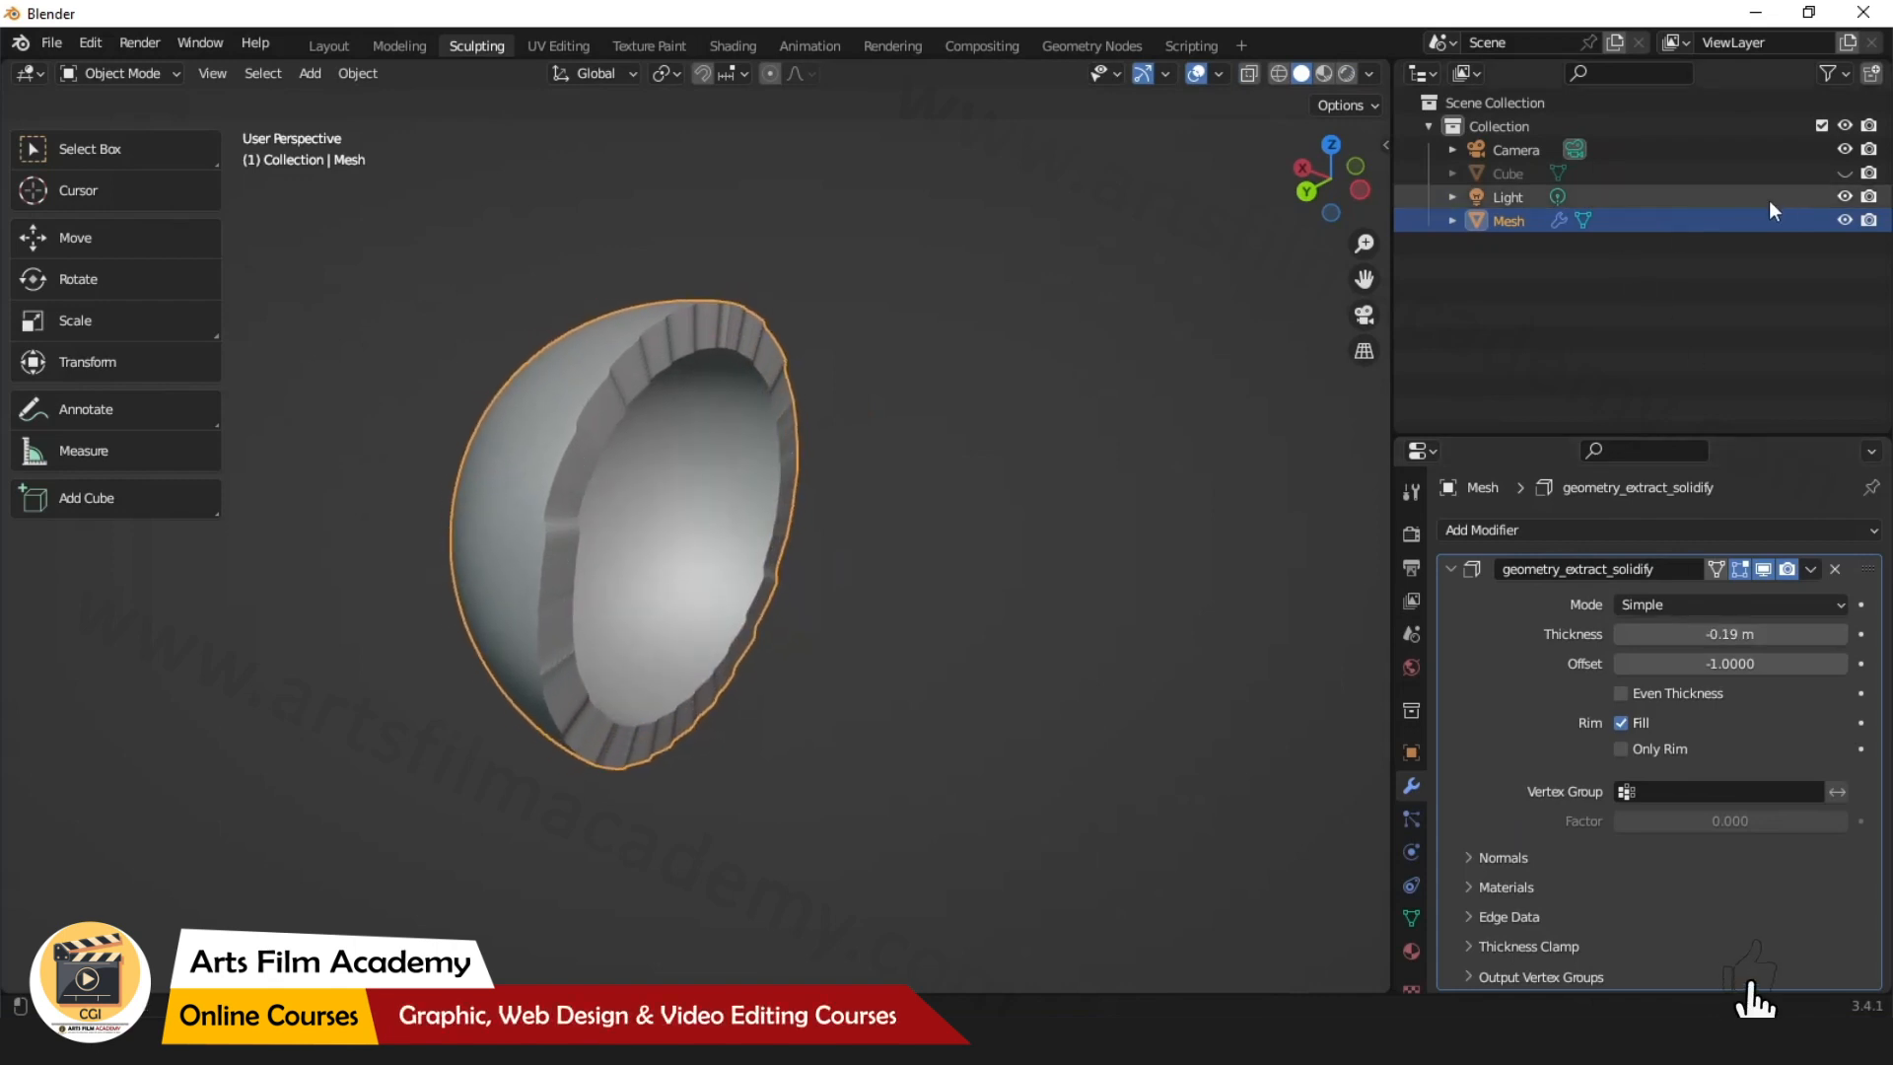
click(1844, 172)
alt+drag(1074, 448, 830, 542)
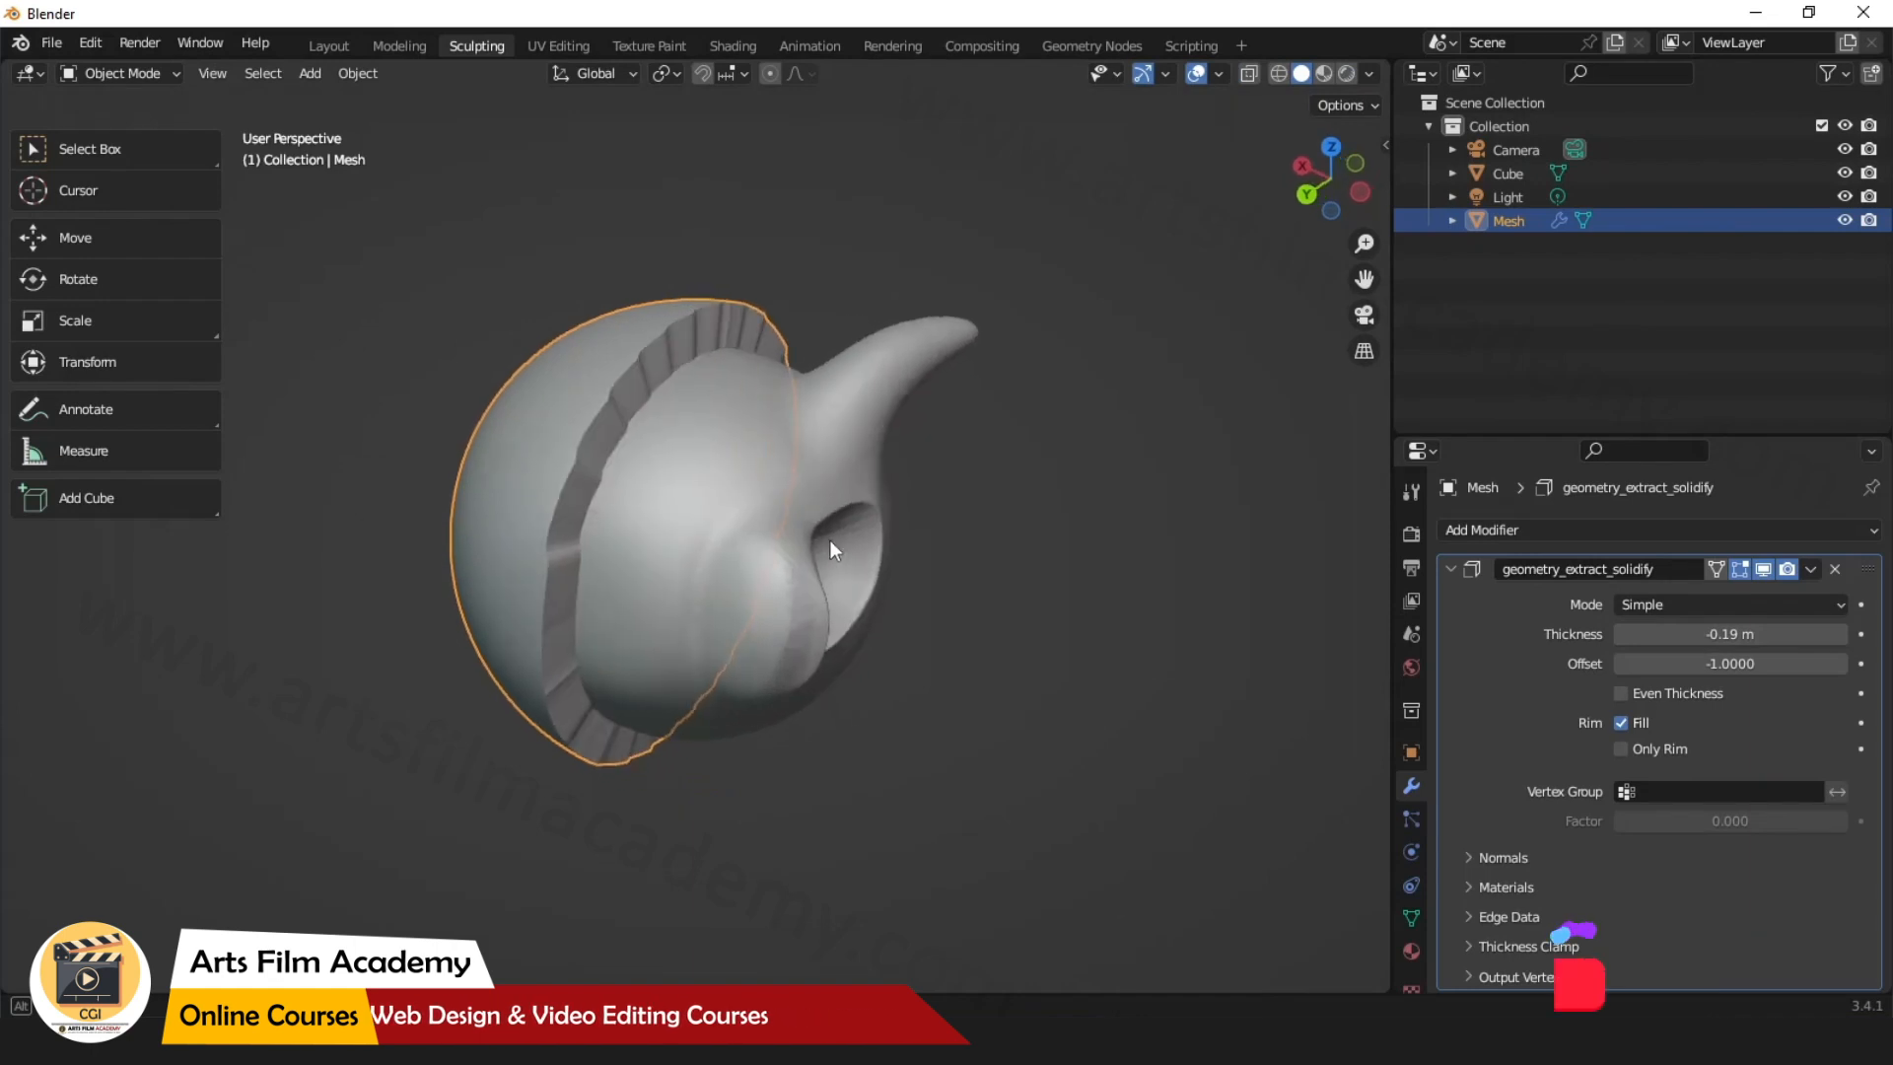